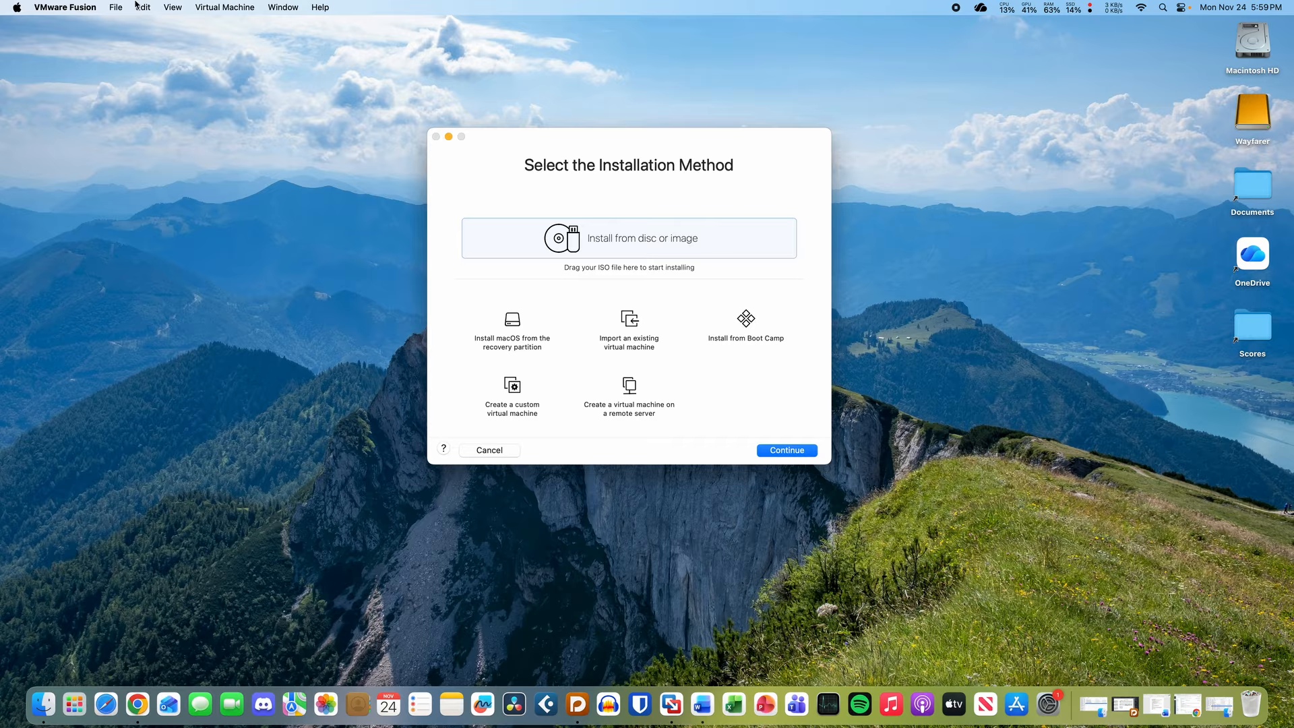
- Check this Mac's hardware and macOS version in About This Mac
left_click(16, 7)
left_click(42, 27)
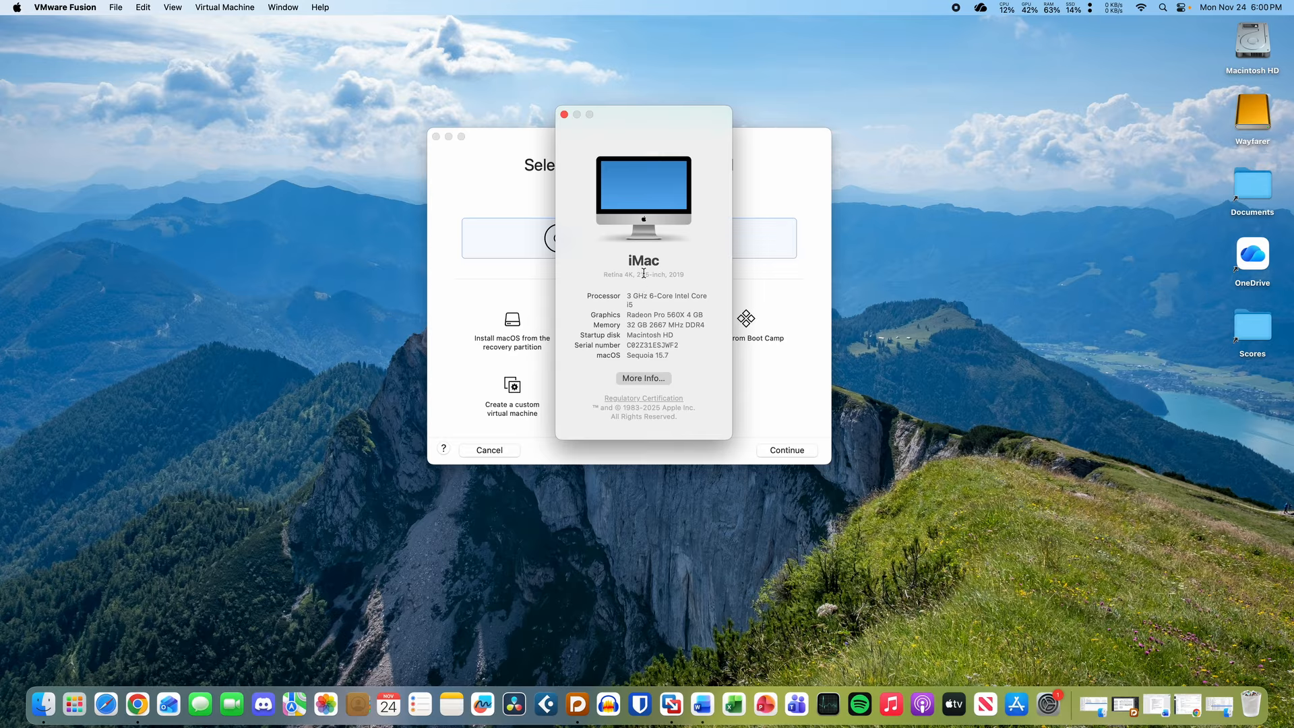
left_click(565, 114)
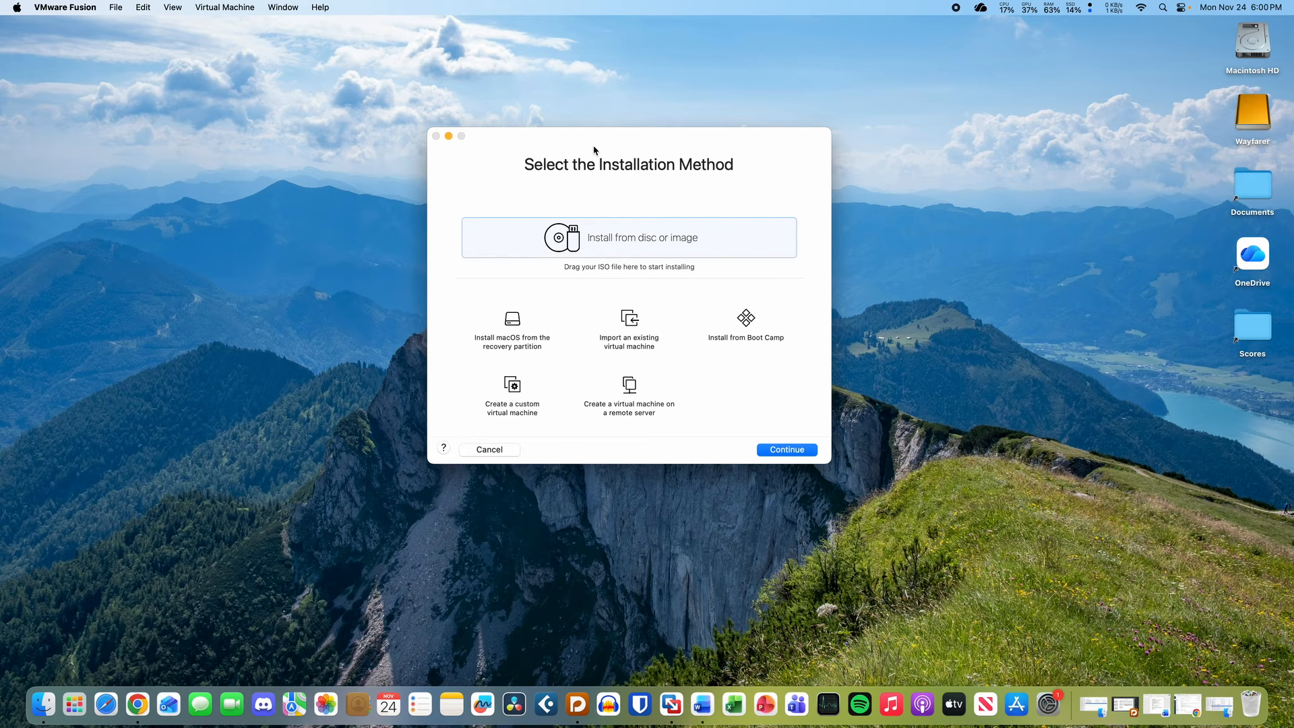
- Preview the recovery-partition install option, then go back and choose Install from disc or image
mouse_move(594, 150)
left_mouse_down()
mouse_move(588, 167)
mouse_move(590, 150)
left_mouse_up()
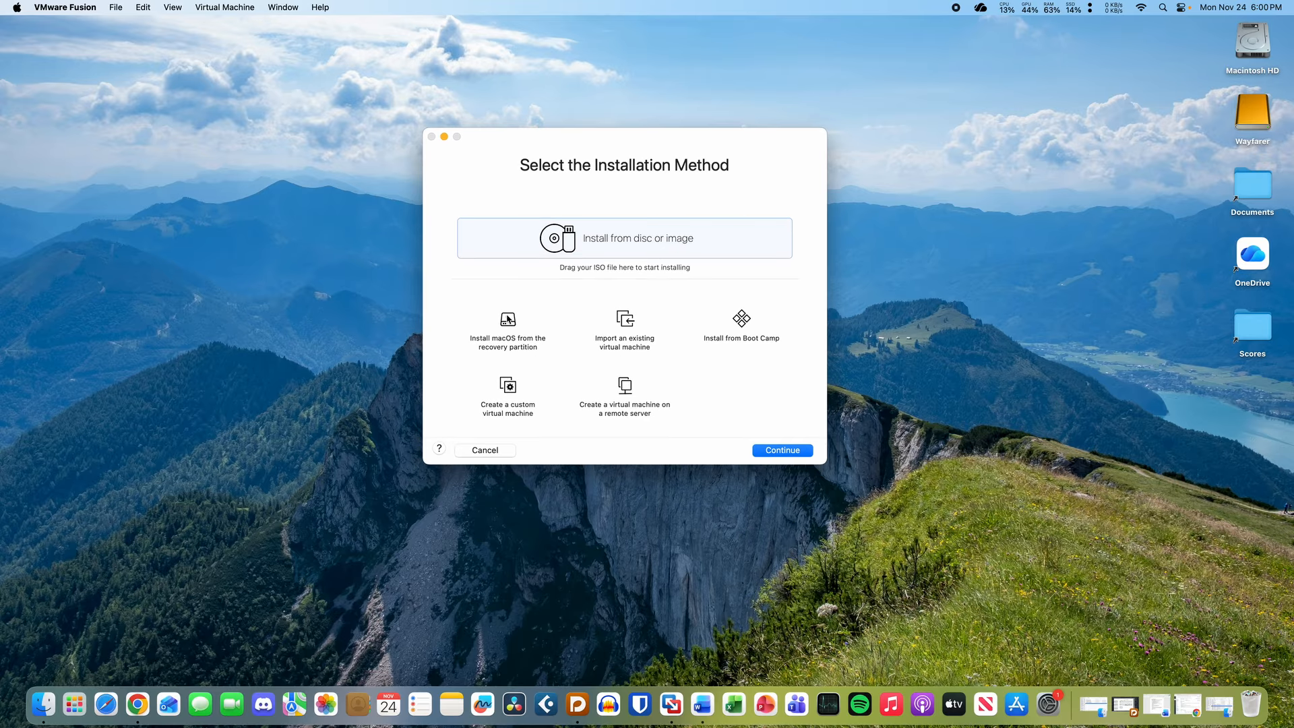
left_click(508, 319)
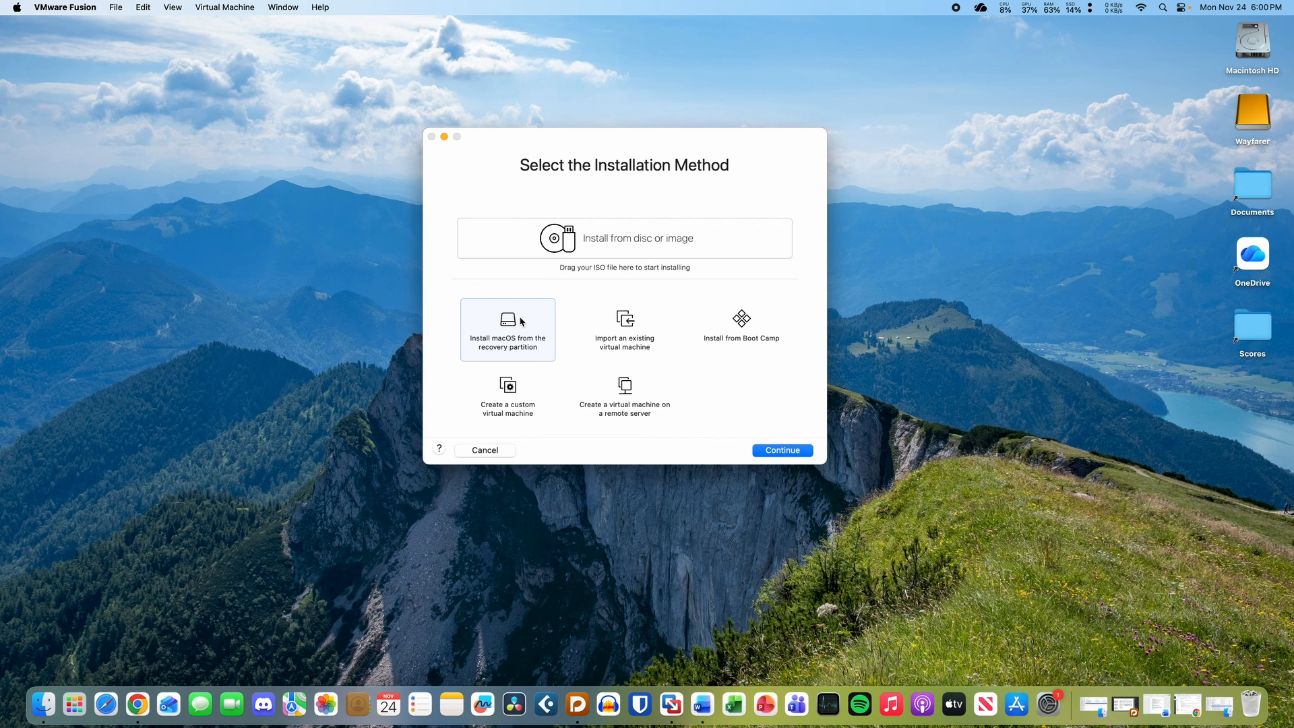
left_click(800, 452)
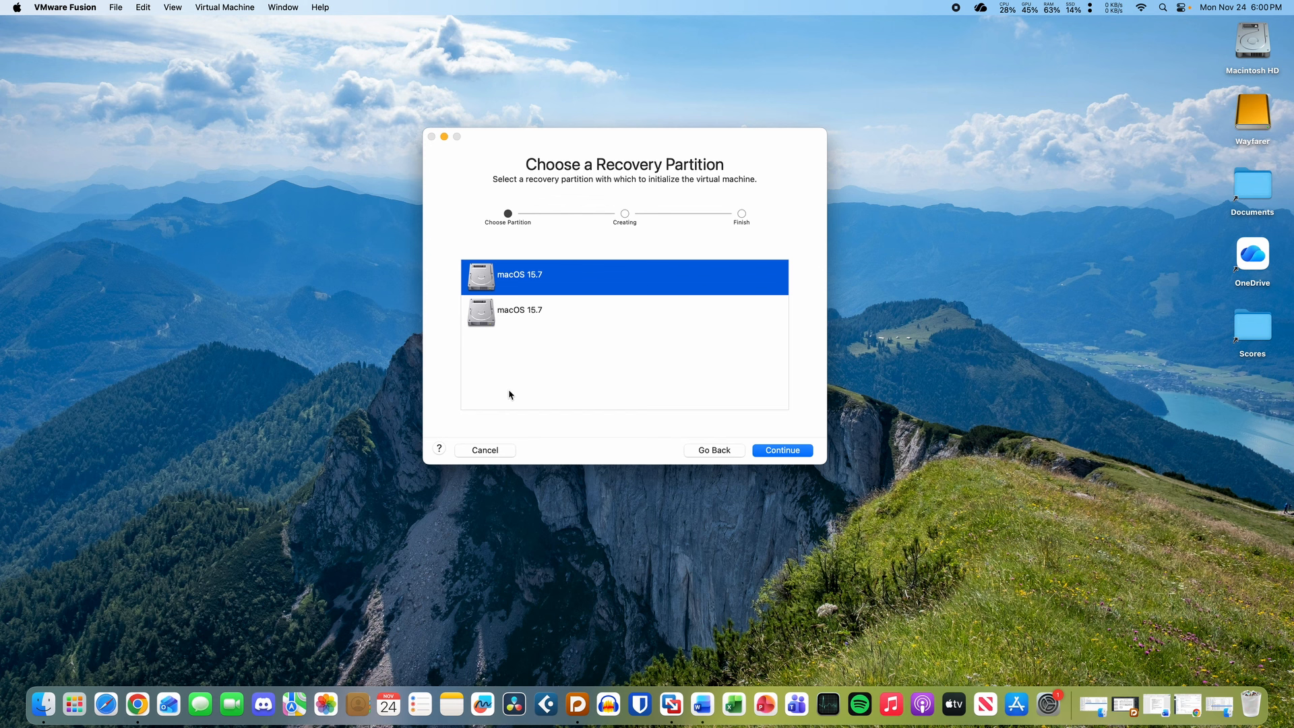
left_click(729, 456)
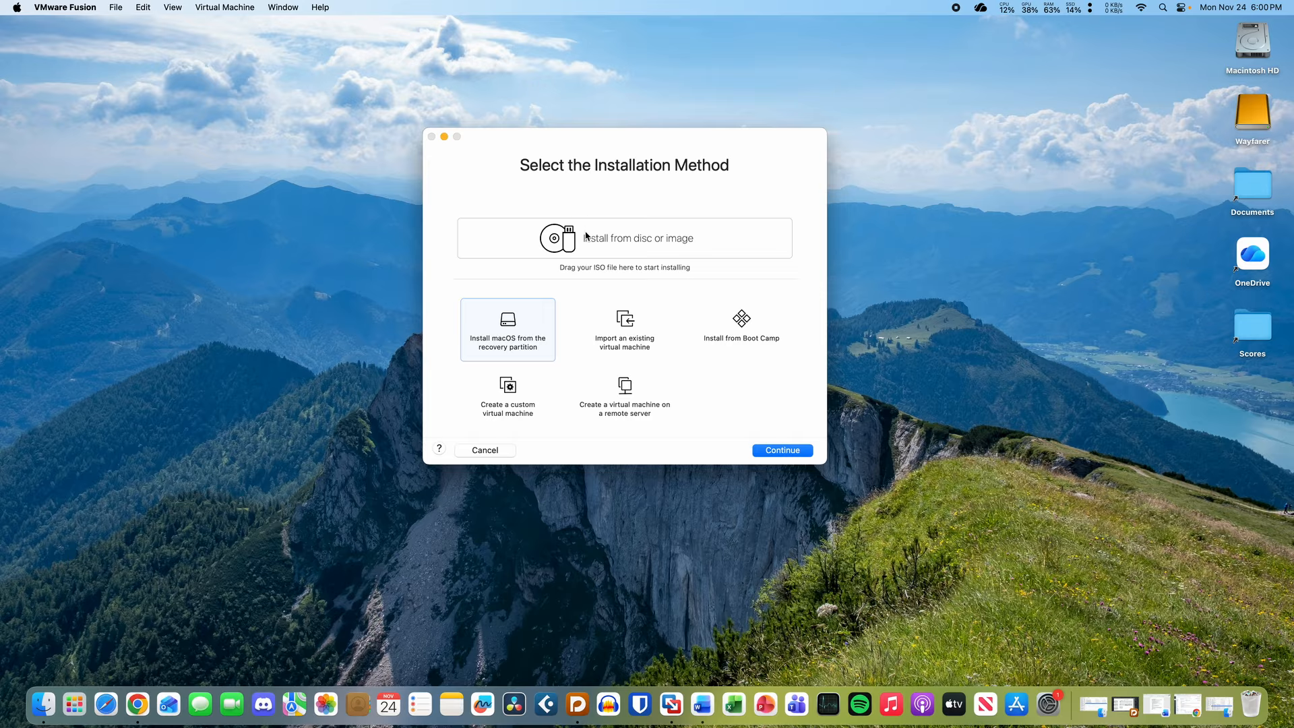
left_click(585, 235)
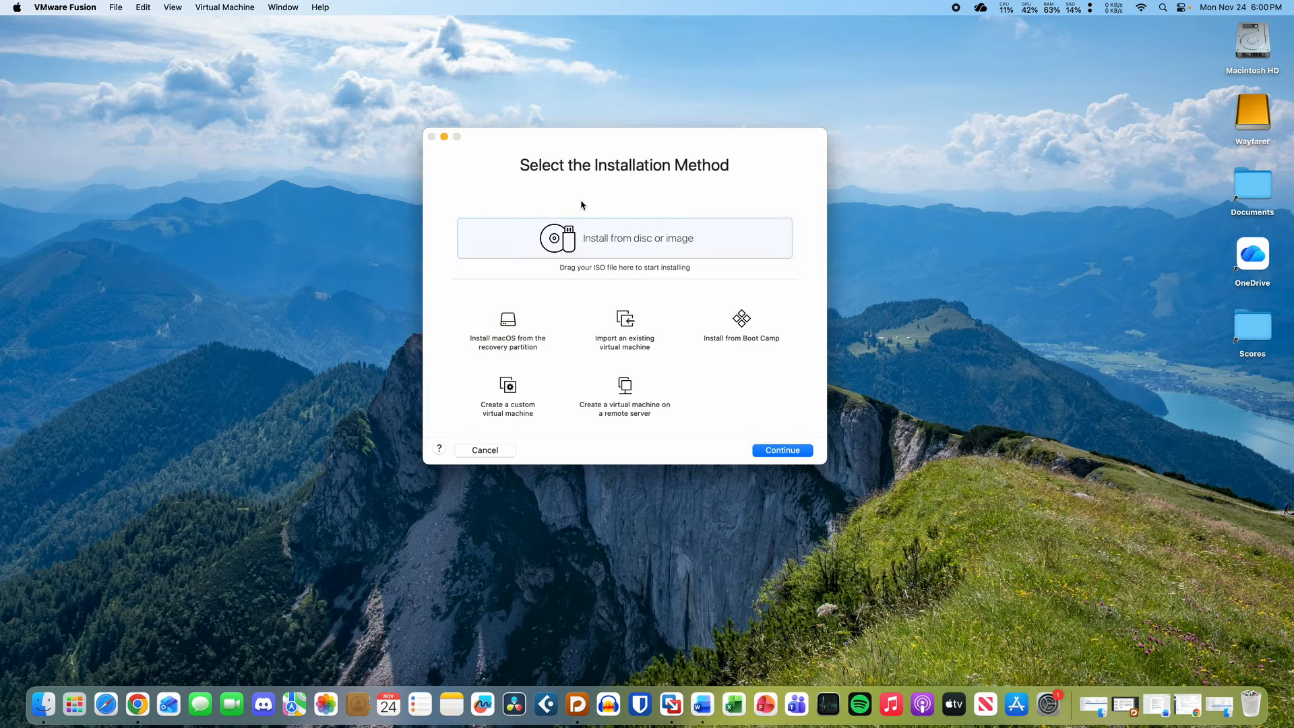
key("alt+space")
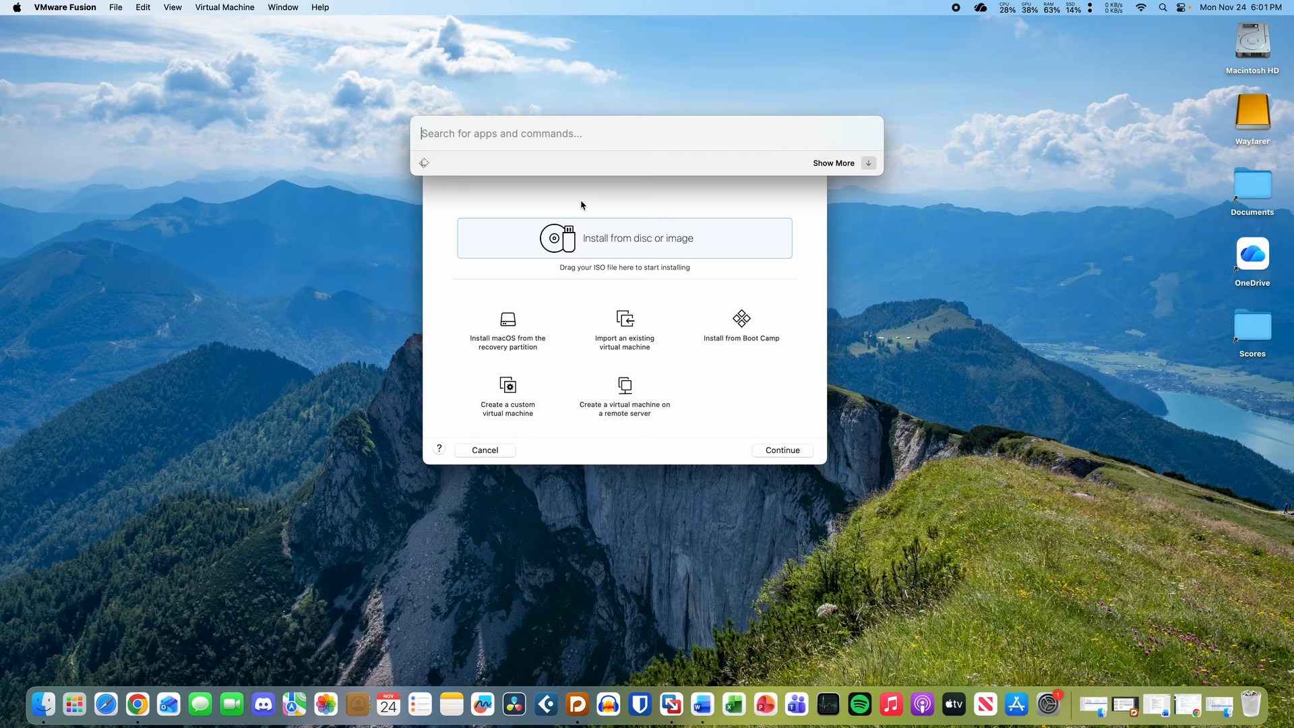
- Launch Terminal via Raycast and enlarge its font
type("term")
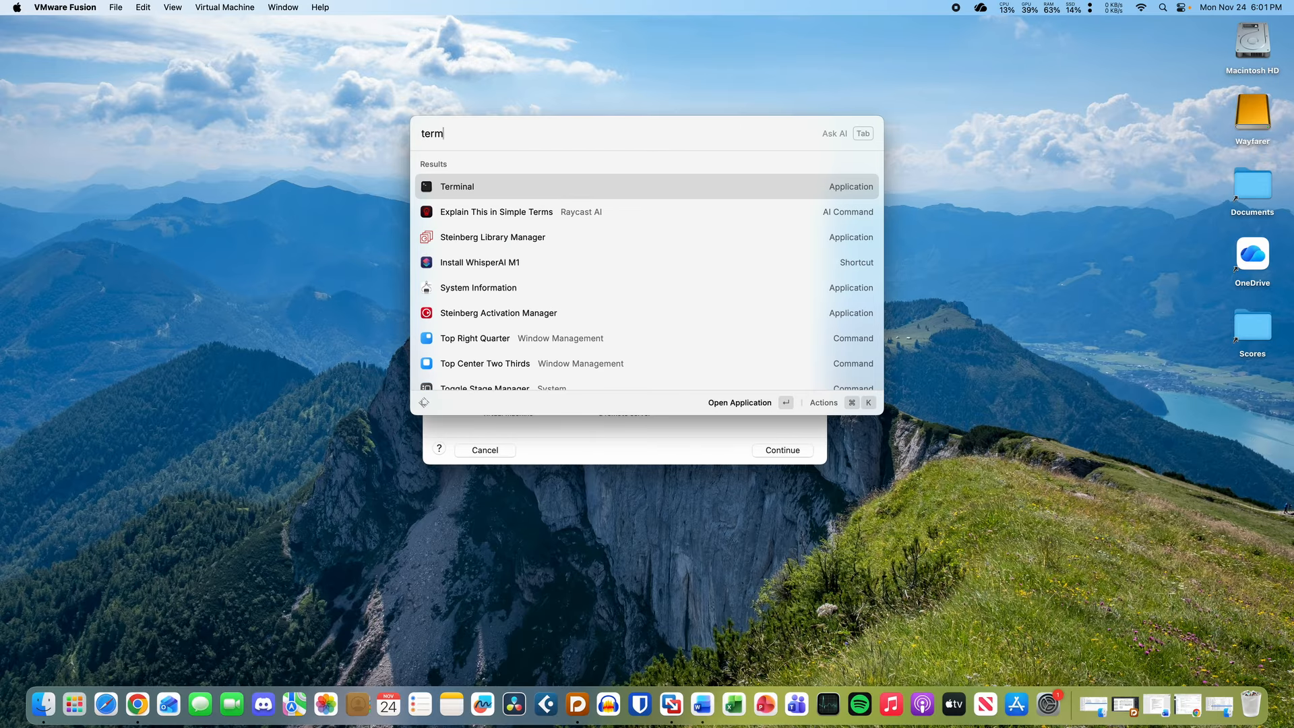
key("Return")
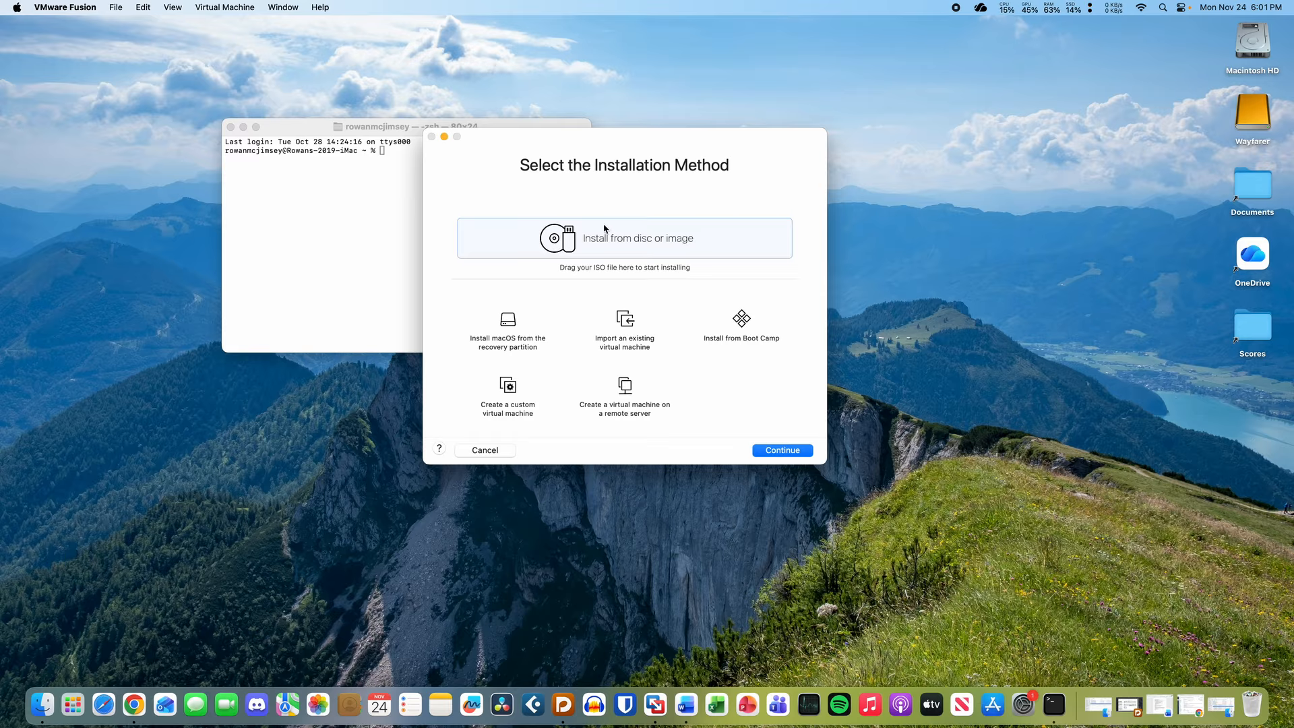
left_click(381, 262)
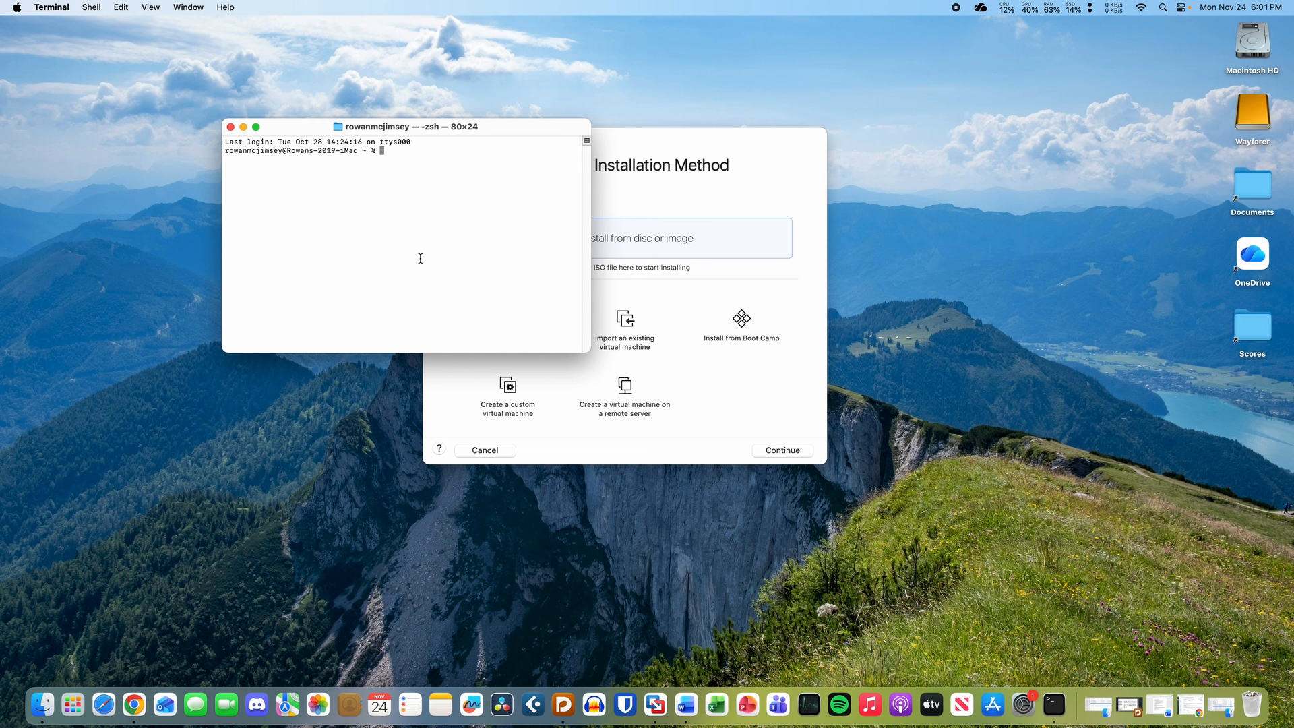
key("super+plus")
left_click(652, 238)
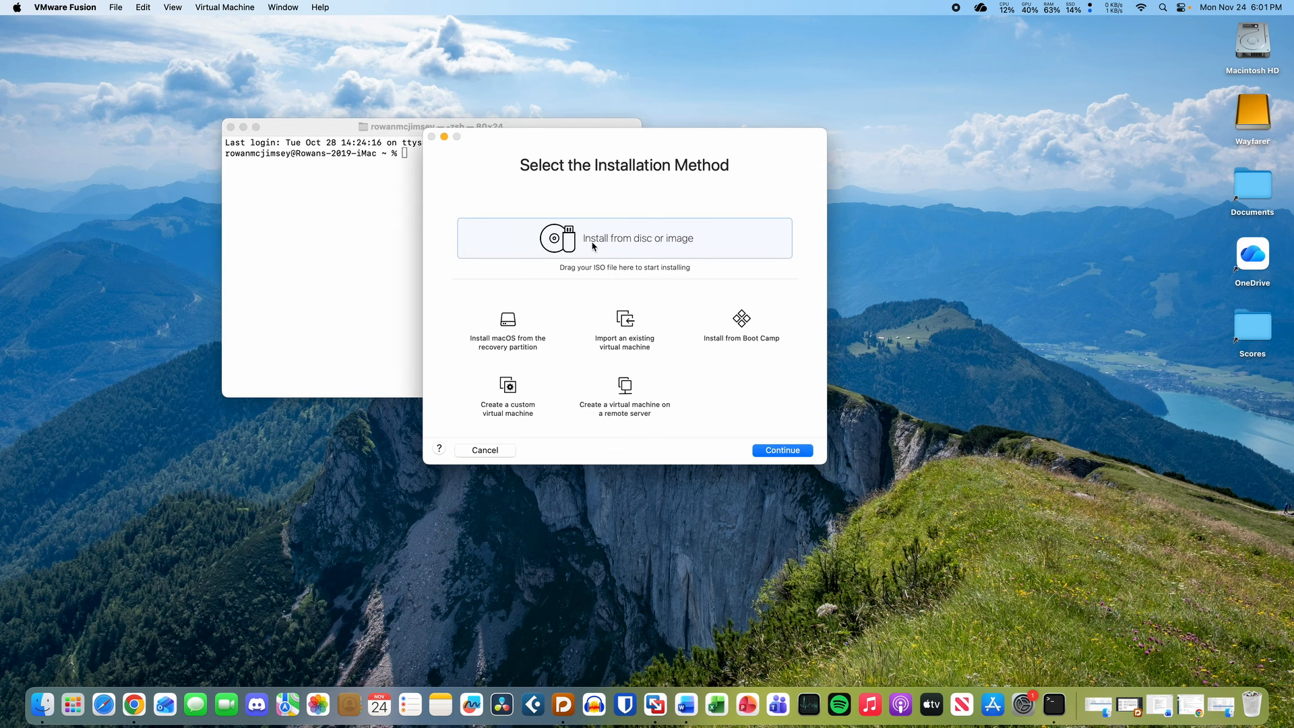
left_click(382, 257)
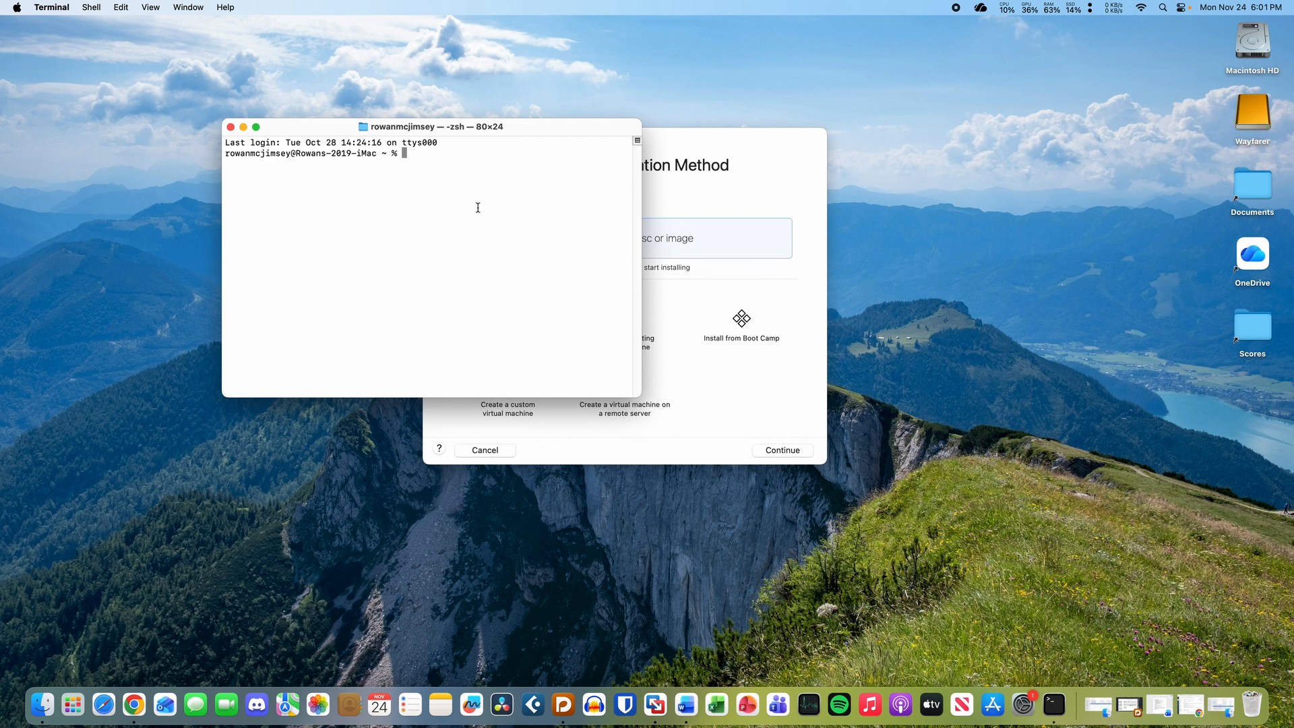
- Run softwareupdate --list-full-installer and scroll through the listed macOS installers
type("softwareupdate")
left_click(720, 209)
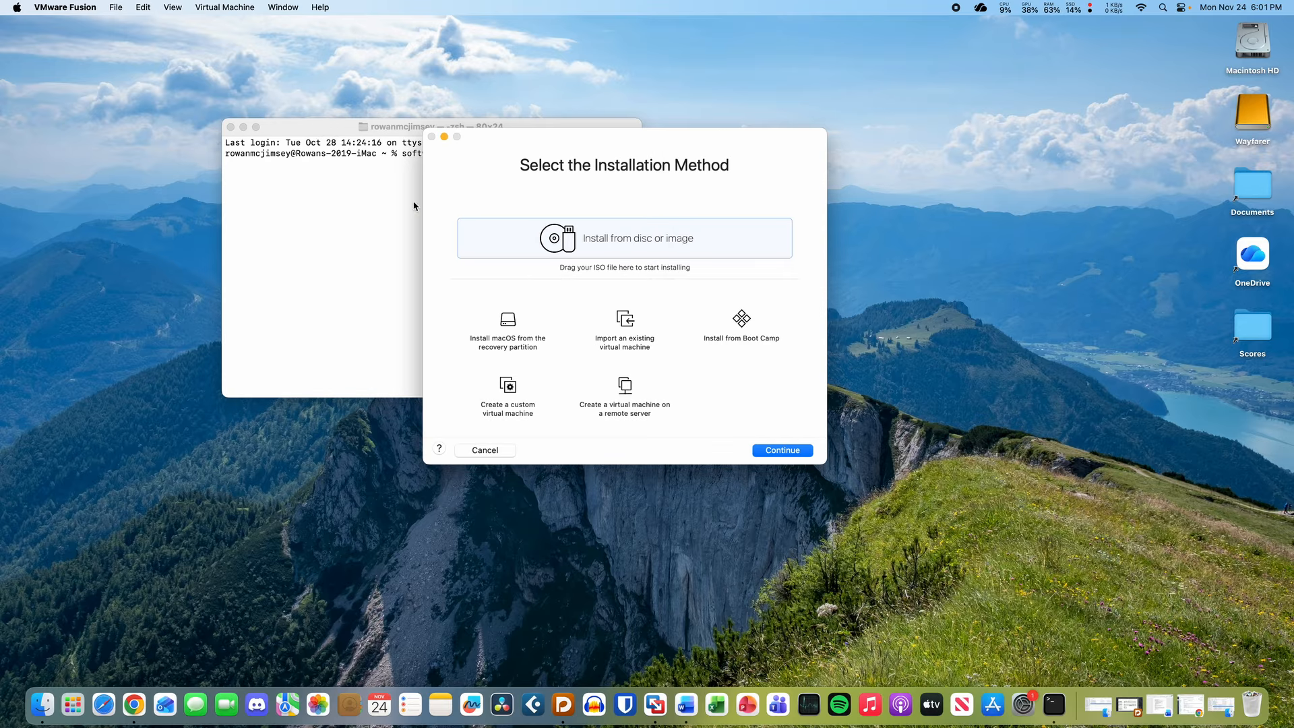
left_click(357, 203)
left_click_drag(321, 129, 303, 124)
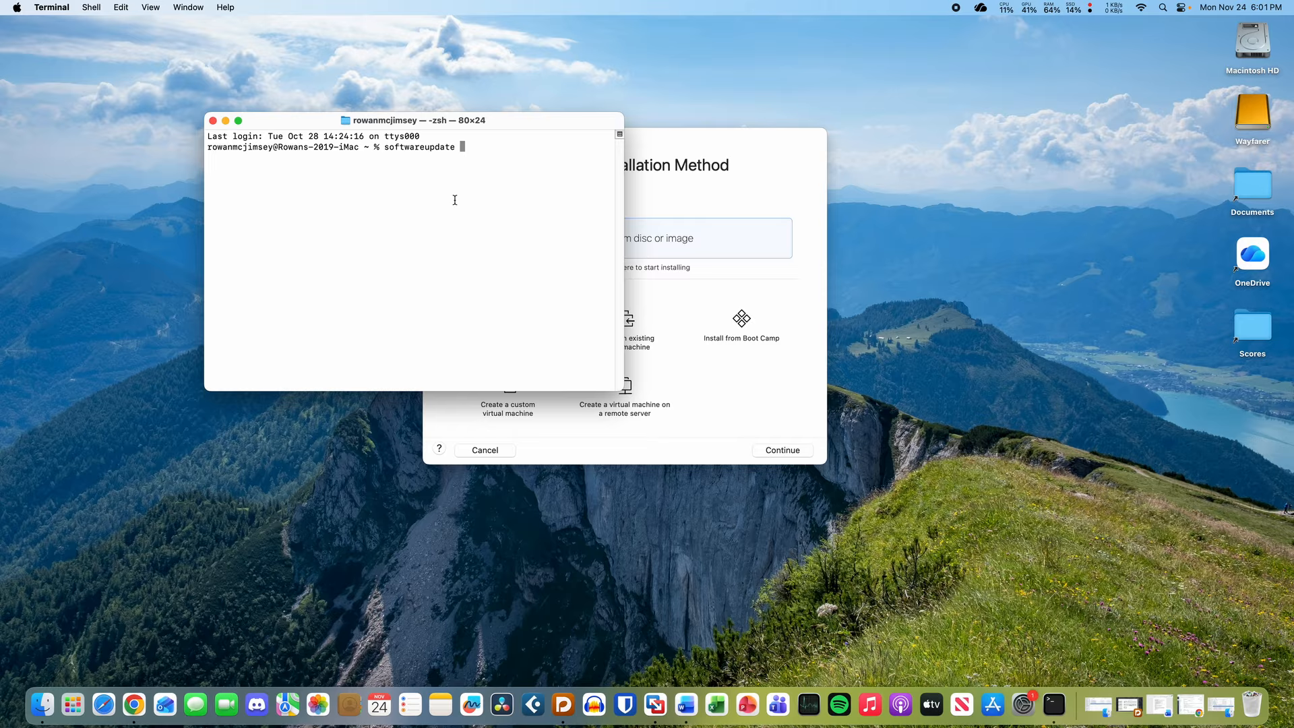
type("--")
type("list-full-installer")
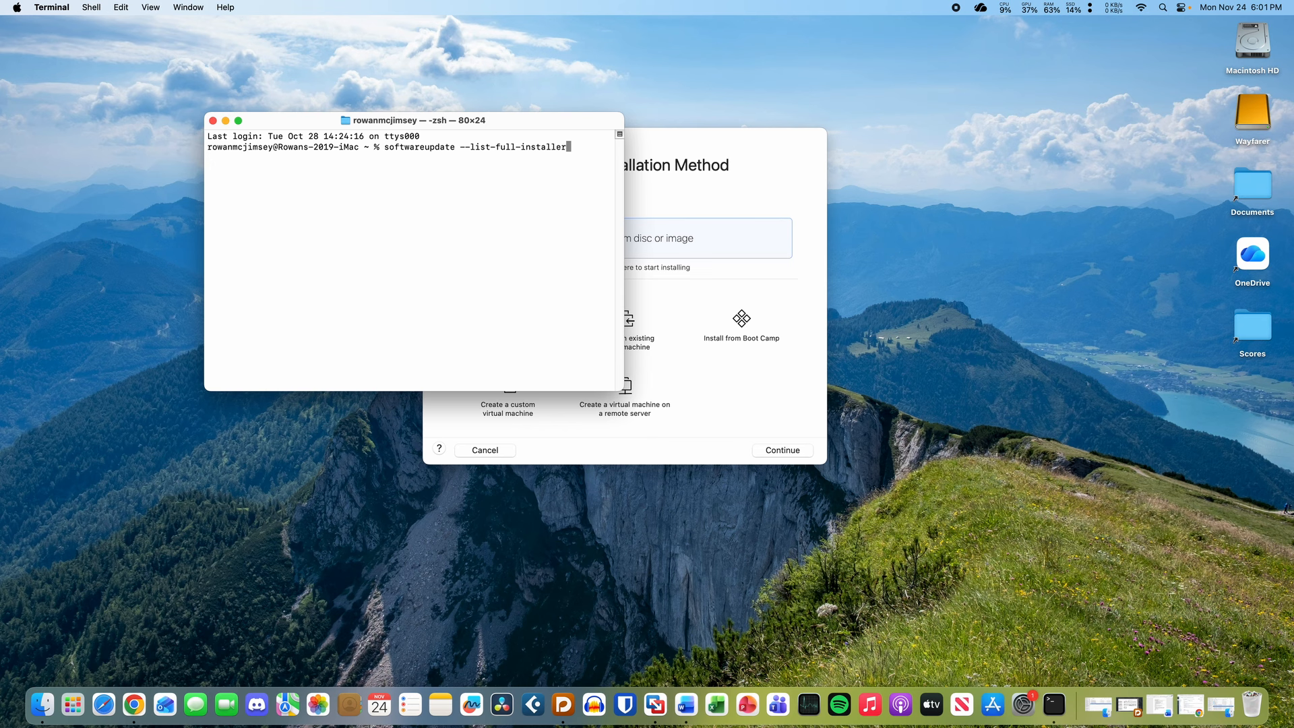
key("Return")
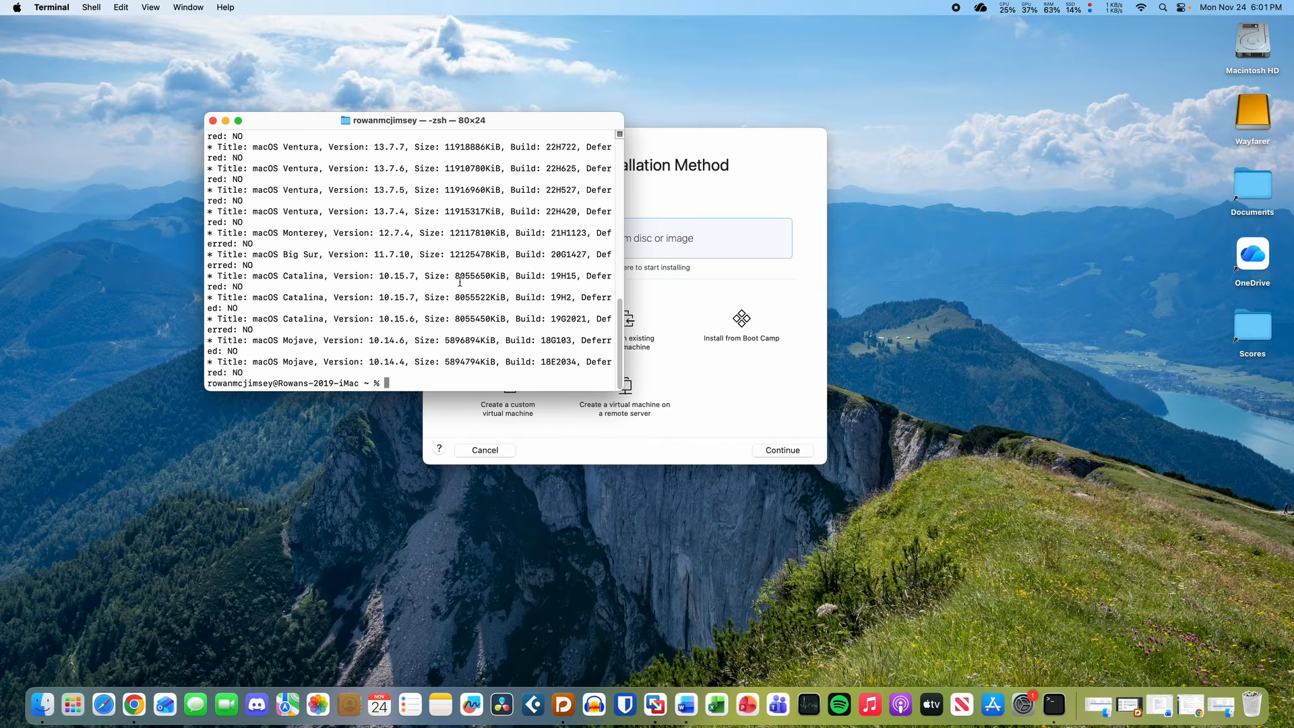
left_click_drag(620, 365, 621, 365)
scroll(621, 342, "up", 2)
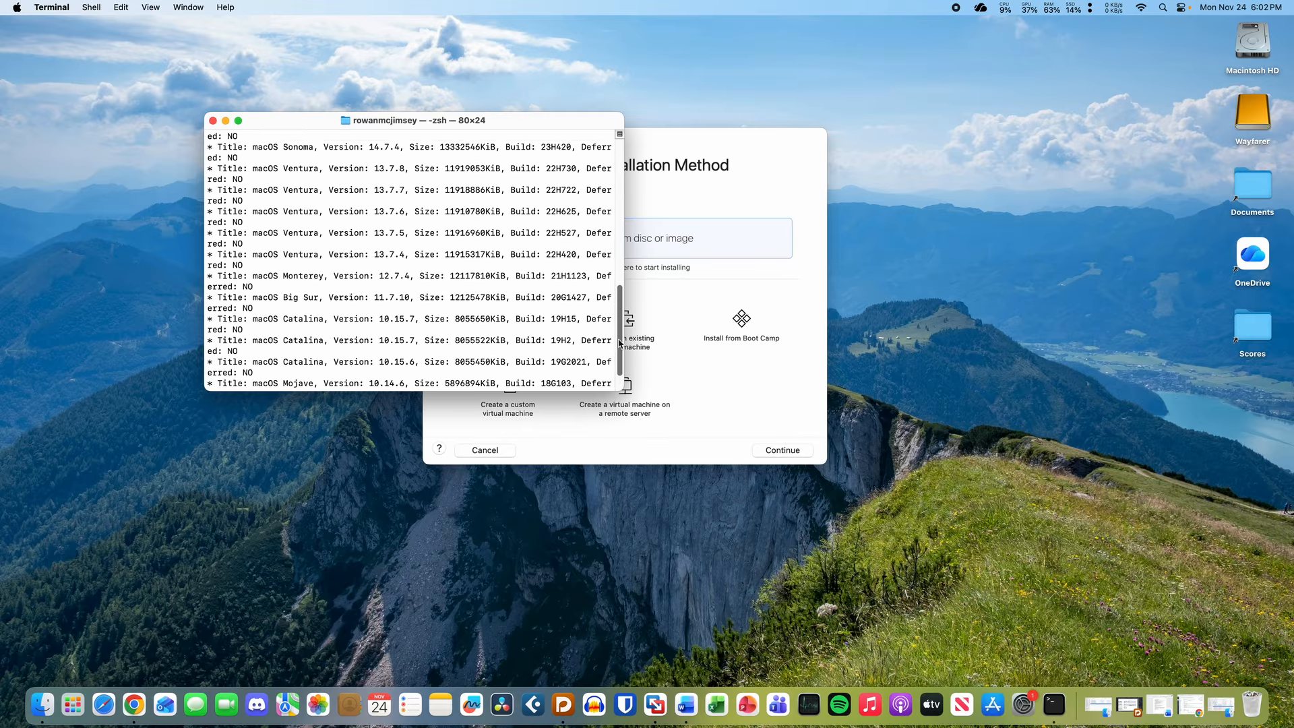
left_click_drag(619, 344, 595, 196)
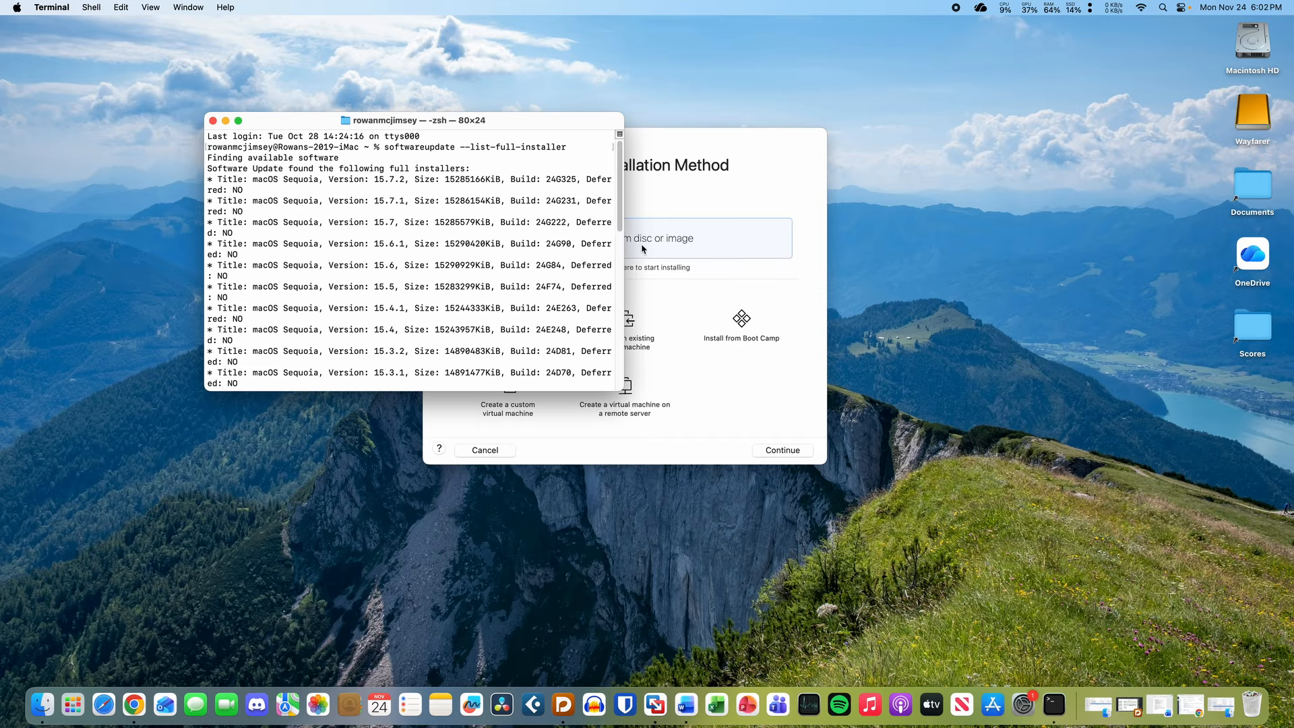
- Check the installed macOS version in About This Mac
left_click(16, 7)
left_click(31, 27)
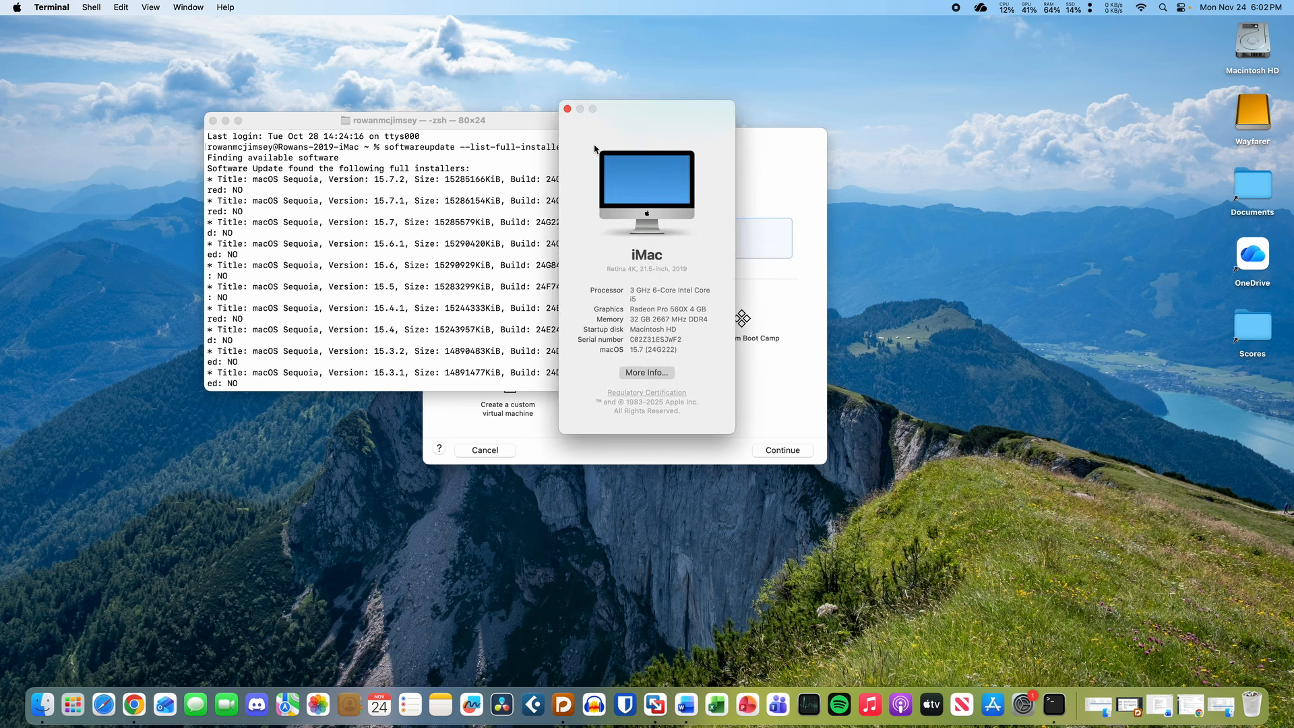
left_click(567, 109)
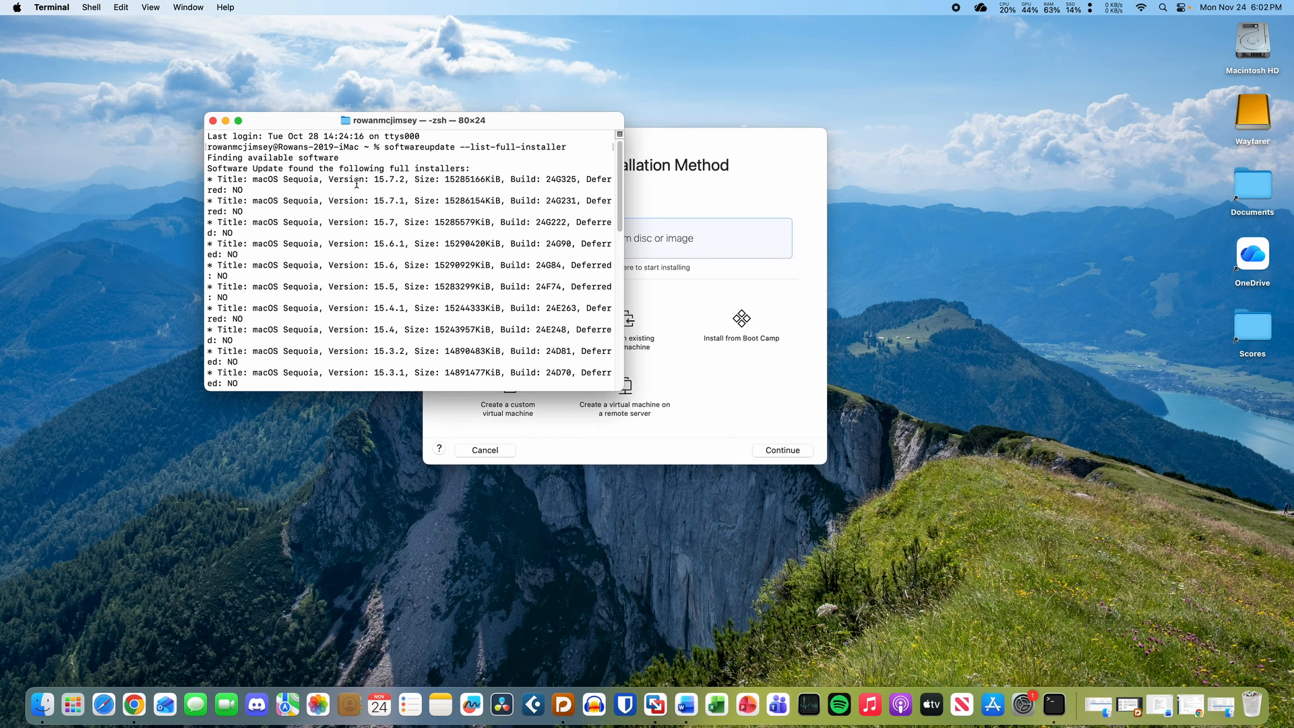
- Run softwareupdate --fetch-full-installer --full-installer-version 15.7.2 to download the Sequoia installer
scroll(404, 263, "down", 10)
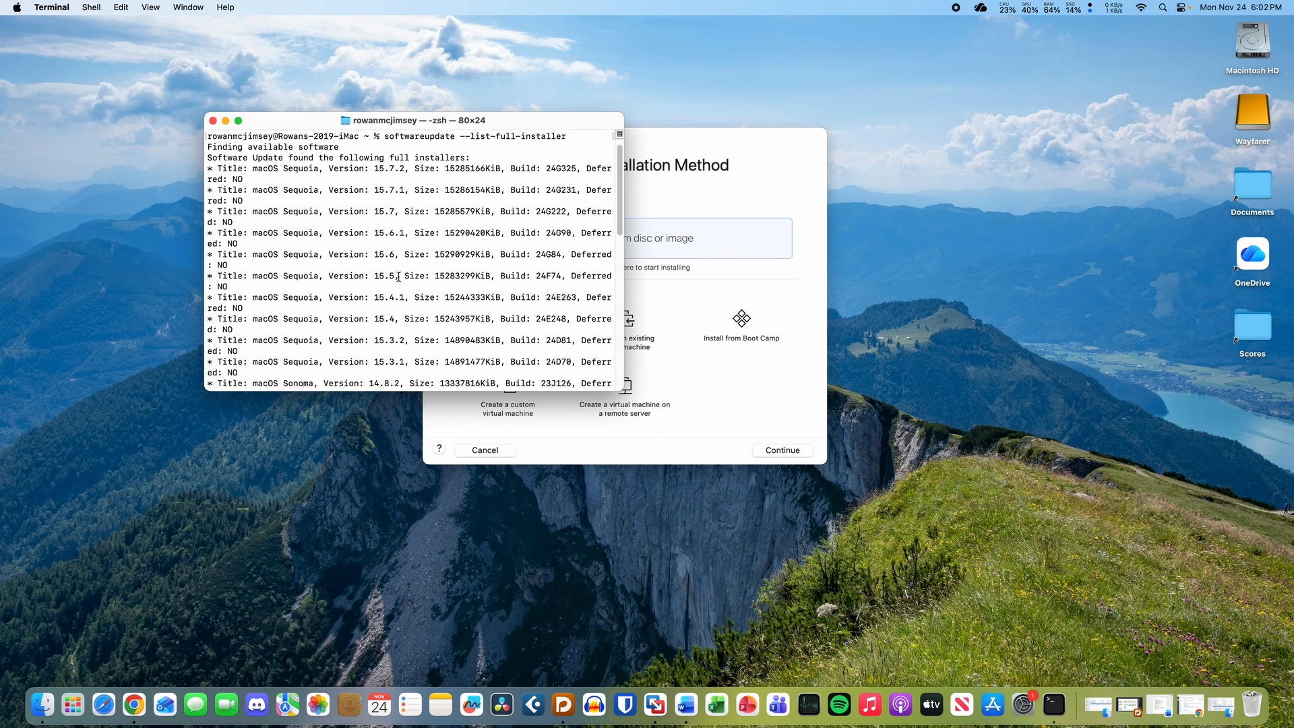
type("s")
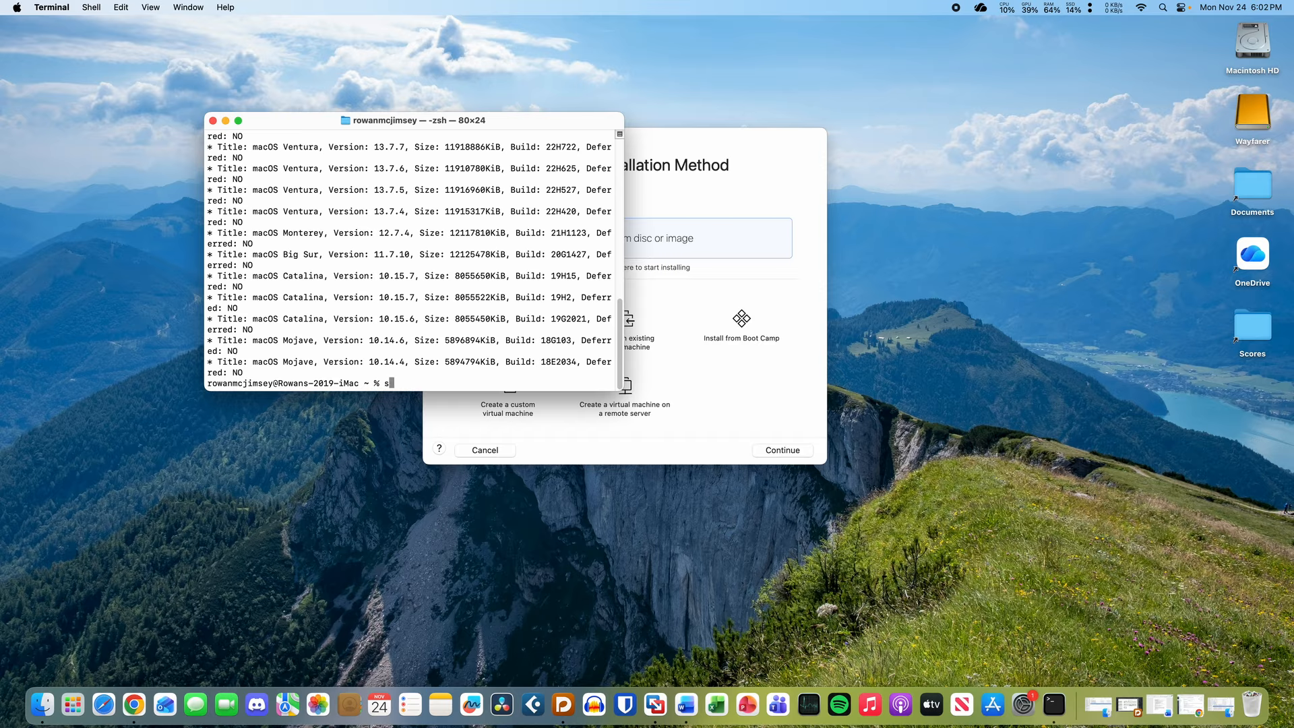
type("oftwareupdate --fetch-full-installe")
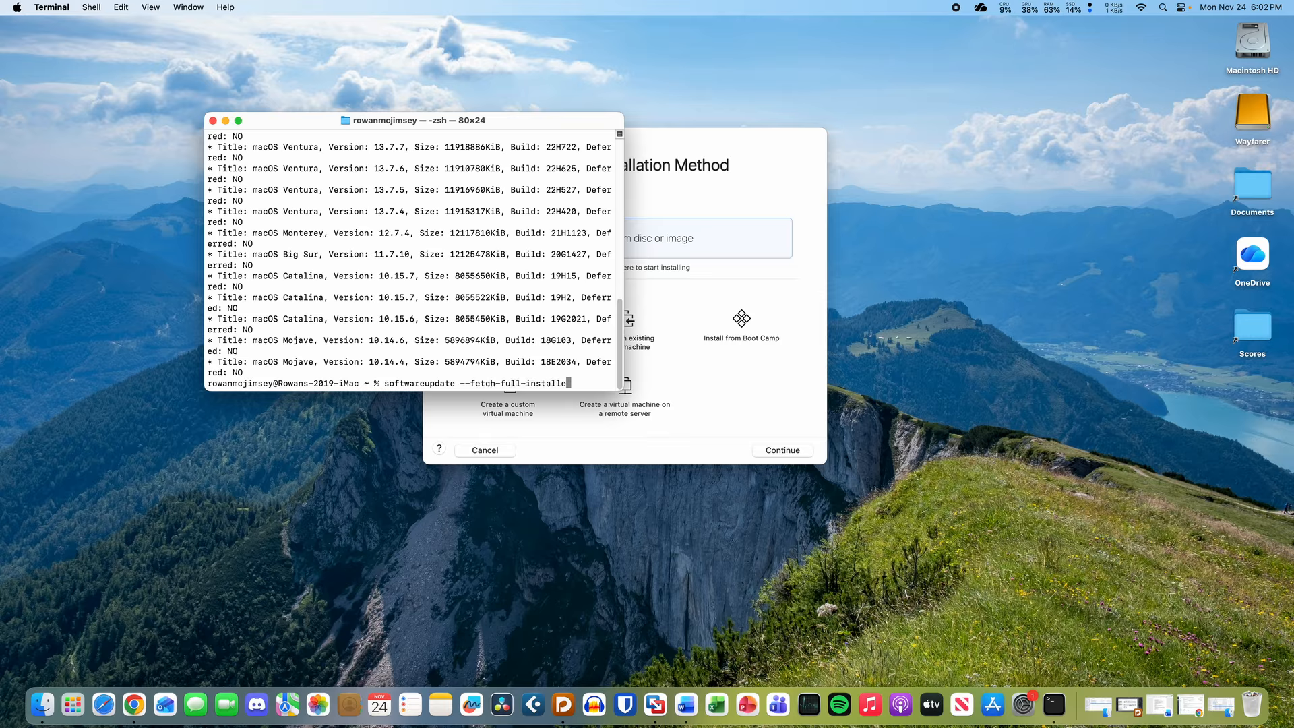
type("r --full-installer-version")
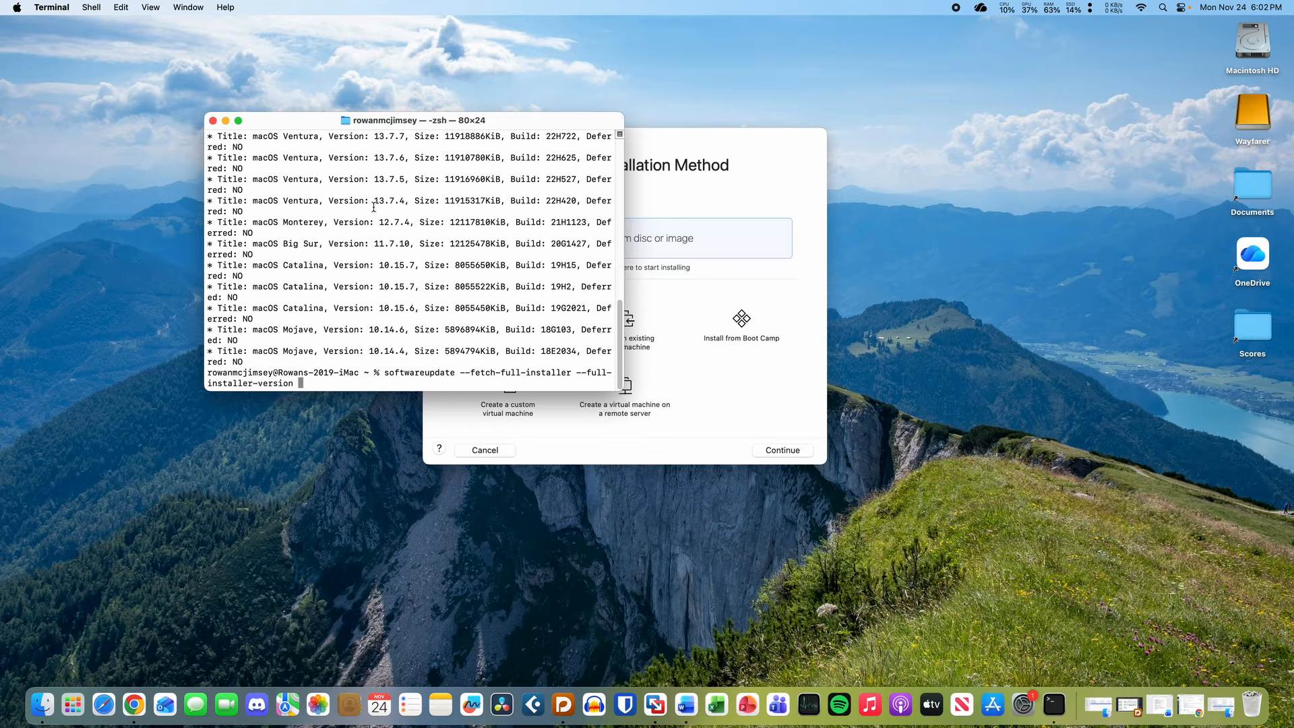
scroll(374, 209, "up", 15)
scroll(374, 215, "down", 5)
scroll(374, 219, "down", 10)
type("15.7.2")
key("Return")
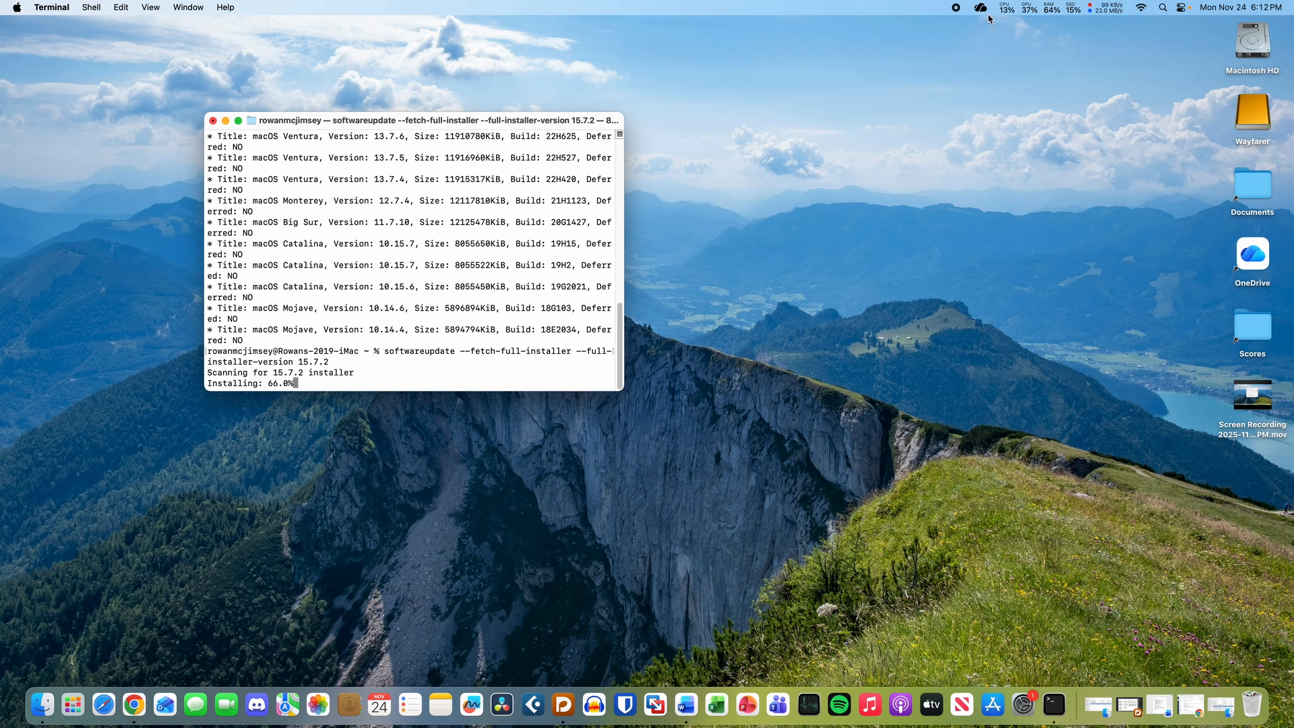
- Check resource usage in Stats, locate the 15.71 GB Install macOS Sequoia app, and launch VMware Fusion
left_click(1075, 11)
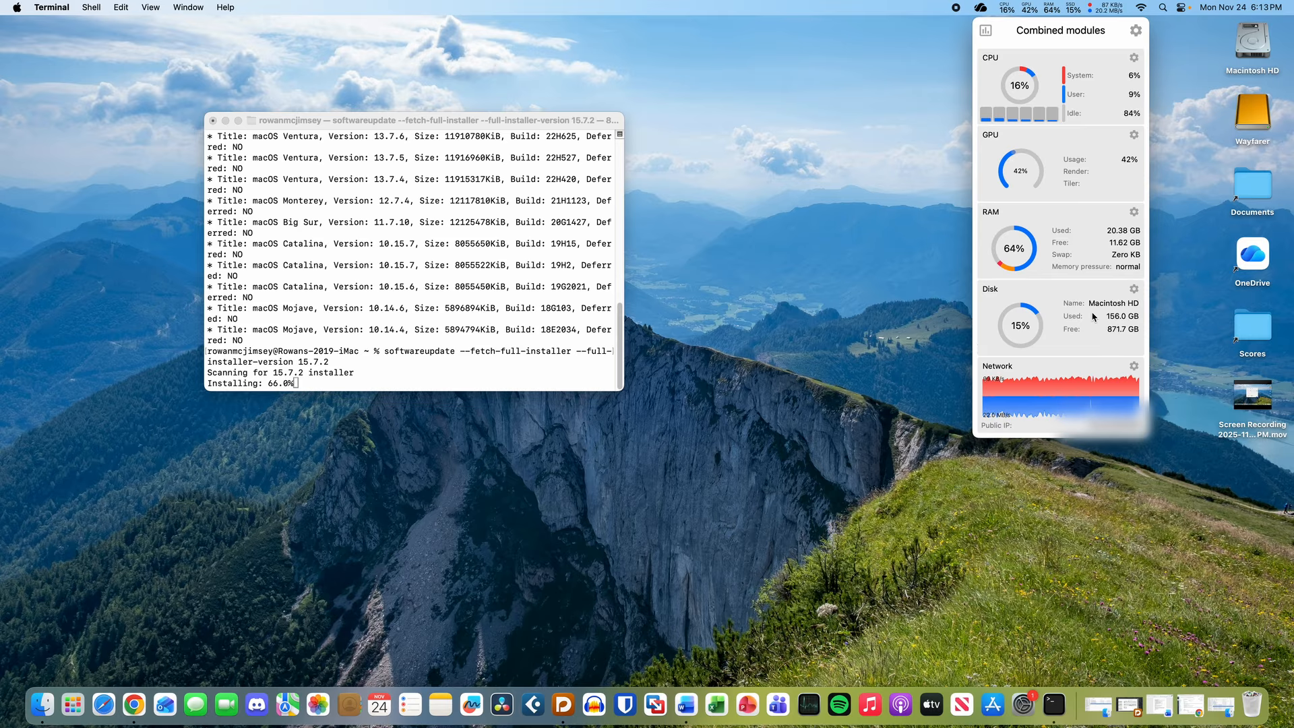
left_click(806, 5)
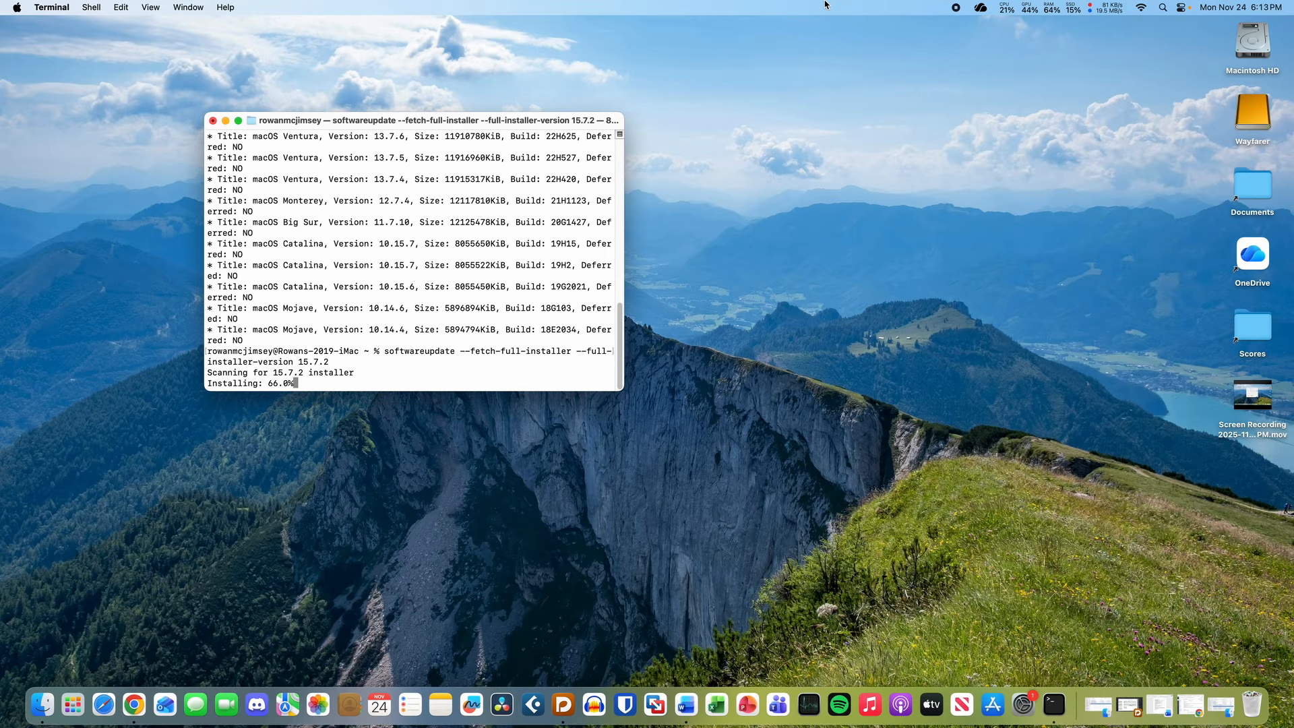
left_click_drag(393, 121, 396, 125)
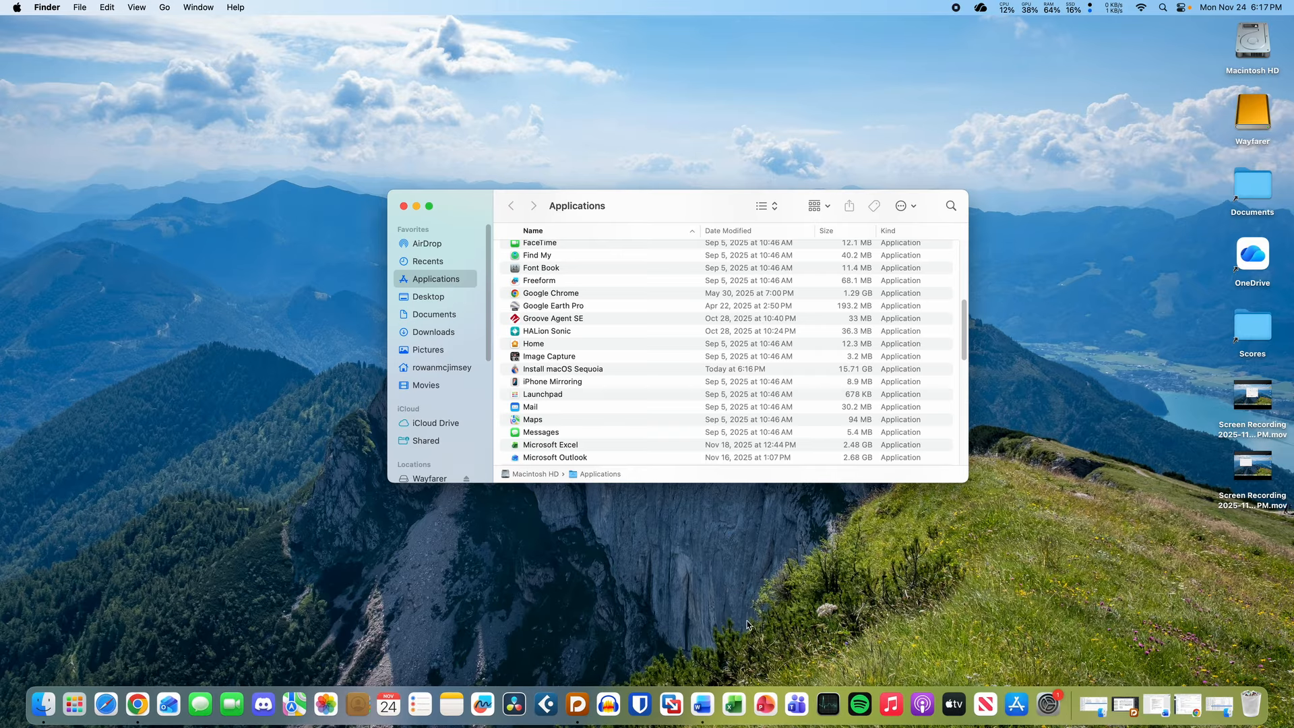
left_click(576, 370)
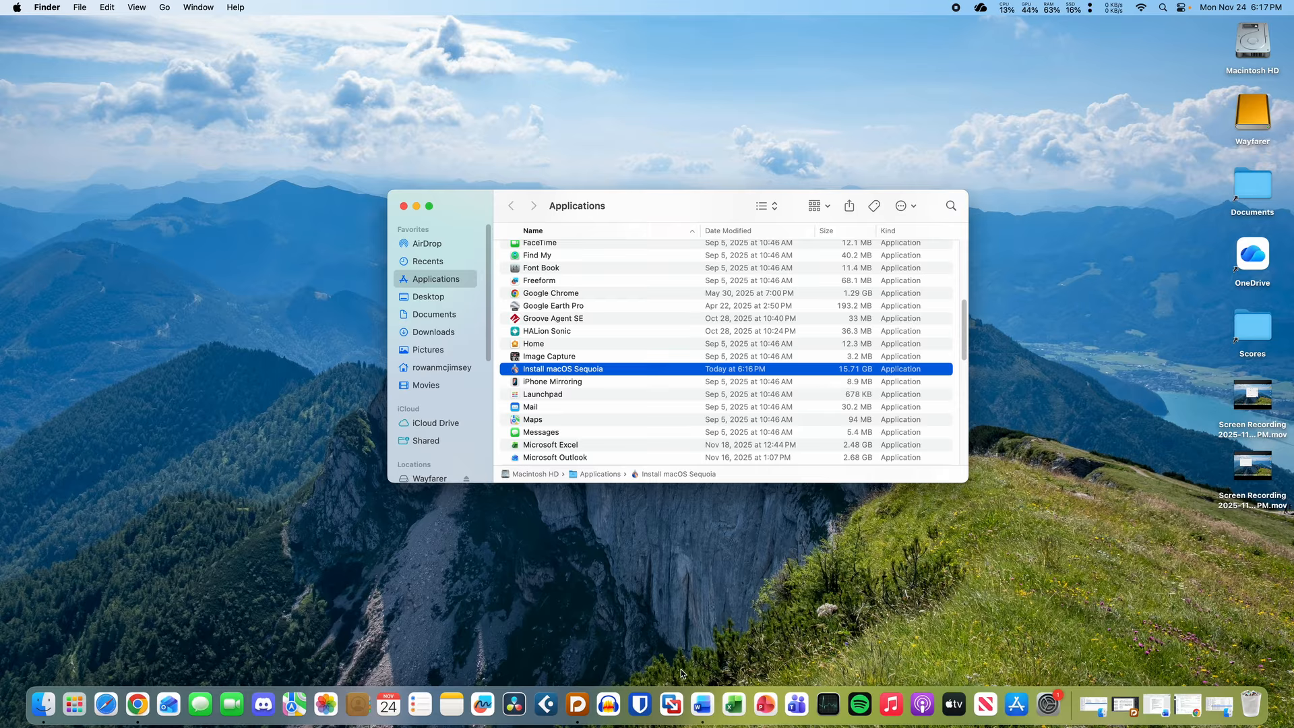
left_click(676, 705)
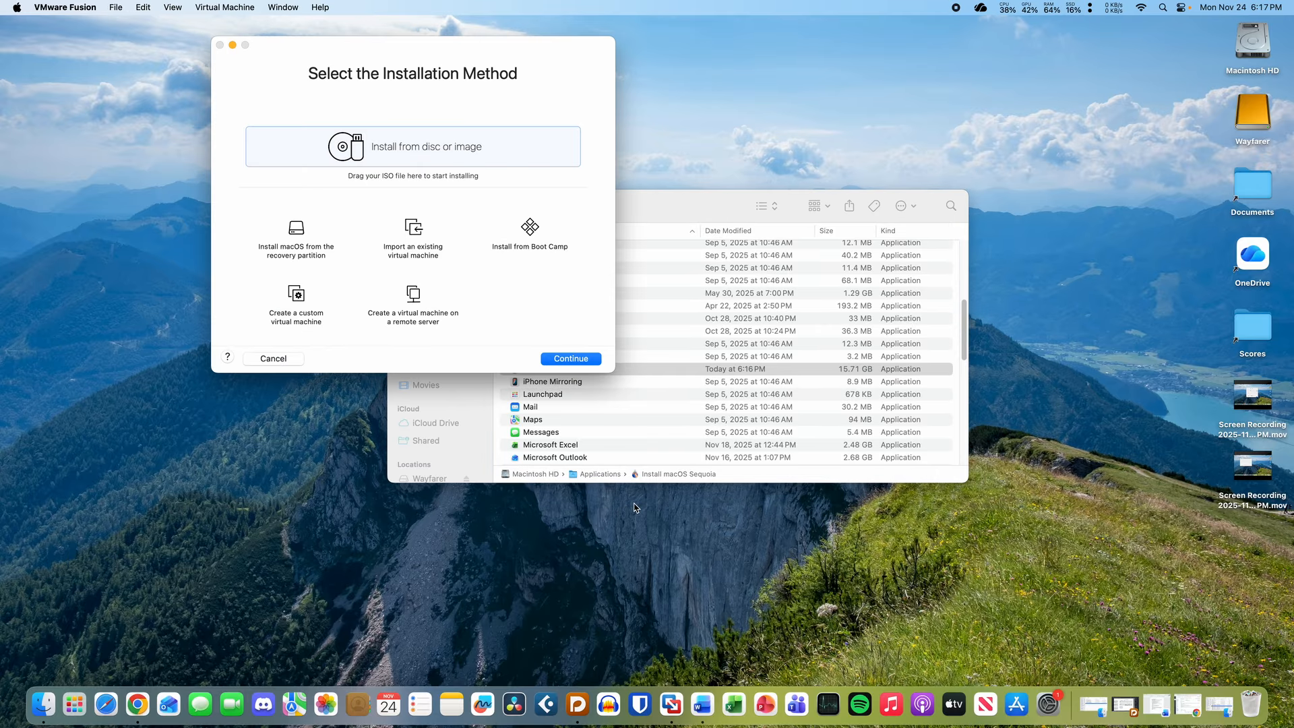
- Drag Install macOS Sequoia from Applications into the wizard and accept it as the installer
left_click(664, 213)
left_click_drag(576, 369, 376, 154)
left_click(307, 259)
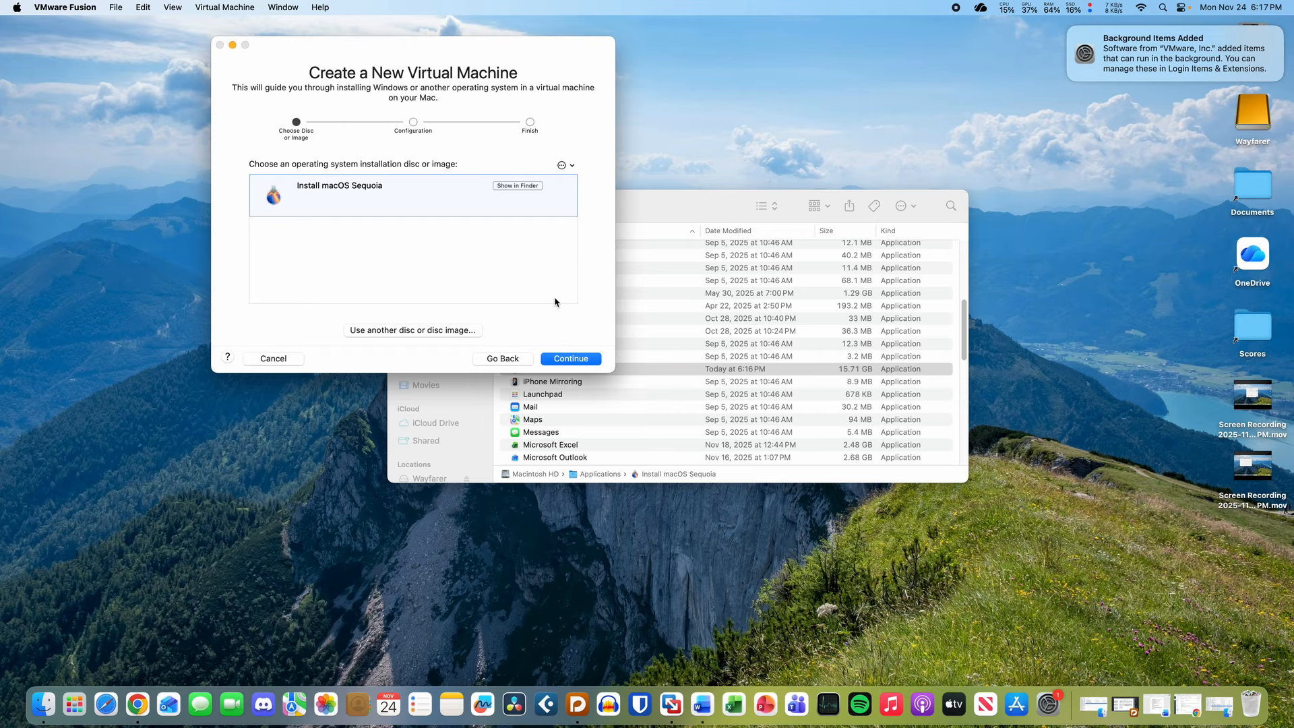
left_click(1070, 31)
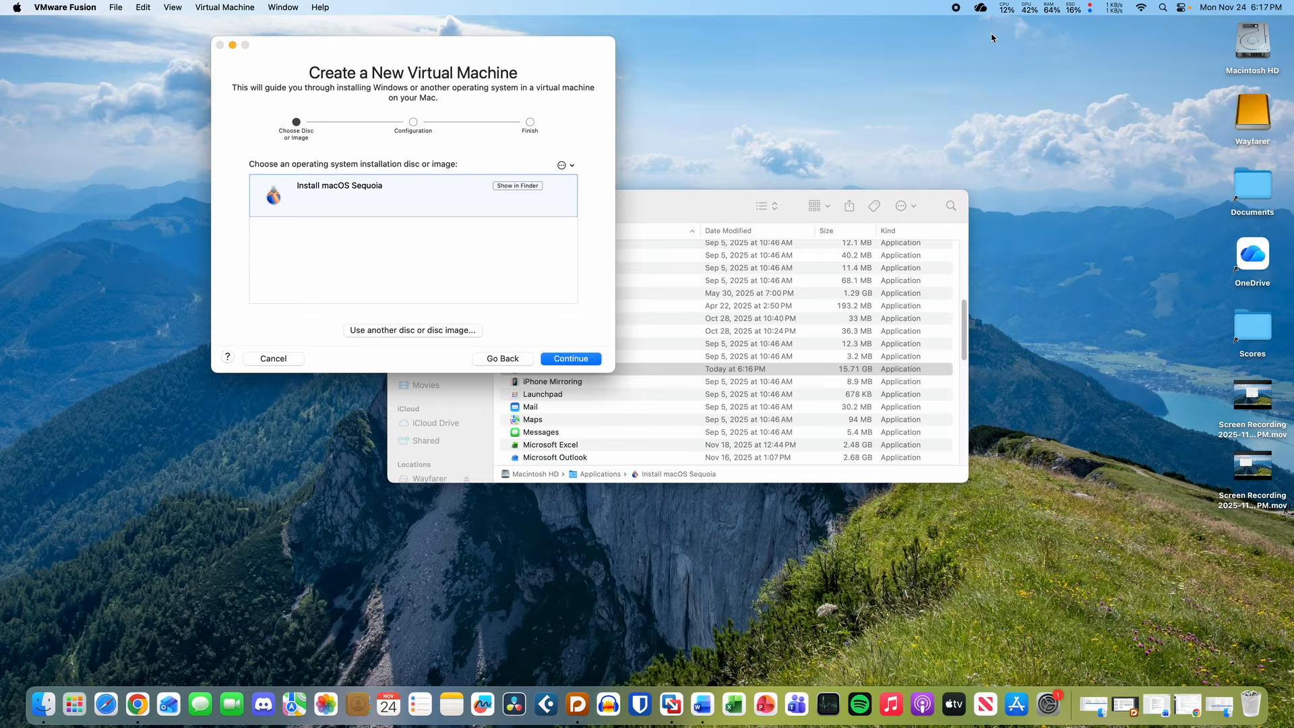
left_click(583, 362)
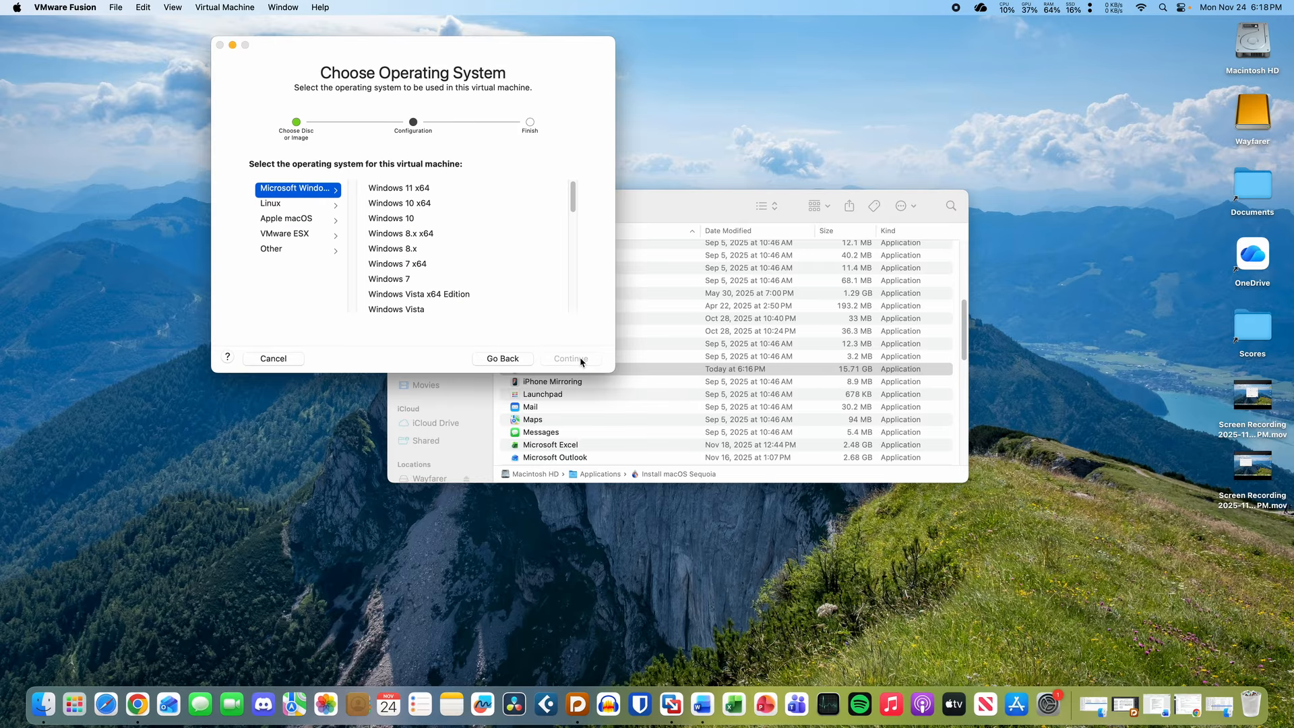
- Pick Apple macOS > macOS 15 as the guest OS and choose Customize Settings
left_click(307, 224)
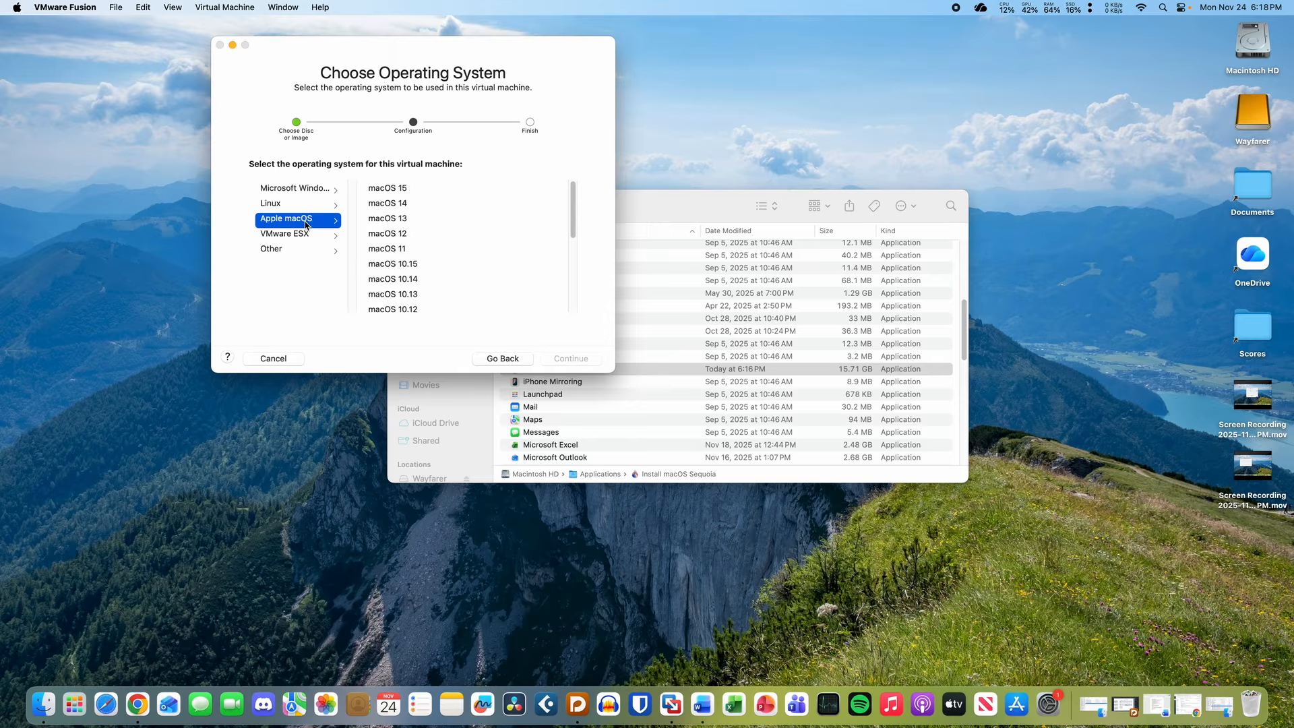
left_click(427, 191)
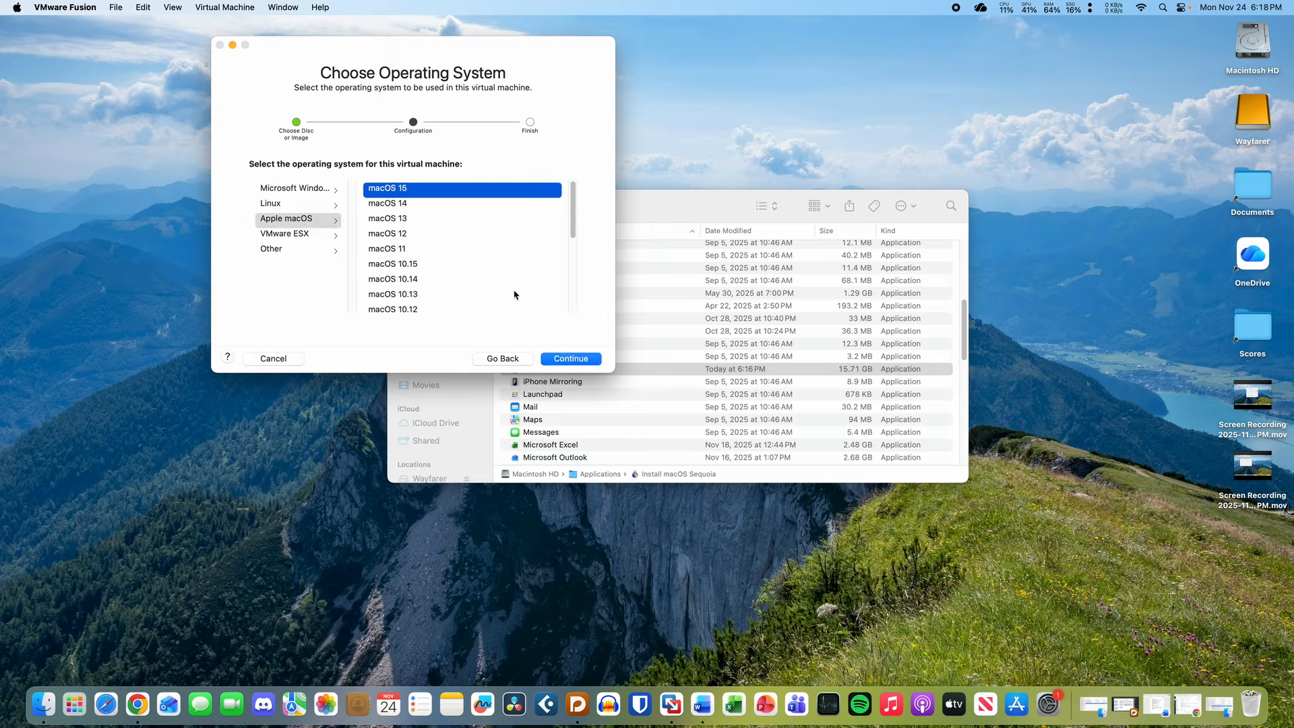
left_click(583, 359)
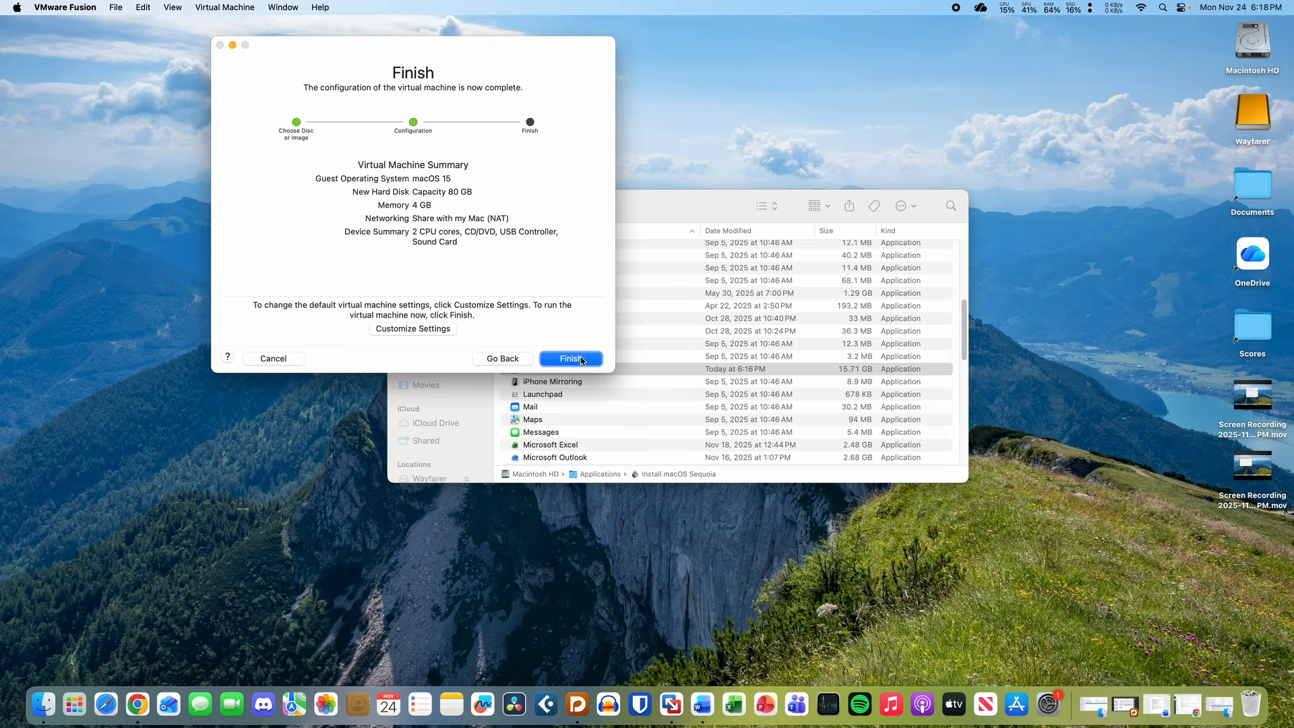
left_click(445, 332)
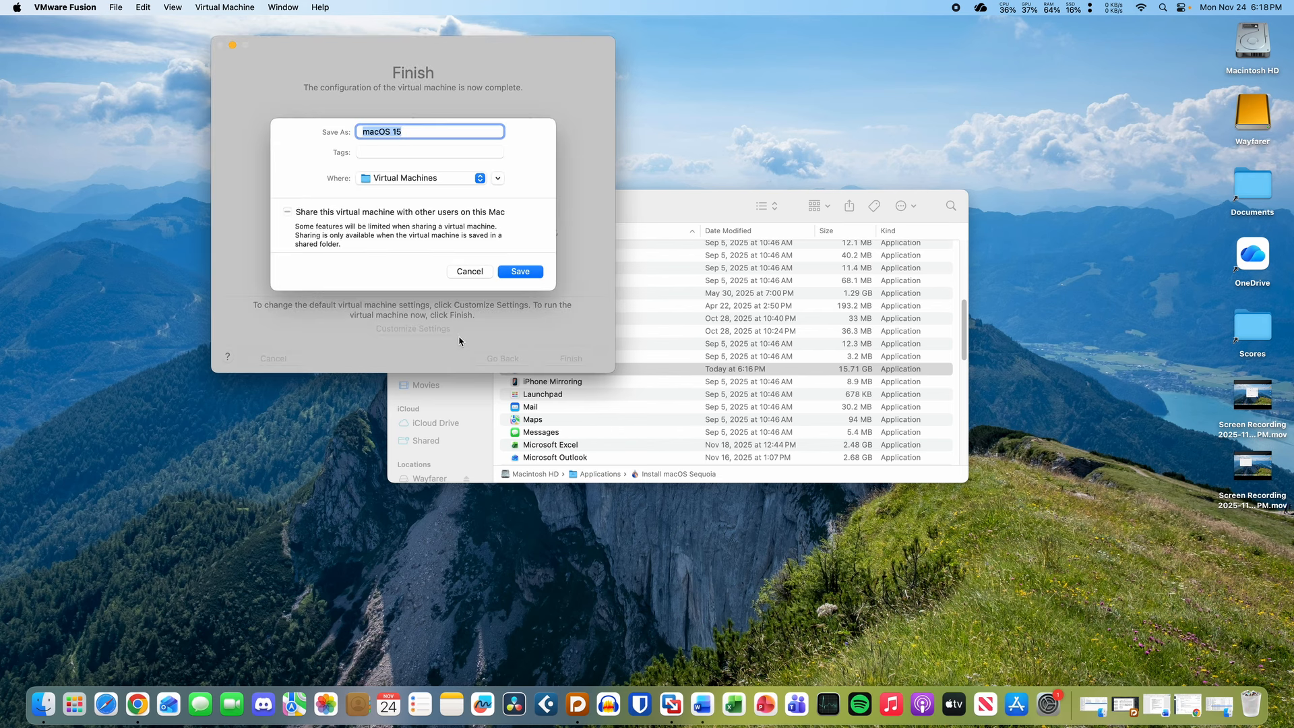
- Save the macOS 15 VM into Virtual Machines and watch disk activity in Activity Monitor
left_click(498, 178)
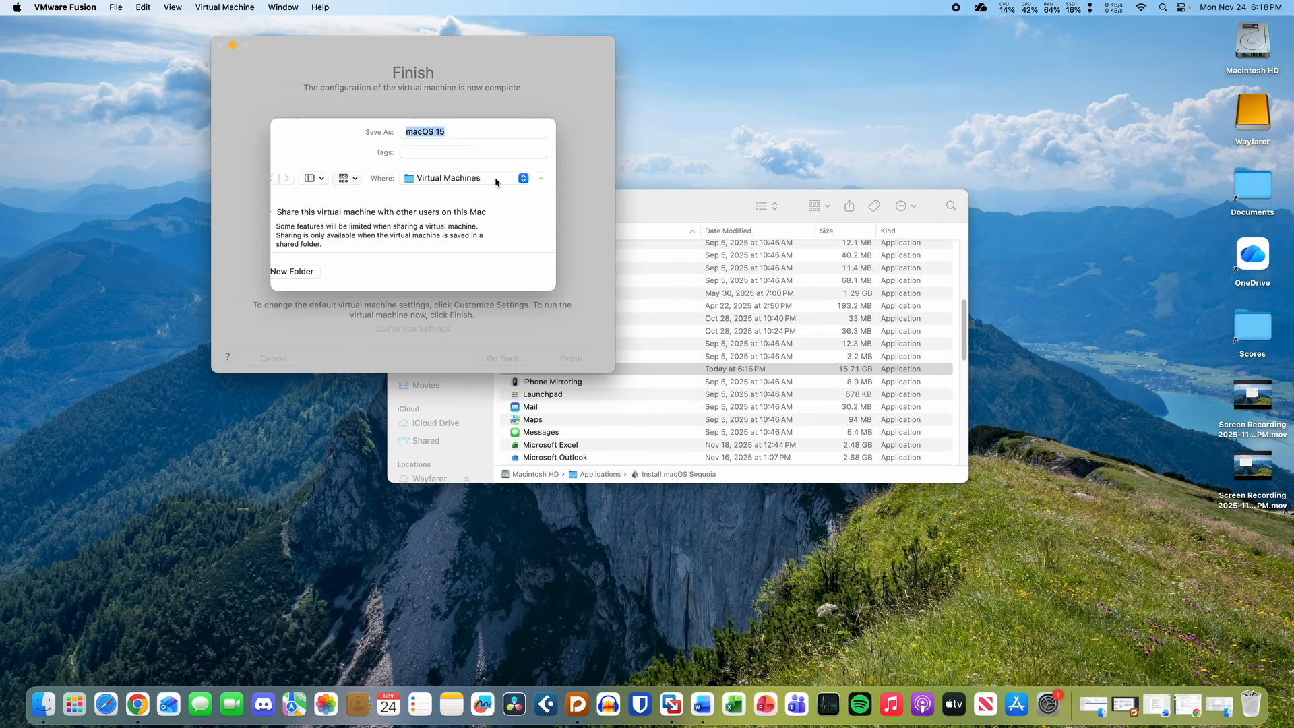
left_click_drag(536, 345, 595, 443)
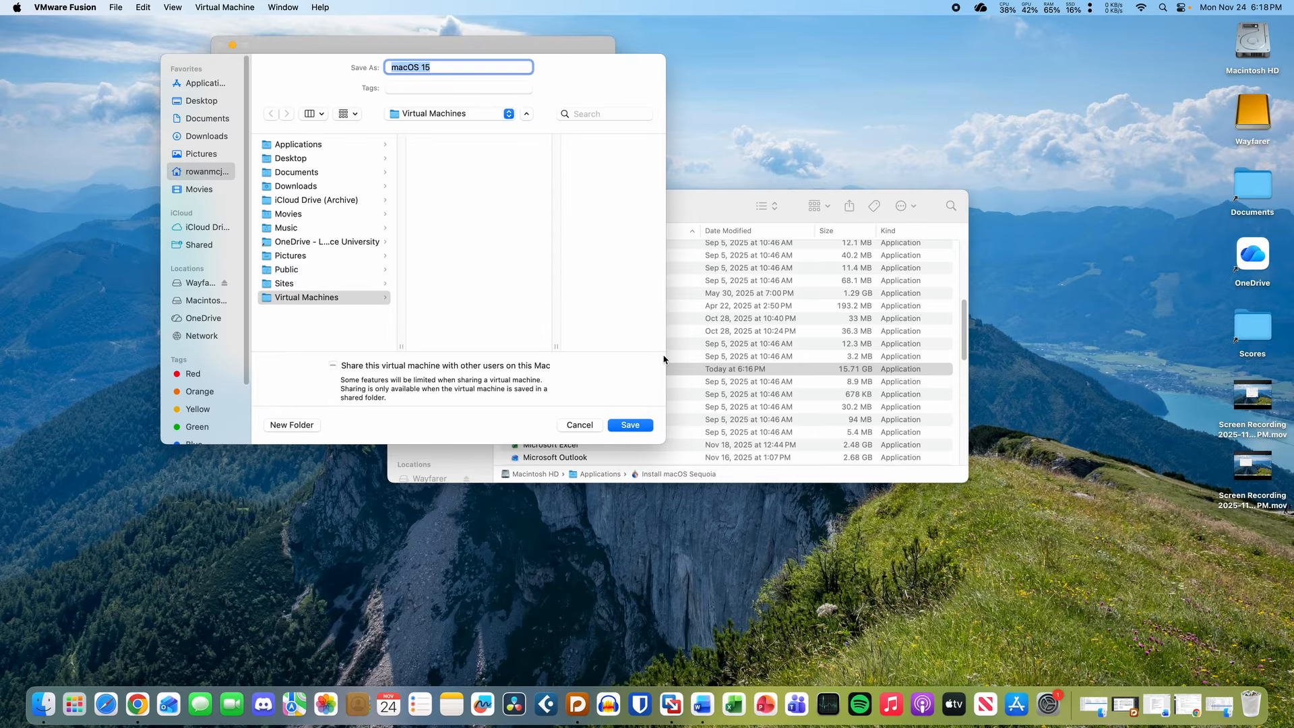
left_click_drag(666, 359, 705, 370)
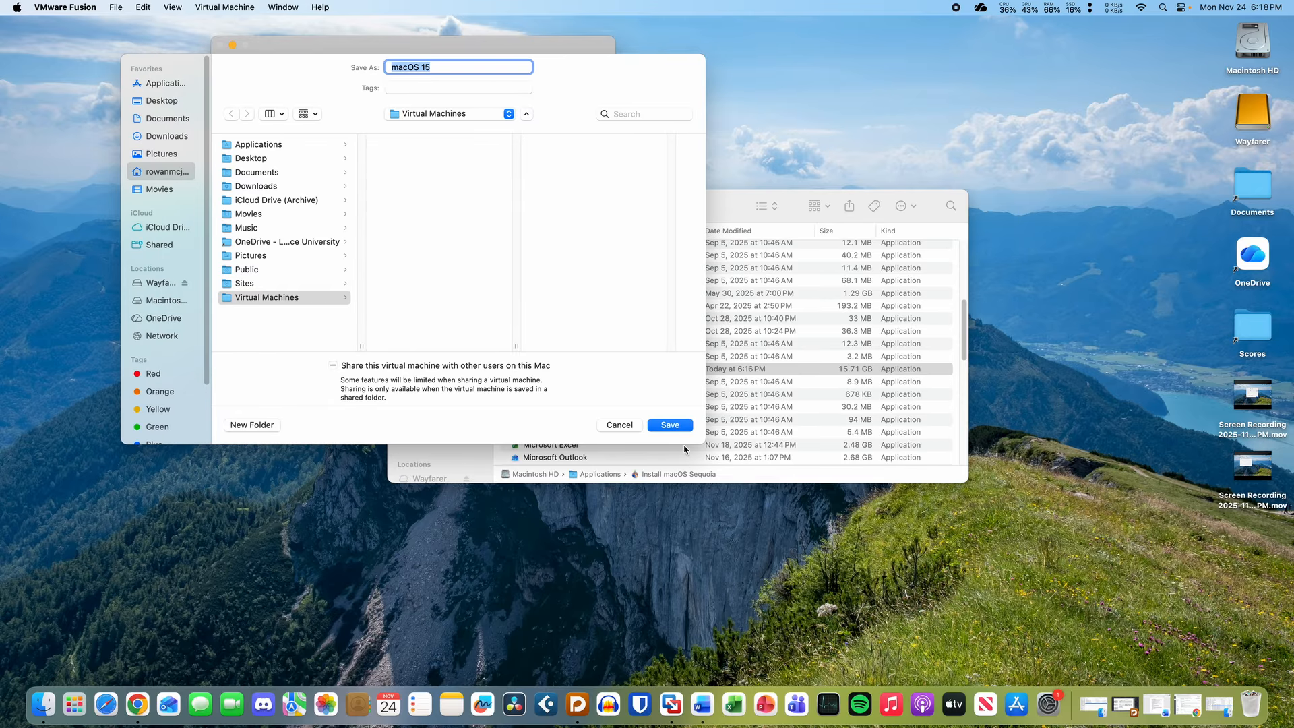
left_click(670, 425)
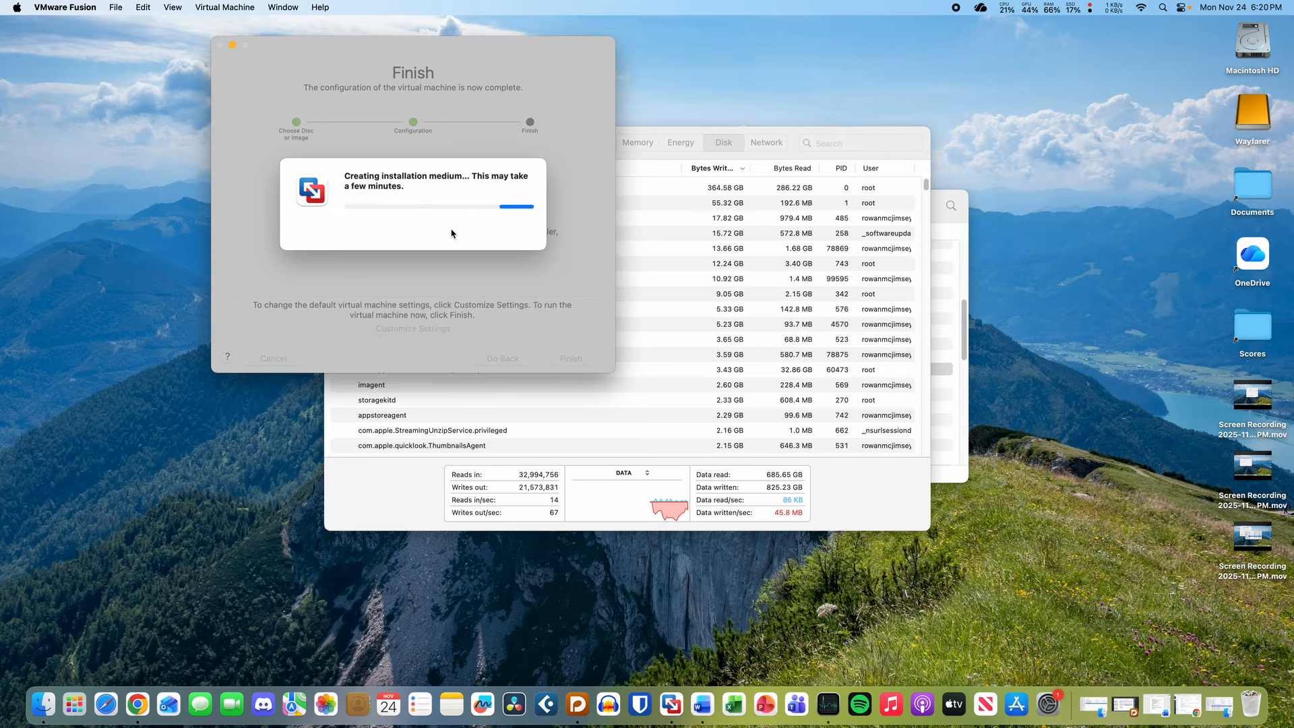
left_click(851, 515)
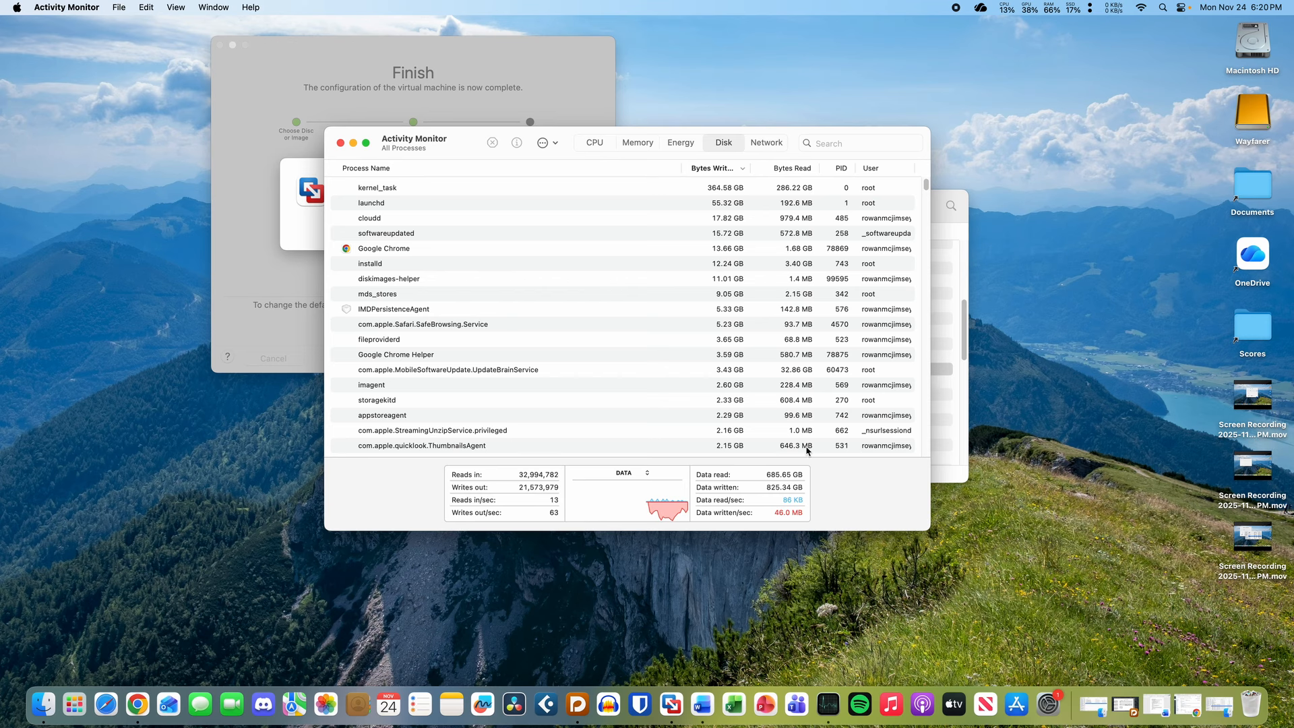
- Browse the launcher's Other folder, then keep Activity Monitor's graph showing data
mouse_move(461, 150)
left_mouse_down()
mouse_move(476, 155)
mouse_move(458, 149)
left_mouse_up()
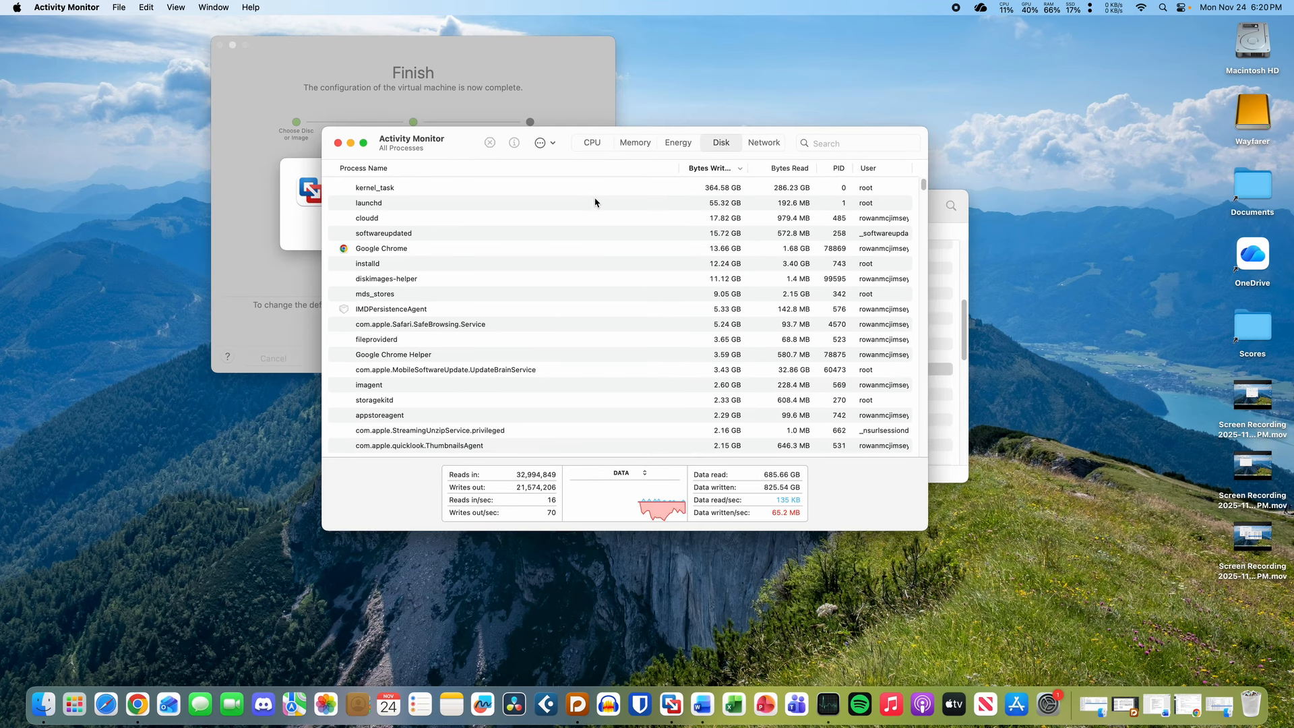
left_click(76, 705)
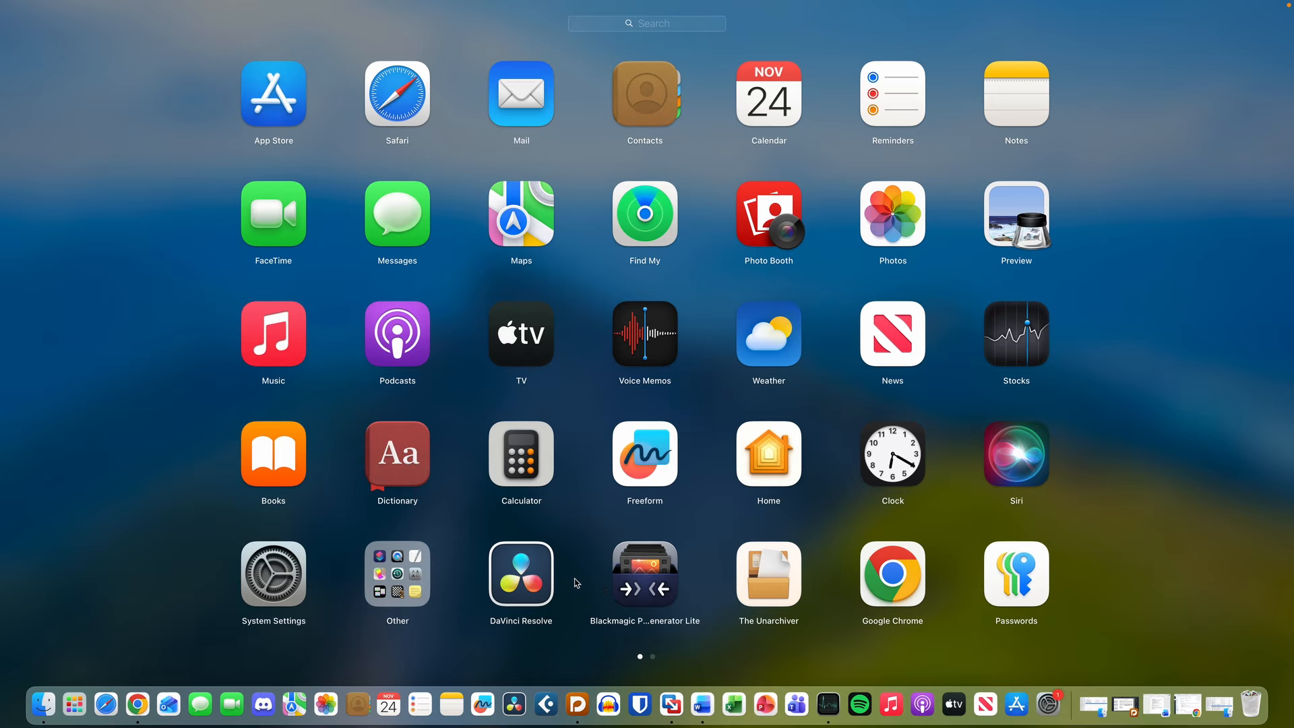
left_click(418, 592)
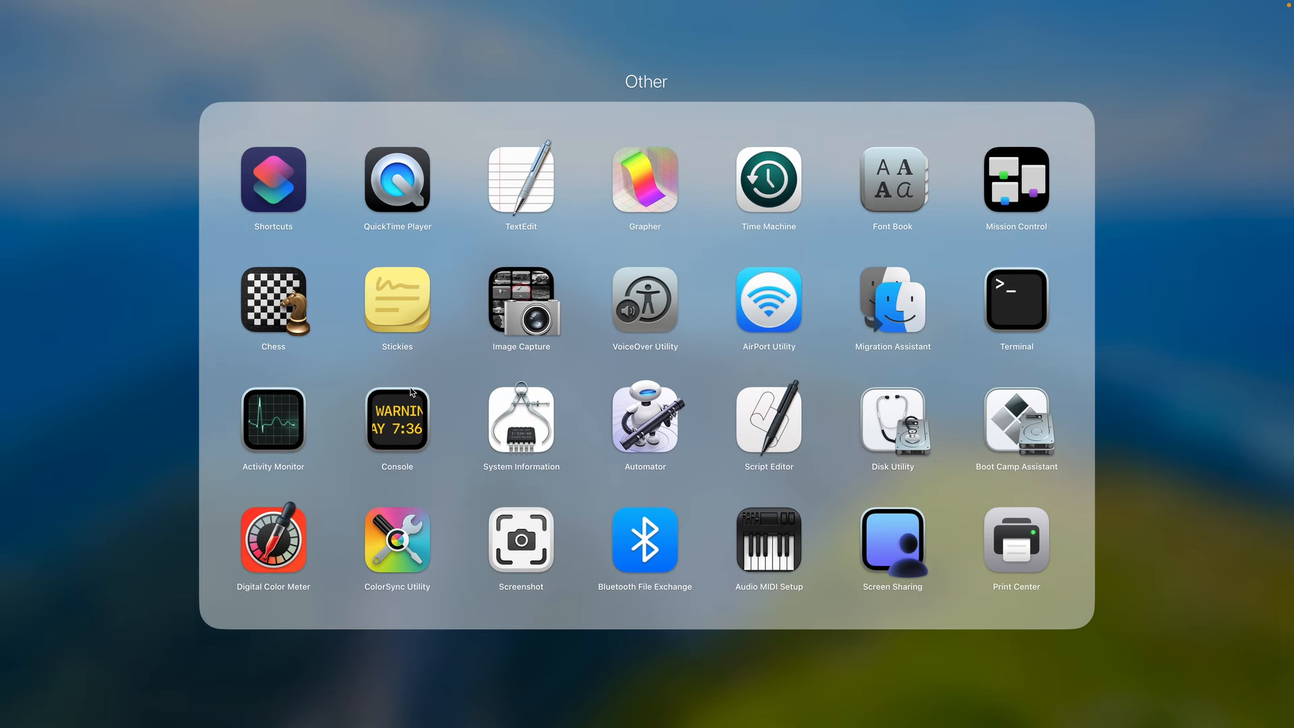
left_click(83, 466)
left_click(88, 467)
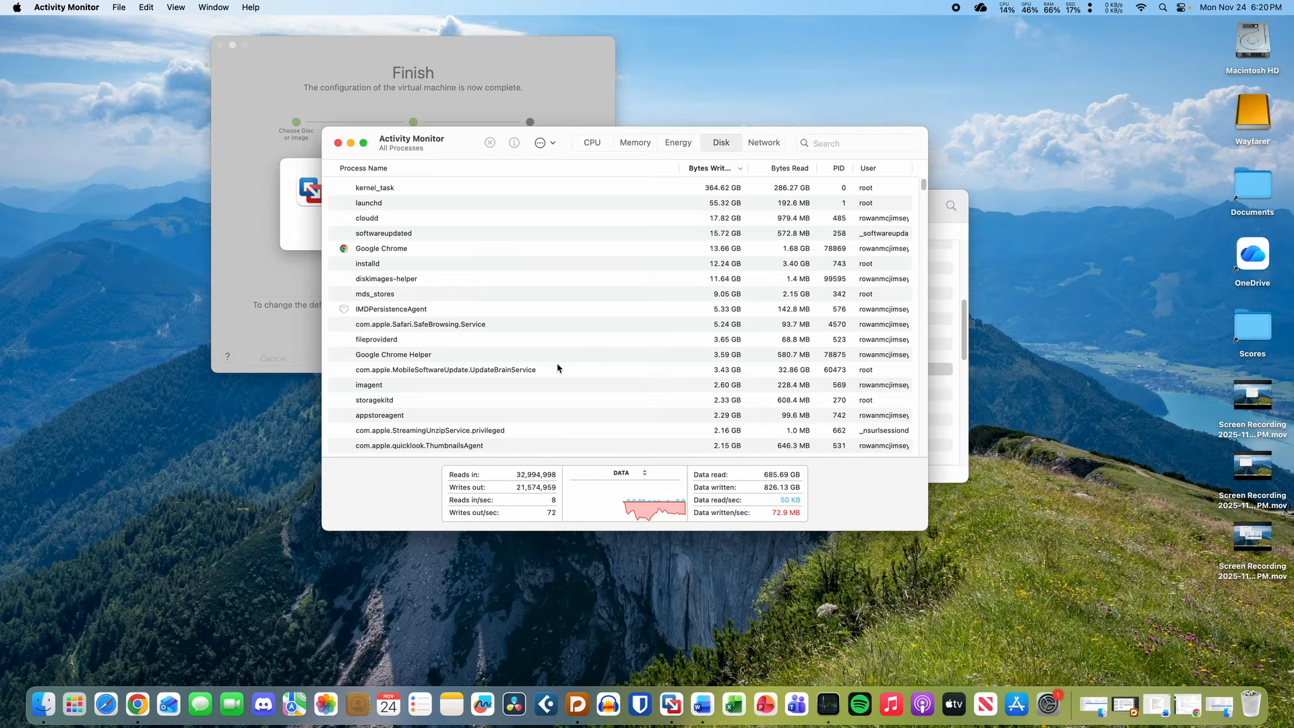
key("alt+space")
key("Escape")
left_click(639, 473)
left_click(639, 476)
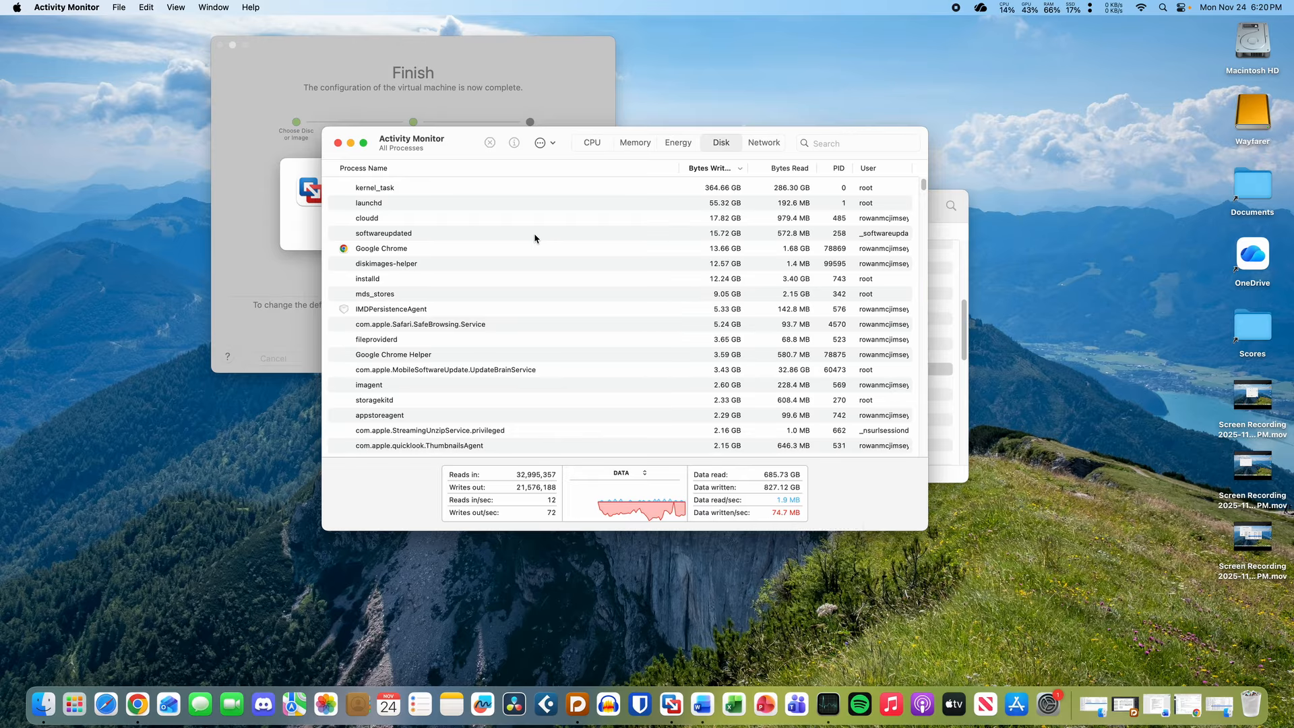
- Track diskimages-helper's writes against the installation medium progress and narrow the Process Name column
left_click(687, 268)
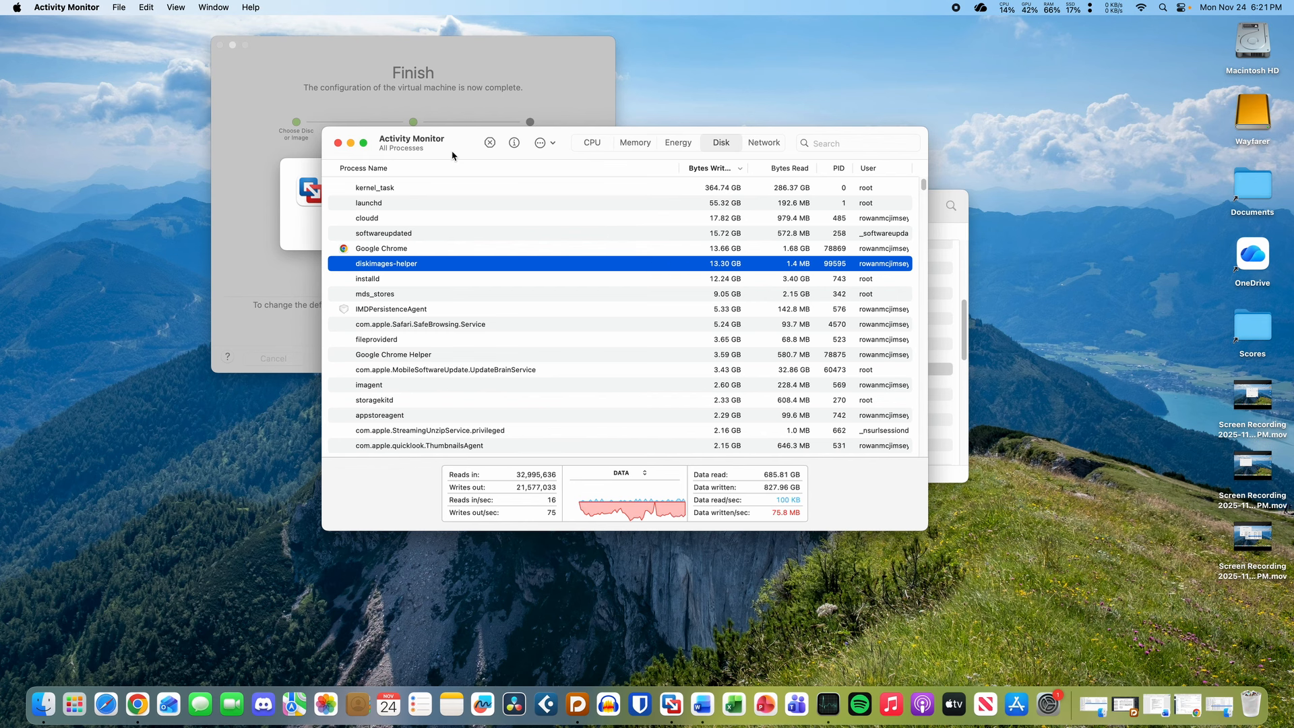
mouse_move(459, 153)
left_mouse_down()
mouse_move(494, 153)
mouse_move(468, 155)
left_mouse_up()
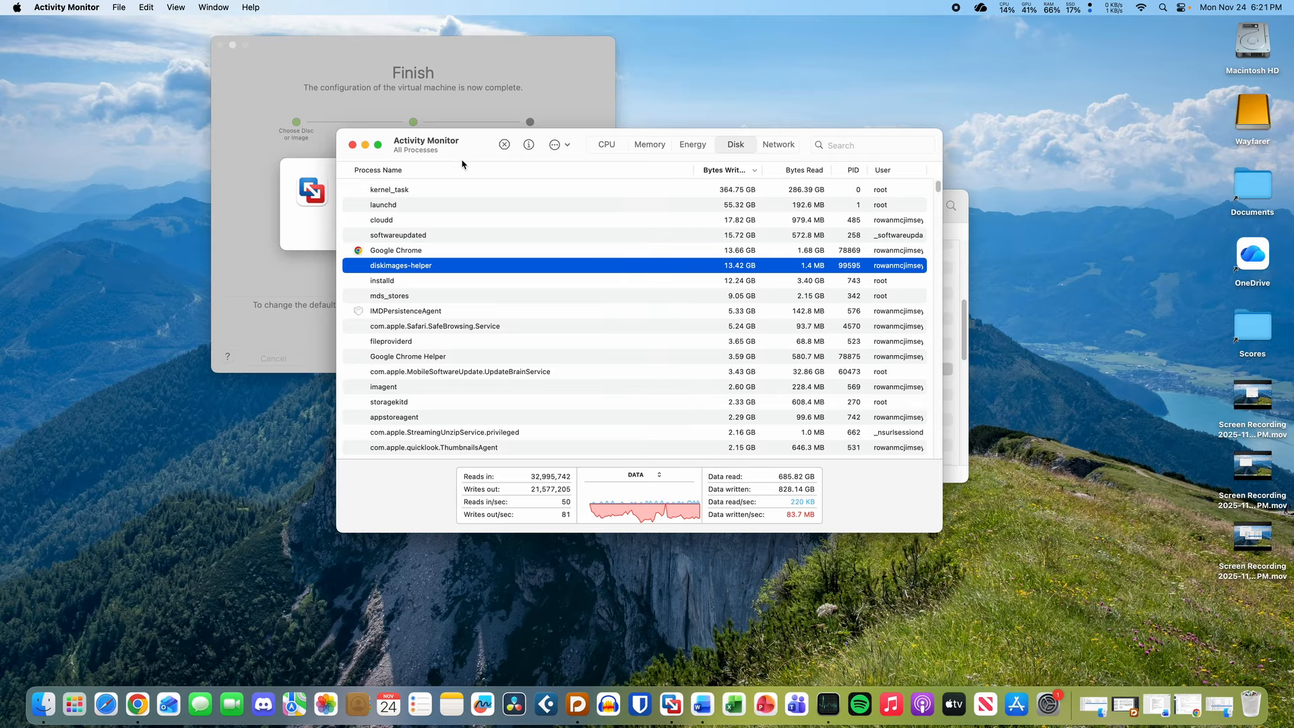
left_click(303, 206)
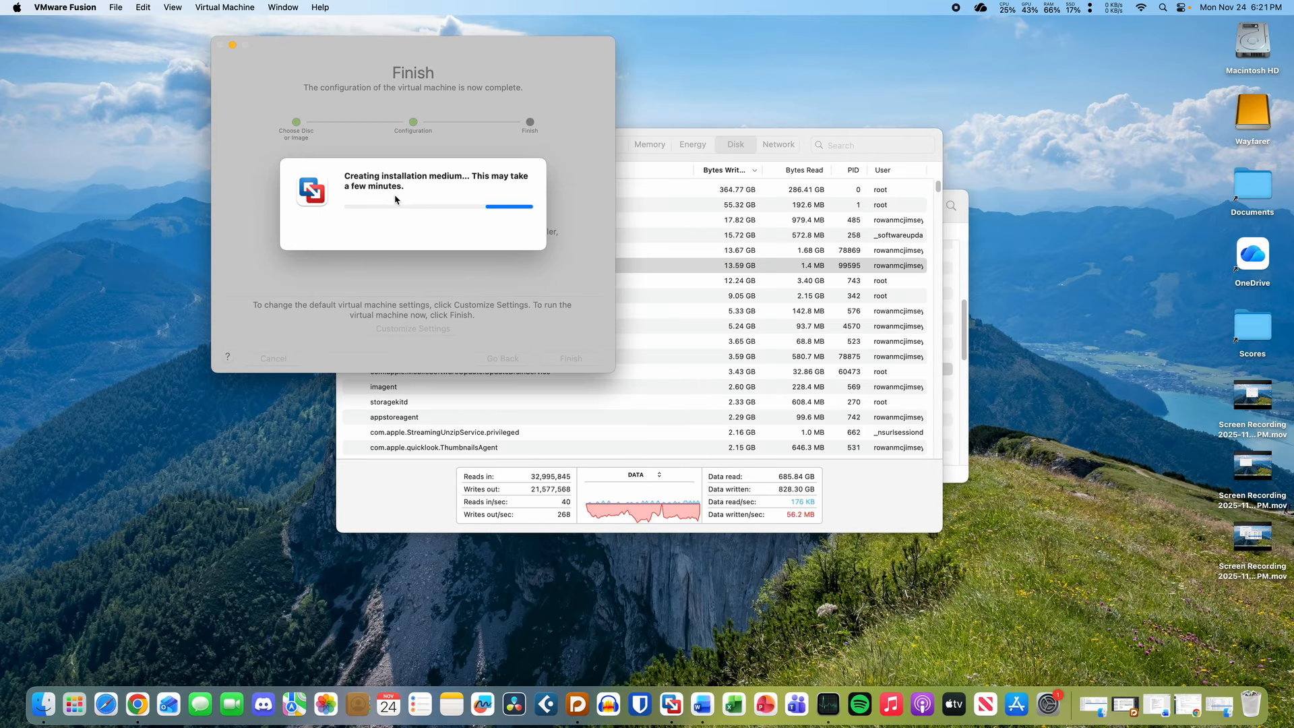
left_click(437, 474)
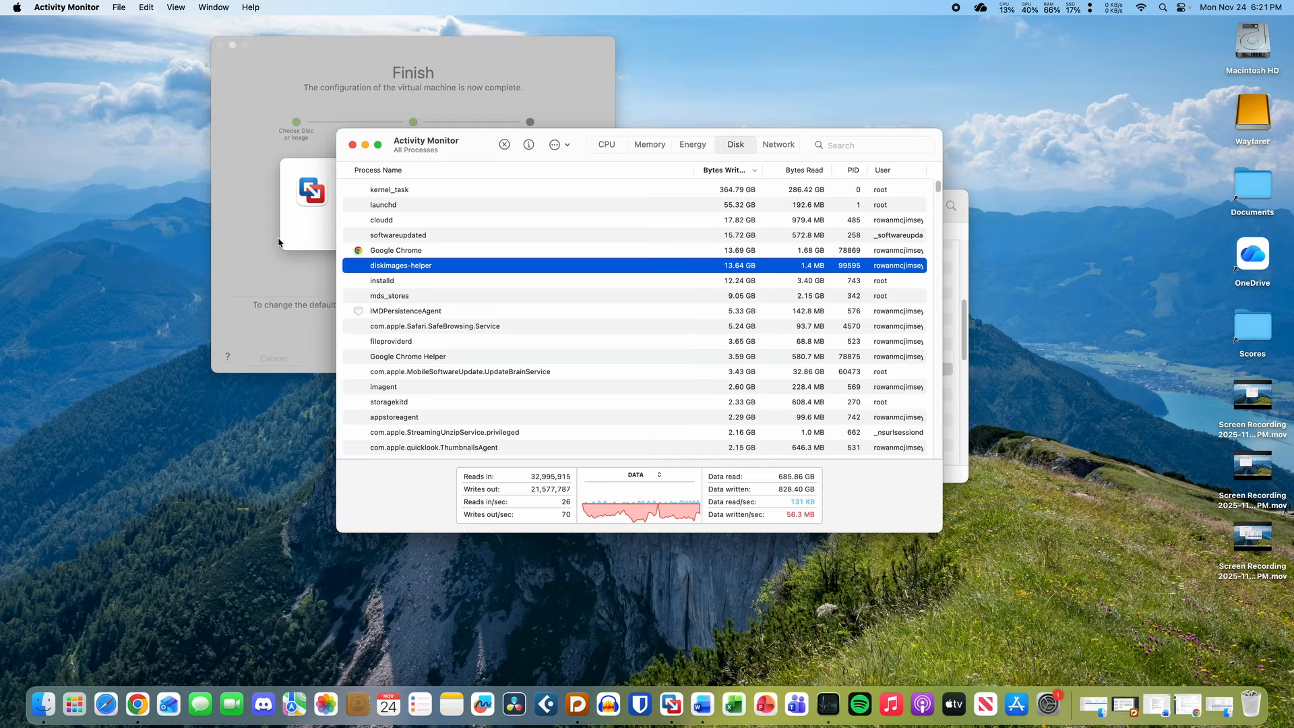
left_click(312, 217)
left_click(407, 496)
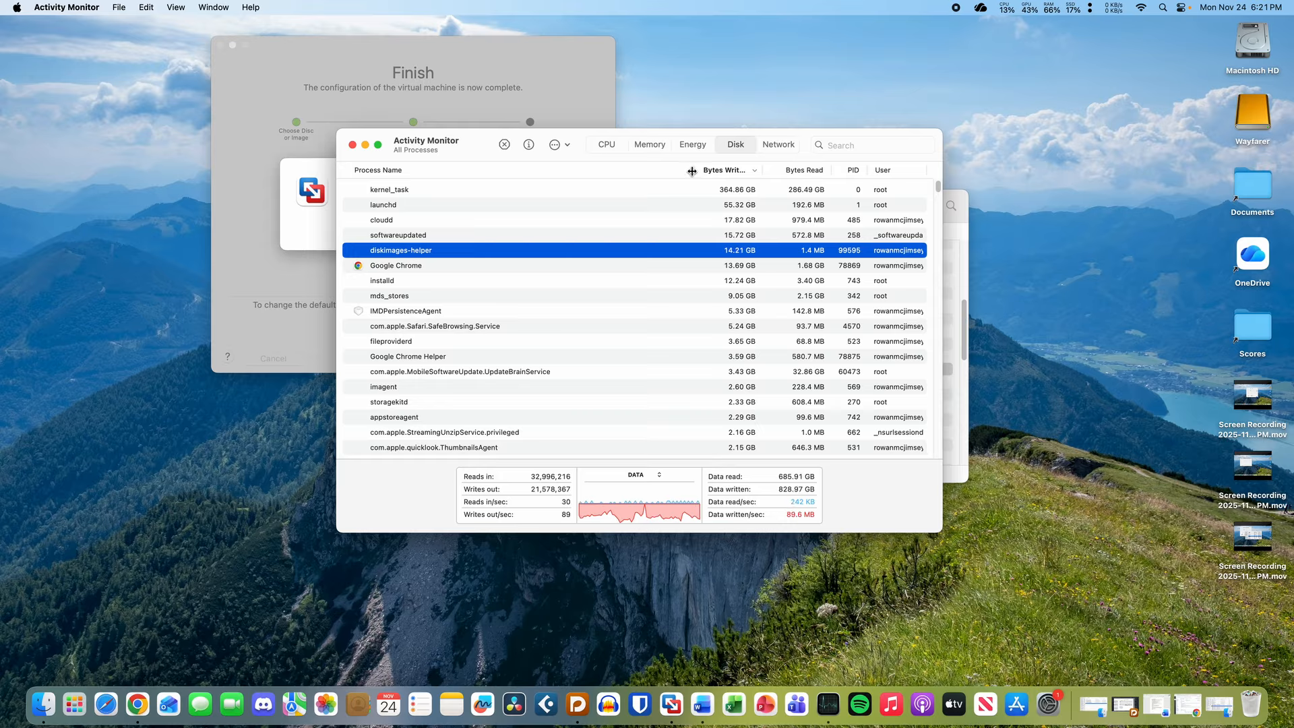
left_click_drag(691, 171, 662, 171)
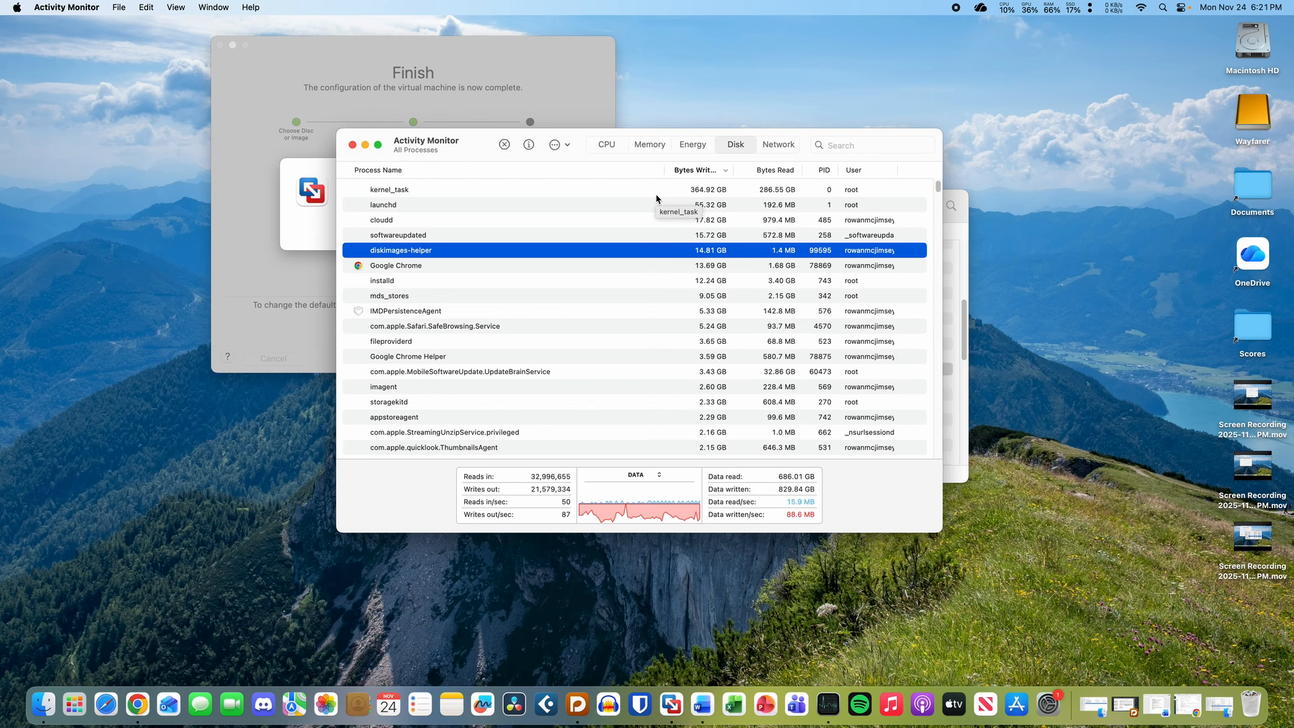
- Check VMware's installation medium progress, then return to Activity Monitor's disk list
left_click(335, 231)
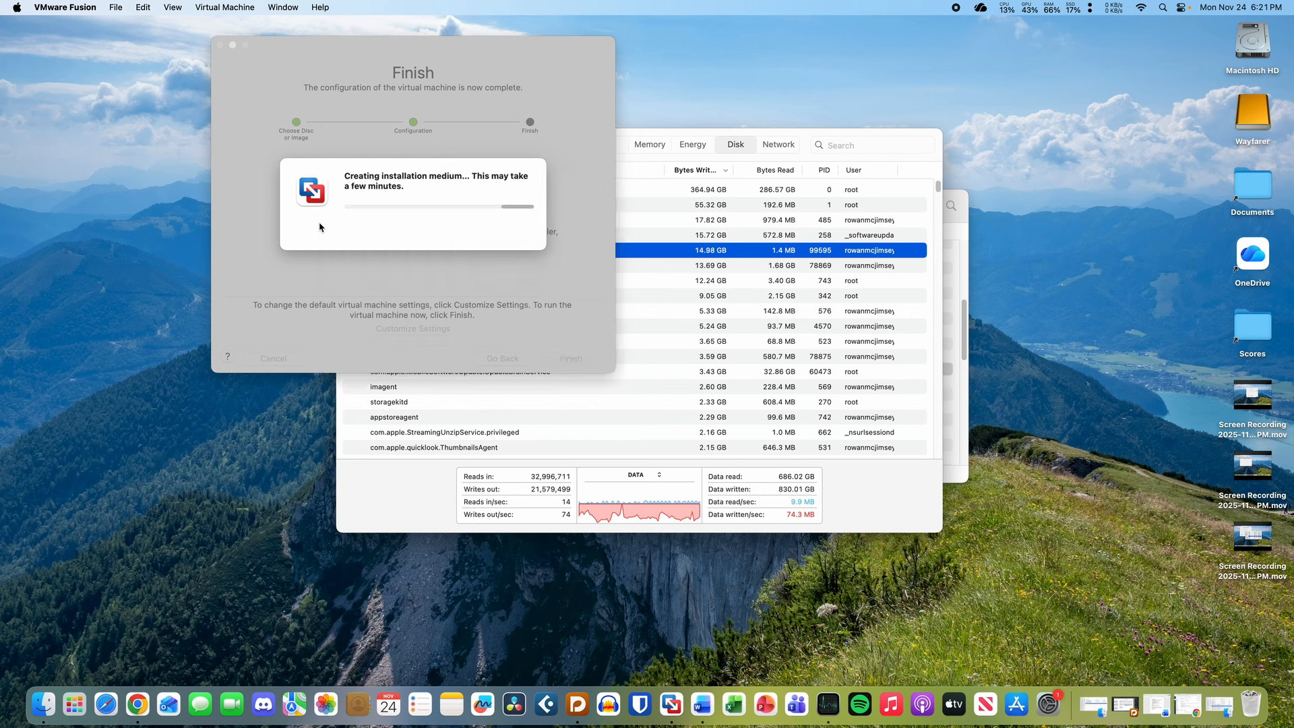
left_click(422, 498)
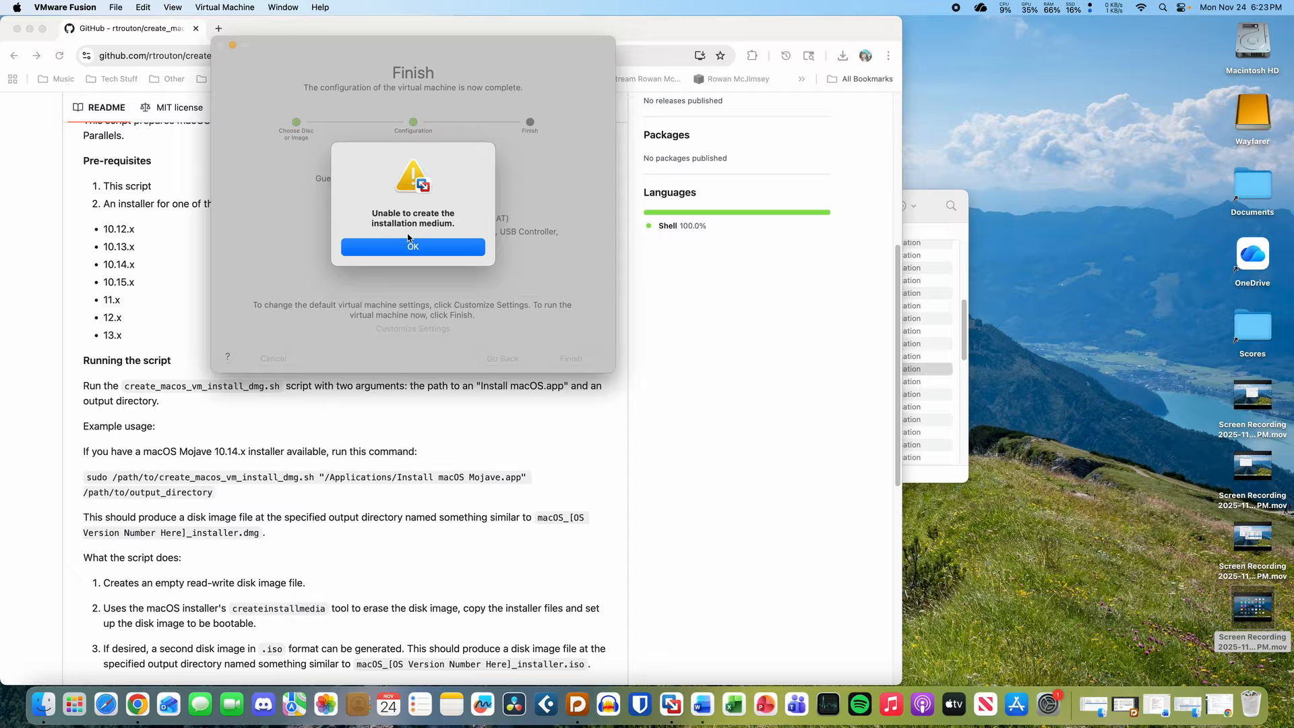
- Highlight the create_macos_vm_install_dmg.sh name in the GitHub README
left_click(113, 351)
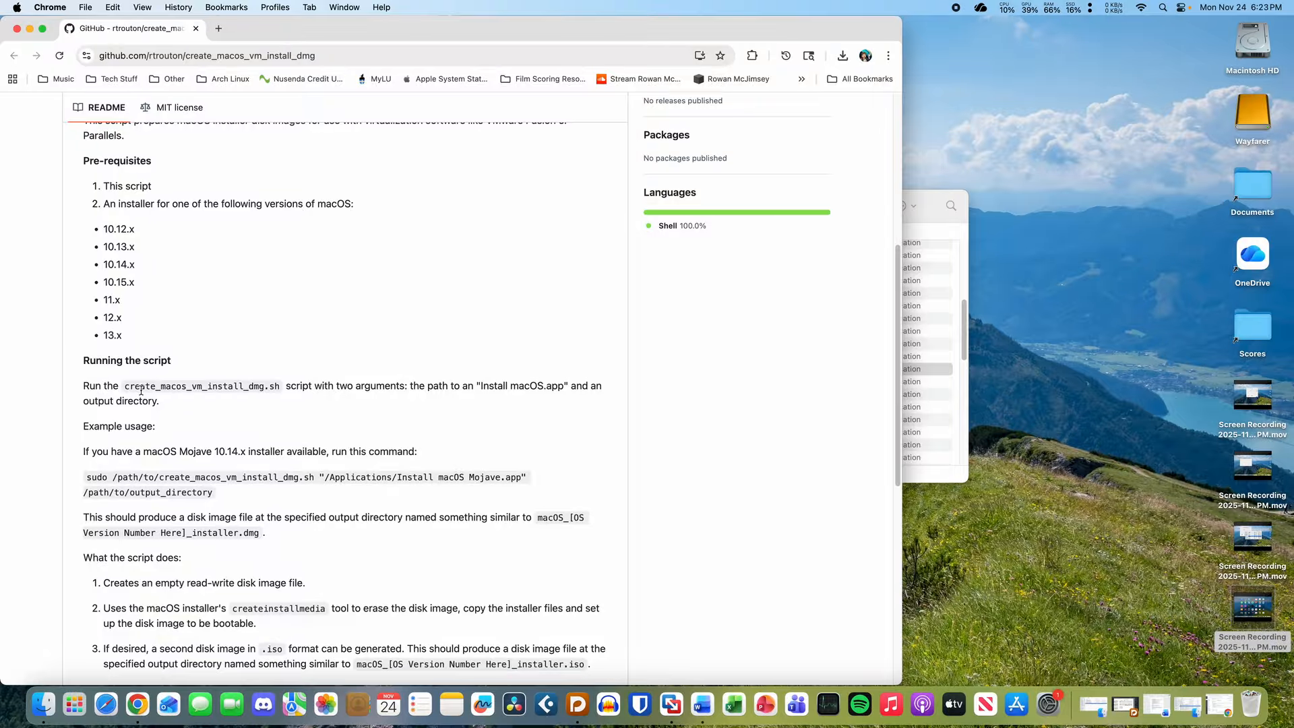
left_click_drag(125, 386, 275, 386)
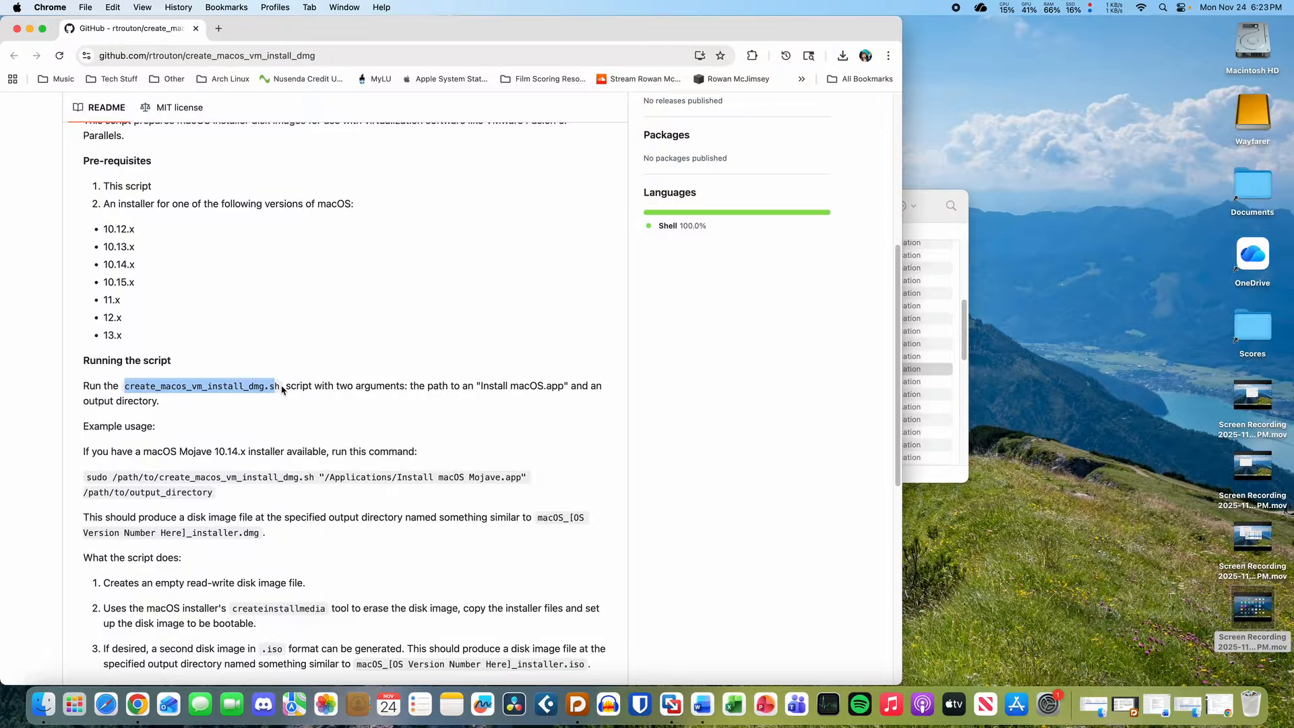
left_click(282, 390)
scroll(195, 398, "up", 10)
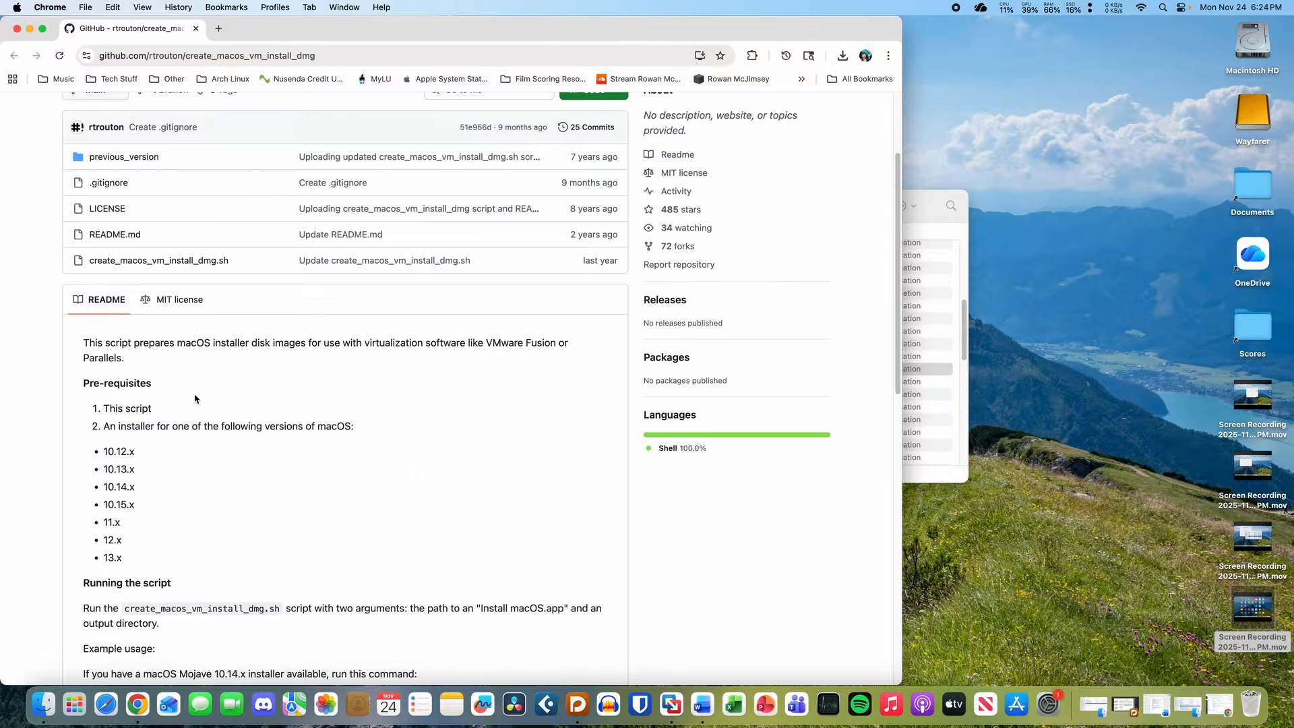
- Acknowledge VMware's installation medium failure alert and quit VMware Fusion
left_click(43, 705)
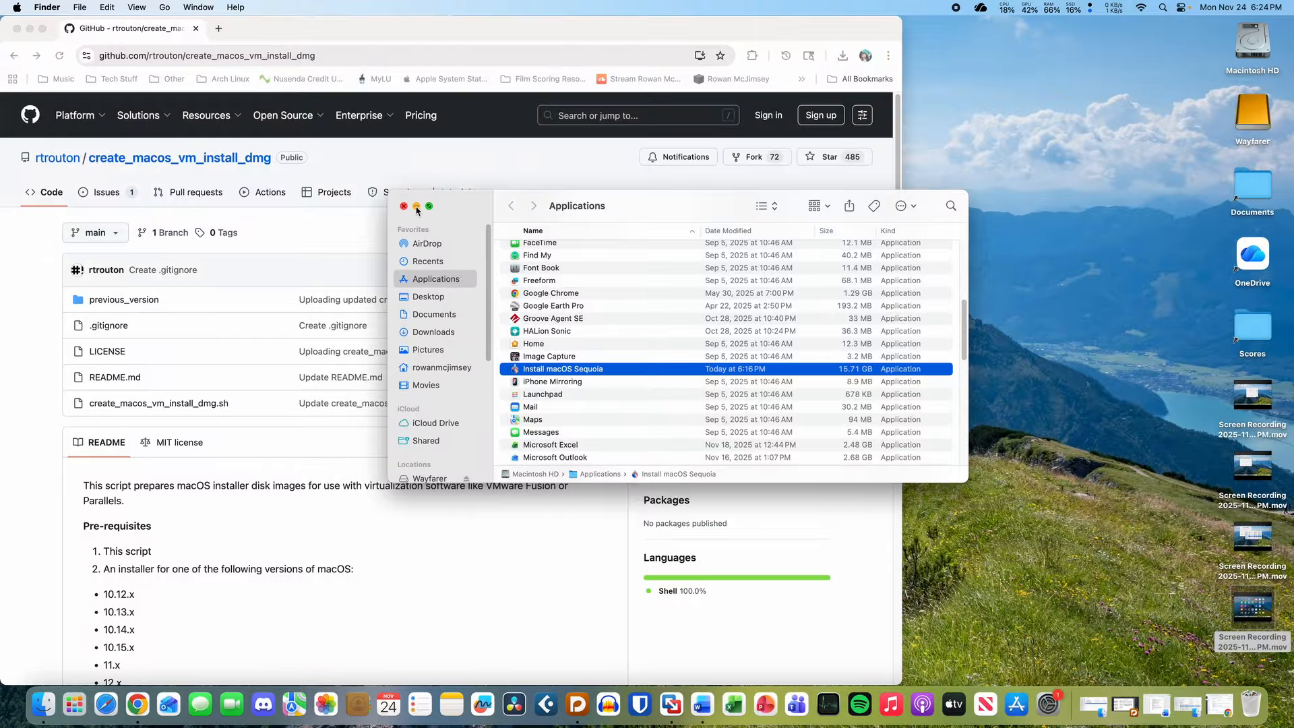
left_click(678, 706)
left_click(447, 239)
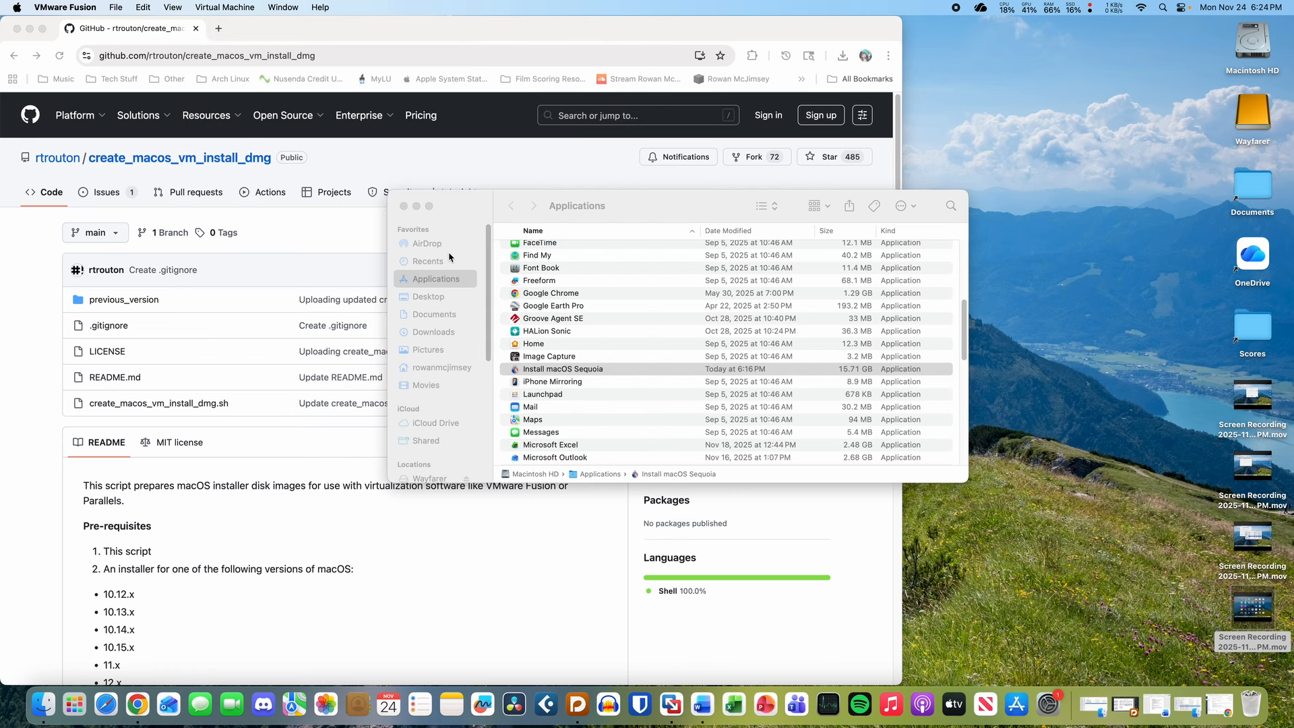
left_click(671, 705)
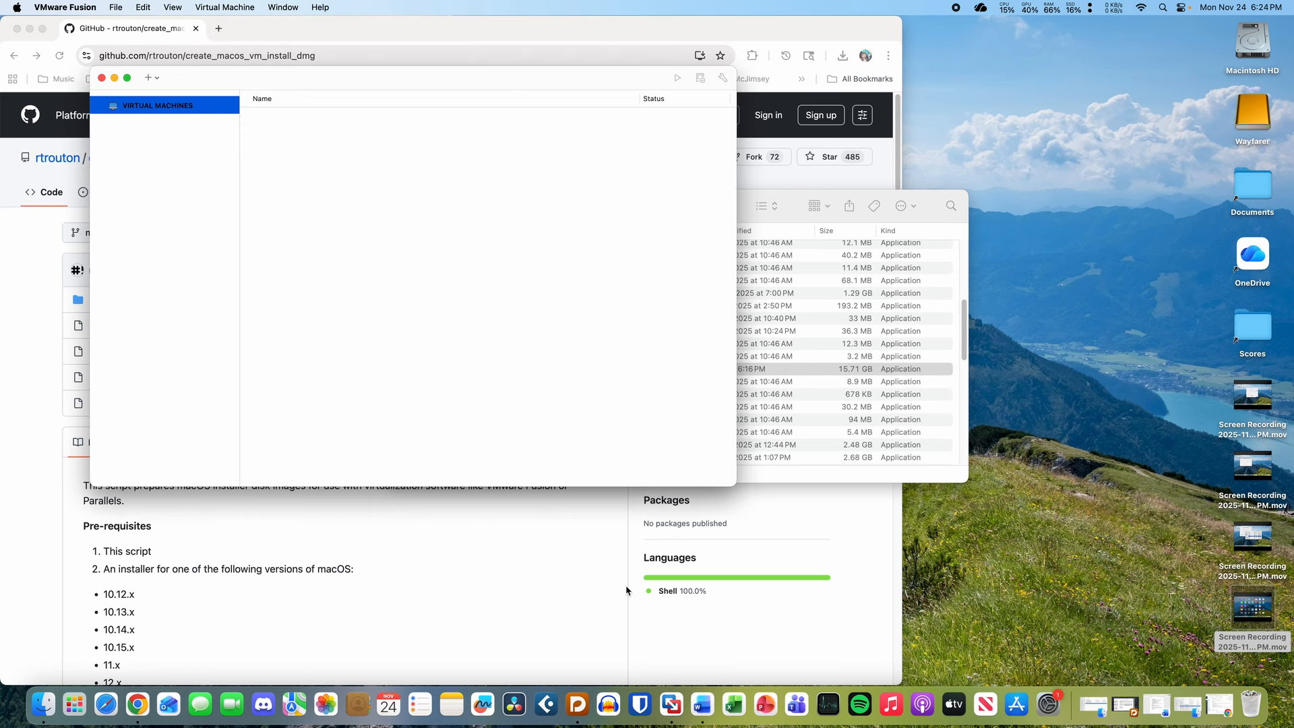
key("super+q")
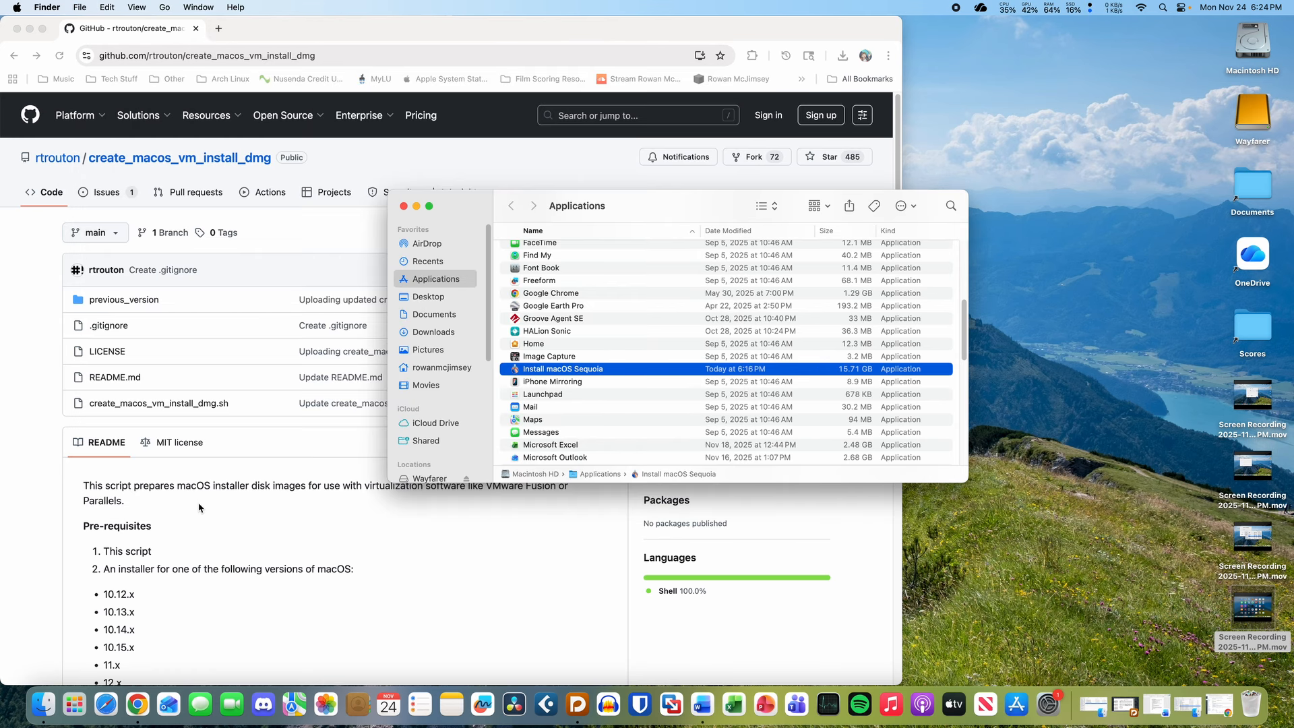
left_click(198, 507)
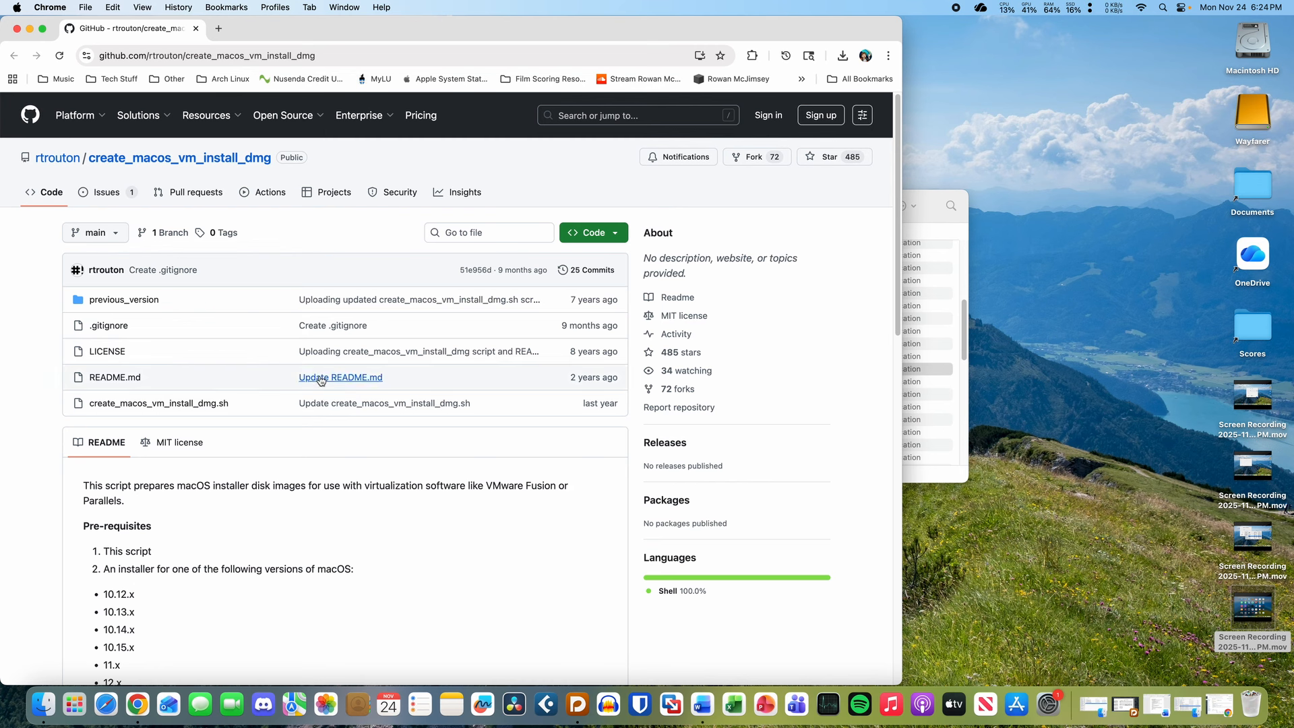
- Download the raw create_macos_vm_install_dmg.sh script (8.6 KB) into Downloads
left_click(205, 405, "super")
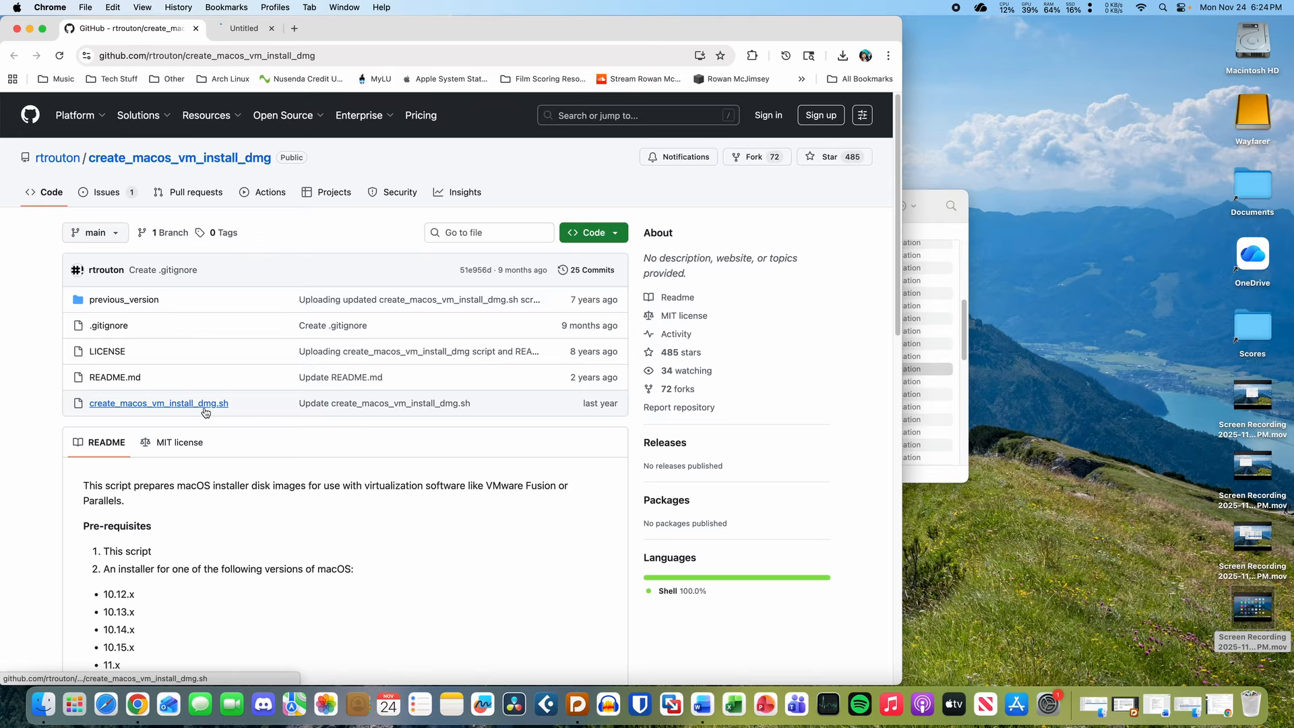
key("super+2")
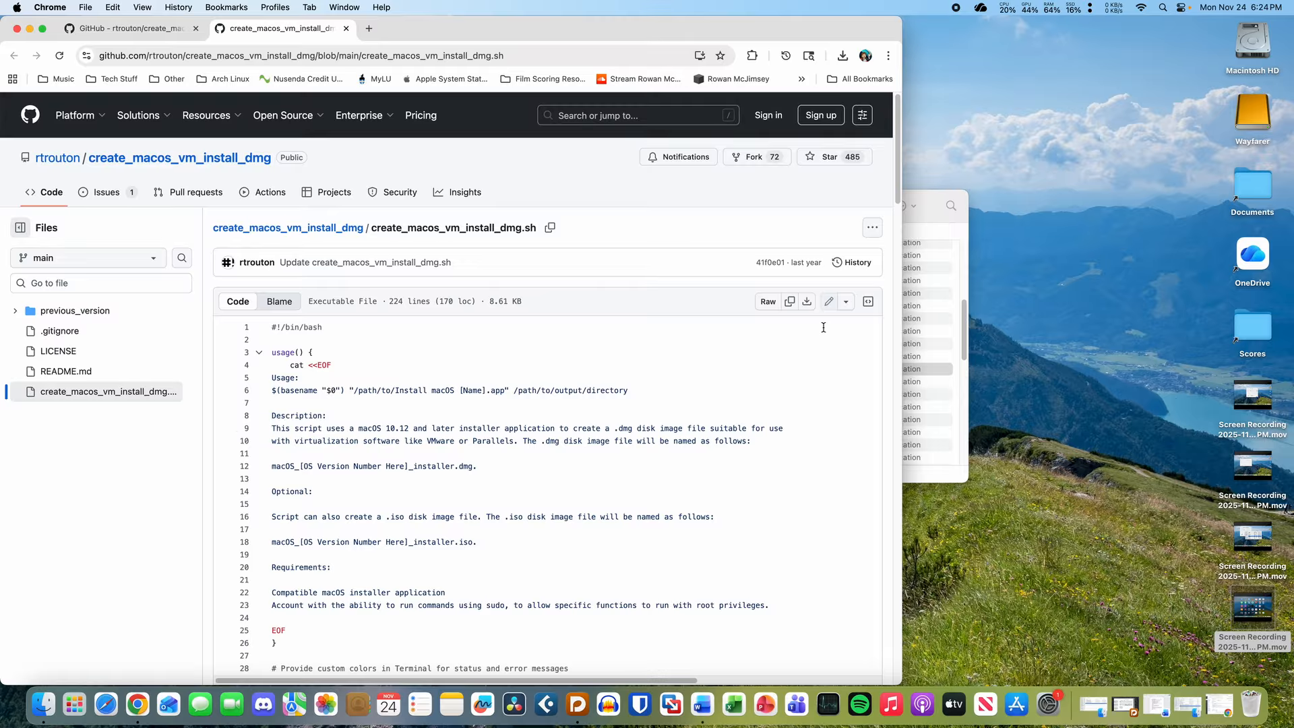
left_click(807, 301)
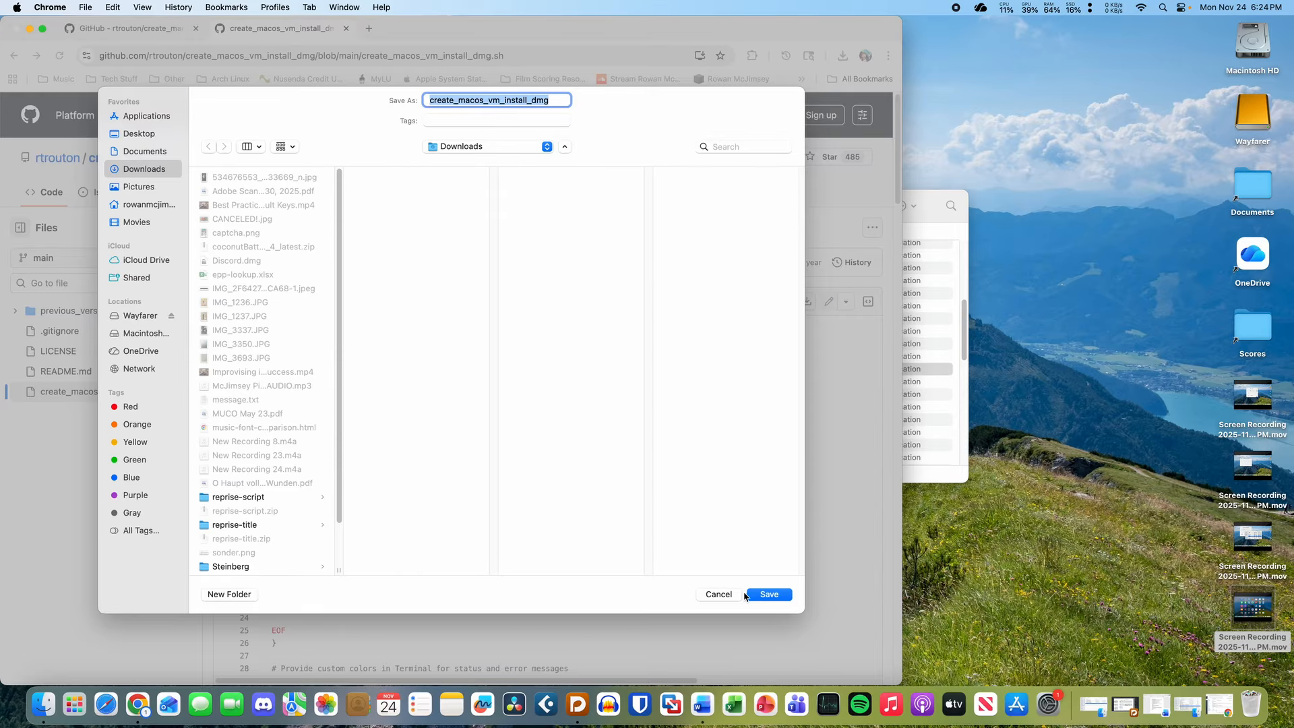
left_click(770, 594)
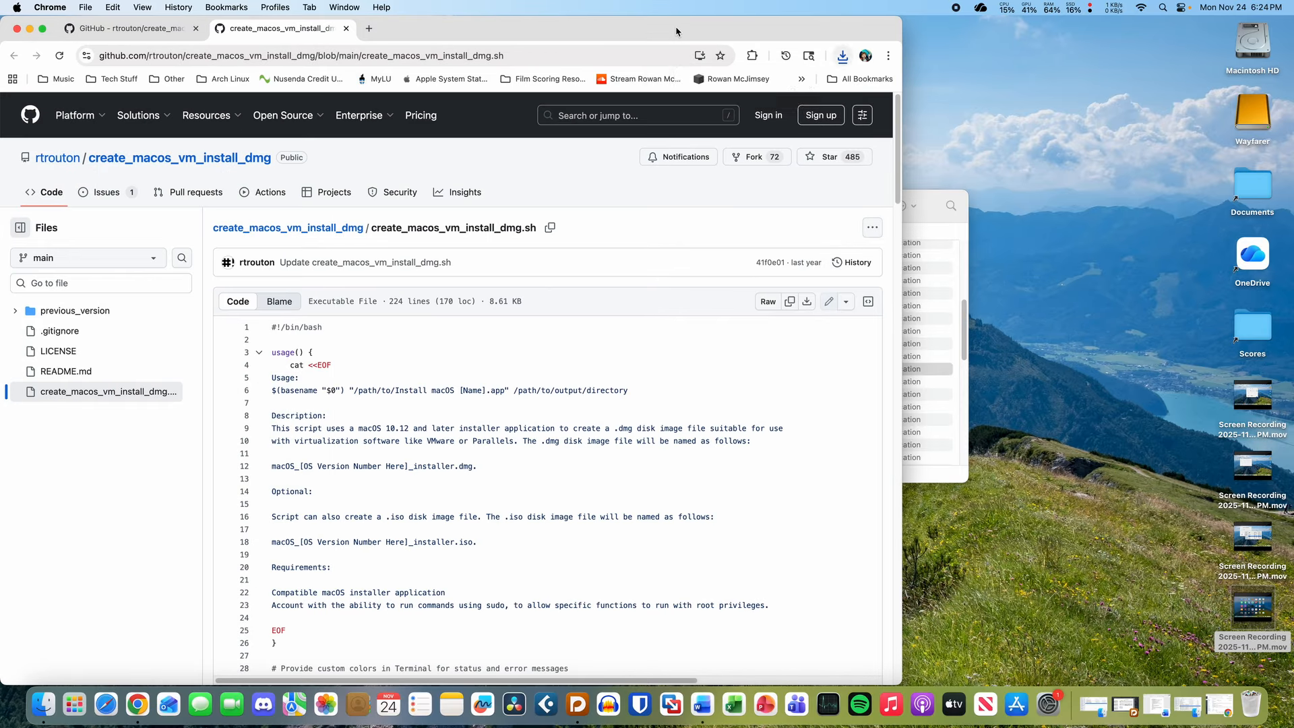
left_click(128, 28)
- Scroll the GitHub README down to the Running the script instructions
scroll(287, 403, "down", 15)
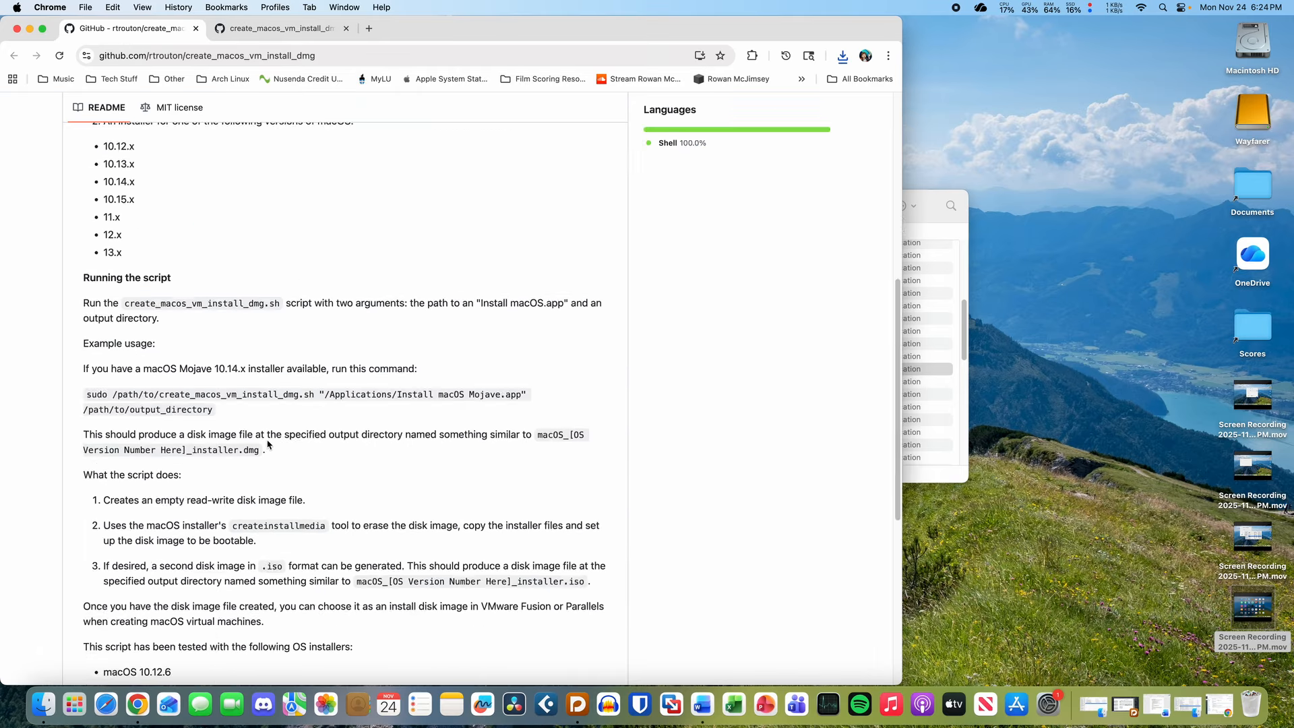
scroll(268, 442, "up", 3)
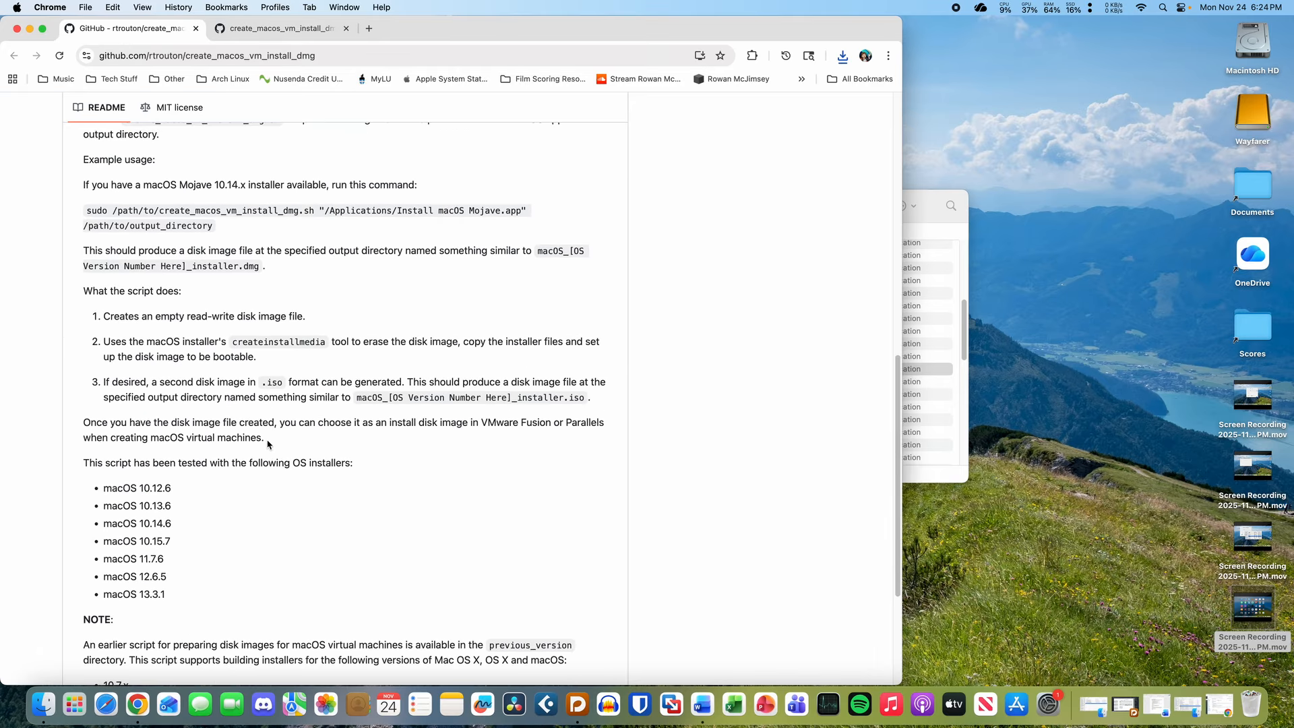
scroll(268, 444, "down", 3)
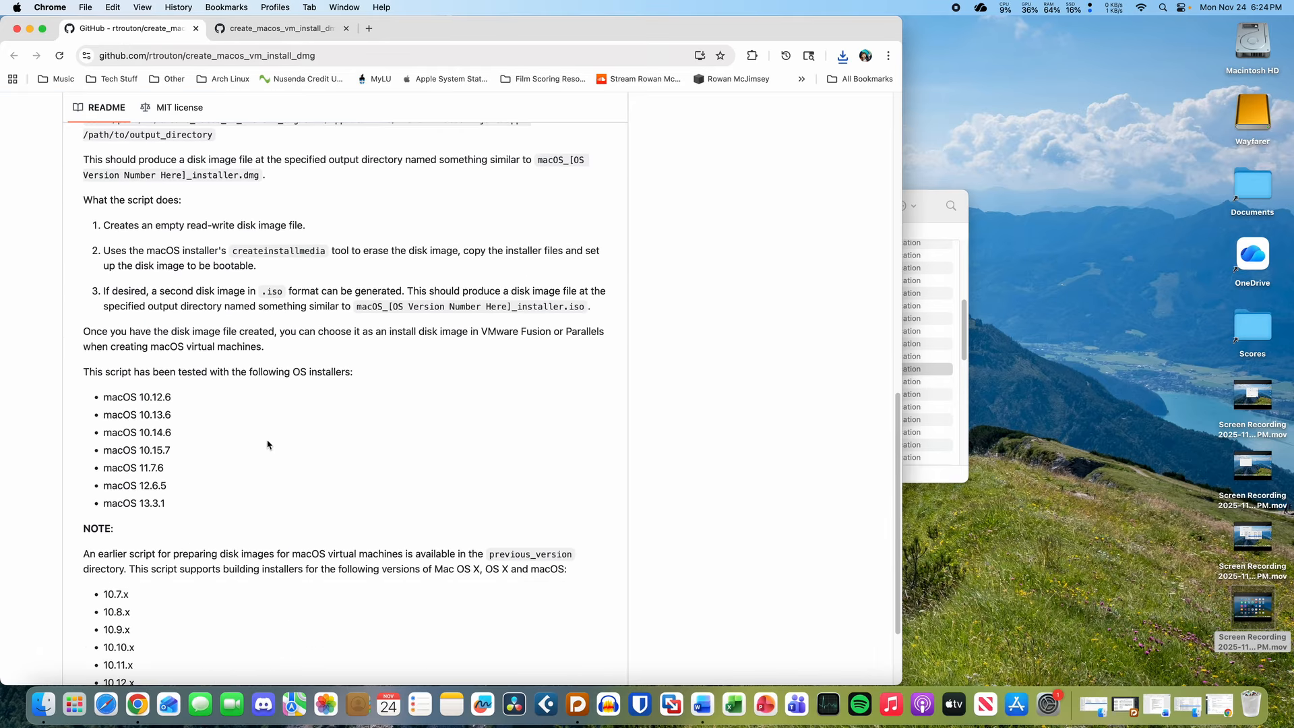
scroll(267, 445, "up", 10)
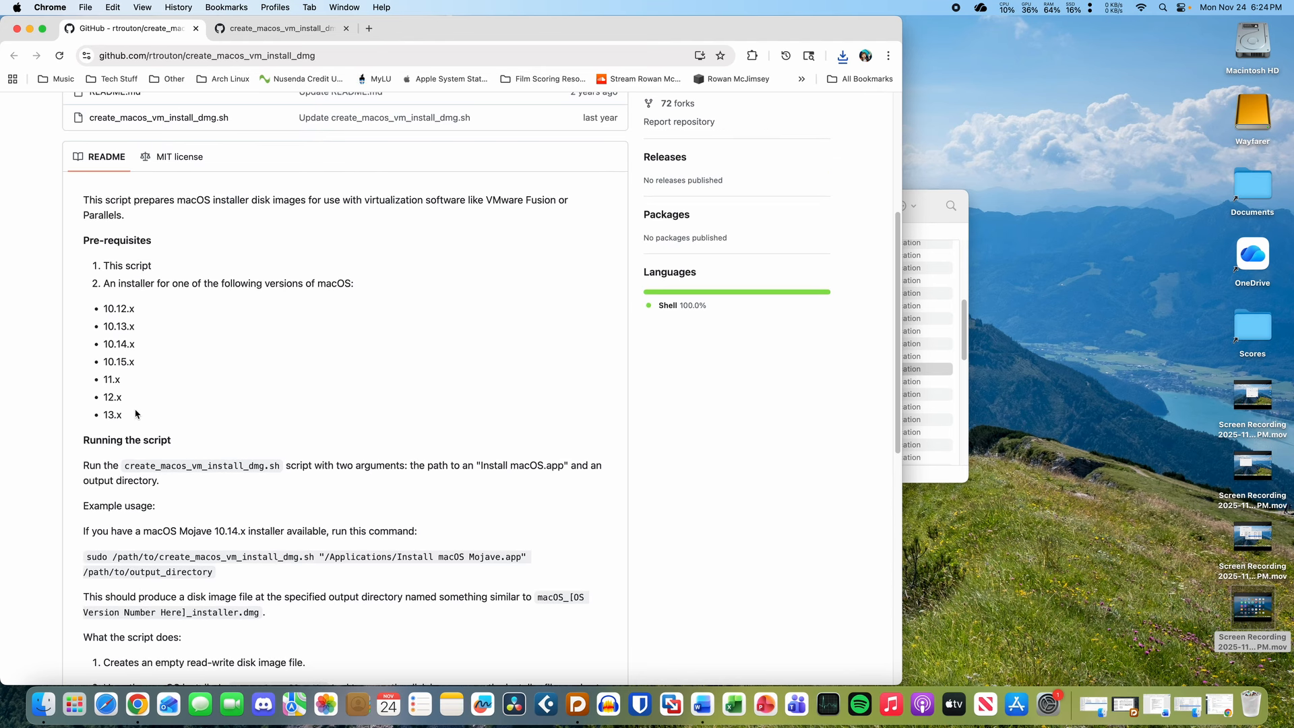
scroll(211, 513, "down", 4)
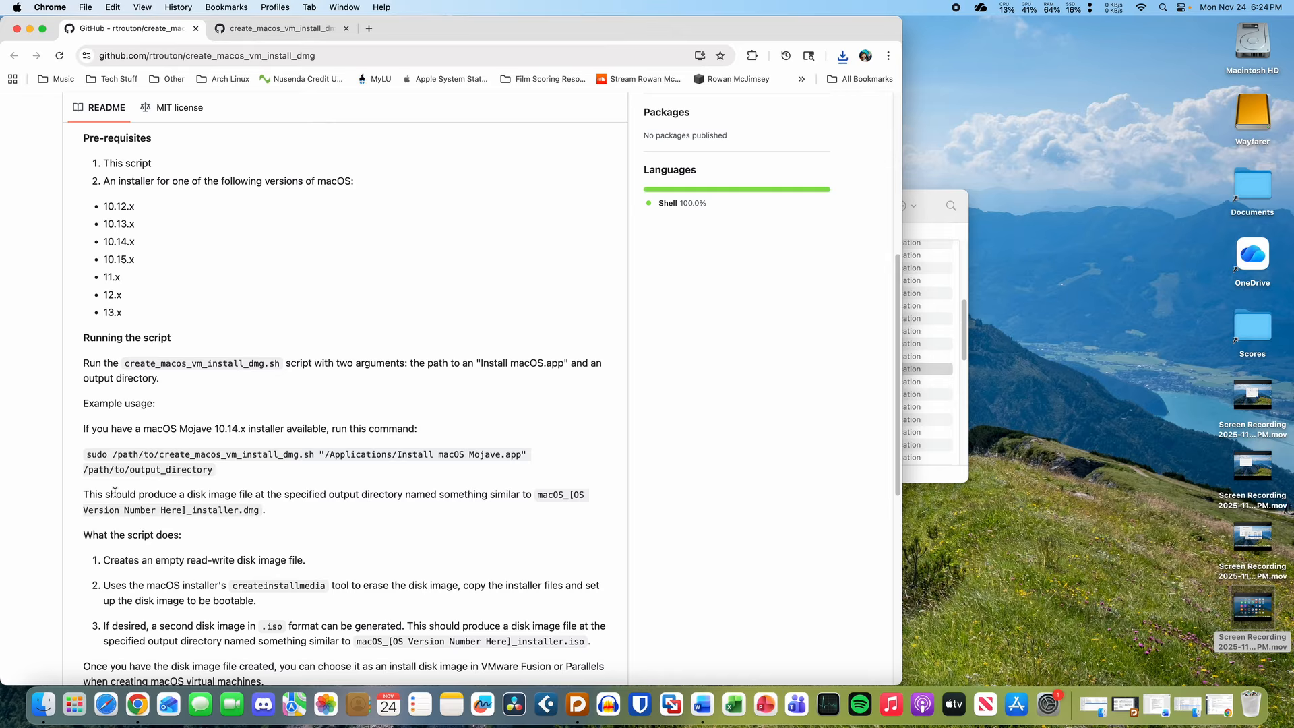
scroll(116, 486, "down", 2)
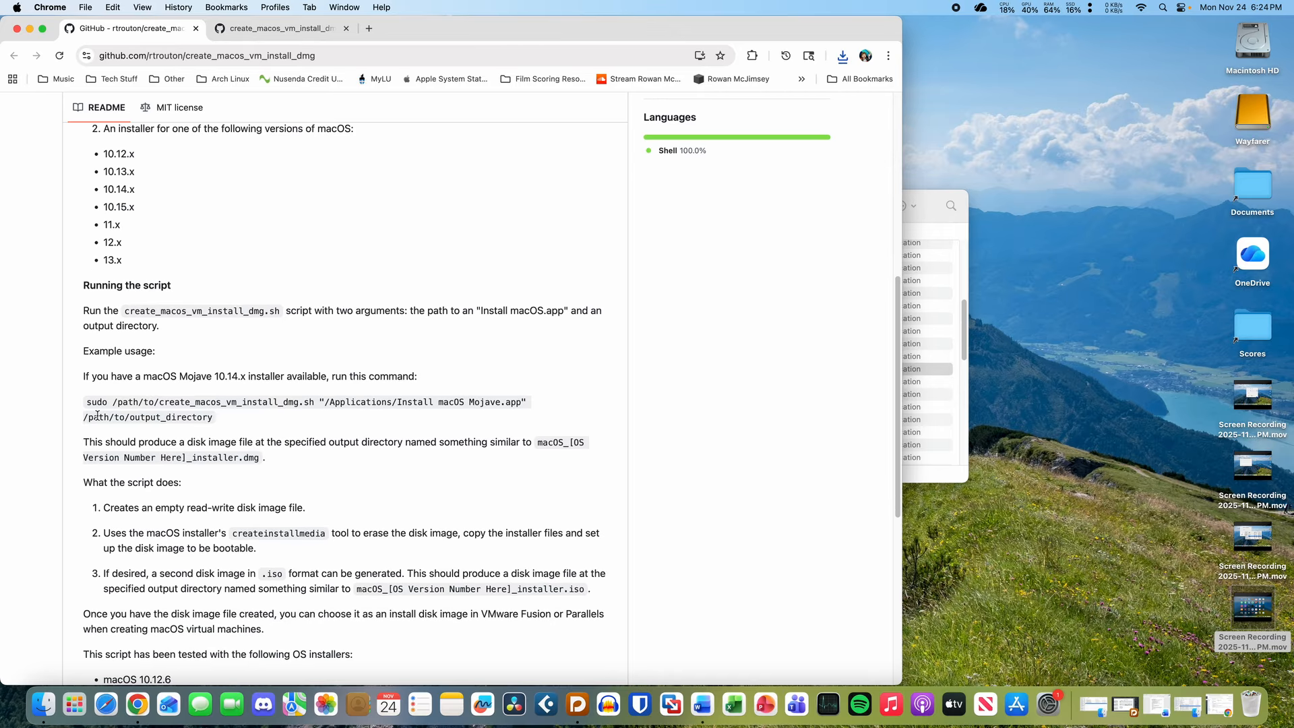
scroll(168, 529, "down", 3)
- Launch Terminal from the app launcher and move it beside the README
key("alt+space")
type("te")
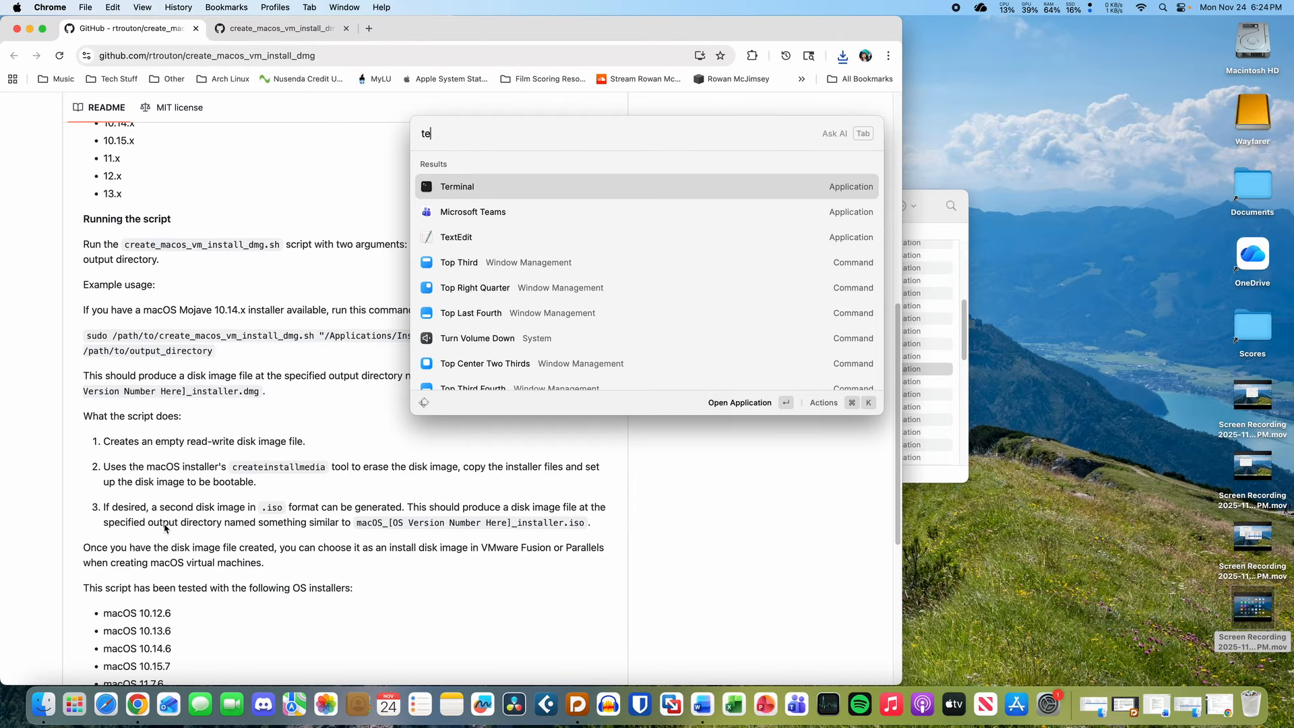
type("rm")
key("Return")
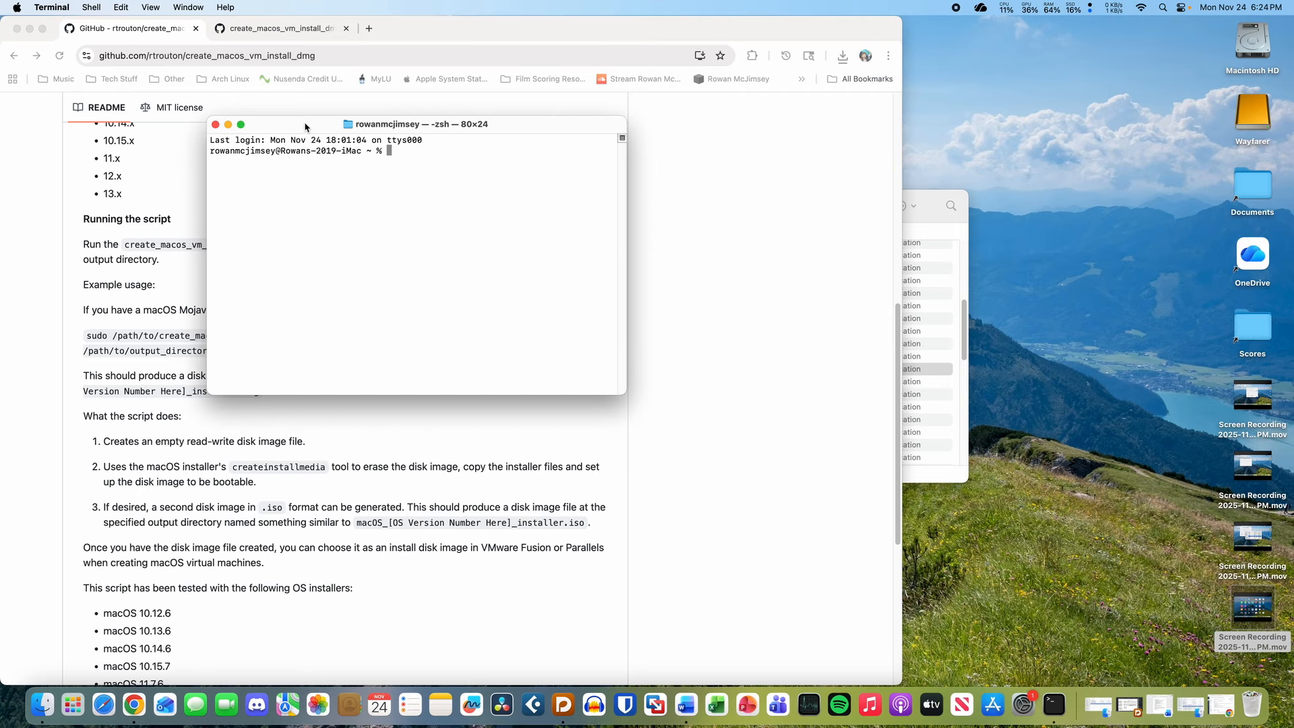
left_click_drag(307, 123, 704, 158)
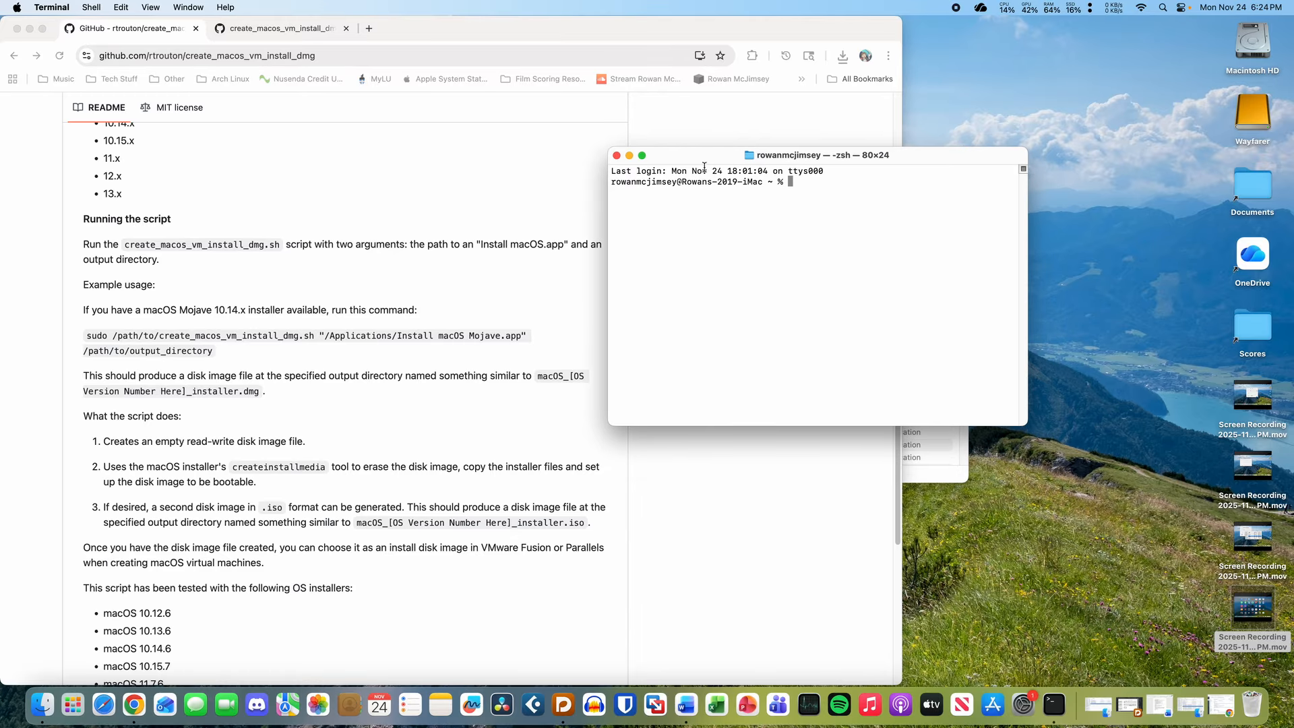
- Start a sudo command with the create_macos_vm_install_dmg.sh script path from Downloads
type("sudo")
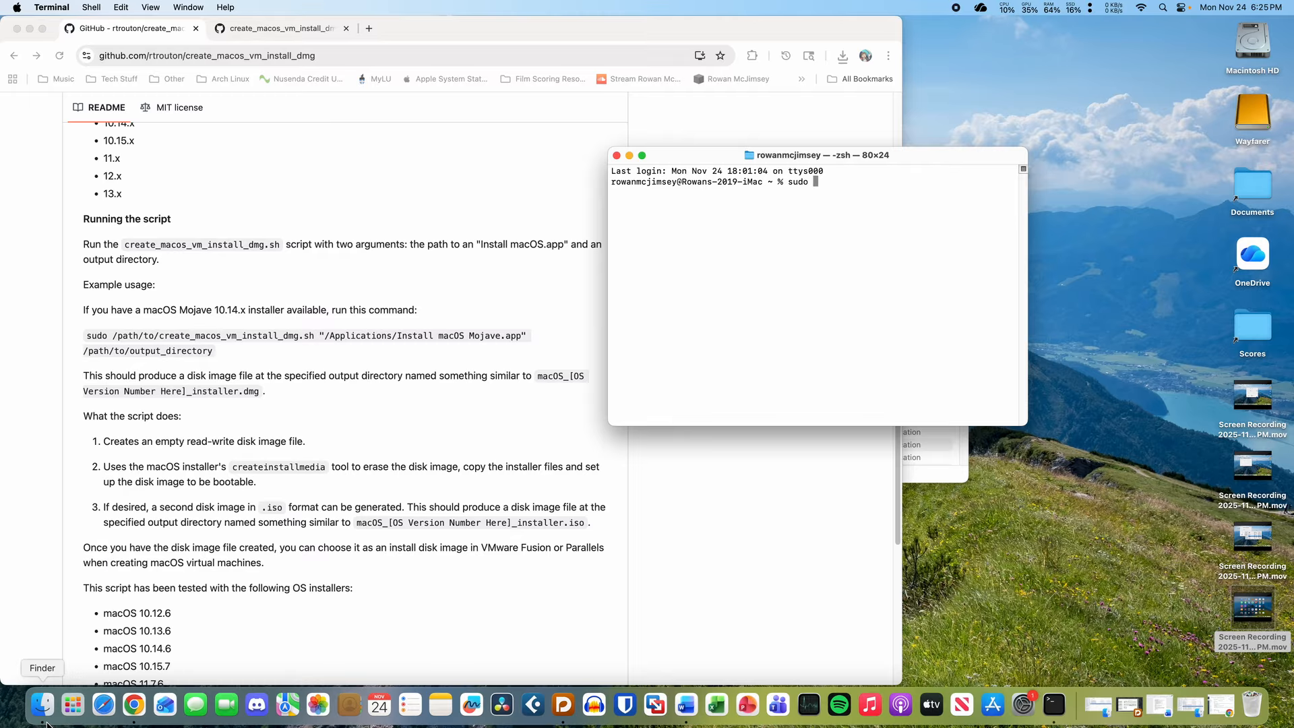
left_click(46, 720)
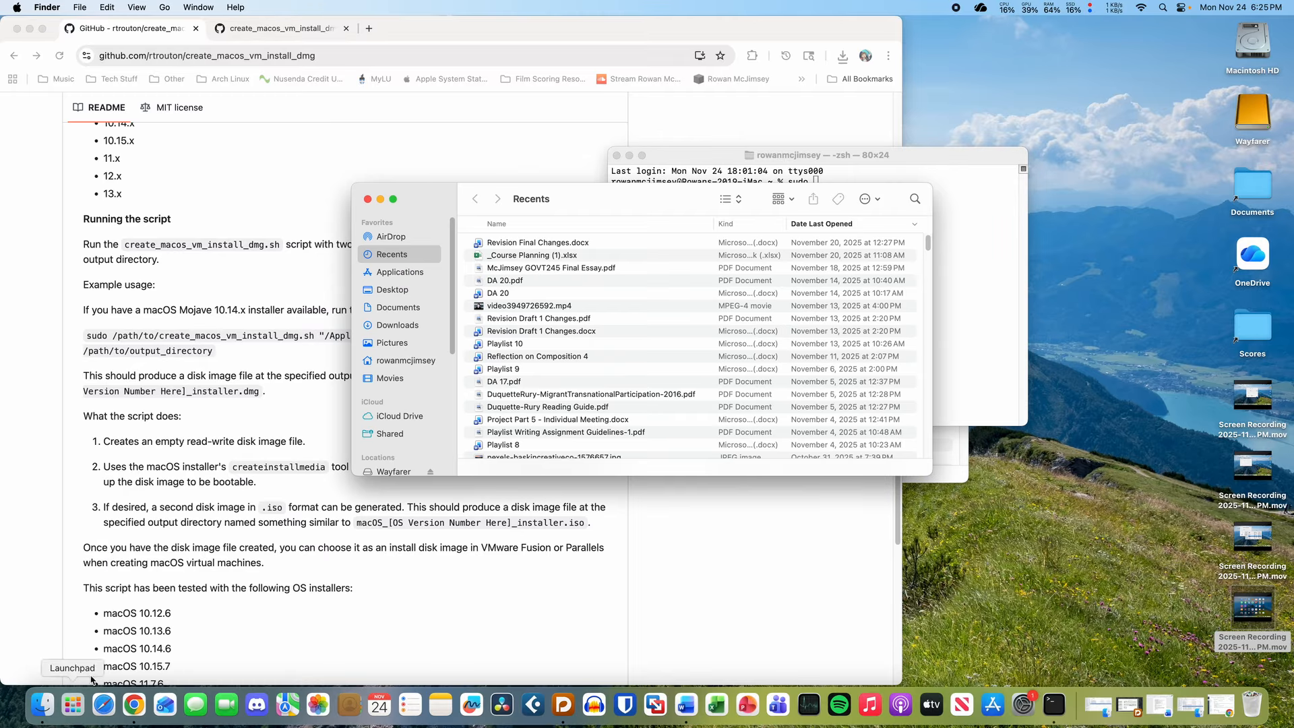
left_click_drag(573, 204, 902, 249)
left_click(352, 358)
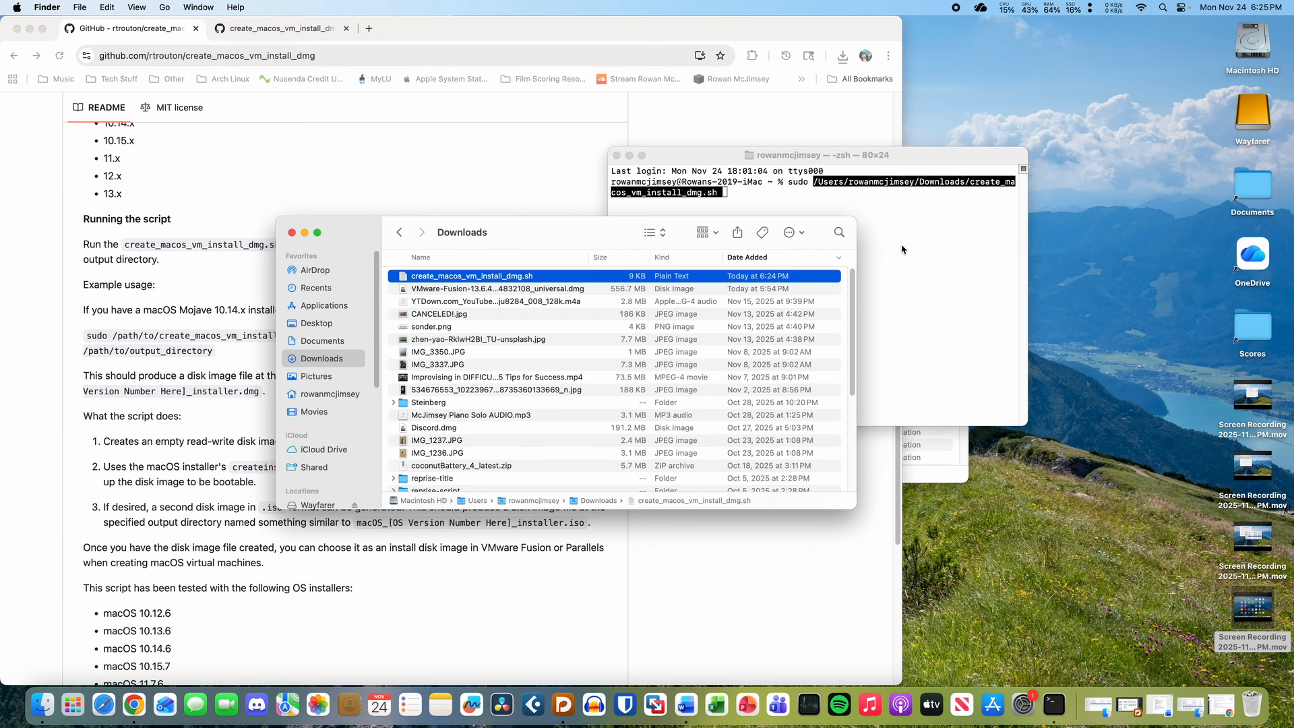
left_click(902, 249)
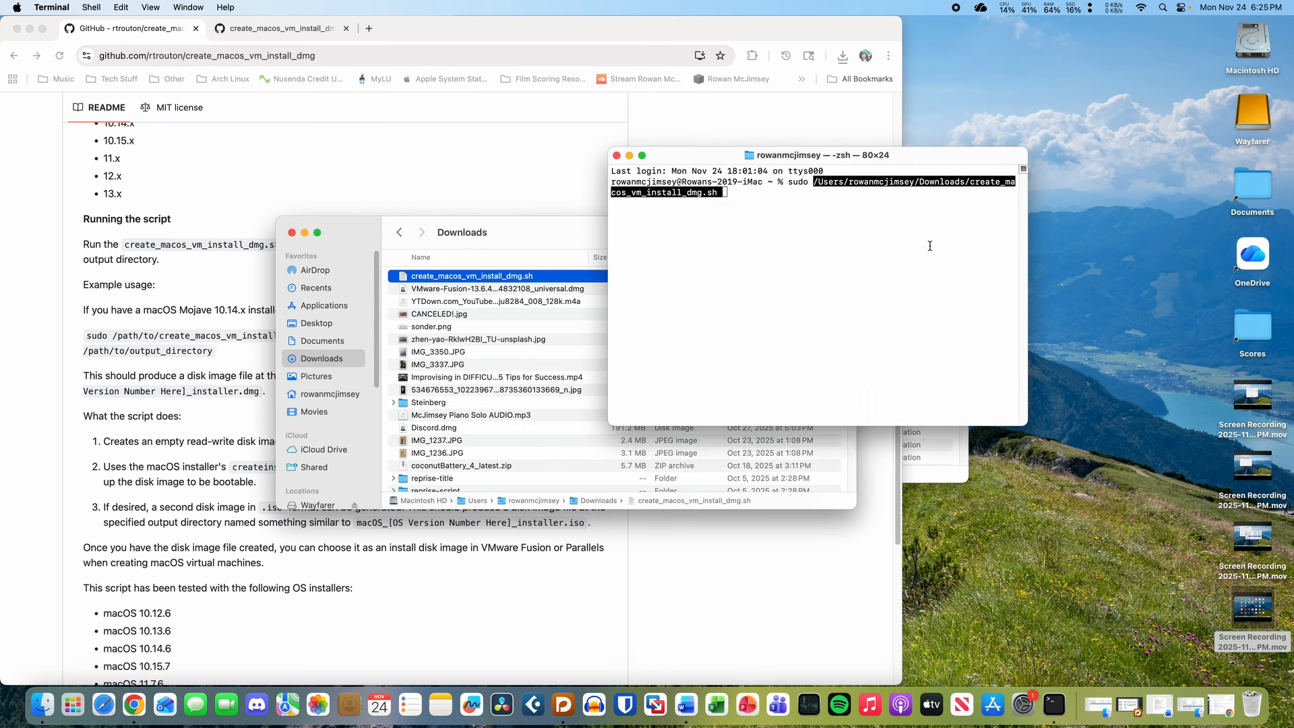
left_click(292, 233)
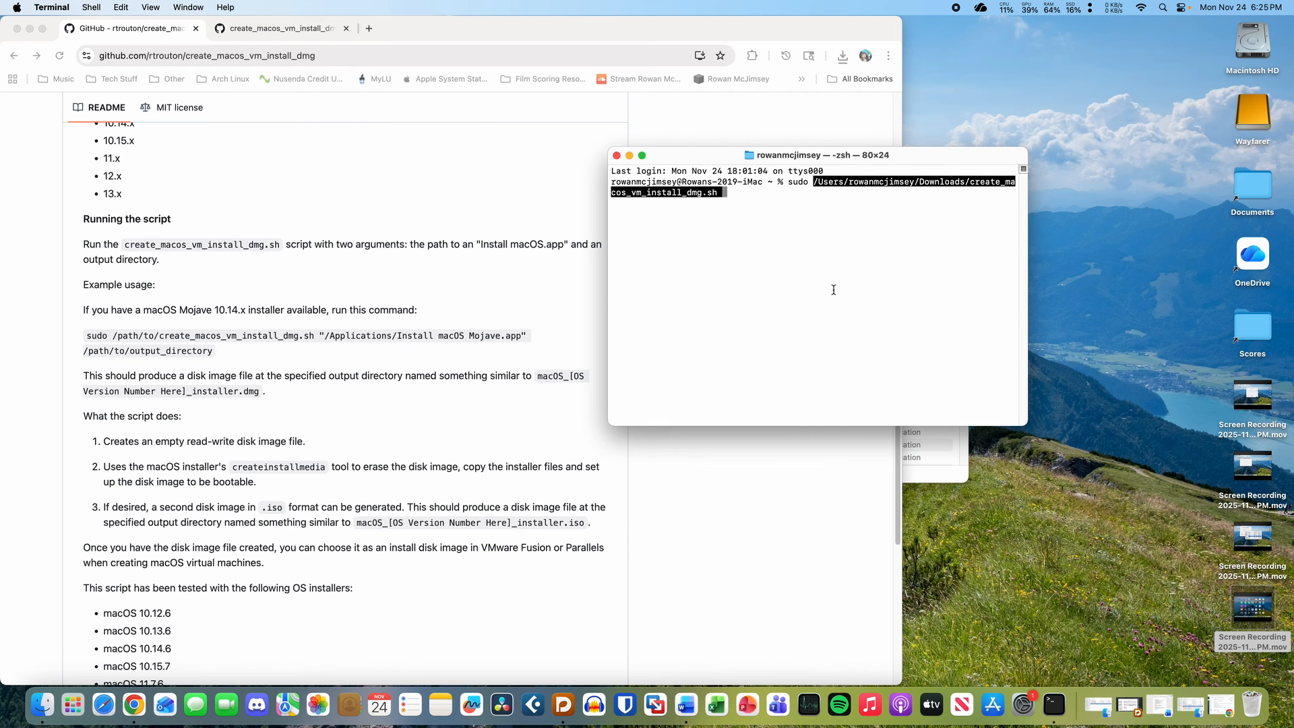
key("Right")
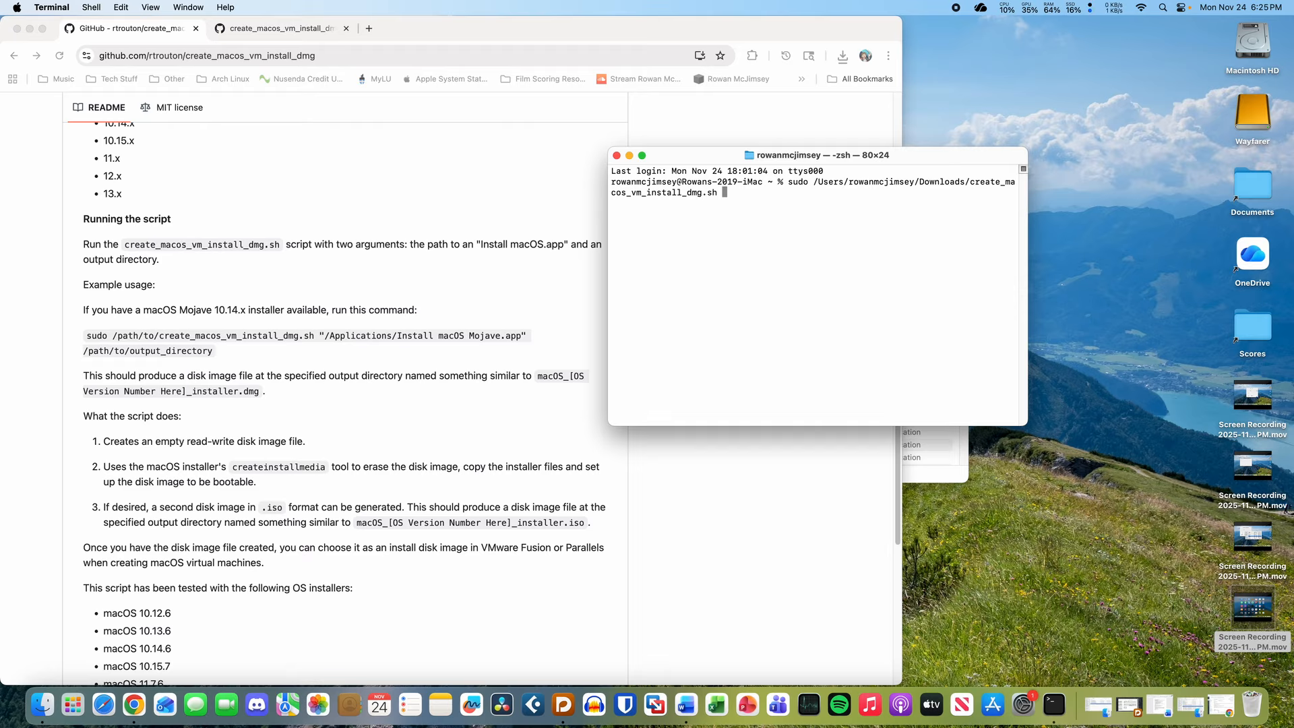
- Add the quoted Install macOS Sequoia.app path to the sudo command
type("\"")
left_click(938, 475)
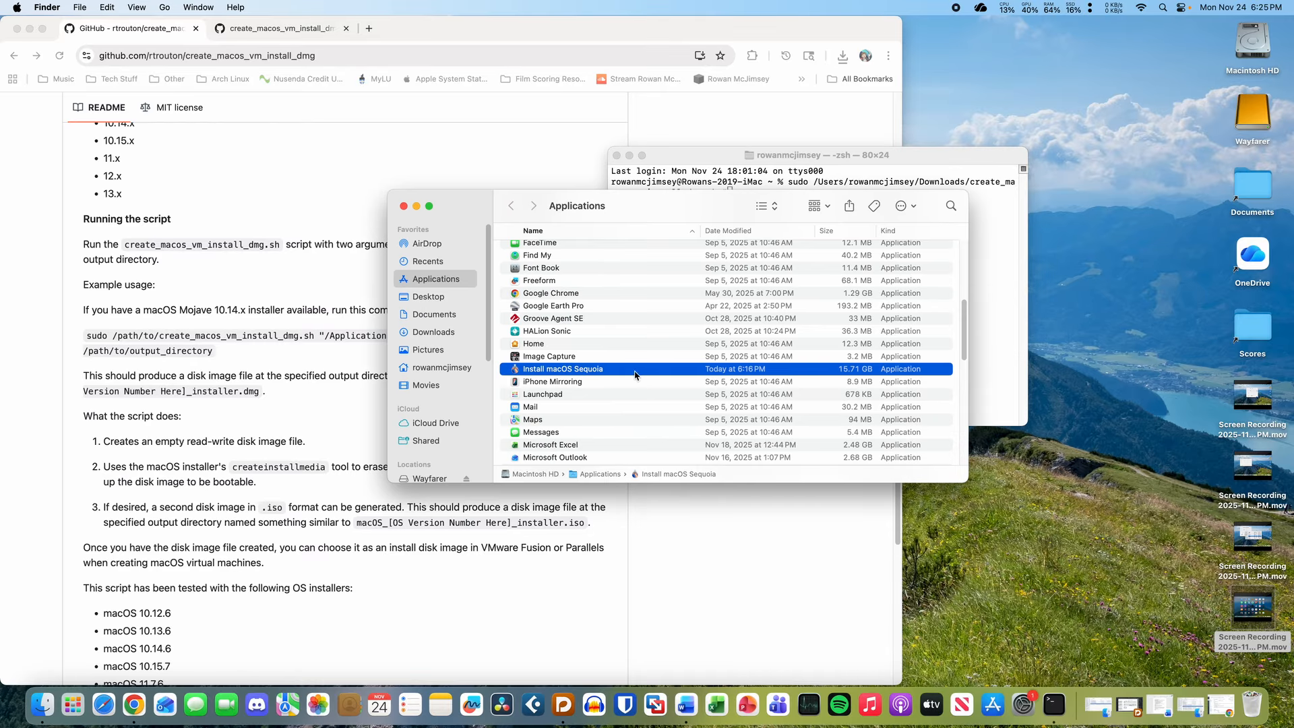
left_click_drag(634, 370, 999, 320)
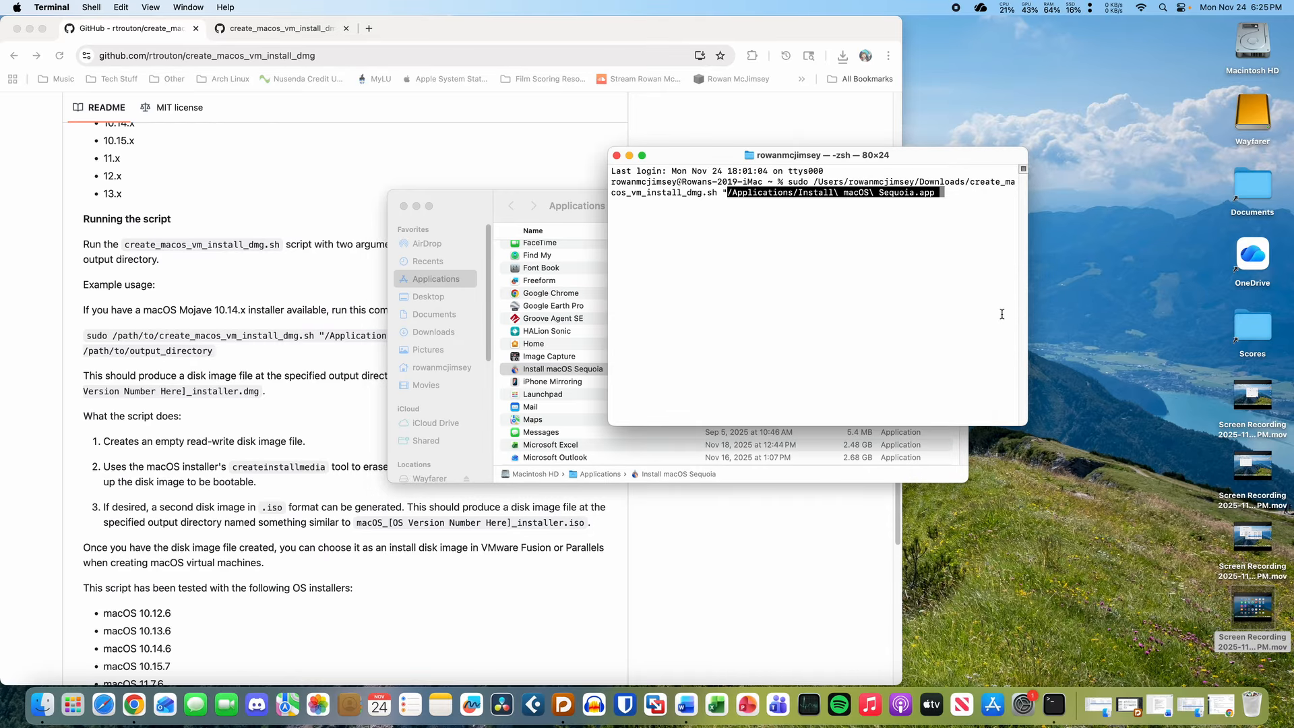
type("\"")
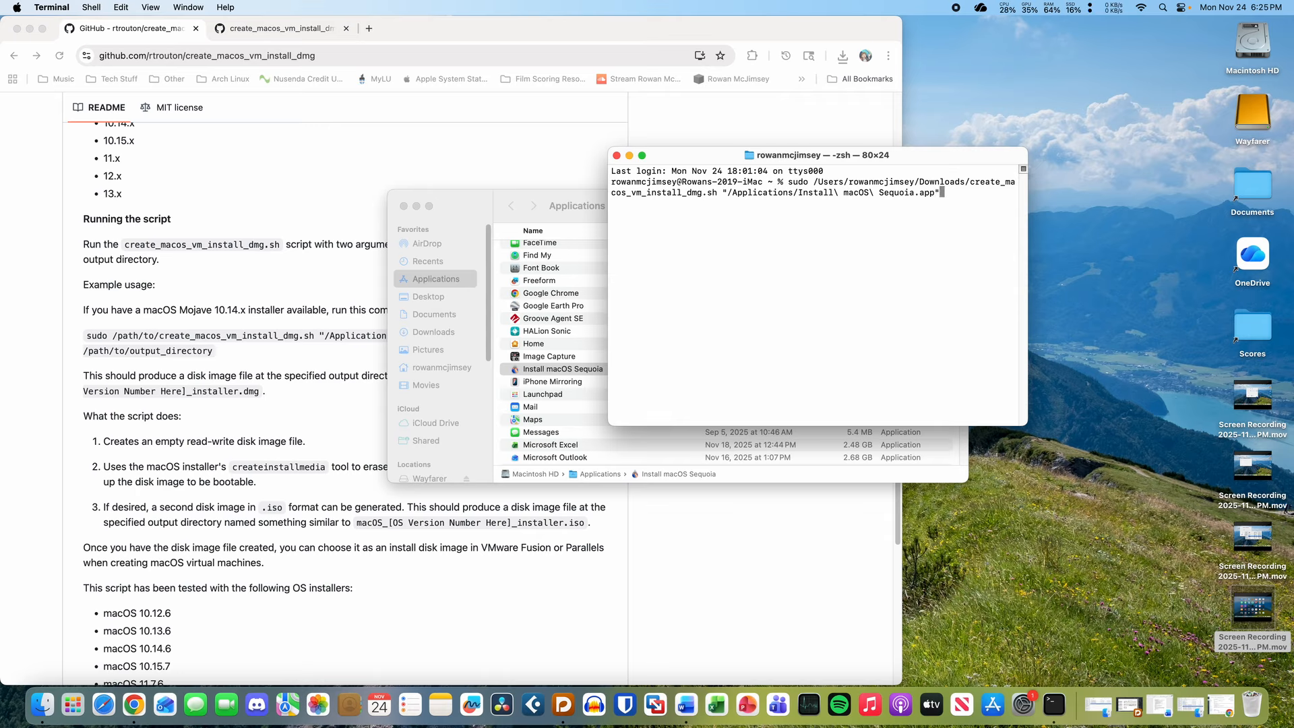
left_click(308, 275)
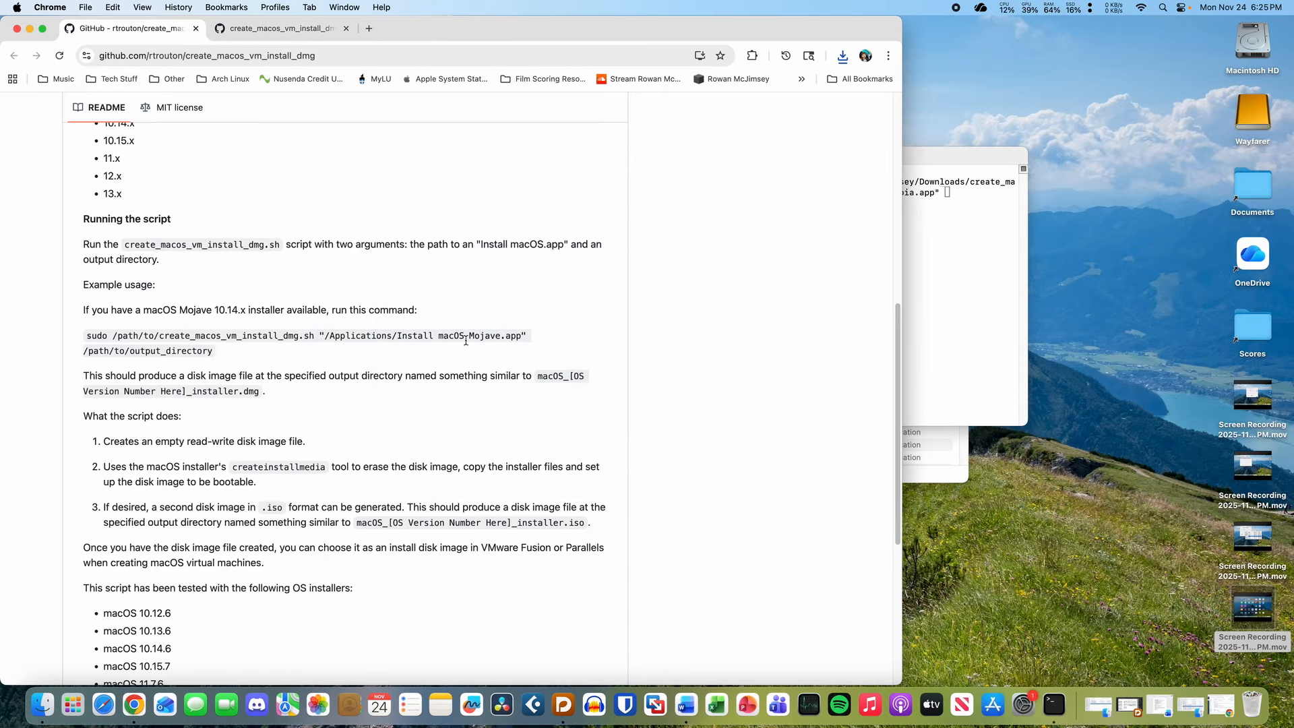
left_click(966, 265)
type("/")
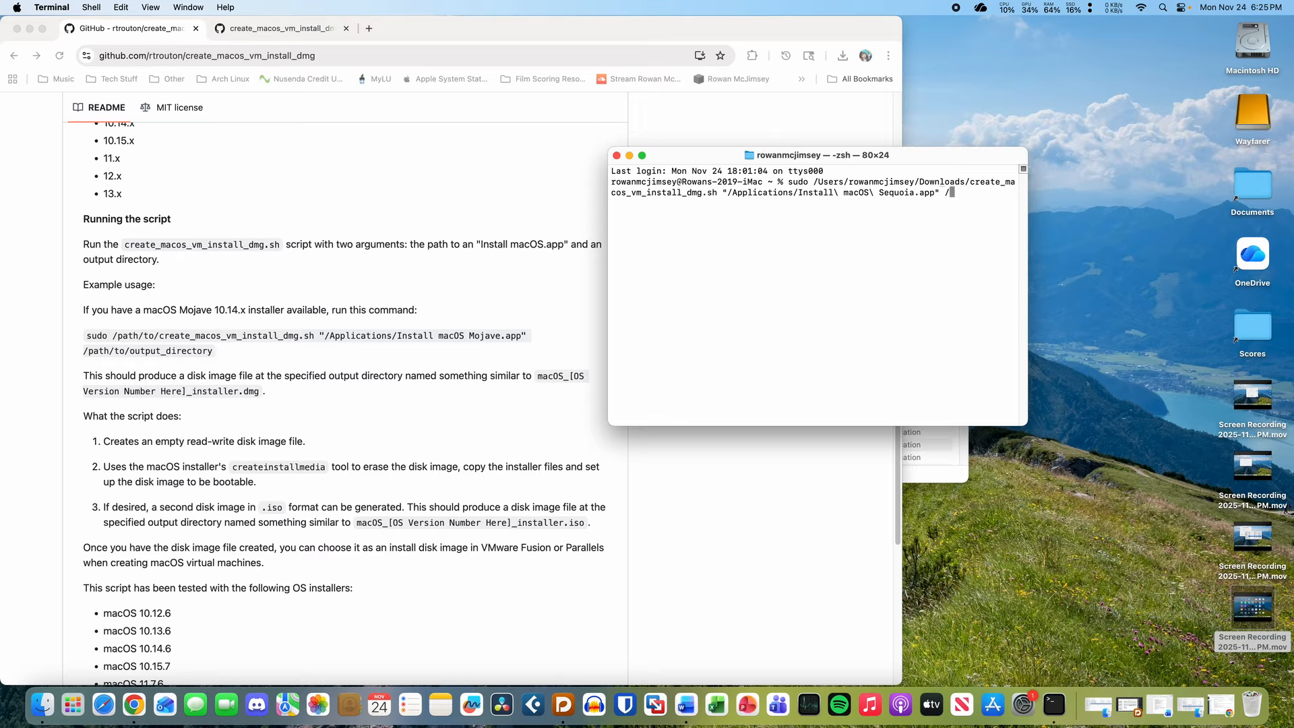
key("BackSpace")
- Append the user's Documents folder path, run the command and enter the sudo password
left_click(952, 480)
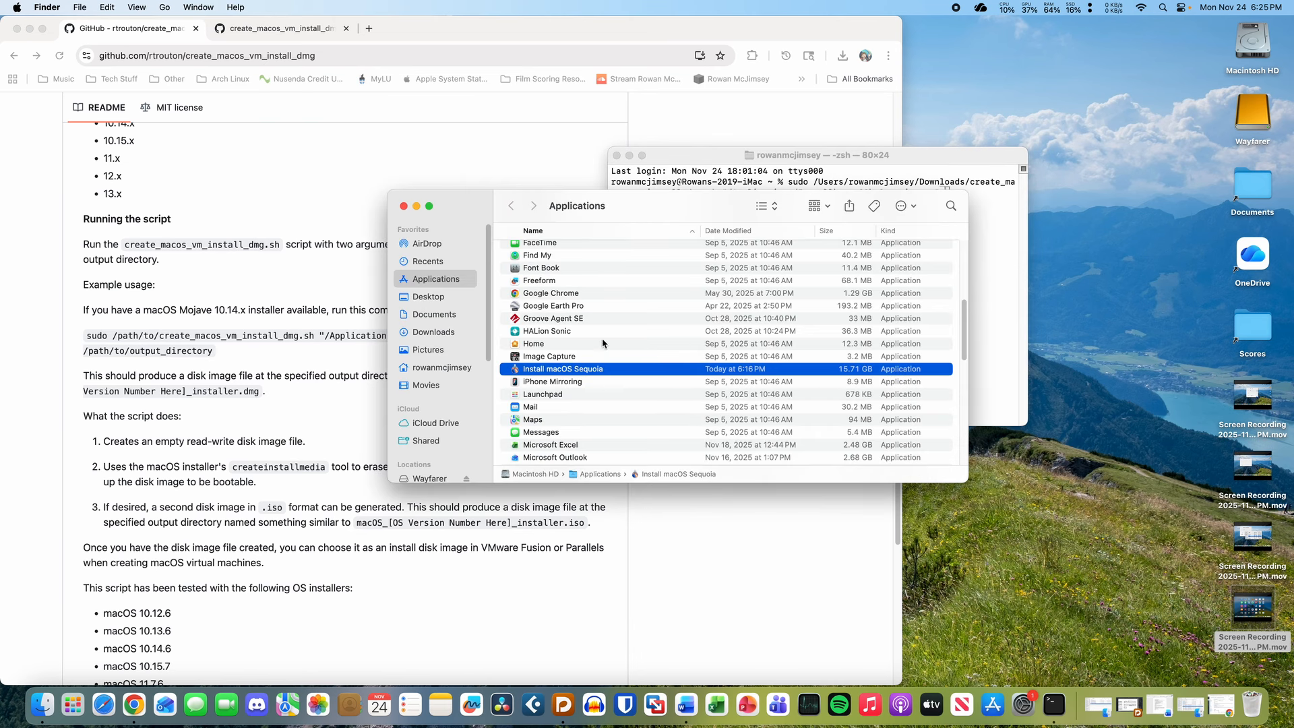
key("super+t")
mouse_move(434, 314)
left_mouse_down()
mouse_move(991, 315)
mouse_move(432, 314)
left_mouse_up()
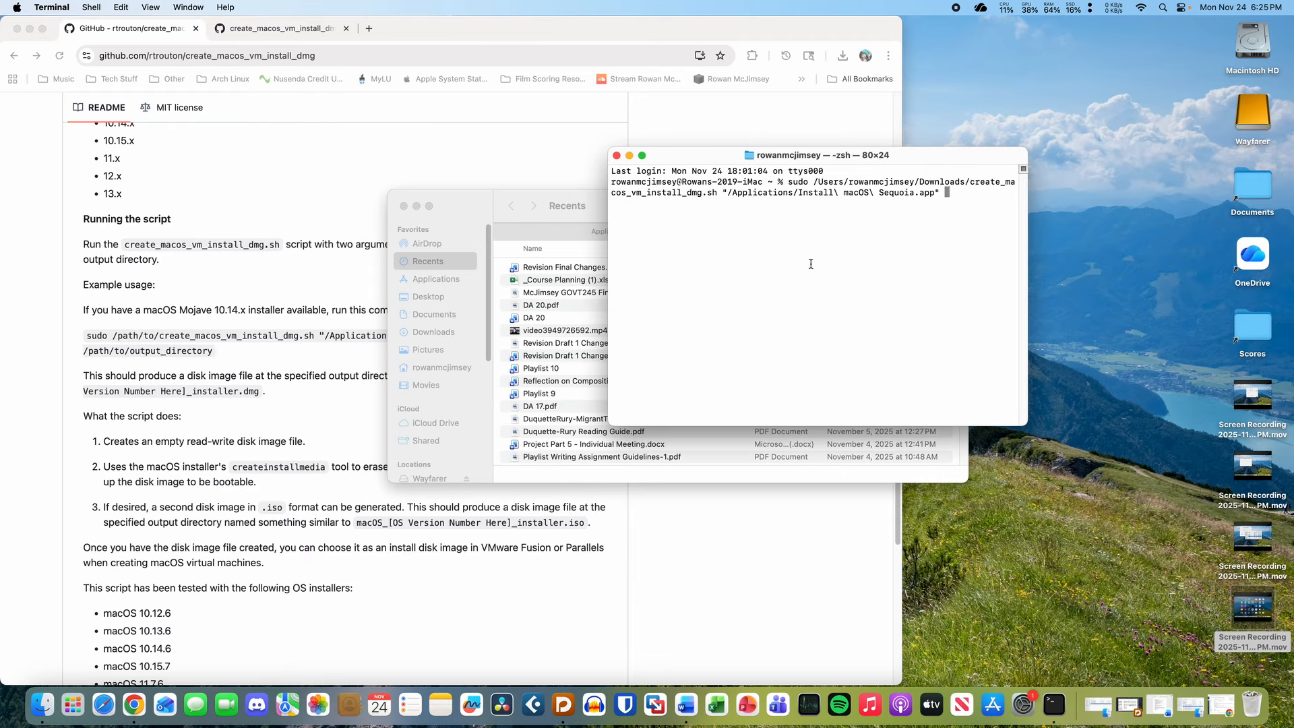
type("/Users/rowanmcjimsey")
type("/Documents")
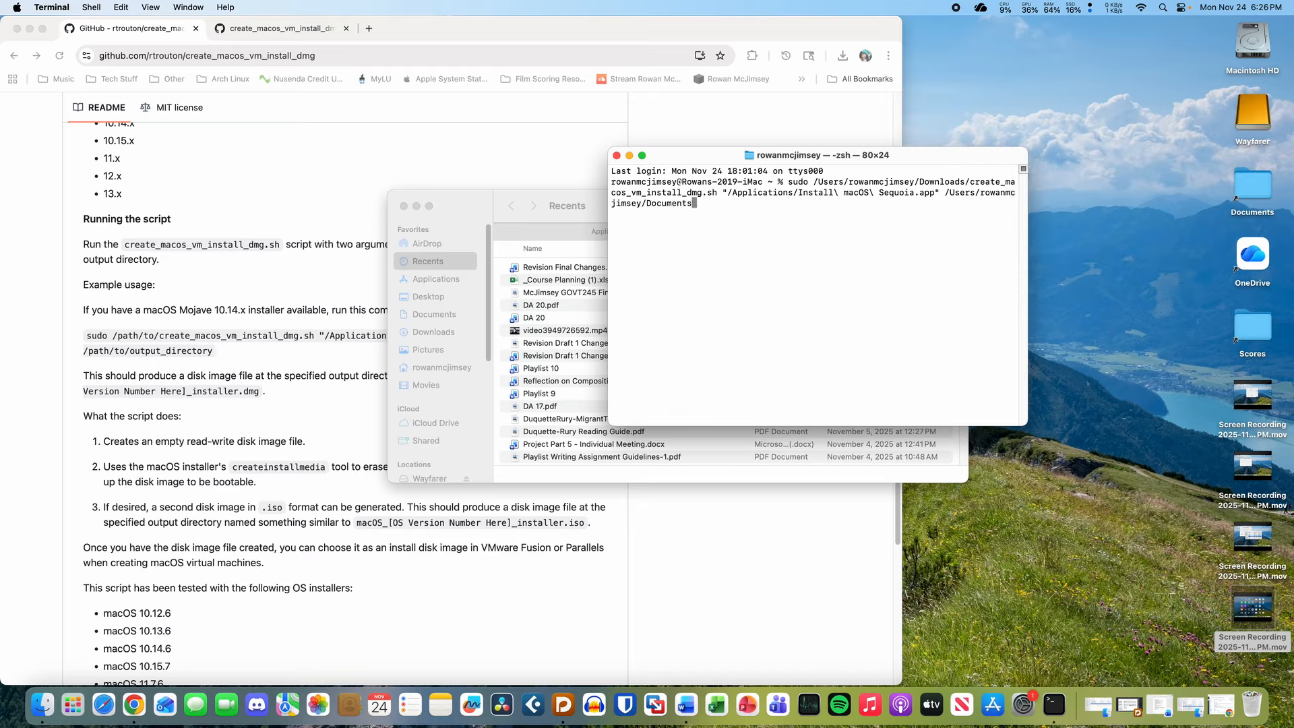
key("Return")
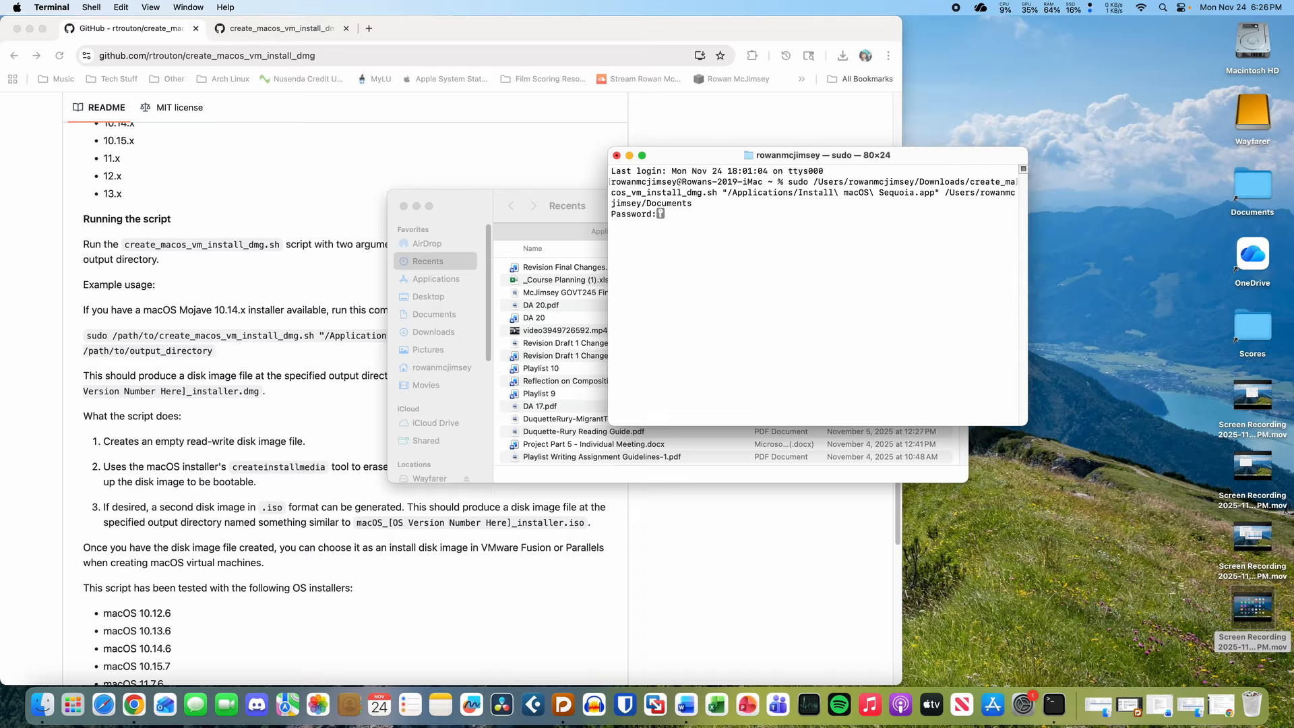
key("Return")
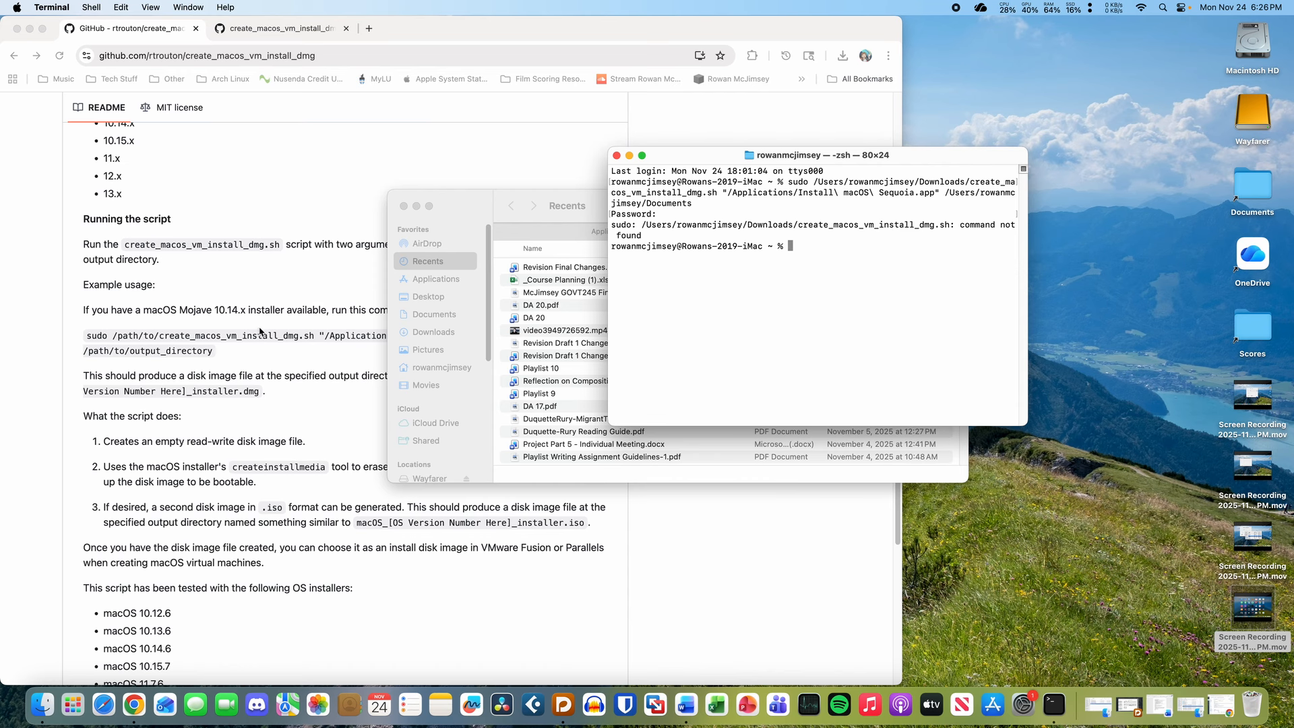
- Scroll through the README, switching between it and Terminal
scroll(259, 332, "up", 5)
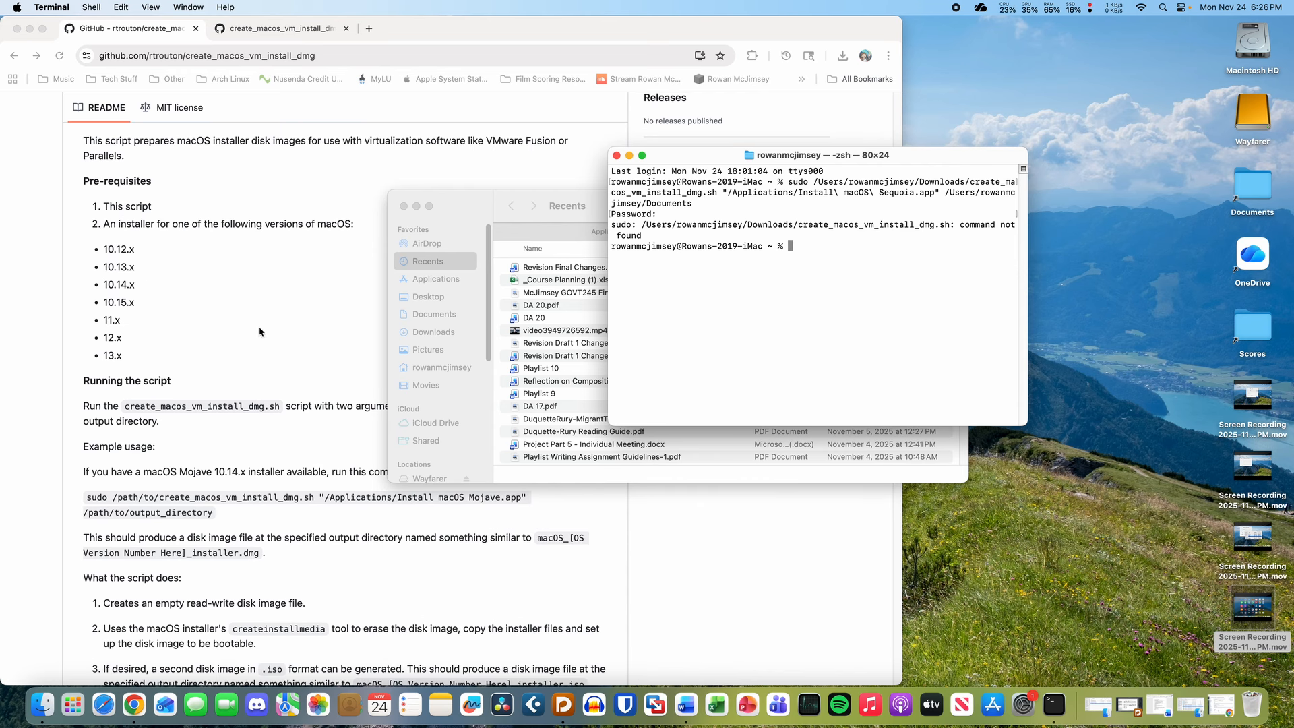
scroll(260, 331, "up", 9)
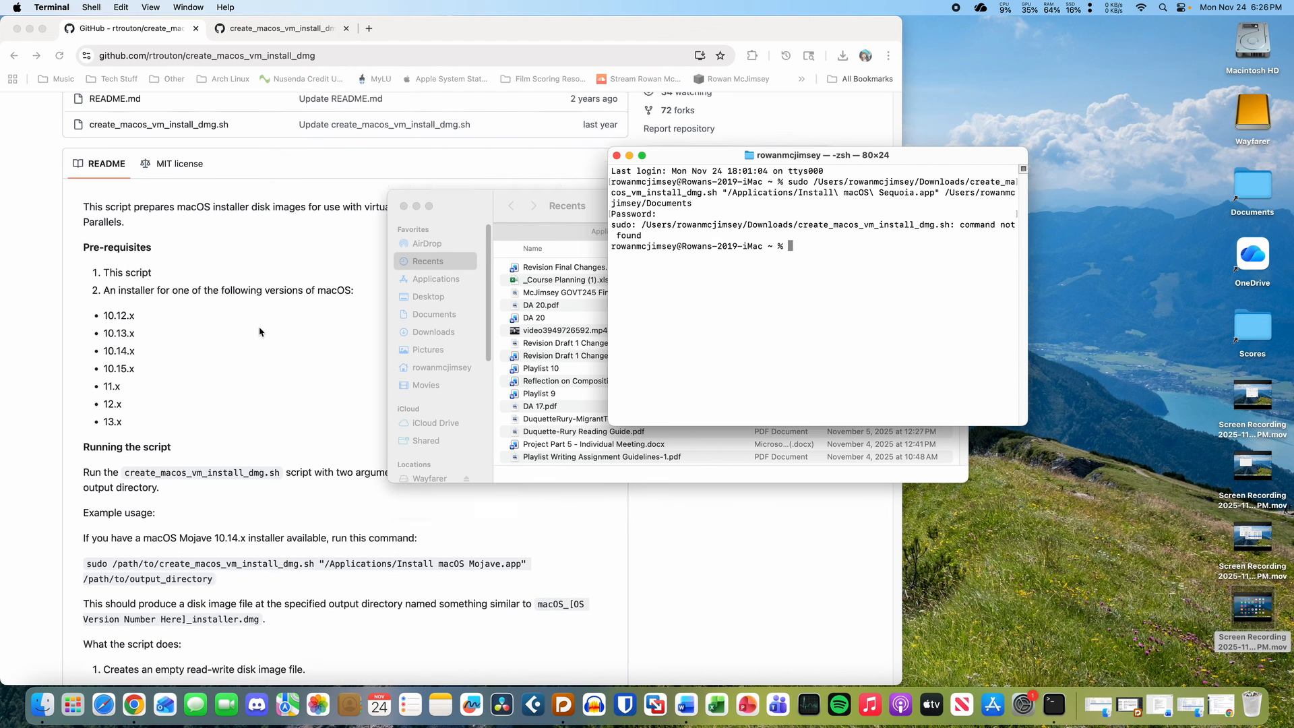
scroll(260, 332, "down", 10)
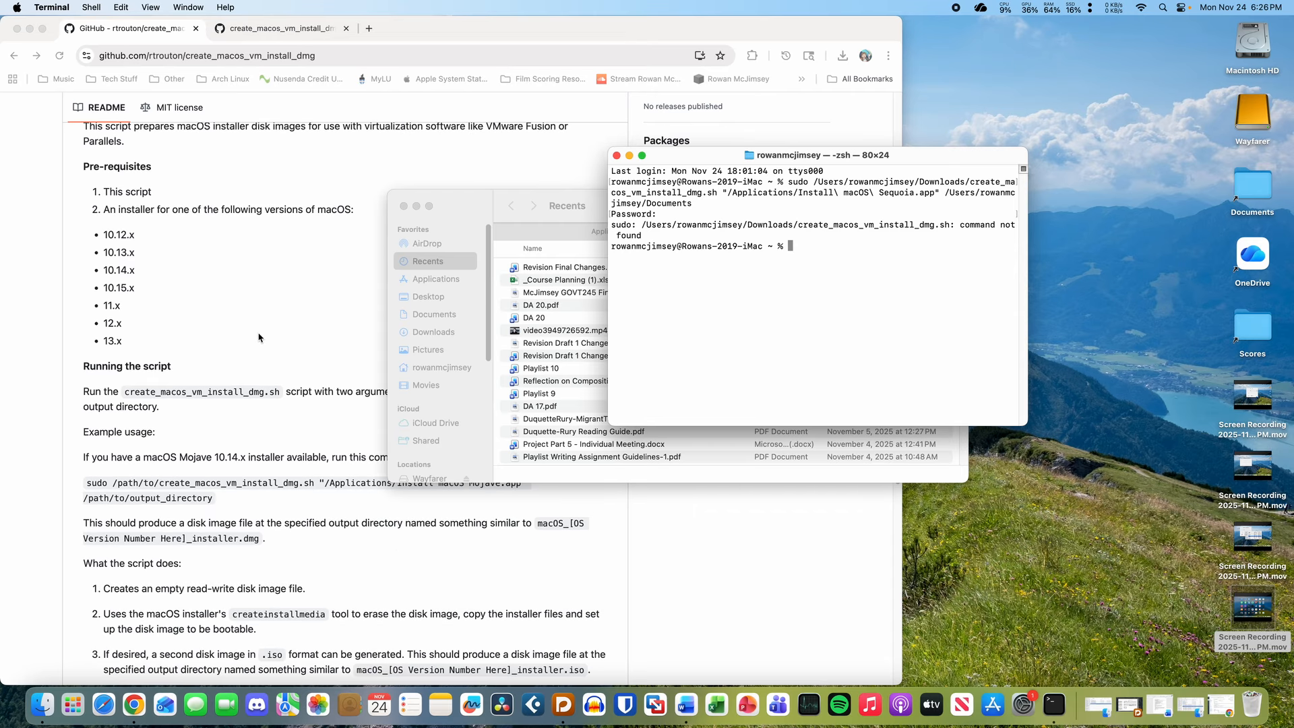
scroll(269, 342, "down", 3)
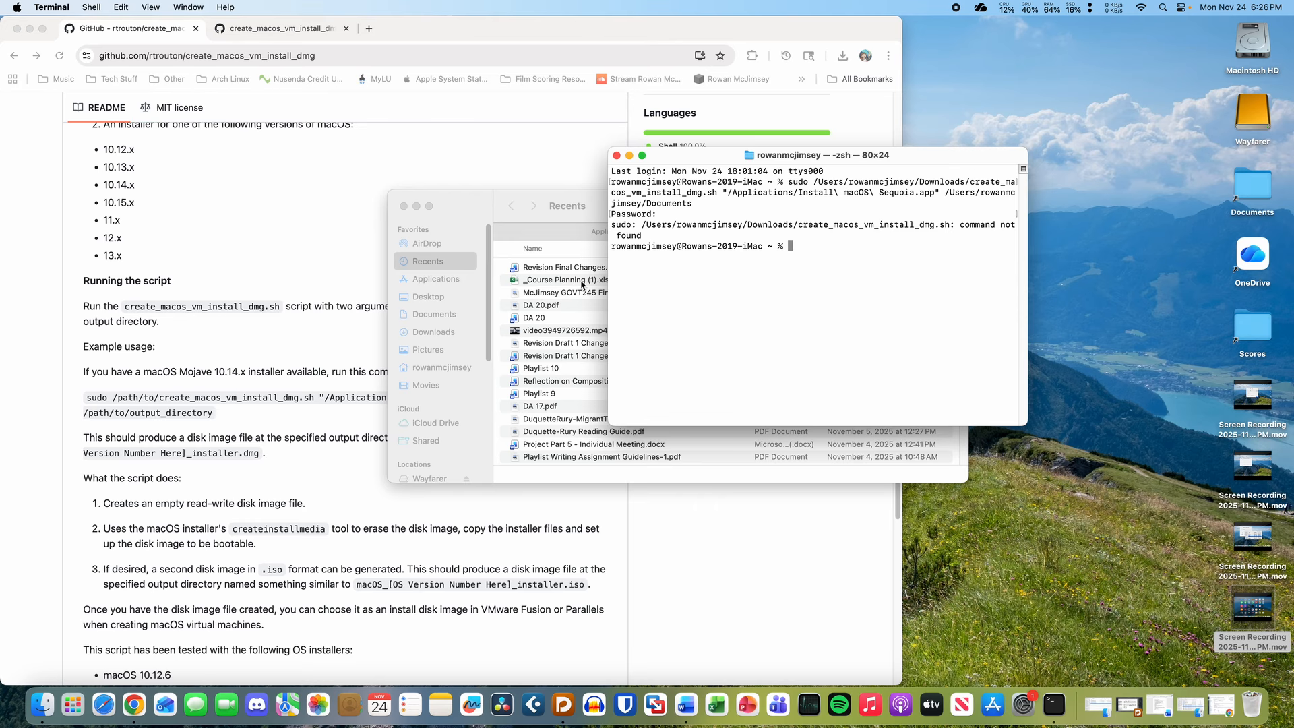
left_click(221, 346)
scroll(221, 347, "down", 5)
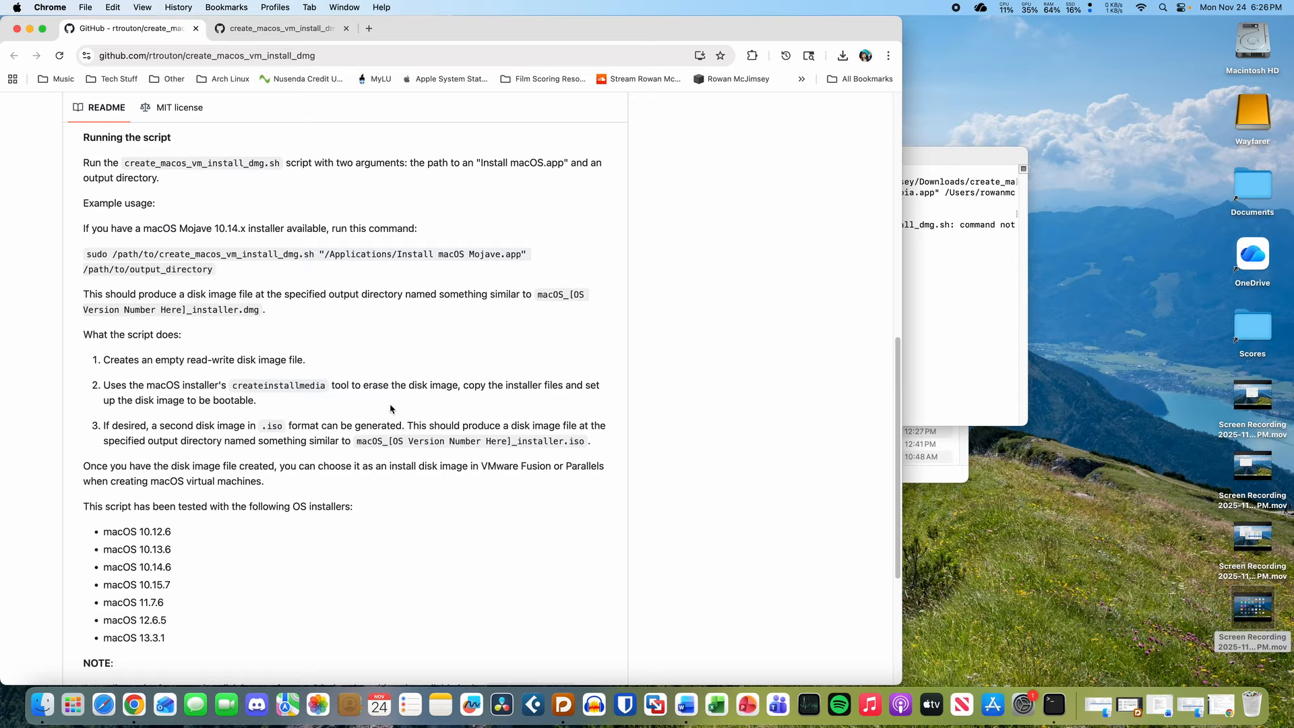
left_click(947, 257)
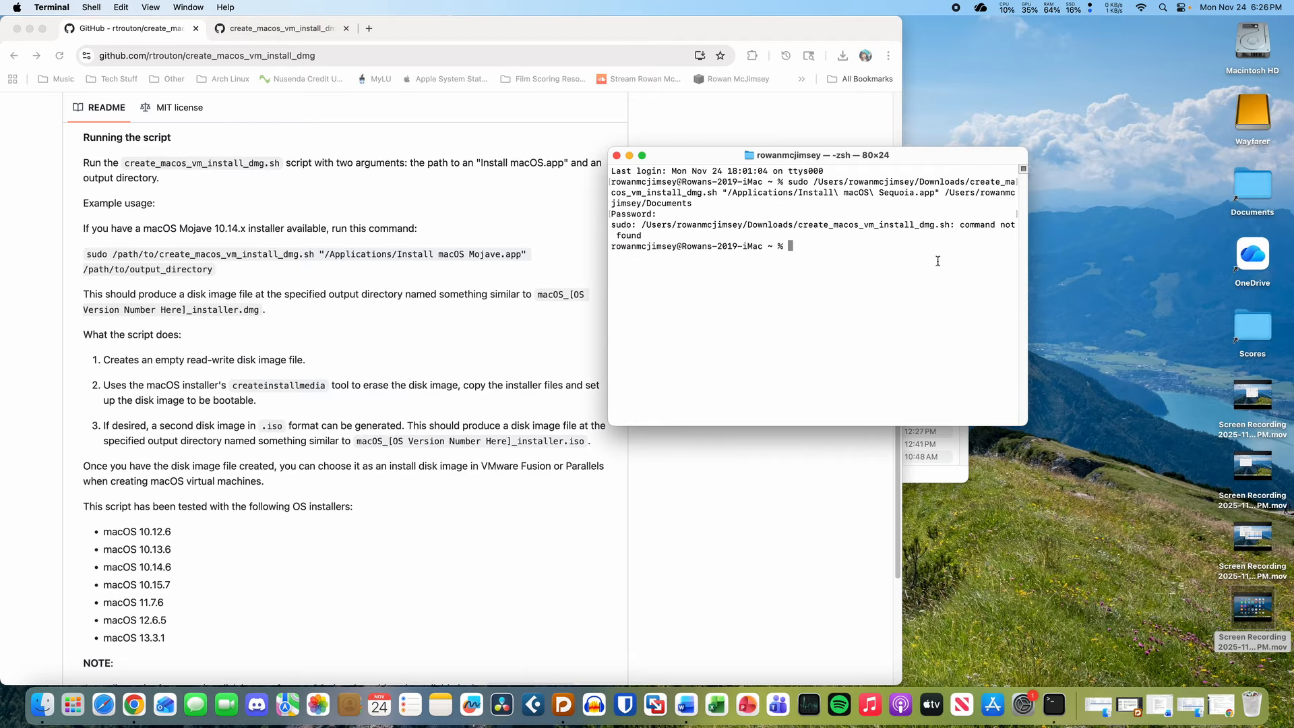
left_click(501, 278)
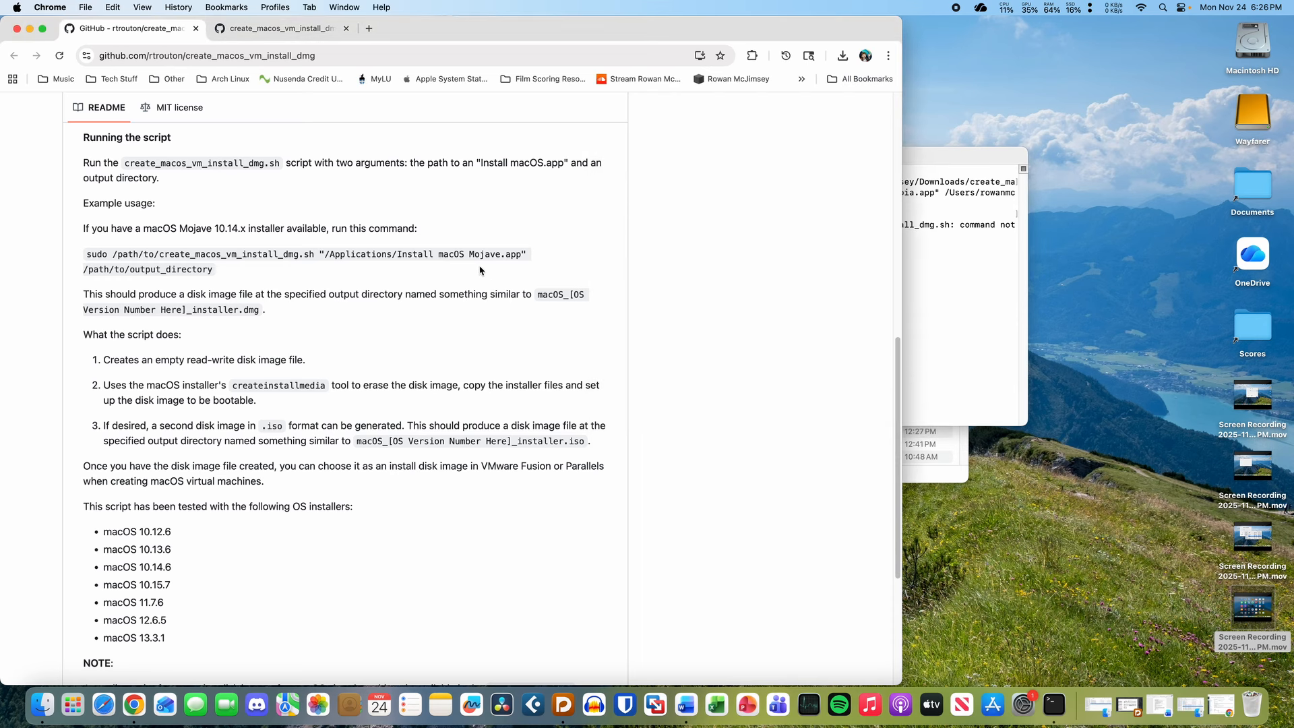
left_click(29, 29)
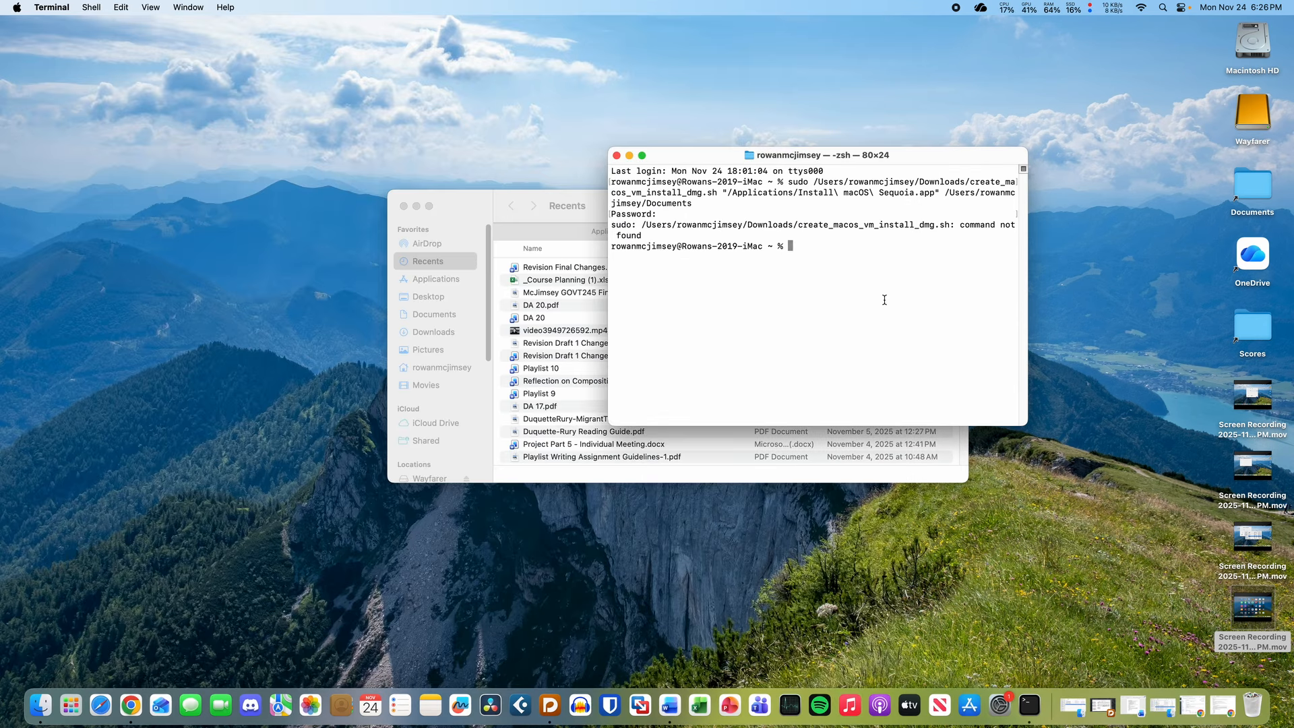
left_click(1224, 705)
- Copy the README's example sudo command and paste it at the Terminal prompt
scroll(434, 365, "up", 5)
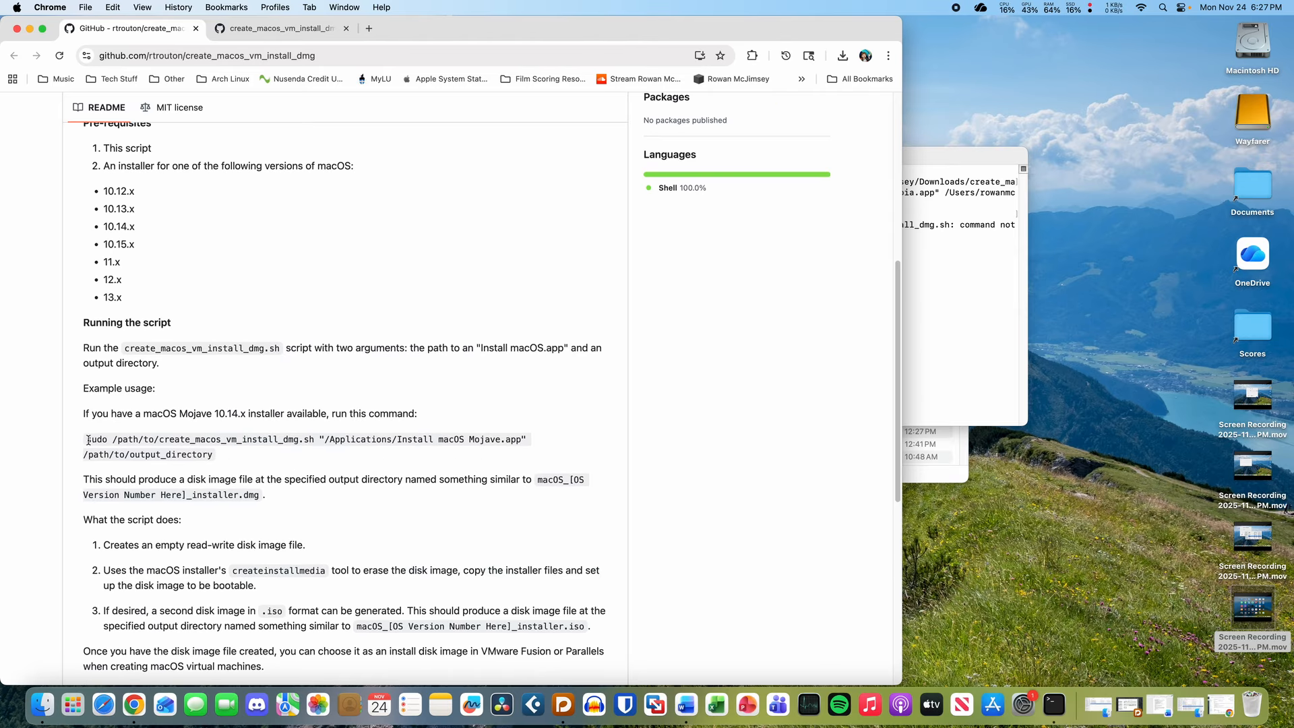
left_click_drag(86, 440, 260, 459)
key("super+c")
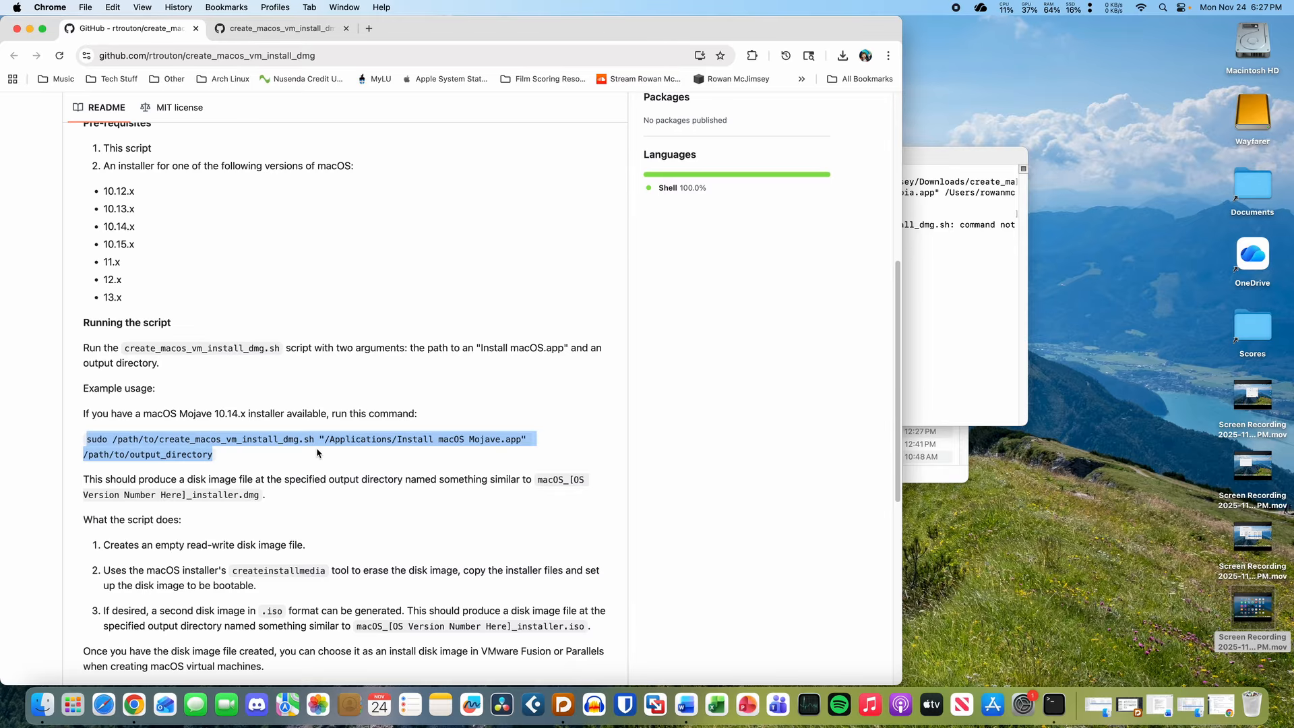
left_click(935, 310)
key("super+v")
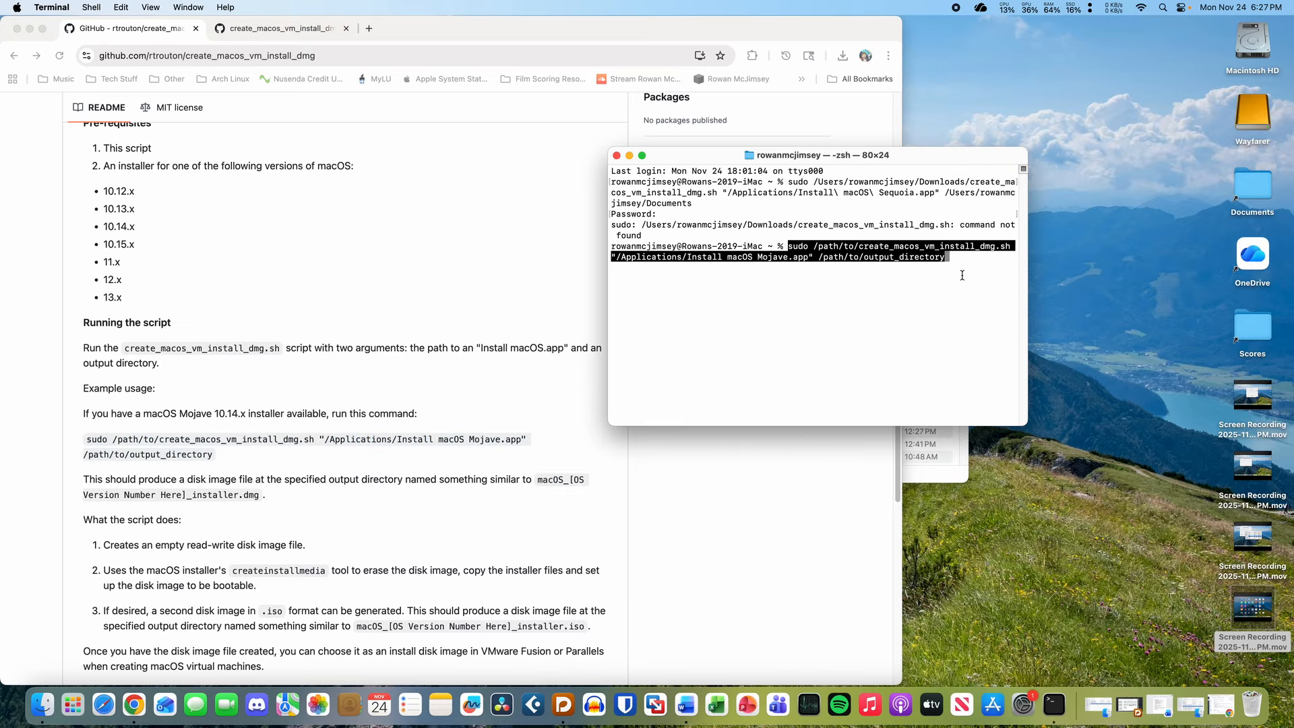
key("Right")
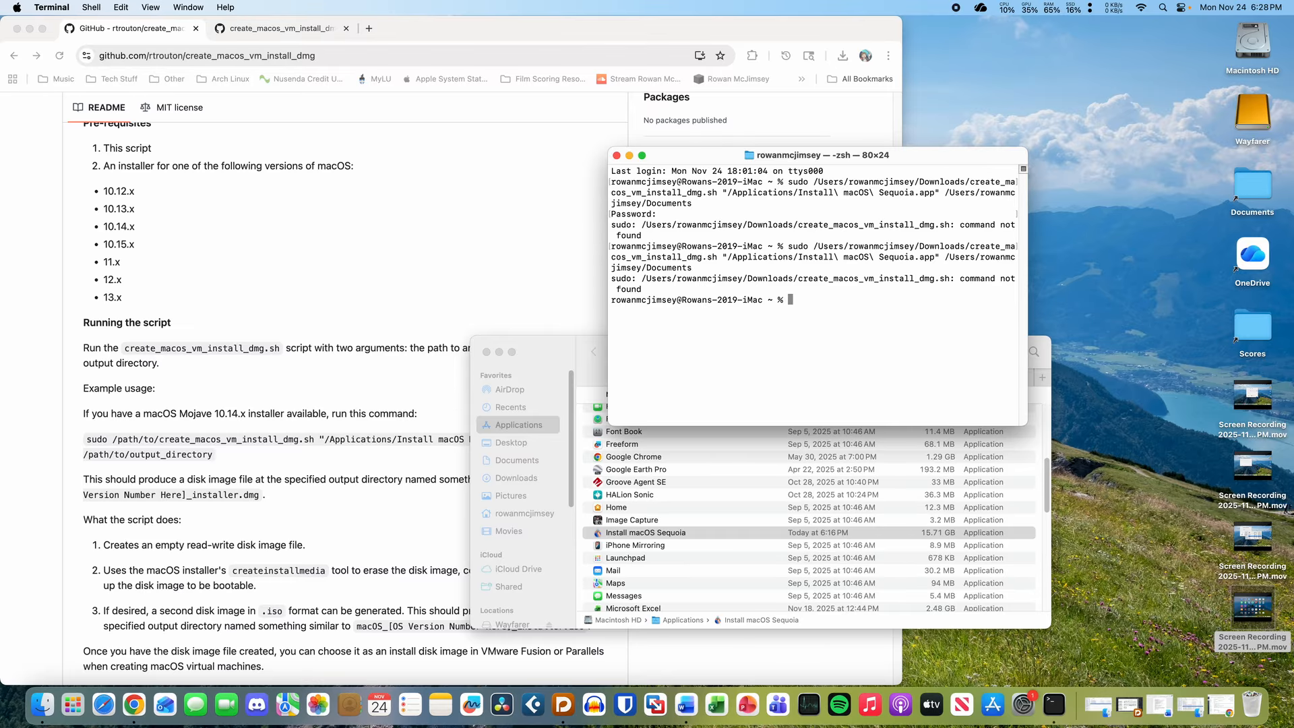
- Move the Finder window up and close its Recents and Downloads tabs
left_click(543, 352)
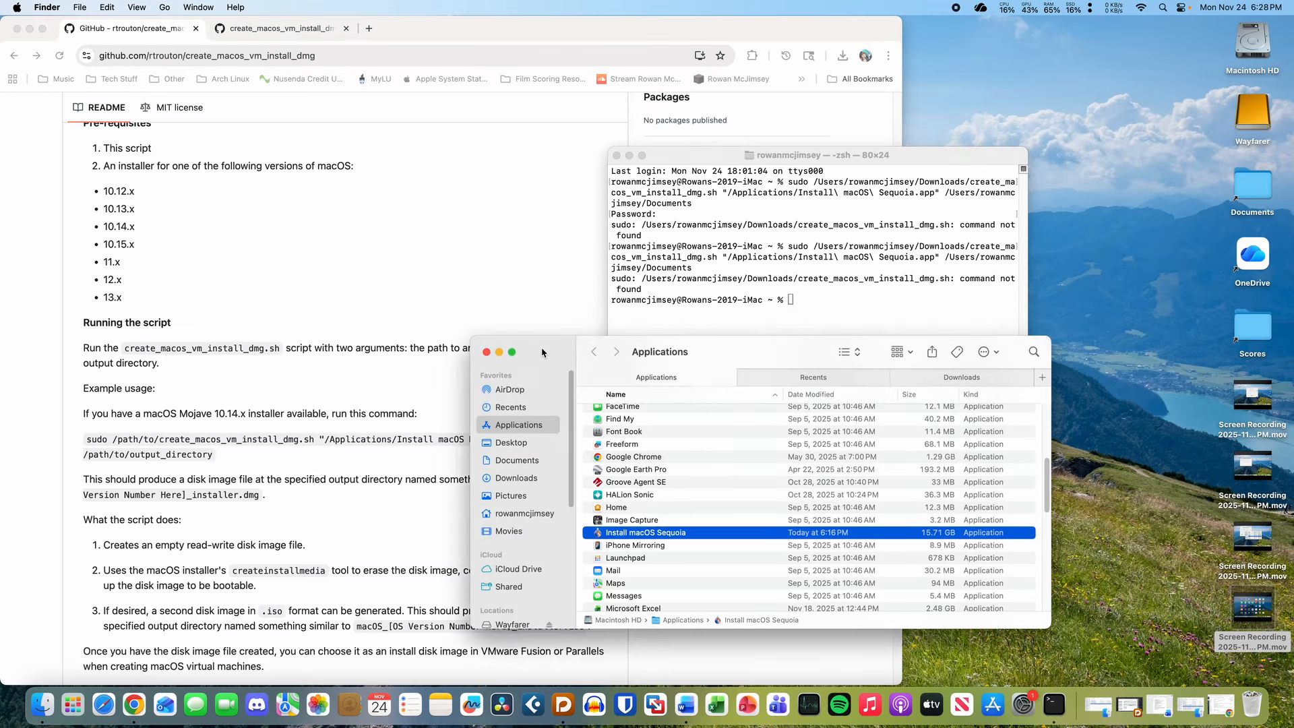
left_click_drag(543, 352, 422, 206)
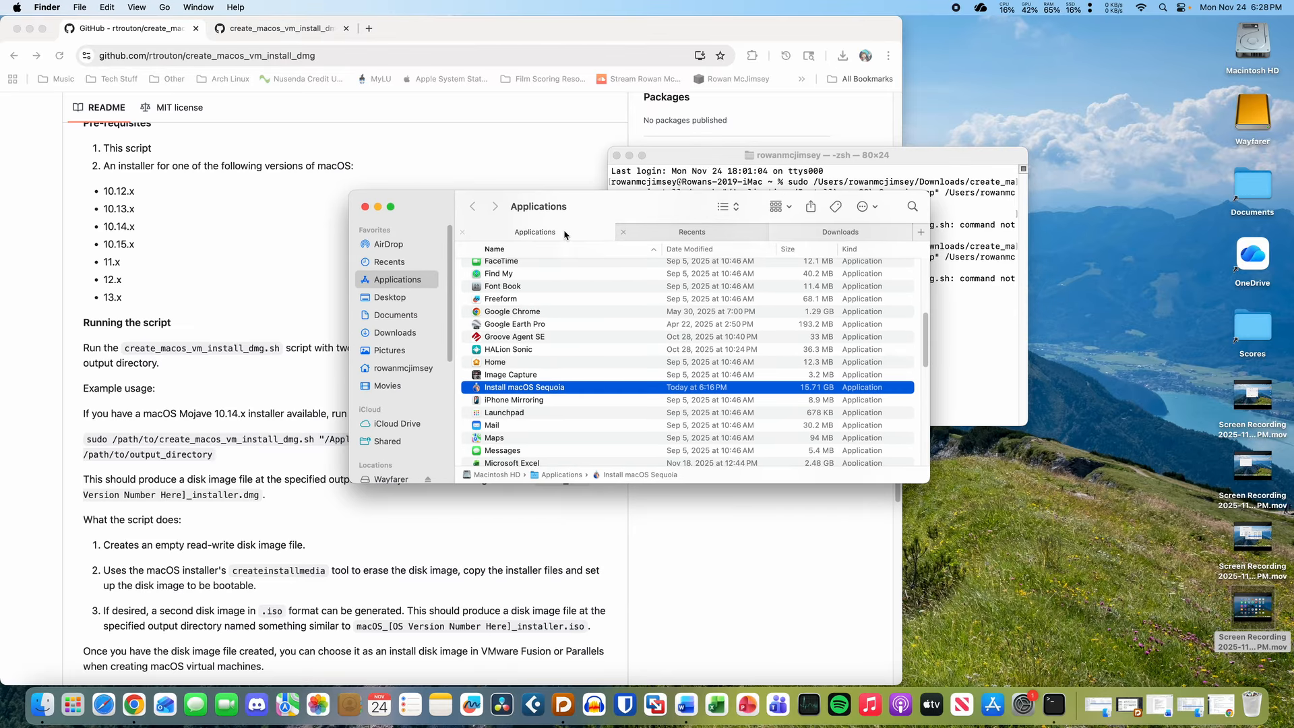
left_click(634, 234)
left_click(624, 231)
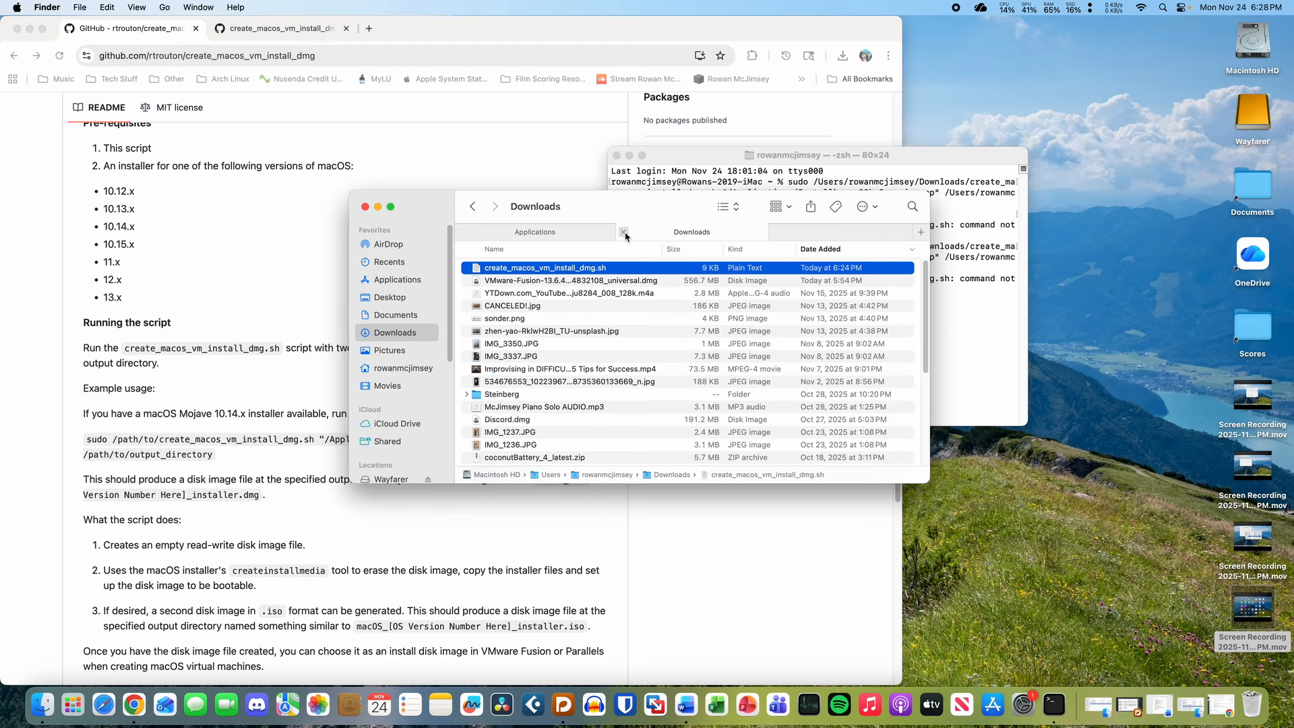
left_click(624, 232)
- Close the script file and GitHub README tabs, then the browser window
left_click(168, 278)
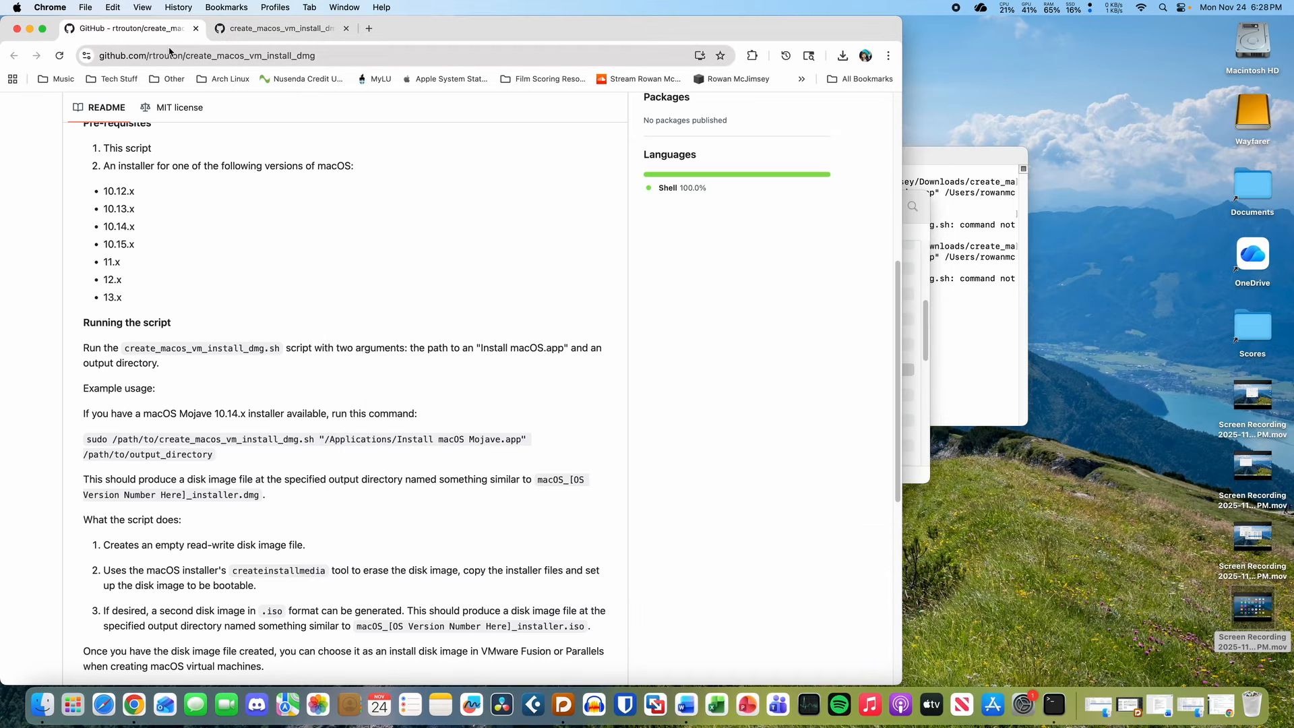
left_click(270, 30)
left_click(346, 28)
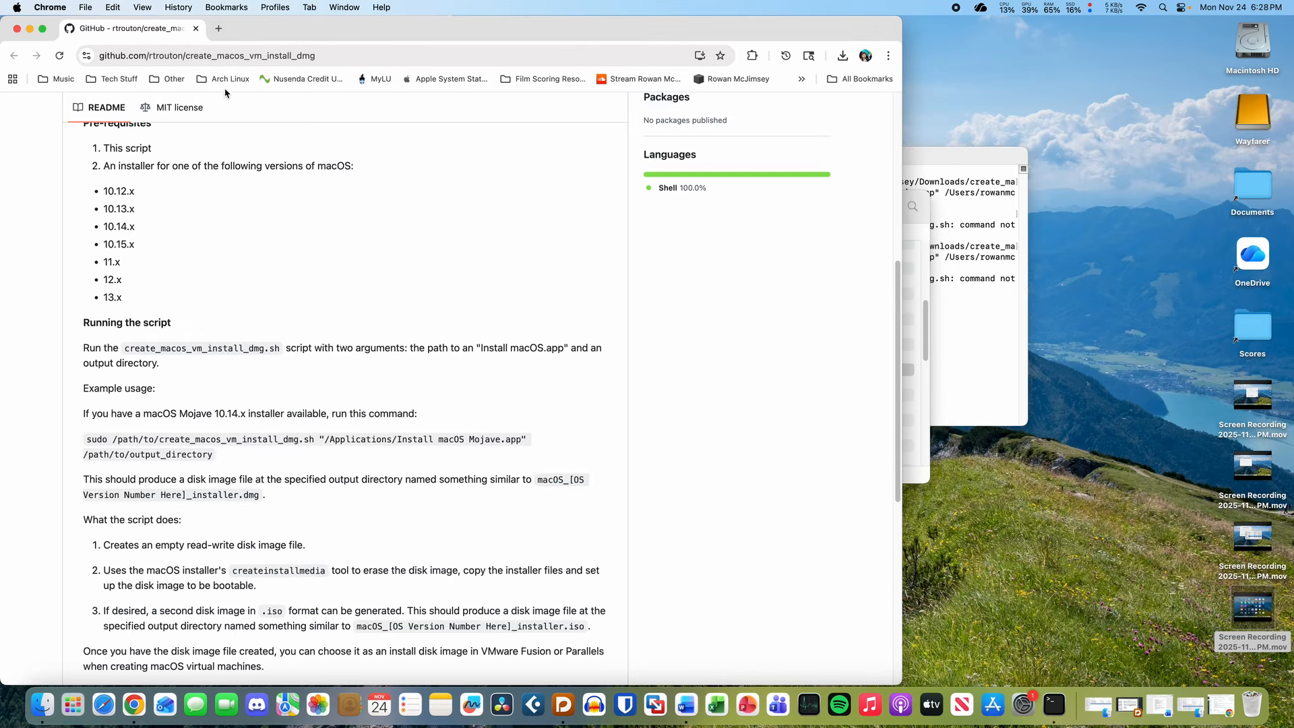
left_click(218, 28)
left_click(195, 28)
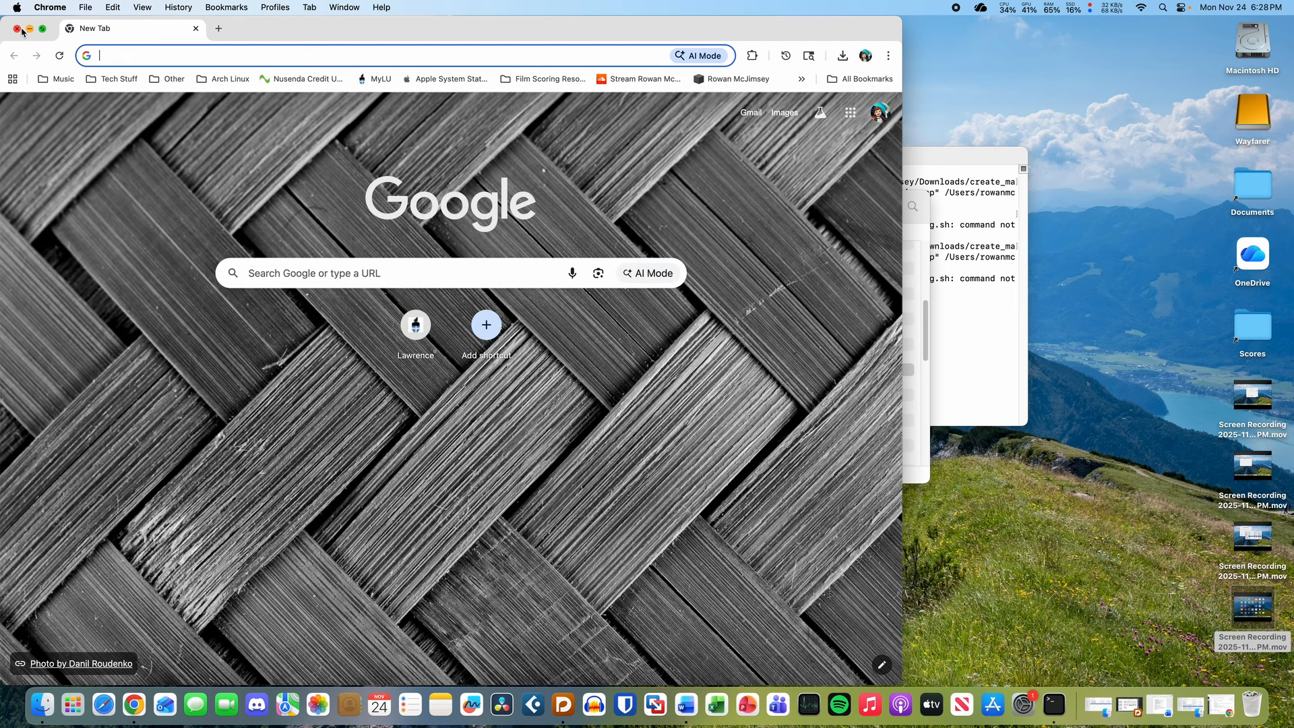
left_click(17, 28)
- Bring Terminal to the front and move it up and left
left_click(581, 202)
left_click(692, 160)
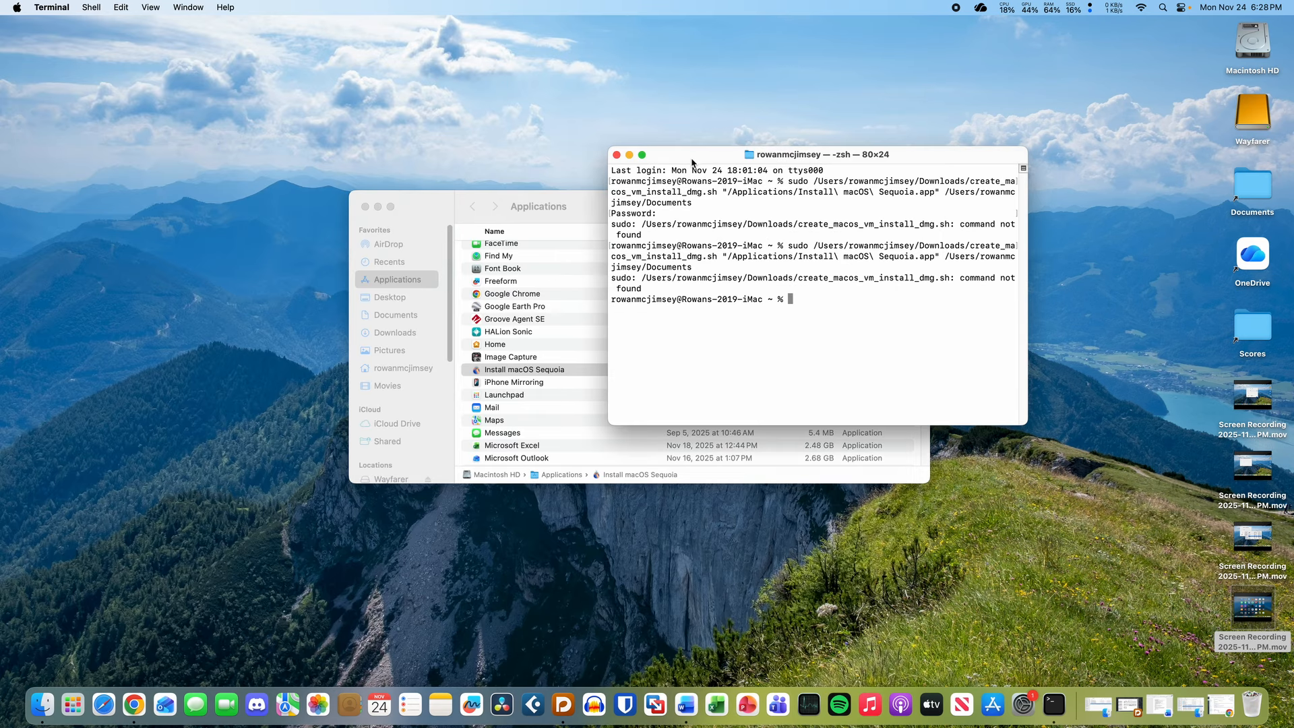
left_click_drag(693, 161, 550, 146)
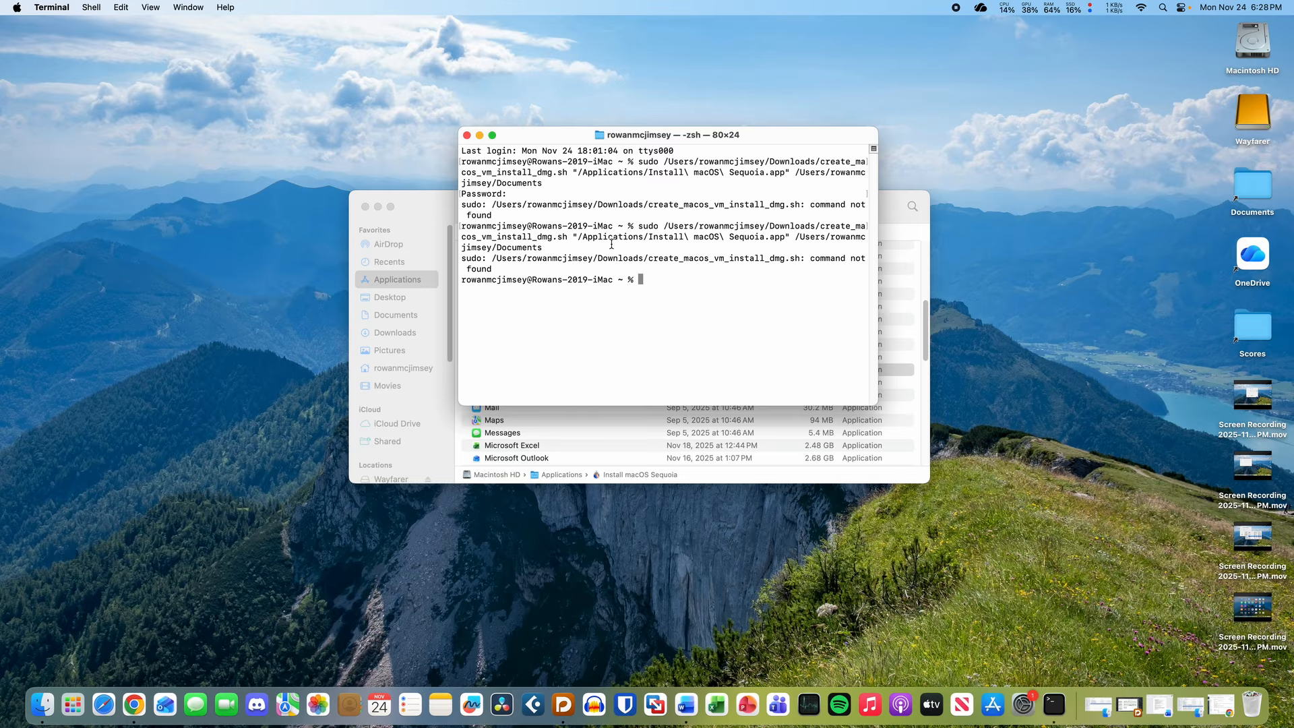
- Type a sudo command to Install macOS Sequoia.app/Contents/Resources/createinstallmedia without running it
type("sudo")
left_click(576, 367)
left_click_drag(576, 367, 632, 181)
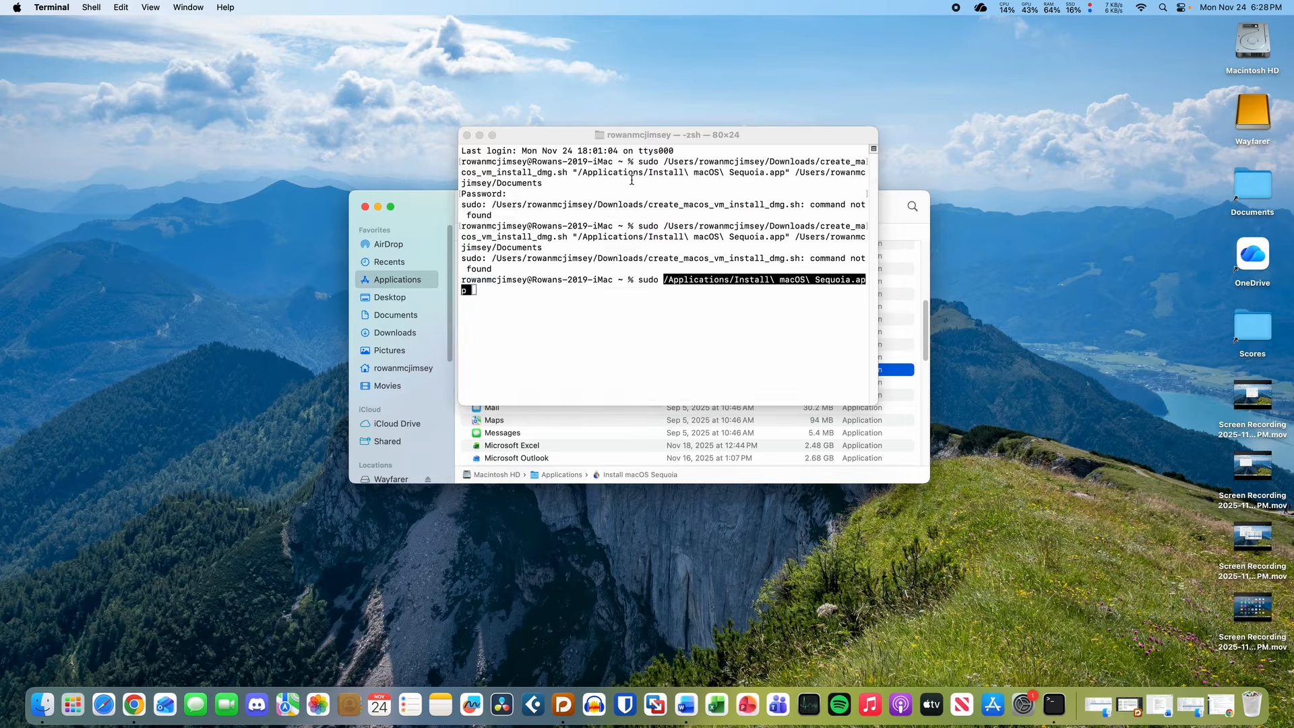
key("Right")
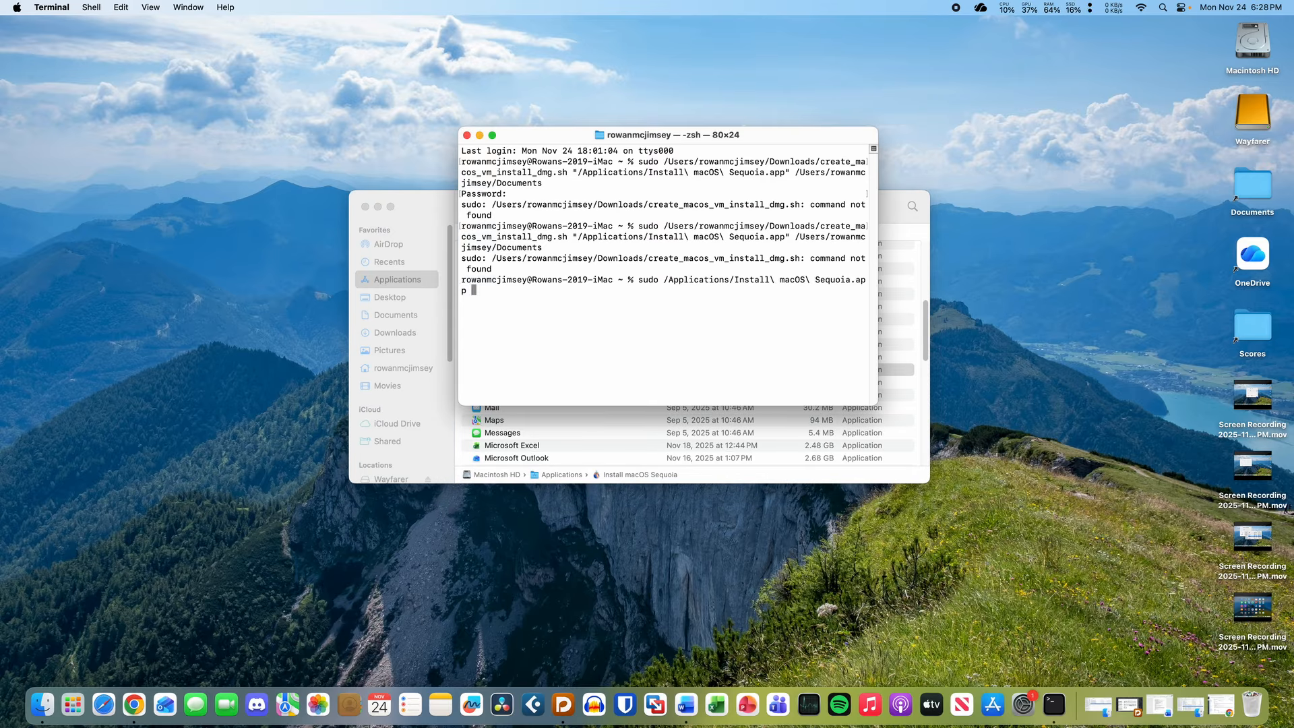
key("BackSpace")
type("/Contents/Resources/createinst")
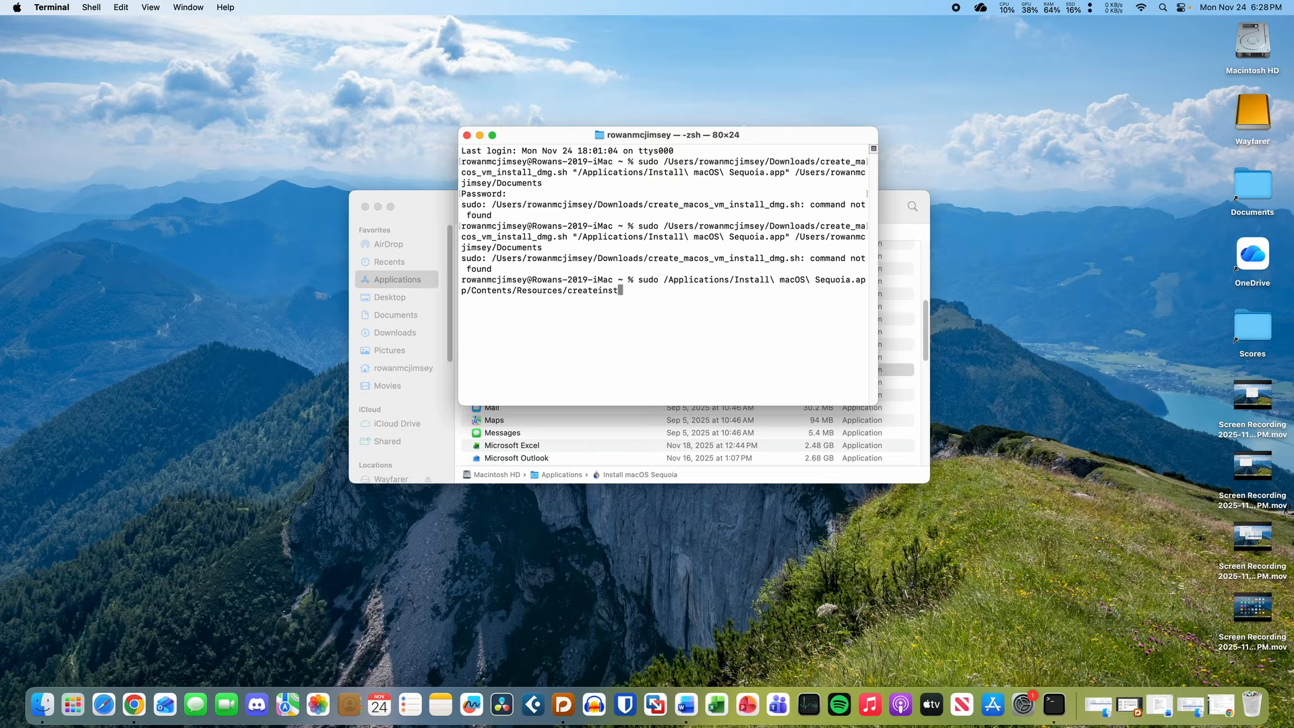
type("allmedia")
- Launch Disk Utility from the app launcher and nudge its window up
key("alt+space")
type("dis")
key("Return")
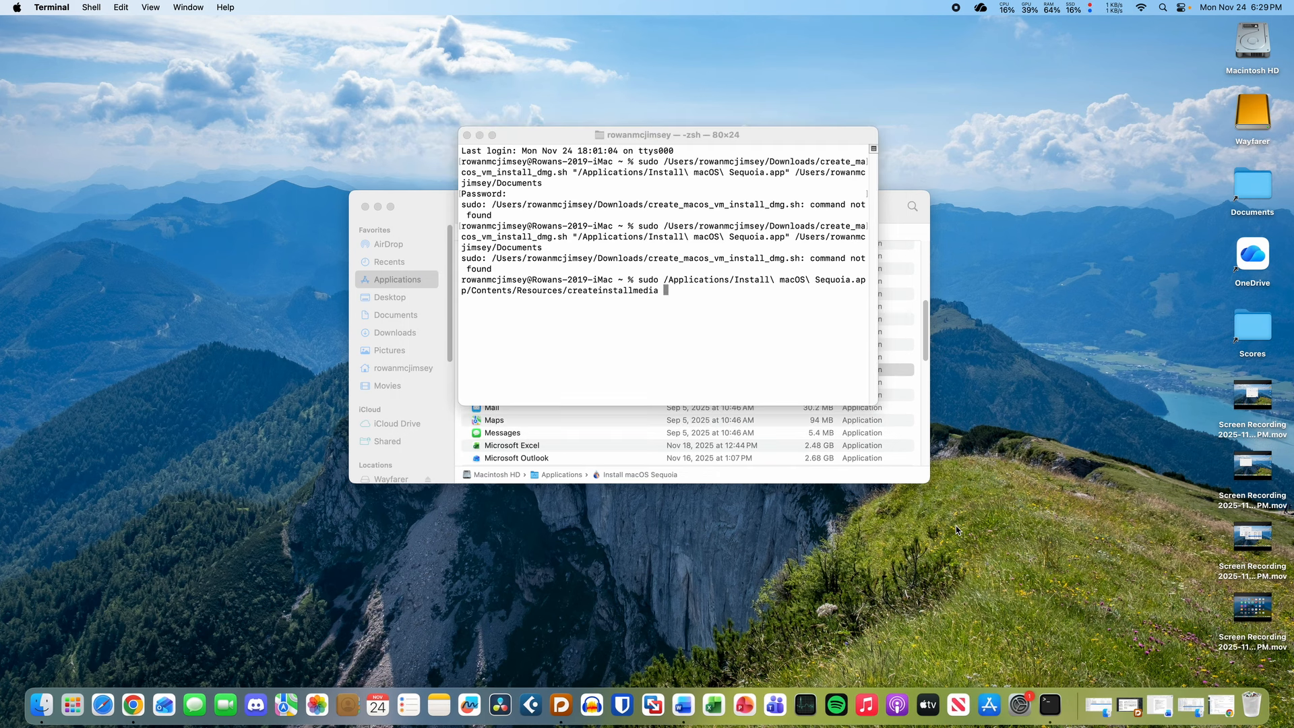
left_click_drag(568, 228, 531, 213)
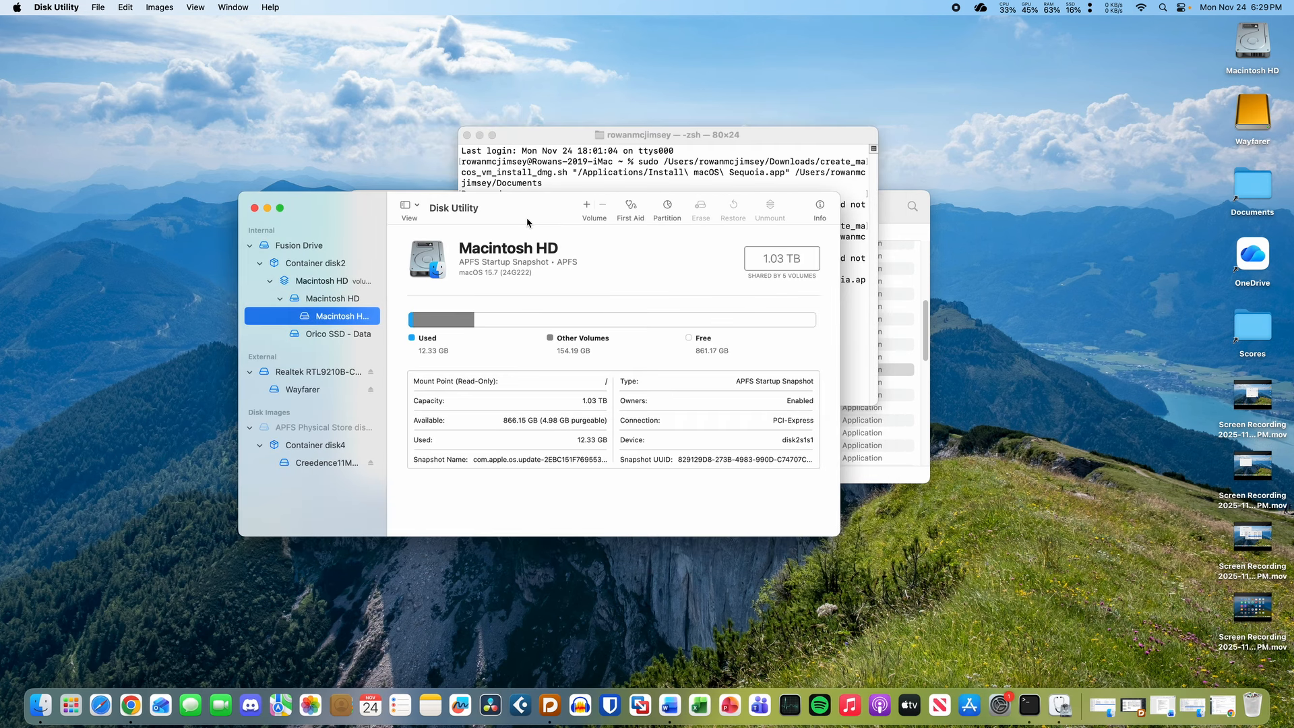
- Save a 32 GB Mac OS Extended (Journaled) blank image named Sequoia Installer to Documents
left_click(770, 258)
left_click(758, 268)
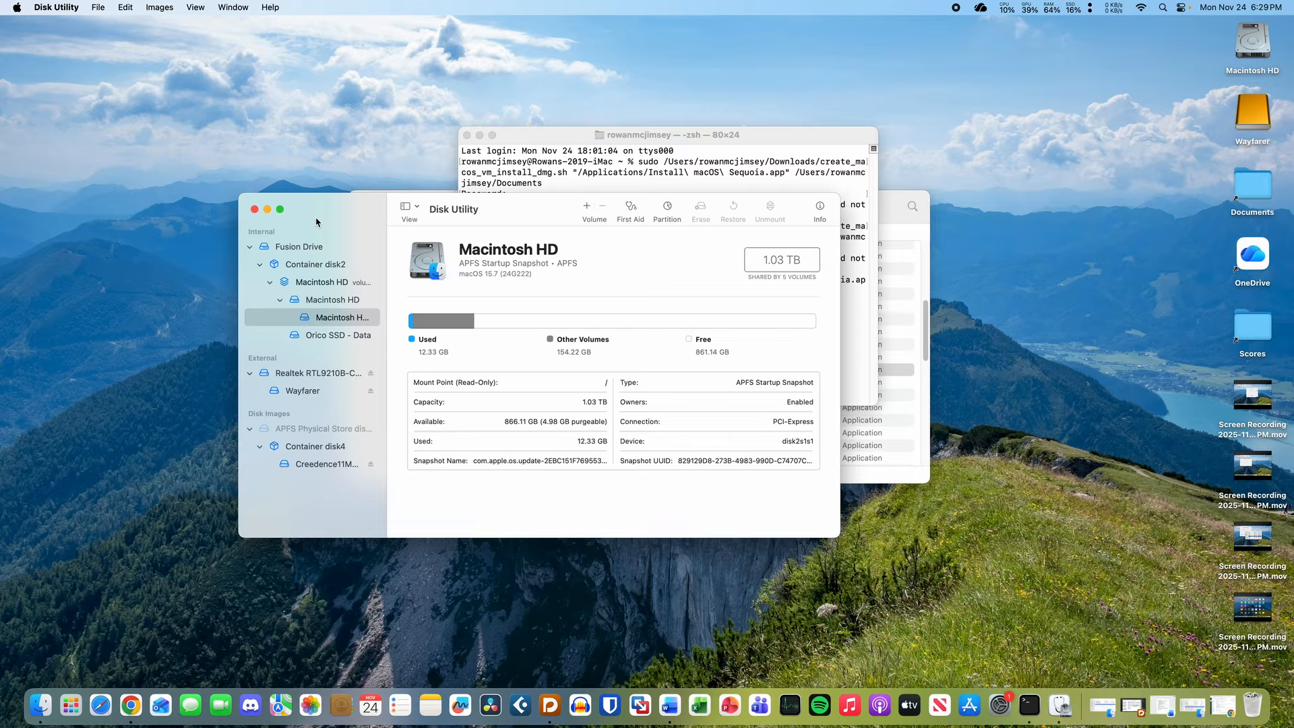
left_click(103, 6)
mouse_move(102, 29)
left_click(301, 29)
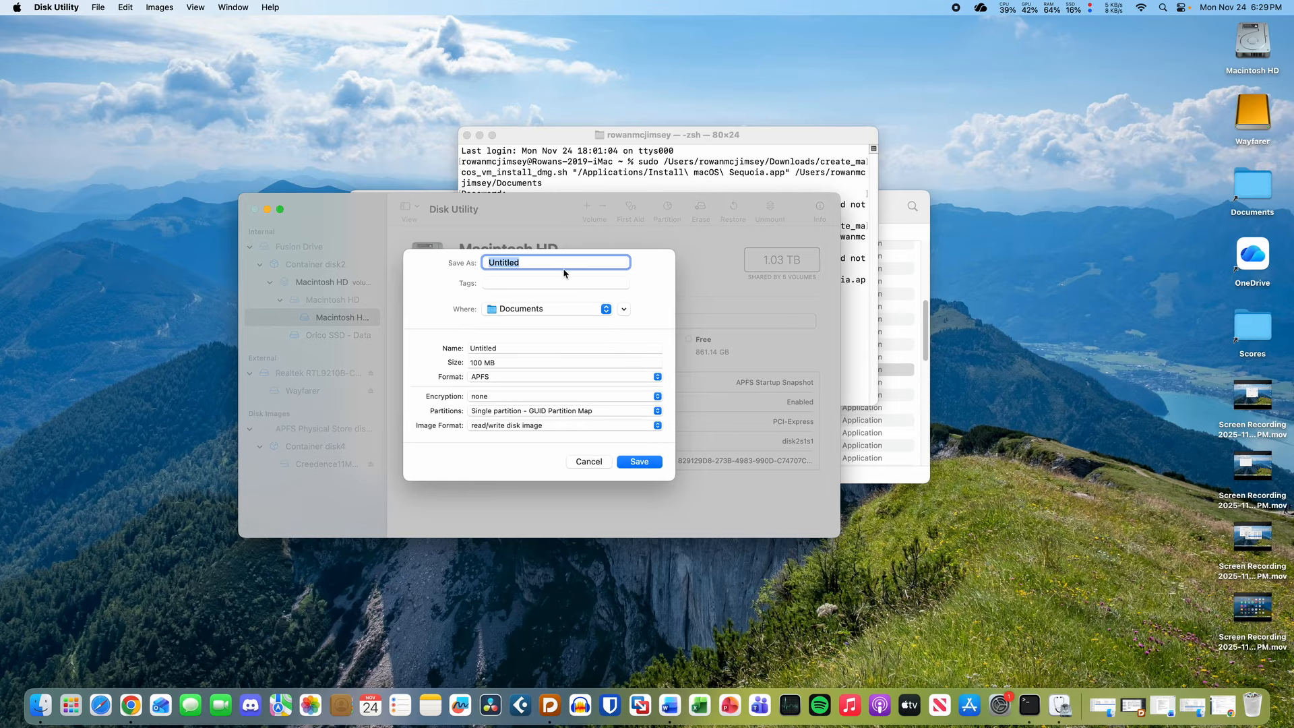
type("Sequioia Installer")
left_click_drag(504, 363, 369, 363)
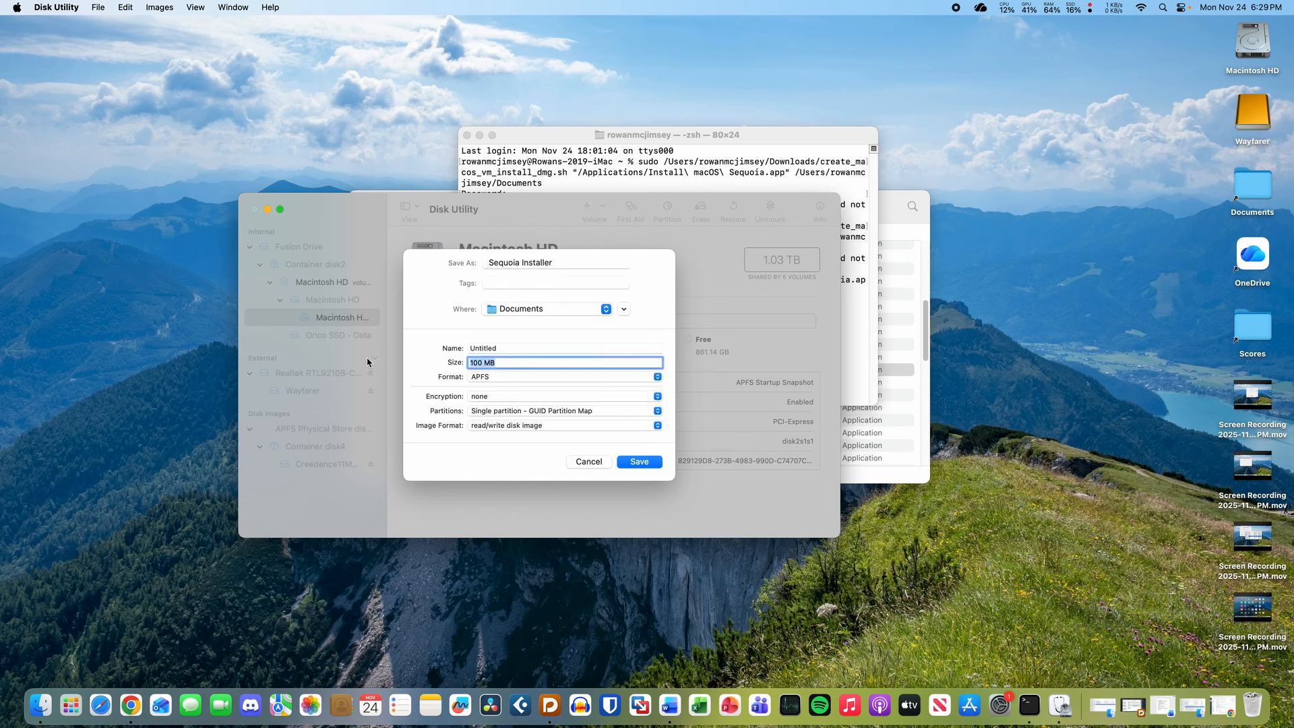
type("32 GB")
left_click(527, 378)
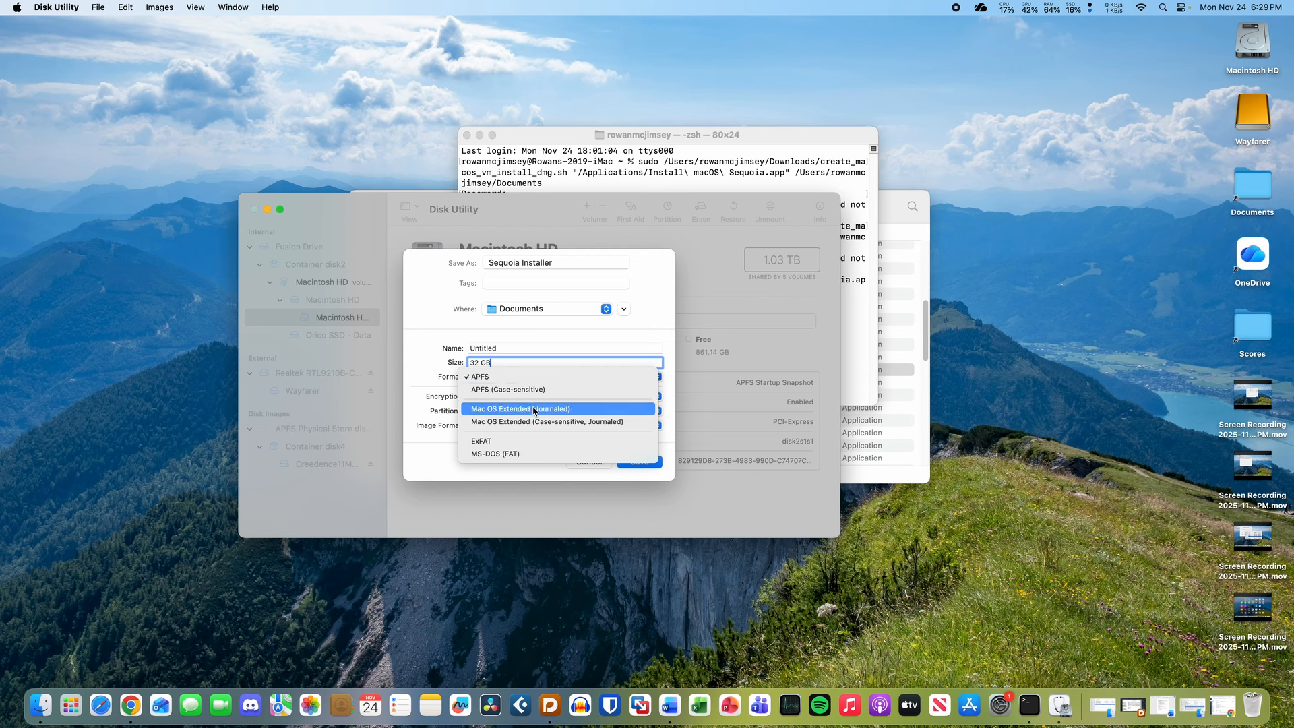
left_click(535, 409)
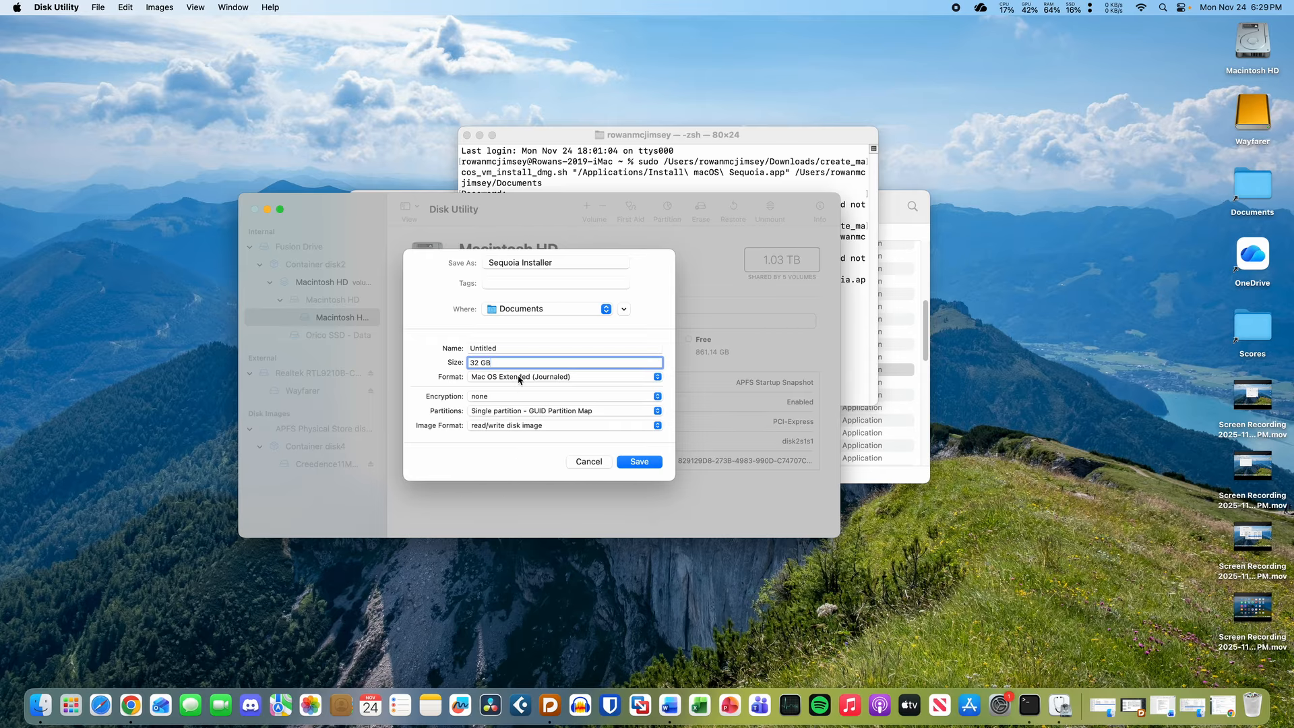
left_click(520, 380)
left_click(439, 362)
left_click(640, 462)
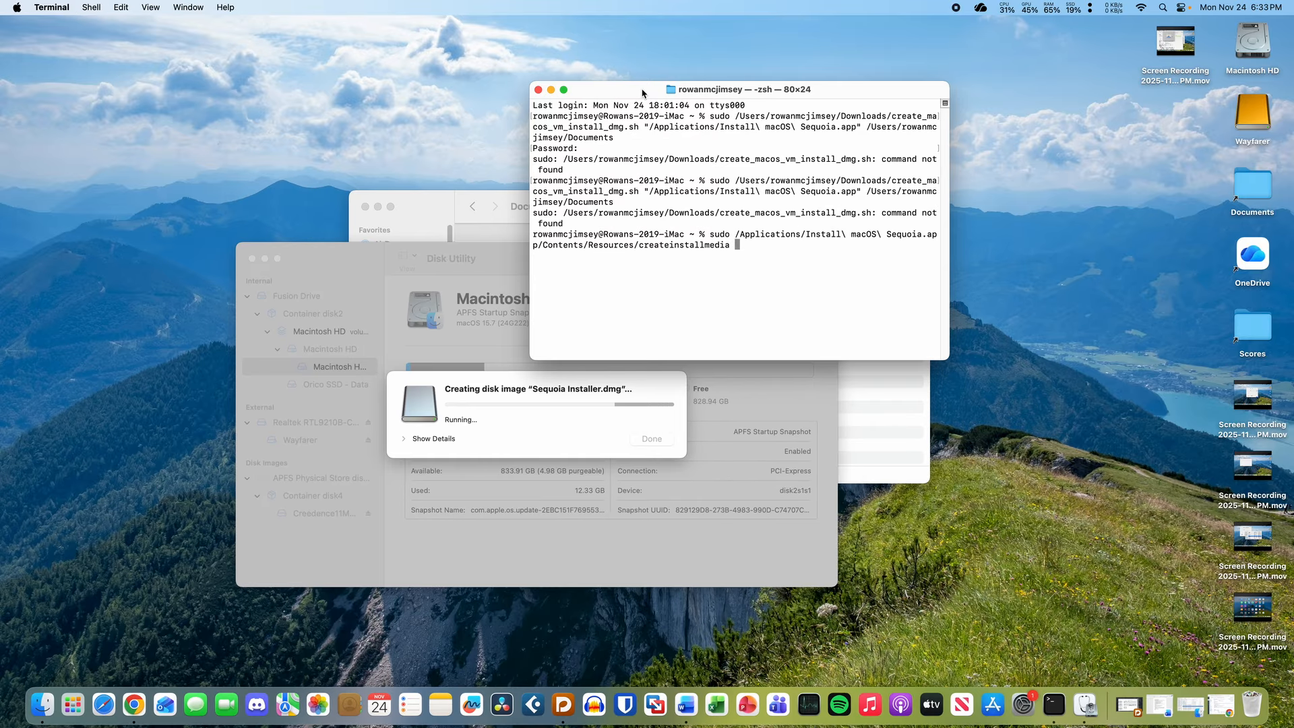
mouse_move(642, 85)
left_mouse_down()
mouse_move(643, 103)
mouse_move(643, 87)
left_mouse_up()
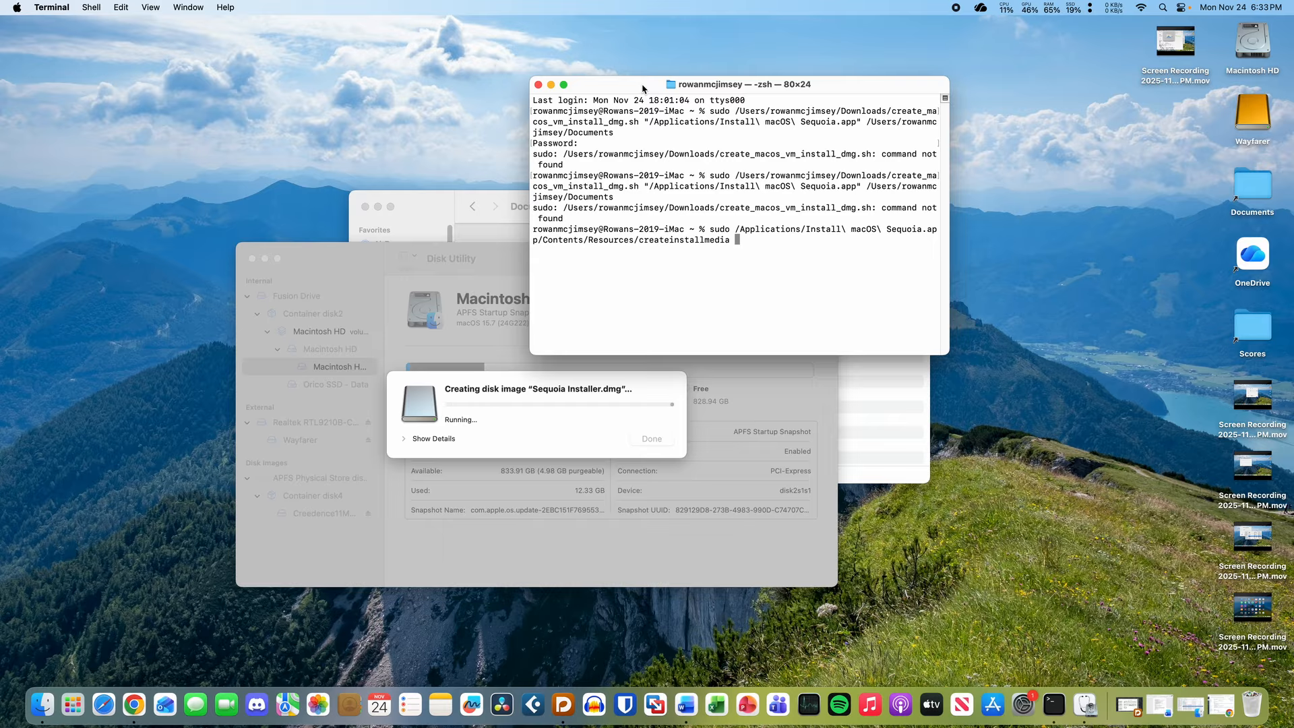
- Adjust the Terminal window and select parts of the Documents path in earlier output
left_click_drag(642, 88, 639, 79)
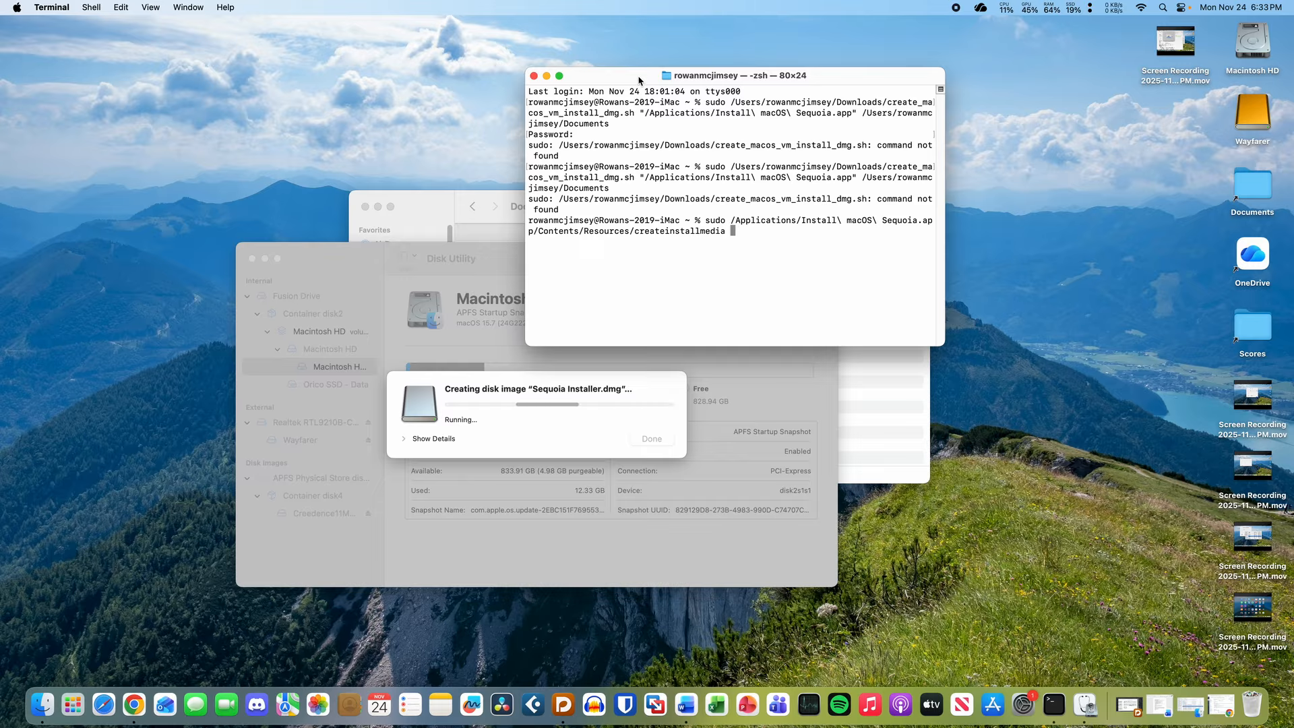
mouse_move(639, 81)
left_mouse_down()
mouse_move(650, 85)
mouse_move(640, 85)
mouse_move(648, 68)
left_mouse_up()
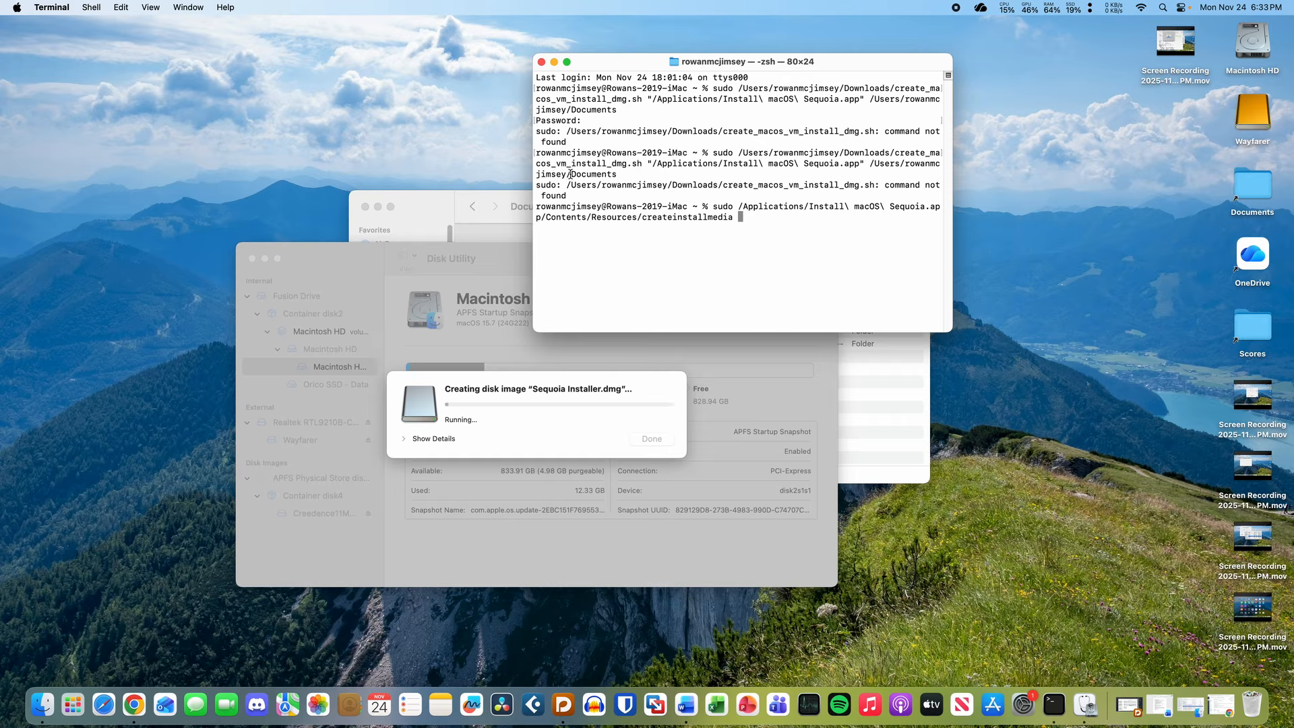
left_click_drag(572, 174, 646, 174)
left_click(615, 176)
left_click_drag(565, 173, 617, 174)
left_click(624, 174)
left_click_drag(615, 176, 653, 174)
left_click(655, 174)
- Monitor Disk Utility's progress on the Sequoia Installer image while switching with Terminal
left_click(548, 391)
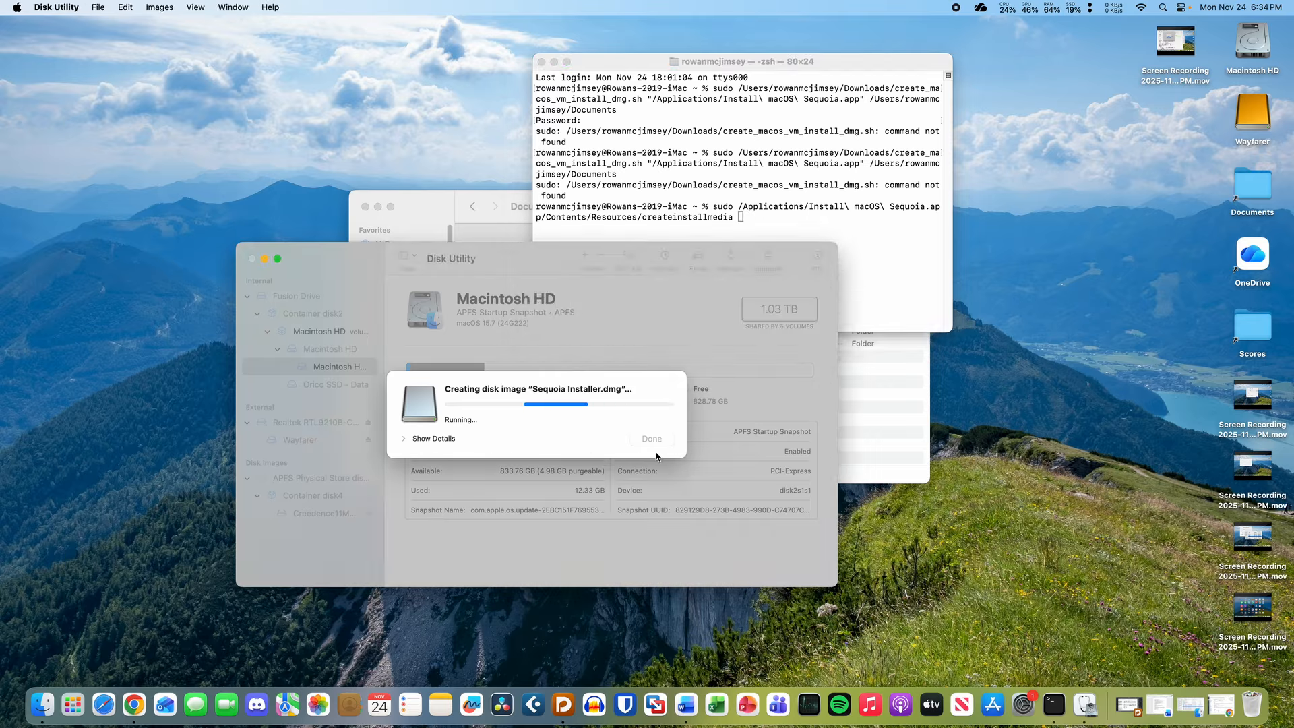
left_click(667, 228)
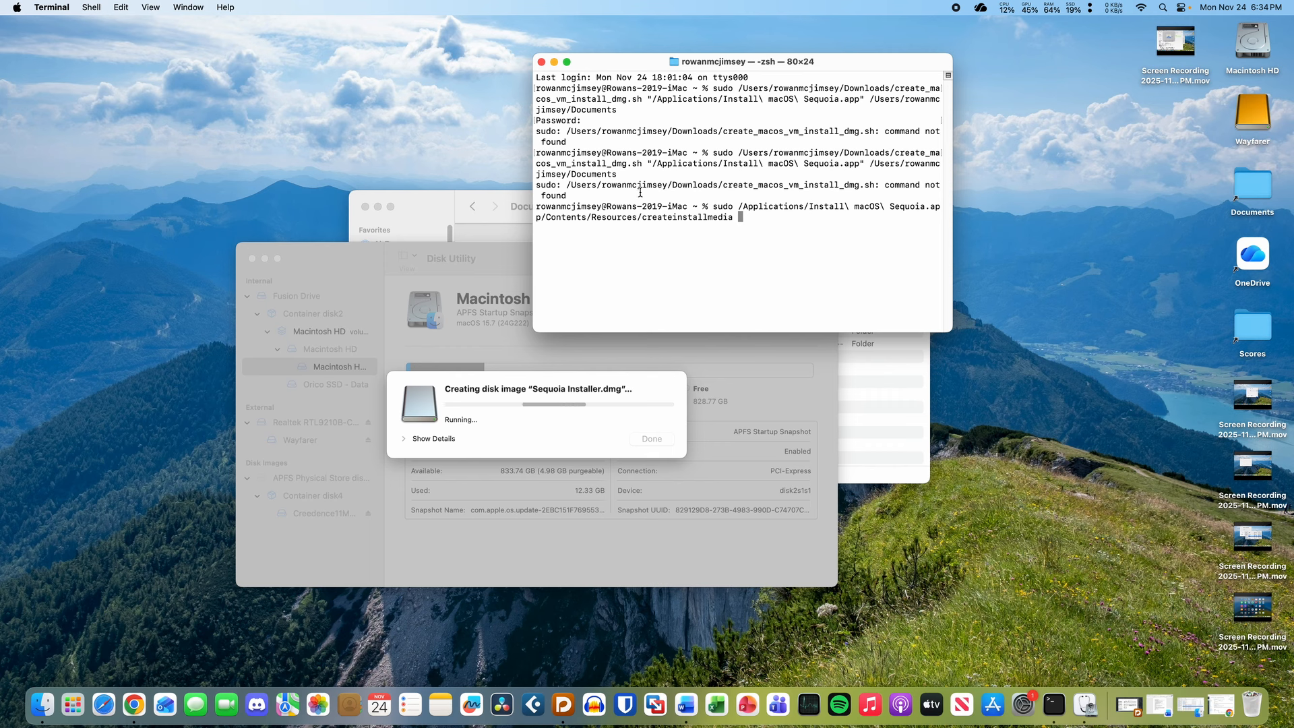
left_click(559, 414)
left_click(680, 202)
mouse_move(637, 175)
left_mouse_down()
mouse_move(563, 177)
mouse_move(642, 173)
left_mouse_up()
left_click(505, 413)
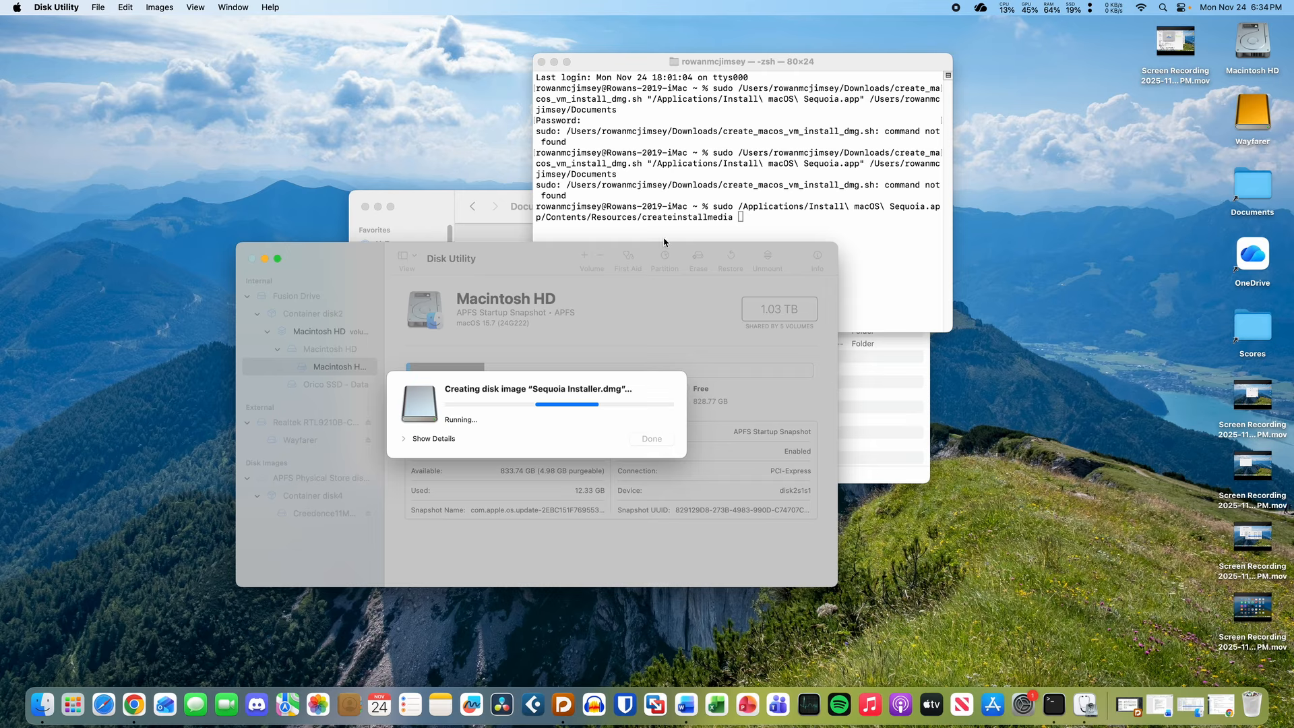
left_click(607, 229)
left_click(533, 426)
left_click(833, 149)
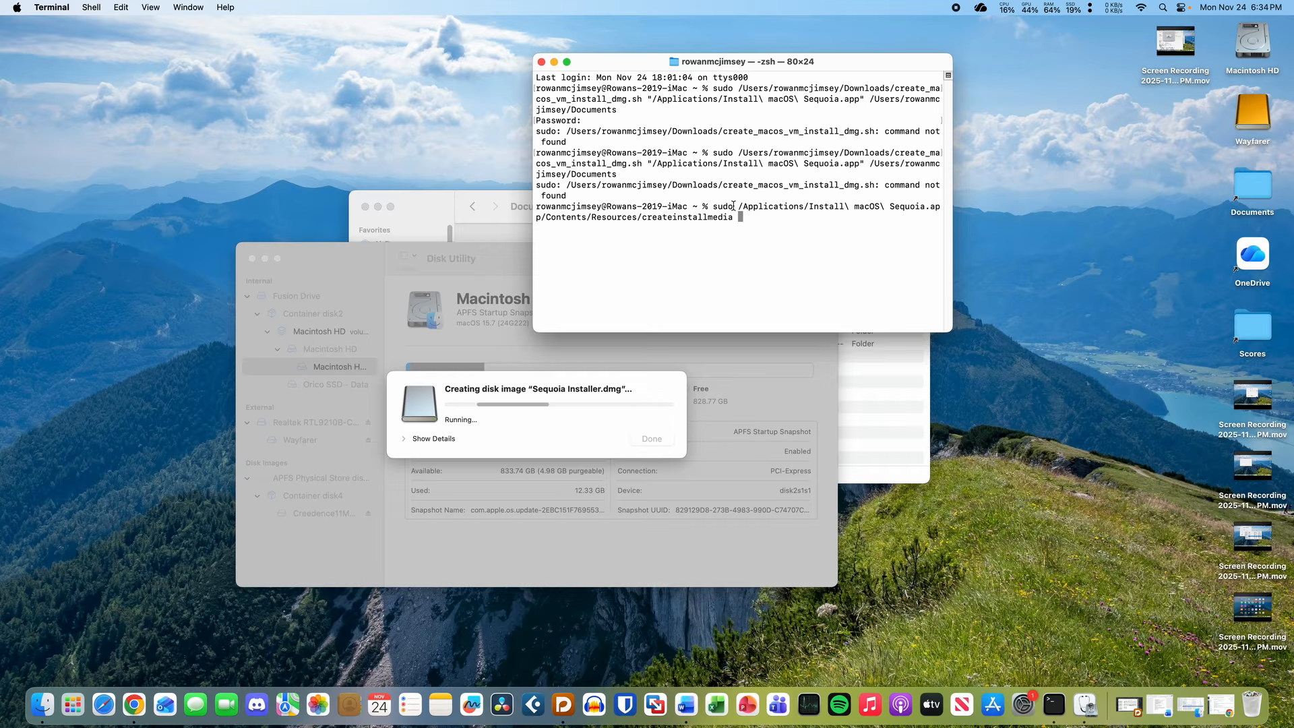
left_click(535, 413)
left_click(715, 210)
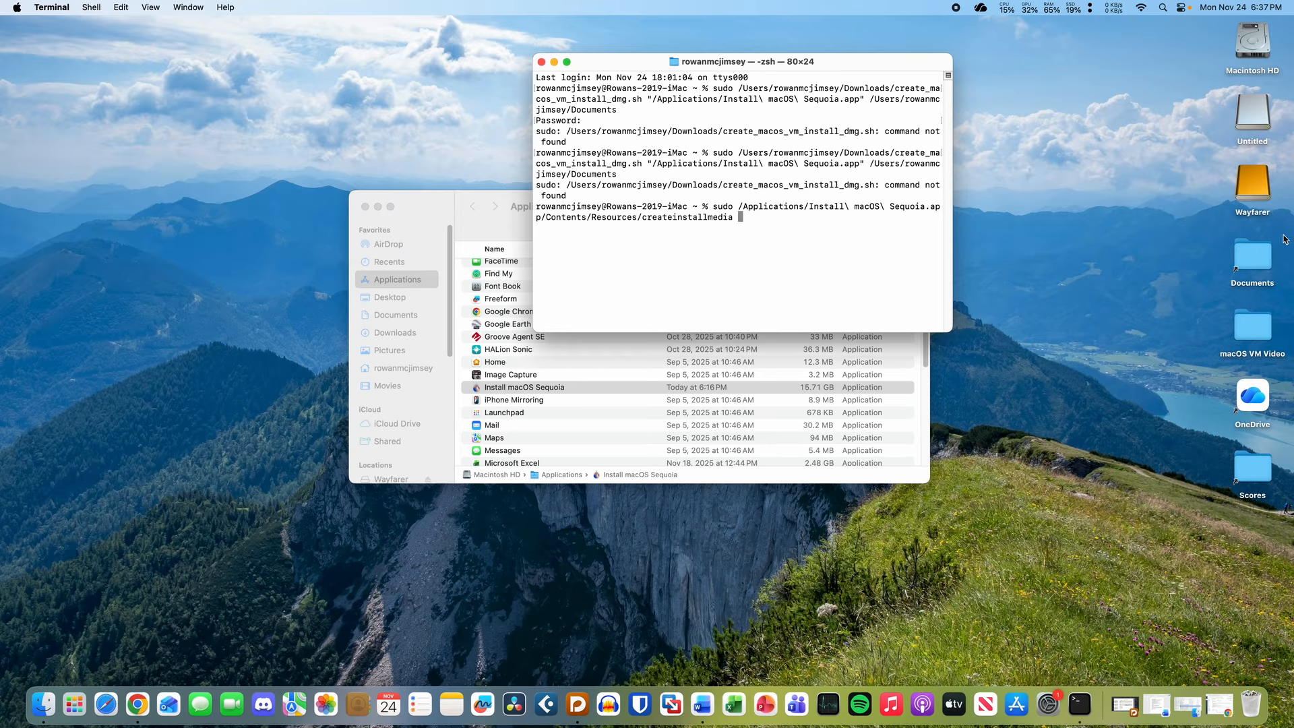
- Eject the Untitled disk and replace Terminal with a fresh, larger-text session
left_click(1251, 116)
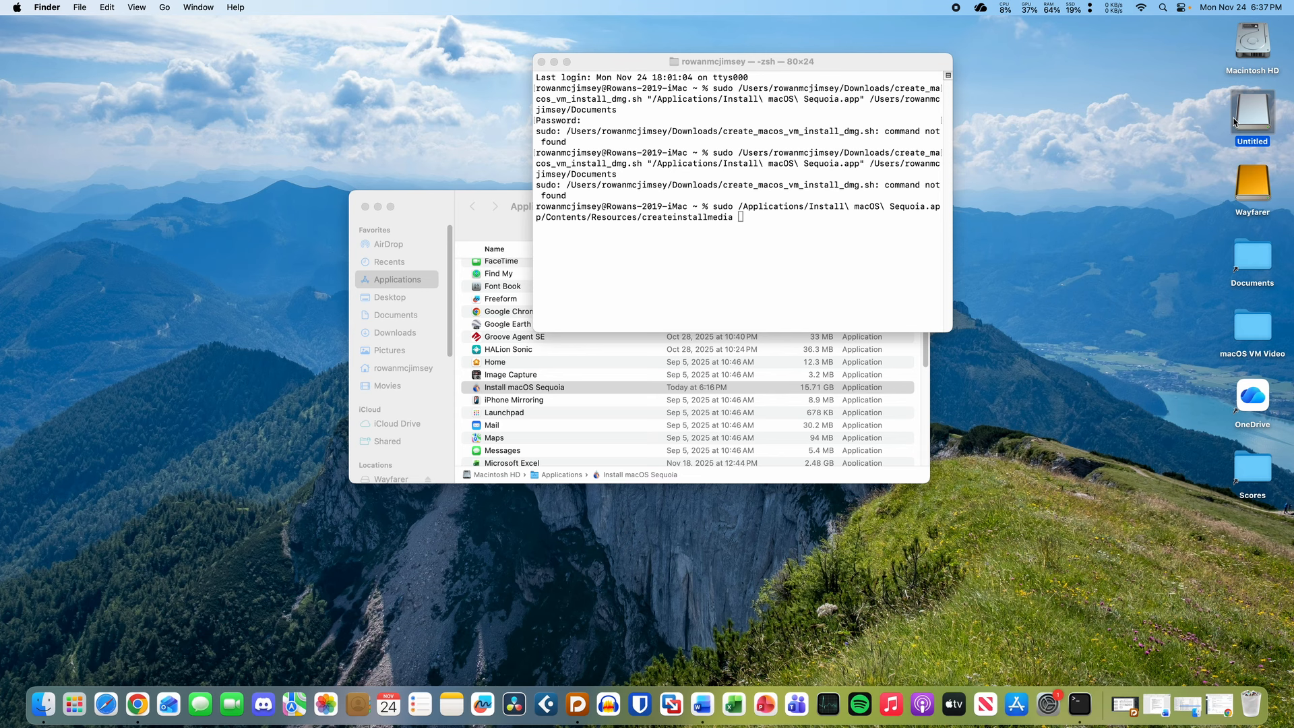
key("super+e")
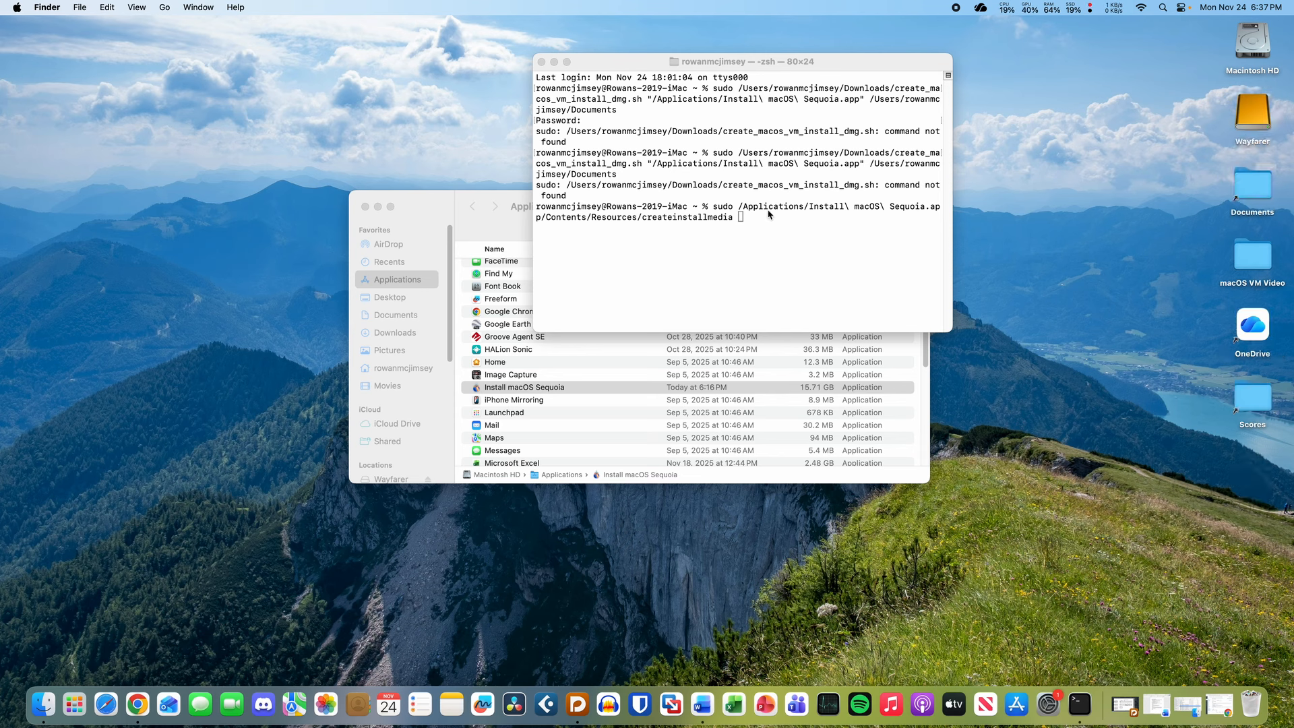
left_click(743, 214)
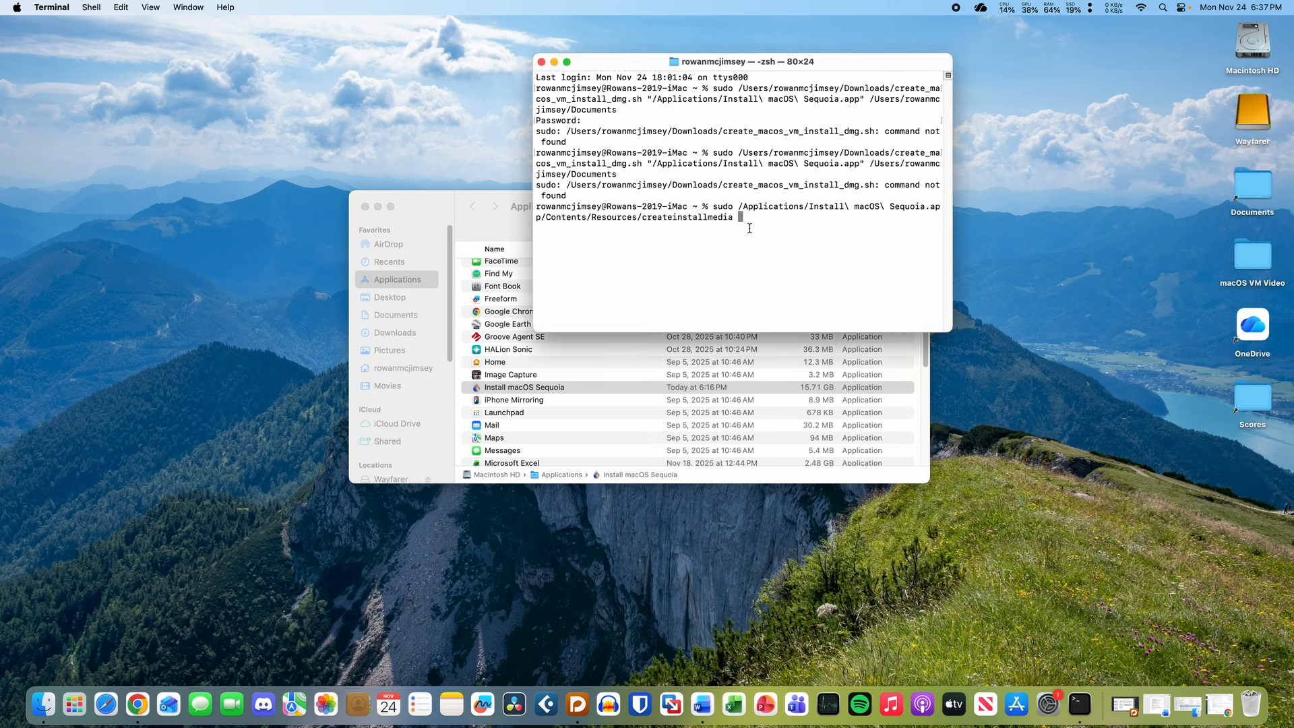
key("super+w")
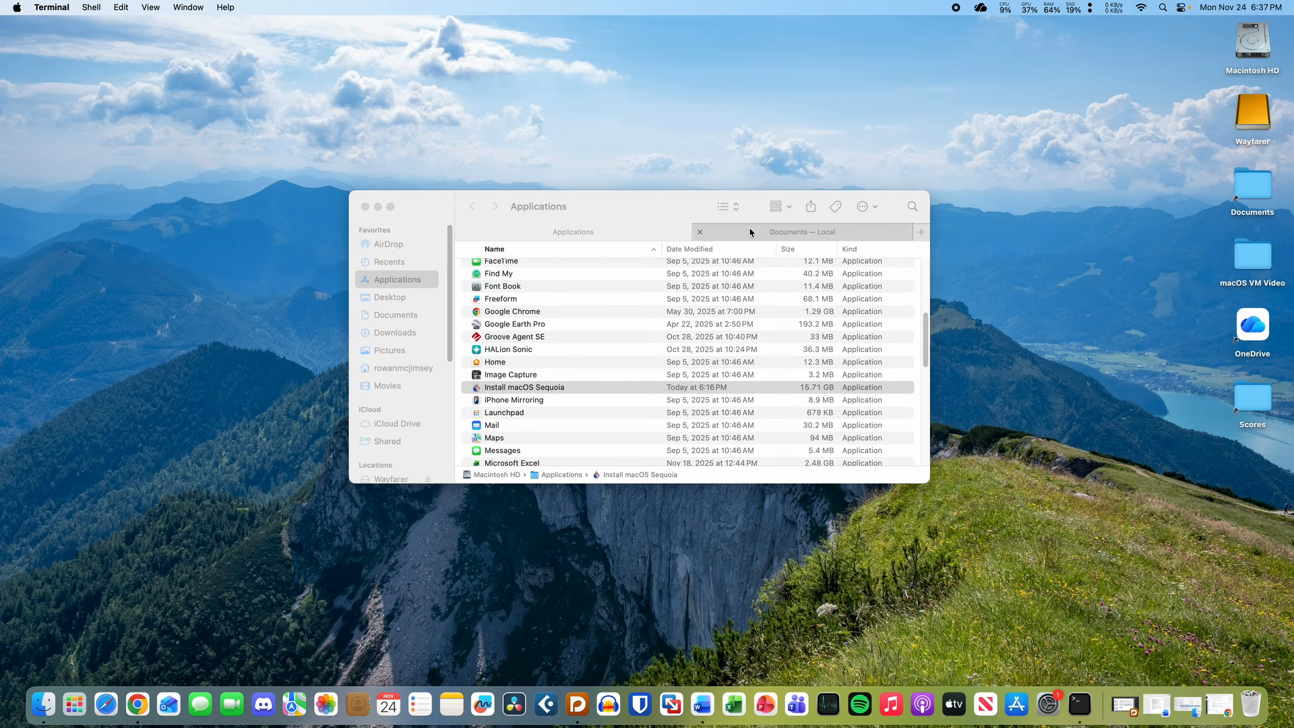
key("super+n")
key("super+equal")
key("super+equal")
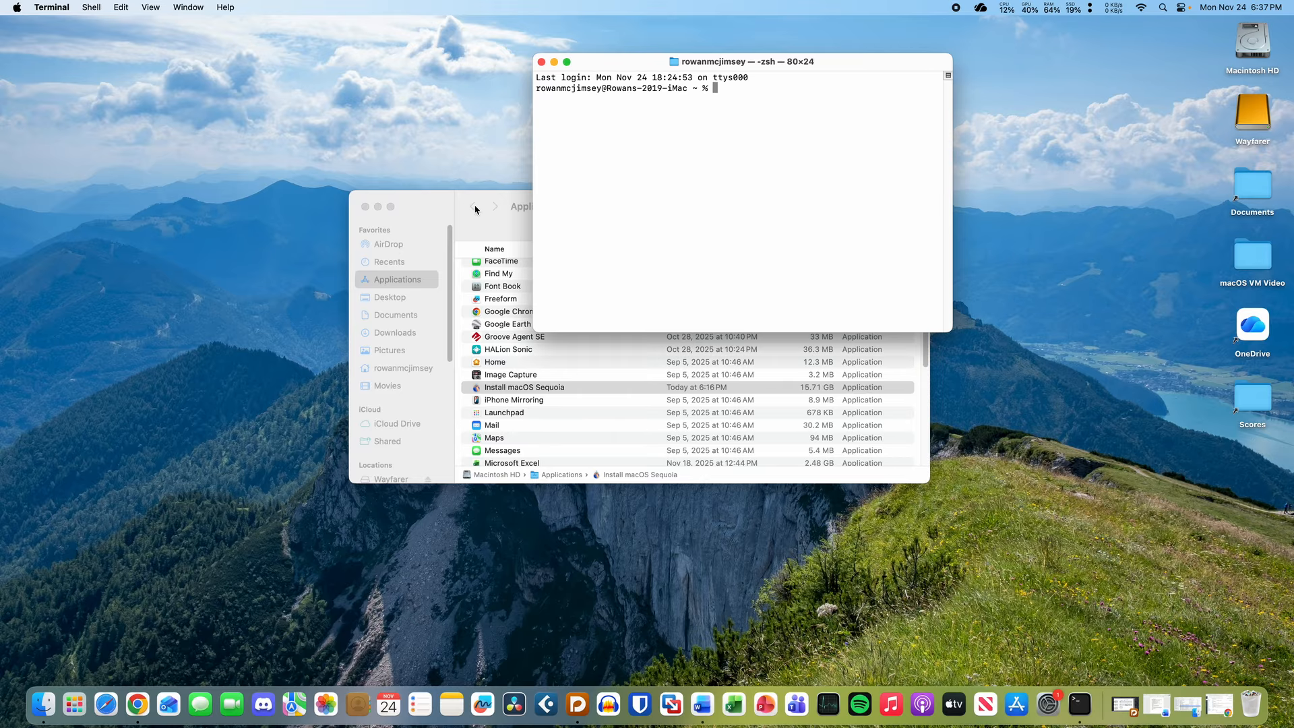
- Drop the create_macos_vm_install_dmg.sh script from Downloads into the new Terminal session
left_click(521, 206)
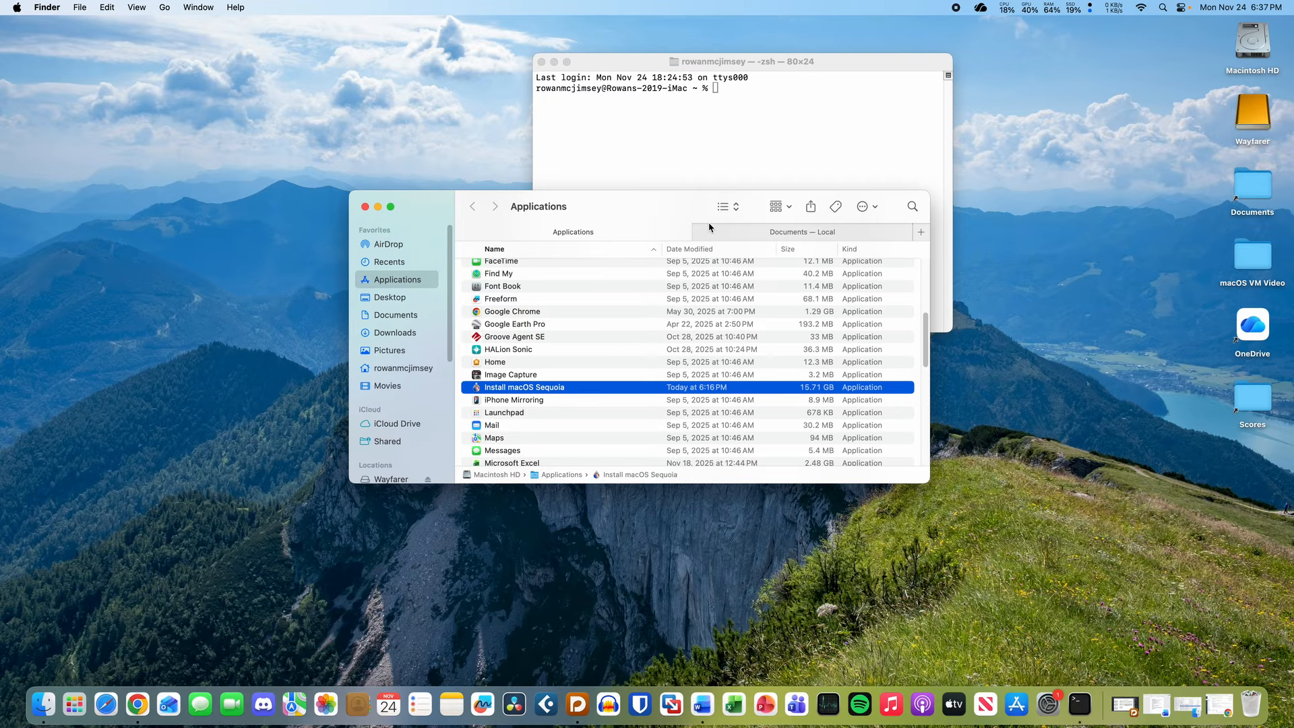
key("super+t")
left_click(404, 333)
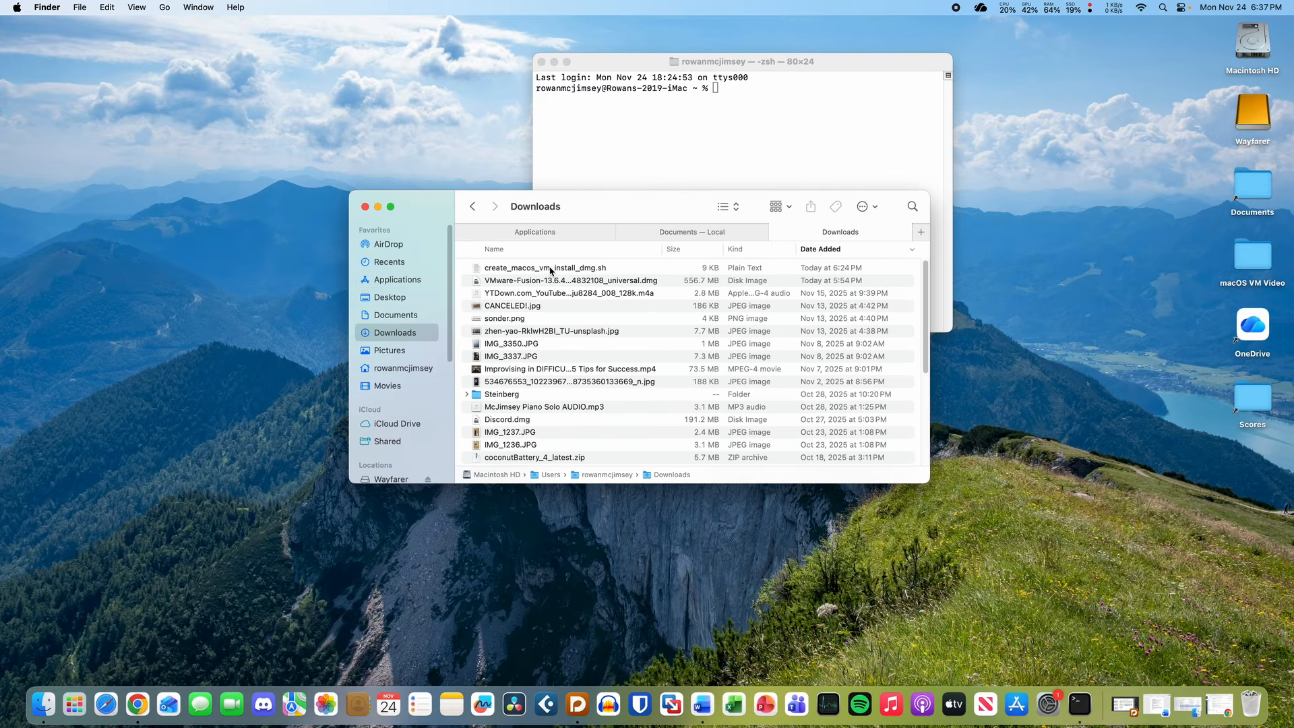
left_click_drag(566, 268, 711, 154)
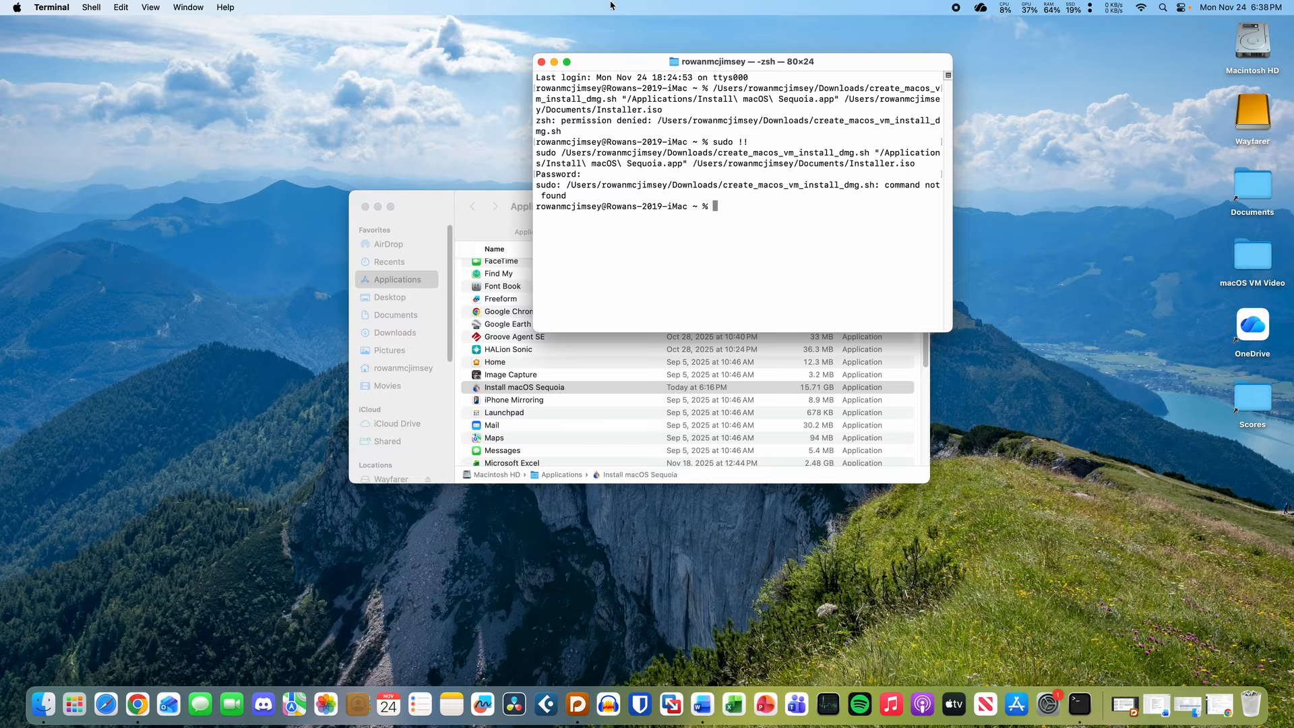
left_click_drag(624, 64, 664, 87)
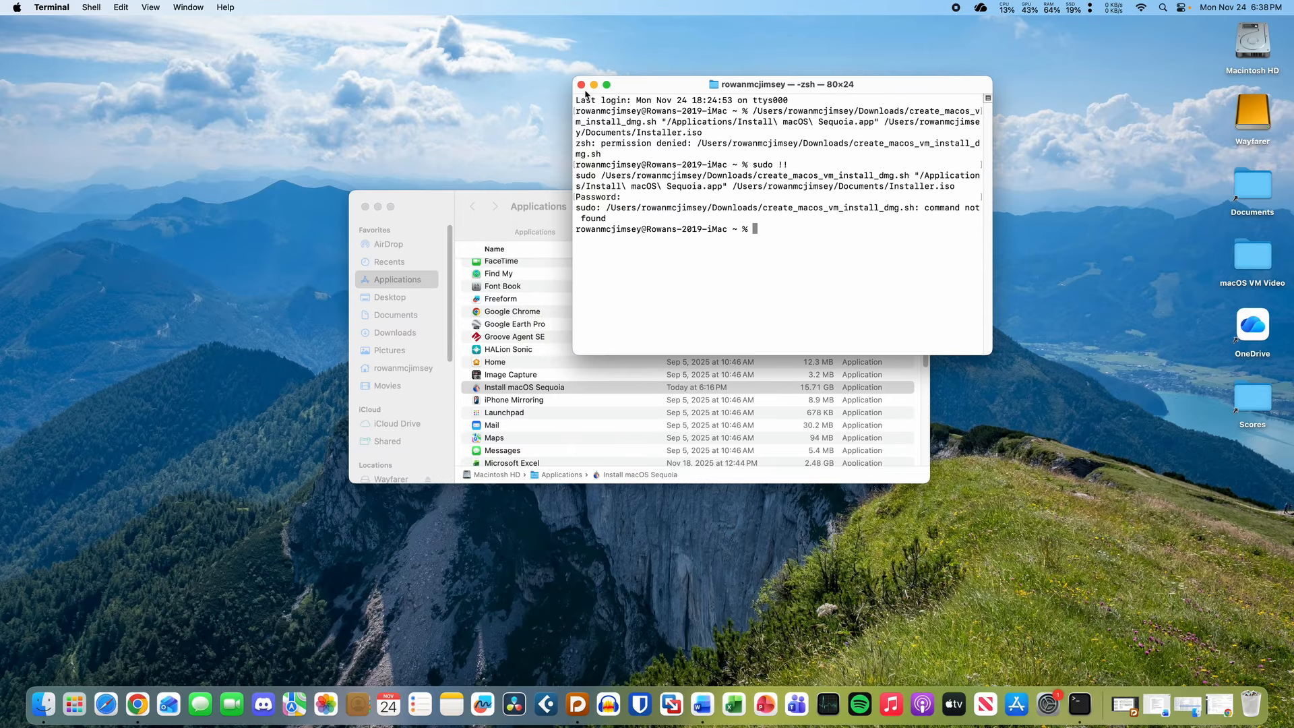
- Show Documents in Finder, close the Downloads tab, and mount Sequoia Installer.dmg
left_click(525, 206)
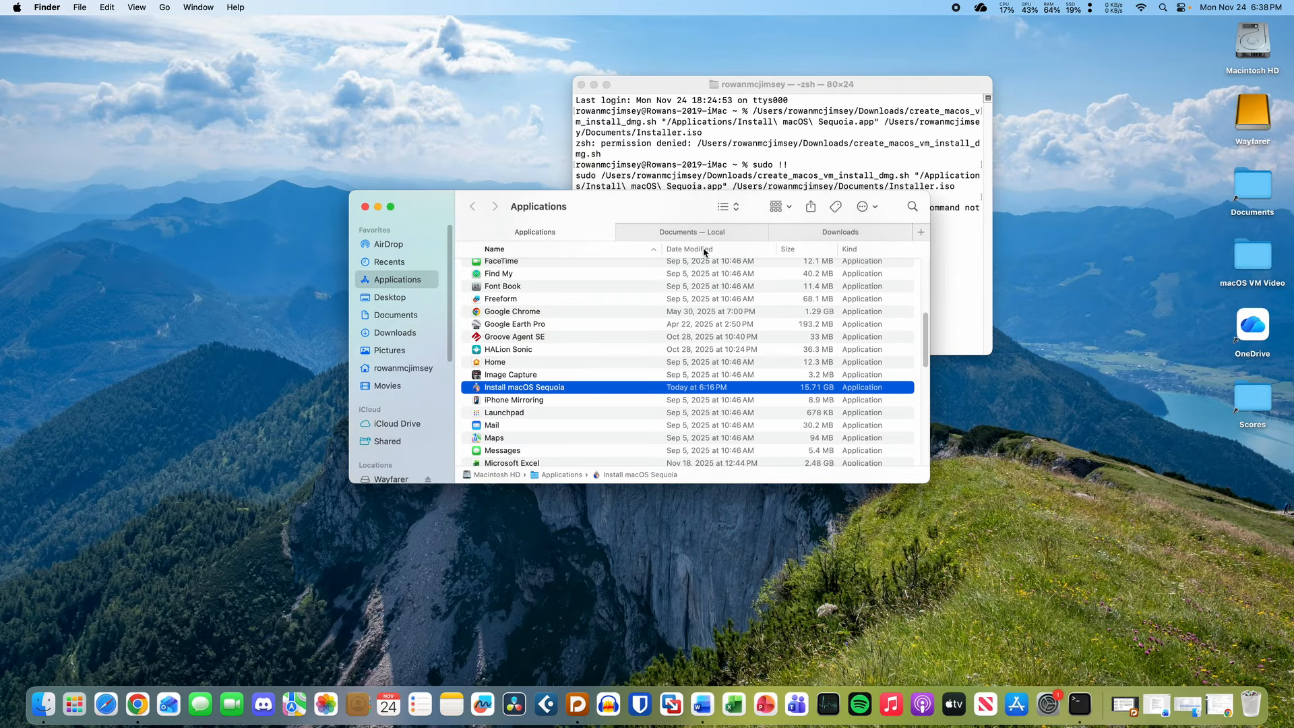
left_click(857, 236)
left_click(714, 236)
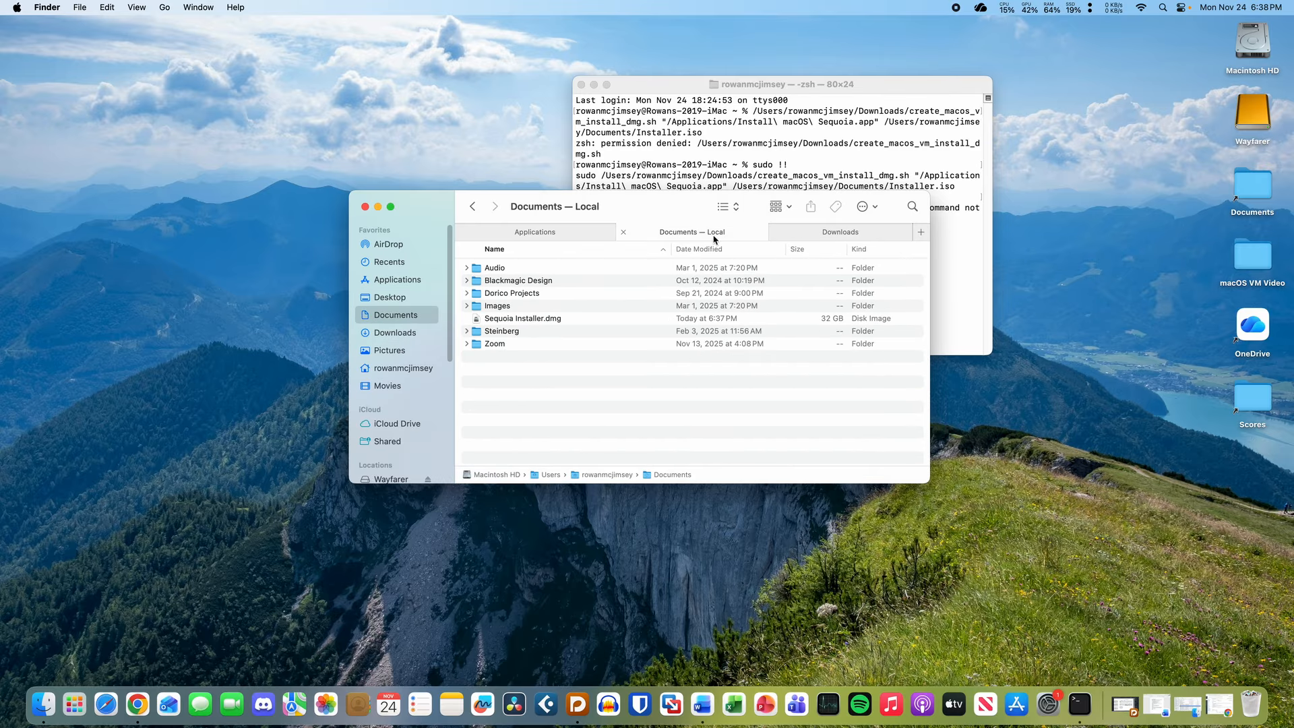
left_click(779, 232)
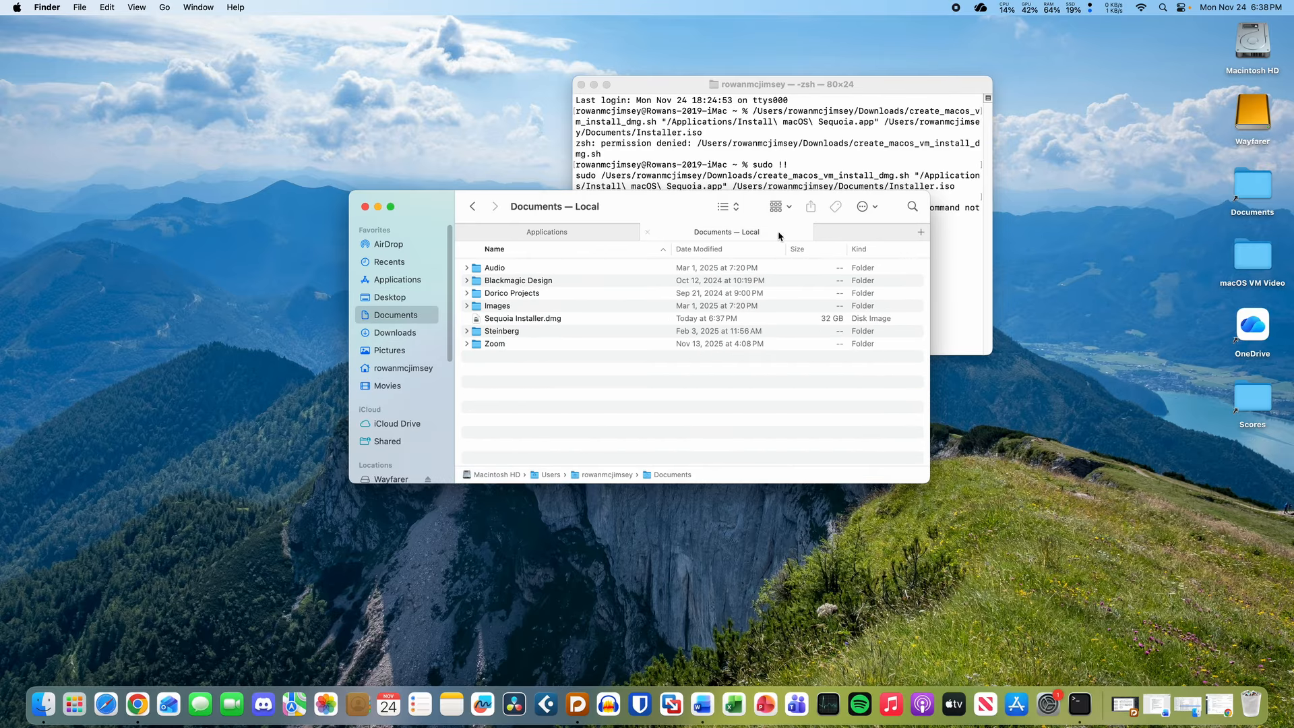
left_click(576, 320)
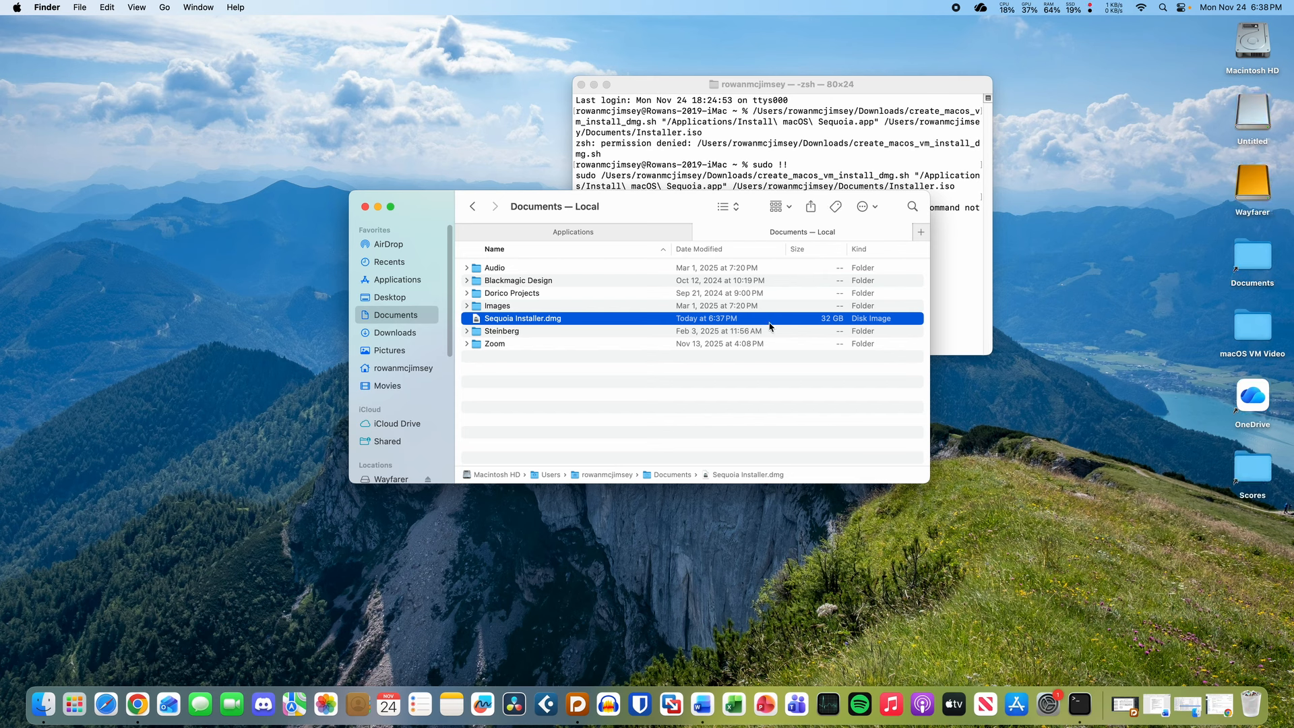
- Insert the Install macOS Sequoia app path from Applications at the Terminal prompt
left_click(607, 232)
left_click(1254, 121)
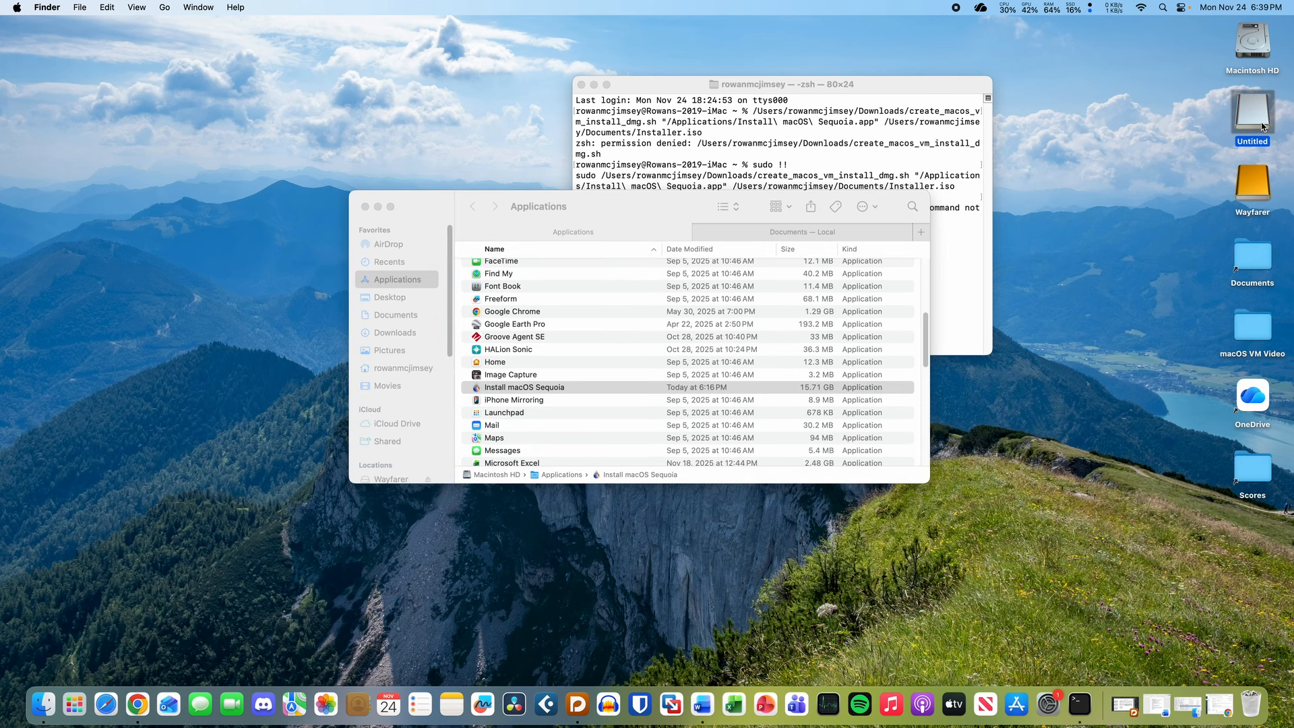
key("Return")
left_click(1083, 163)
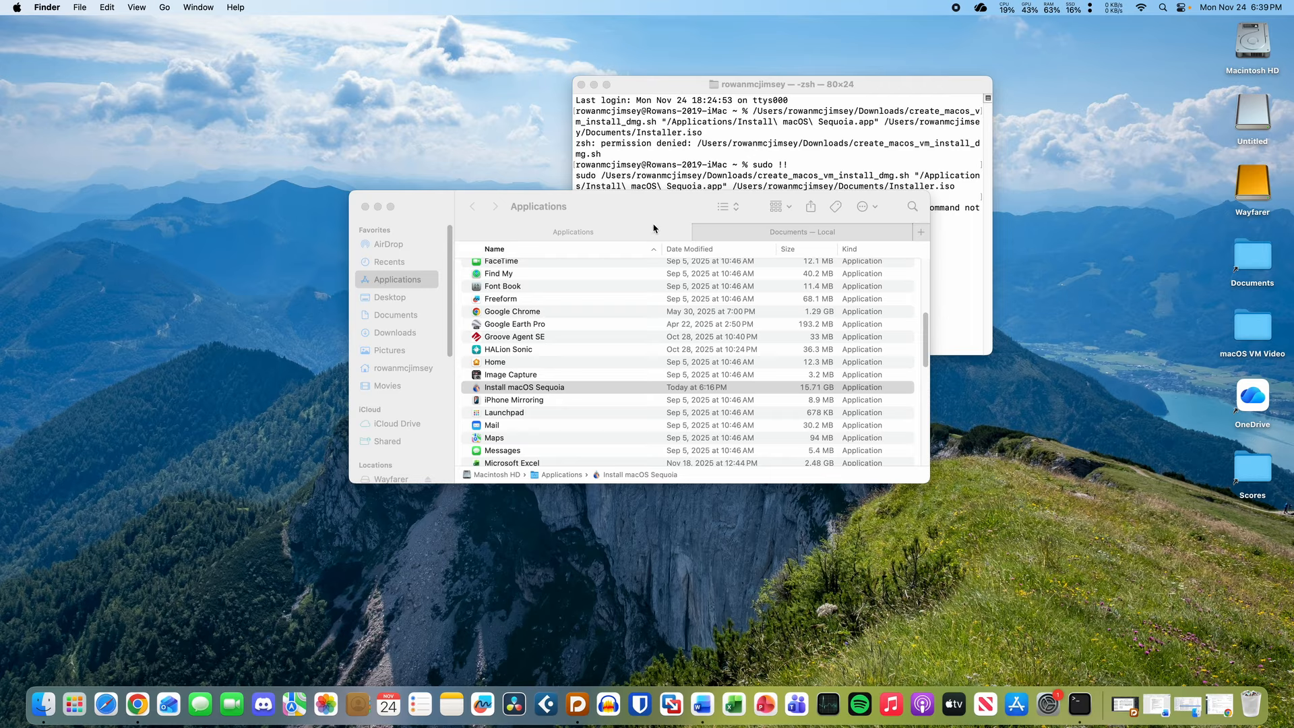
left_click_drag(580, 384, 970, 266)
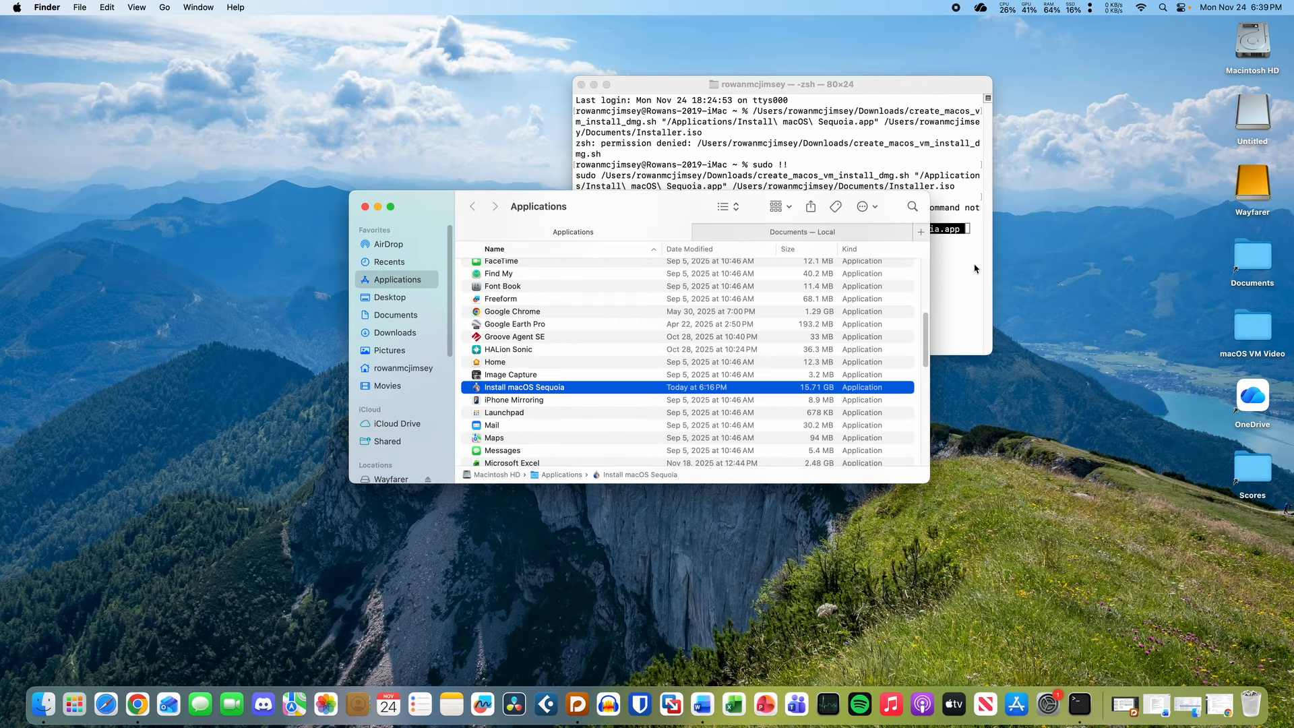
- Extend the path to /Contents/Resources/createinstallmedia --volume /Volumes/Untitled --nointeraction
key("BackSpace")
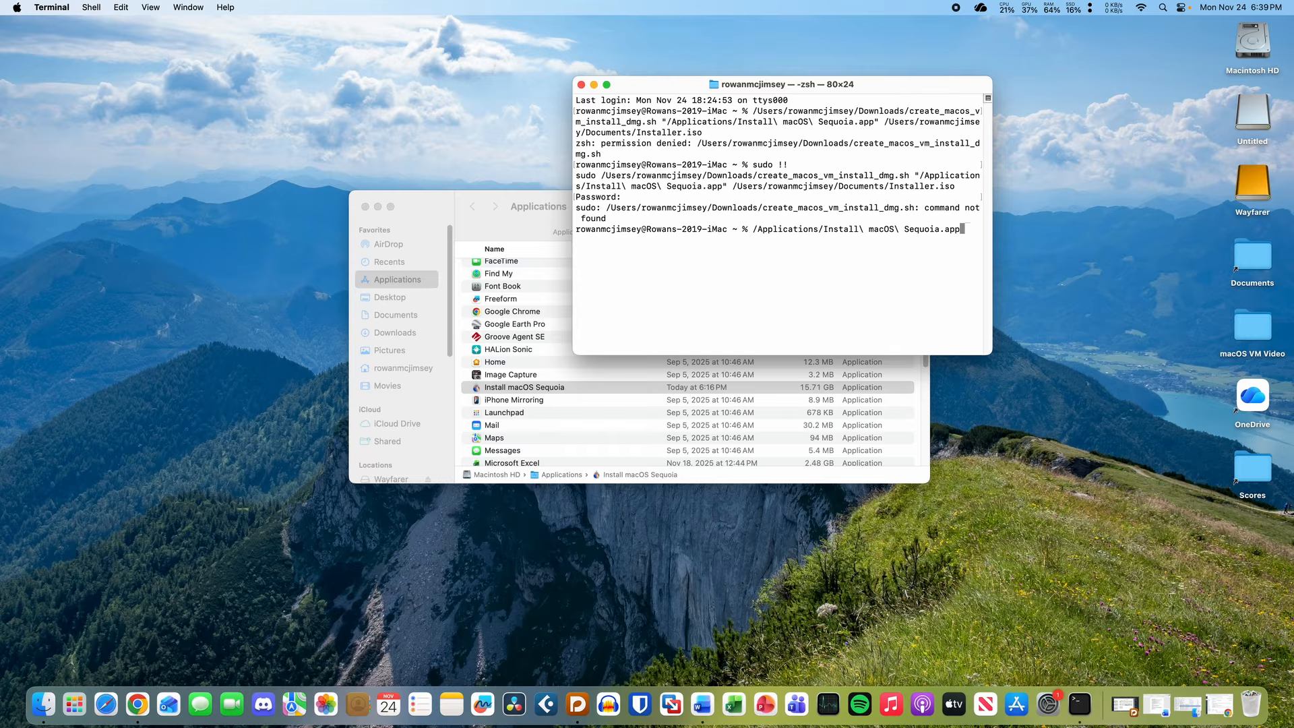
type("/C")
key("Tab")
type("R")
key("Tab")
type("c")
key("Tab")
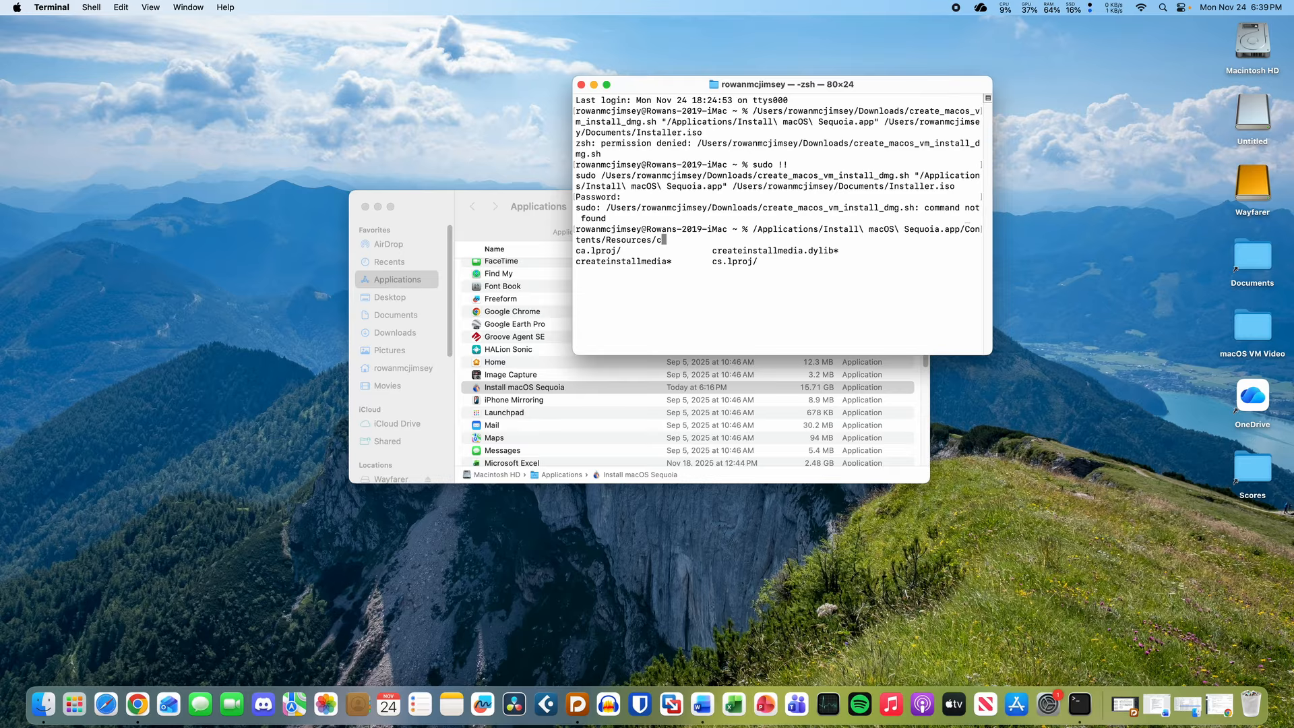
type("reateinstallmedia --volume")
left_click_drag(1255, 122, 885, 231)
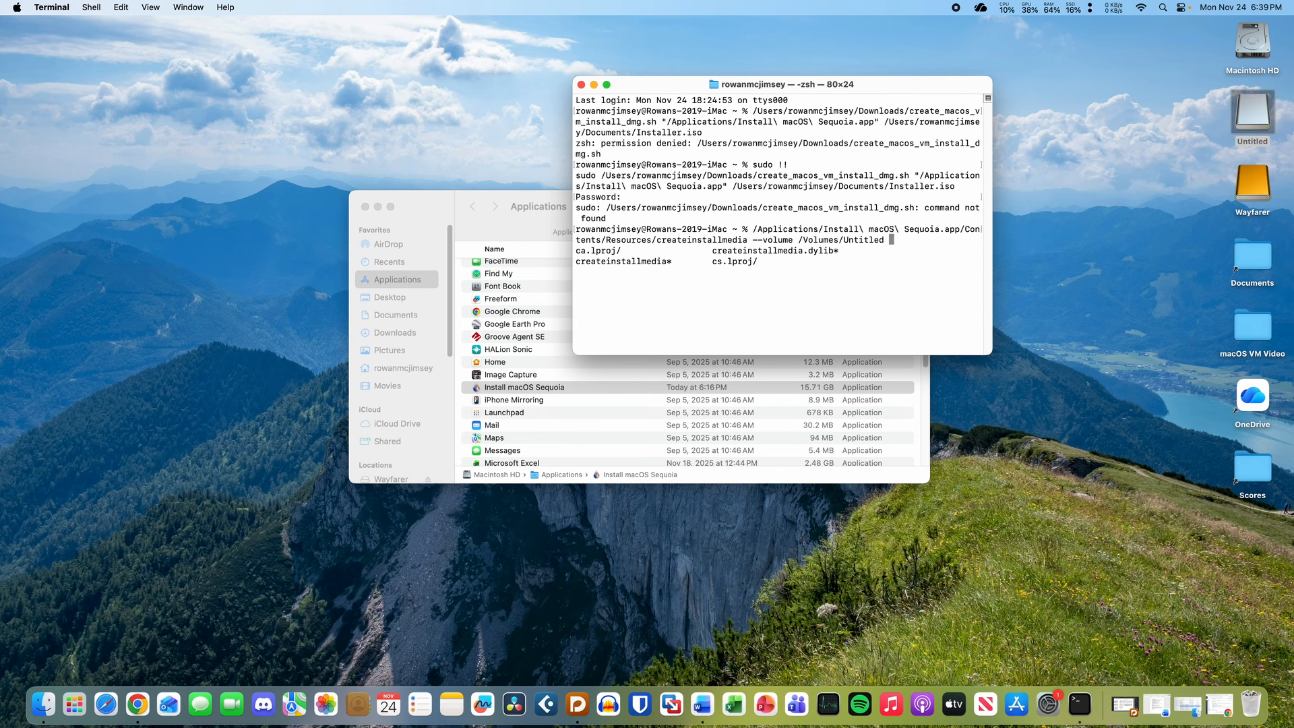
type("--nointeraction")
left_click(1254, 189)
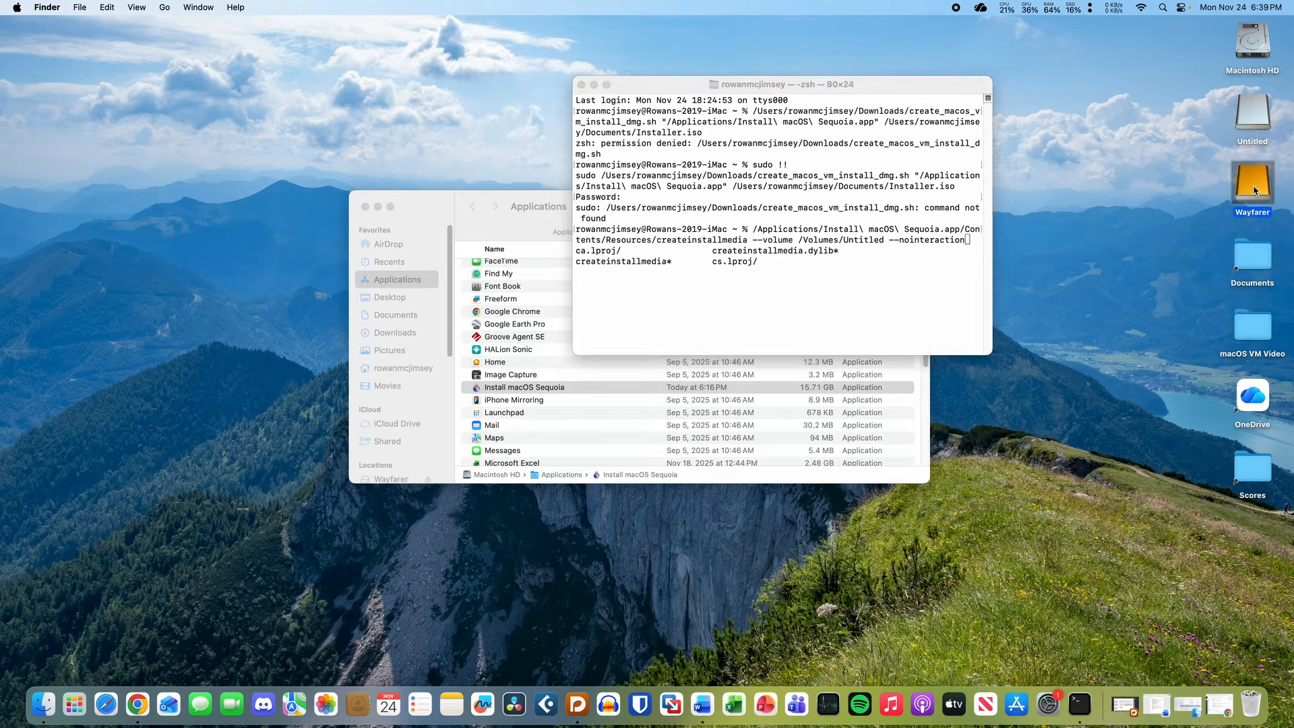
- Eject the Wayfarer disk from the desktop, retrying after the first attempt fails
key("super+e")
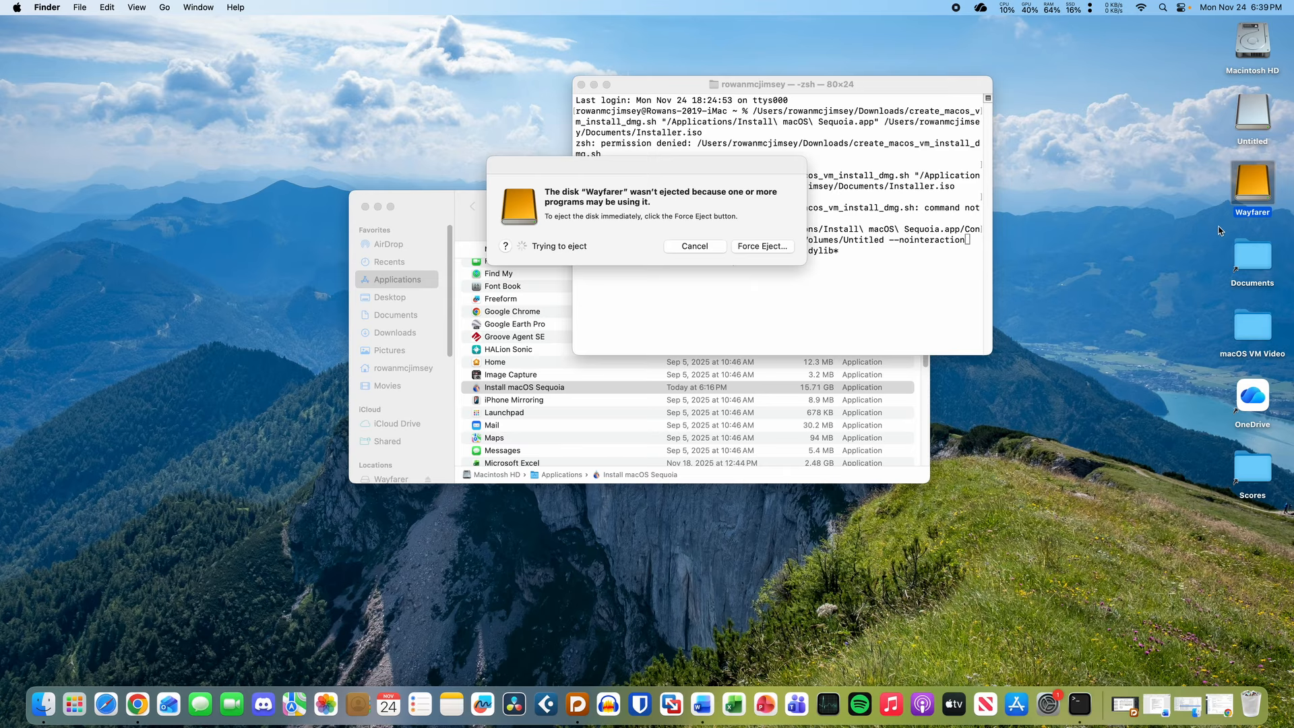
left_click(692, 244)
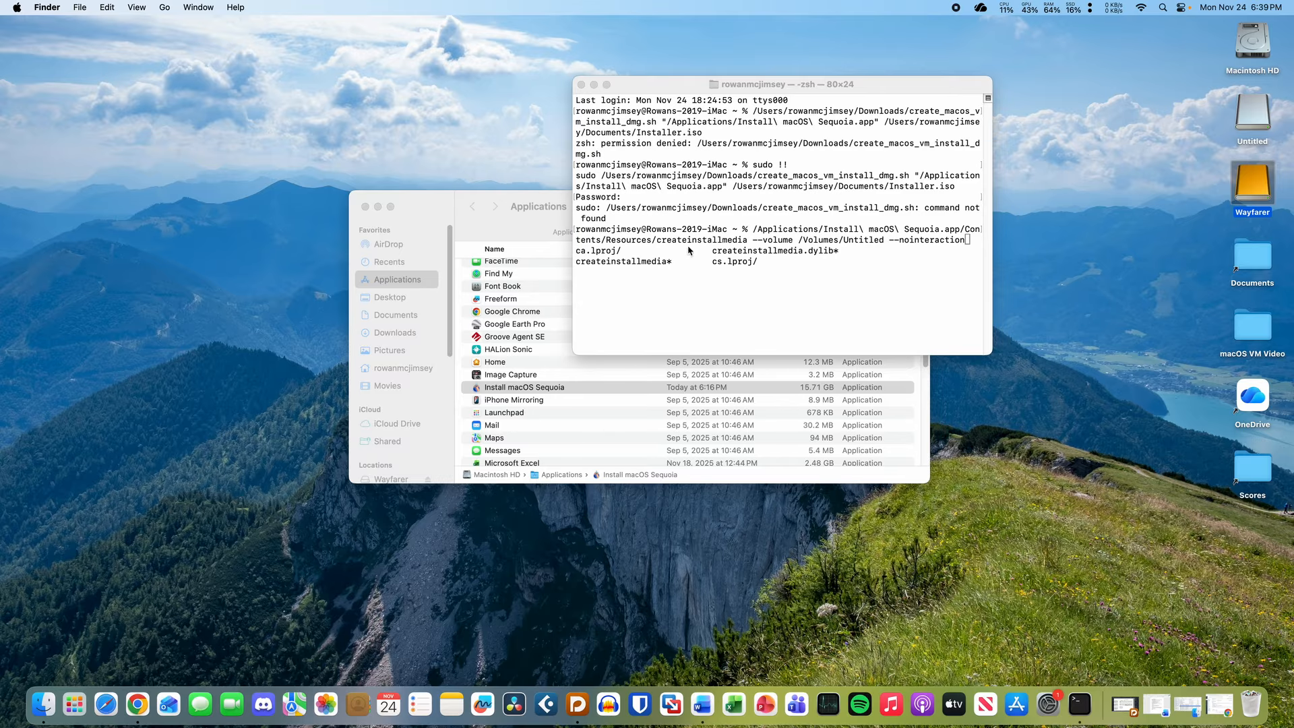
left_click(847, 251)
left_click(1106, 241)
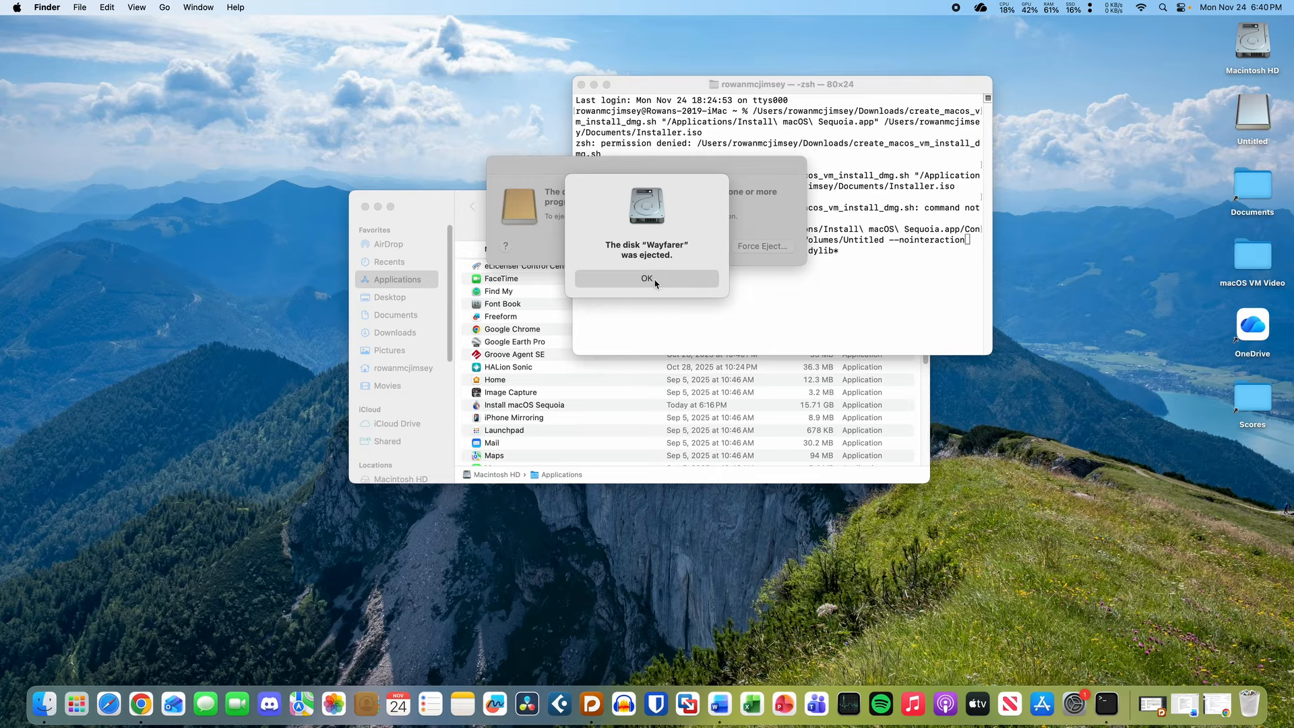
left_click(655, 280)
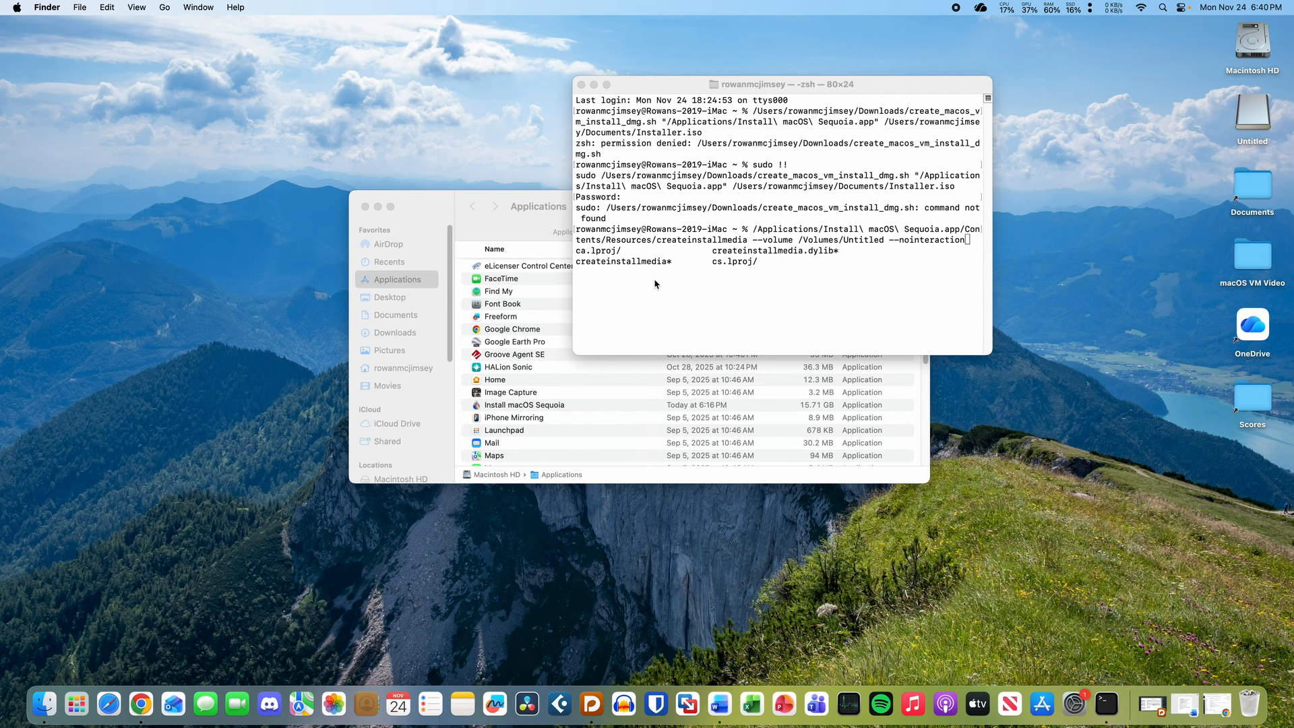
left_click(542, 209)
left_click(781, 178)
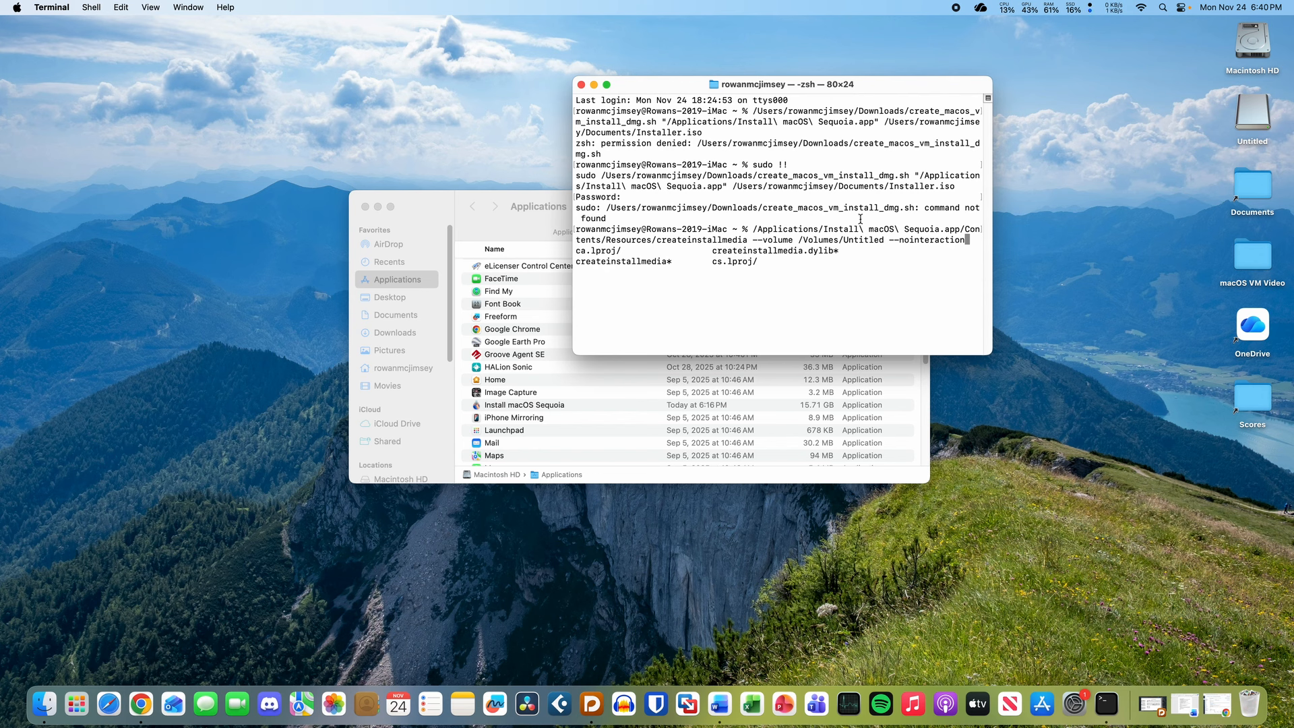
- Run createinstallmedia, then rerun it as root with 'sudo !!' to erase Untitled and copy RecoveryOS
key("Return")
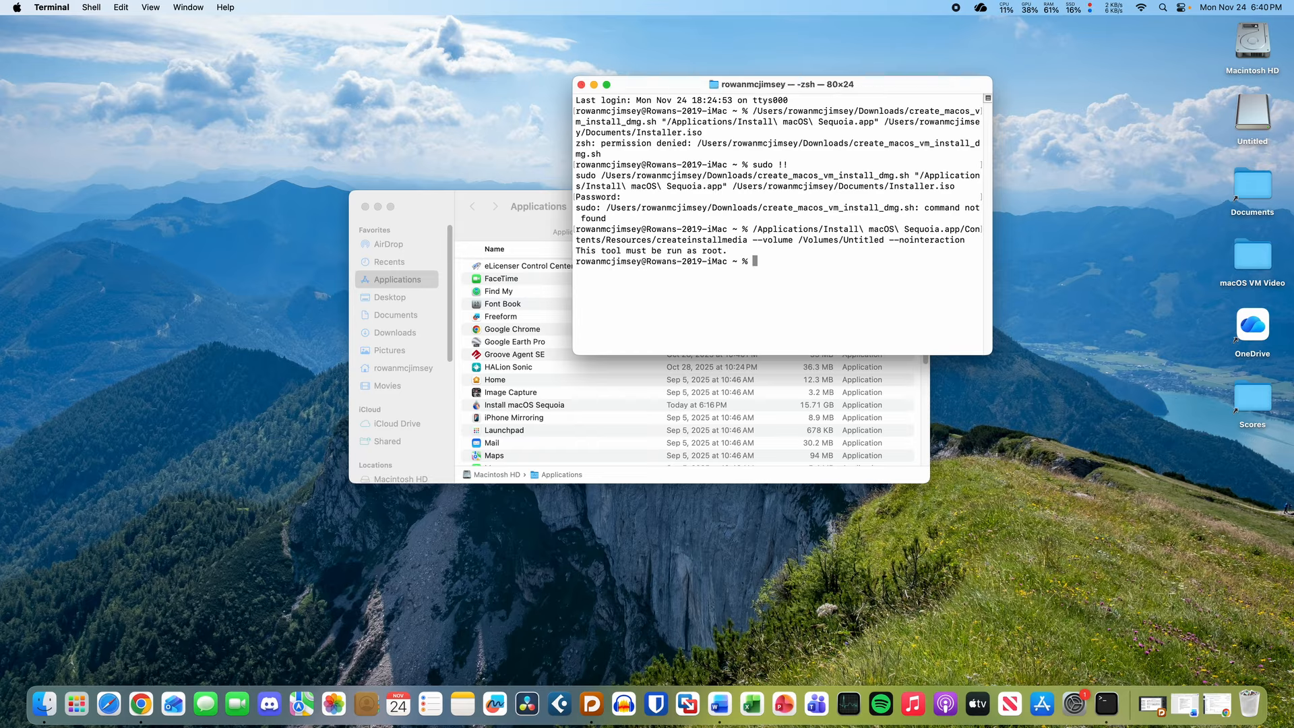
type("sudo !!")
key("Return")
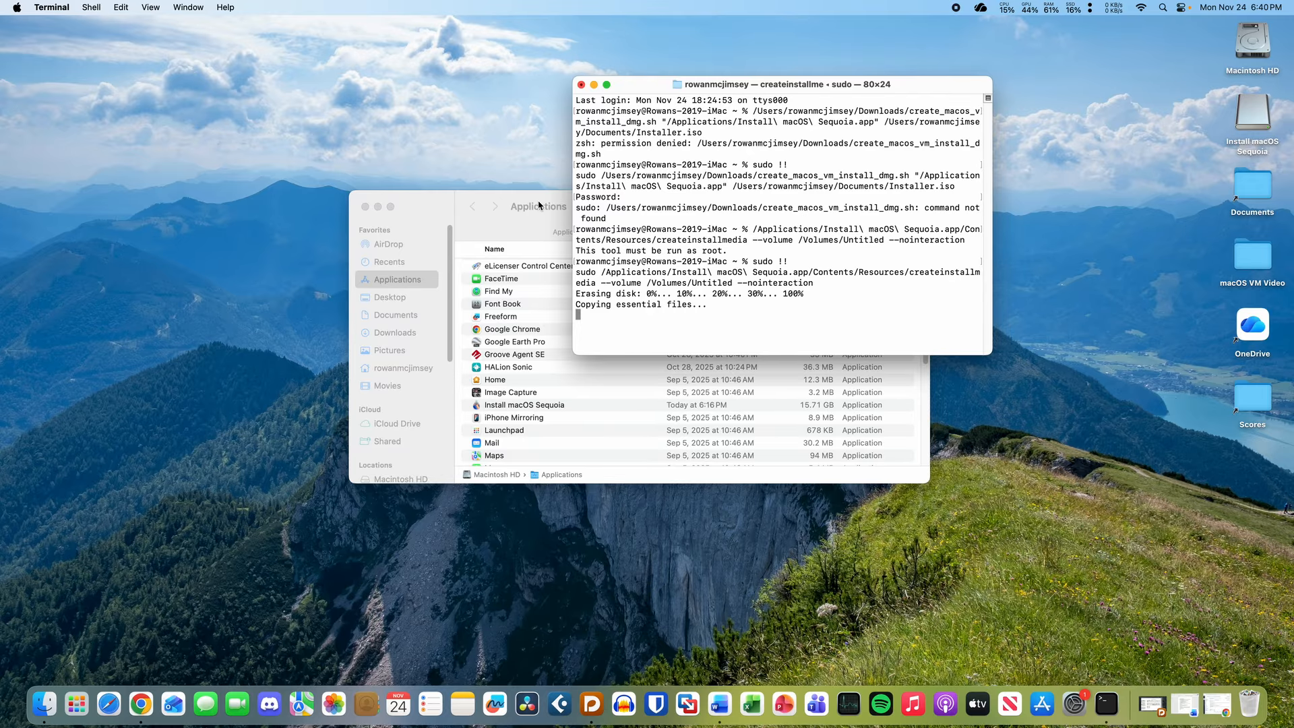
left_click(841, 708)
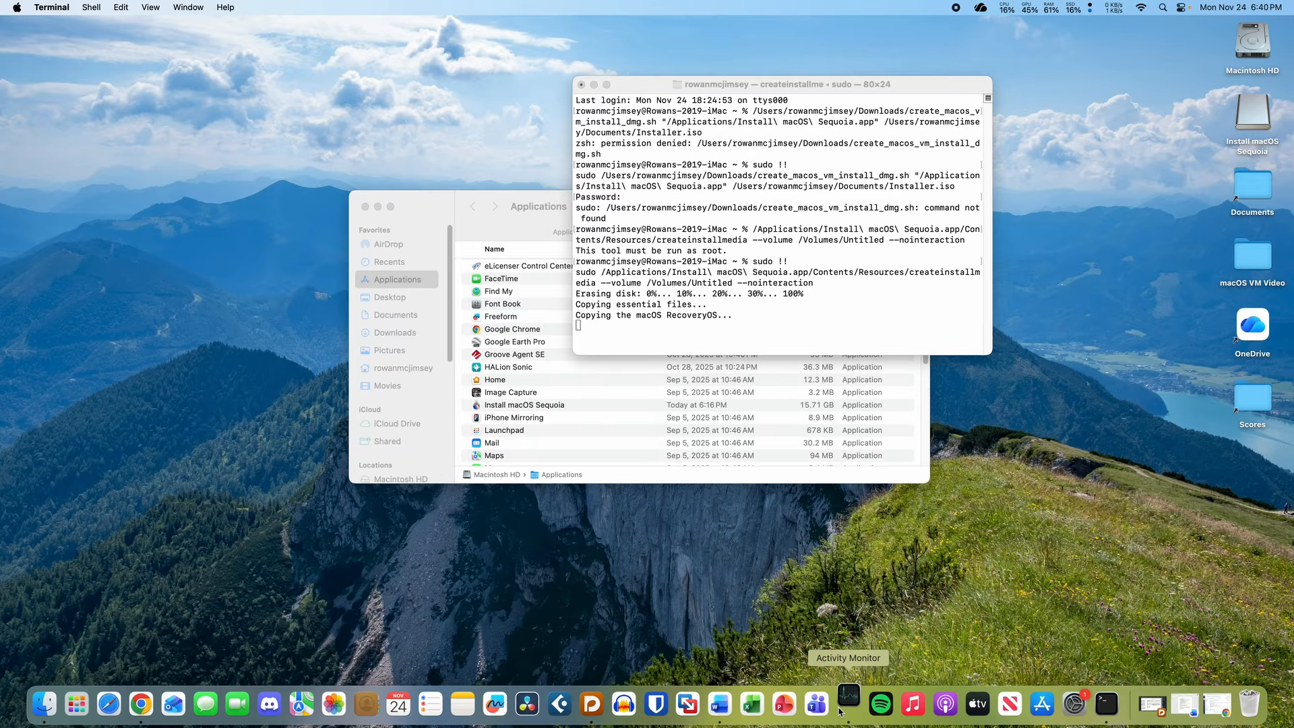
- Filter Activity Monitor's disk list by 'createin' to watch createinstallmedia's writes, about 1.53 GB
left_click(712, 111)
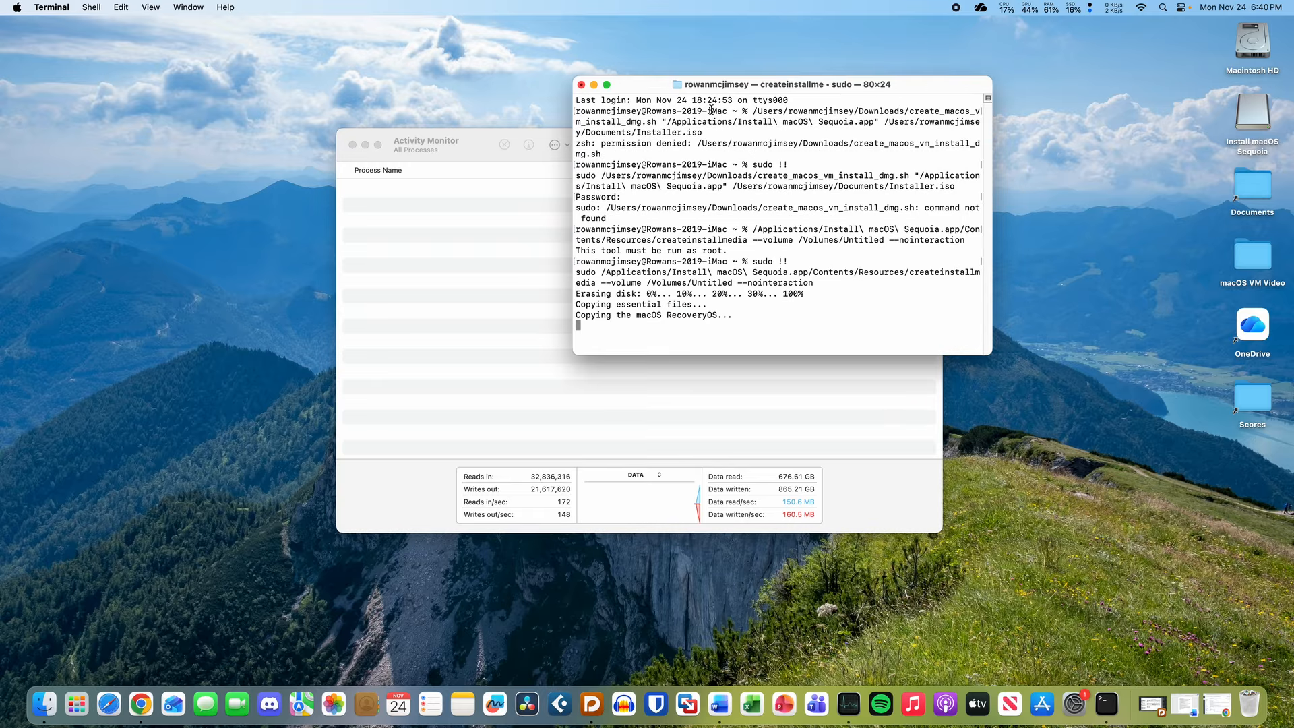
left_click(859, 453)
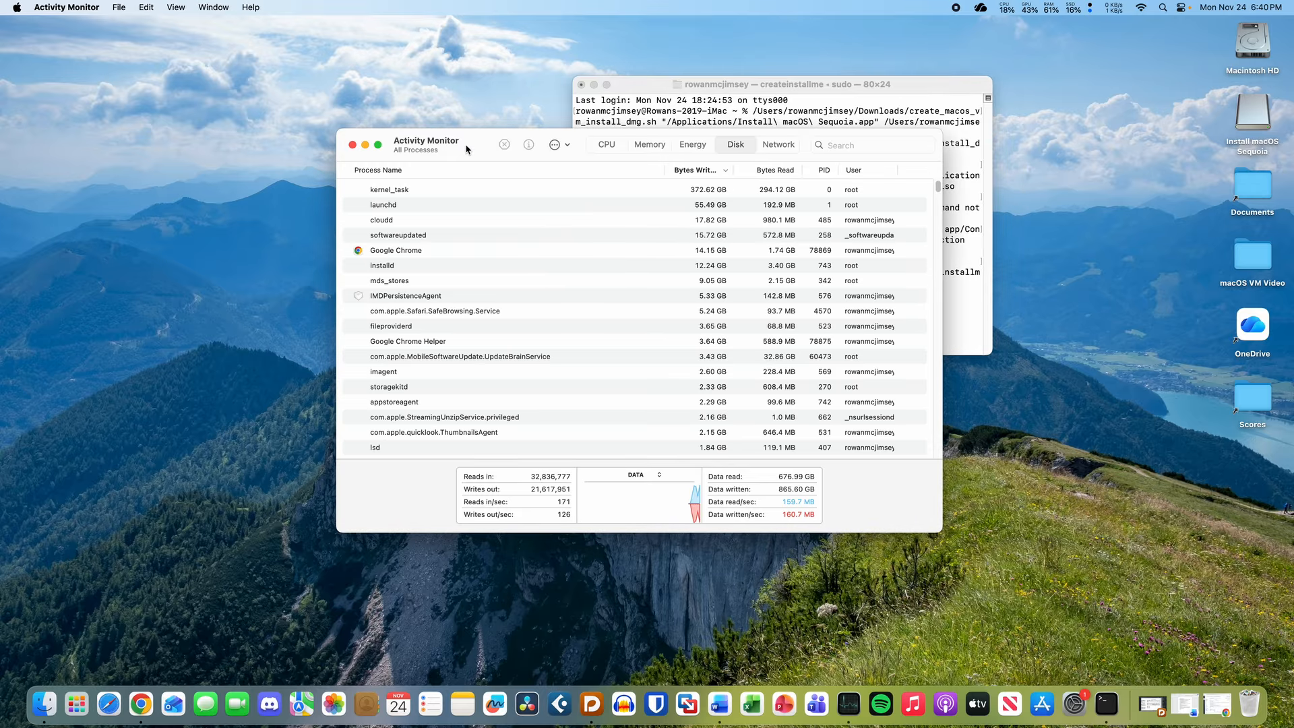
left_click_drag(467, 149, 418, 142)
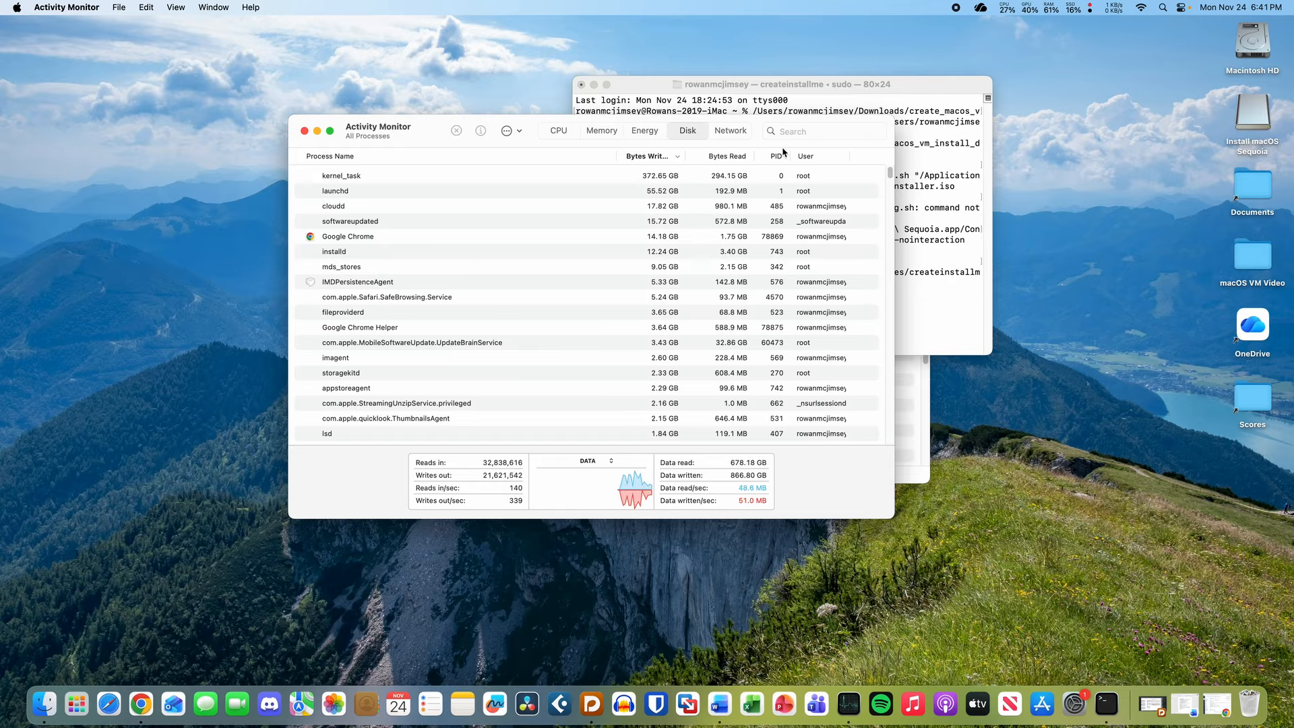
left_click(795, 133)
type("createin")
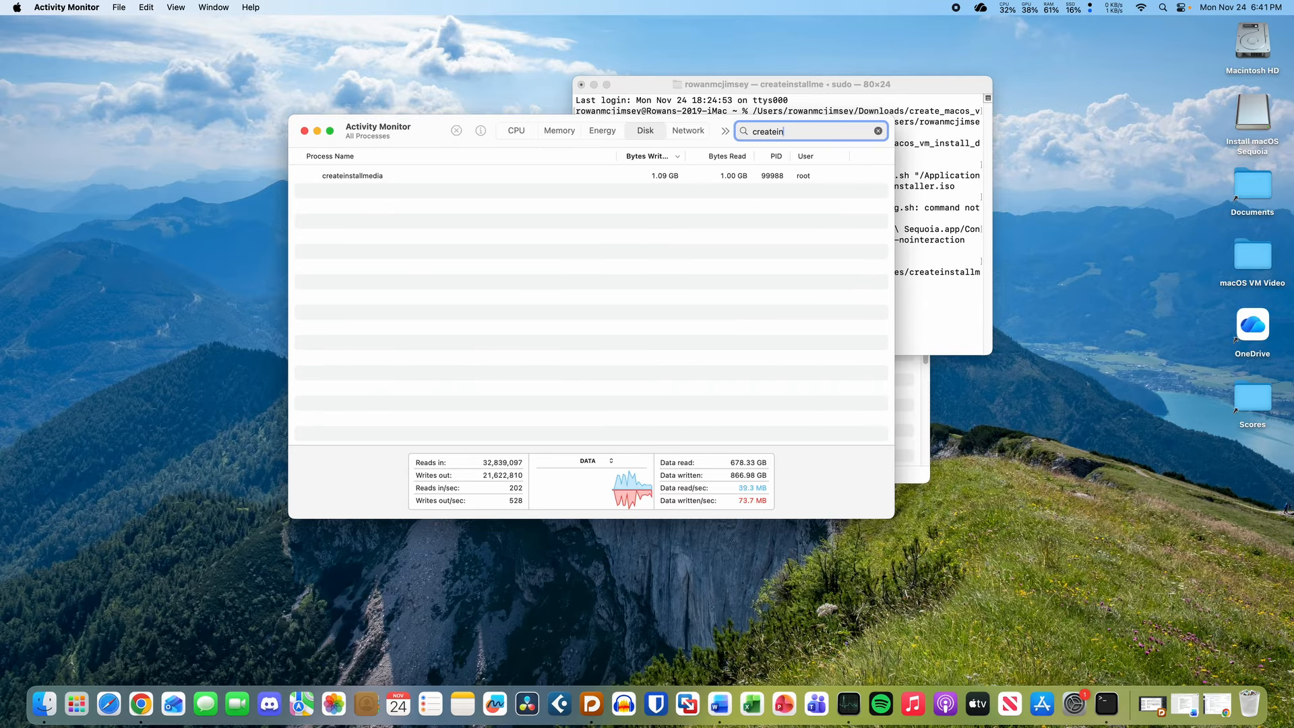
left_click(685, 189)
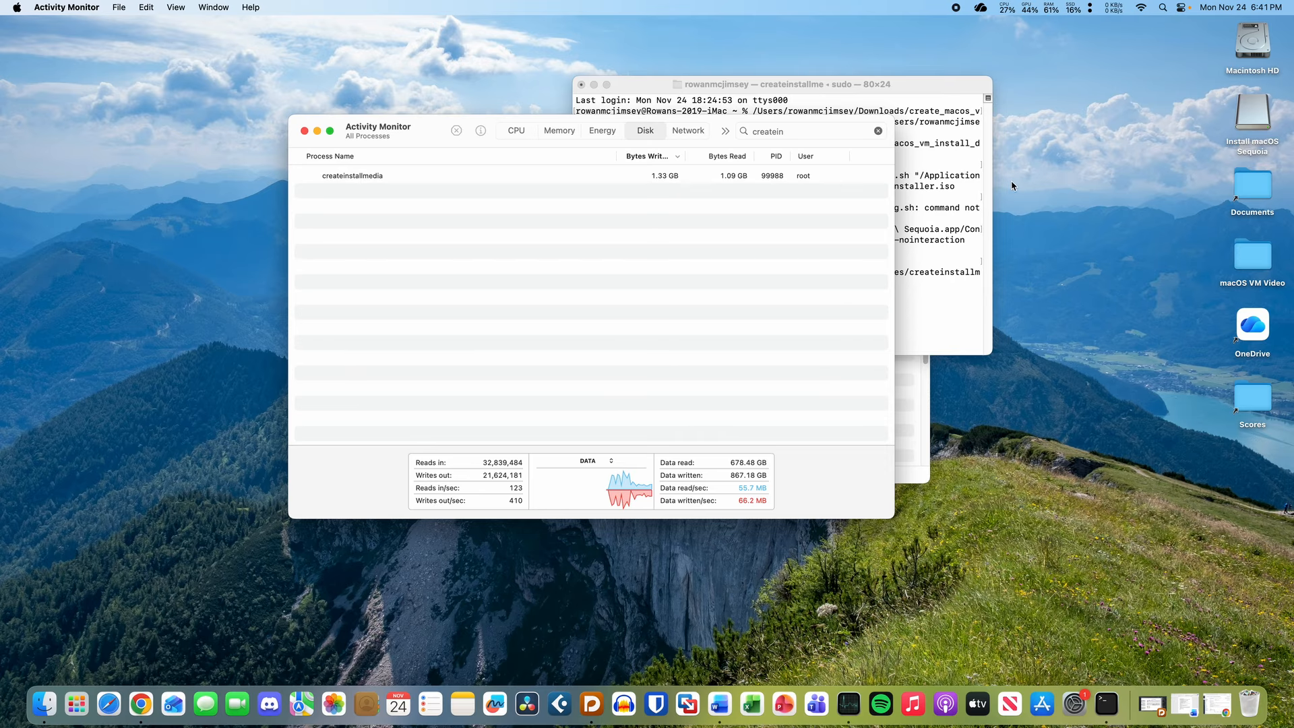
left_click(735, 111)
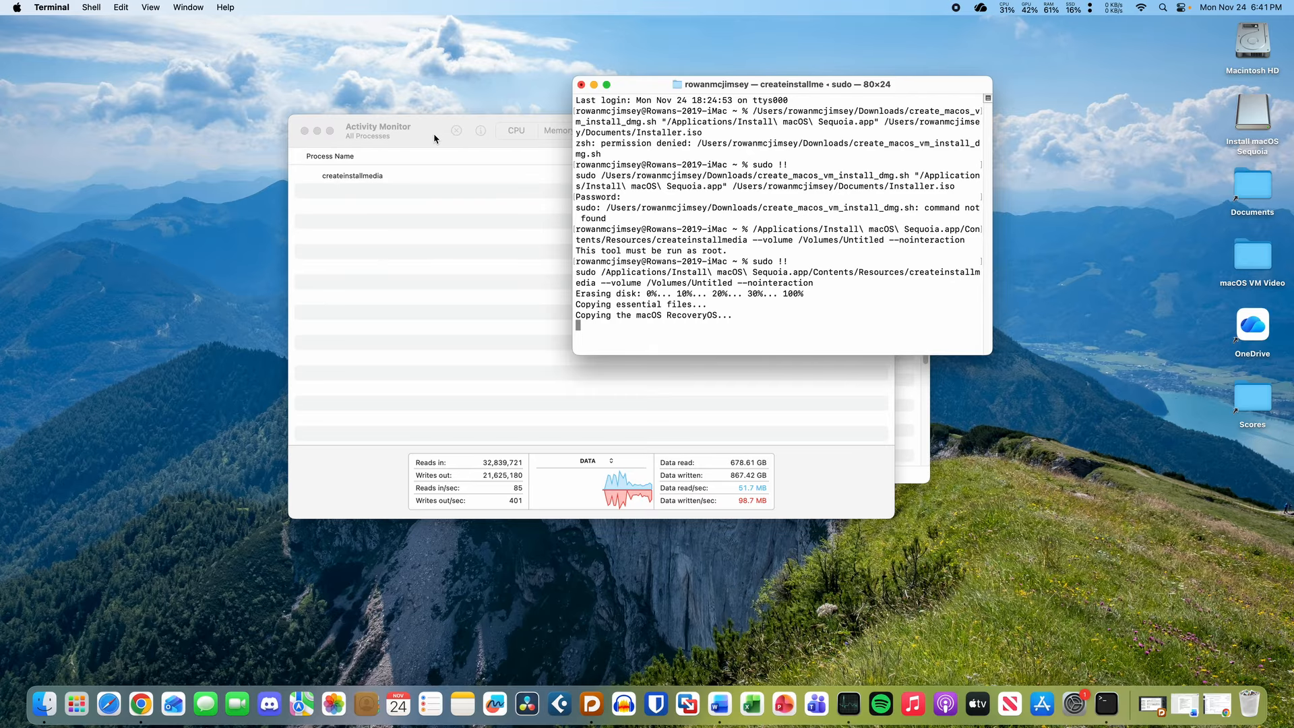
left_click_drag(425, 137, 382, 232)
- Confirm createinstallmedia finished at /Volumes/Install macOS Sequoia, then quit Terminal
left_click(639, 87)
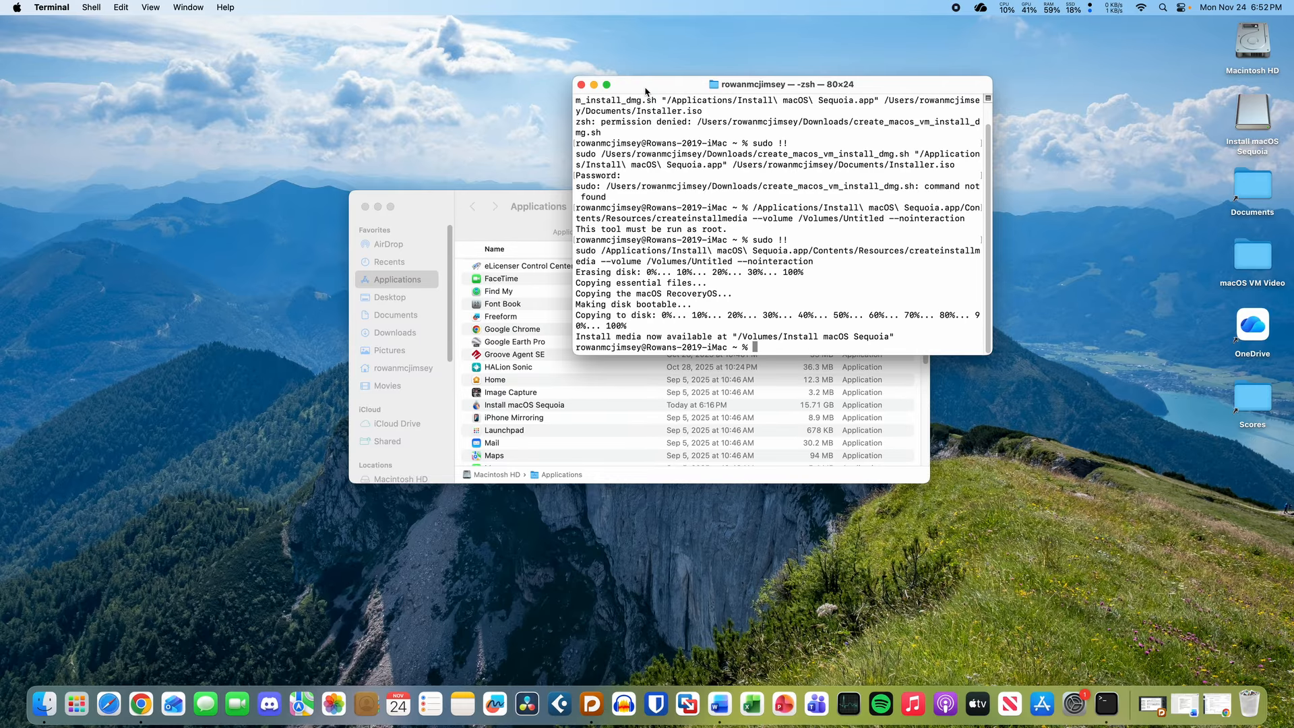
left_click_drag(646, 92, 607, 77)
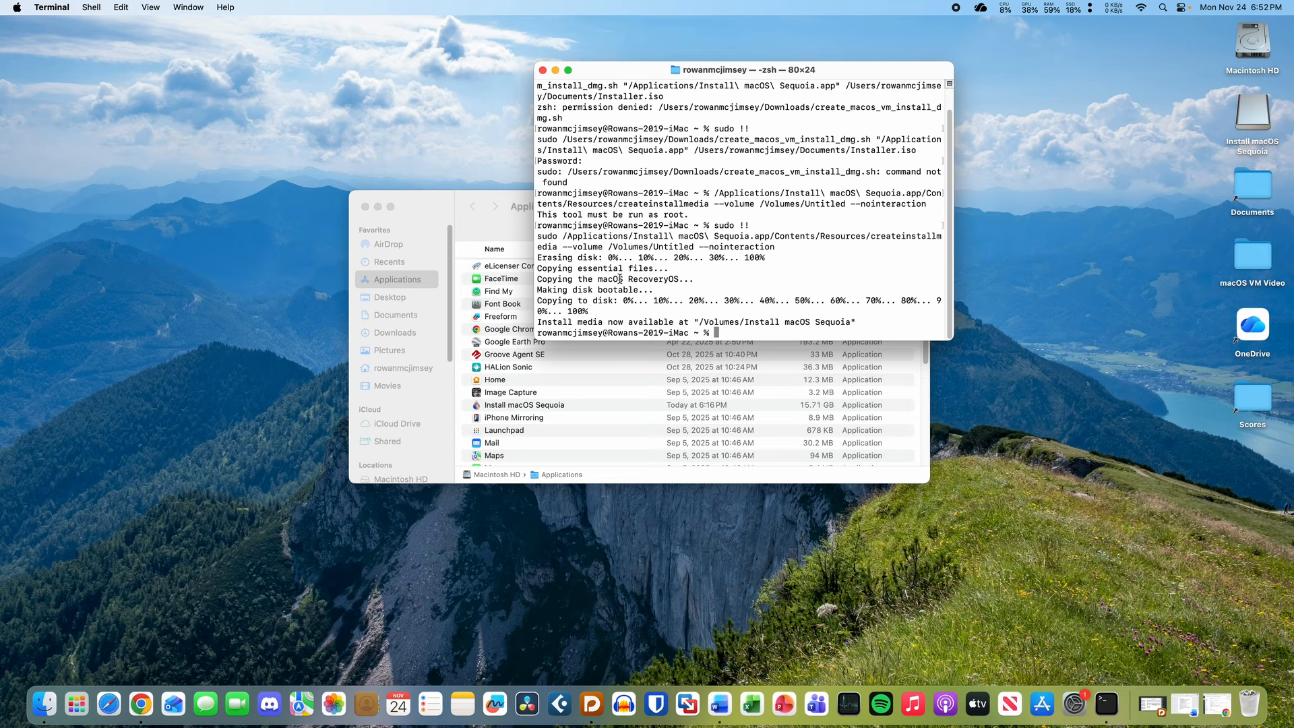
key("super+q")
left_click(1248, 118)
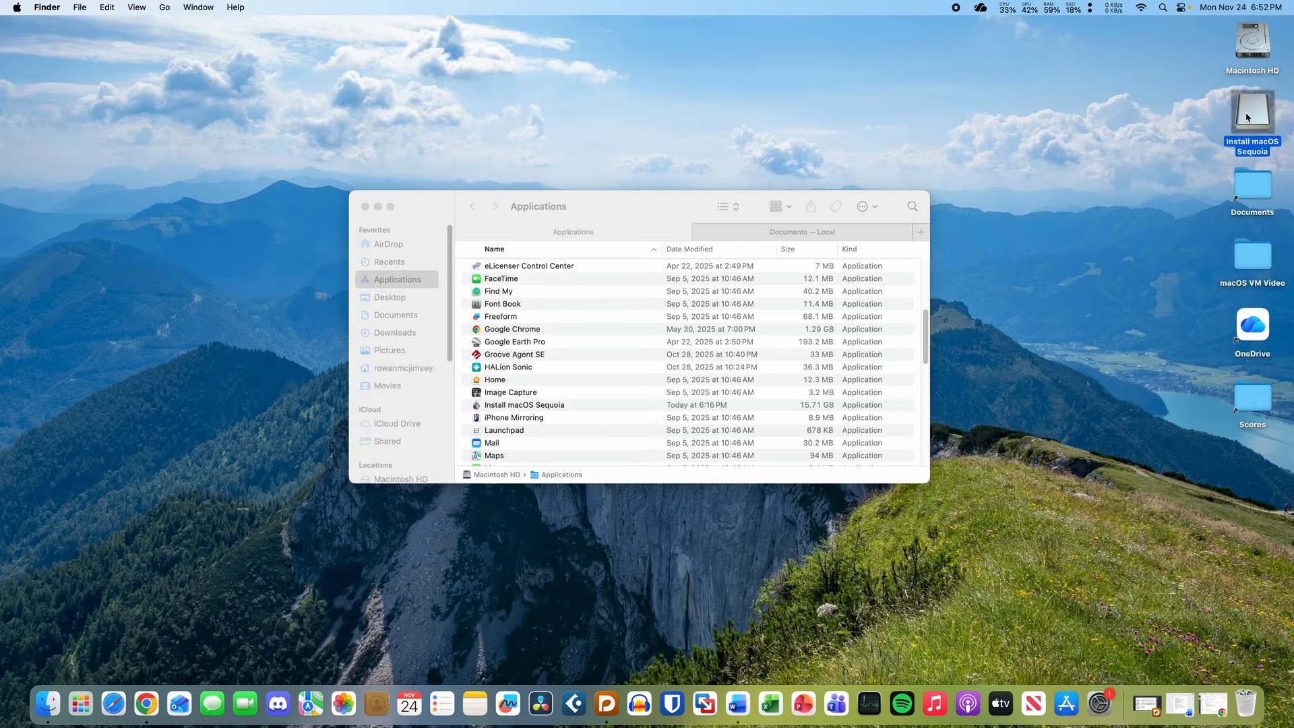
- Eject the Install macOS Sequoia volume and show Get Info for Documents' Sequoia Installer.dmg (32 GB)
key("super+e")
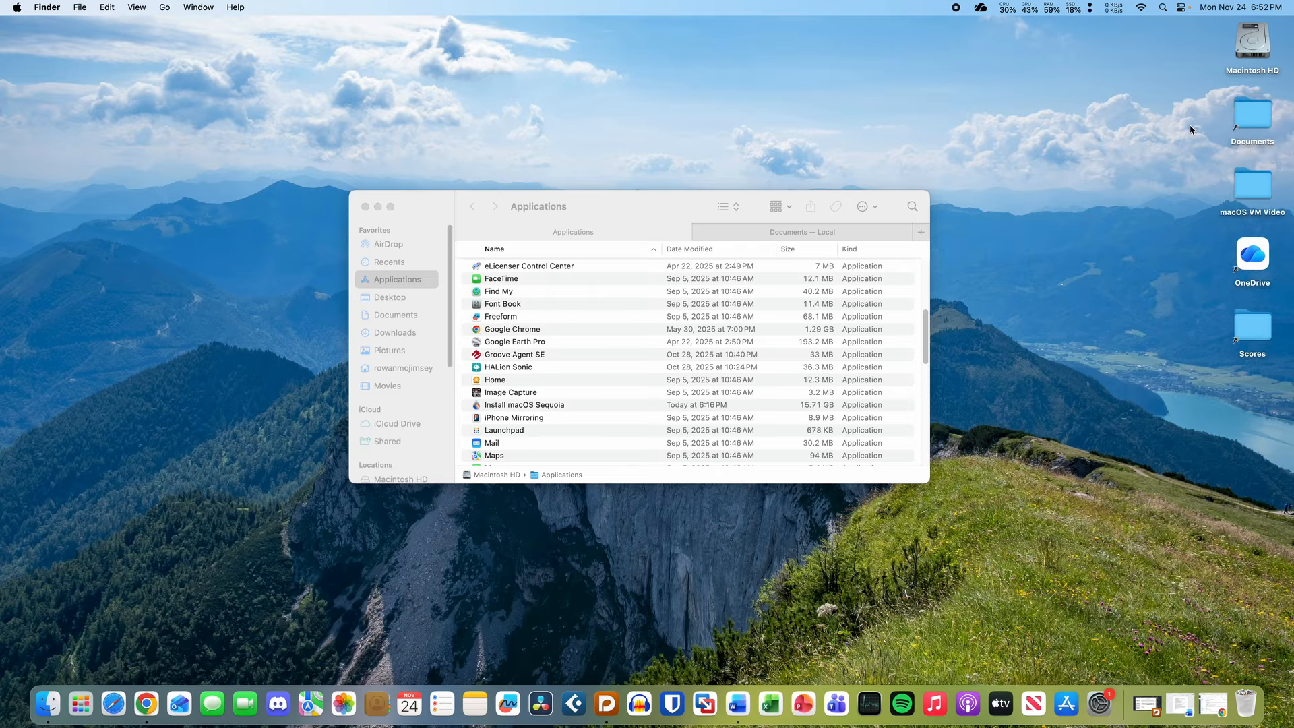
left_click(603, 206)
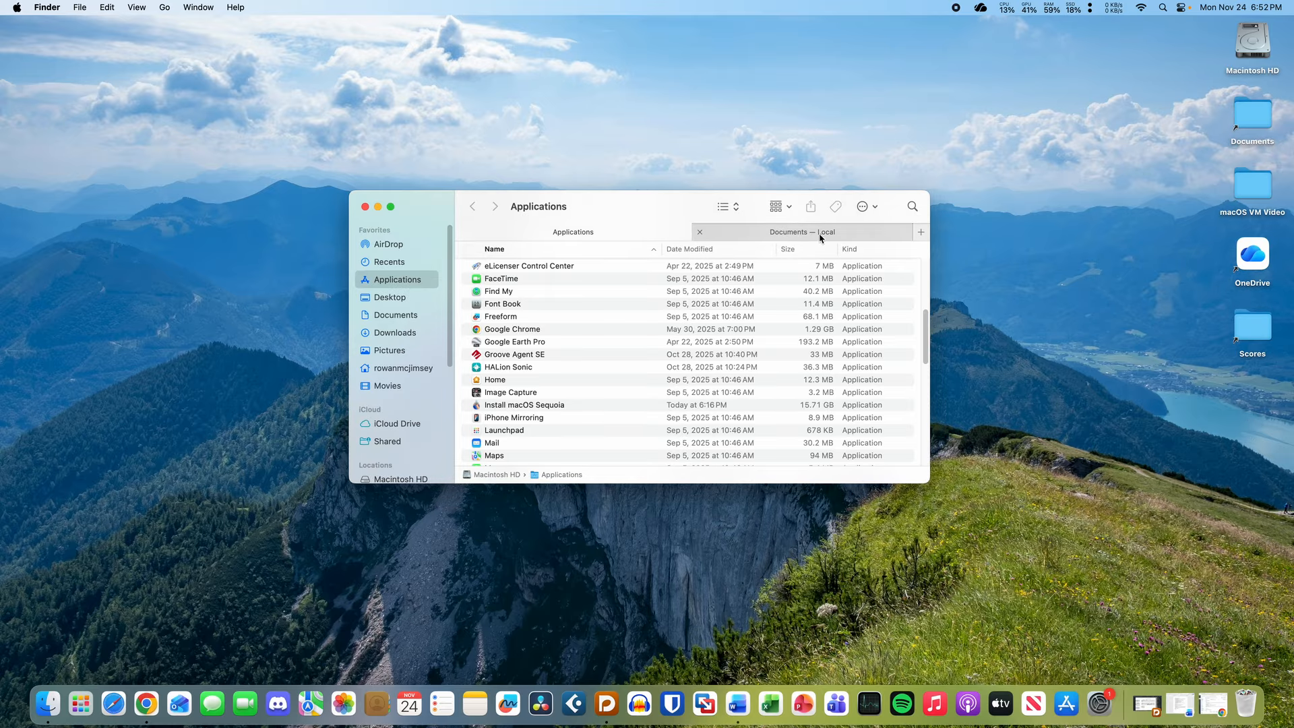
left_click(801, 236)
left_click(573, 320)
key("space")
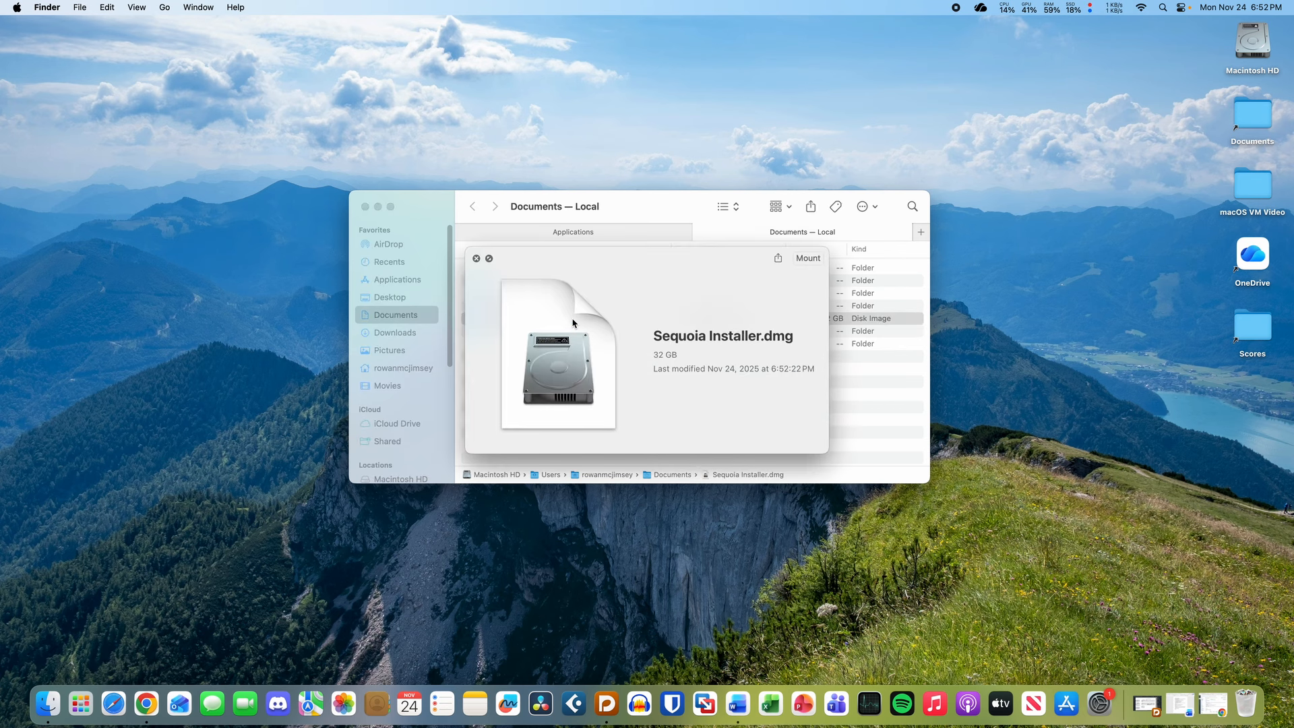
key("space")
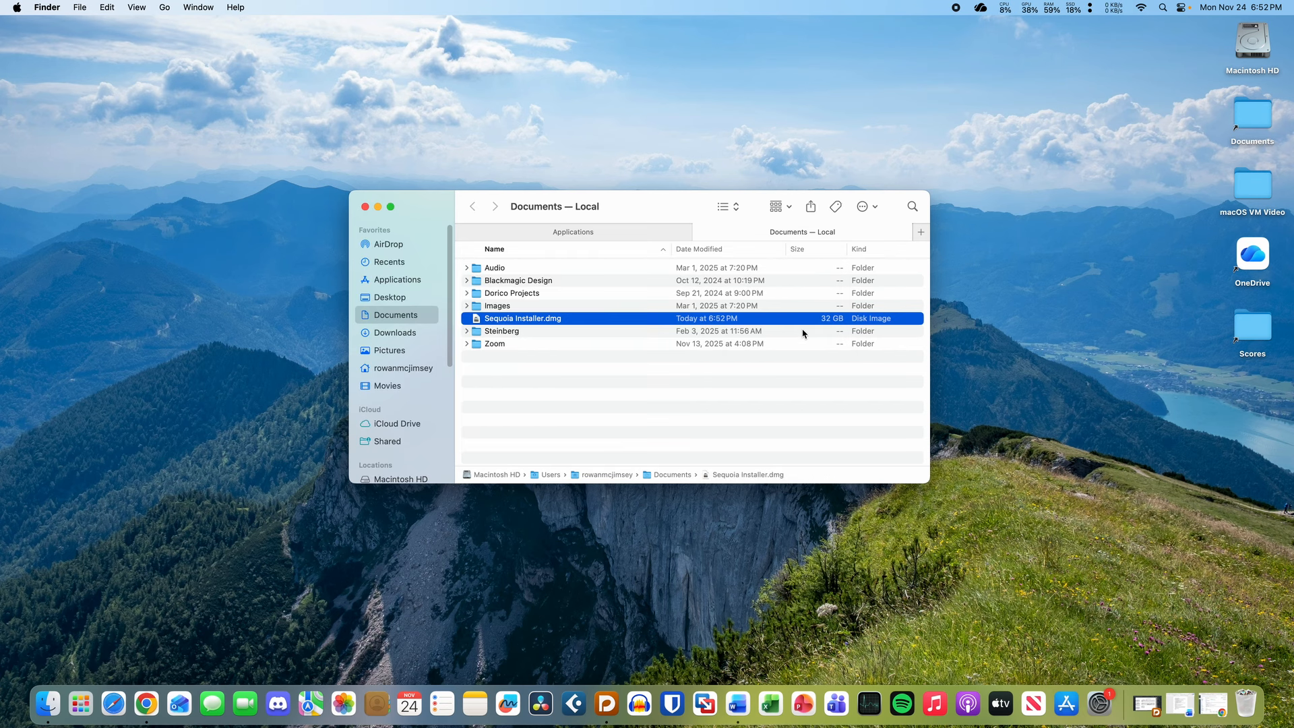
key("super+i")
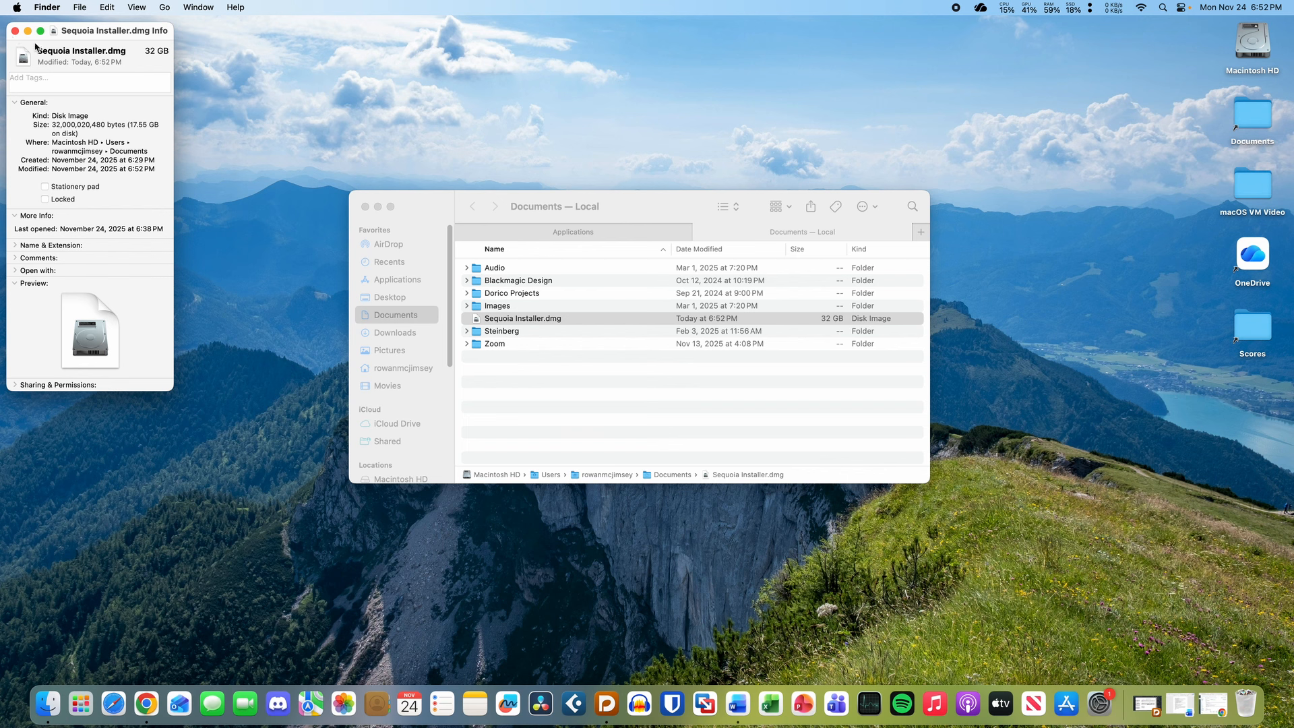
- Read the DMG's 17.55 GB on-disk size, then close its info window
left_click_drag(130, 125, 143, 133)
left_click(142, 132)
left_click(15, 31)
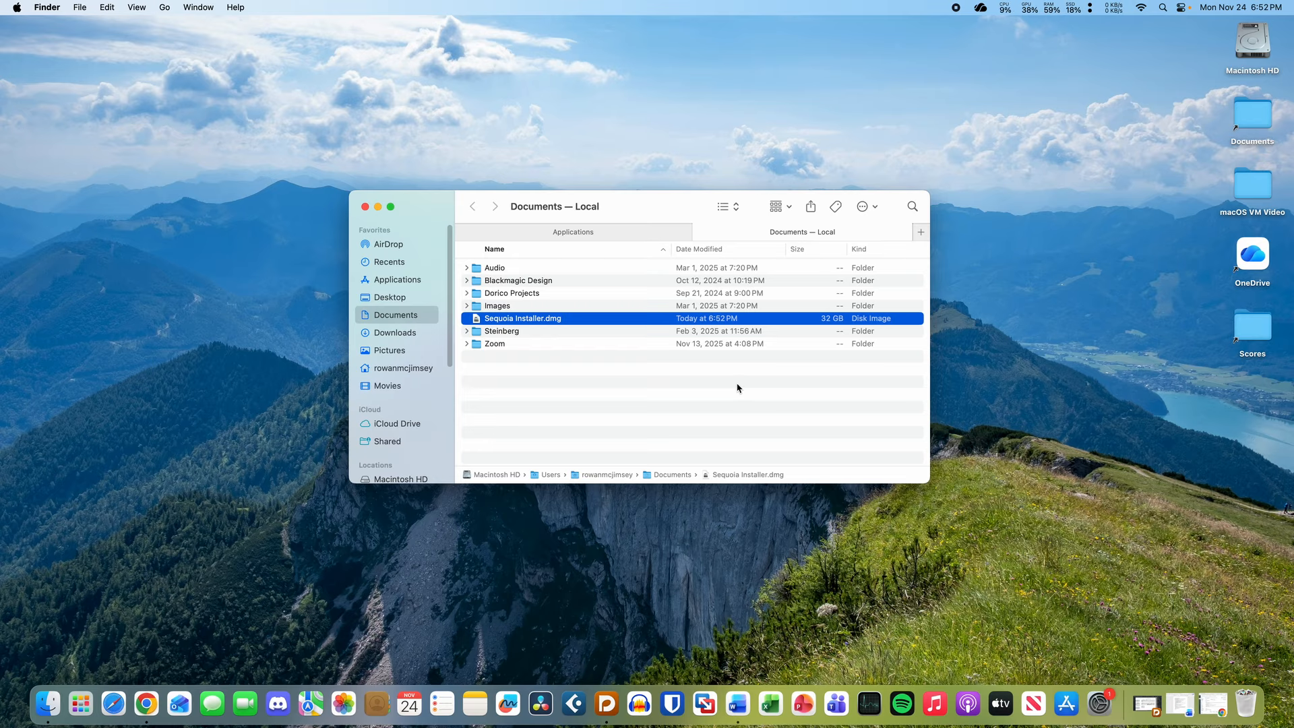
- Start a macOS 15 VM from Sequoia Installer.dmg in VMware Fusion, then cancel at the summary
left_click(701, 724)
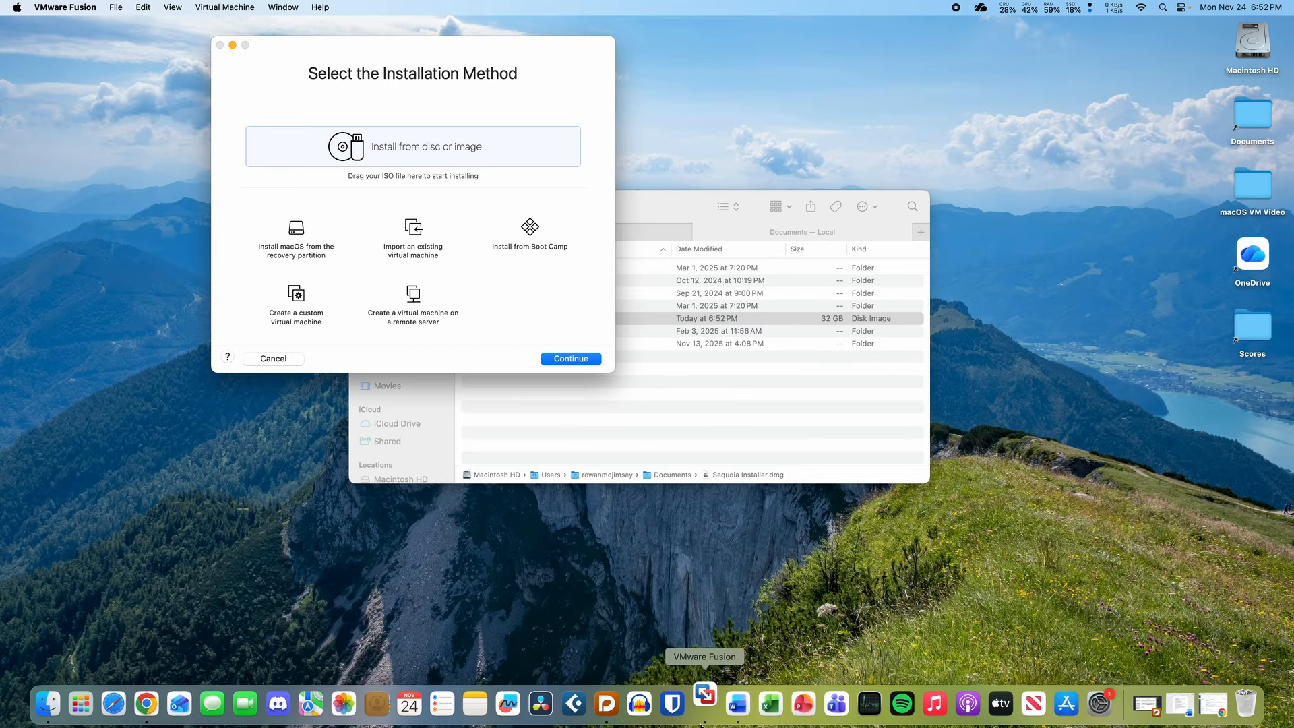
left_click(632, 422)
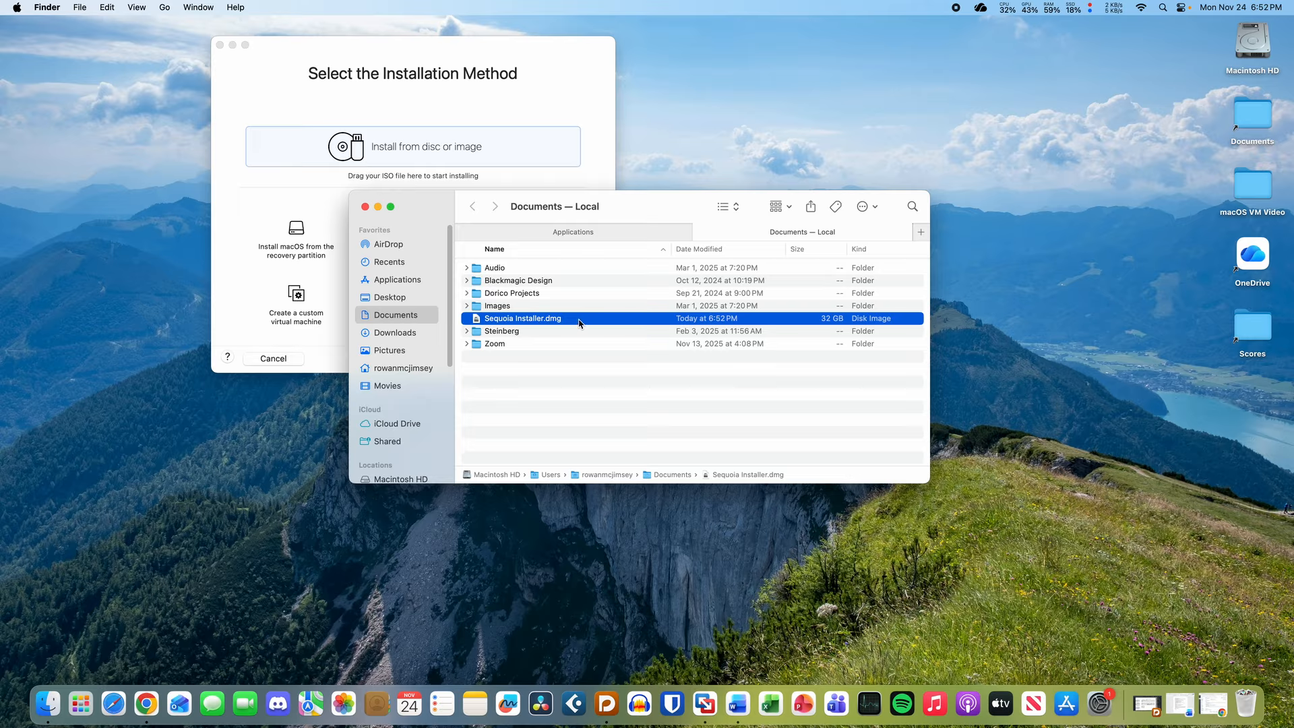
left_click_drag(571, 318, 428, 157)
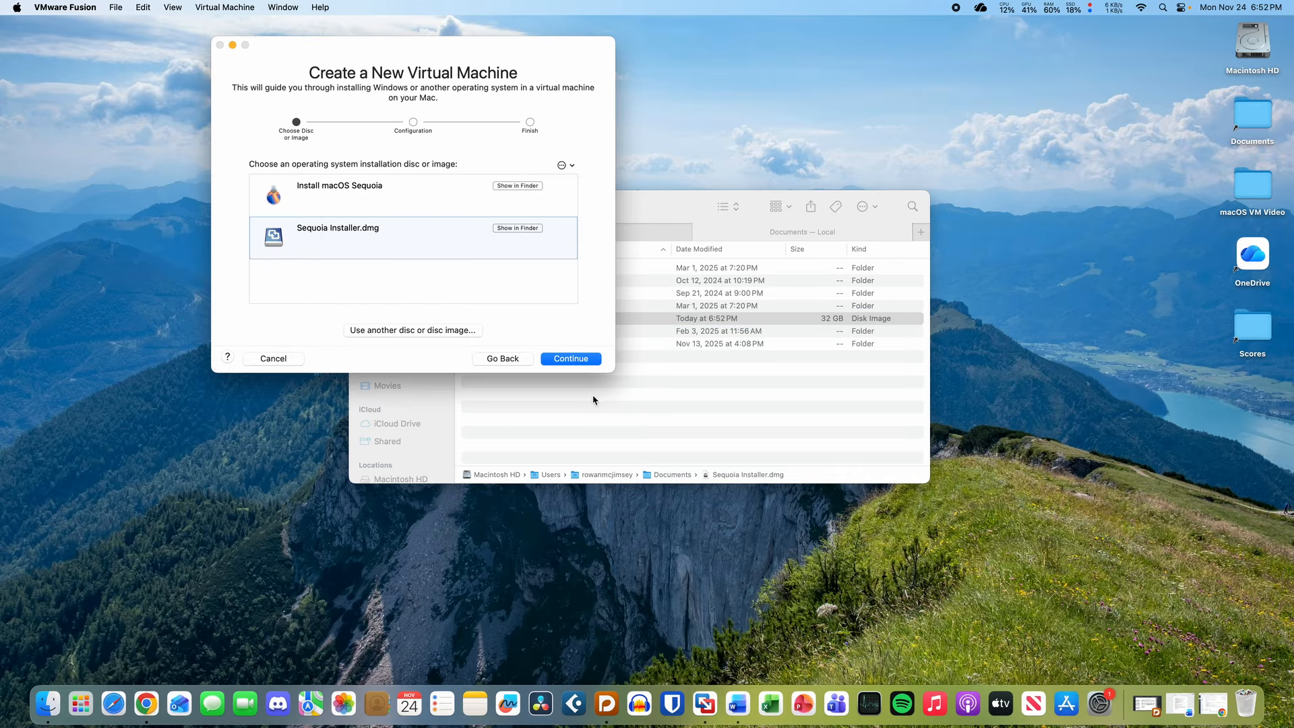
left_click(573, 359)
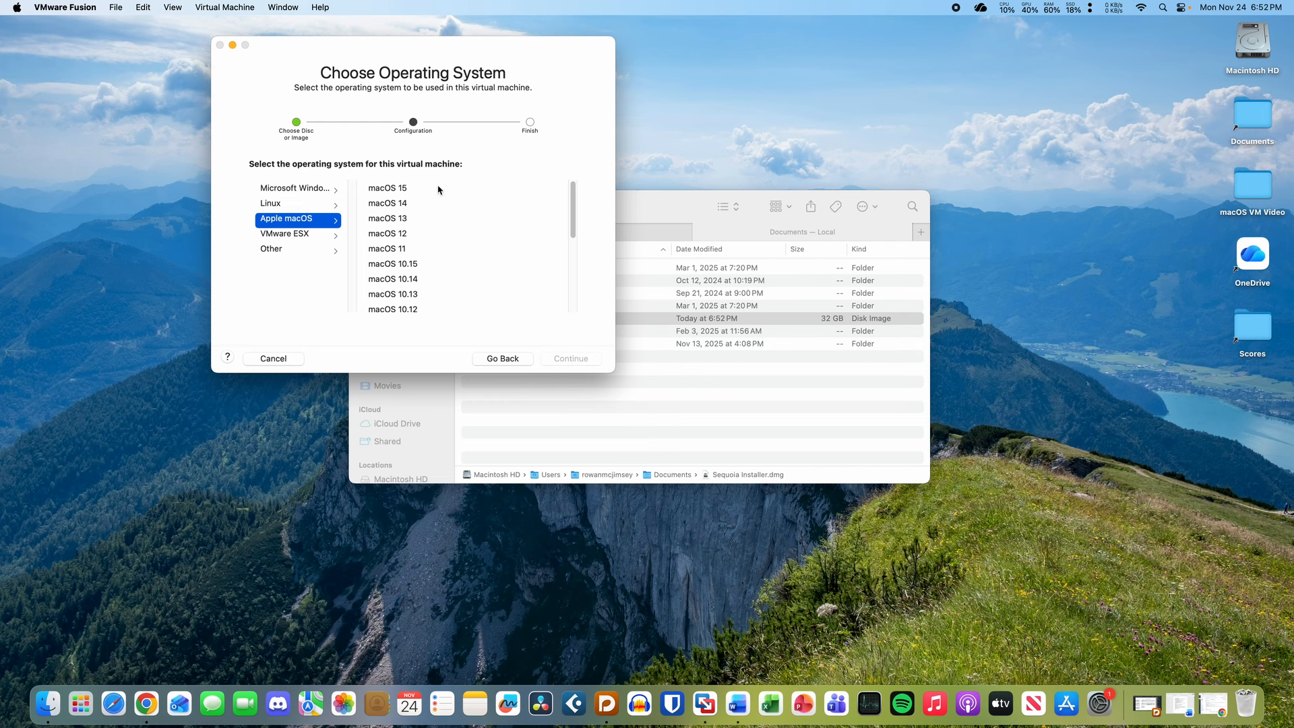
left_click(559, 359)
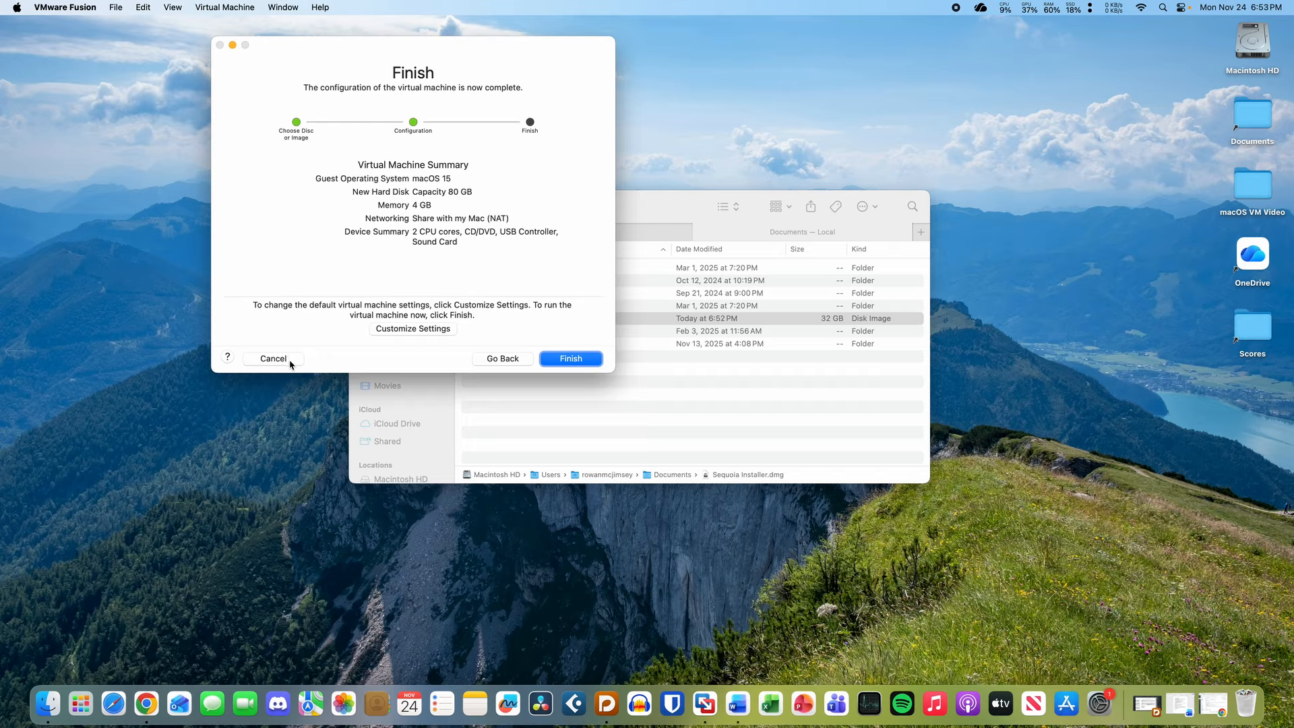
left_click(289, 360)
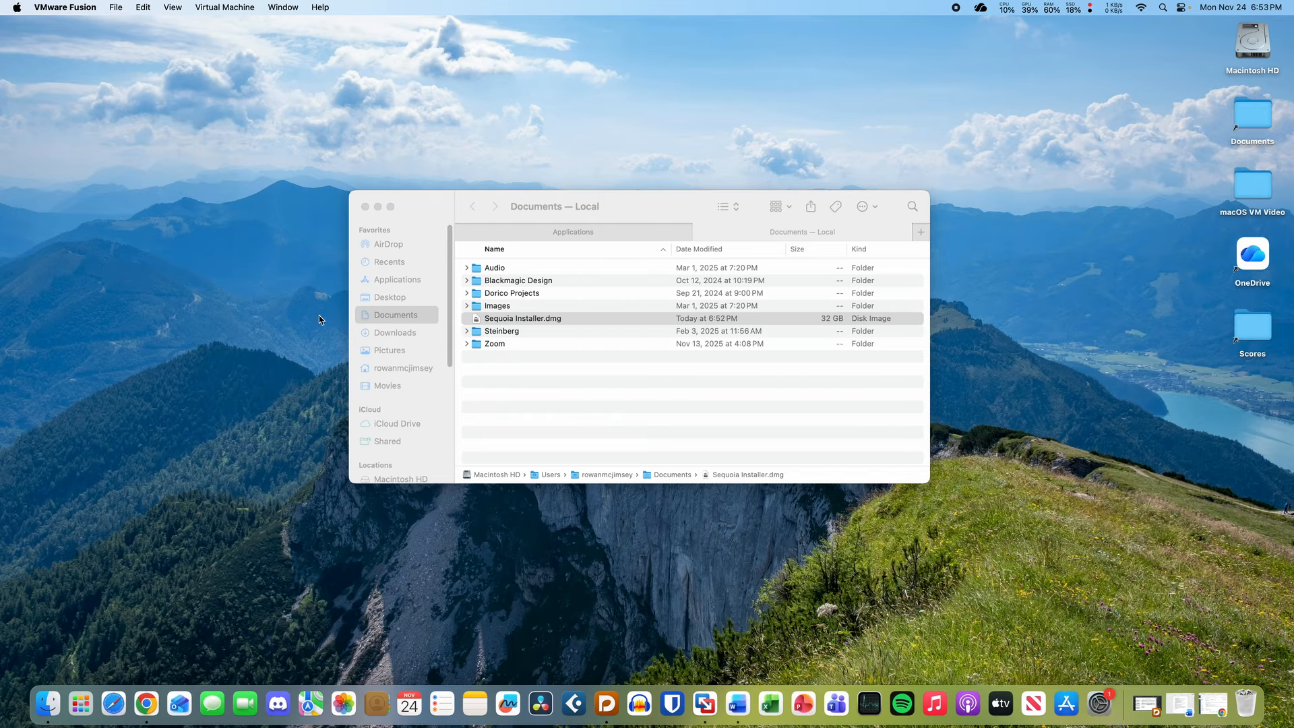
- Open the Virtual Machine Library and start a new virtual machine with + > New
left_click(118, 5)
mouse_move(168, 5)
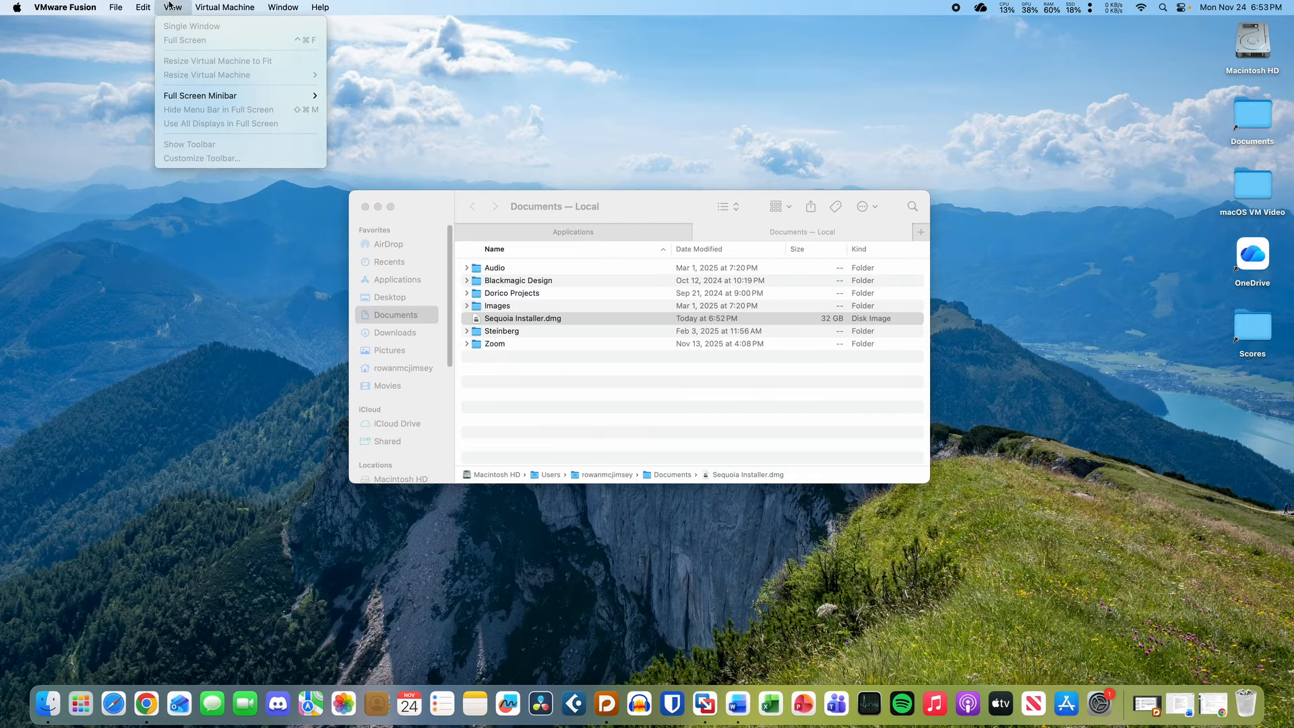
mouse_move(283, 7)
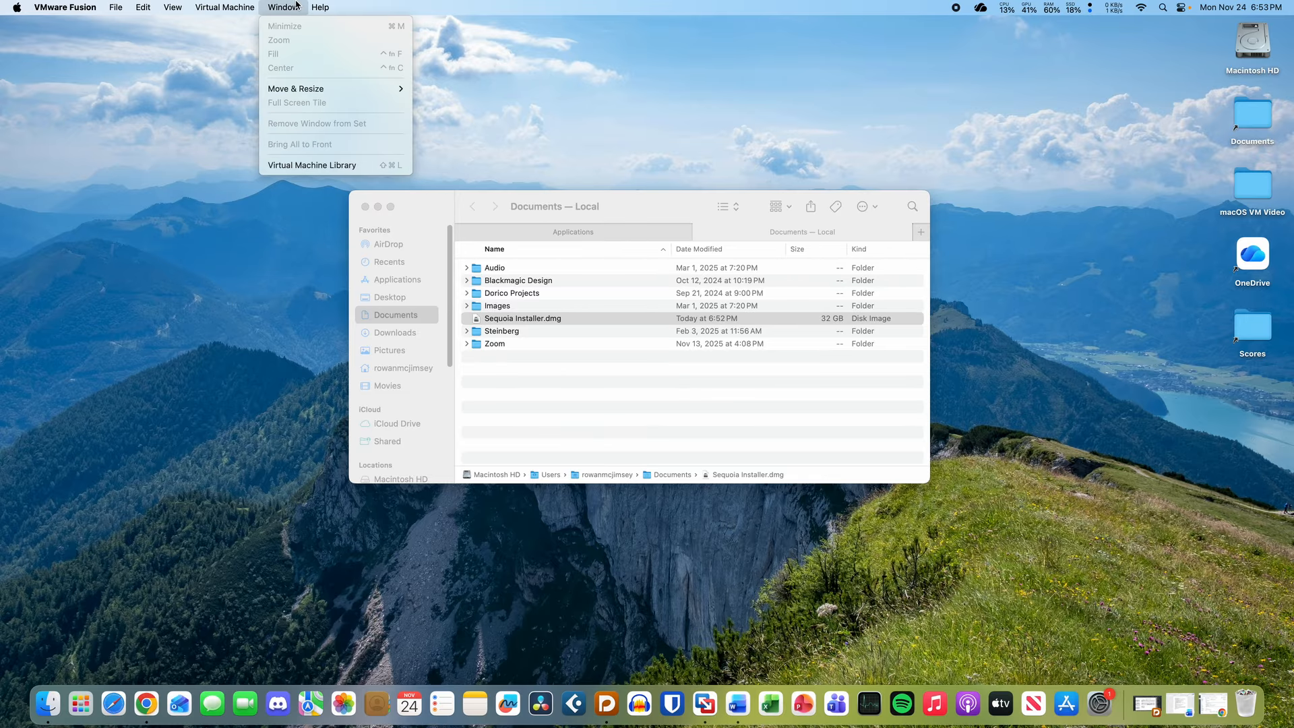
left_click(325, 167)
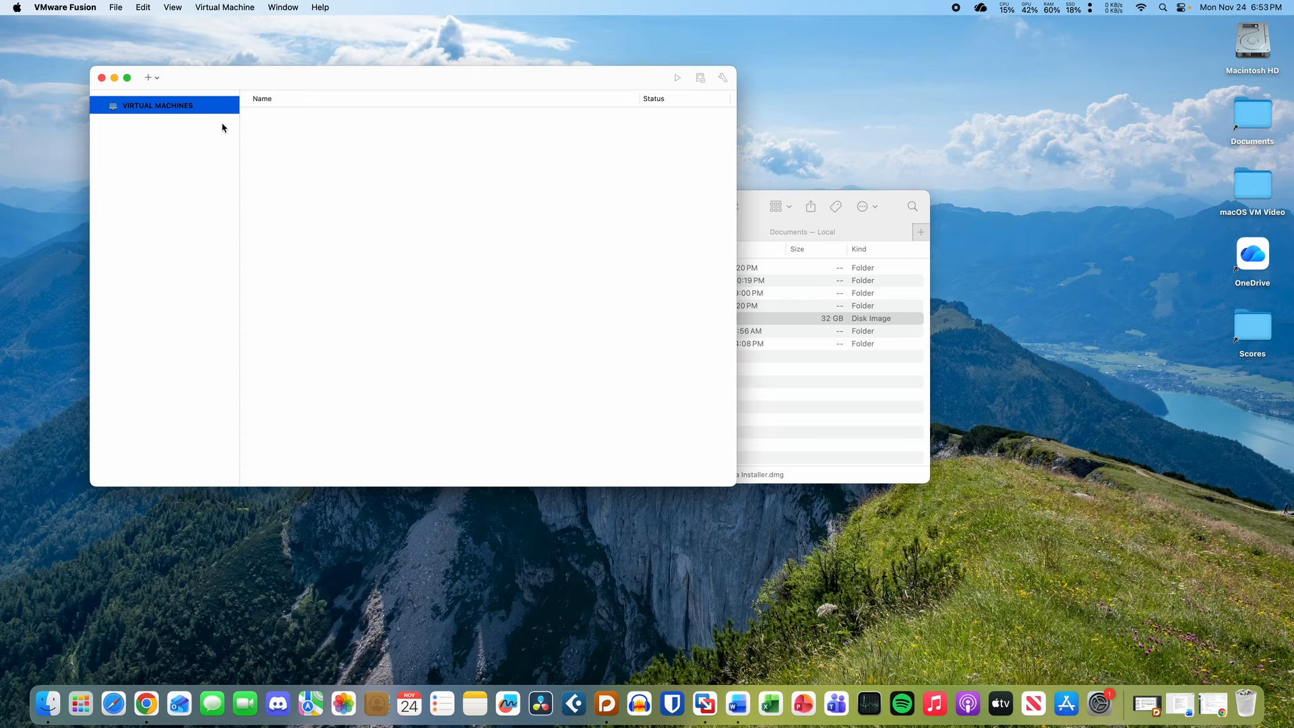
left_click(148, 76)
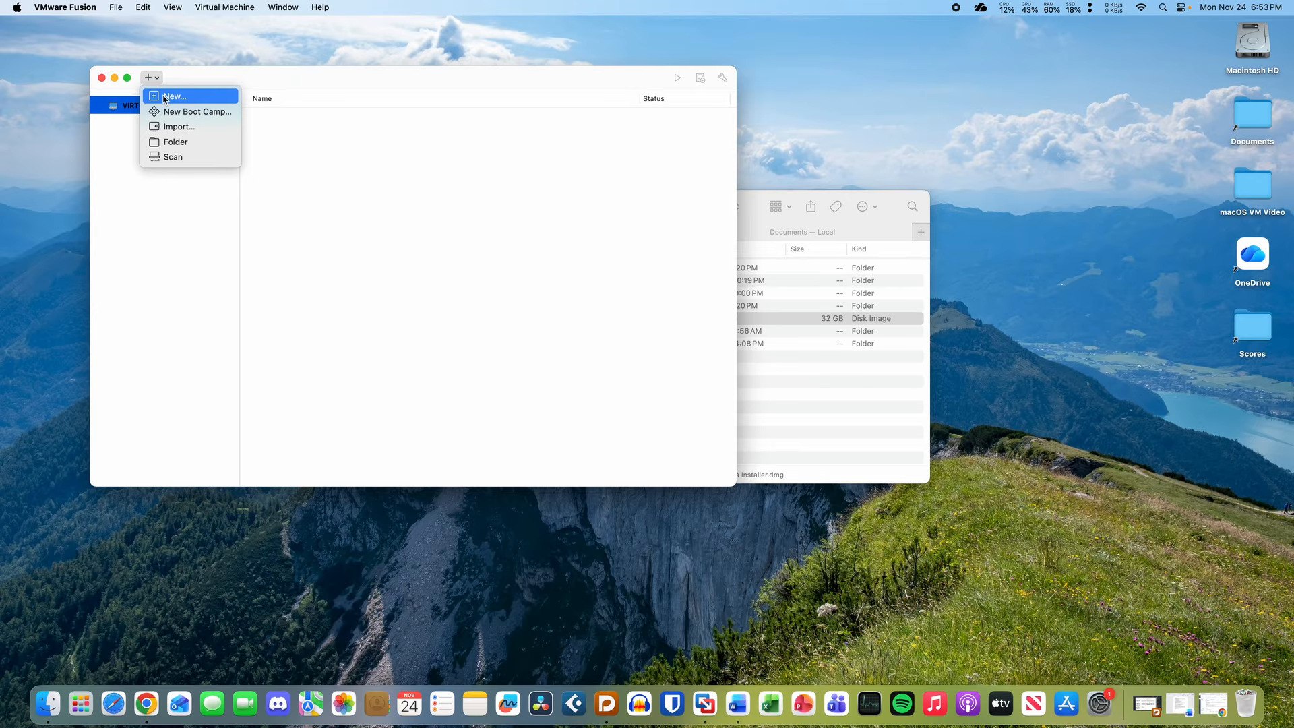
left_click(164, 95)
- Supply Sequoia Installer.dmg, choose macOS 15 as the guest, and finish the configuration
left_click(875, 363)
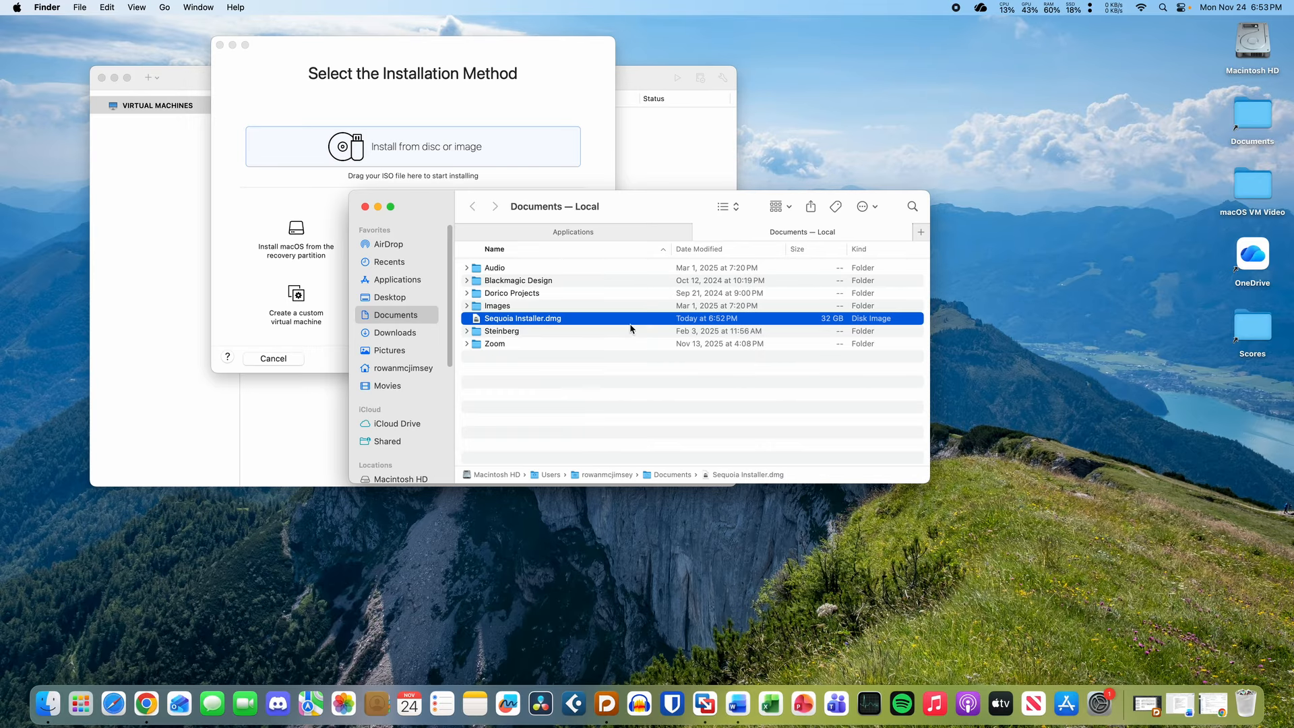
left_click_drag(613, 322, 432, 140)
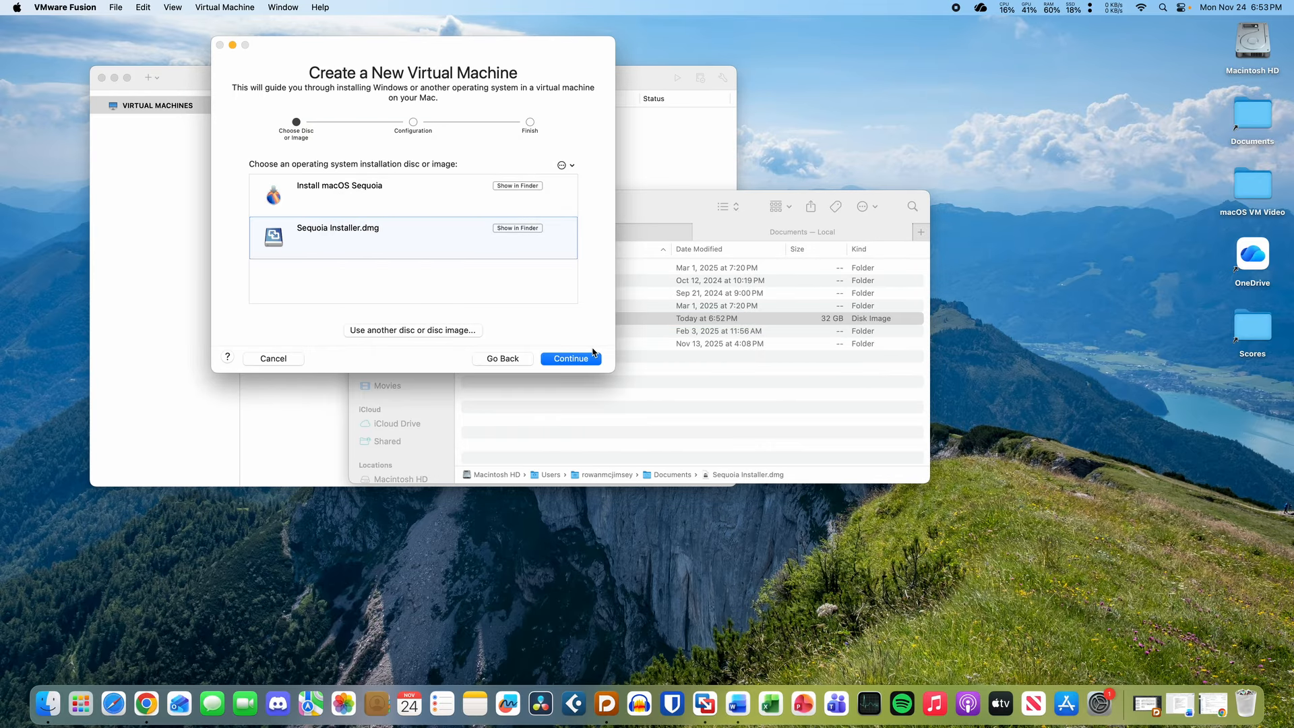
left_click(574, 360)
left_click(443, 188)
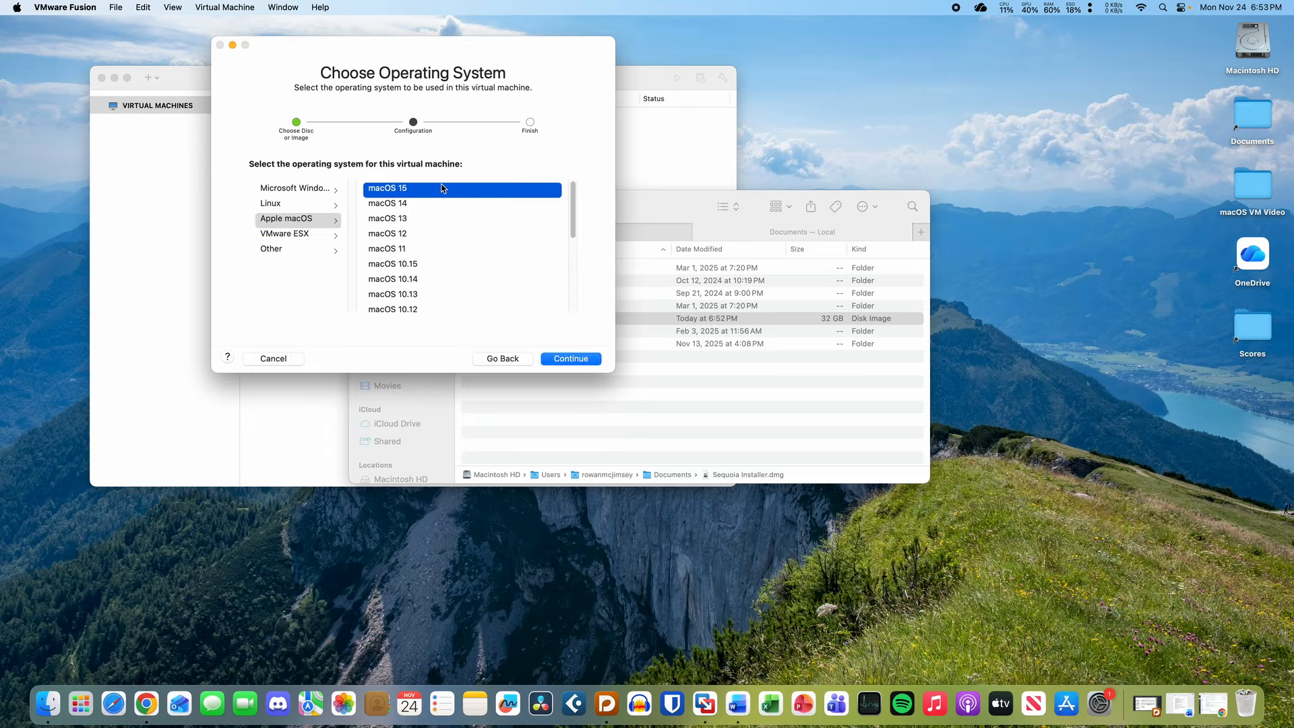
left_click(565, 359)
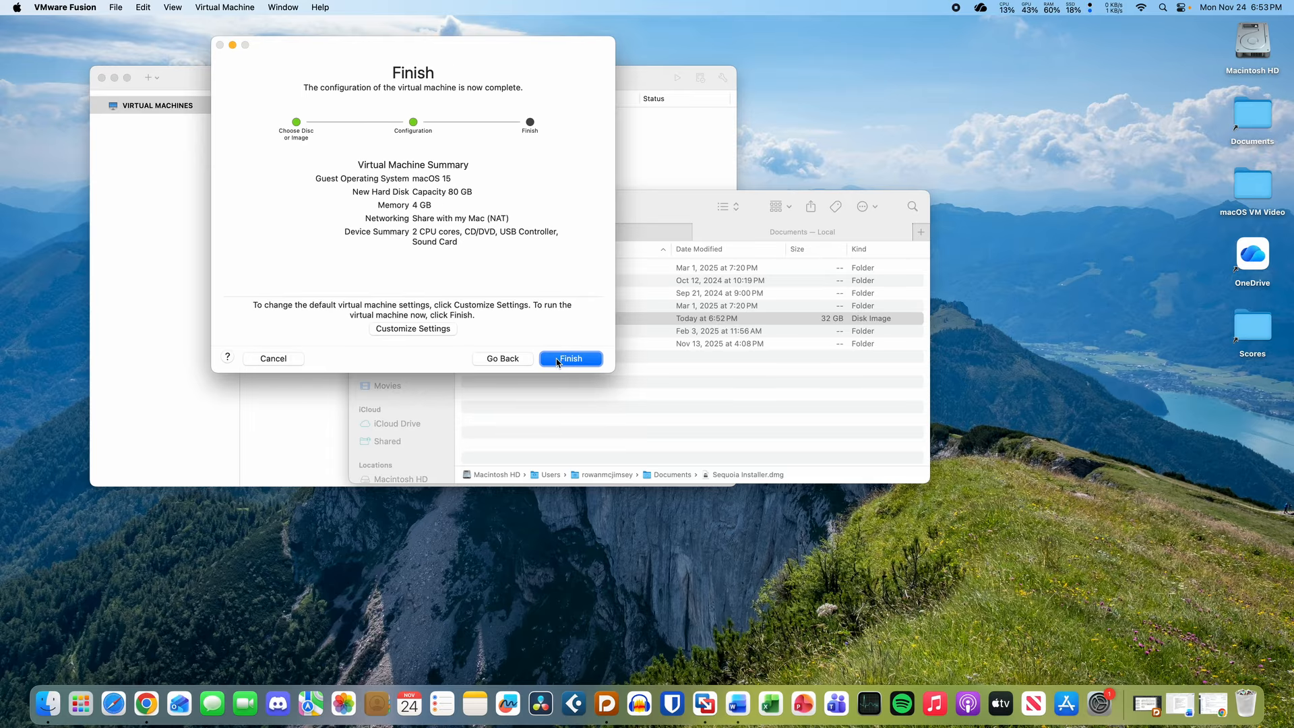
left_click(557, 362)
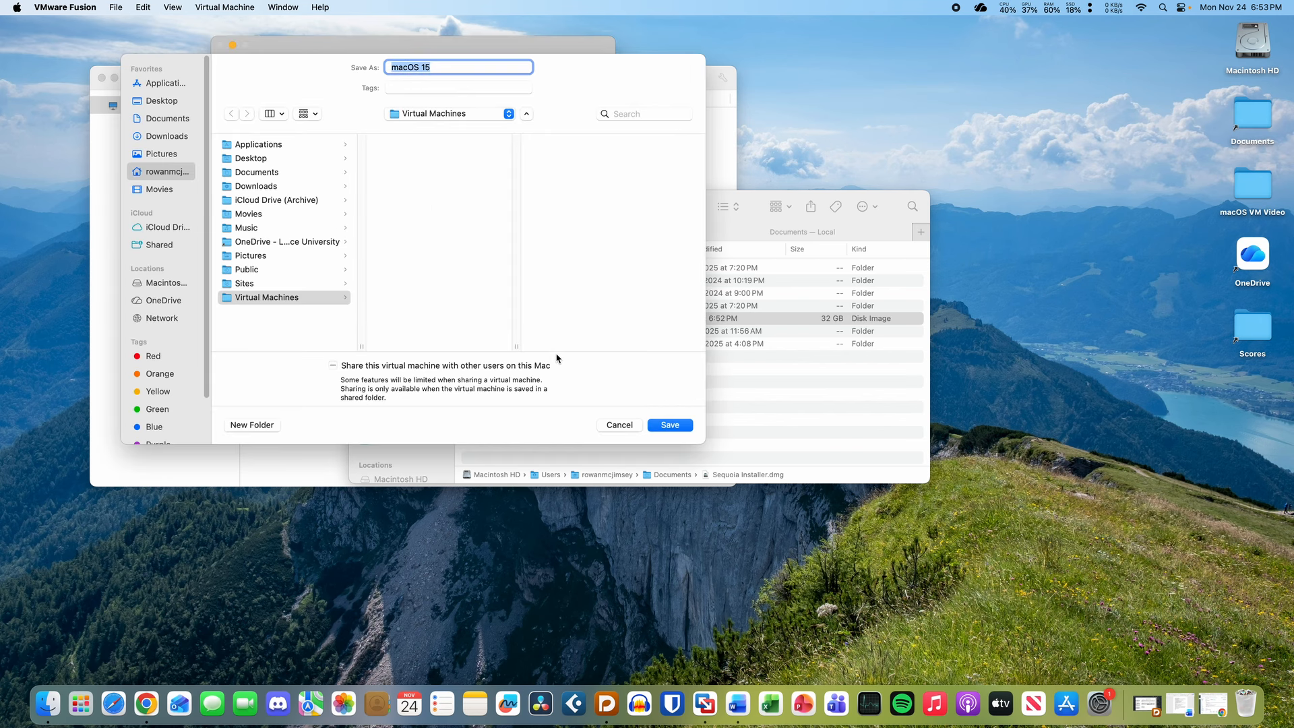
- Save the VM as macOS 15, dismiss the side-channel mitigations notice, and power it on
left_click(666, 426)
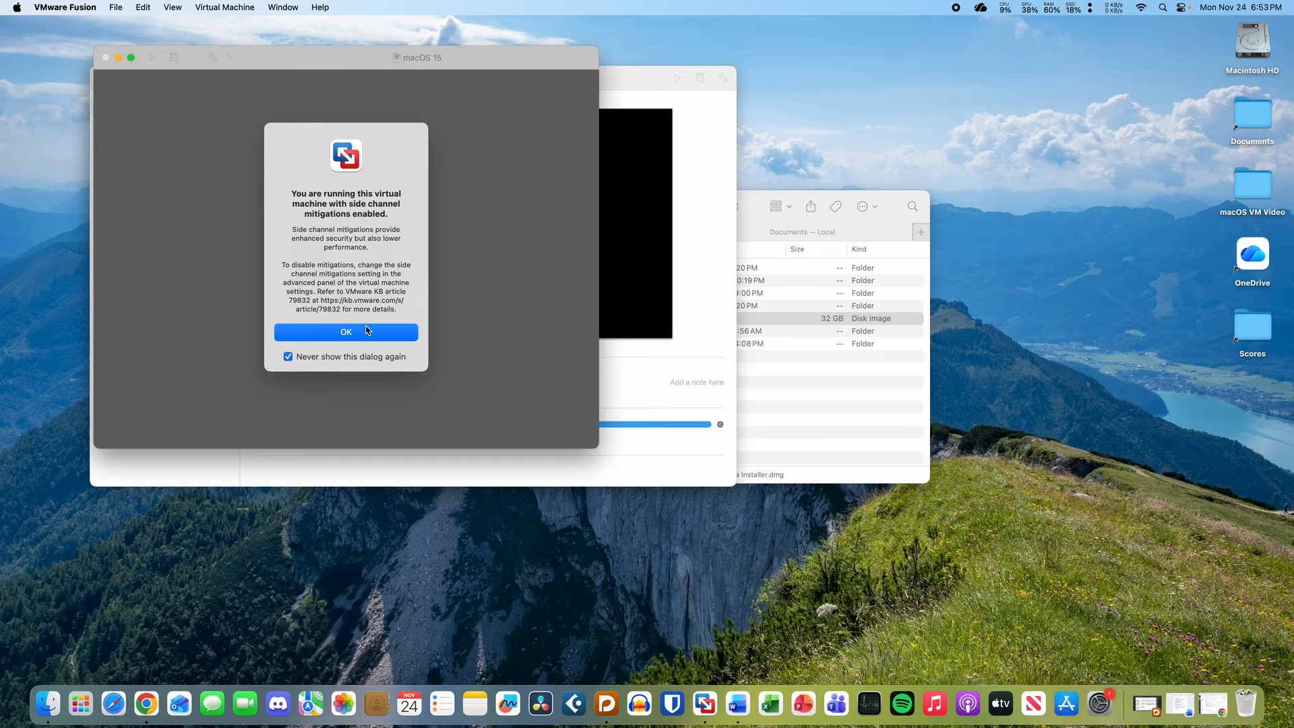
left_click(368, 332)
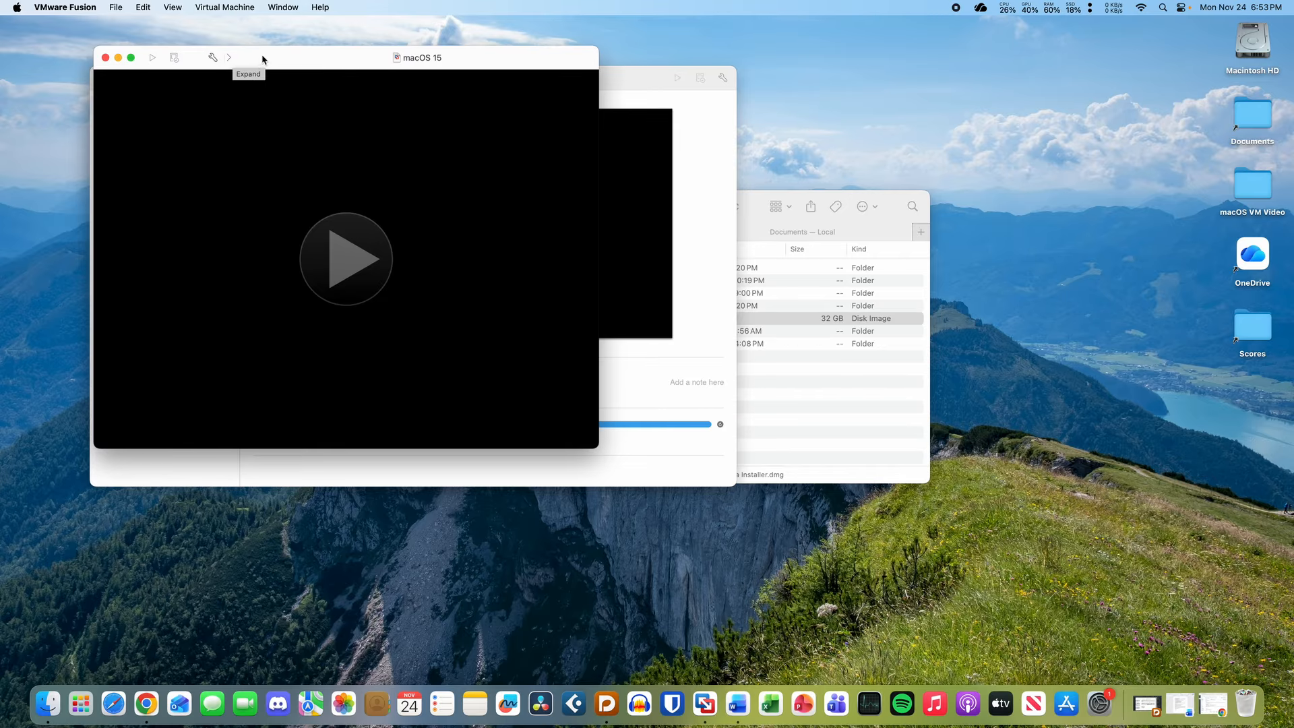
left_click_drag(262, 55, 370, 84)
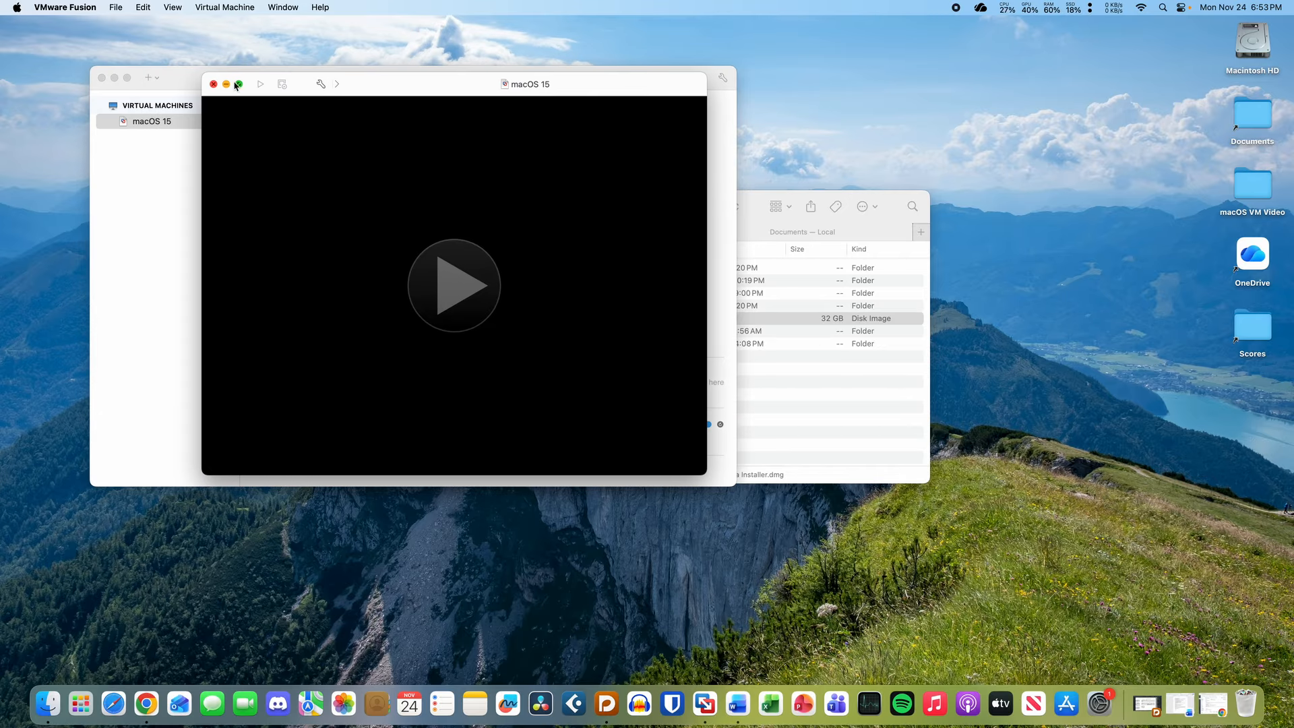
left_click(257, 87)
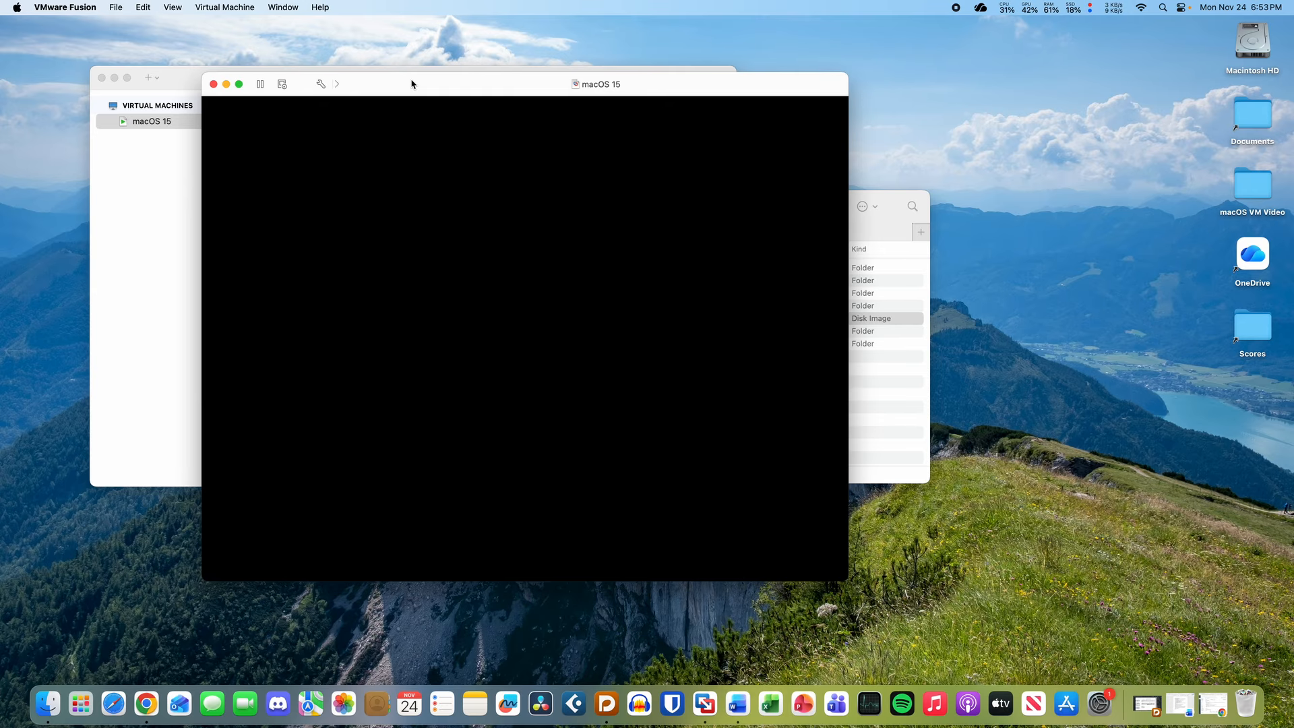
left_click_drag(411, 84, 344, 122)
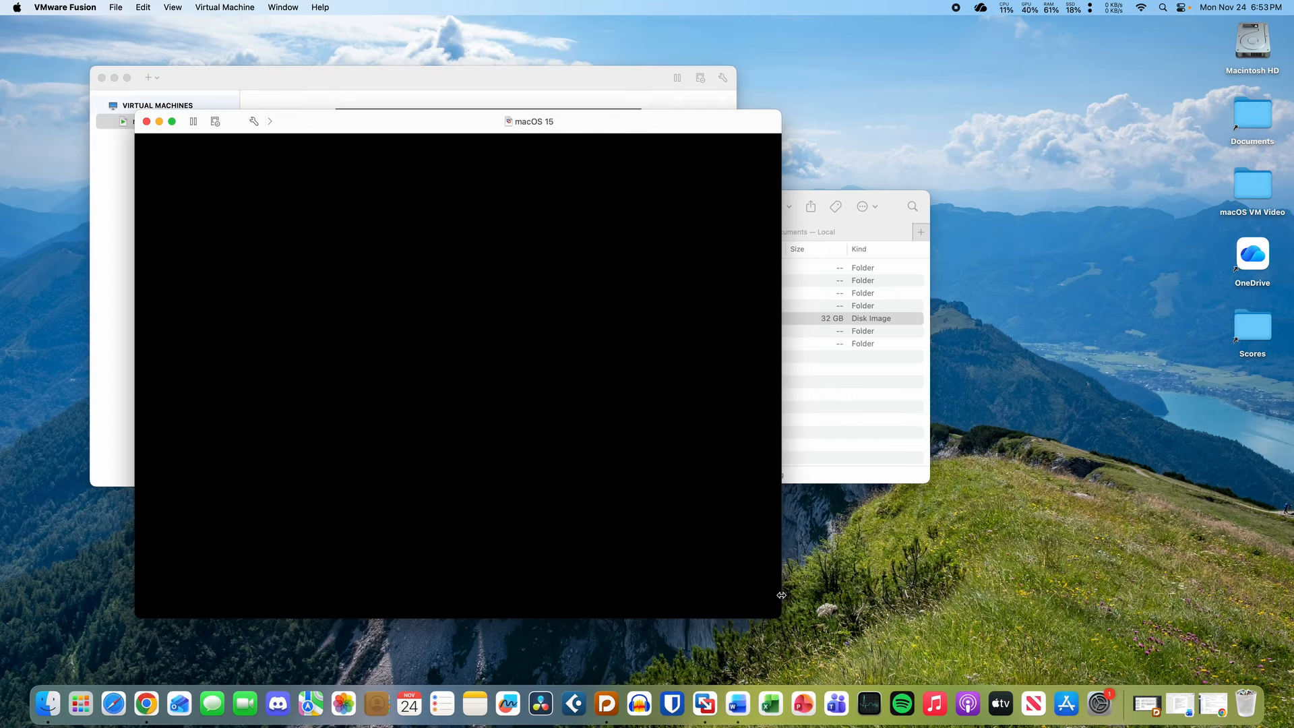
left_click(350, 82)
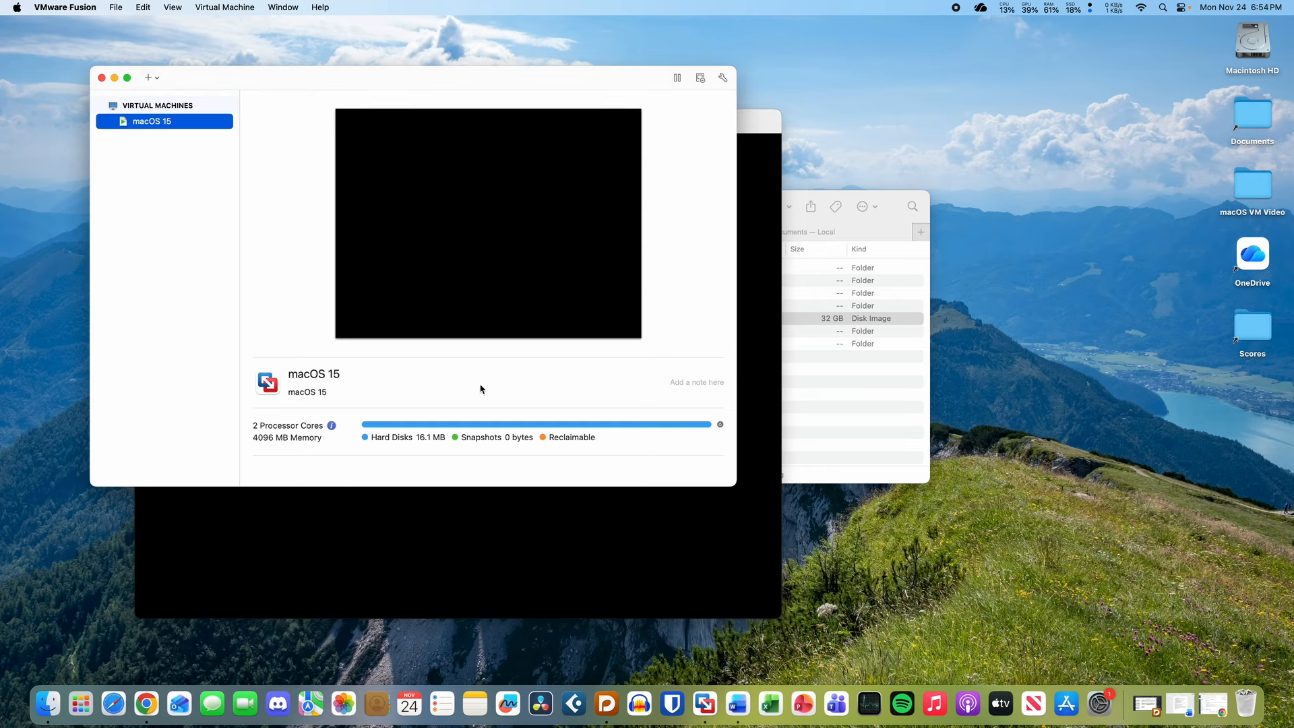
- Suspend the macOS 15 VM stuck at its Boot Manager screen
left_click(491, 513)
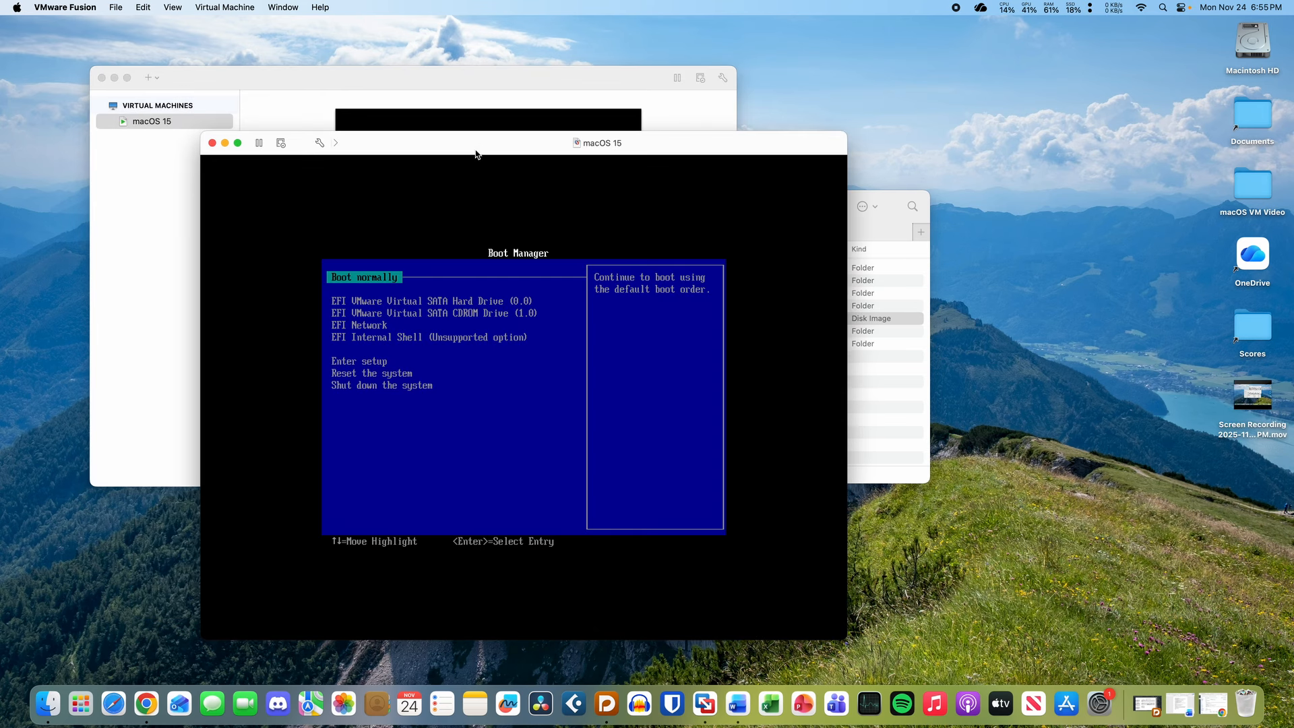
left_click(260, 145)
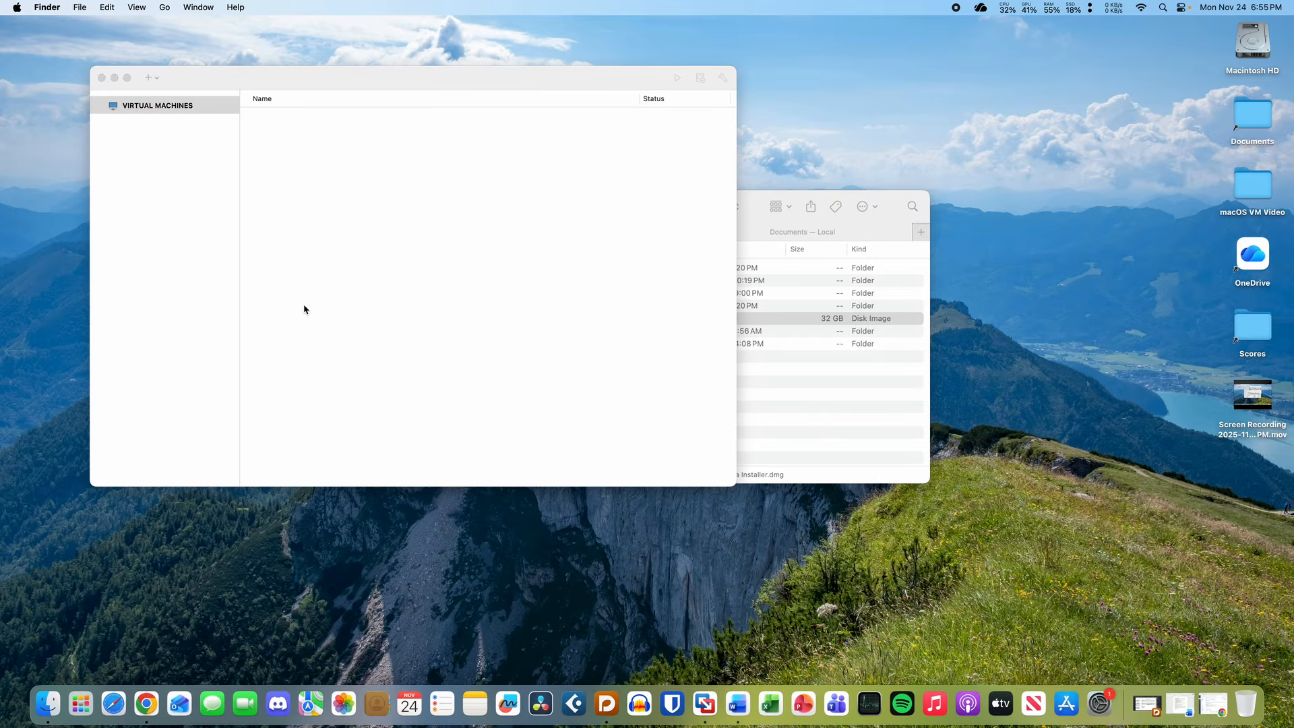
- Quit VMware Fusion and launch Disk Utility by searching 'disk' in Spotlight
left_click(304, 309)
key("super+q")
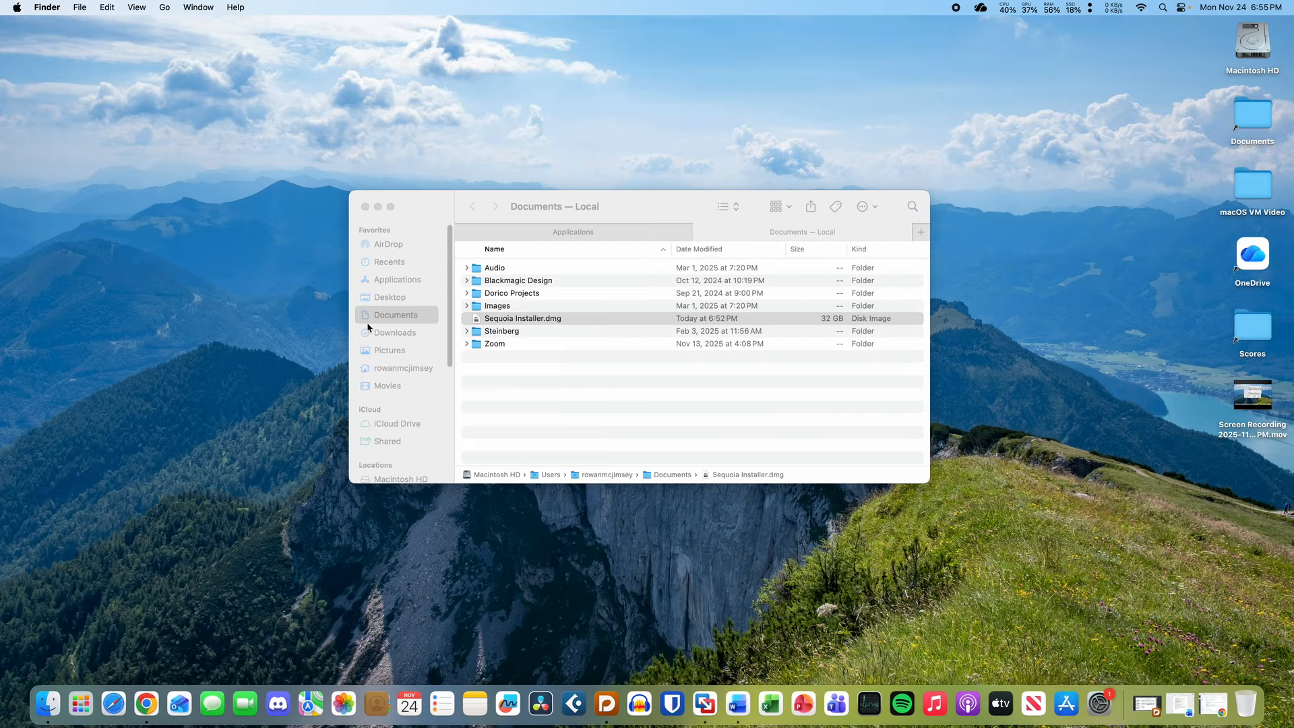
left_click(639, 406)
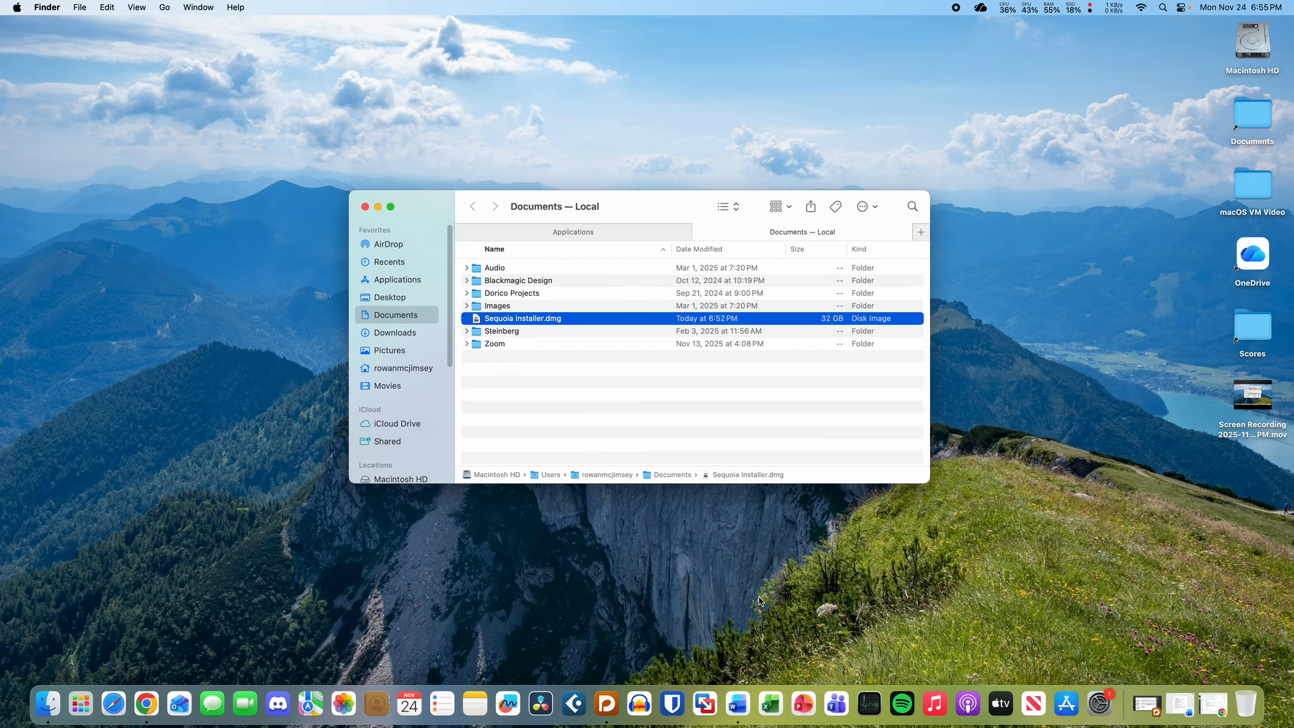
key("super+space")
type("disk")
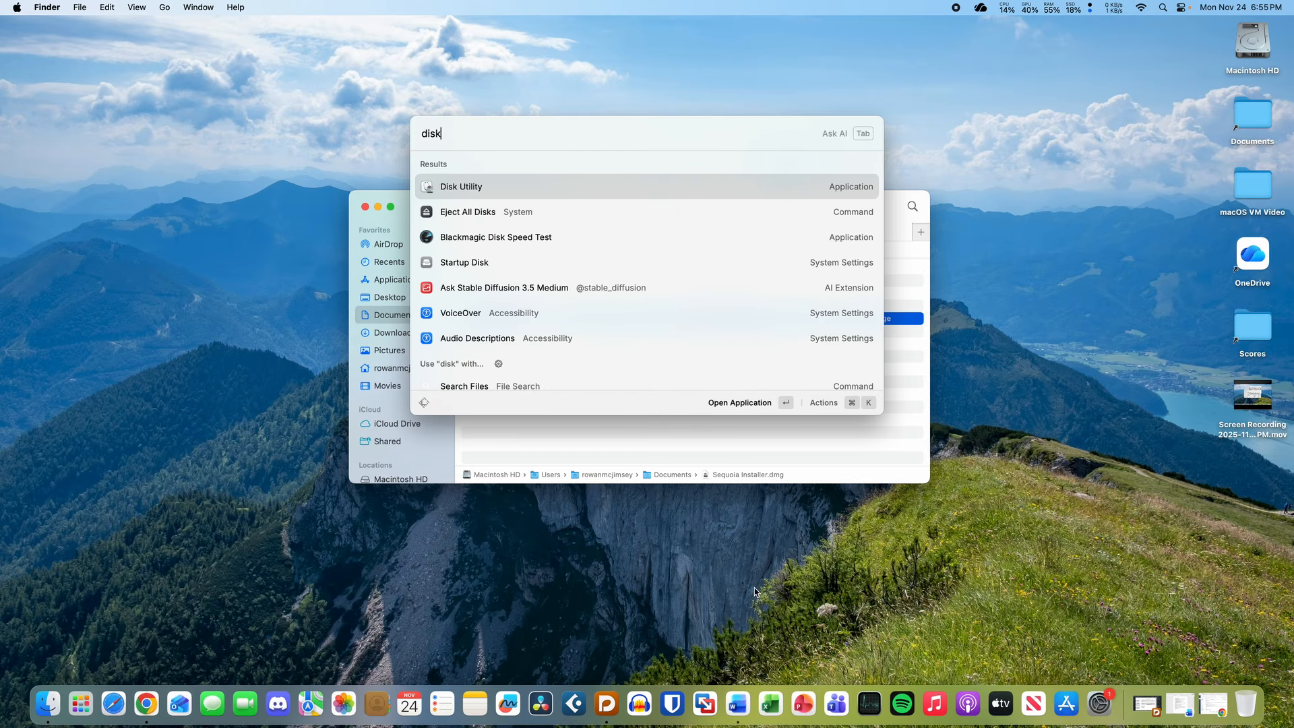
key("Return")
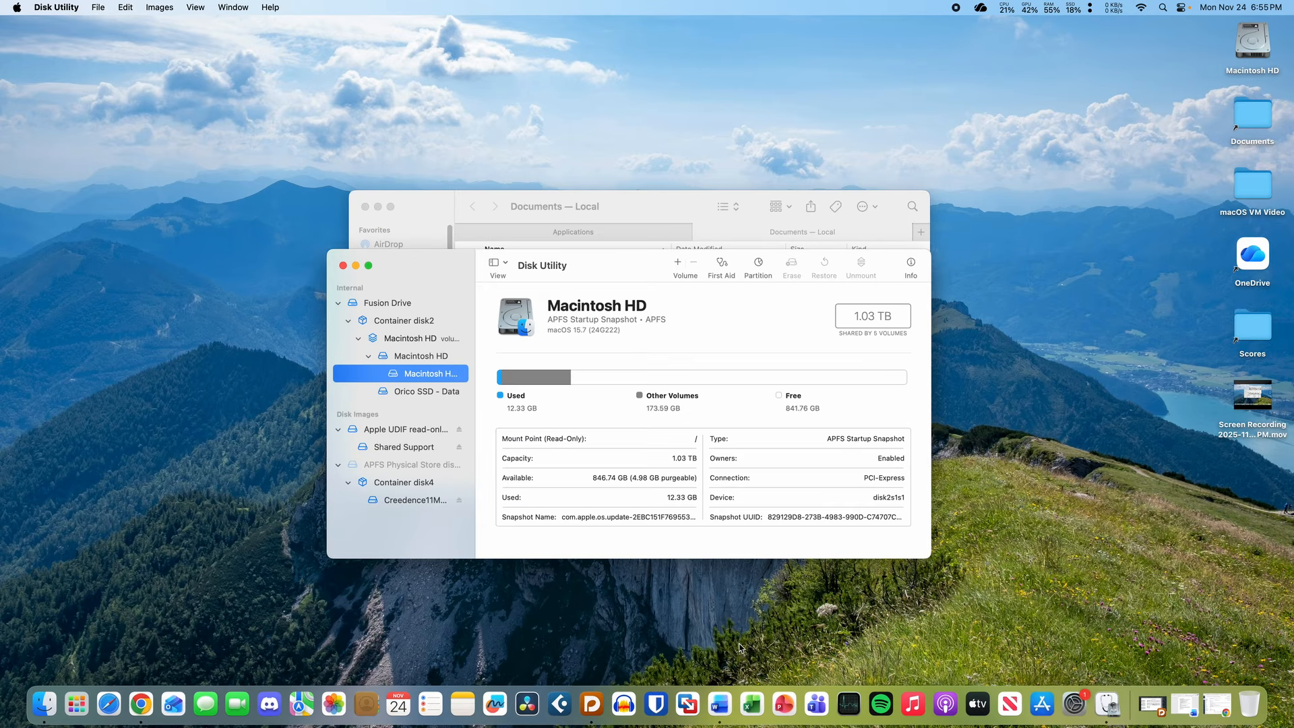
- Start an image conversion with Sequoia Installer.dmg as the source image
left_click_drag(537, 161, 542, 175)
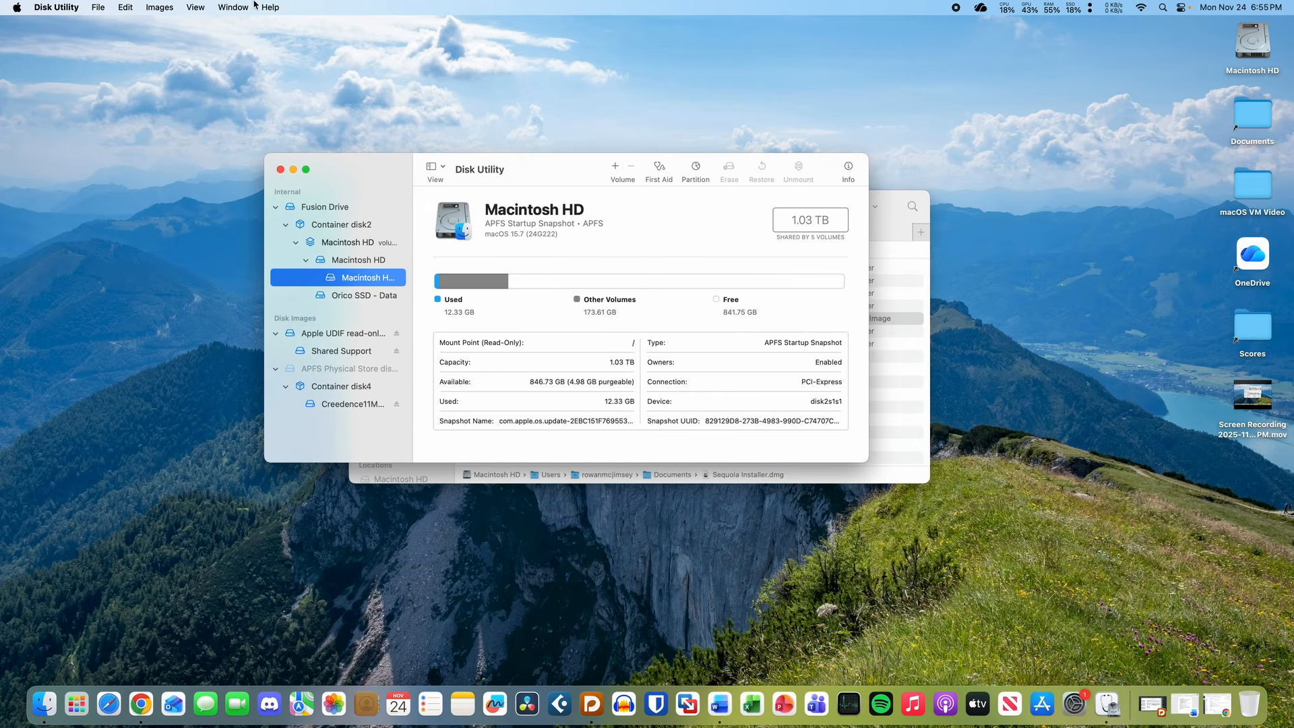
left_click(168, 7)
left_click(175, 57)
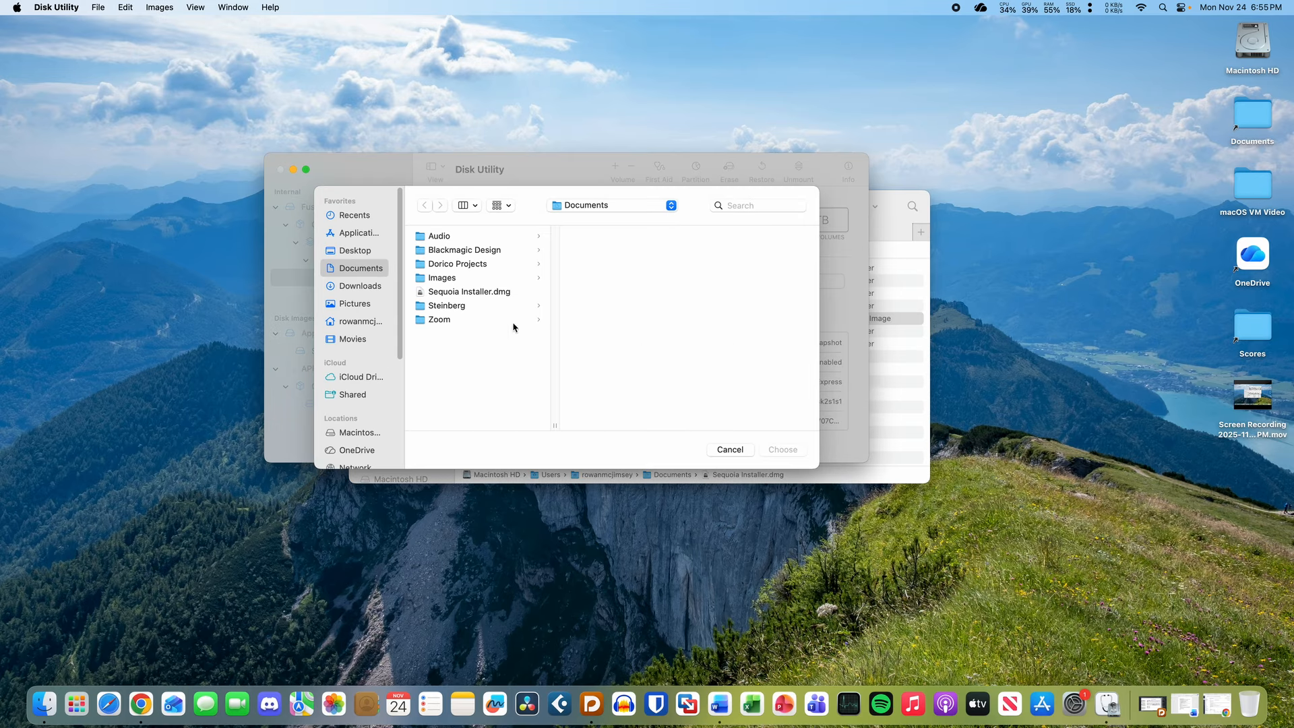
left_click(487, 295)
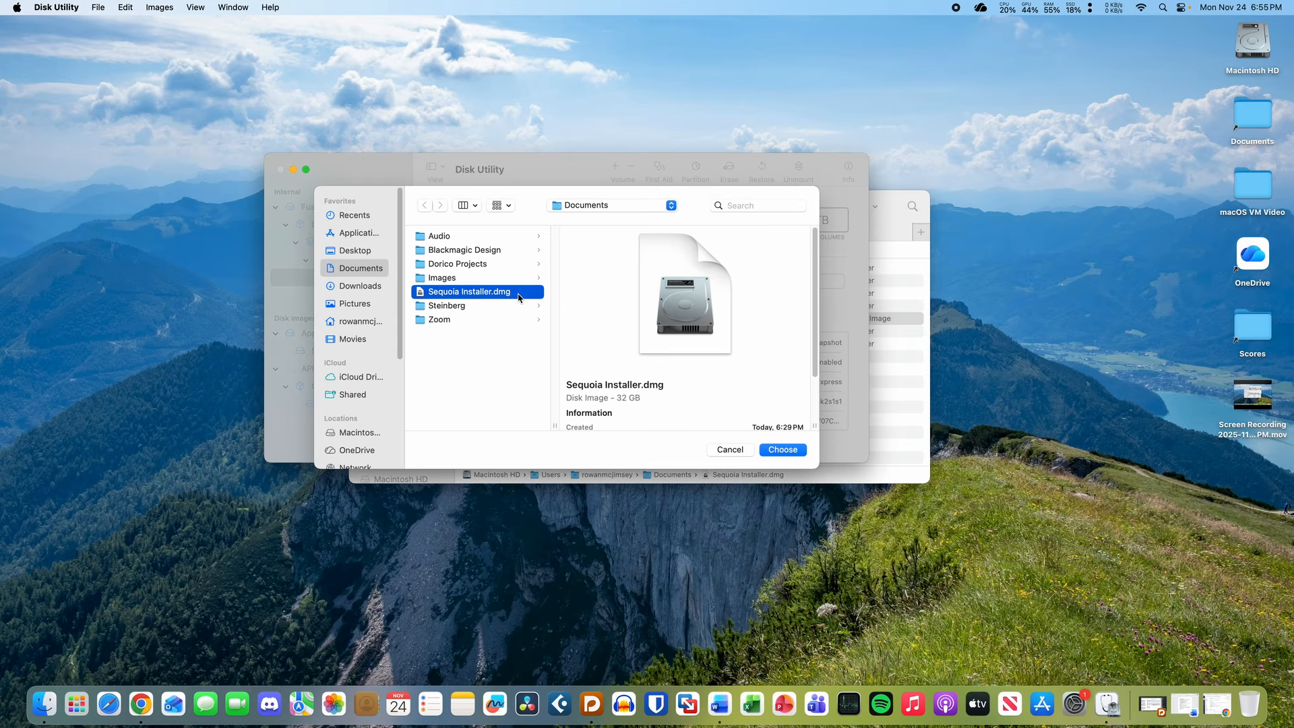
left_click(796, 451)
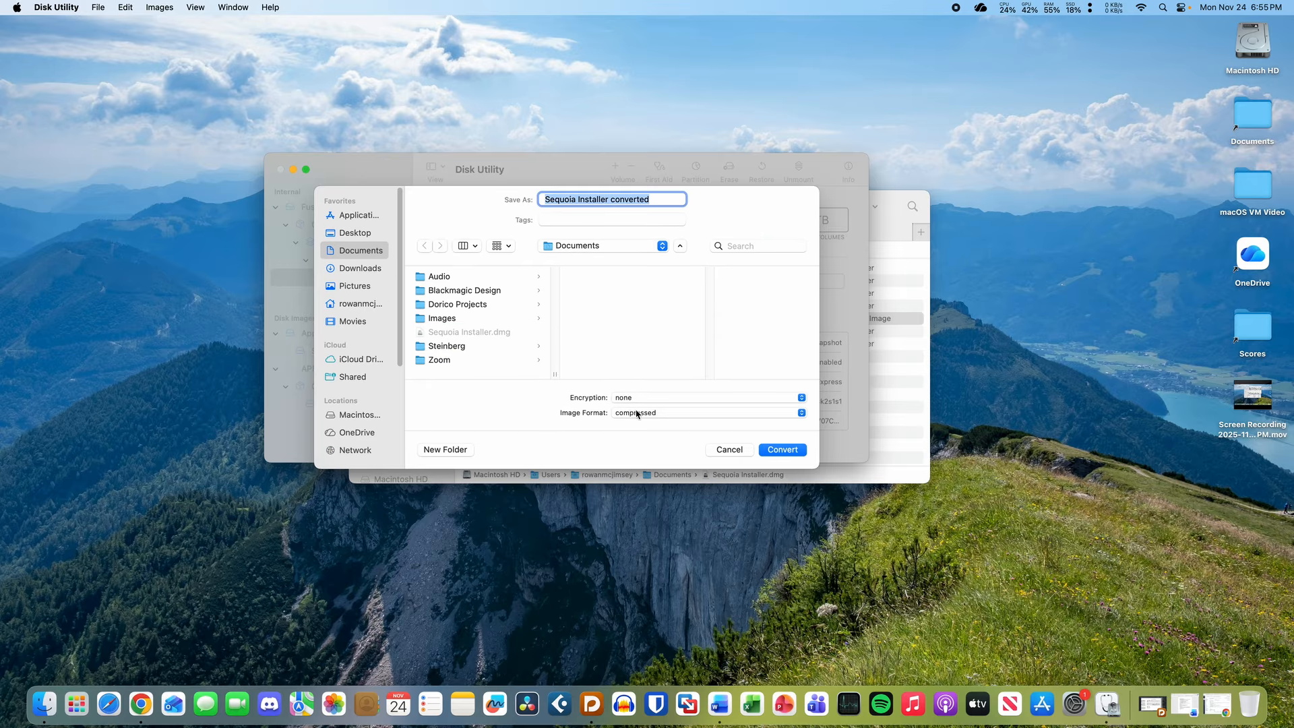
- Set the output format to DVD/CD master, convert, and show the detailed log
left_click(637, 413)
left_click(667, 438)
left_click(783, 450)
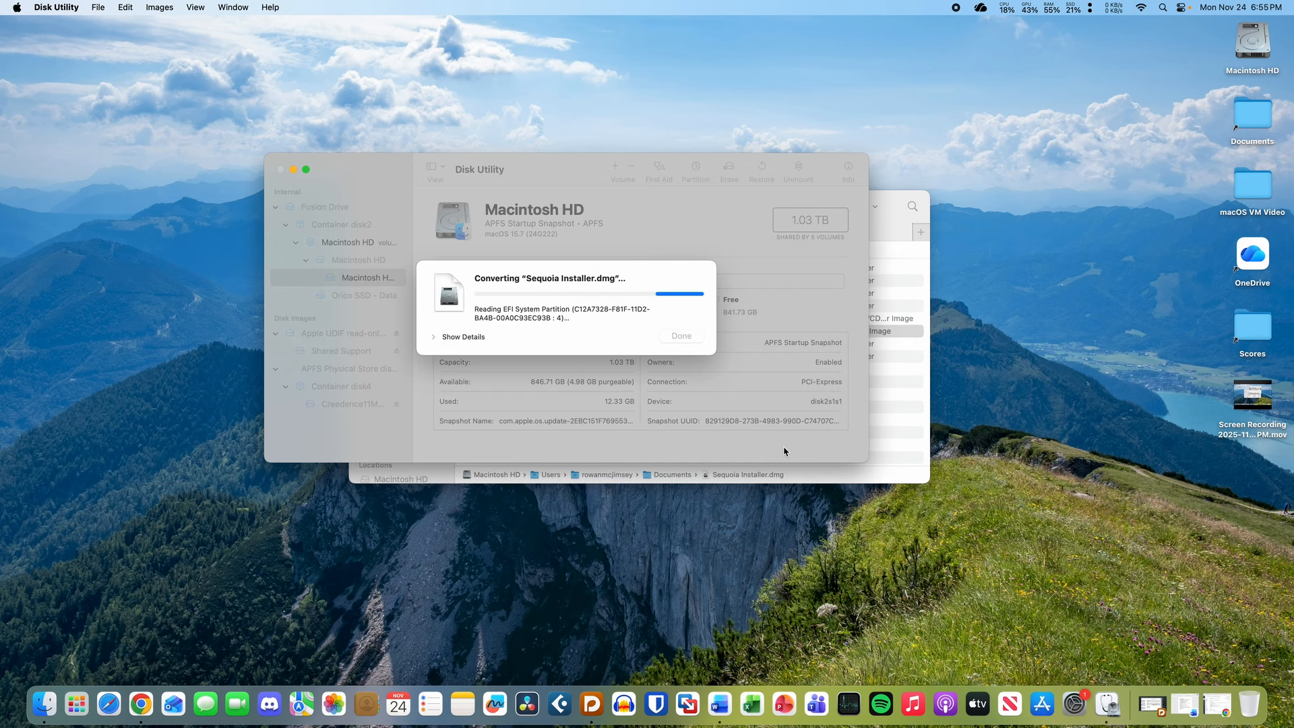
left_click(433, 337)
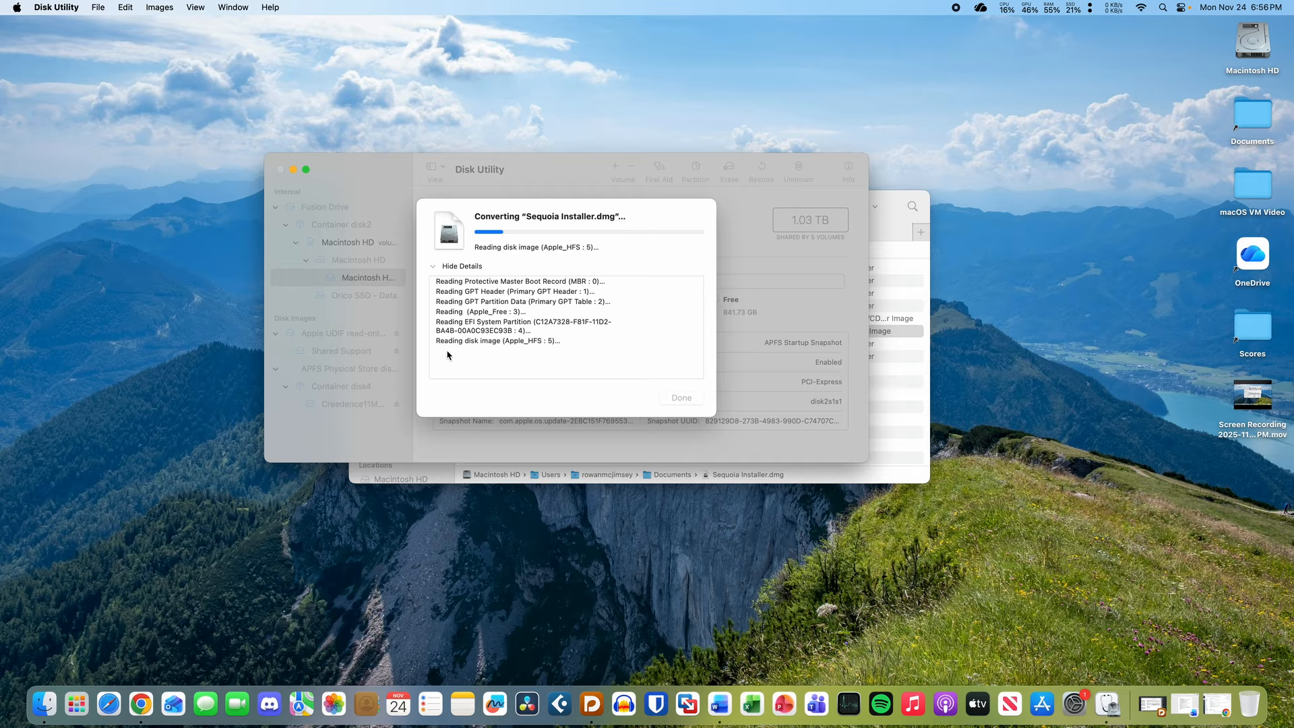
left_click_drag(559, 248, 588, 248)
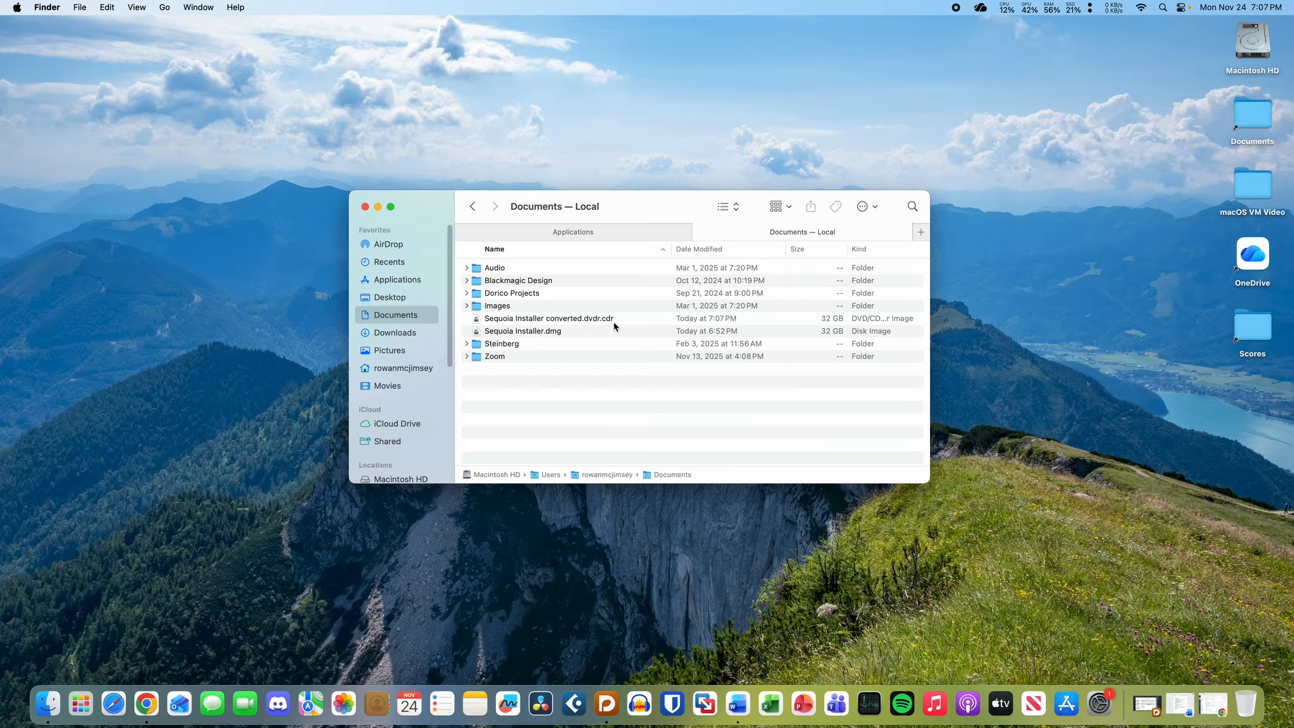
- Rename the converted image's extension from .dvdr.cdr to .iso, confirming Use .iso
left_click(613, 319)
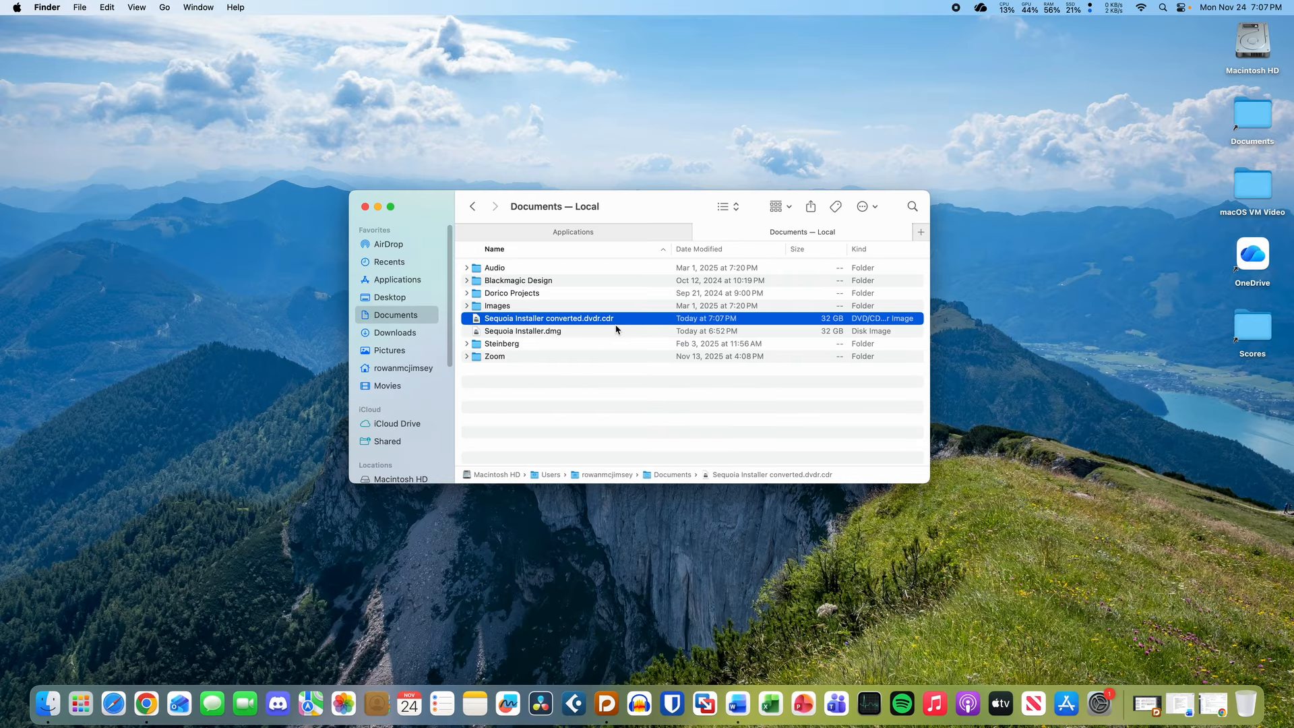
key("Return")
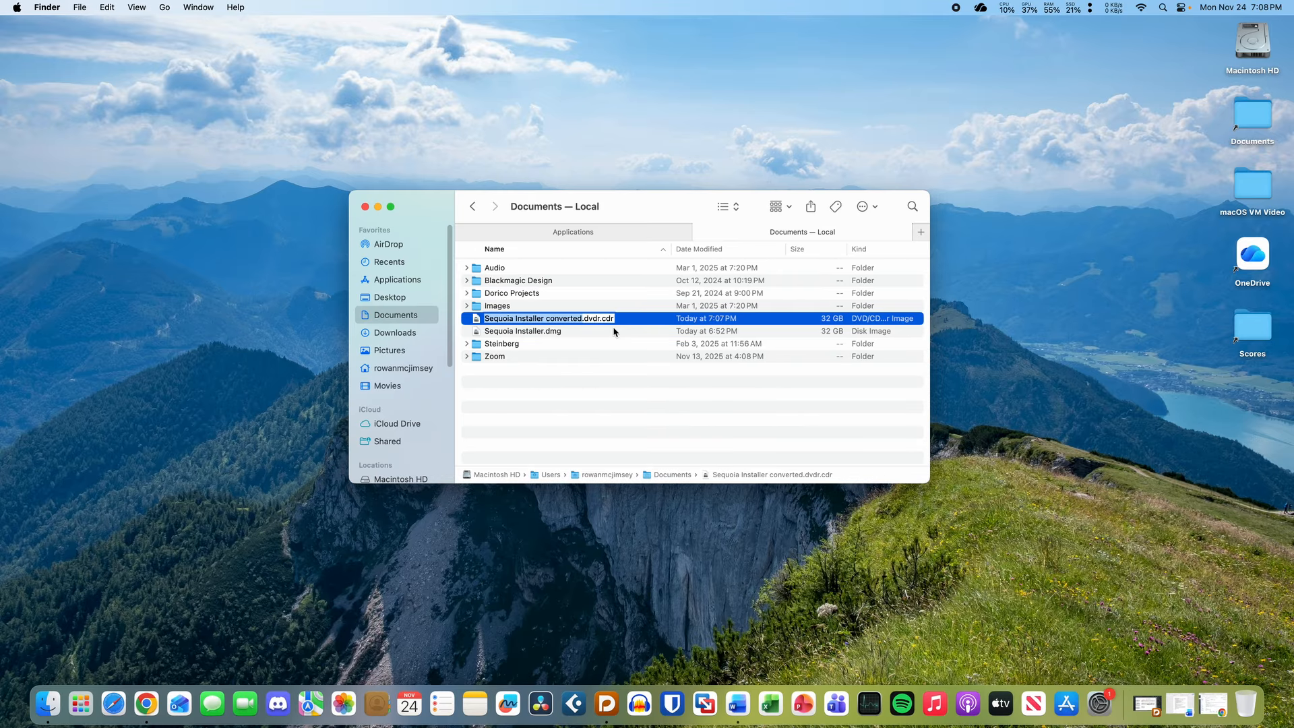
left_click(615, 318)
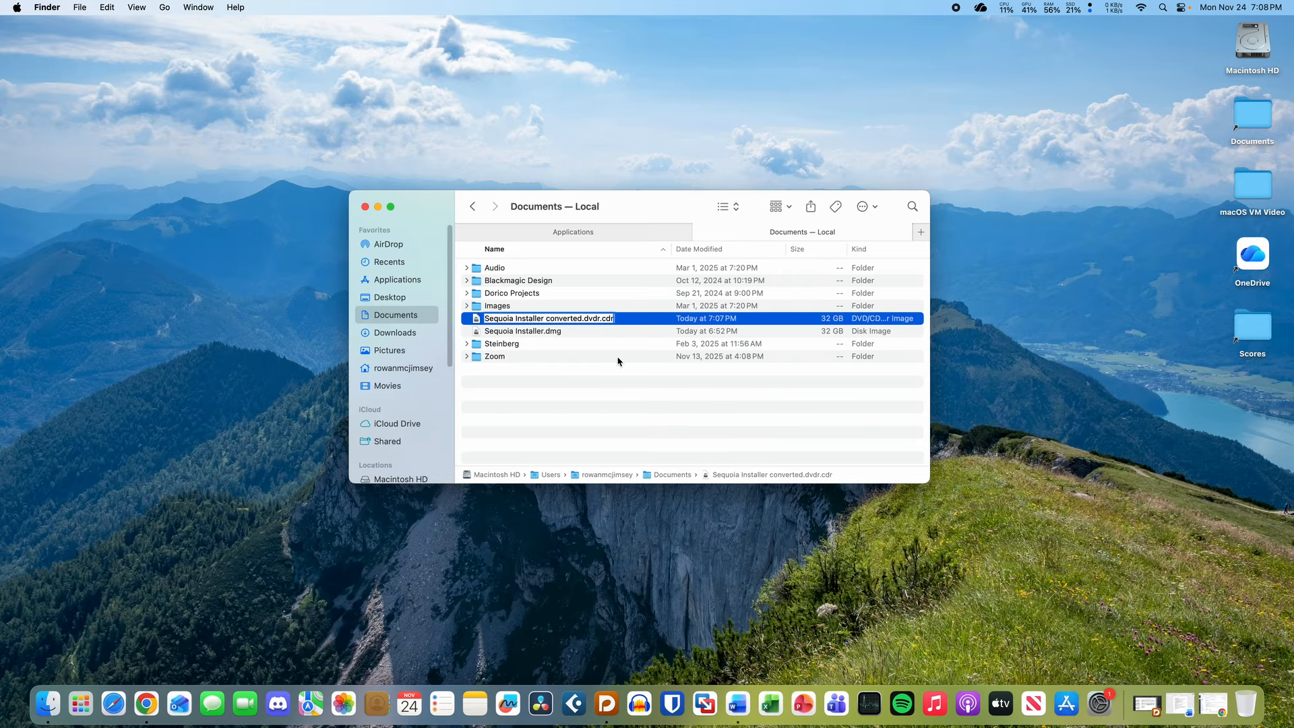
key("BackSpace")
key("BackSpace")
key("BackSpace")
key("BackSpace")
key("BackSpace")
key("BackSpace")
key("BackSpace")
key("BackSpace")
type("iso")
key("Return")
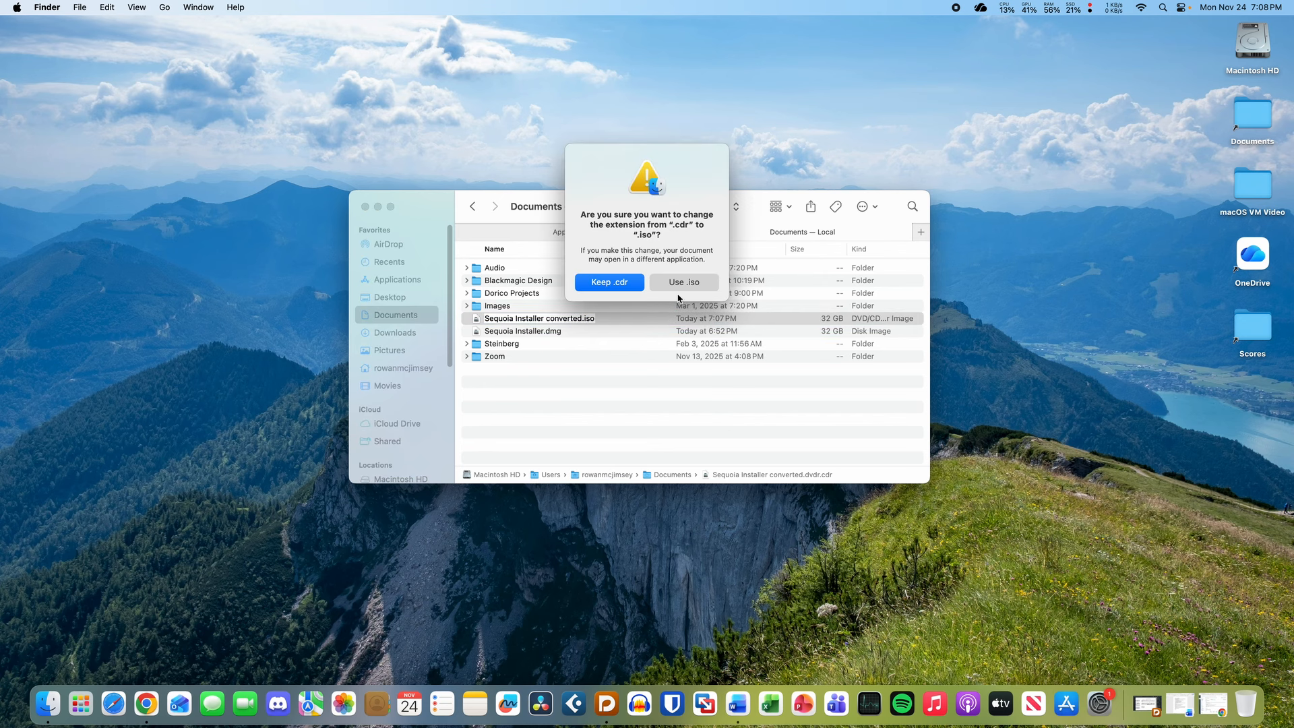
left_click(681, 282)
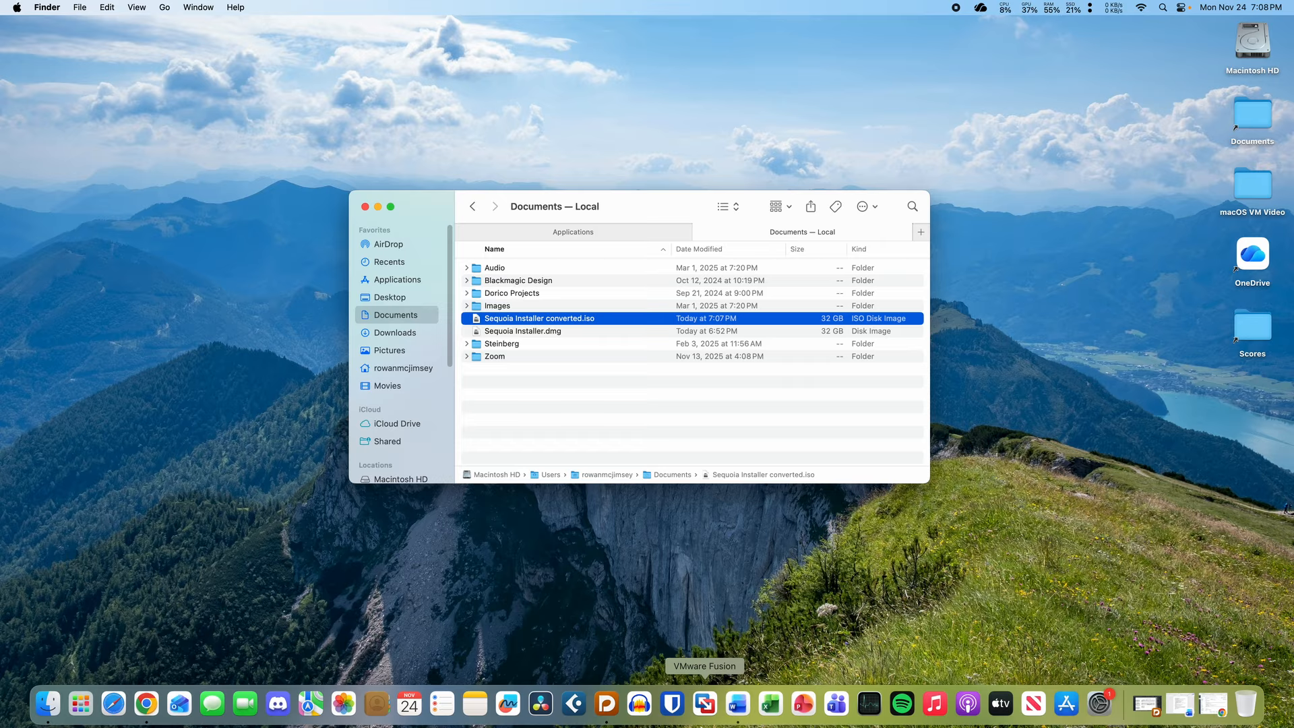
- Launch VMware Fusion's new VM assistant and clear its recent install images list
left_click(705, 704)
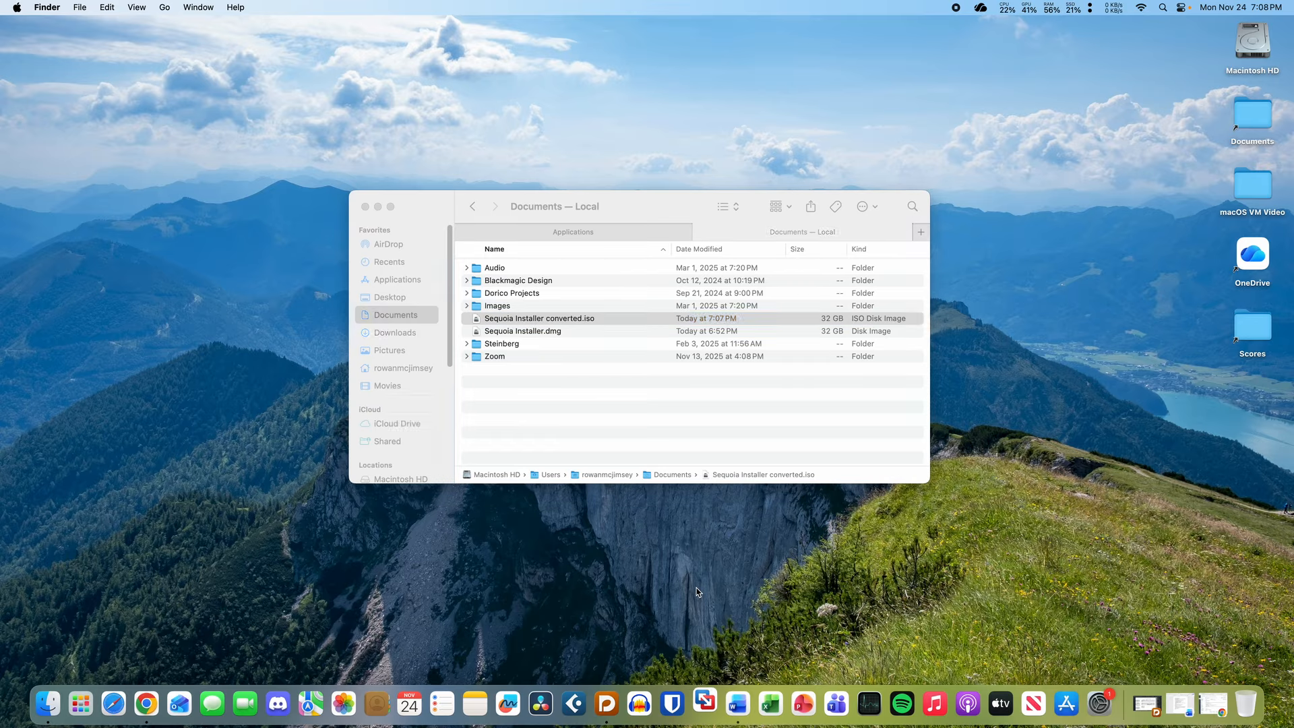
left_click(660, 383)
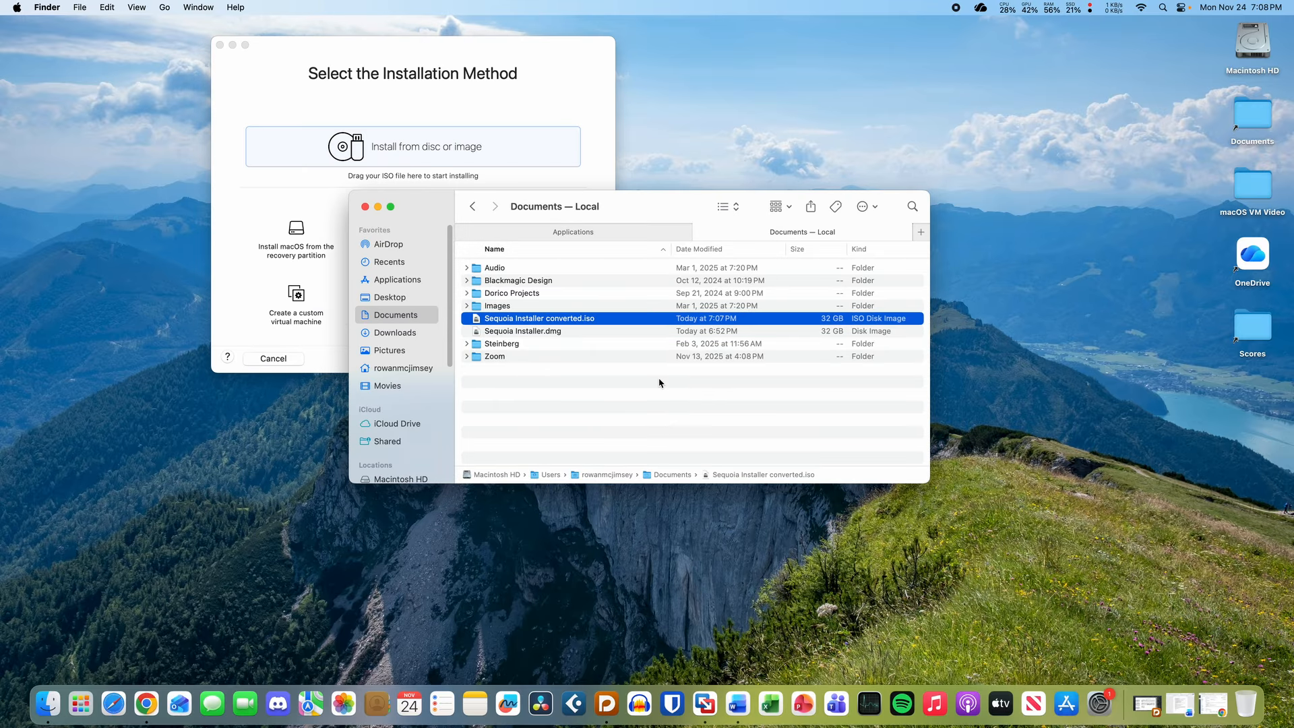
left_click_drag(563, 323, 381, 154)
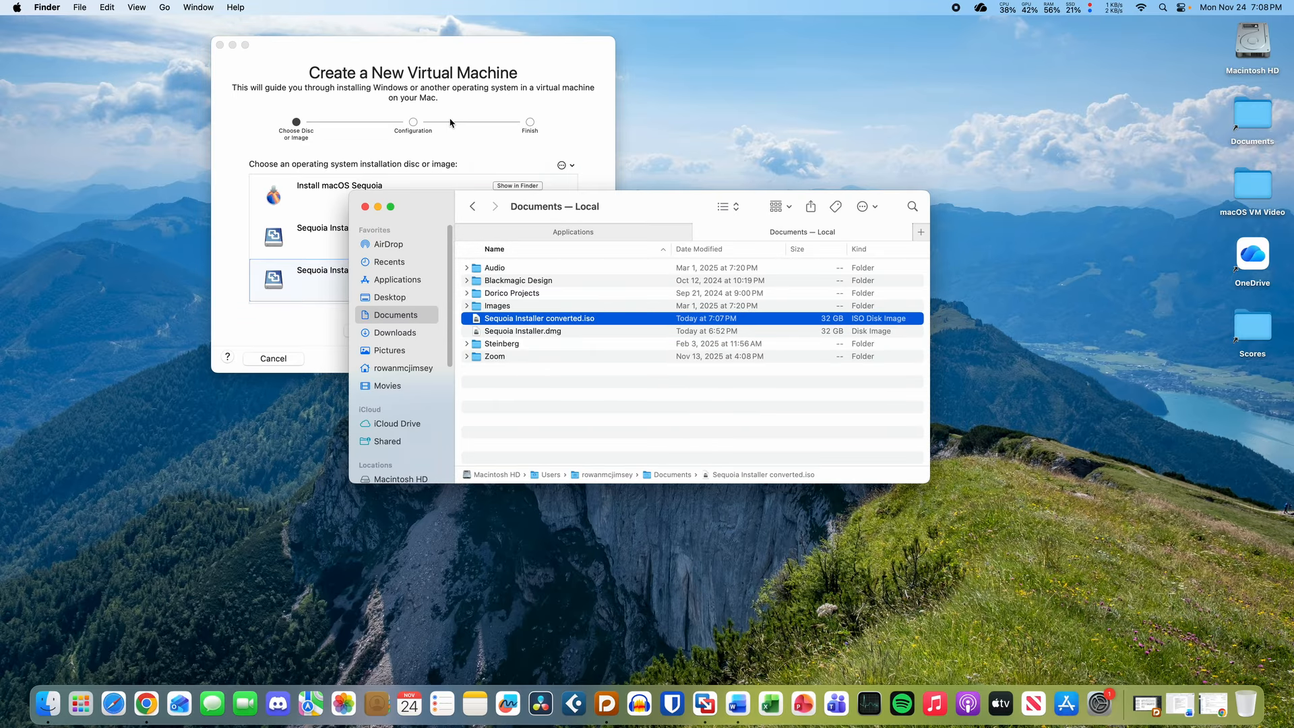
left_click(544, 142)
left_click(437, 237)
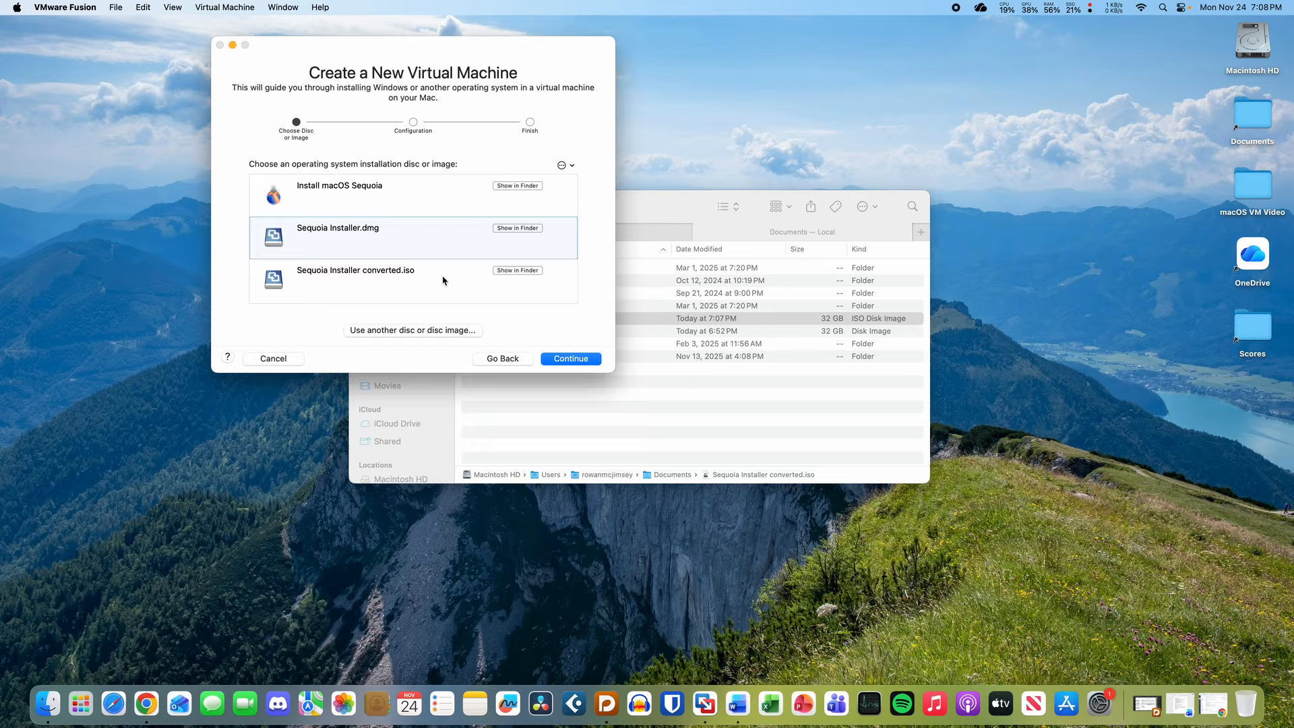
left_click(445, 282)
left_click(436, 243)
left_click(564, 165)
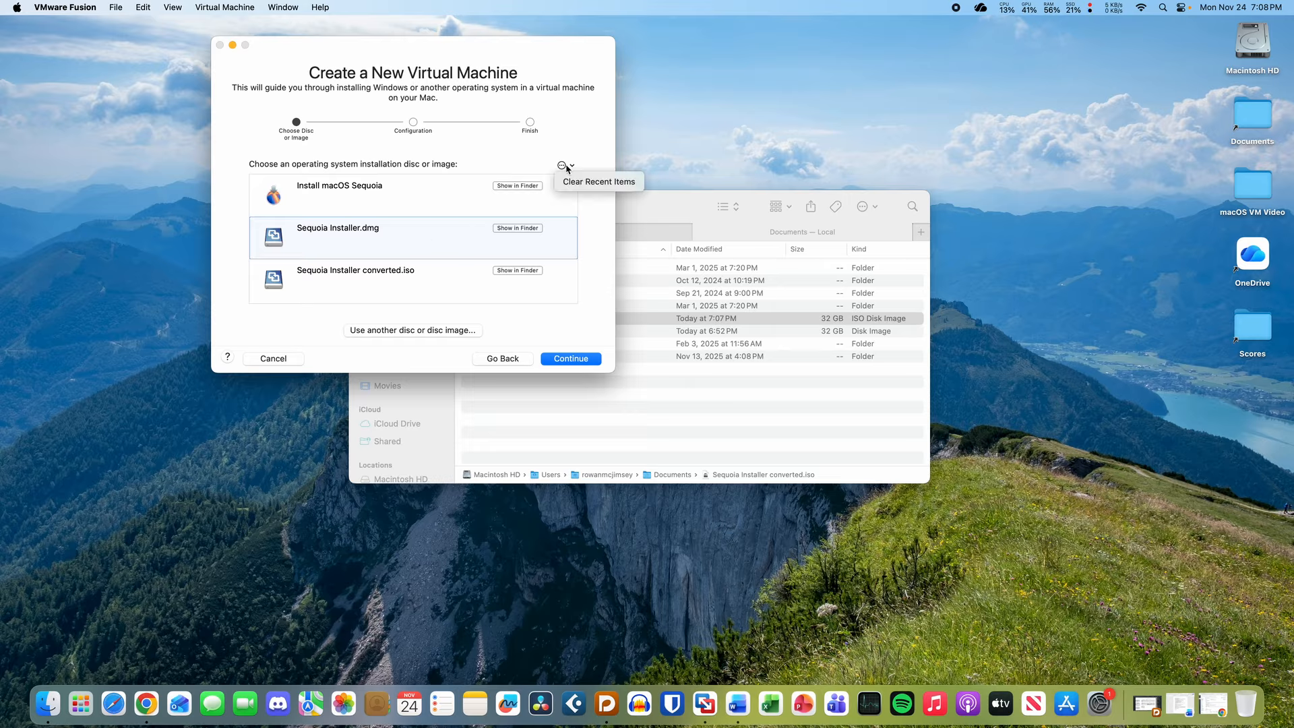
left_click(596, 181)
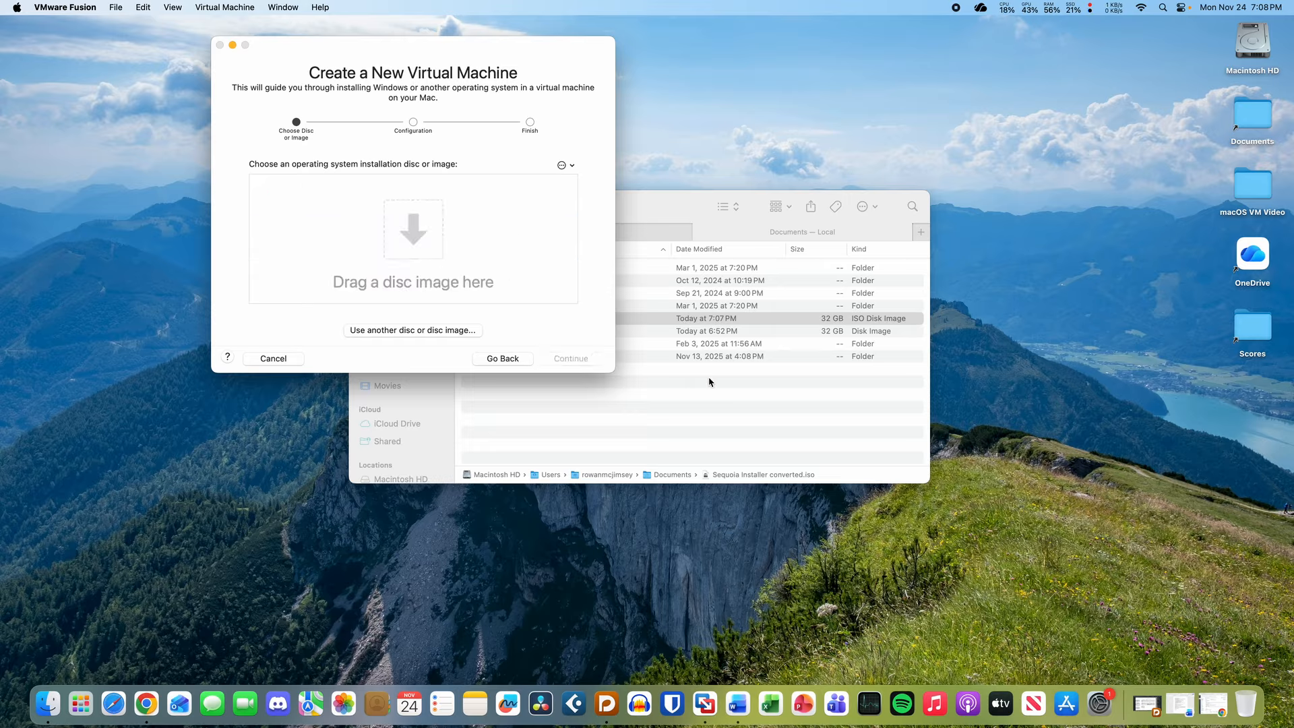
- Use Sequoia Installer converted.iso as install image, keep macOS 15, and save the VM
left_click(574, 322)
left_click_drag(573, 326, 308, 270)
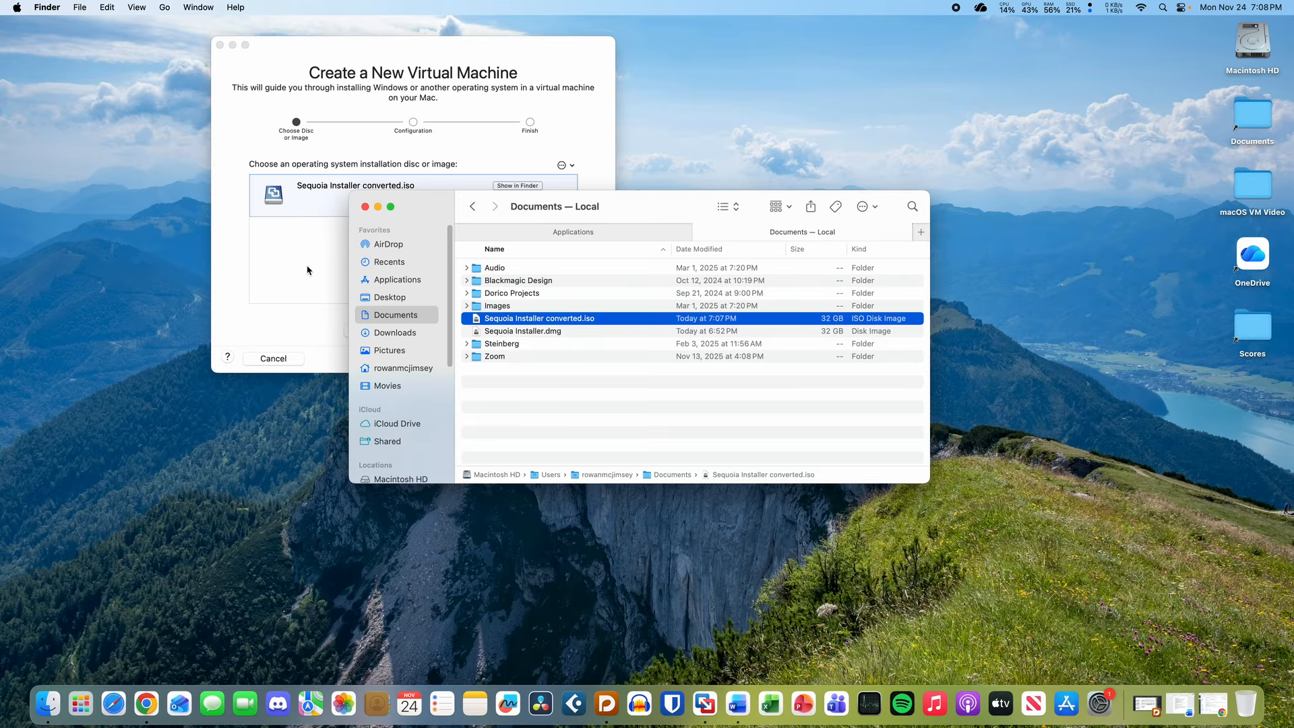
left_click(588, 366)
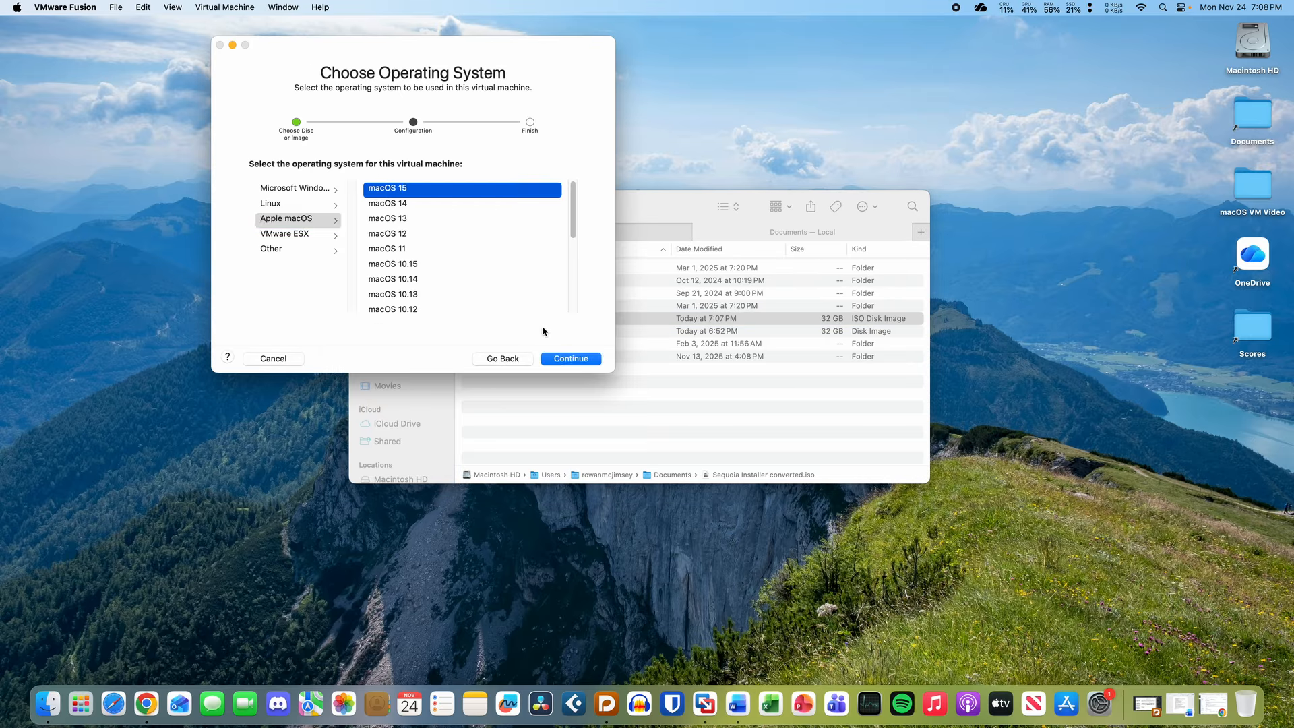
left_click(570, 359)
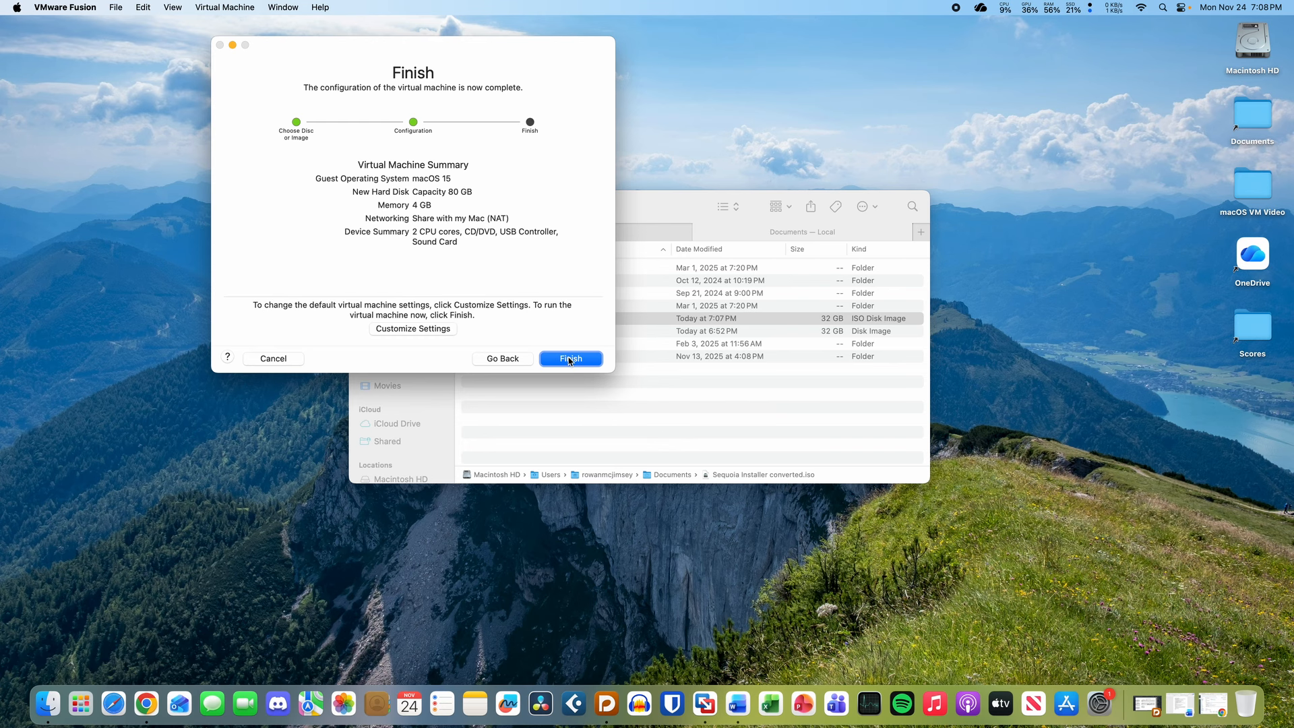
left_click(559, 360)
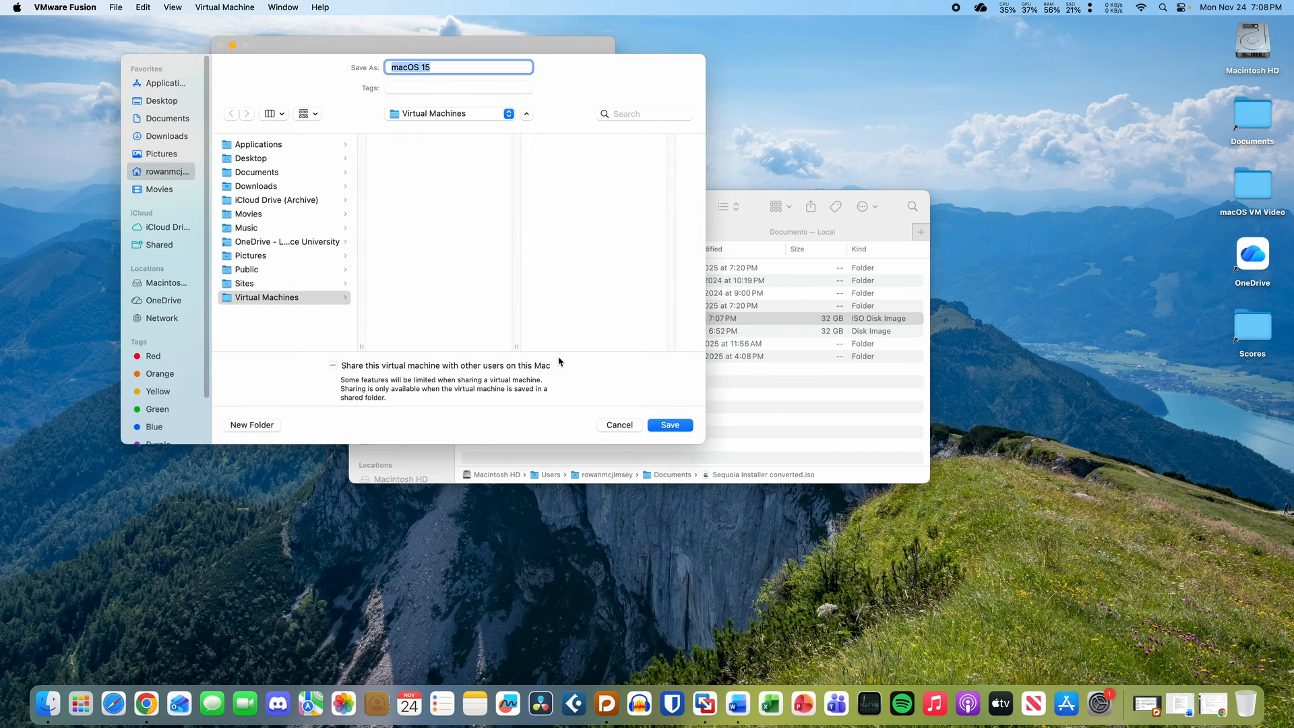
left_click(658, 424)
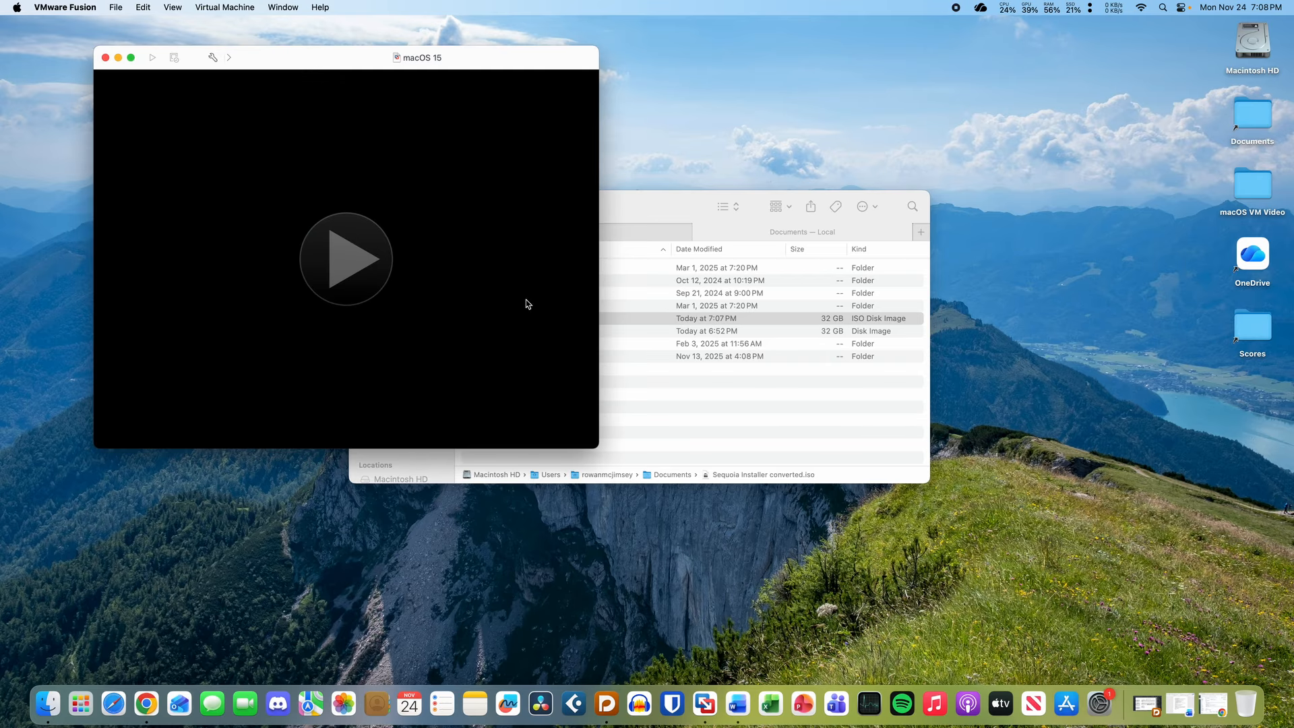
- Enlarge the macOS 15 window, dismiss the no-operating-system notice, and close it saving state
left_click_drag(299, 58, 418, 95)
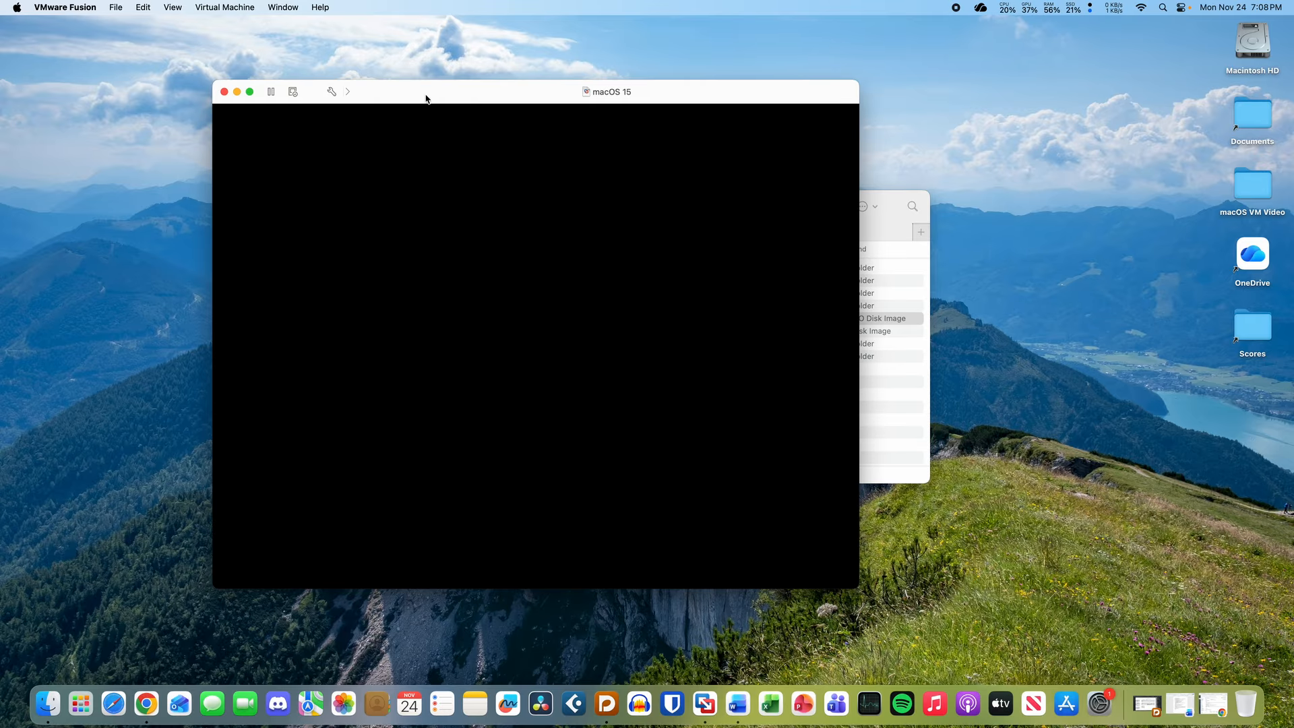
left_click_drag(426, 98, 367, 69)
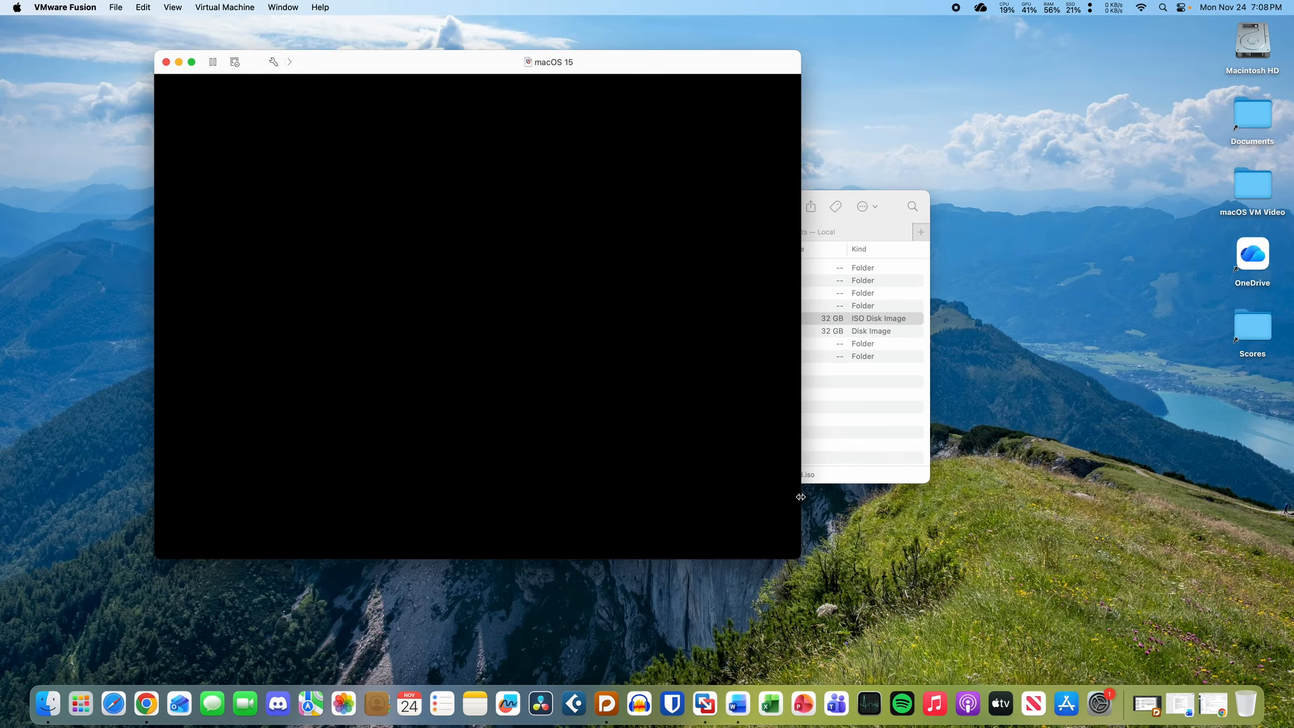
left_click_drag(810, 496, 822, 499)
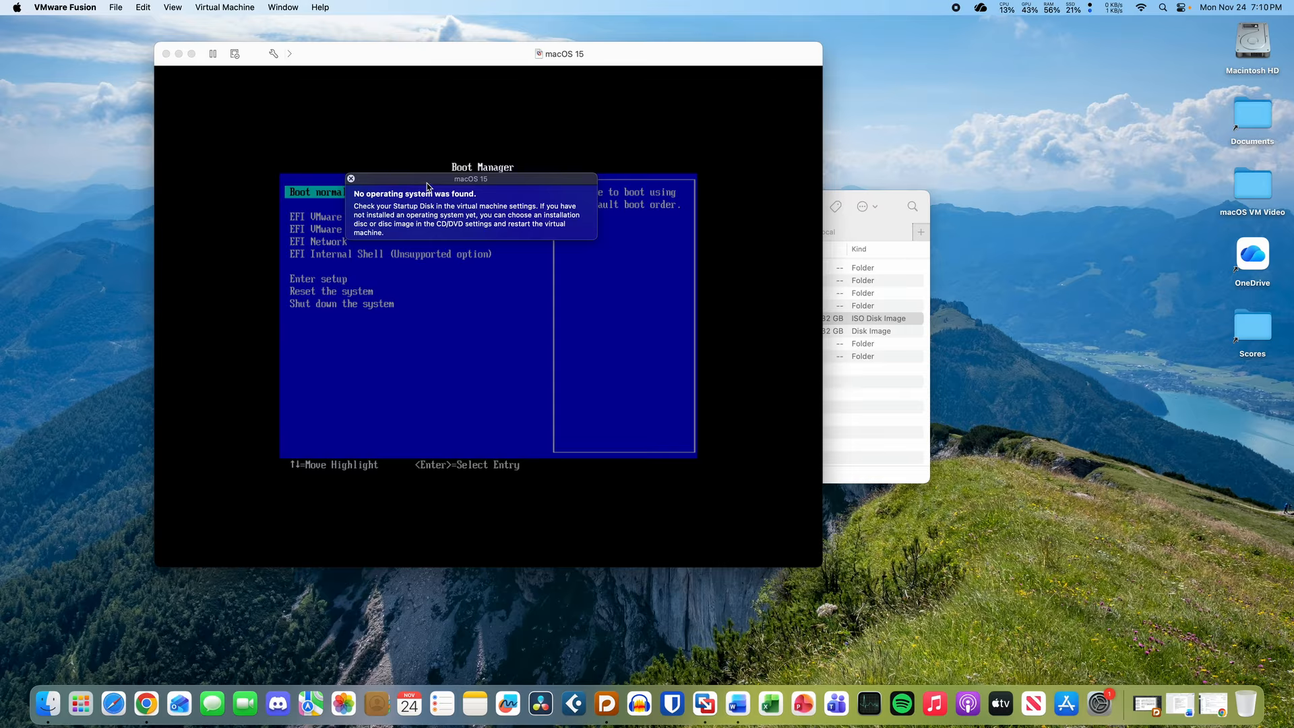
left_click_drag(427, 180, 444, 137)
left_click(367, 137)
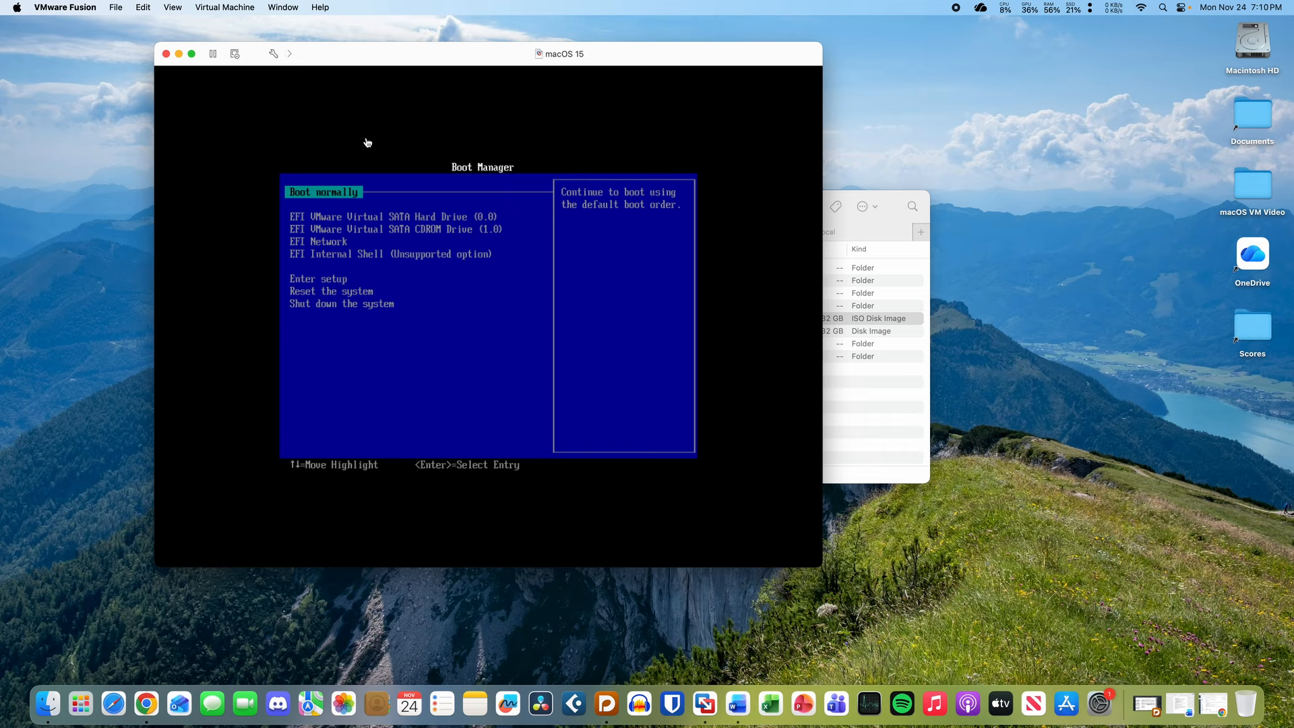
left_click(167, 54)
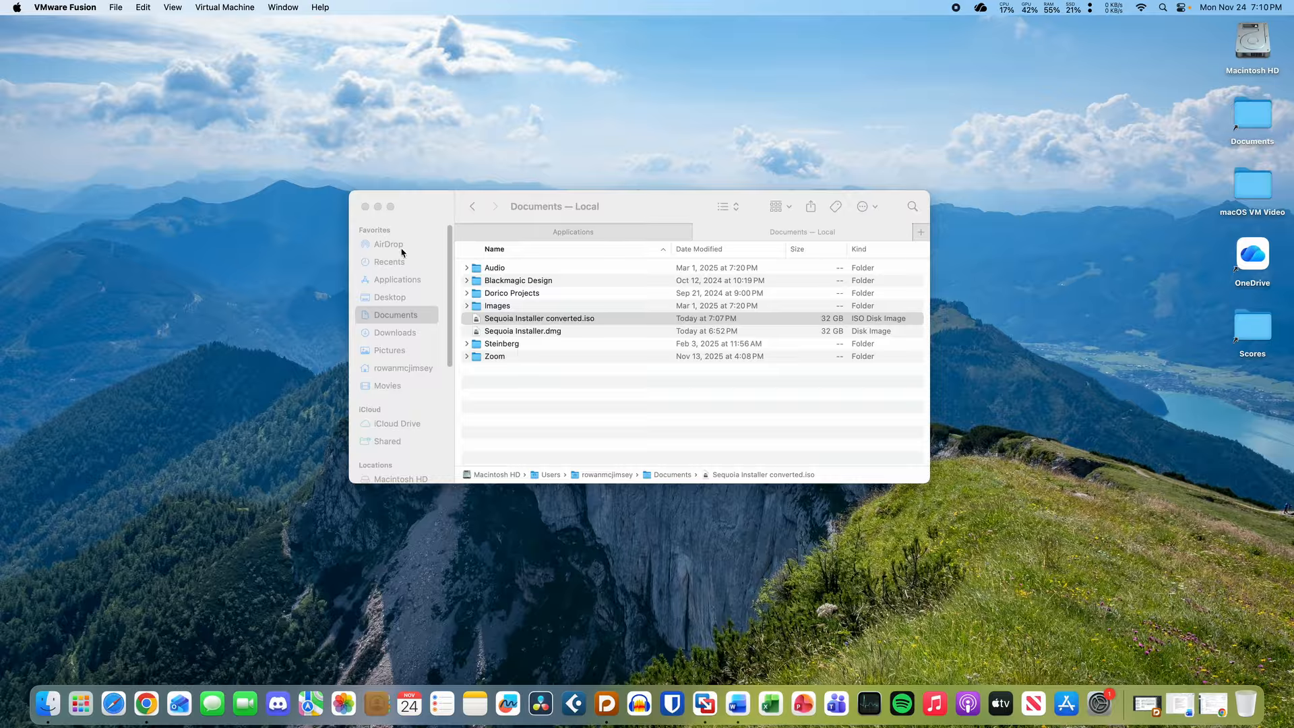
- Resume the macOS 15 machine from the Virtual Machine Library's context menu
left_click(241, 5)
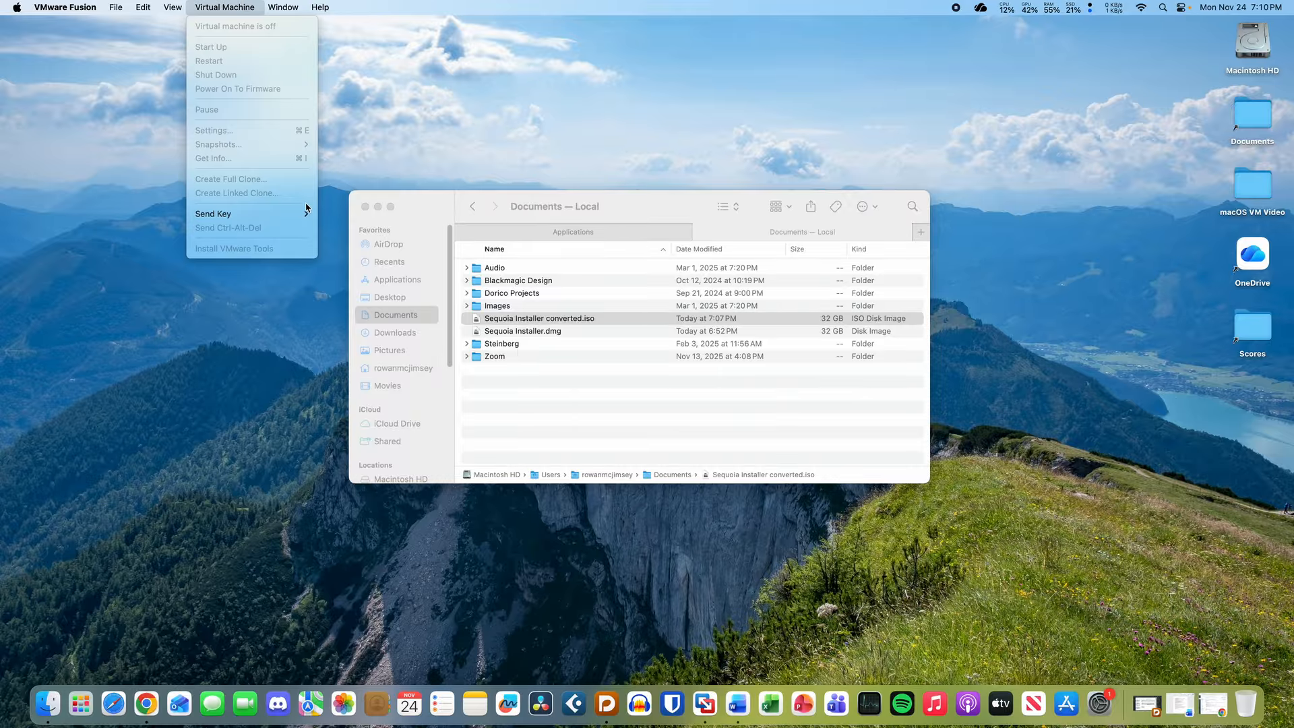
mouse_move(287, 8)
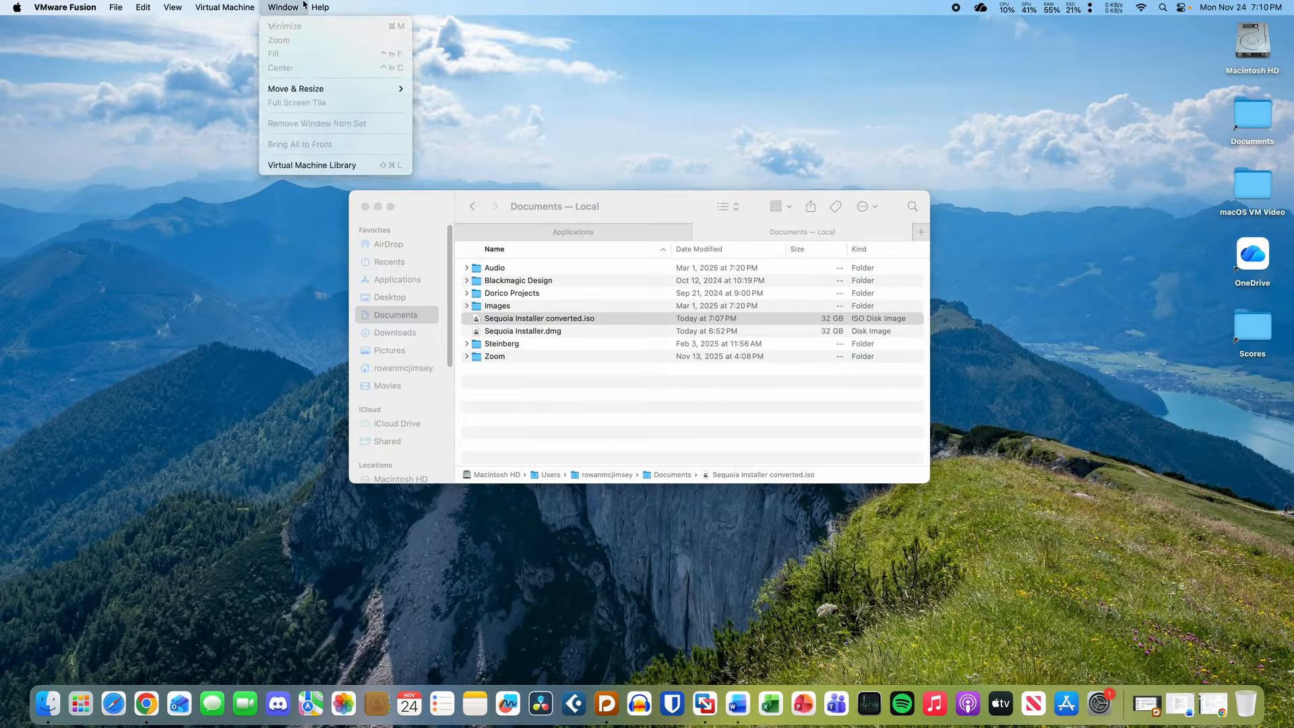
left_click(331, 166)
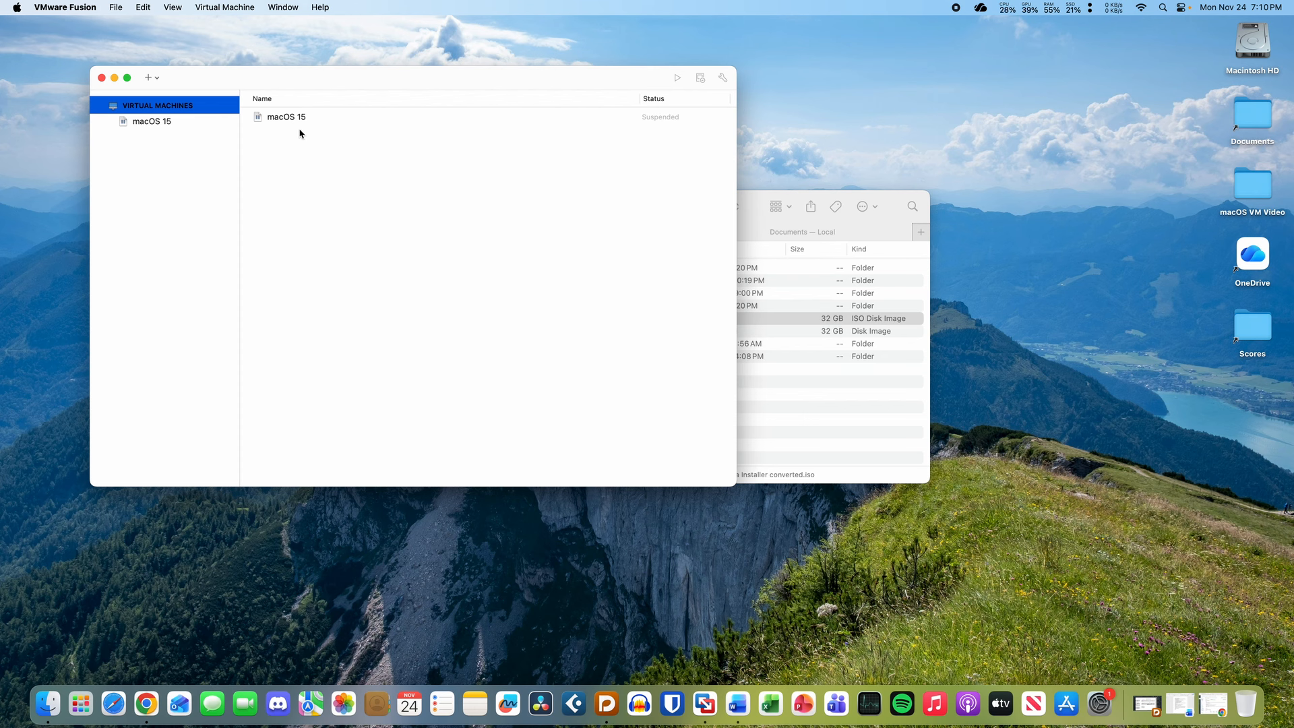
left_click(299, 120)
right_click(625, 123)
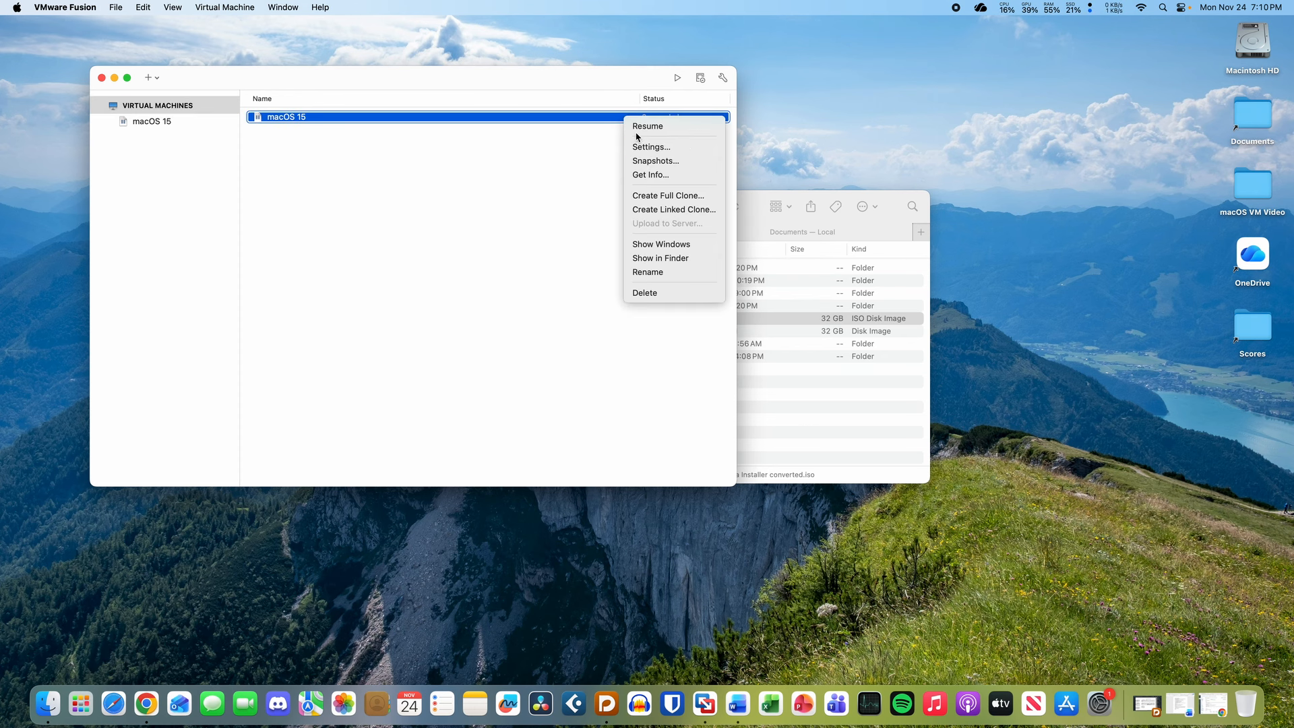
left_click(636, 128)
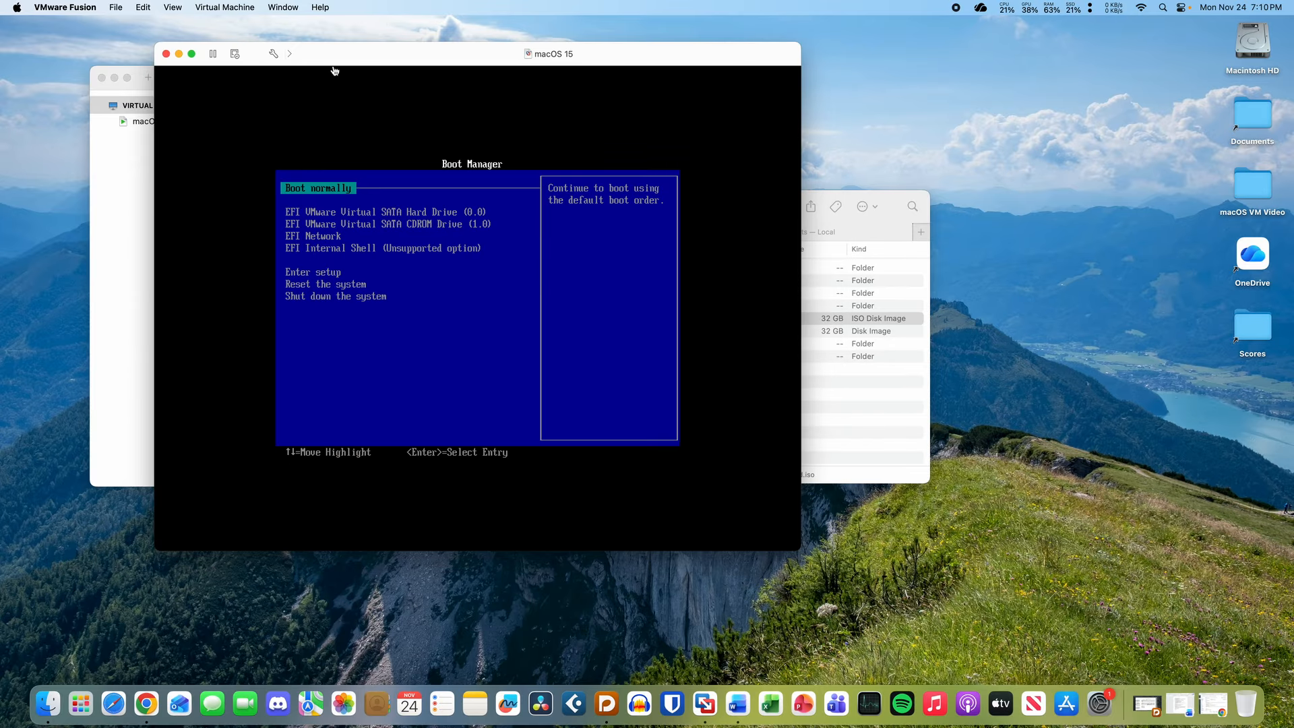
- Set the macOS 15 startup disk to CD/DVD and restart the guest
left_click(275, 54)
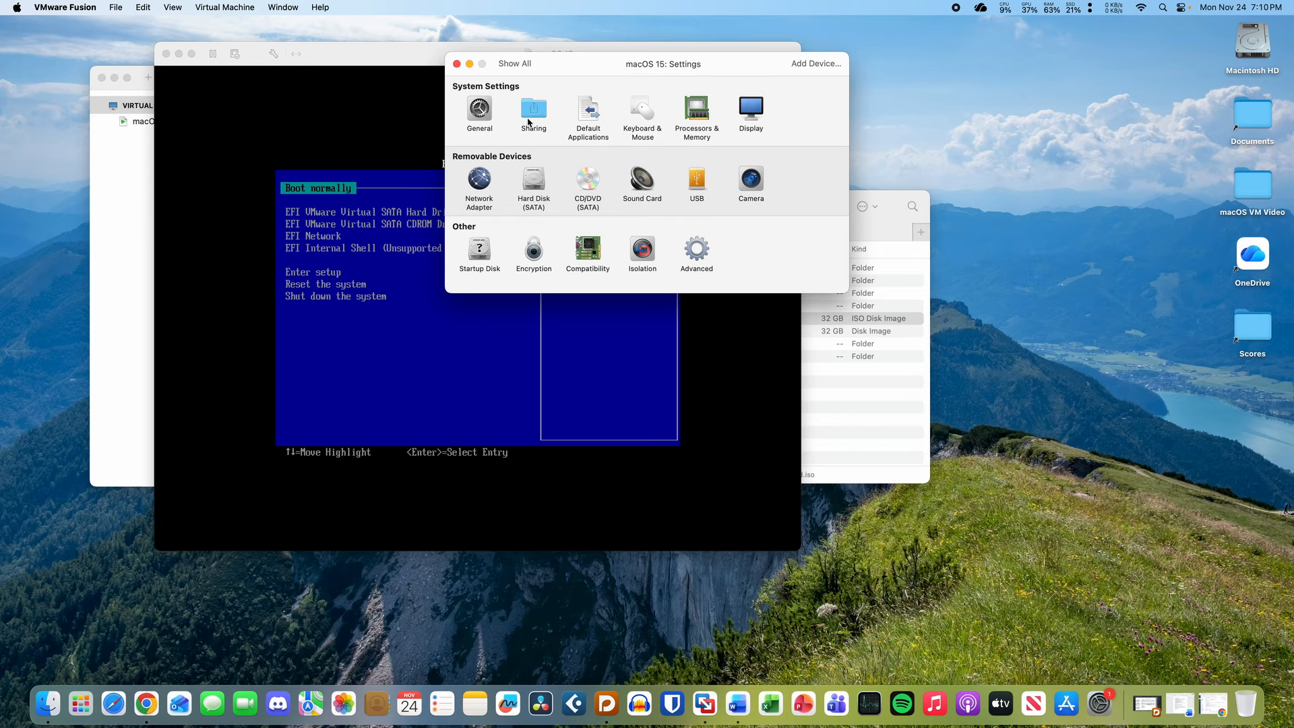
left_click(478, 251)
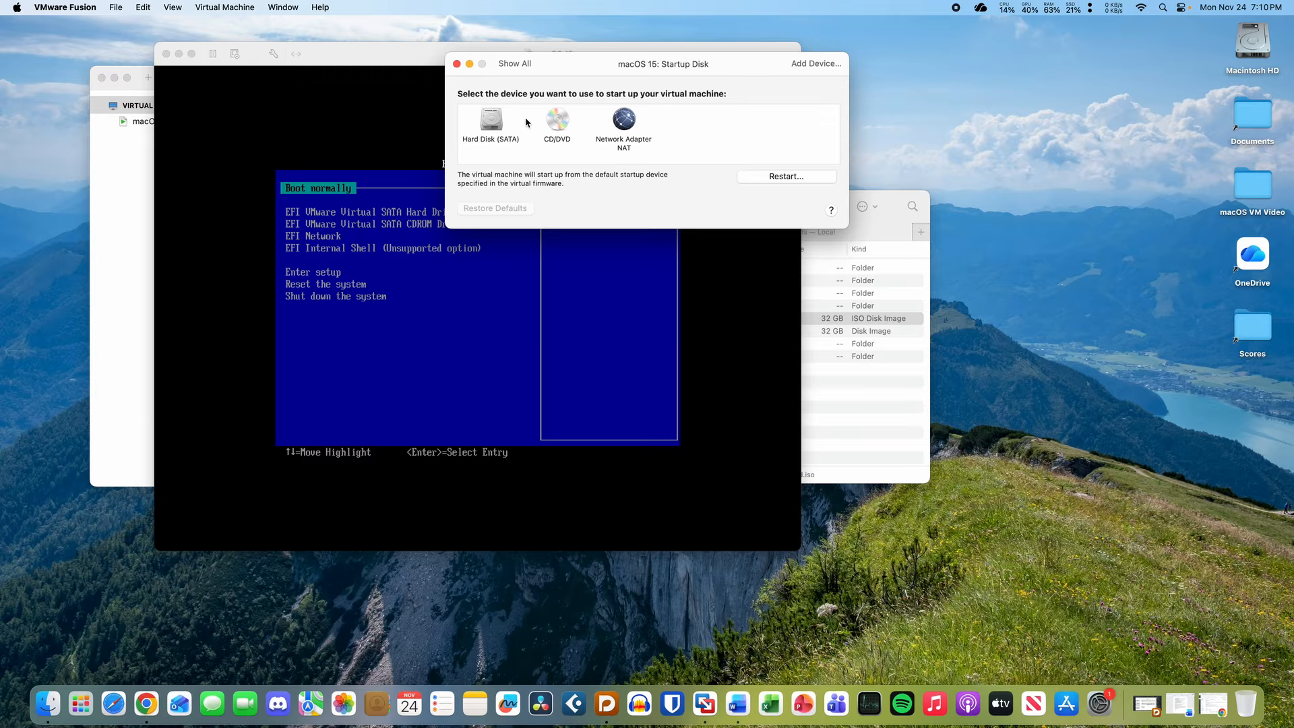
left_click(556, 128)
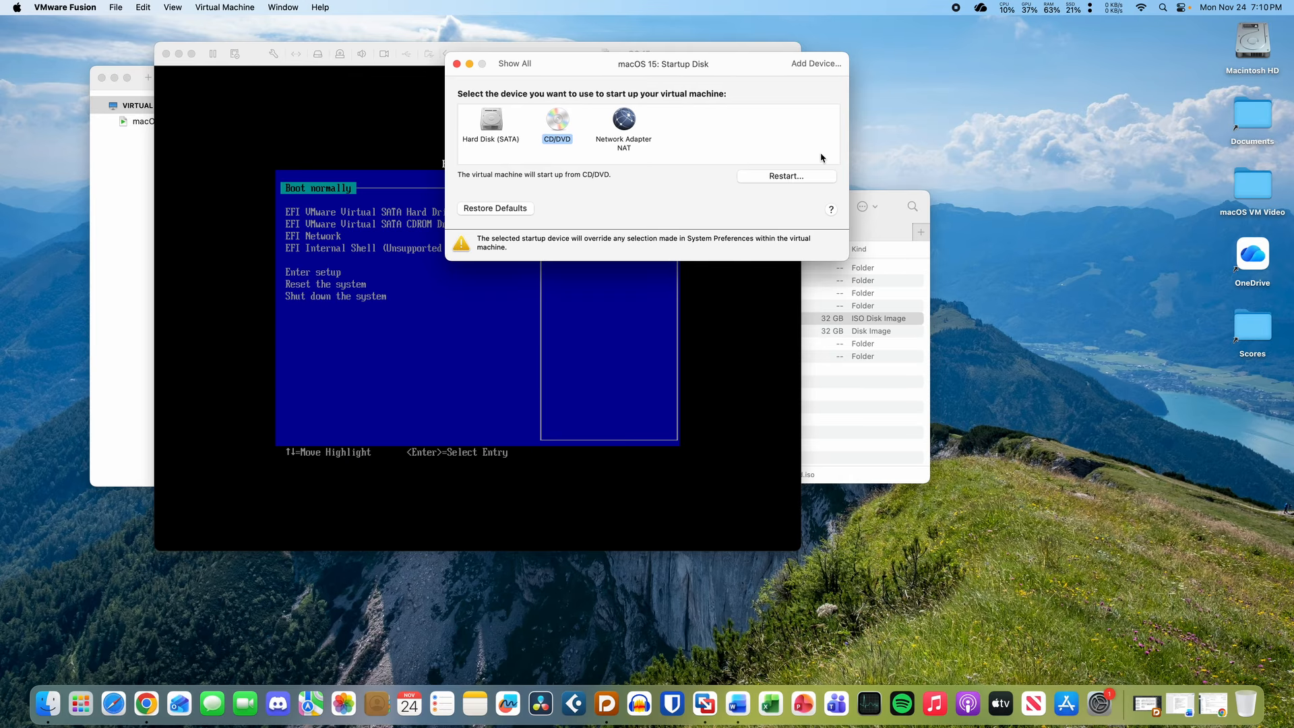
left_click(804, 177)
left_click(530, 325)
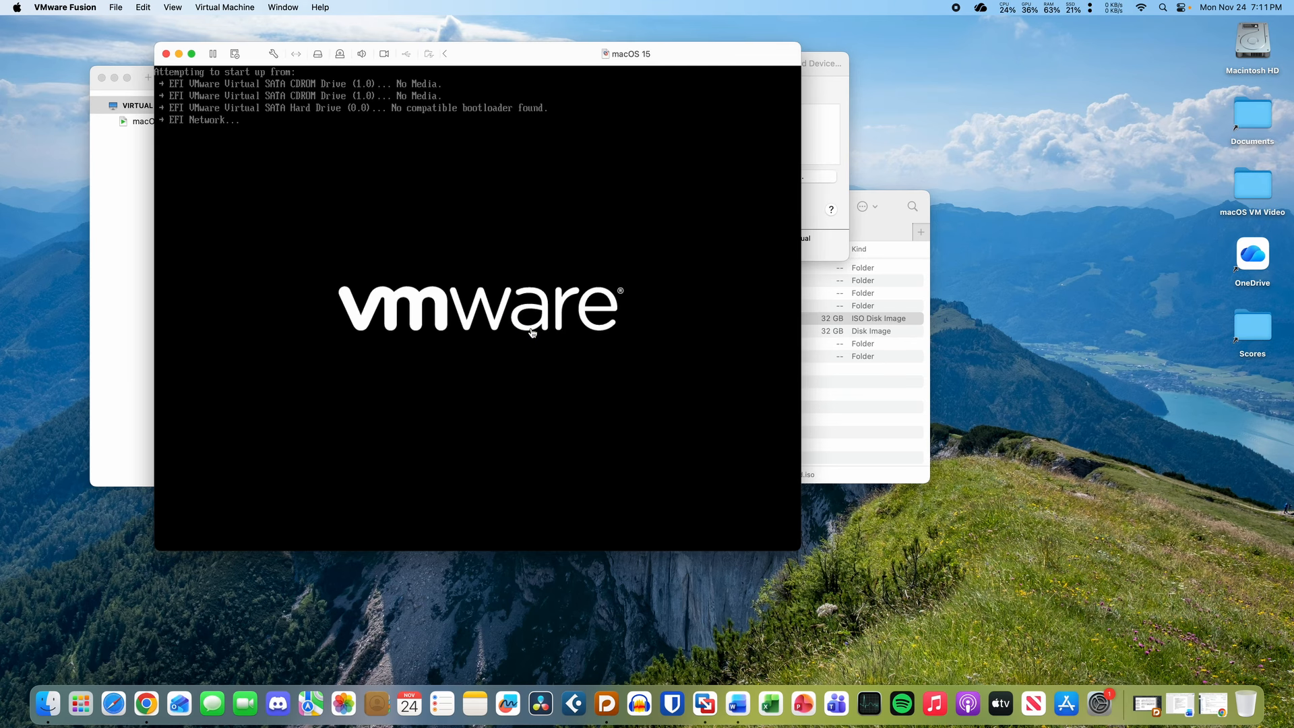
left_click(826, 103)
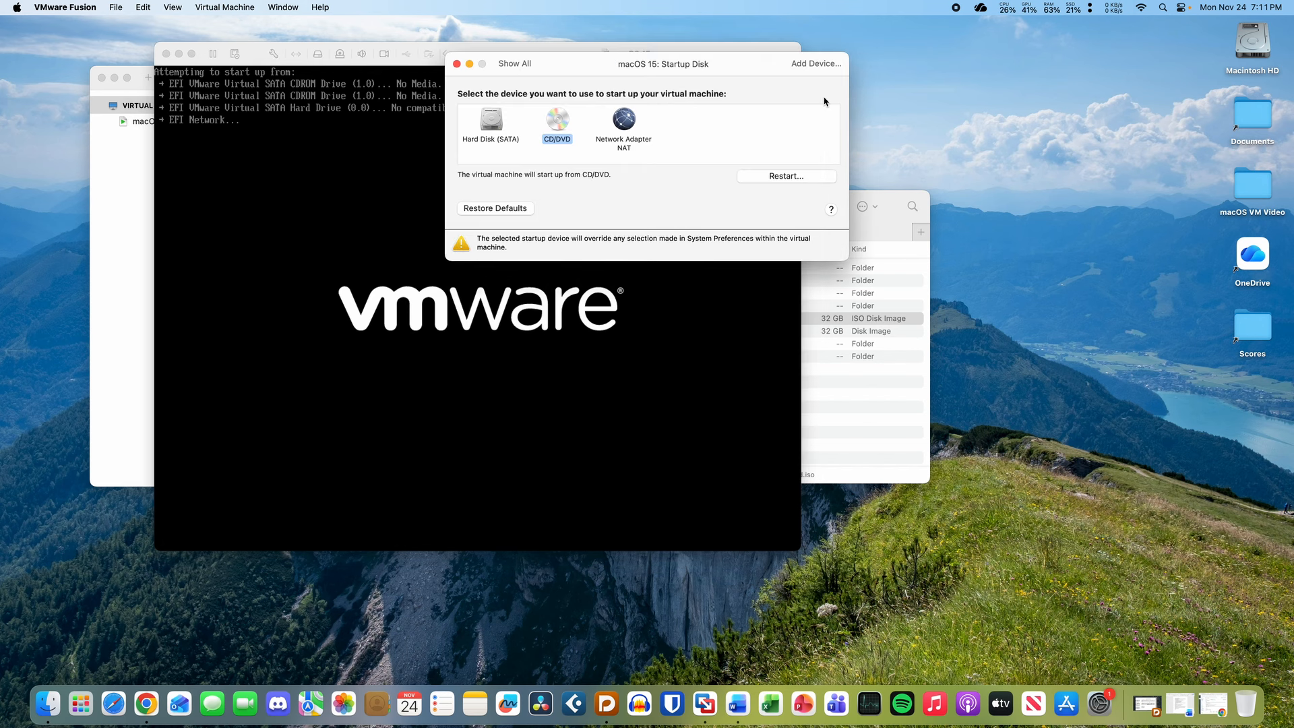
left_click(525, 66)
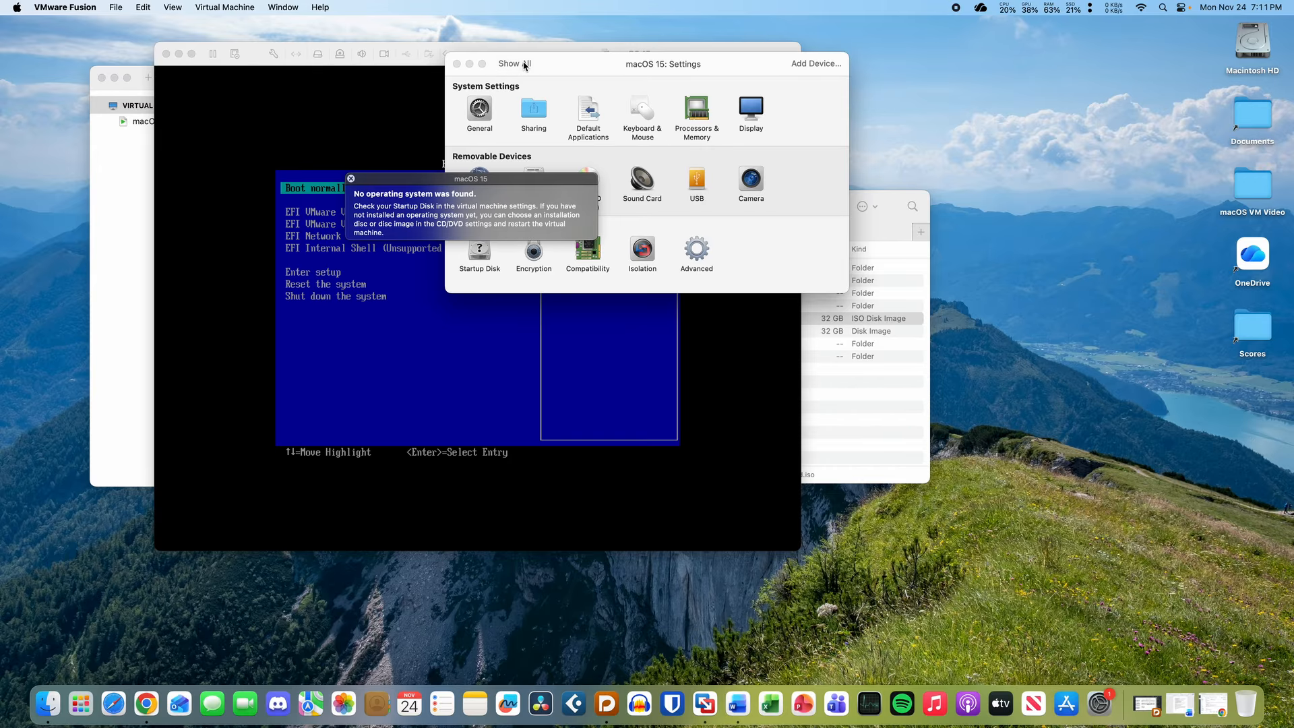
left_click(352, 180)
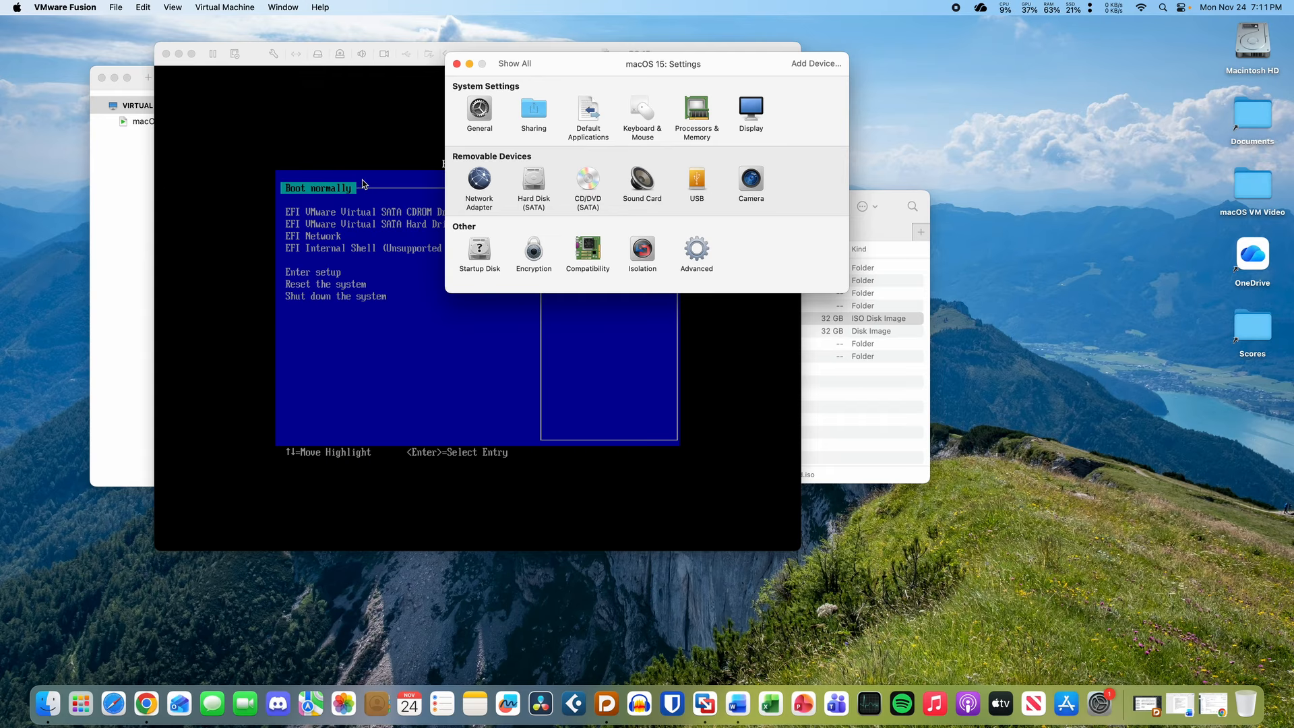
- Verify the CD/DVD drive uses Sequoia Installer converted.iso, then suspend the VM
left_click(586, 181)
left_click(588, 141)
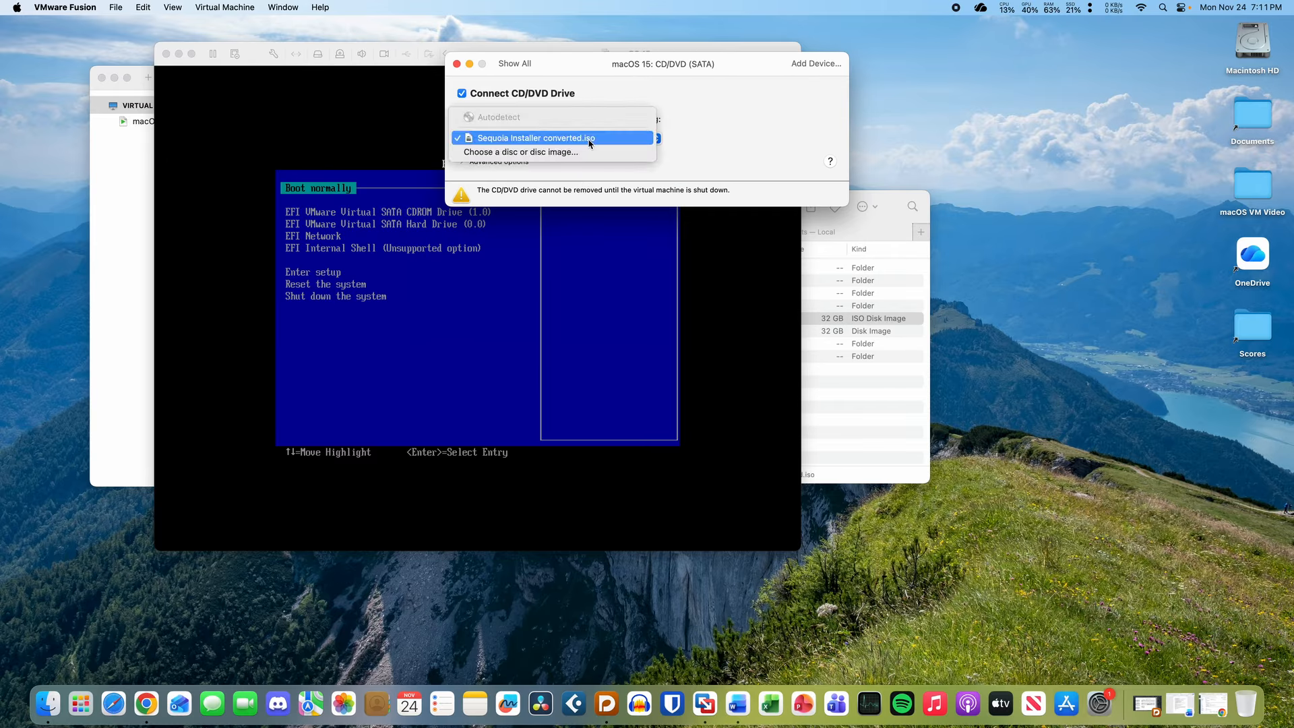
left_click(594, 180)
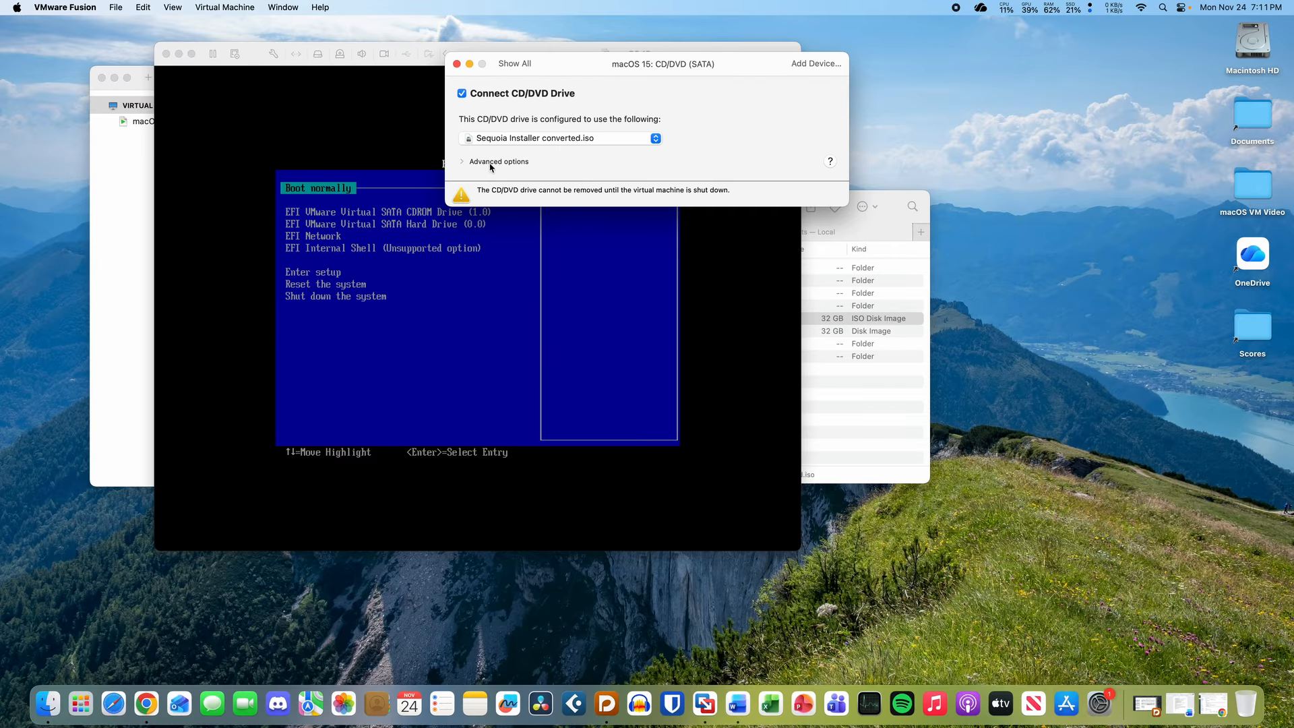
left_click(462, 162)
left_click(555, 137)
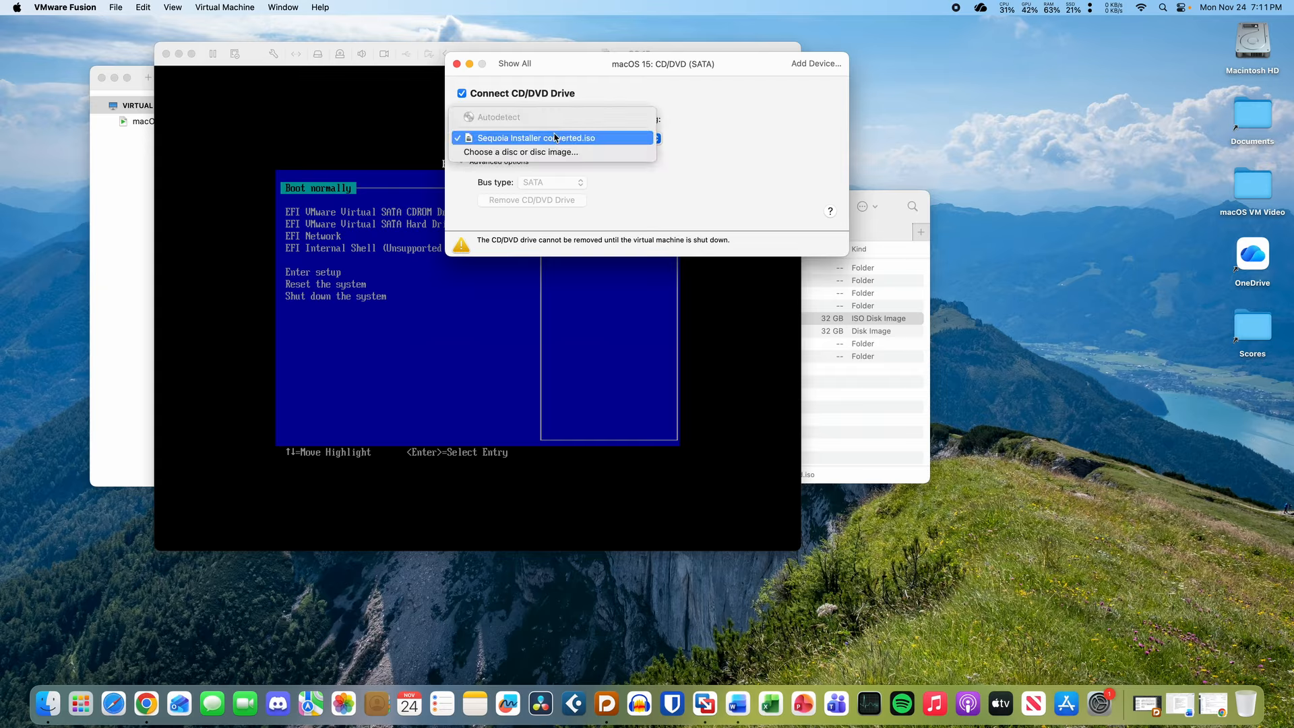
left_click(555, 138)
left_click(554, 137)
left_click(566, 138)
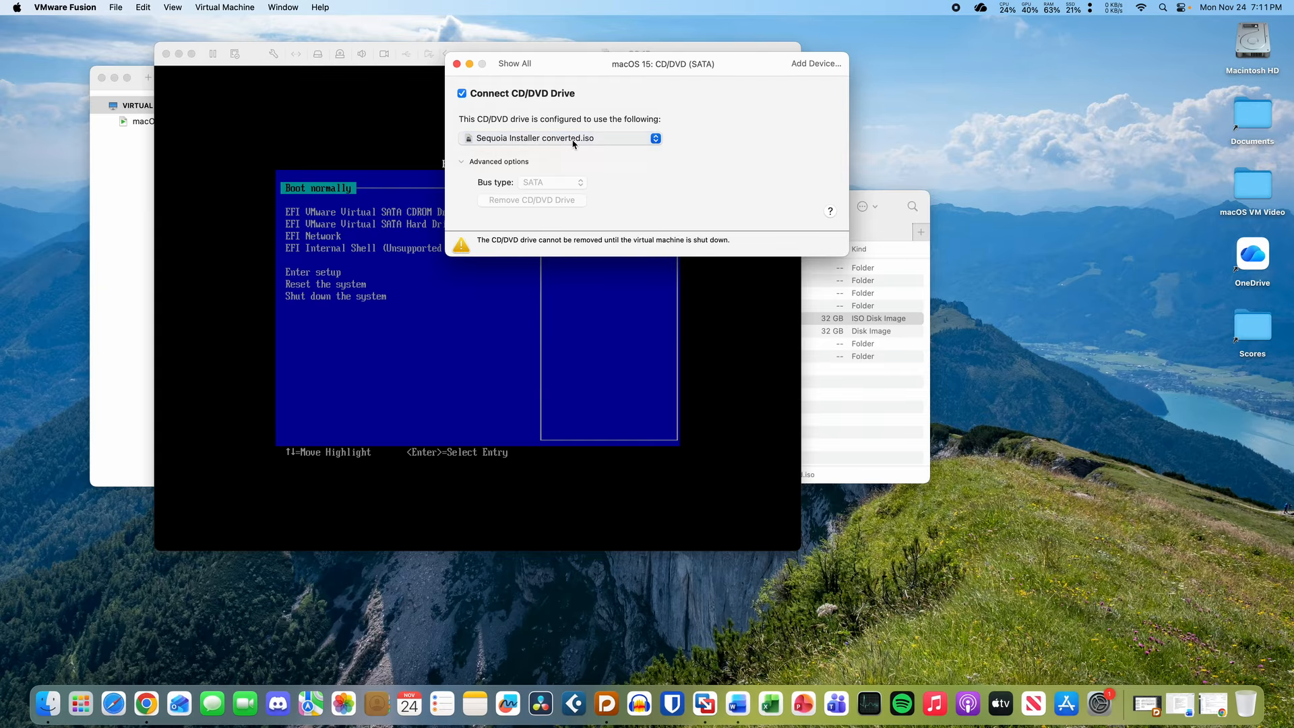
left_click(457, 64)
left_click(167, 55)
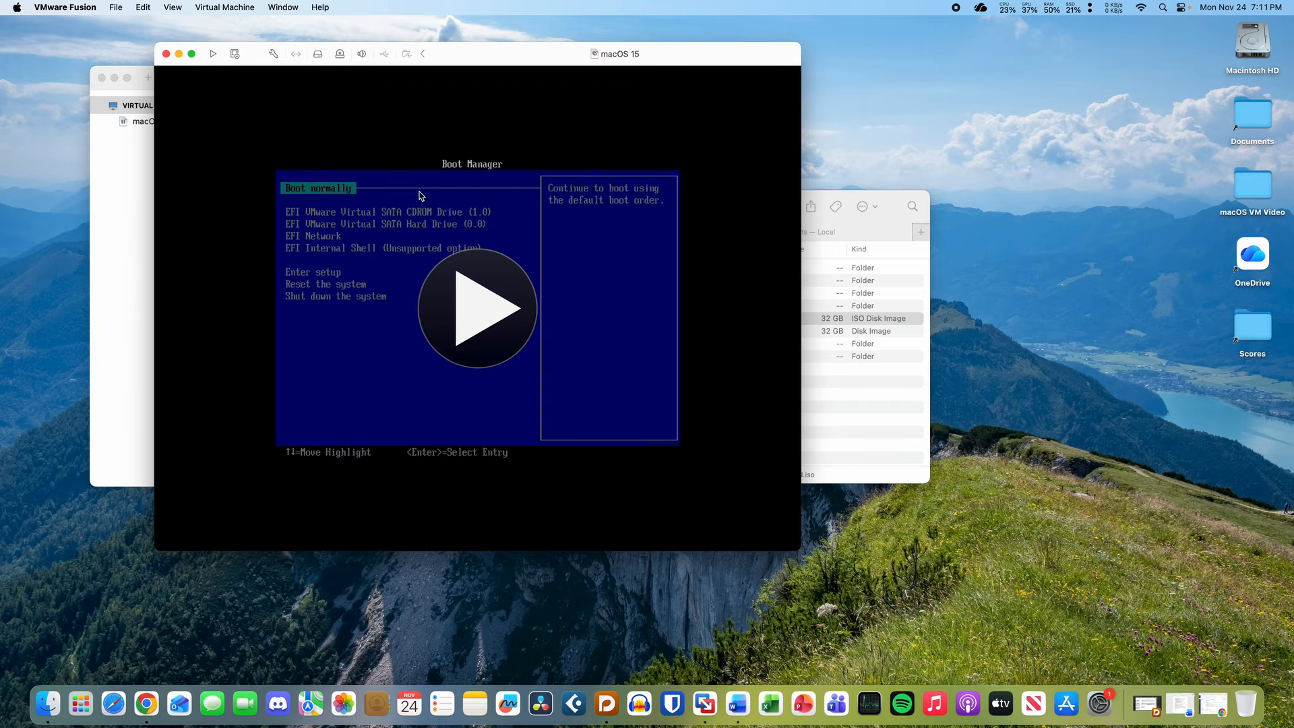
- Move the macOS 15 virtual machine to the Trash, then bring Finder's Documents window forward
left_click(166, 55)
left_click(330, 177)
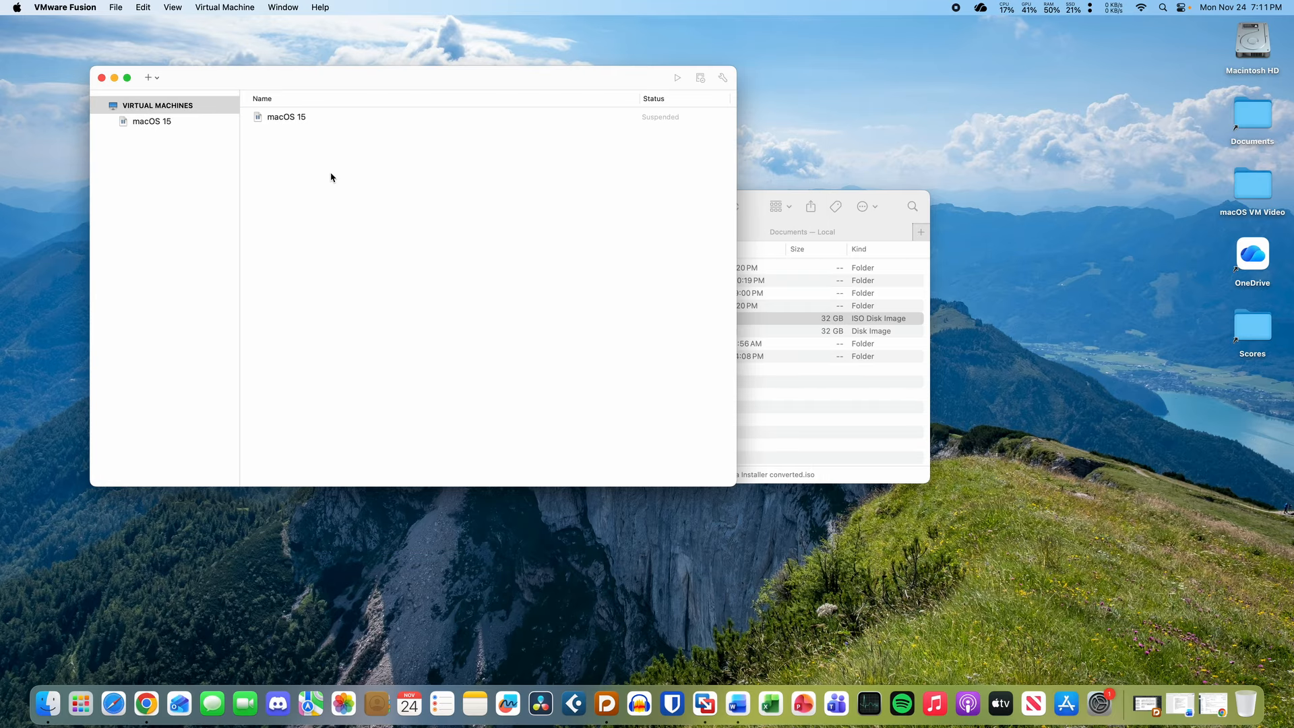
left_click(329, 118)
key("super+BackSpace")
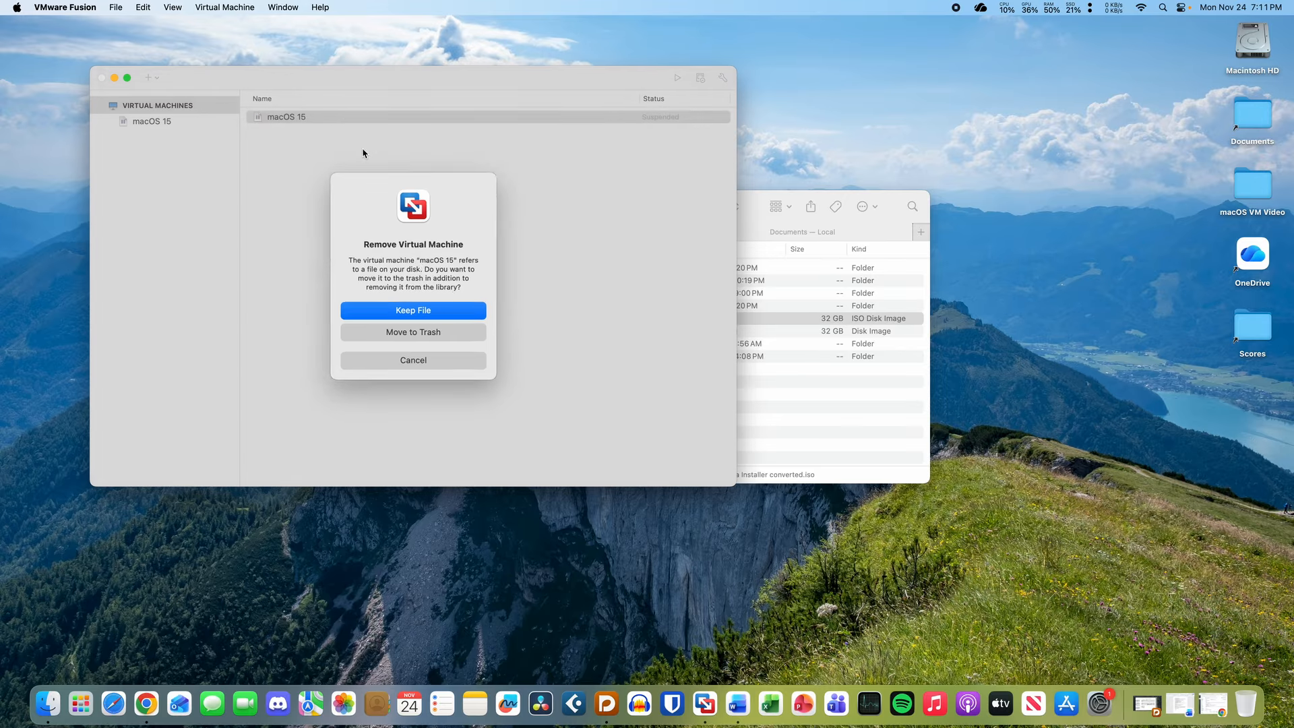
left_click(428, 334)
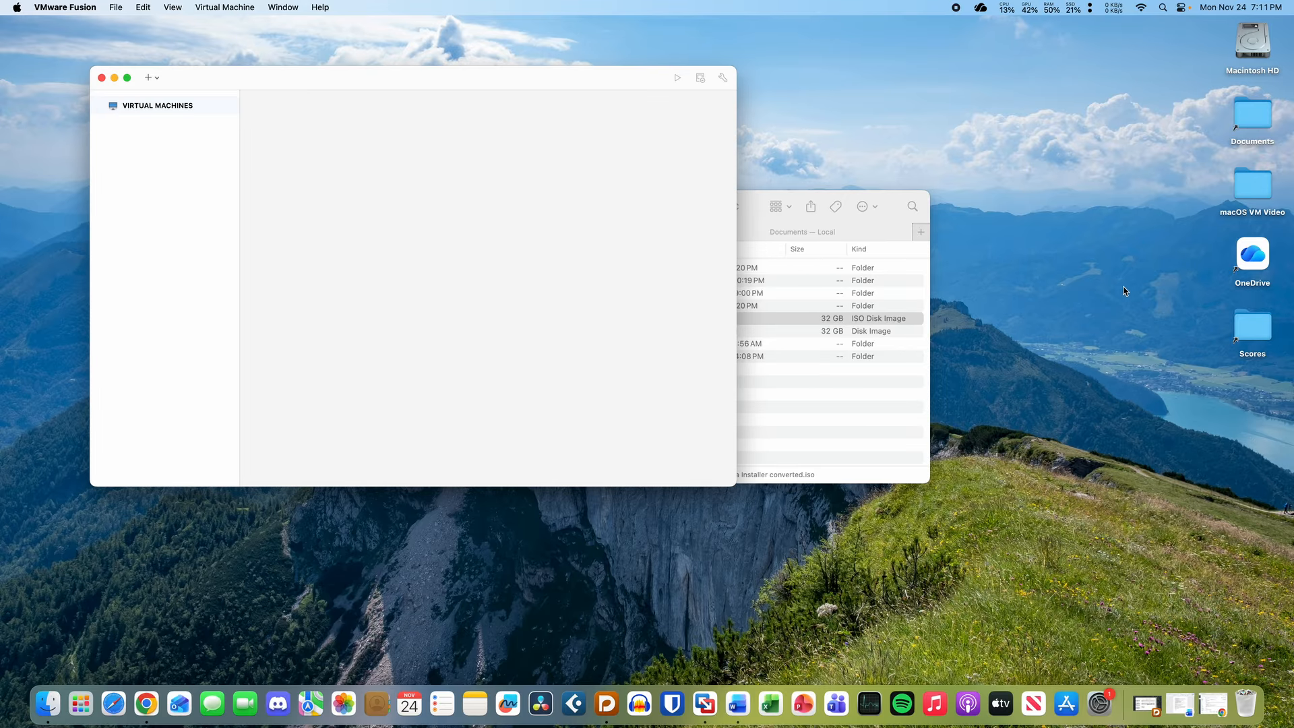
left_click(1106, 299)
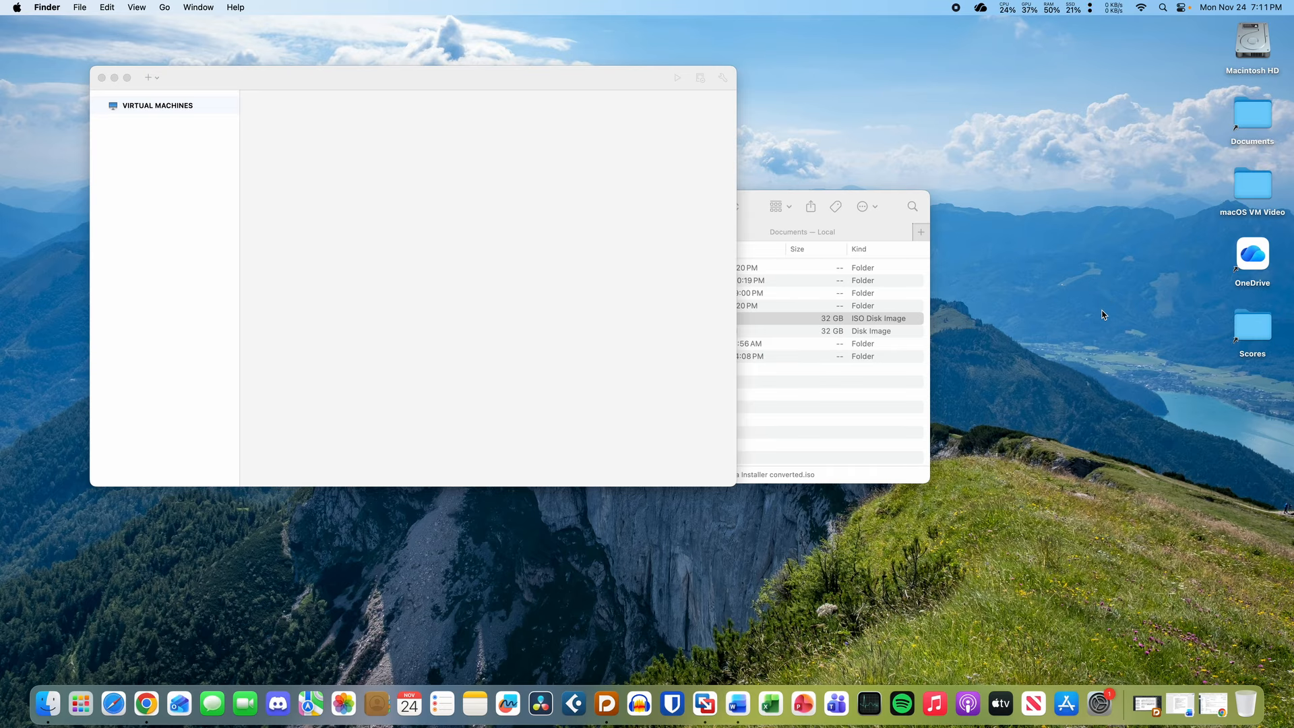
left_click(836, 453)
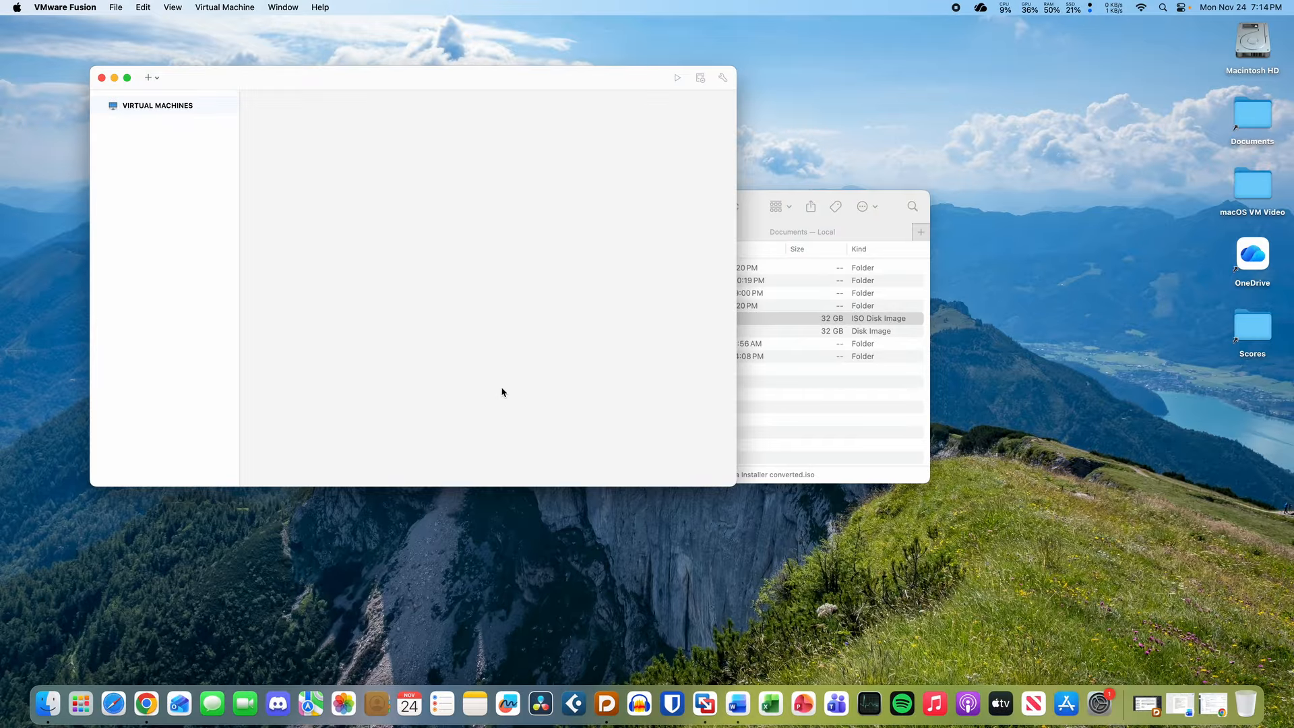
- Trash Sequoia Installer converted.iso and Sequoia Installer.dmg, then close the Documents tab
key("super+q")
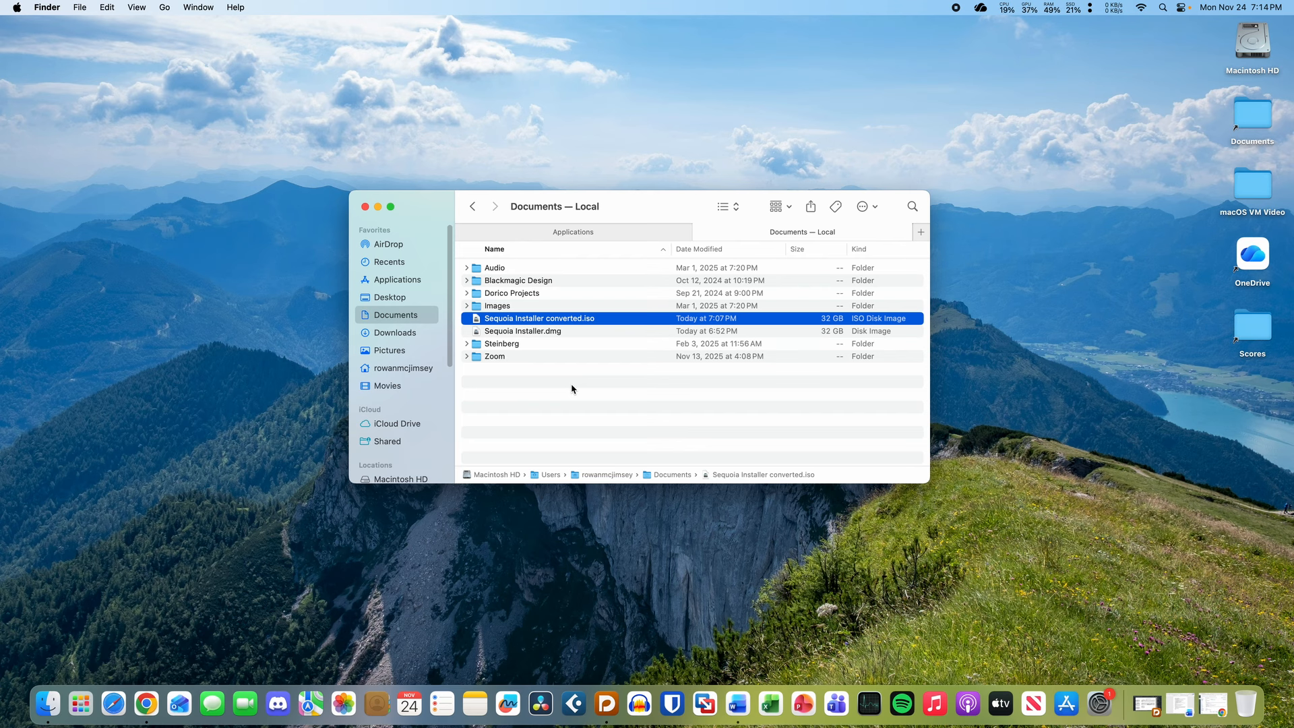
key("super+BackSpace")
key("super+BackSpace")
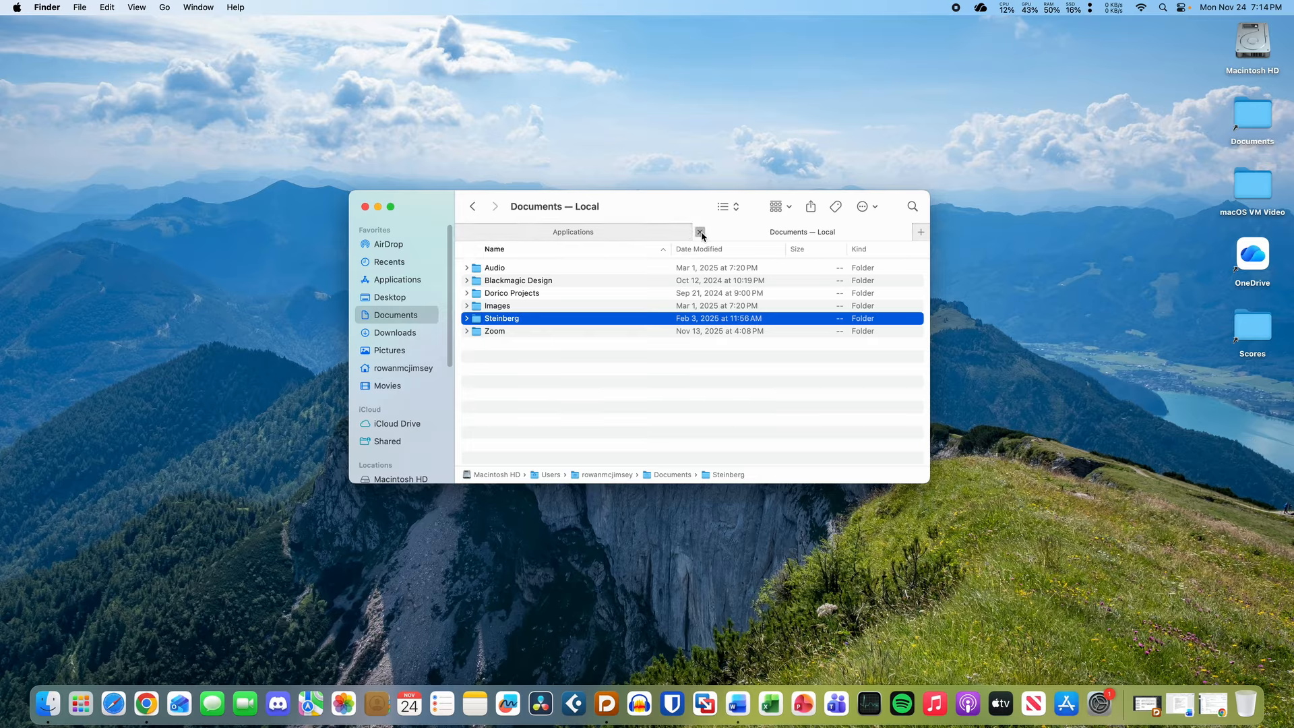
left_click(699, 232)
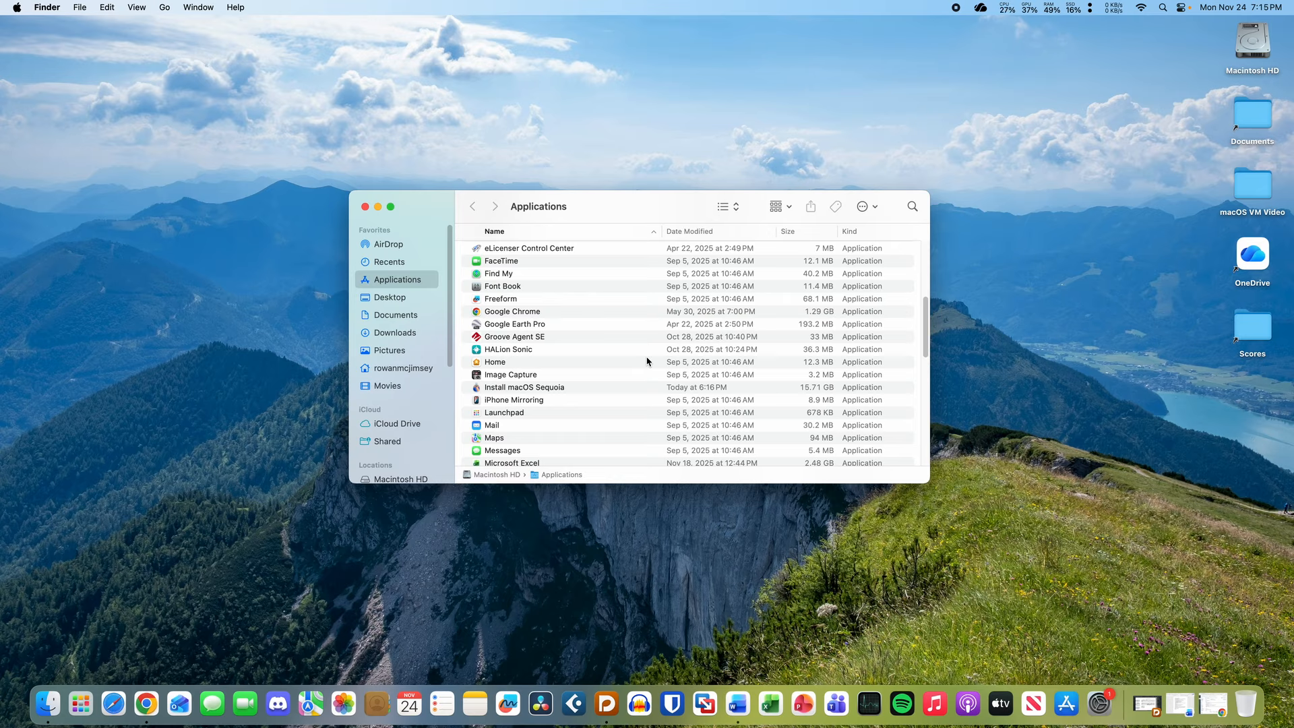
- Launch Terminal by searching 'term' in the app launcher
key("super+space")
type("term")
key("Return")
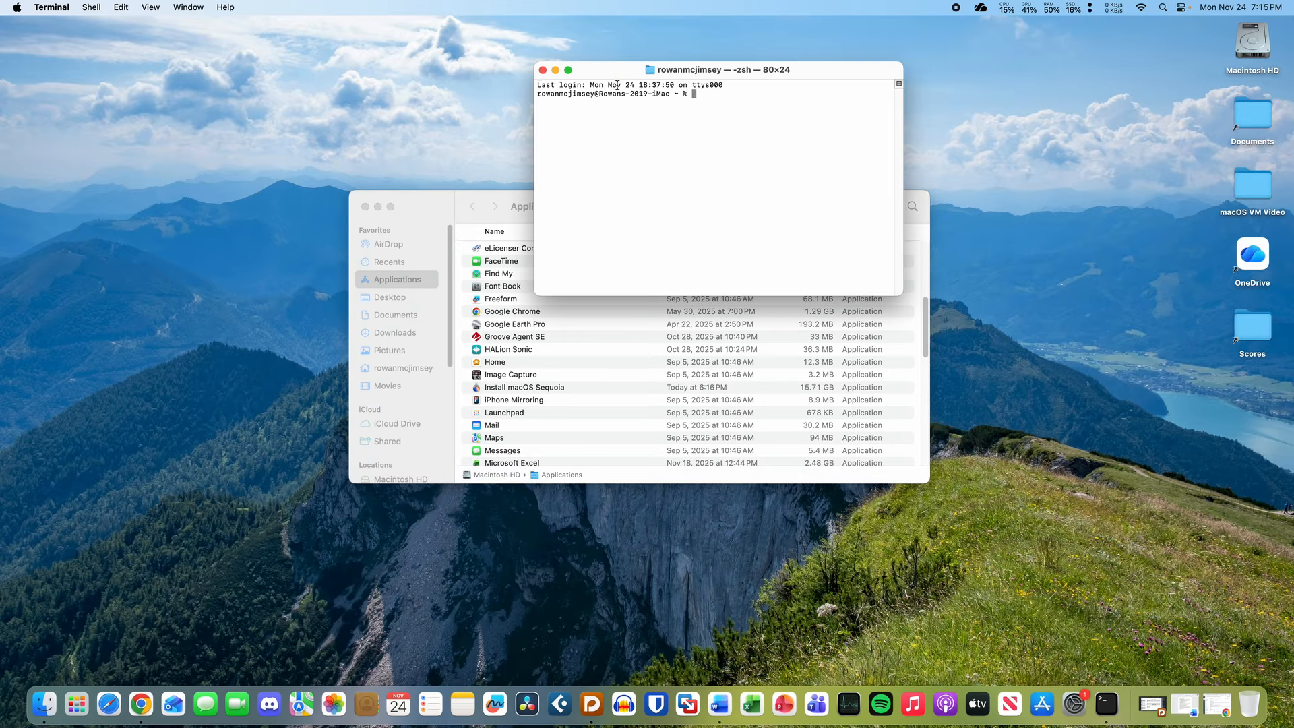
- Enlarge the Terminal font and run softwareupdate --fetch-full-installer --full-installer-version 10.14.6
key("super+plus")
left_click_drag(617, 70, 381, 75)
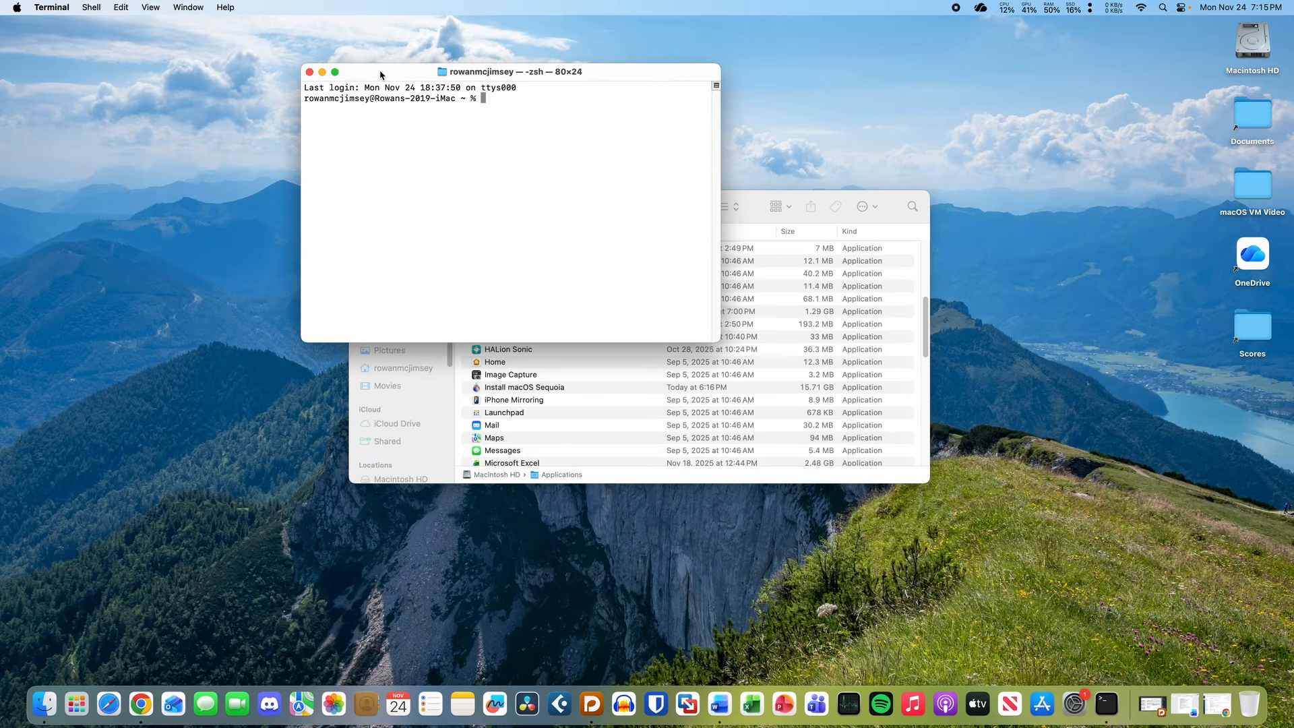
type("softwareupdate --fetch-full-insta")
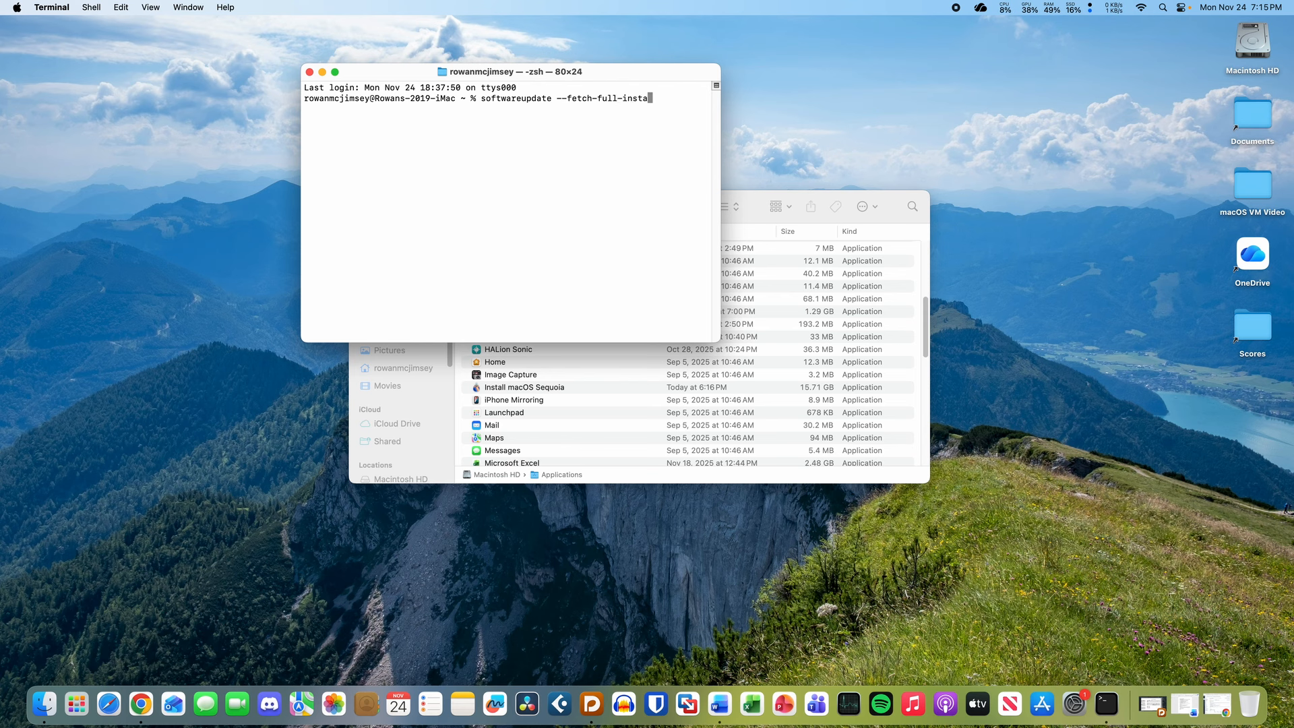
type("ller --full-installer-version 10.14.65")
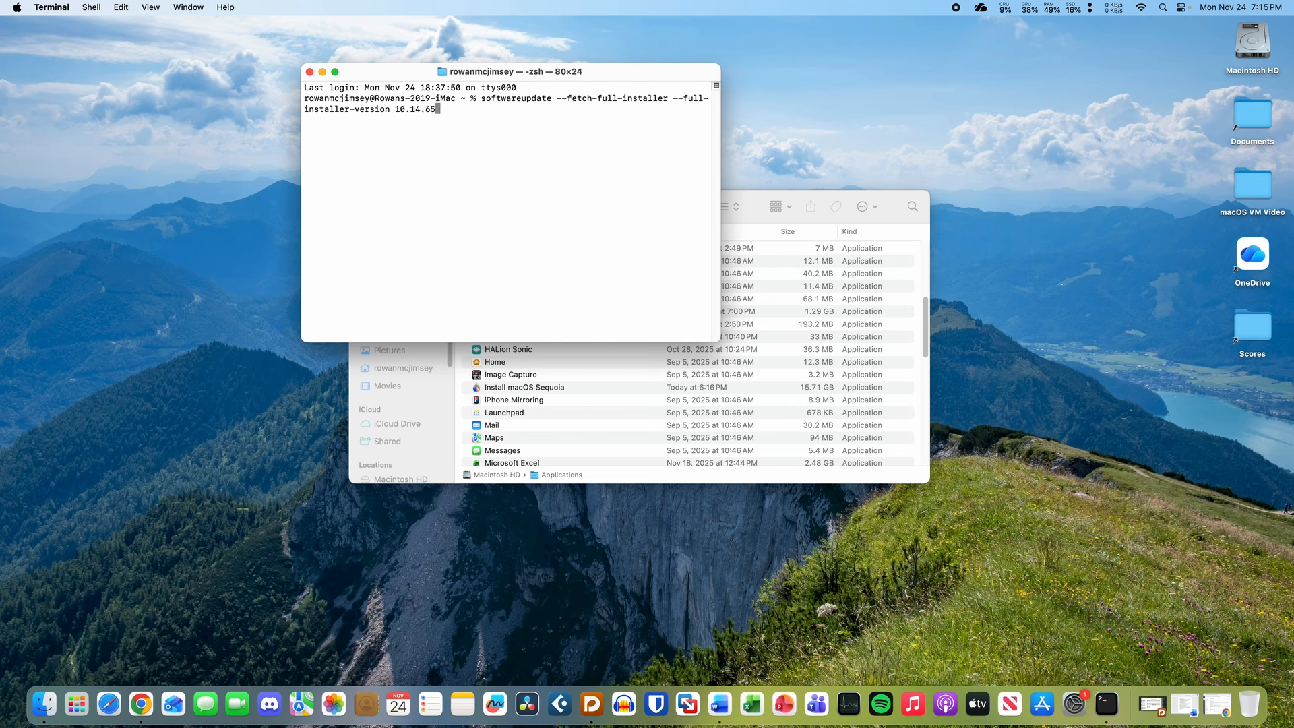
key("BackSpace")
key("Return")
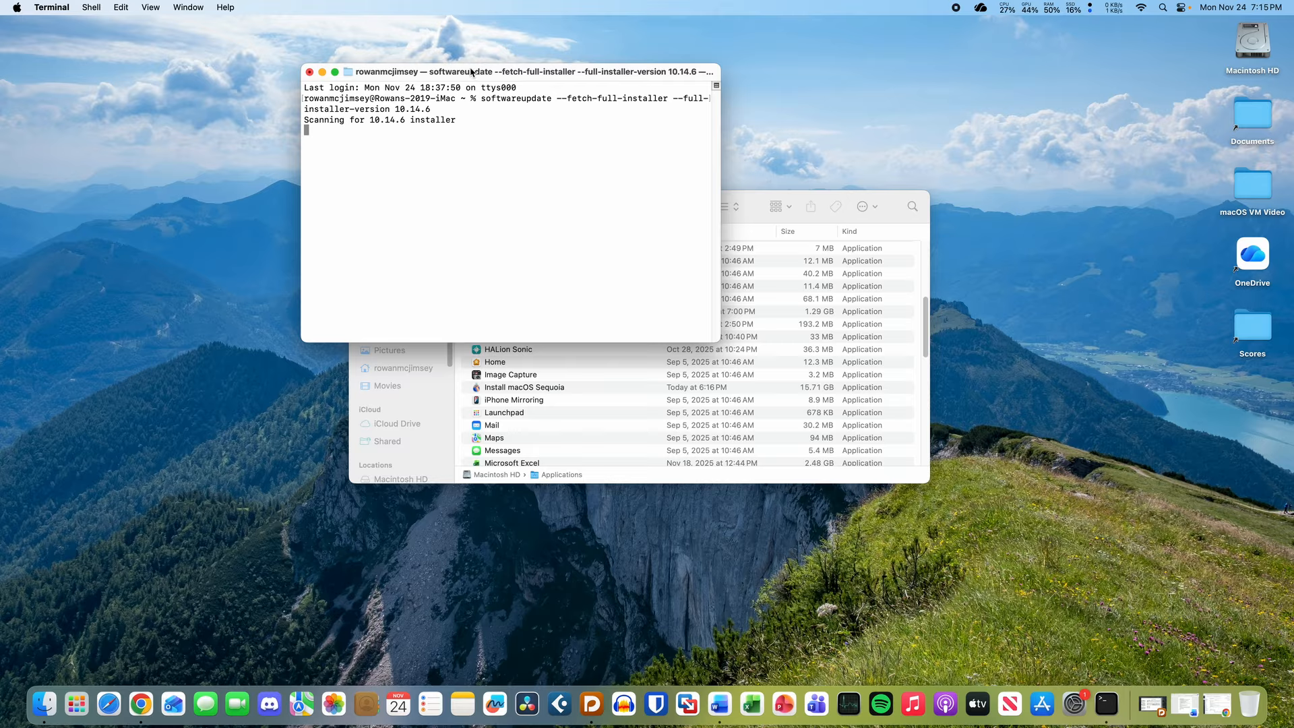
left_click_drag(472, 72, 414, 65)
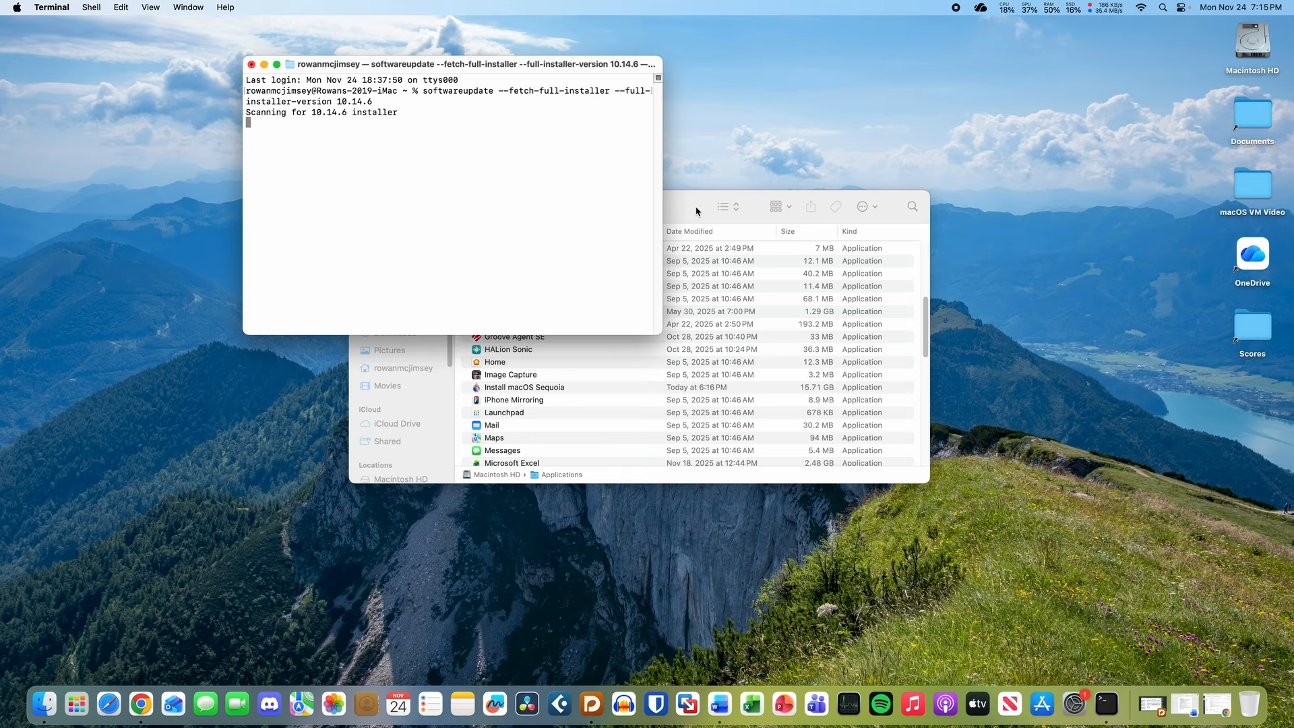
left_click_drag(310, 112, 530, 119)
- Check the download progress, then Quick Look Install macOS Mojave (6.05 GB) in Applications
left_click(637, 388)
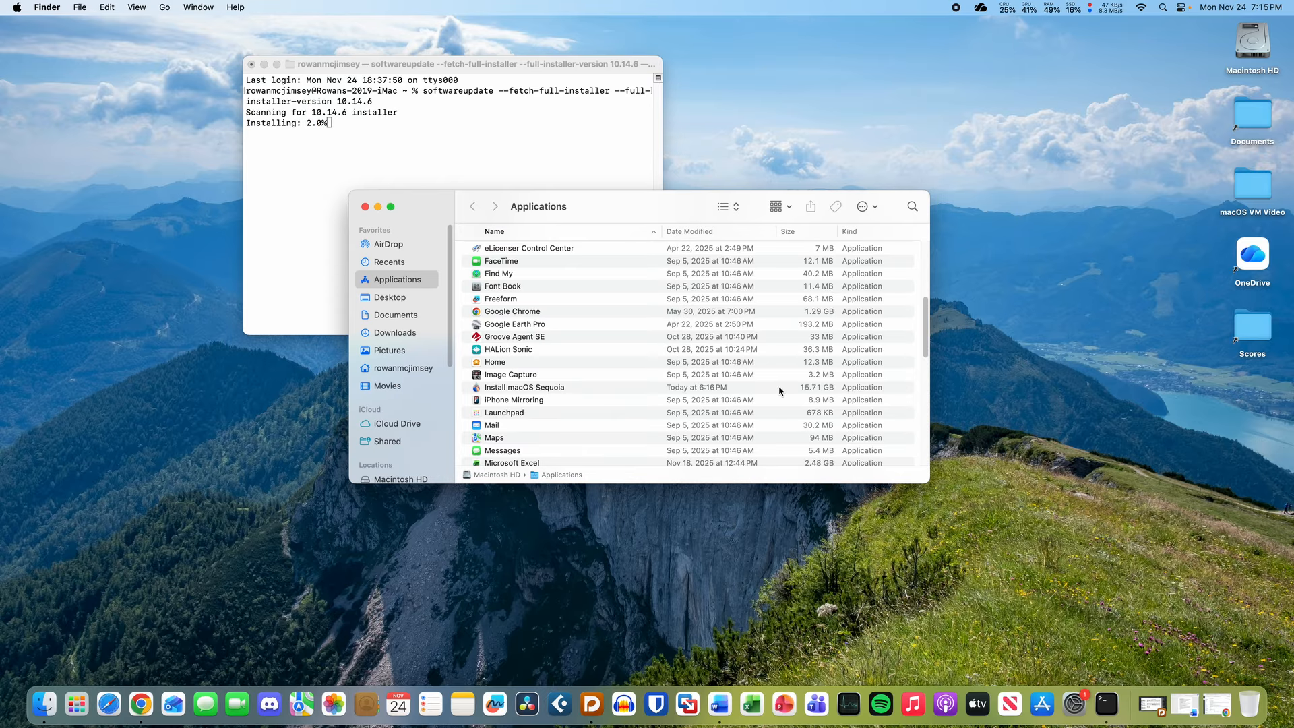
left_click(444, 120)
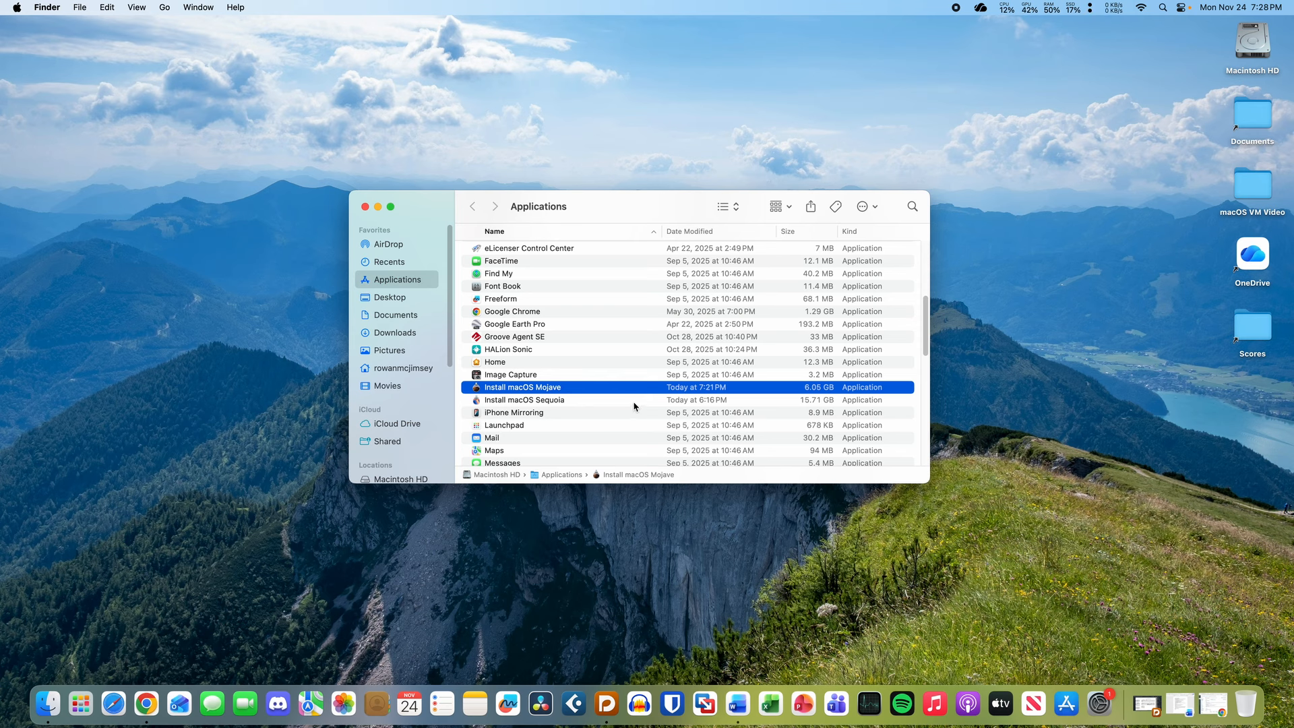
key("space")
key("space")
left_click(717, 701)
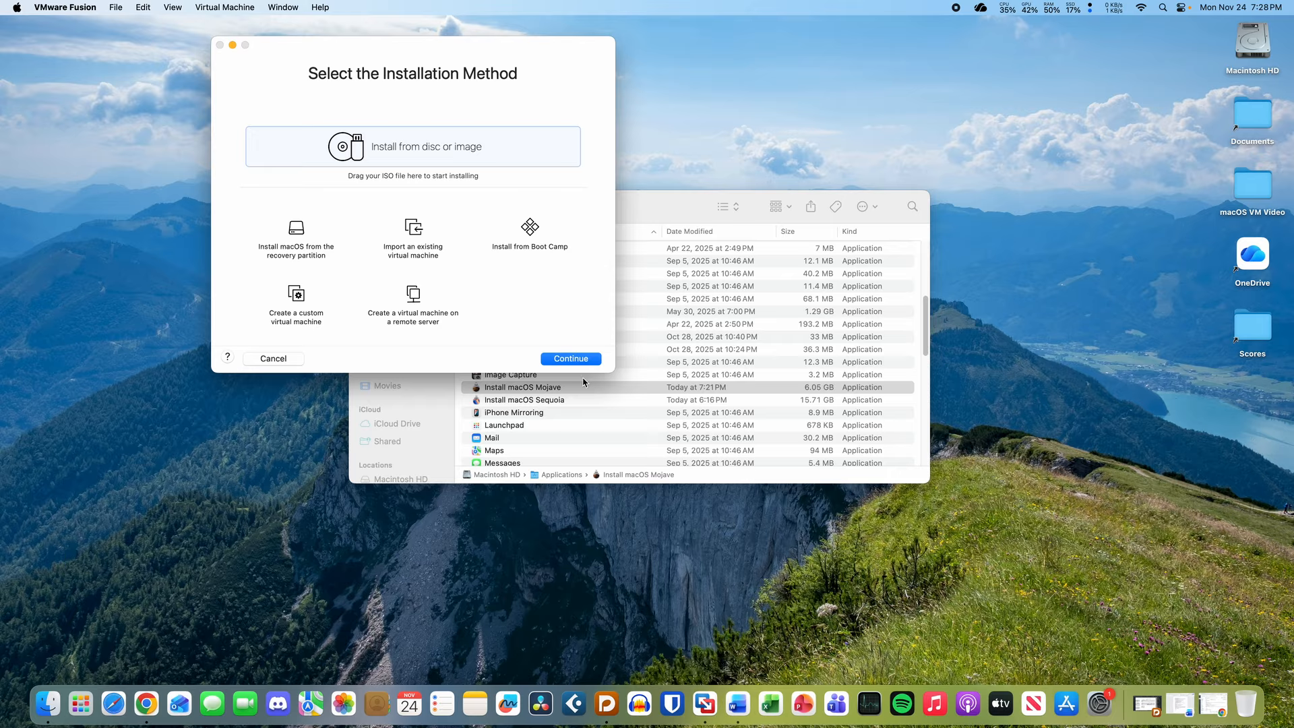
- Create a new VM from the Install macOS Mojave app and save it as macOS 10.14
left_click(608, 392)
left_click_drag(607, 394, 454, 150)
left_click(466, 149)
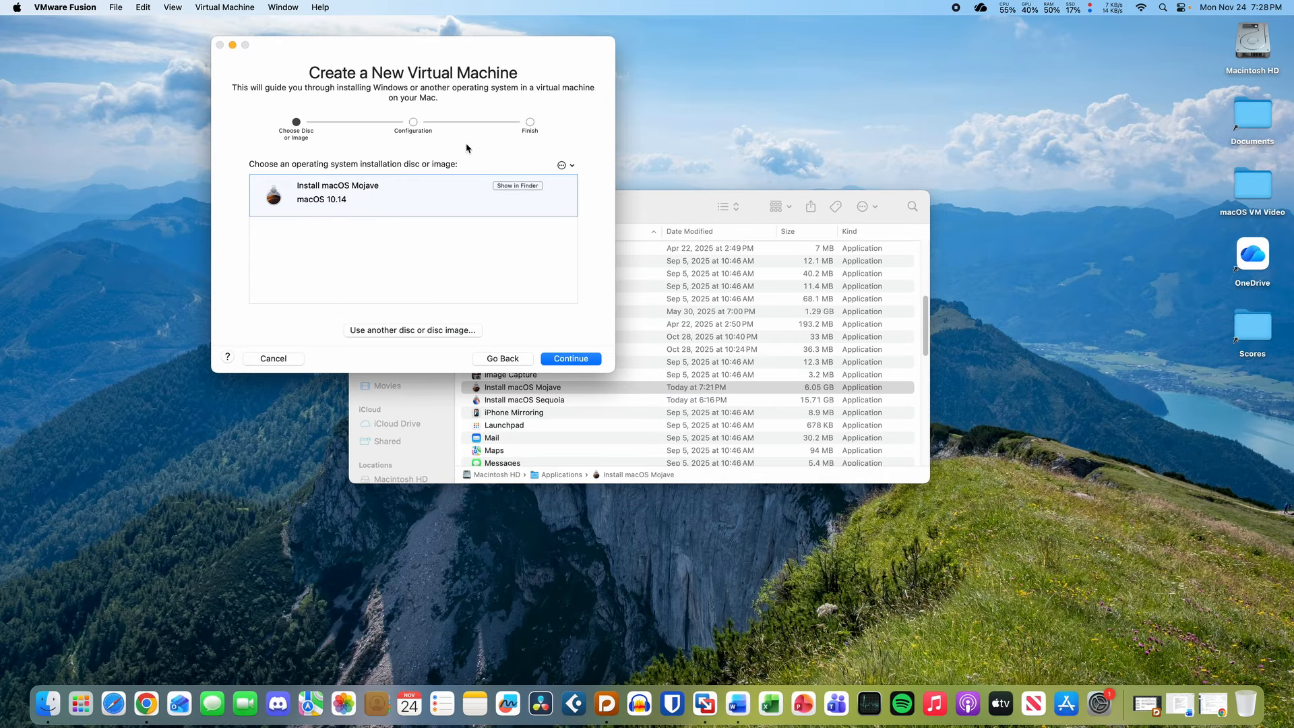
left_click(573, 359)
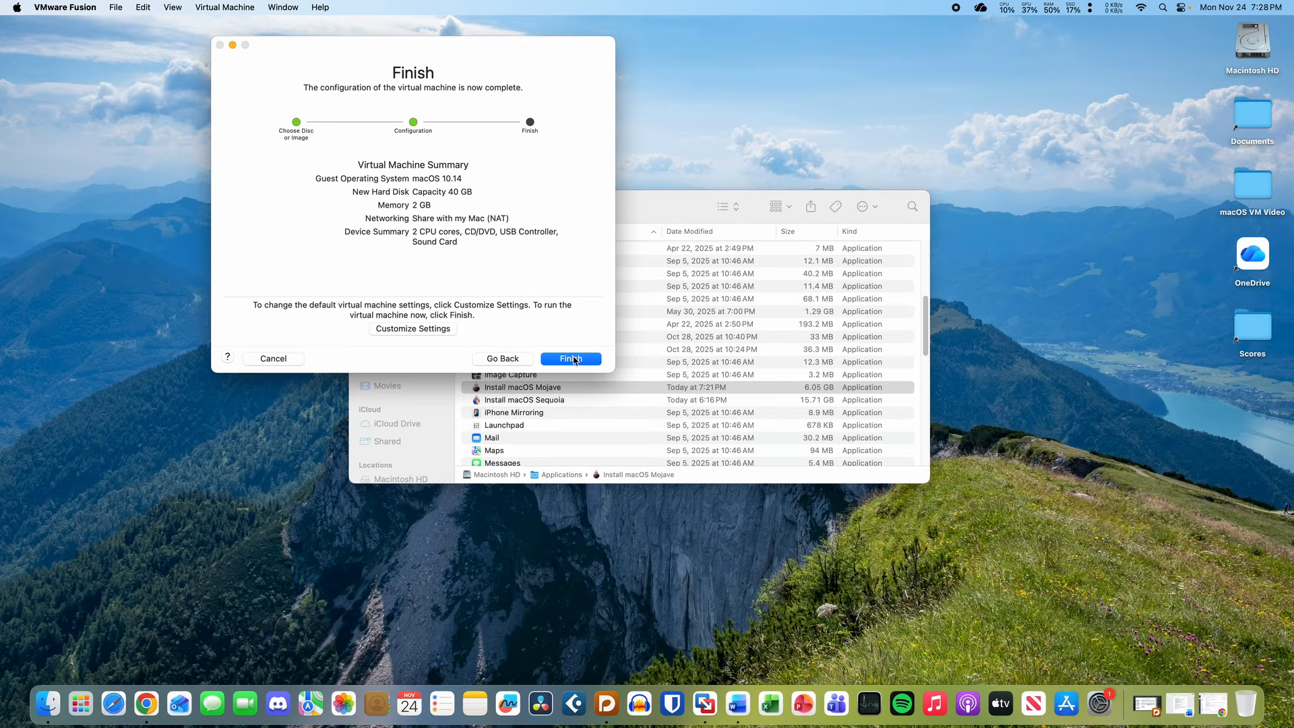
left_click(438, 335)
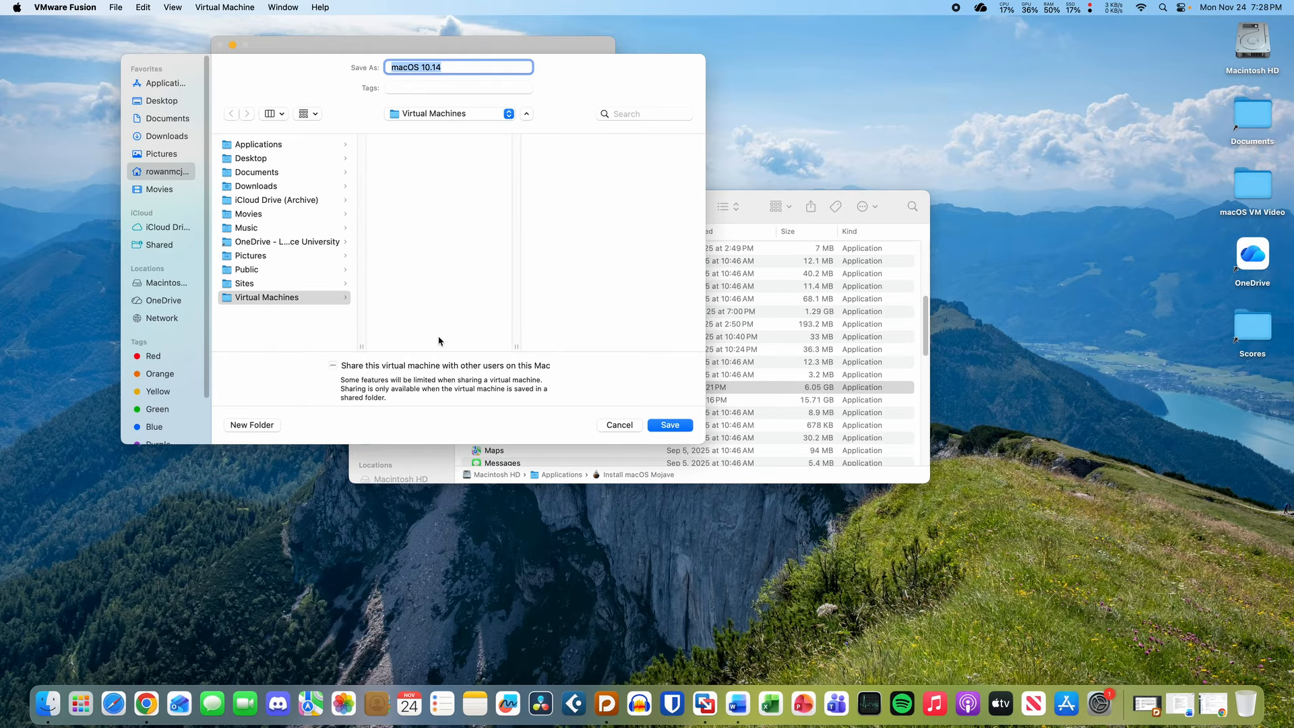
left_click(663, 427)
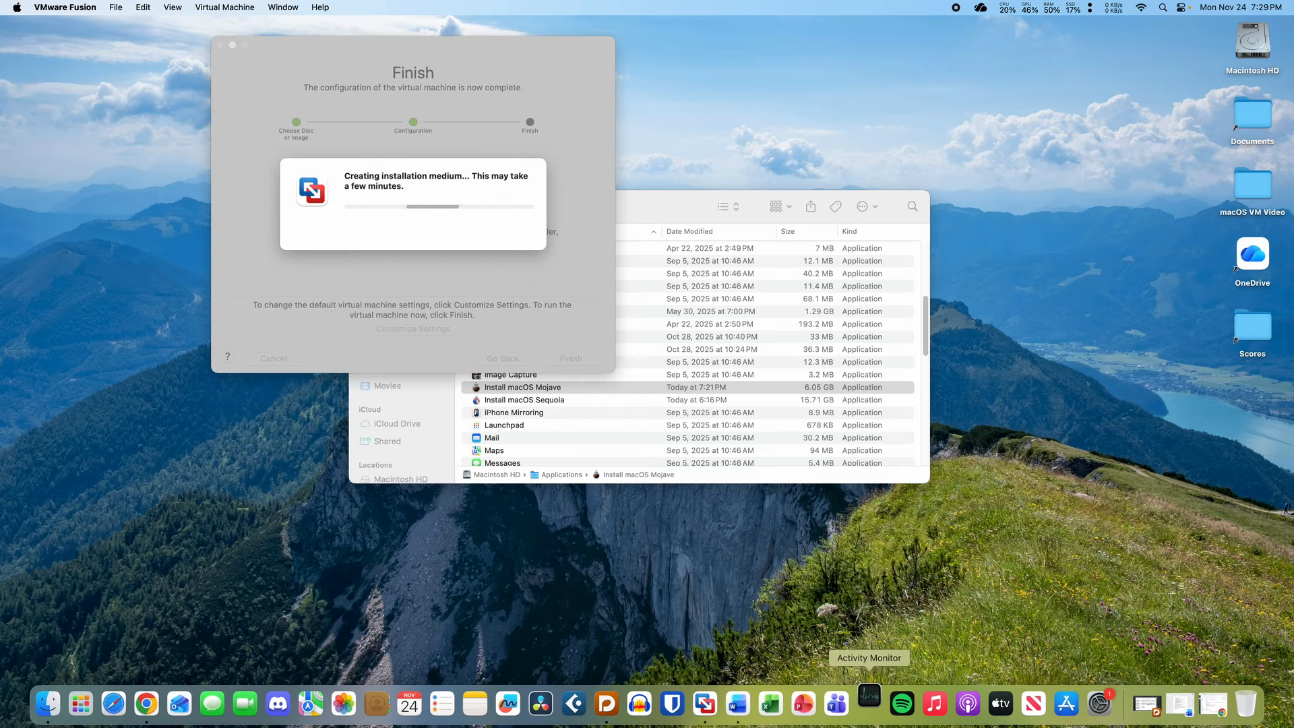
- Watch per-process disk activity in Activity Monitor while the installation medium is created
left_click(869, 703)
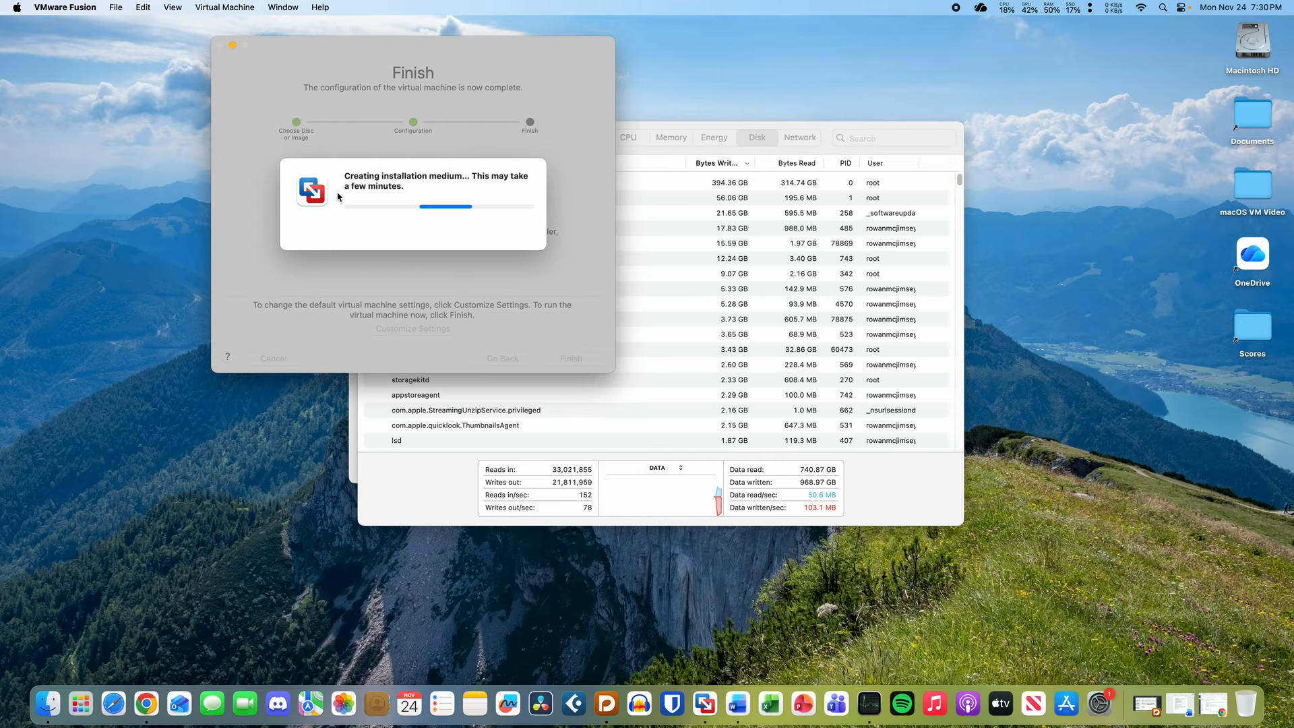
left_click(796, 494)
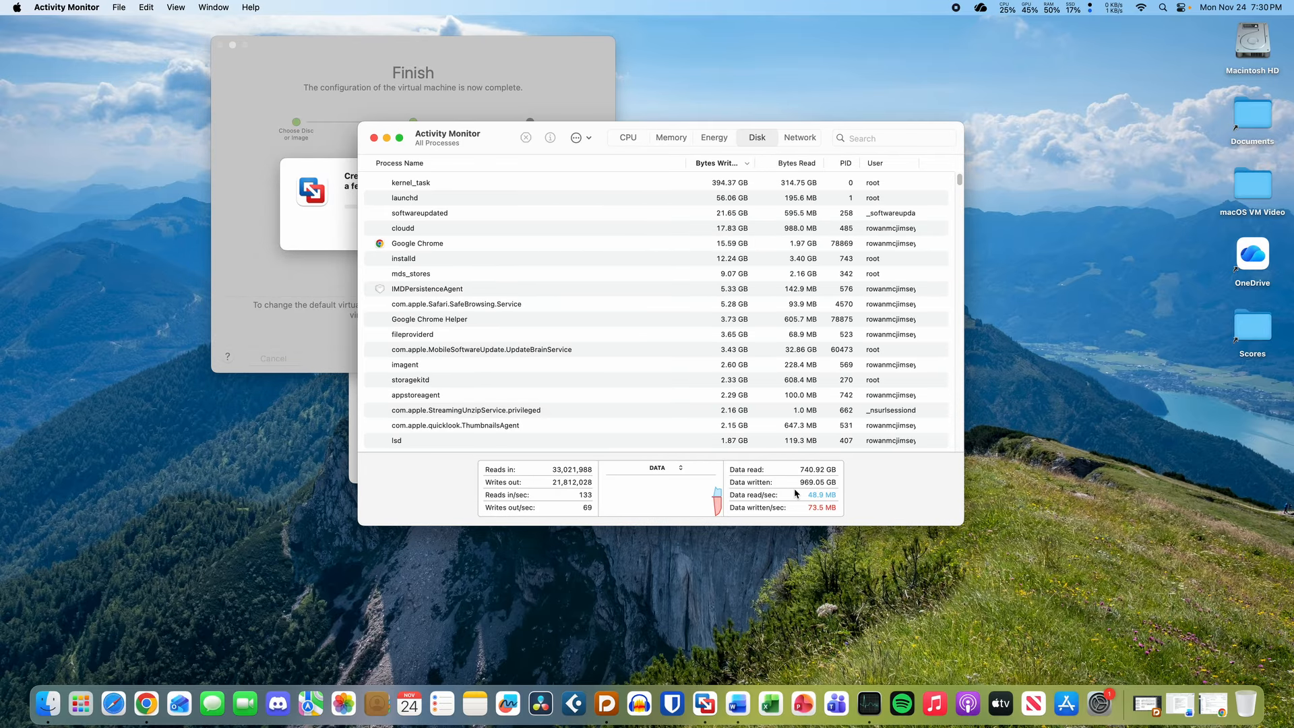
left_click(327, 214)
left_click(453, 469)
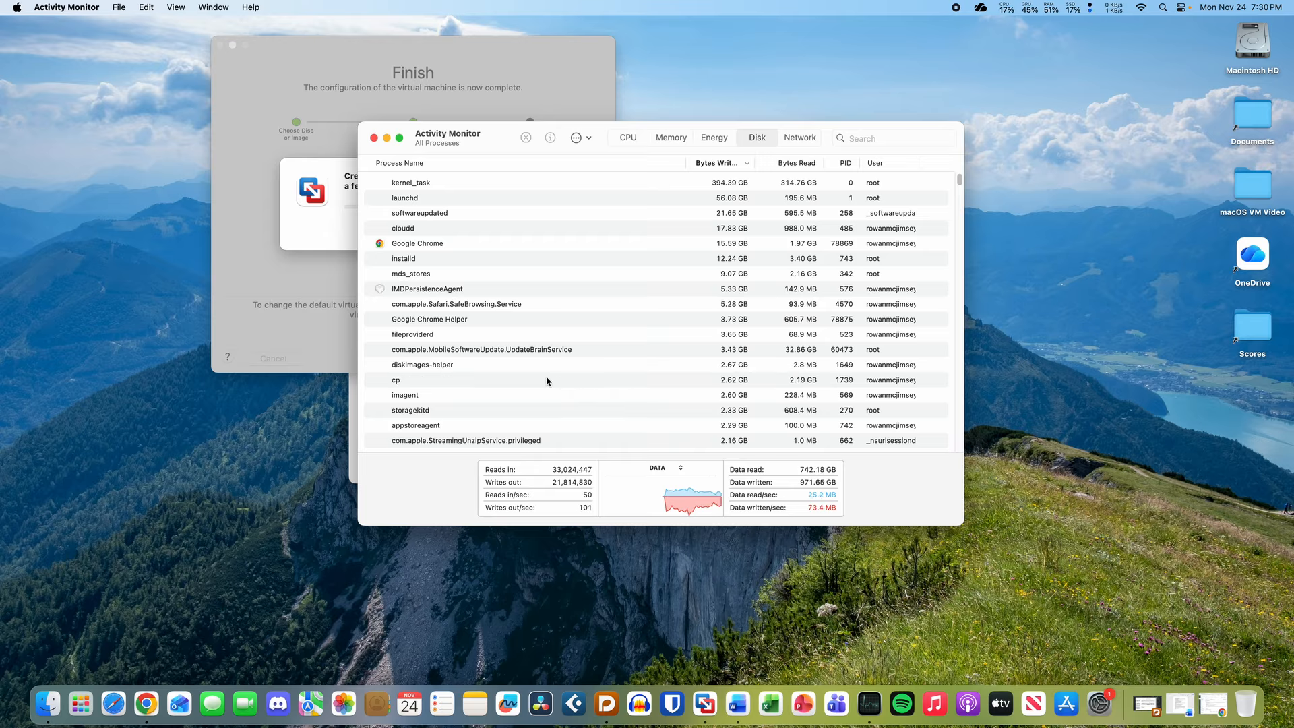
left_click(333, 178)
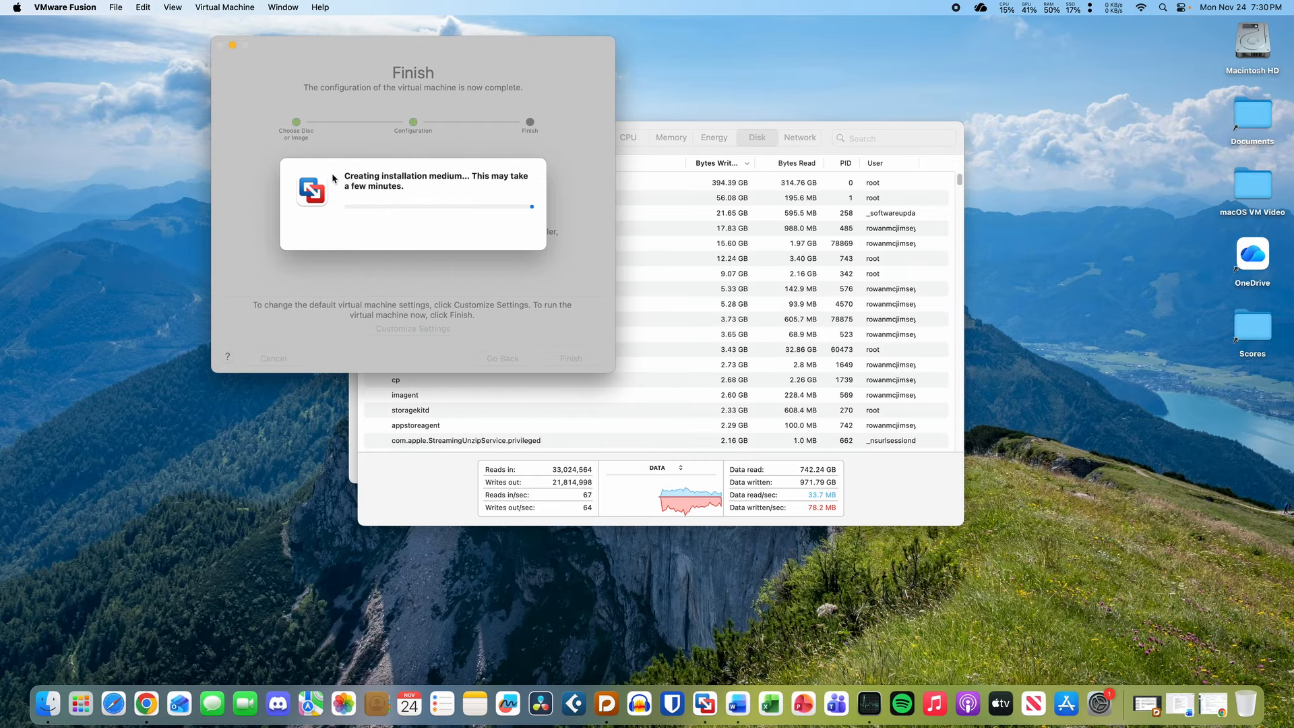
left_click(889, 154)
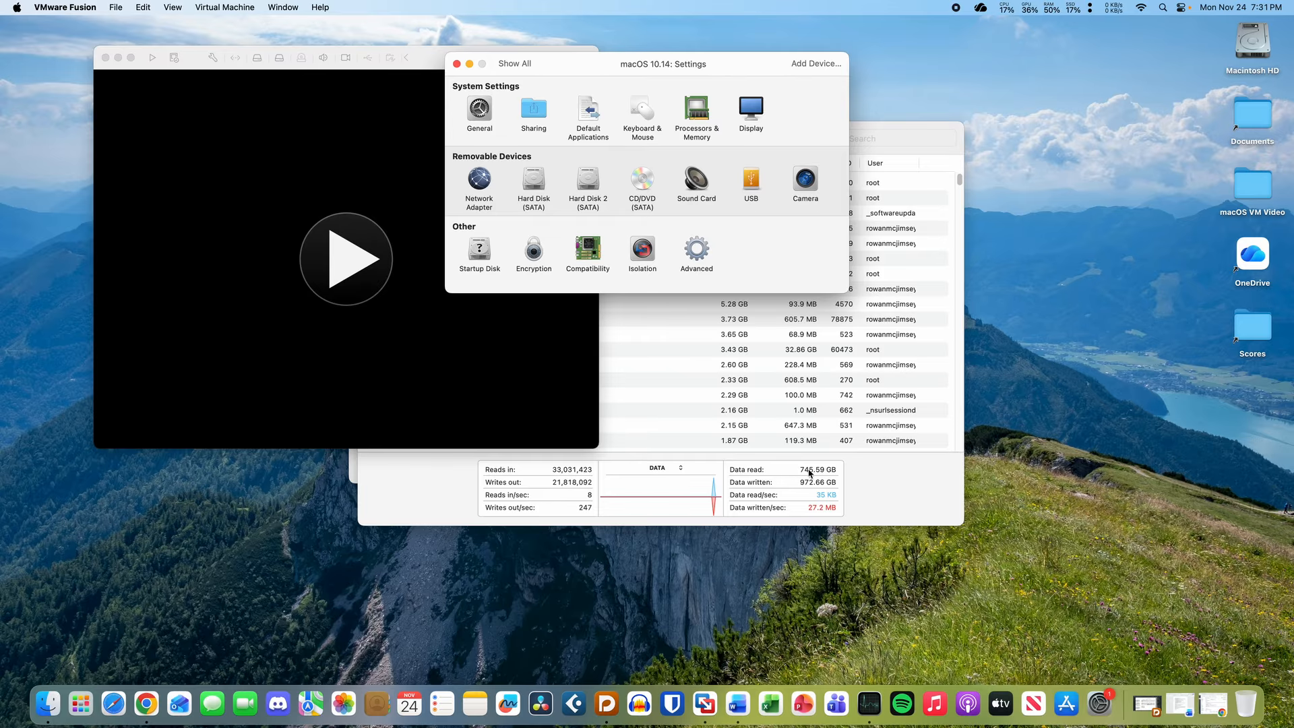
- Hide Activity Monitor and give the macOS 10.14 VM 4 processor cores and 4096 MB memory
left_click(864, 497)
key("super+h")
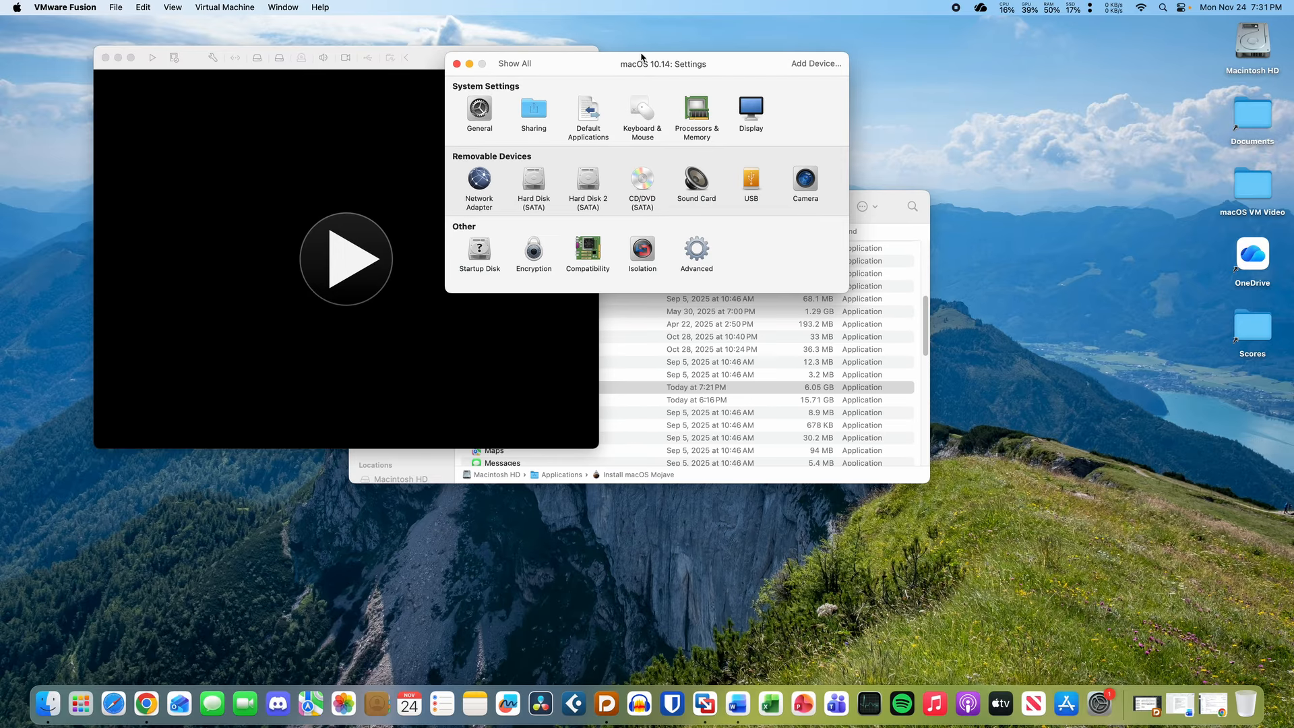
left_click_drag(609, 64, 641, 136)
left_click(728, 182)
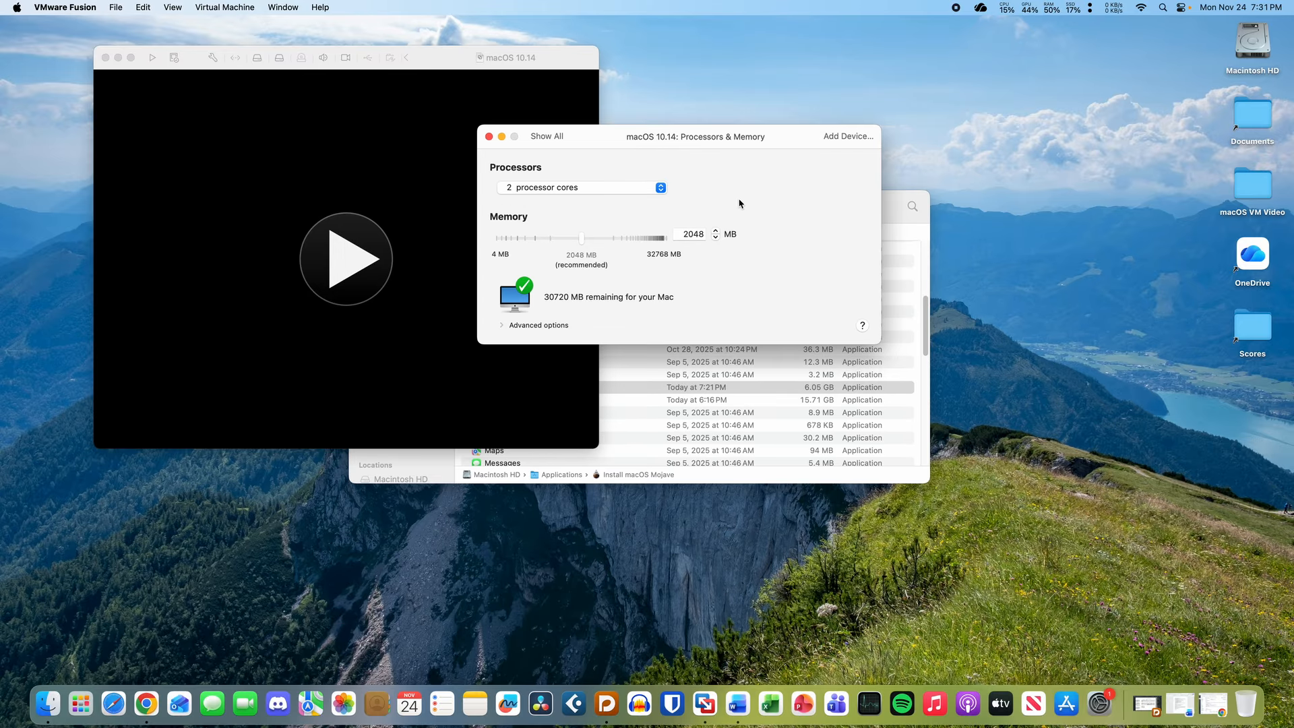
left_click(698, 234)
type("4096")
left_click(641, 187)
left_click(642, 217)
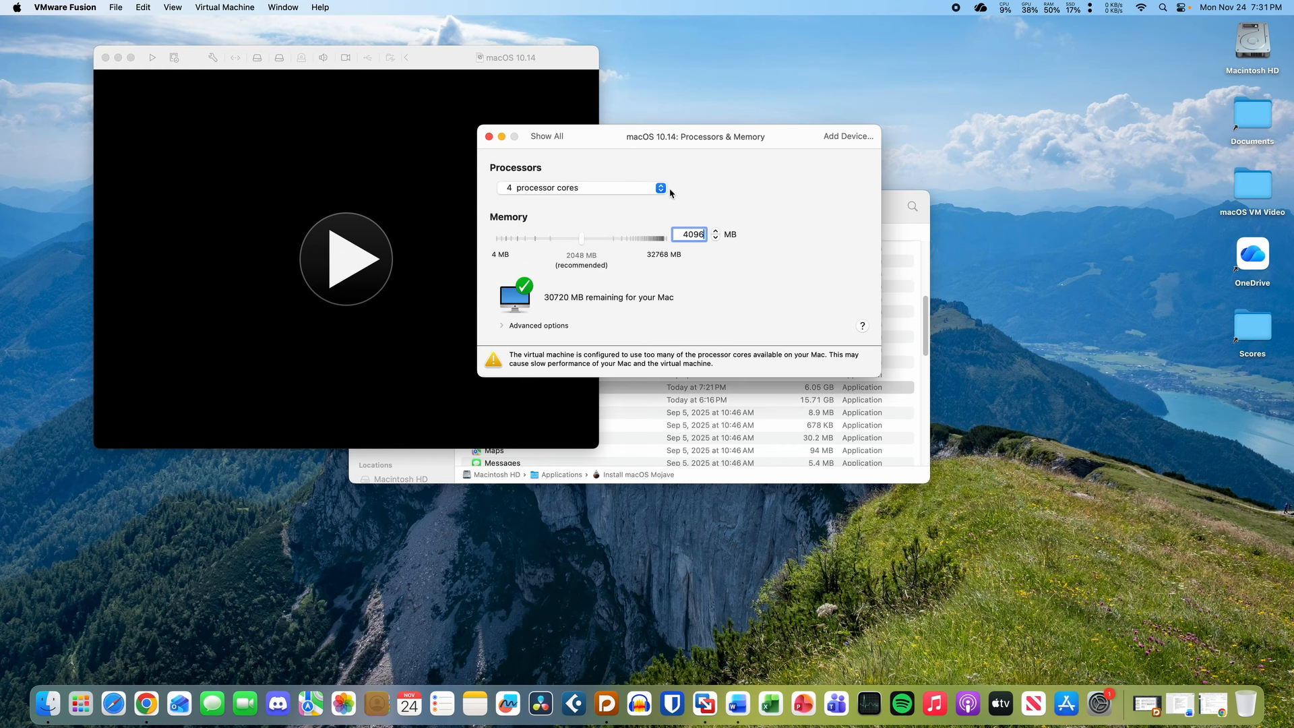
left_click(554, 138)
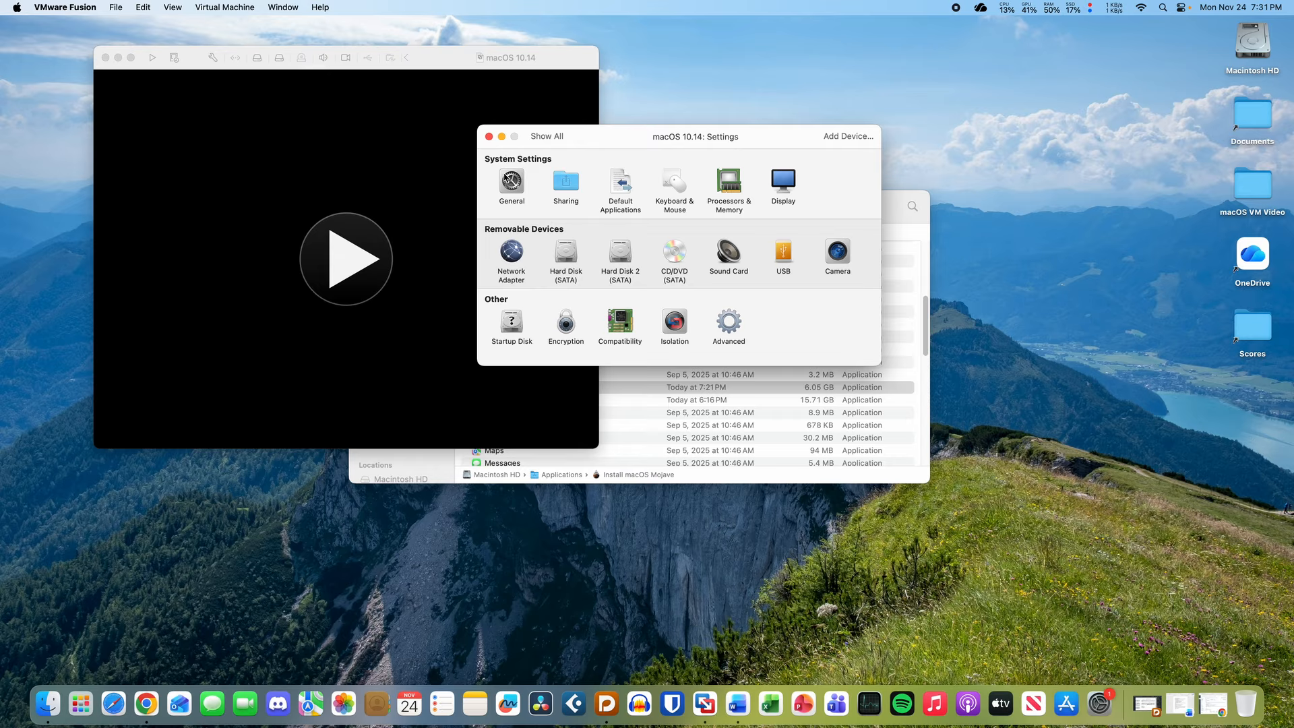
- Resize the macOS 10.14 virtual hard disk from 40 GB to 128 GB, then close Settings
left_click(519, 316)
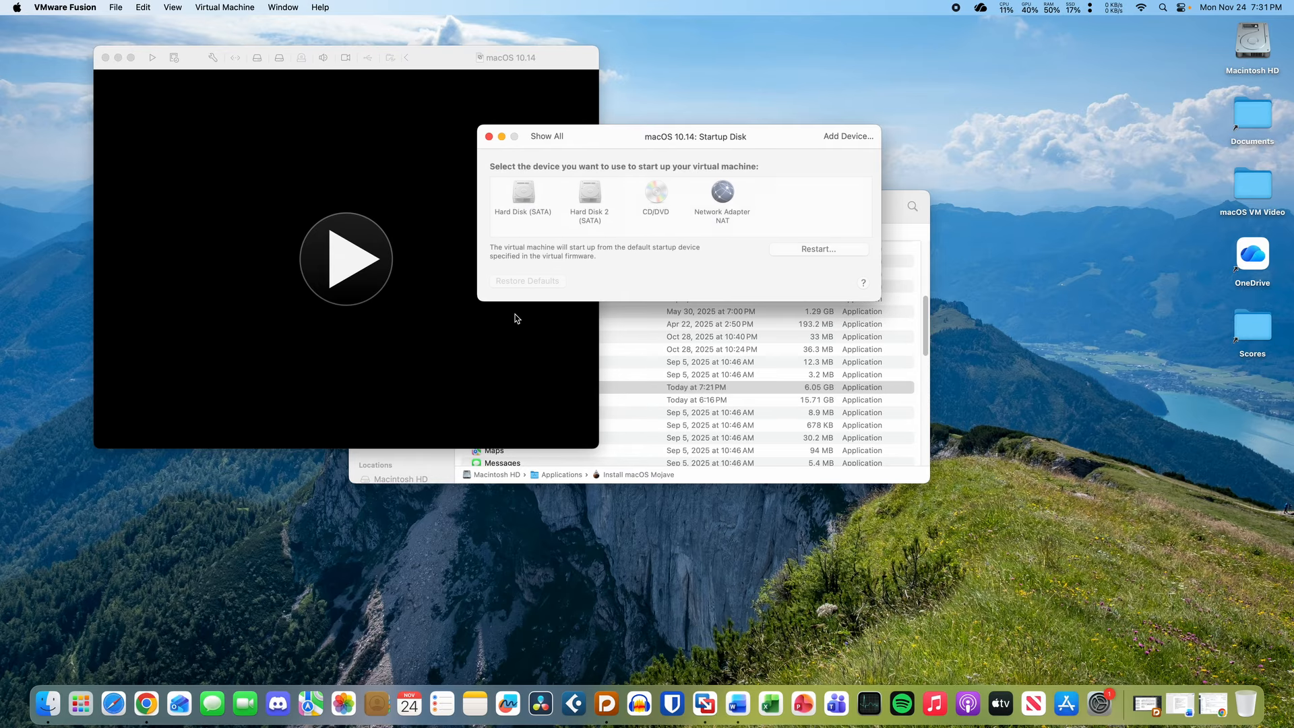
left_click(550, 139)
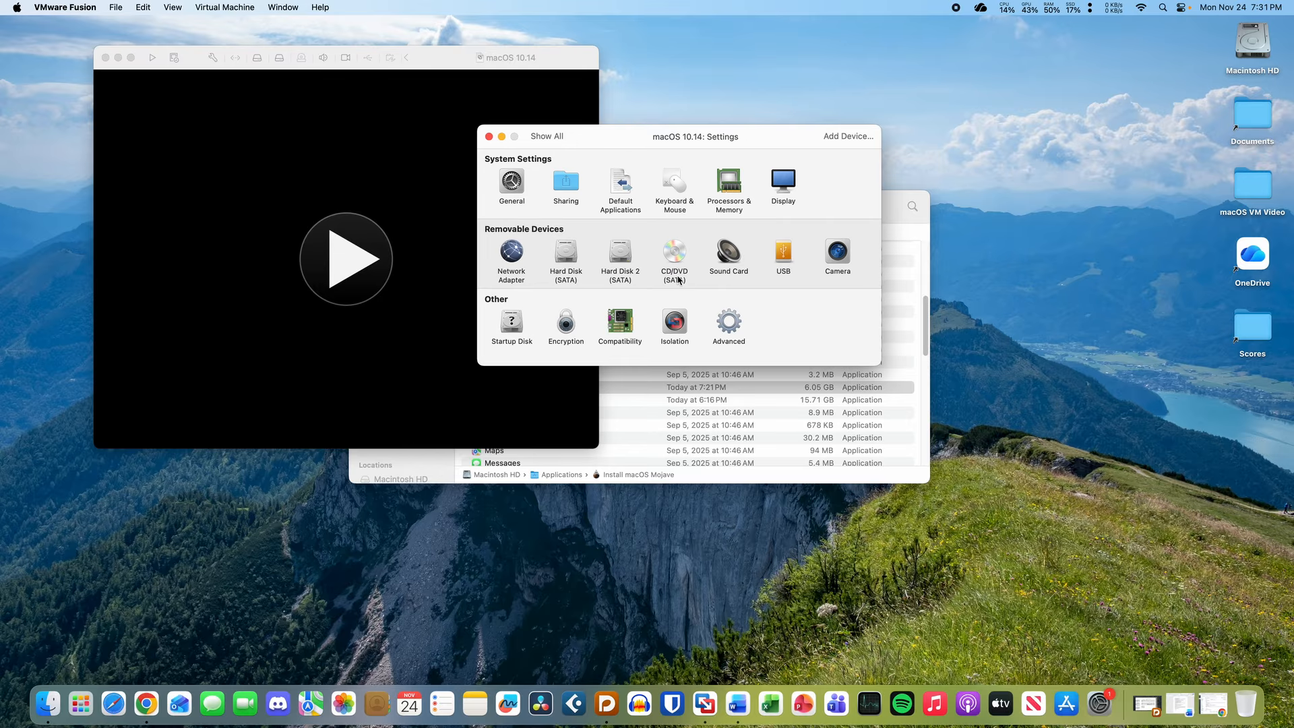
left_click(565, 253)
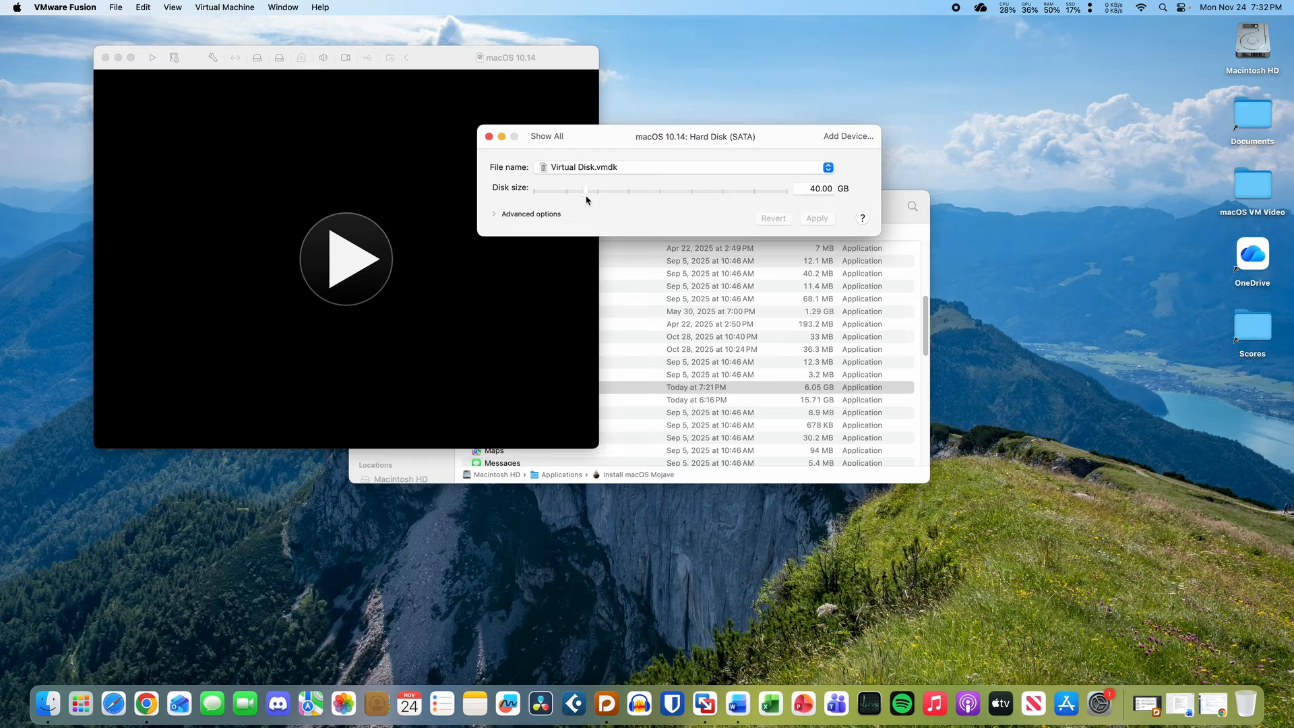
left_click_drag(585, 195, 684, 200)
left_click(818, 219)
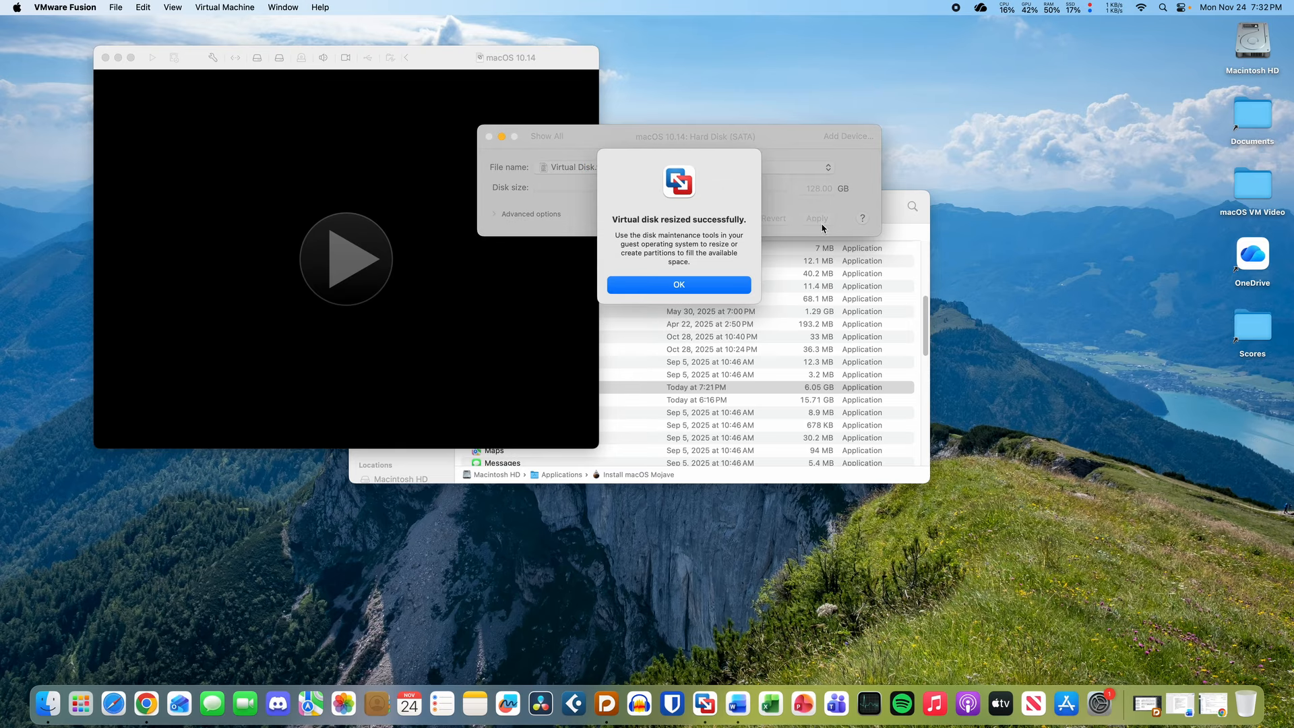
left_click(729, 283)
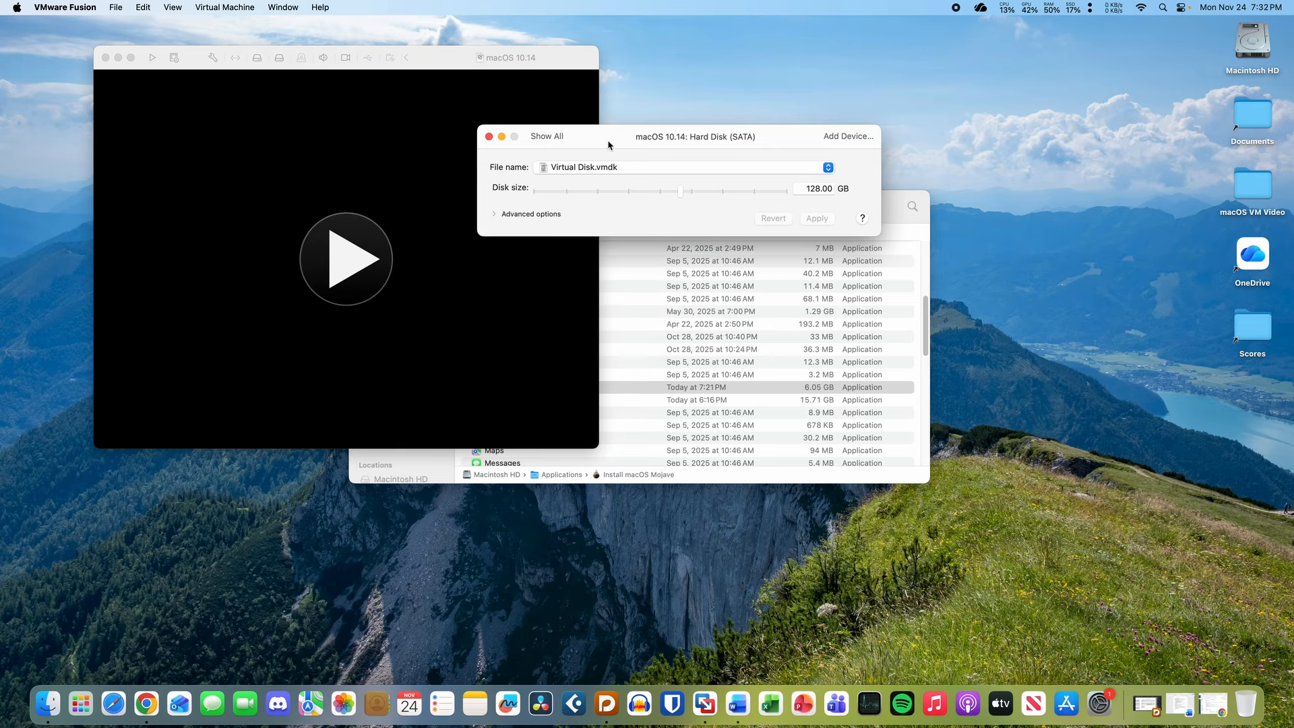
left_click(553, 137)
left_click(489, 137)
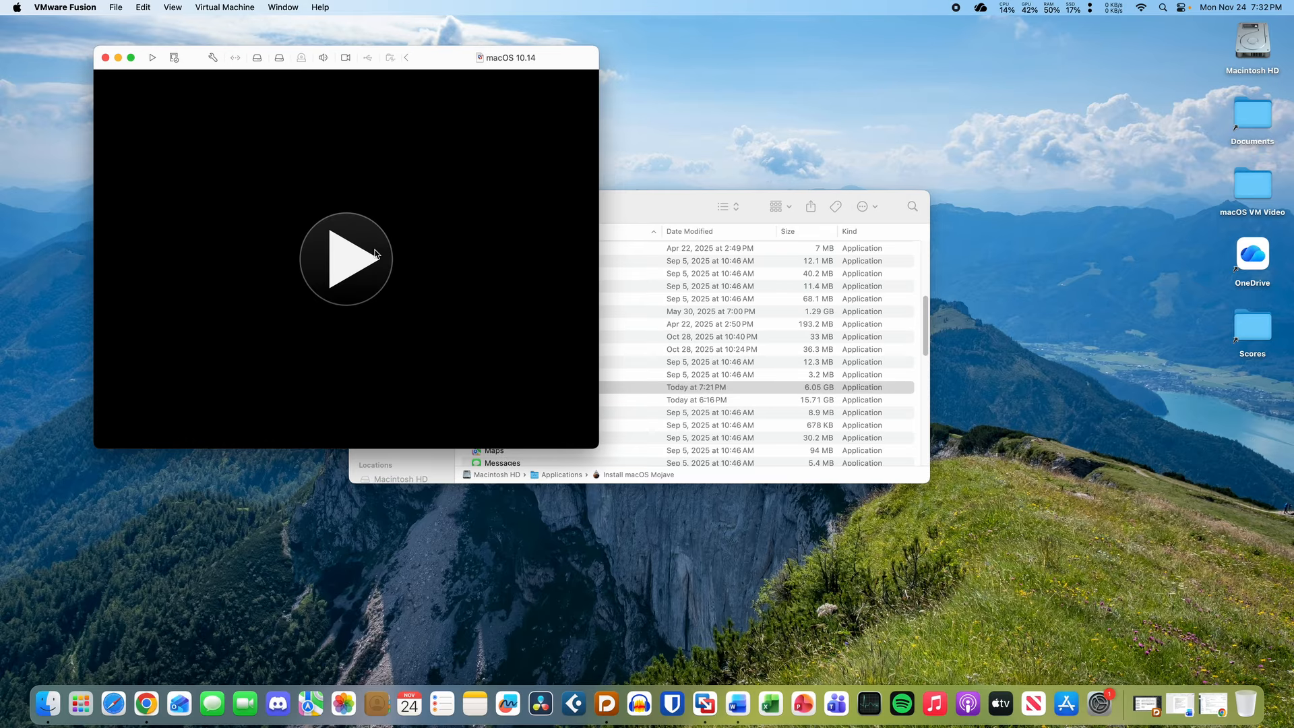
- Reposition and enlarge the macOS 10.14 VM window while it boots past the Apple logo
left_click_drag(449, 63, 551, 82)
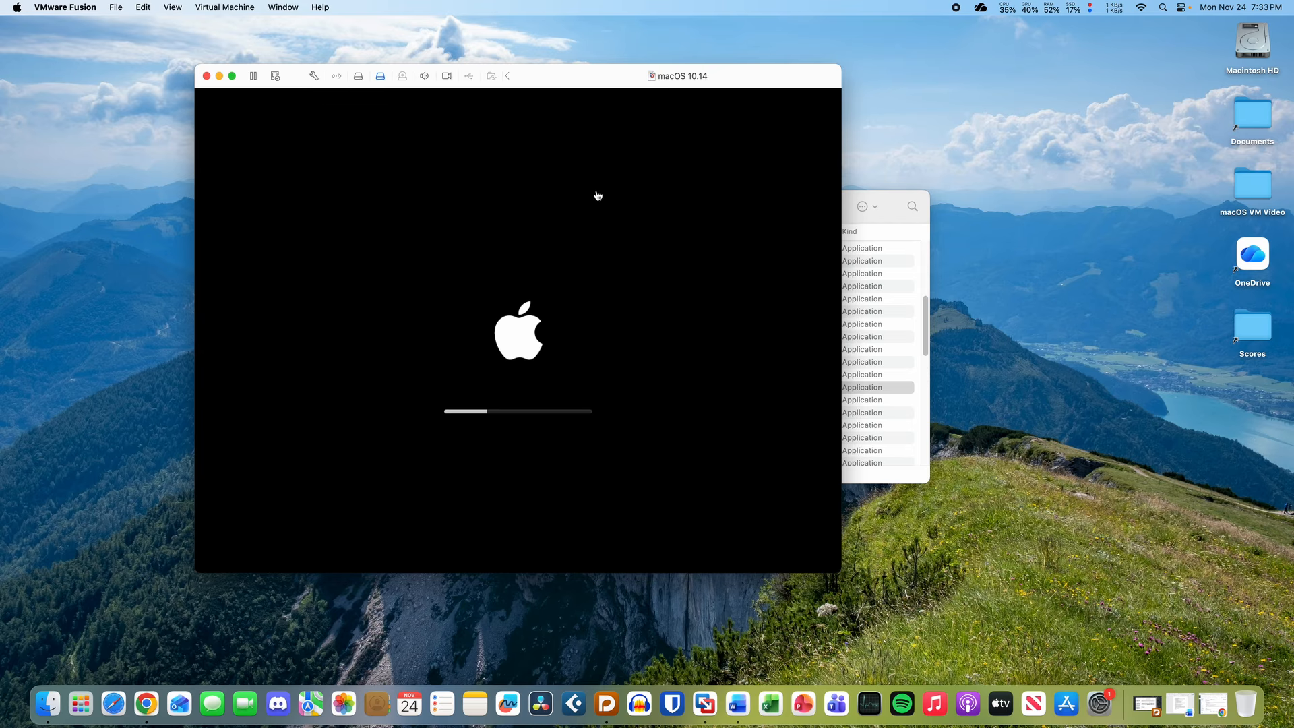
left_click_drag(571, 77, 580, 80)
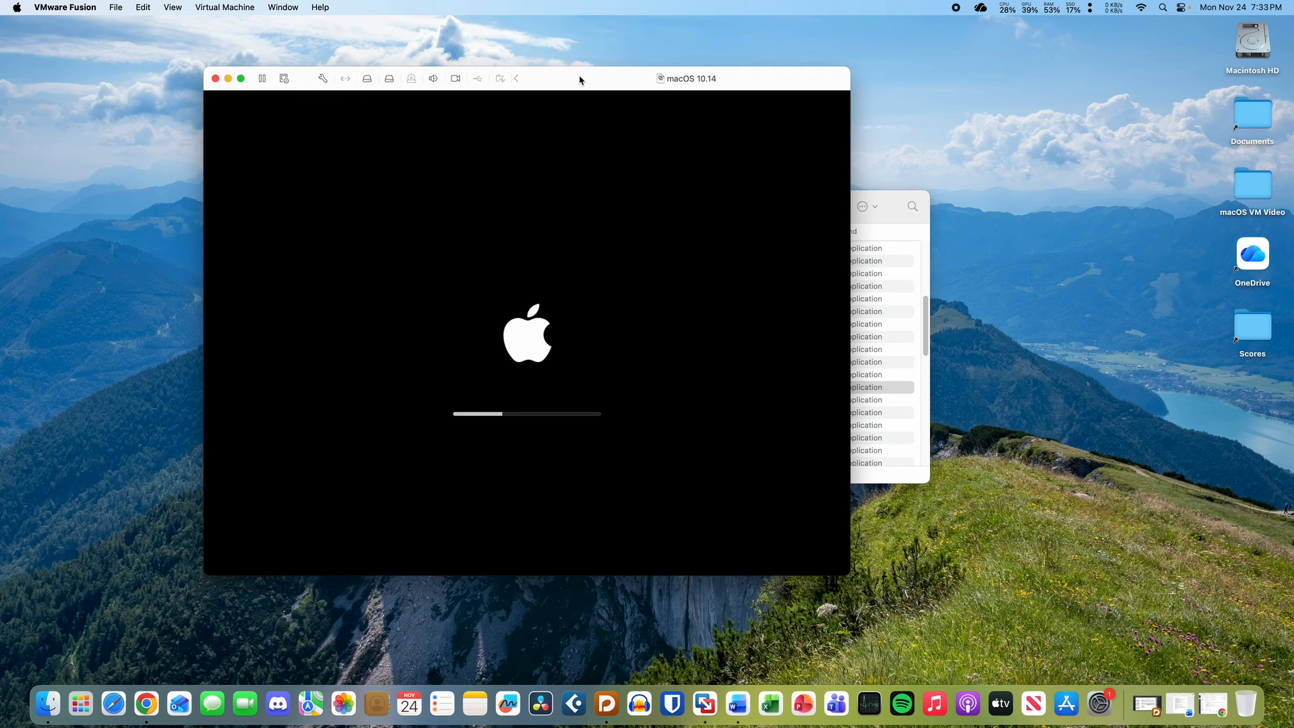
left_click(624, 379)
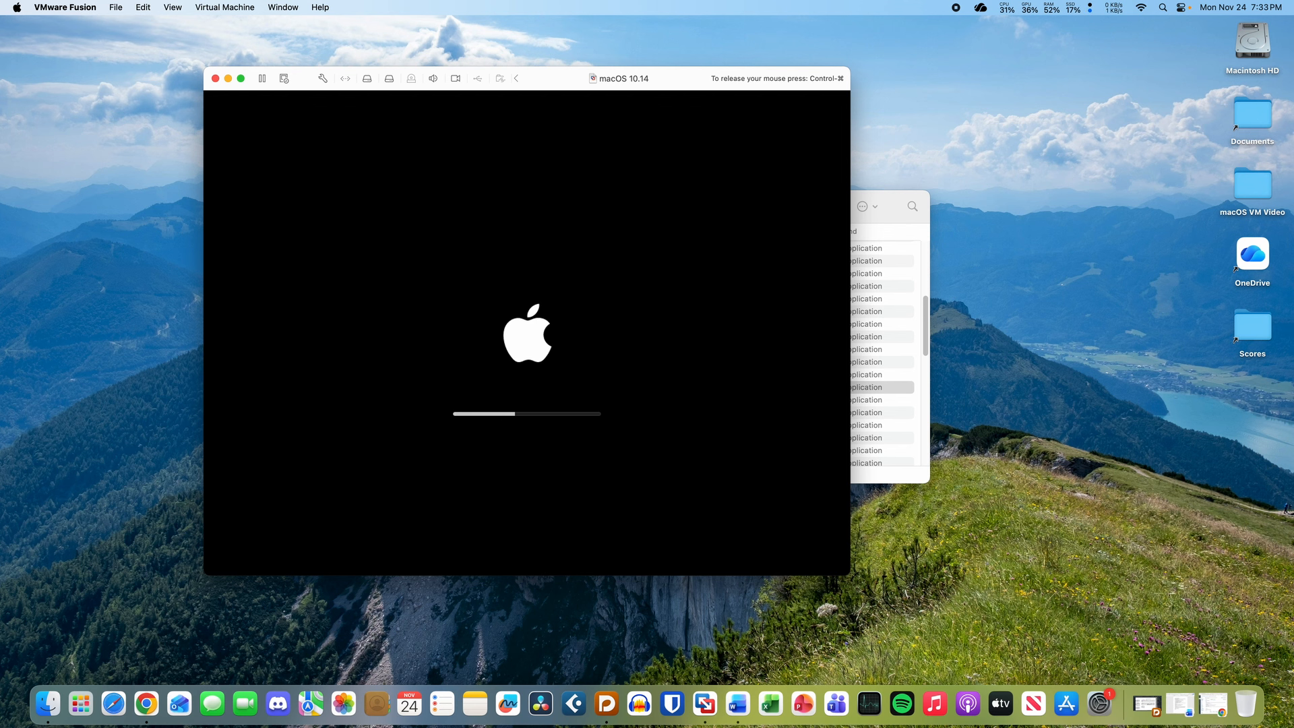
key("ctrl+super")
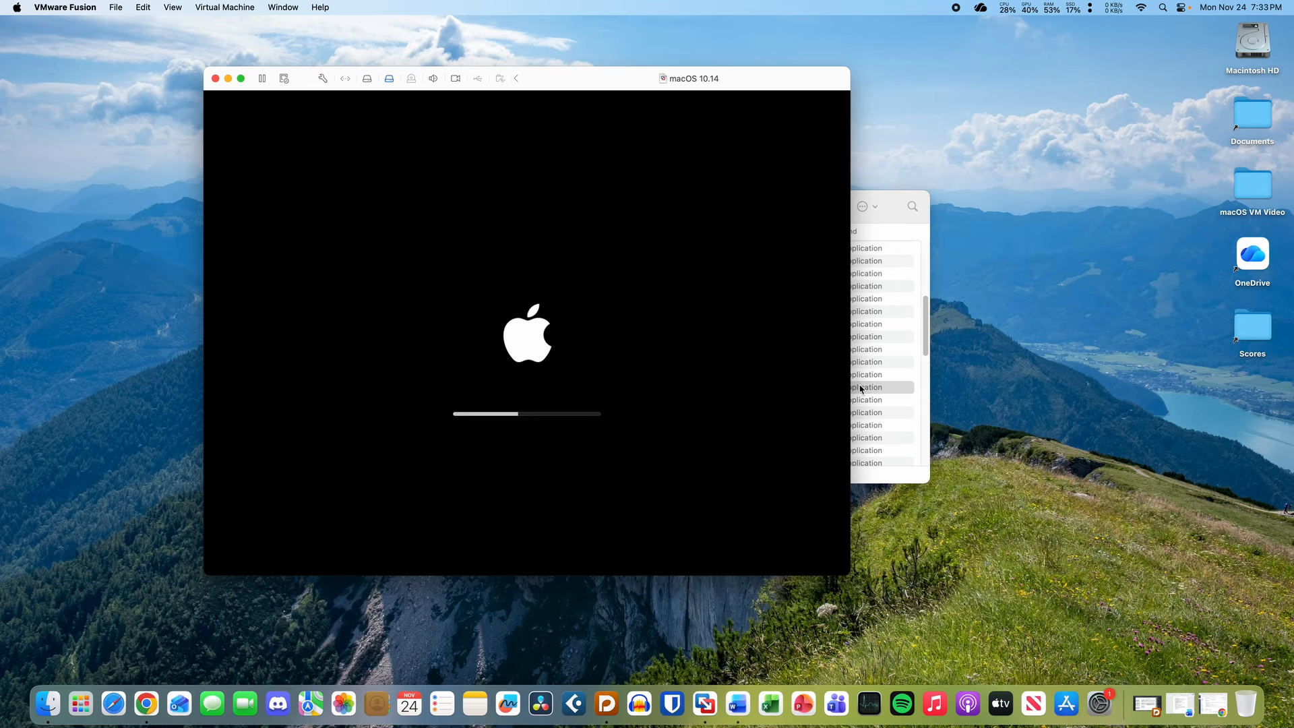
left_click_drag(853, 386, 942, 381)
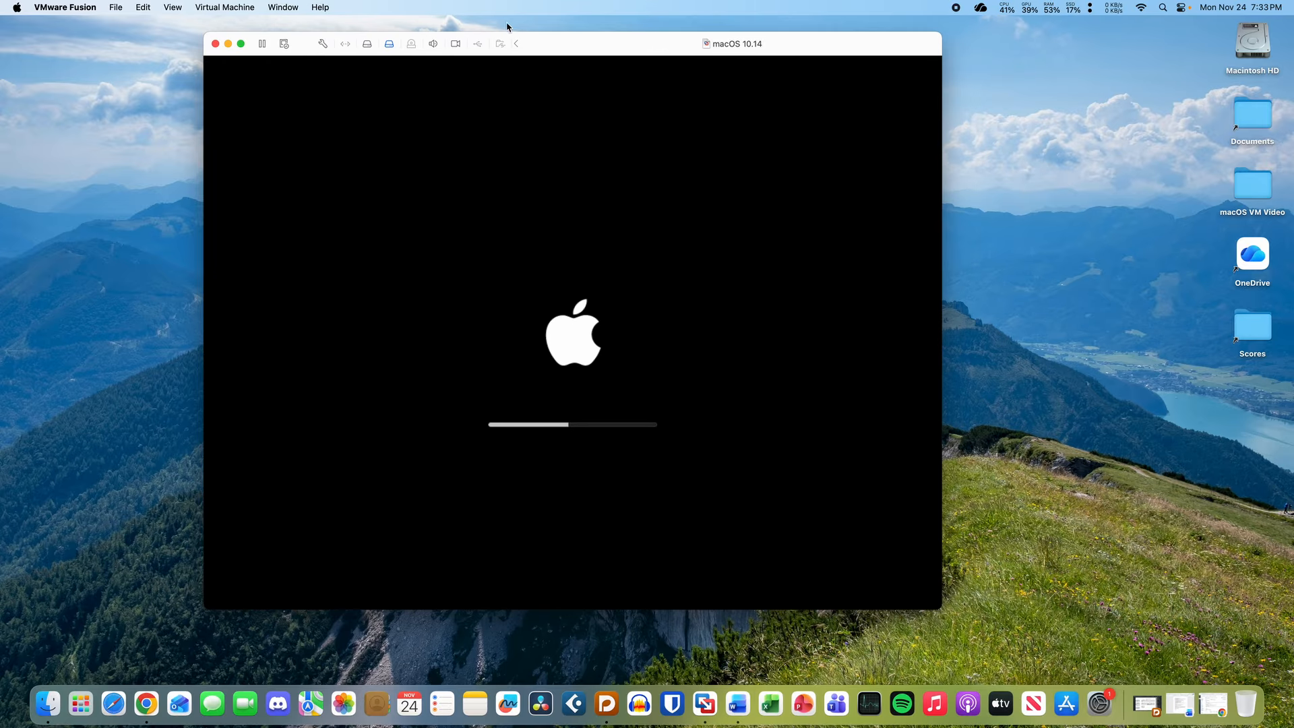
left_click_drag(548, 49, 591, 77)
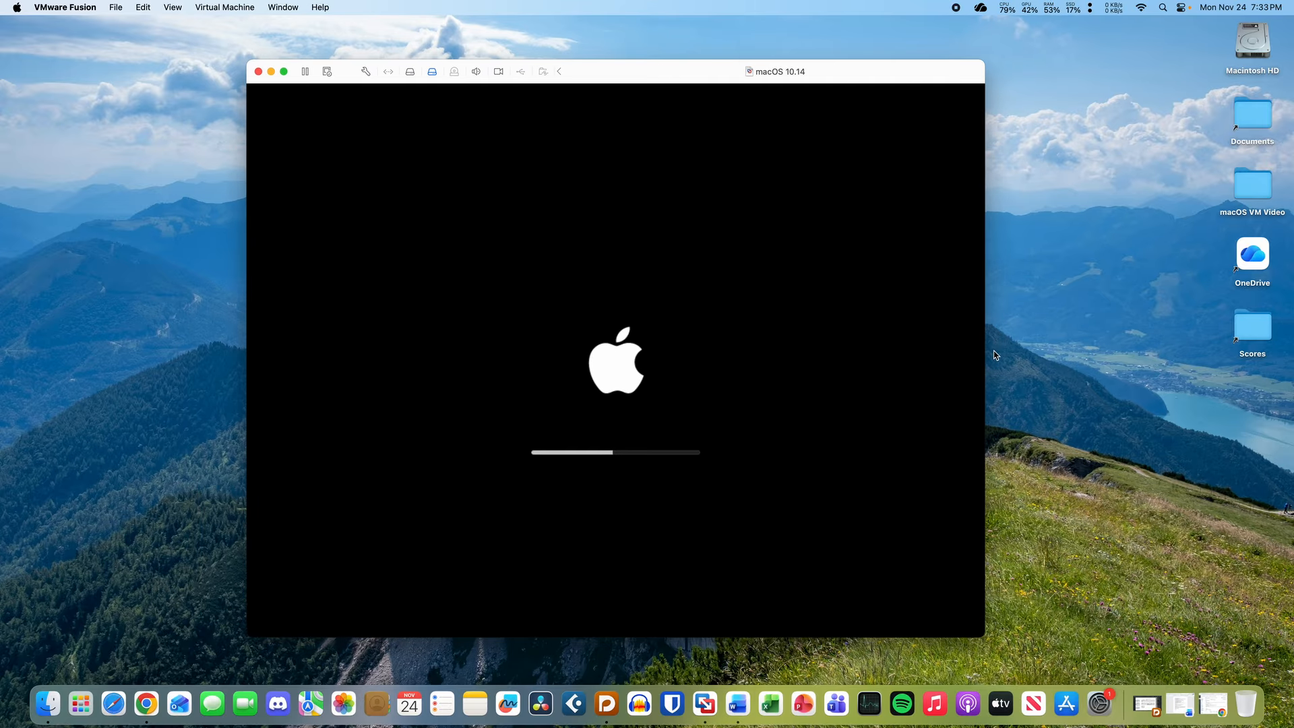
left_click_drag(987, 352, 1034, 373)
left_click_drag(701, 57, 679, 45)
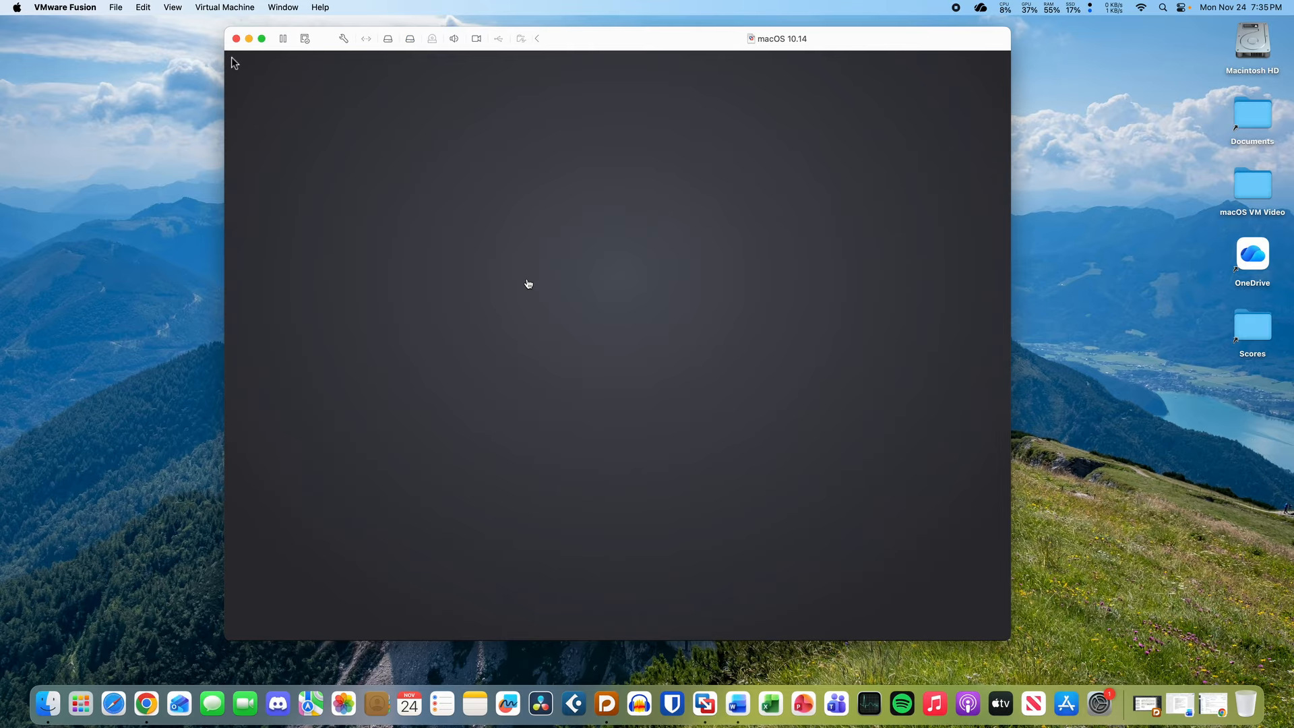
- Choose English, quit the Mojave installer, and launch Disk Utility from macOS Utilities
left_click(232, 63)
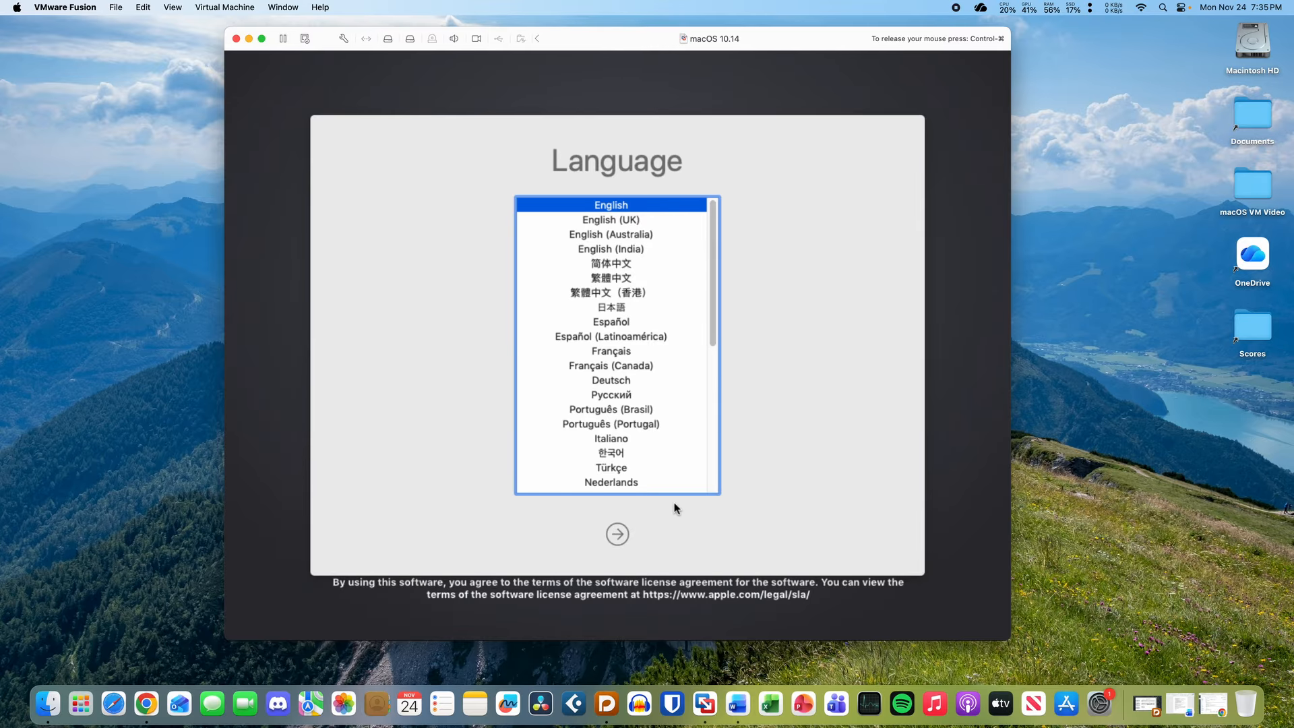
left_click(617, 534)
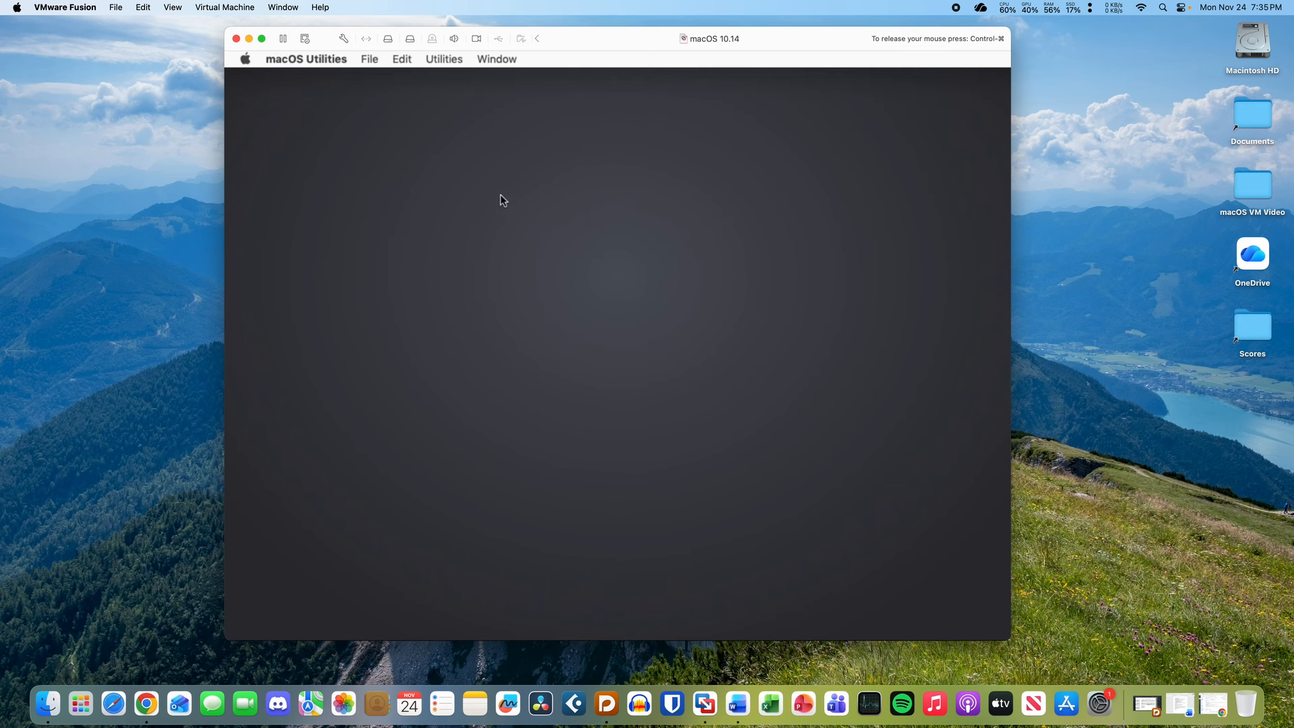
left_click(554, 263)
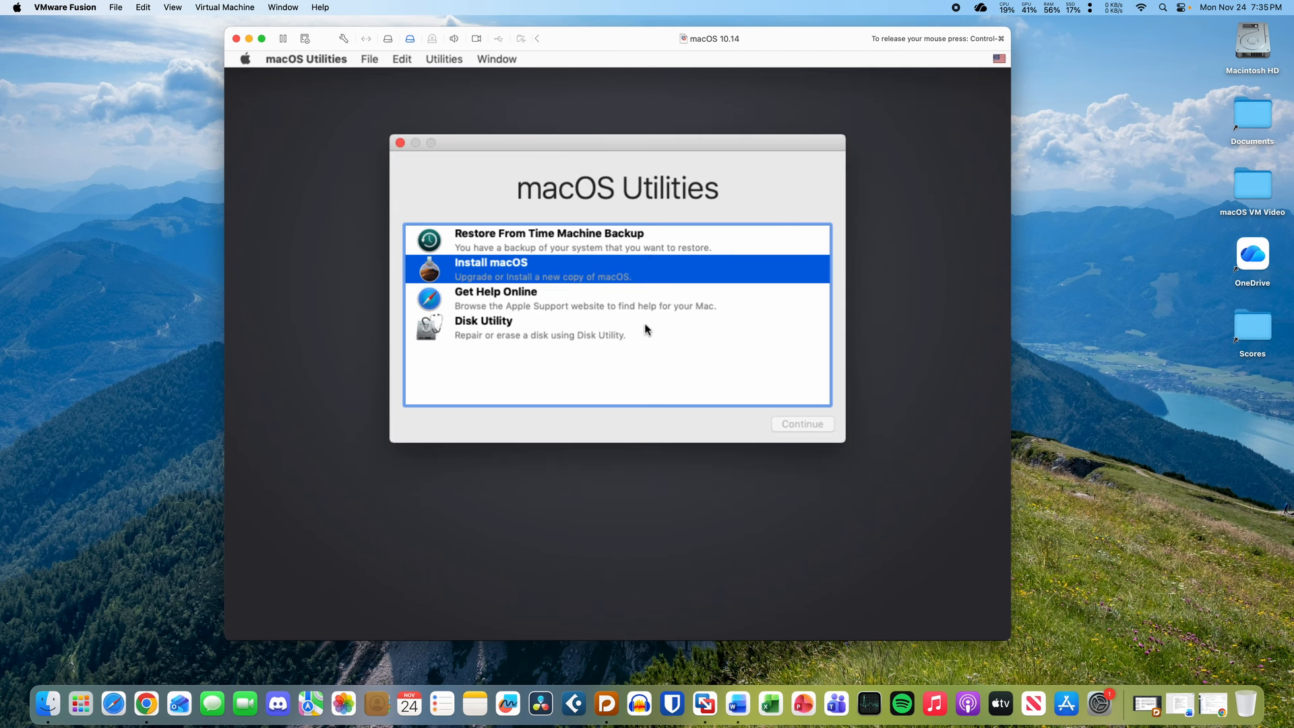
left_click(633, 328)
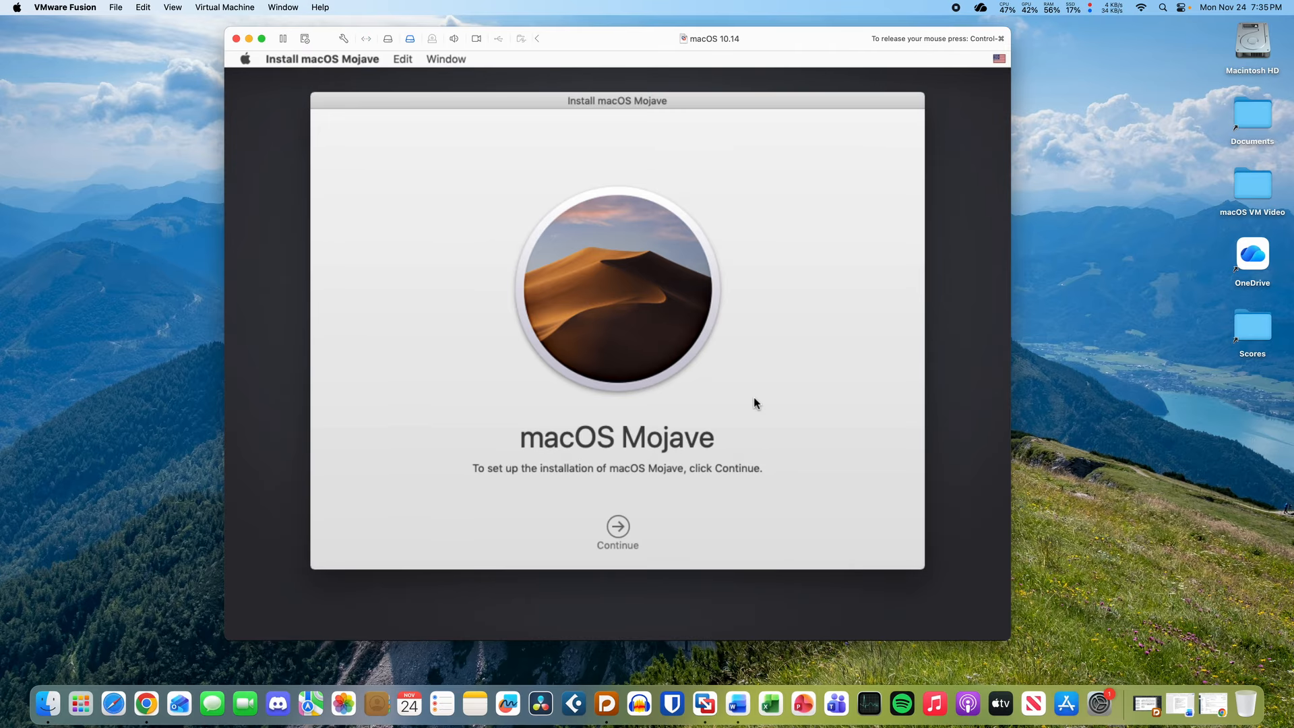
left_click(349, 60)
left_click(364, 200)
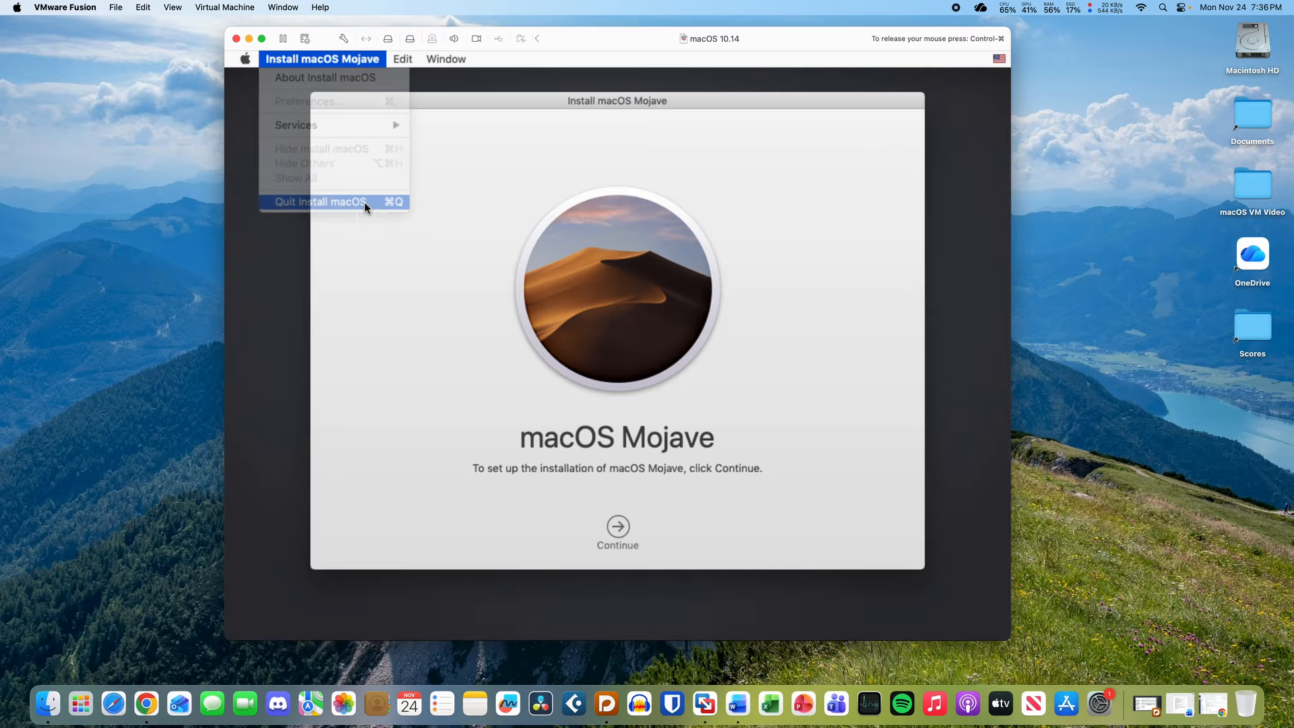
left_click(801, 425)
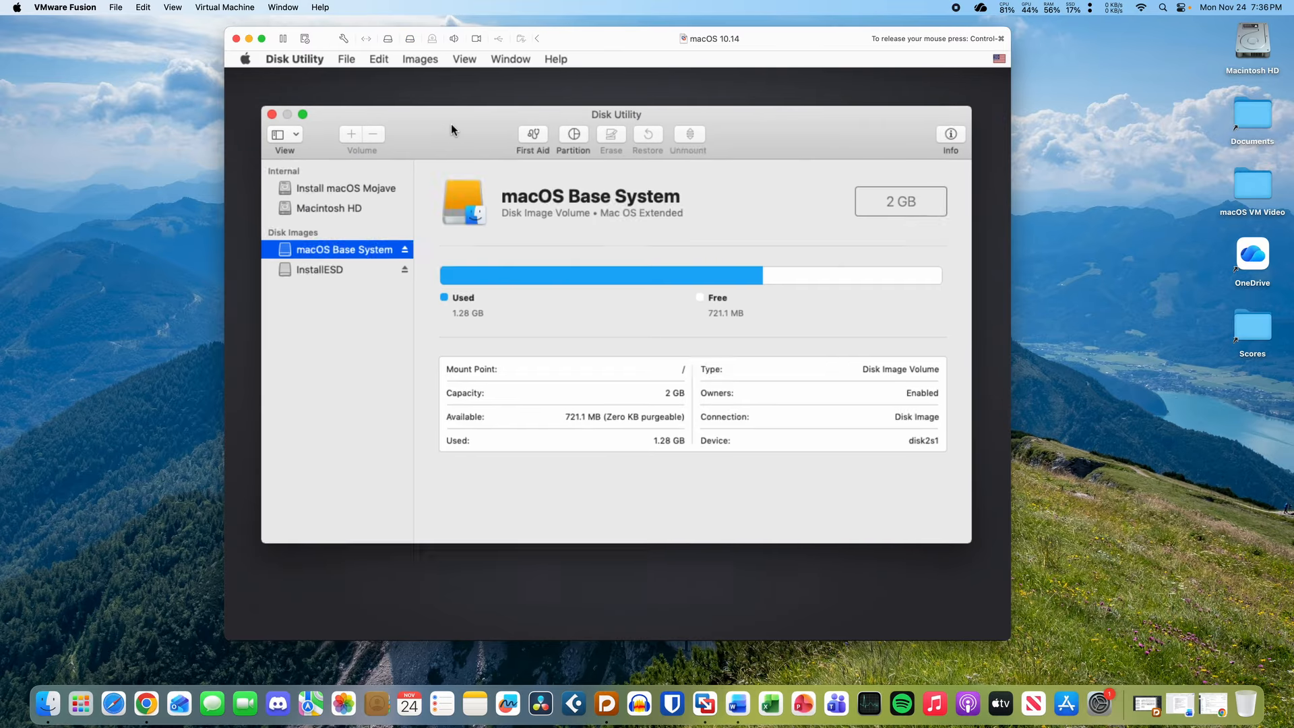
- Inspect the Macintosh HD volume in Disk Utility, noting its 42.61 GB capacity
left_click_drag(451, 126, 449, 138)
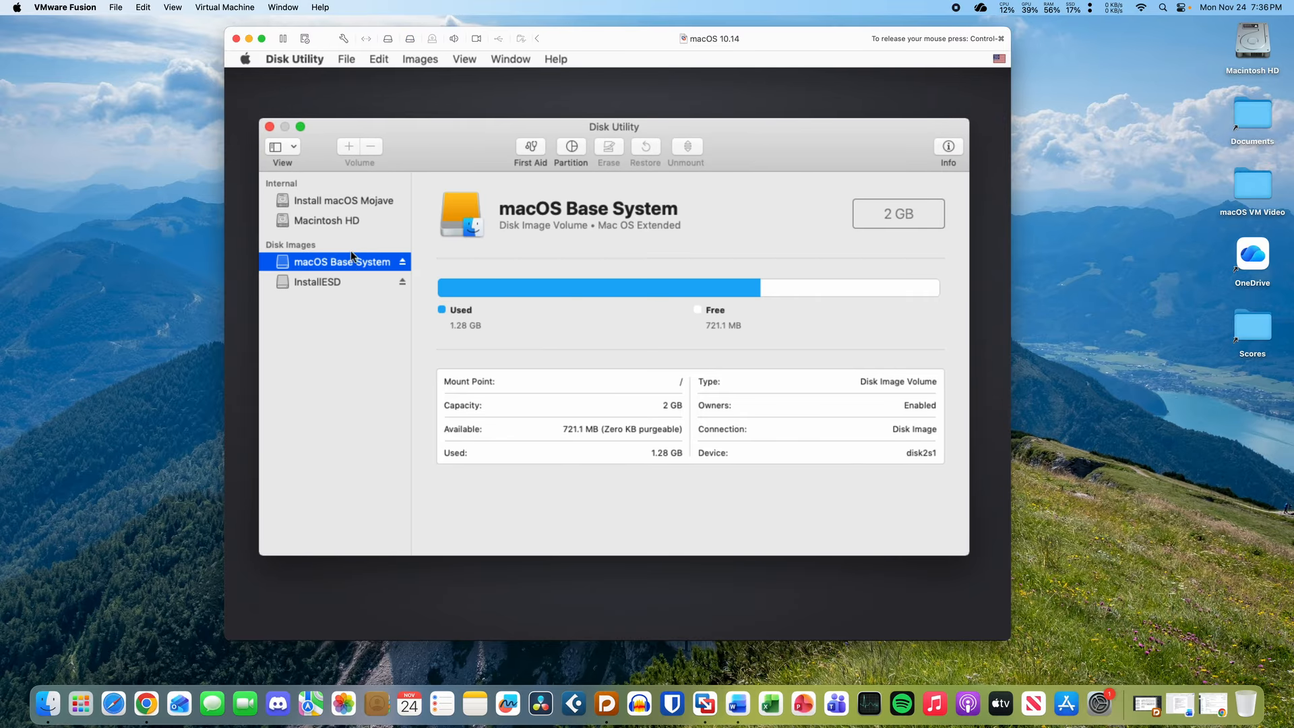
left_click(343, 213)
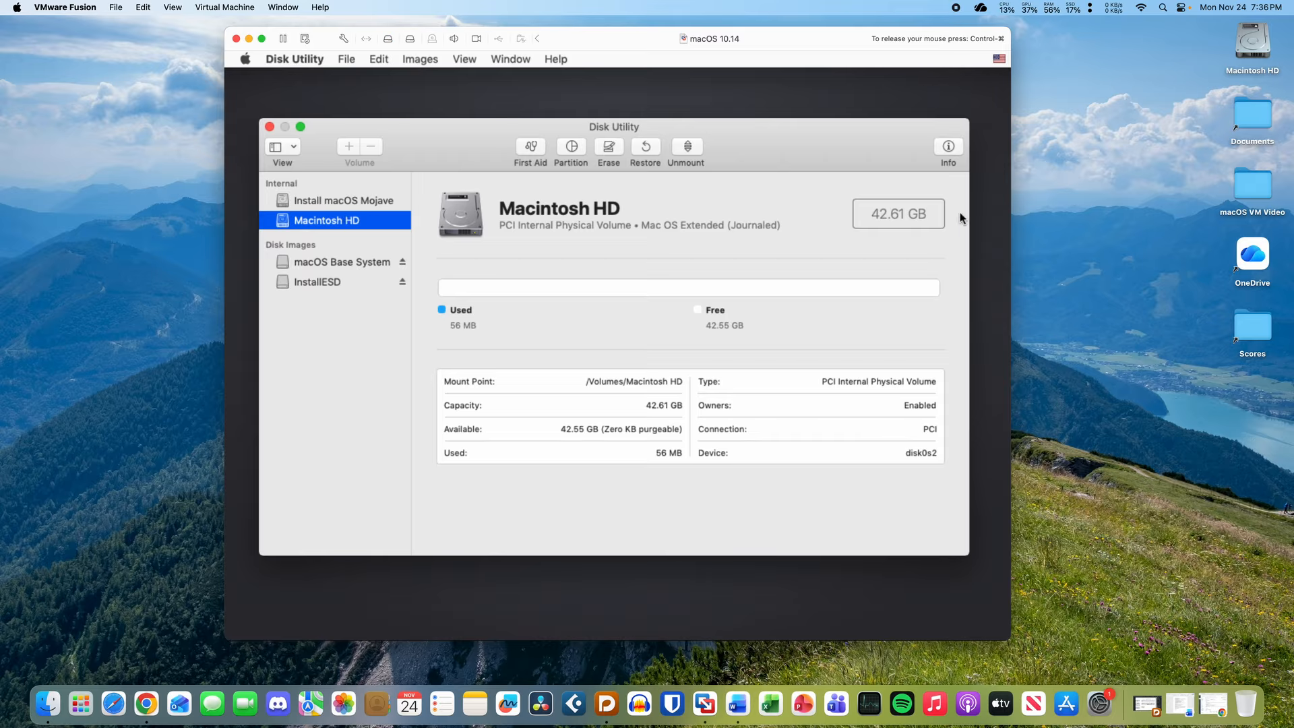
left_click_drag(874, 213, 928, 213)
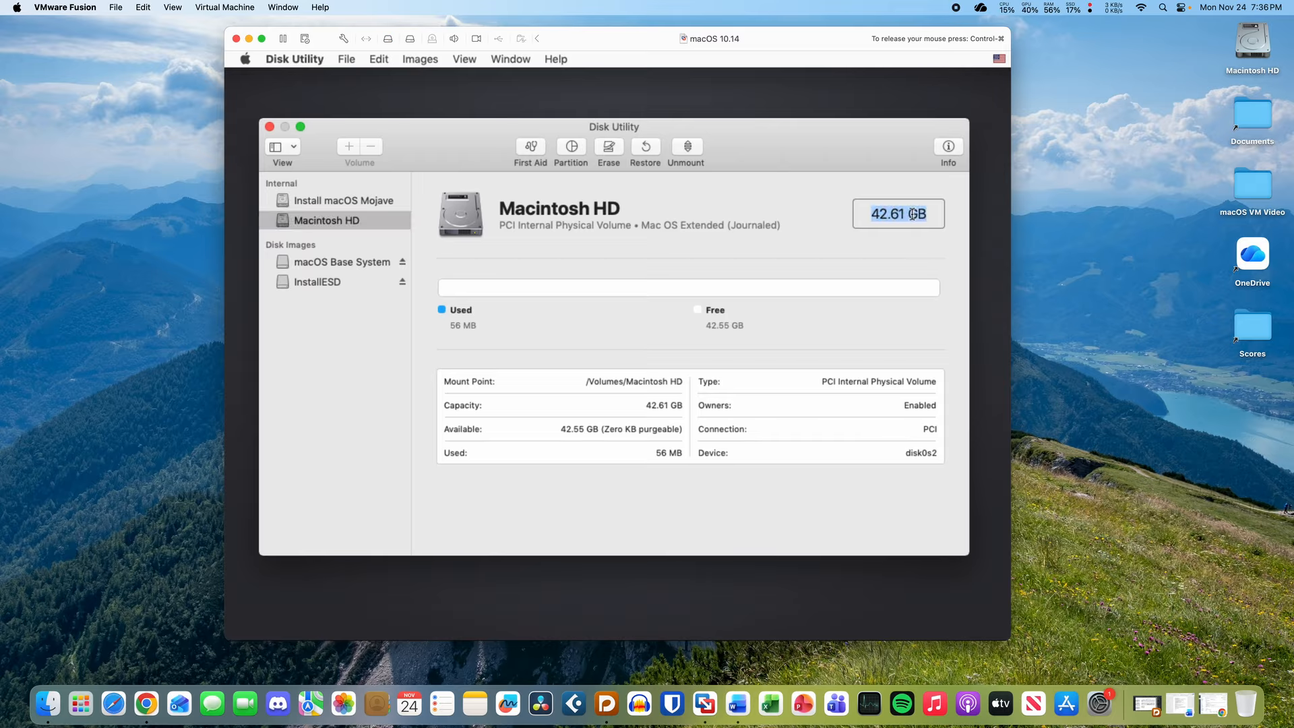
left_click(913, 214)
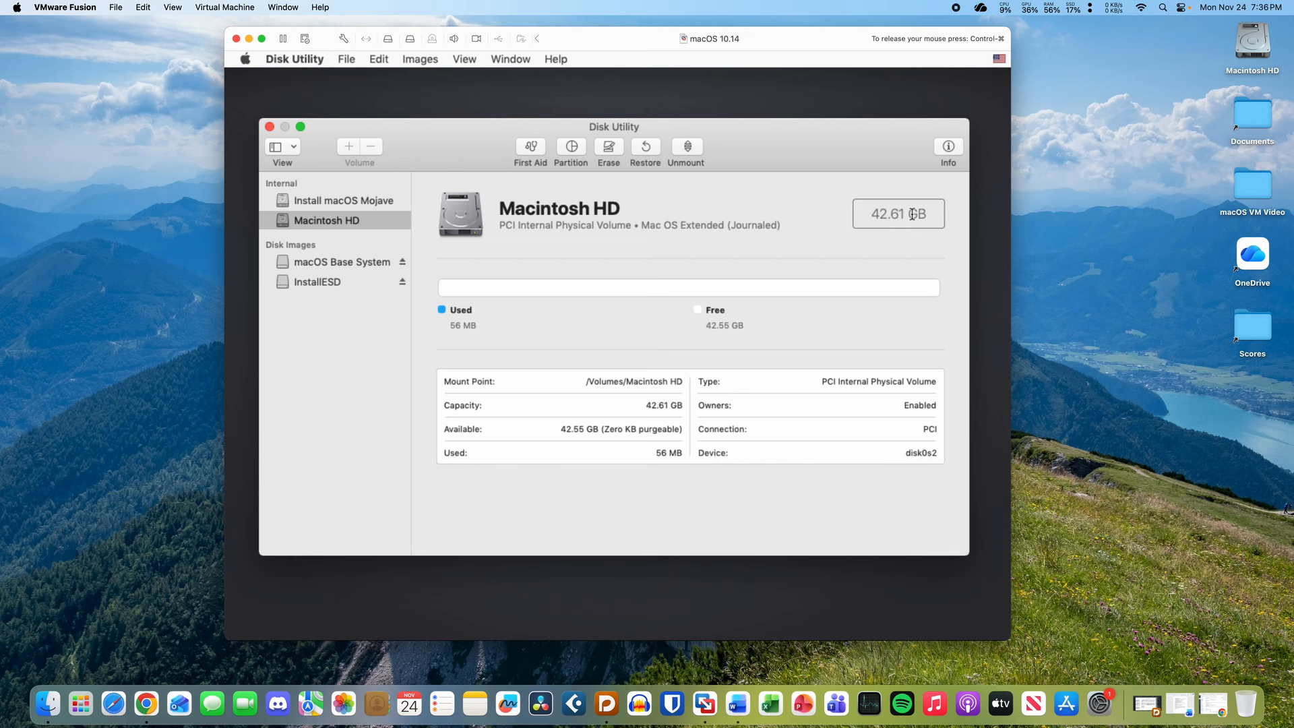
- Browse the Install macOS Mojave, macOS Base System and InstallESD volumes, then confirm Macintosh HD's 42.55 GB free
left_click(386, 200)
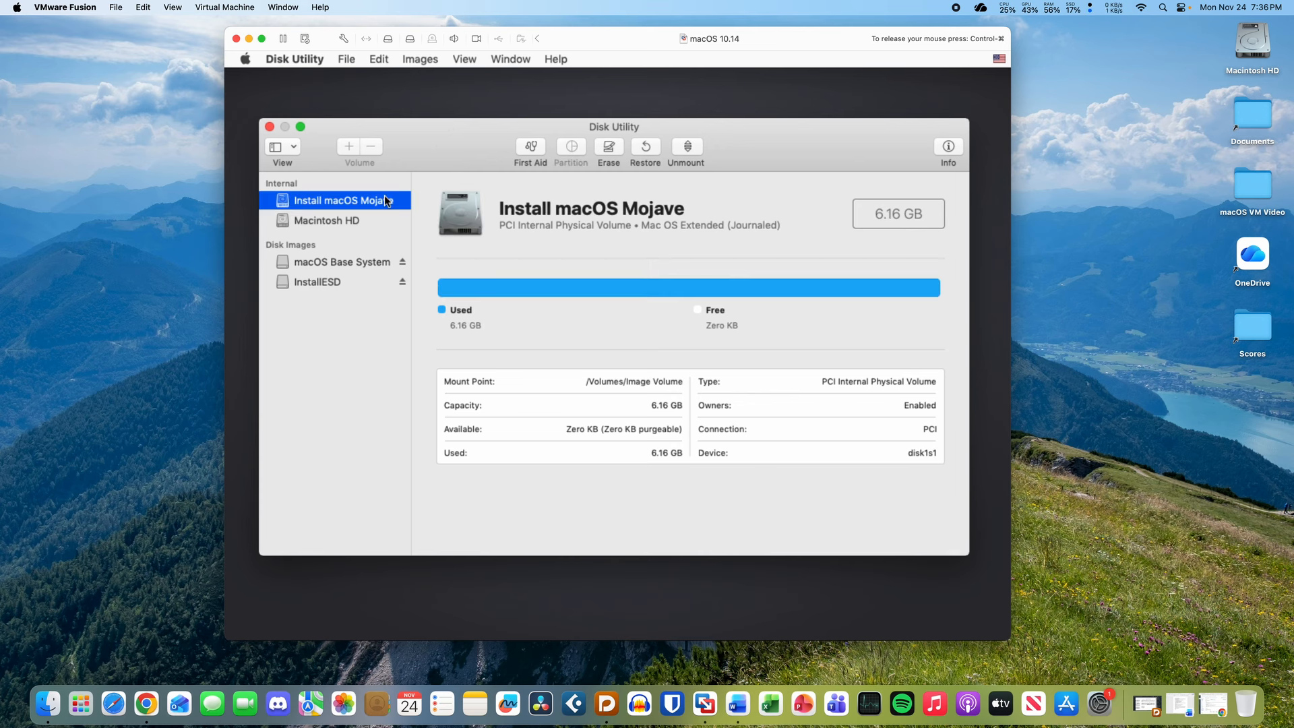
left_click(384, 216)
left_click(378, 263)
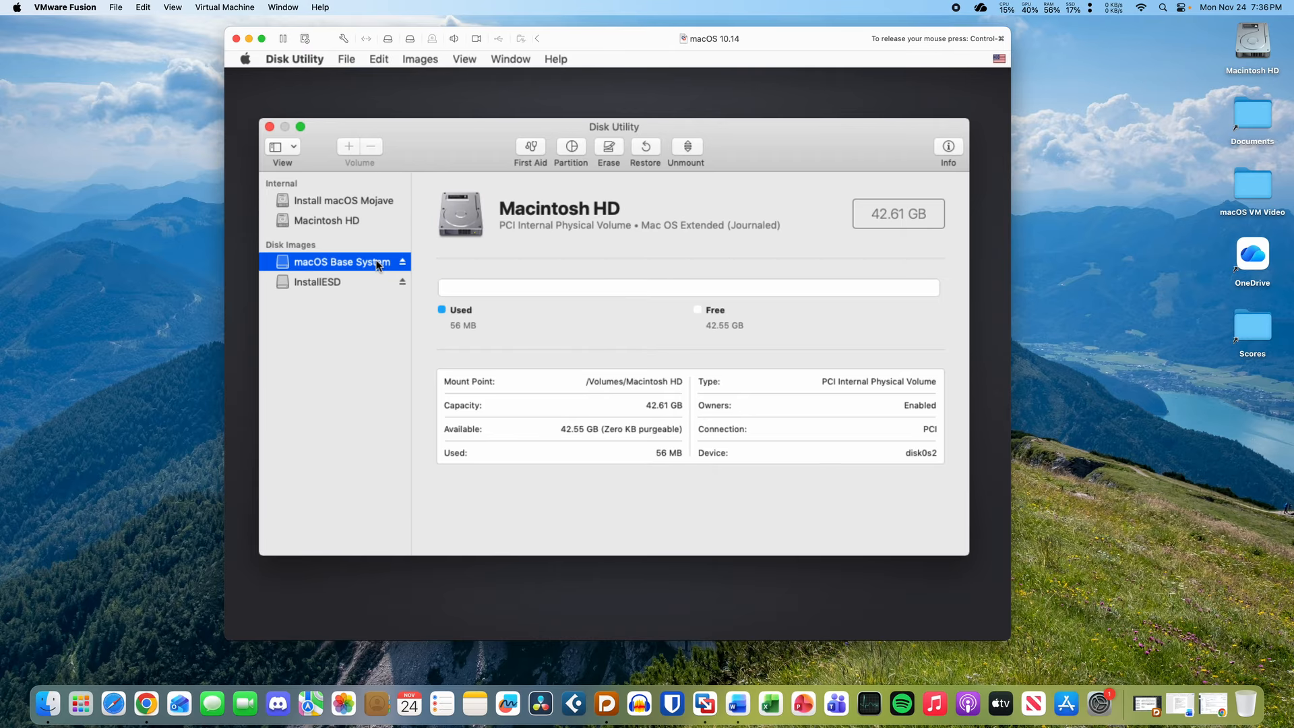
left_click(377, 282)
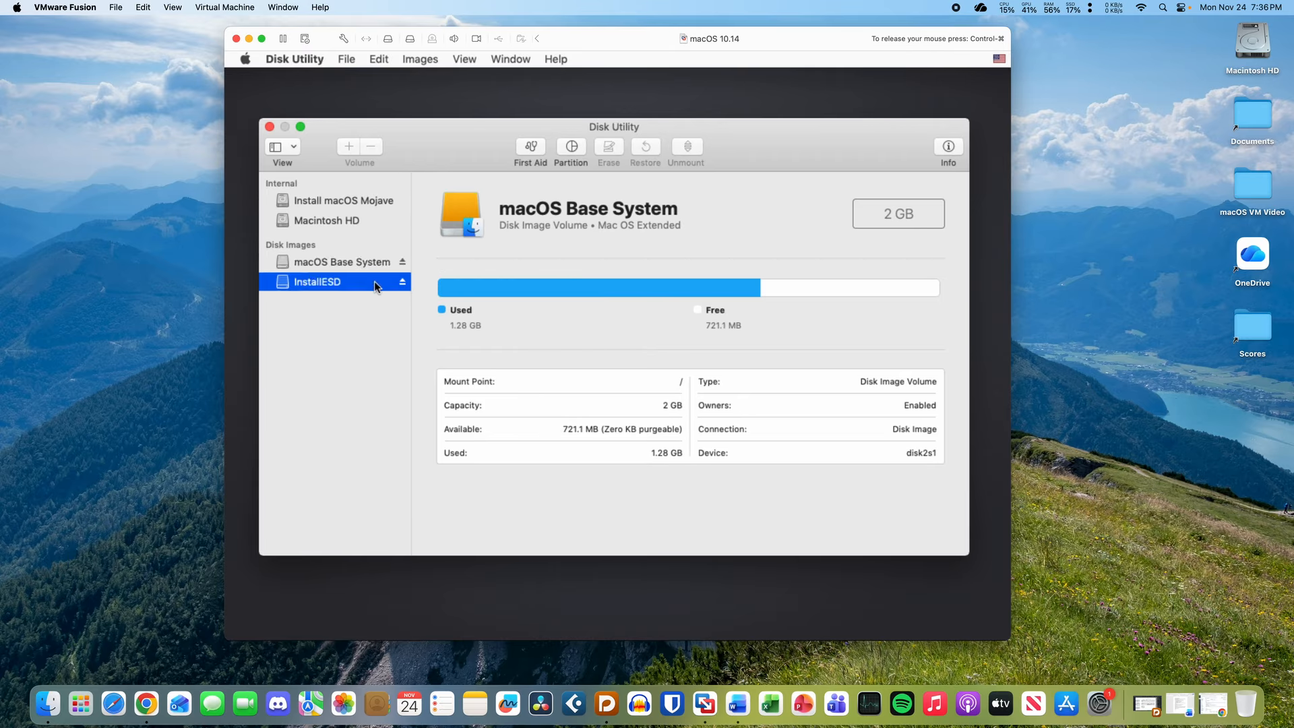
left_click(368, 221)
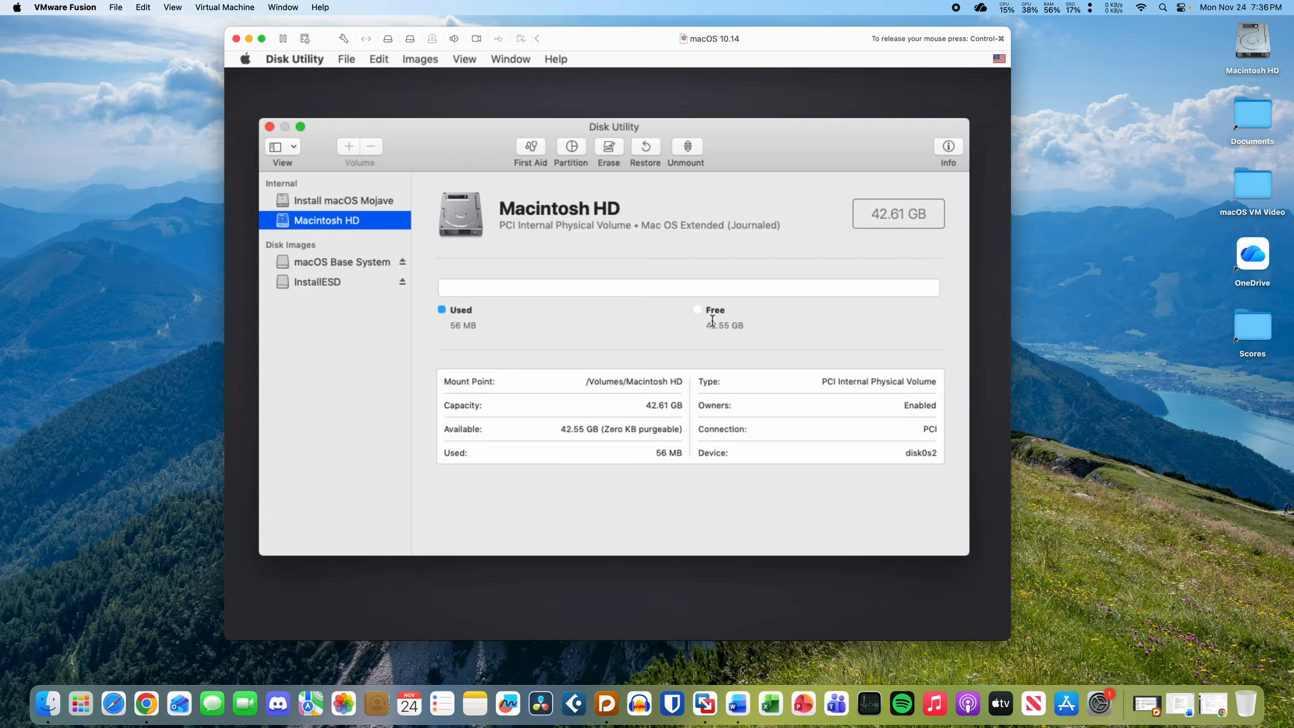
left_click_drag(733, 325, 664, 326)
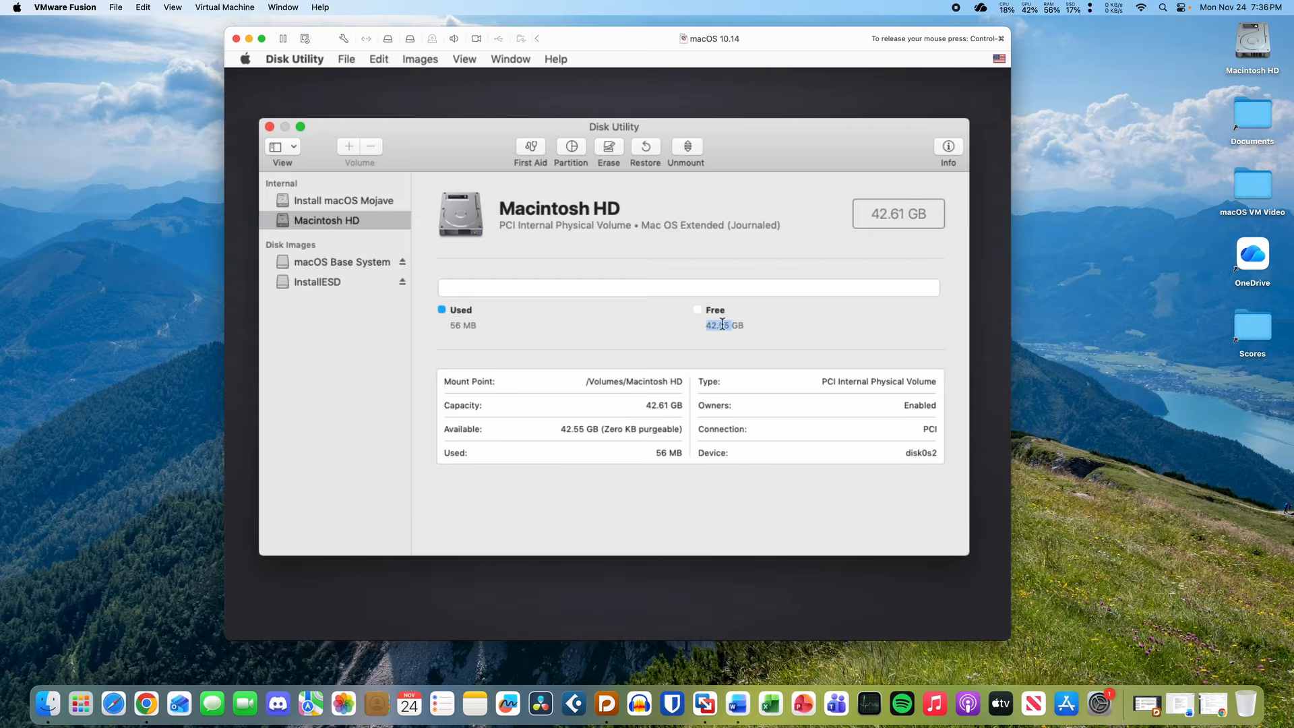
left_click(751, 319)
key("ctrl+super")
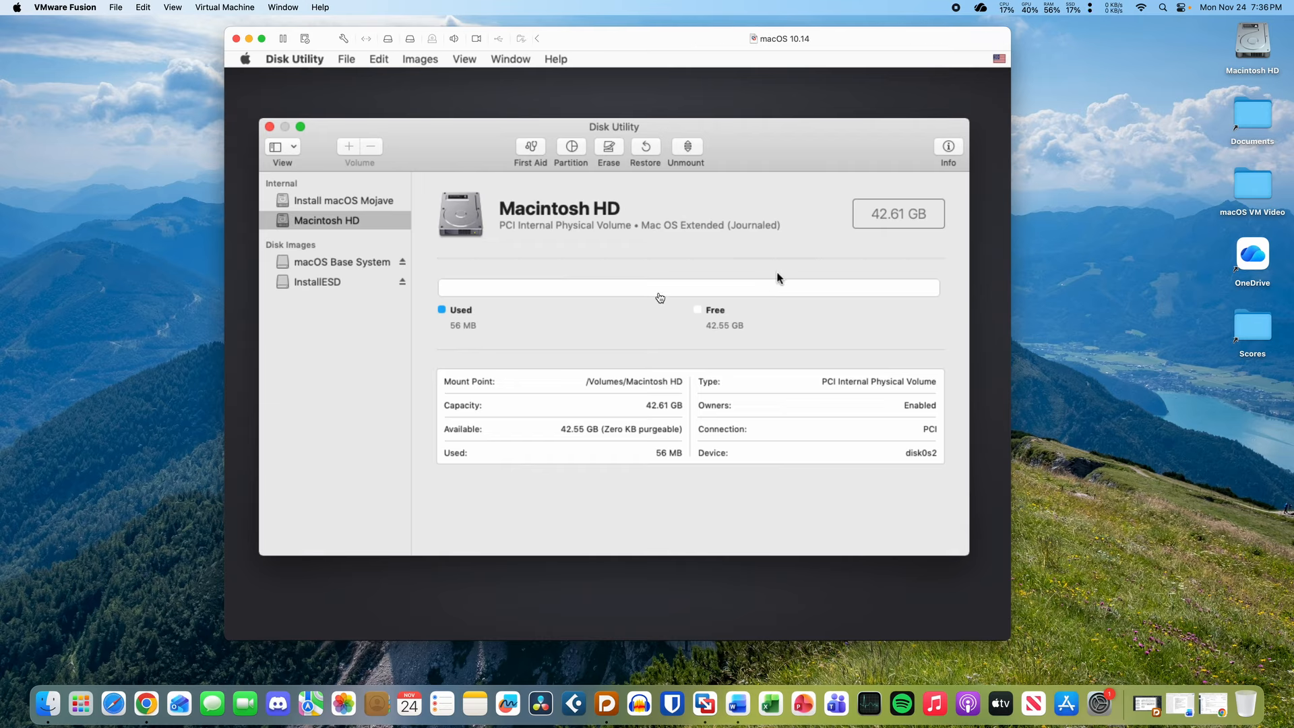
- Check the Hard Disk (SATA) page in the VM settings, then close the settings
left_click(344, 40)
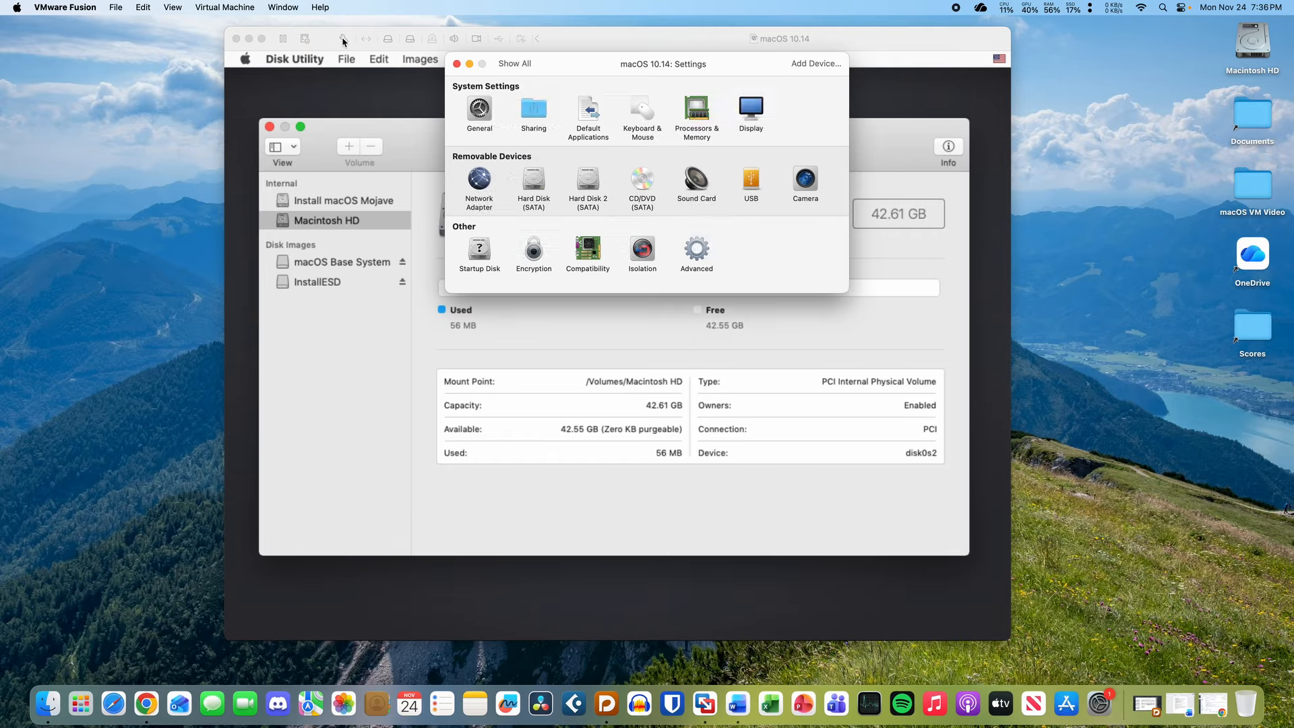
left_click(534, 180)
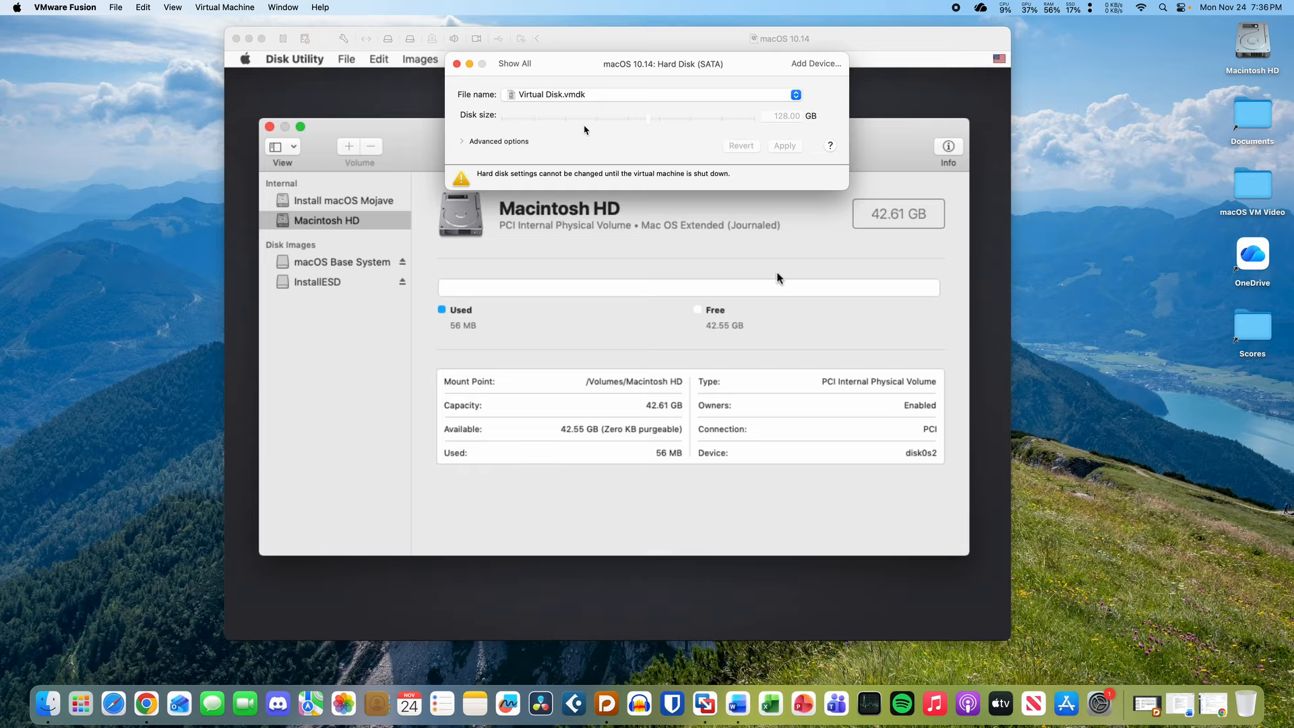
left_click(456, 64)
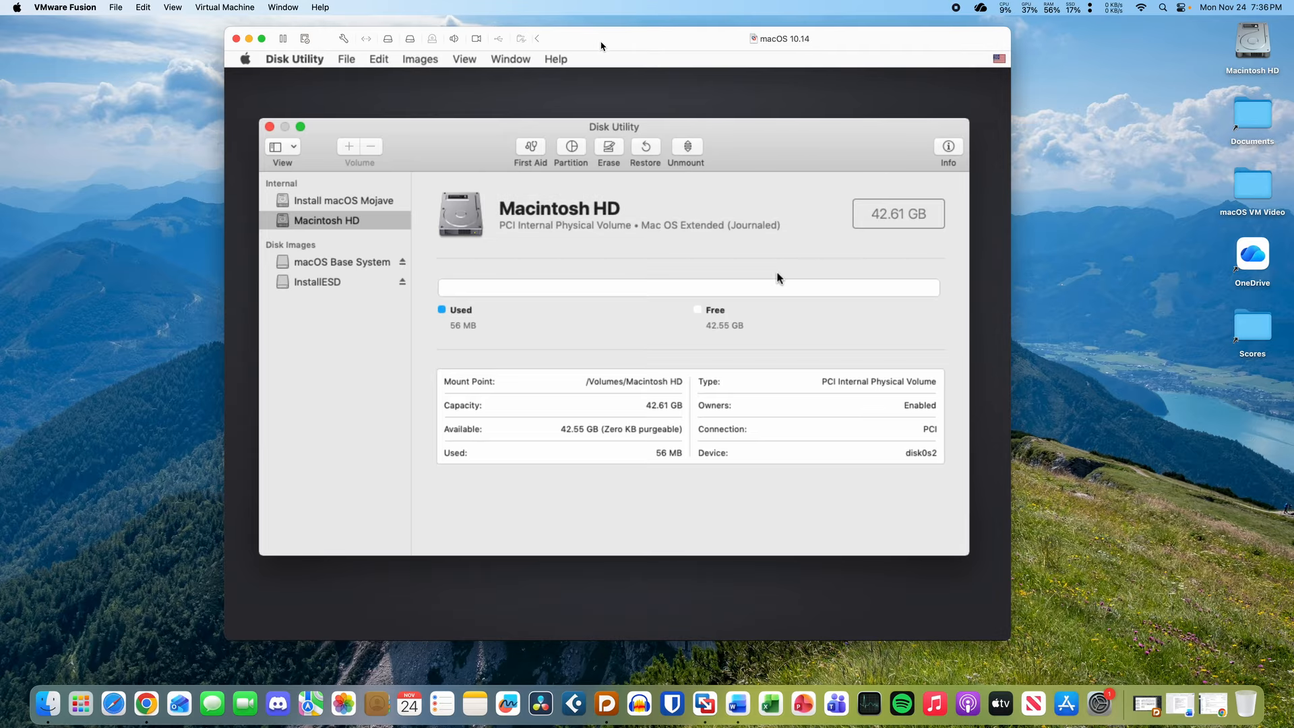
- Highlight the 42.61 GB capacity value in the guest's Disk Utility
left_click_drag(602, 46, 602, 61)
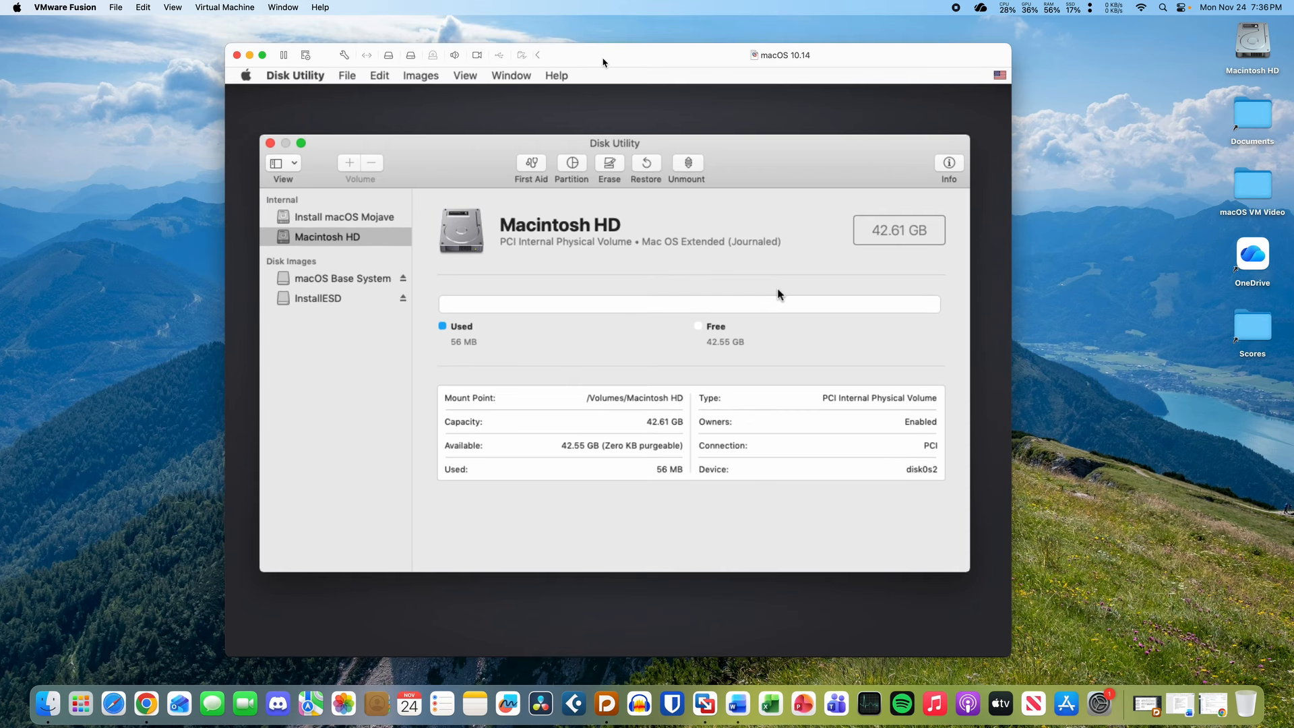
left_click(779, 294)
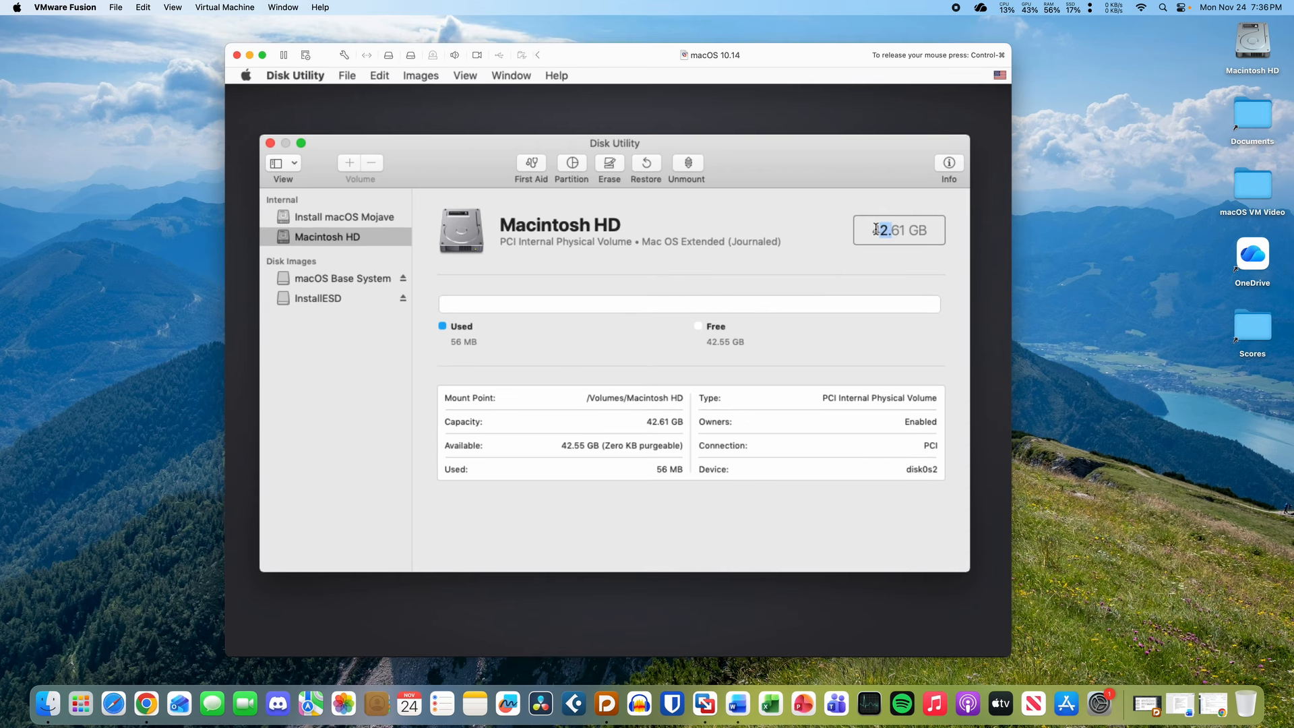
left_click_drag(875, 229, 926, 228)
left_click(916, 229)
left_click_drag(874, 229, 925, 227)
left_click(925, 227)
- Shut down the macOS 10.14 guest from its Apple menu and release the mouse
left_click(247, 79)
left_click(272, 137)
key("ctrl+super")
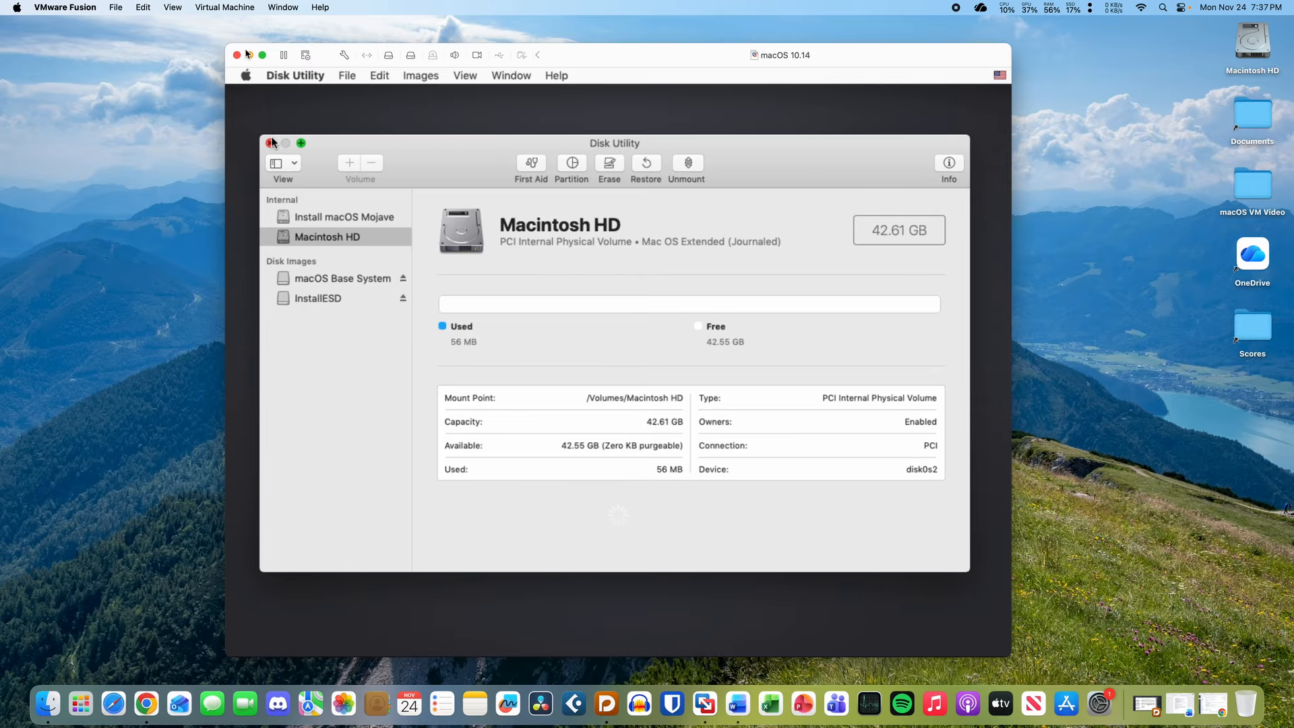
left_click(271, 142)
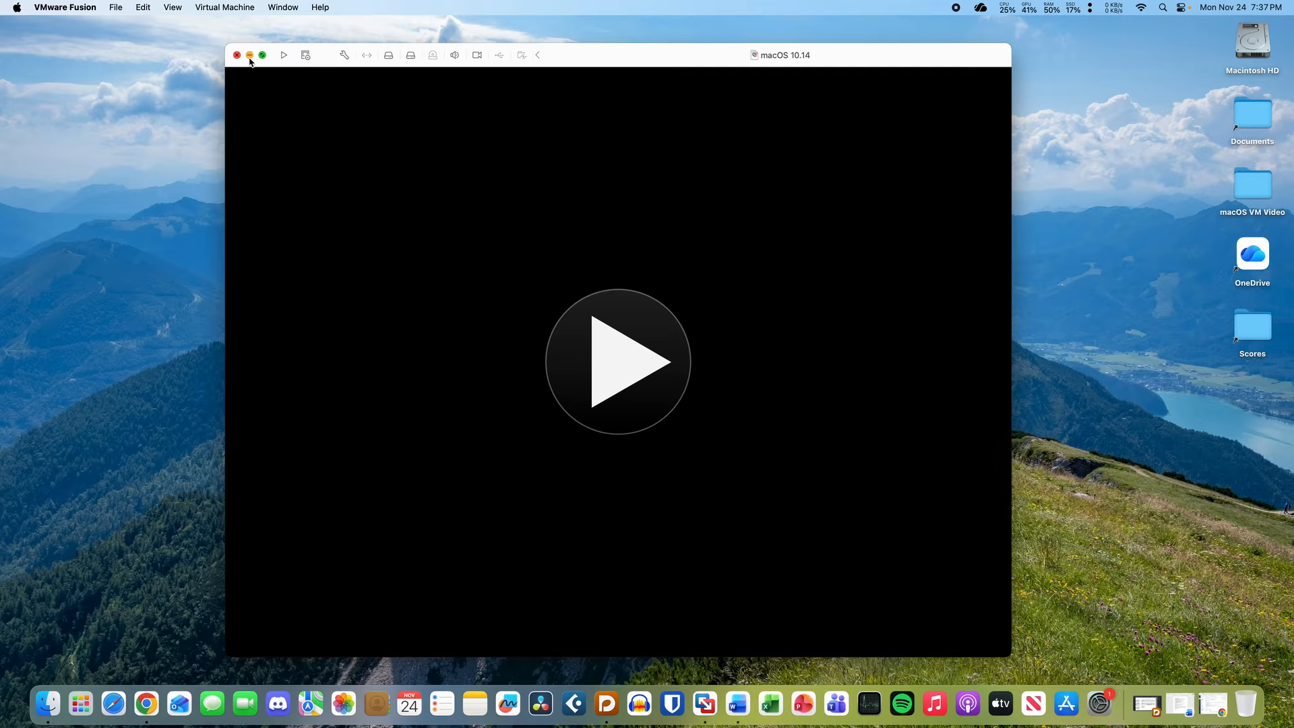
- Open the macOS 10.14 machine's settings from the Virtual Machine Library
left_click(238, 57)
left_click(269, 7)
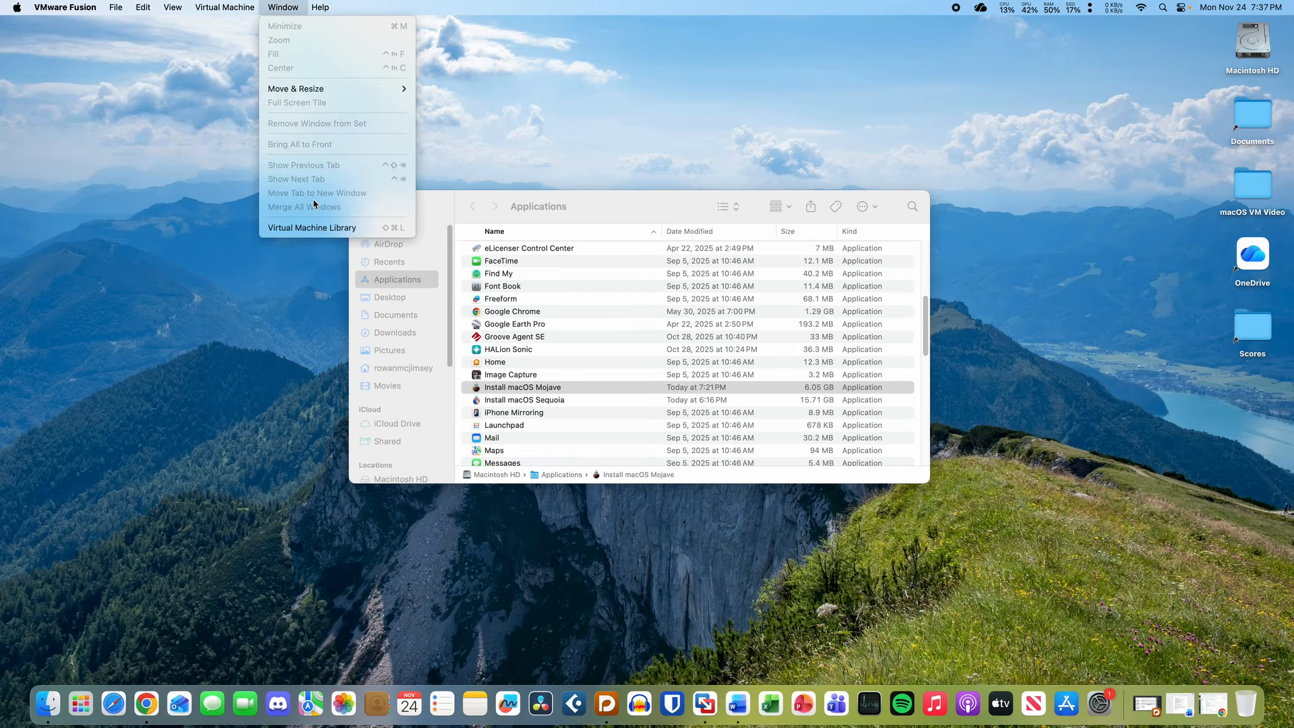
left_click(319, 228)
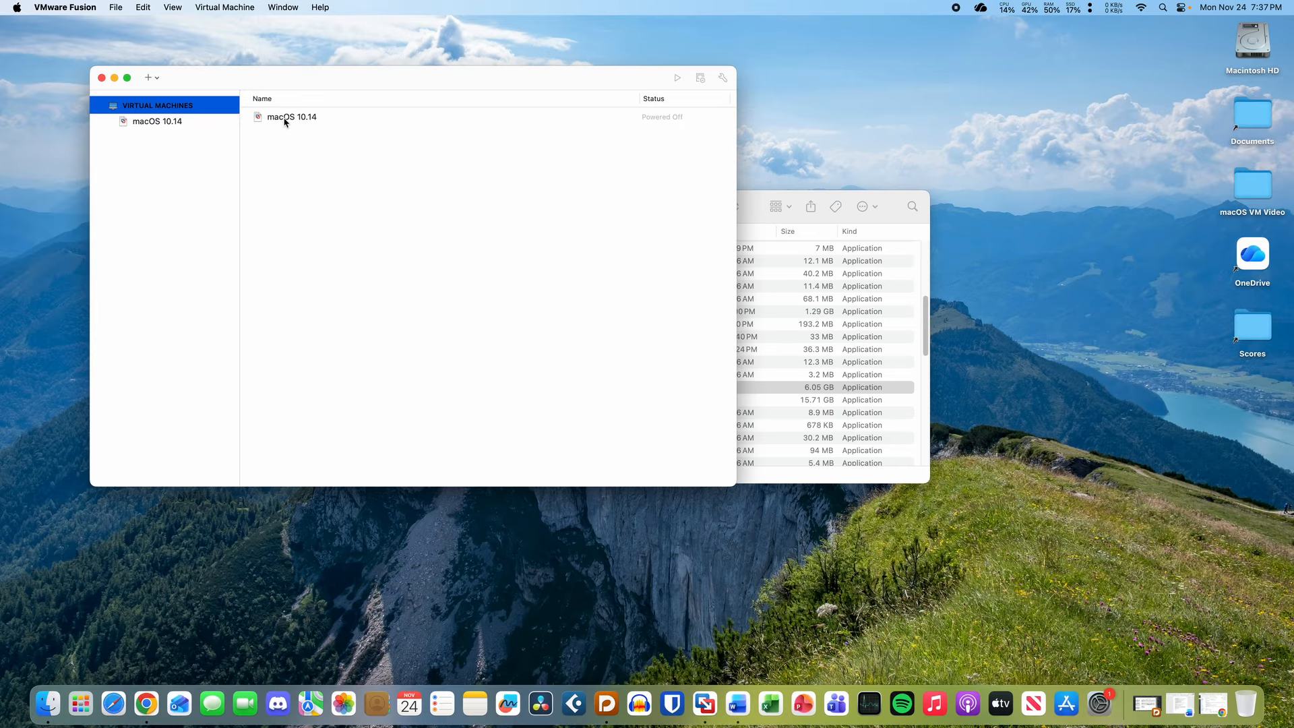
left_click(285, 118)
right_click(284, 122)
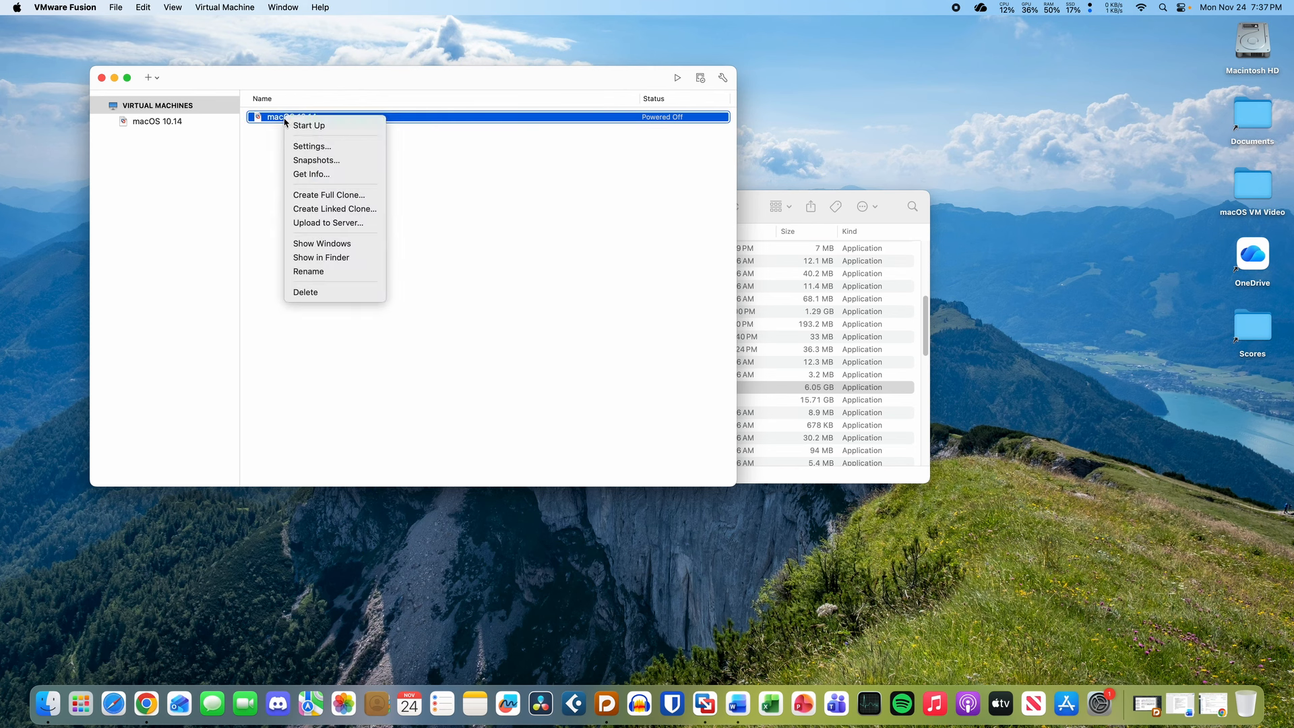
left_click(300, 146)
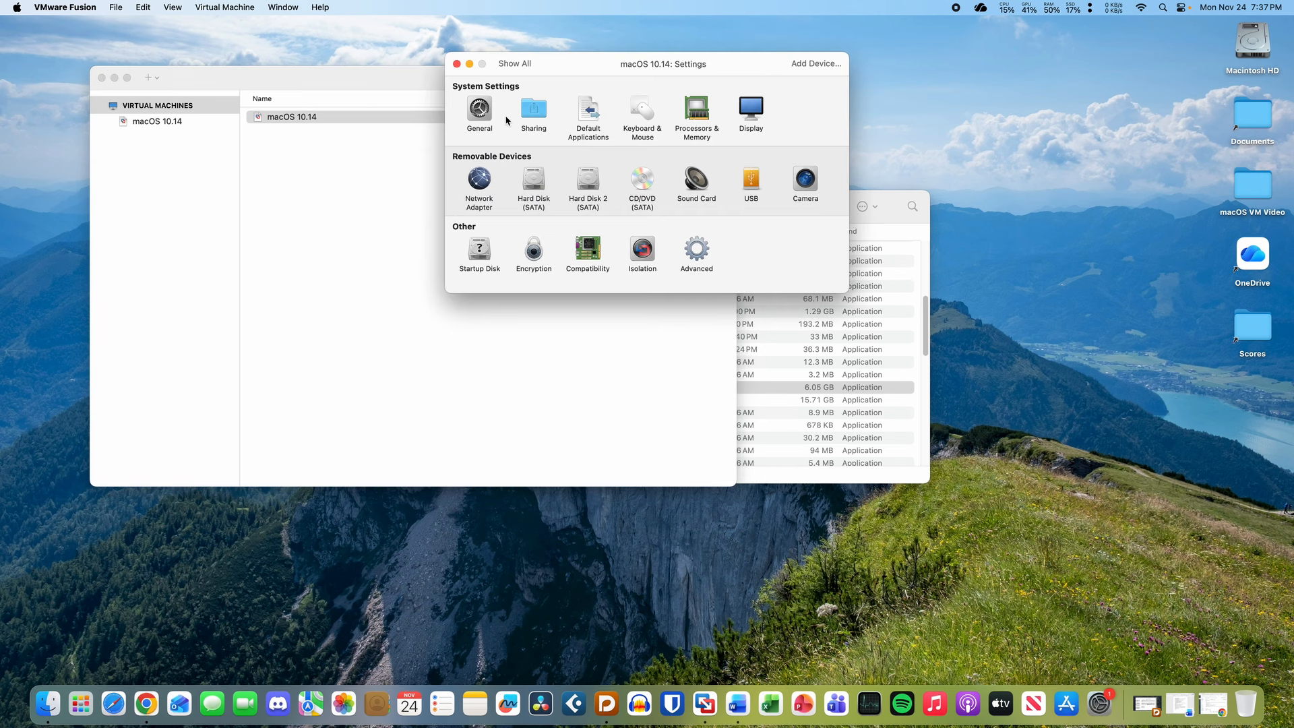
- Enlarge the virtual hard disk to 130 GB, apply it, and close the settings
left_click(532, 180)
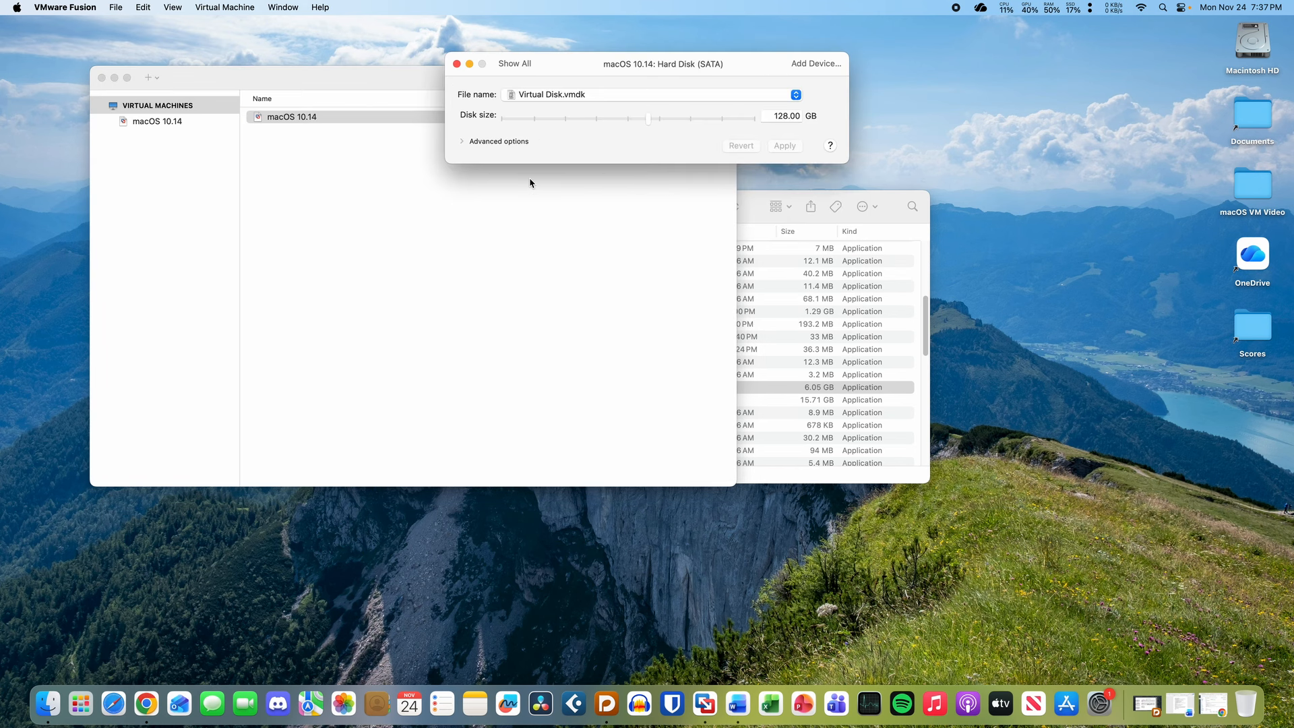
left_click(463, 142)
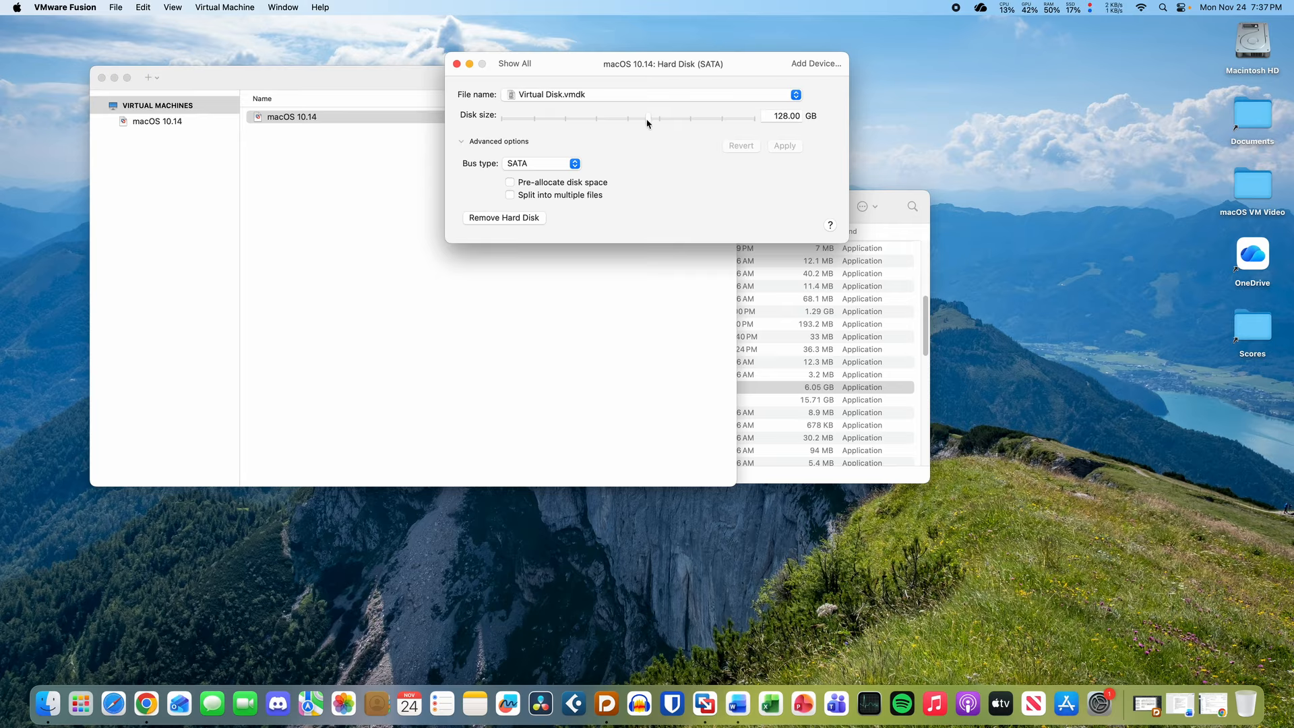
left_click_drag(647, 123, 649, 123)
left_click(788, 145)
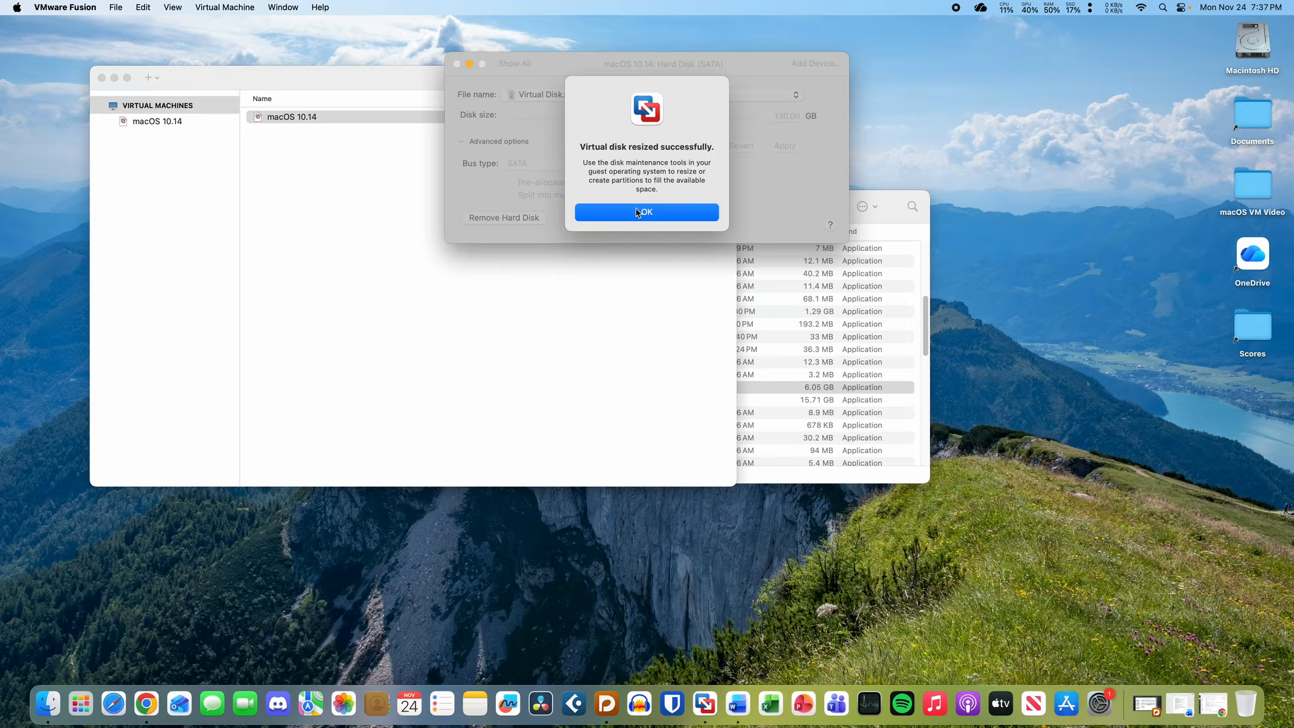
left_click_drag(645, 182, 651, 195)
left_click(652, 196)
left_click(652, 211)
left_click(456, 63)
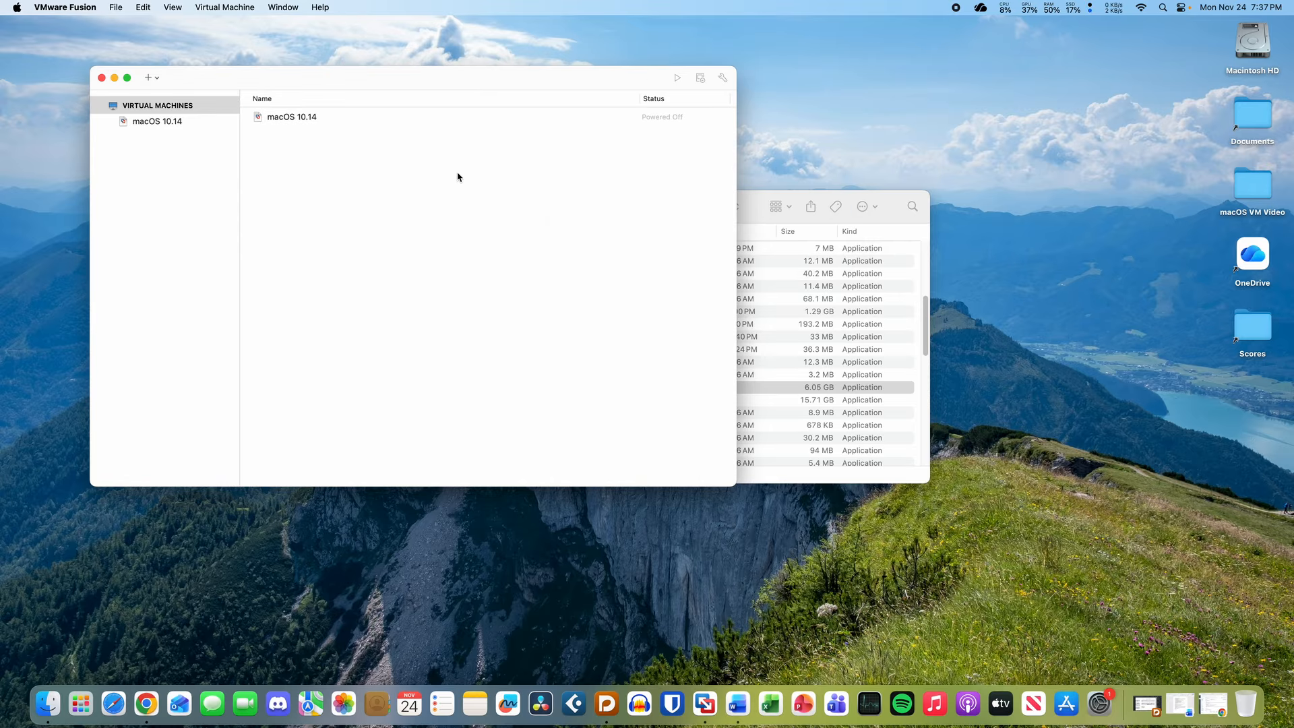
- Start macOS 10.14 from the library, then reposition and enlarge its VM window
left_click(186, 107)
left_click(188, 123)
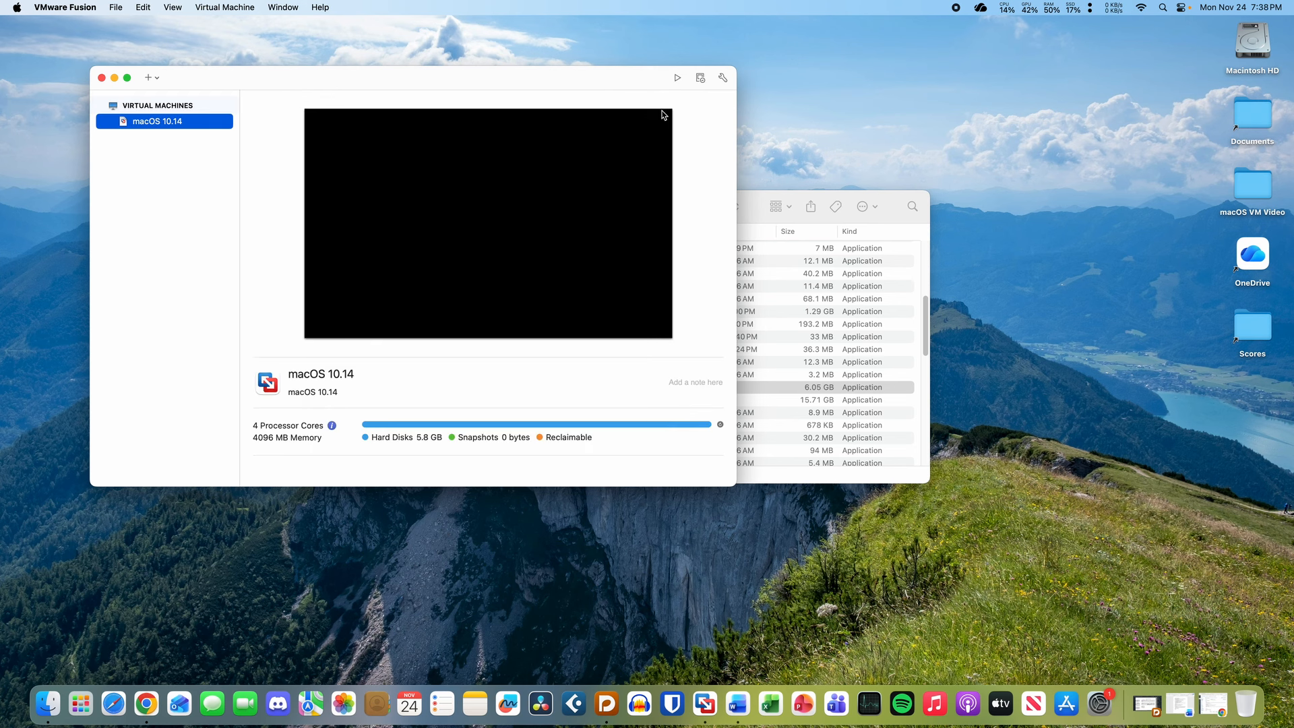
left_click(677, 78)
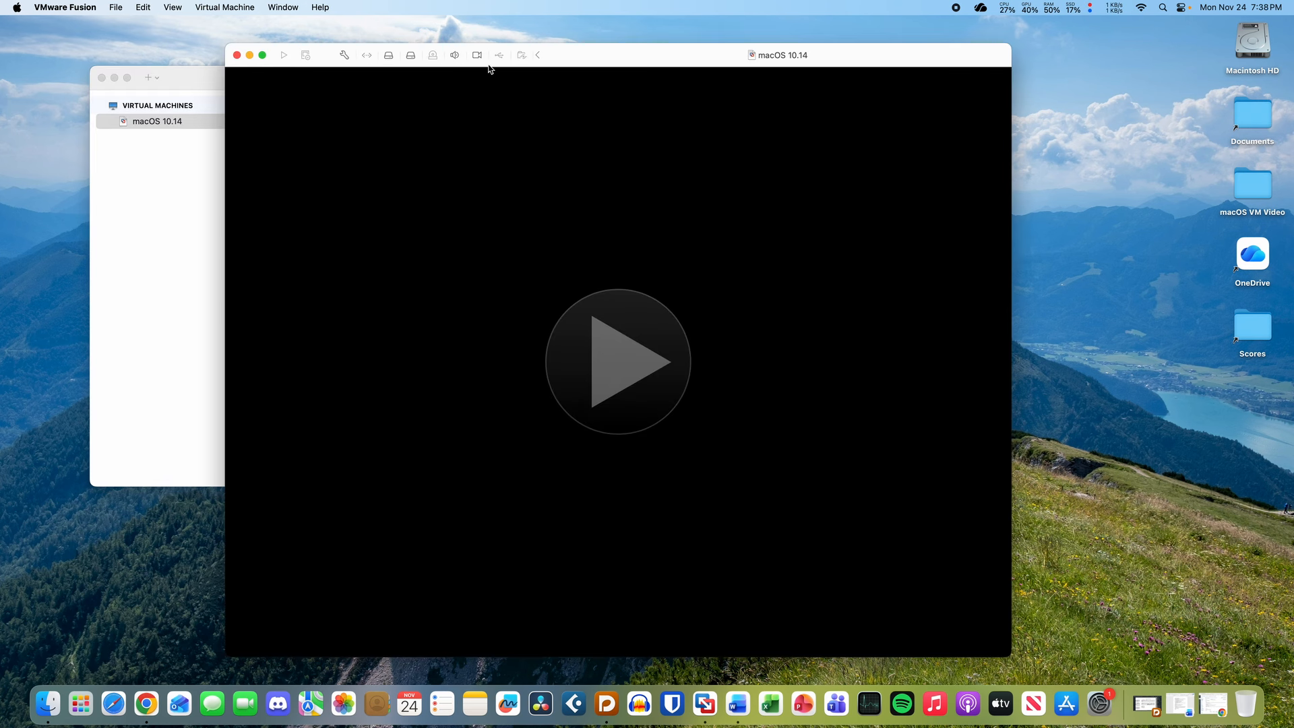
left_click_drag(654, 55, 647, 42)
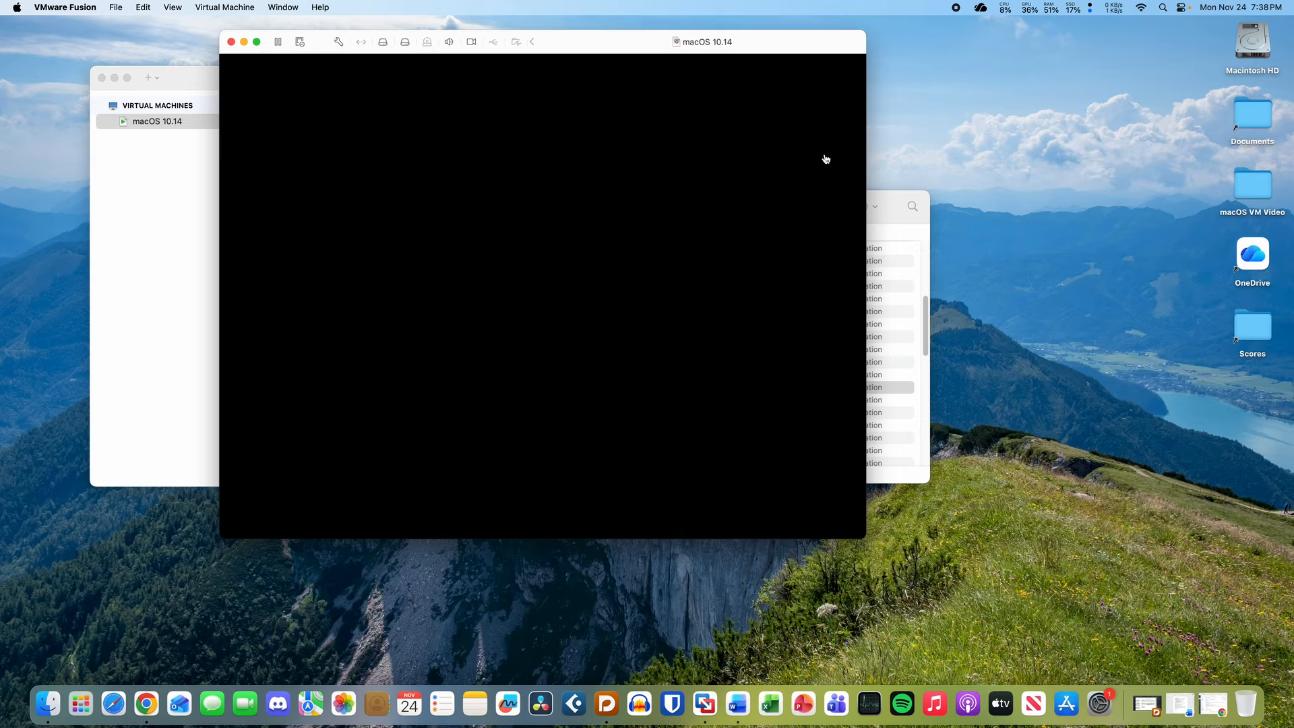
left_click_drag(867, 142, 1015, 144)
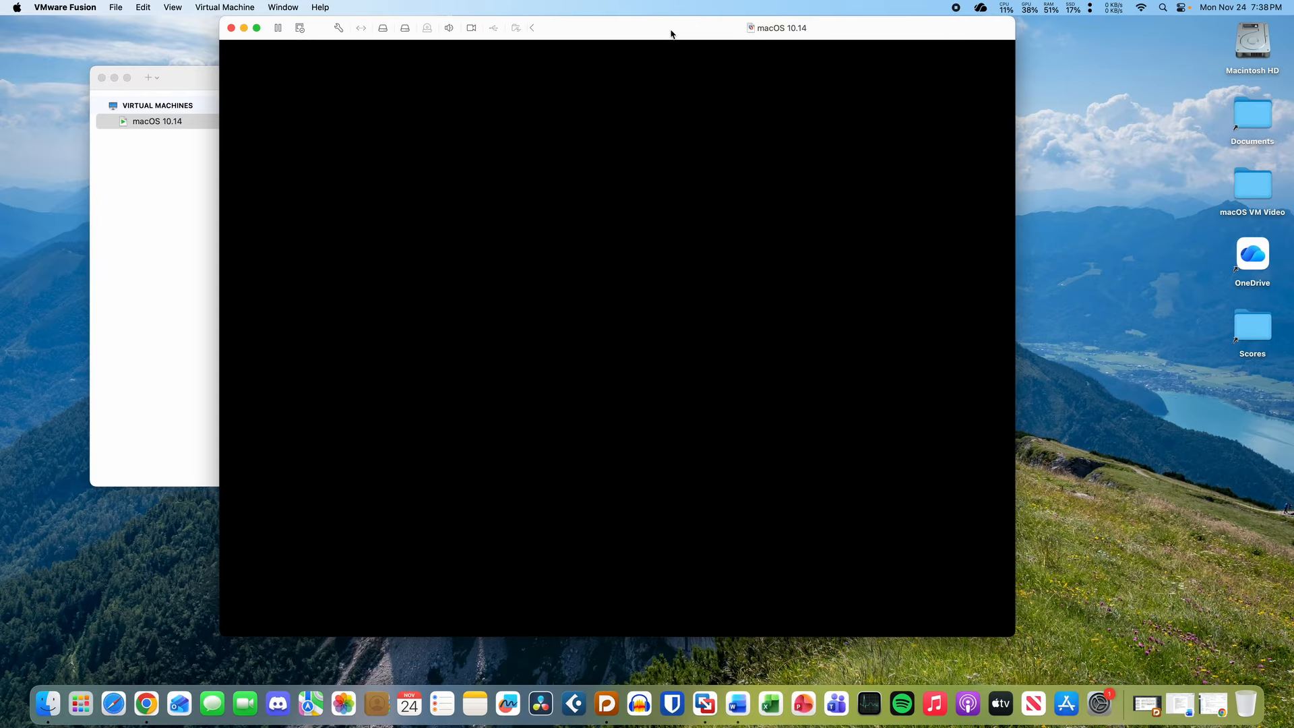
left_click_drag(673, 34, 703, 52)
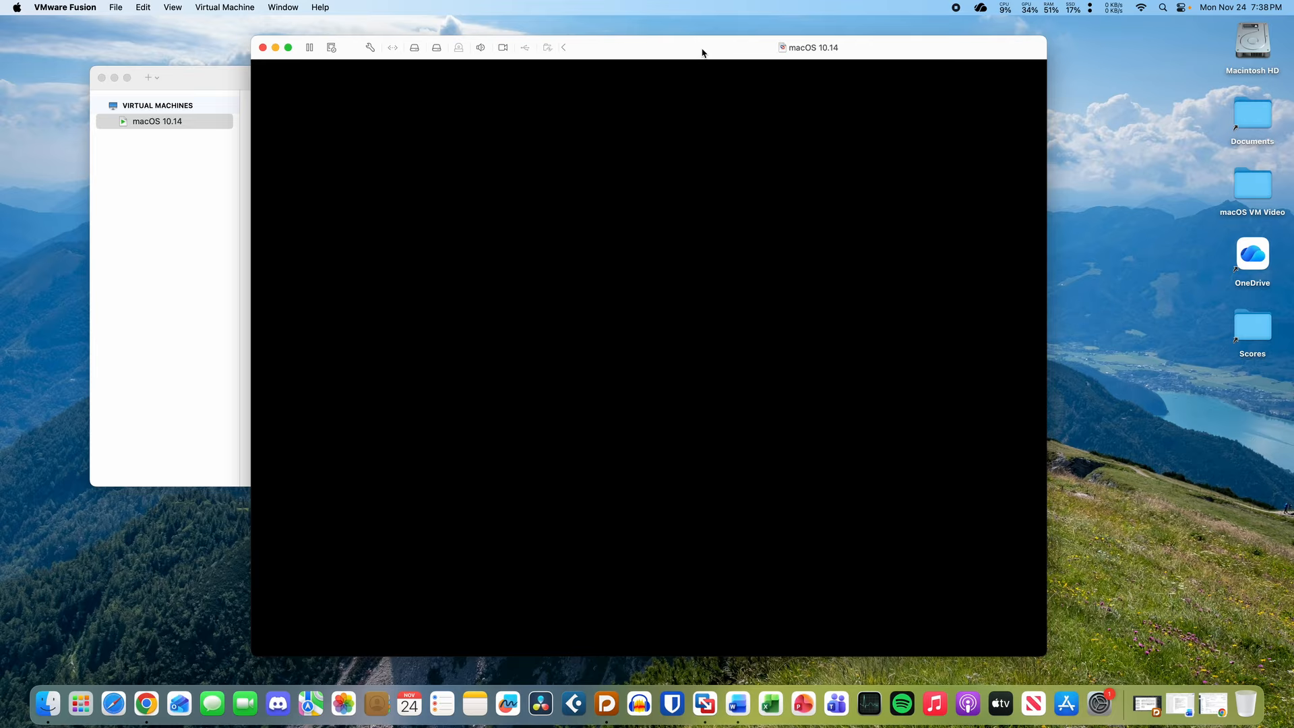
left_click(210, 241)
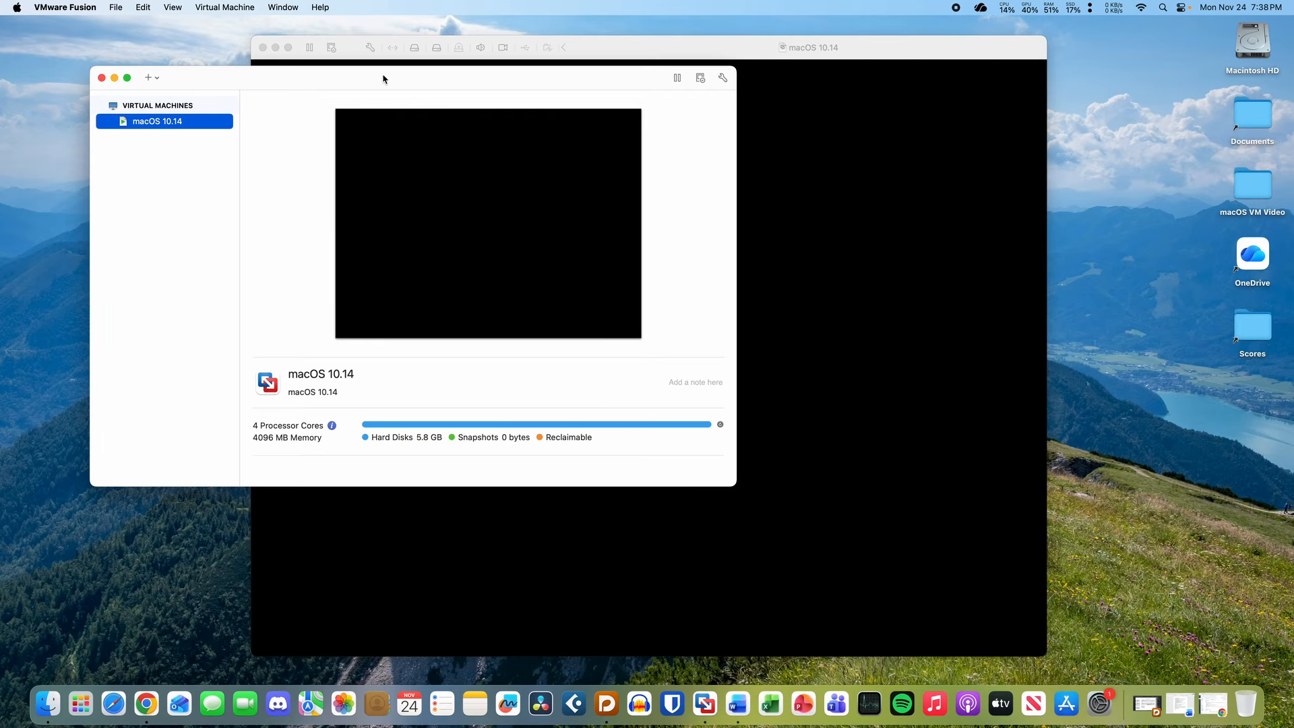
left_click(715, 59)
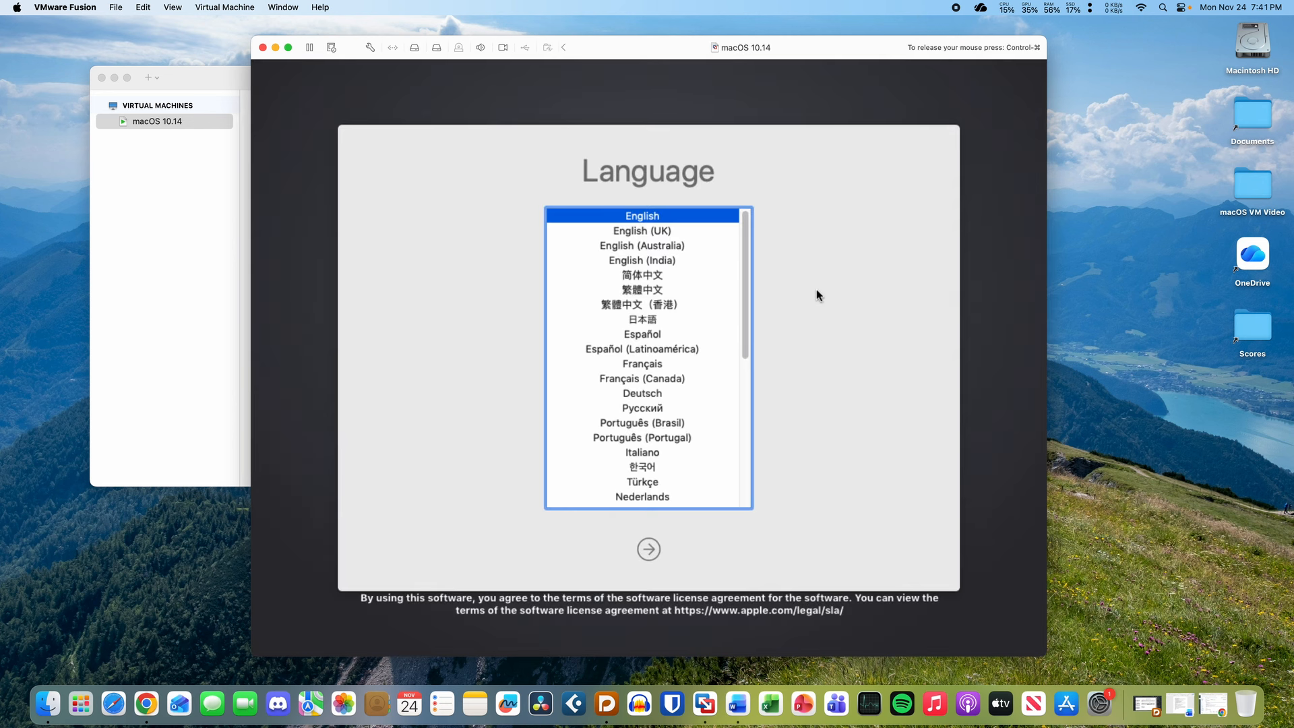
- Return to the running VM and choose Disk Utility in macOS Utilities
key("ctrl+super")
left_click(168, 341)
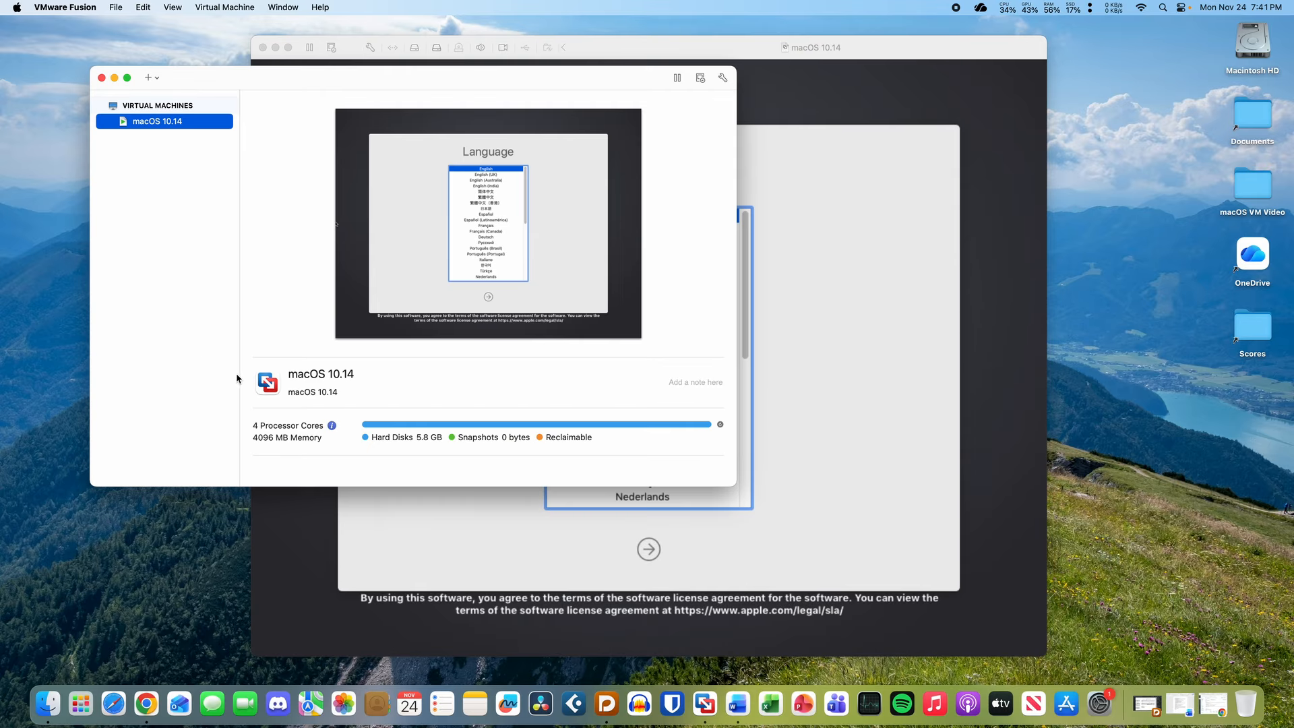
left_click(527, 548)
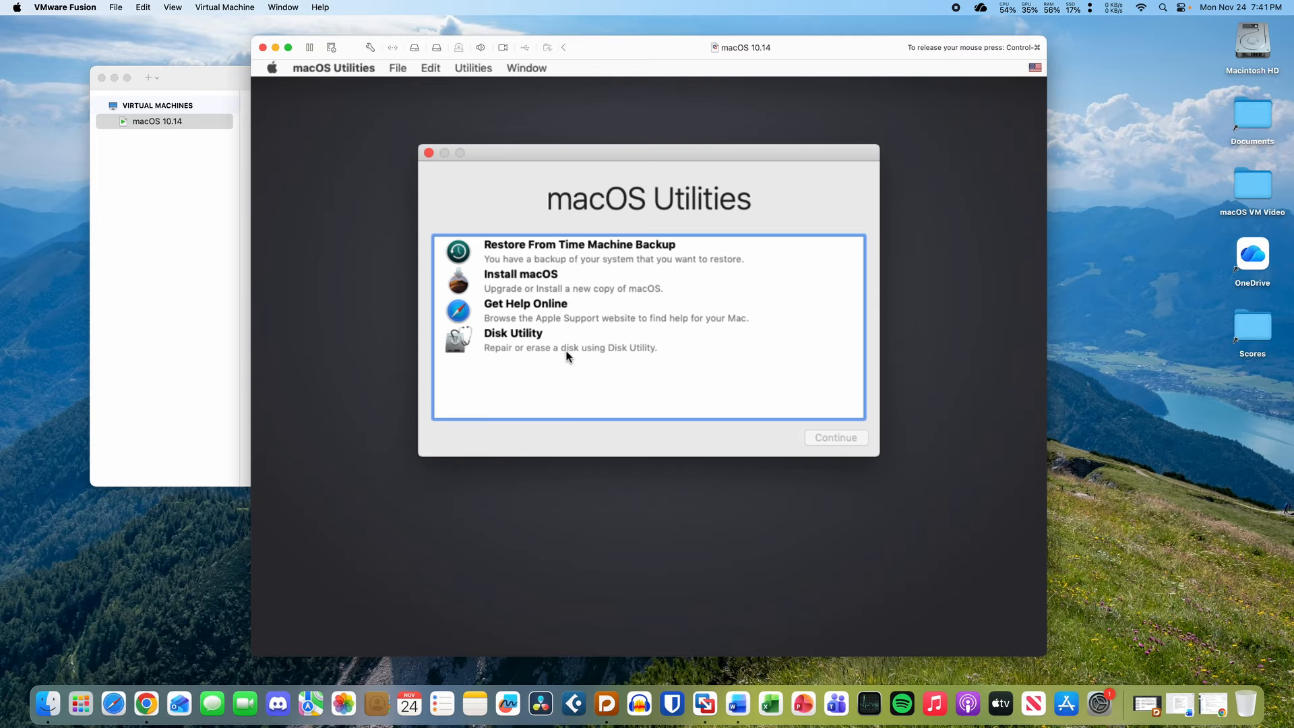
left_click(563, 334)
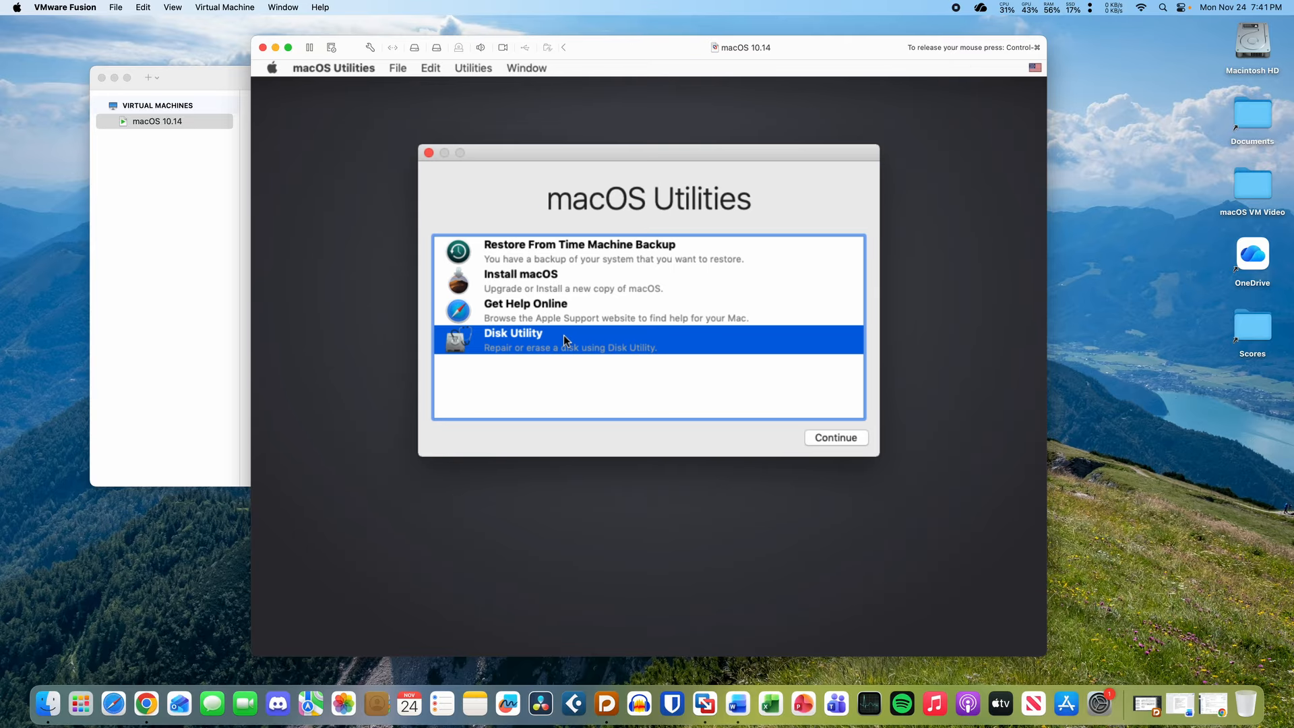
- In Disk Utility, show all devices and select the second VMware SATA drive
left_click(836, 438)
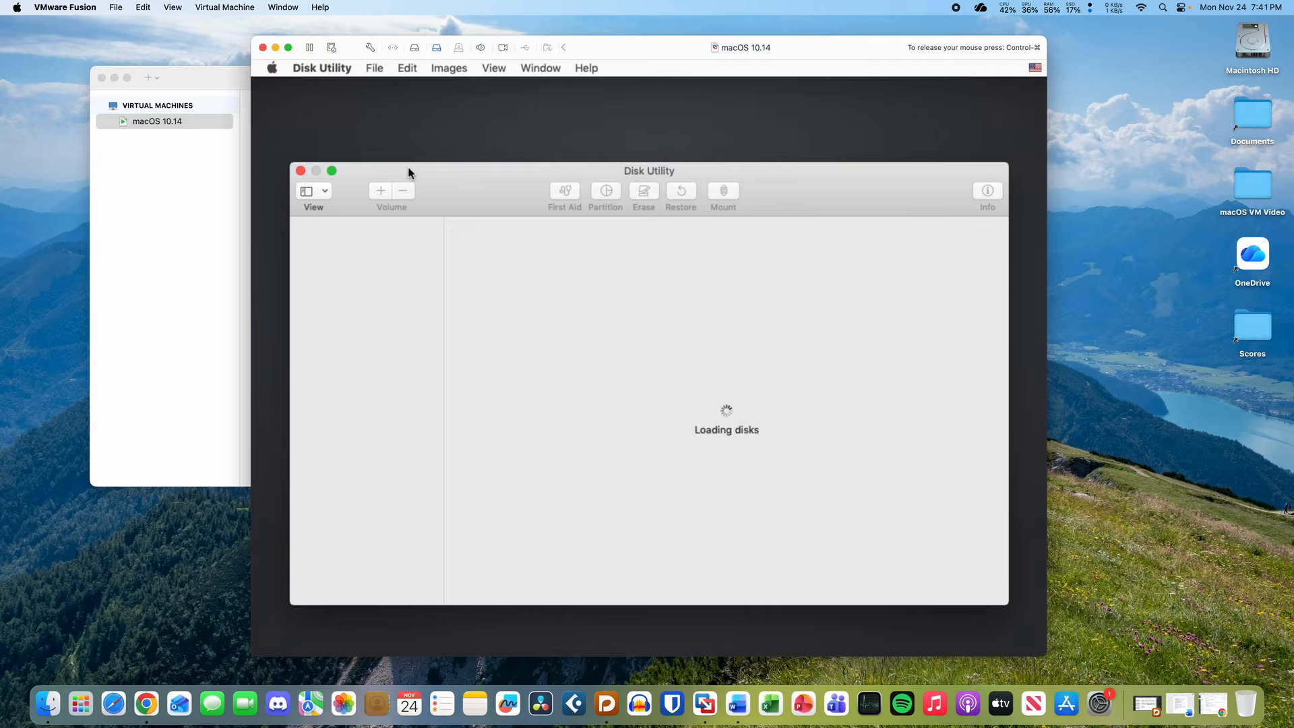
left_click(396, 269)
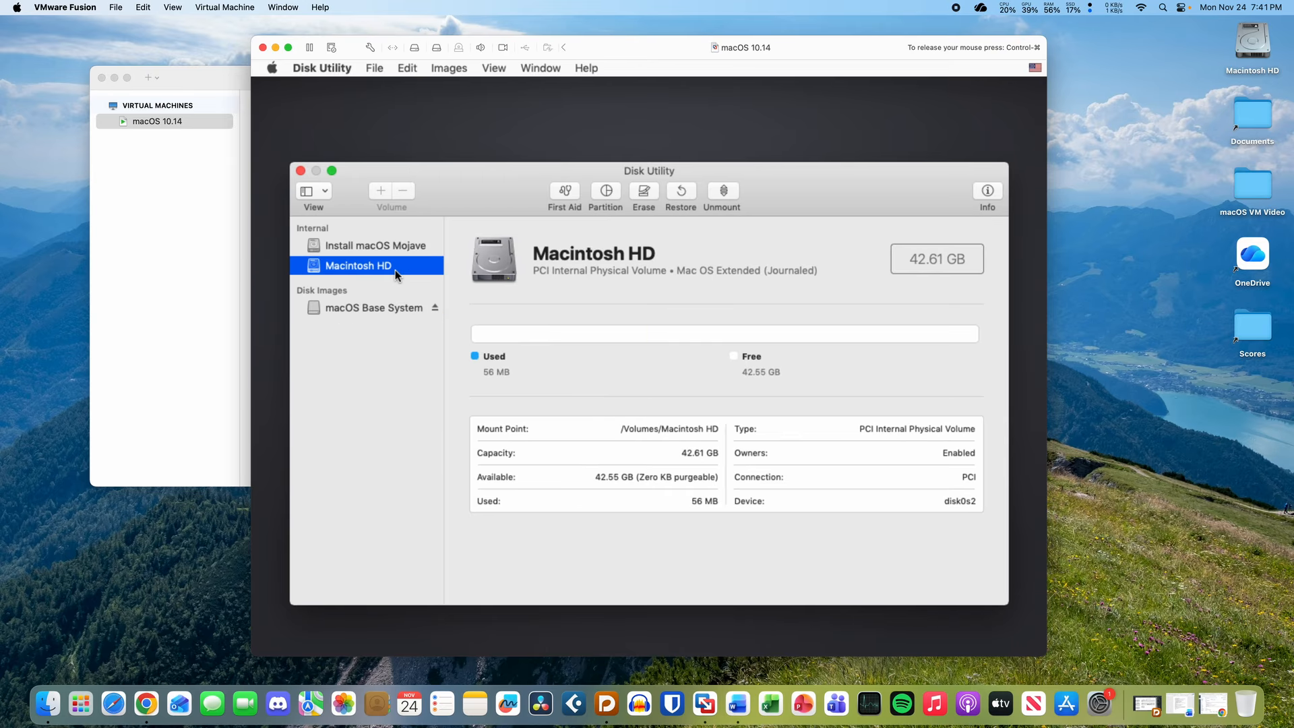
left_click(322, 191)
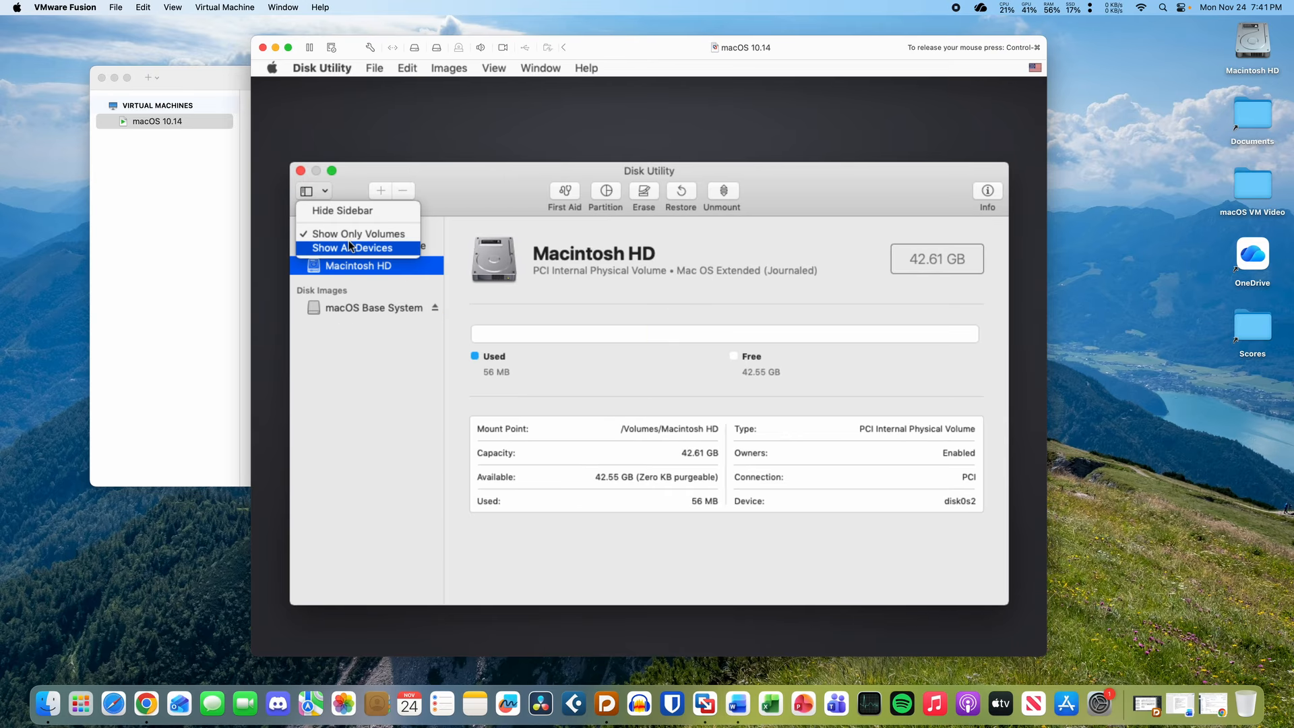
left_click(350, 247)
left_click(379, 287)
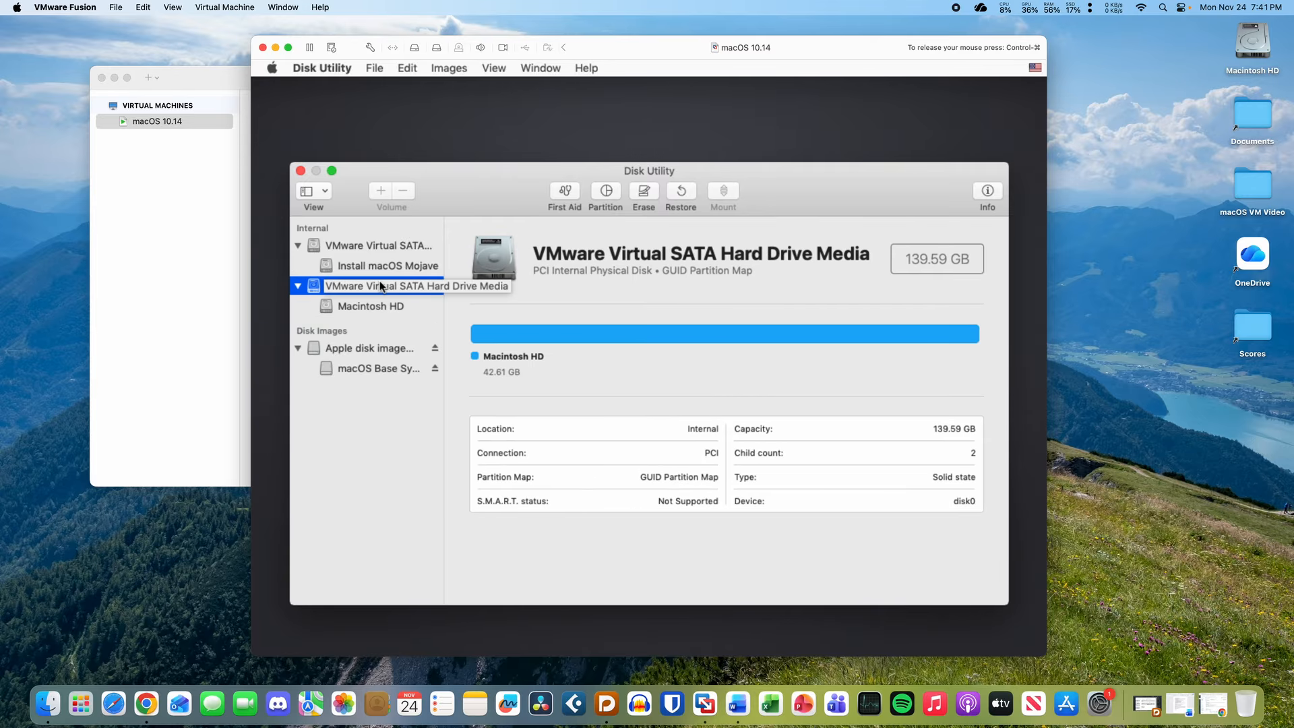
- Erase the drive with the name Macintosh HD and select the new volume
left_click(645, 194)
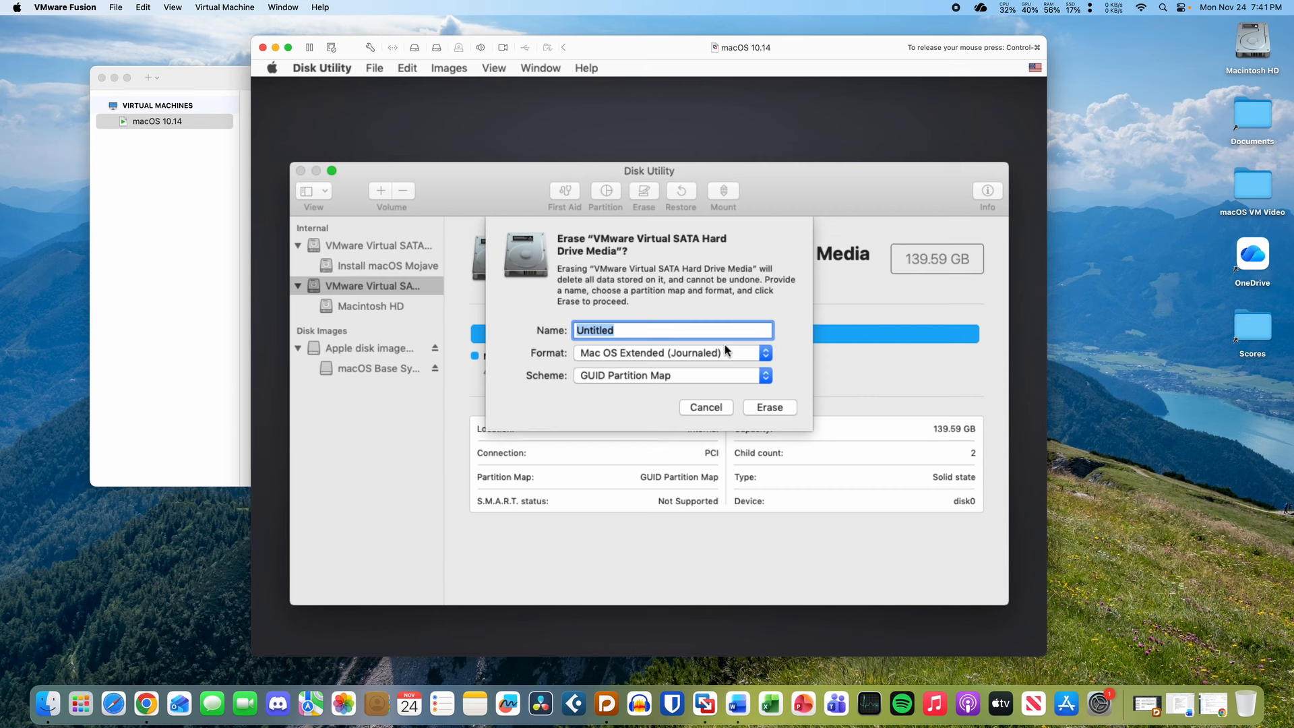
type("Macintosh HD")
key("super+a")
left_click(779, 408)
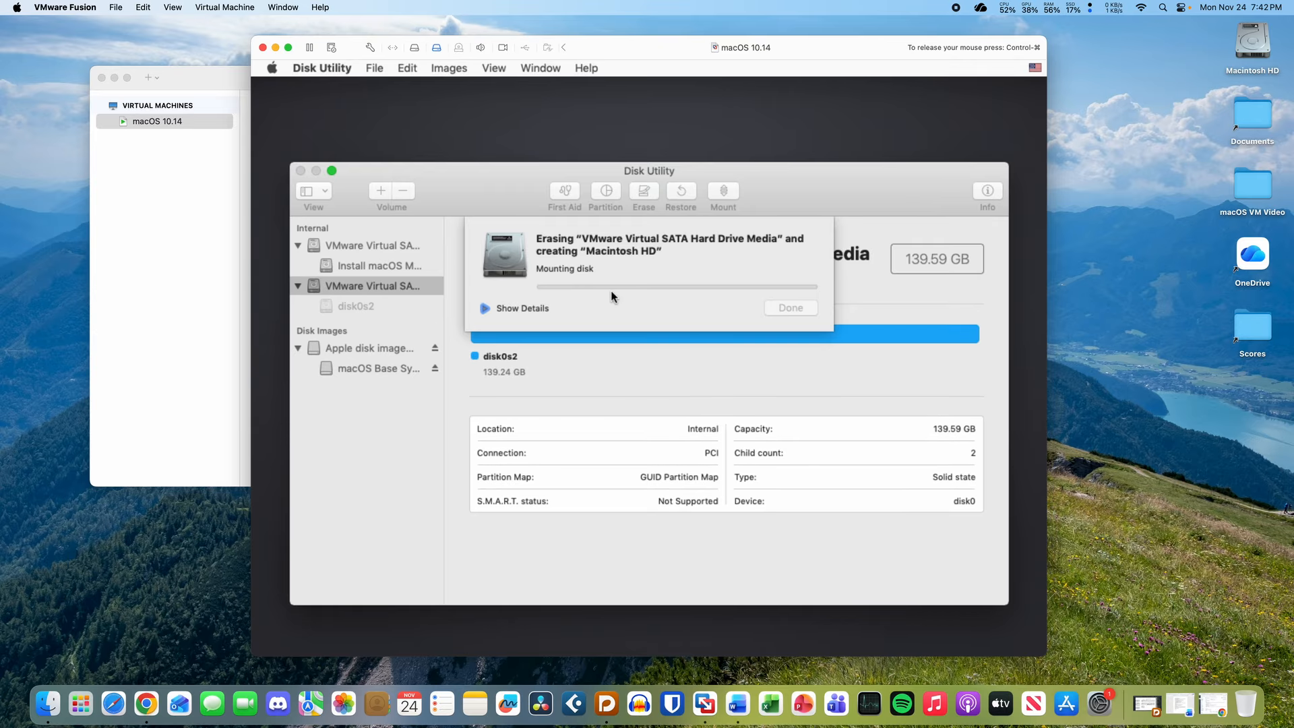
left_click(803, 311)
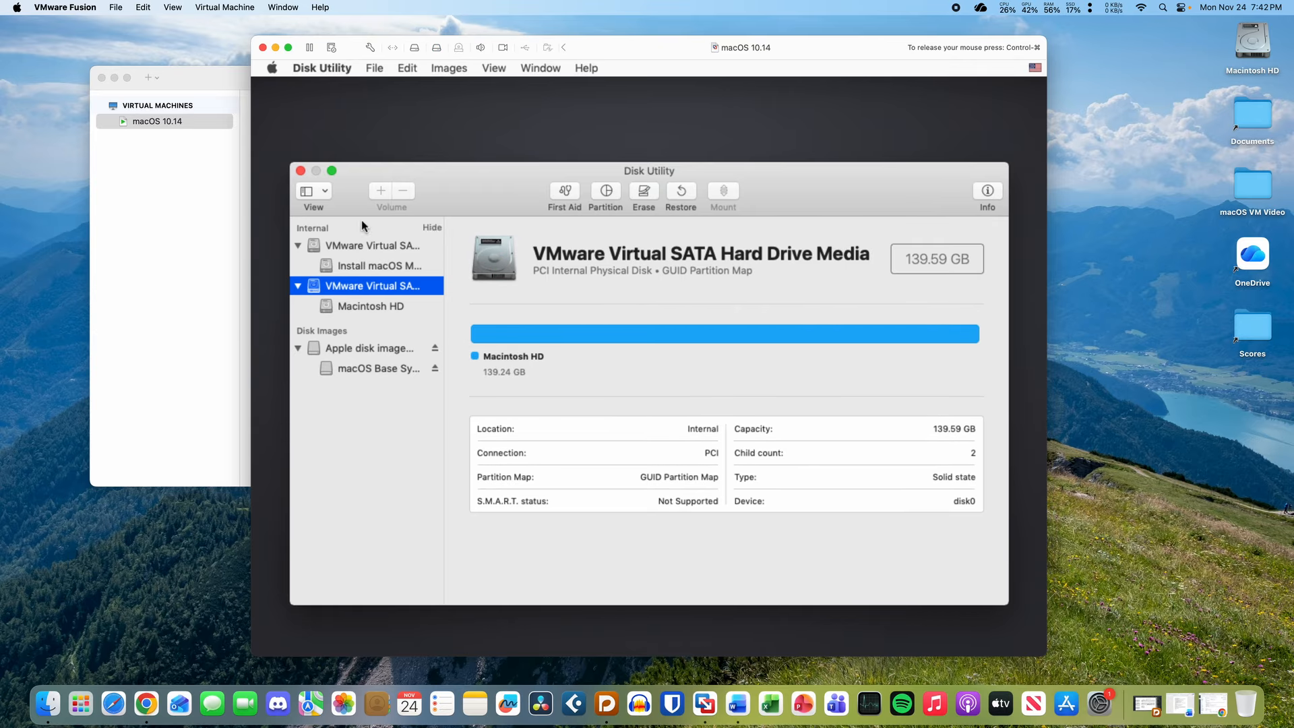
left_click(373, 307)
- Install macOS Mojave onto Macintosh HD, agreeing to the license
left_click(301, 171)
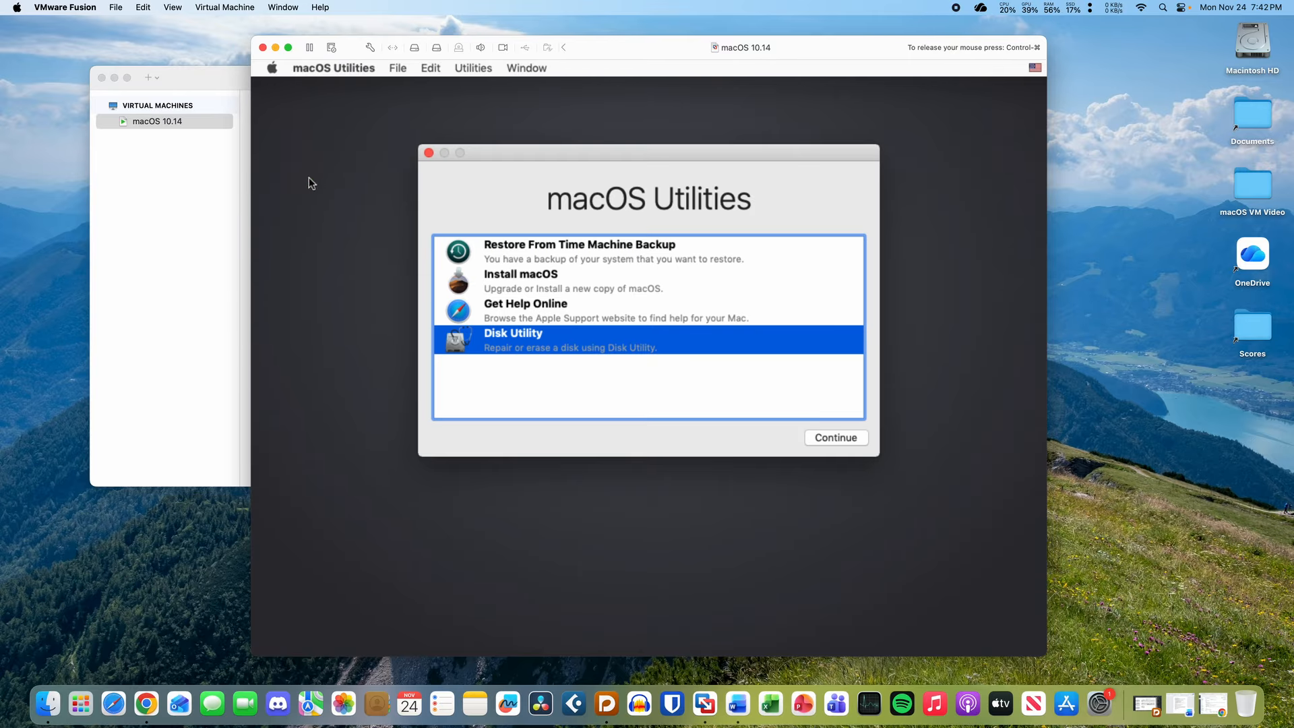
left_click(599, 279)
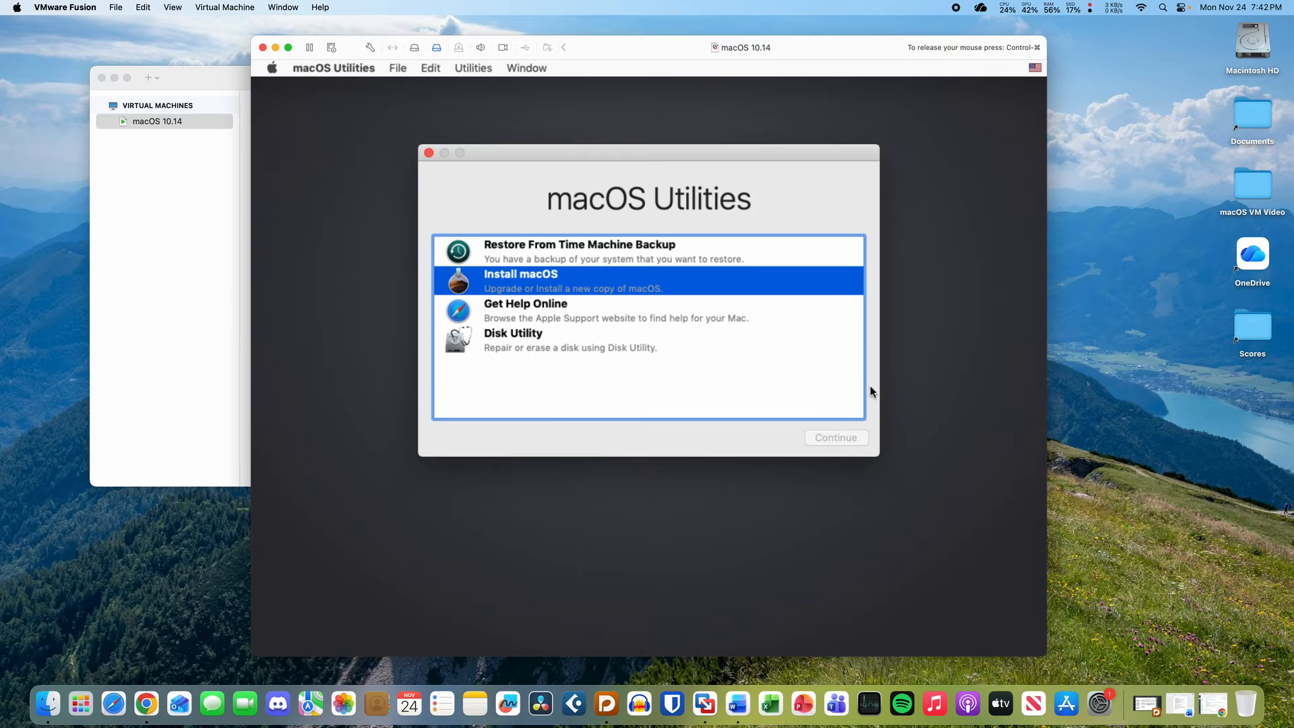
left_click(848, 439)
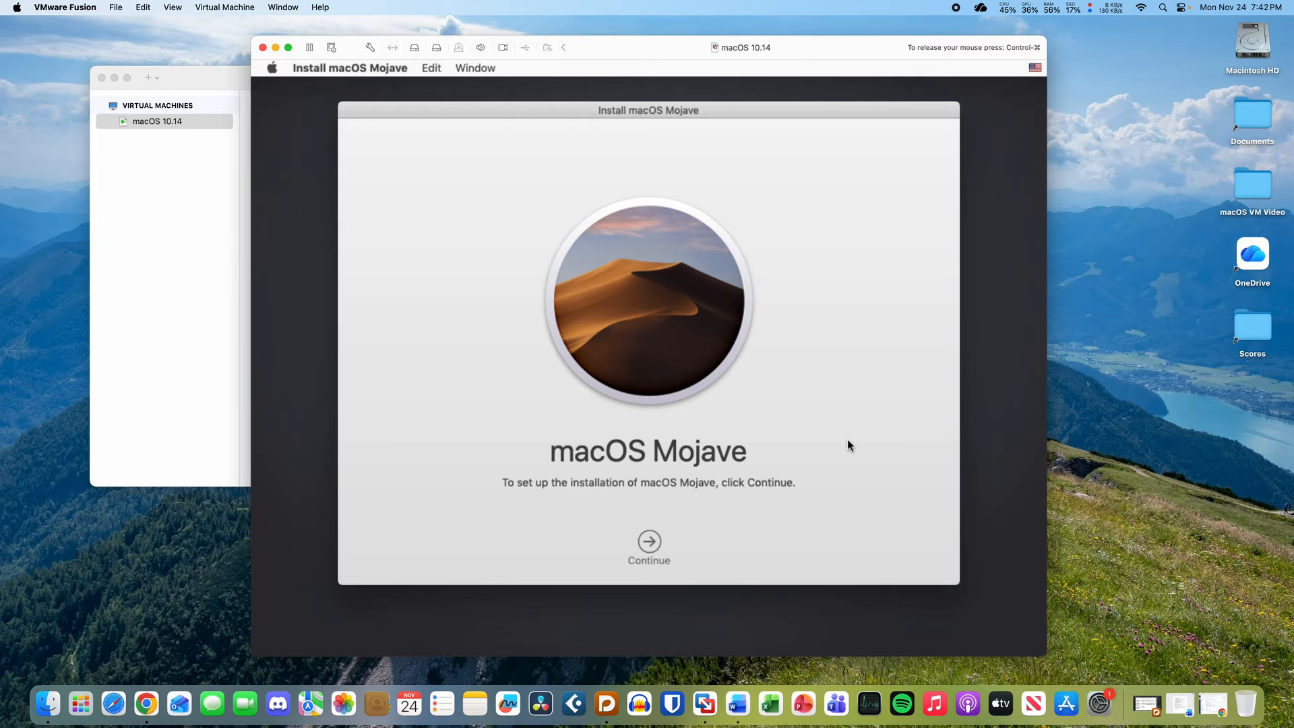
left_click(650, 543)
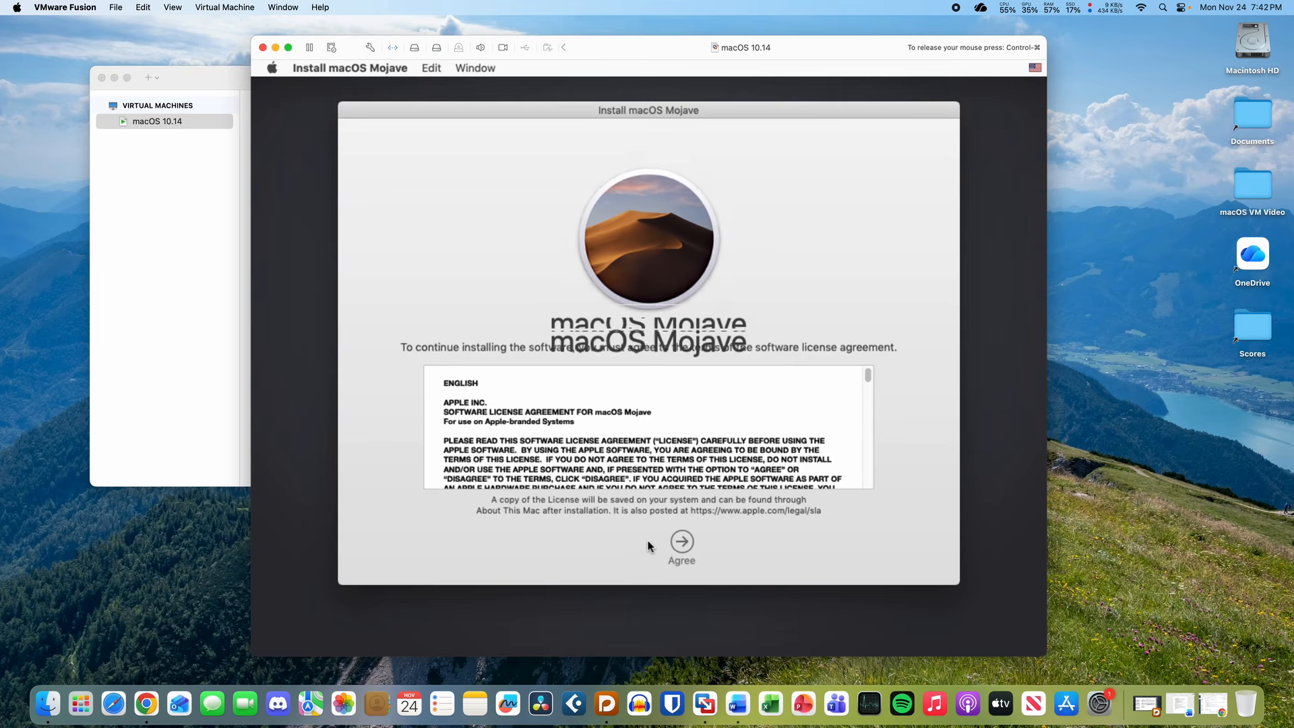
left_click(693, 544)
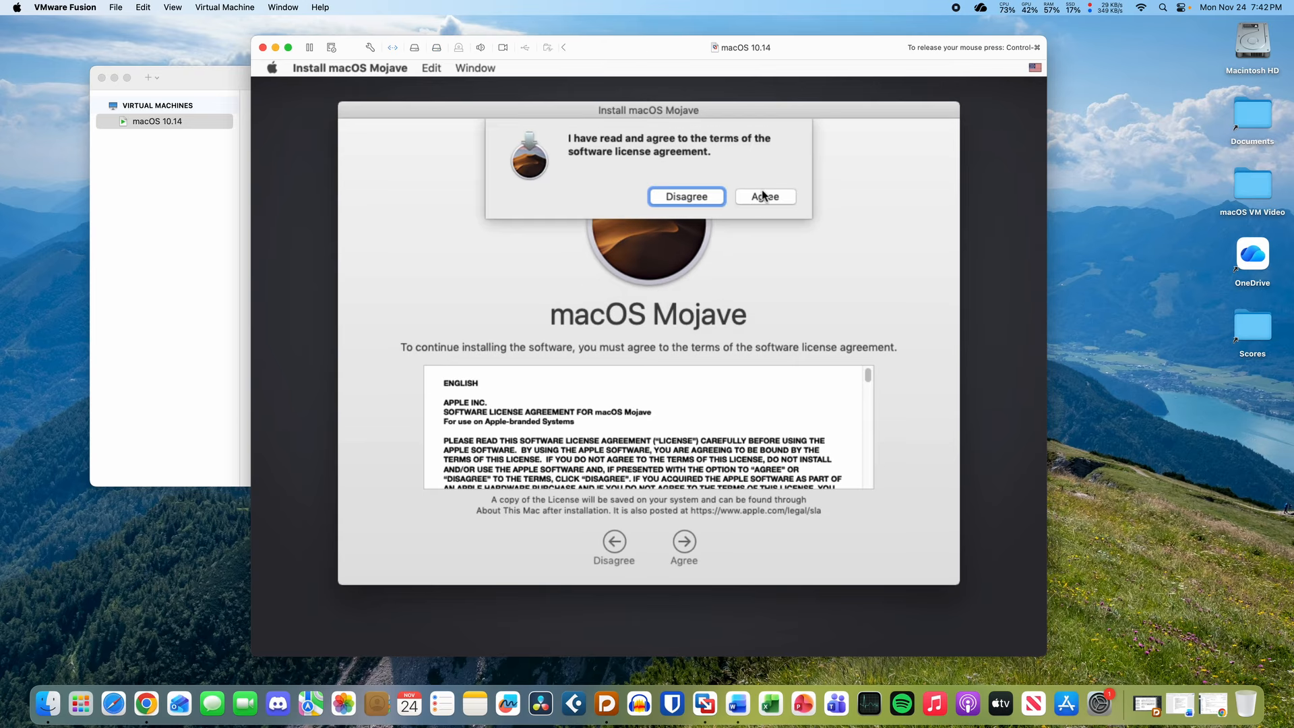
left_click(763, 195)
left_click(588, 439)
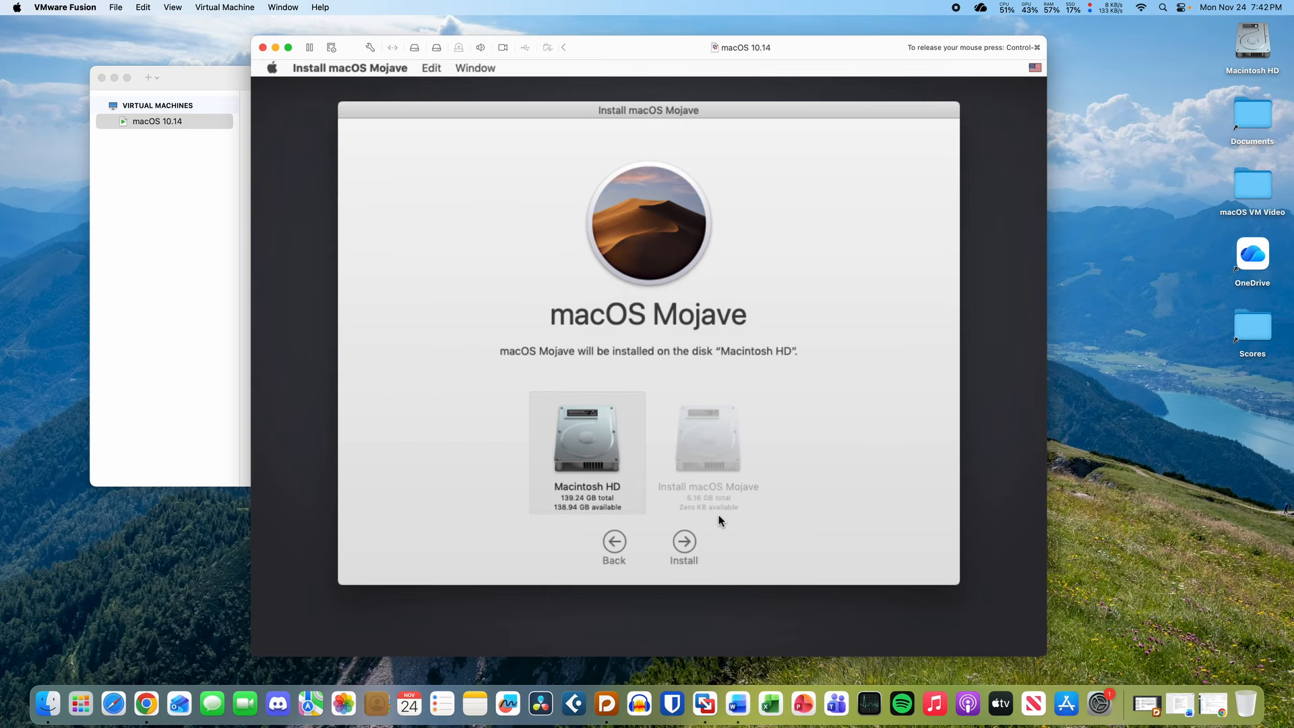
left_click(686, 542)
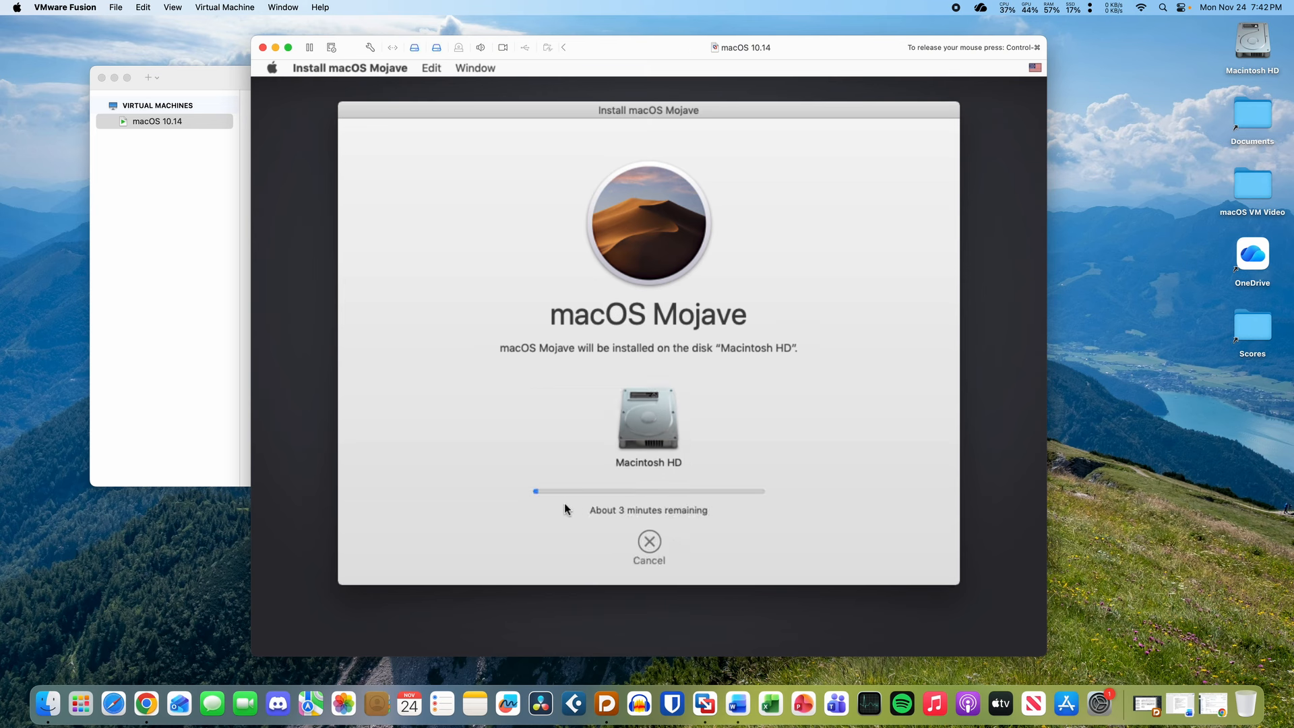
- Open the Installer Log from the Window menu and drag it up to show more lines
left_click(431, 68)
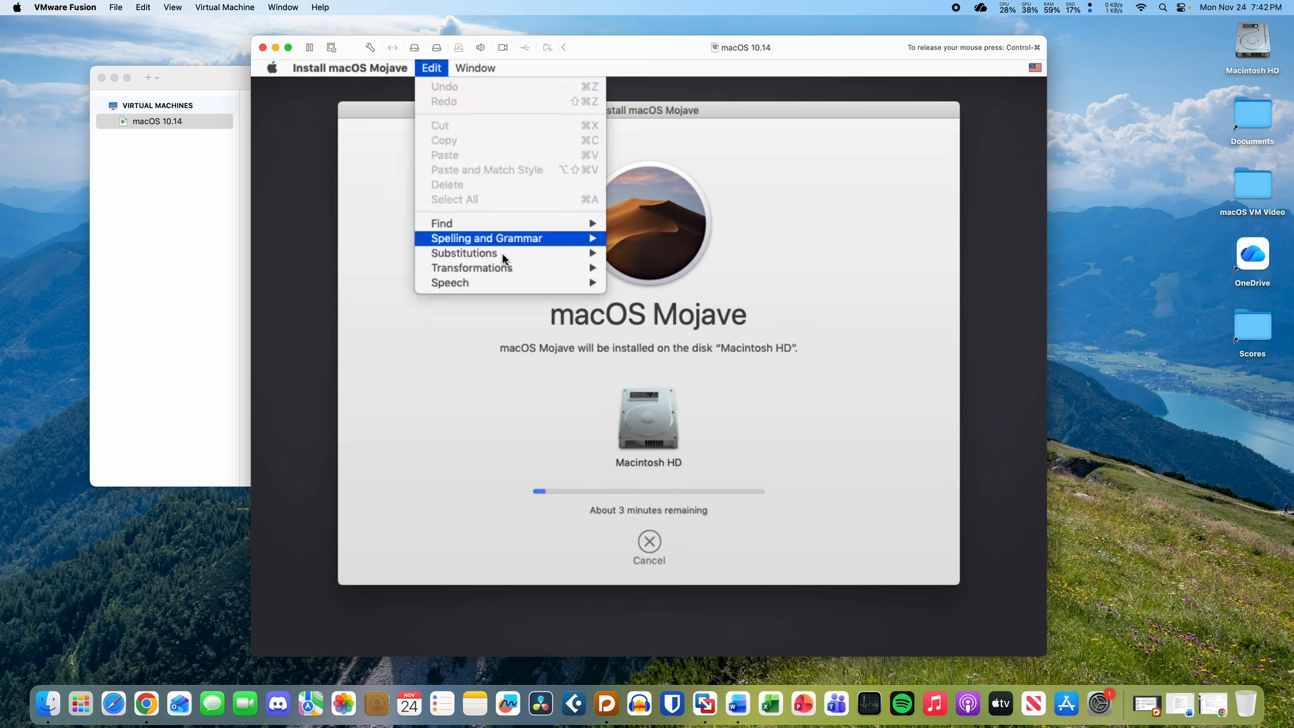
mouse_move(476, 68)
left_click(514, 140)
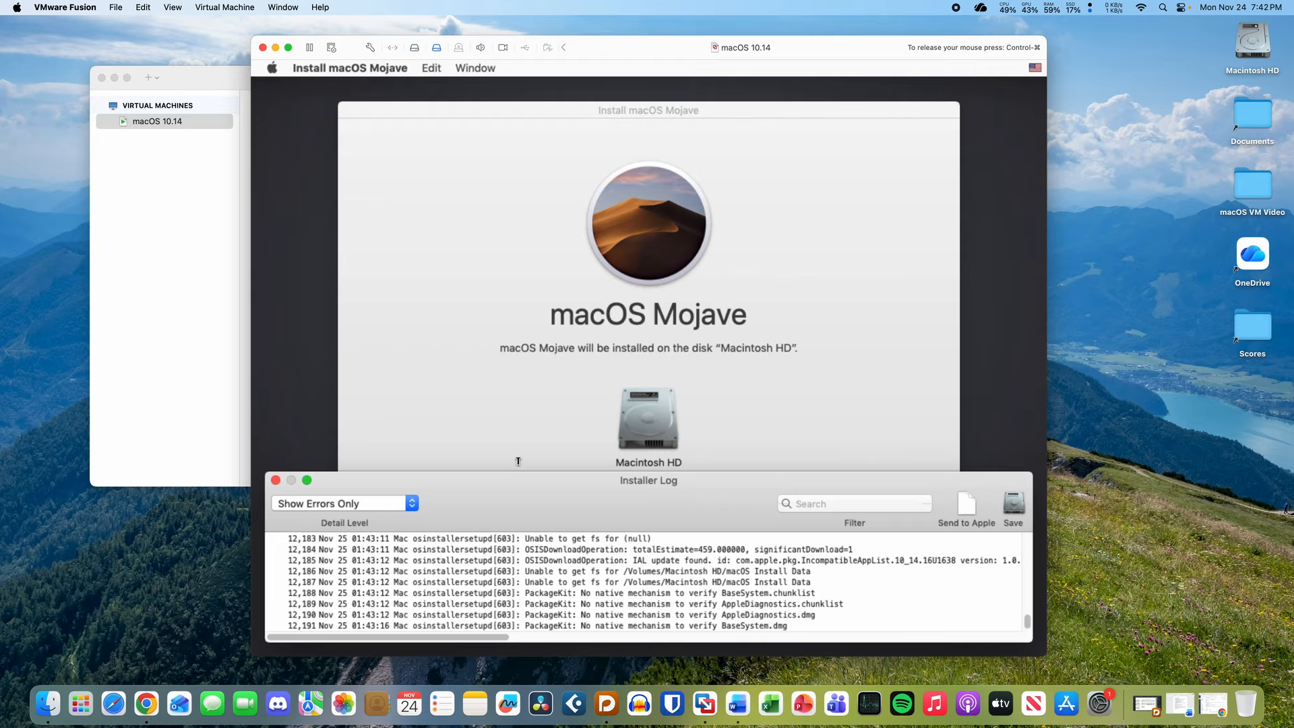
left_click_drag(515, 474, 549, 143)
key("ctrl+super")
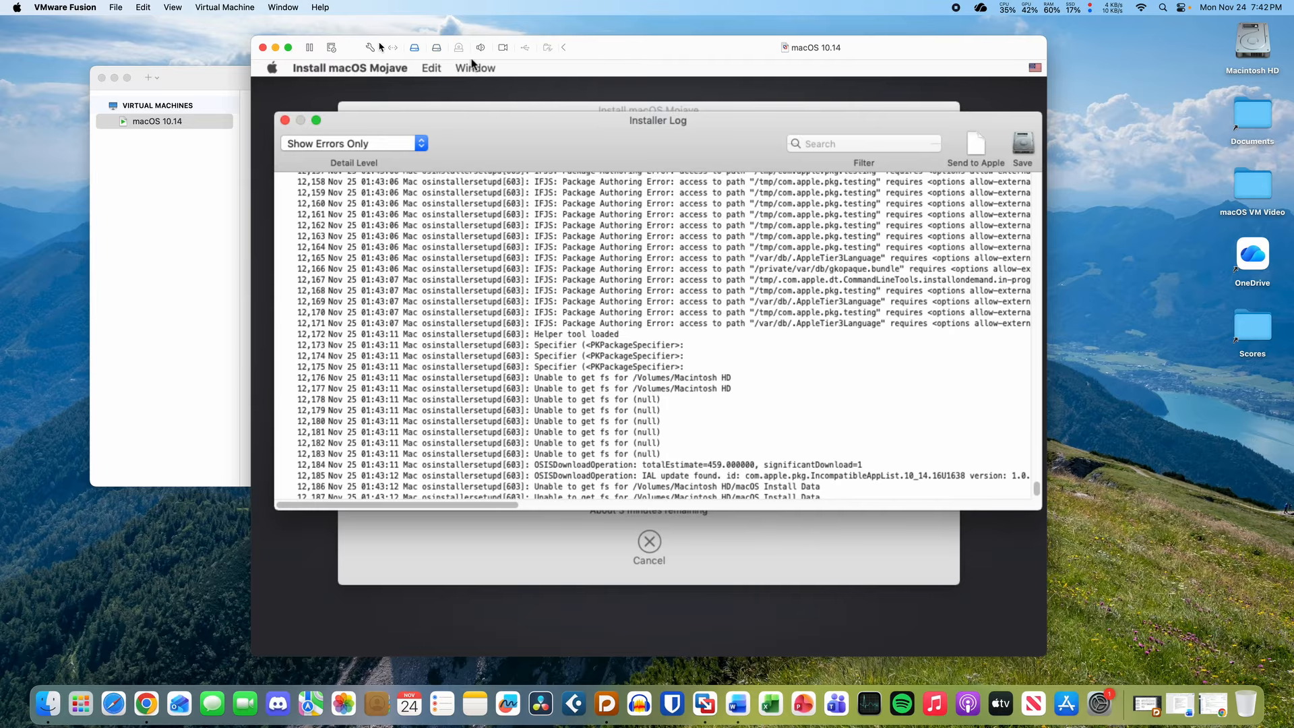
- Open the VM's Display settings and review the resolution choices without changing them
left_click(371, 49)
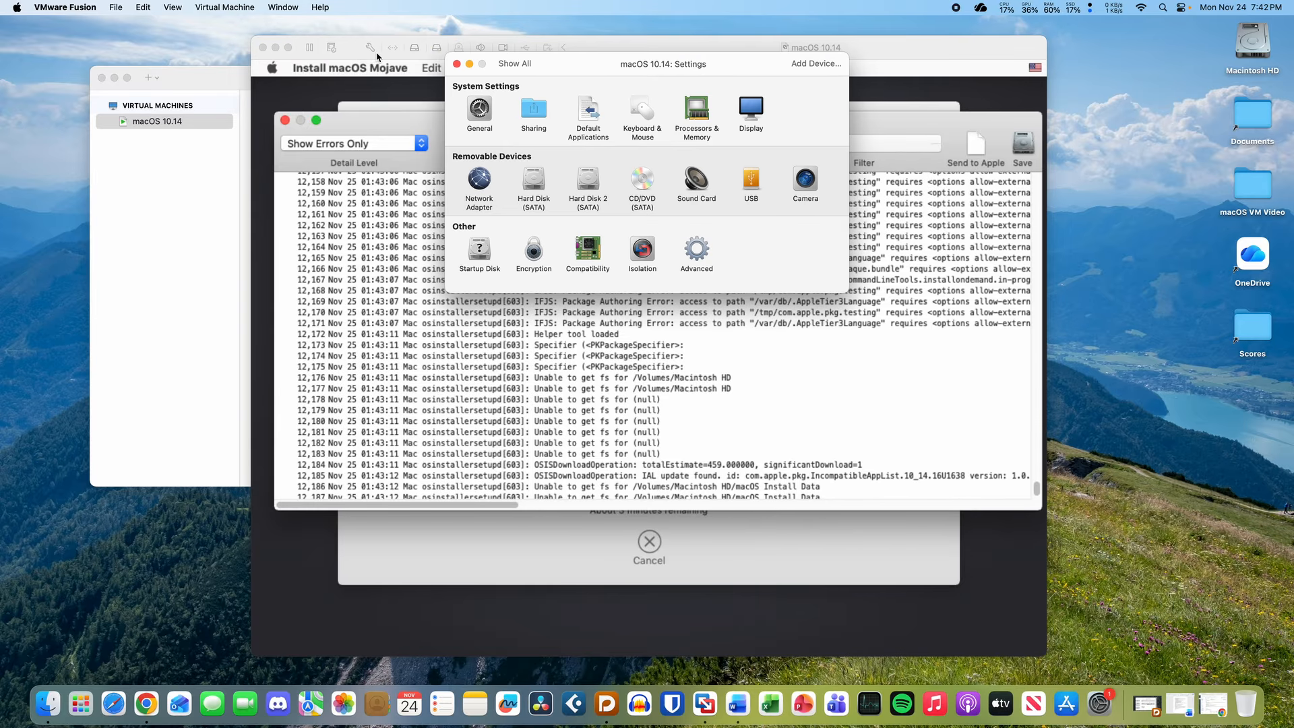
left_click(754, 110)
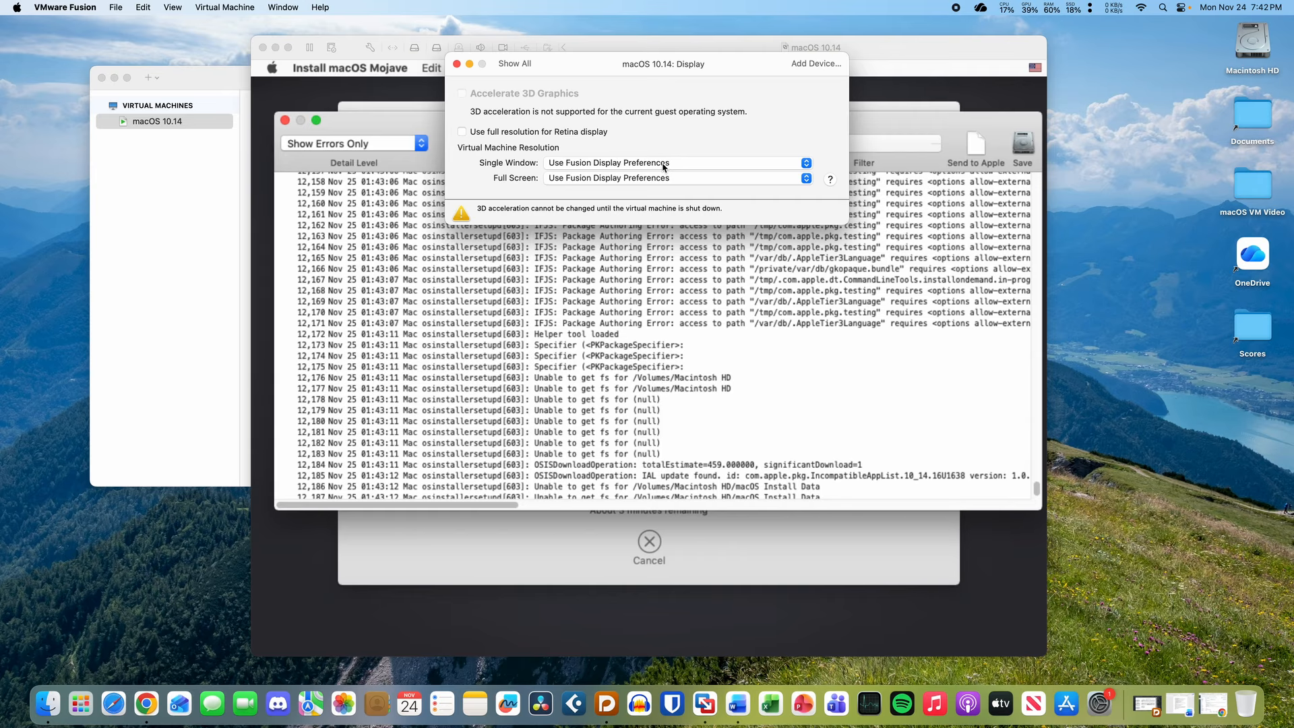
left_click(663, 162)
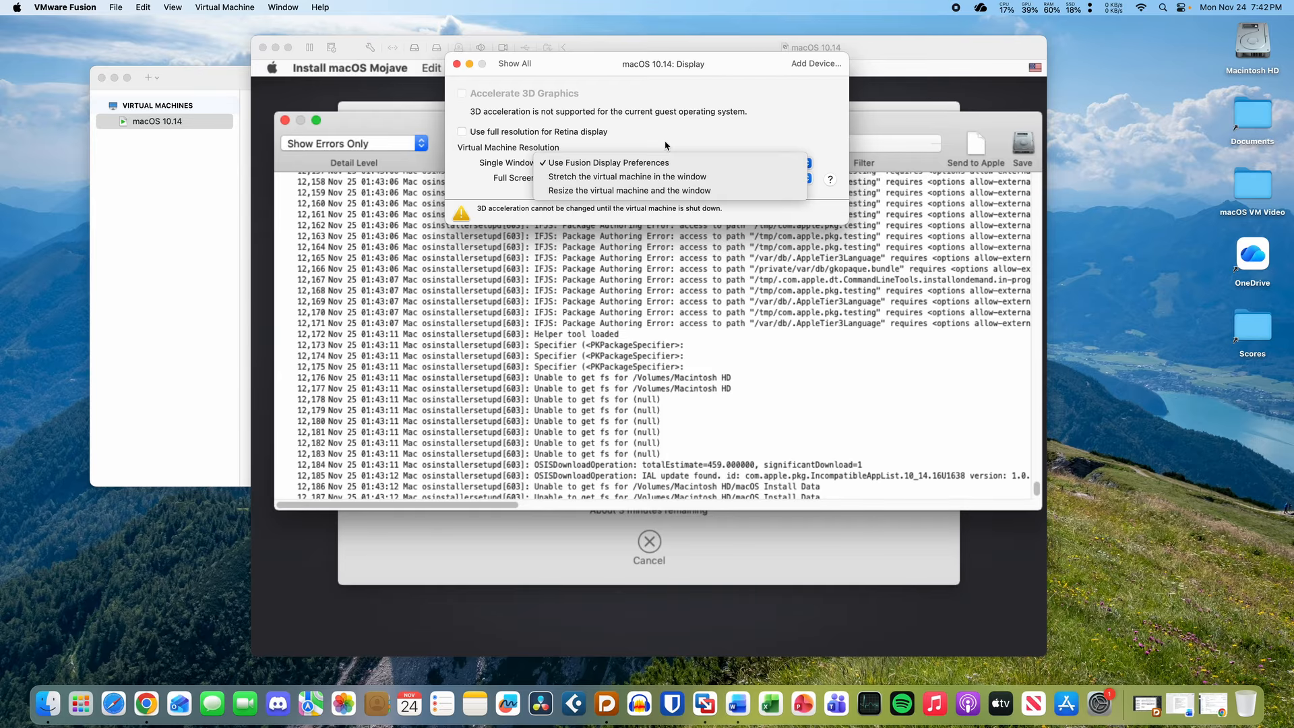
left_click(665, 146)
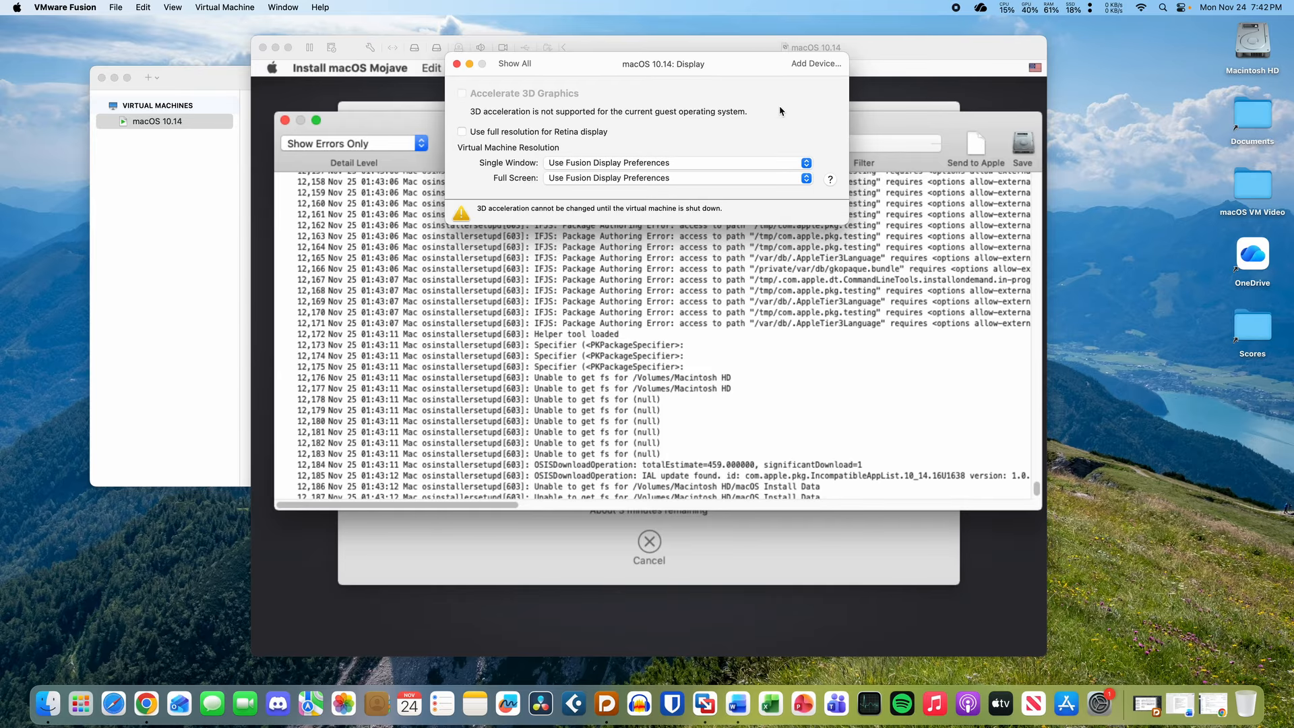
left_click(508, 65)
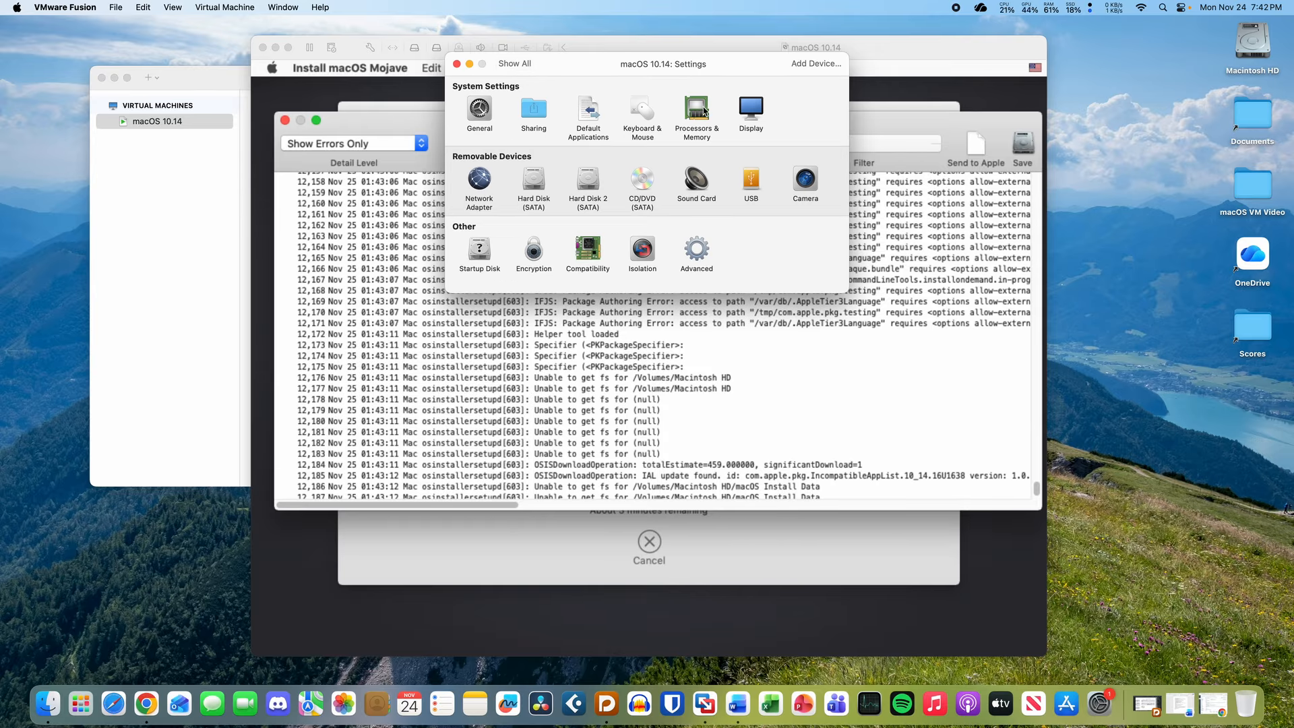
left_click(749, 108)
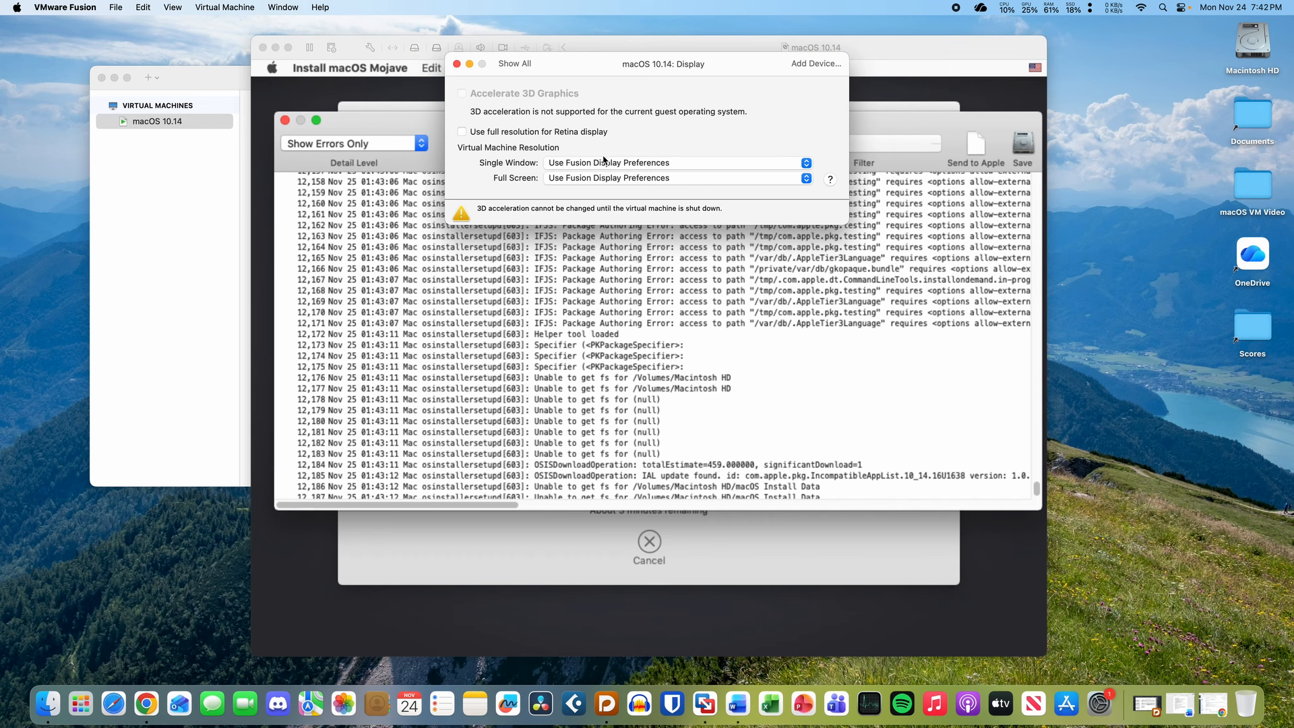
left_click(515, 65)
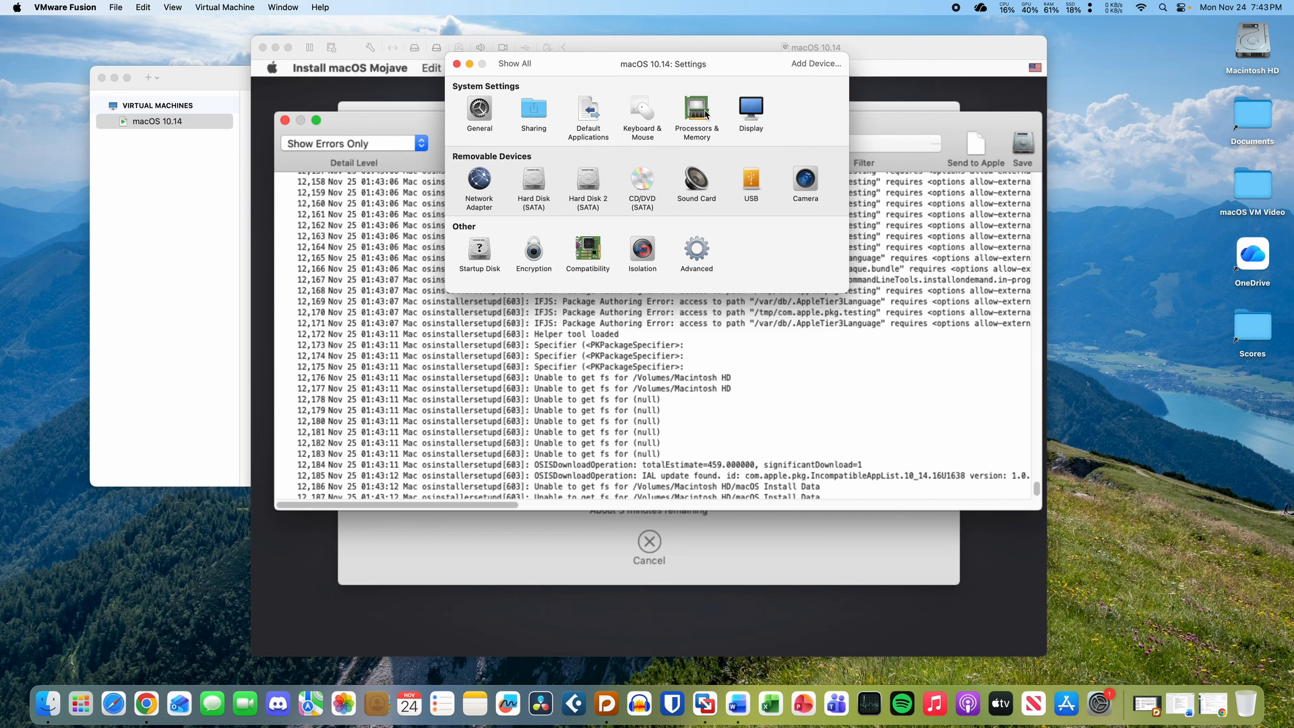
- Review Processors & Memory, then keep both Display resolutions at Use Fusion Display Preferences
left_click(701, 111)
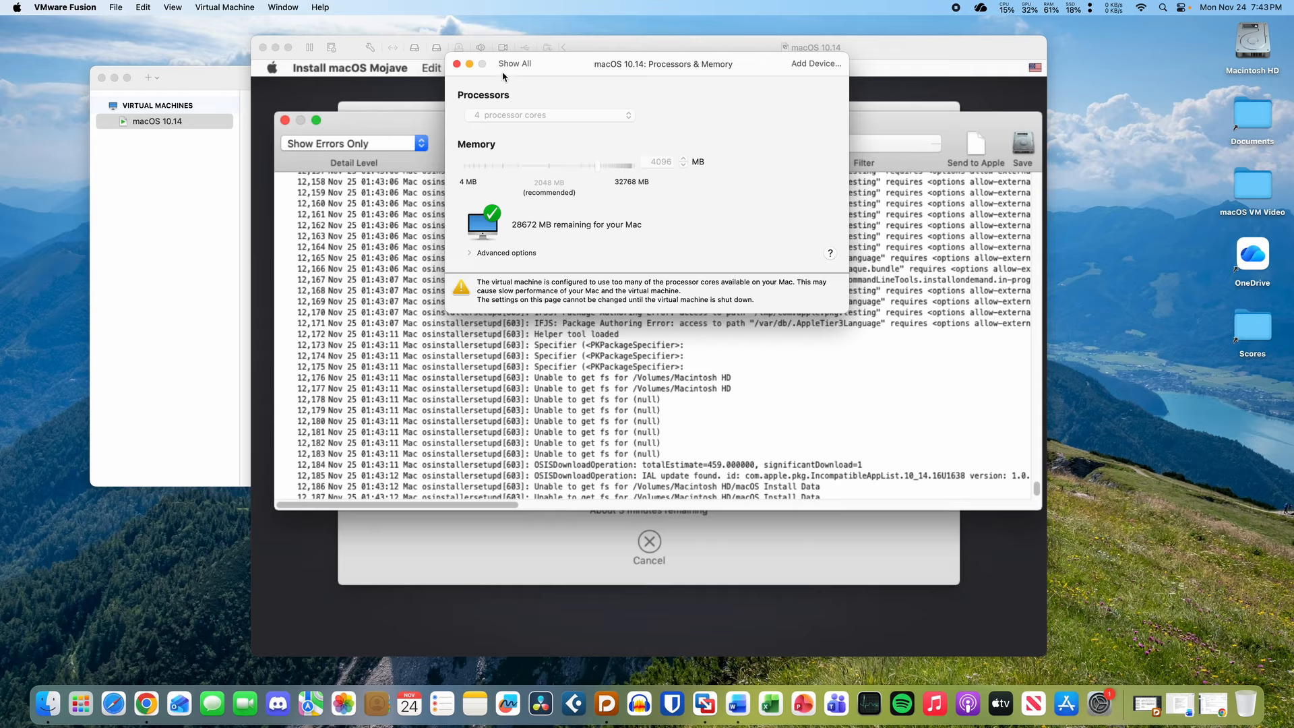
left_click(514, 64)
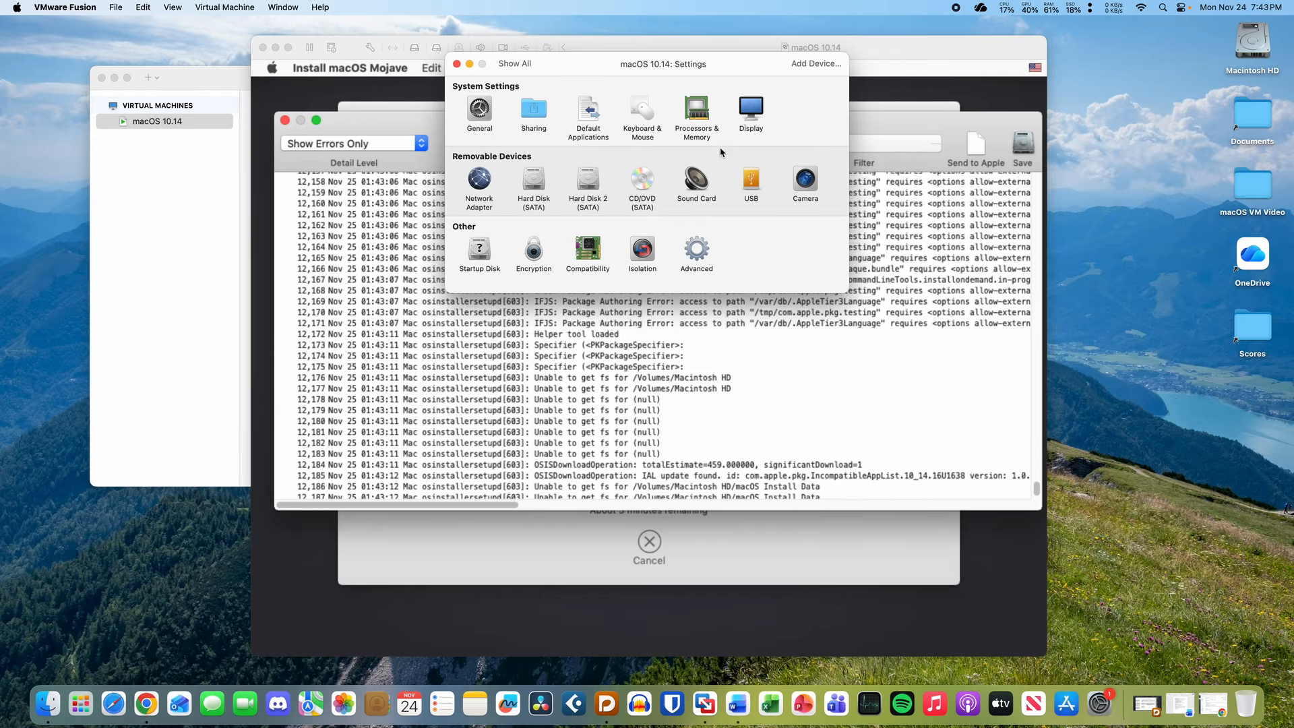
left_click(749, 113)
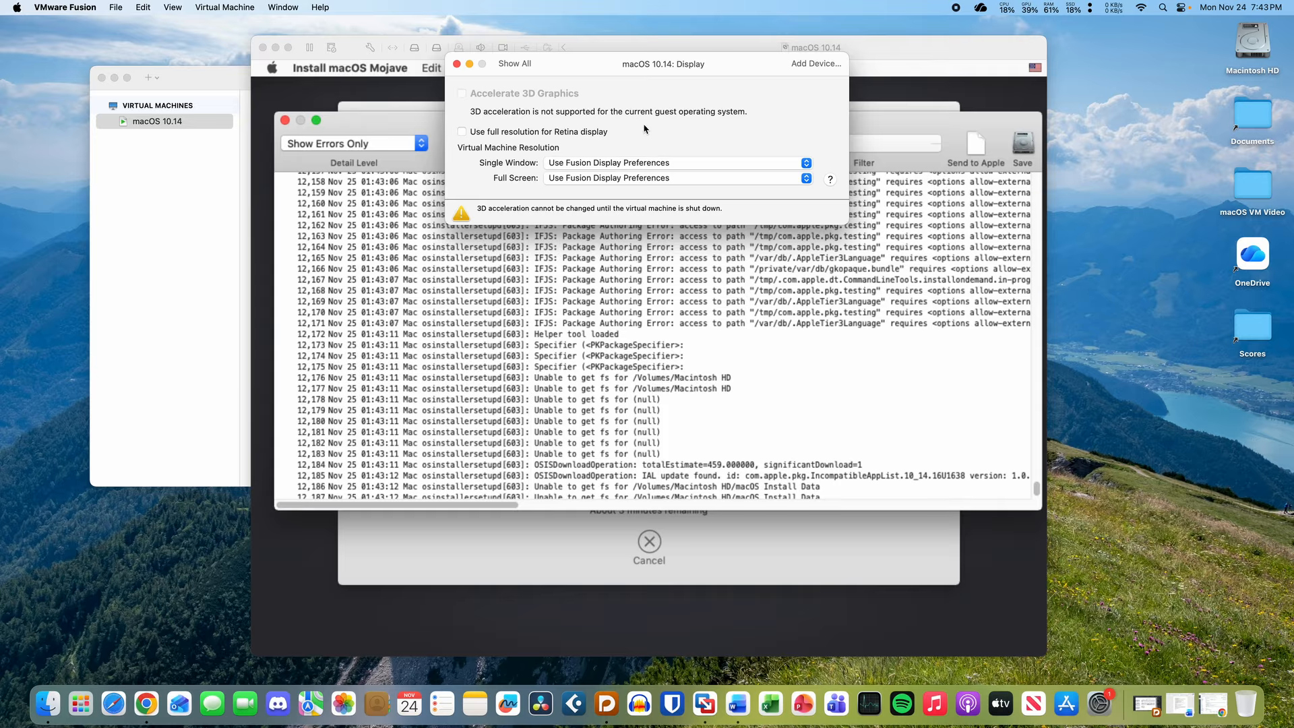
left_click(632, 163)
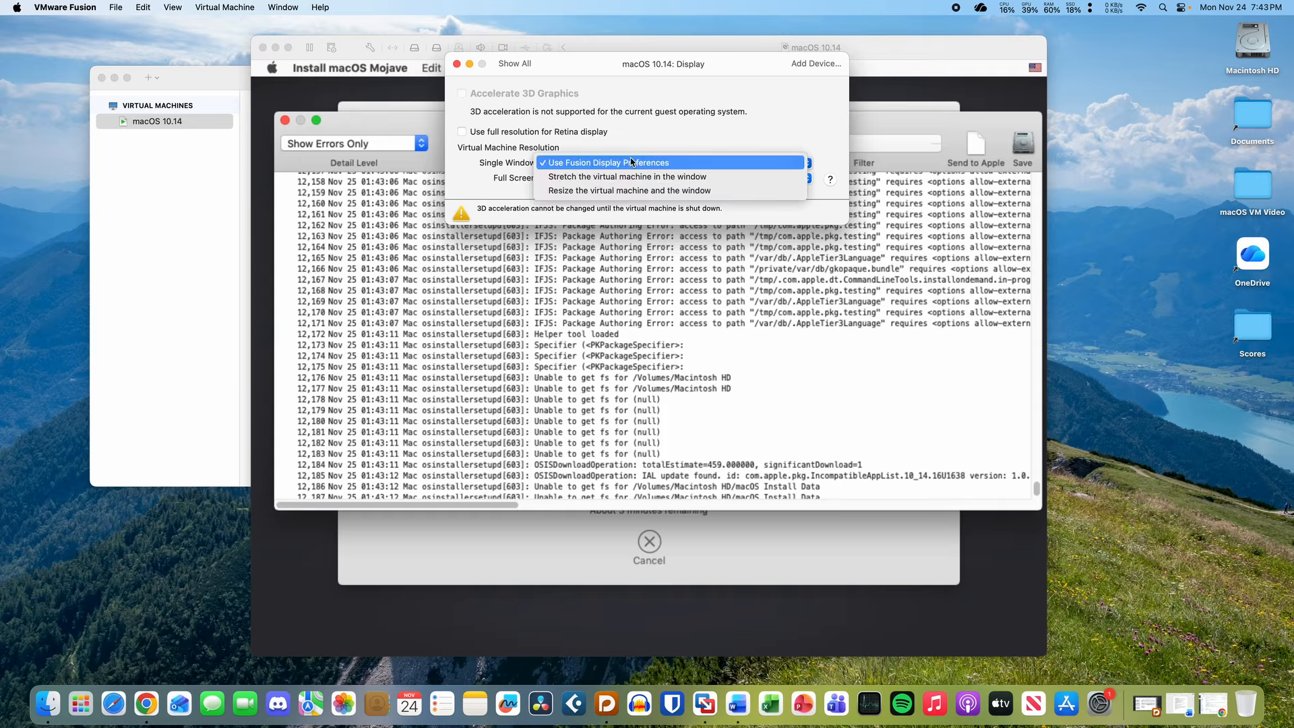
left_click(634, 162)
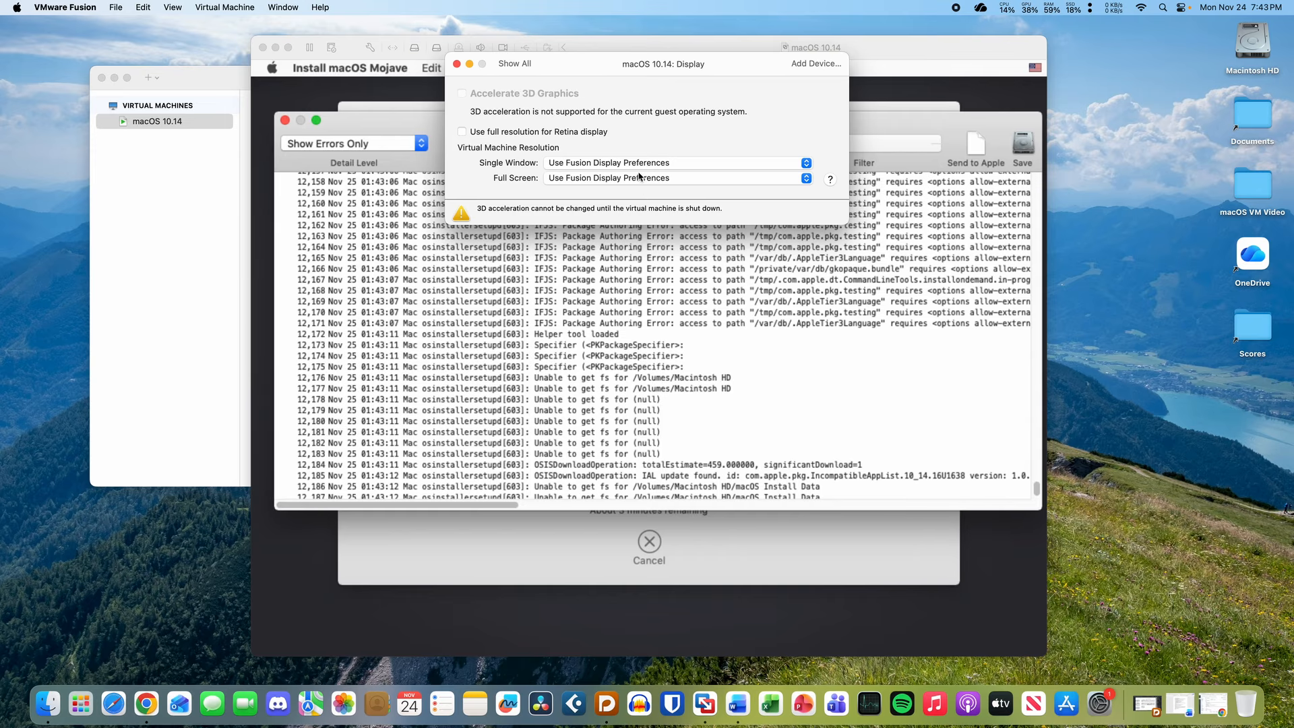
left_click(639, 176)
left_click(630, 178)
- Close the VM settings and set the Installer Log detail level to Show All Logs
left_click(456, 63)
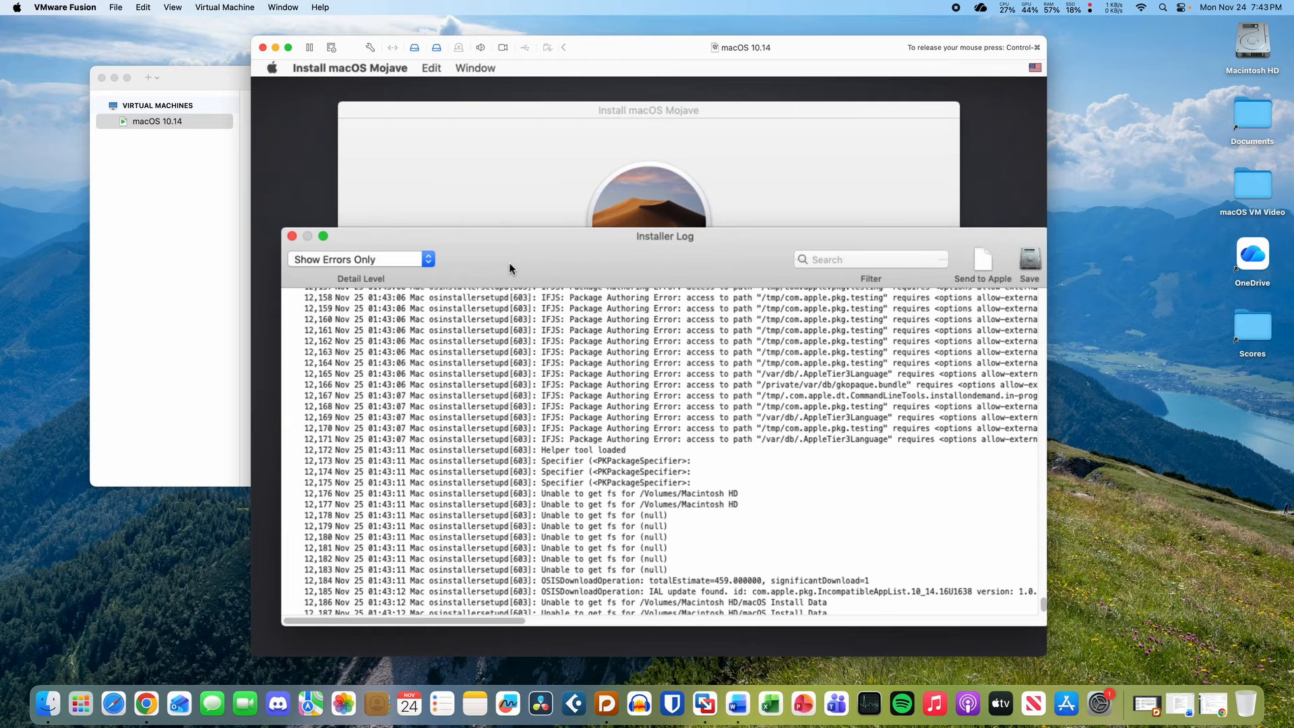
left_click_drag(683, 47, 687, 41)
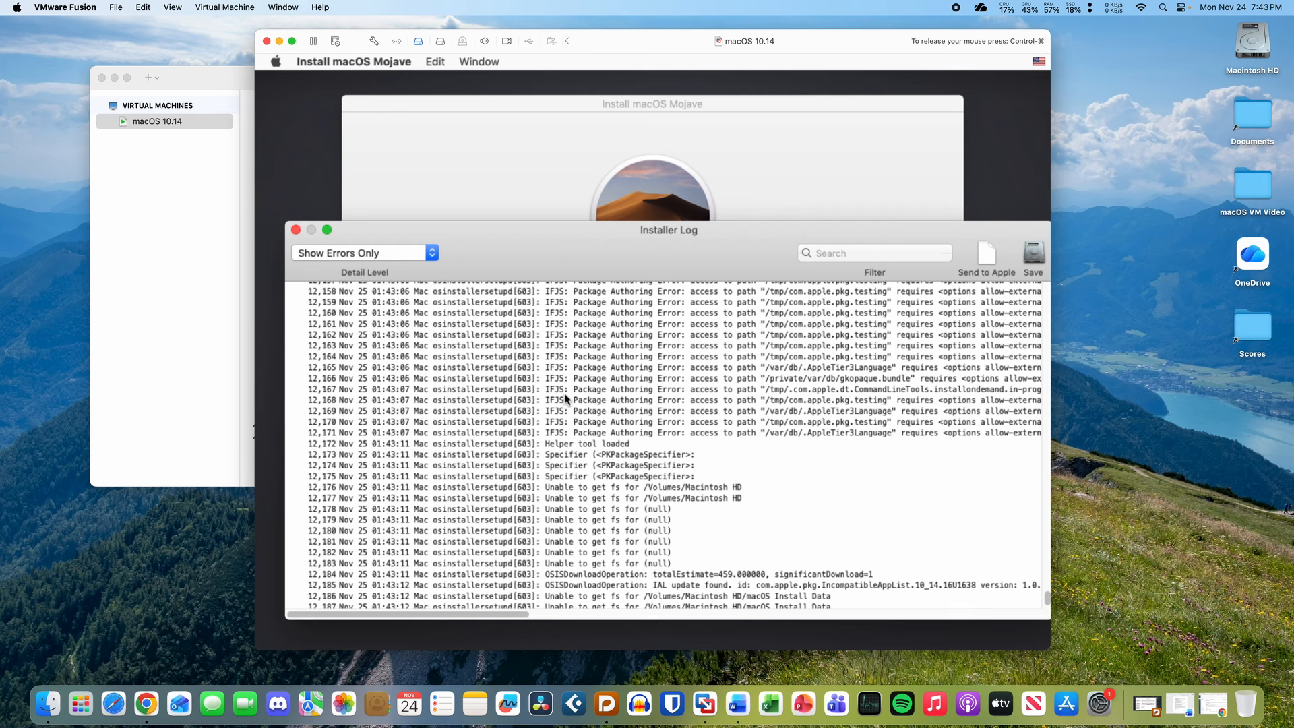
left_click(392, 252)
left_click(373, 282)
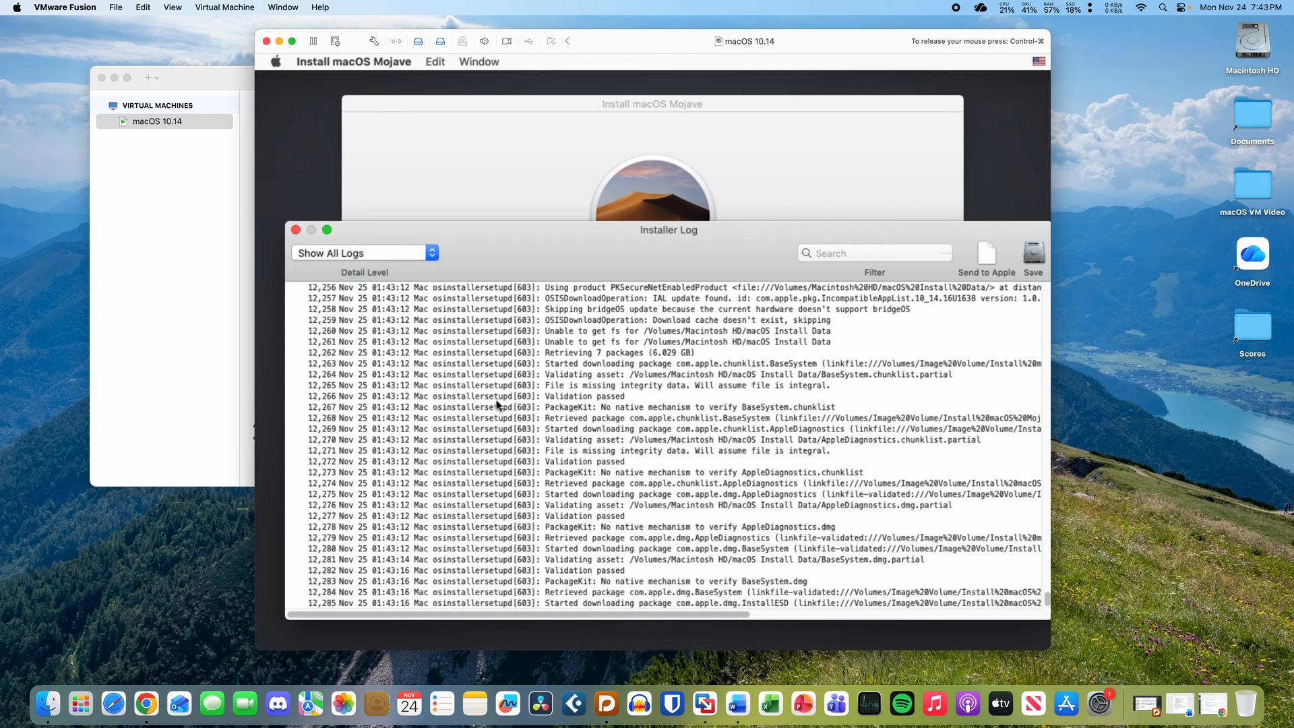
- Select the latest InstallESD download line and reposition the Installer Log window
left_click(750, 604)
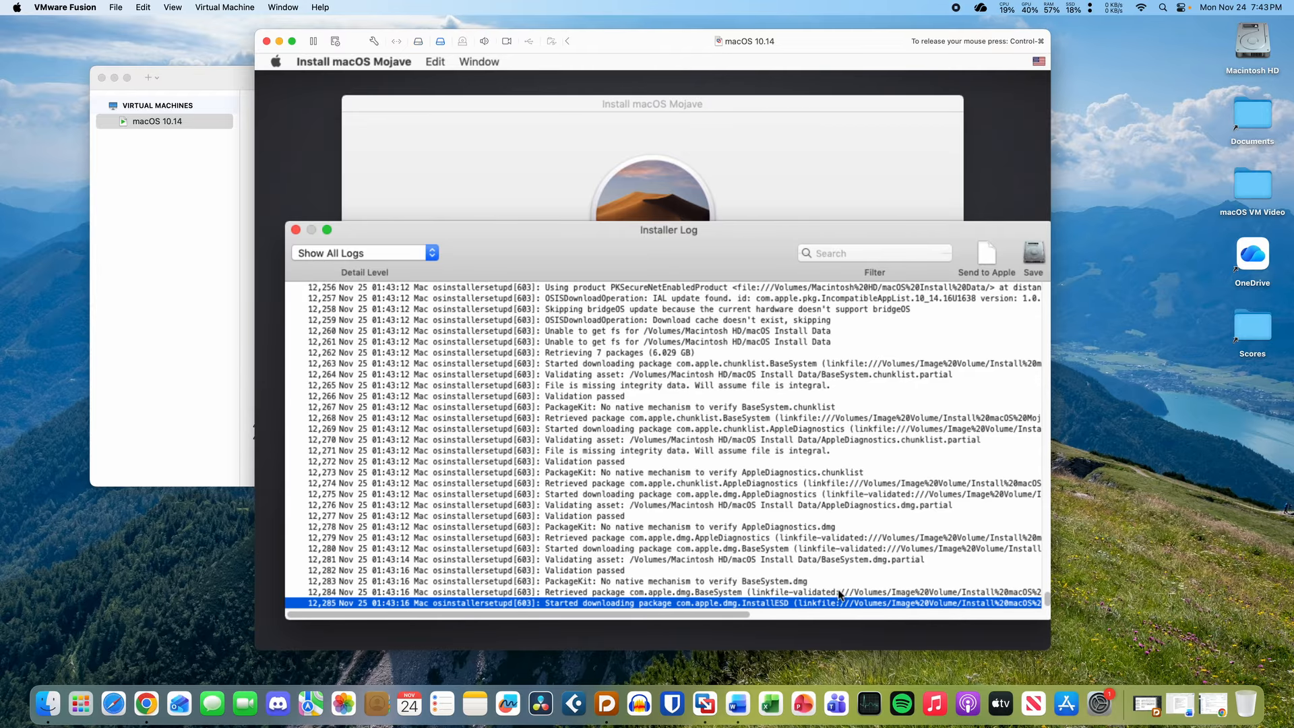
scroll(802, 572, "right", 10)
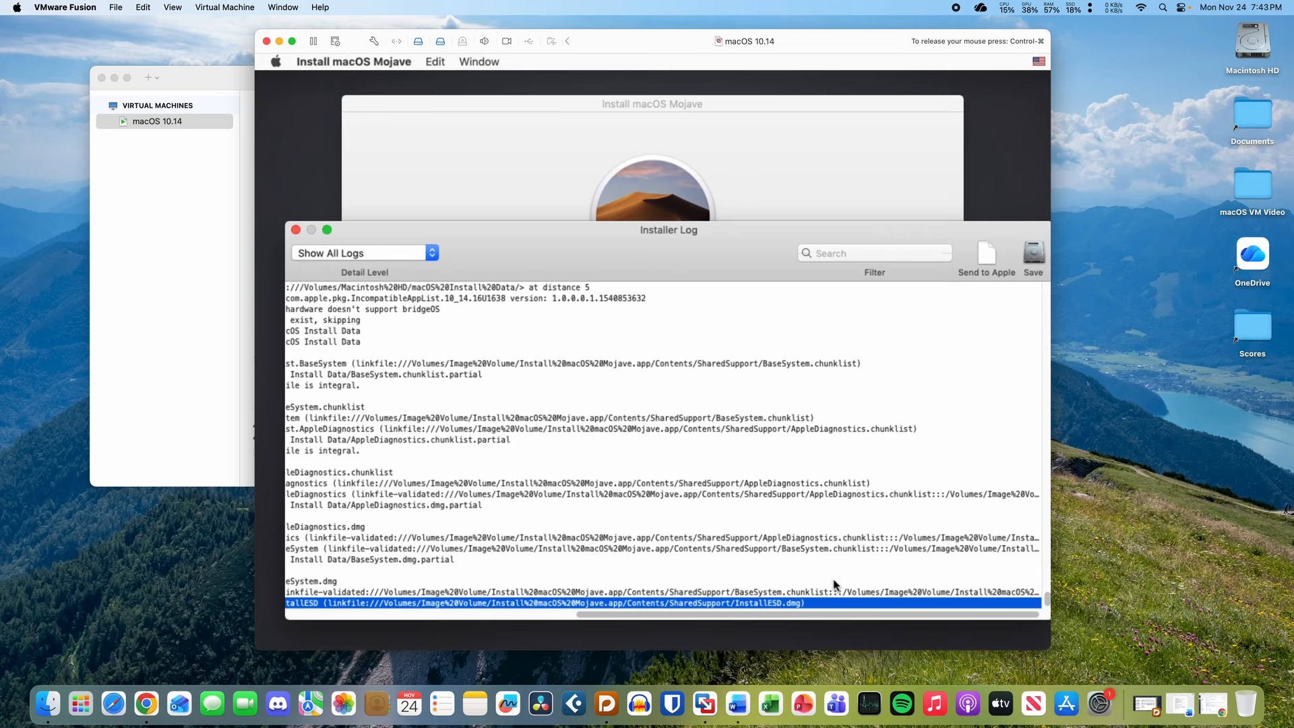
scroll(836, 584, "left", 10)
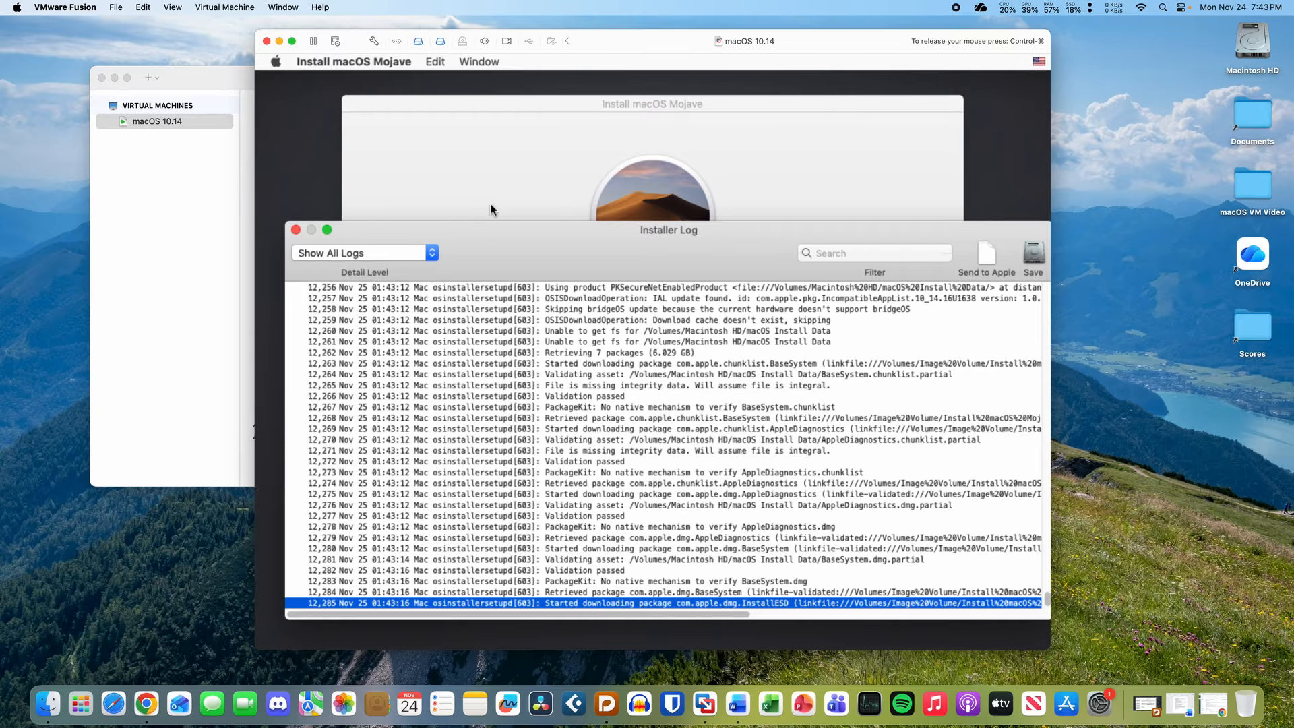
left_click(491, 214)
left_click(989, 466)
left_click_drag(648, 252, 628, 272)
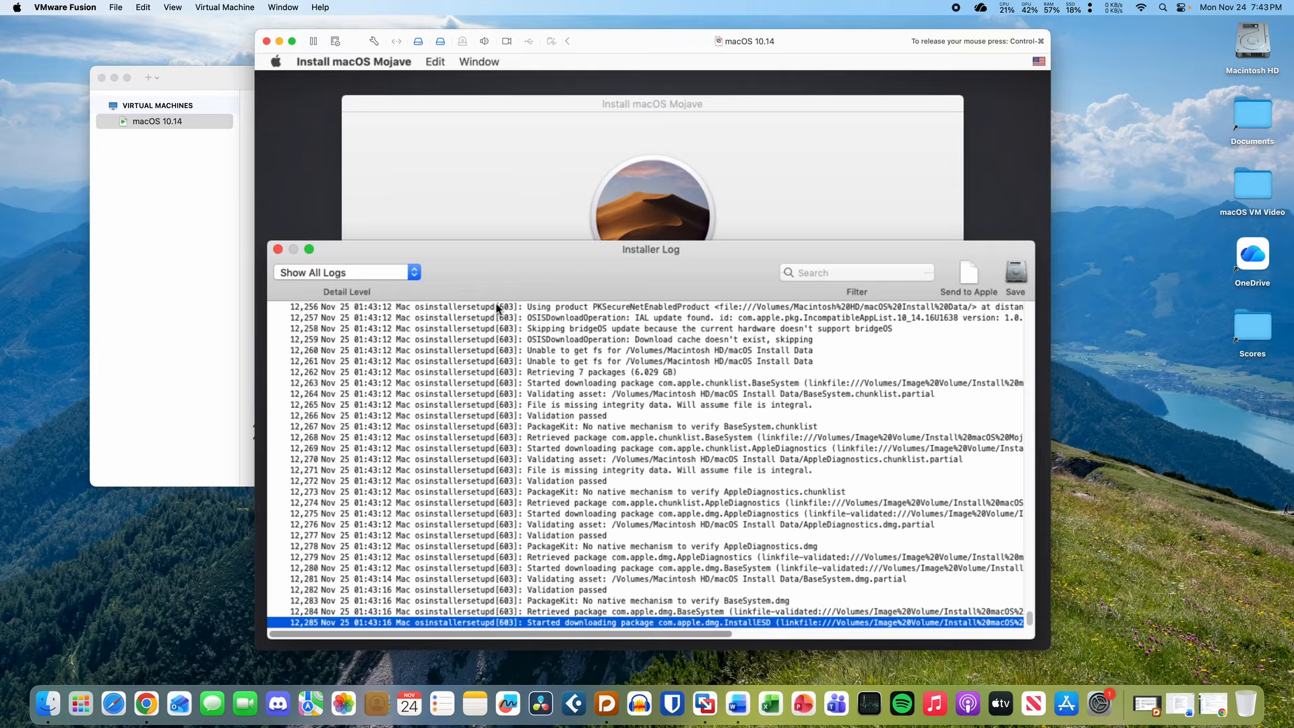
left_click(447, 203)
left_click(627, 617)
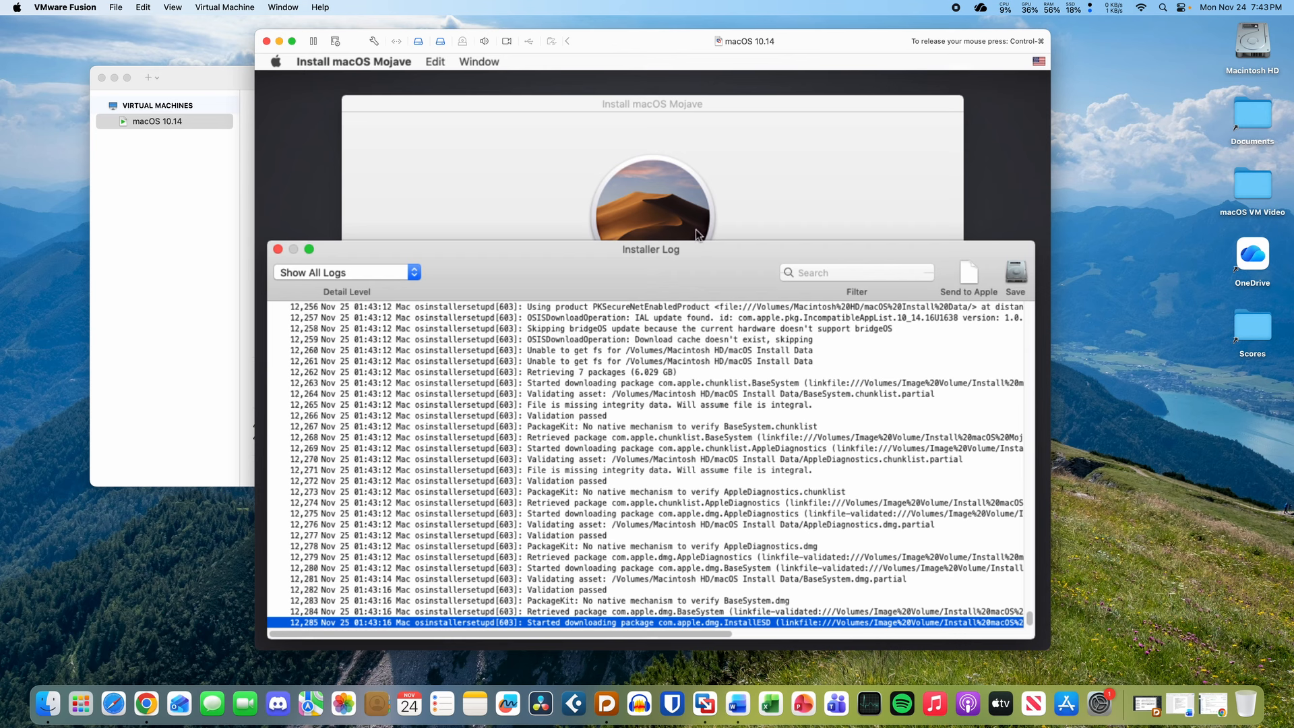
- Bring the Install macOS Mojave window forward and let the installation finish
left_click(565, 194)
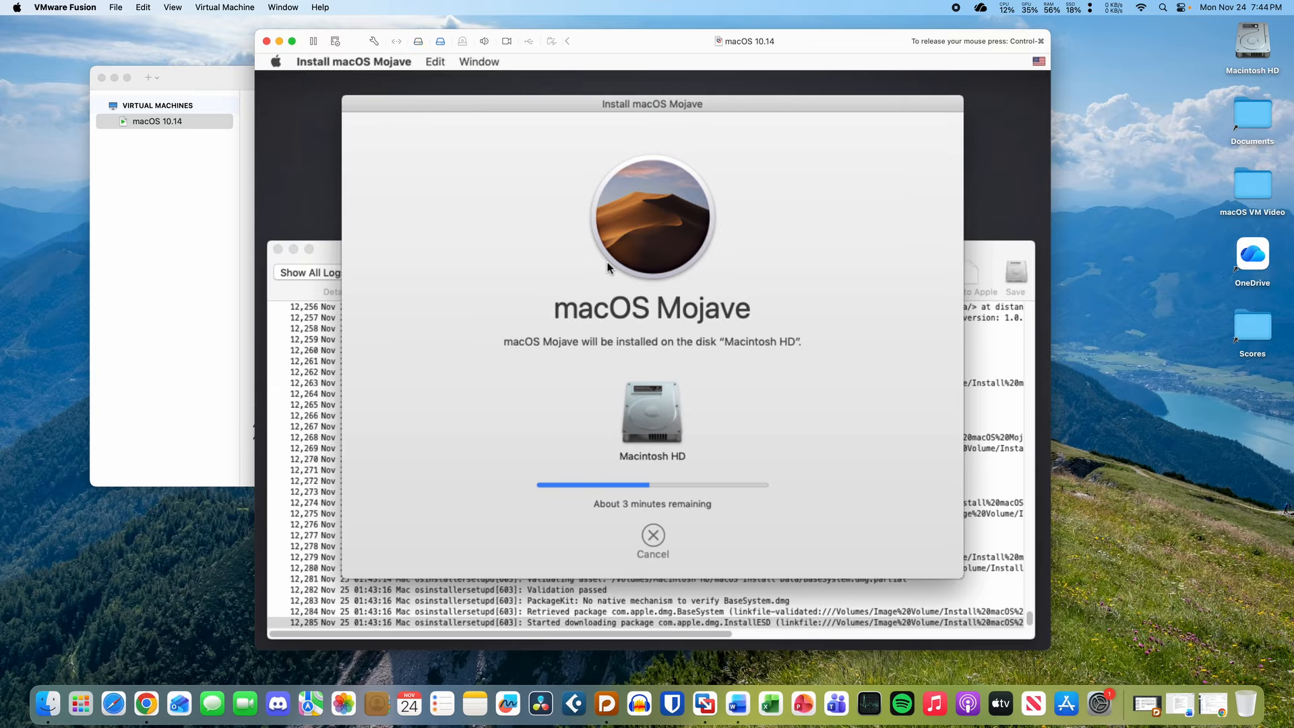
left_click_drag(527, 102, 531, 99)
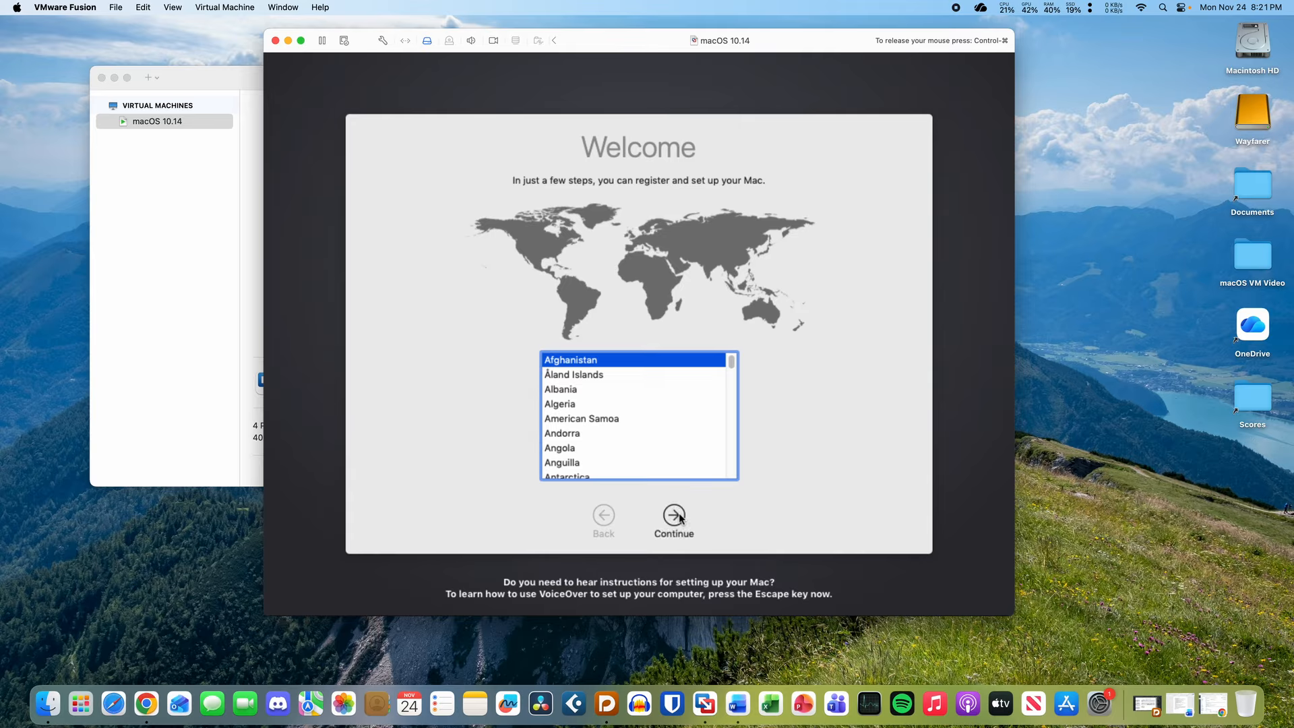
- Accept the country, ABC keyboard and privacy screens, and skip transferring information
left_click(674, 516)
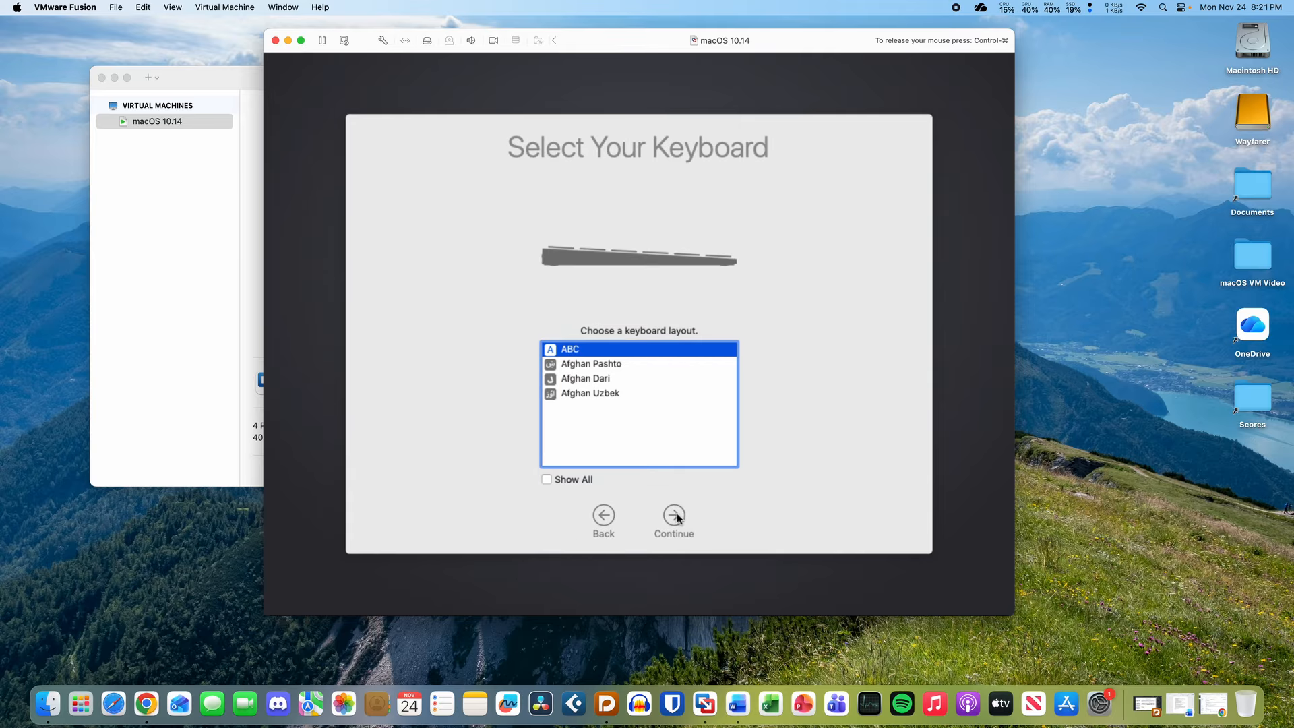
left_click(674, 516)
left_click(674, 516)
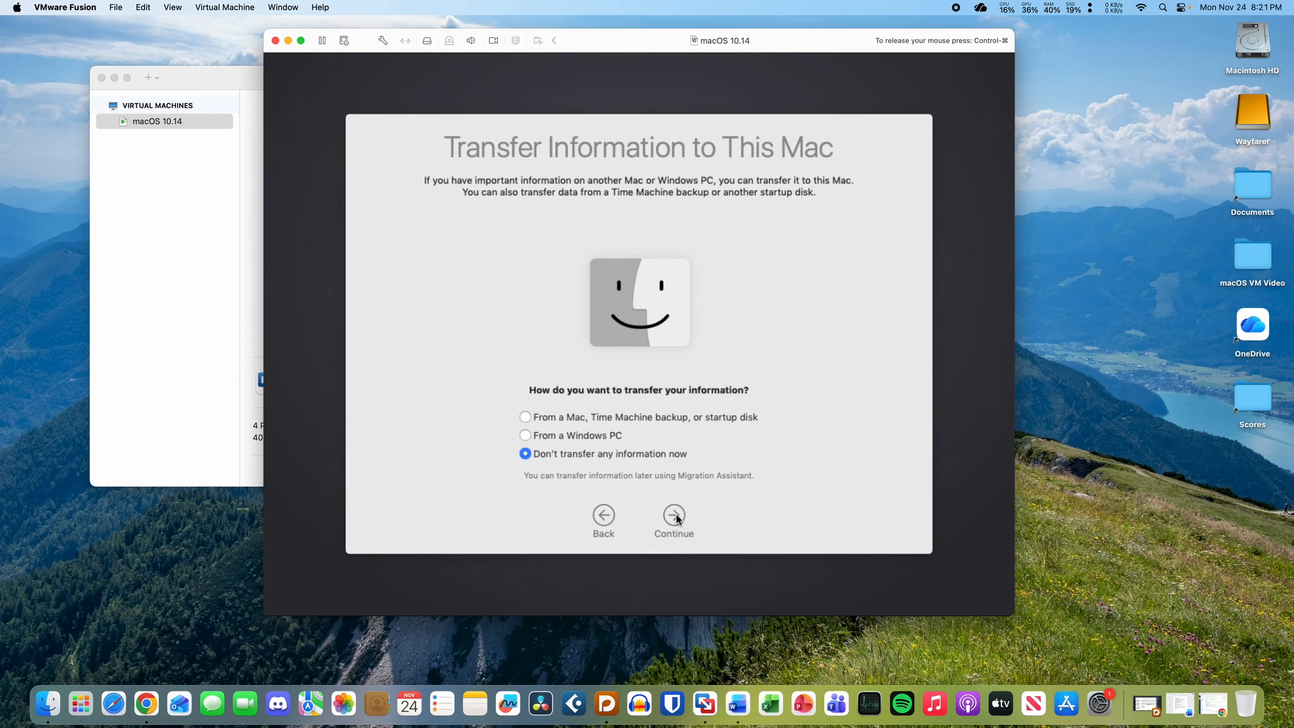
left_click(676, 516)
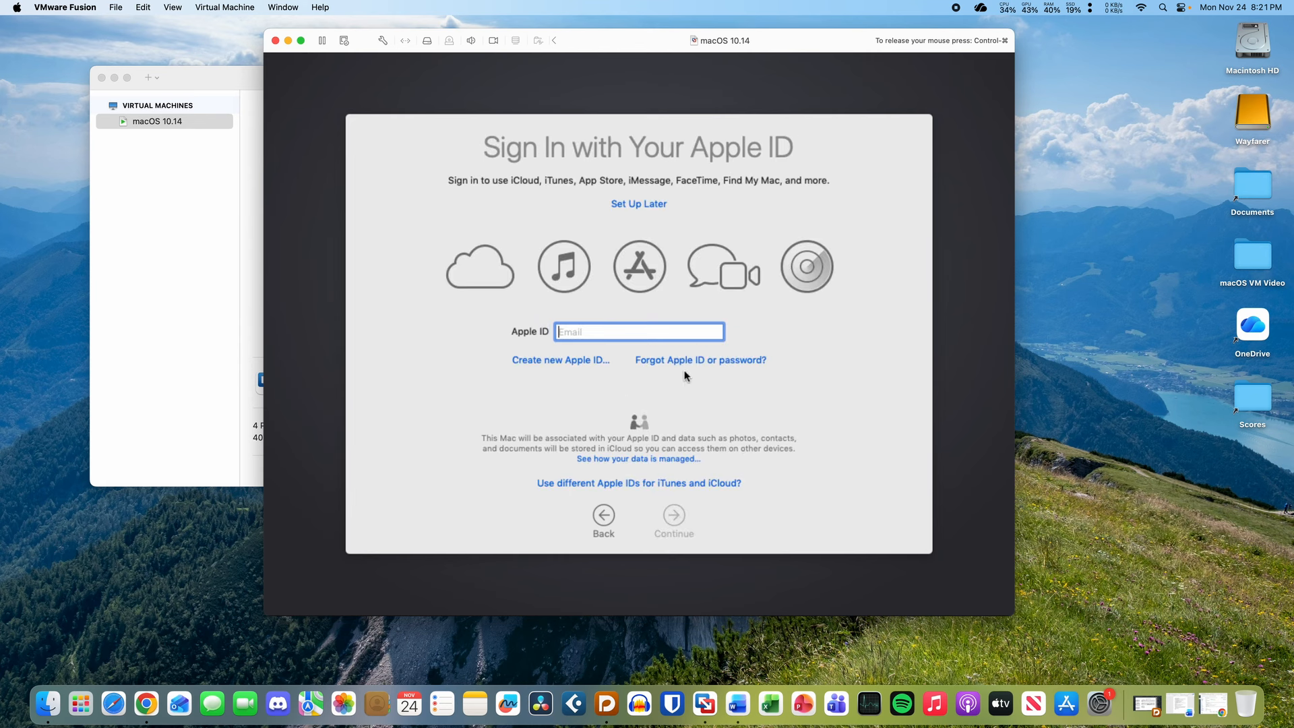
- Skip Apple ID sign-in and agree to the macOS license terms
left_click(653, 203)
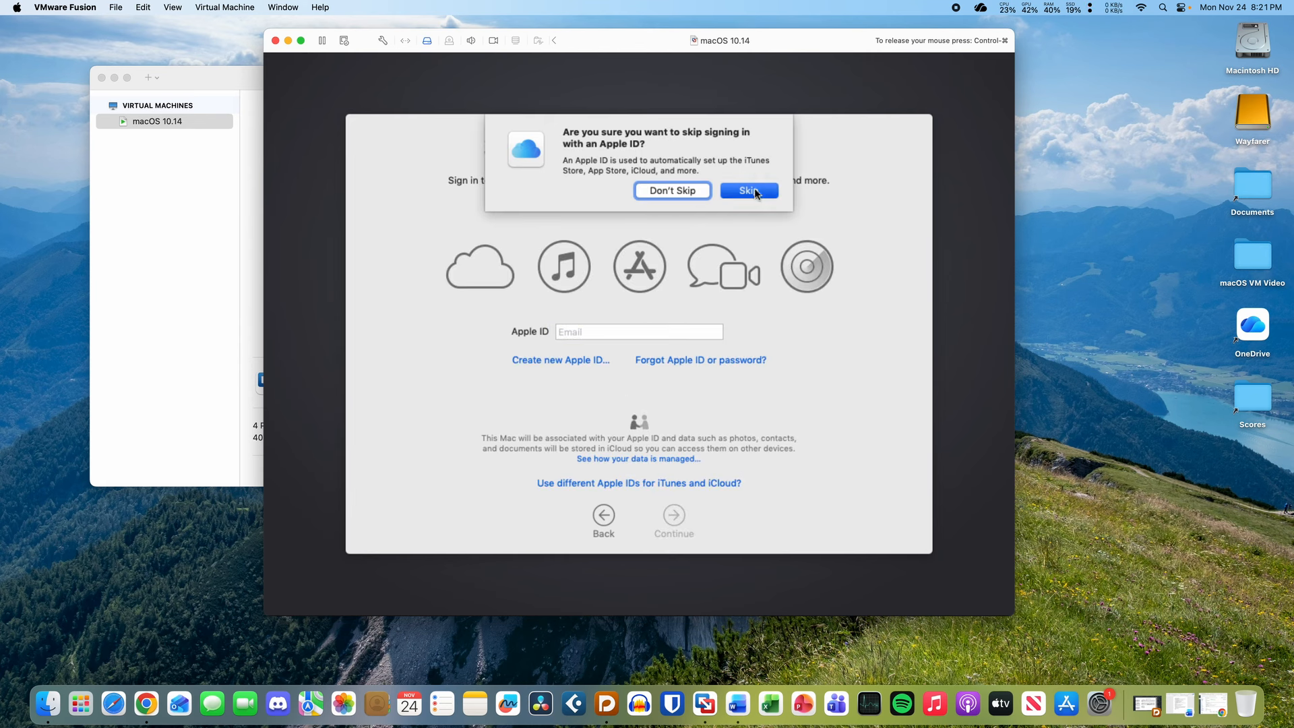
left_click(750, 192)
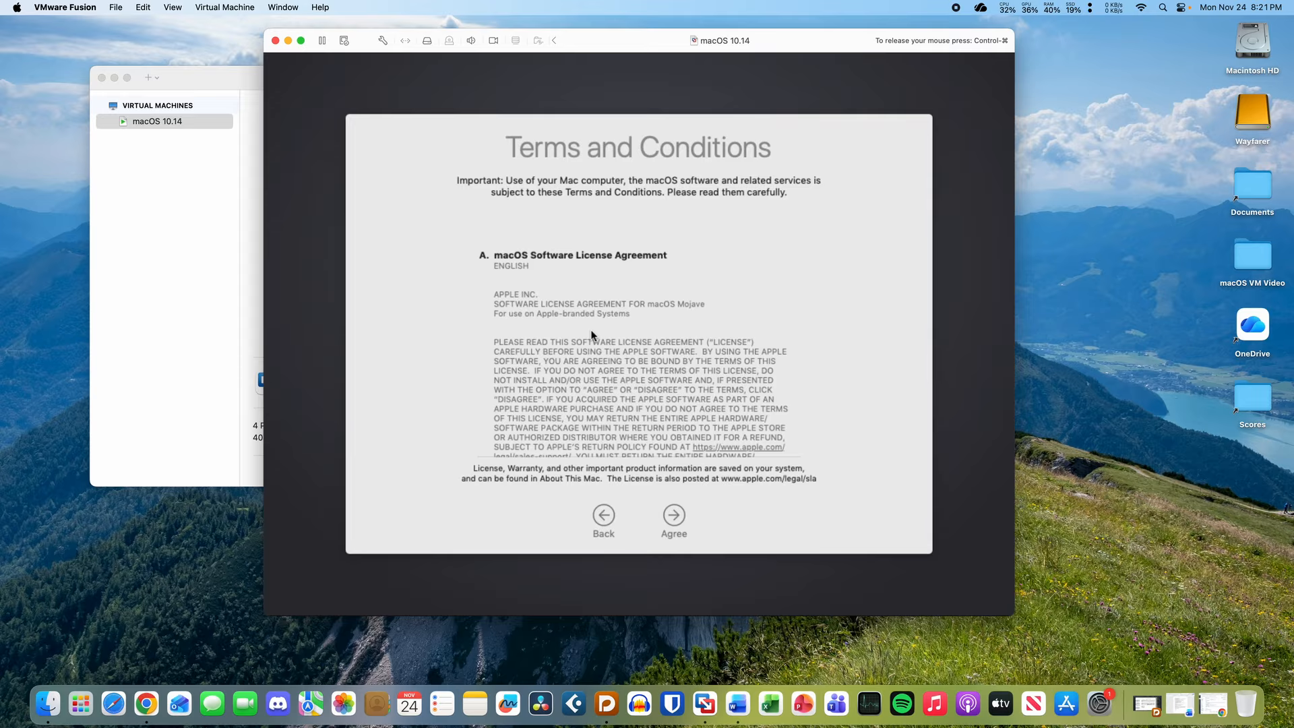
left_click(673, 517)
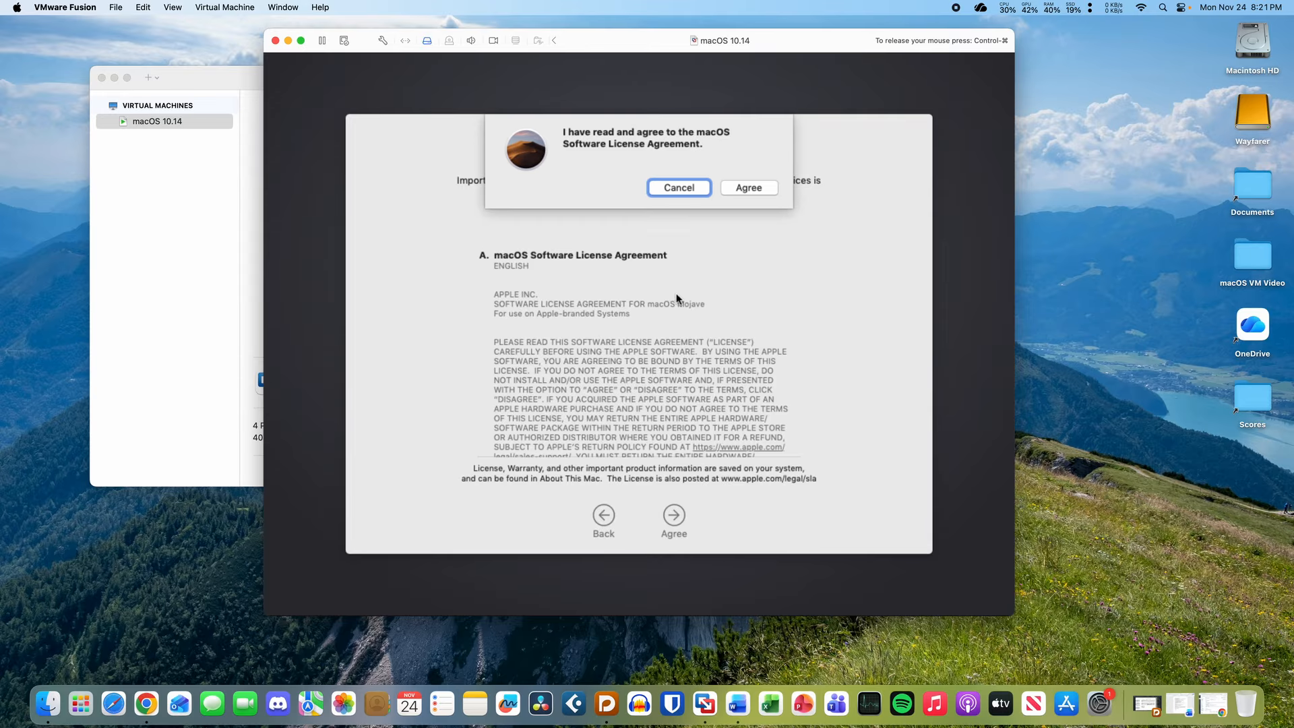
left_click(747, 187)
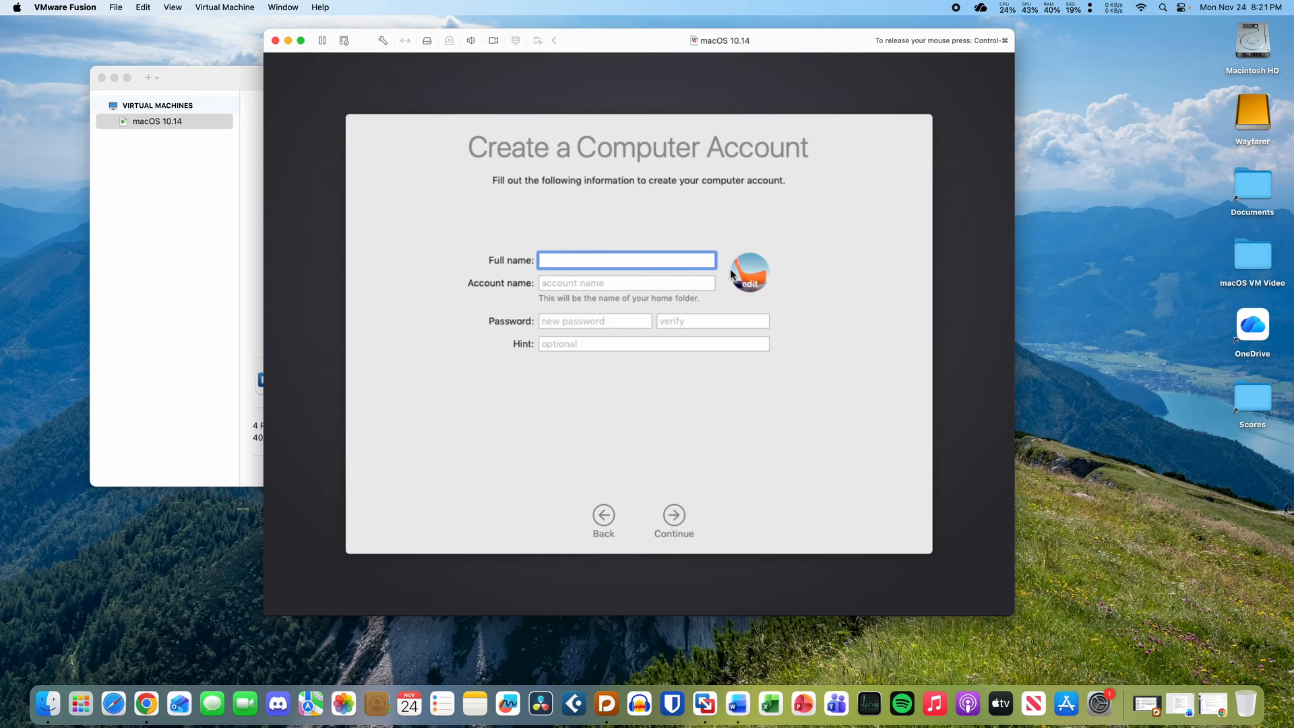
- Create the local user account by entering a full name, an account name and a password
type("test")
key("Tab")
key("Tab")
type("t")
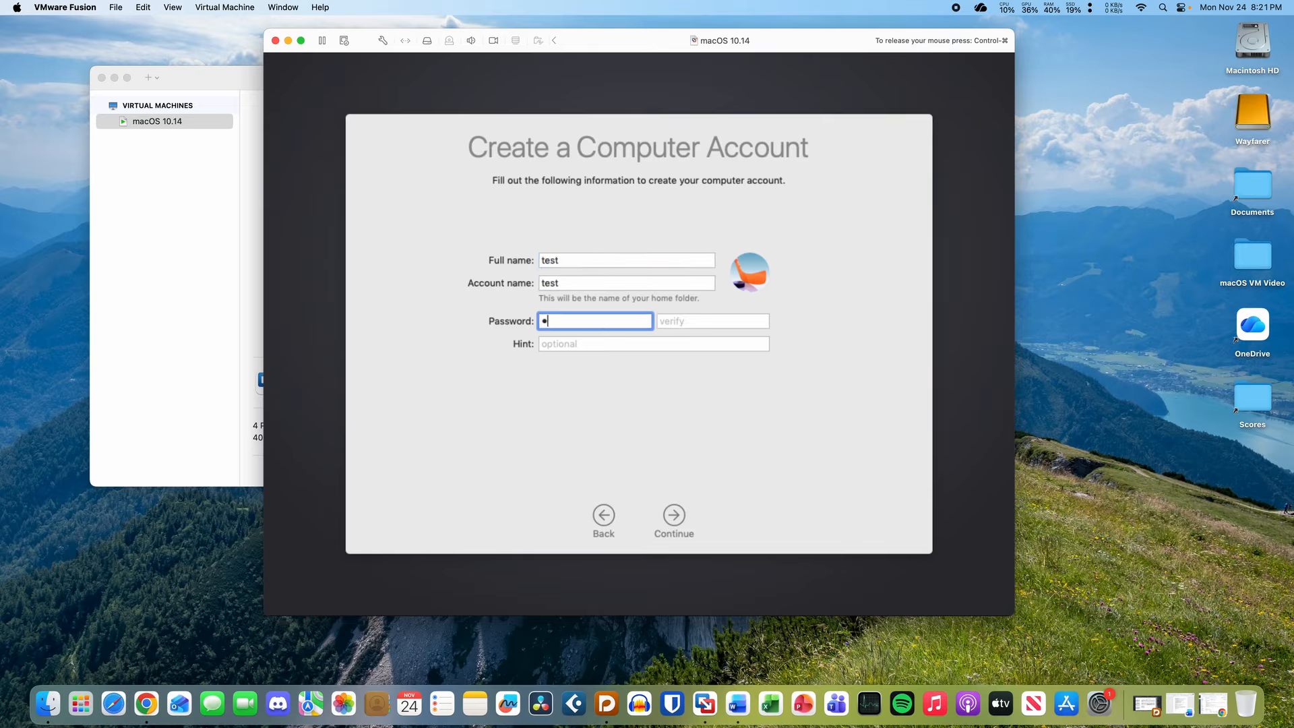
key("Tab")
type("t")
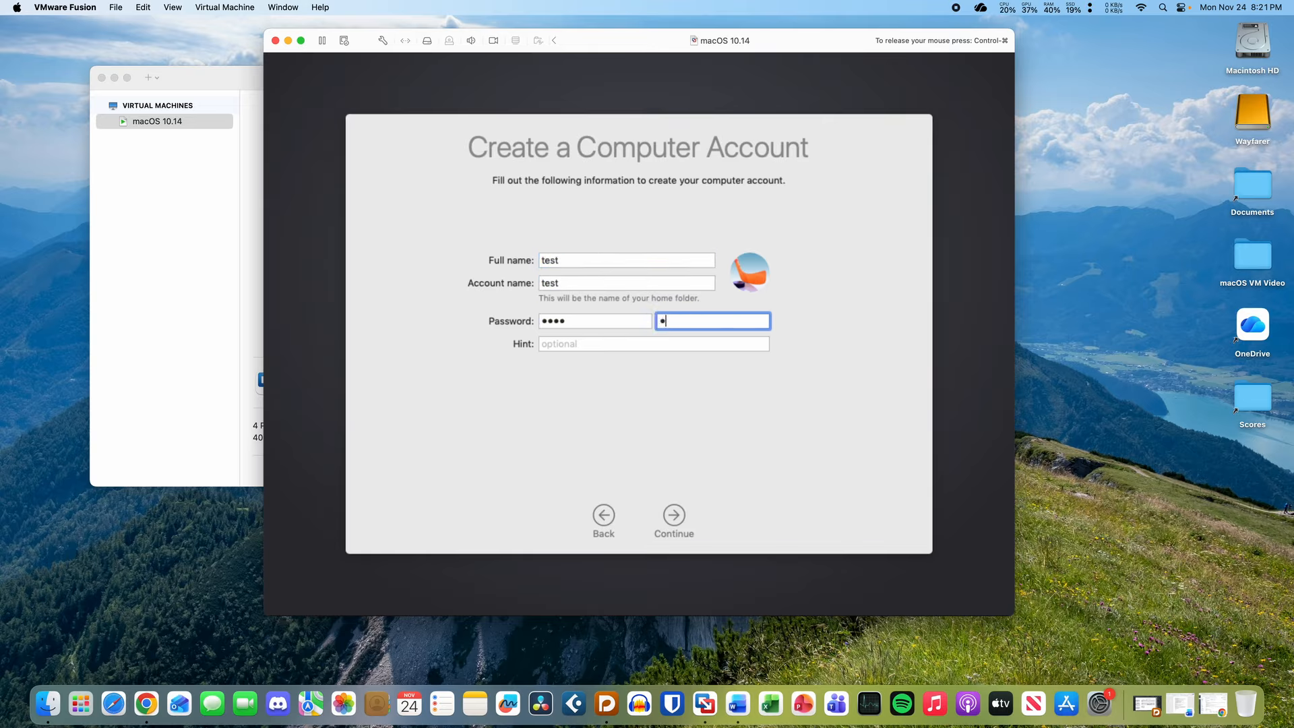
type("est")
left_click(674, 526)
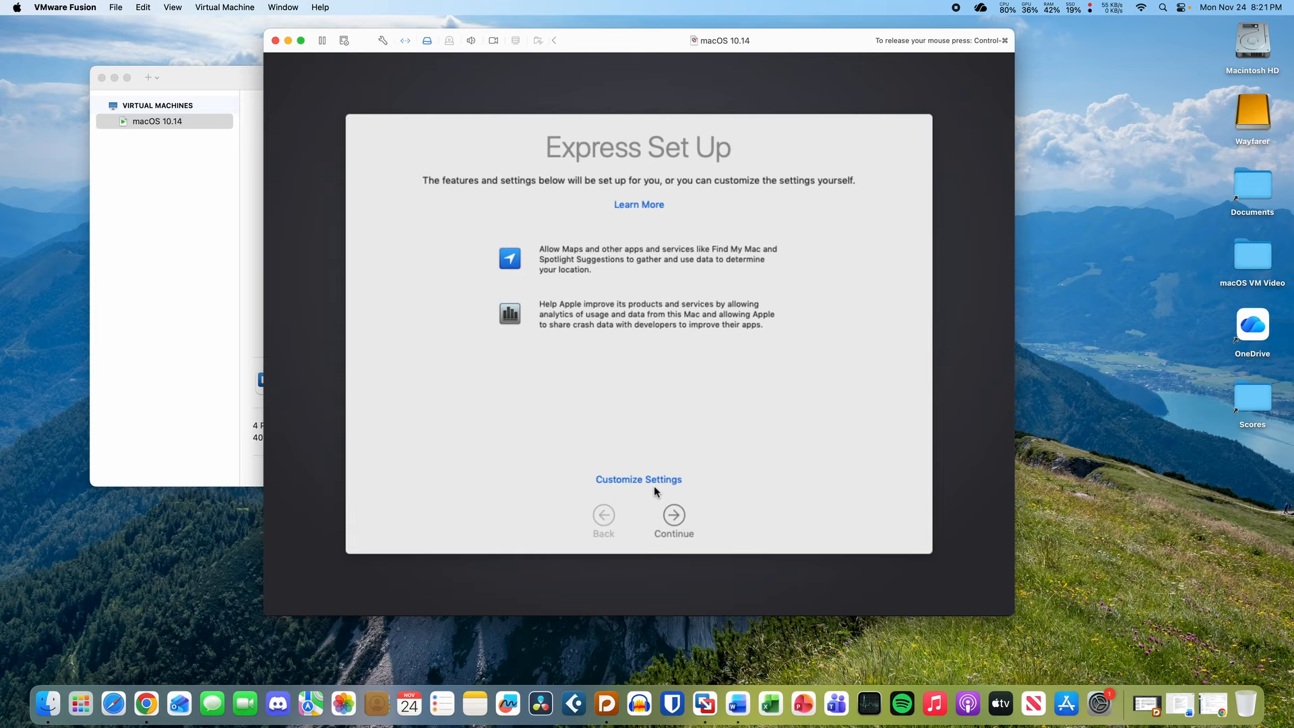
- Accept Express Set Up and choose the Dark appearance to finish macOS setup
left_click(675, 516)
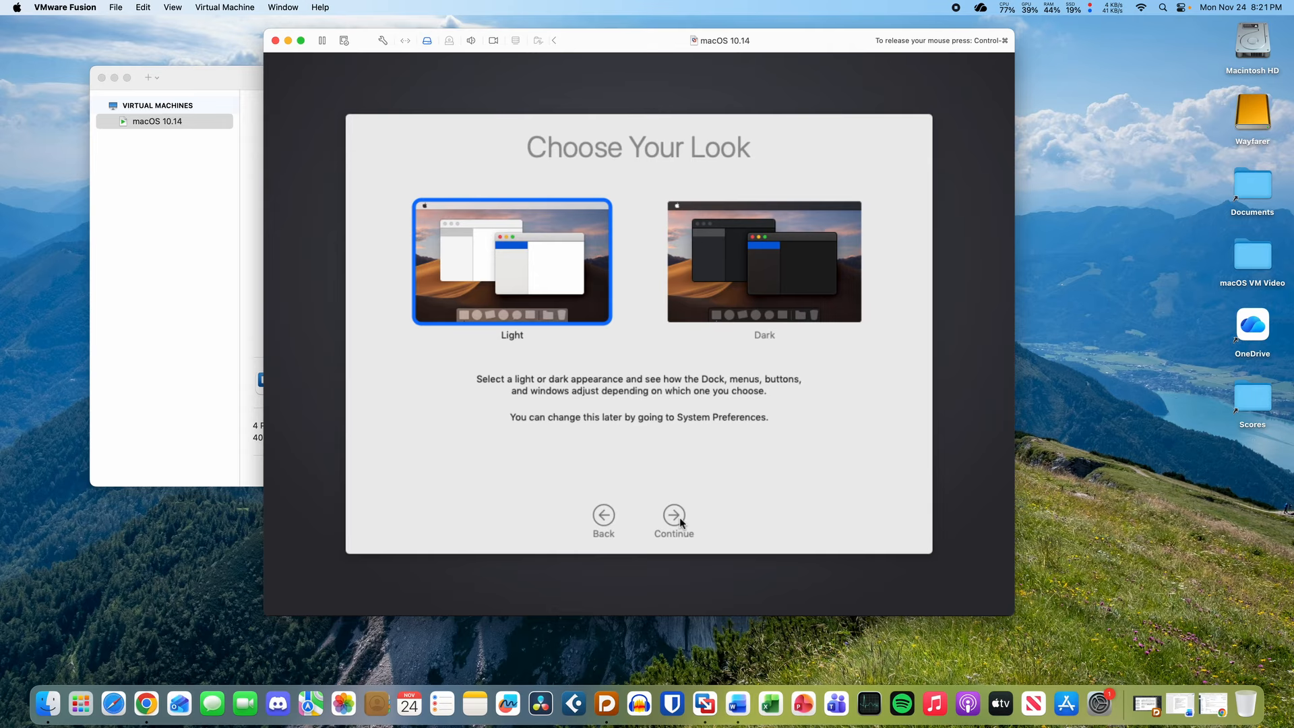
left_click(741, 304)
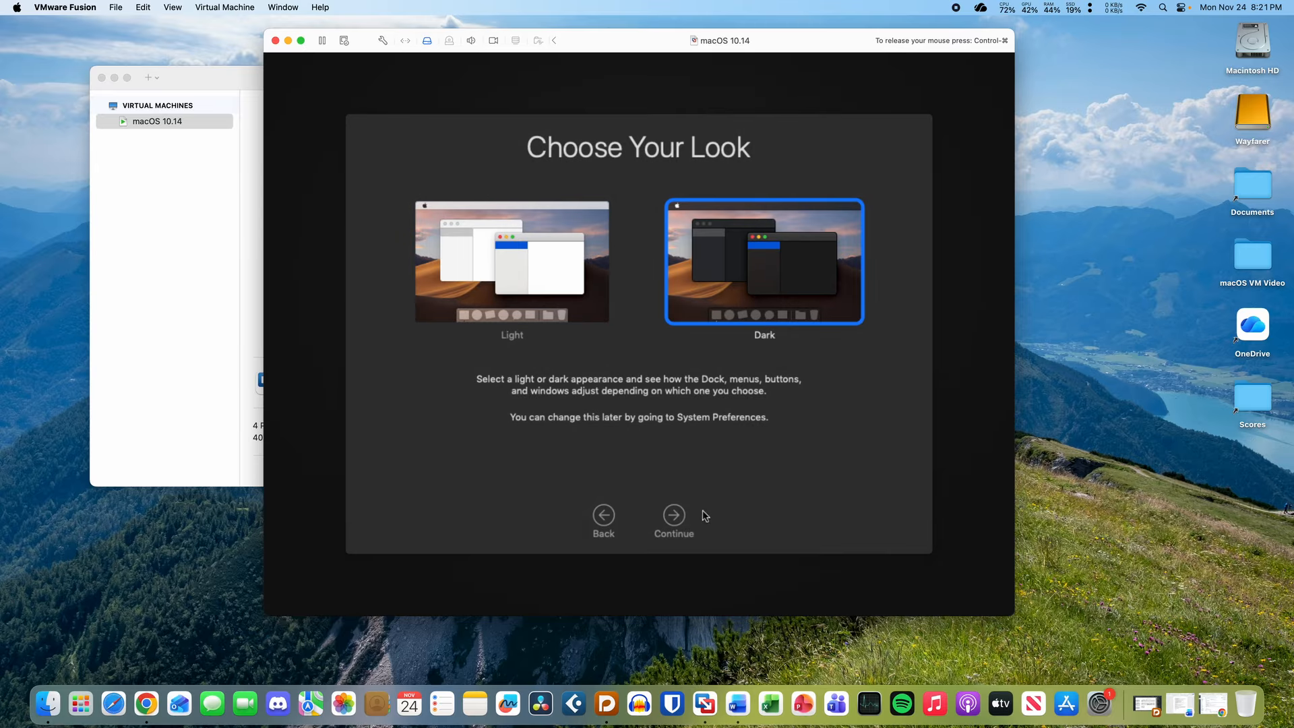
left_click(683, 519)
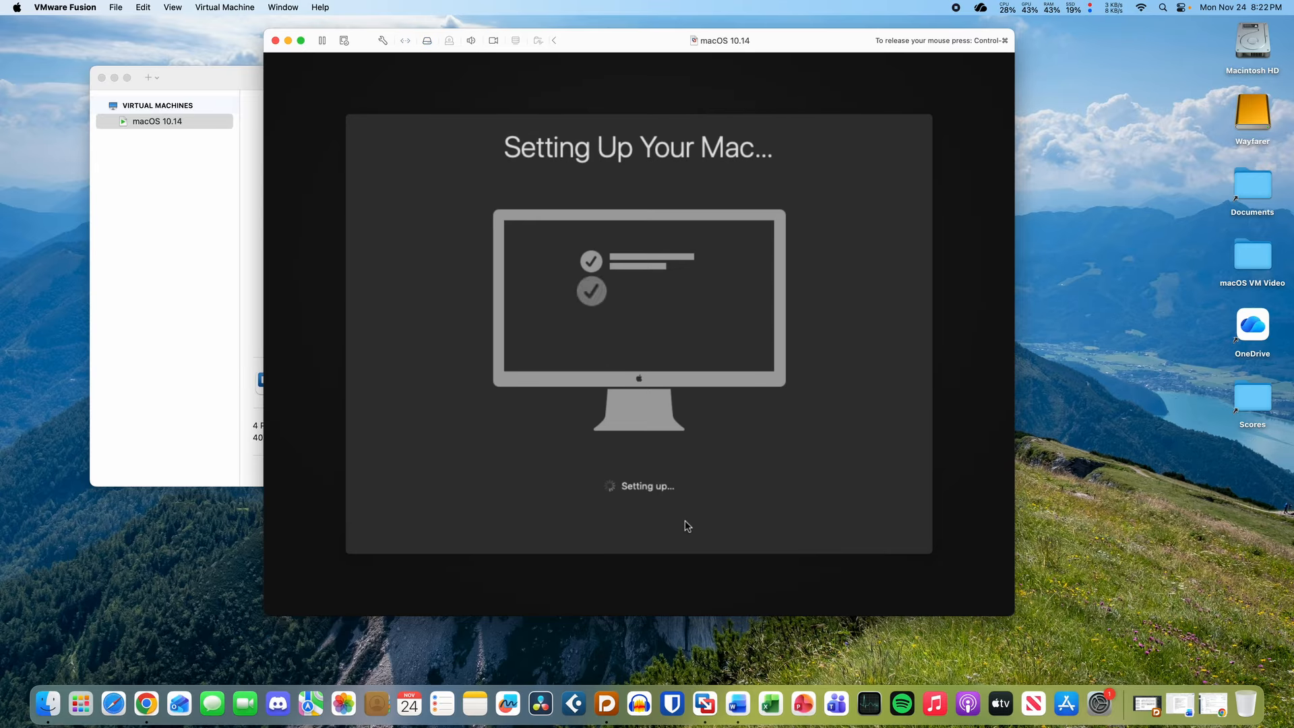
left_click(494, 431)
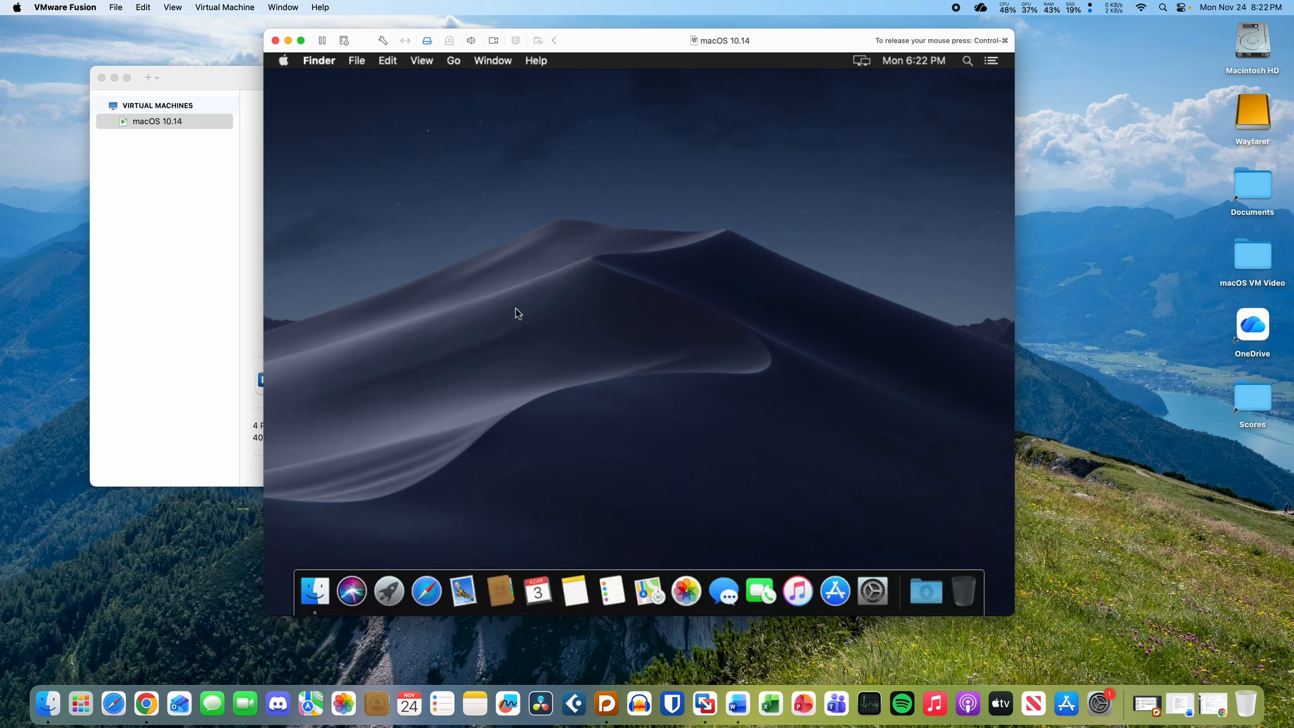
- In Finder Preferences, show hard disks and connected servers on the desktop
key("super+comma")
left_click(312, 171)
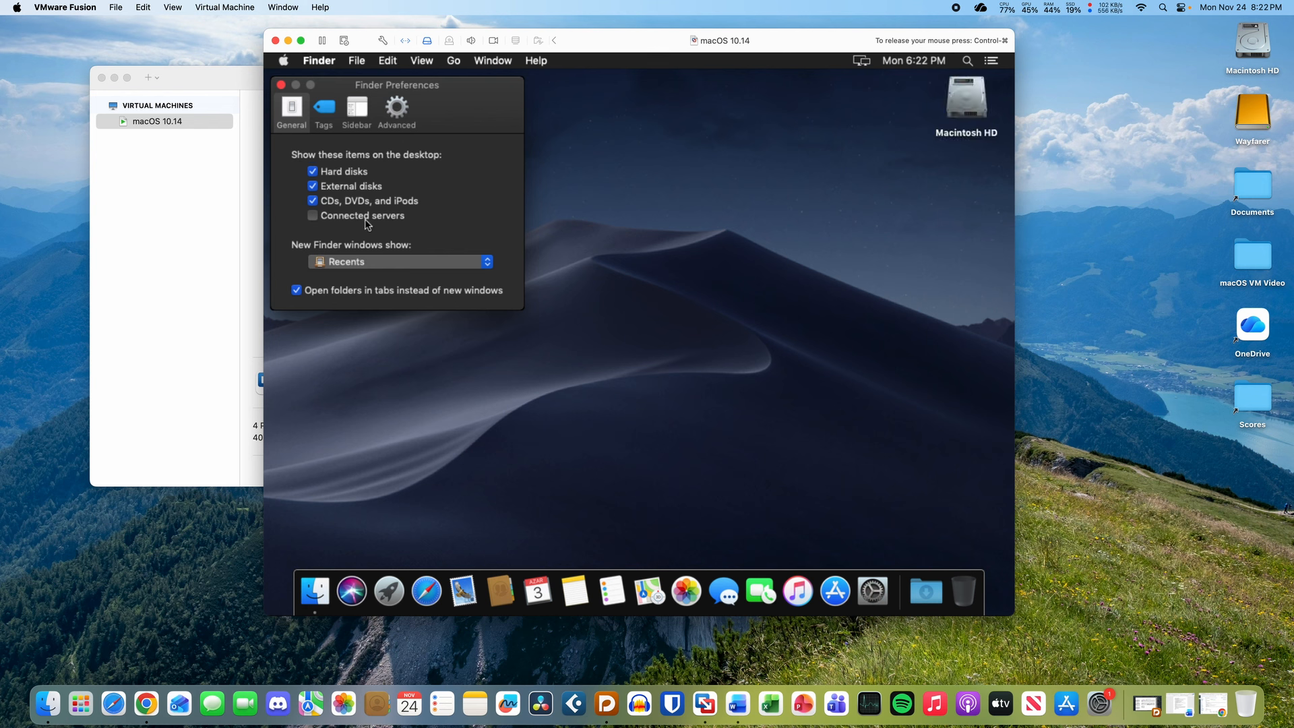
left_click(312, 215)
left_click(281, 85)
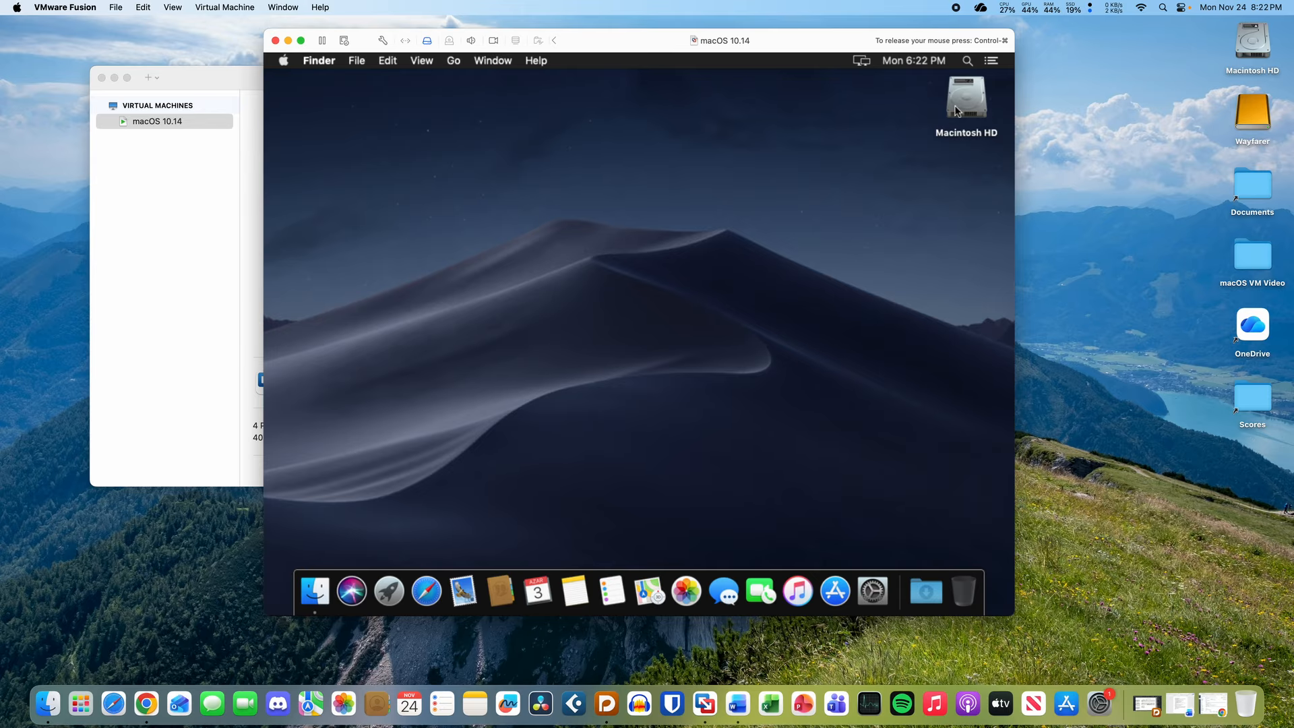
- Launch System Preferences and browse Launchpad's Other utilities folder
left_click(865, 591)
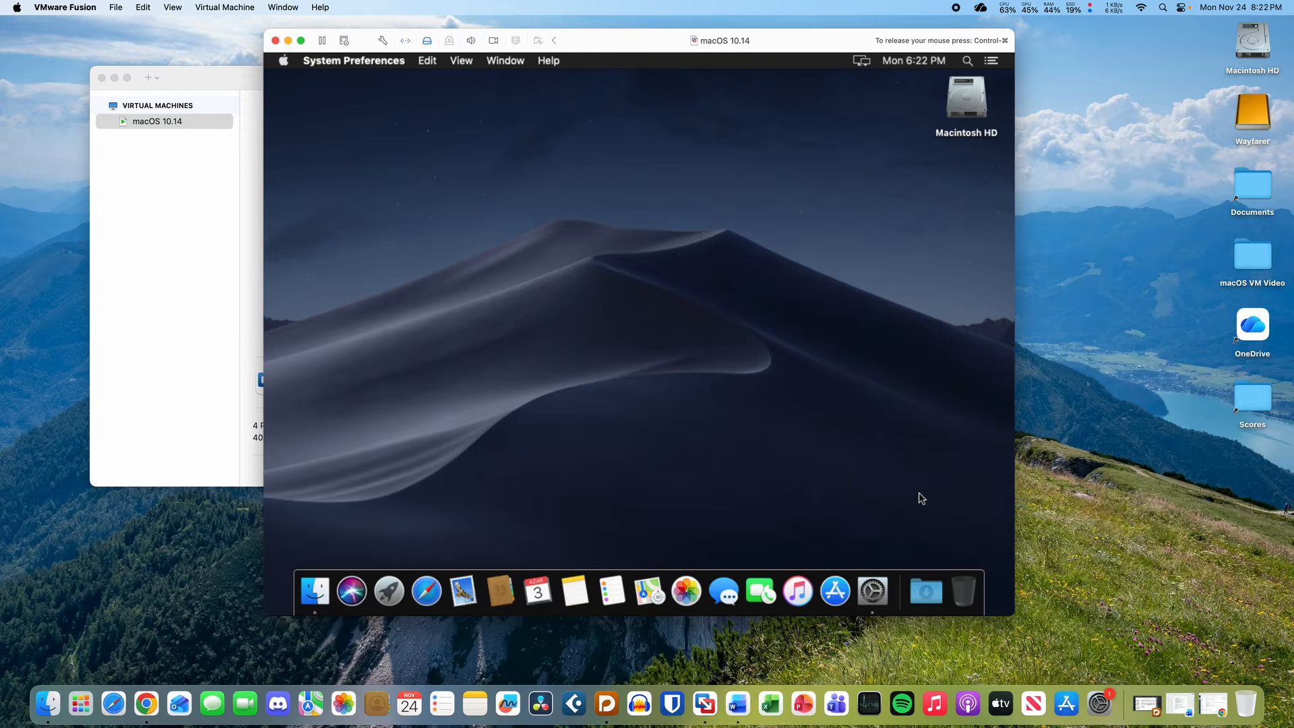
left_click(389, 591)
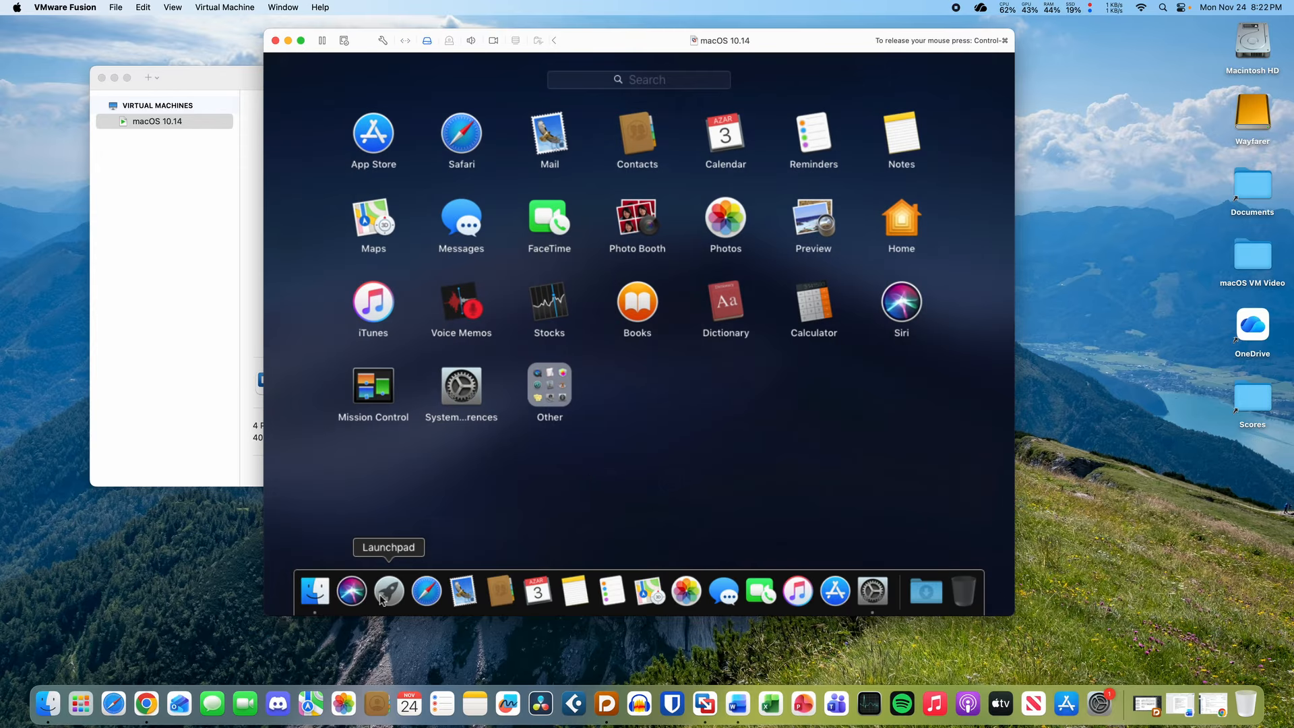
left_click(605, 480)
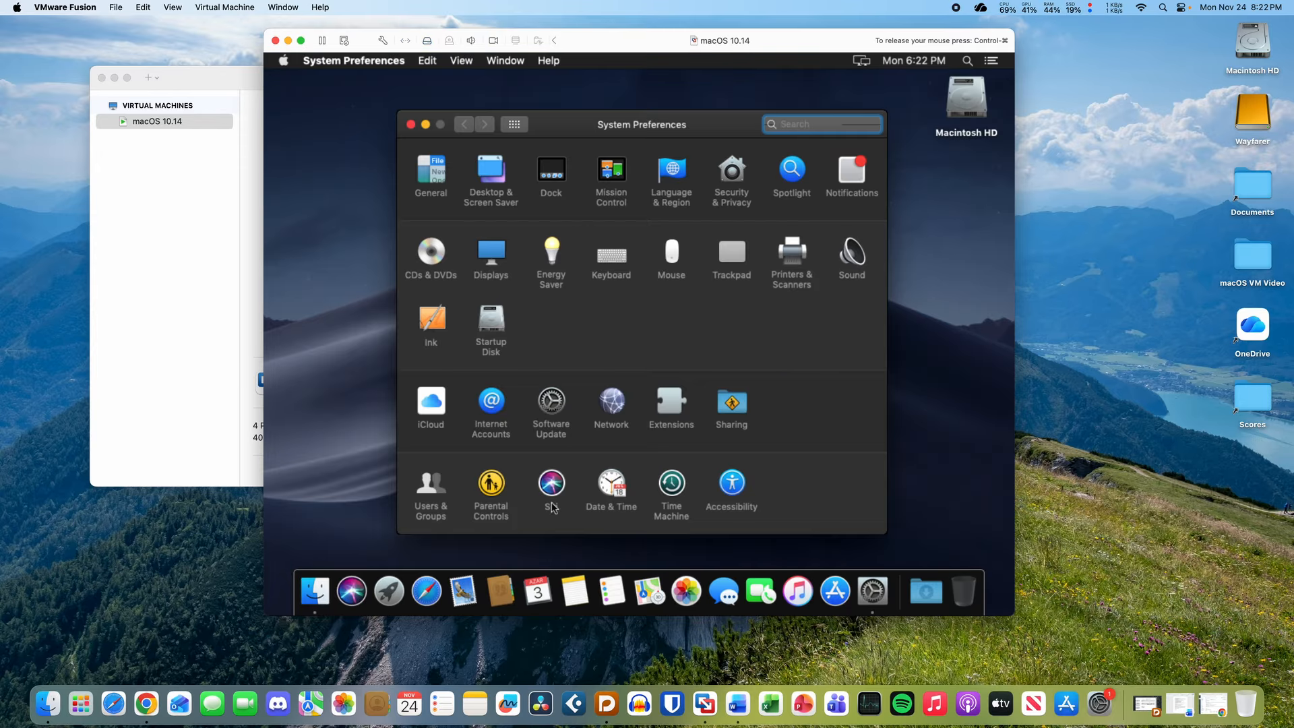
left_click(389, 591)
left_click(561, 371)
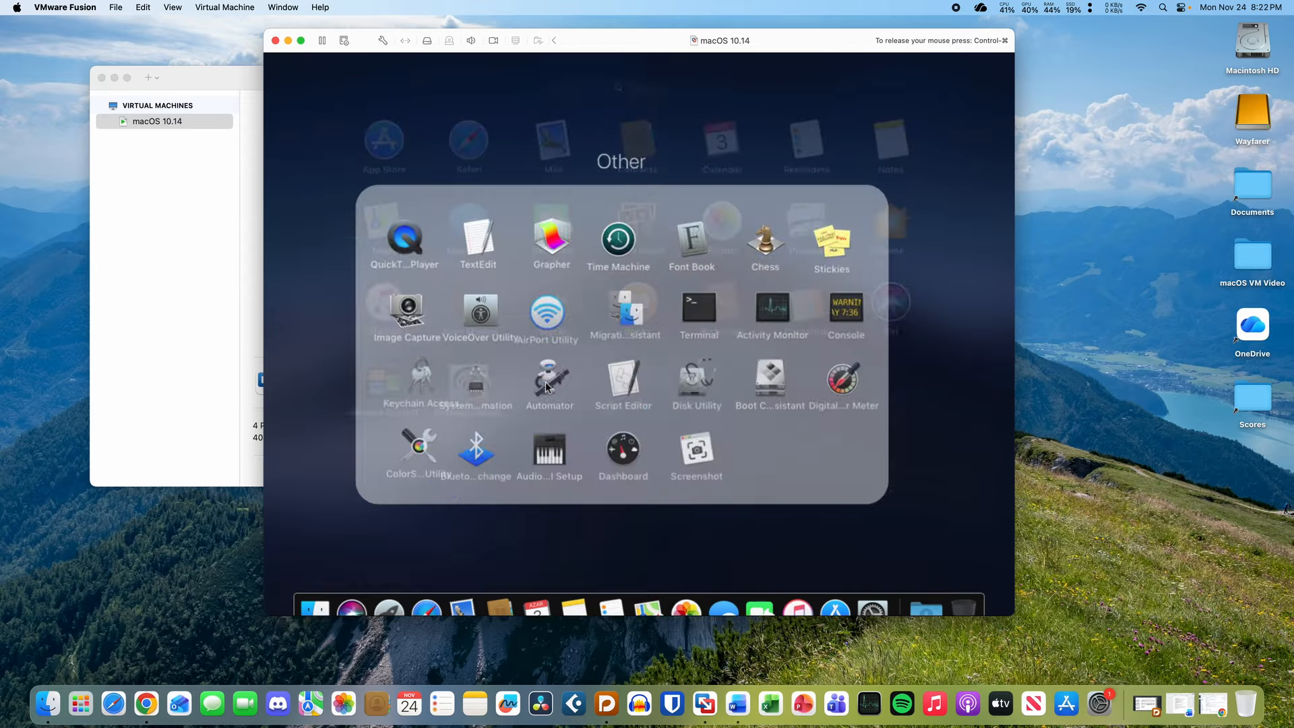
left_click(918, 121)
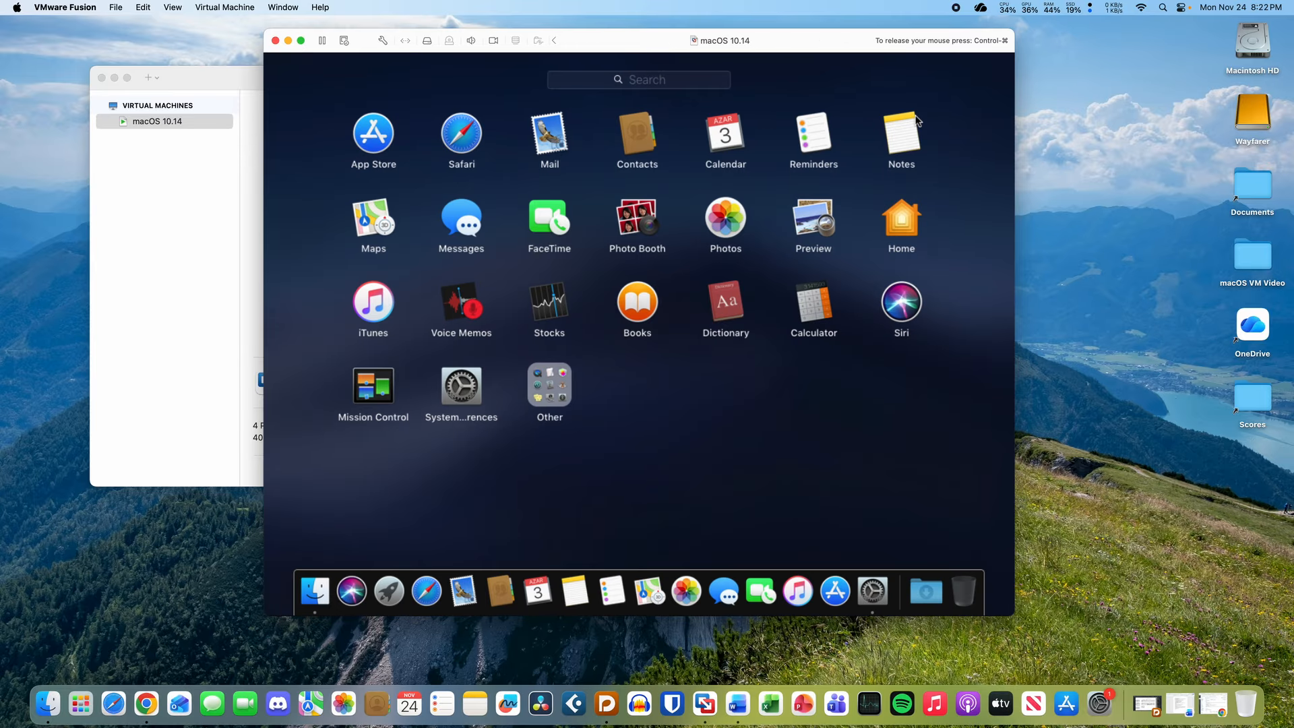
left_click(735, 394)
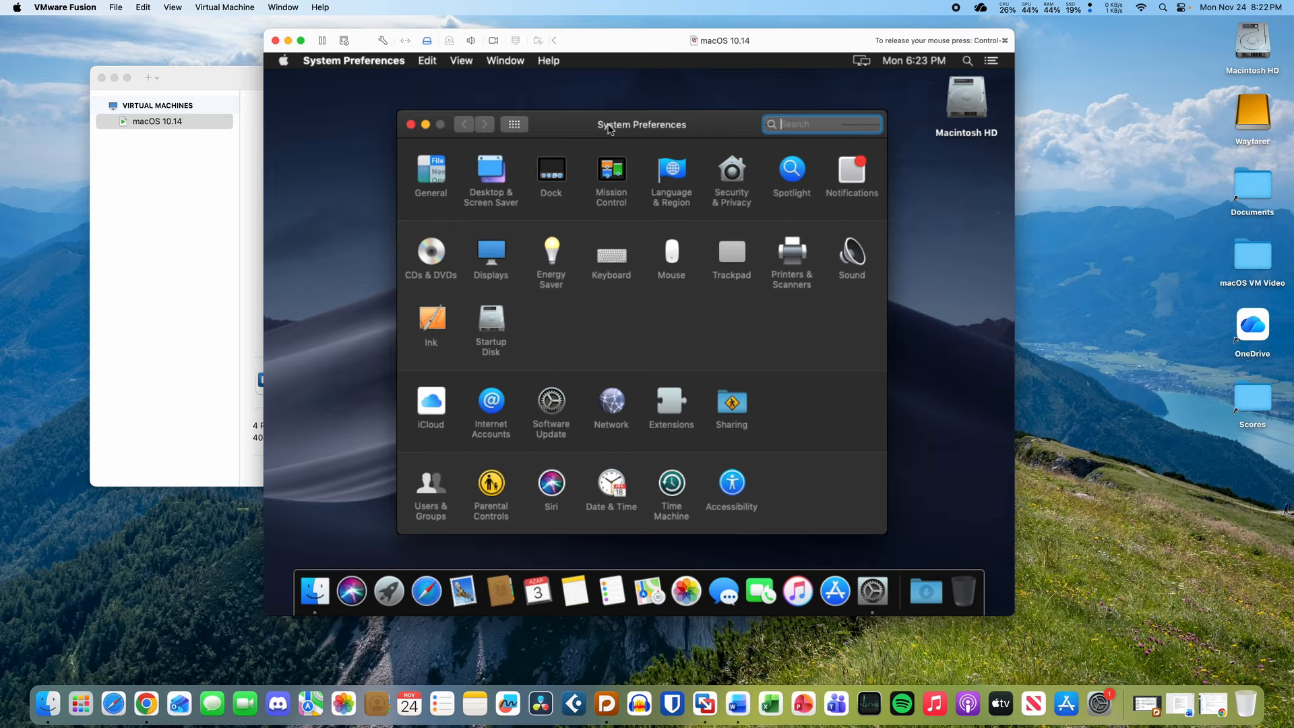
- Open About This Mac from the Apple menu to check the macOS version
left_click_drag(610, 129, 588, 124)
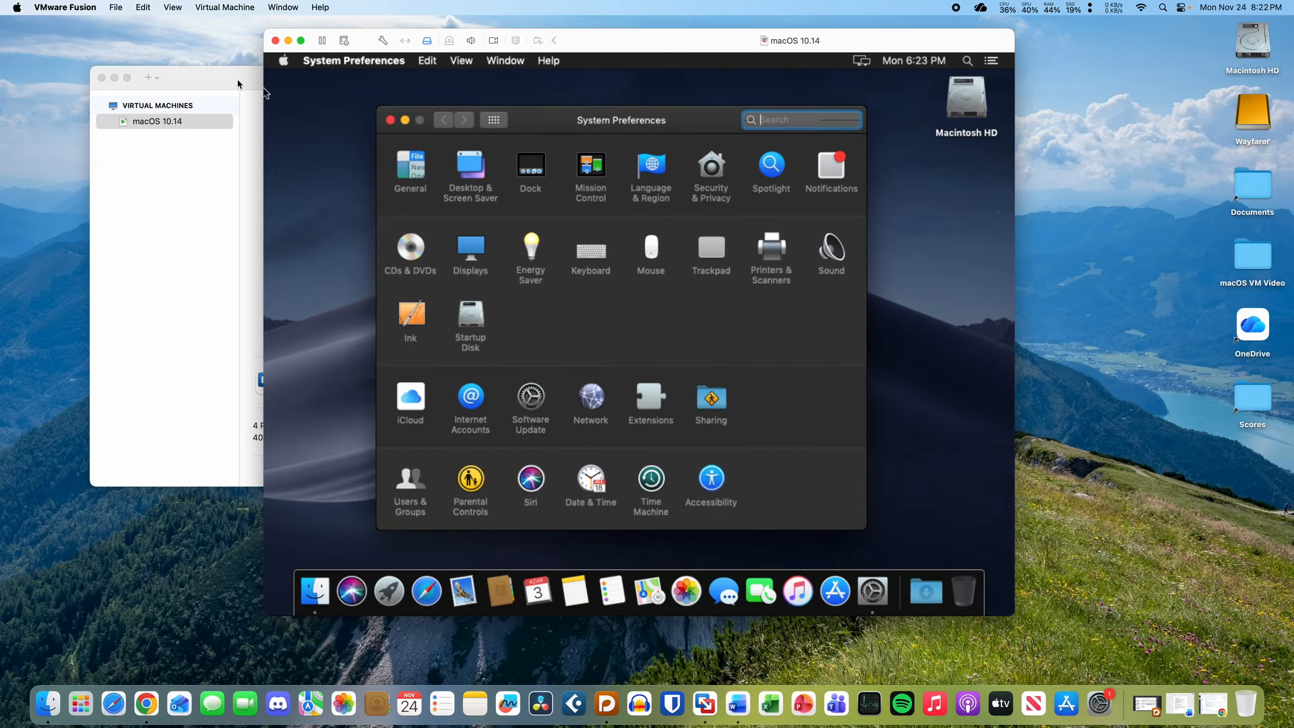
left_click(283, 62)
left_click(294, 78)
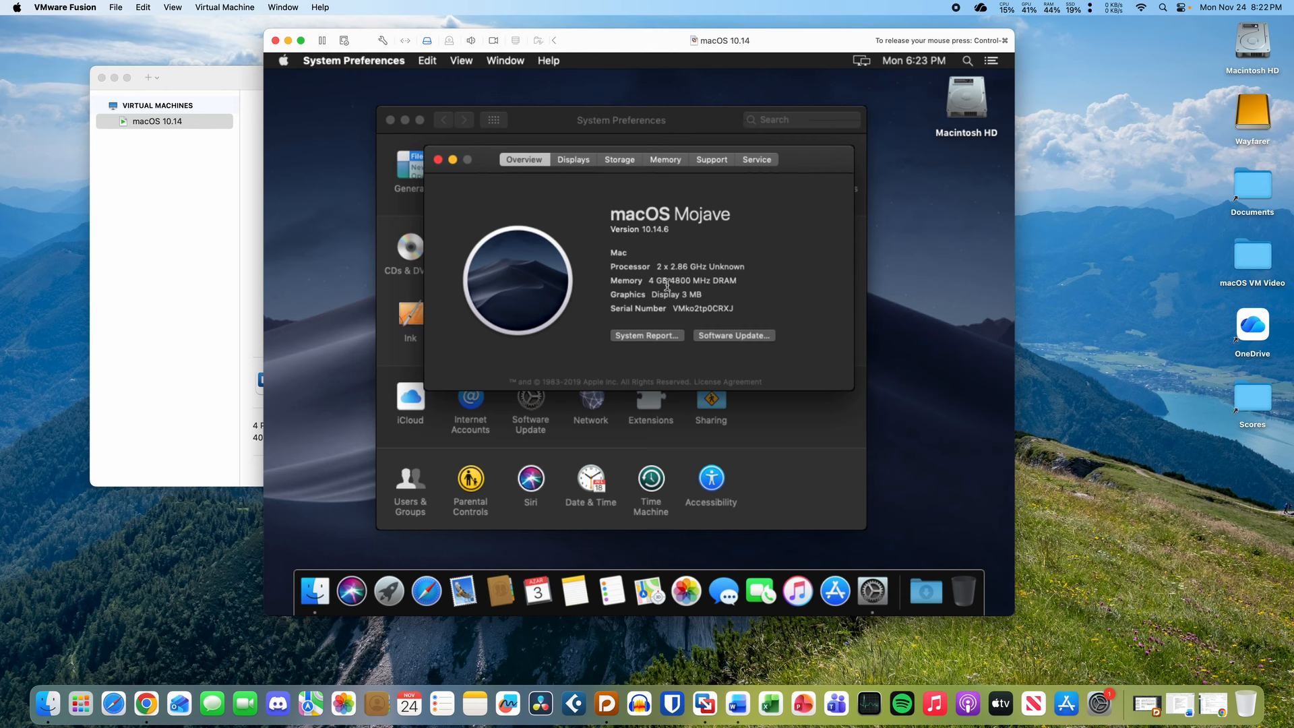
- Review the Memory, Storage and Displays details in About This Mac
left_click_drag(668, 286, 708, 283)
left_click(708, 283)
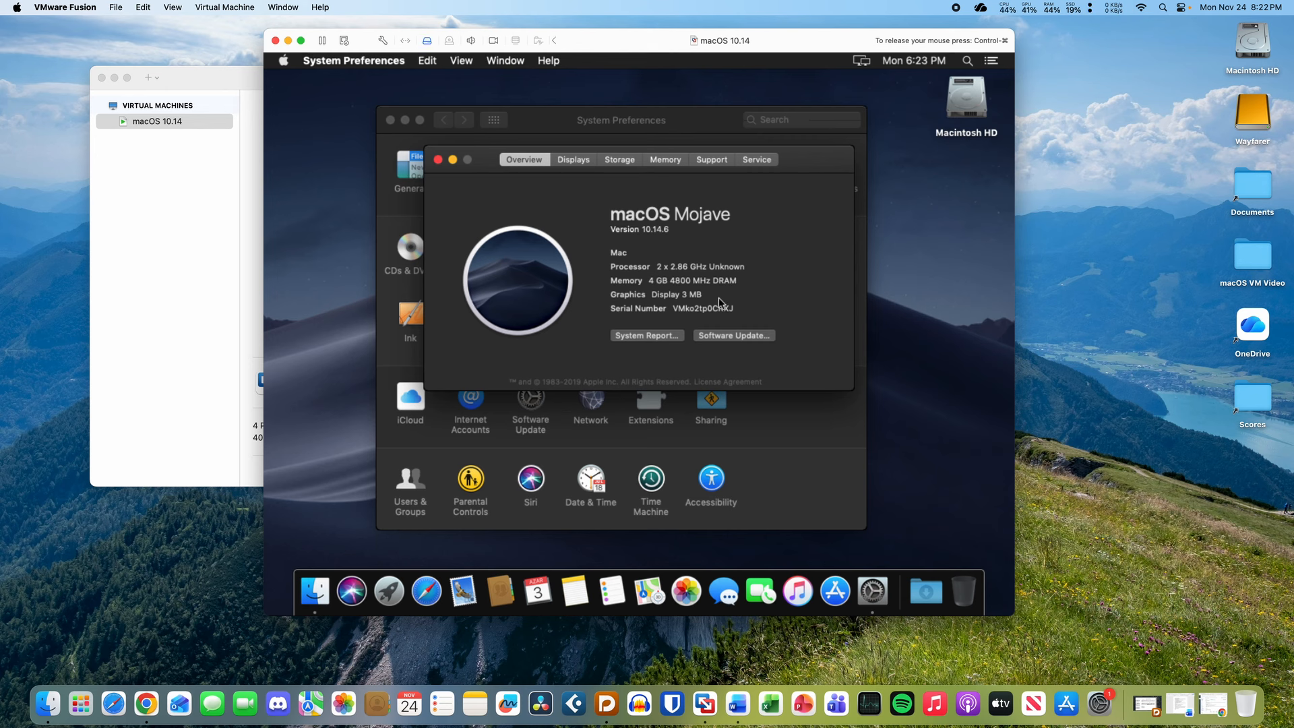
left_click(651, 160)
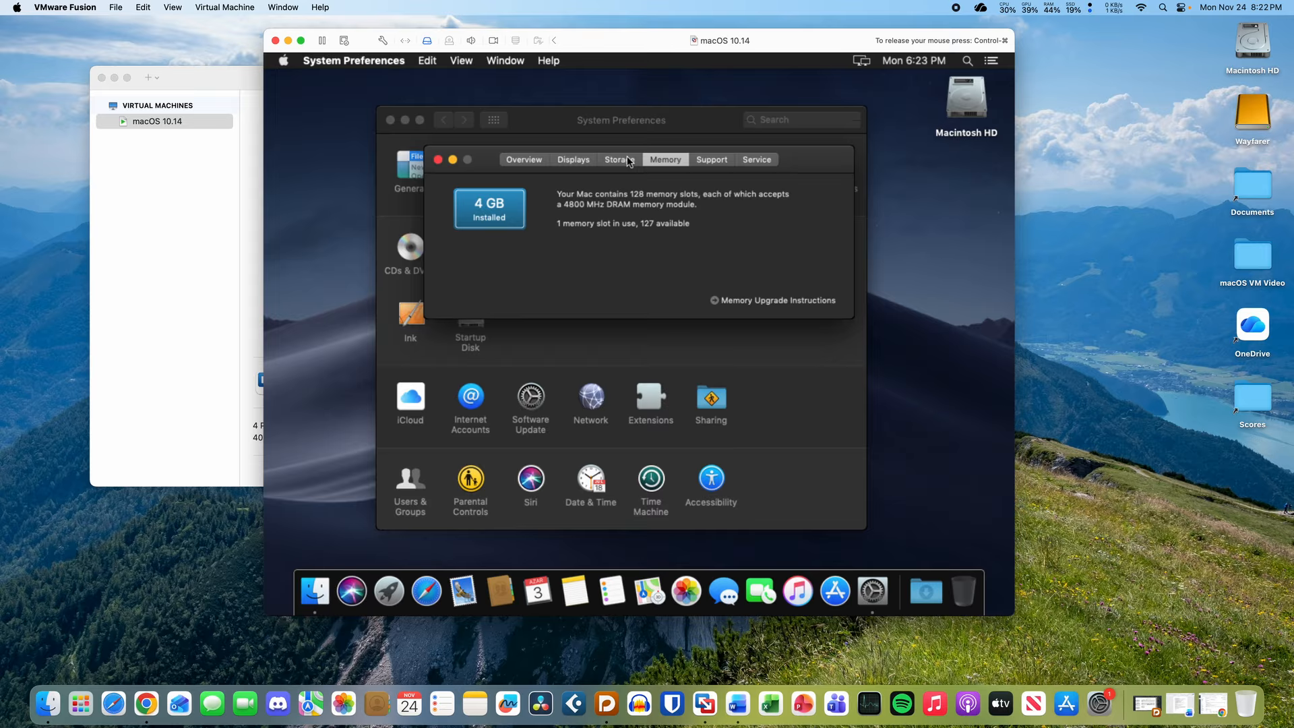
left_click(628, 161)
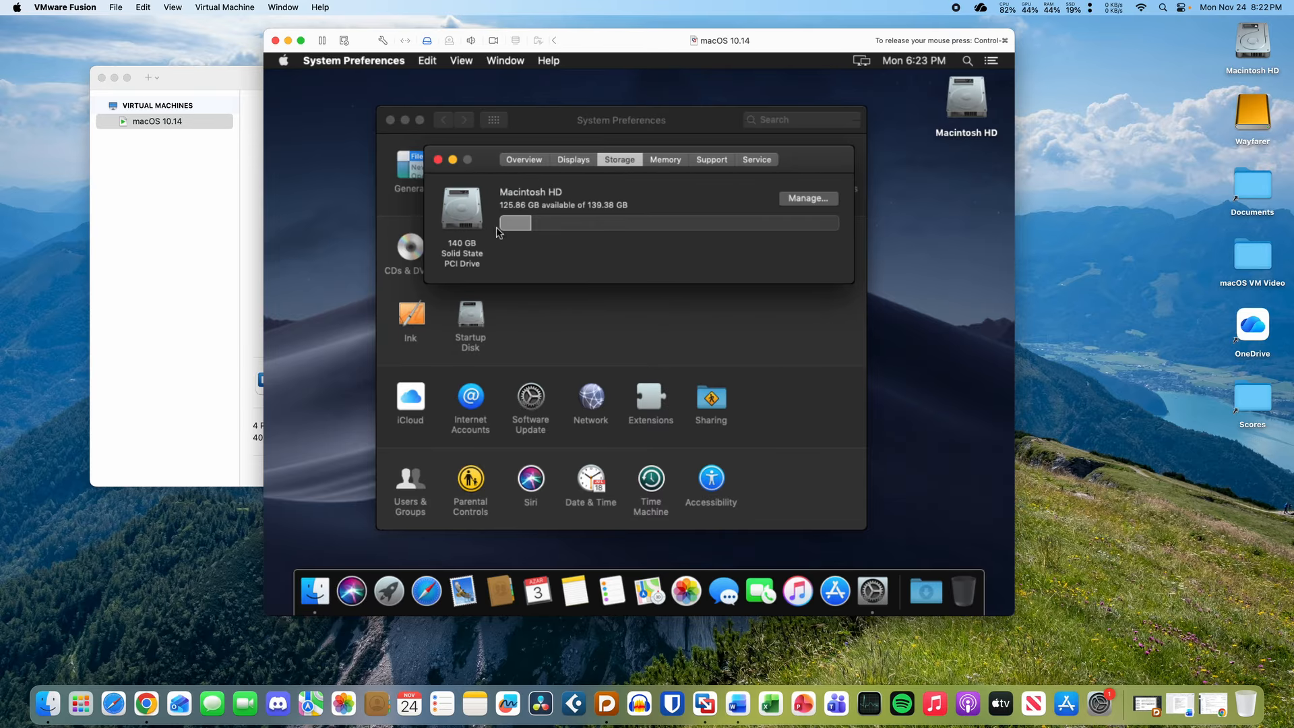
left_click(513, 159)
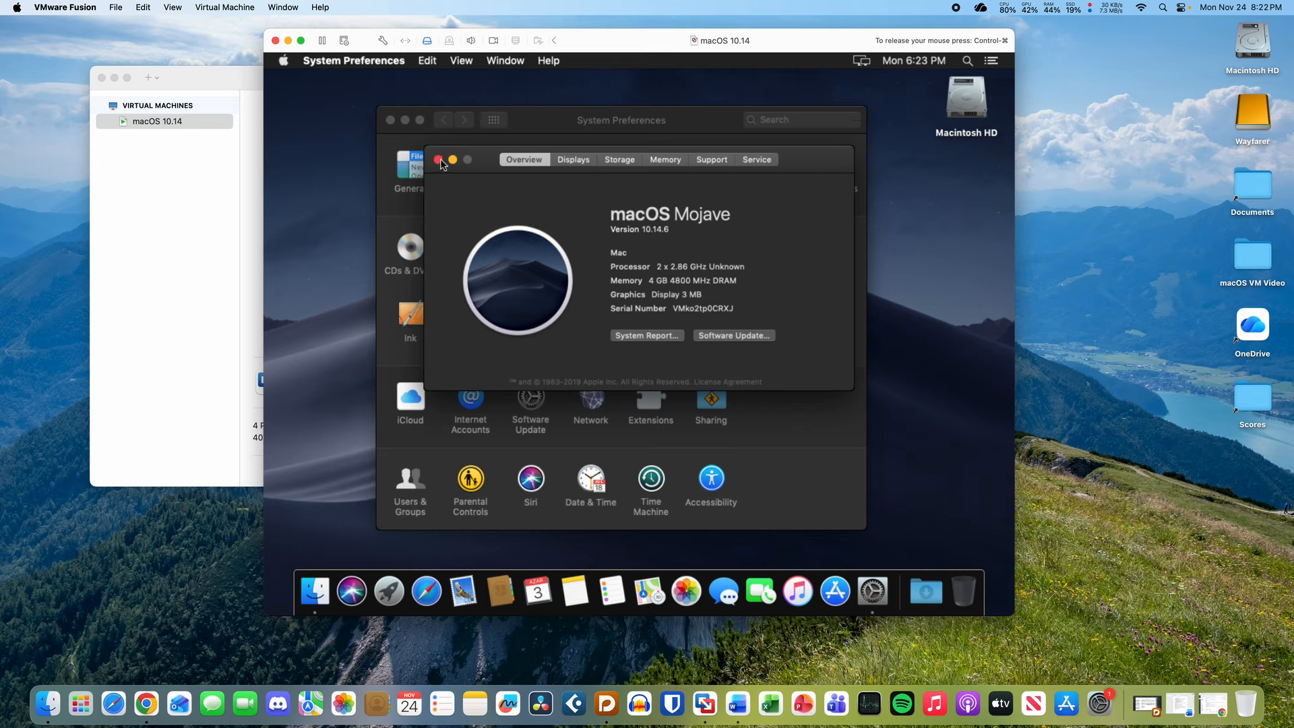
left_click(572, 160)
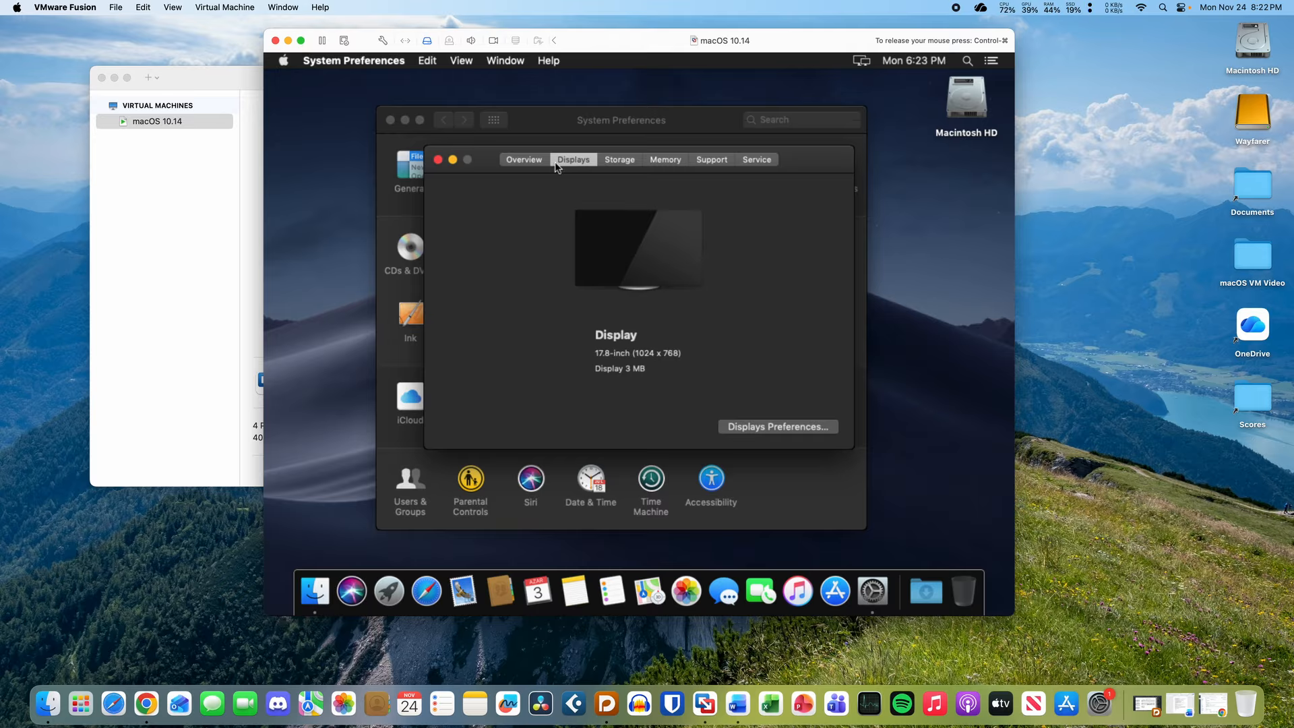
- In Display preferences try the scaled 1024 × 768 resolution, then restore Default
left_click(823, 427)
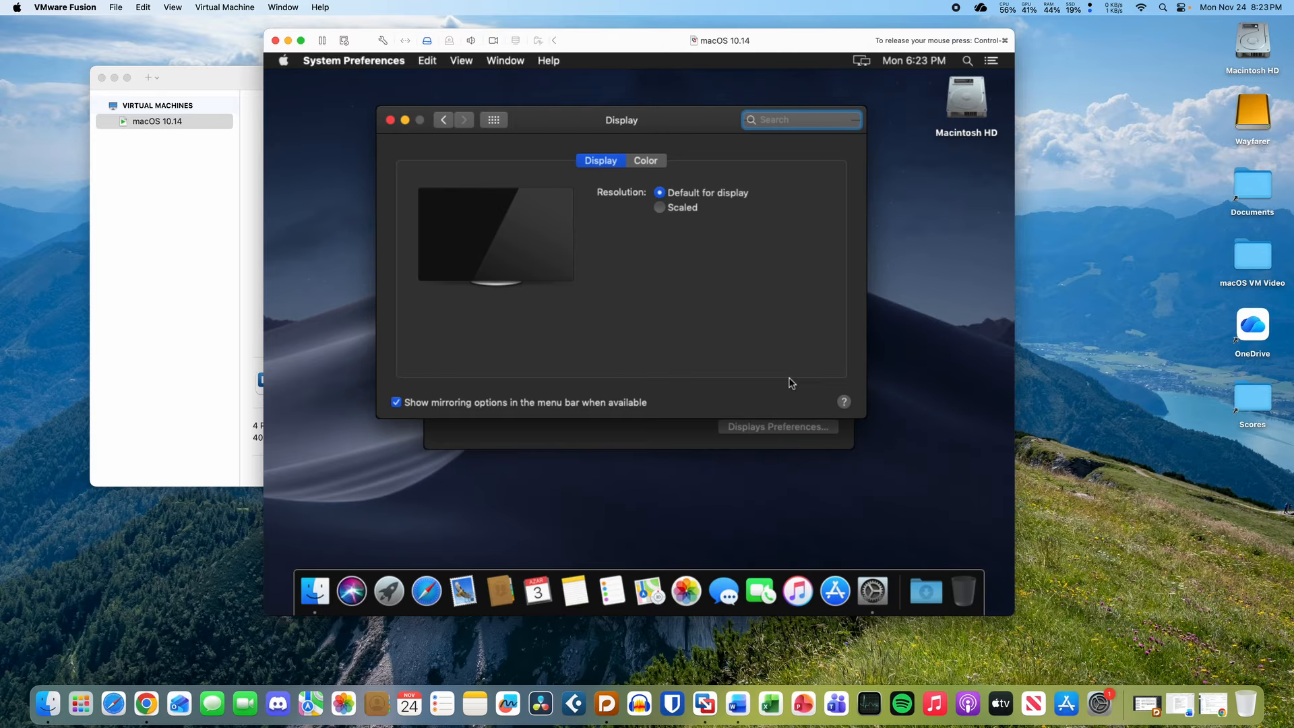
left_click(658, 442)
left_click(437, 160)
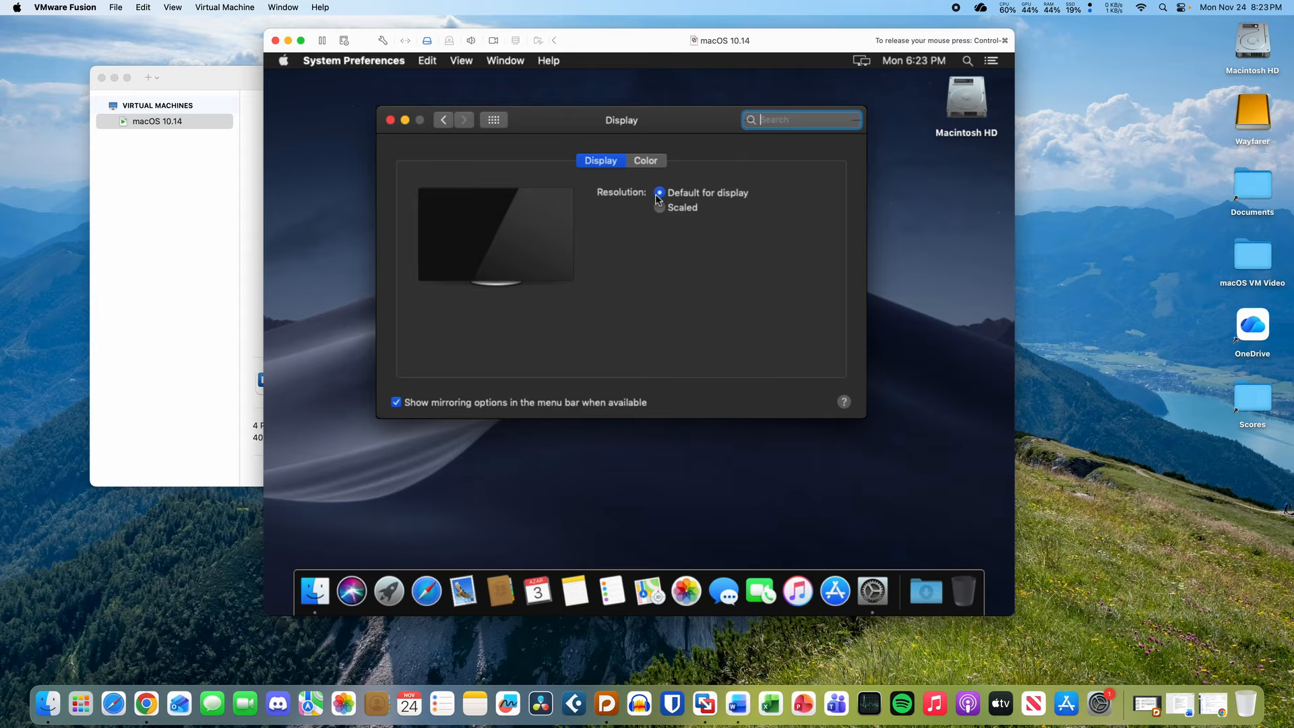
left_click(686, 208)
left_click(698, 229)
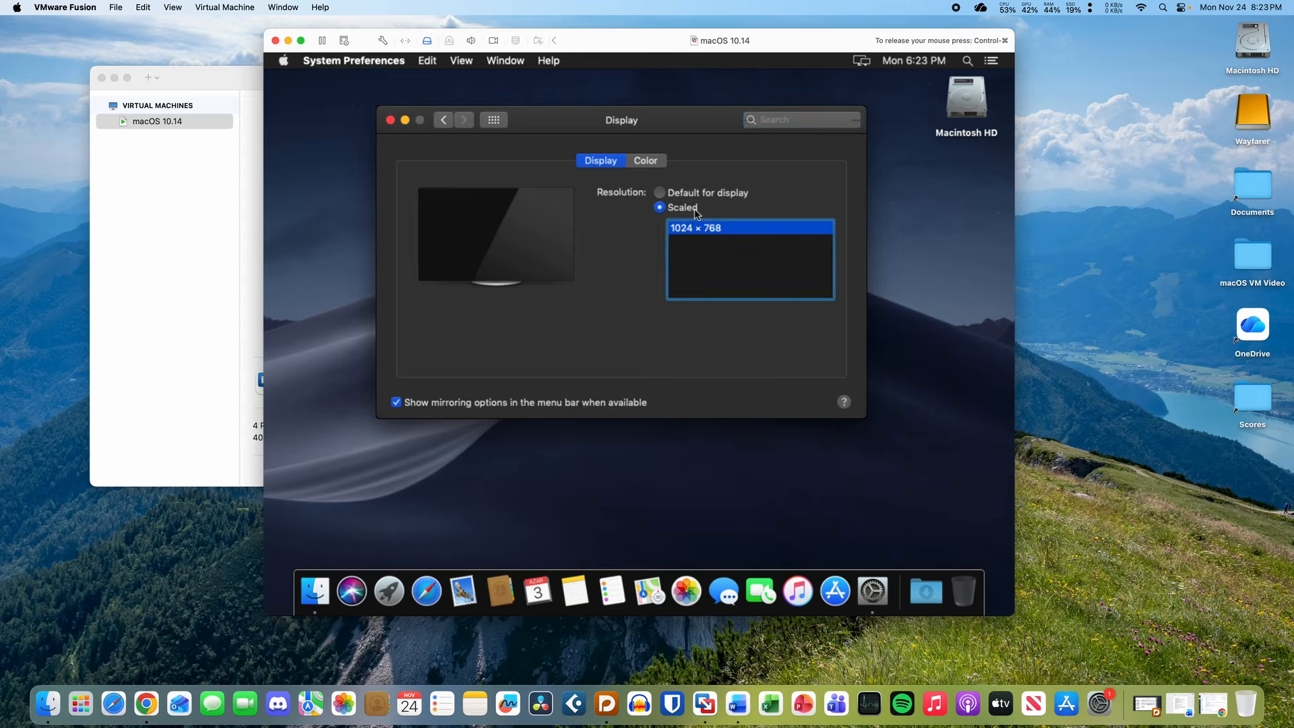
left_click(690, 197)
left_click(687, 208)
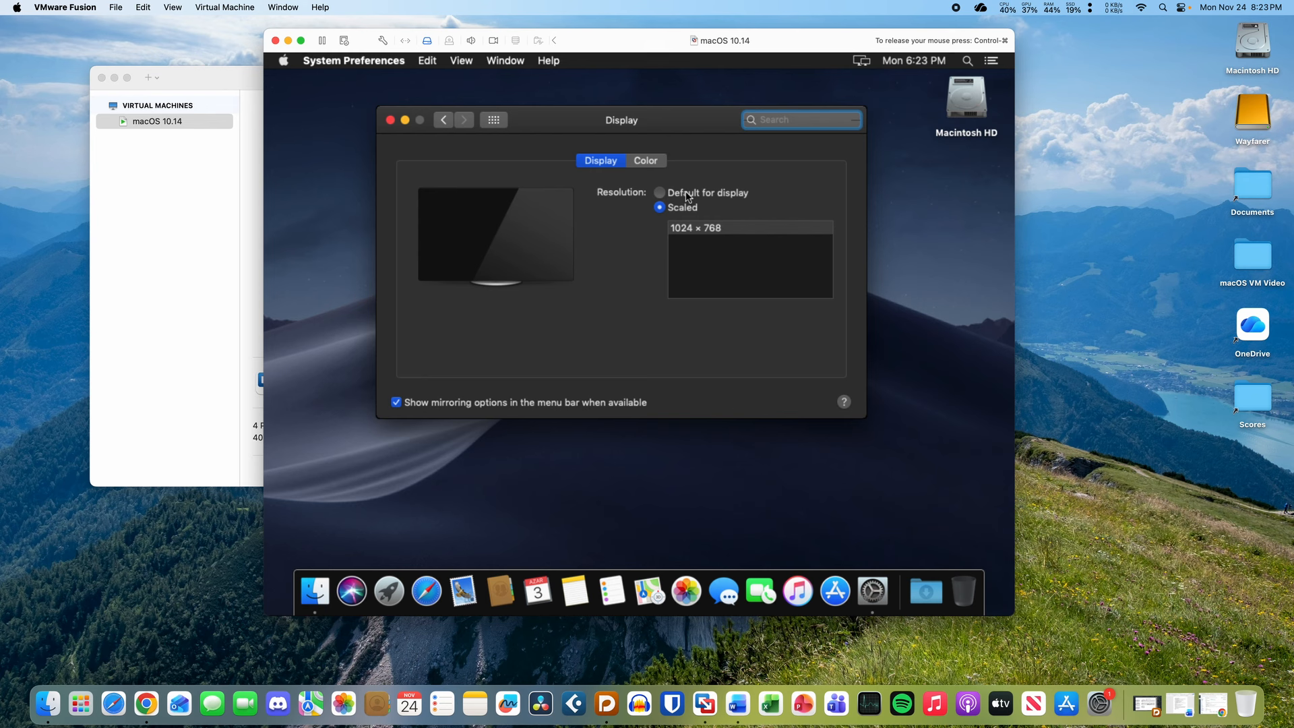
left_click(790, 408)
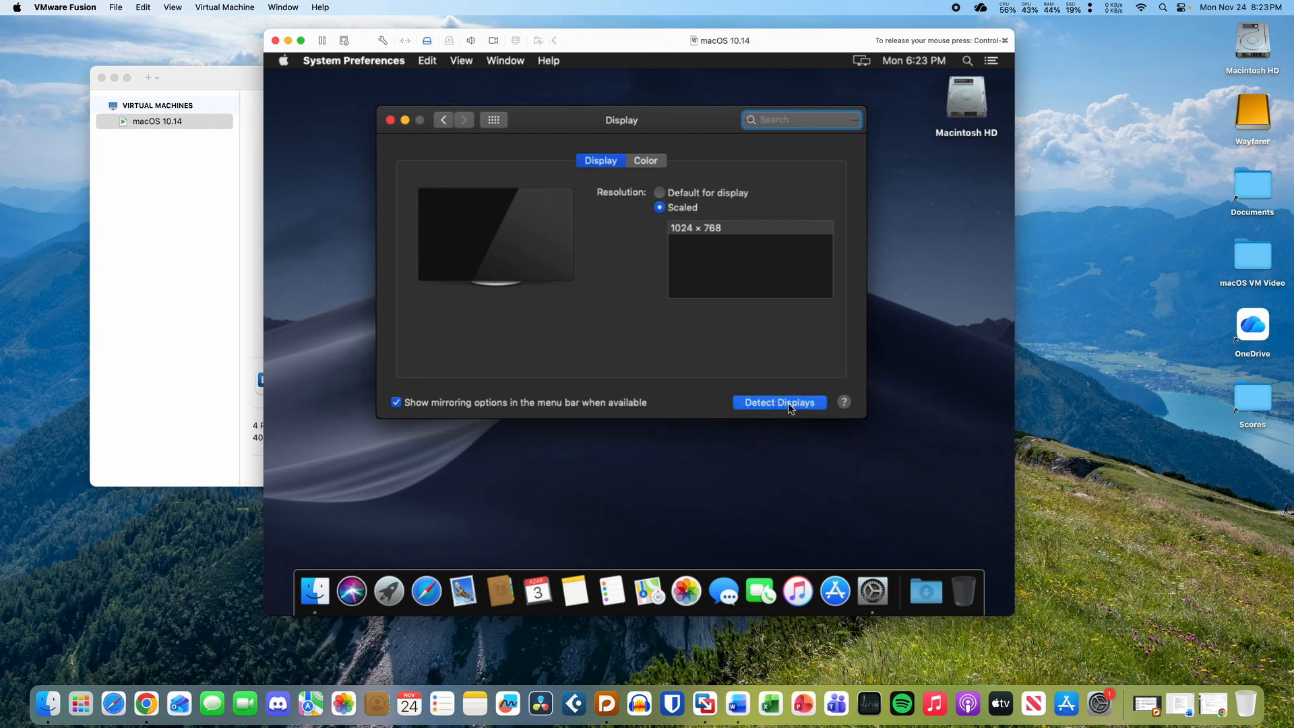
left_click(706, 196)
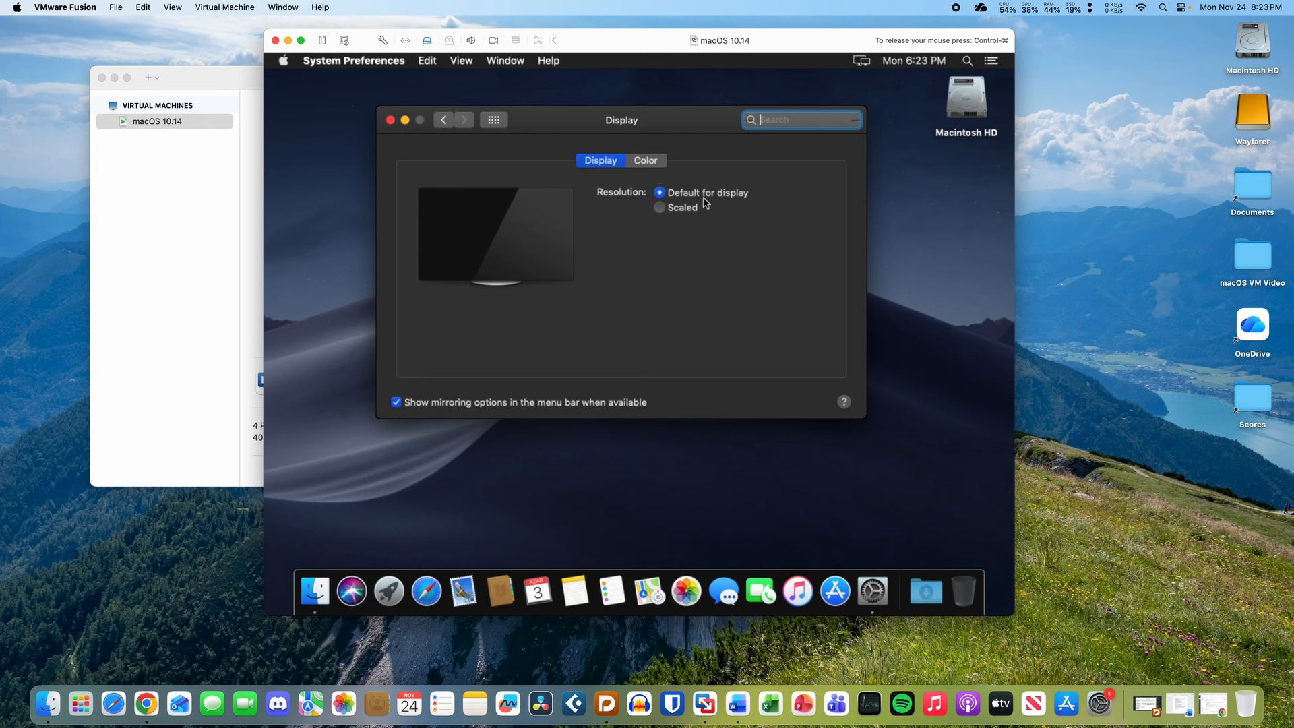
left_click(492, 122)
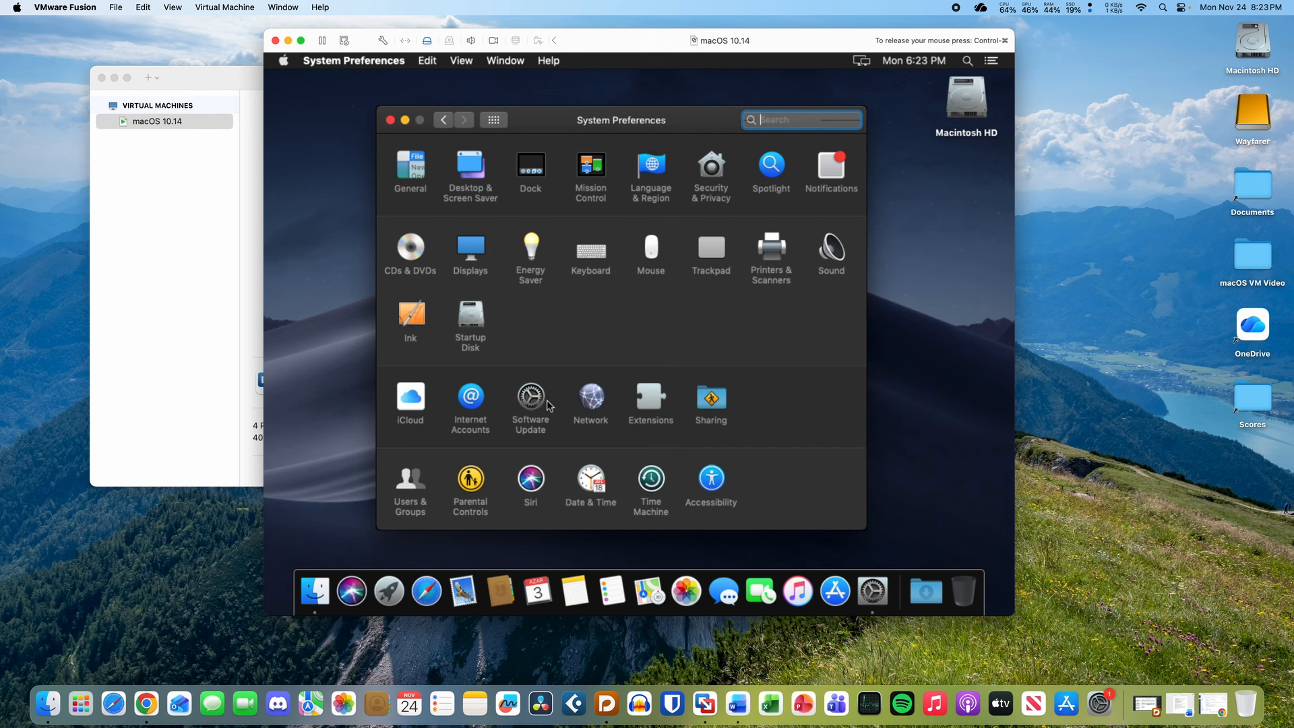
- Open Software Update and launch Terminal from Launchpad's Other folder
left_click(531, 399)
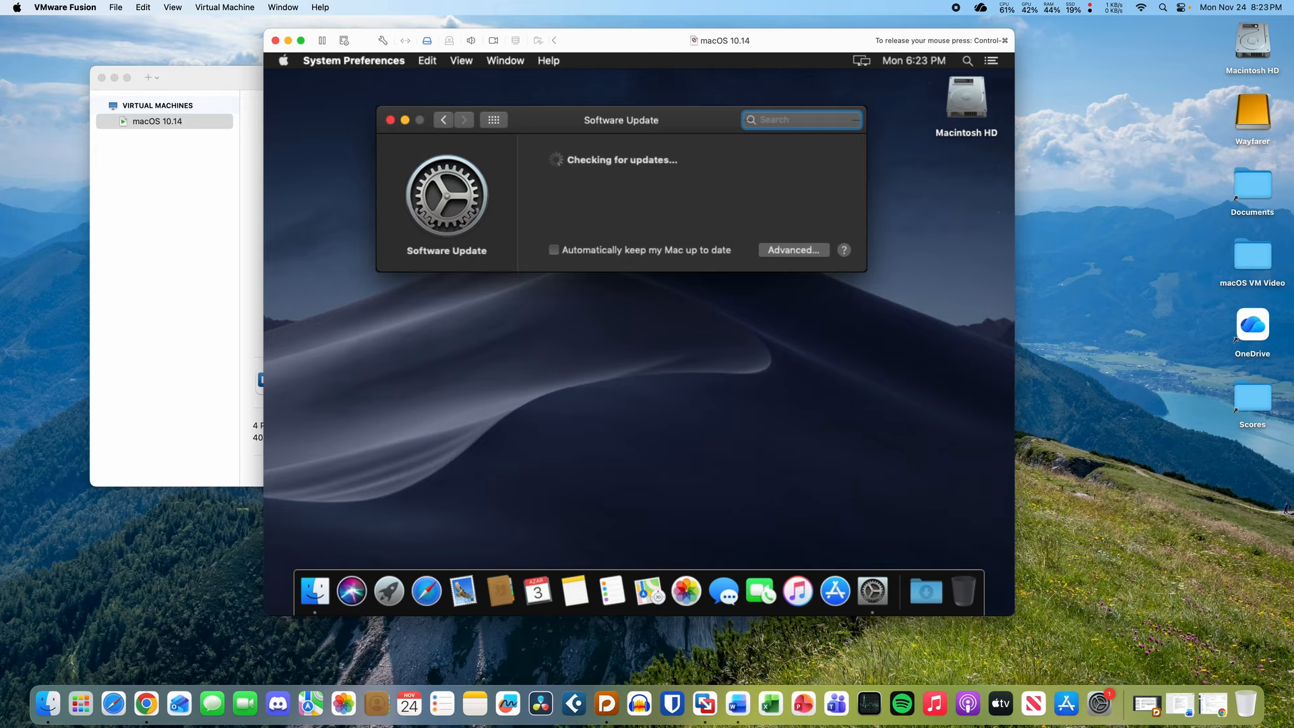
left_click_drag(617, 116, 639, 165)
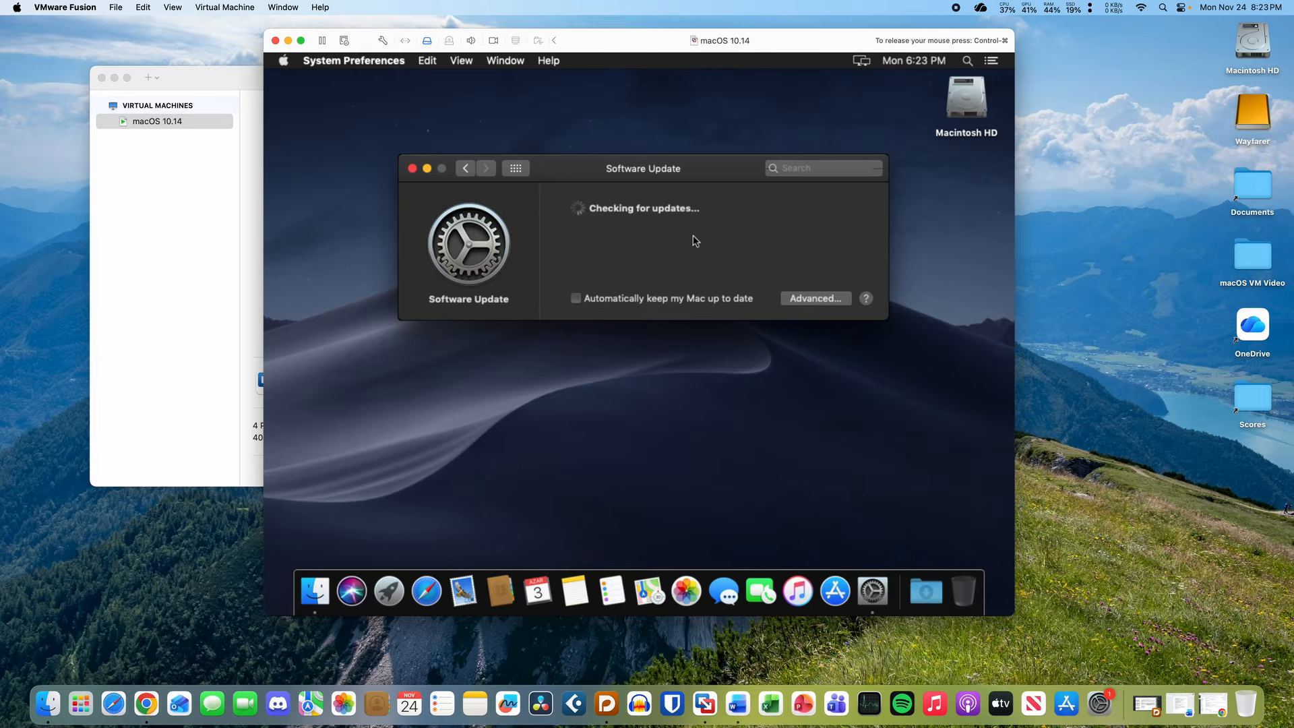
left_click(387, 591)
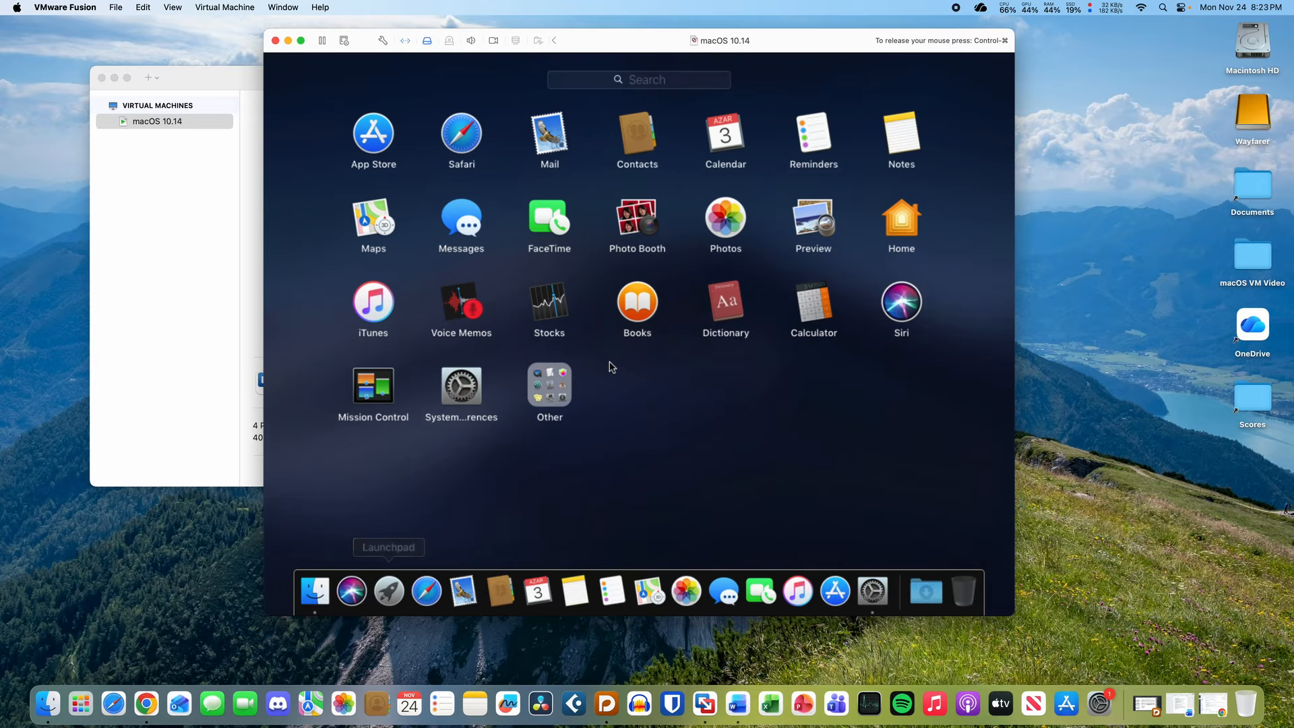
left_click(564, 382)
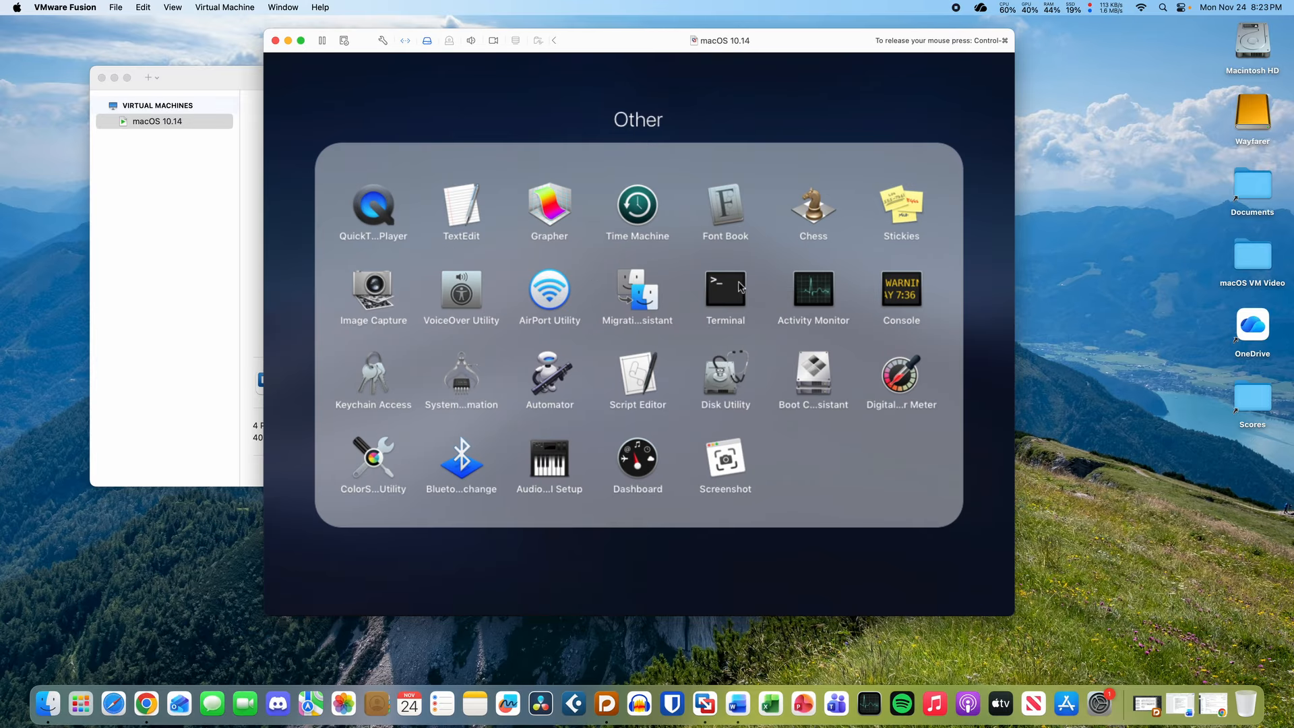
left_click(739, 287)
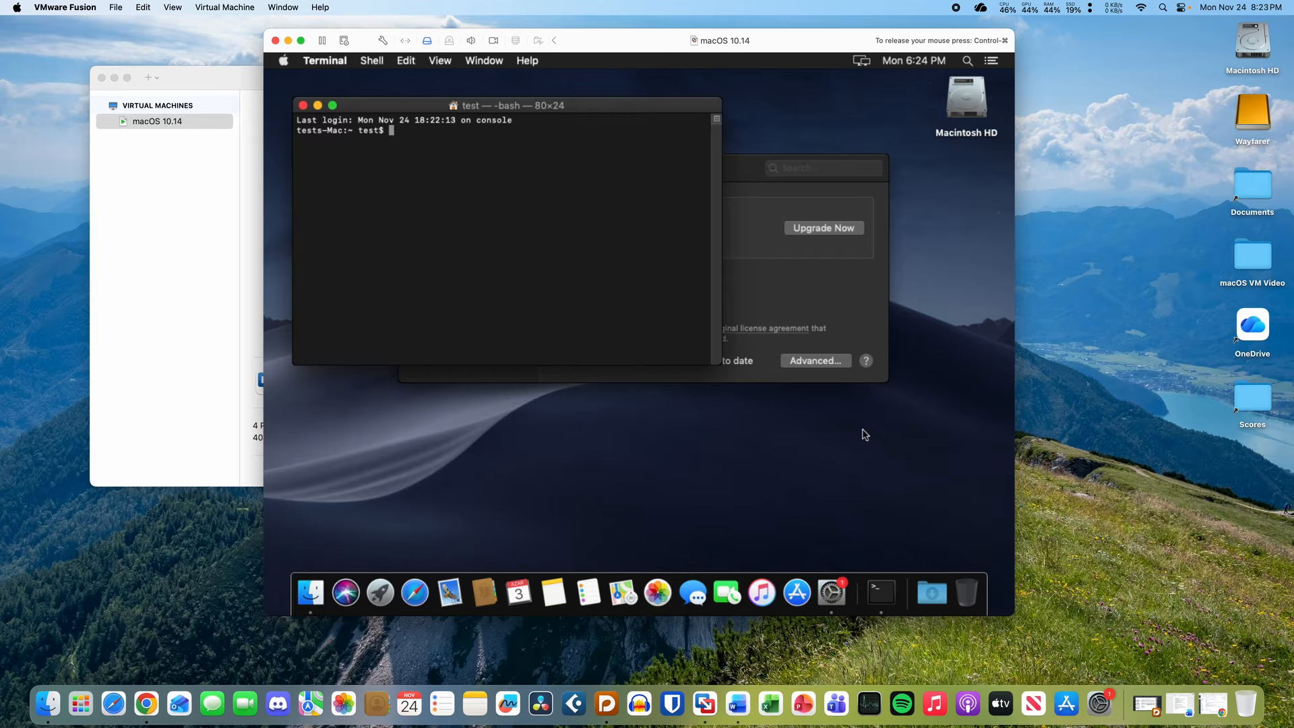
- Dismiss Launchpad and arrange Software Update behind the Terminal window
left_click(380, 593)
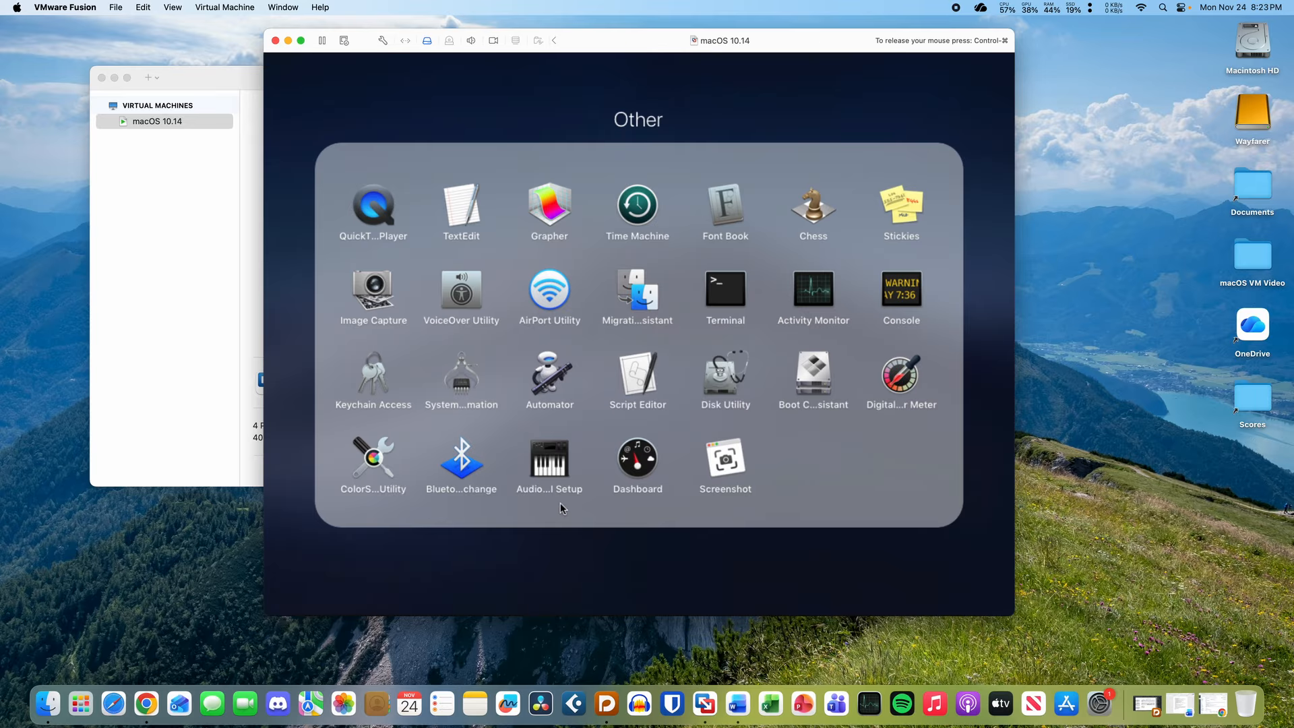
left_click(580, 540)
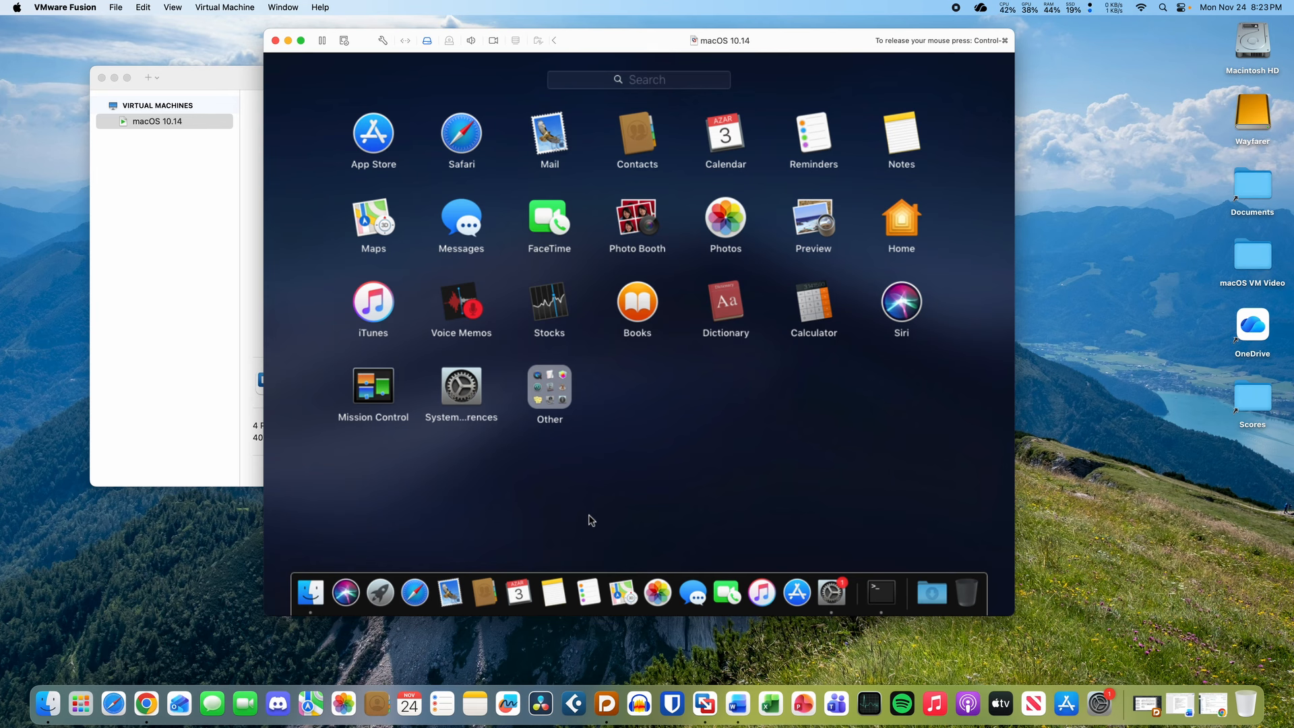
left_click(591, 521)
left_click(778, 281)
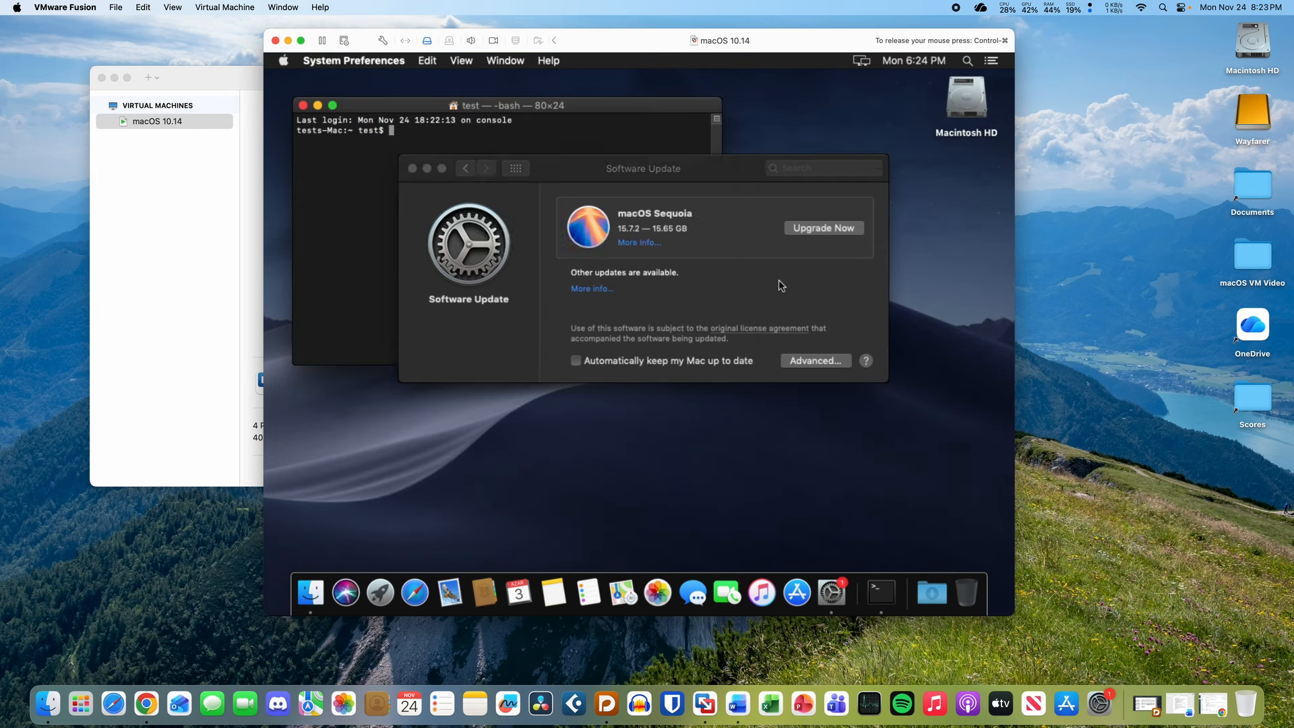
left_click_drag(691, 176, 728, 262)
left_click(585, 181)
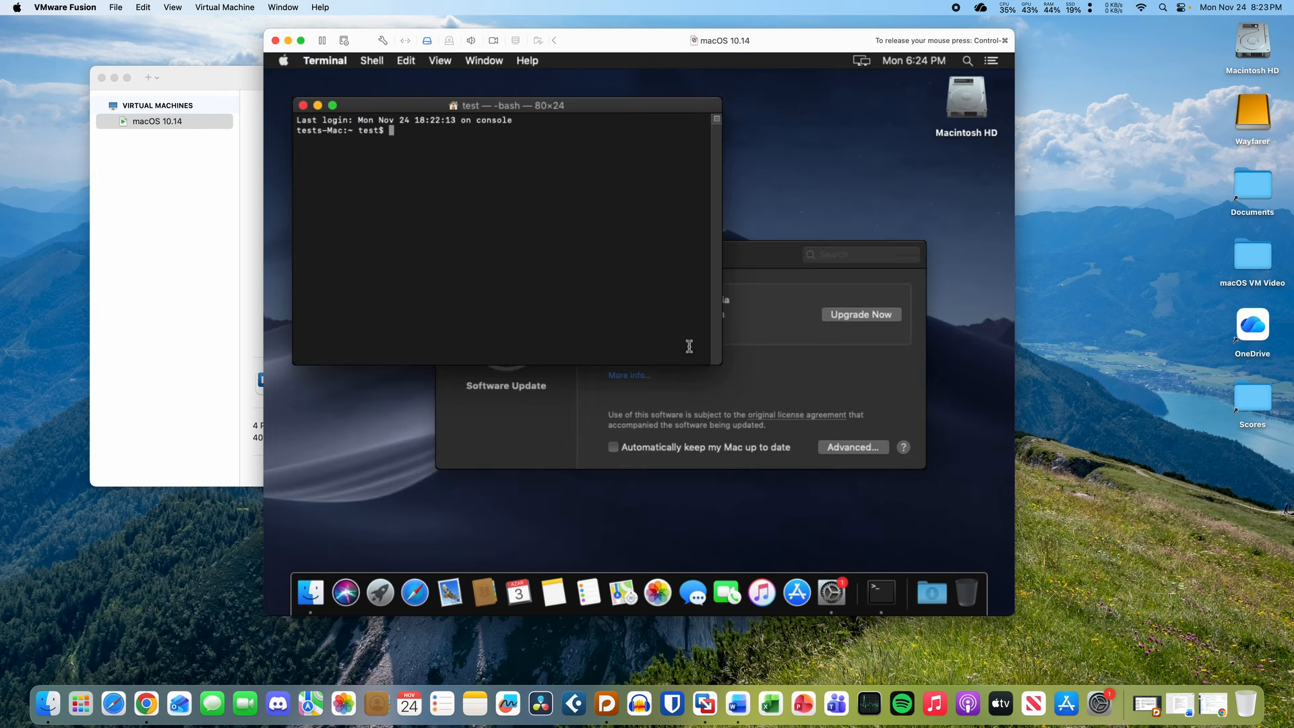
- Enlarge the Terminal text and run softwareupdate --list-full-installers, which is rejected
key("super+plus")
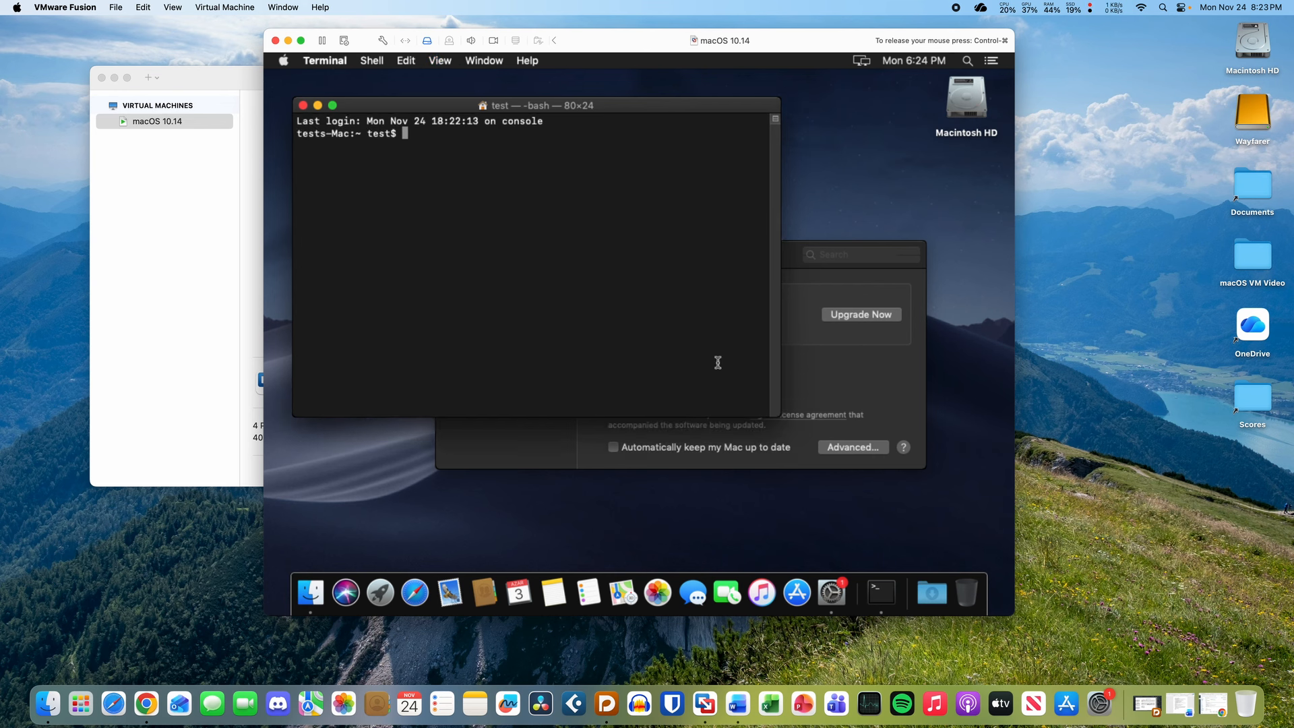
type("softwareupdate --list-full-installers")
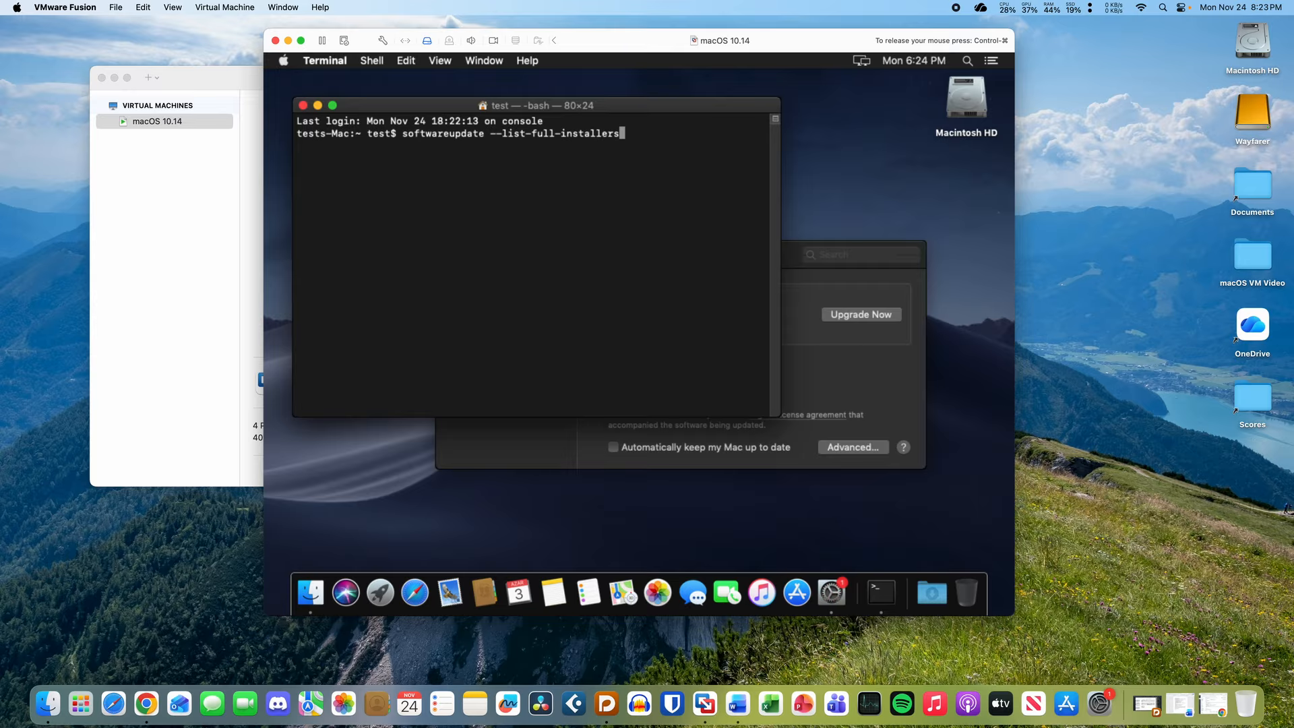
key("Return")
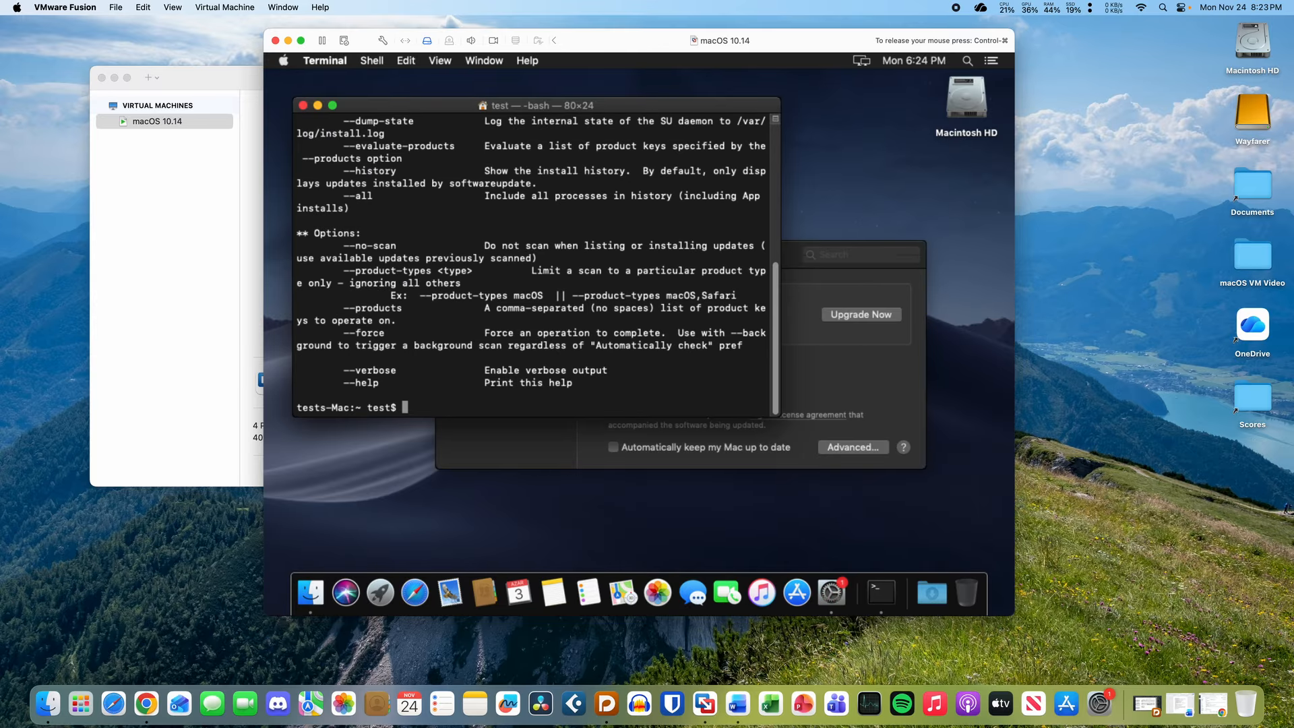
key("Up")
key("BackSpace")
key("ctrl+u")
key("Up")
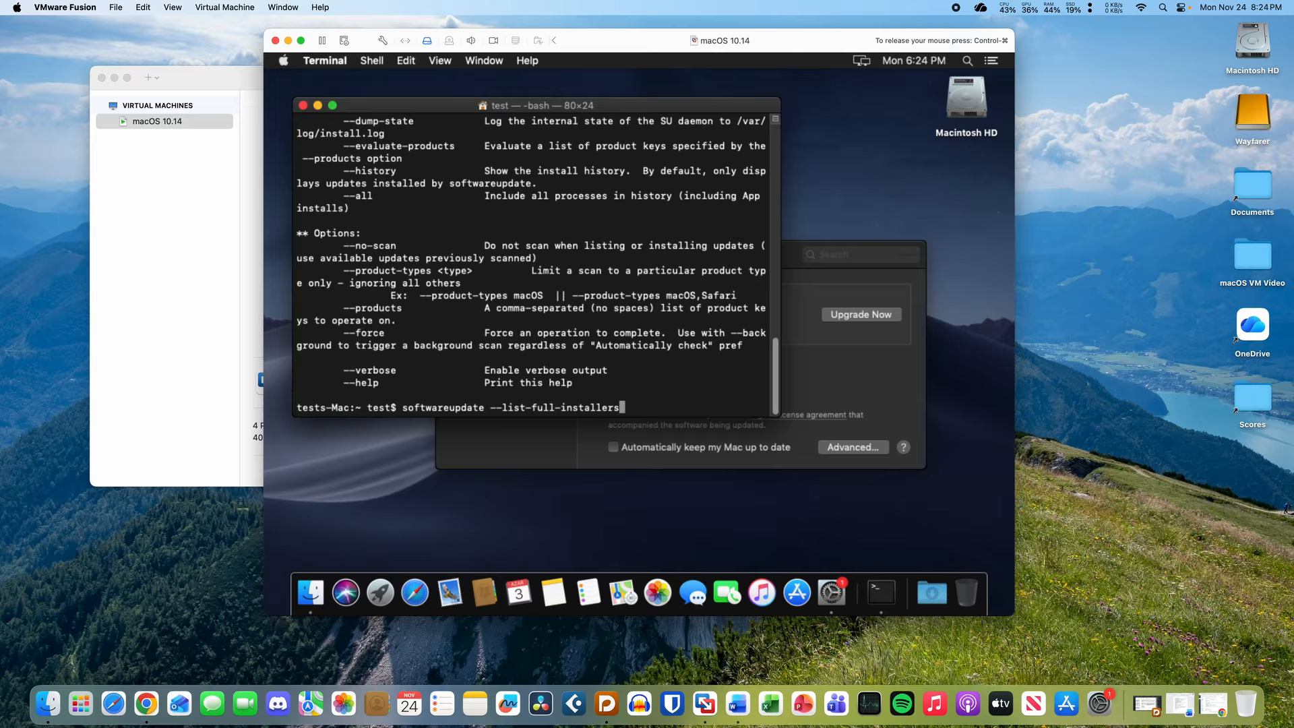
scroll(632, 293, "up", 3)
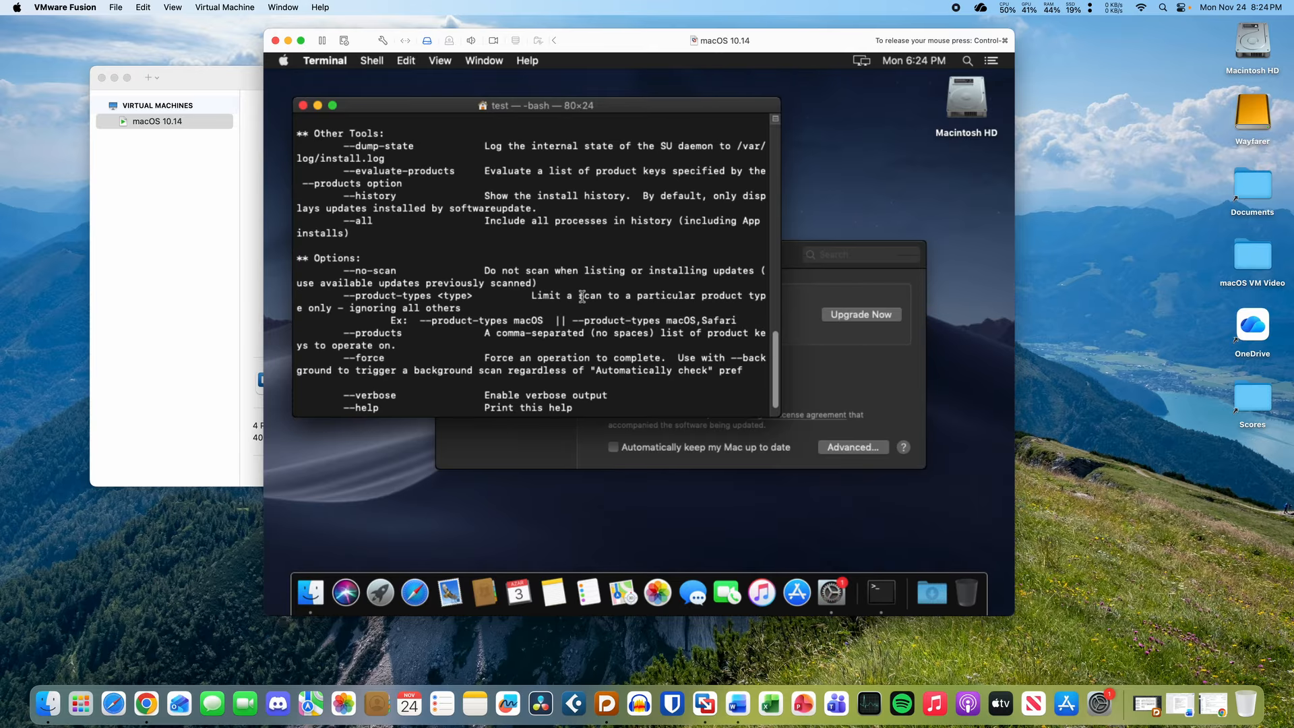
scroll(582, 297, "up", 5)
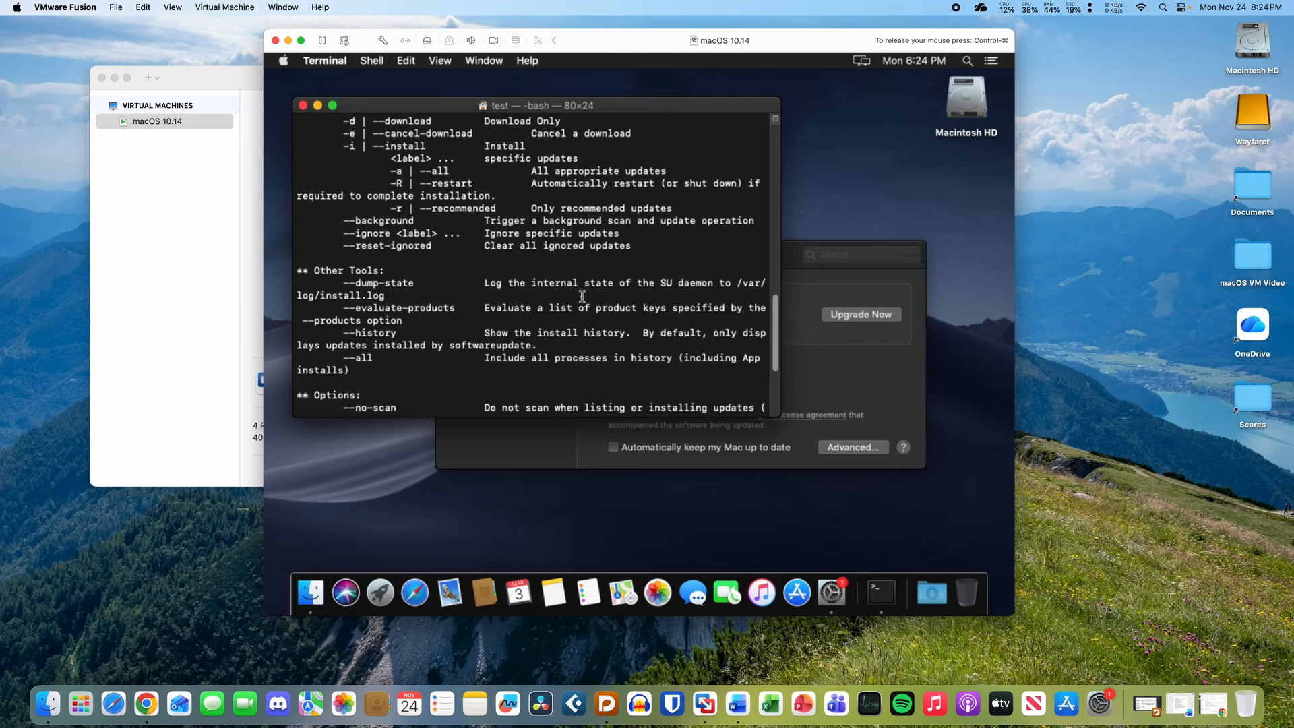
scroll(582, 296, "up", 4)
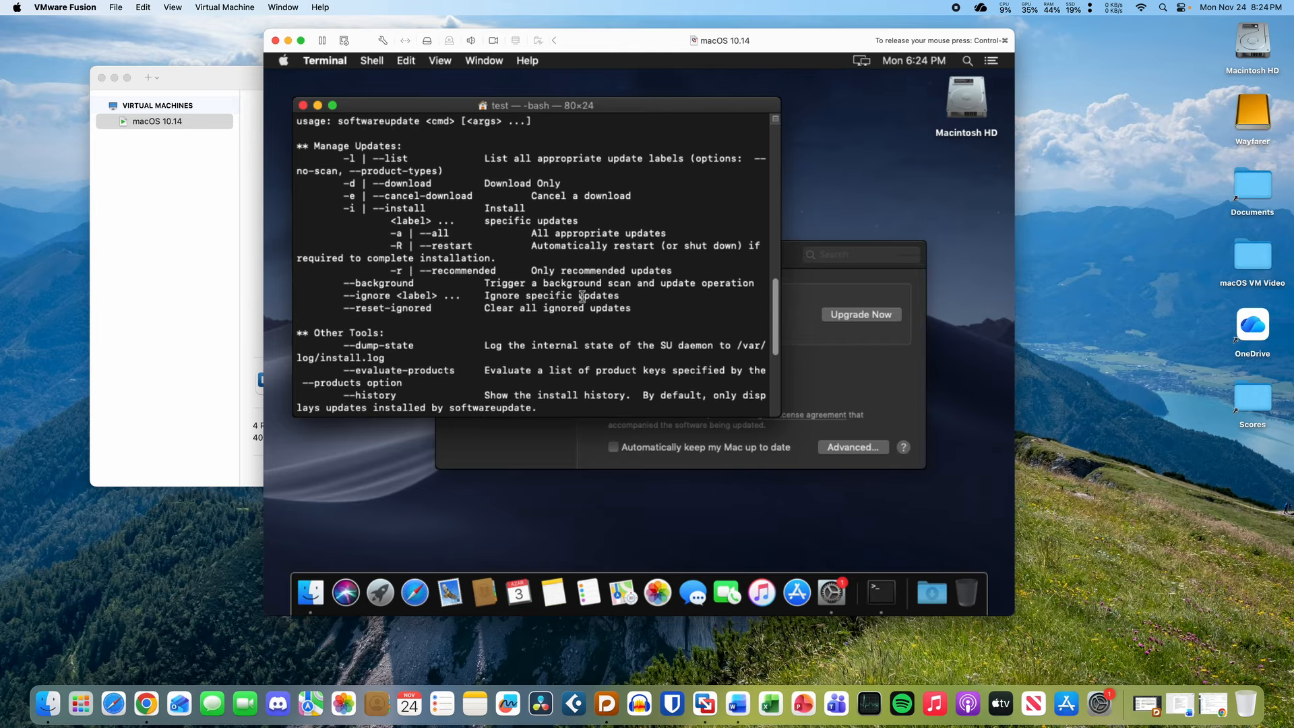
- Edit the recalled command down to softwareupdate --list and run it
key("Up")
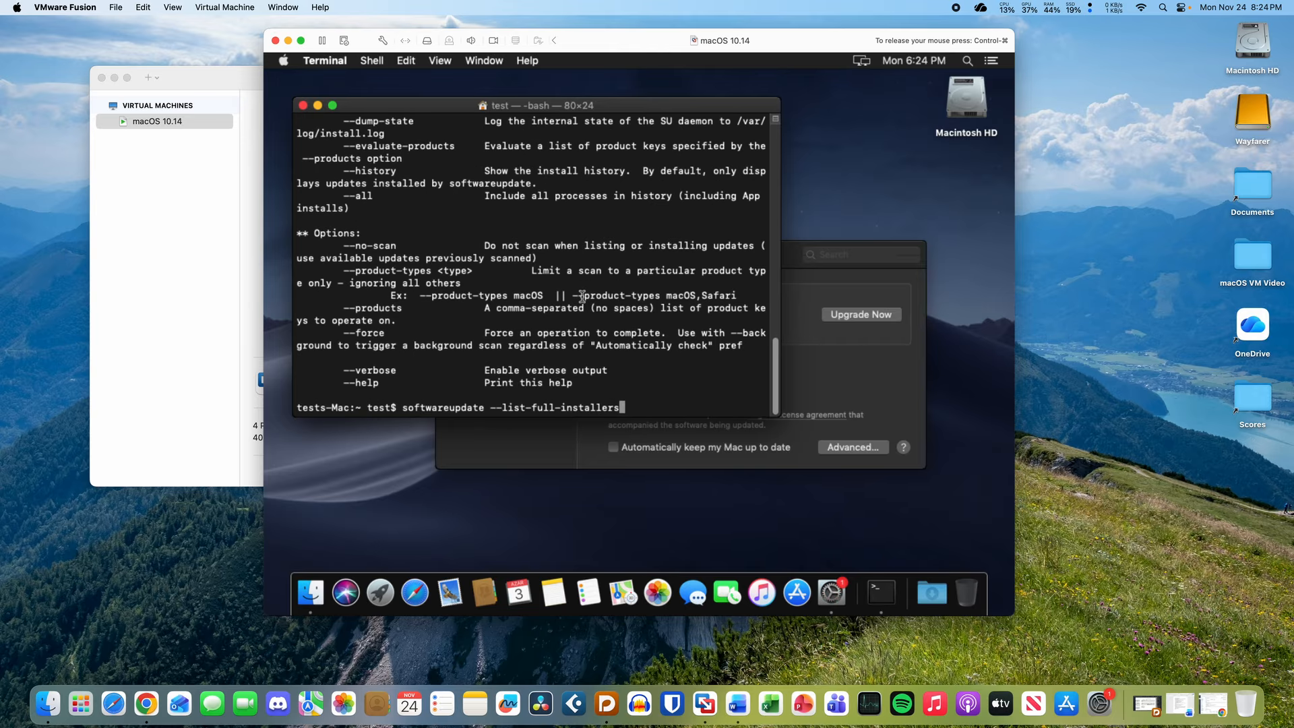
key("BackSpace")
key("BackSpace")
key("BackSpace")
key("BackSpace")
key("BackSpace")
key("BackSpace")
key("BackSpace")
key("BackSpace")
key("BackSpace")
key("BackSpace")
key("BackSpace")
key("BackSpace")
key("BackSpace")
key("BackSpace")
key("BackSpace")
key("BackSpace")
key("Left")
key("Left")
key("Left")
key("Left")
key("BackSpace")
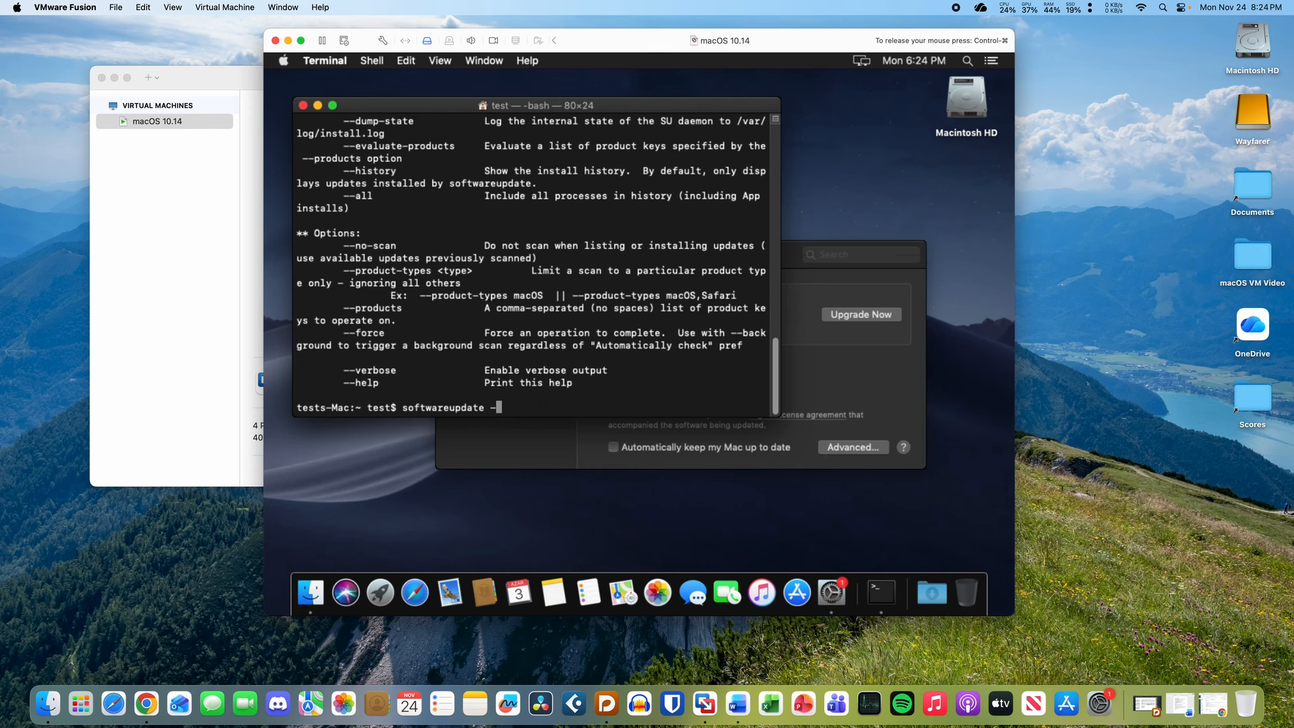
key("Right")
key("Right")
key("Right")
key("Right")
key("ctrl+u")
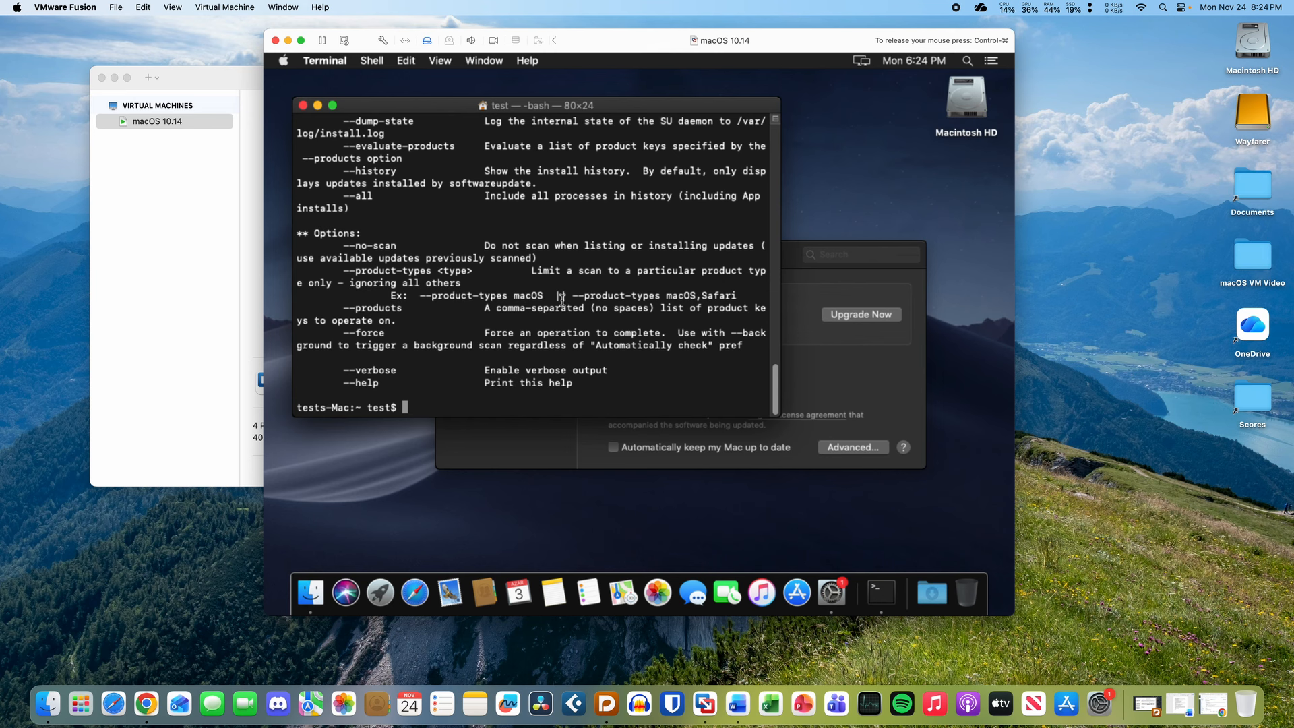
key("Up")
key("BackSpace")
key("BackSpace")
key("BackSpace")
type("-list")
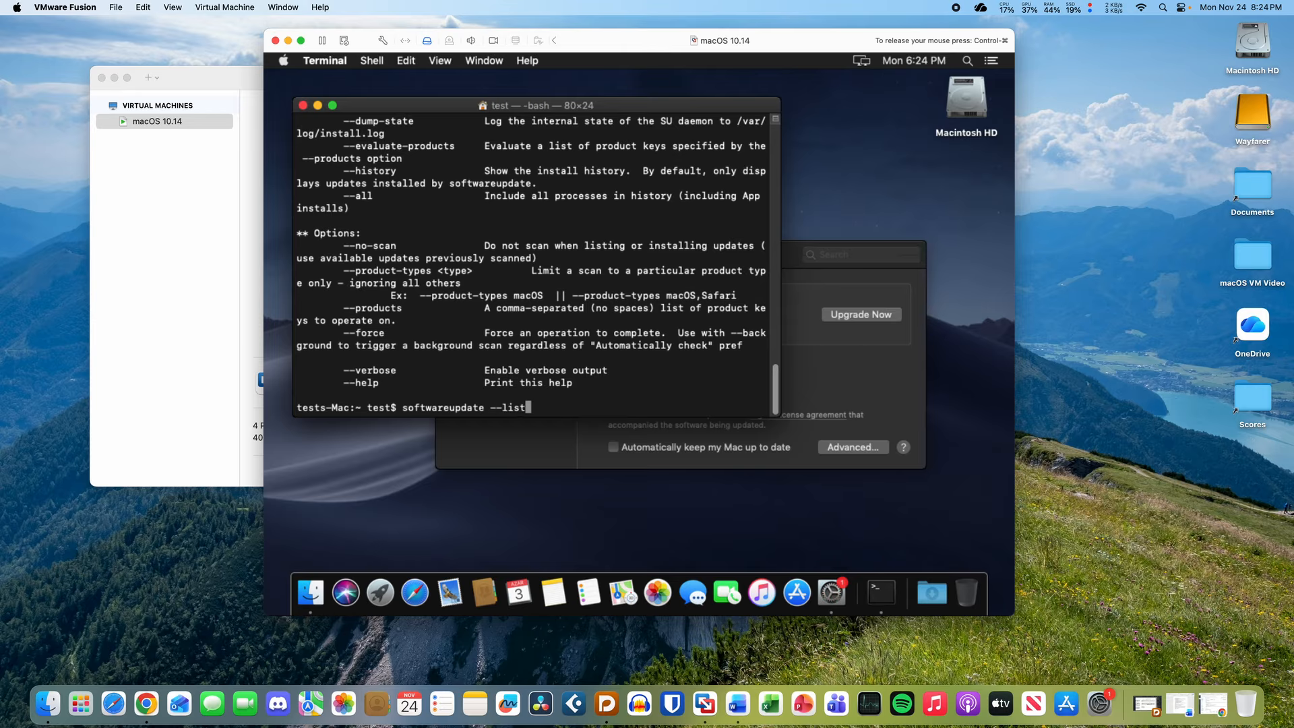
key("Return")
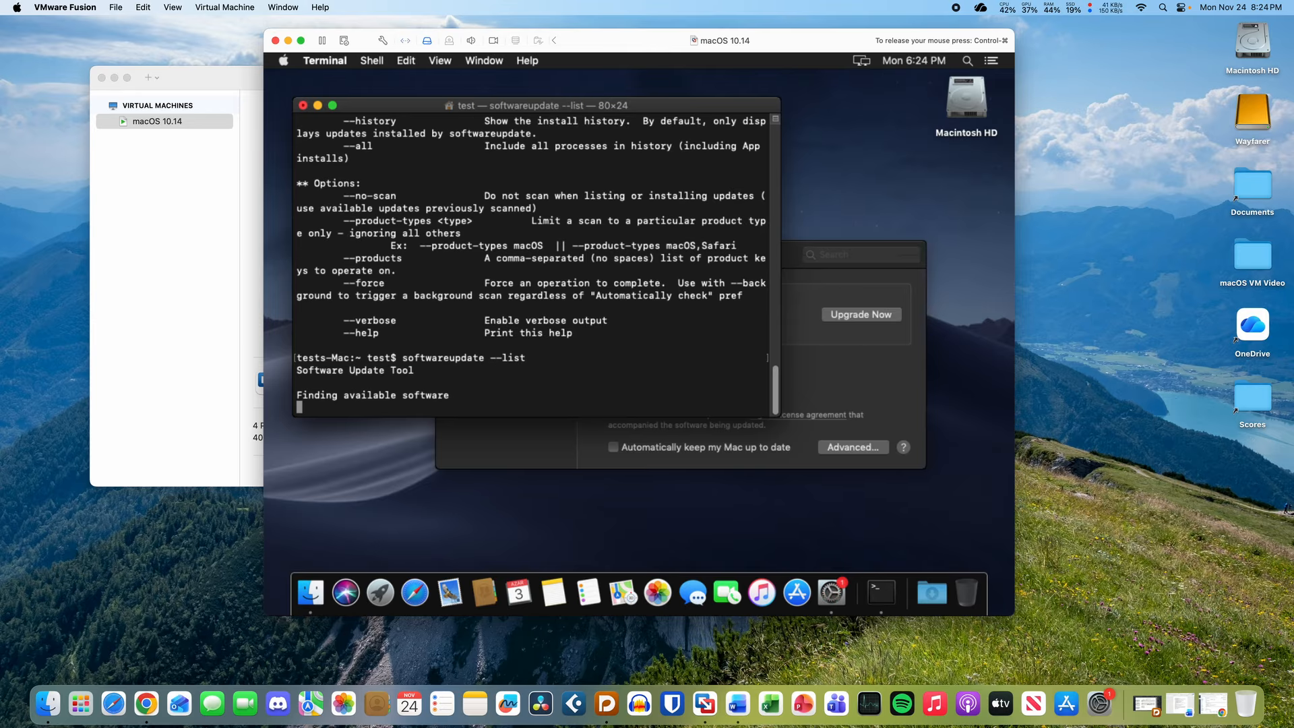
- Check More info on other updates in Software Update, then return to Terminal
left_click_drag(403, 395, 483, 398)
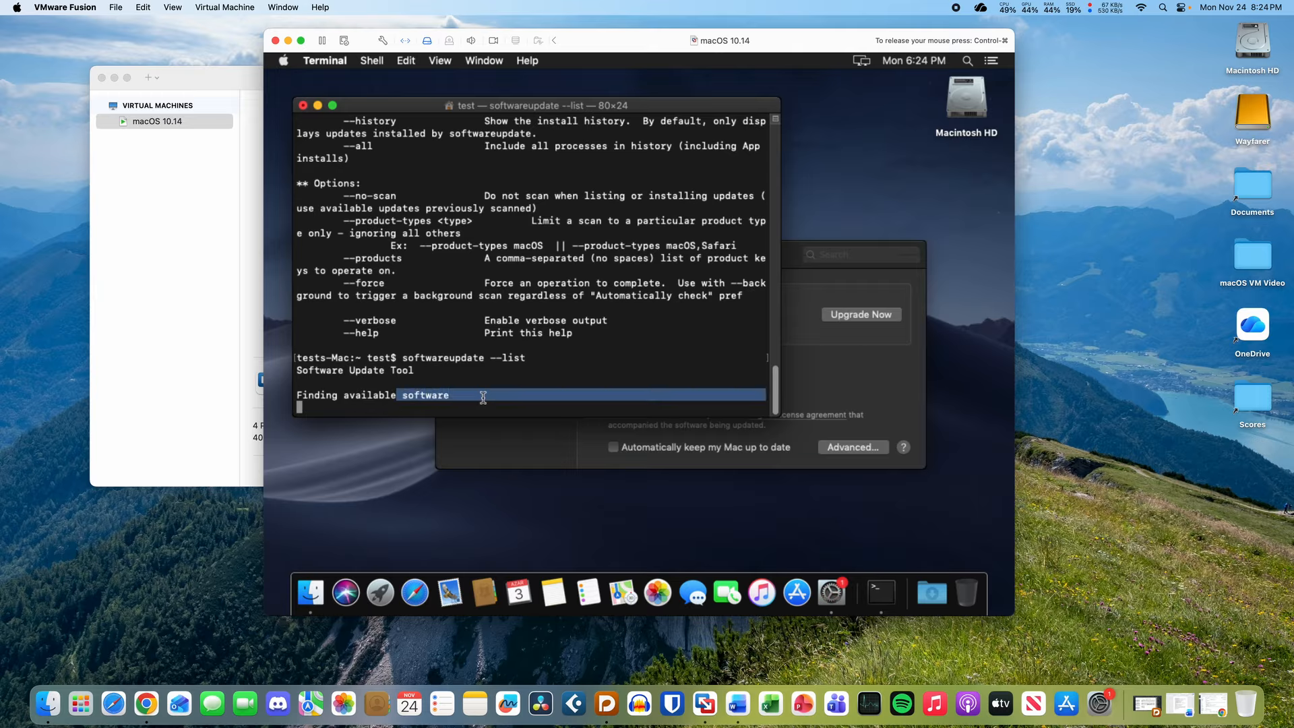
left_click(484, 398)
left_click(855, 379)
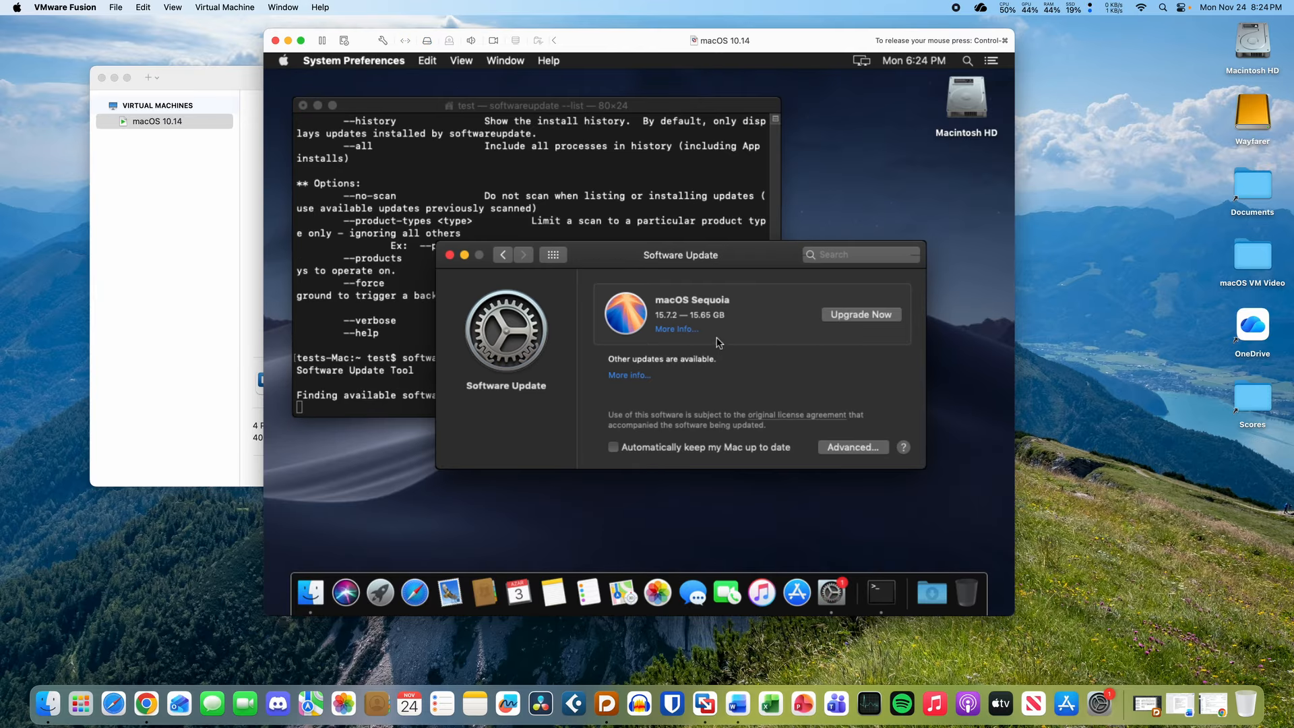
left_click(622, 378)
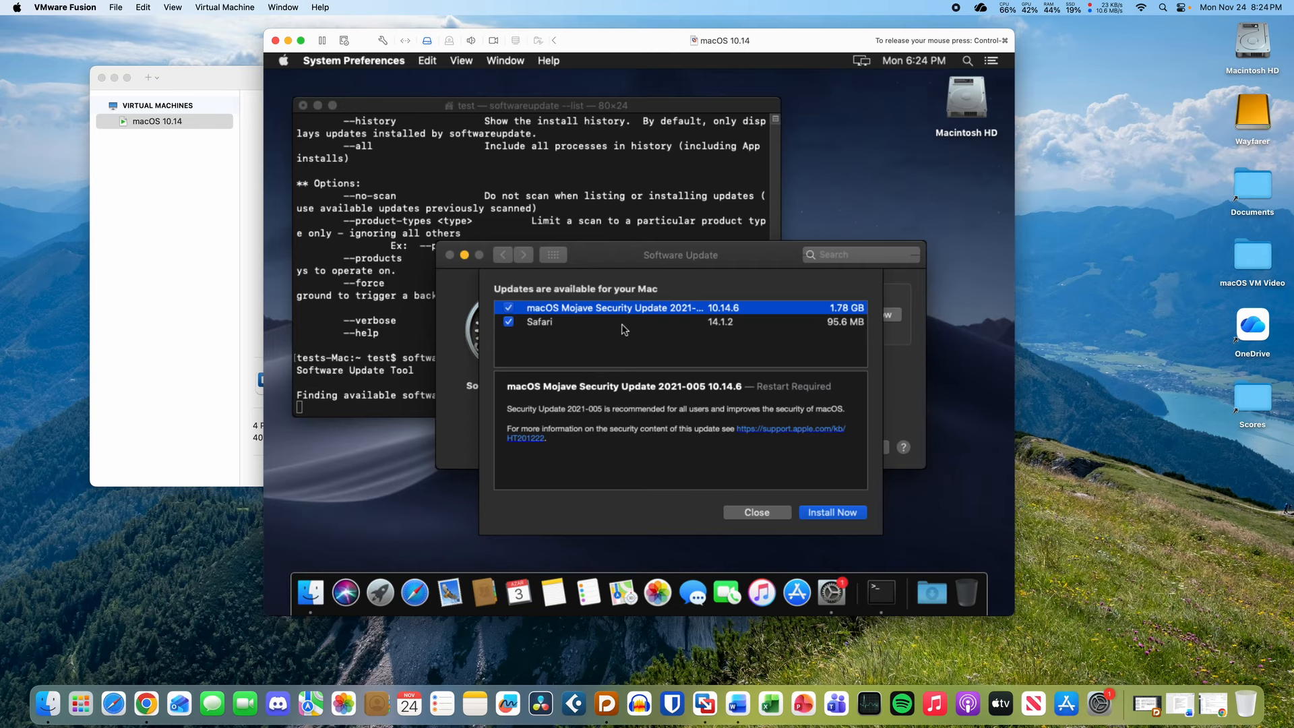
left_click(785, 512)
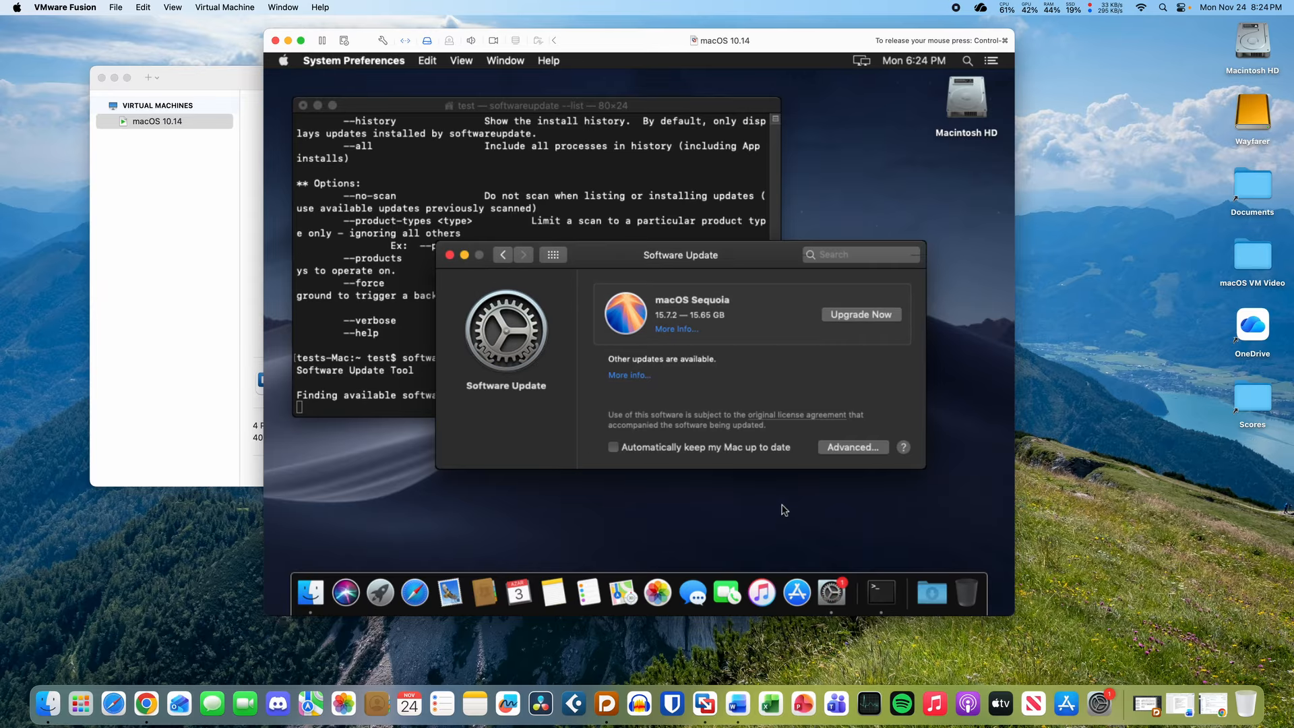
left_click_drag(719, 255, 772, 322)
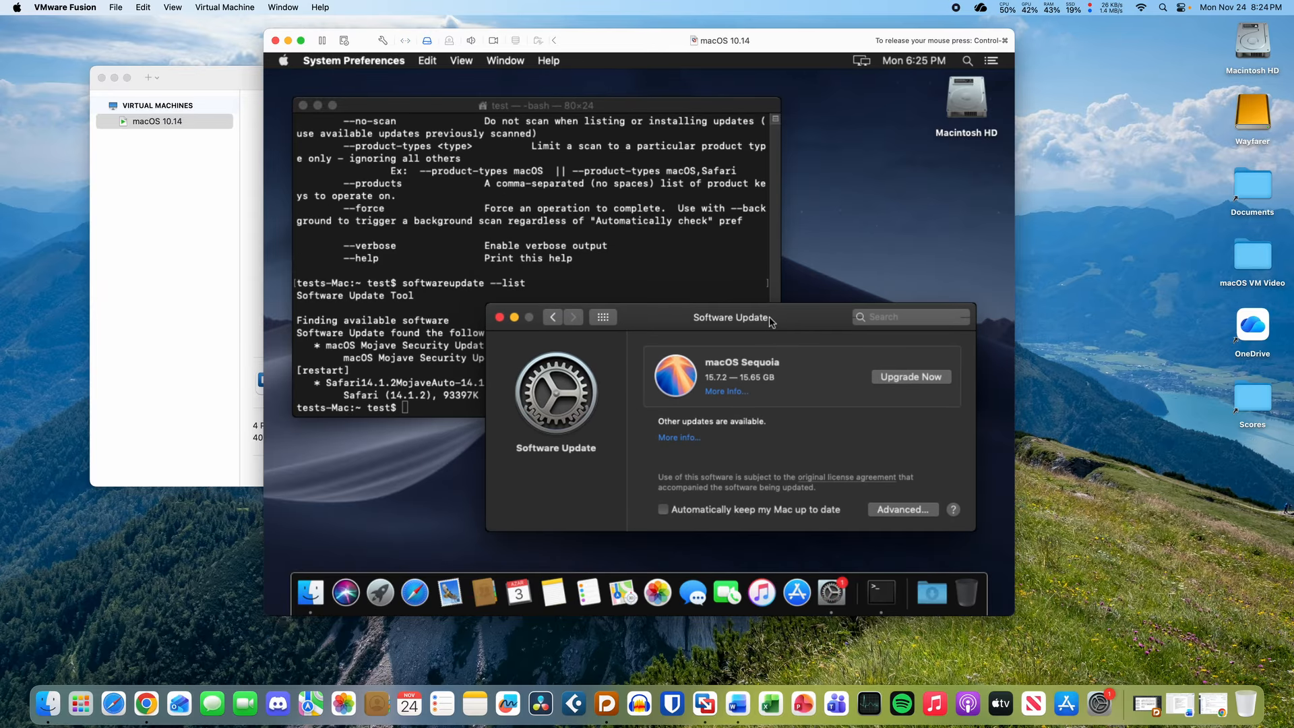
left_click(550, 264)
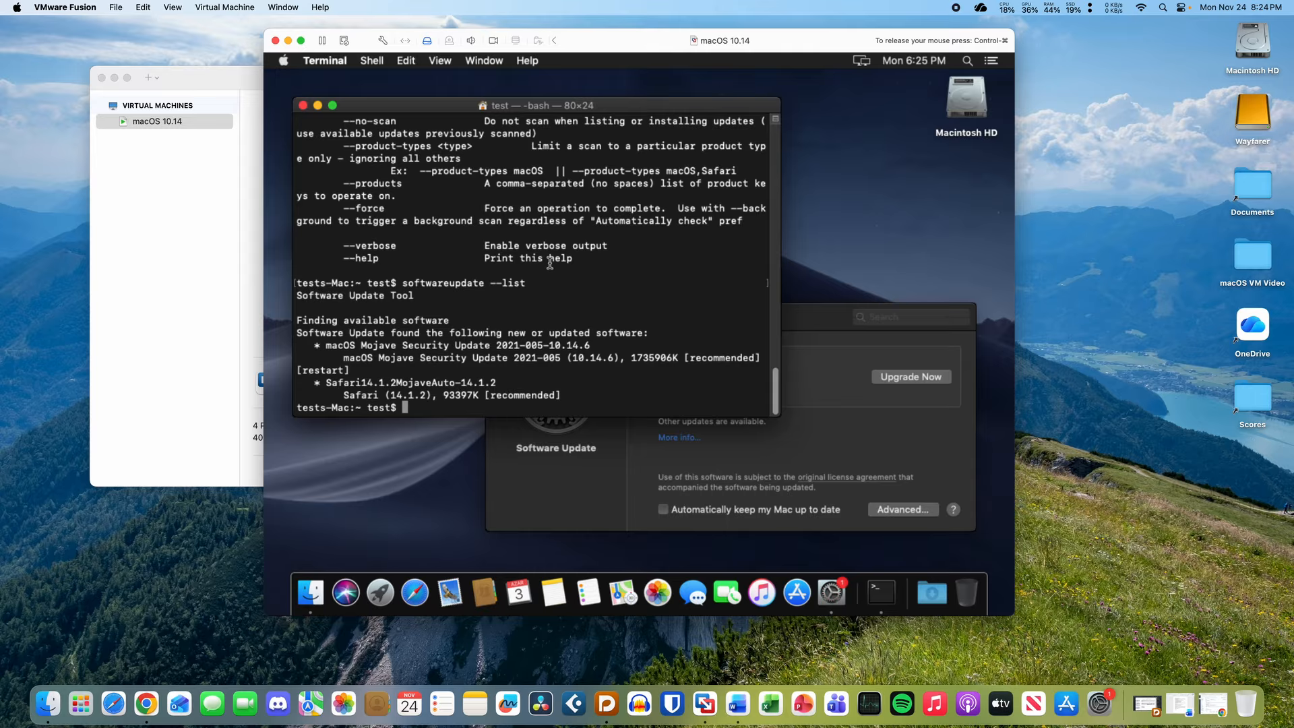
- Scroll the Terminal output listing Mojave Security Update 2021-005 and Safari 14.1.2
scroll(546, 305, "up", 10)
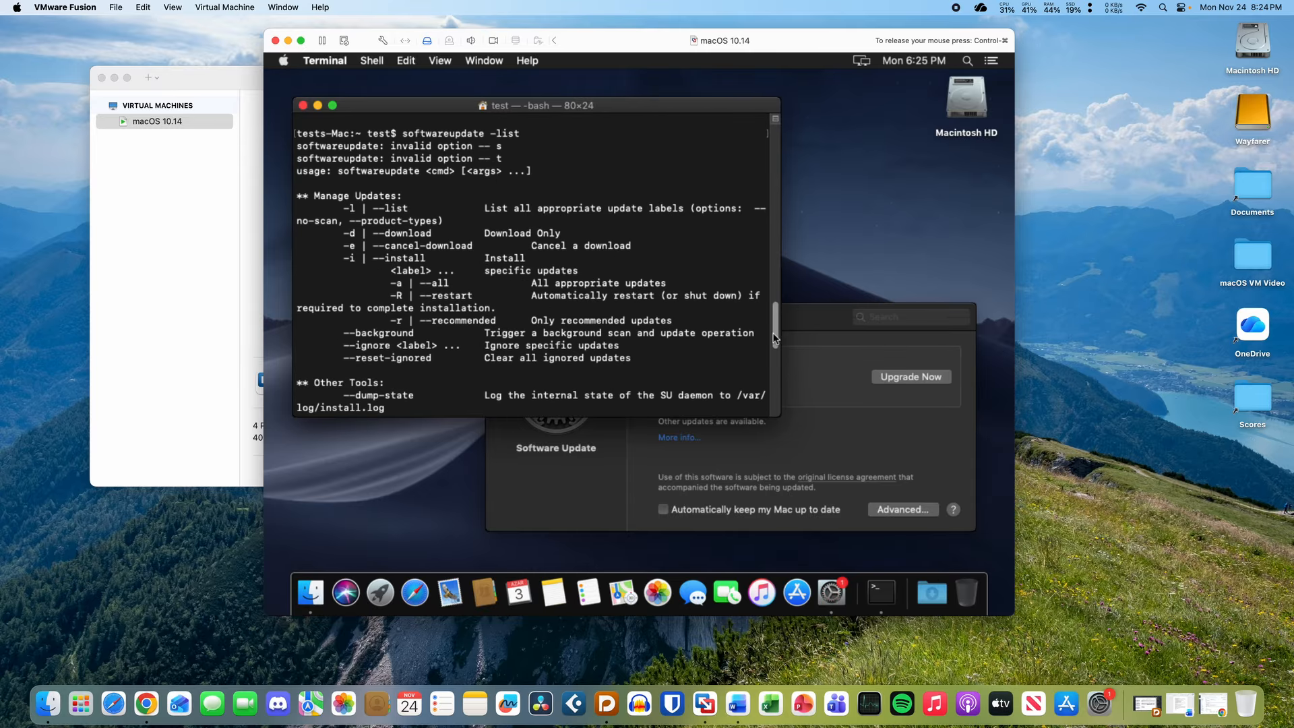
left_click_drag(776, 338, 767, 157)
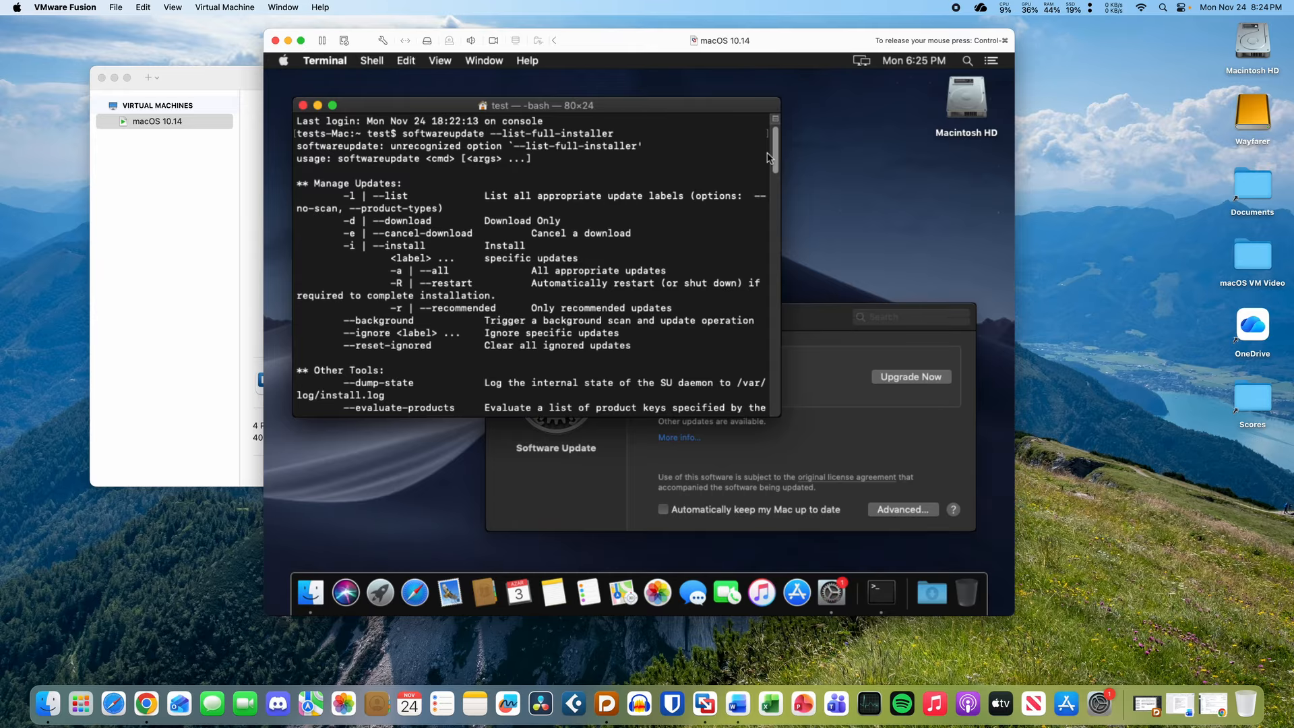
left_click_drag(769, 157, 772, 506)
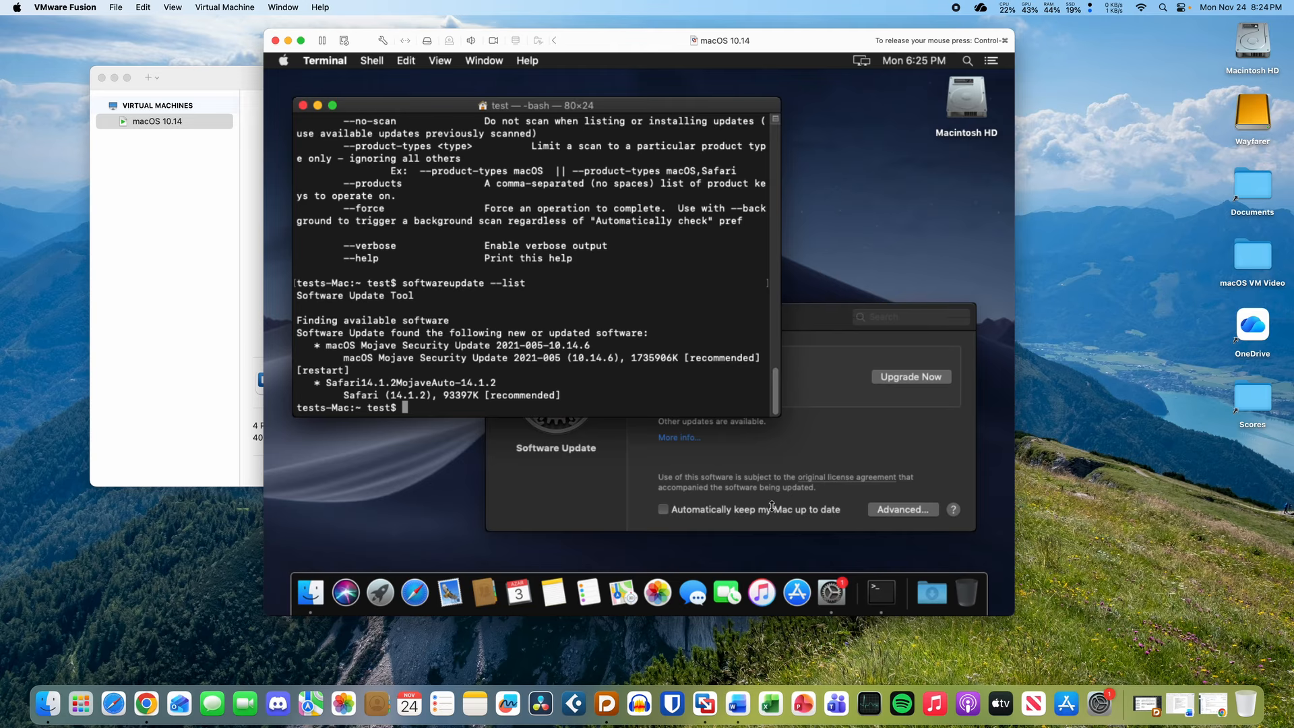
- Close Terminal and launch Safari from the VM Dock
left_click(303, 106)
left_click(649, 324)
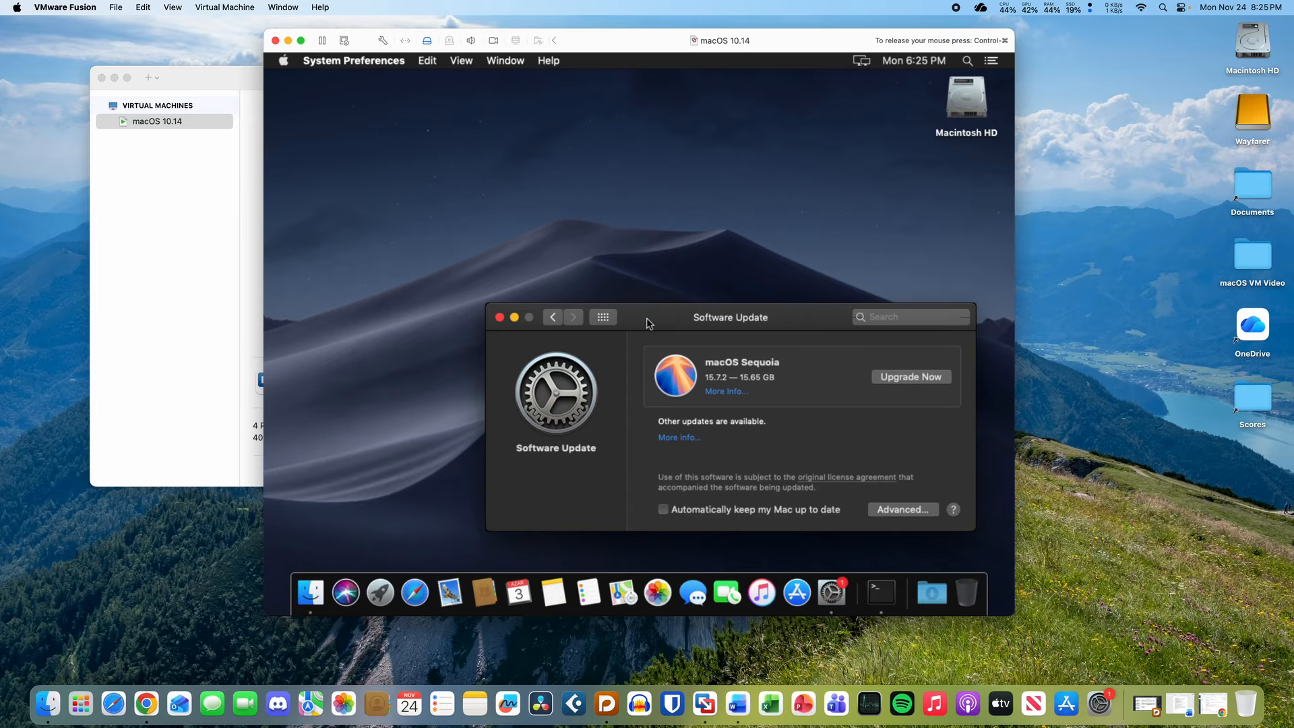
left_click_drag(671, 316, 613, 241)
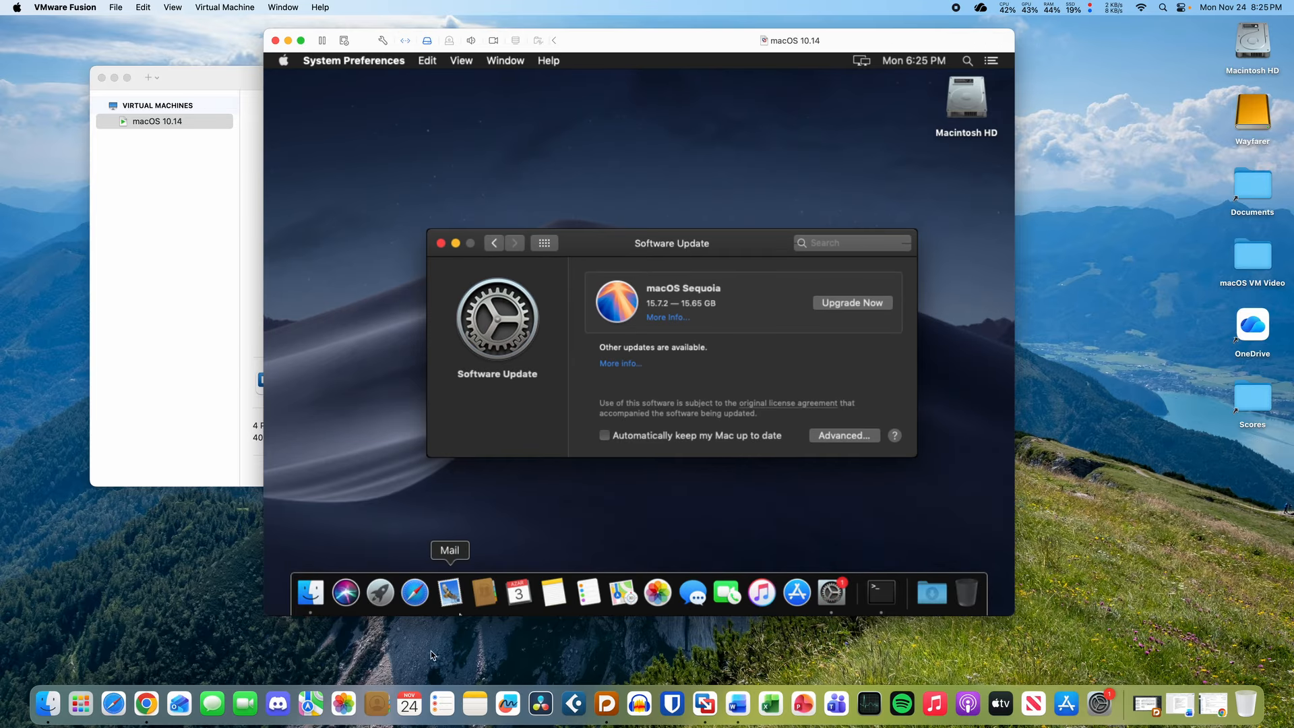
left_click(415, 594)
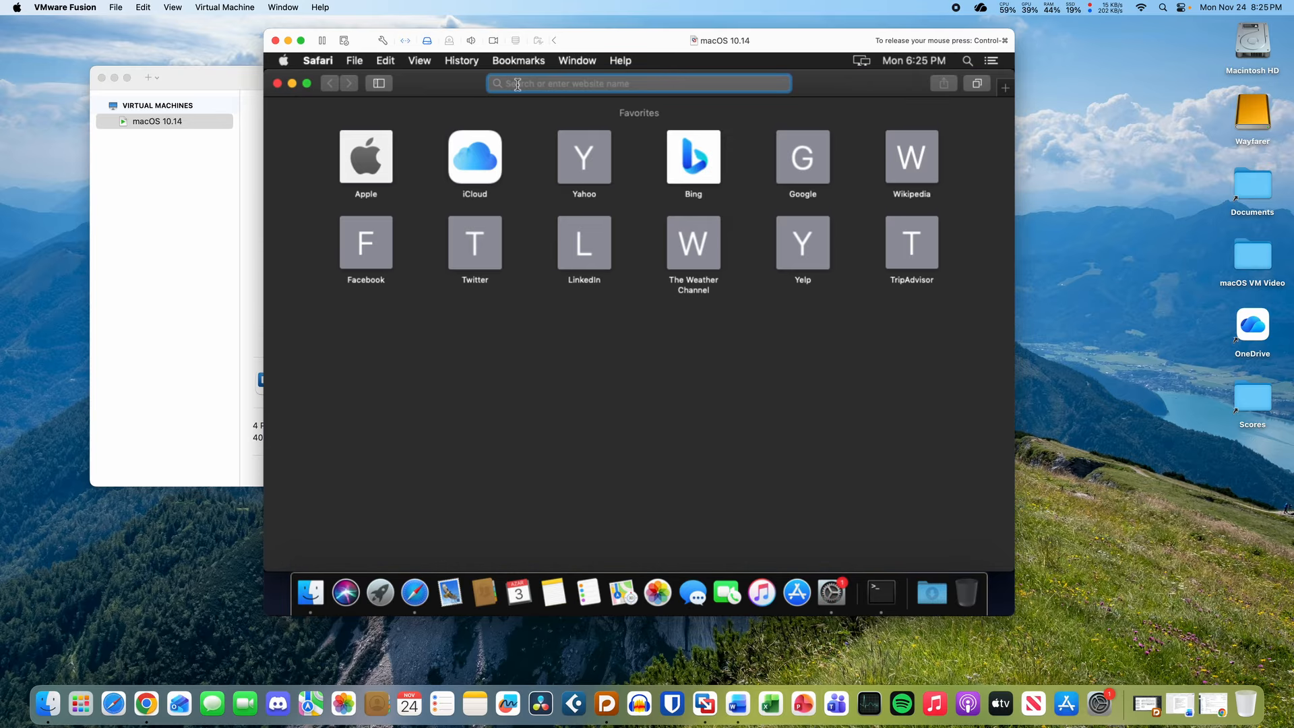
- Load developer.apple.com in Safari
type("deve")
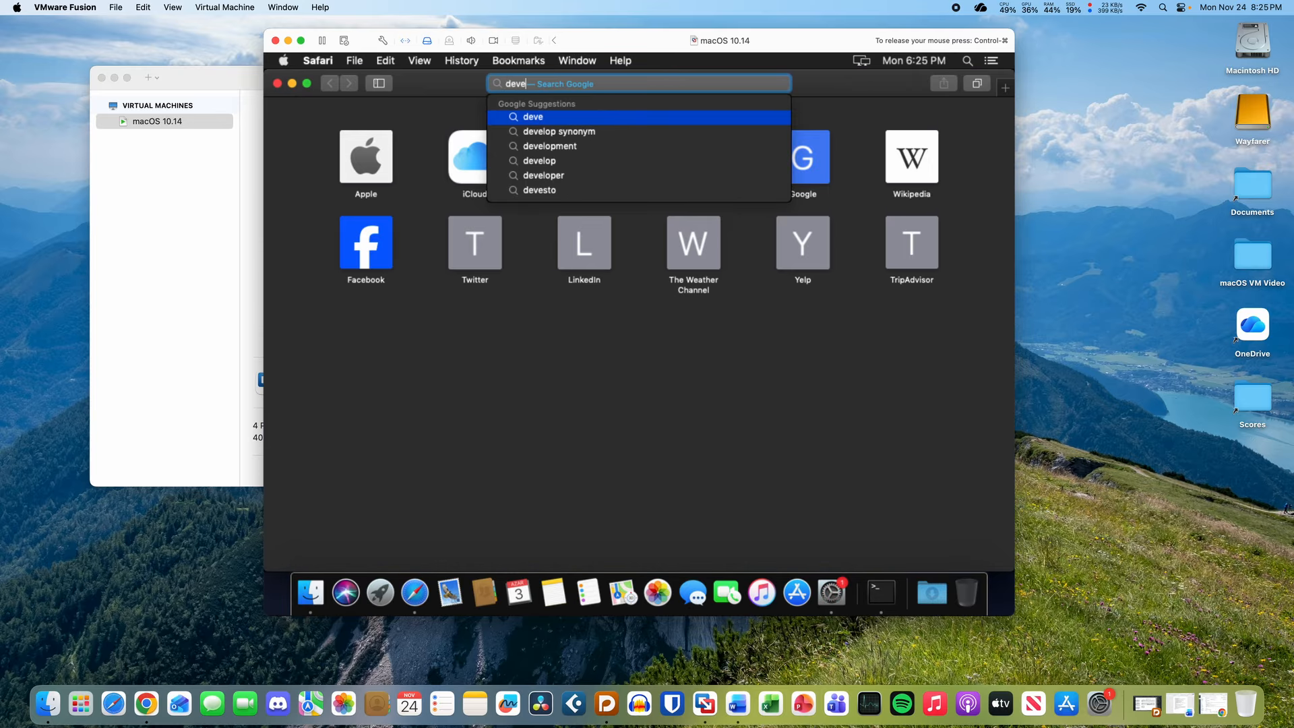
type("loper.a")
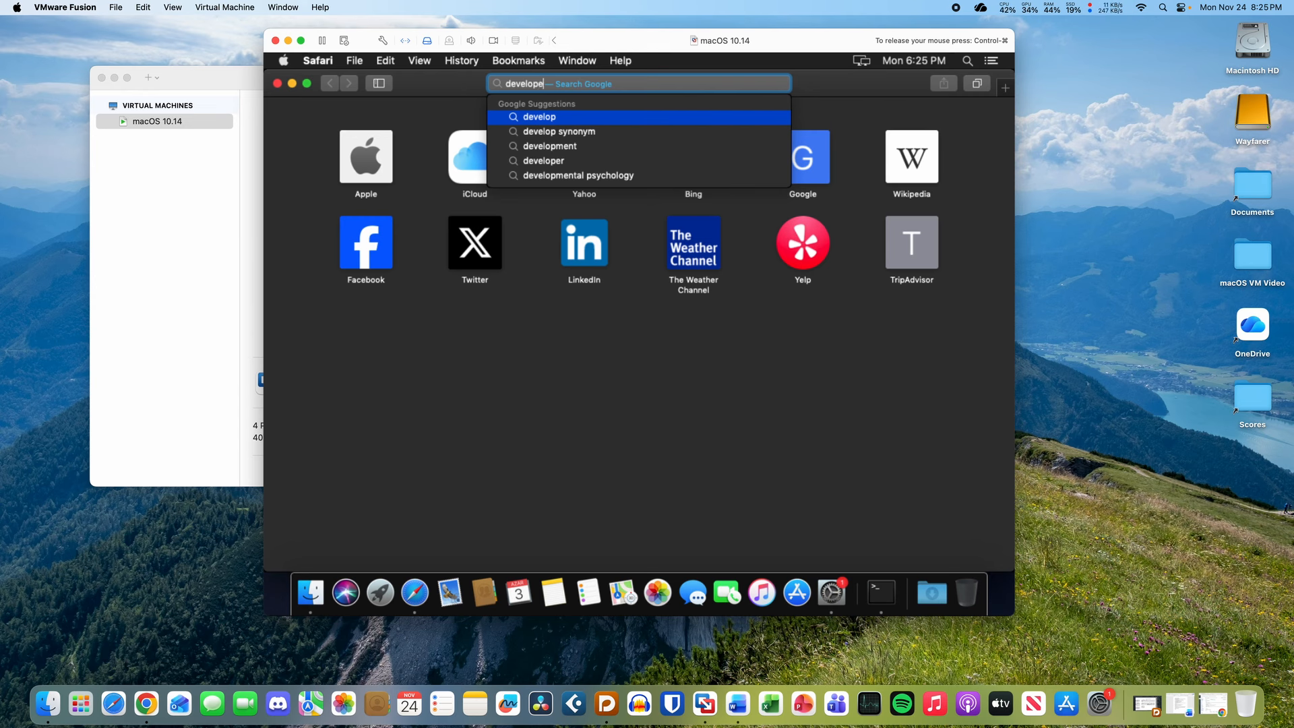
type("pple.com")
key("Return")
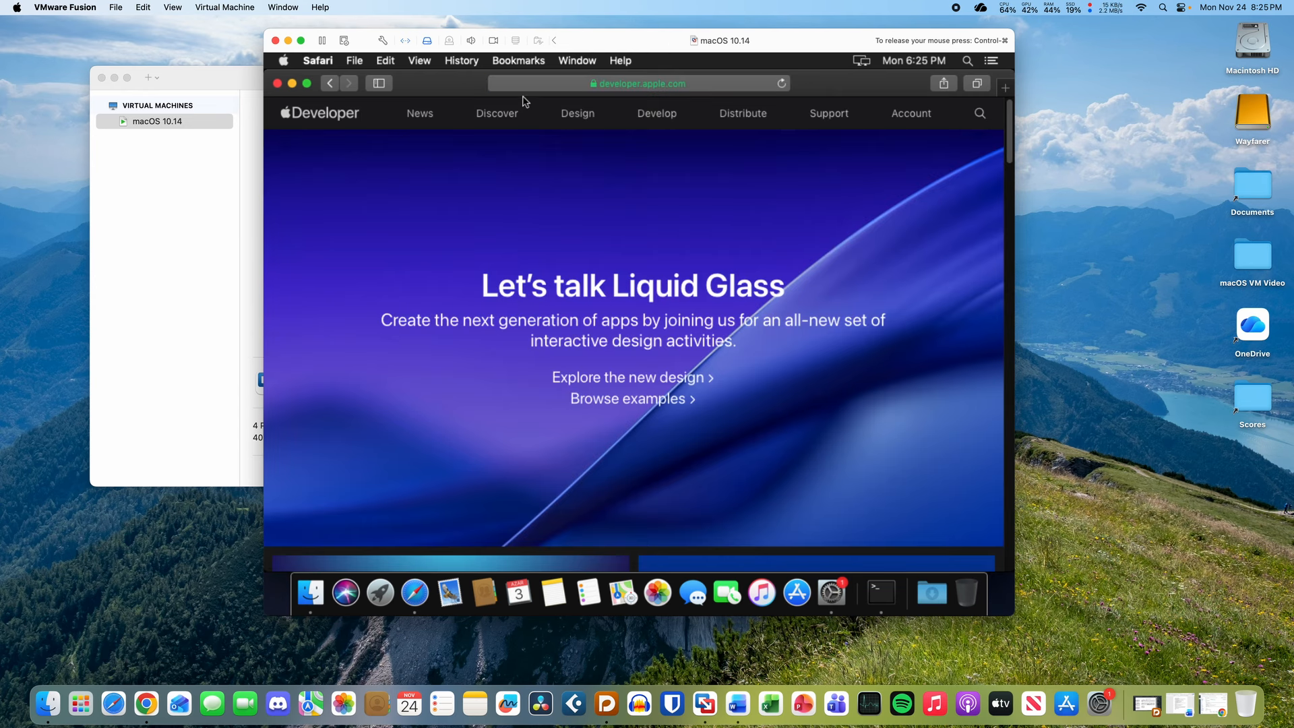
scroll(599, 262, "down", 5)
scroll(599, 263, "up", 5)
- Open a new Favorites tab and close the Apple Developer tab
left_click(1003, 90)
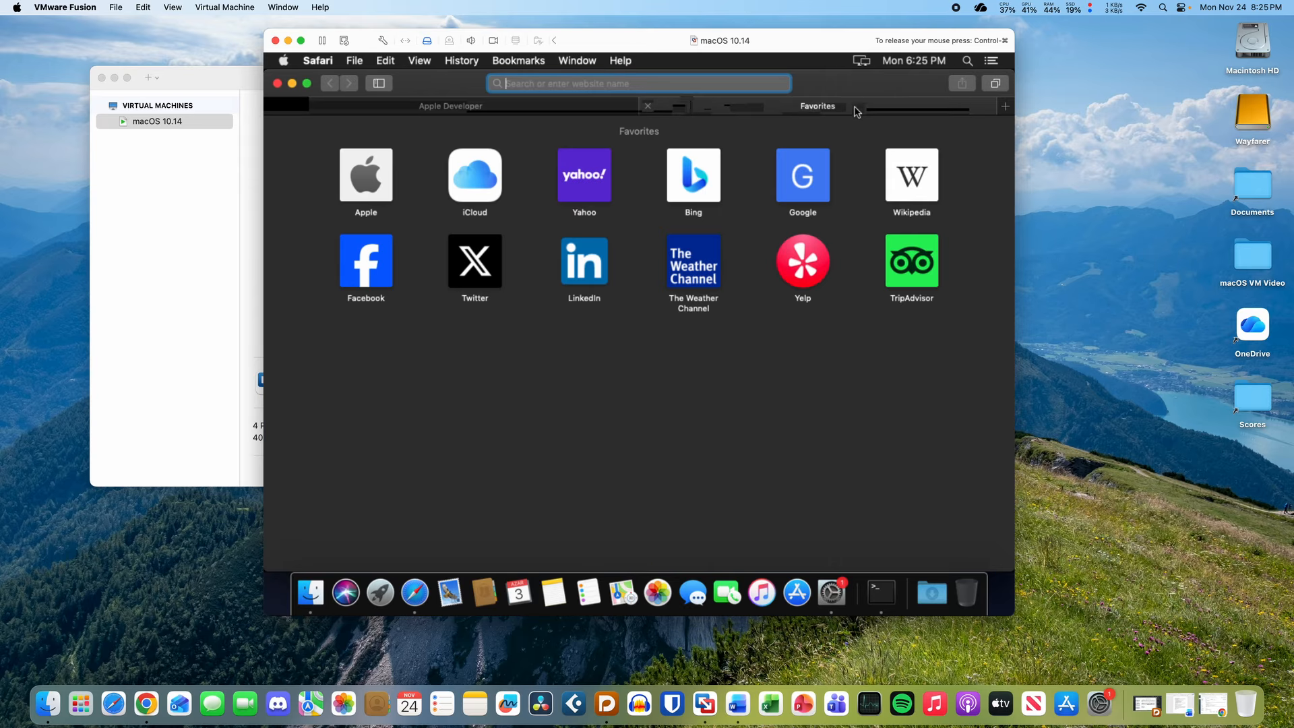
left_click_drag(767, 112, 729, 104)
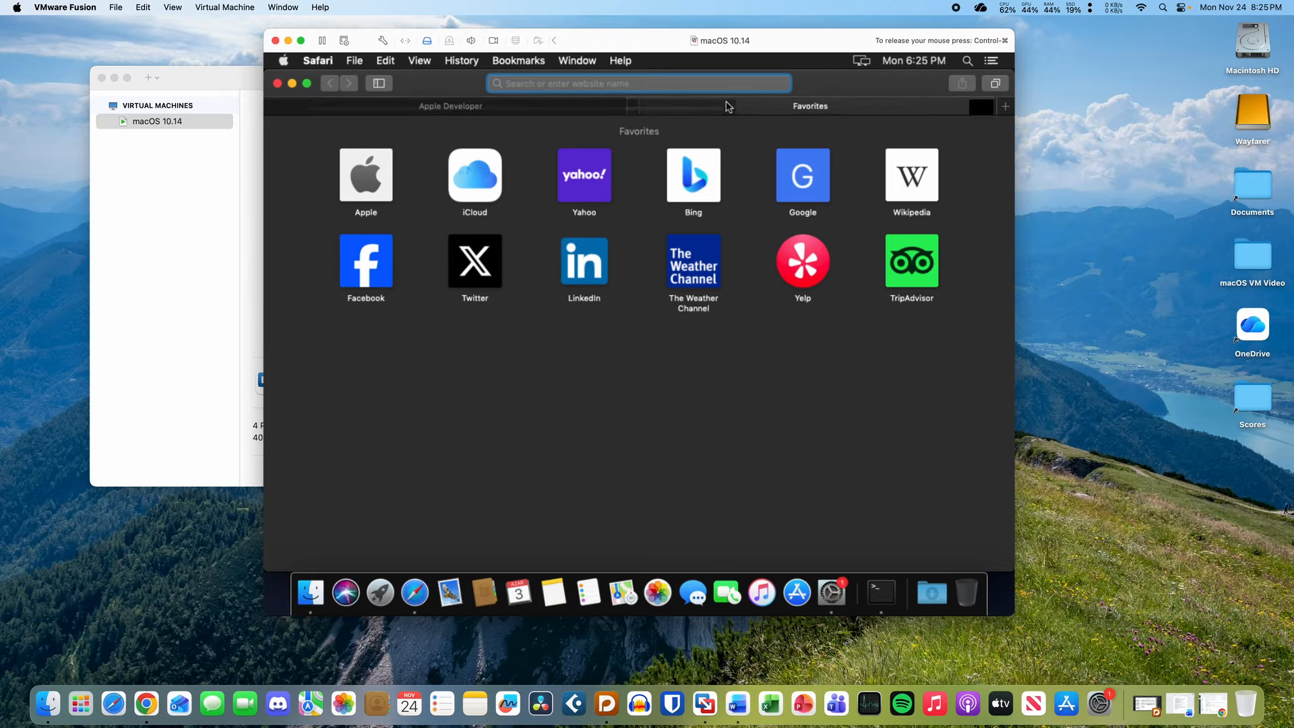
left_click(442, 107)
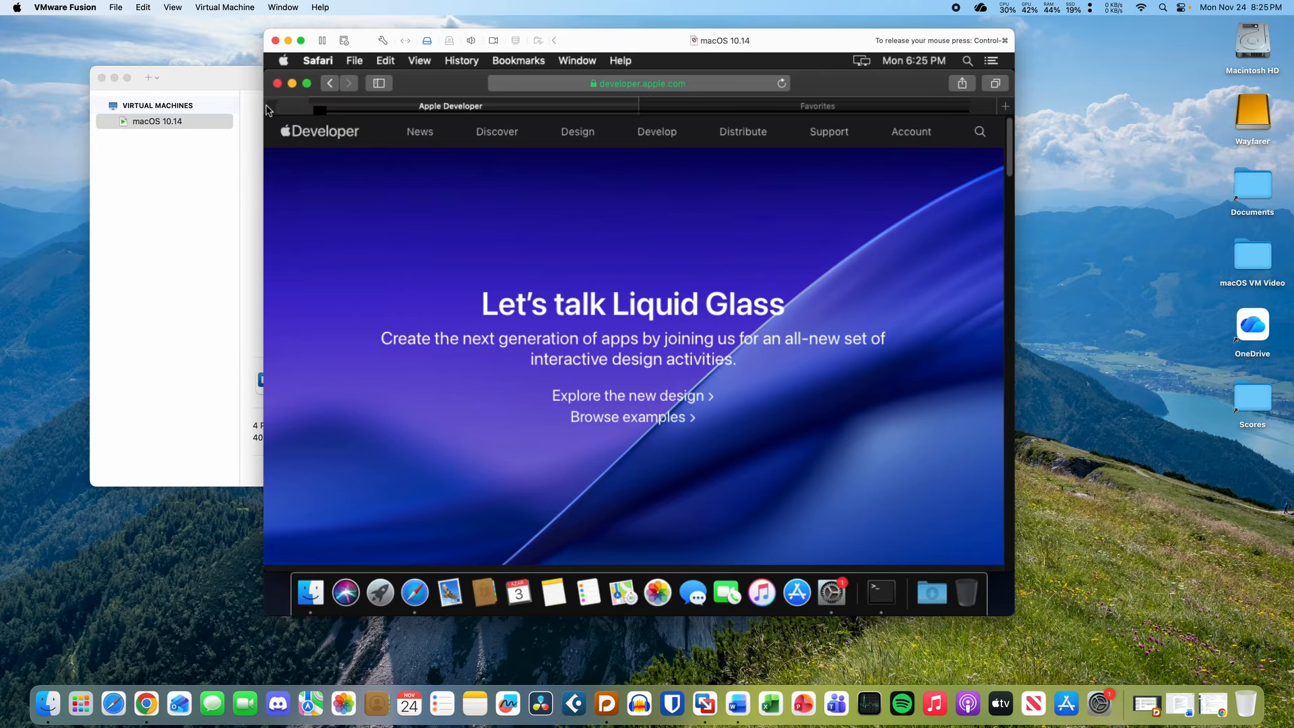
left_click(271, 107)
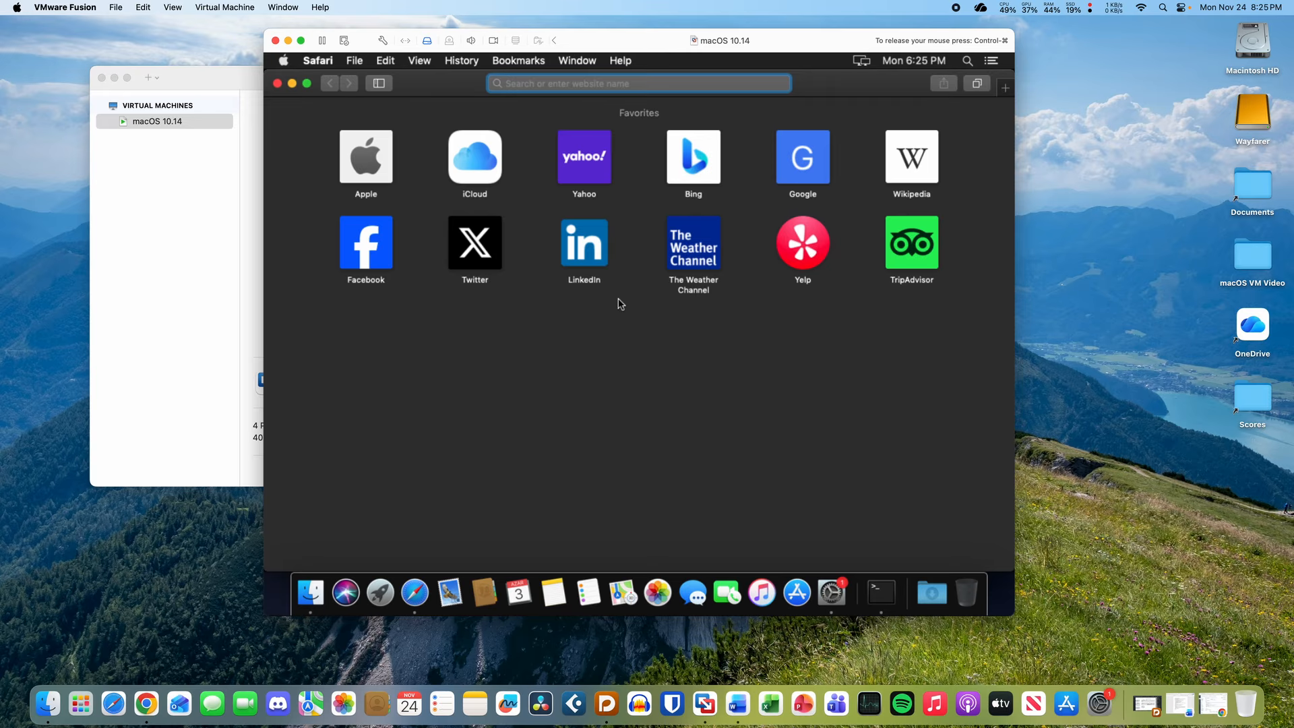
- Search 'mist mac app' and open the ninxsoft/Mist GitHub repository
type("mist m")
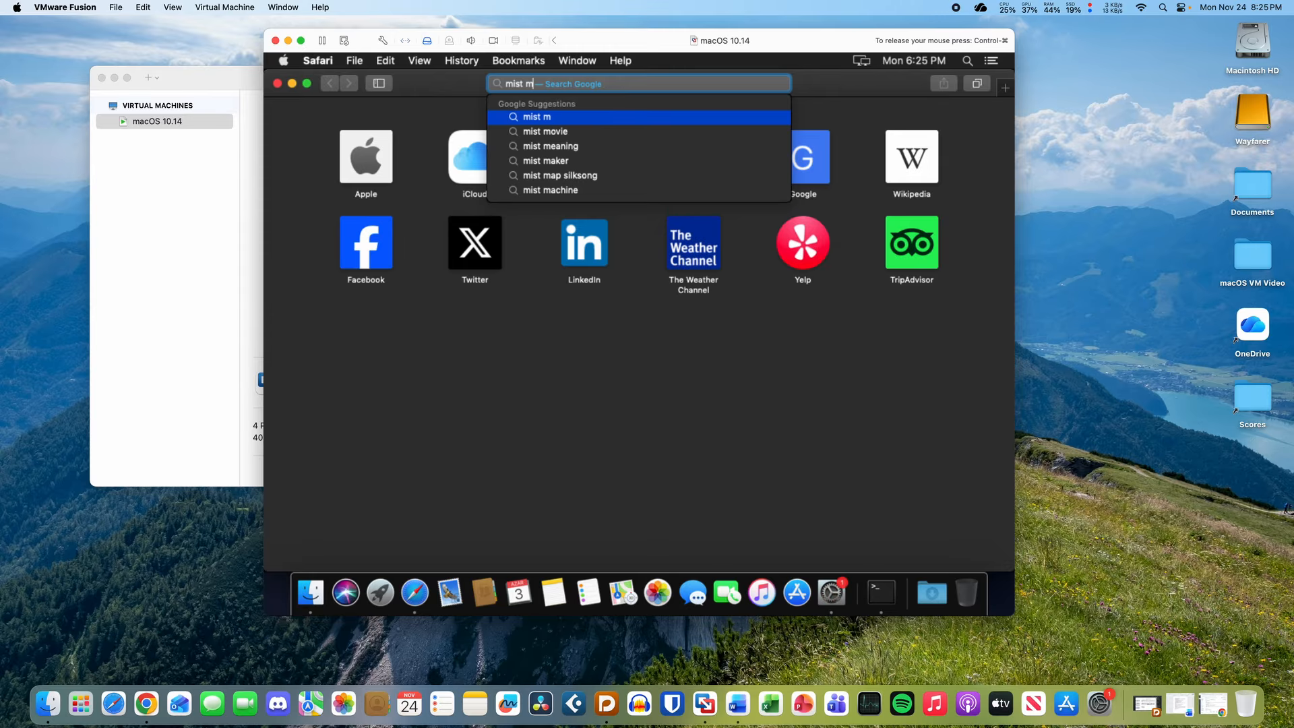
type("ac app")
key("Return")
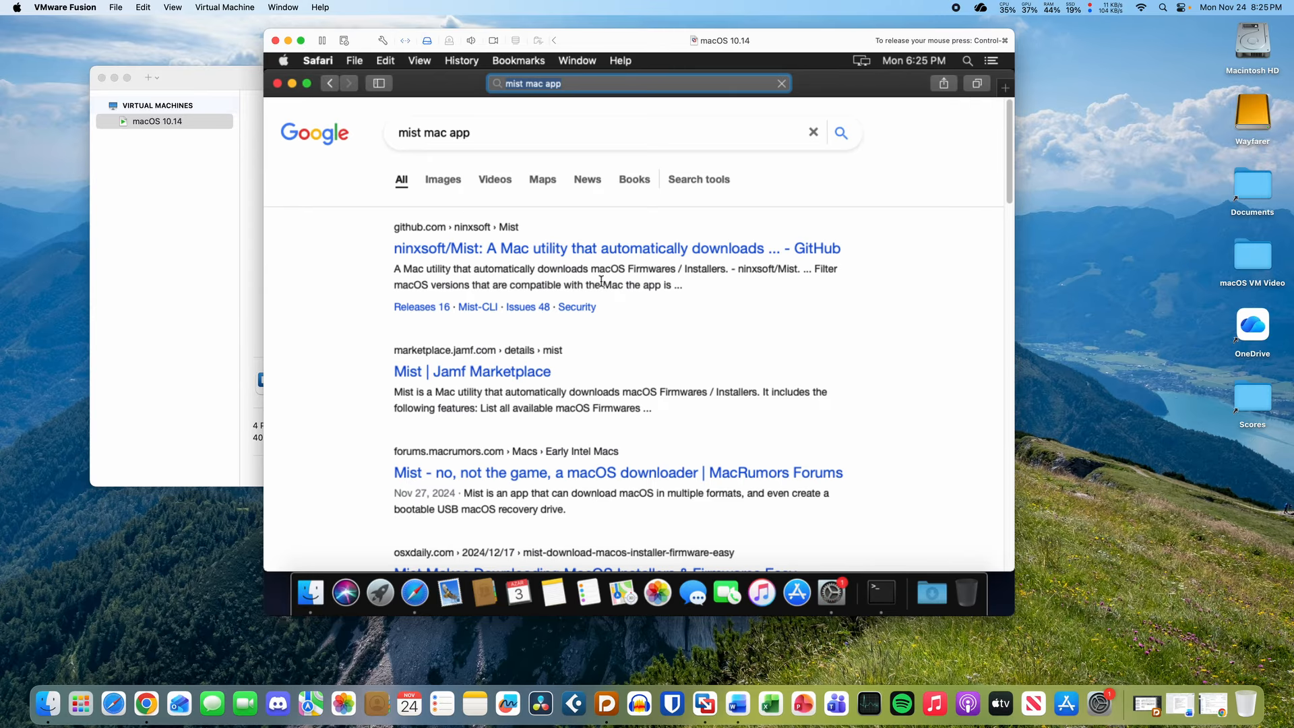
left_click(637, 248)
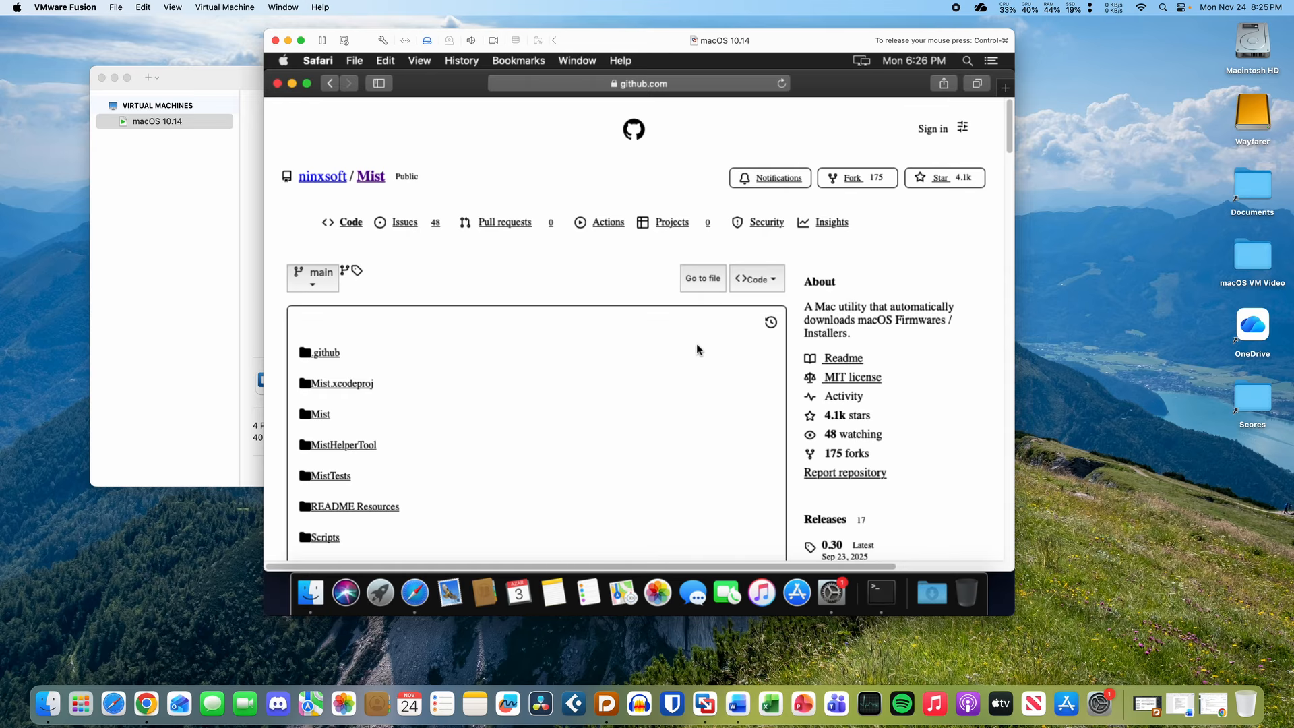
scroll(697, 349, "down", 10)
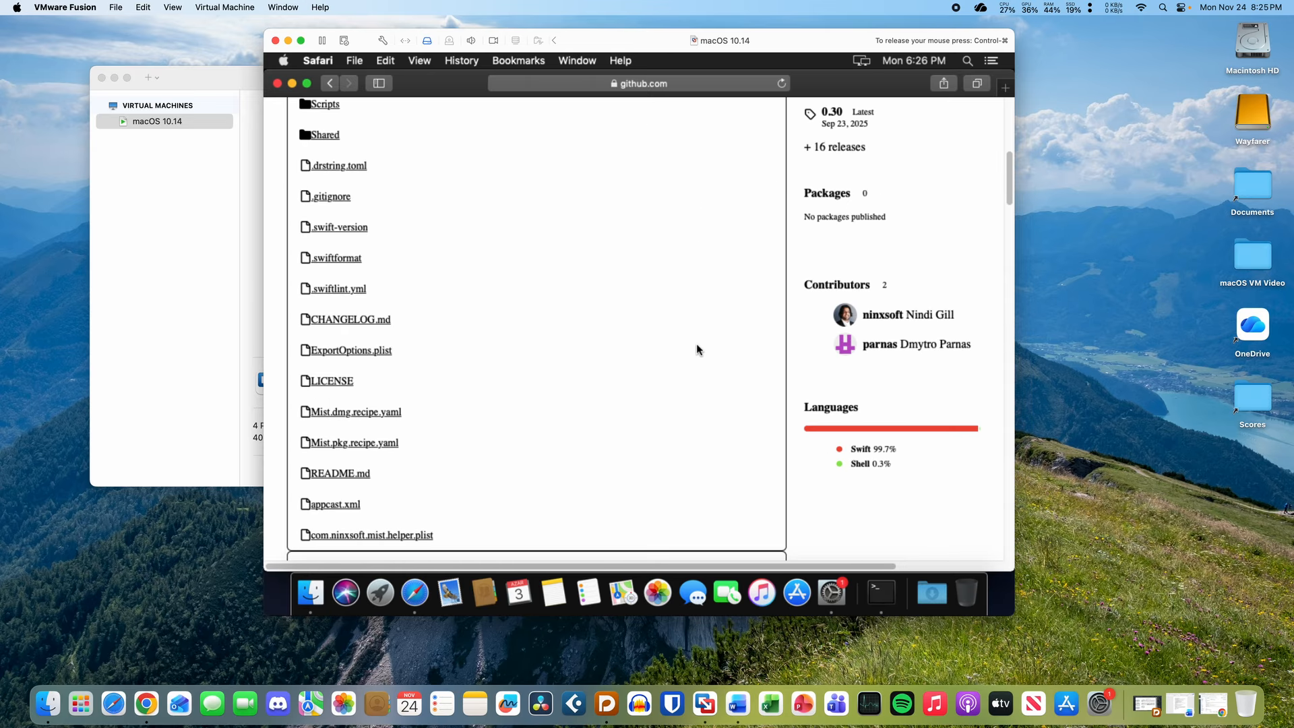
scroll(697, 349, "down", 7)
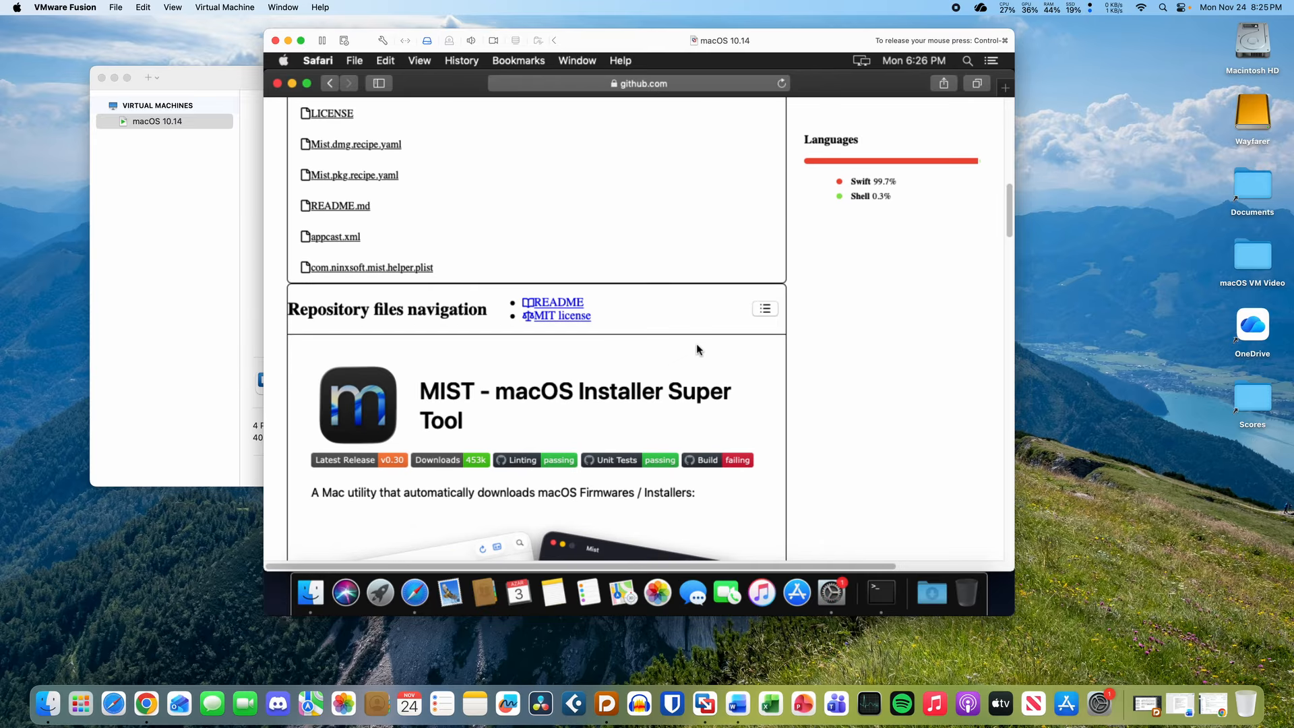
scroll(697, 349, "down", 12)
scroll(698, 349, "up", 20)
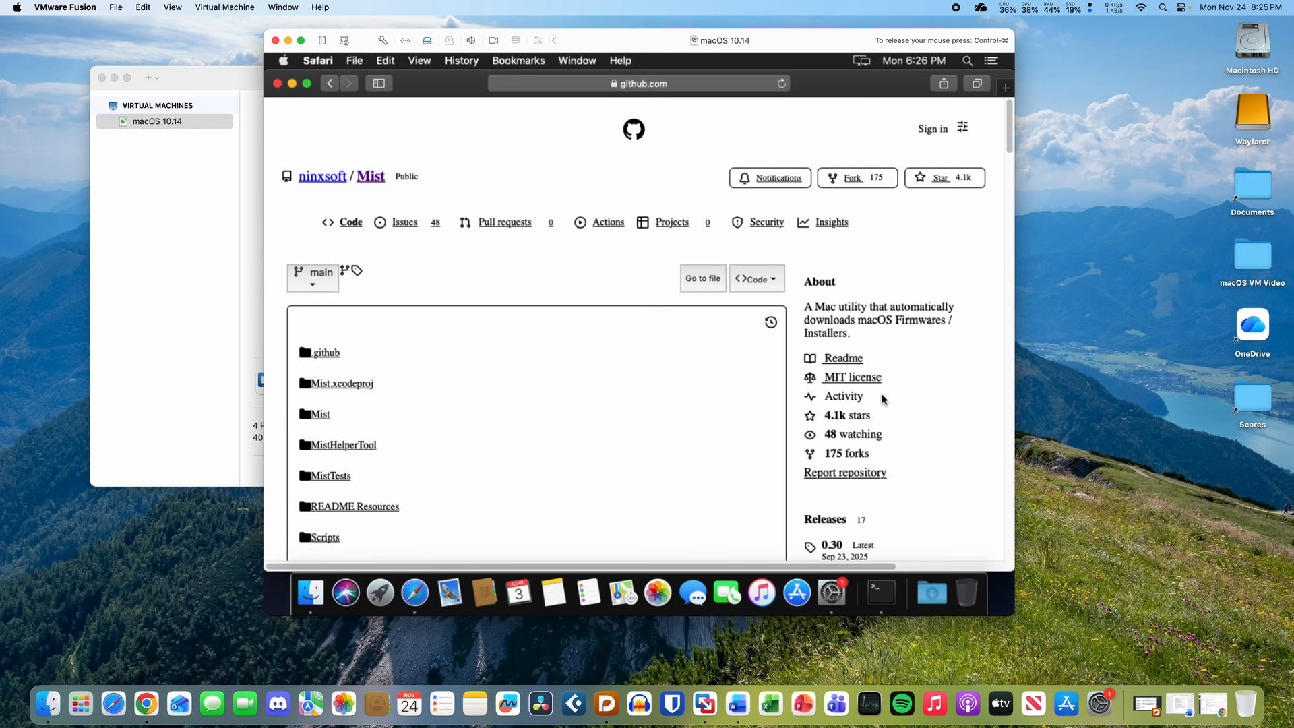
scroll(874, 412, "down", 3)
- Open the Mist 0.30 release page and expand its Assets list
left_click(833, 418)
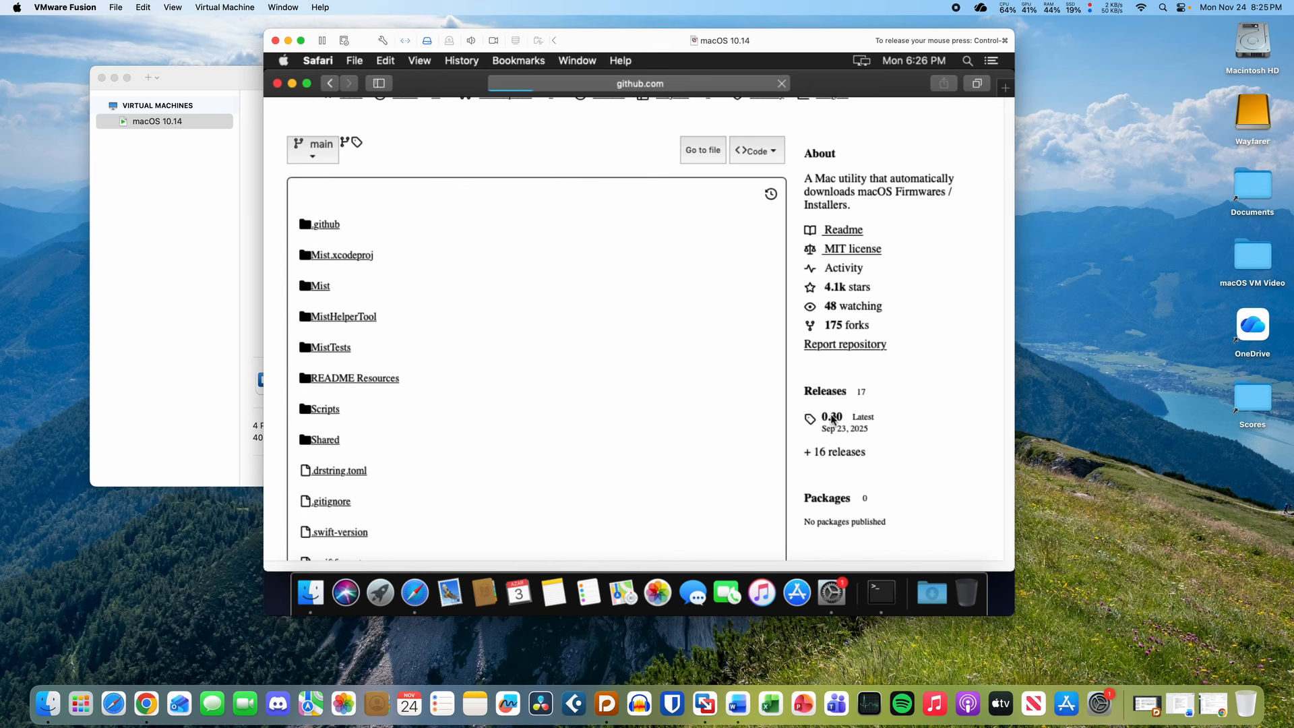
scroll(677, 427, "down", 5)
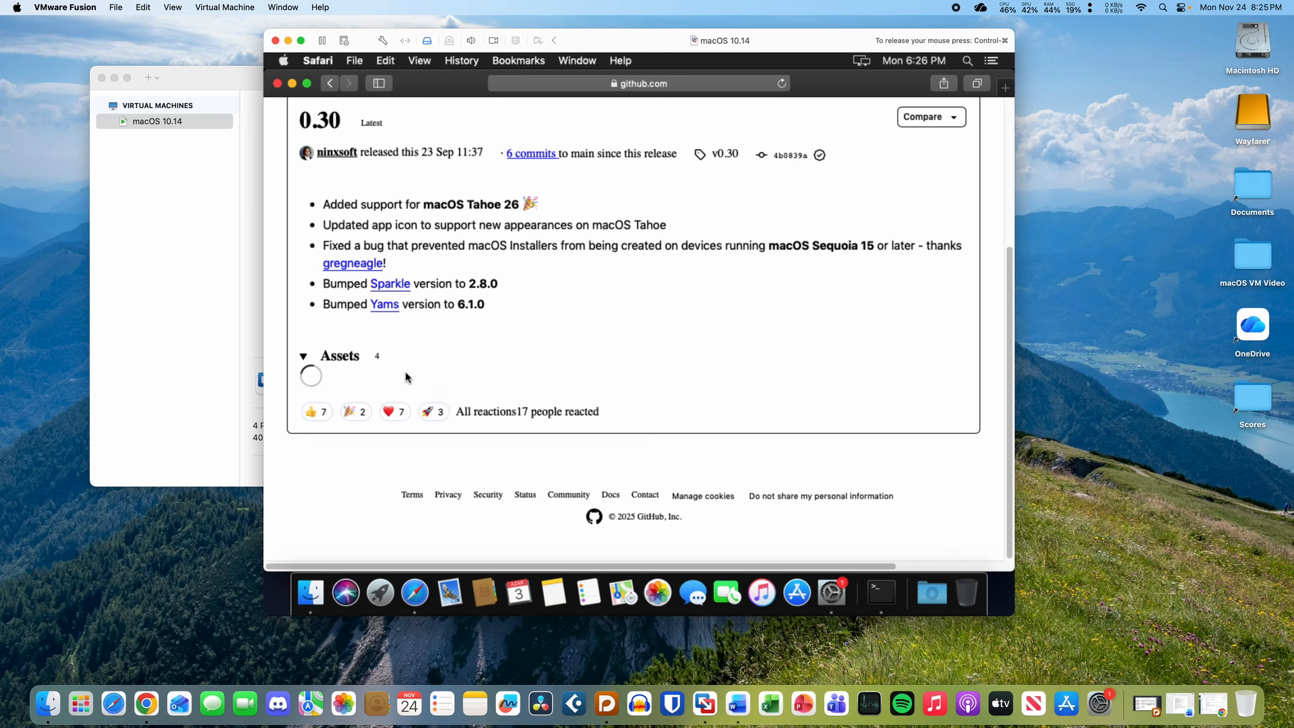
left_click(300, 359)
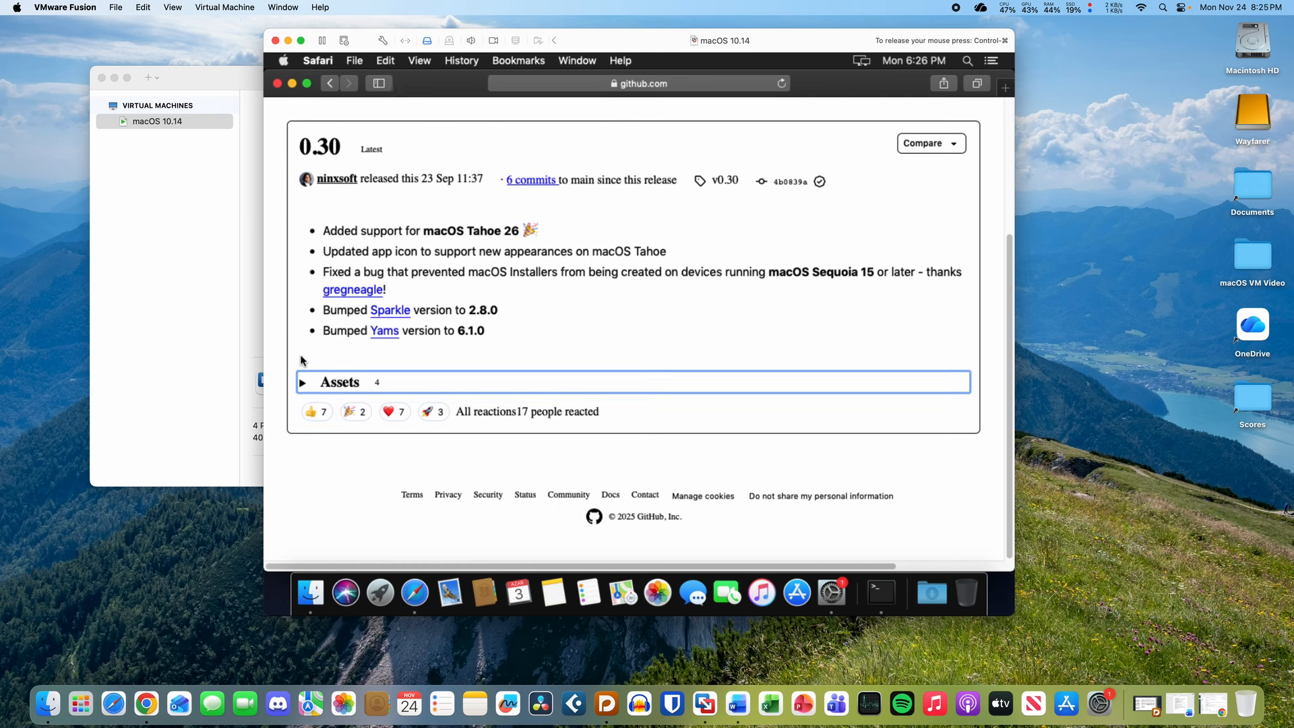
left_click(311, 385)
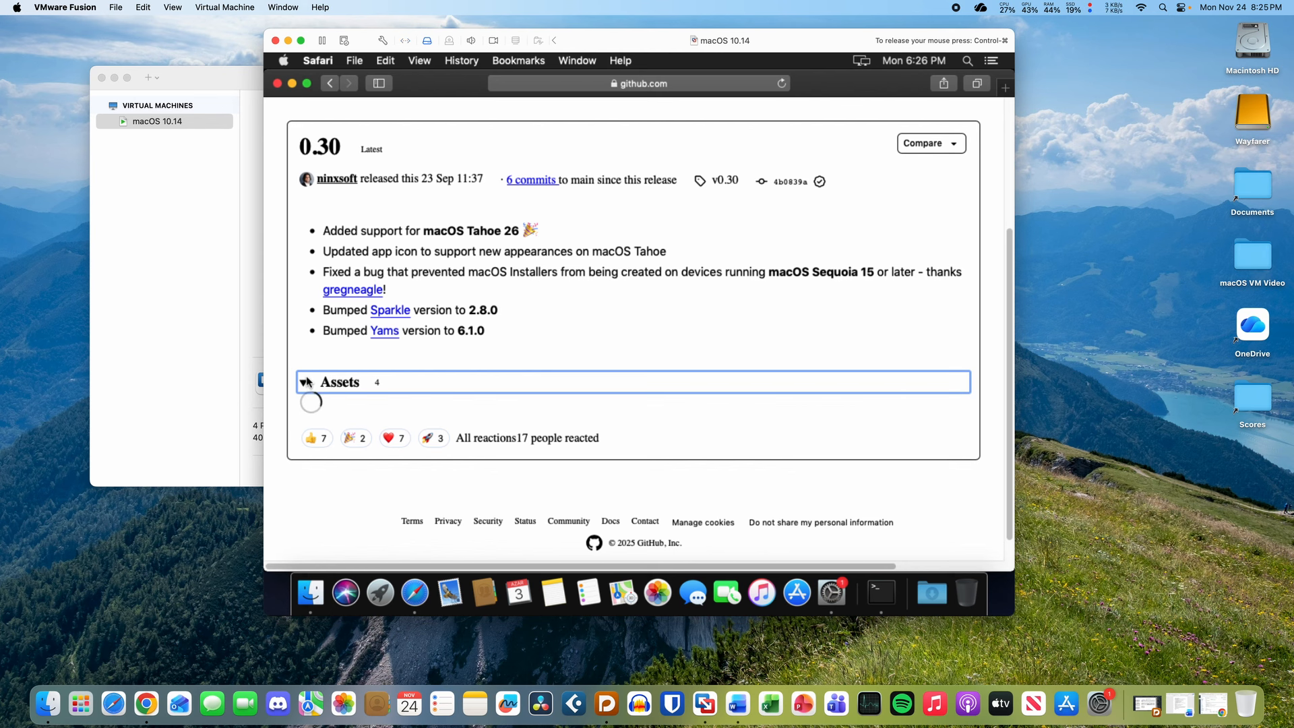
left_click(325, 378)
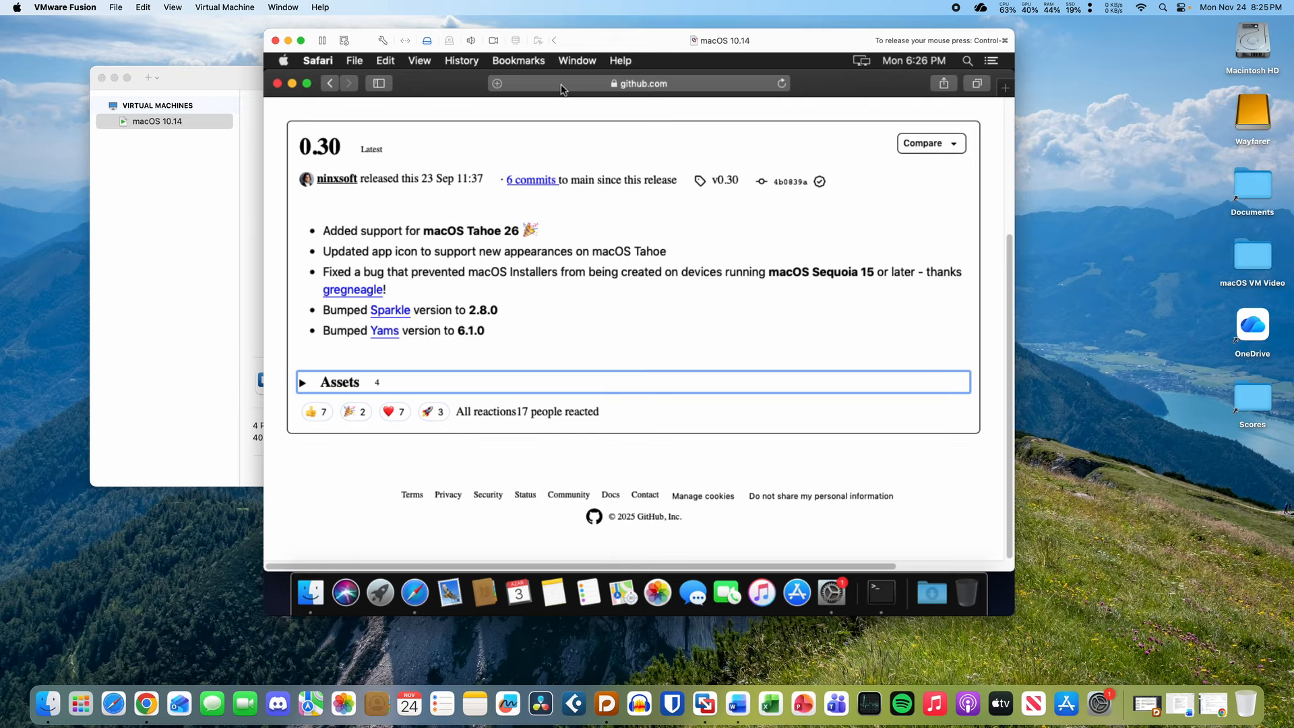
left_click_drag(450, 84, 531, 365)
left_click(734, 244)
- Try dragging the host's macOS VM Video folder into the VM
left_click(737, 156)
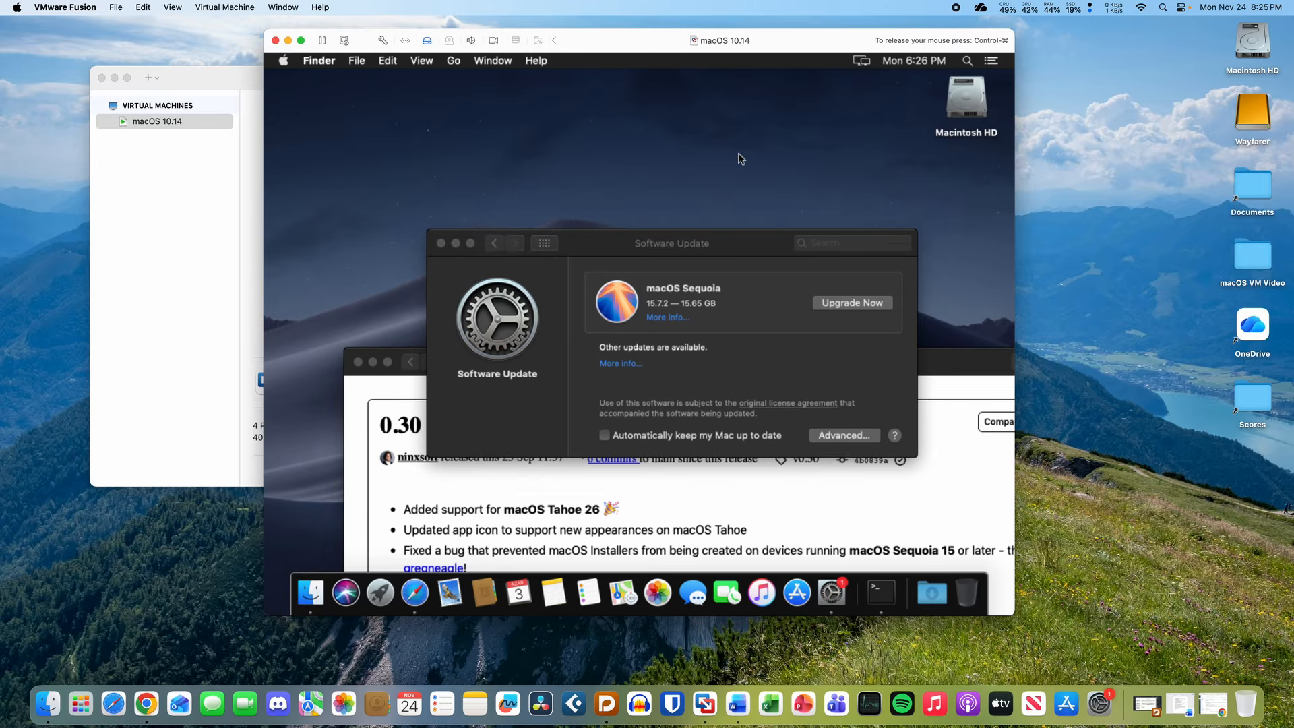
mouse_move(1278, 260)
left_mouse_down()
mouse_move(888, 161)
mouse_move(928, 186)
mouse_move(1256, 262)
left_mouse_up()
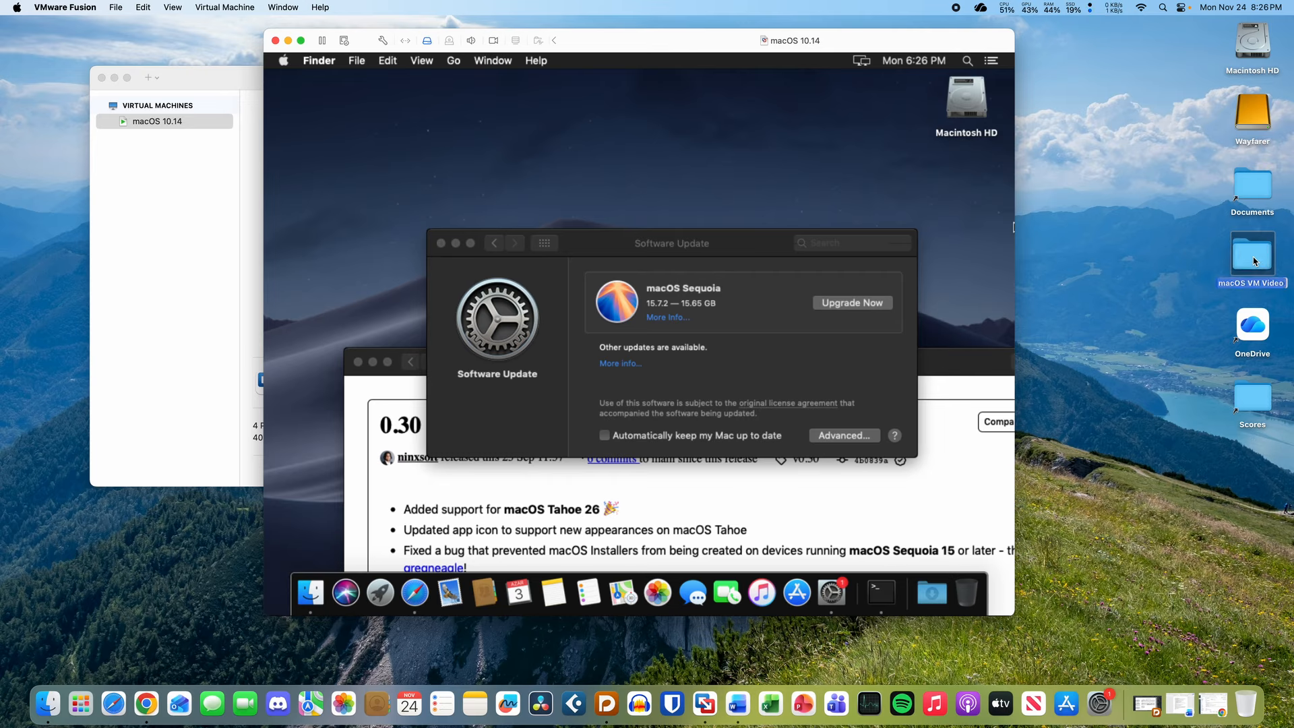
left_click(1190, 288)
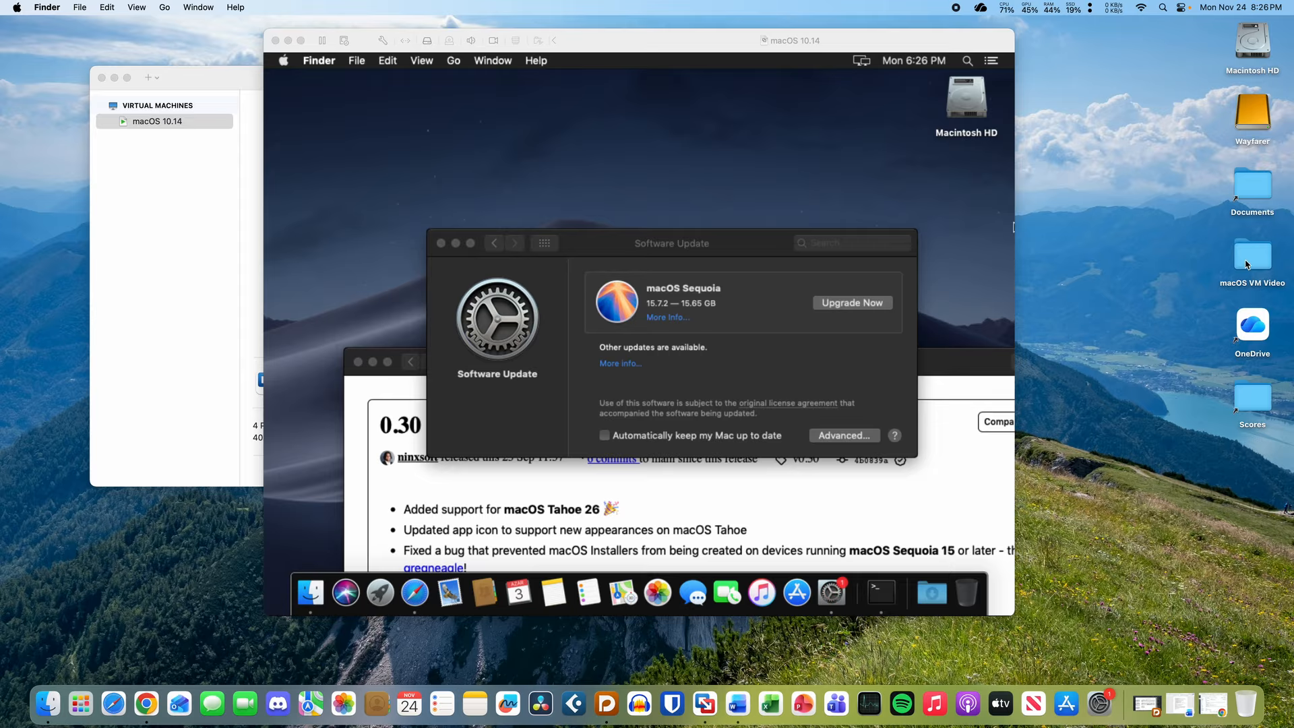
left_click_drag(1245, 261, 701, 139)
left_click(1072, 199)
left_click(591, 261)
- Search Safari for firefox and open the Firefox website
left_click_drag(618, 249, 571, 130)
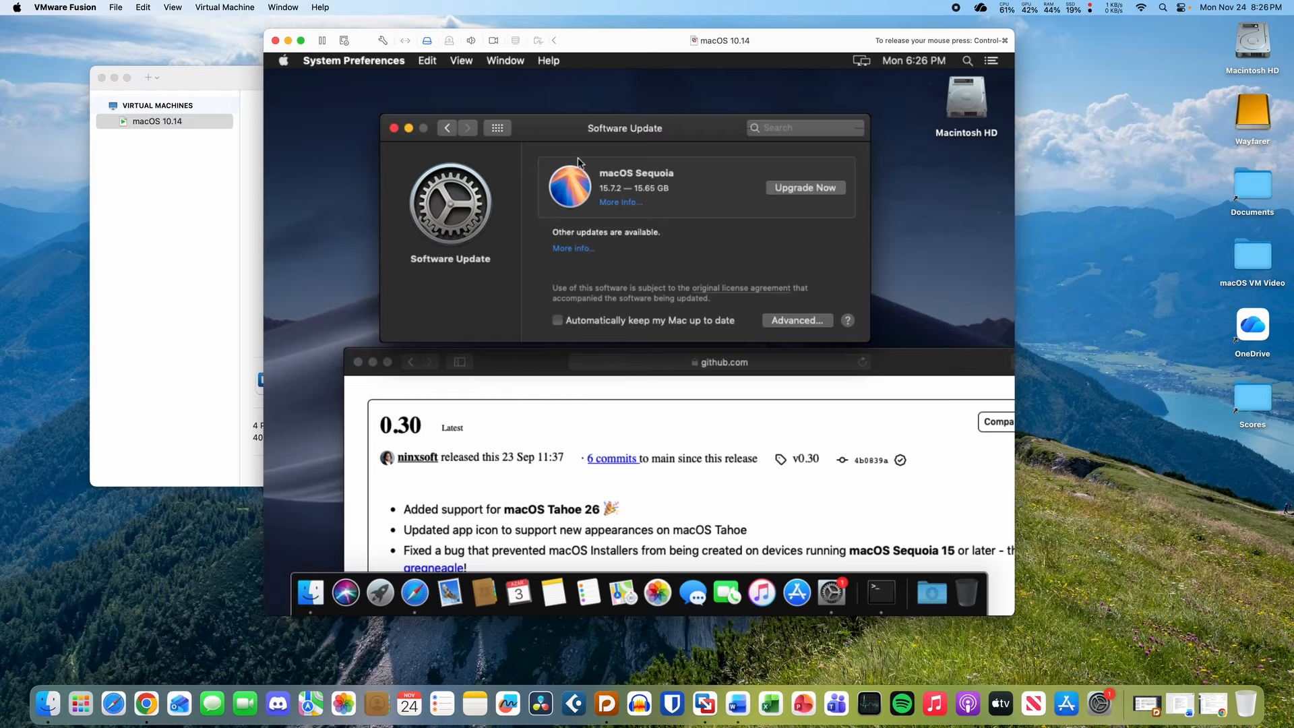
left_click(541, 368)
left_click_drag(530, 370, 470, 170)
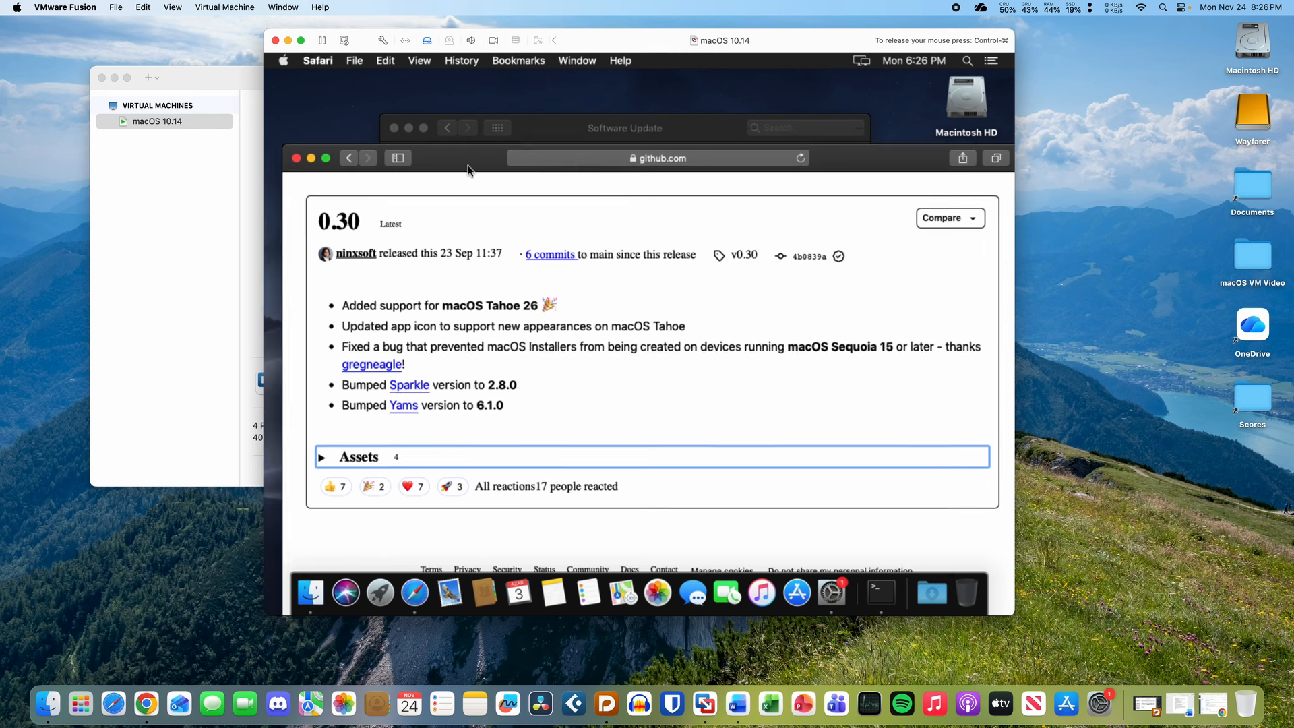
left_click(569, 159)
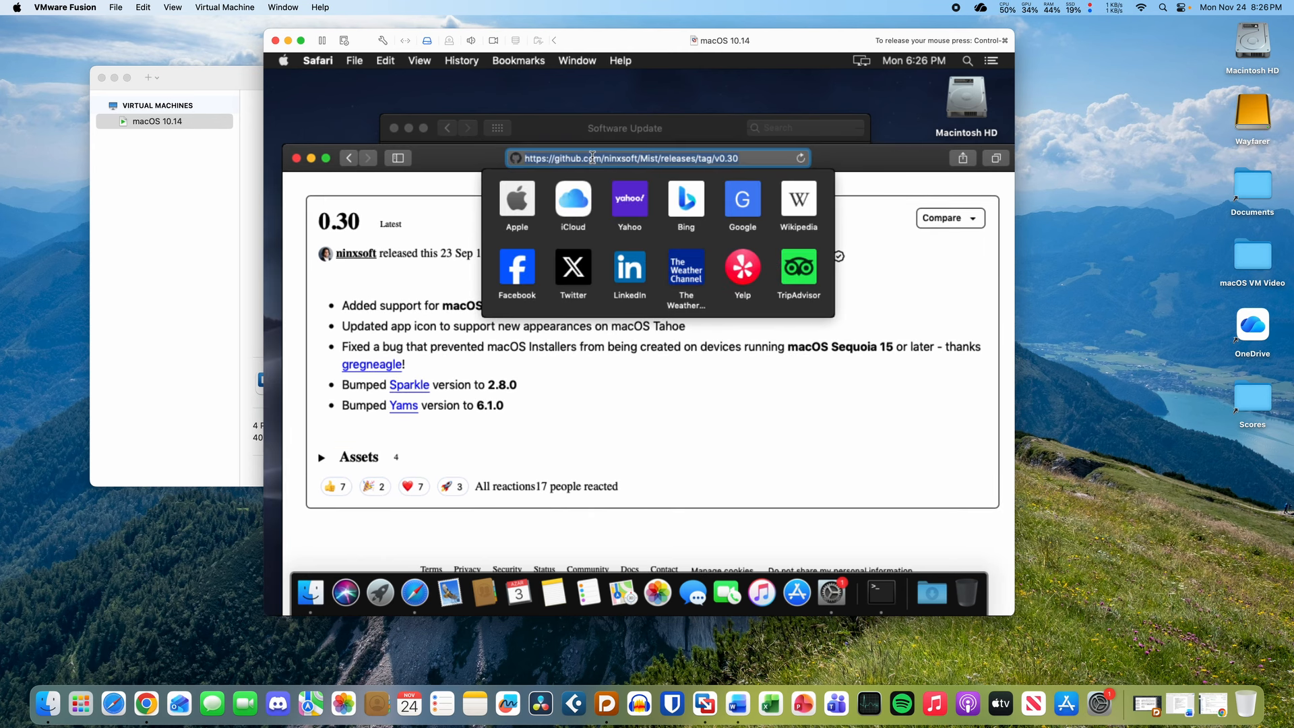
type("firefox")
key("Return")
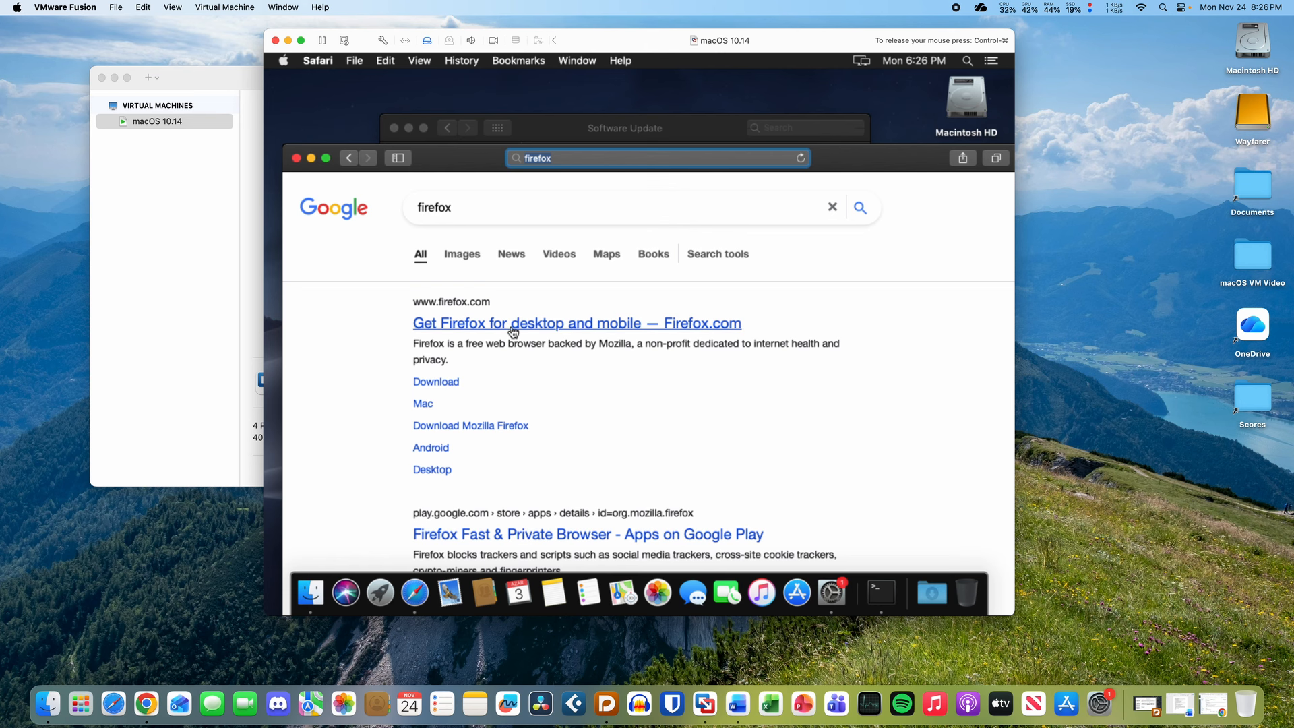
left_click(514, 331)
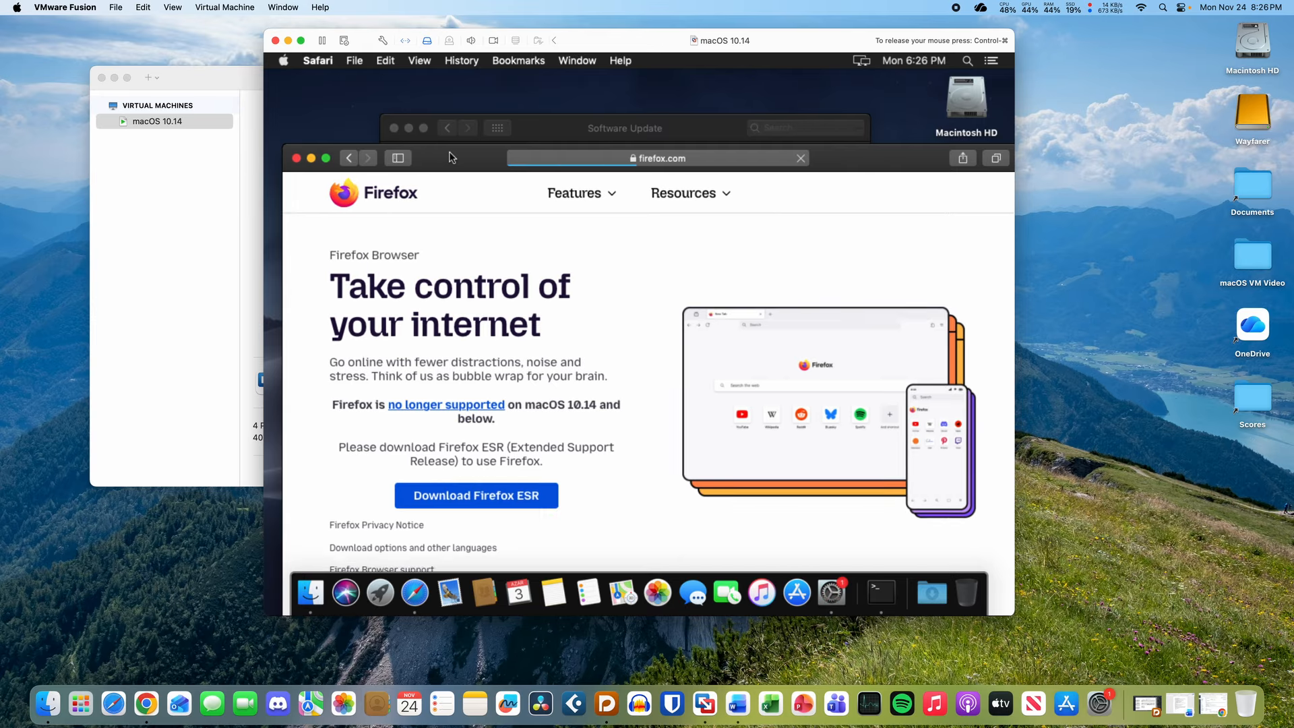
left_click_drag(448, 151, 439, 87)
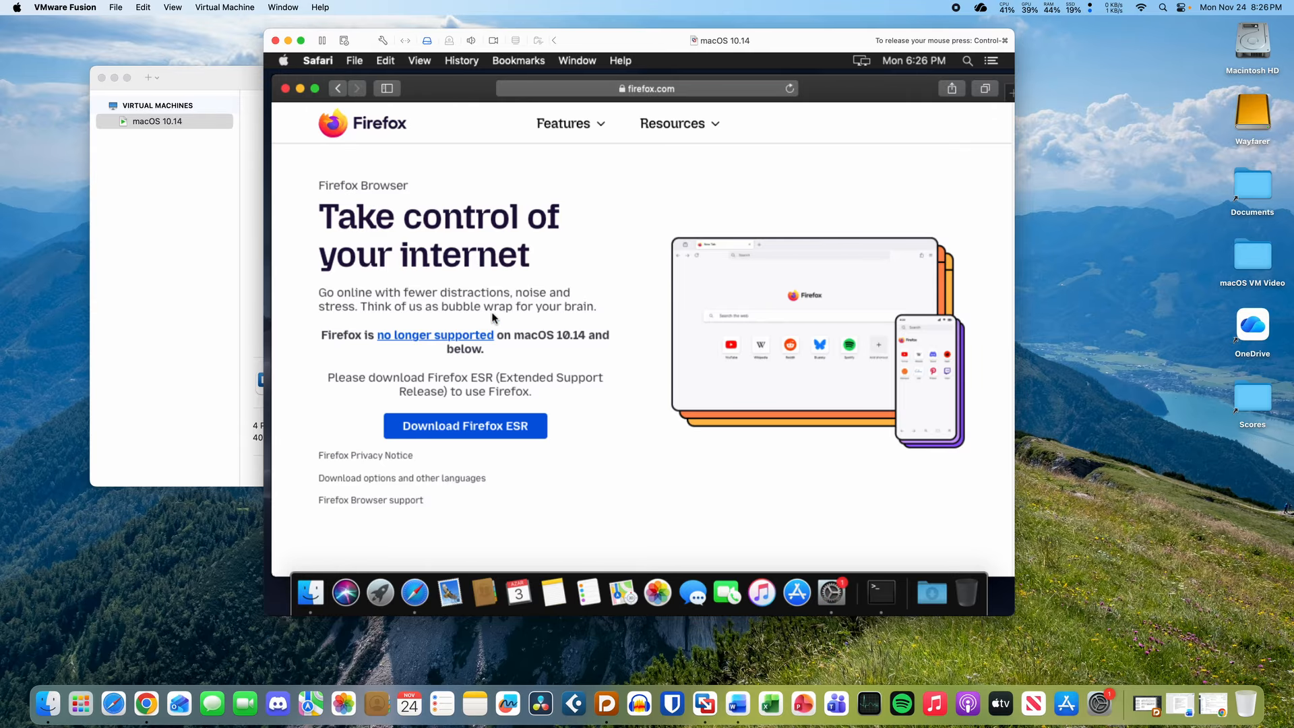
- Download Firefox ESR 115.30.0esr.dmg and check it in the Downloads stack
left_click(501, 431)
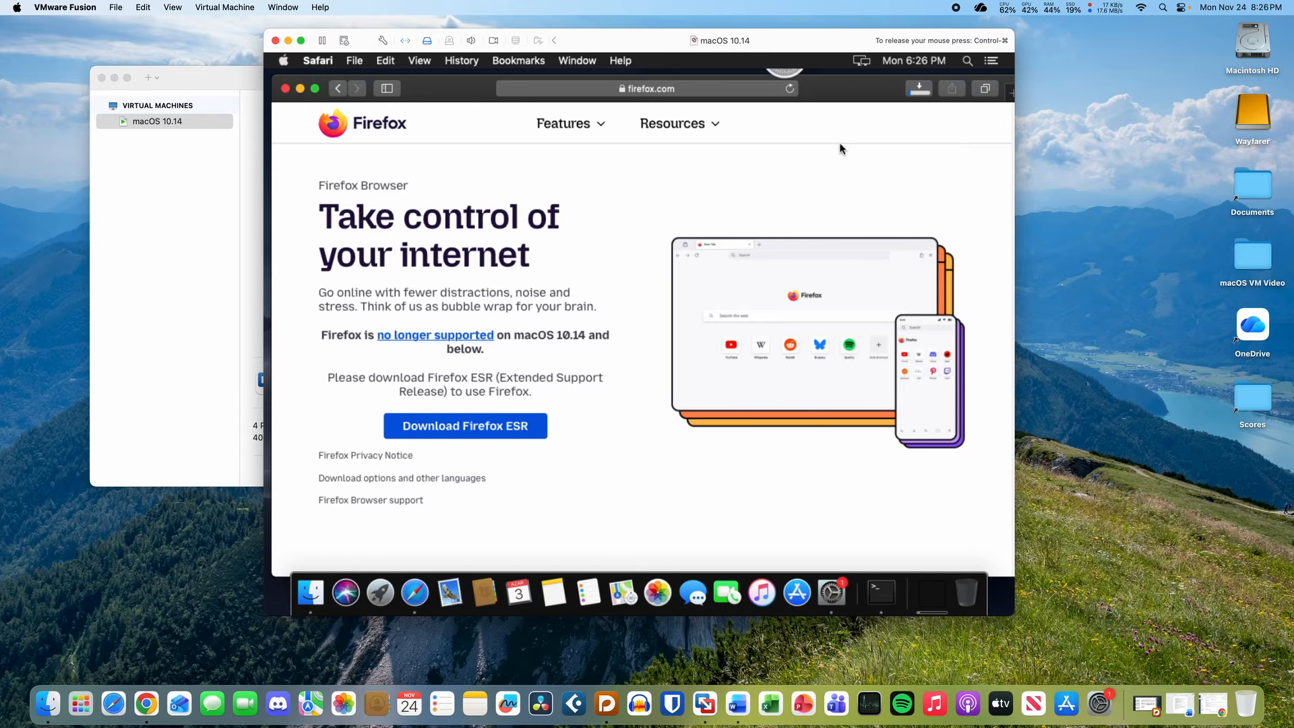
left_click(936, 577)
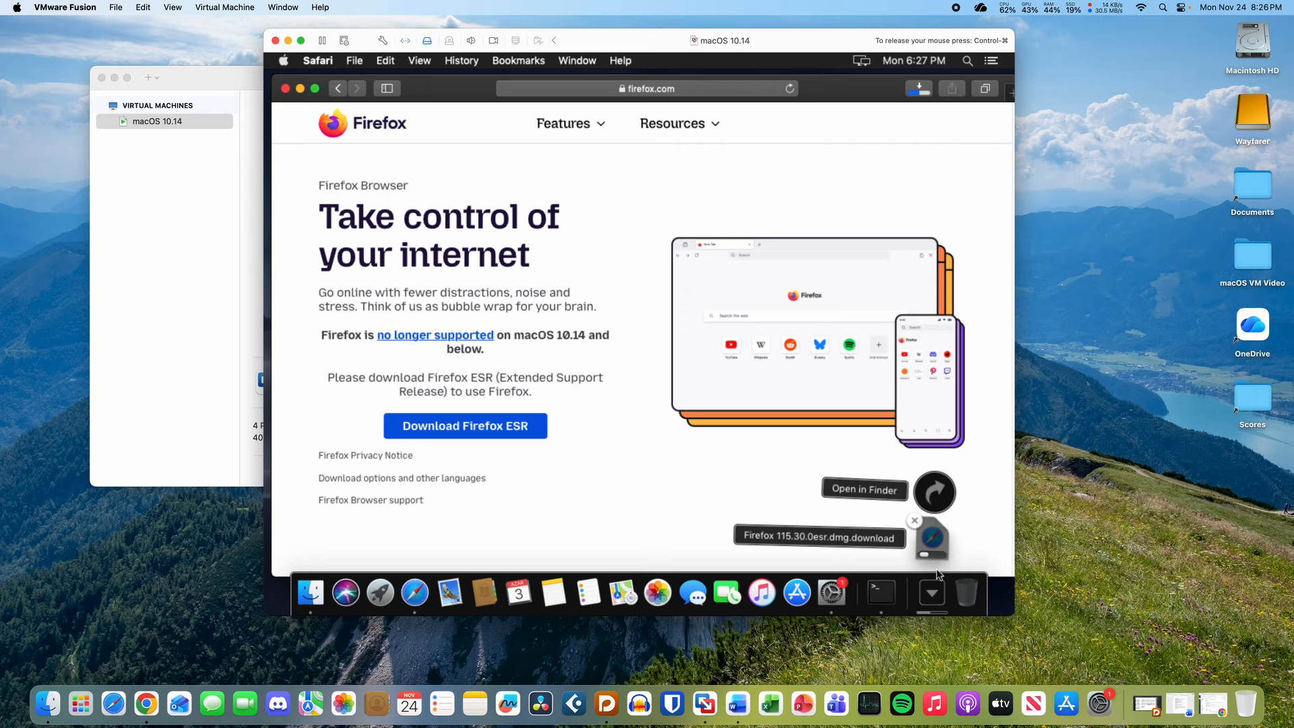
left_click(941, 543)
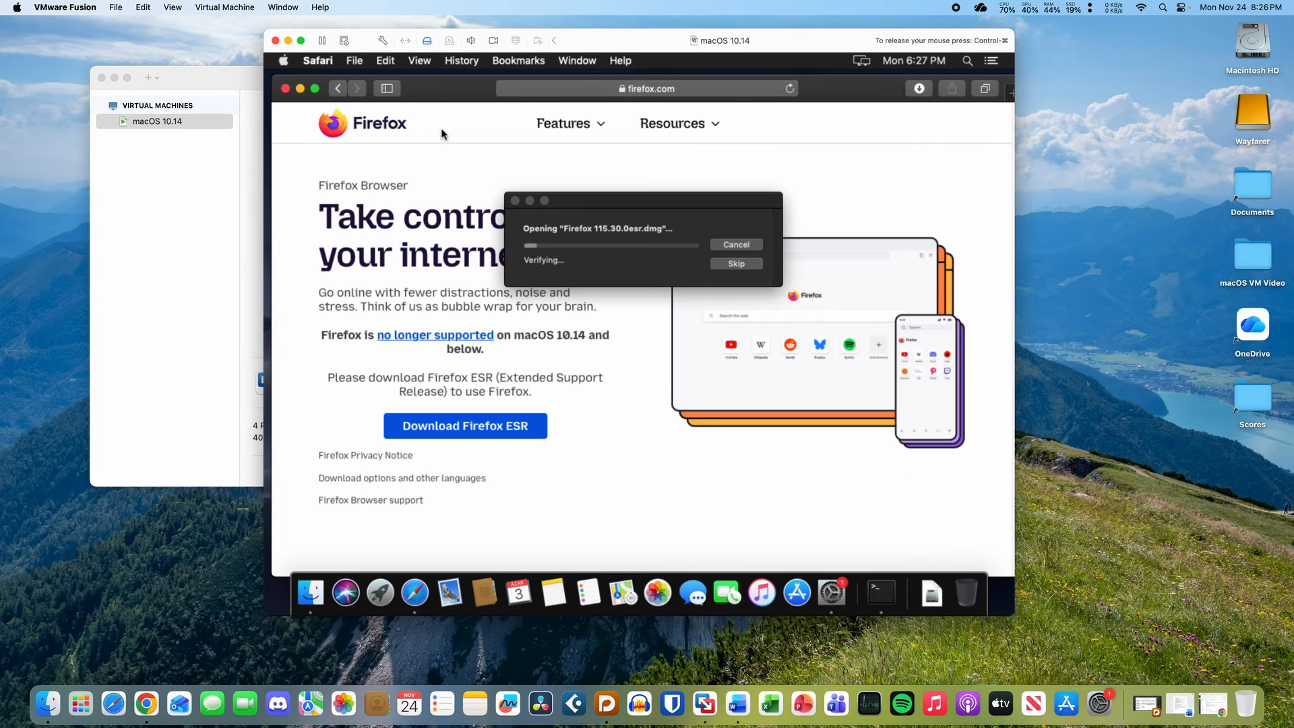
- Quit Safari and move the disk image verifying dialog aside
left_click(336, 61)
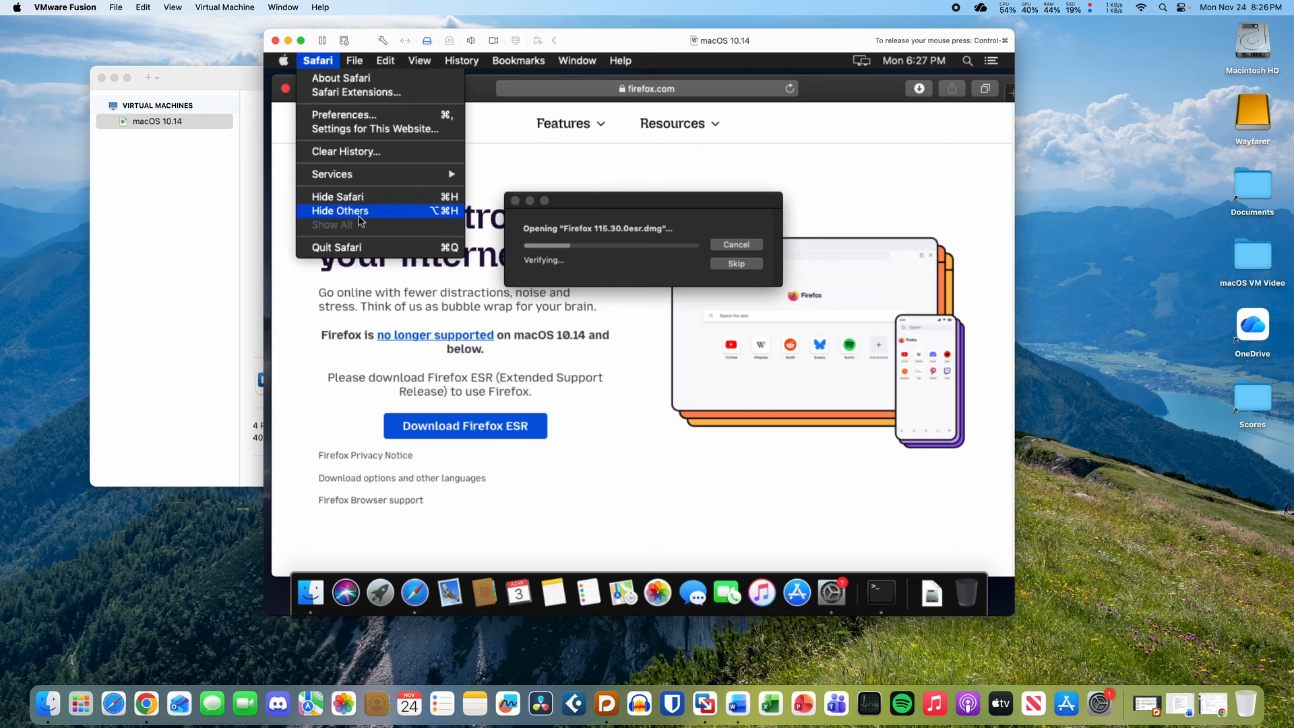
left_click(368, 250)
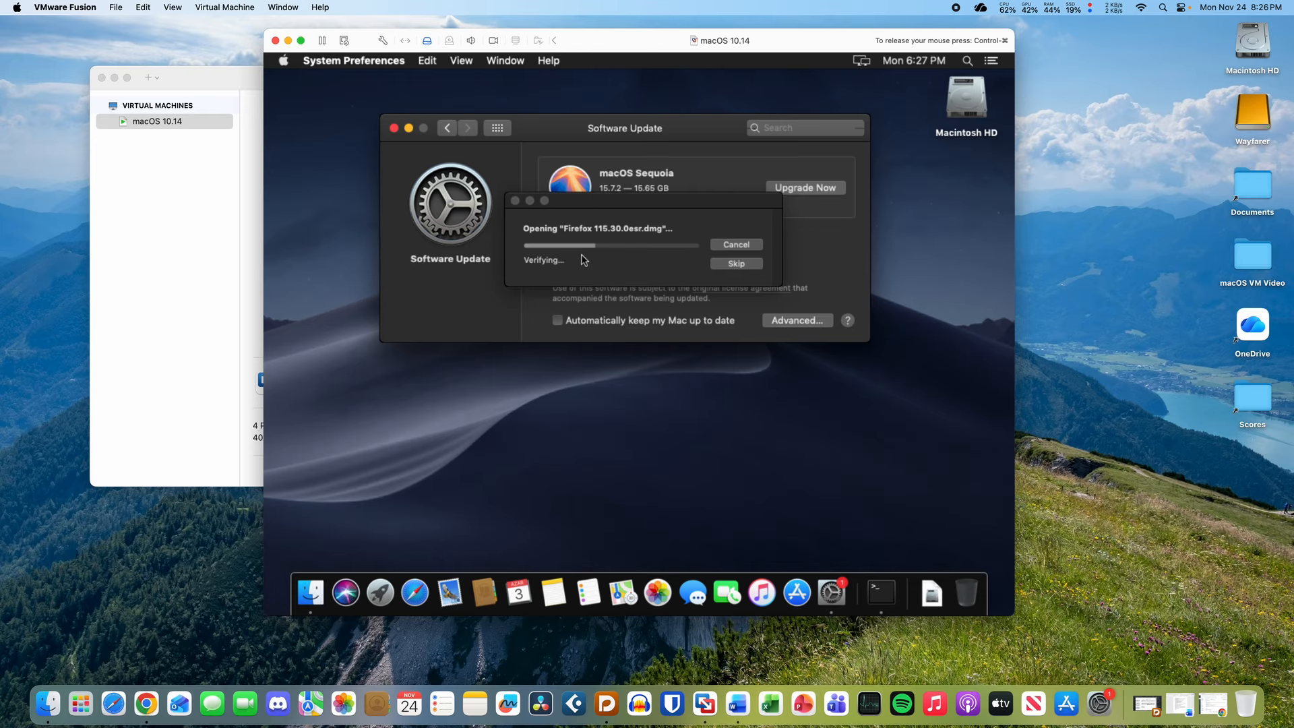
left_click_drag(610, 222, 571, 222)
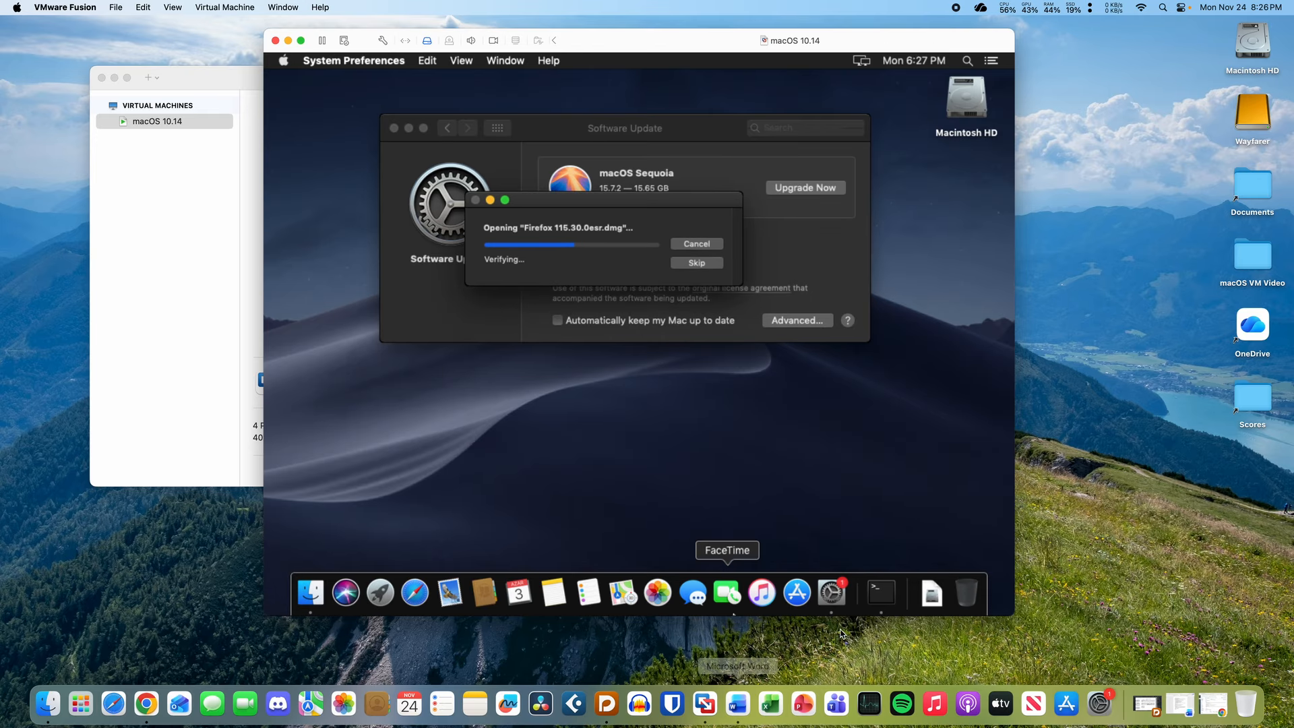
- Launch Activity Monitor via Spotlight ('acti'), check Memory and CPU usage, and close the Firefox disk window
key("super+space")
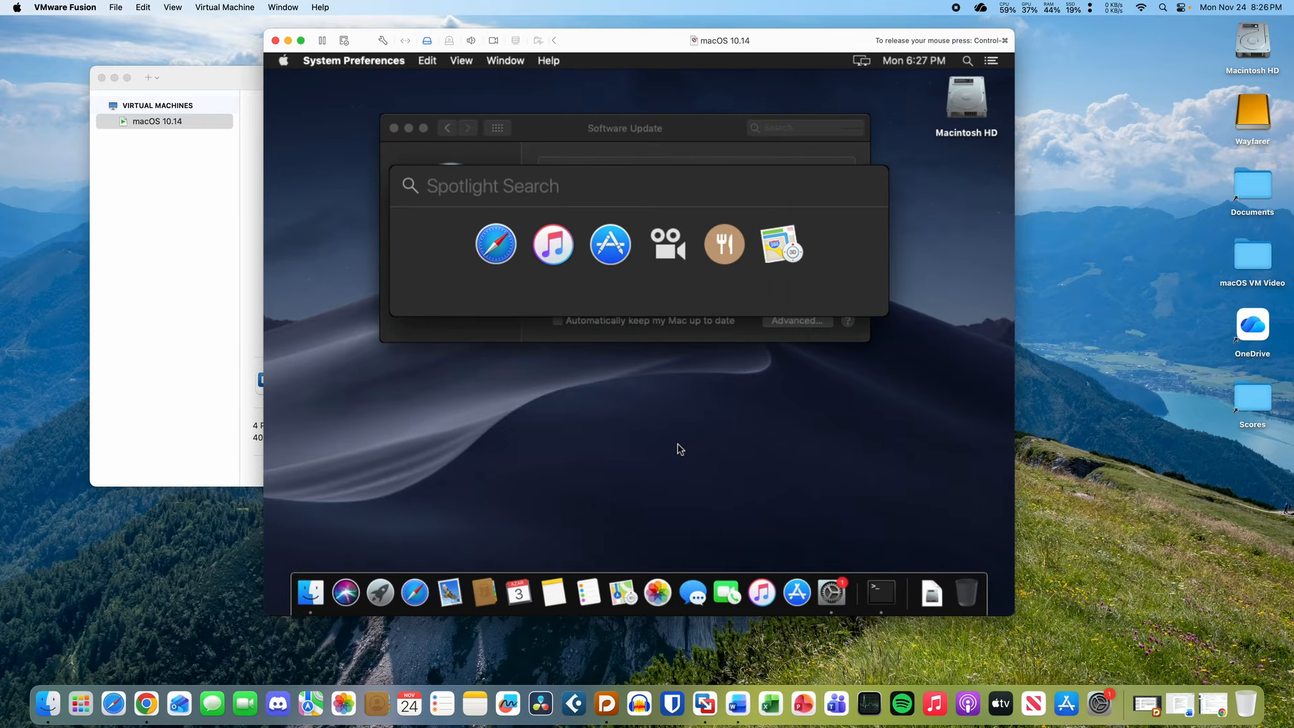
type("acti")
key("Return")
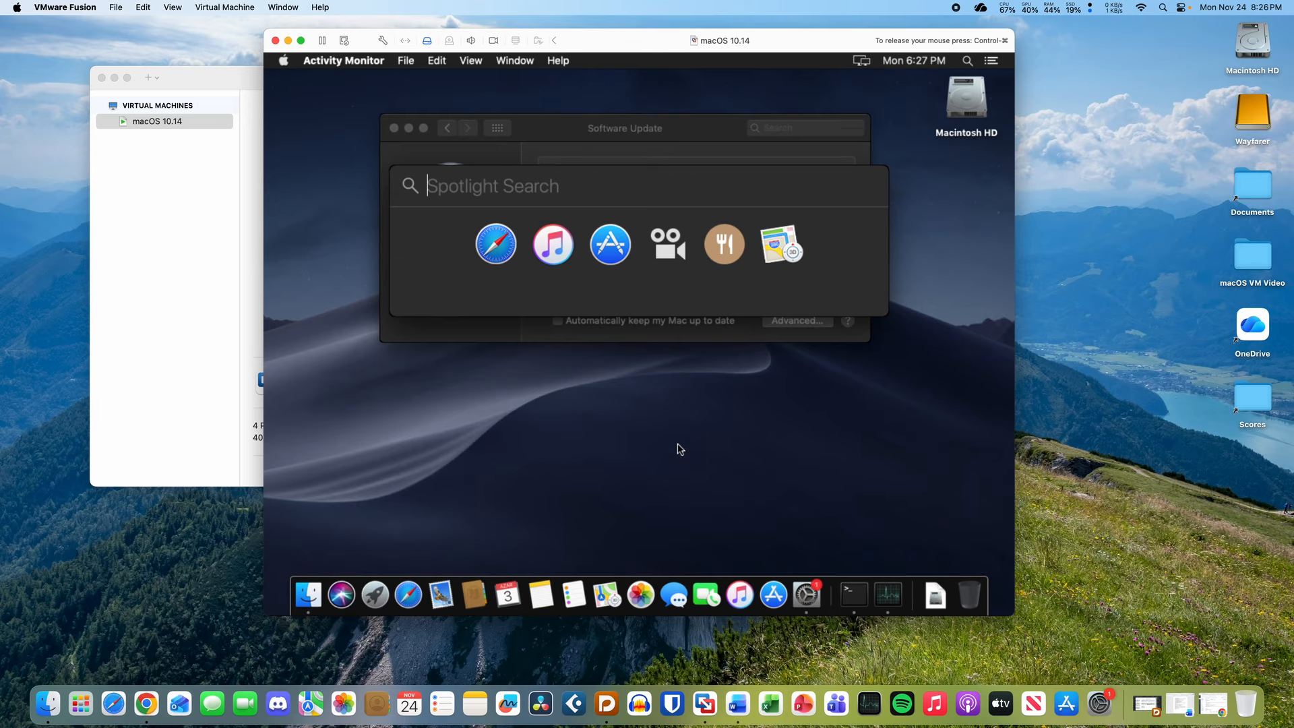
left_click(615, 213)
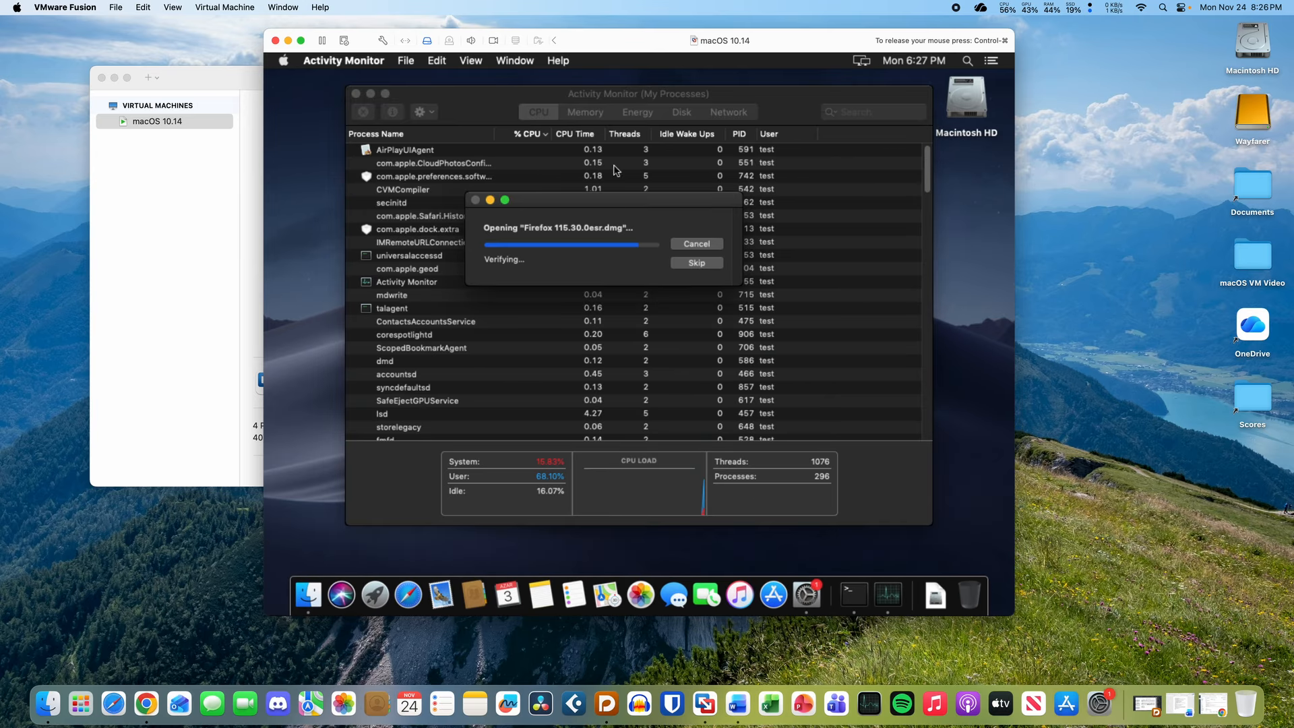
left_click(511, 110)
left_click(599, 115)
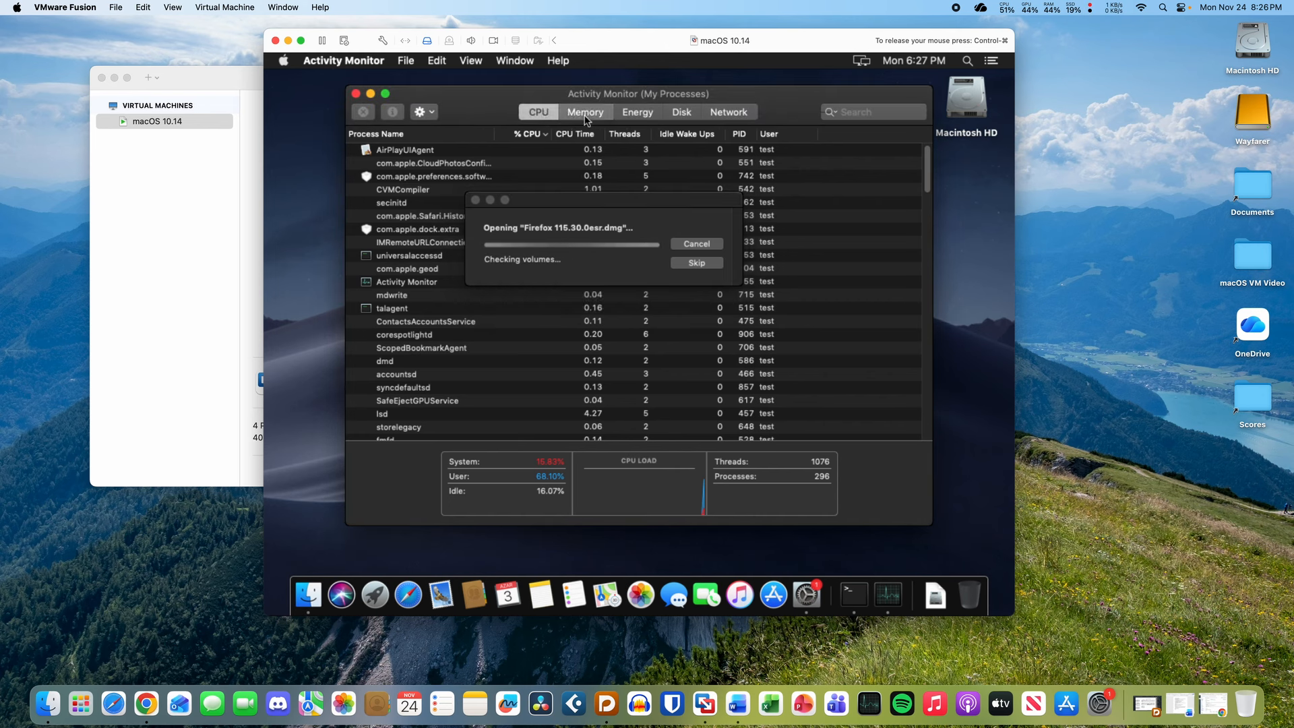
left_click(543, 115)
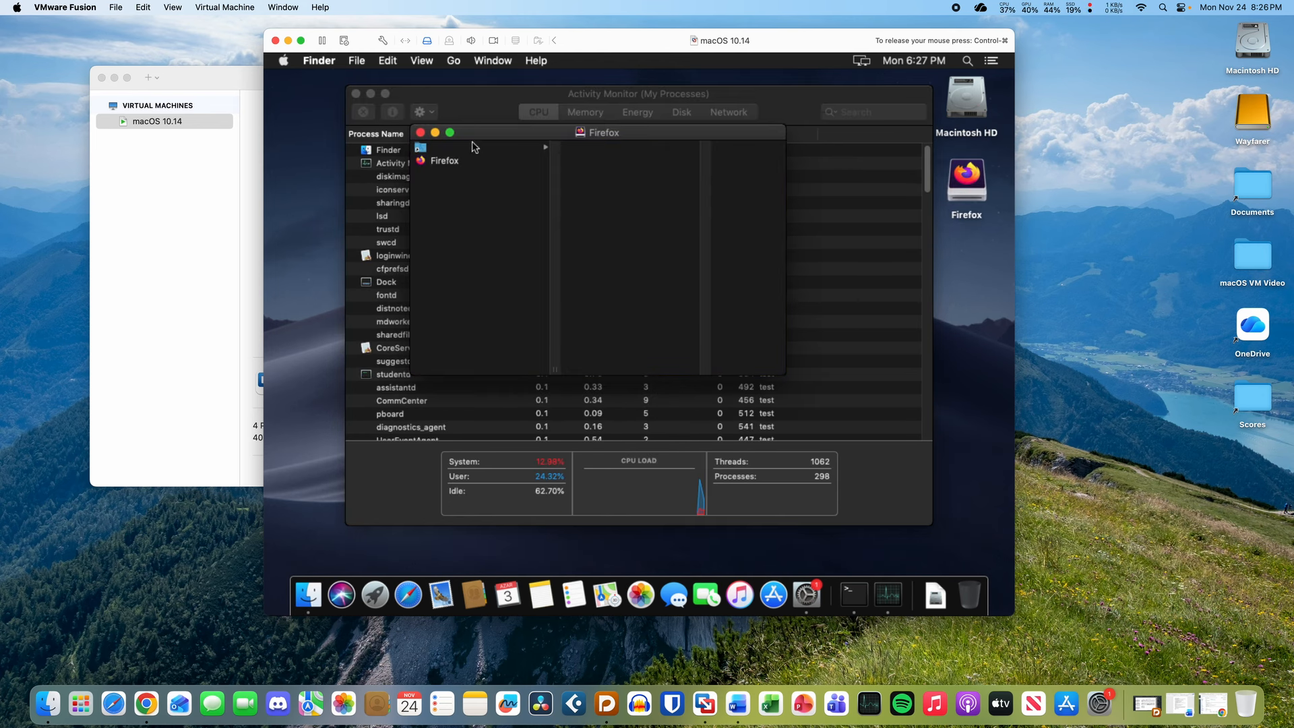
left_click(422, 134)
- Open the CPU history graphs enlarged to show every core, briefly viewing GPU history
left_click(834, 223)
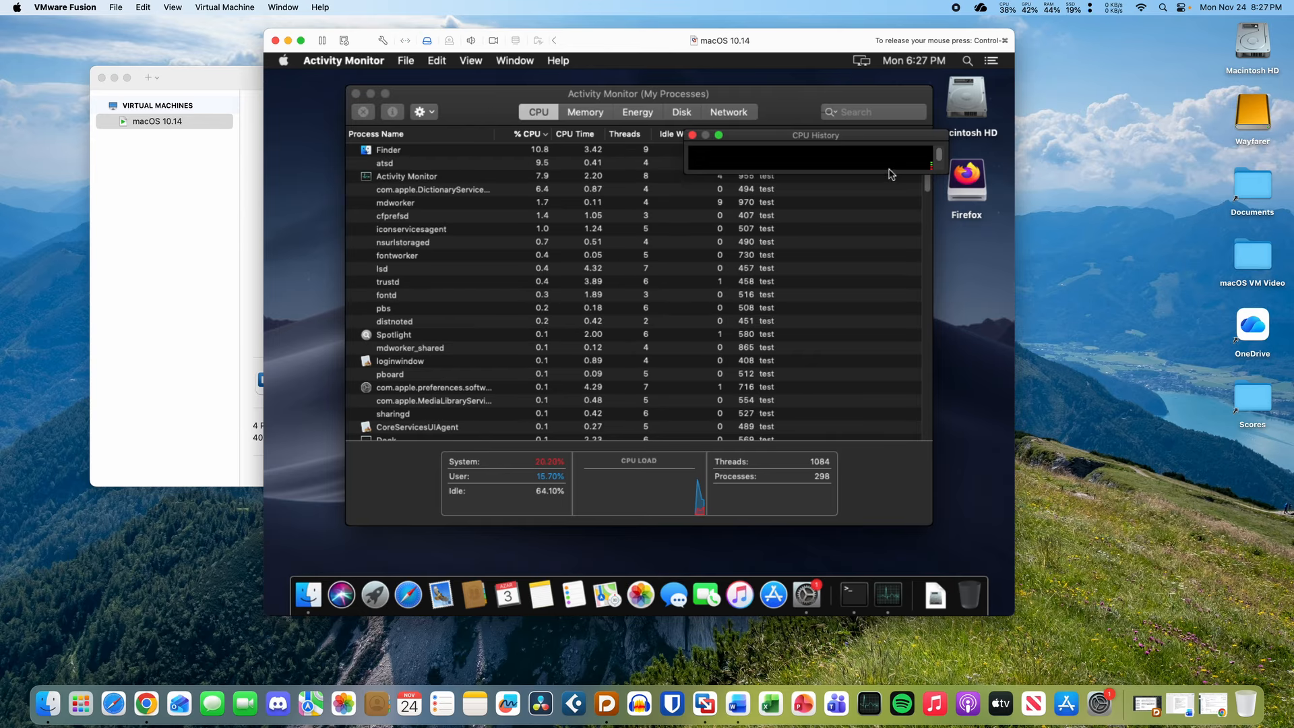
left_click_drag(891, 173, 903, 409)
key("super+4")
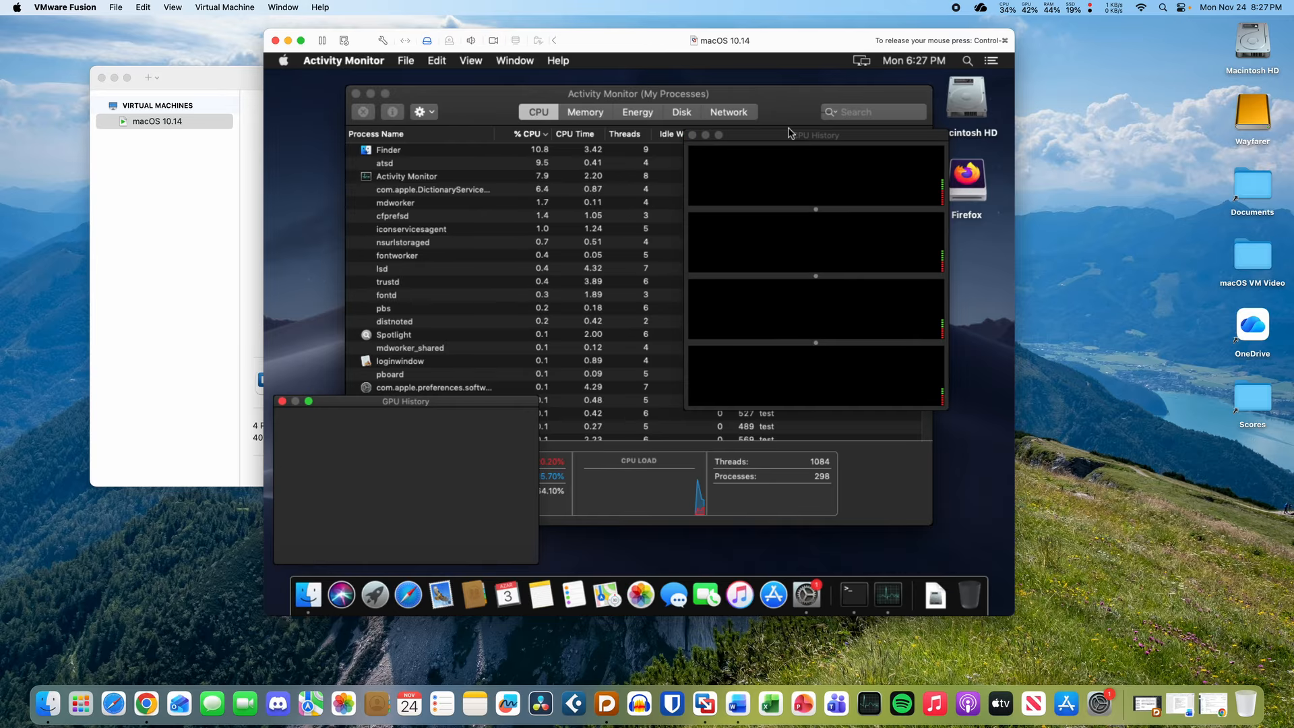
left_click(282, 402)
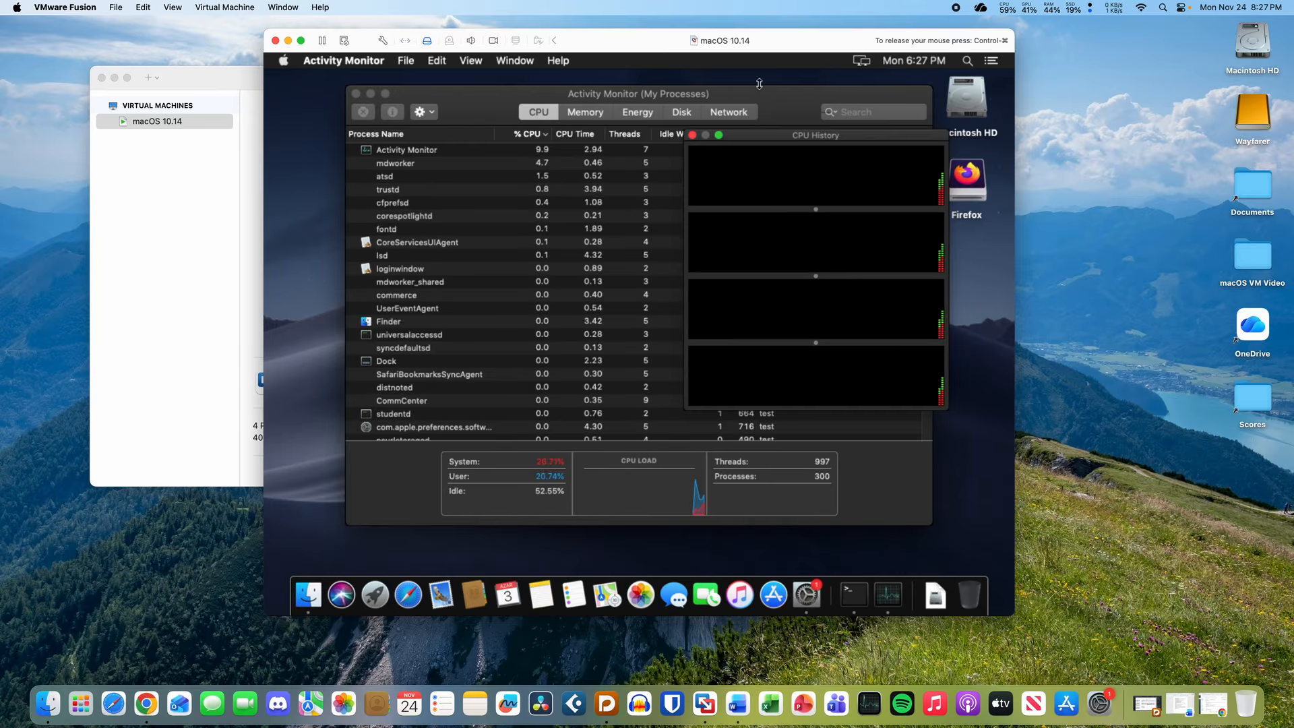
left_click_drag(767, 143, 754, 106)
- View the CPU usage meter, then close both history windows and hide Activity Monitor
key("super+2")
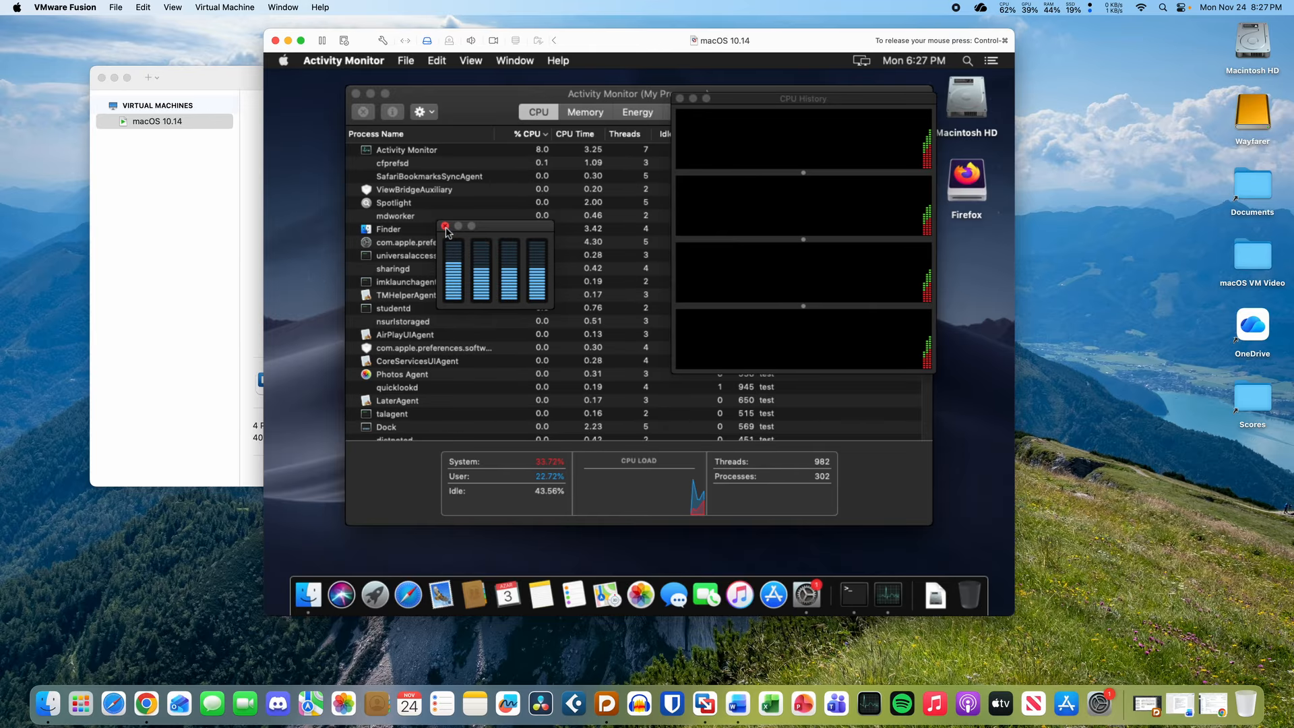
left_click_drag(506, 232, 625, 392)
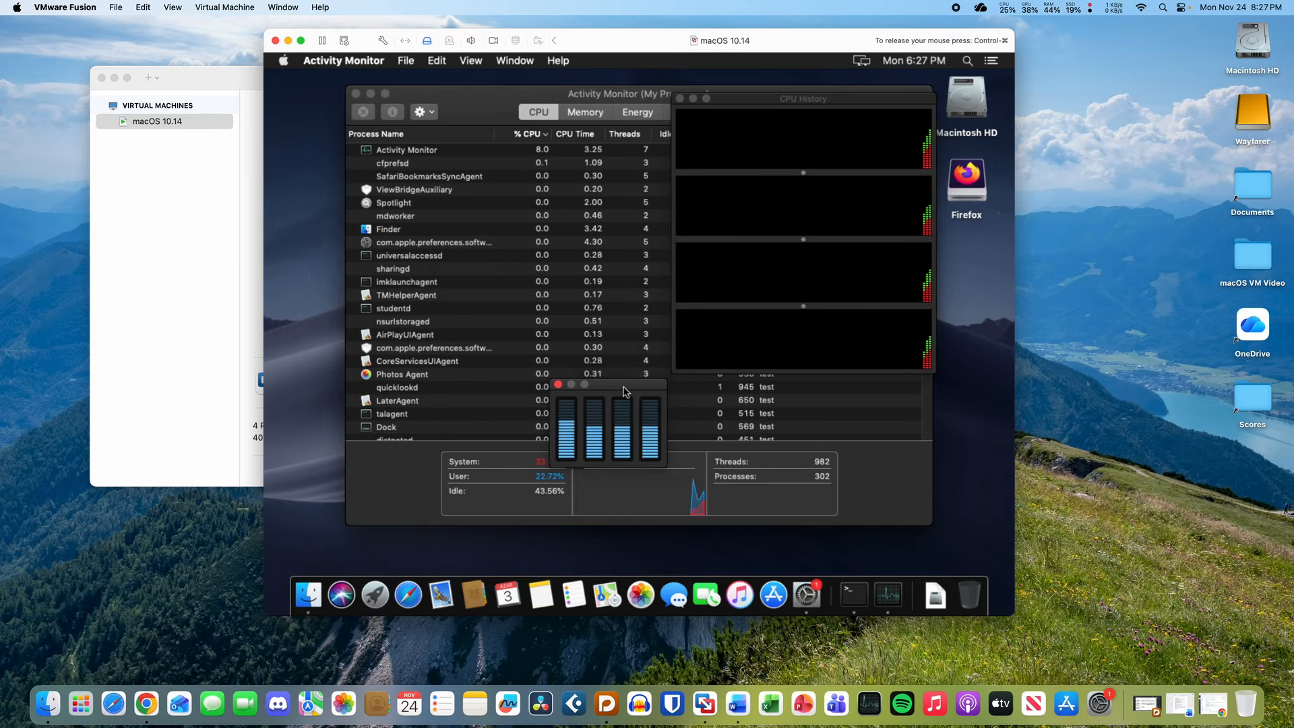
left_click(558, 385)
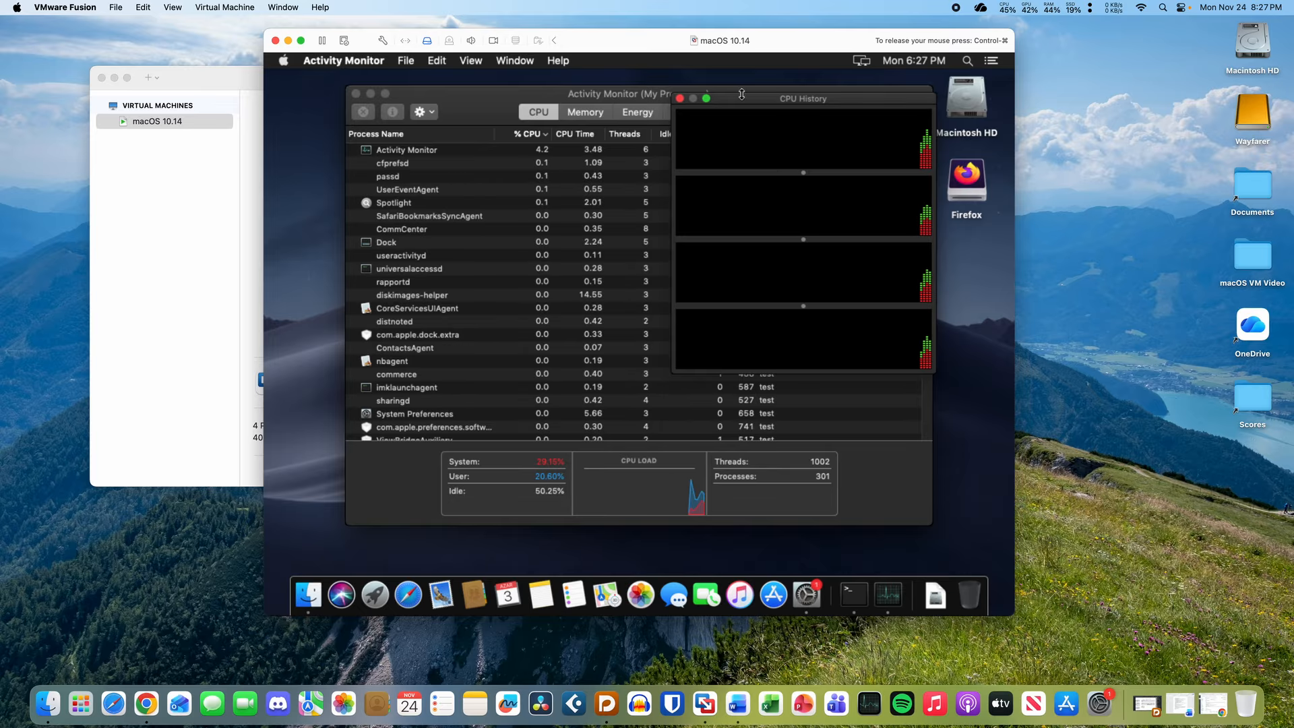
left_click(679, 99)
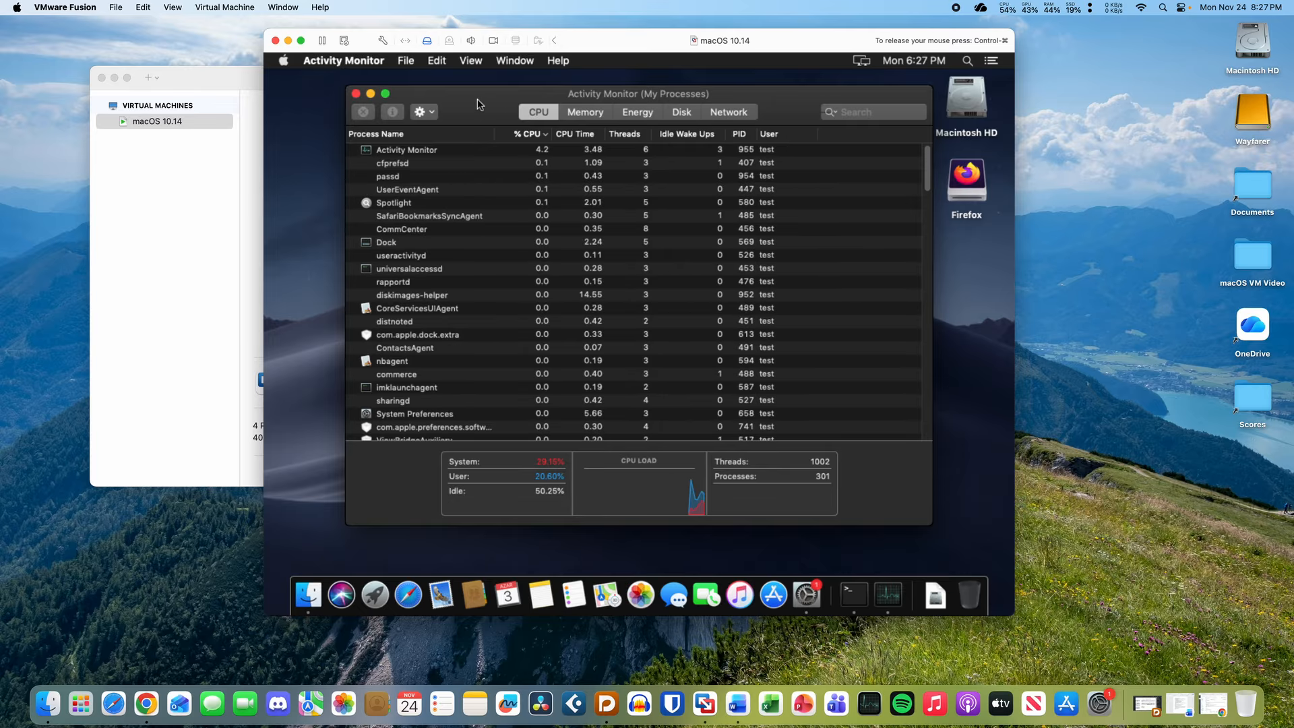
key("super+q")
- Copy Firefox from its disk image into Applications, then eject the Firefox disk
double_click(979, 190)
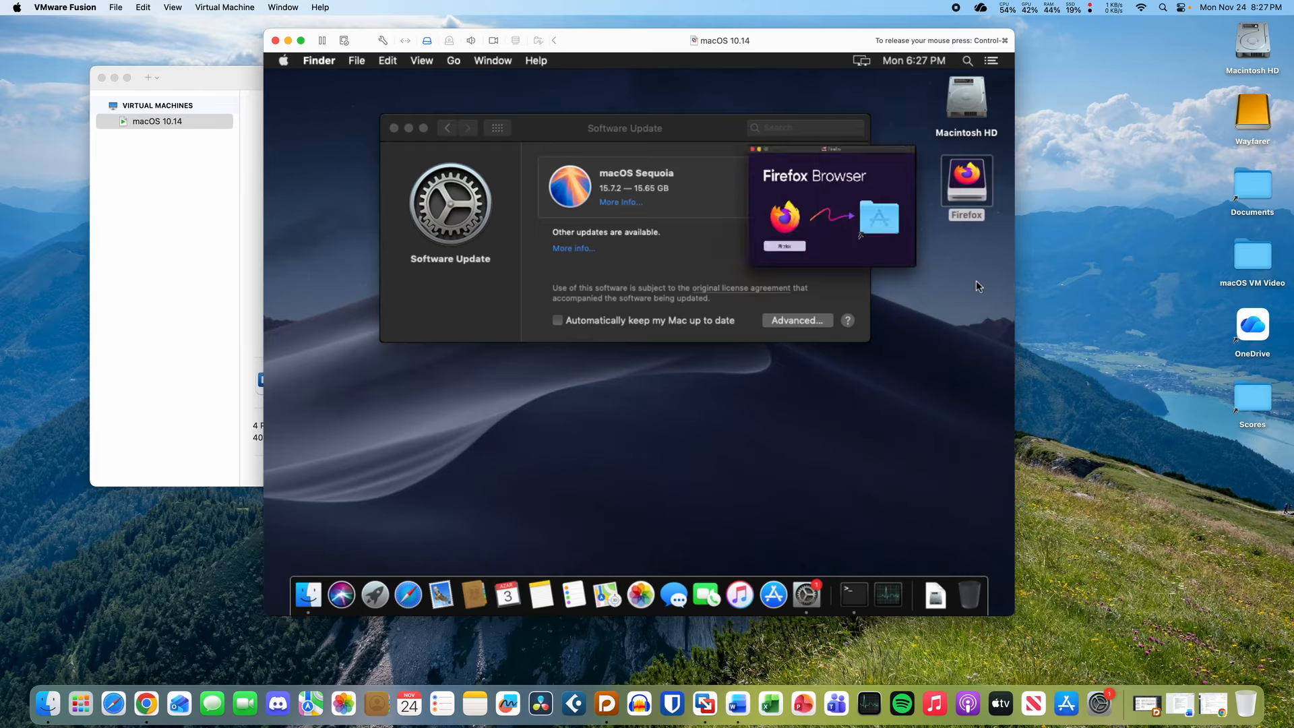
left_click_drag(502, 301, 706, 290)
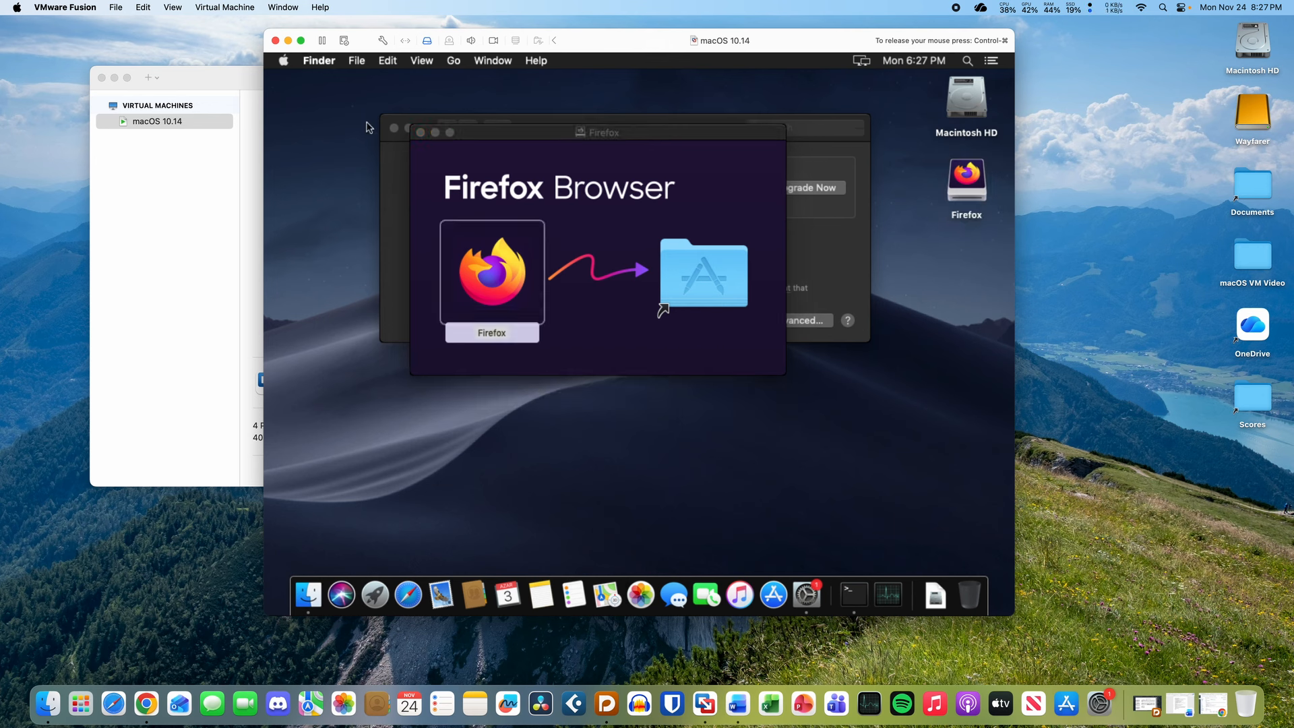
left_click(420, 132)
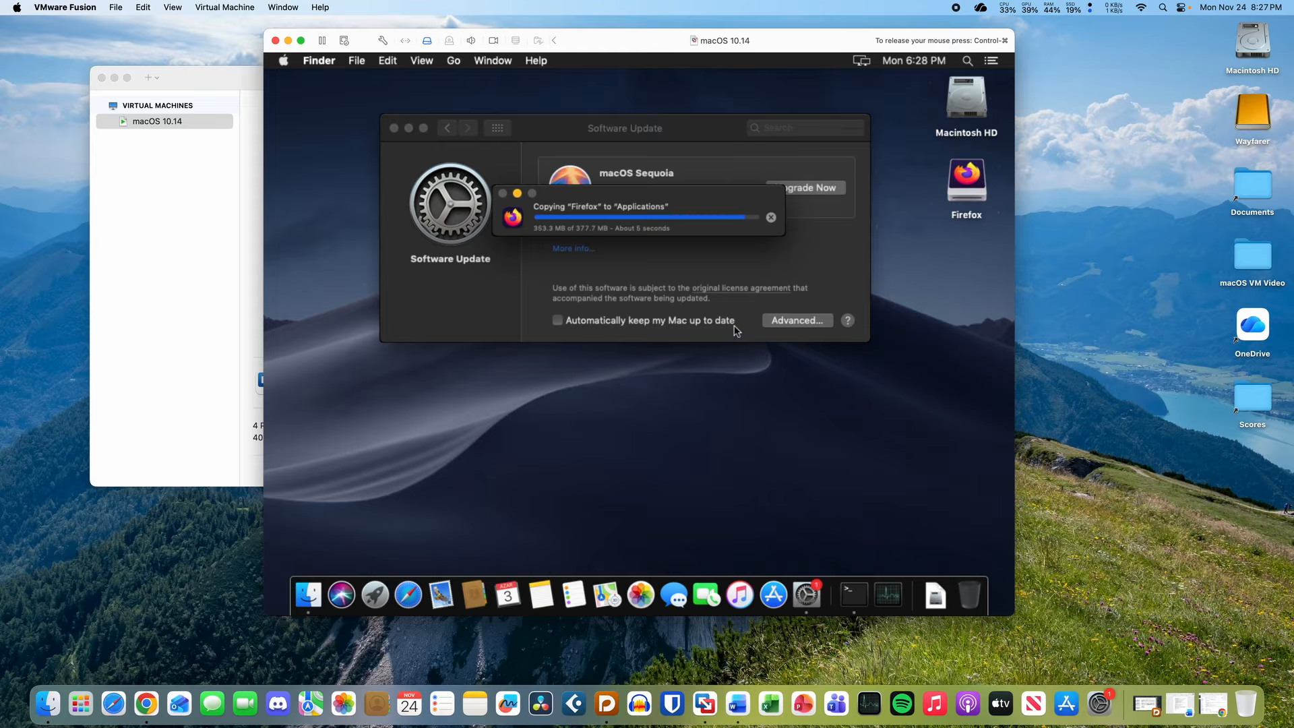
left_click(958, 189)
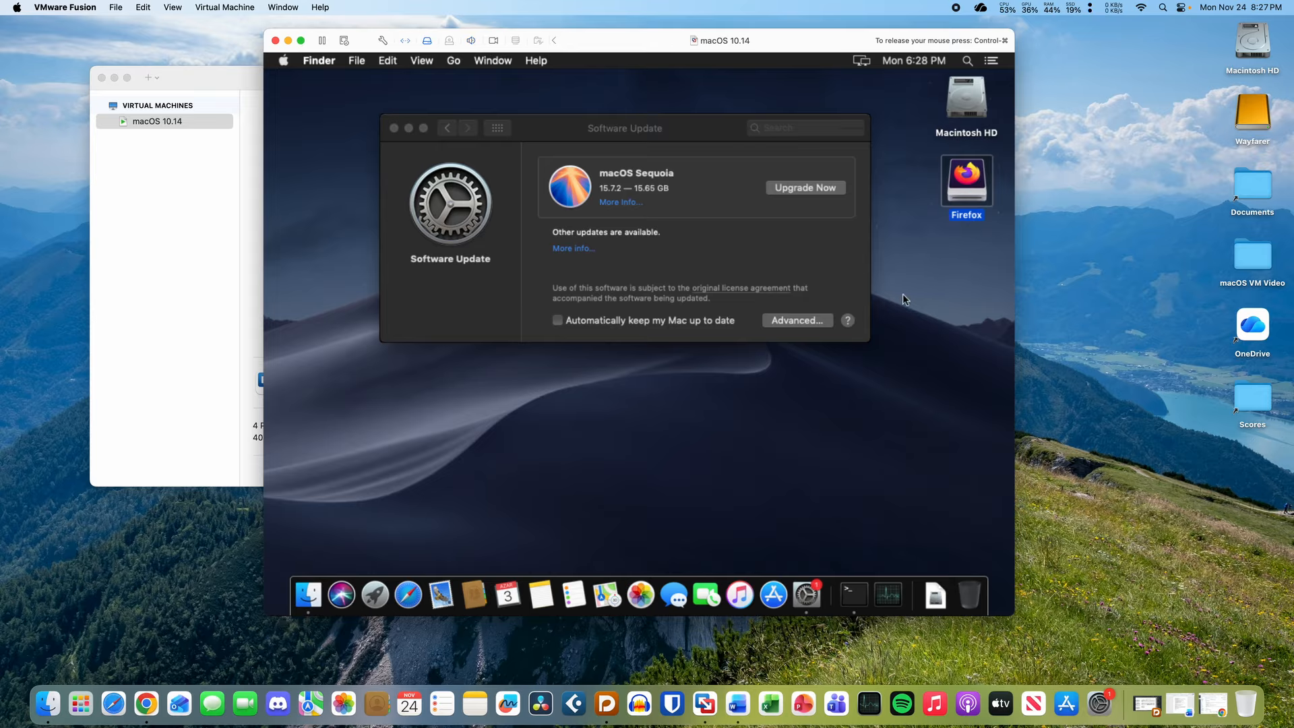
key("super+e")
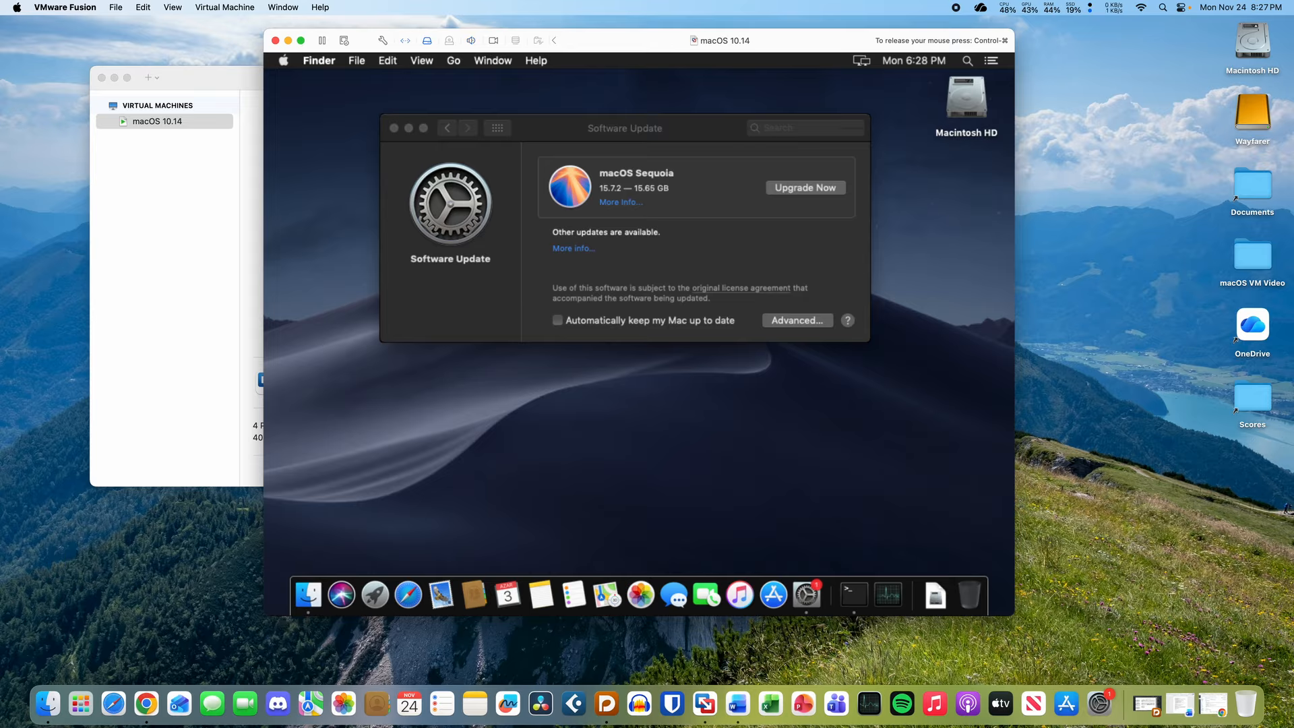
- Launch the newly installed Firefox through Spotlight ('firefox')
key("super+space")
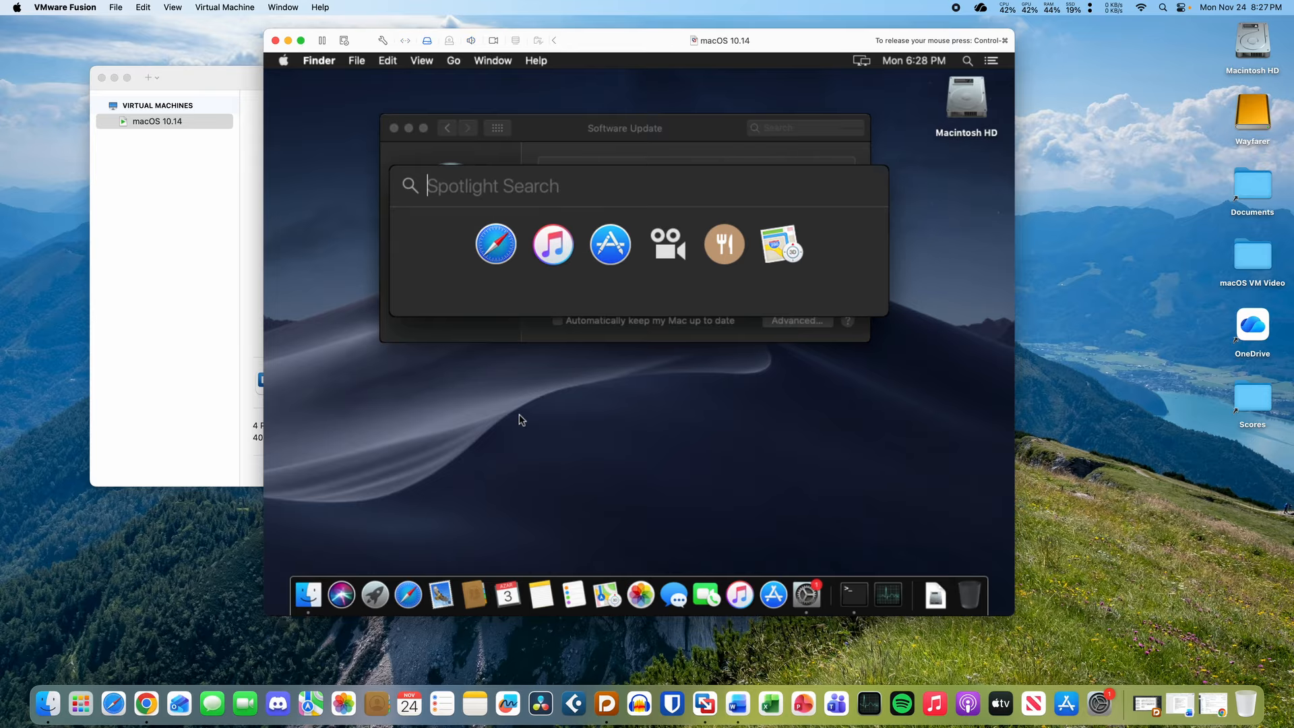
type("firefox")
key("Return")
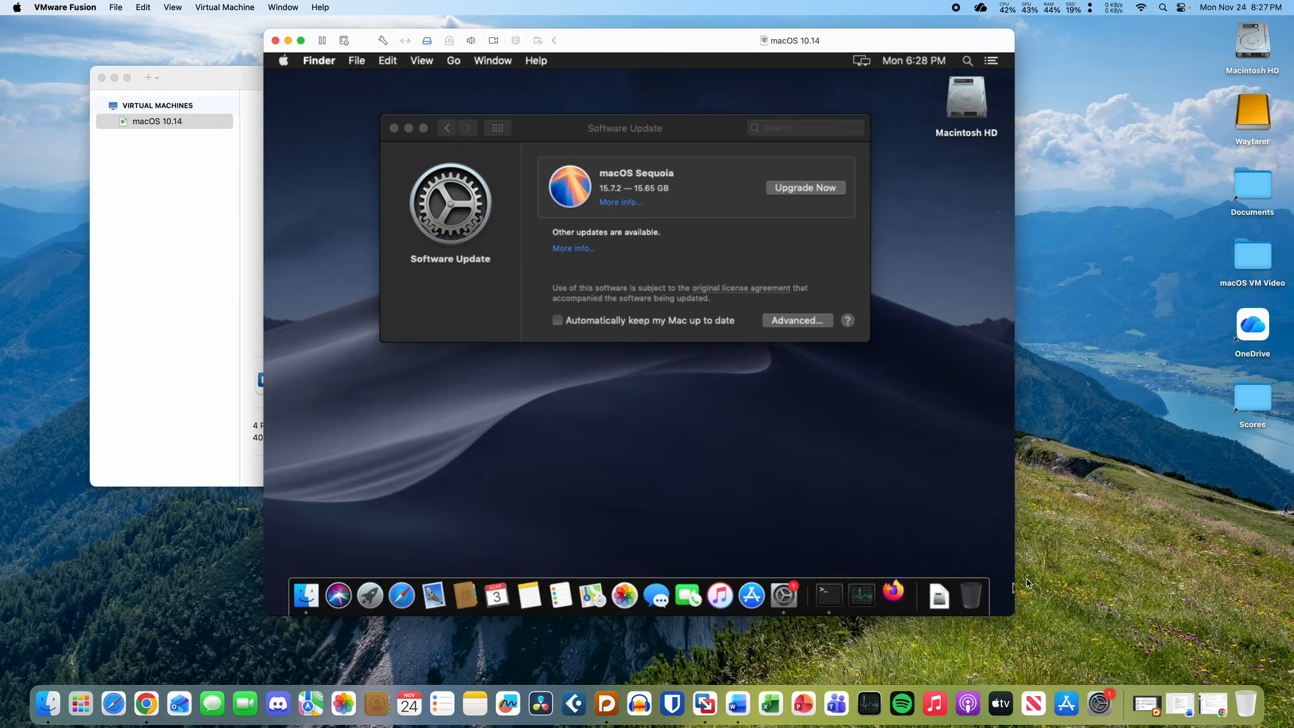
- Confirm opening the downloaded Firefox and turn off recent applications in the Dock preferences
left_click(678, 266)
left_click(497, 128)
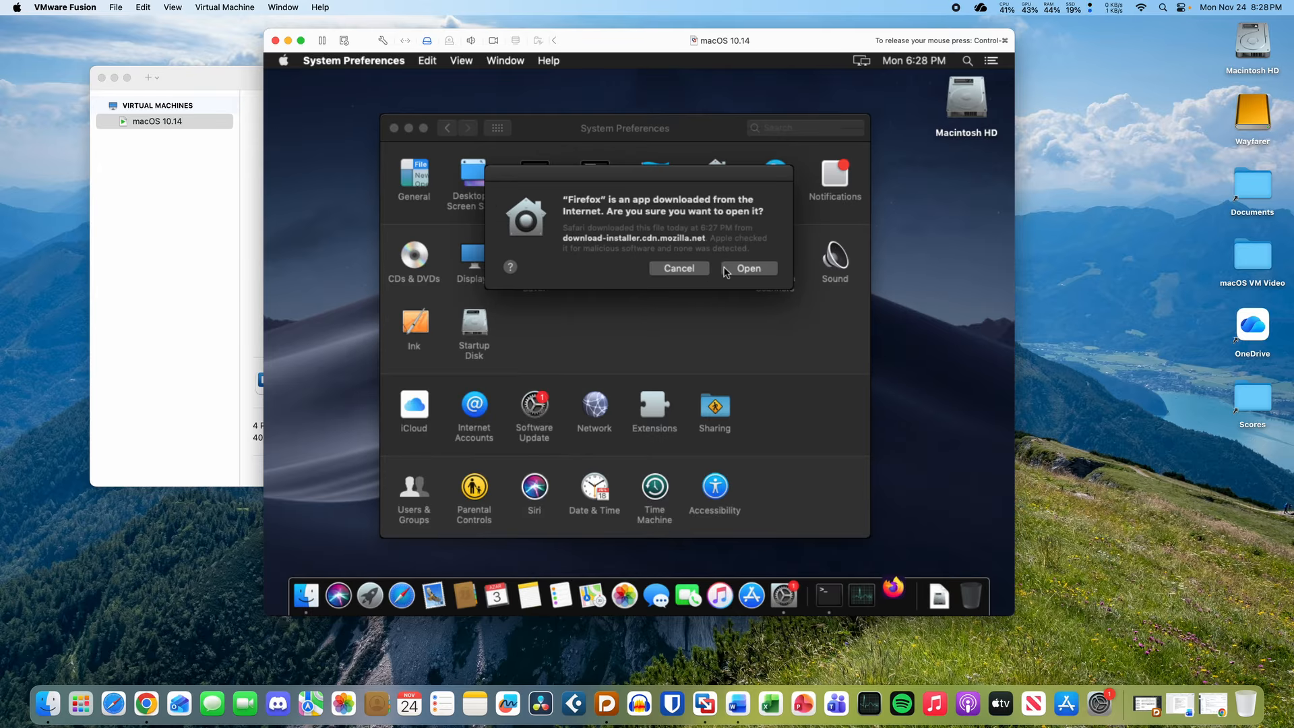
left_click(732, 269)
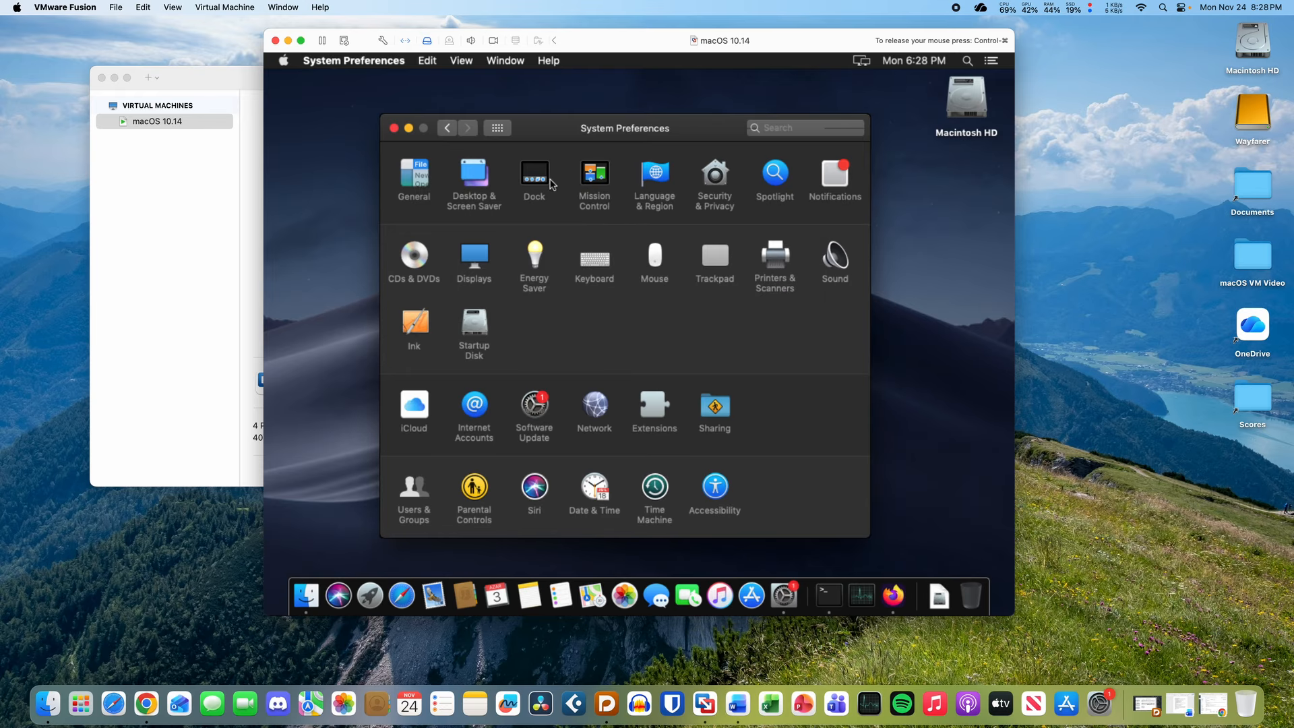
left_click(550, 180)
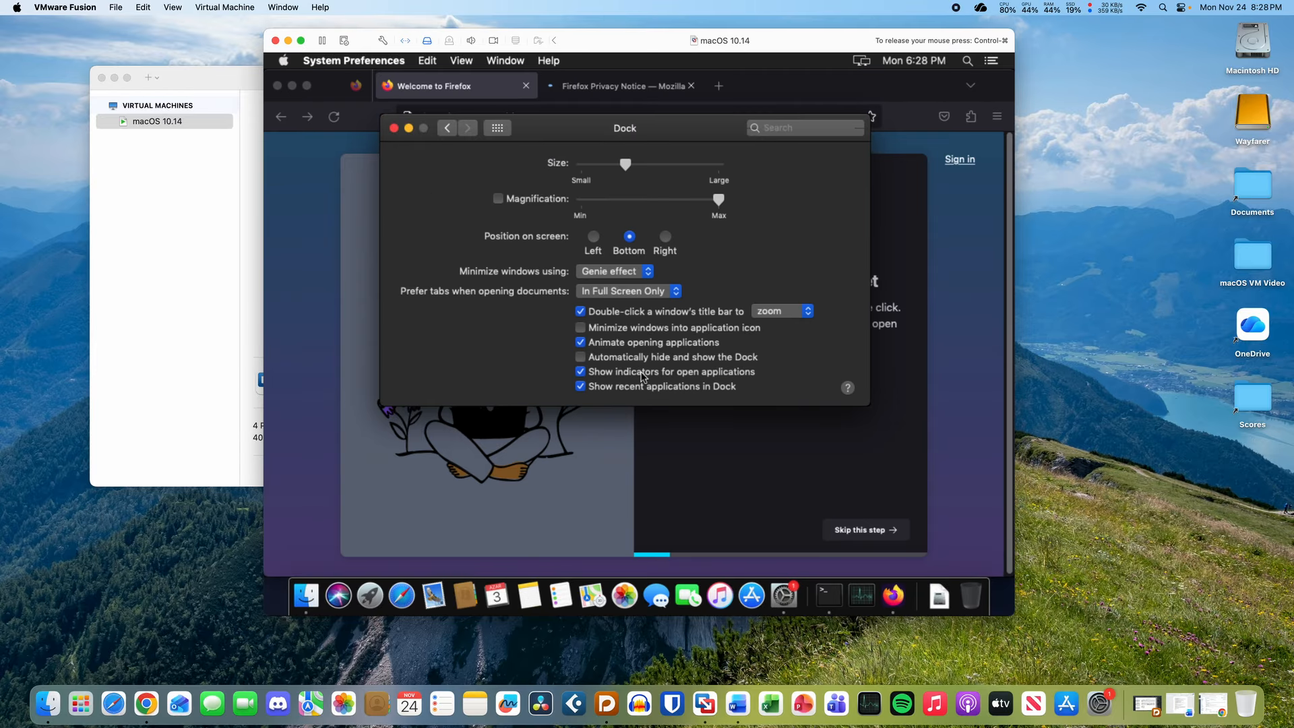
left_click(646, 383)
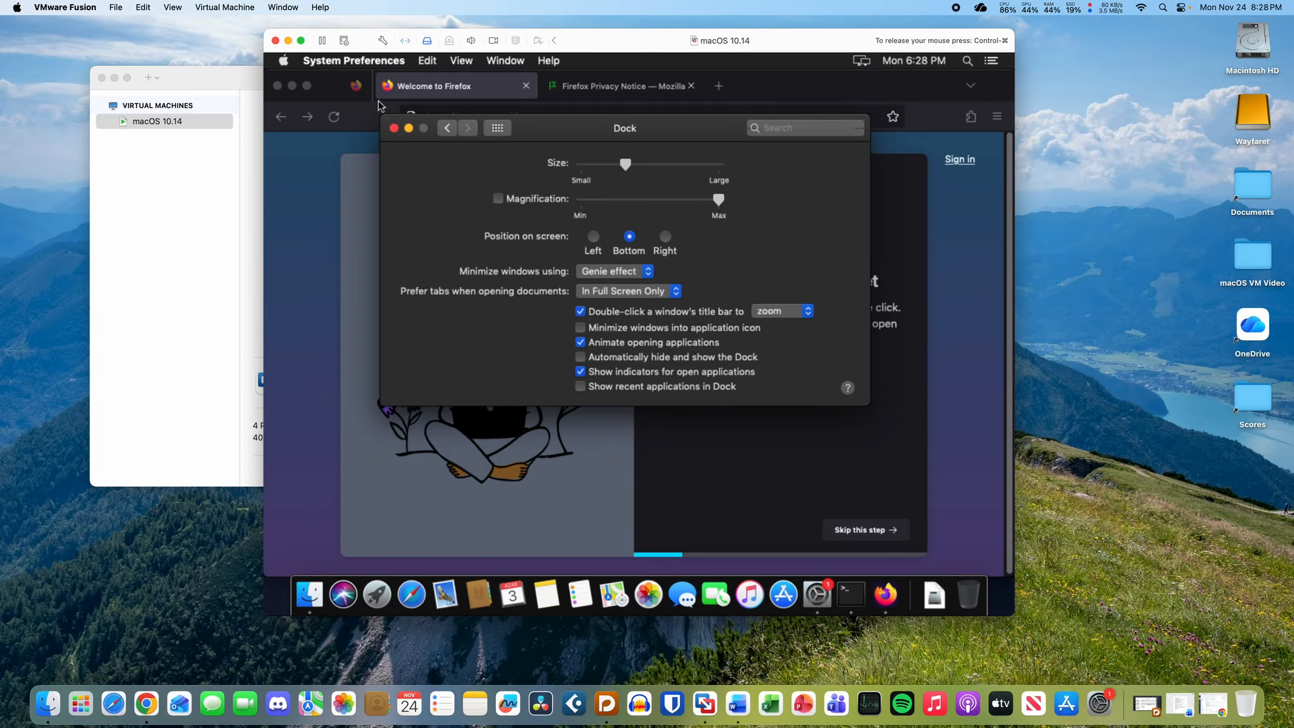
left_click(394, 130)
- In Firefox, close the Privacy Notice tab and open a new blank tab
left_click(620, 86)
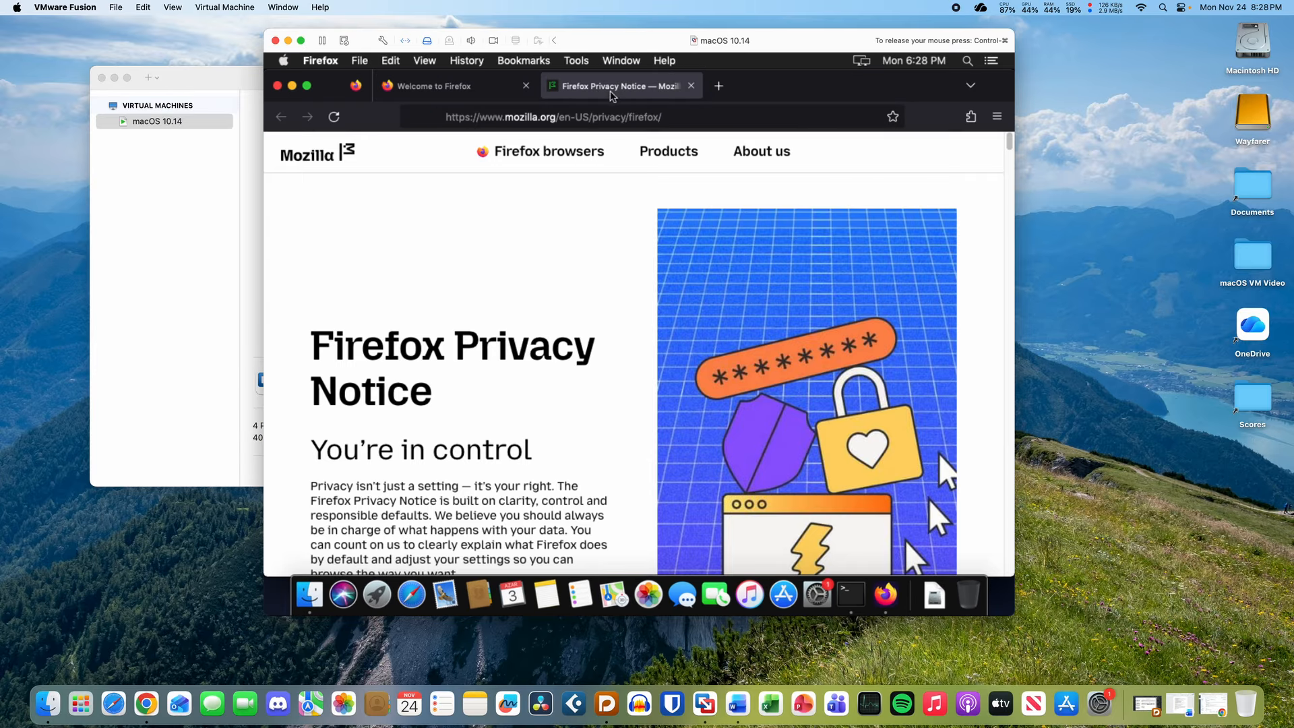
left_click(691, 86)
left_click(553, 86)
- Close the Welcome tab, search 'mist mac app', and open the ninxsoft/Mist 0.30 release page
left_click(526, 86)
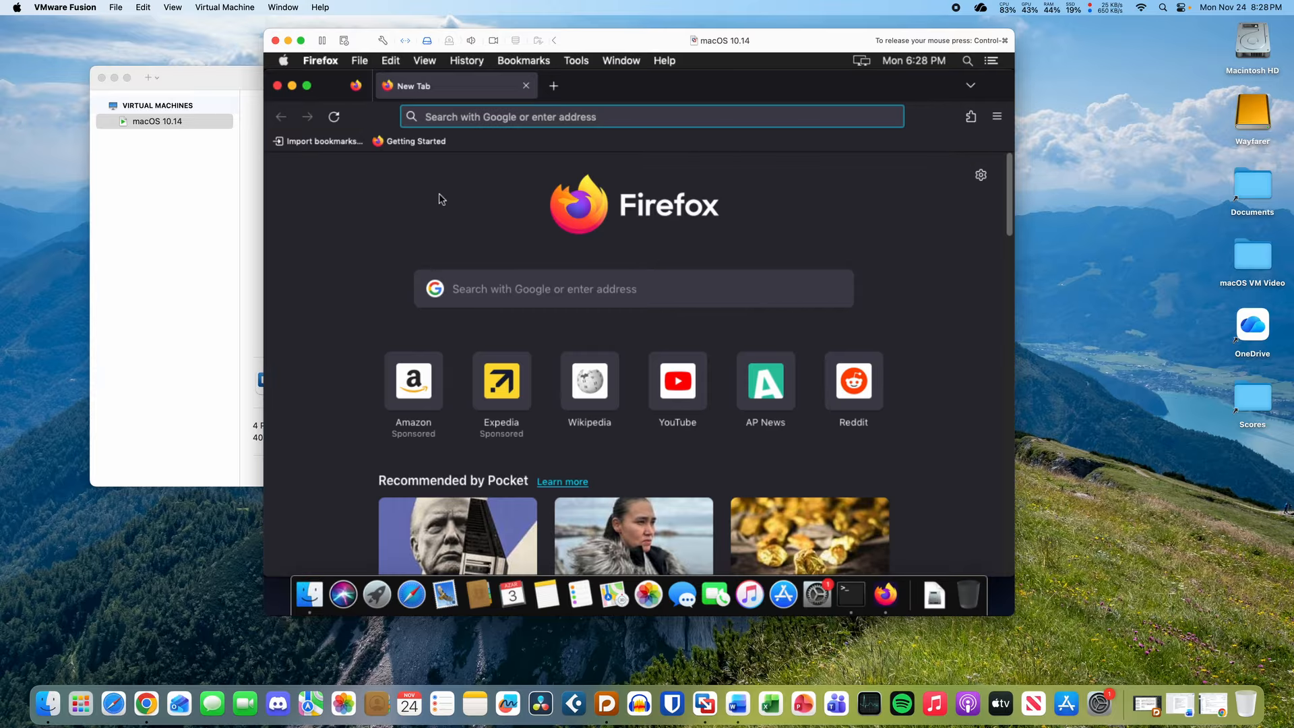
type("mist mac app")
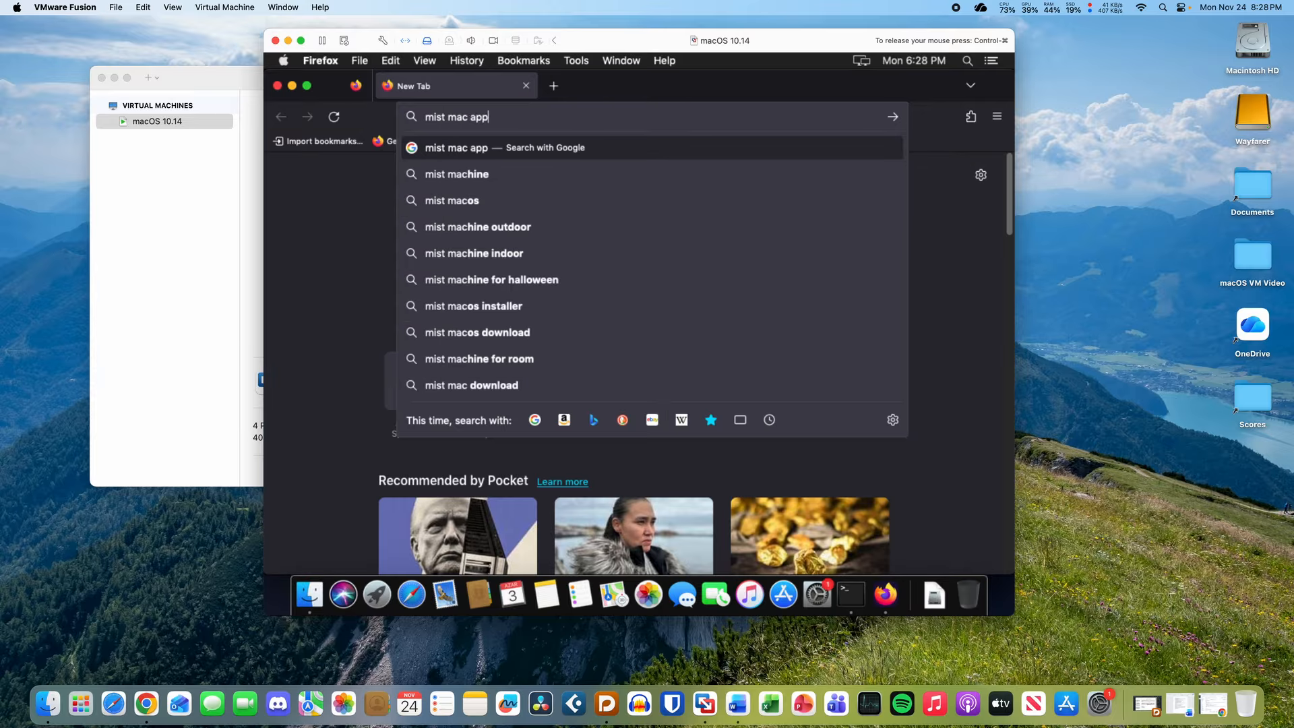
key("Return")
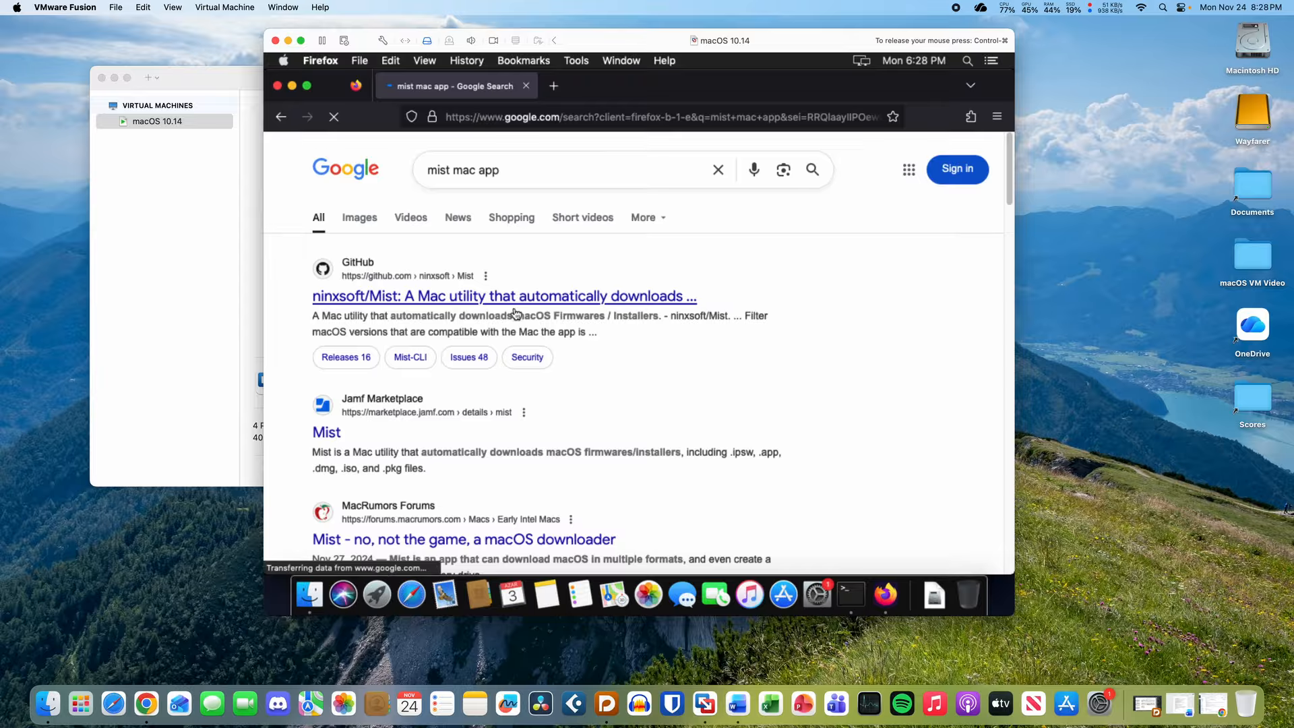
left_click(515, 300)
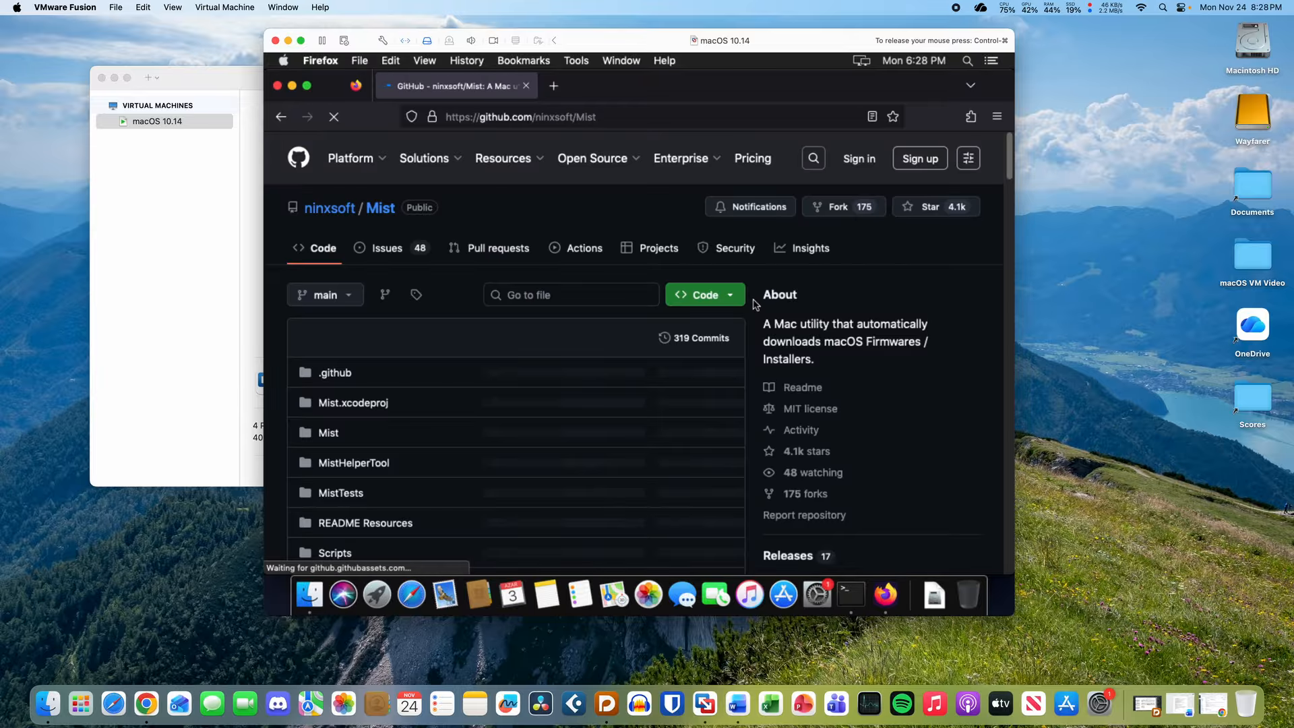
scroll(753, 312, "down", 5)
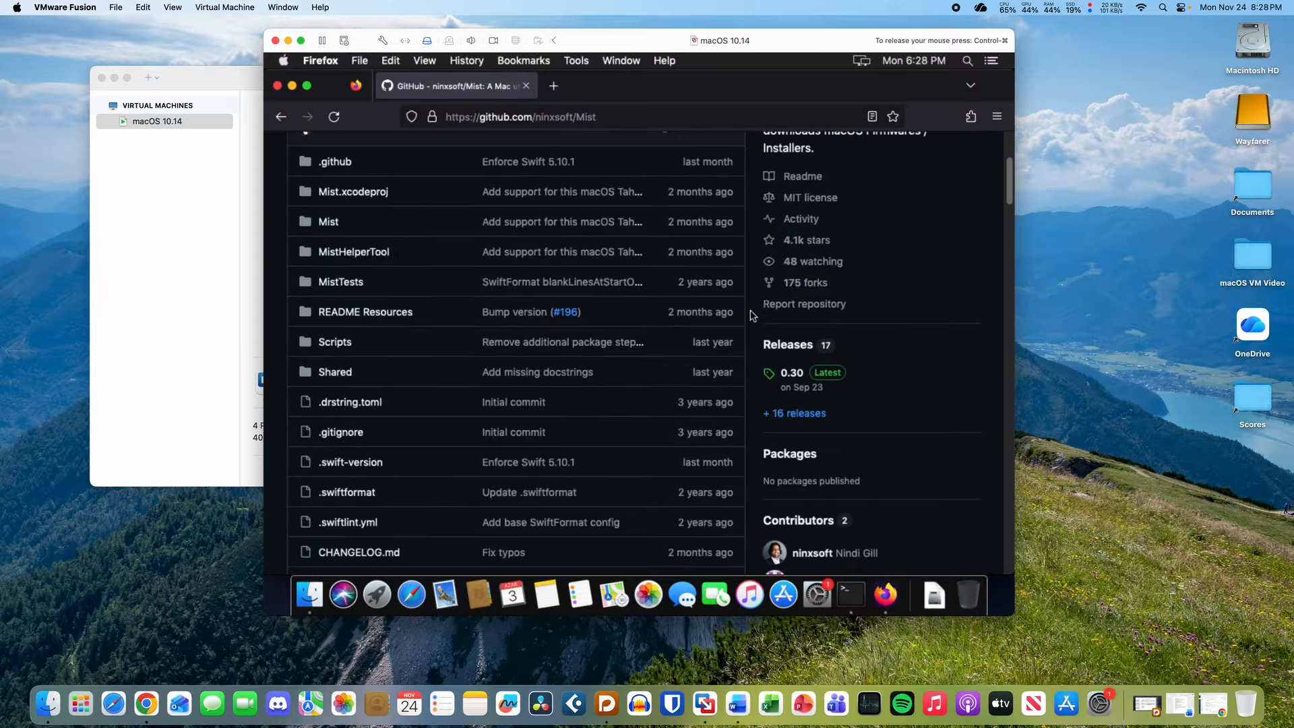
left_click(791, 374)
scroll(488, 393, "down", 3)
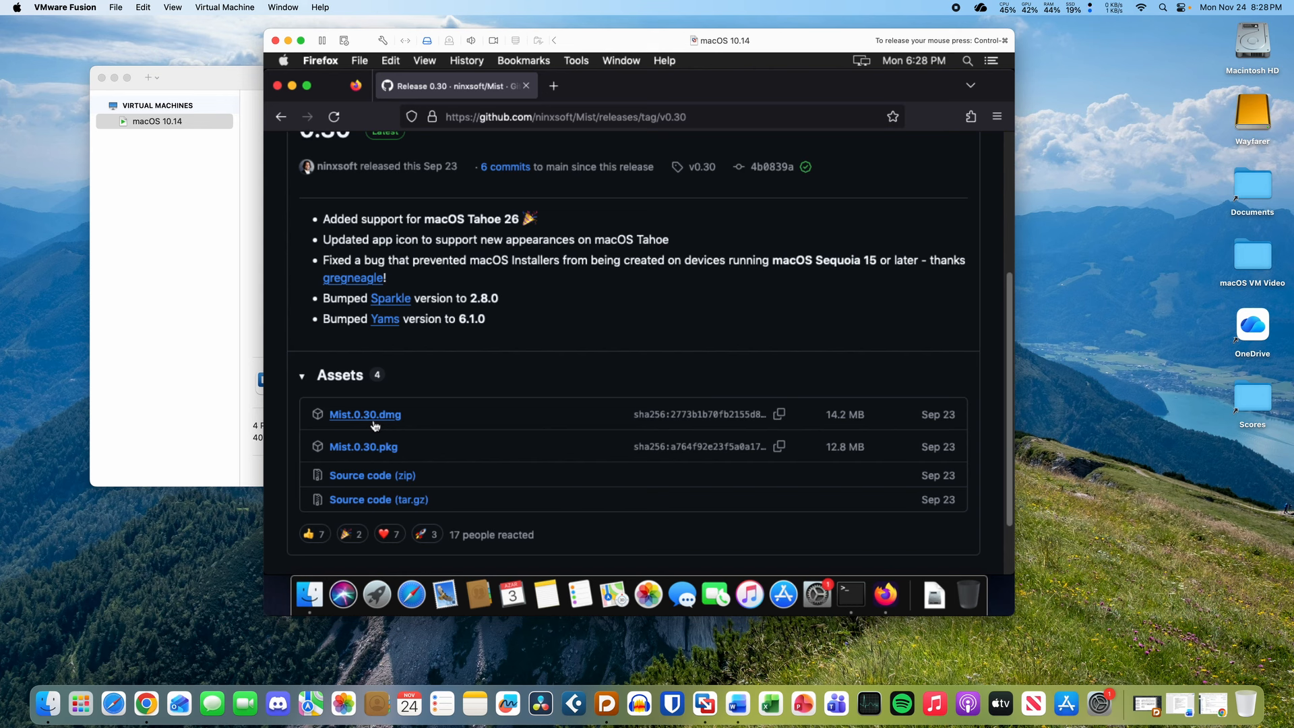
scroll(482, 393, "up", 2)
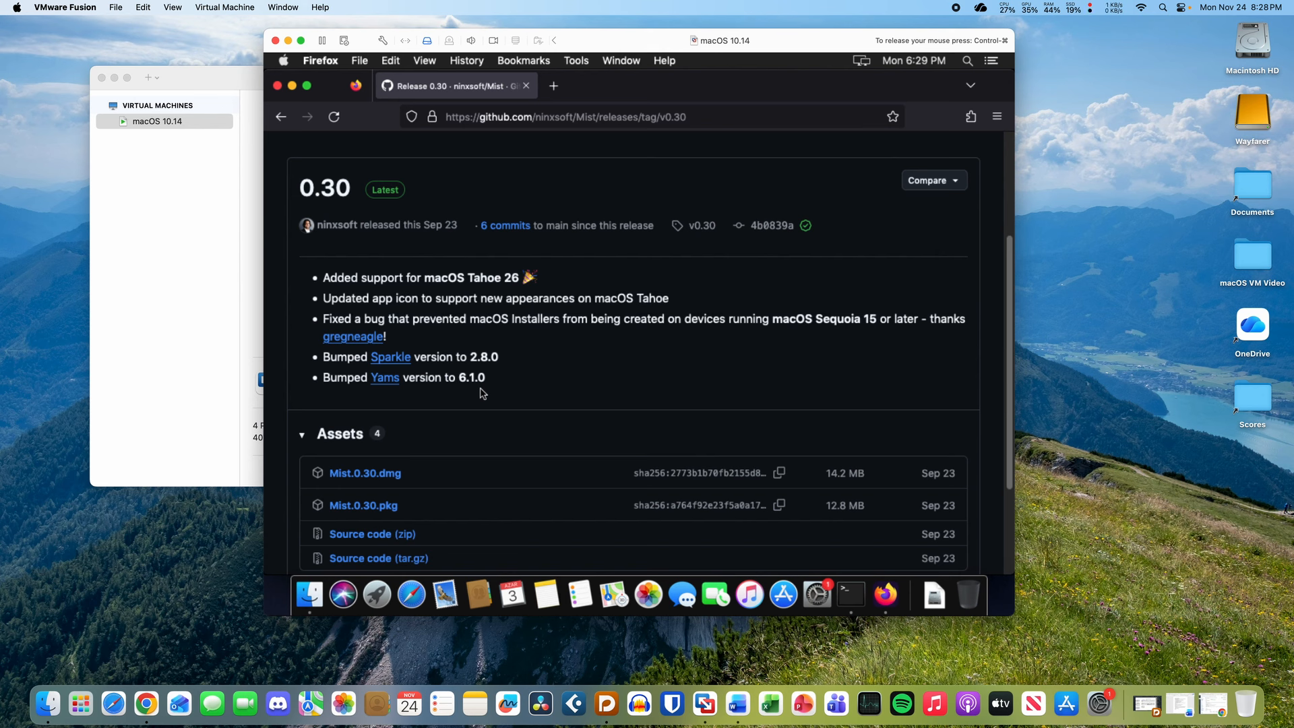
scroll(483, 393, "down", 1)
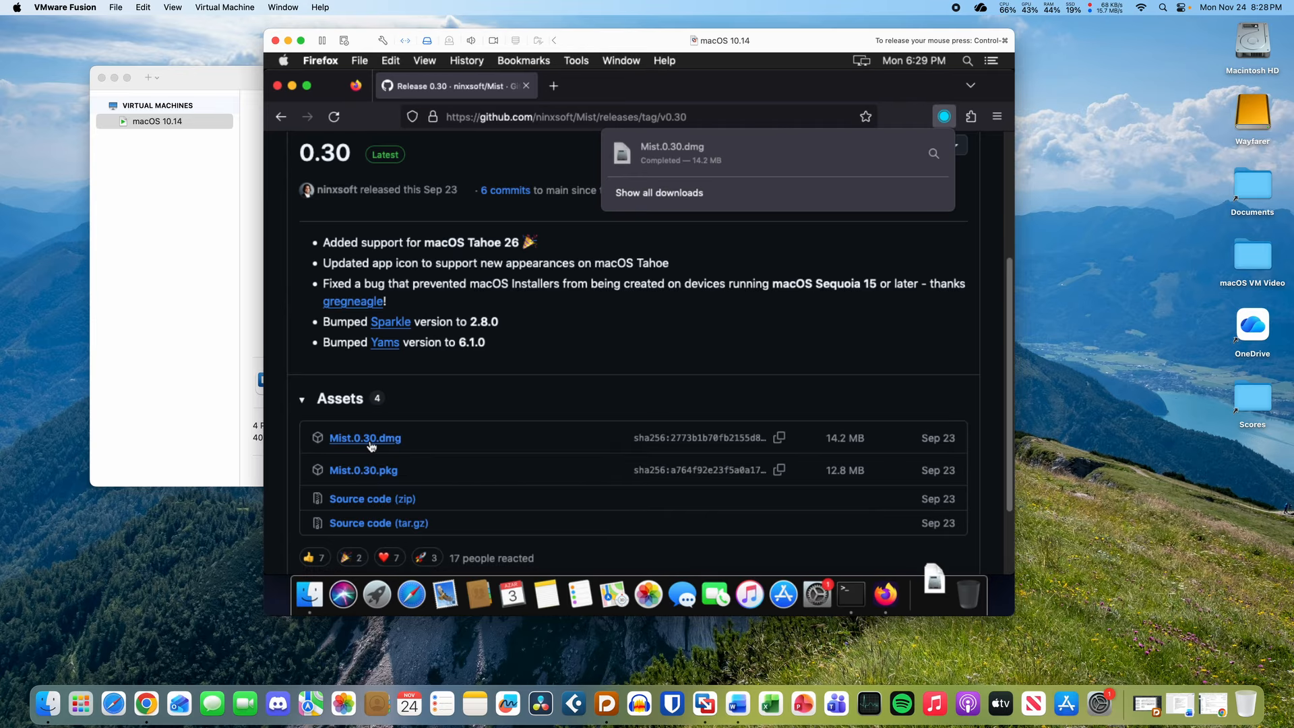
- Open Mist.0.30.dmg, try launching Mist, and dismiss its incompatible macOS version warning
left_click(706, 144)
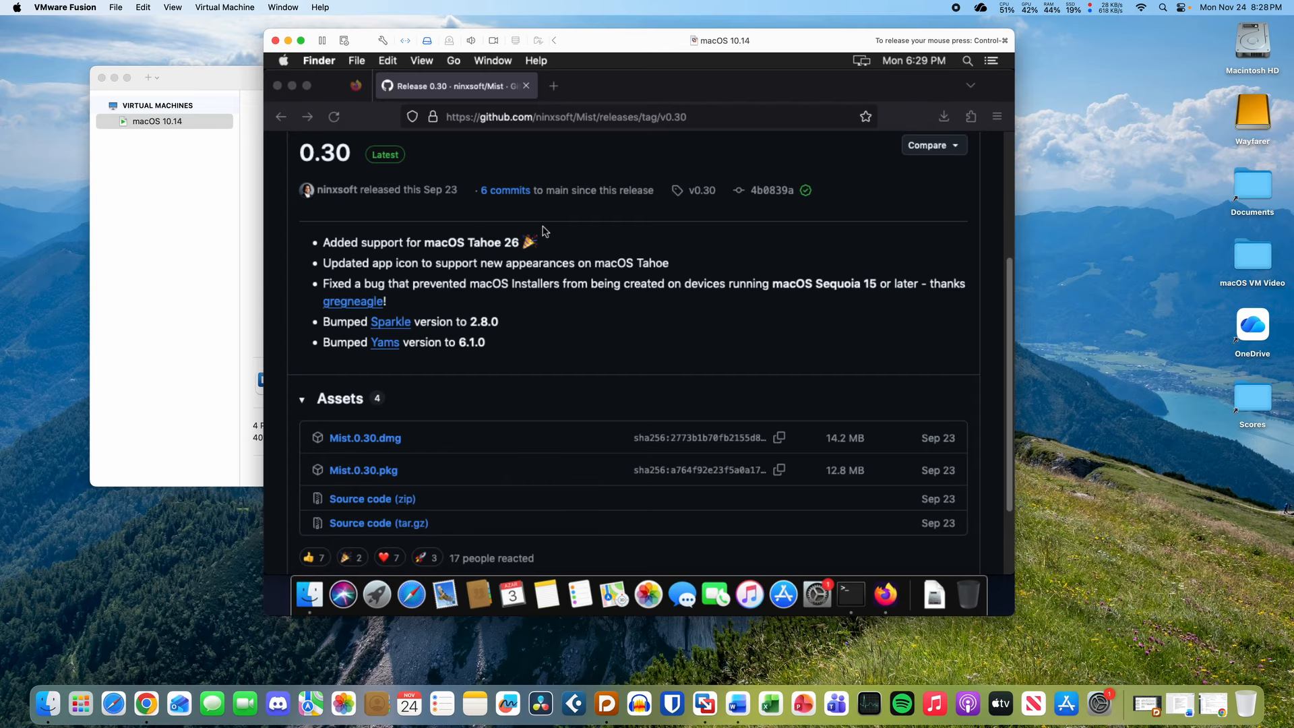
double_click(421, 157)
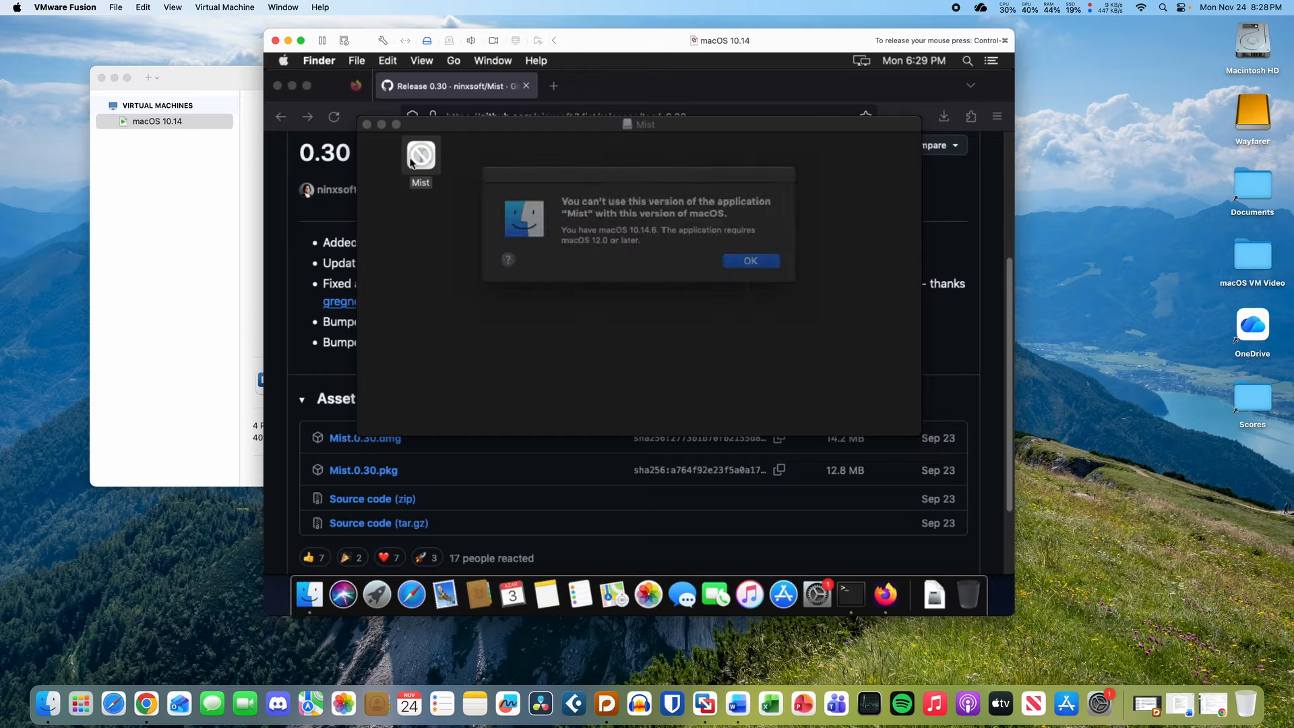
left_click(755, 262)
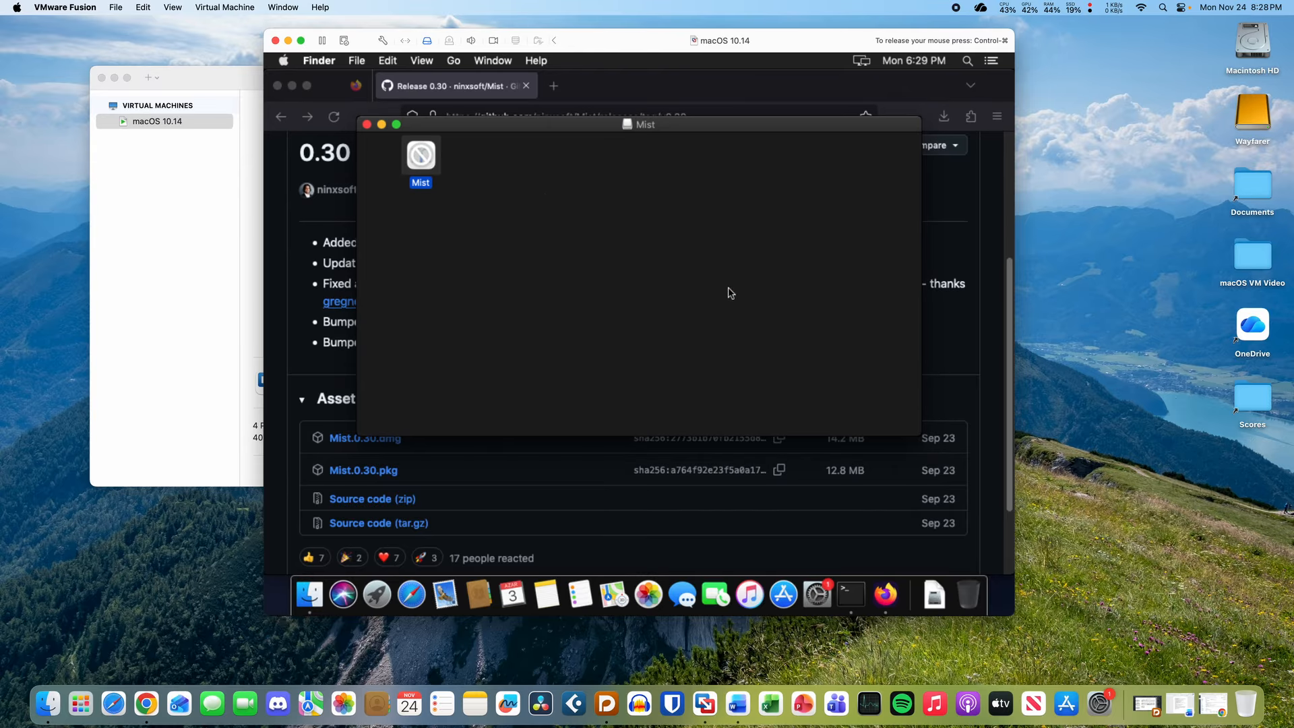
left_click(367, 125)
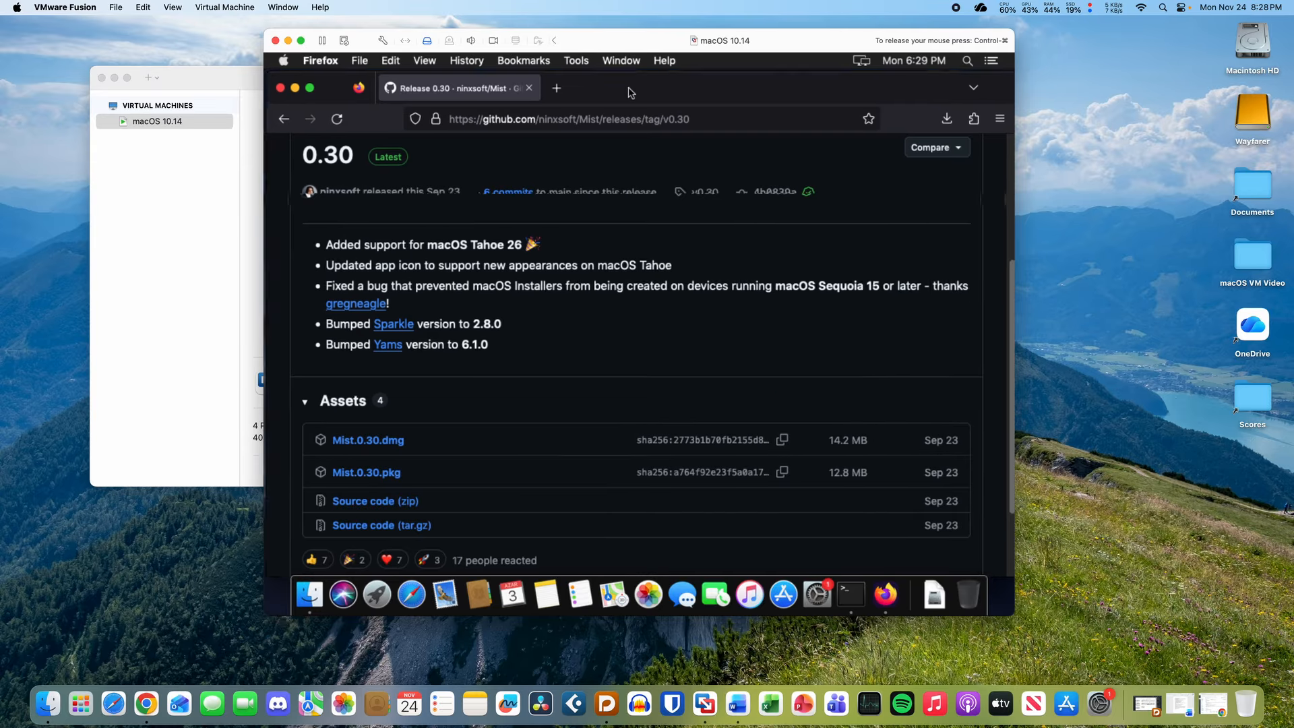
left_click(978, 181)
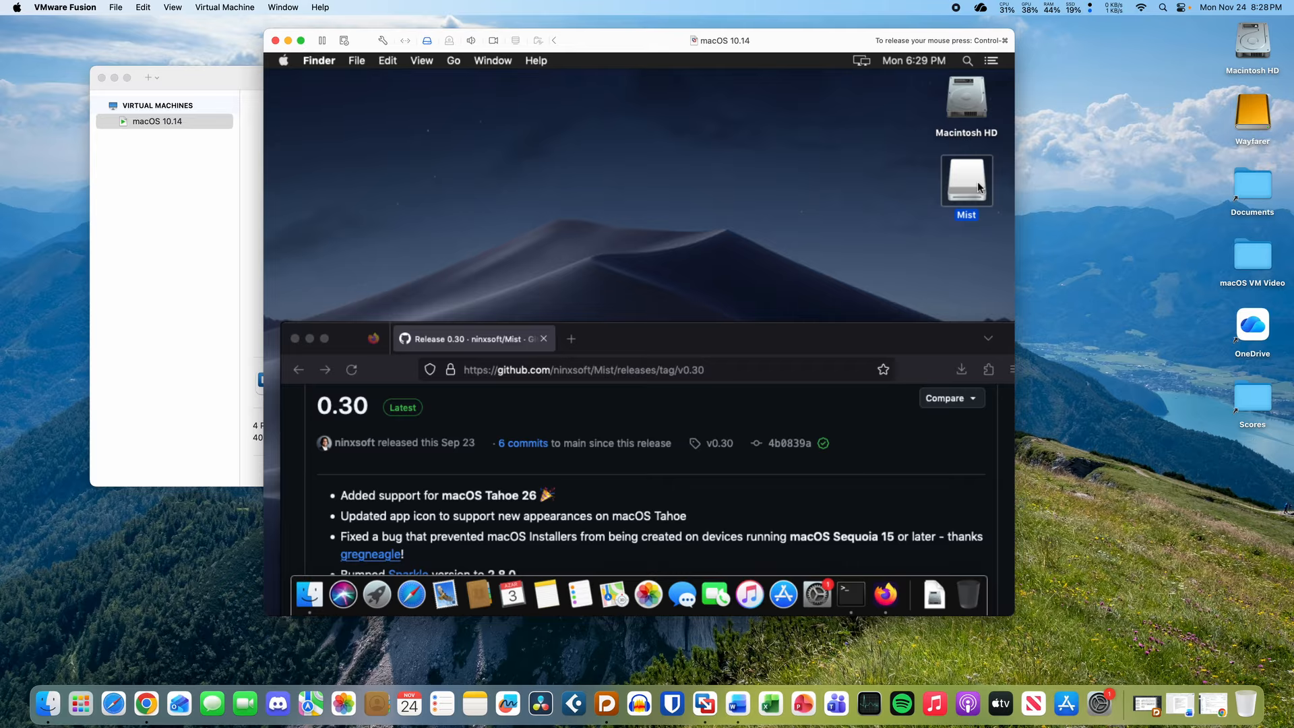
left_click_drag(785, 342, 769, 85)
- Load mrmacintosh.com in a new tab and pass the human verification check
left_click(554, 85)
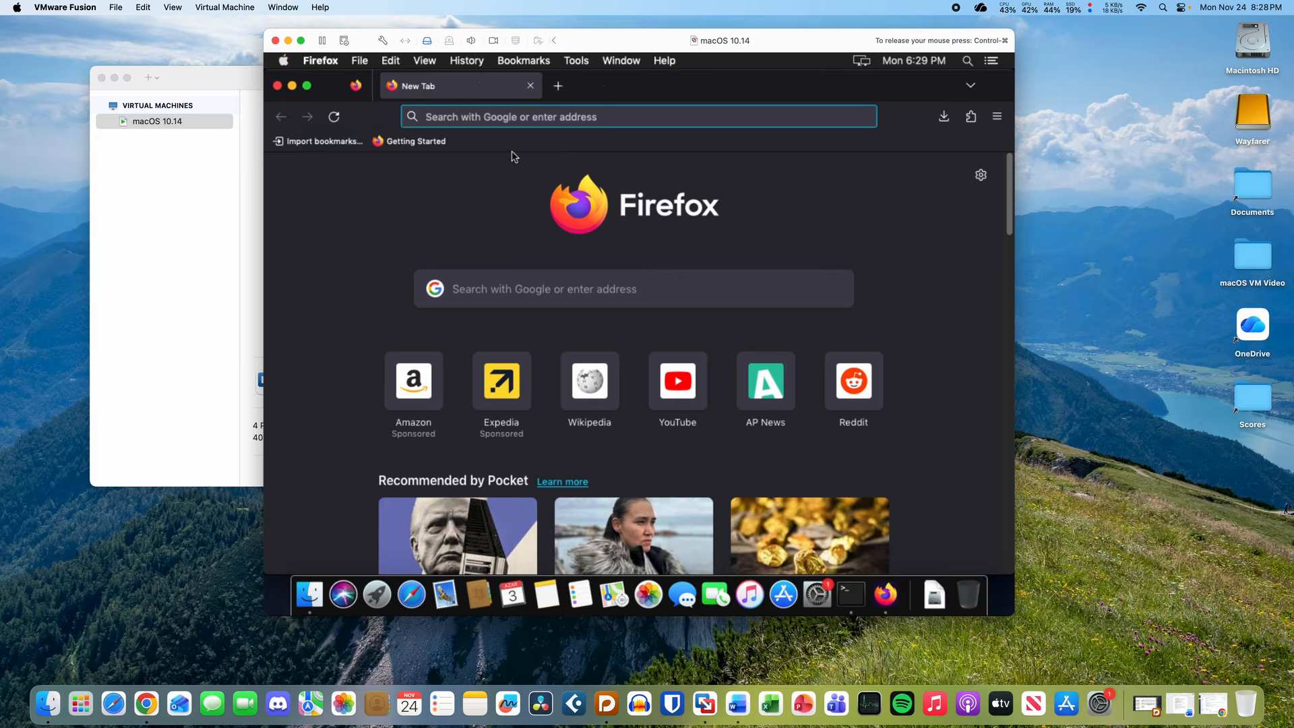
type("mrm")
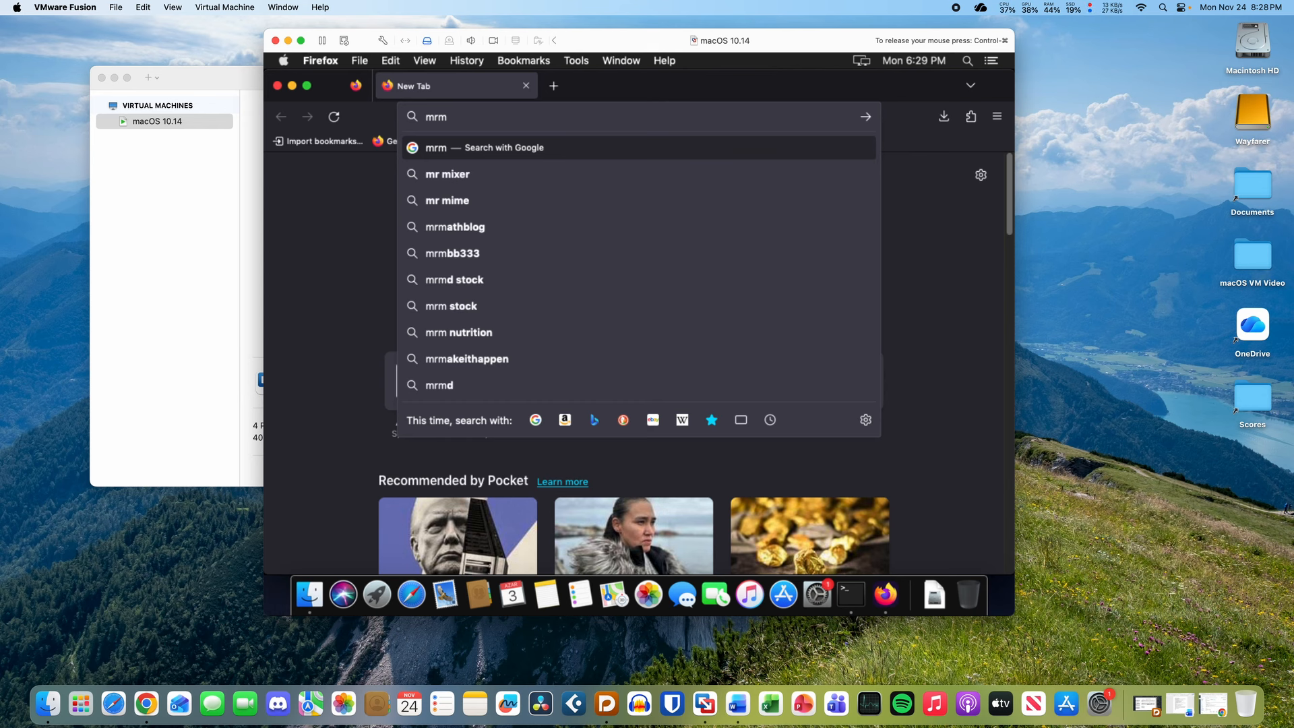
type("acintosh.com")
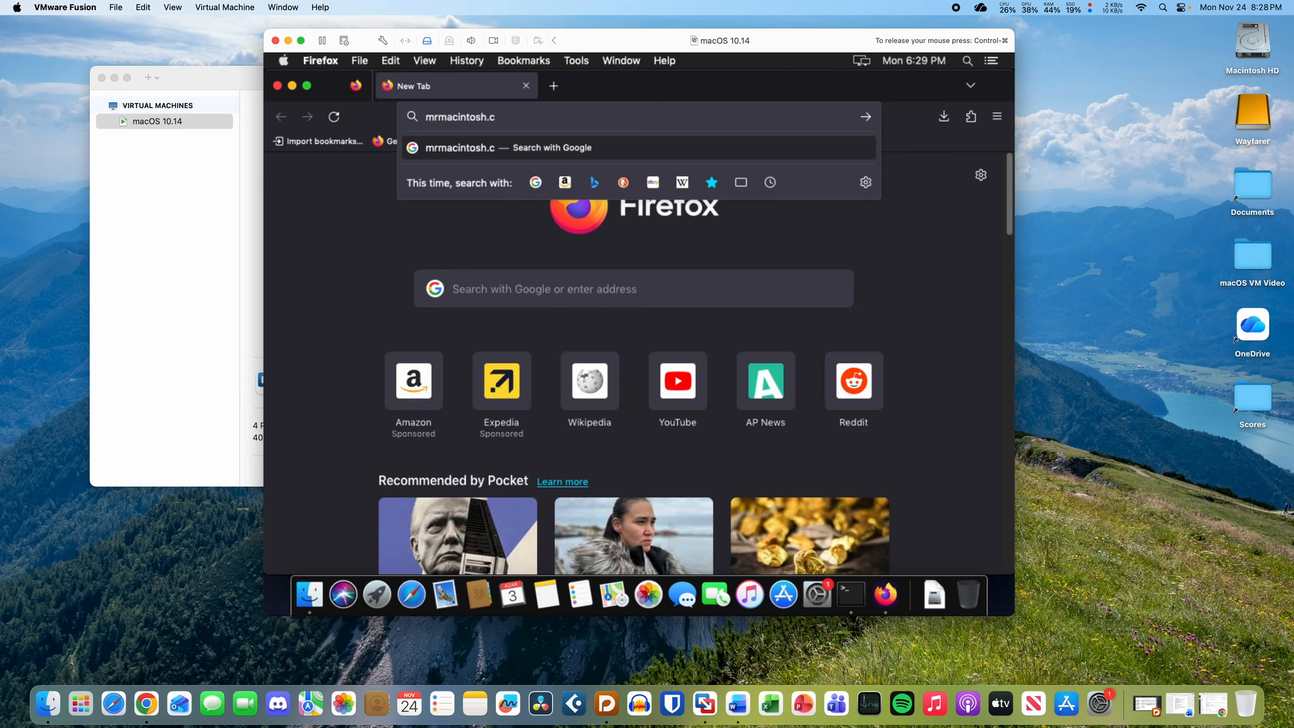
key("Return")
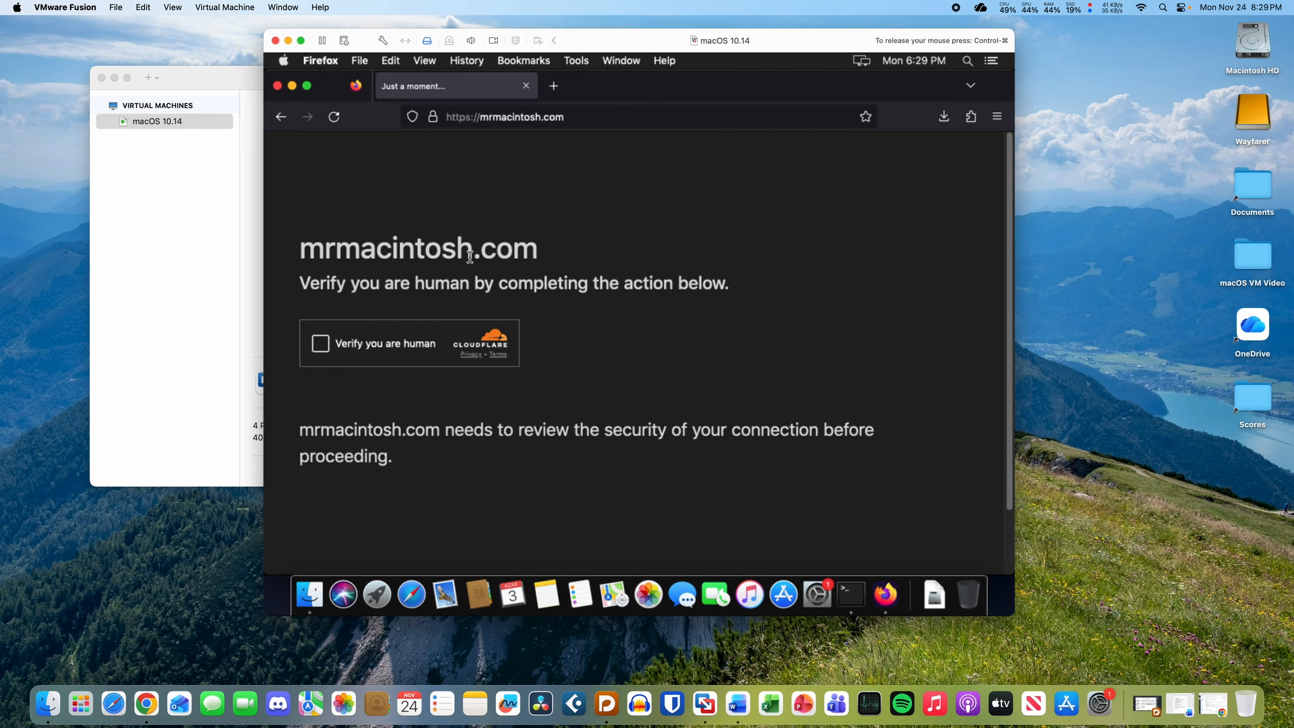
left_click(320, 344)
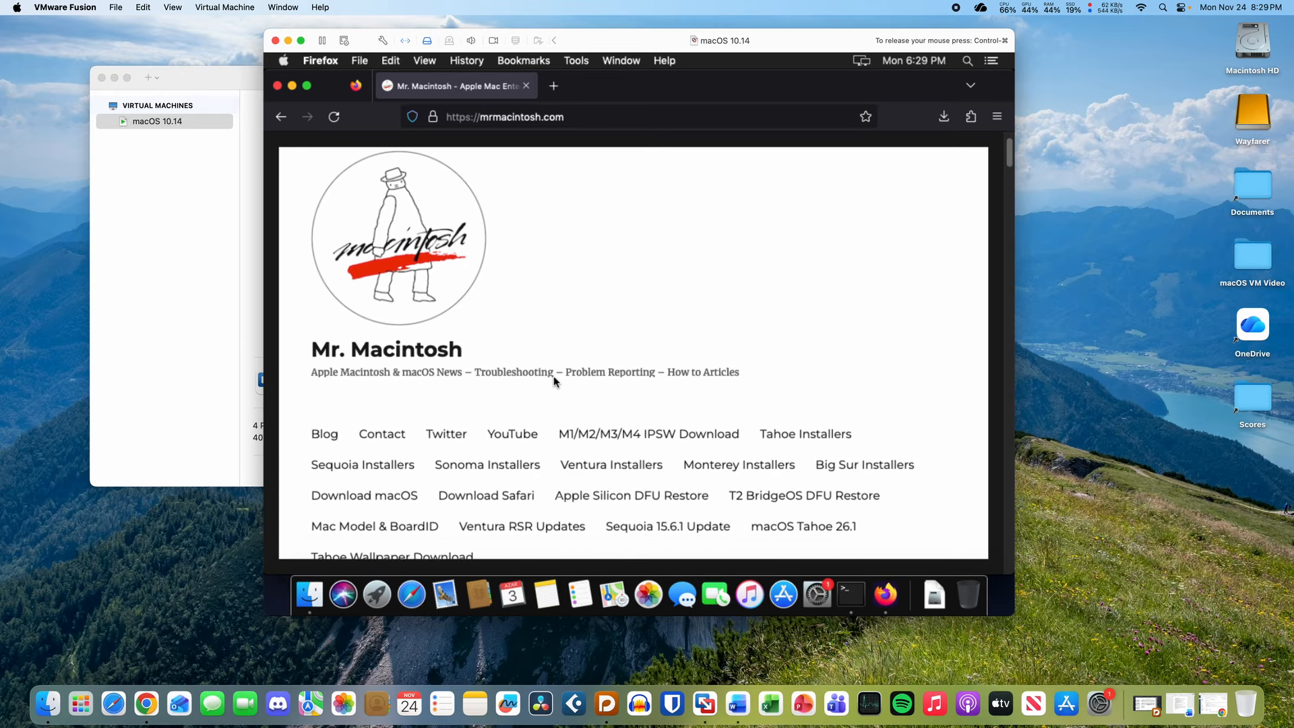
- From the Tahoe Installers page, start downloading the macOS 26.1 InstallAssistant.pkg
scroll(553, 381, "down", 2)
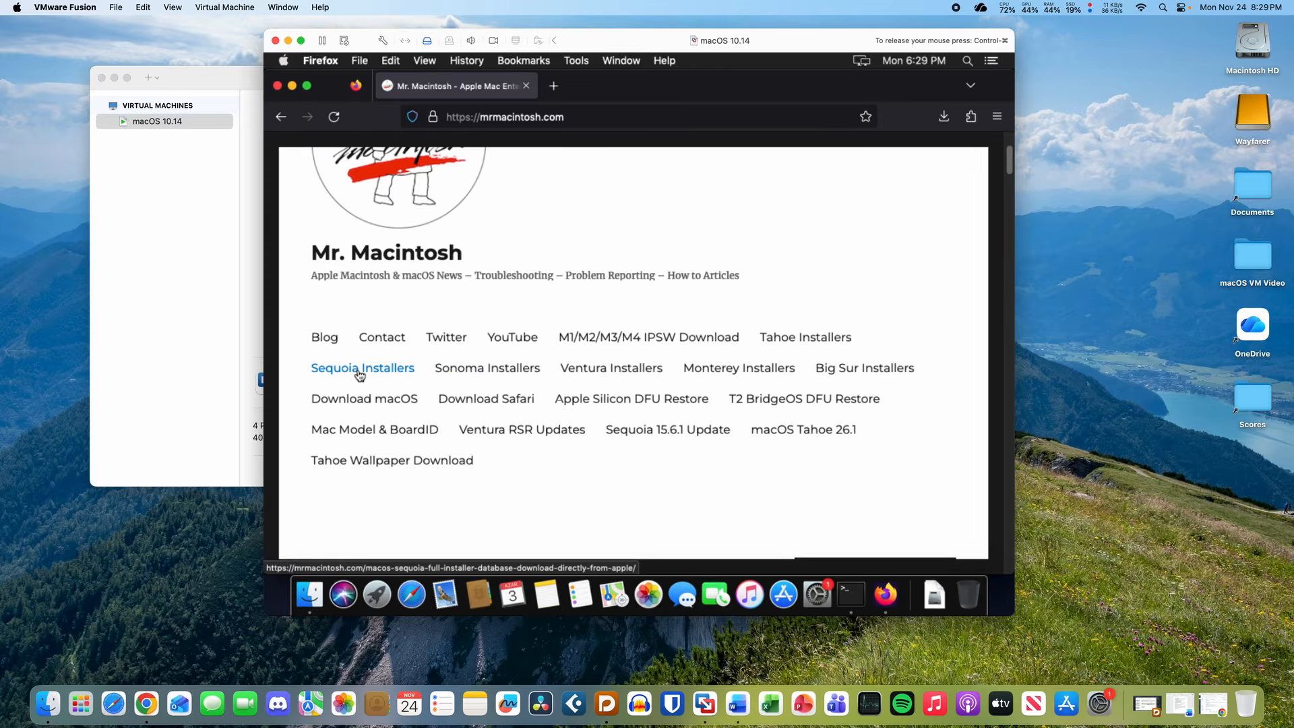
left_click(777, 343)
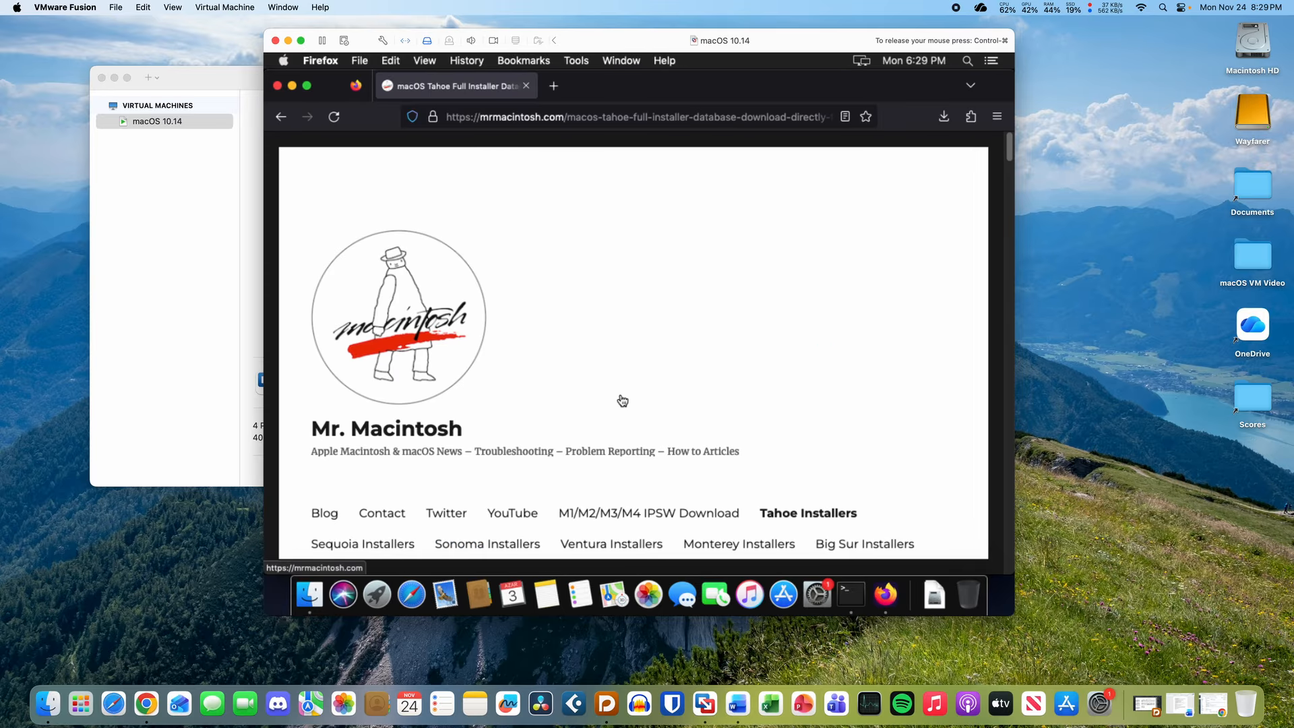
scroll(620, 397, "down", 5)
scroll(620, 396, "down", 12)
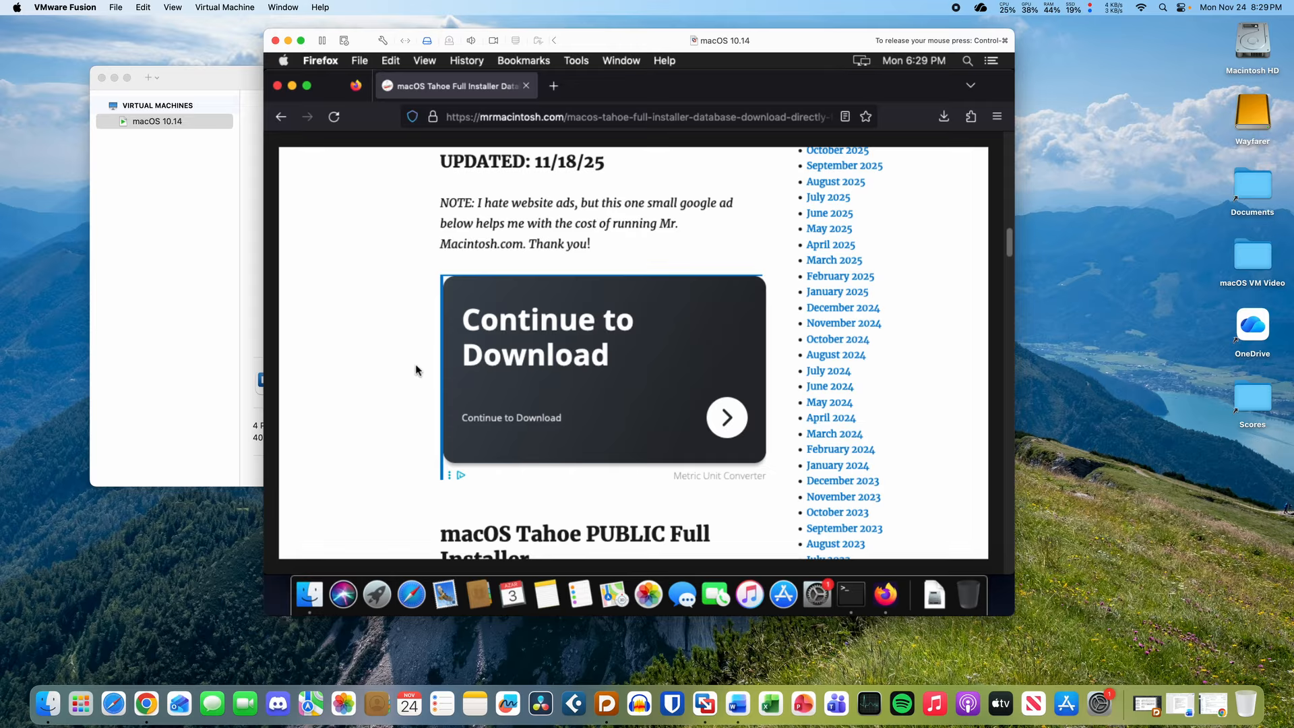
scroll(382, 399, "down", 5)
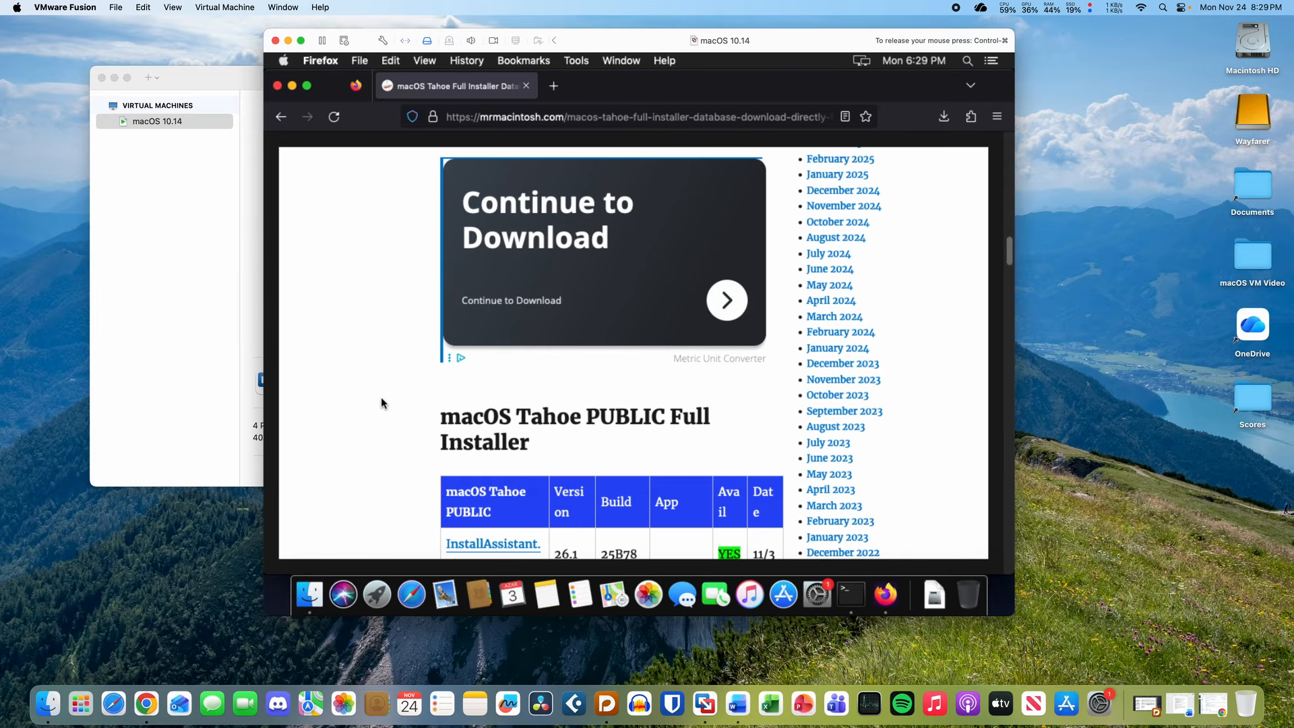
scroll(381, 397, "down", 3)
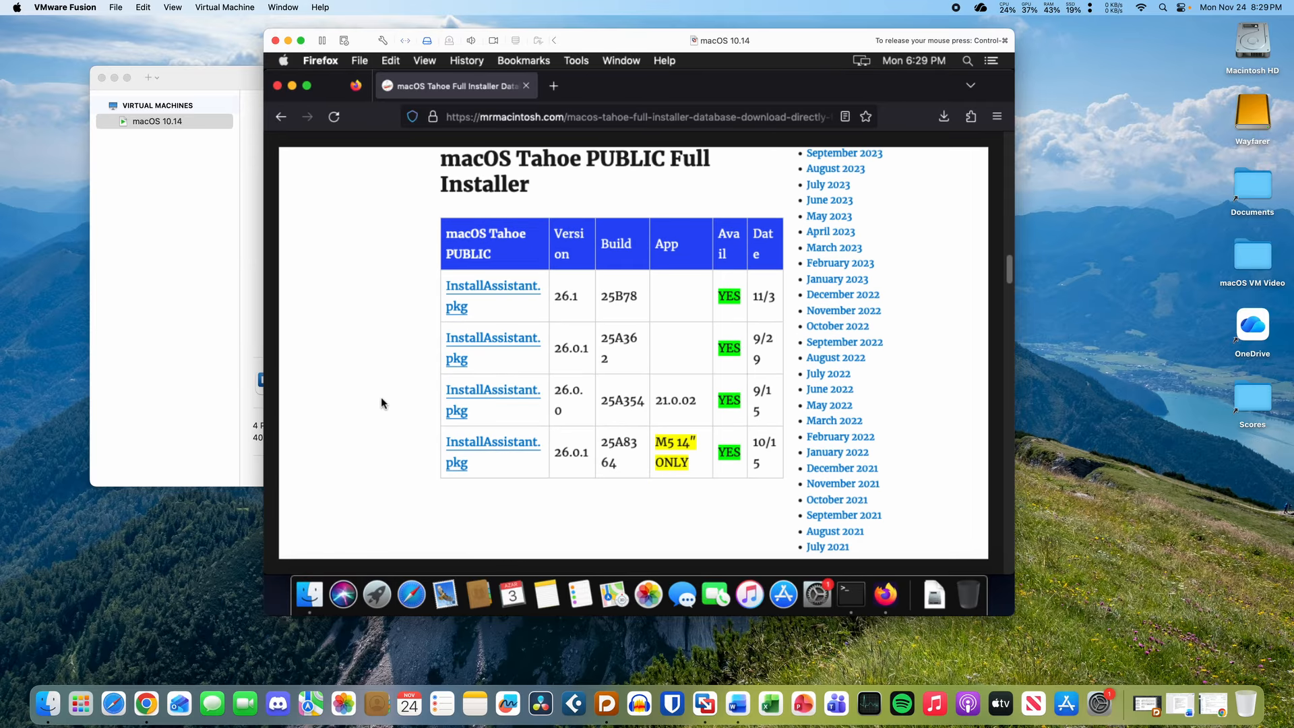
left_click(505, 295)
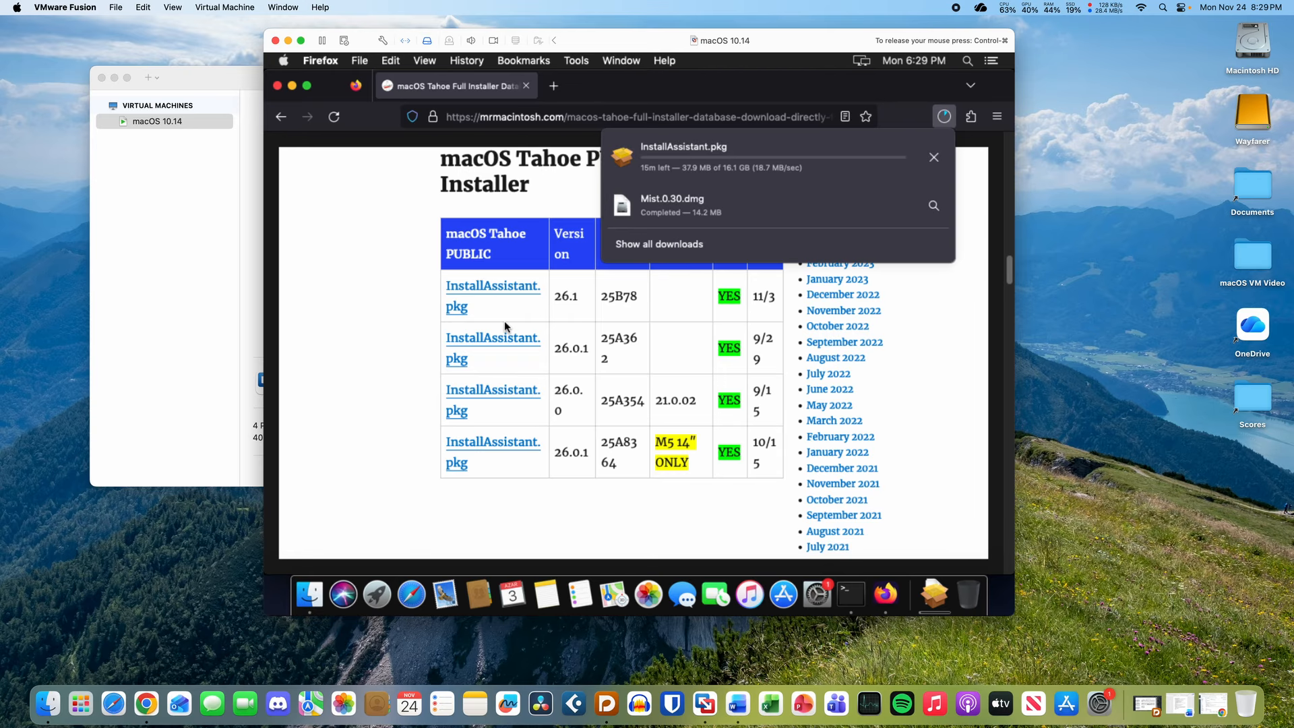
- Show all downloads and position the Library window to track the download progress
left_click(660, 246)
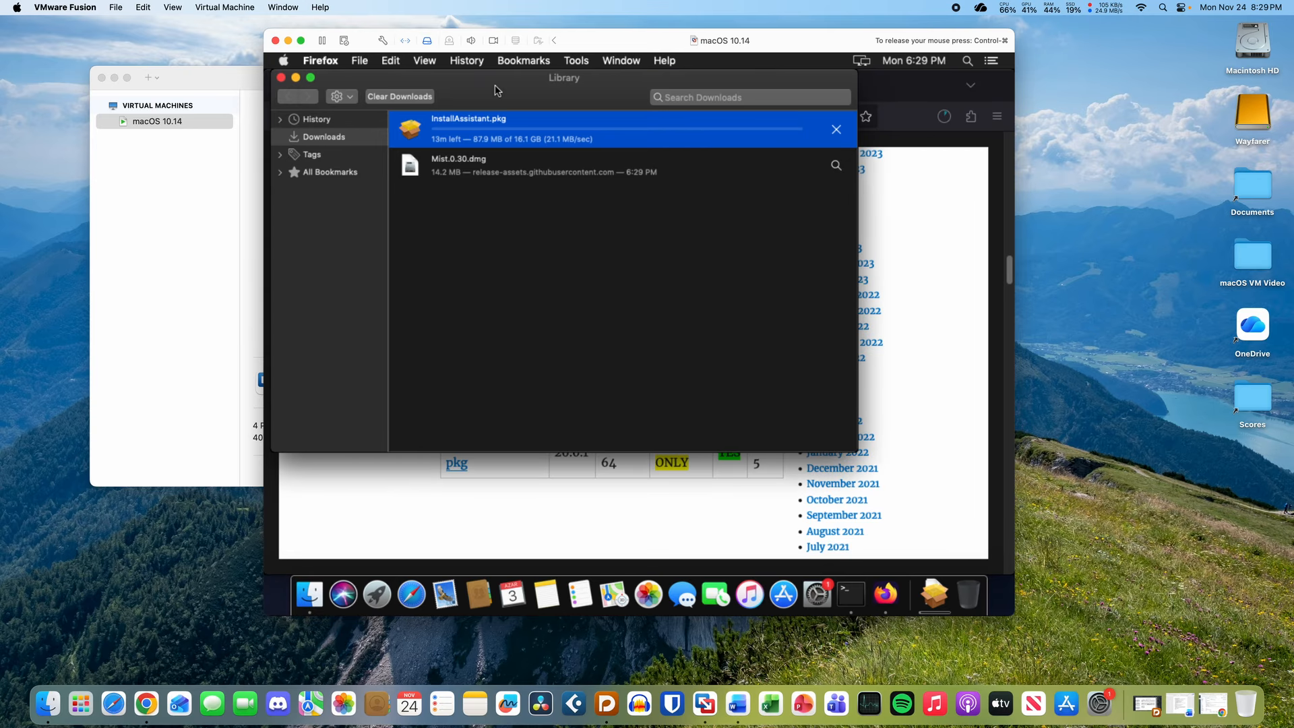
left_click_drag(495, 78, 515, 158)
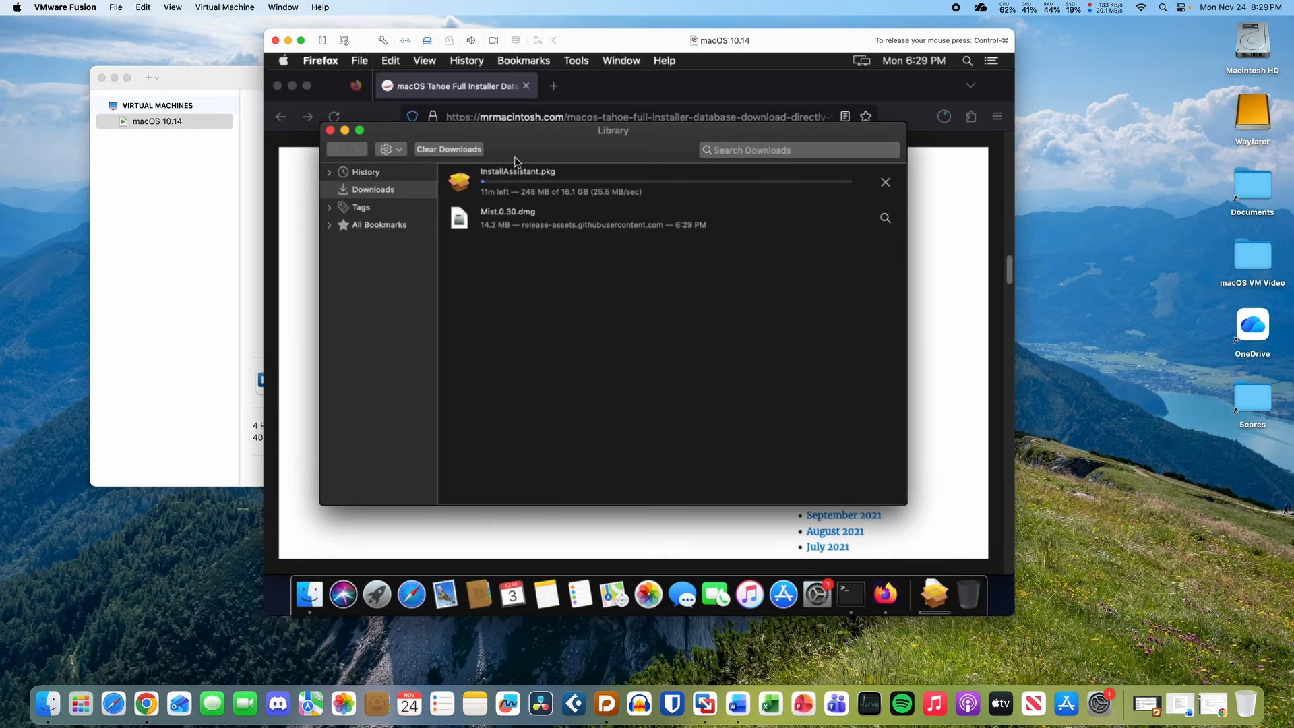
left_click_drag(568, 138, 575, 171)
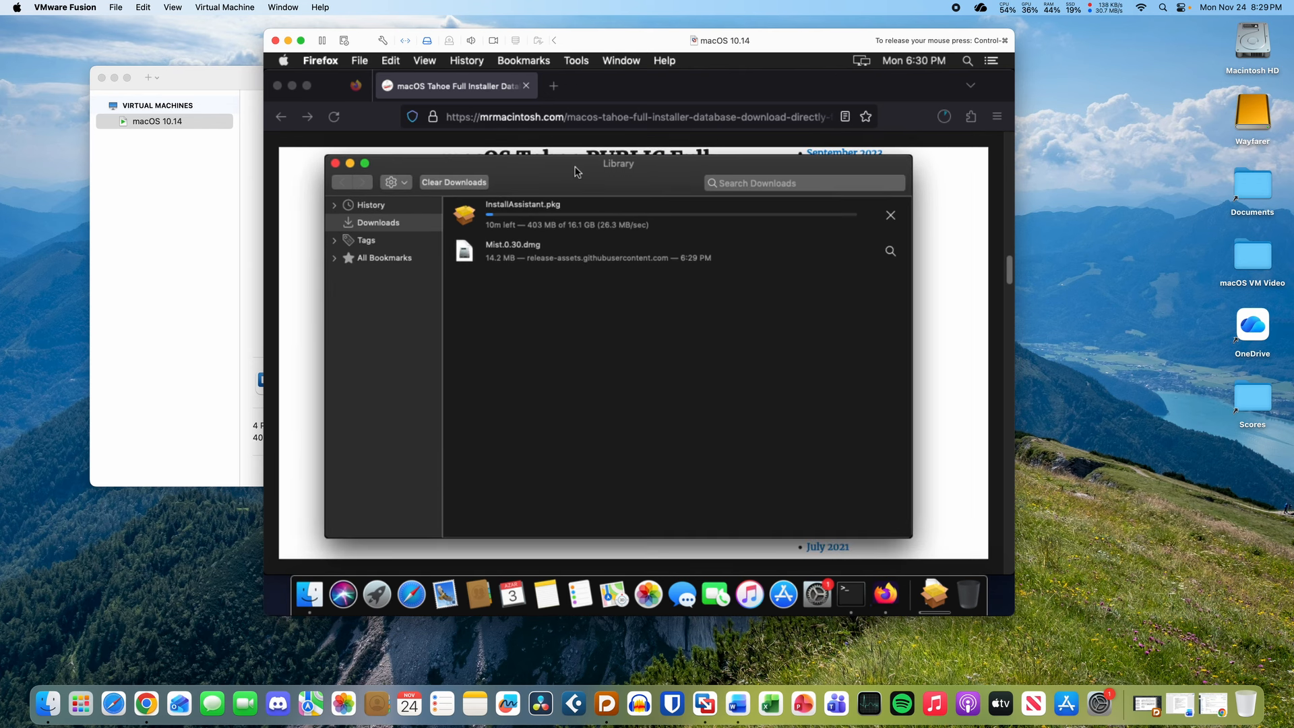
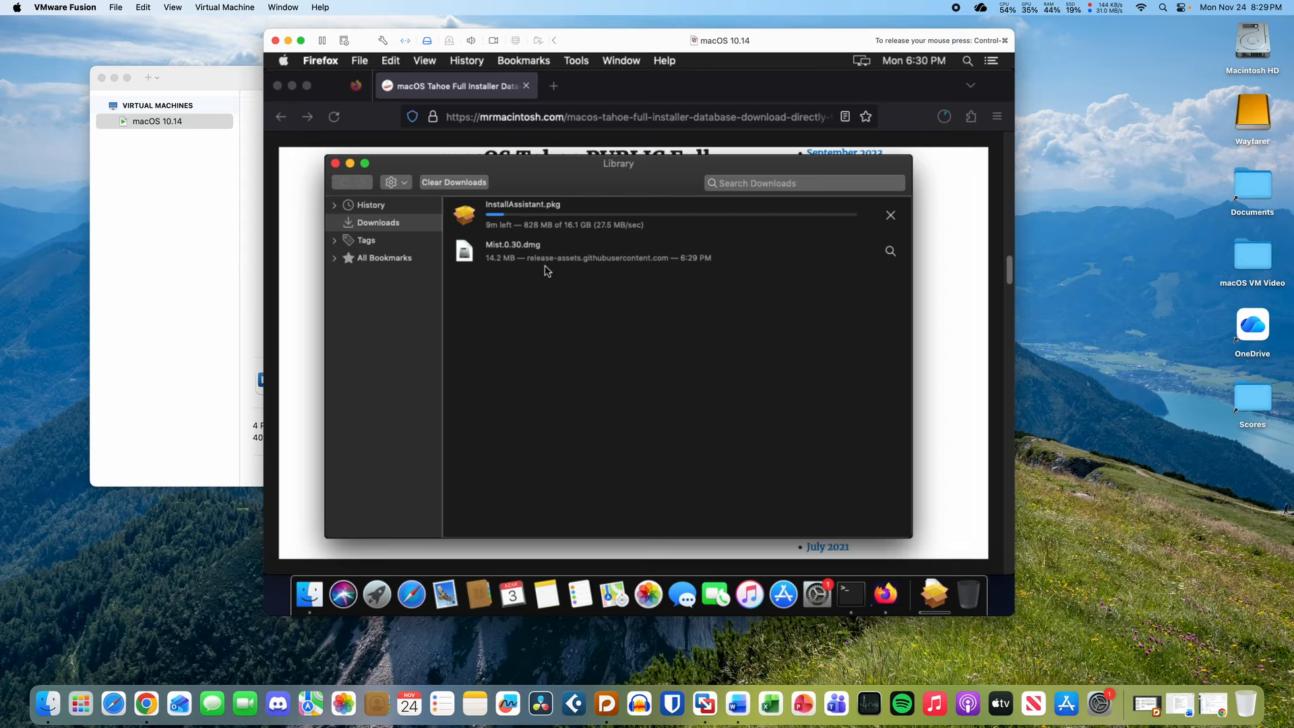
- Release the mouse from the VM, check the Help and Virtual Machine menus, then return control to the guest
key("ctrl+super")
left_click(321, 6)
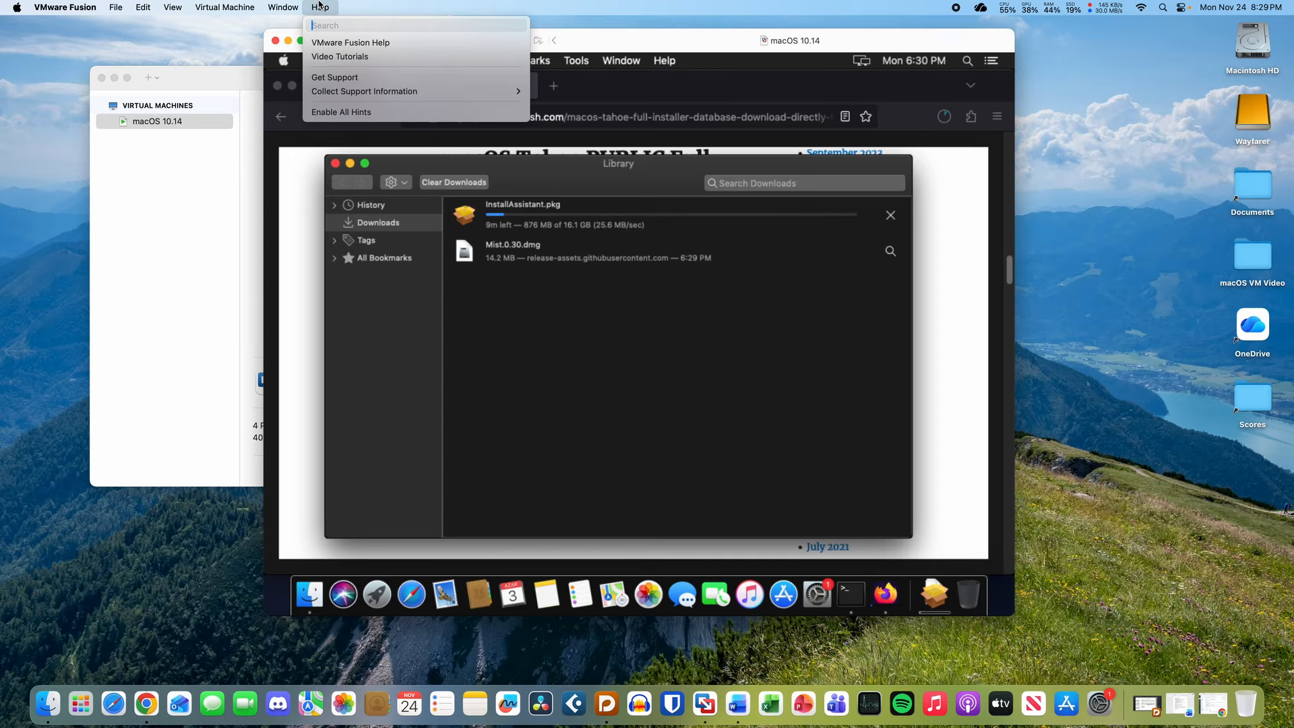
left_click(320, 6)
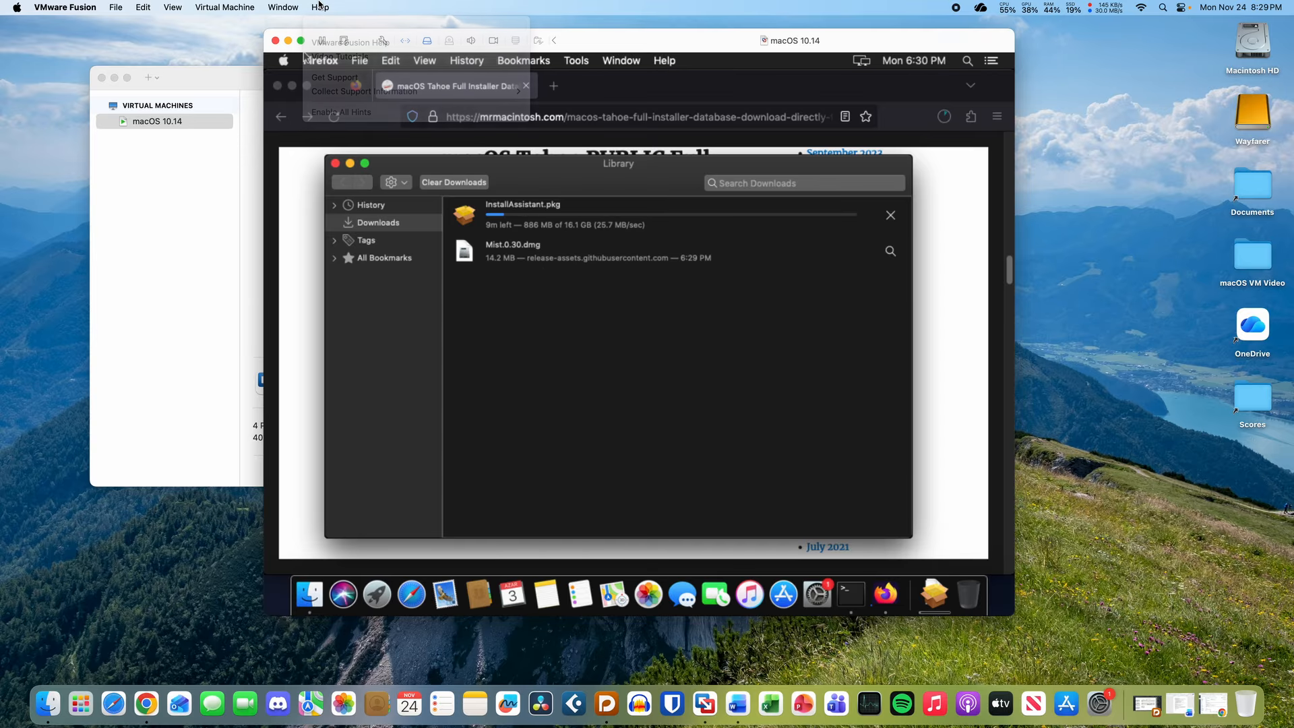
left_click(221, 6)
left_click(220, 5)
left_click(221, 6)
left_click(578, 278)
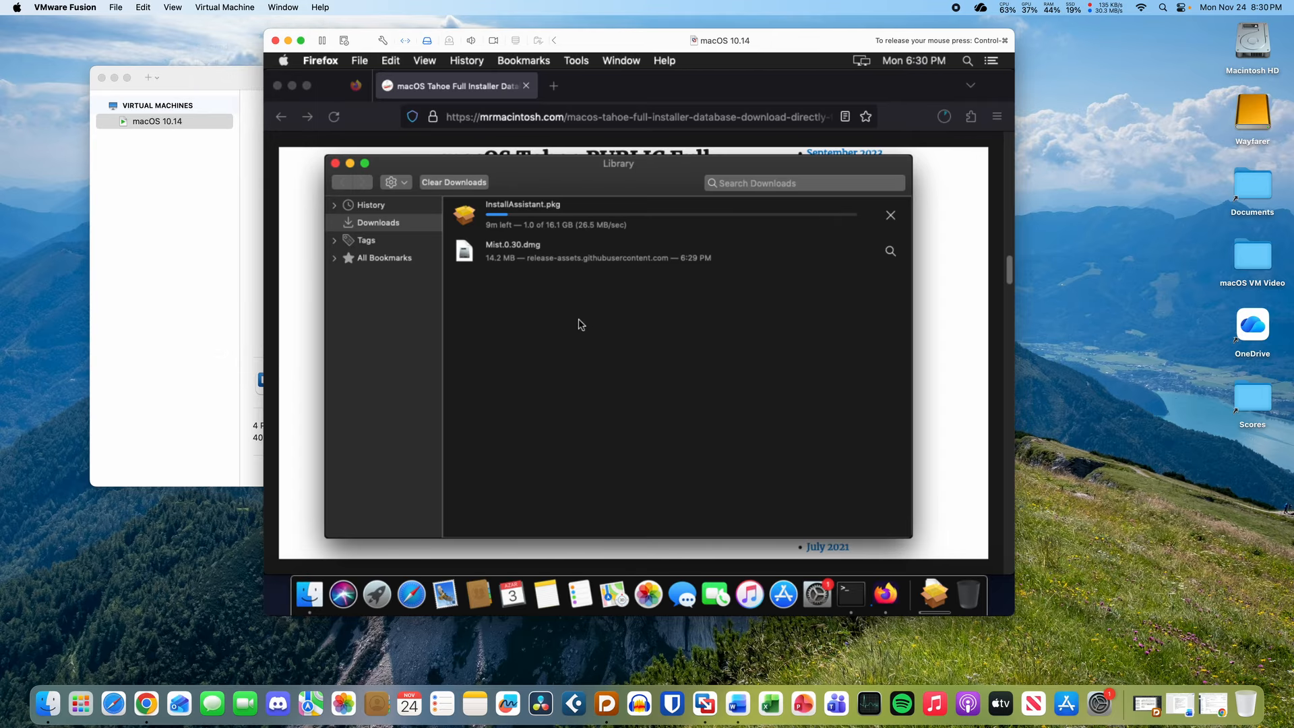
- Reposition the Firefox downloads window repeatedly while the 16.1 GB InstallAssistant.pkg download completes
left_click_drag(592, 163, 618, 138)
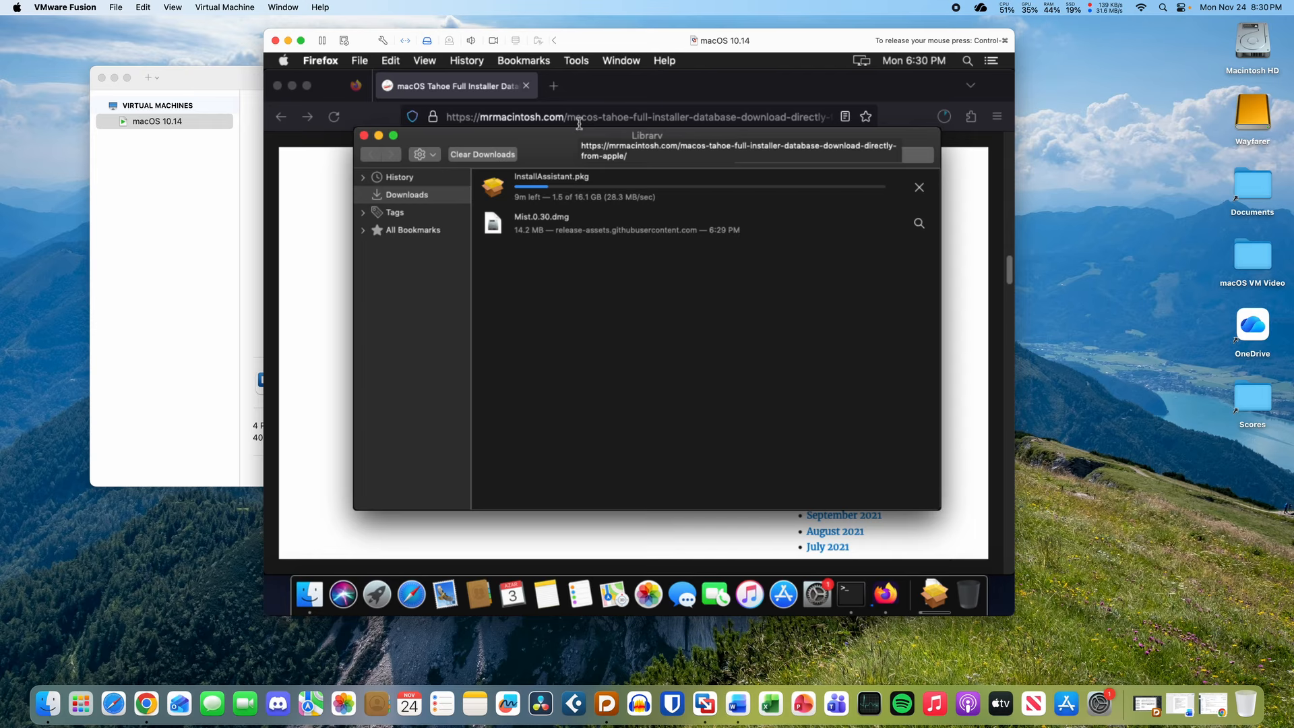
mouse_move(582, 128)
left_mouse_down()
mouse_move(582, 105)
mouse_move(586, 133)
left_mouse_up()
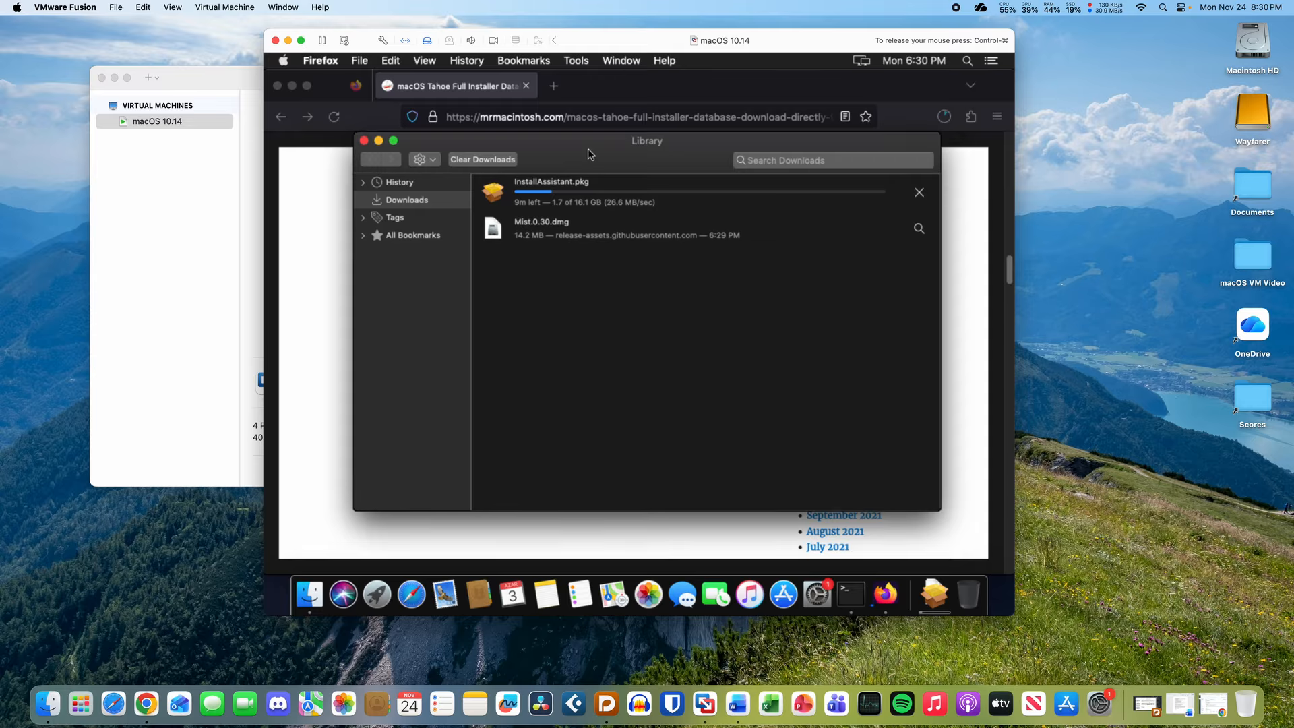
mouse_move(588, 148)
left_mouse_down()
mouse_move(611, 371)
mouse_move(617, 170)
mouse_move(575, 399)
mouse_move(585, 203)
mouse_move(573, 445)
mouse_move(590, 174)
left_mouse_up()
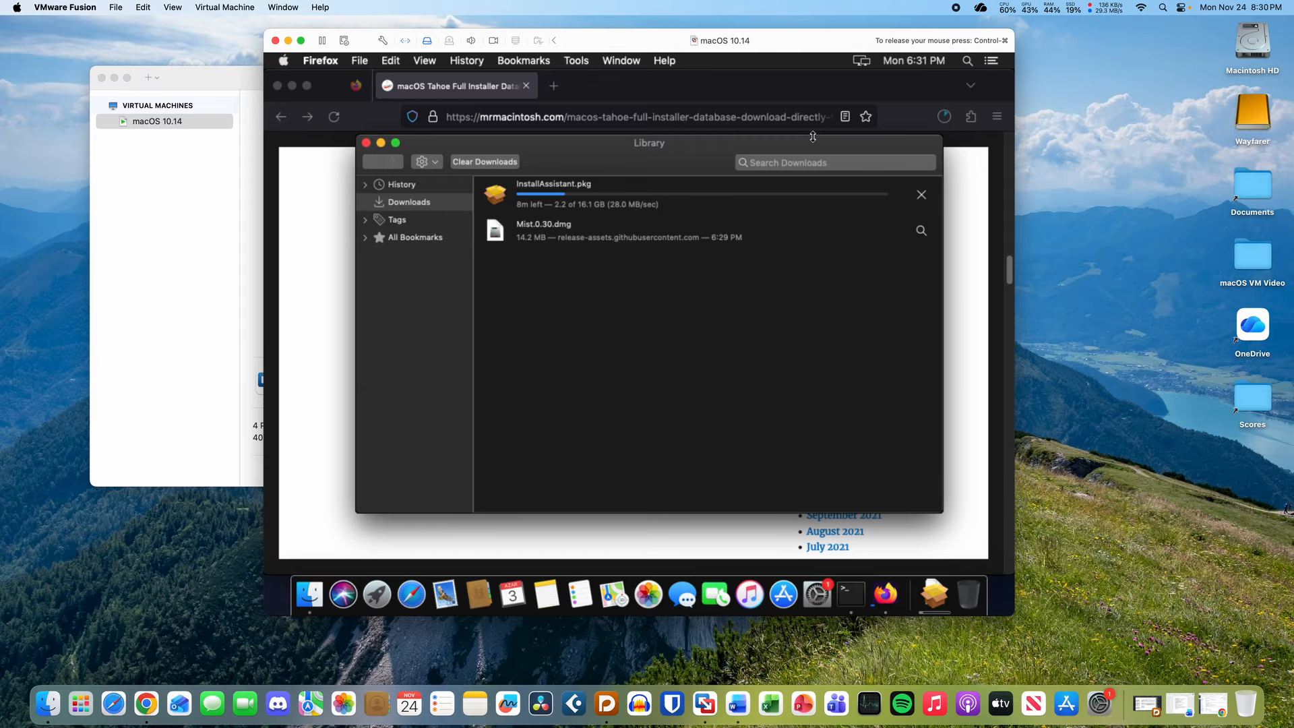
mouse_move(629, 165)
left_mouse_down()
mouse_move(638, 281)
mouse_move(631, 159)
left_mouse_up()
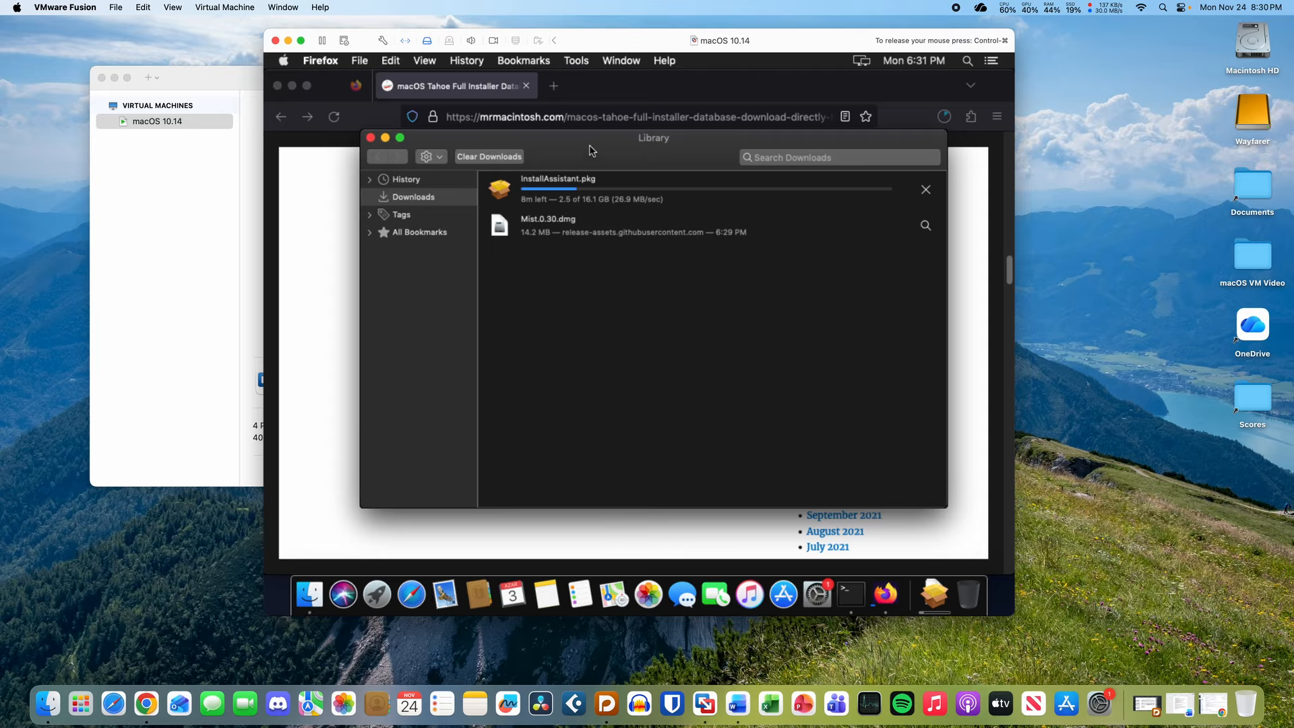
left_click_drag(590, 146, 590, 185)
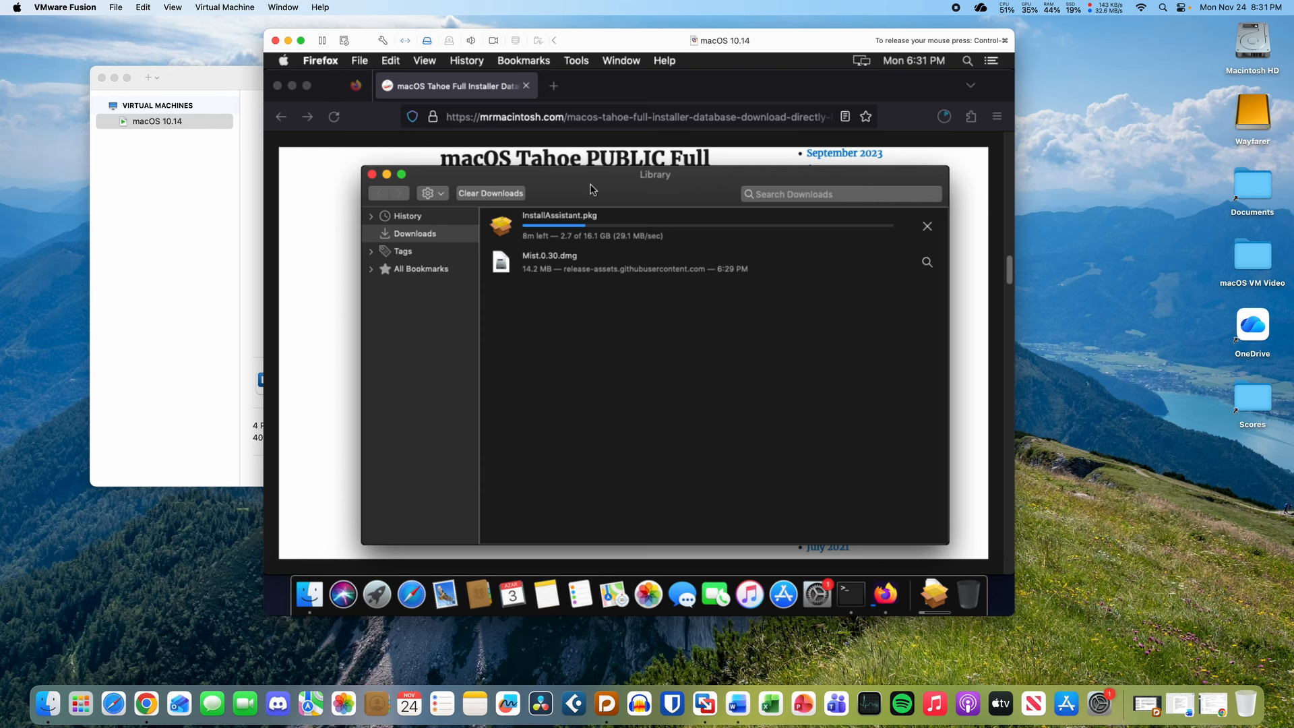
left_click_drag(573, 189, 547, 143)
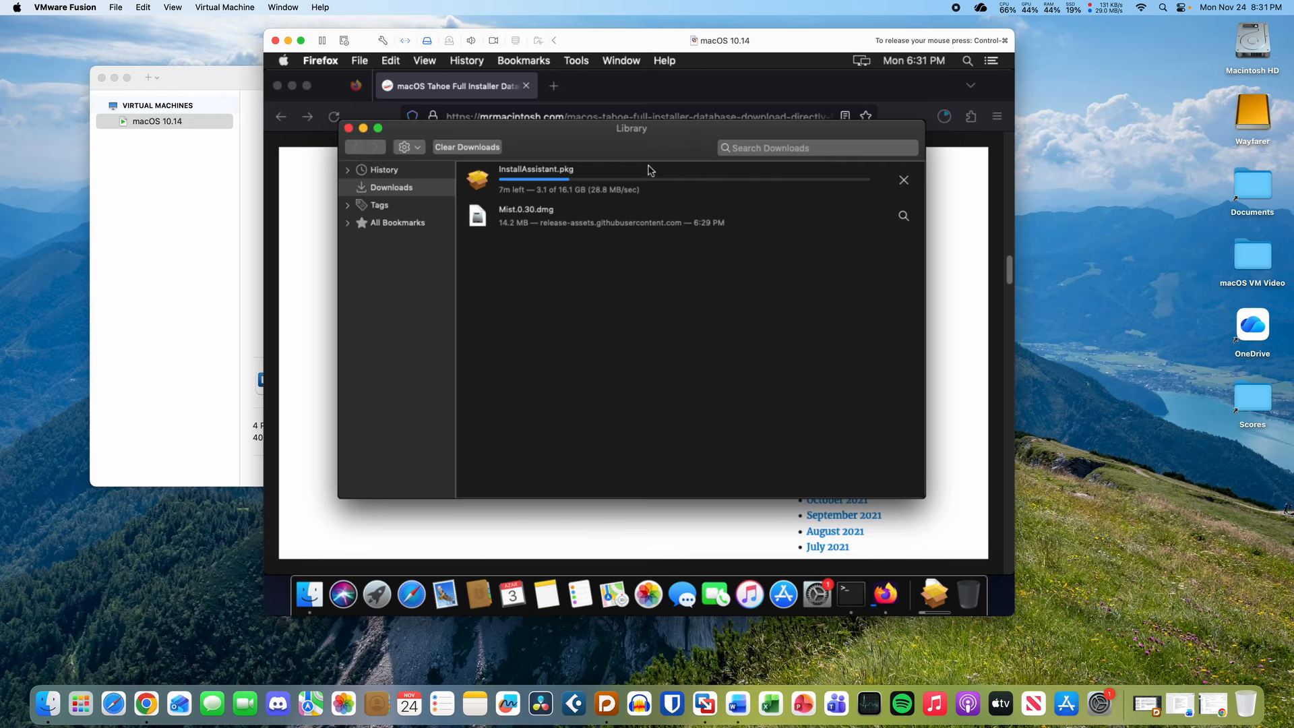
left_click_drag(569, 130, 597, 147)
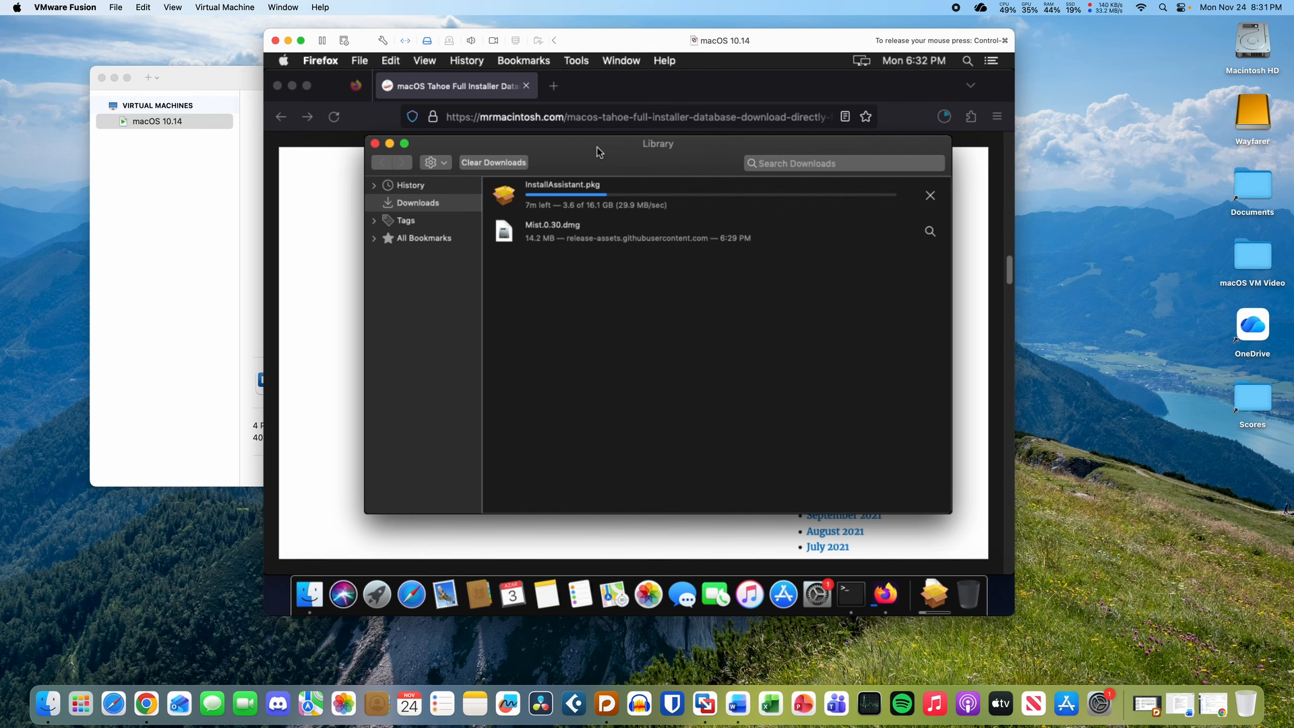
mouse_move(597, 147)
left_mouse_down()
mouse_move(636, 290)
mouse_move(600, 139)
mouse_move(588, 151)
left_mouse_up()
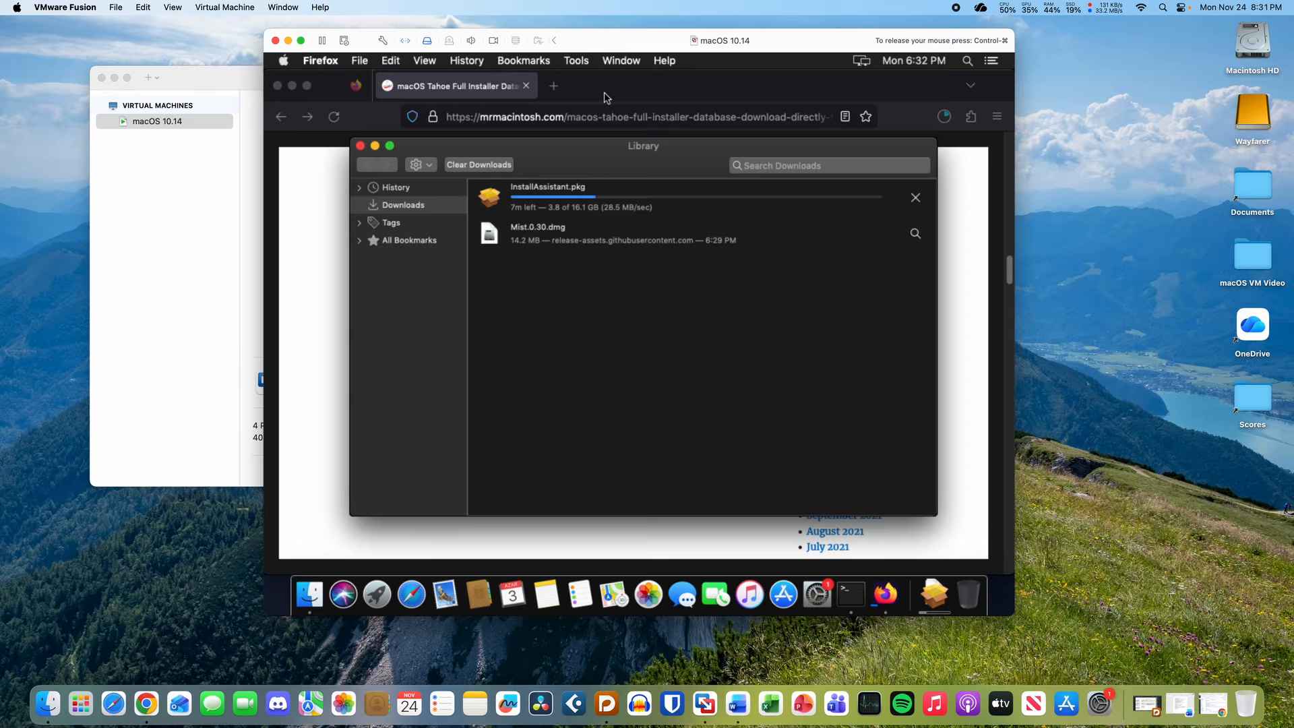
left_click_drag(584, 162, 614, 183)
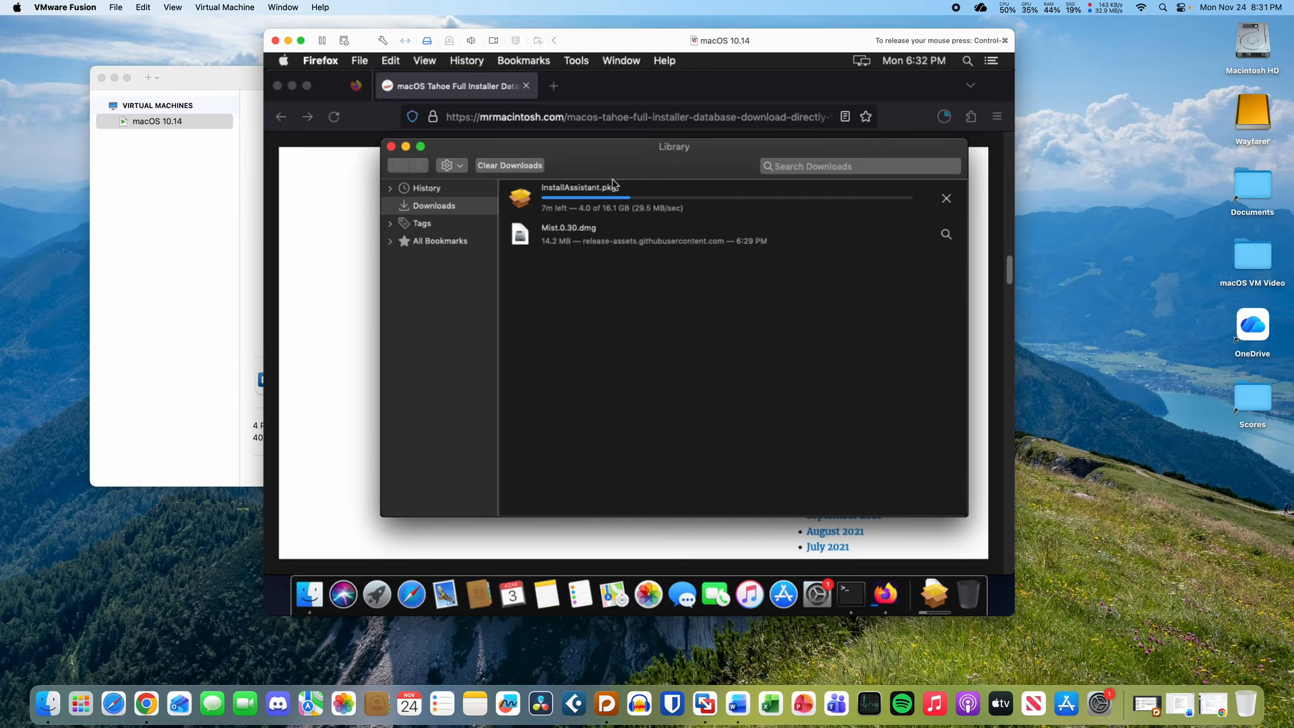
left_click_drag(613, 184, 589, 177)
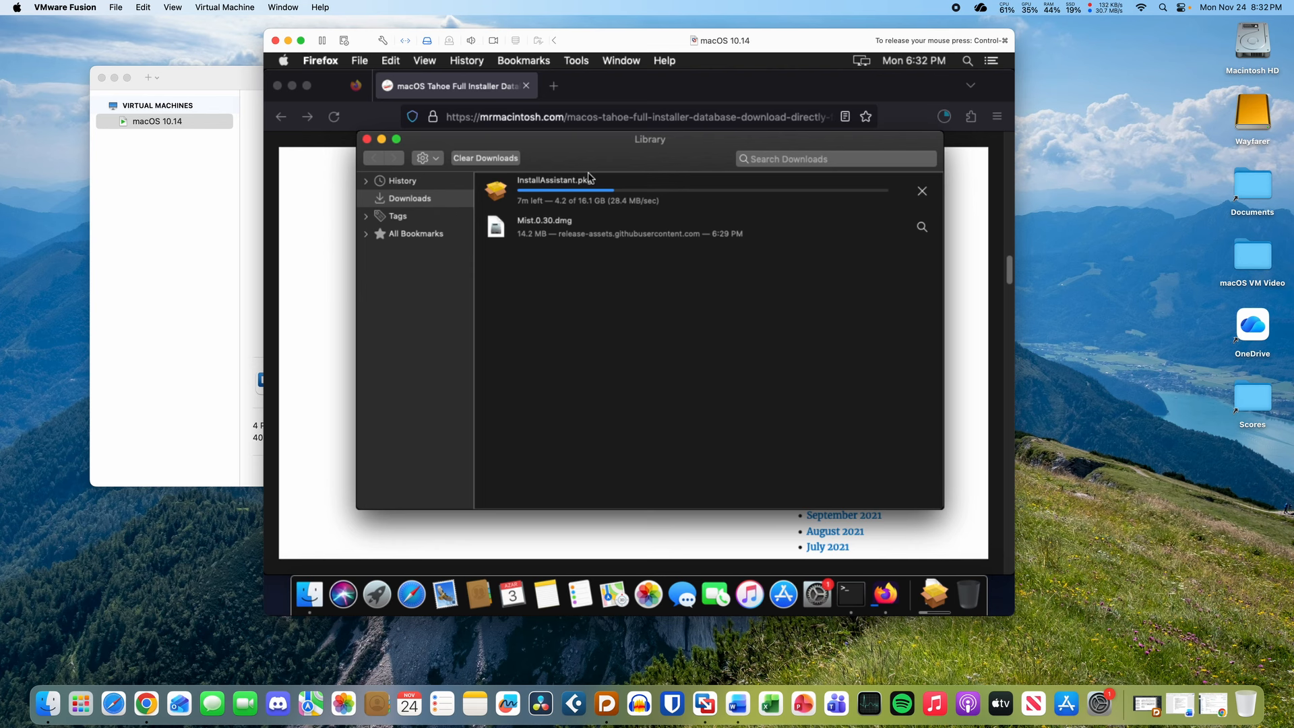
left_click_drag(583, 144, 592, 166)
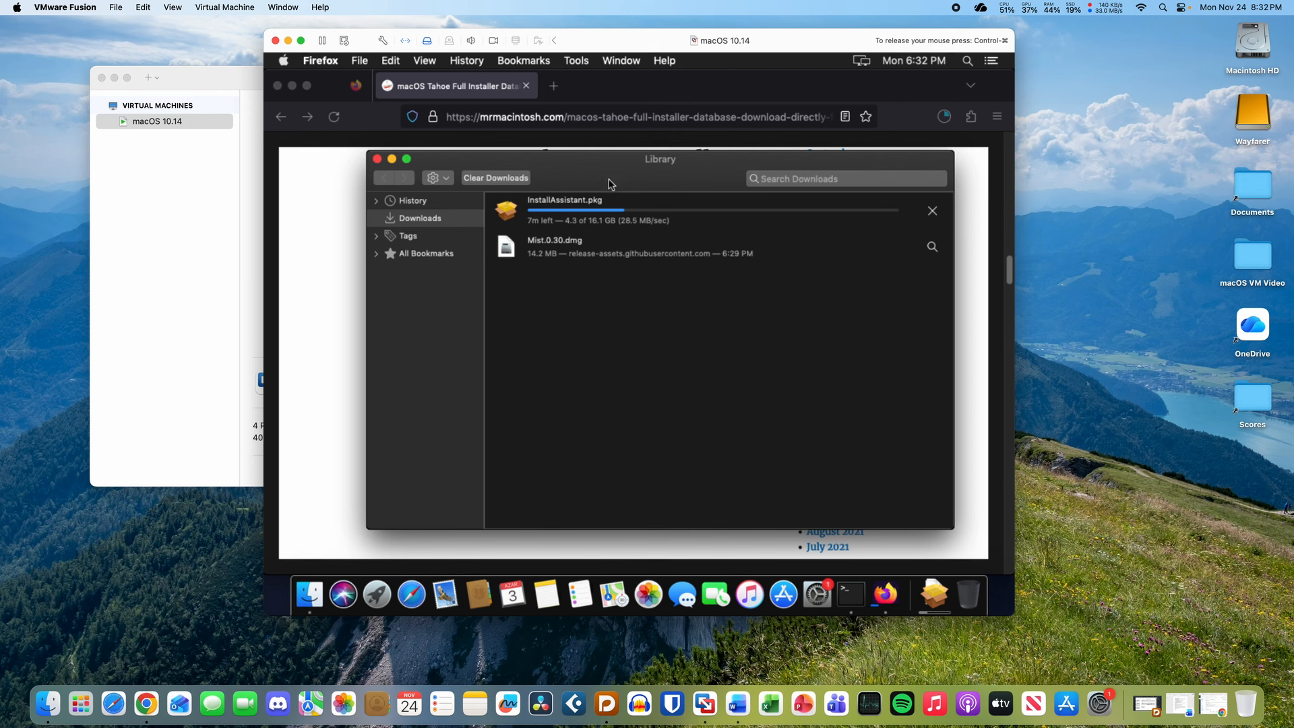
left_click_drag(604, 169, 588, 148)
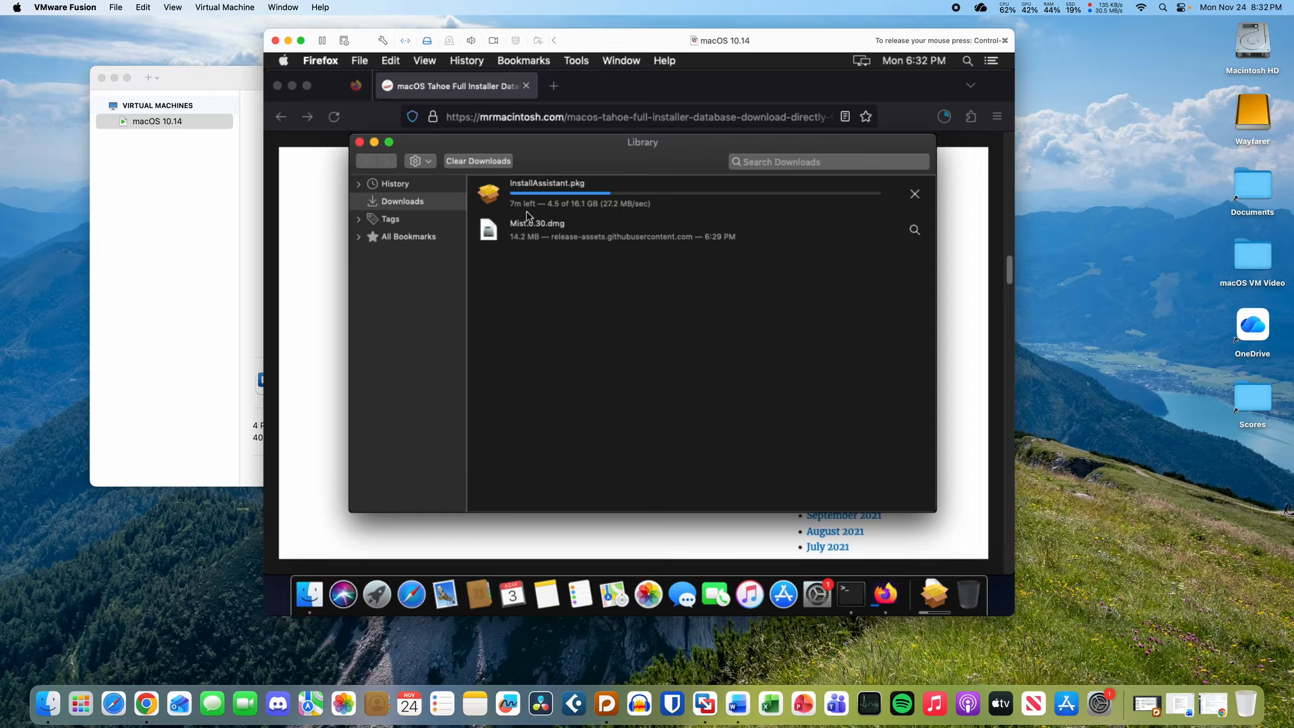
left_click_drag(552, 150, 555, 140)
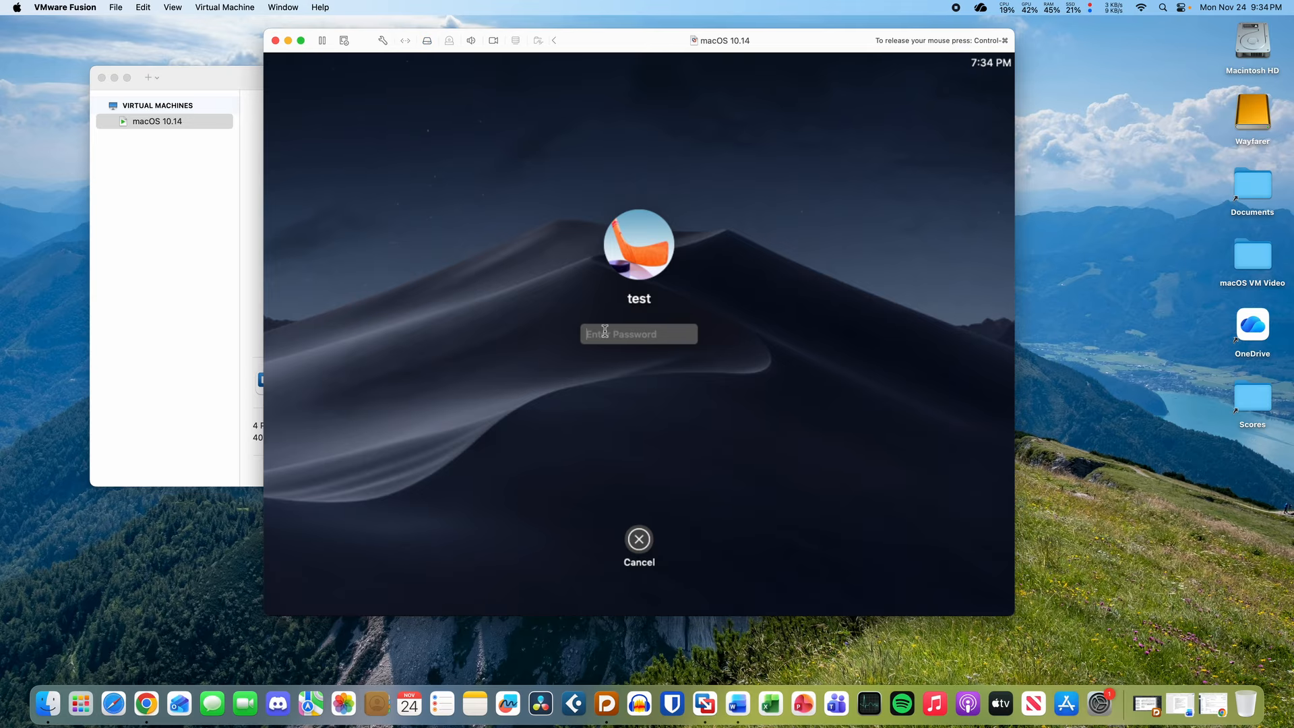
- Log in to the macOS 10.14 guest with the account password and move the downloads window
type("test")
key("Return")
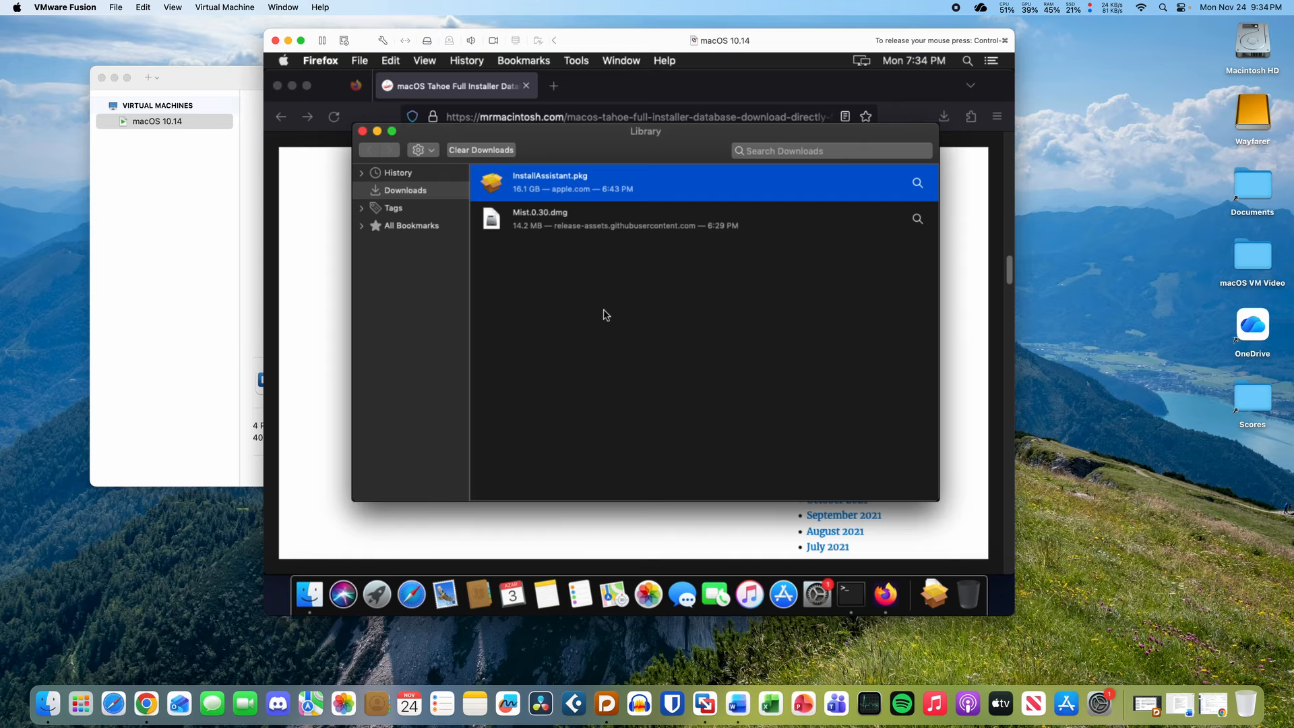
left_click(606, 315)
left_click_drag(568, 150, 573, 187)
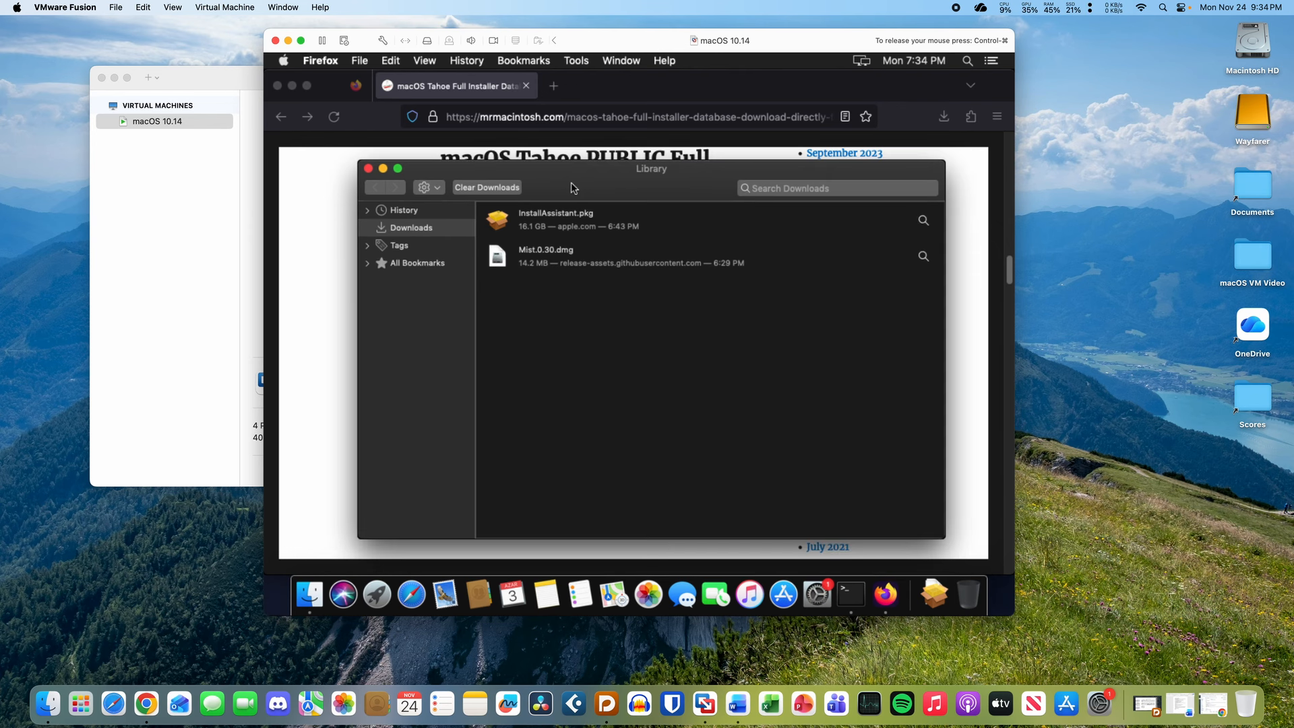
- Install InstallAssistant.pkg onto Macintosh HD, authorising with the admin password, then close the installer
double_click(561, 215)
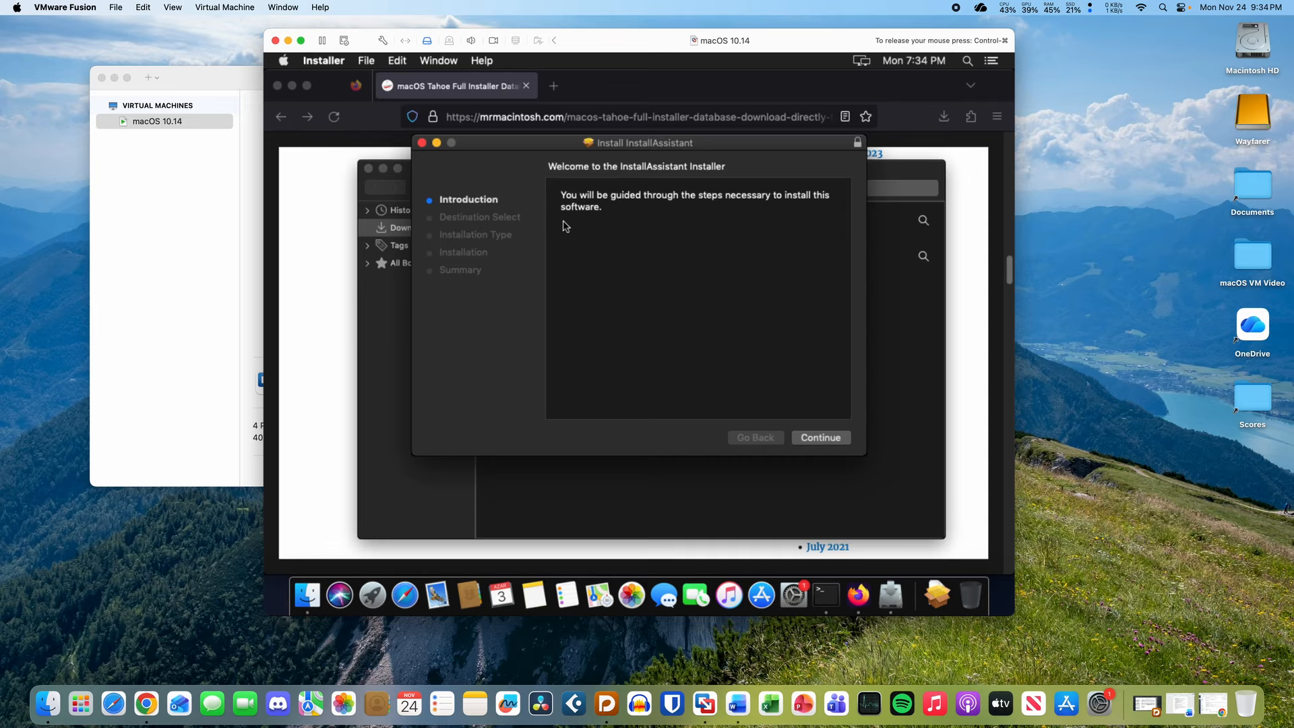
left_click(825, 438)
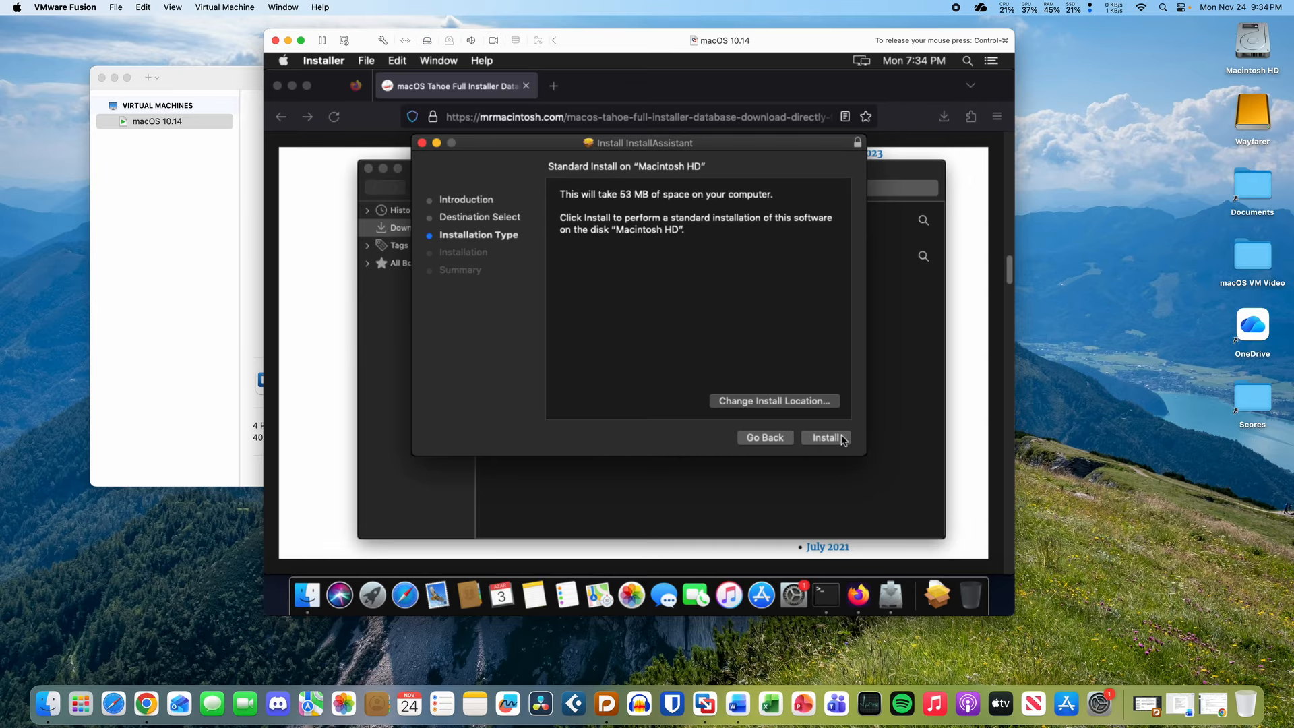
left_click(826, 438)
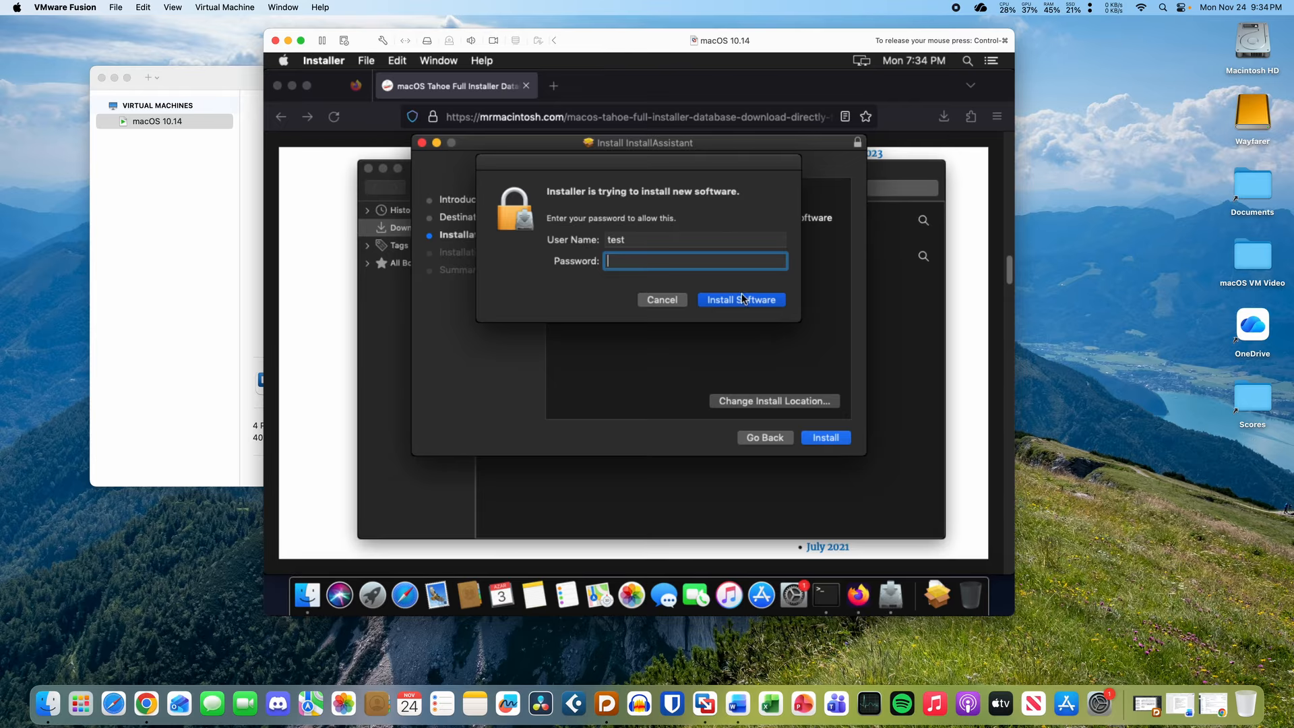
type("test")
left_click(742, 299)
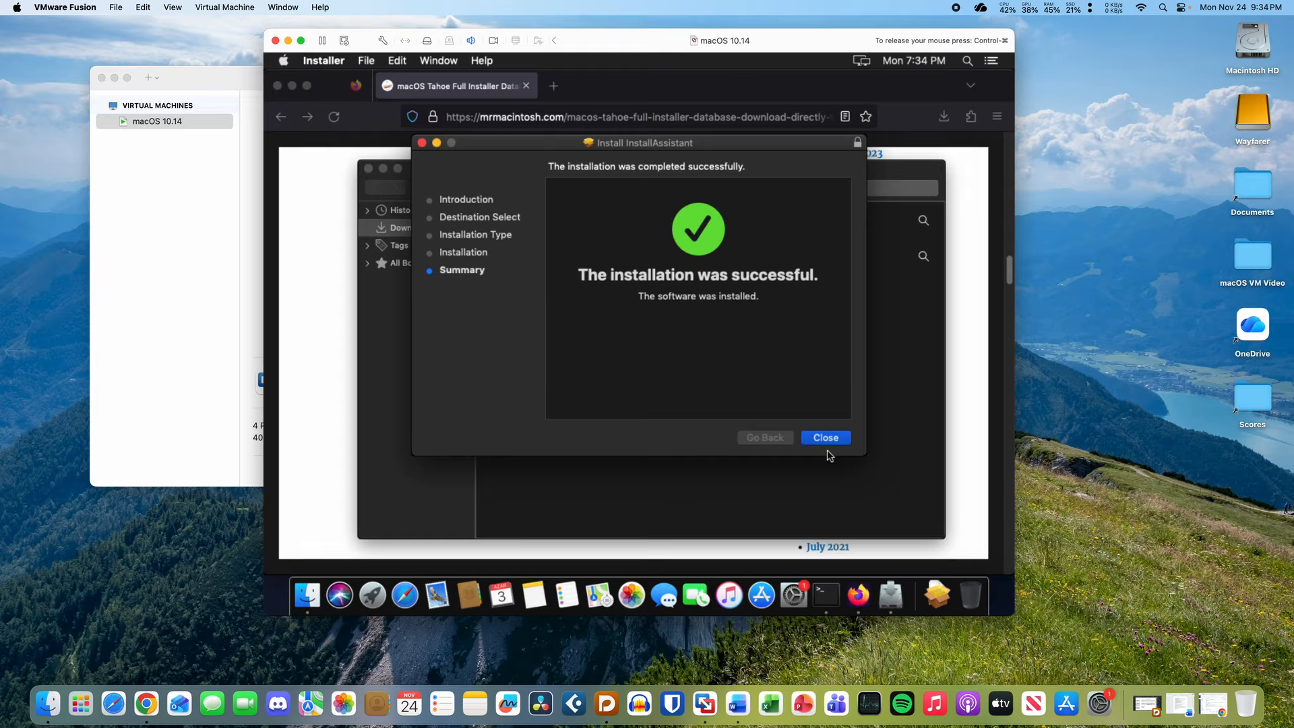
left_click(826, 438)
- Close the downloads window and the installer page tab, then quit Firefox
left_click(749, 443)
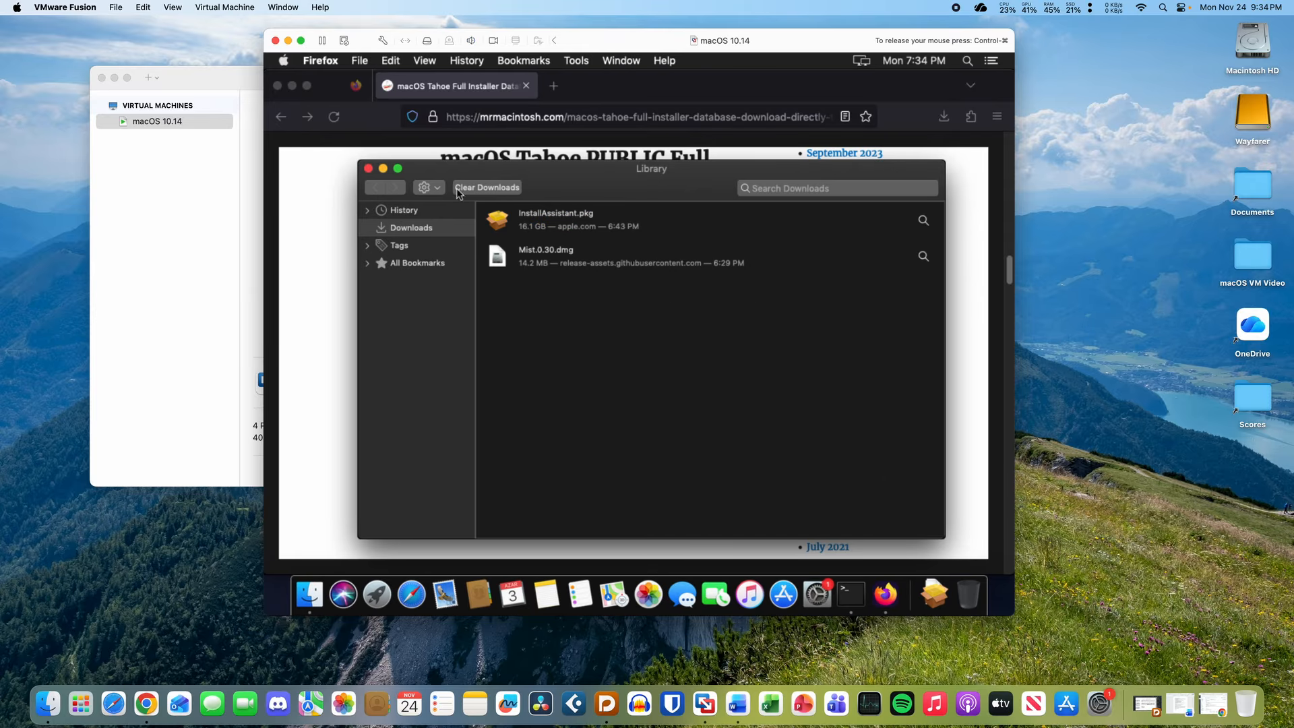
left_click(368, 168)
left_click(554, 86)
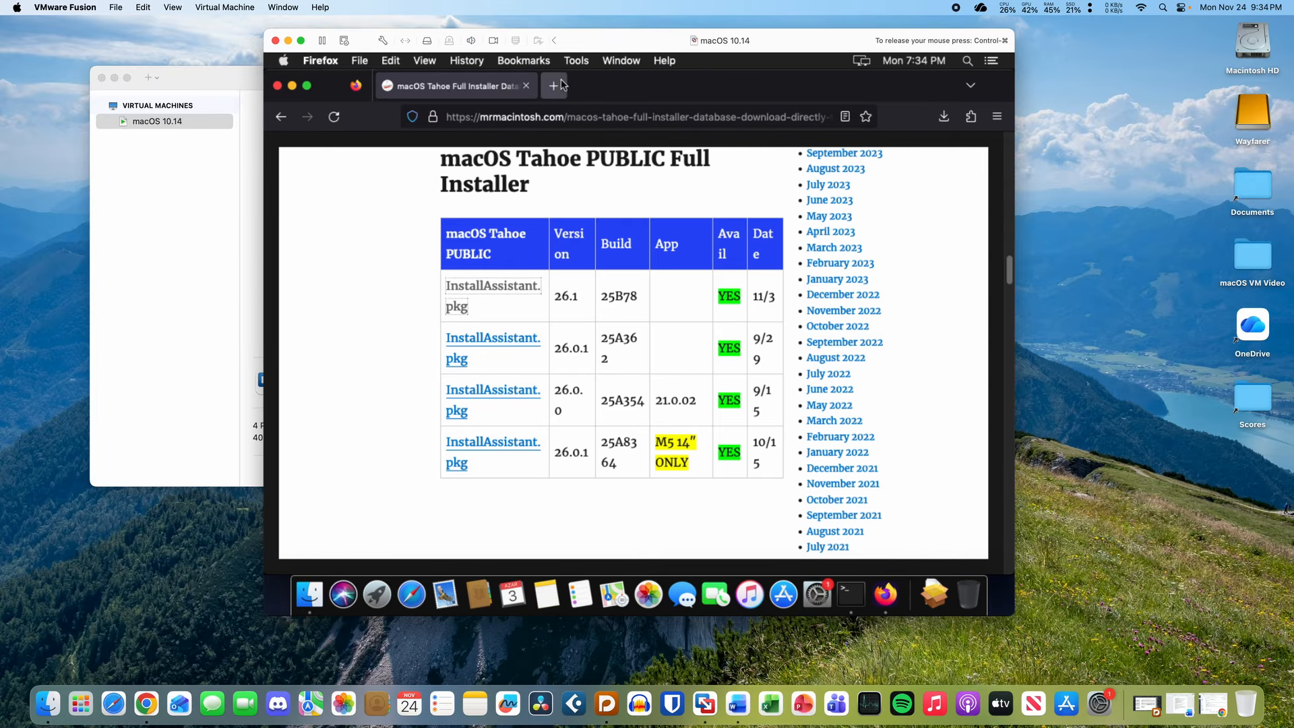
left_click(526, 86)
left_click(323, 60)
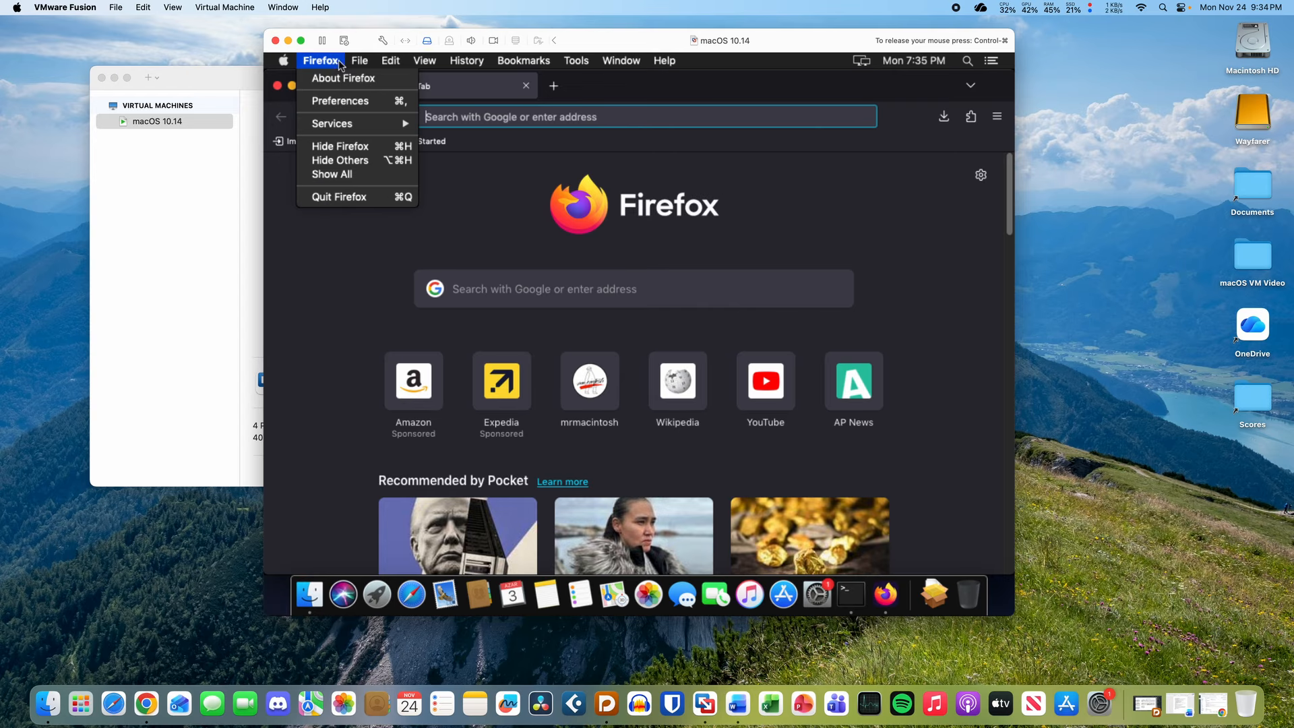
left_click(357, 195)
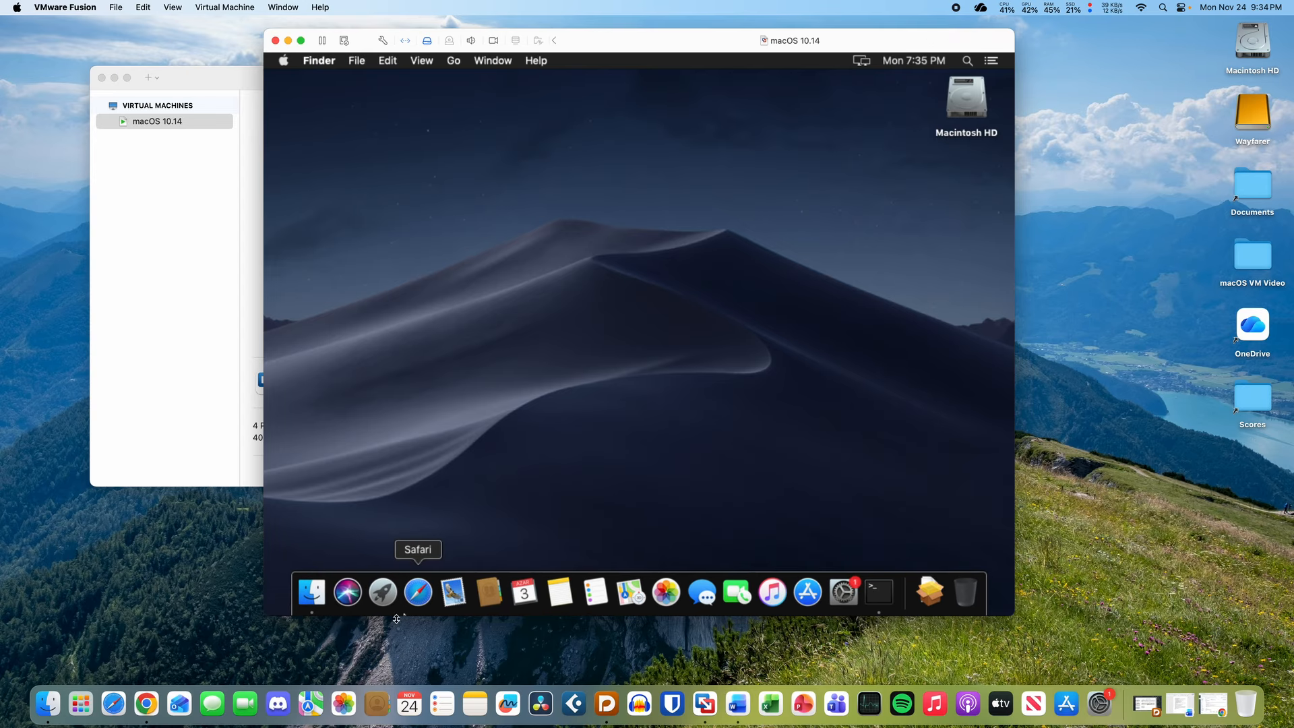
- Launch Install macOS Tahoe and dismiss its 'requires macOS 10.15 or later' error
left_click(379, 593)
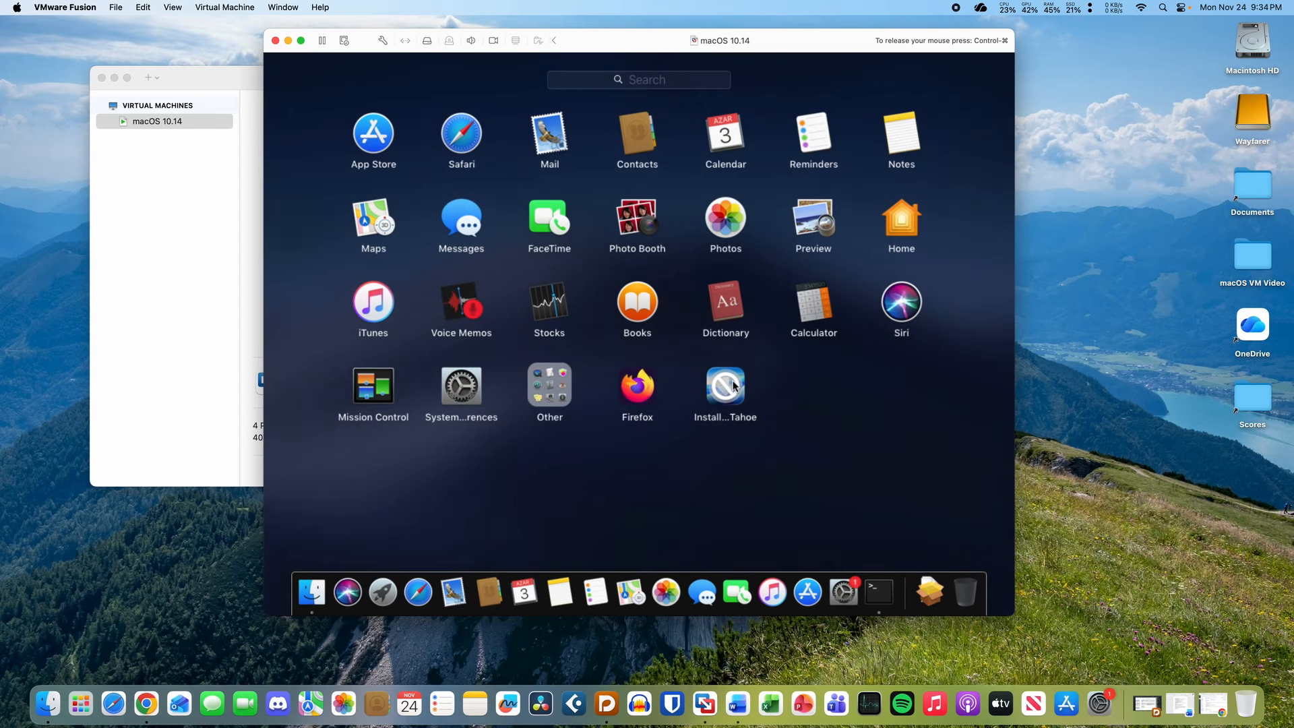
left_click(726, 396)
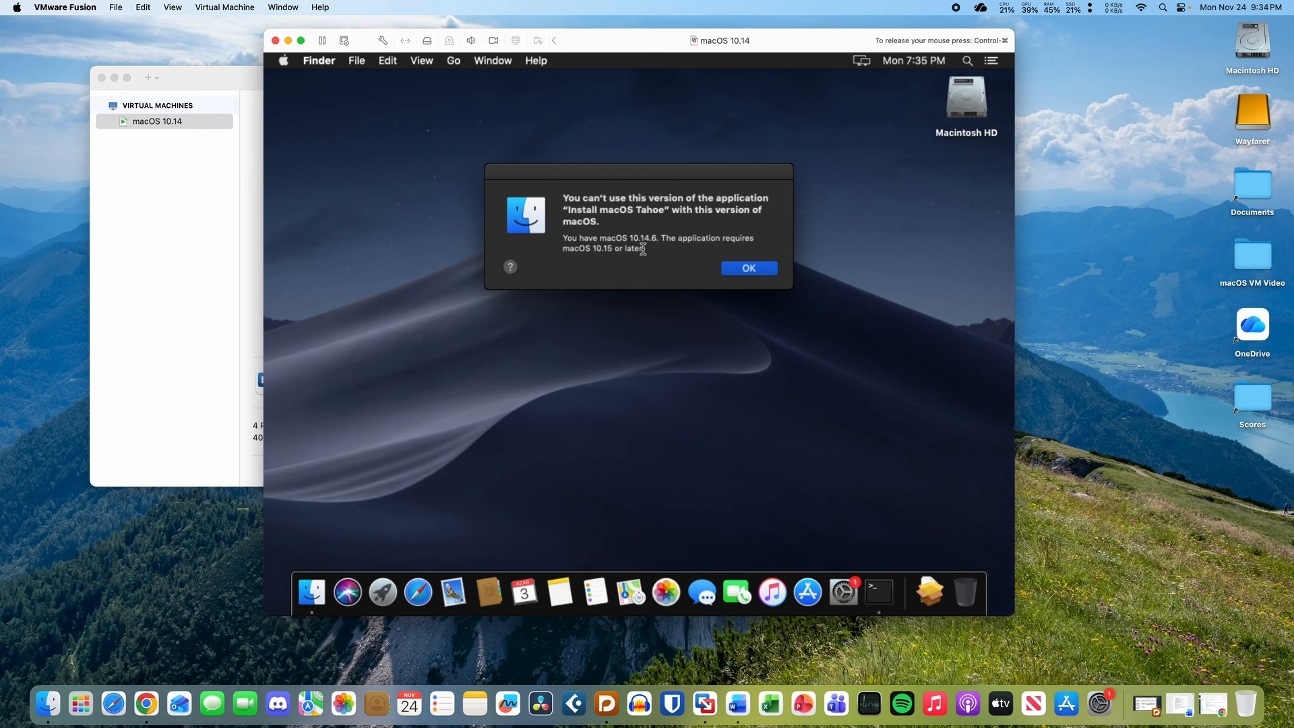
left_click_drag(638, 238, 660, 263)
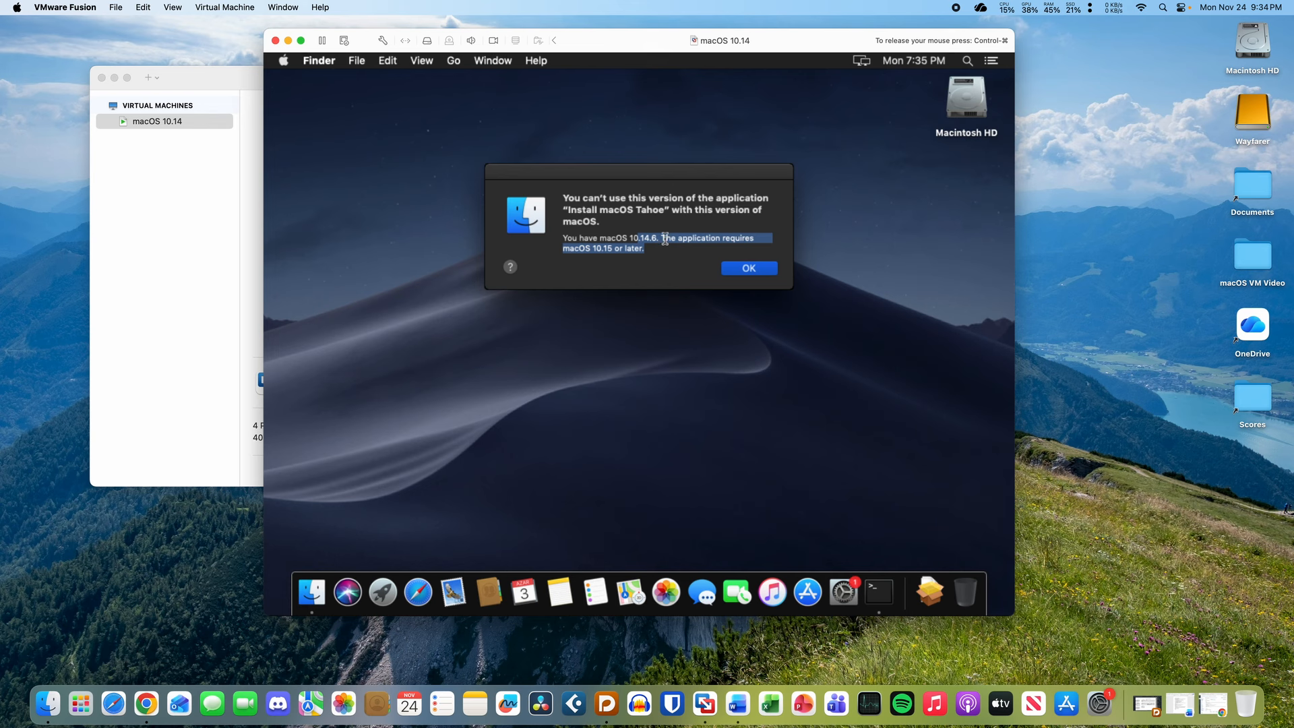
left_click(666, 239)
left_click(752, 270)
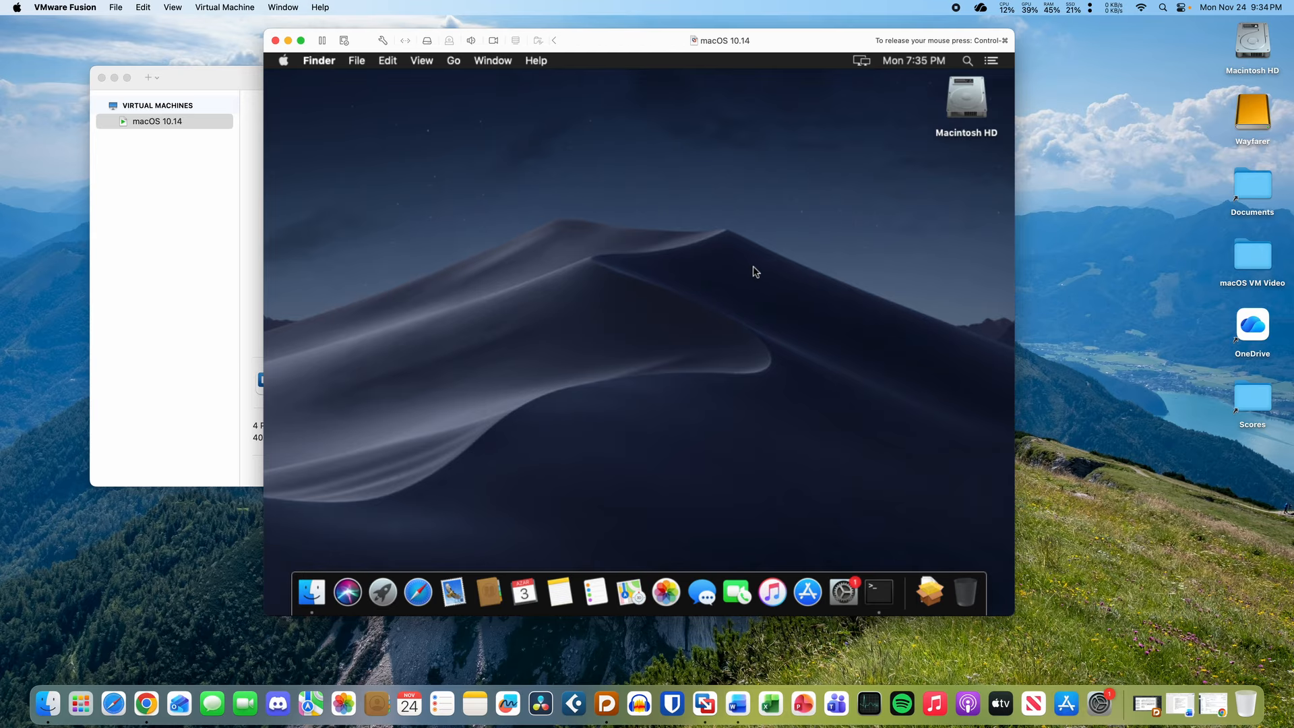
left_click_drag(828, 285, 920, 480)
- Quit Terminal and start the 15.65 GB macOS Sequoia 15.7.2 upgrade from Software Update
left_click(880, 588)
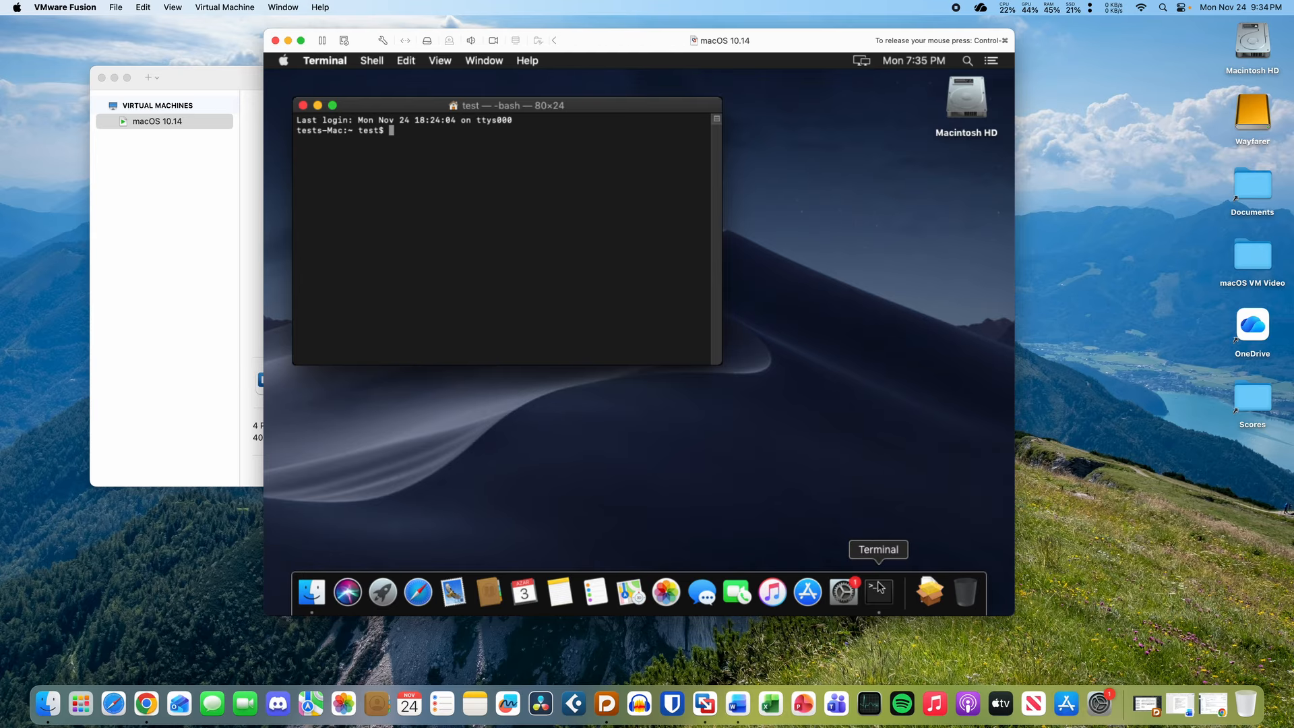
key("super+q")
left_click(879, 591)
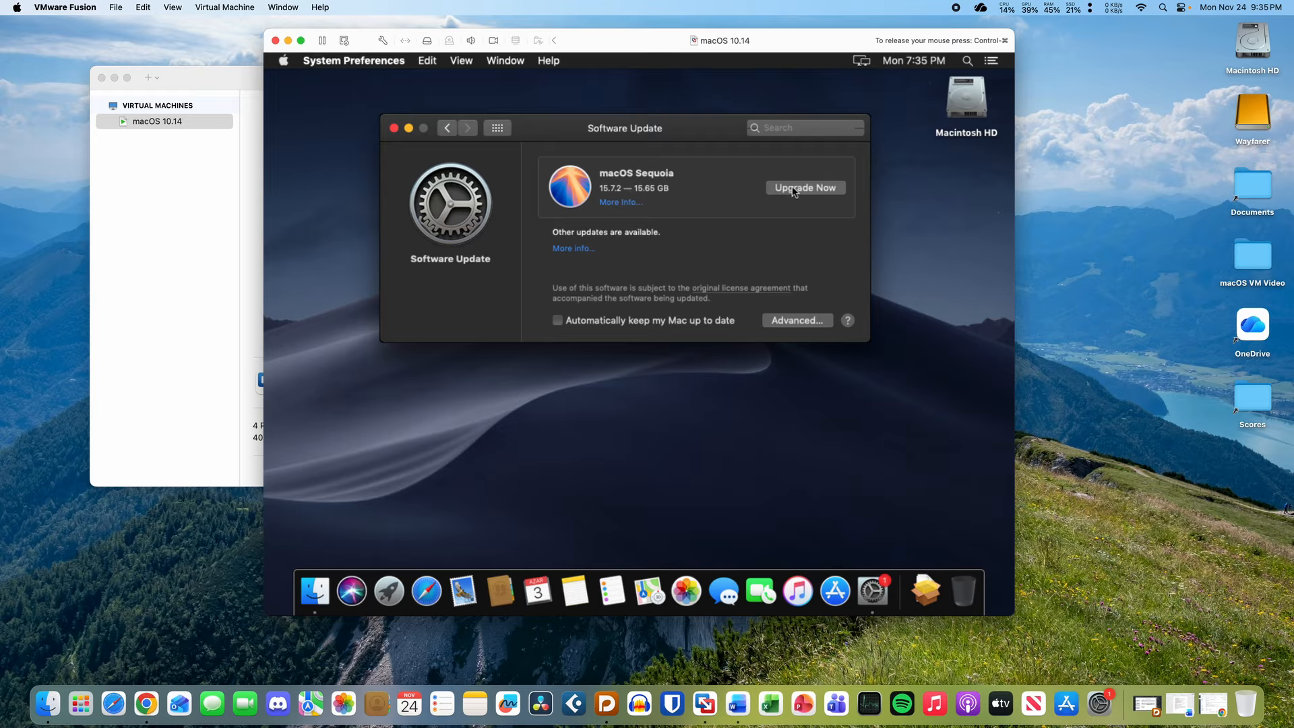
left_click(791, 192)
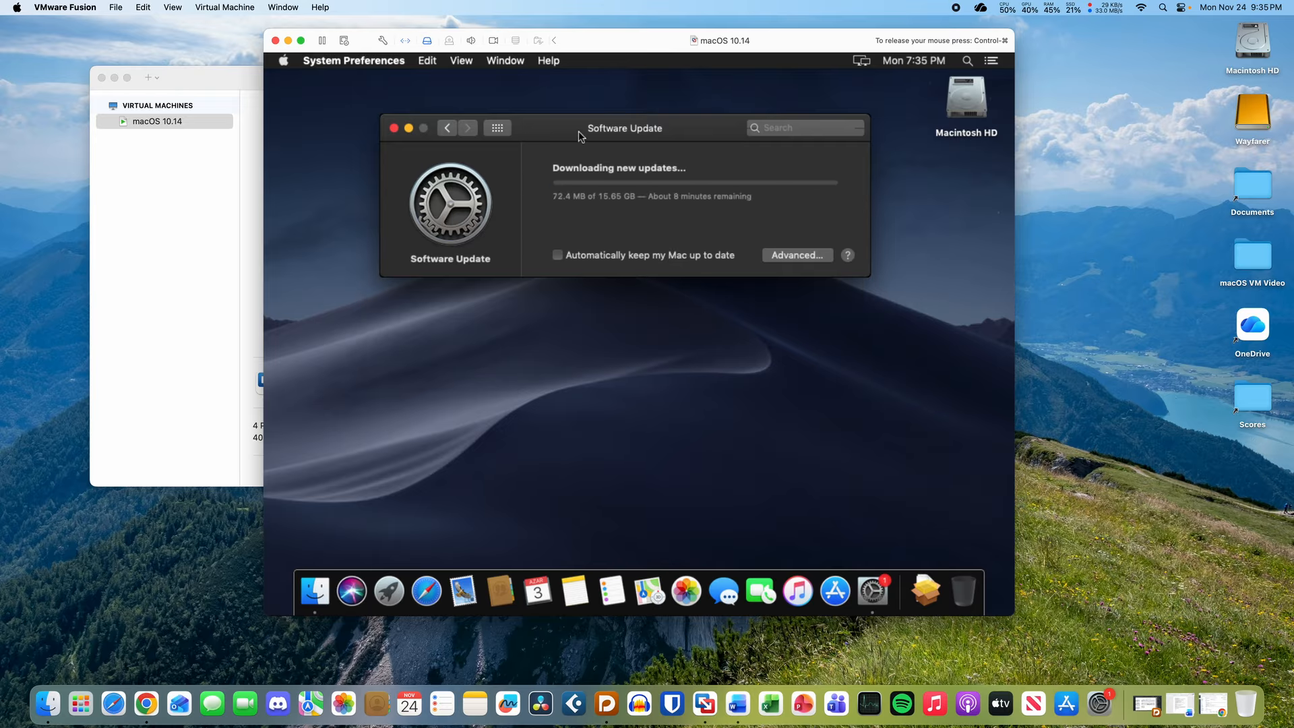
left_click_drag(578, 131, 596, 190)
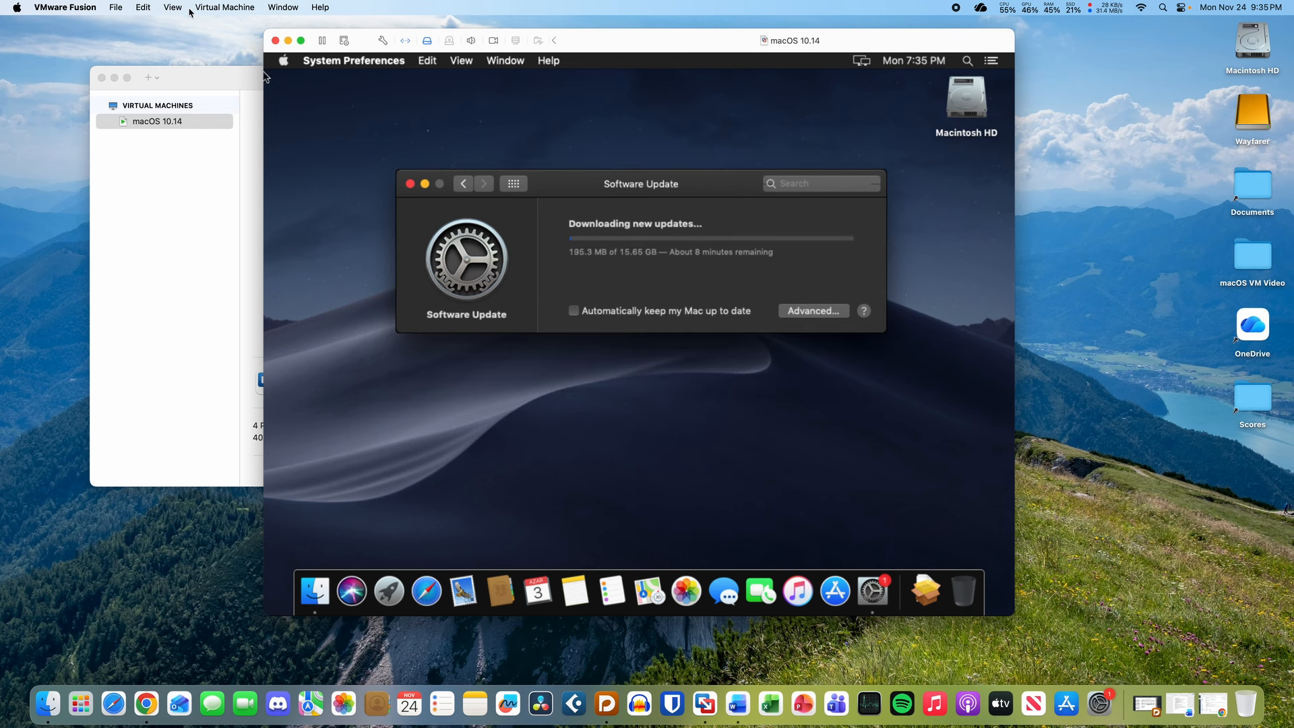
left_click(284, 60)
- Check the guest's free disk space under About This Mac > Storage, then close it
left_click(294, 78)
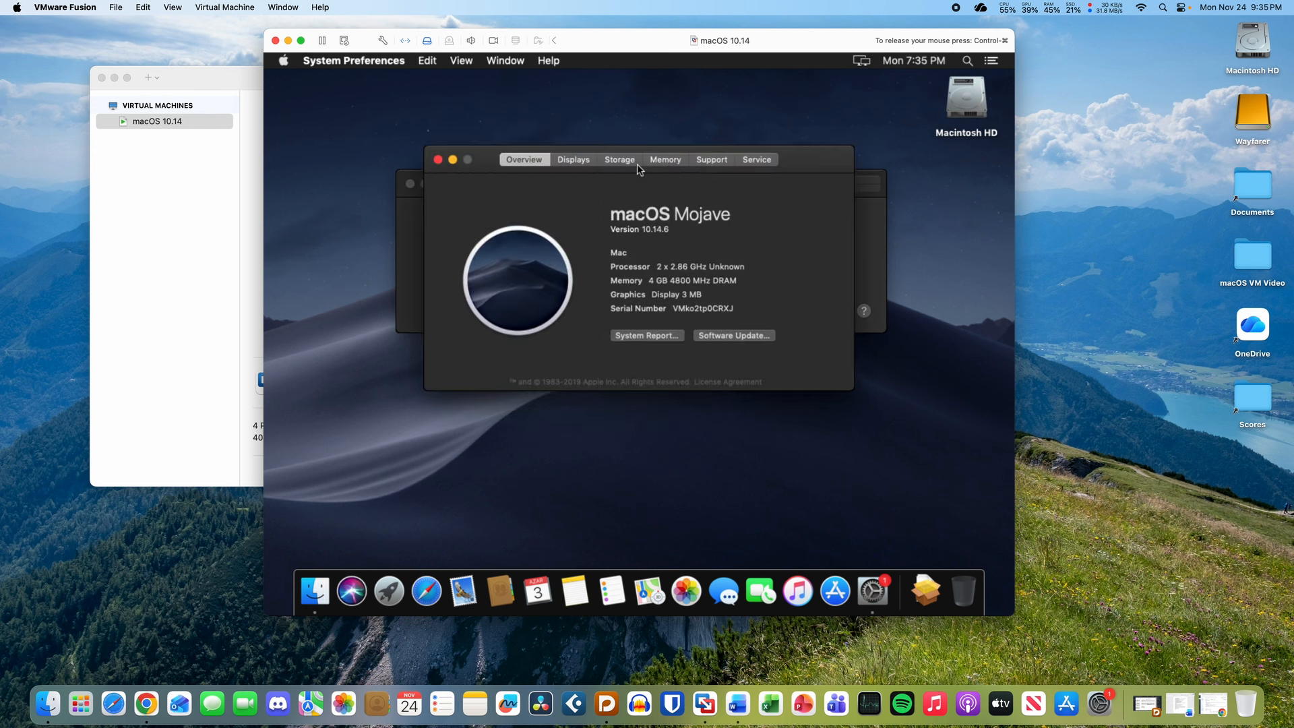
left_click(620, 160)
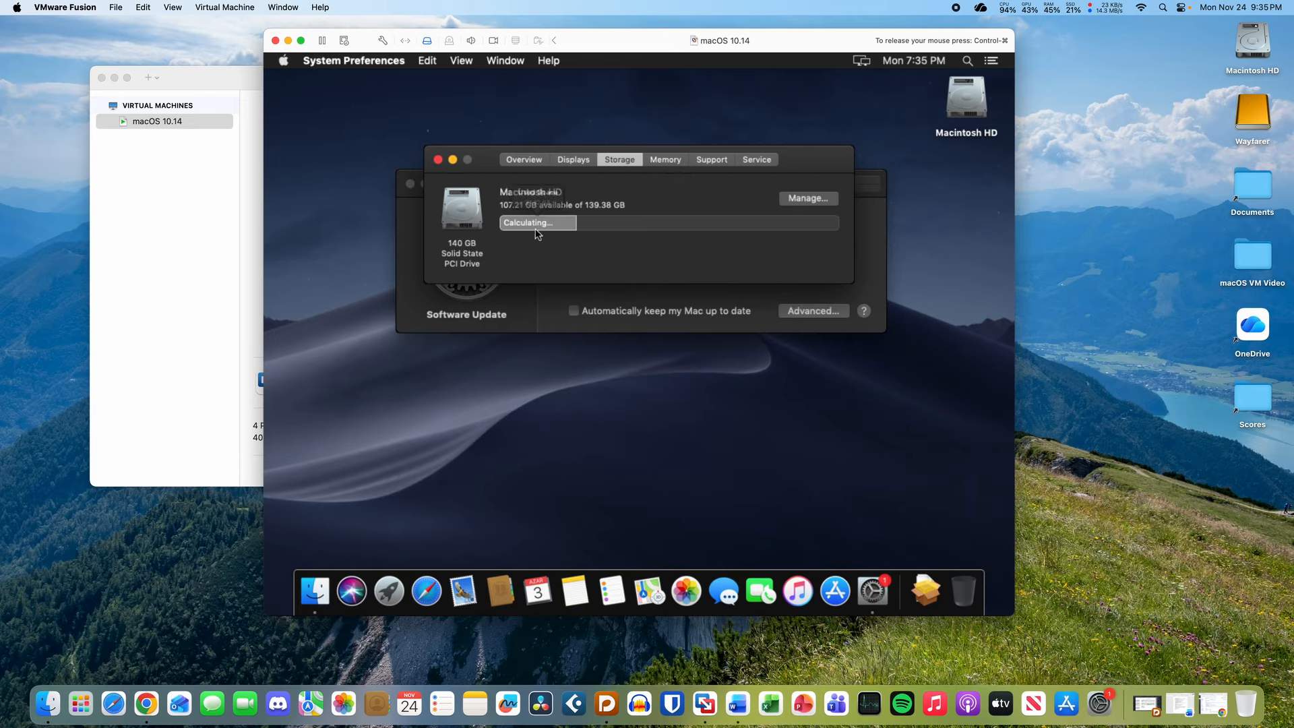
left_click(407, 591)
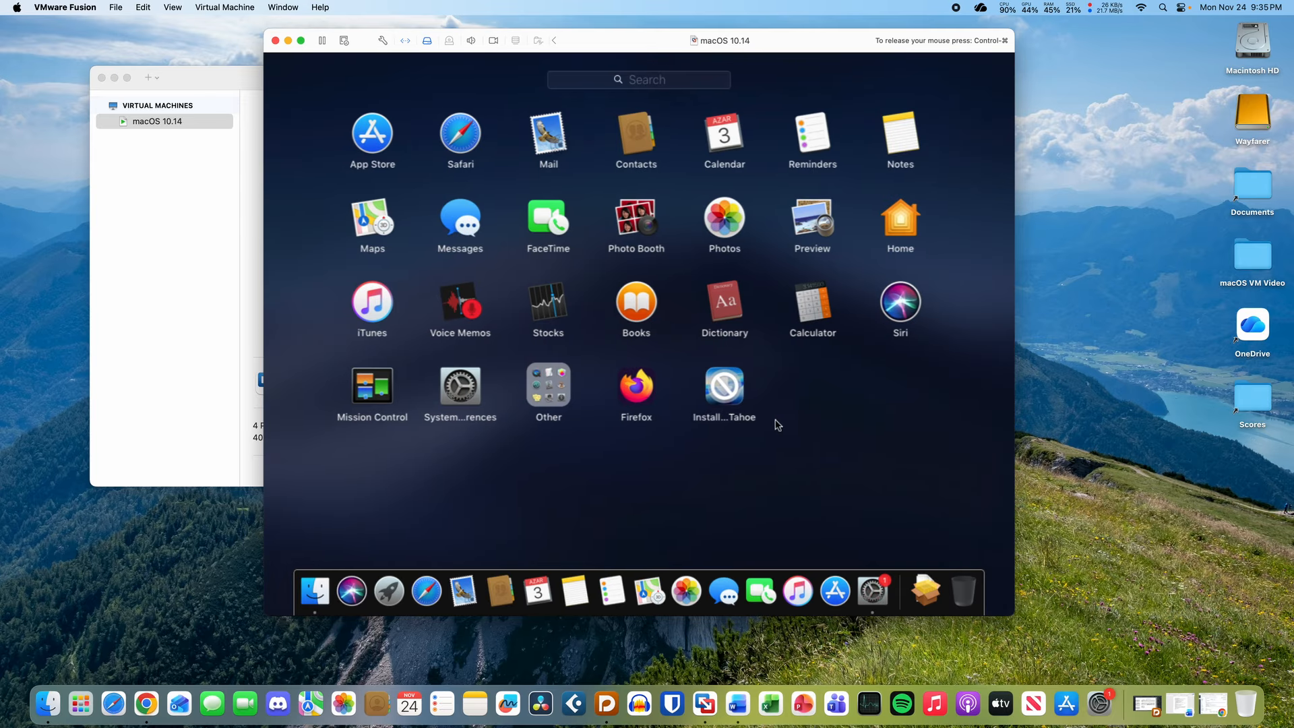
left_click(826, 402)
mouse_move(529, 231)
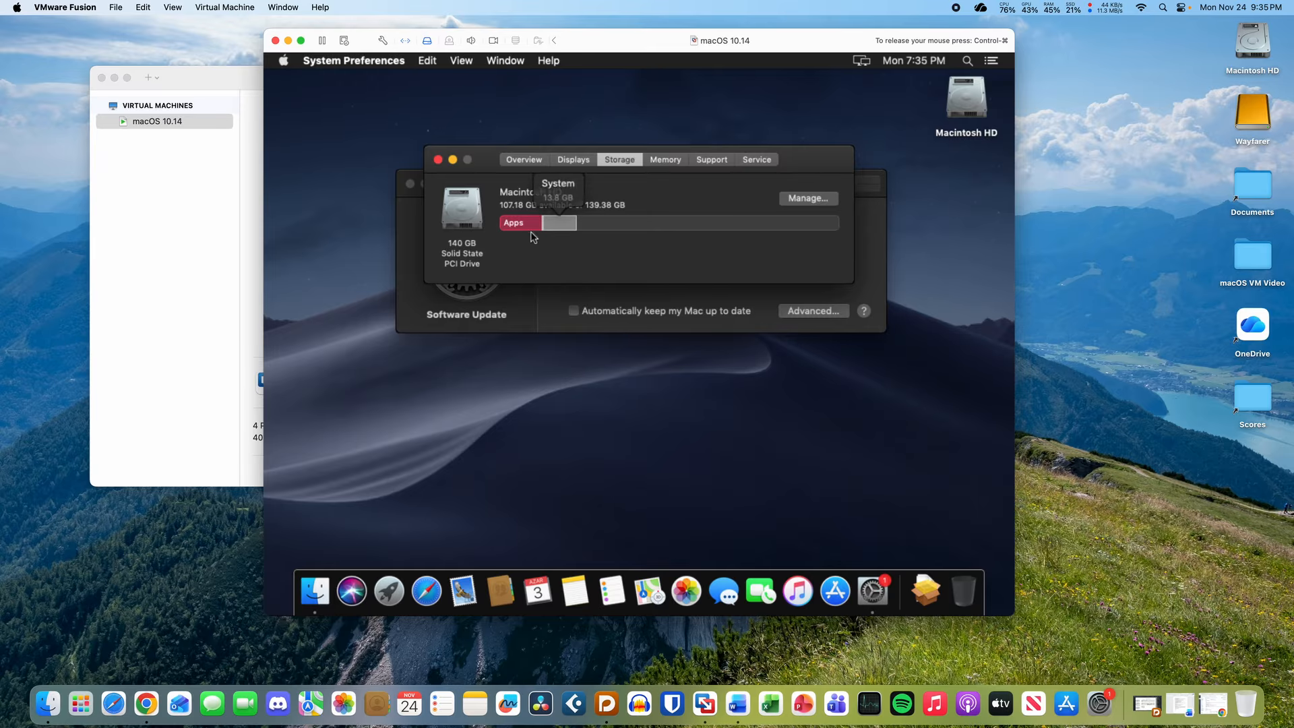
mouse_move(645, 223)
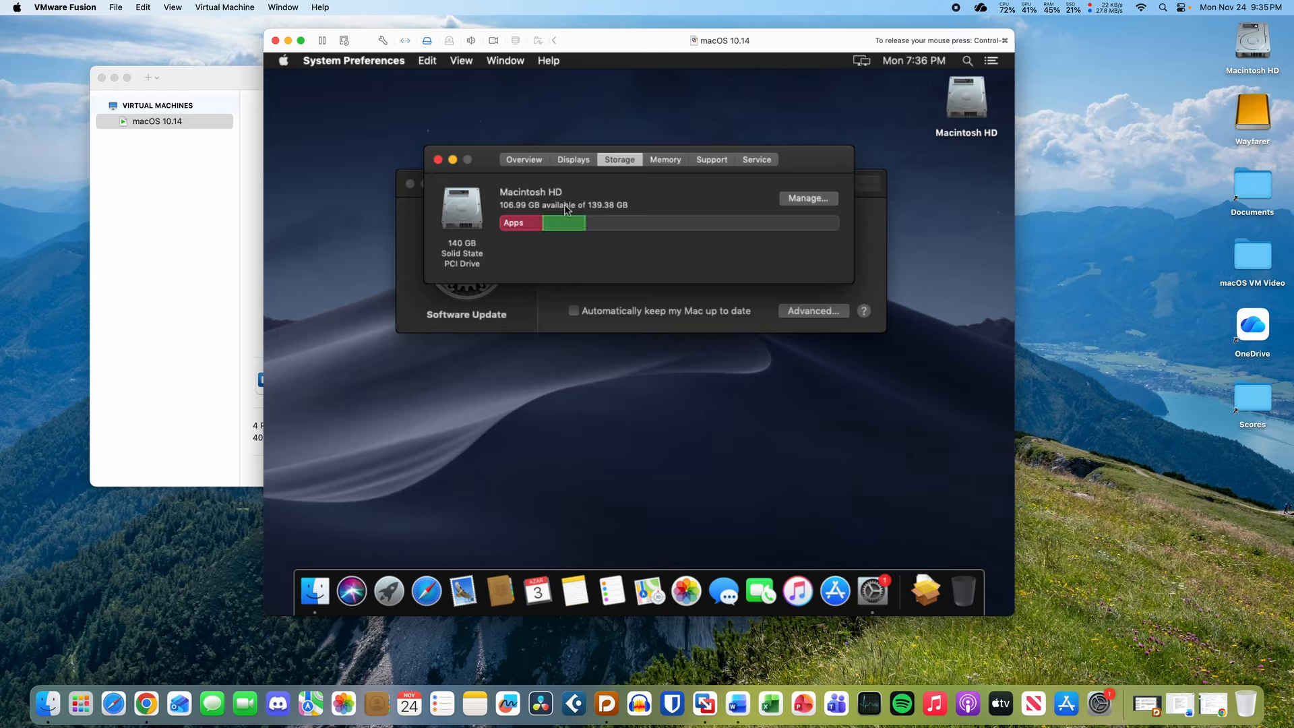
left_click(520, 163)
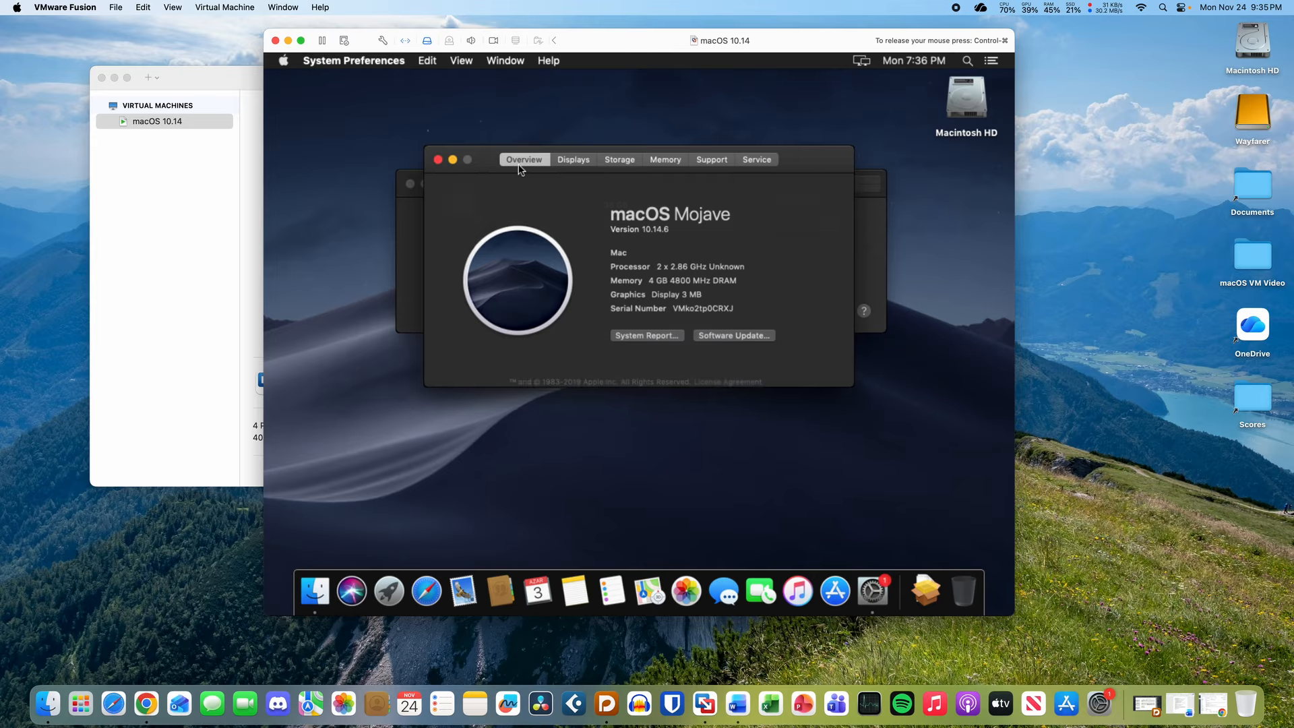
left_click(438, 160)
- Move the Software Update window and release the mouse while the Sequoia download continues
left_click_drag(587, 177, 596, 144)
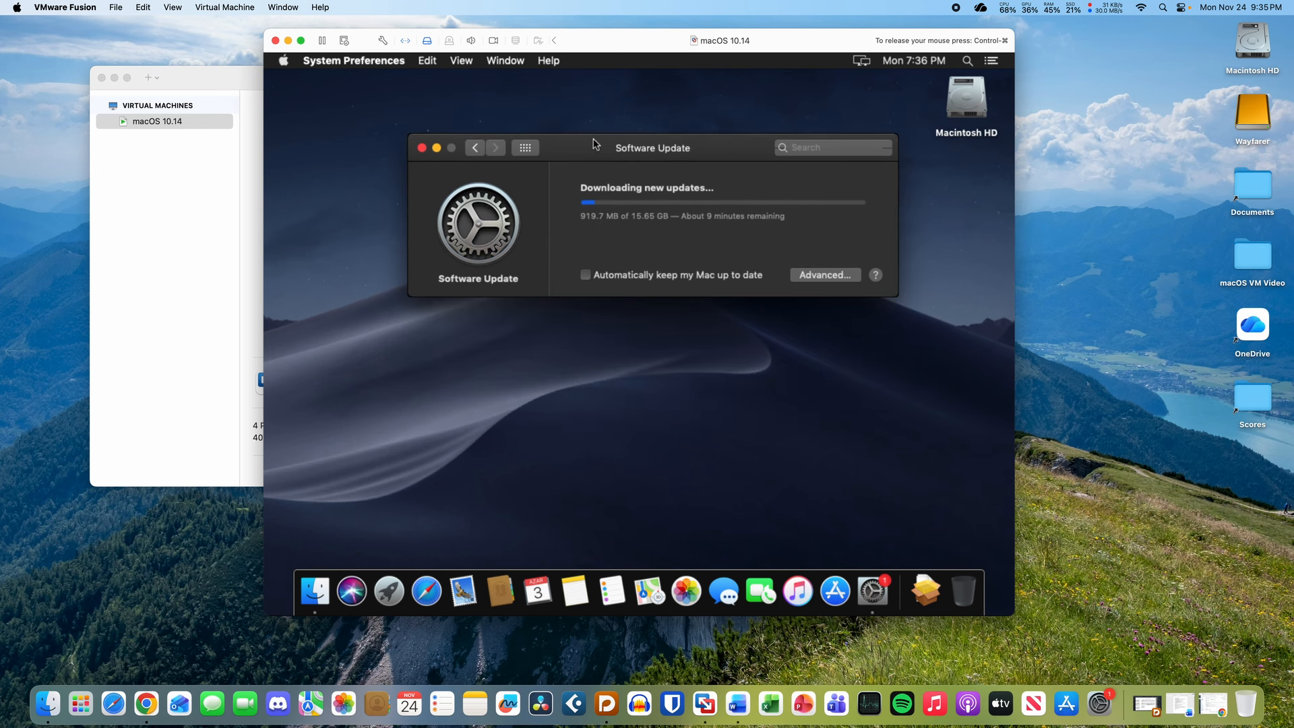
key("ctrl+super")
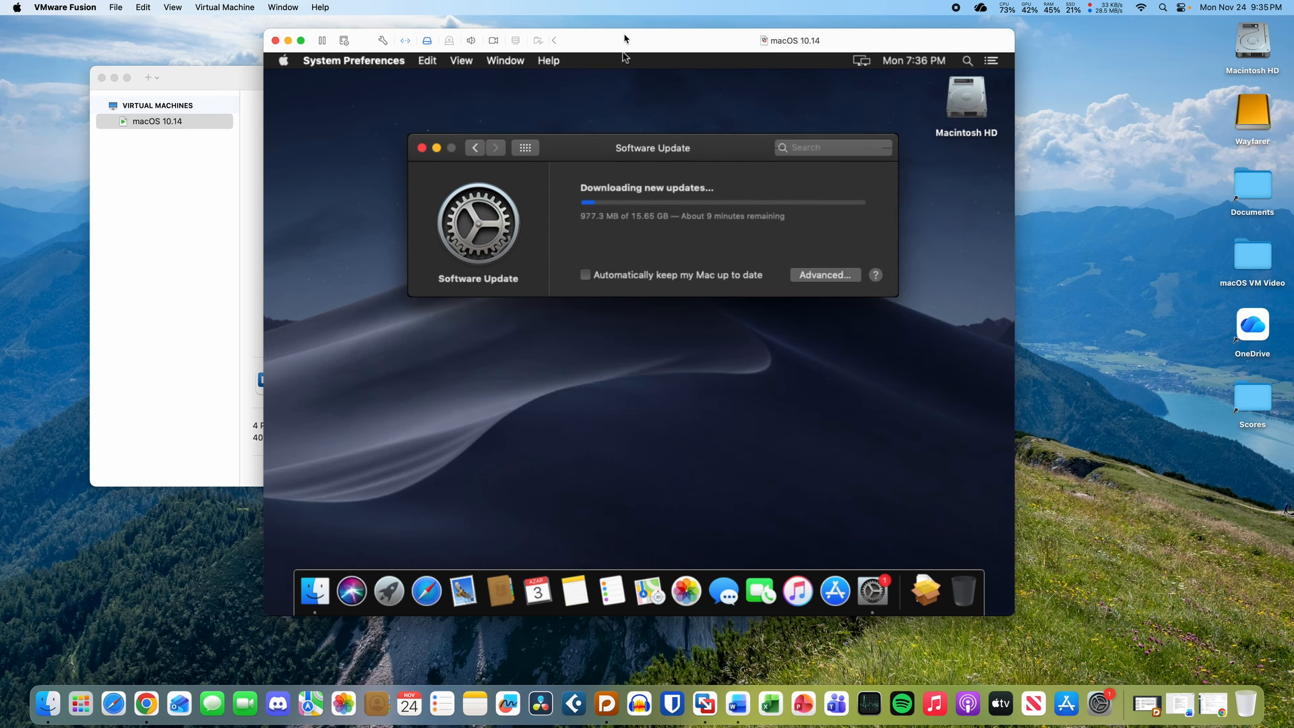
left_click_drag(626, 43, 627, 48)
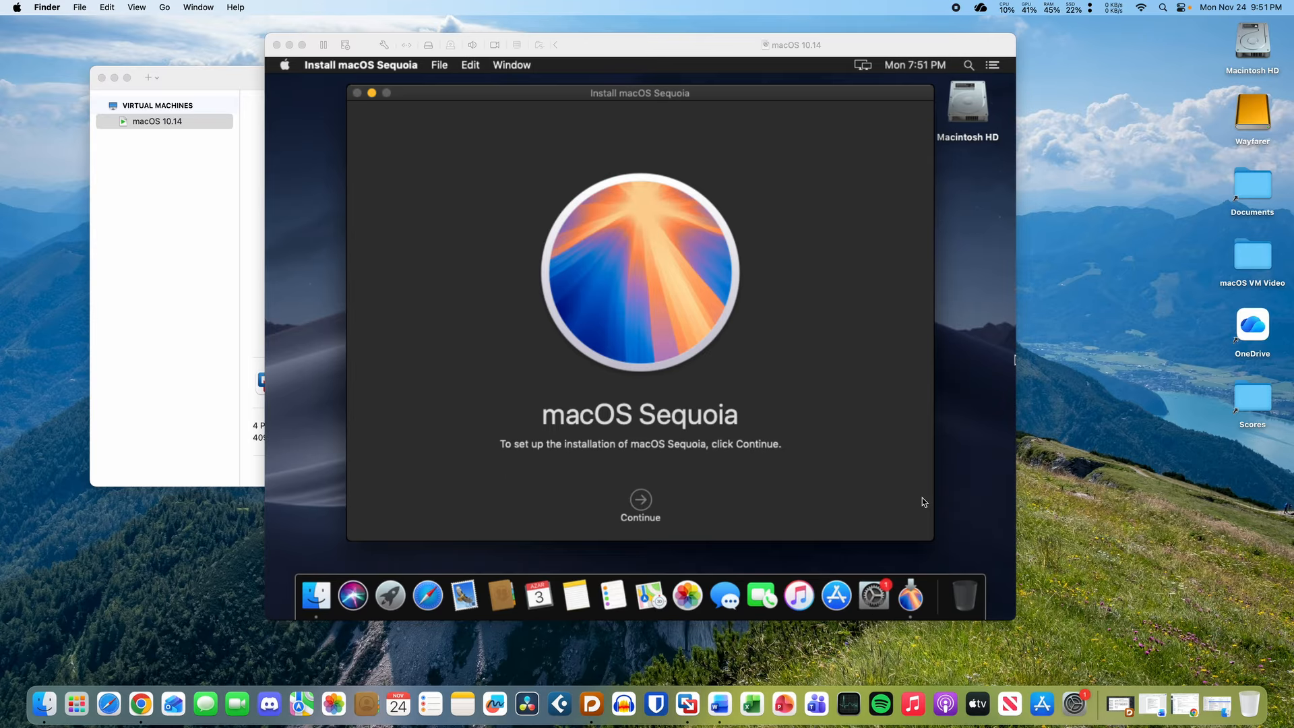
- Accept the Sequoia license and start installing onto Macintosh HD with the admin password
left_click(848, 458)
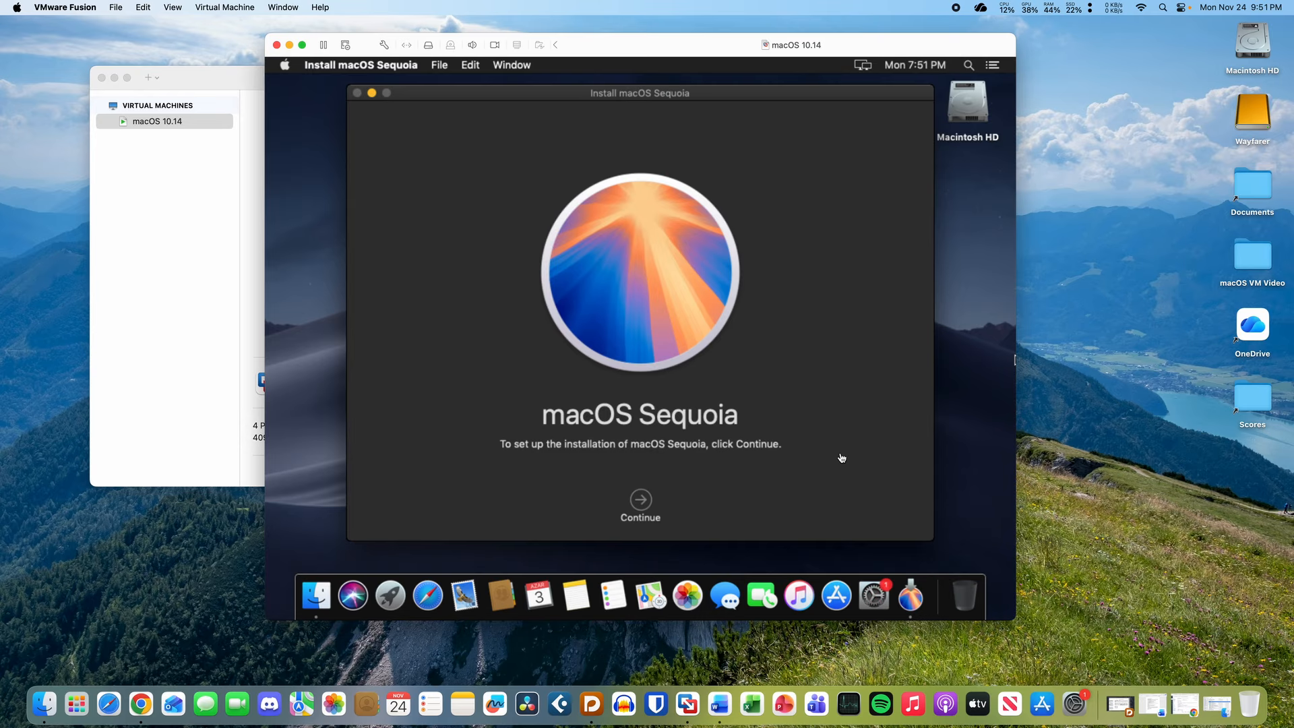
mouse_move(607, 102)
left_mouse_down()
mouse_move(637, 222)
mouse_move(631, 112)
mouse_move(600, 127)
mouse_move(590, 95)
left_mouse_up()
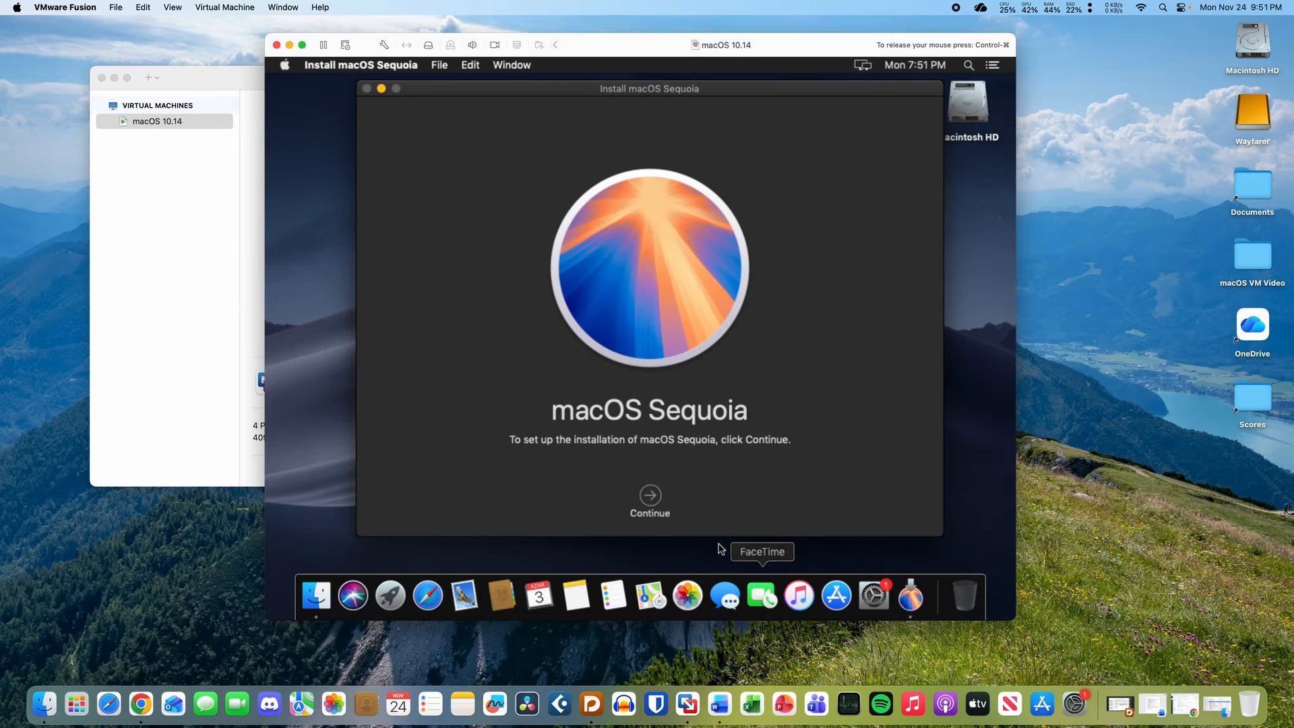
left_click(653, 496)
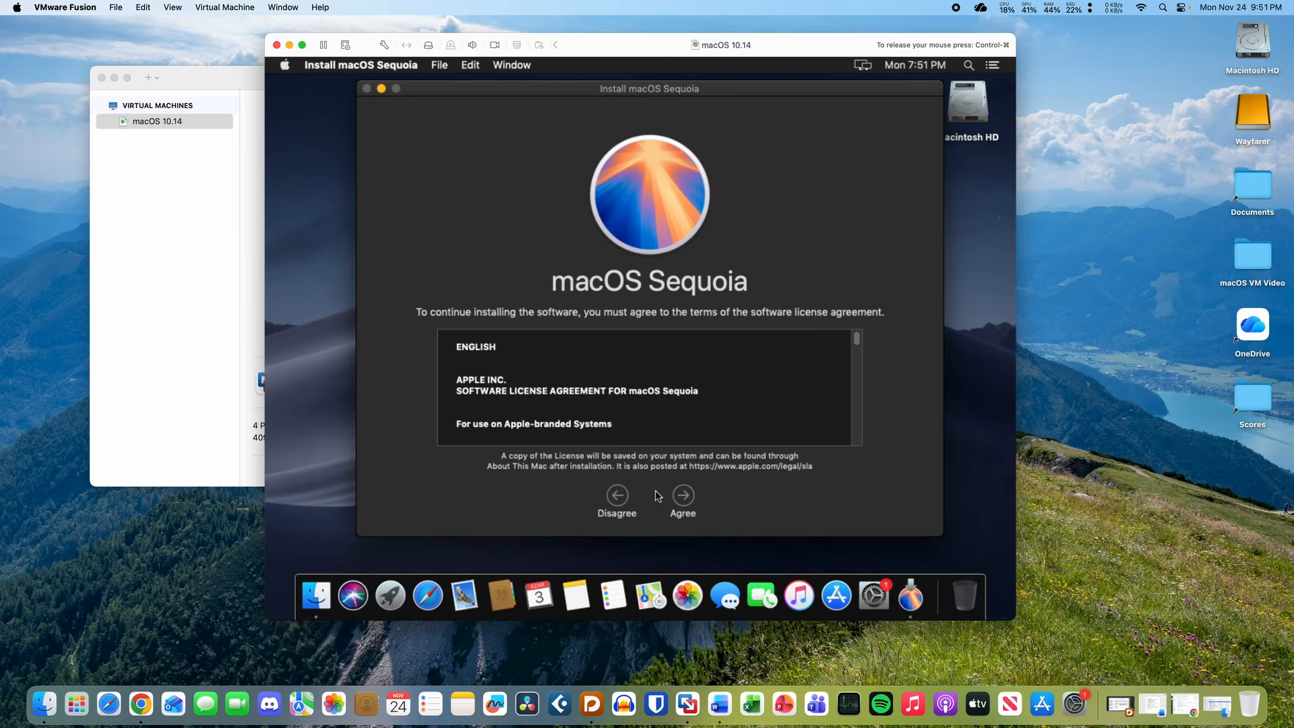
left_click(684, 497)
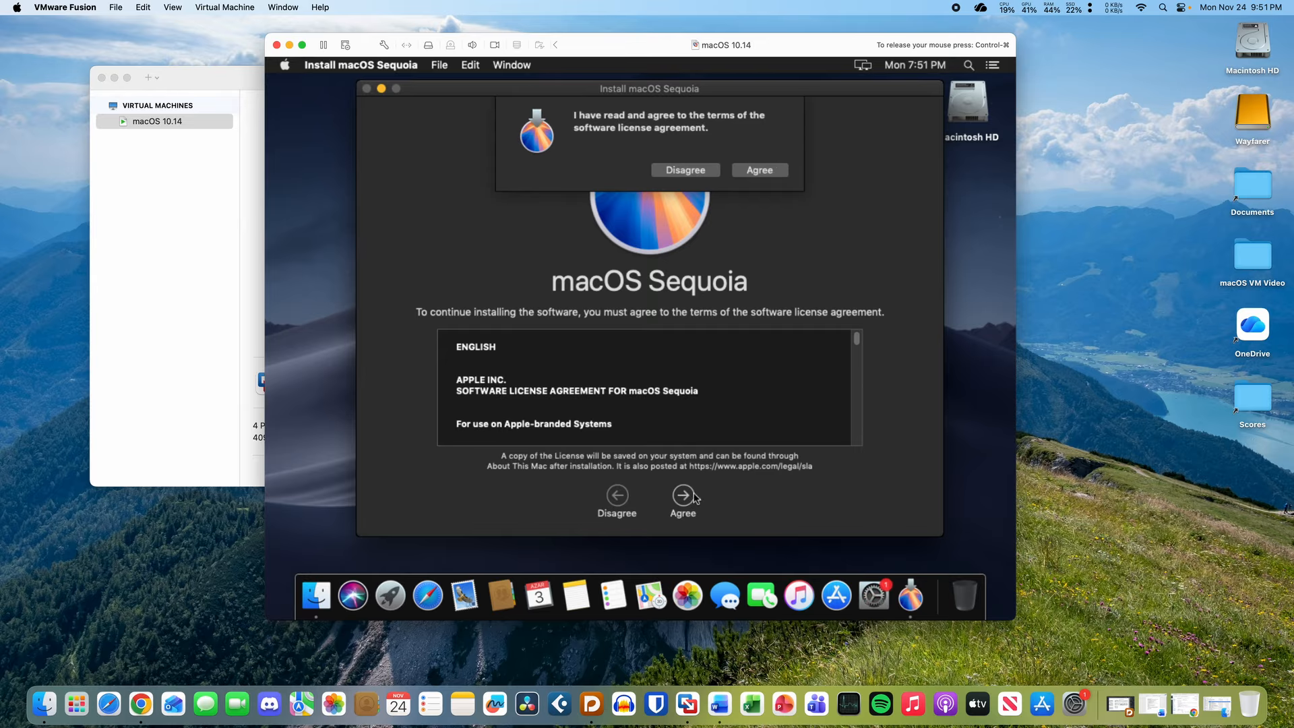
left_click(766, 169)
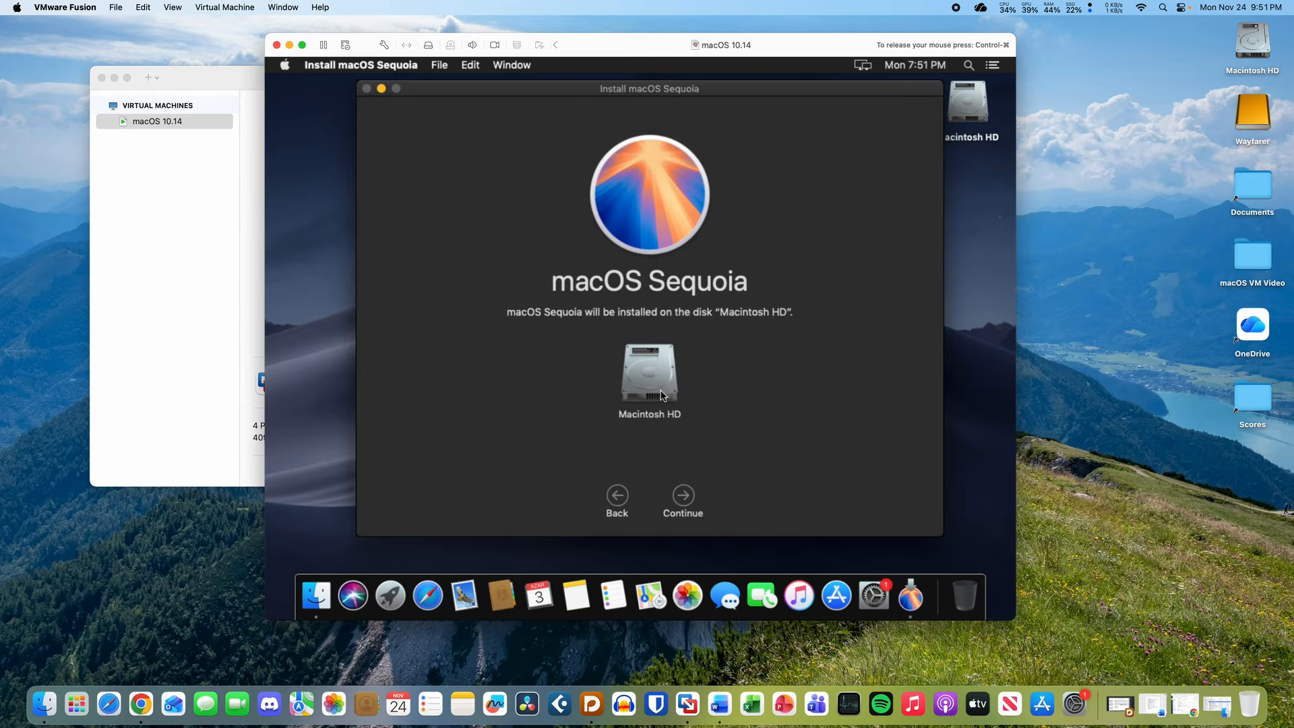
left_click(685, 497)
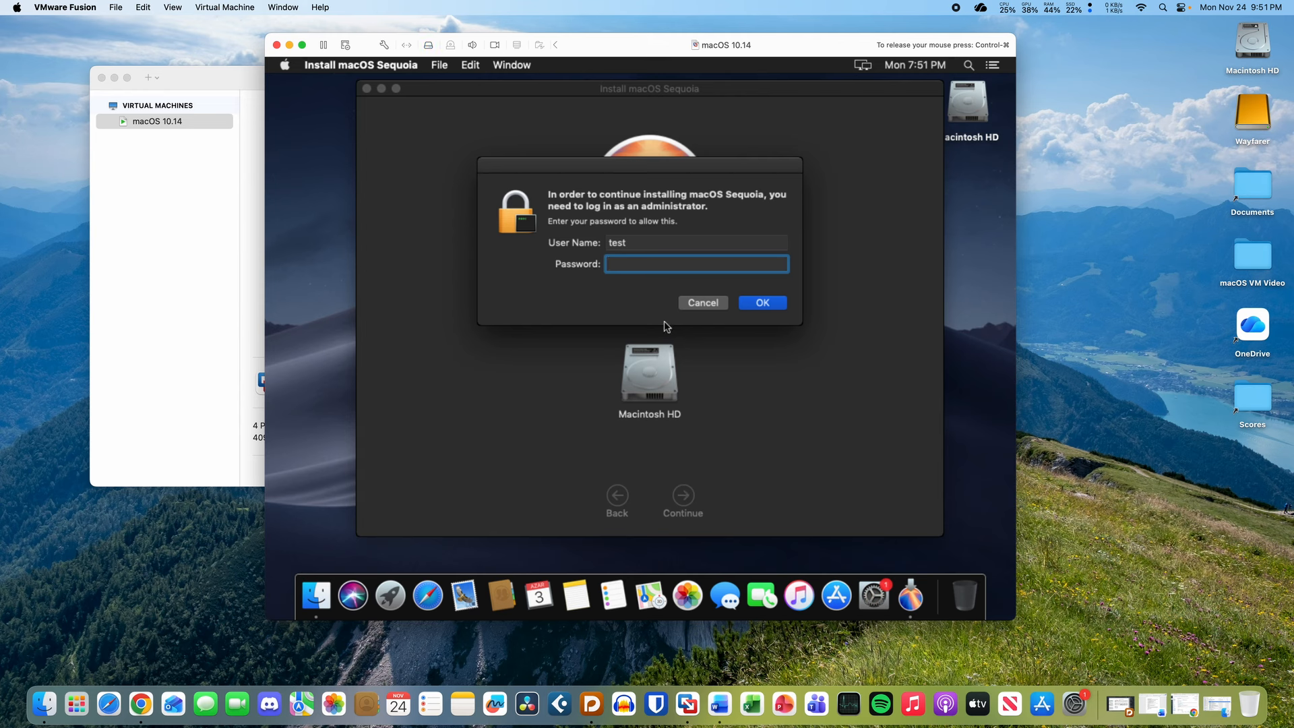
type("test")
key("Return")
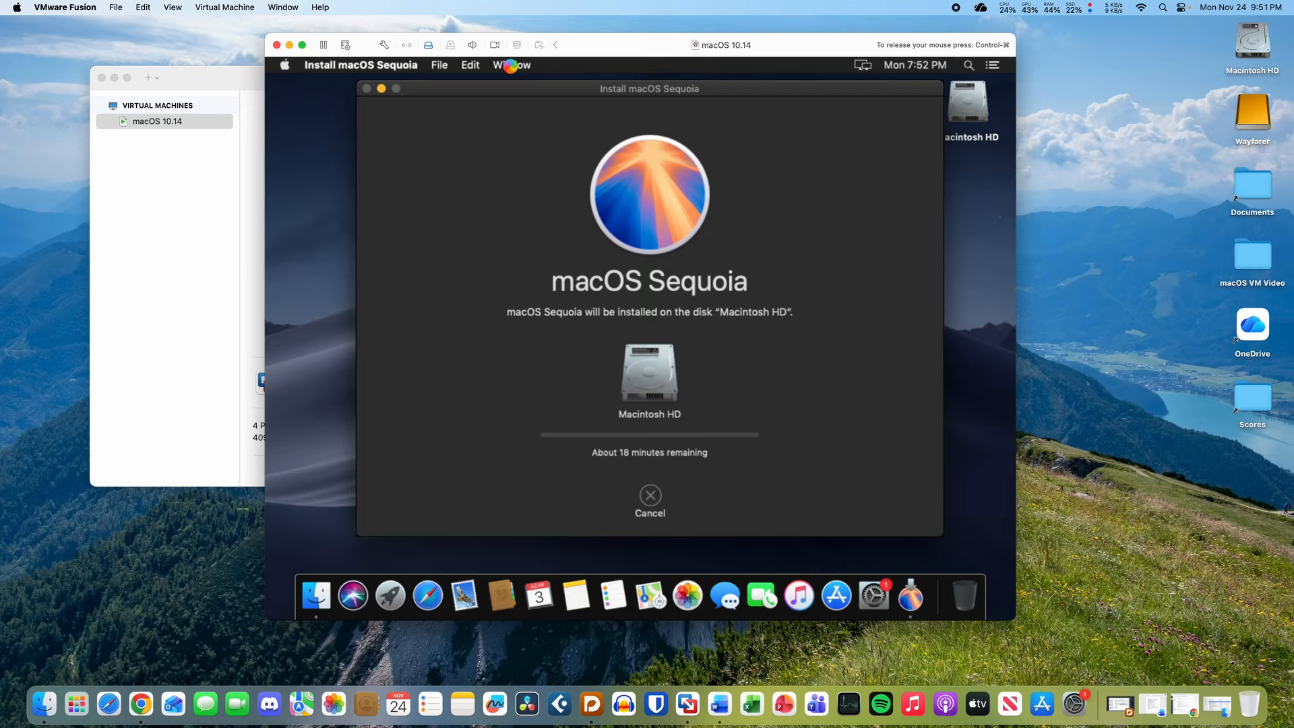
- Open the Installer Log set to Show All Logs, then bring the Sequoia installer back in front
mouse_move(509, 67)
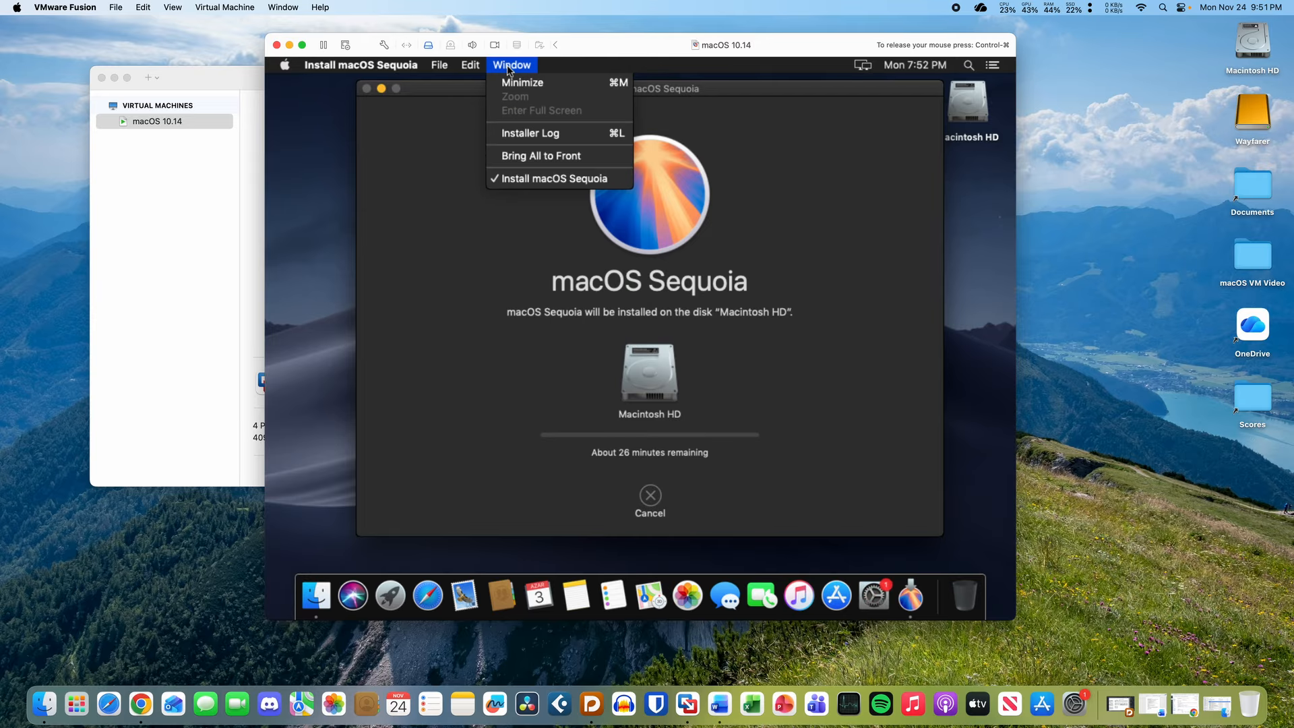
left_click(532, 133)
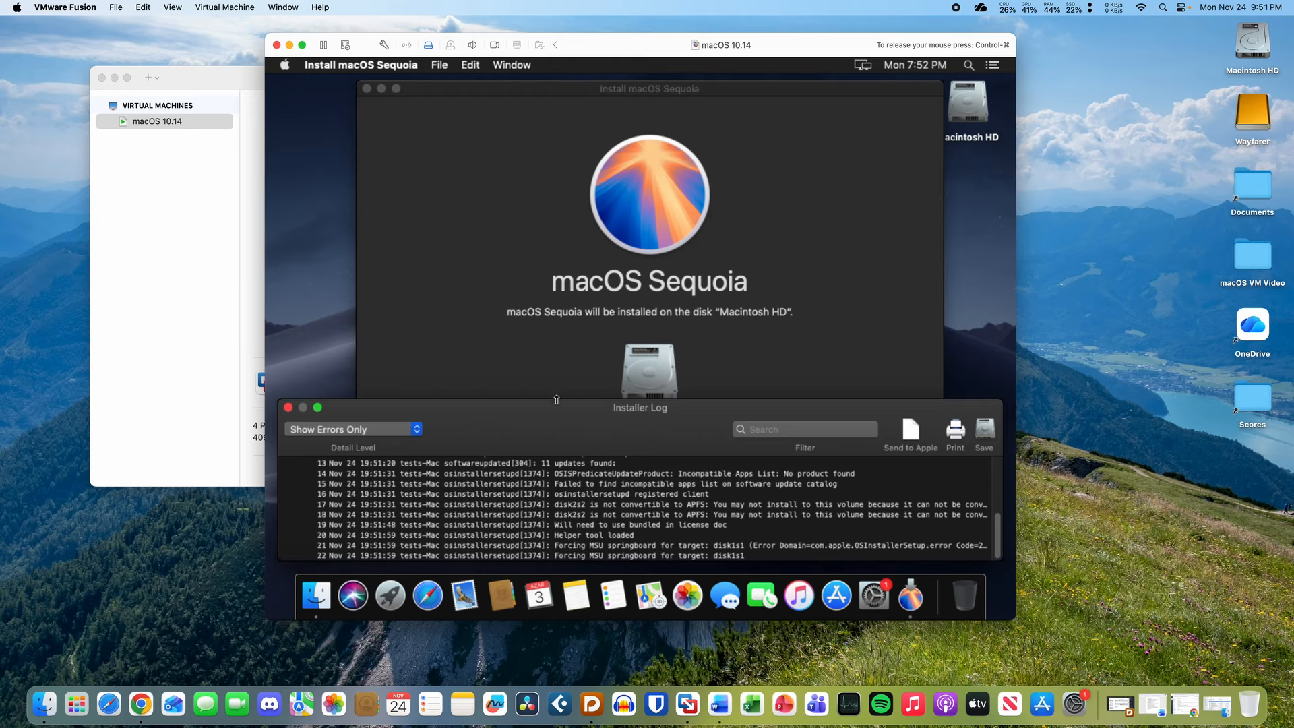
left_click_drag(557, 399, 540, 172)
left_click(351, 201)
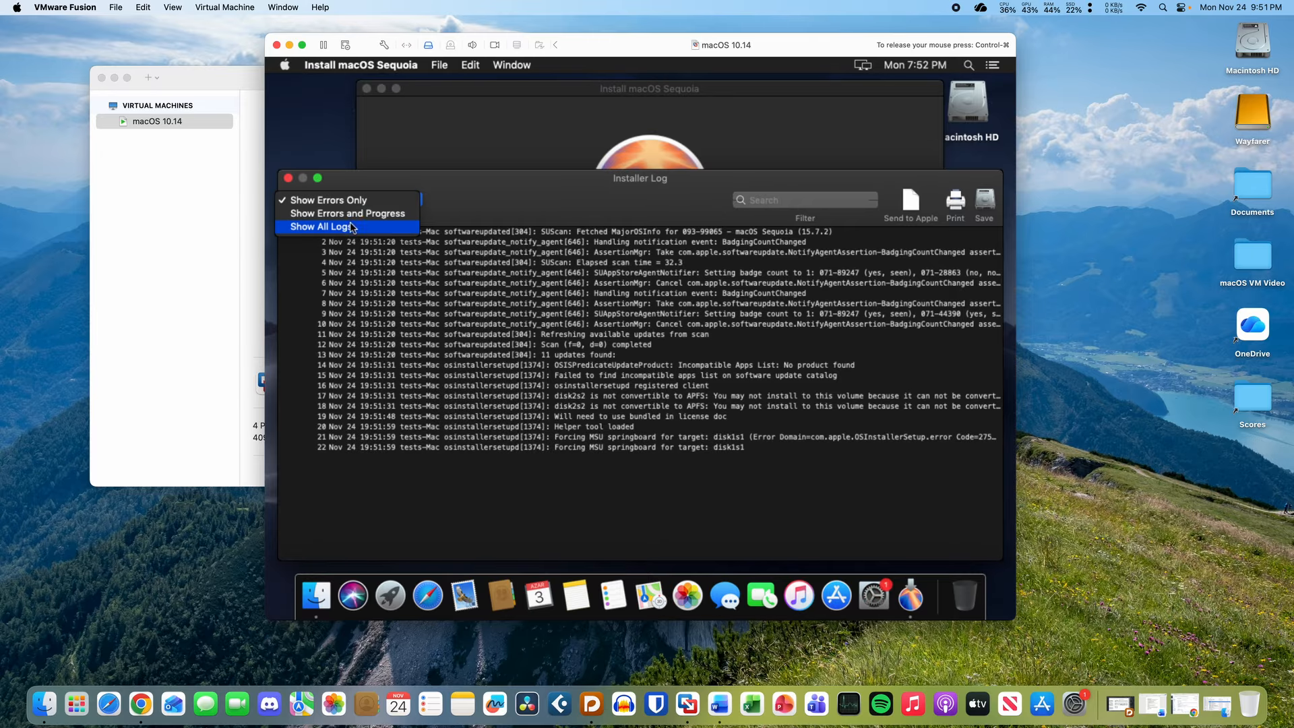
left_click(352, 228)
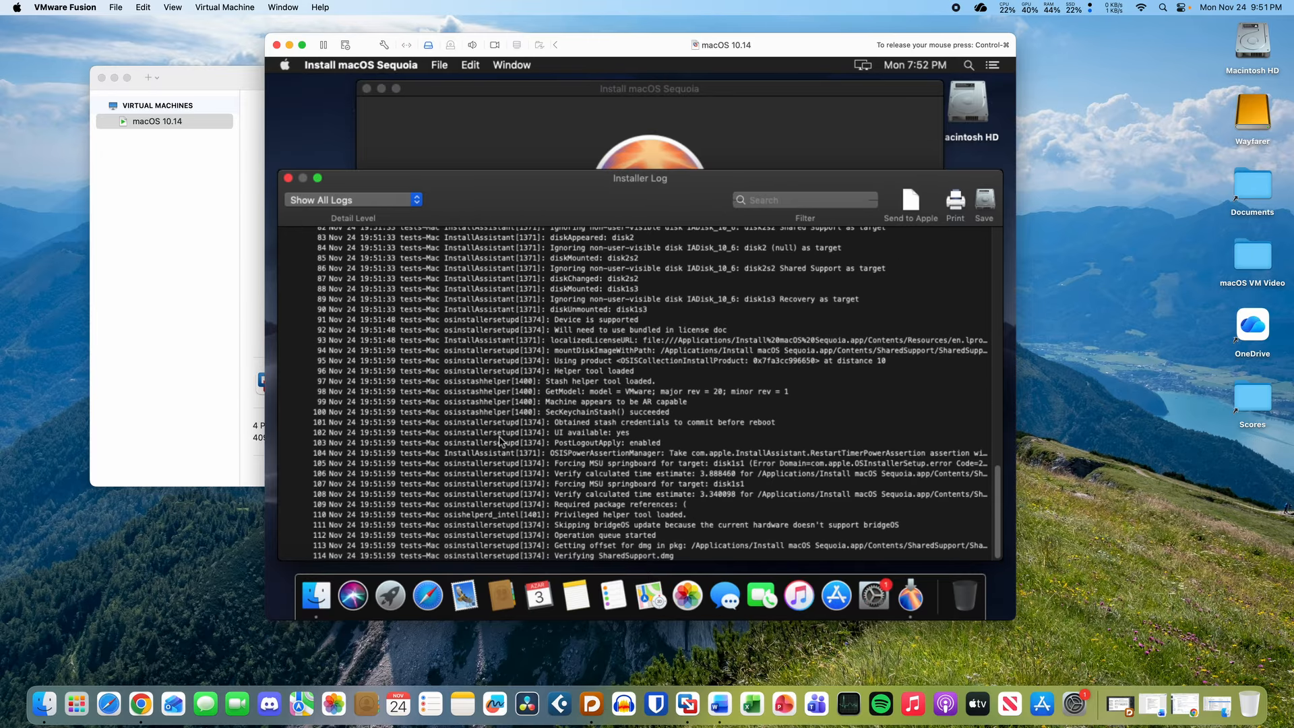
left_click(674, 557)
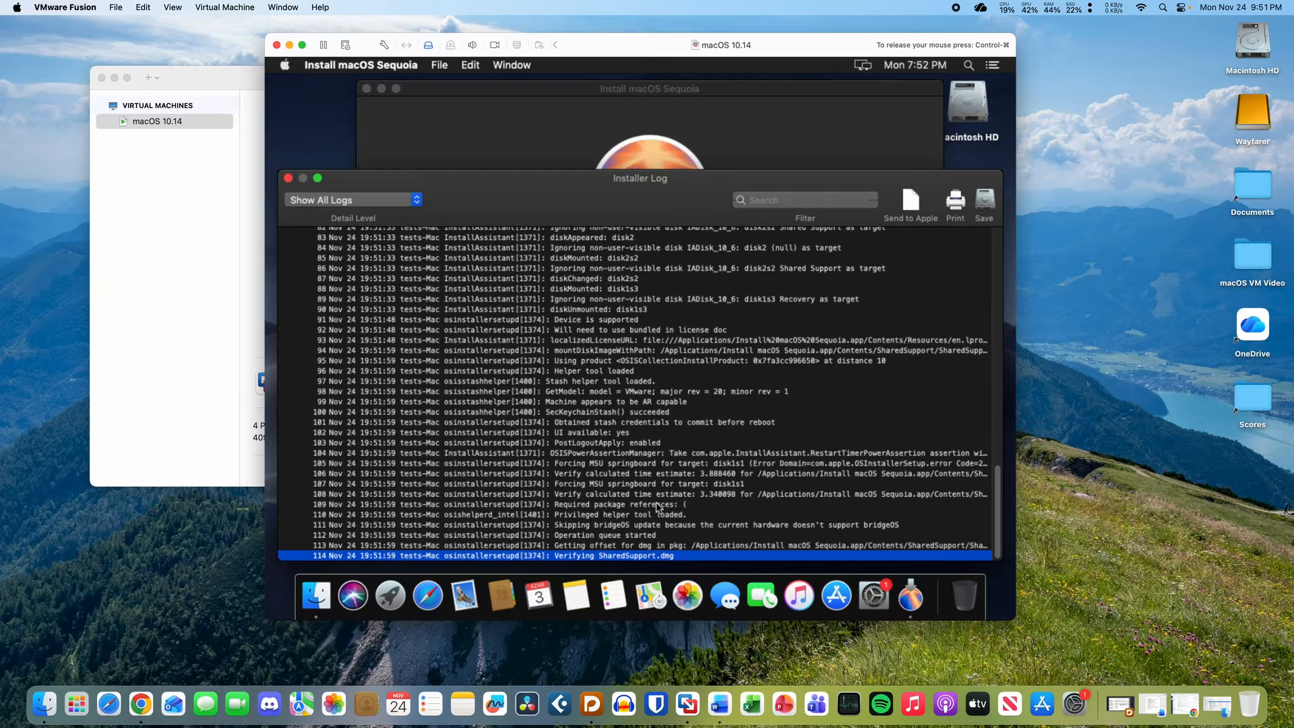
mouse_move(519, 183)
left_mouse_down()
mouse_move(549, 423)
mouse_move(480, 195)
mouse_move(497, 185)
left_mouse_up()
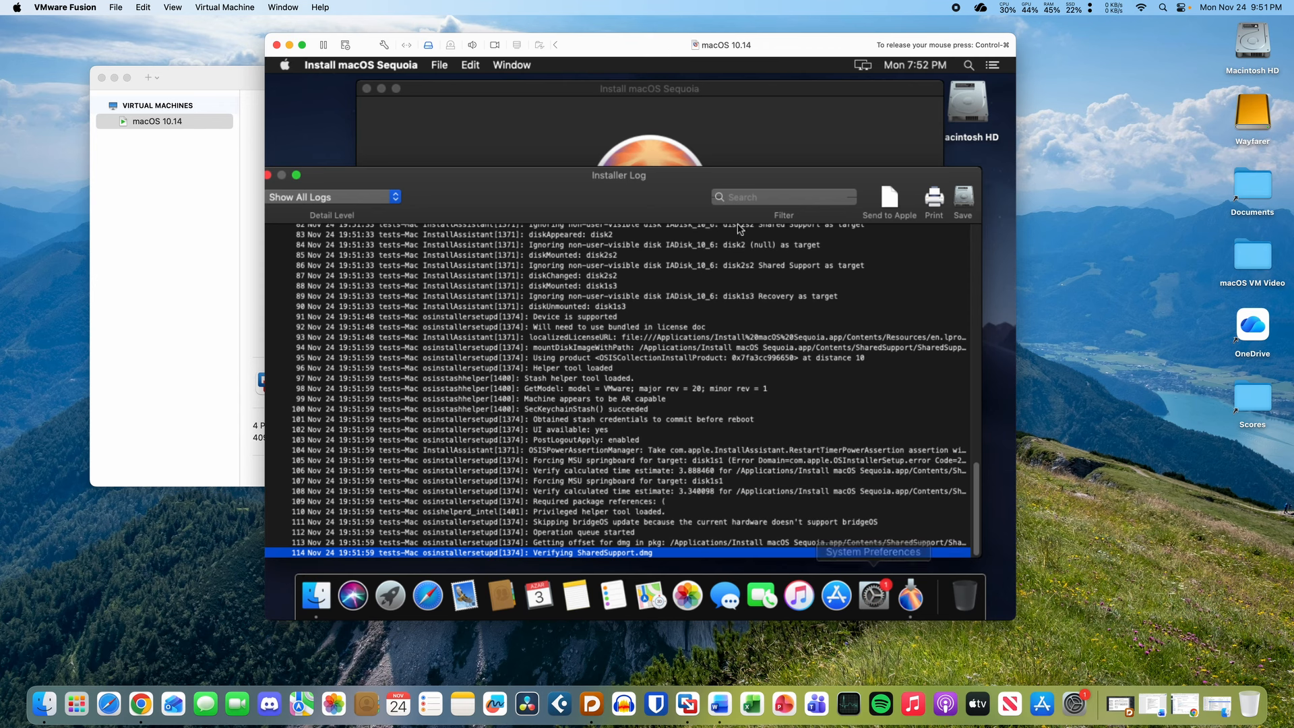
left_click(711, 141)
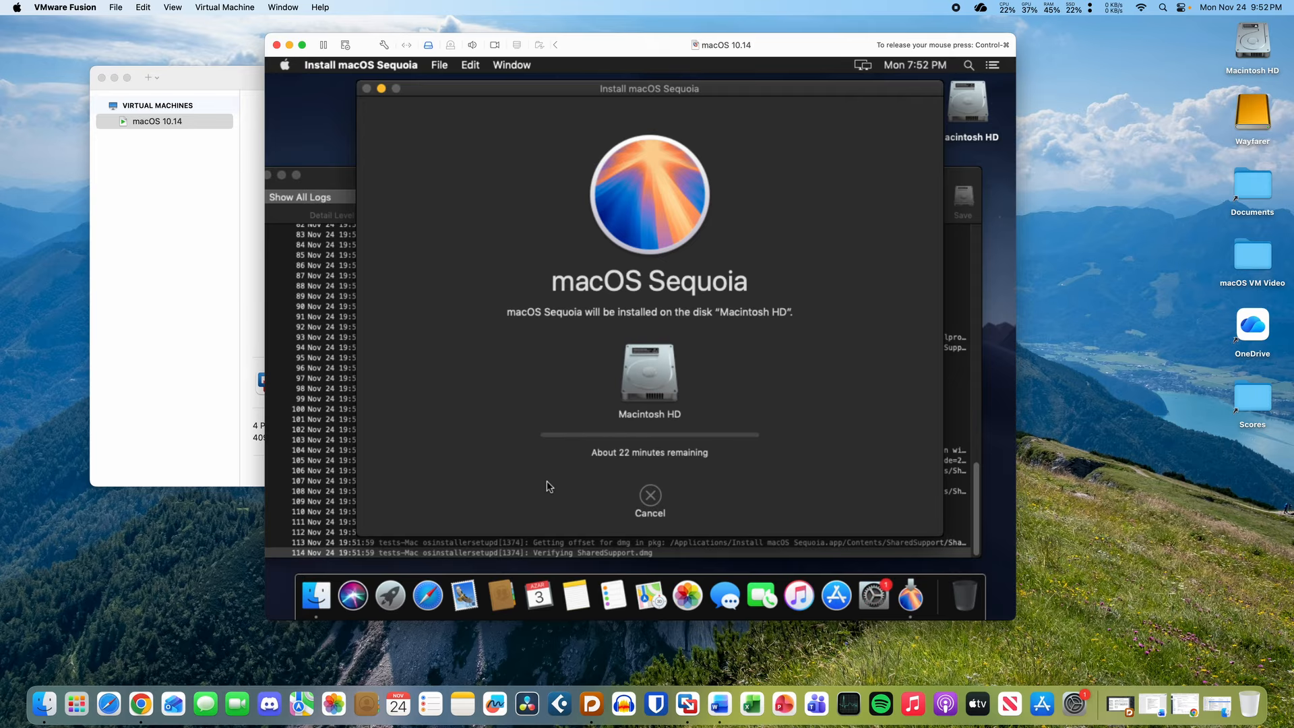
left_click(158, 607)
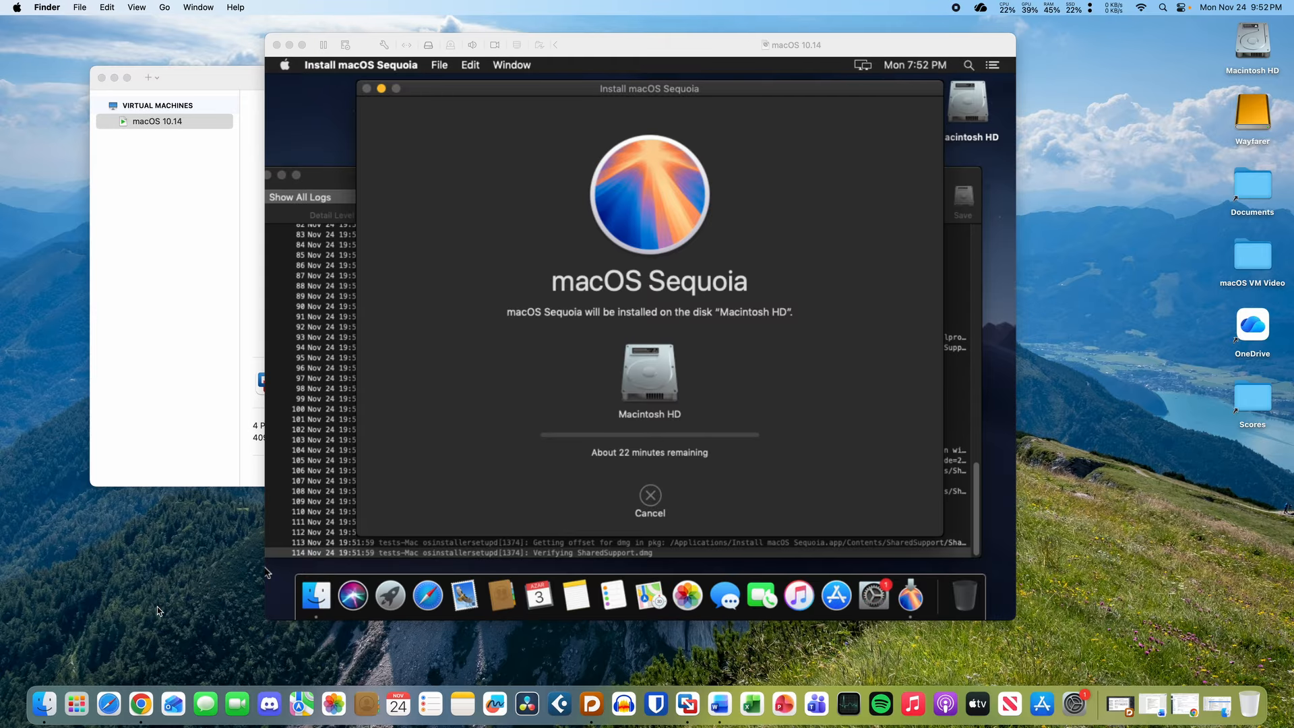
left_click(44, 704)
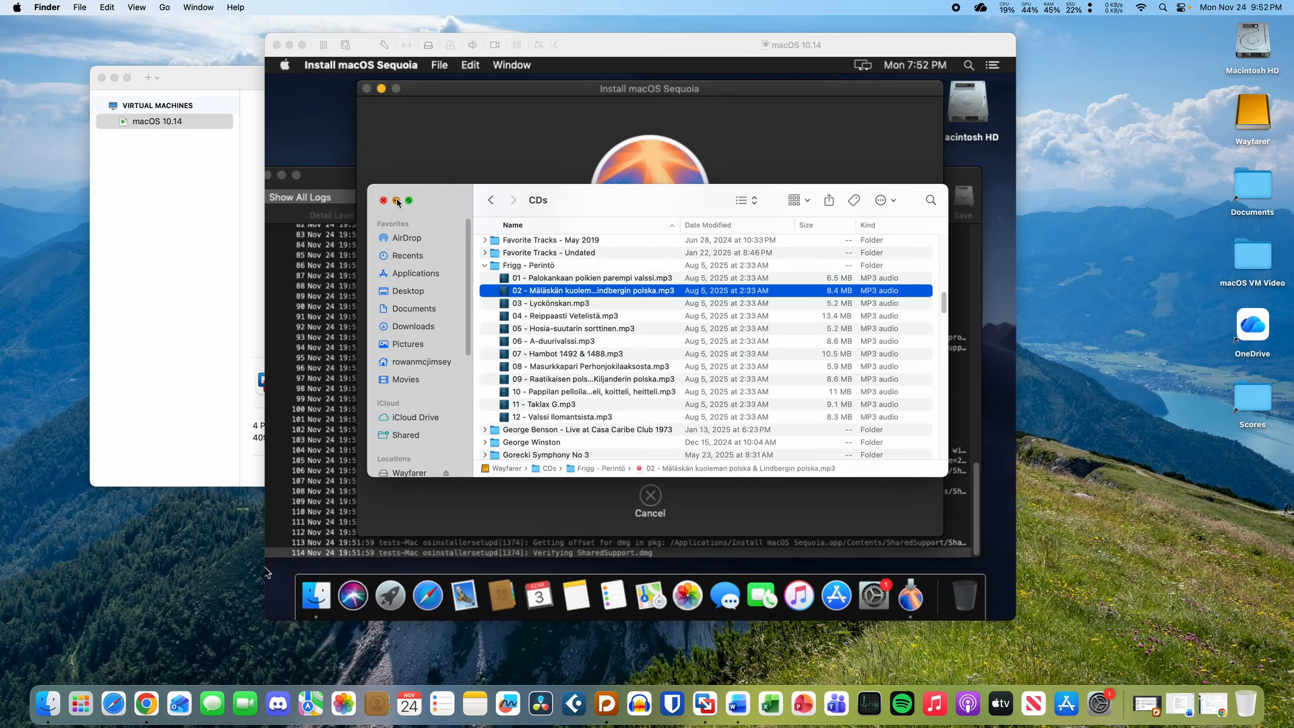
left_click(396, 201)
key("super+n")
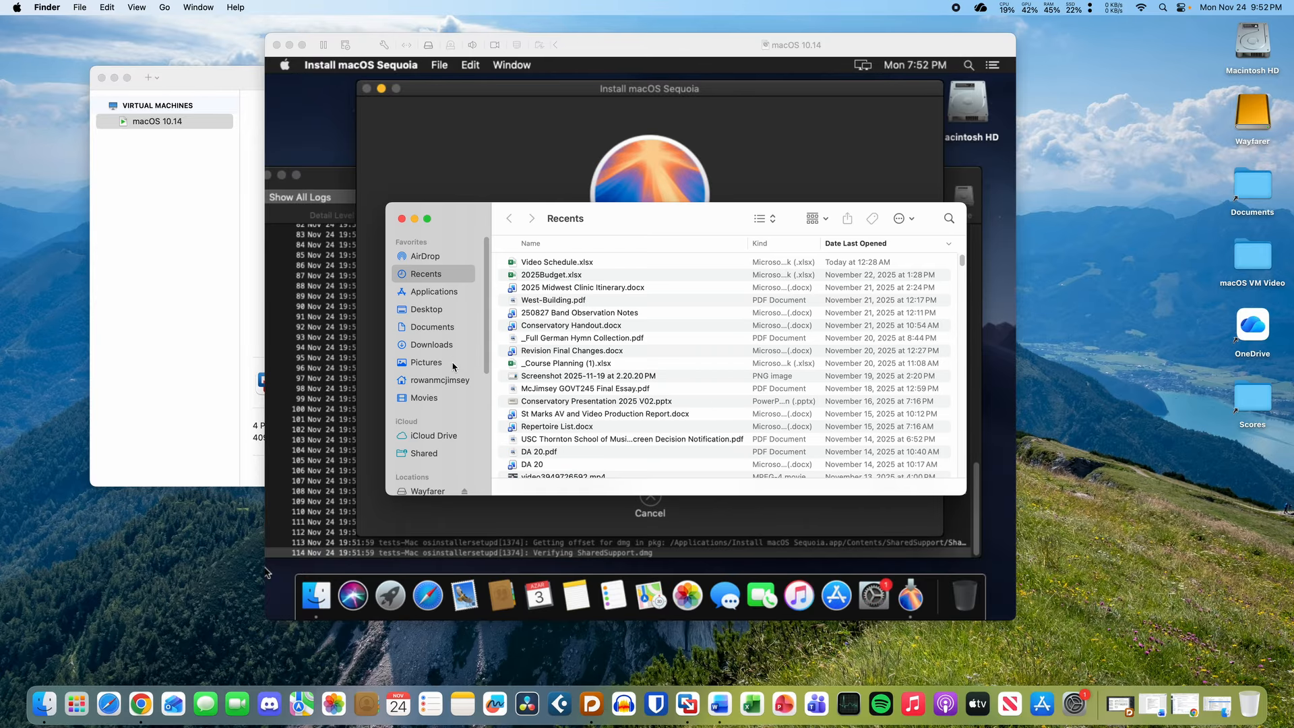
left_click(455, 330)
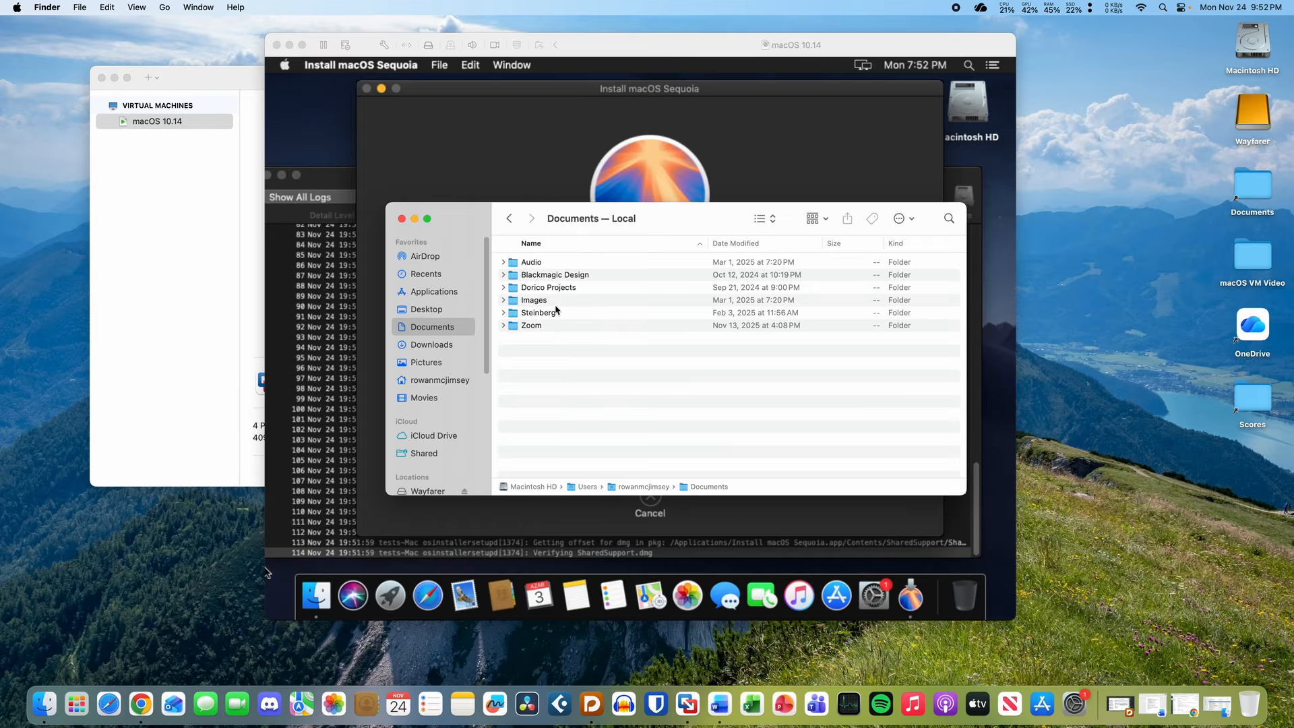
left_click(462, 383)
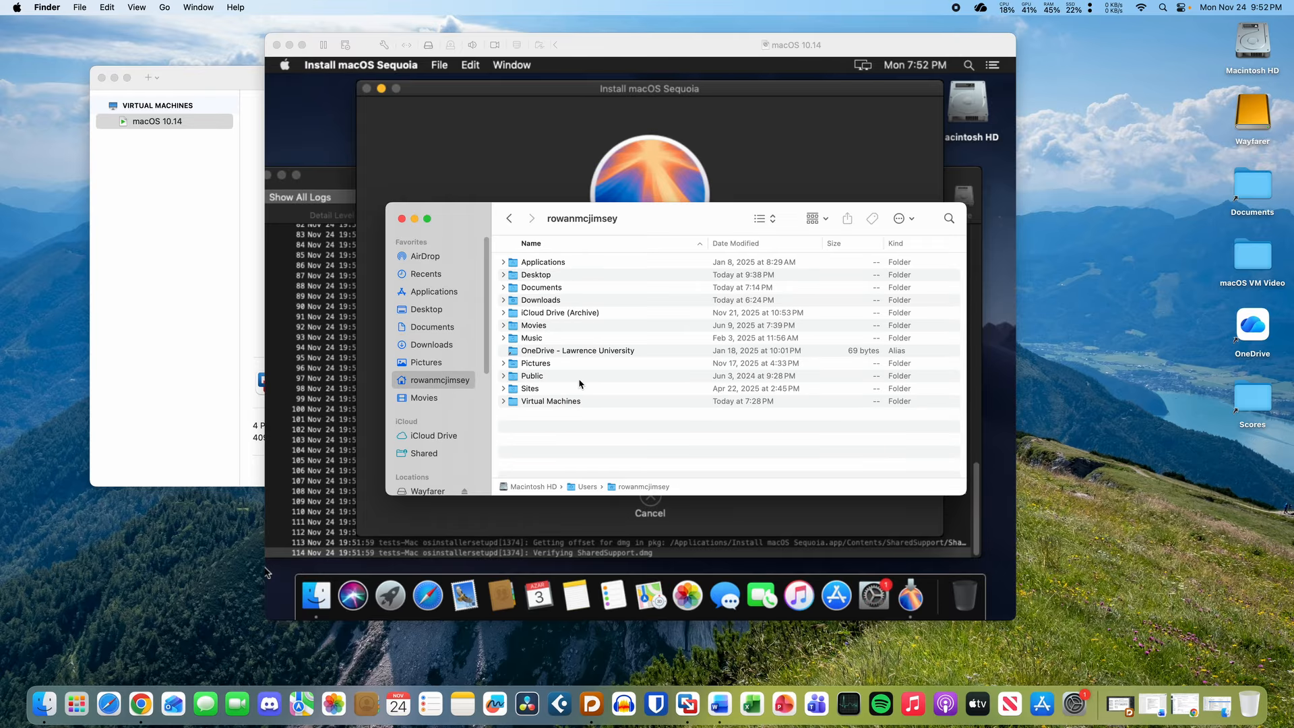
left_click(575, 402)
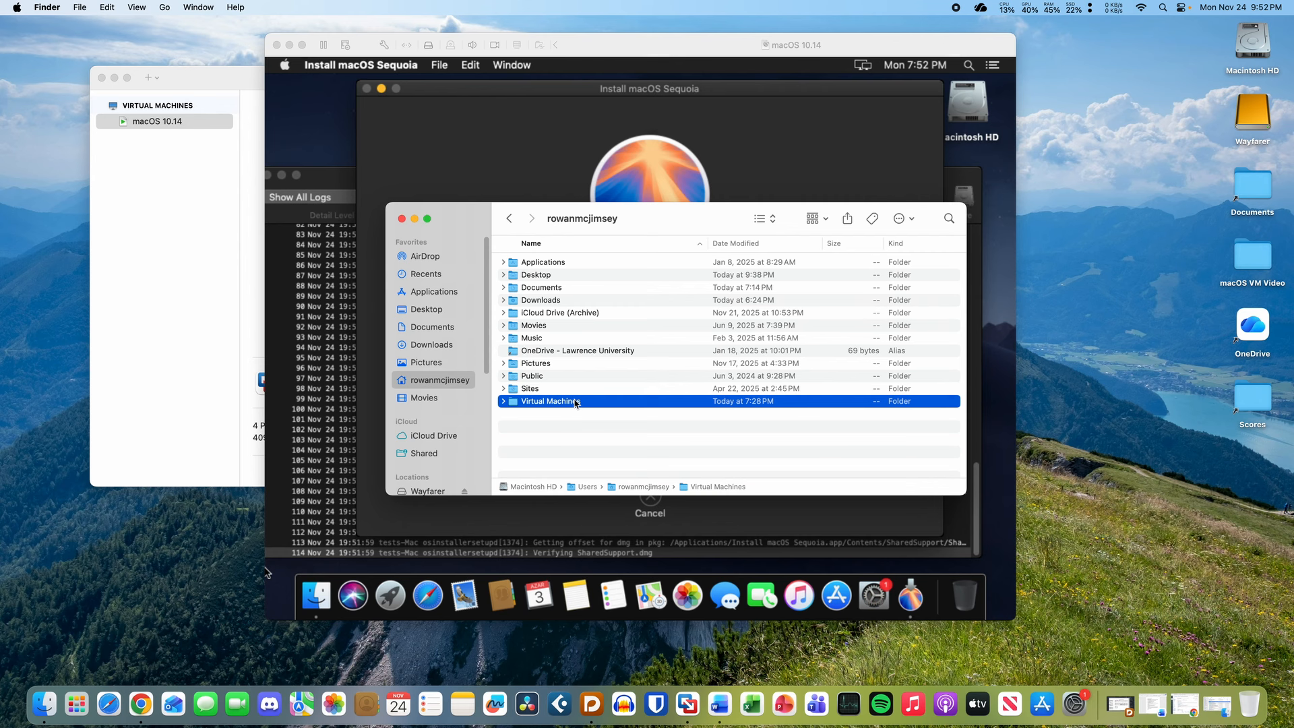
key("space")
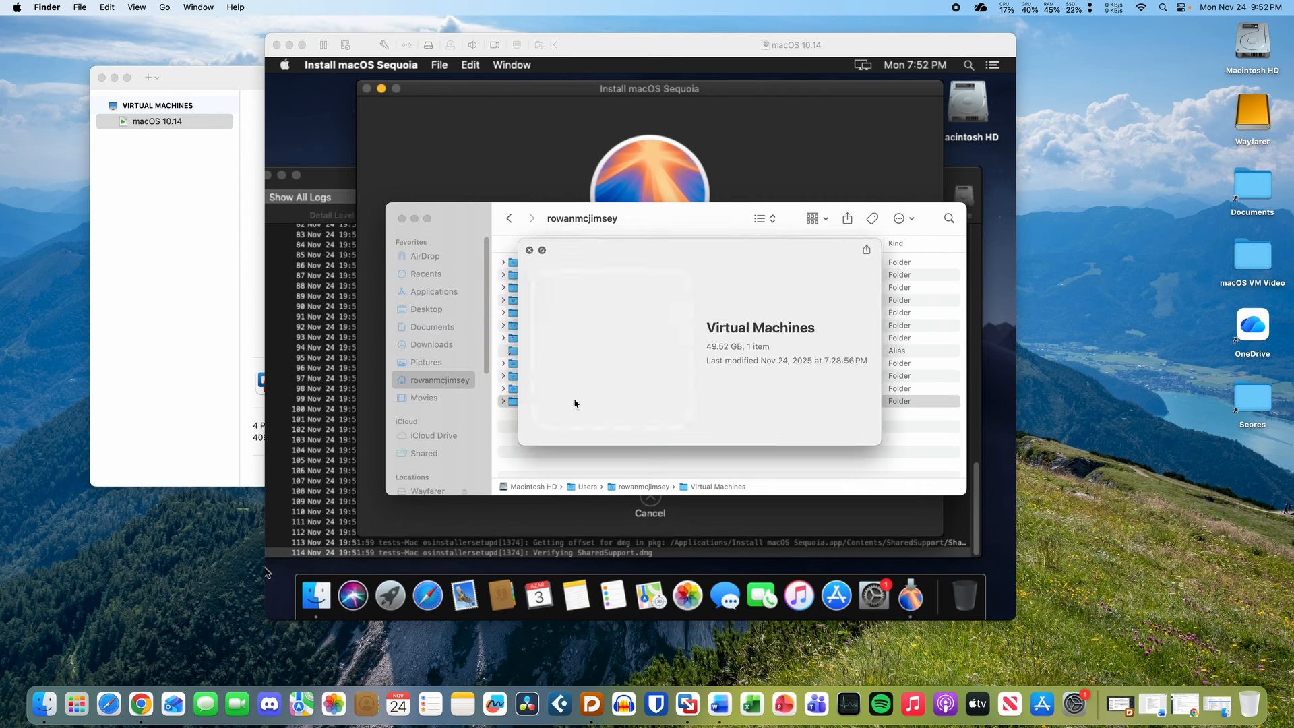
key("space")
double_click(576, 402)
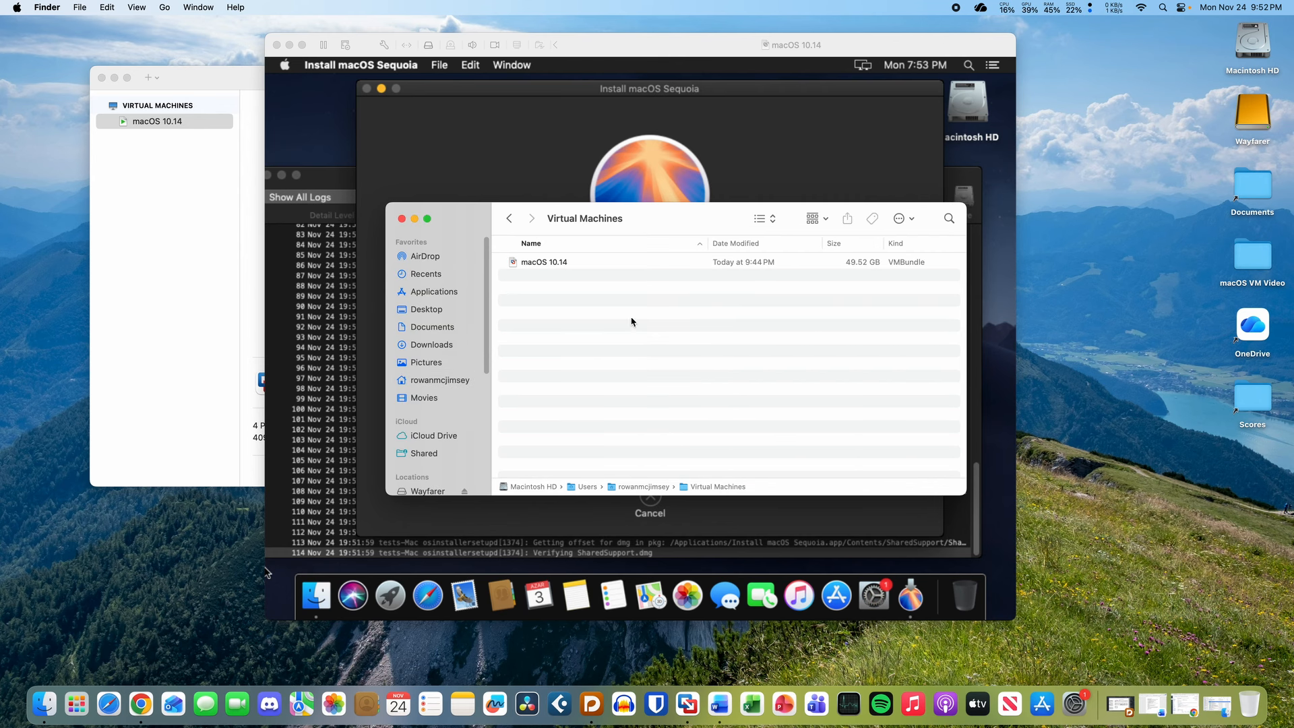
left_click(658, 264)
left_click(670, 353)
left_click(754, 264)
left_click(744, 320)
left_click(403, 219)
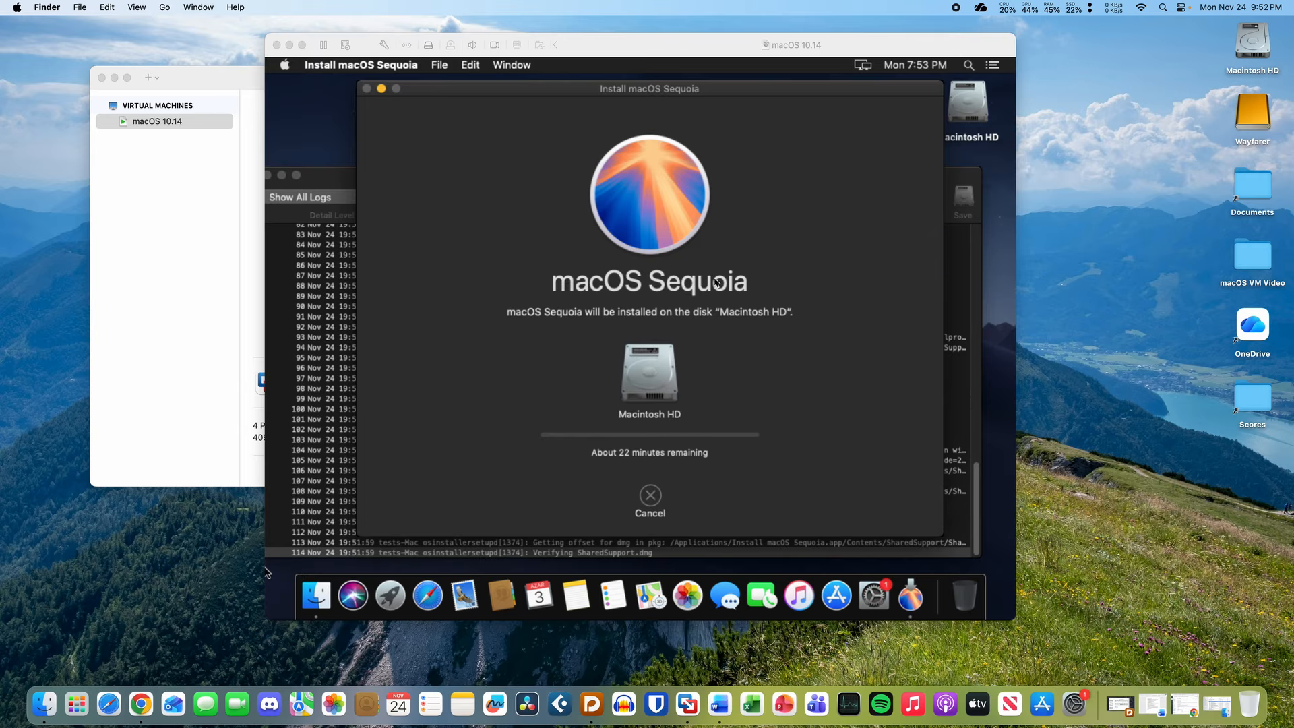
- Force-quit System Preferences from the guest's Dock
left_click(267, 574)
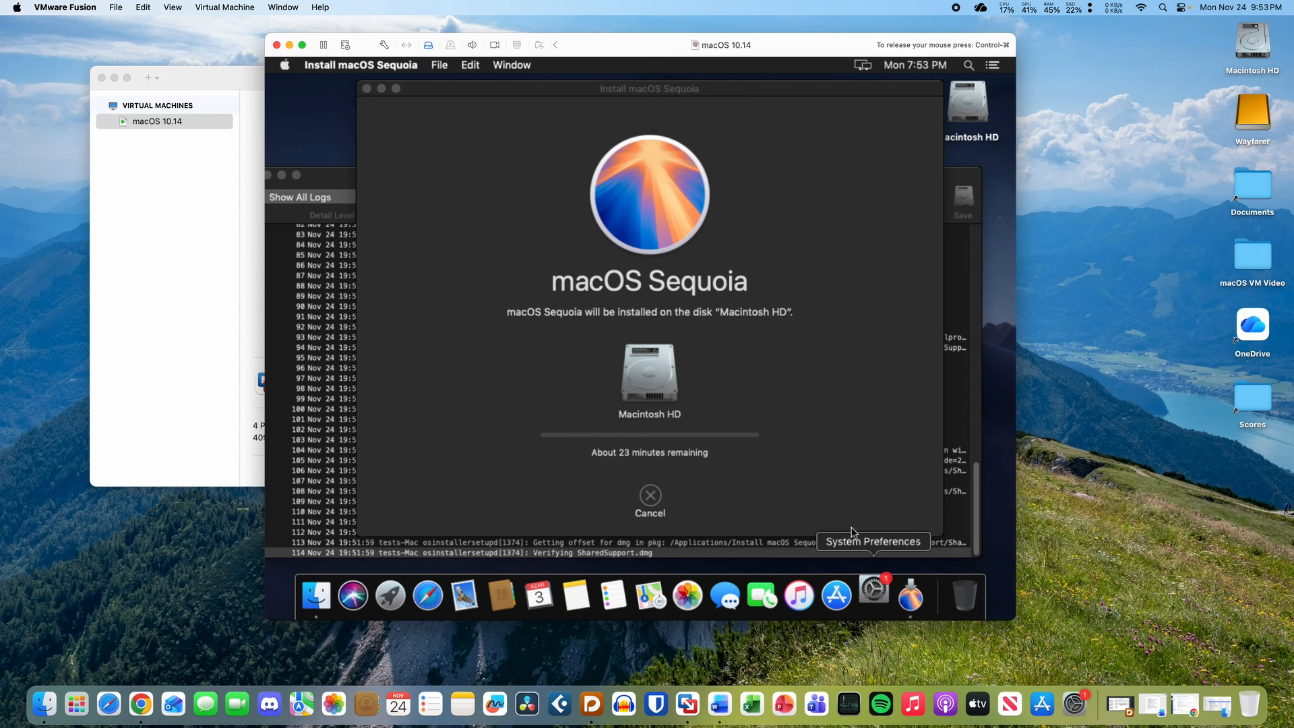
right_click(874, 586)
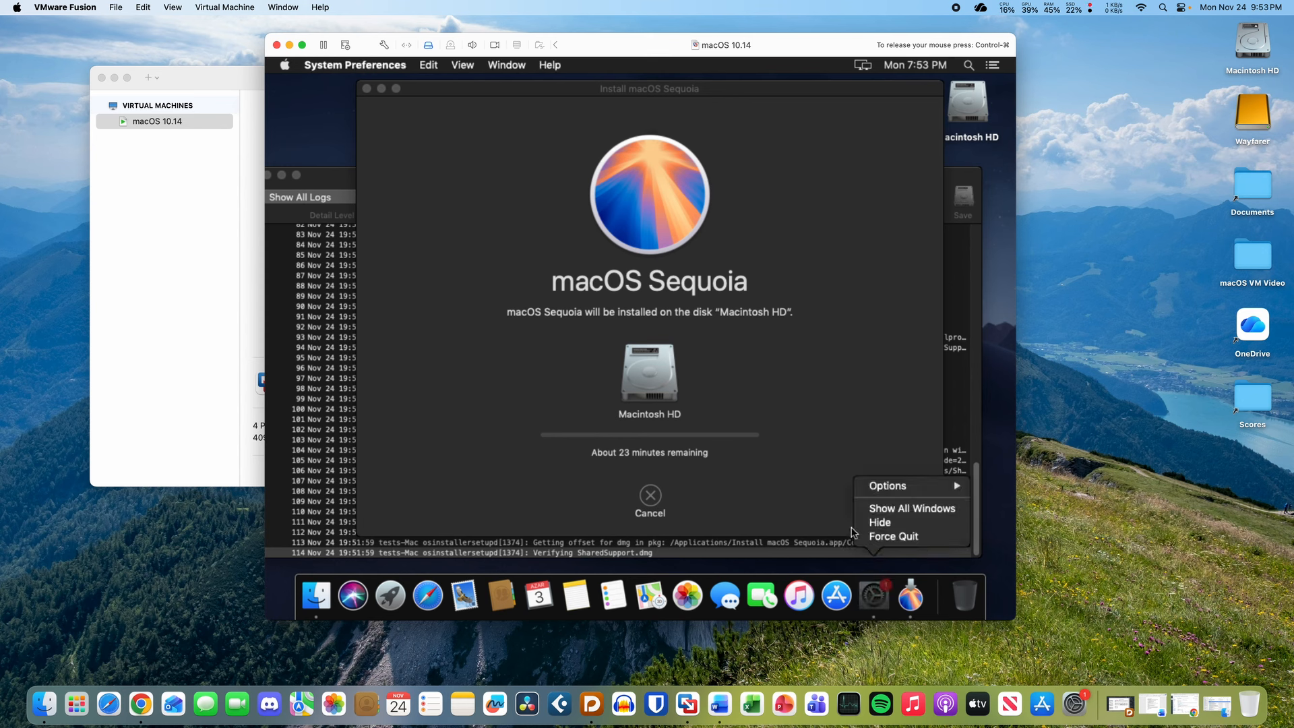
left_click(885, 538)
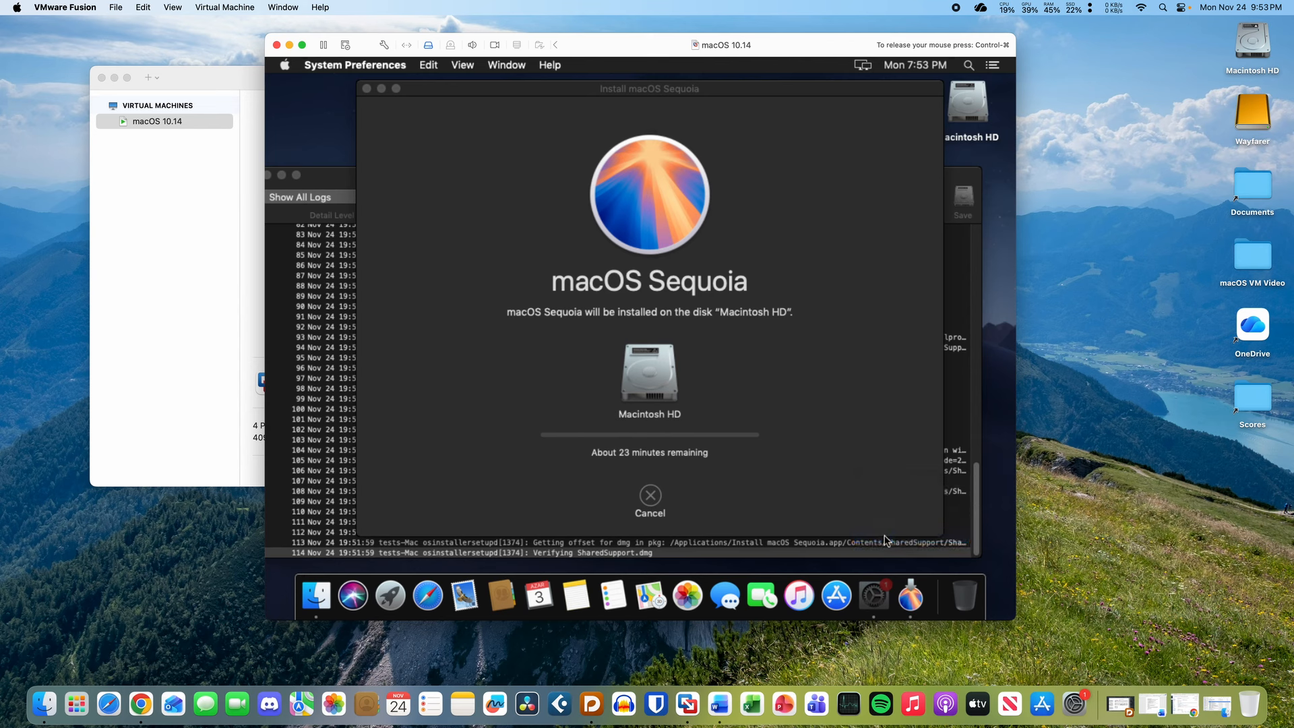
left_click(285, 65)
left_click(285, 65)
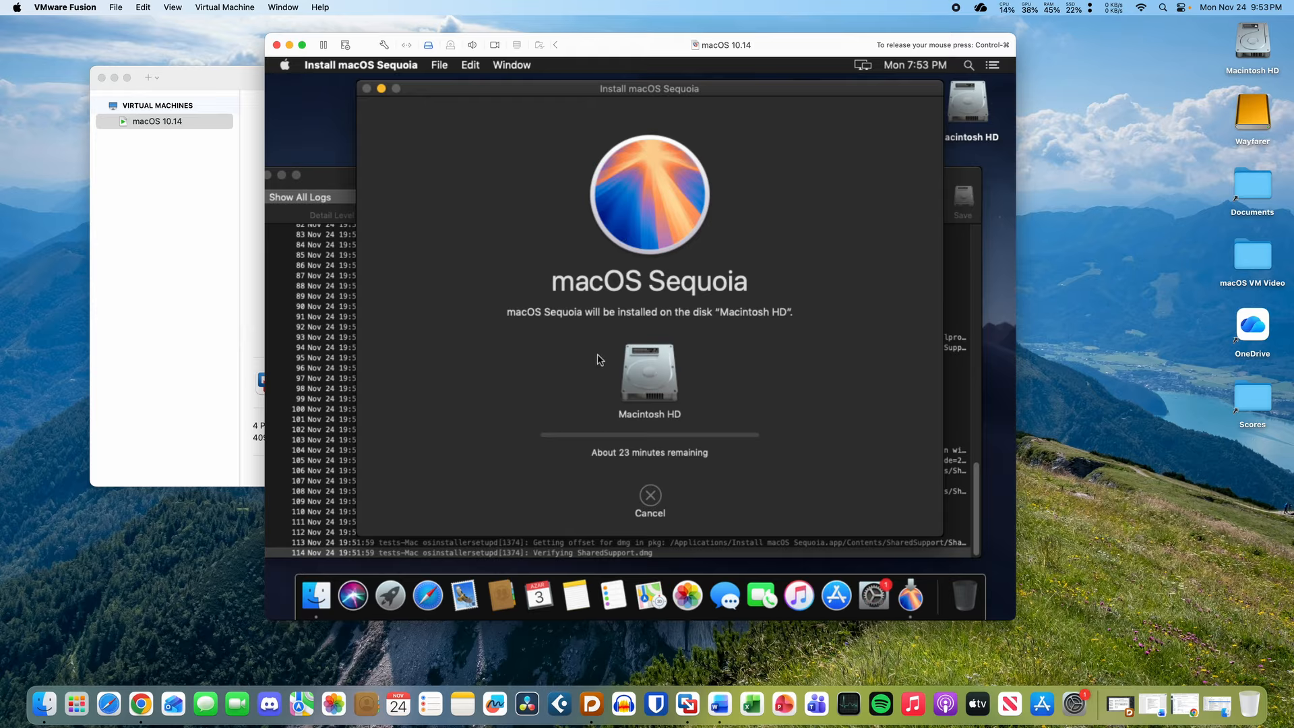
- Rearrange the Sequoia installer and Installer Log windows so both are visible
mouse_move(607, 91)
left_mouse_down()
mouse_move(617, 565)
mouse_move(640, 180)
mouse_move(627, 101)
left_mouse_up()
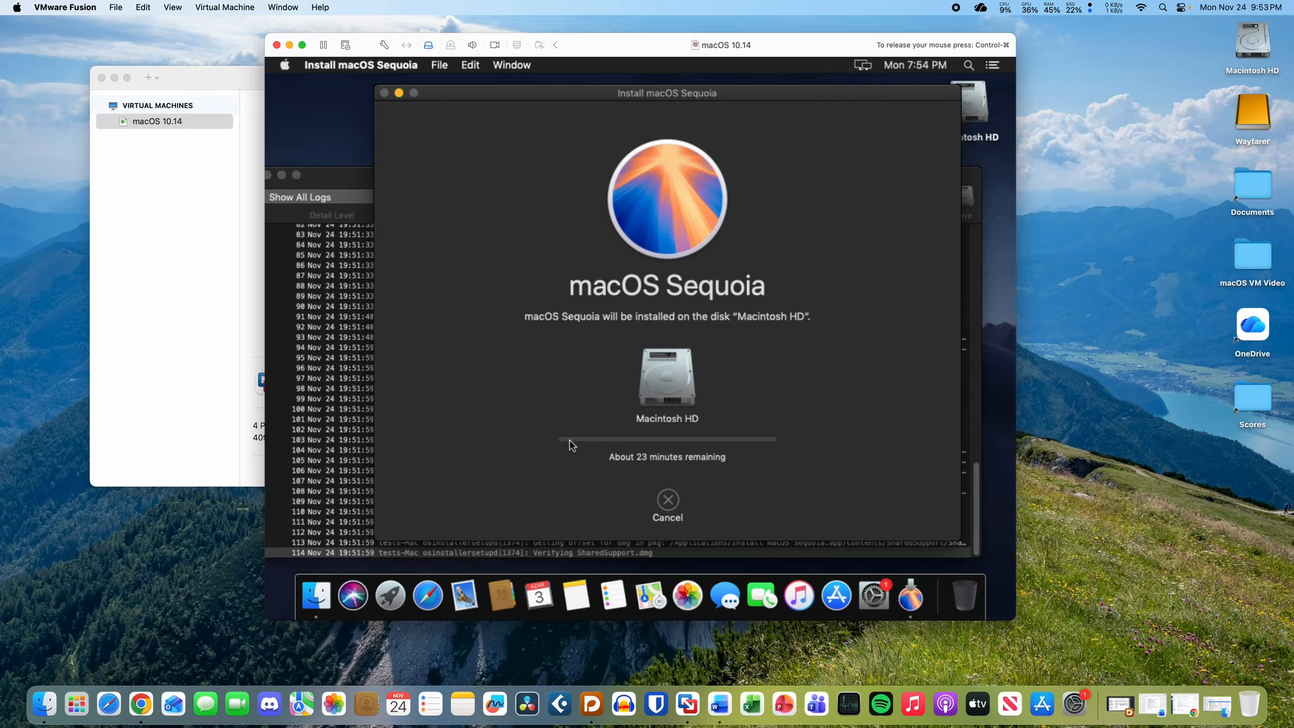
left_click(329, 174)
left_click(505, 134)
left_click_drag(649, 96, 666, 351)
left_click_drag(635, 198, 628, 137)
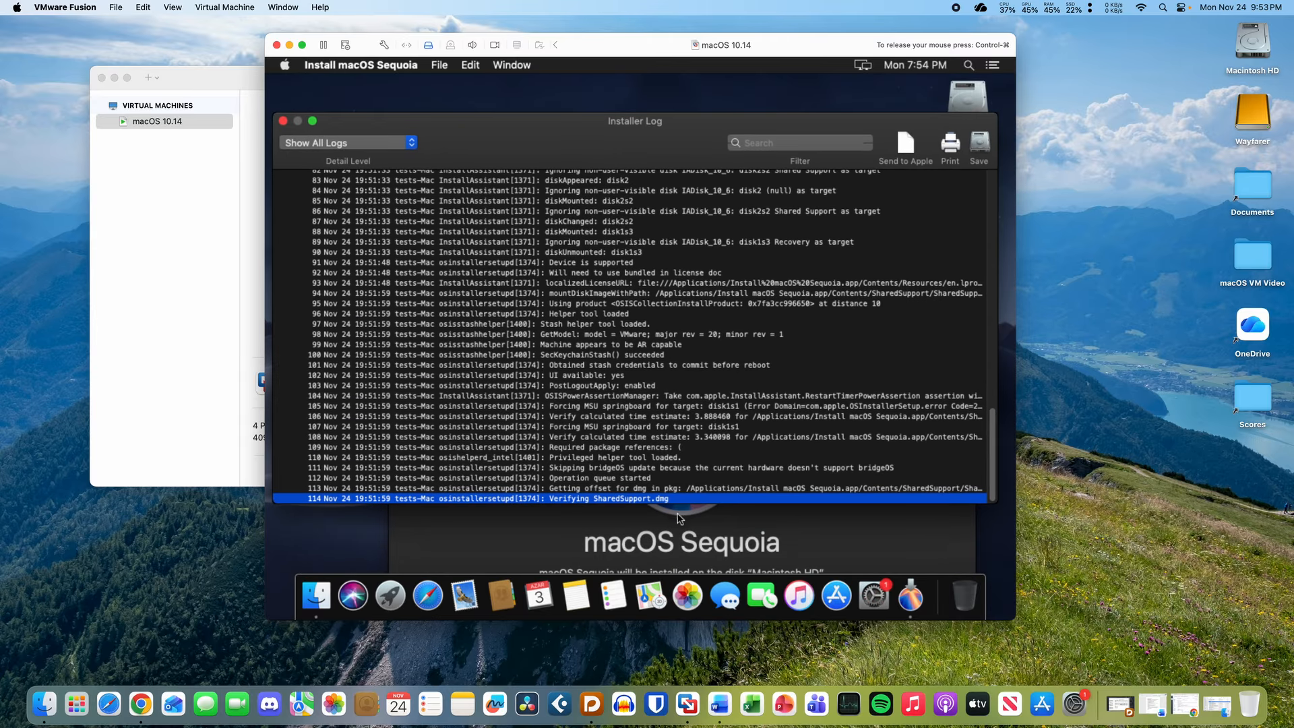
left_click(680, 518)
left_click_drag(597, 349, 585, 90)
left_click(349, 124)
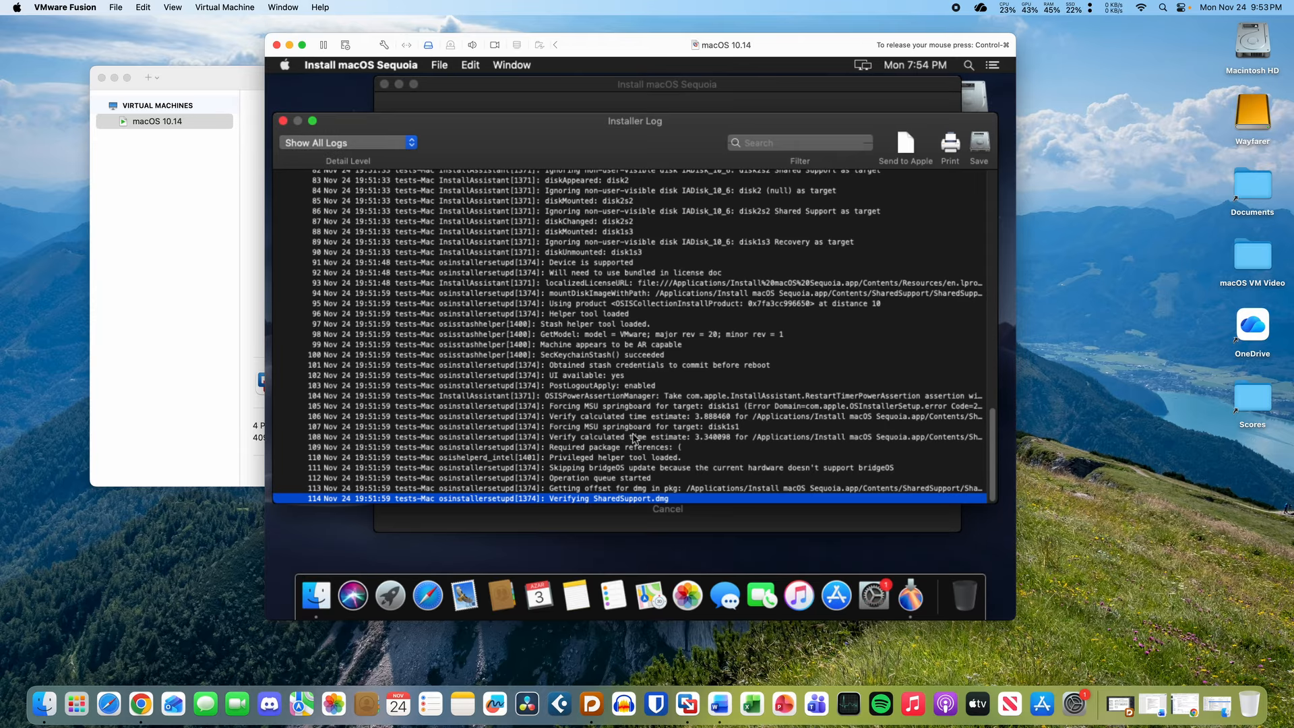
left_click(627, 519)
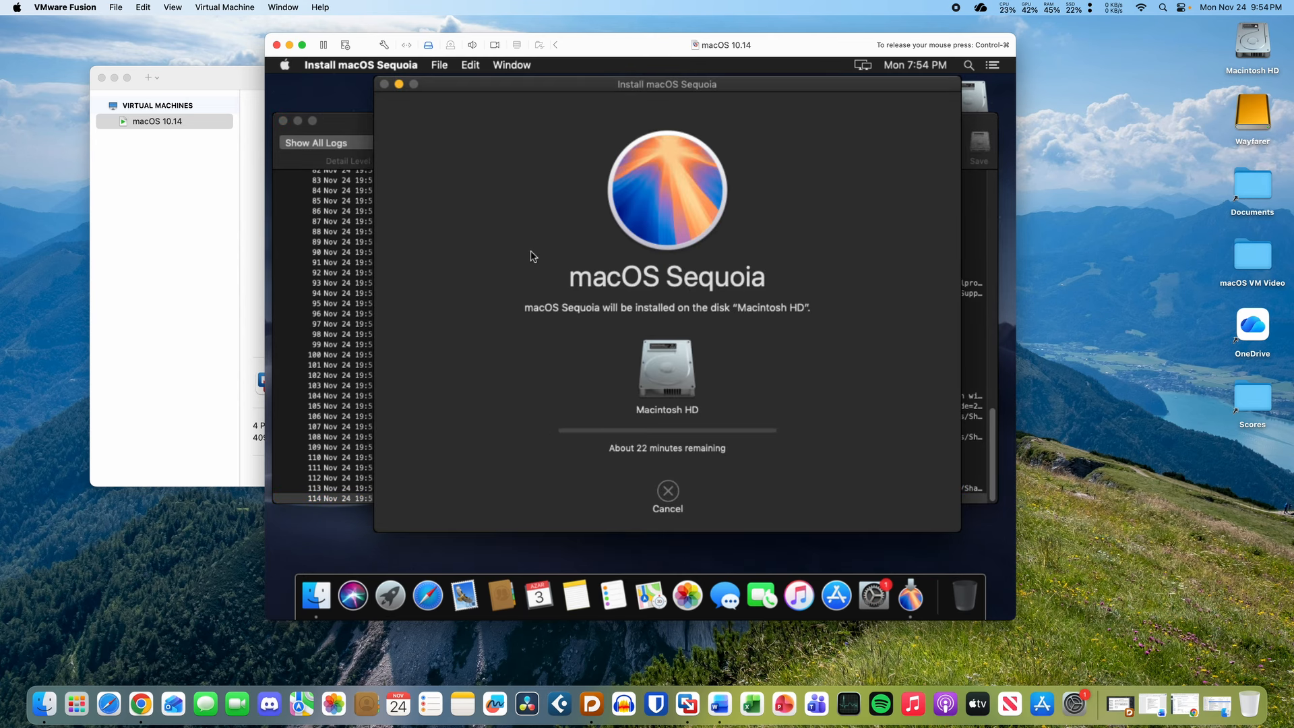
left_click_drag(613, 86, 606, 320)
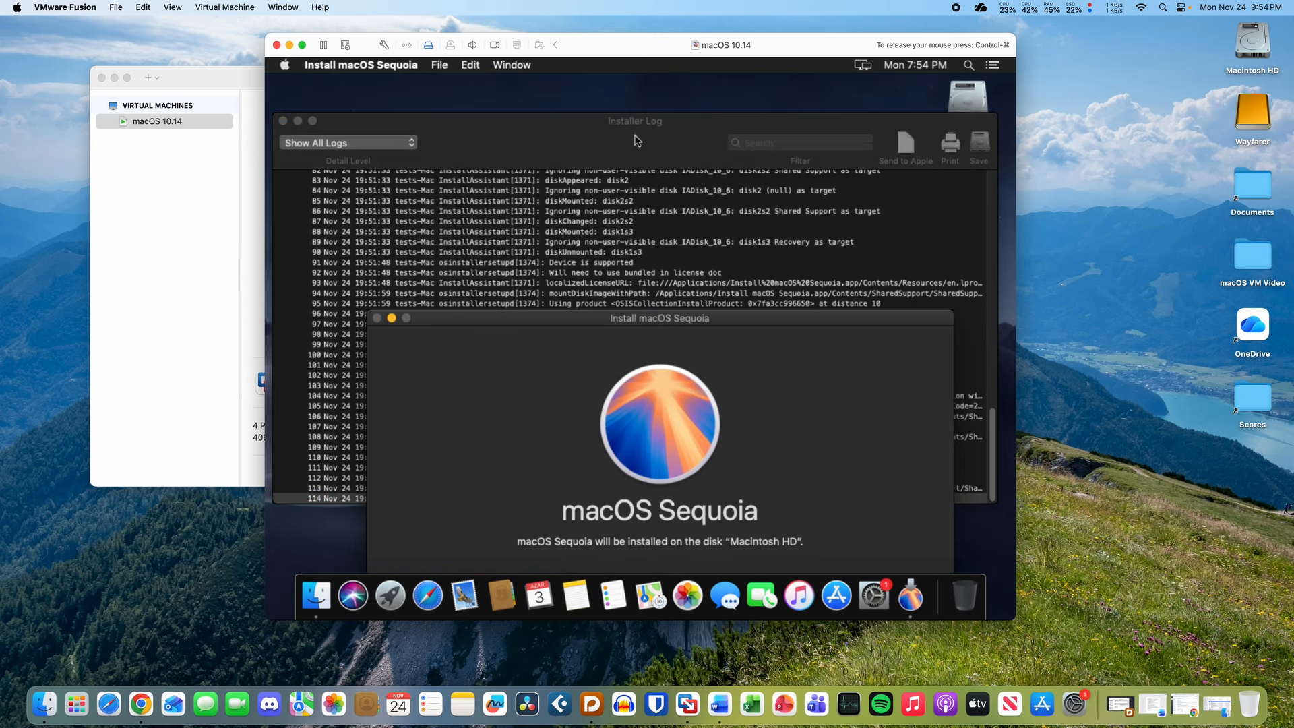
left_click_drag(636, 141, 647, 109)
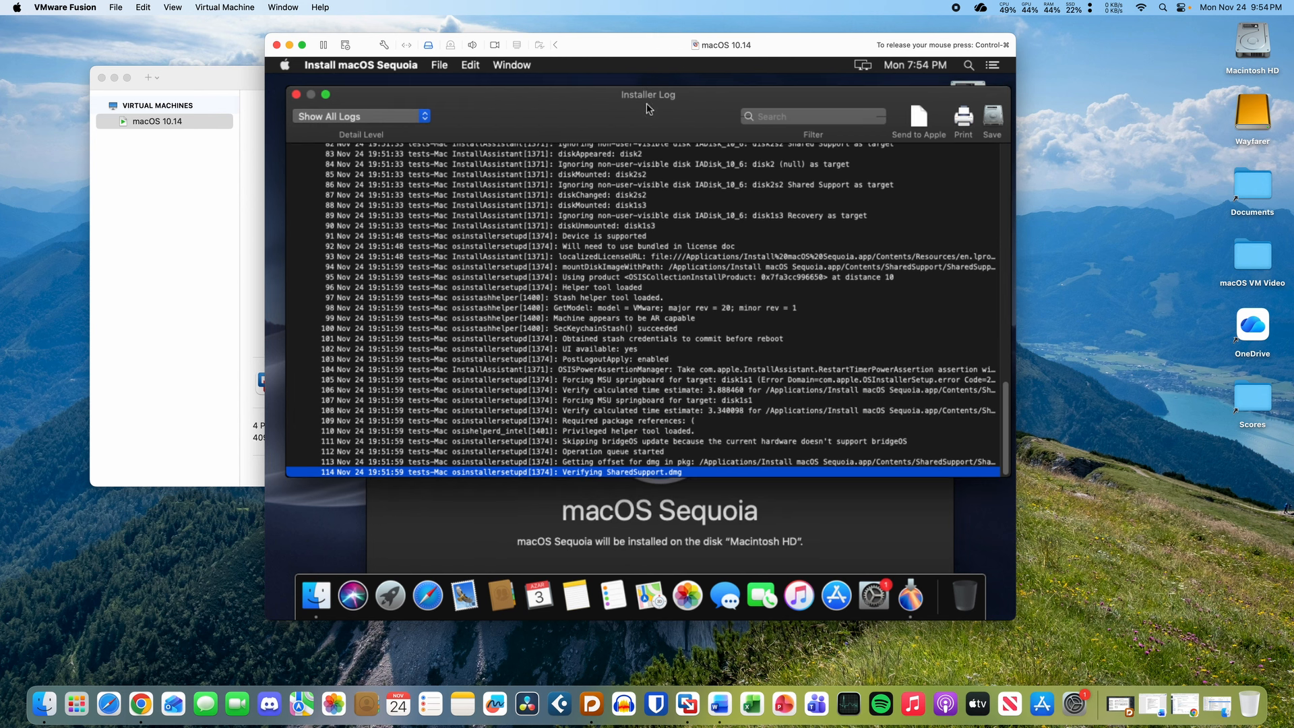
left_click(595, 515)
left_click_drag(536, 318, 525, 98)
left_click(549, 168)
left_click(547, 506)
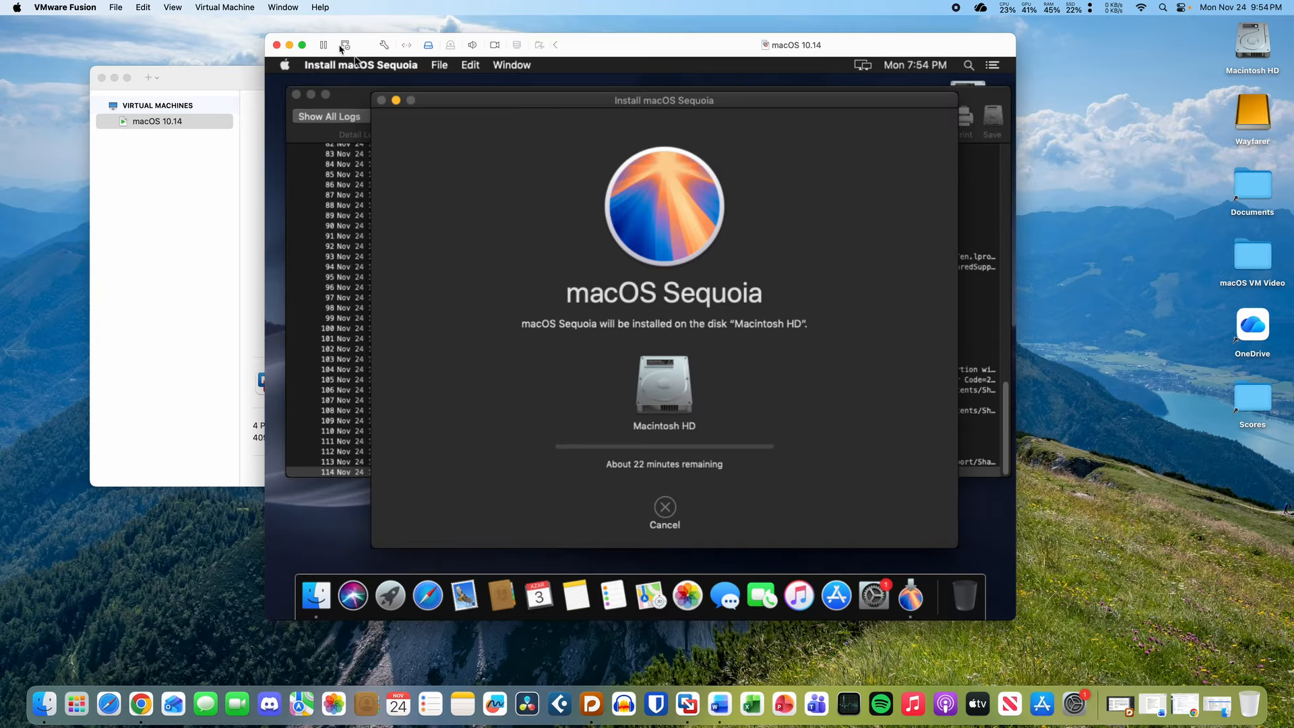
- Open About This Mac from the Apple menu and minimize the installer window
left_click(285, 65)
left_click(307, 82)
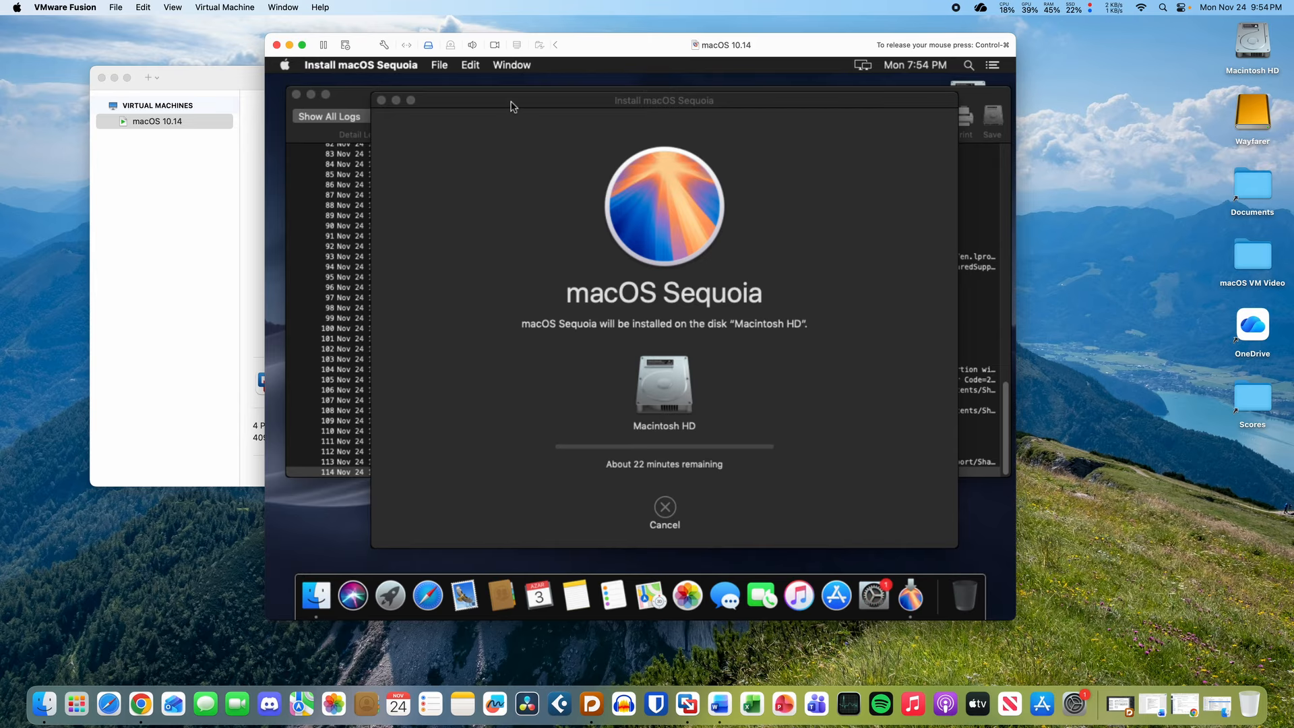
mouse_move(511, 106)
left_mouse_down()
mouse_move(535, 126)
mouse_move(511, 86)
mouse_move(491, 122)
mouse_move(503, 153)
mouse_move(514, 101)
left_mouse_up()
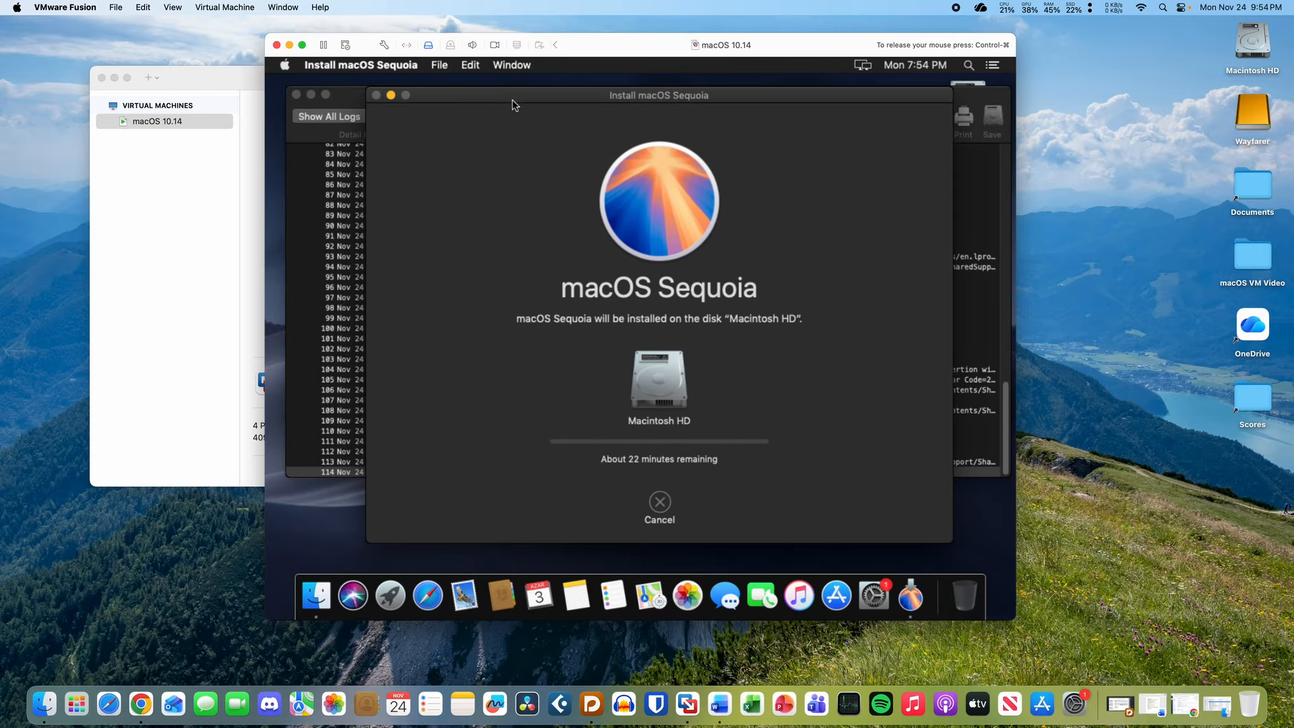
left_click(391, 96)
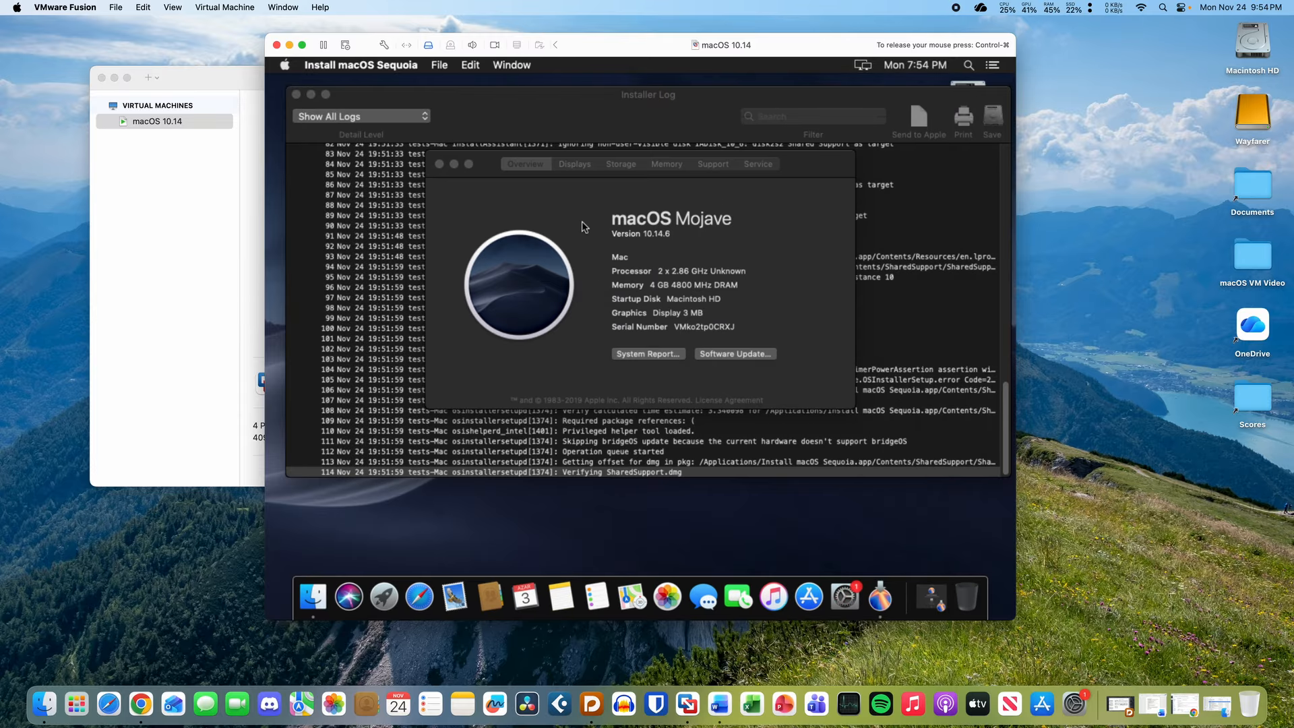
- Arrange the Installer Log and About This Mac to show Macintosh HD's 91.87 GB free of 139.38 GB
left_click(581, 226)
left_click_drag(409, 94, 497, 353)
left_click(688, 183)
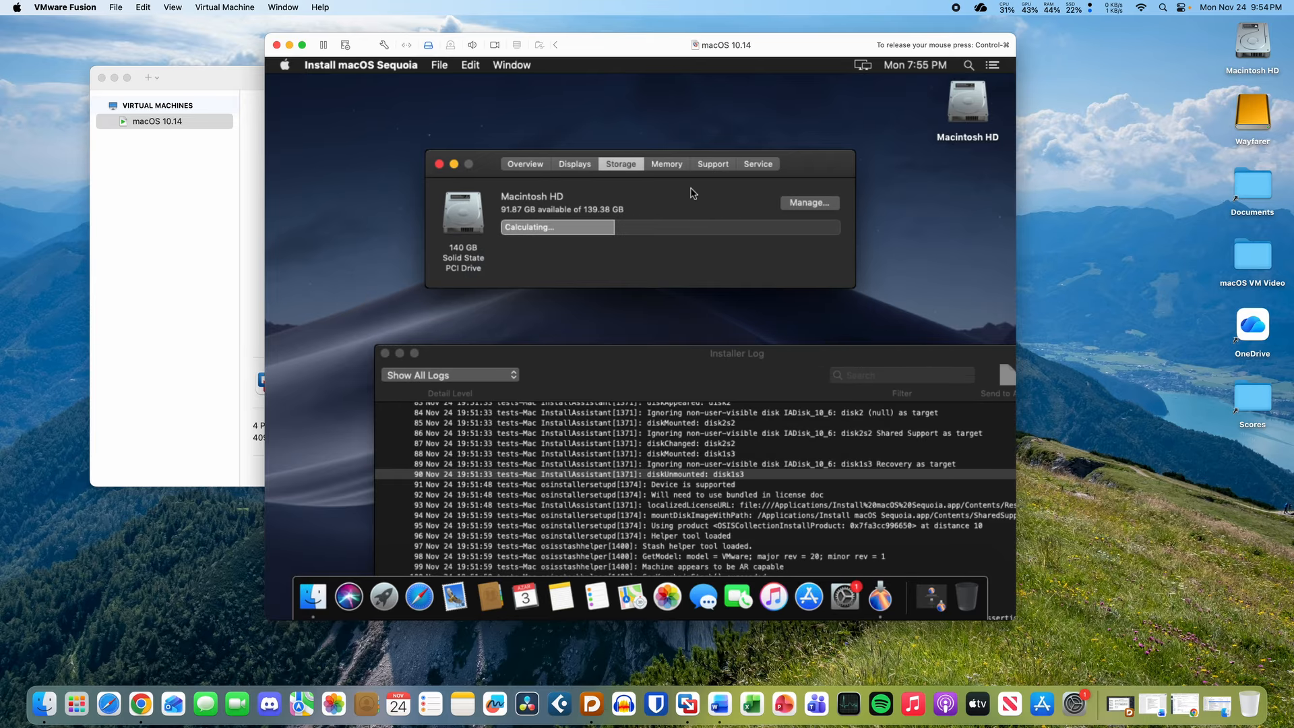
left_click_drag(833, 169, 739, 107)
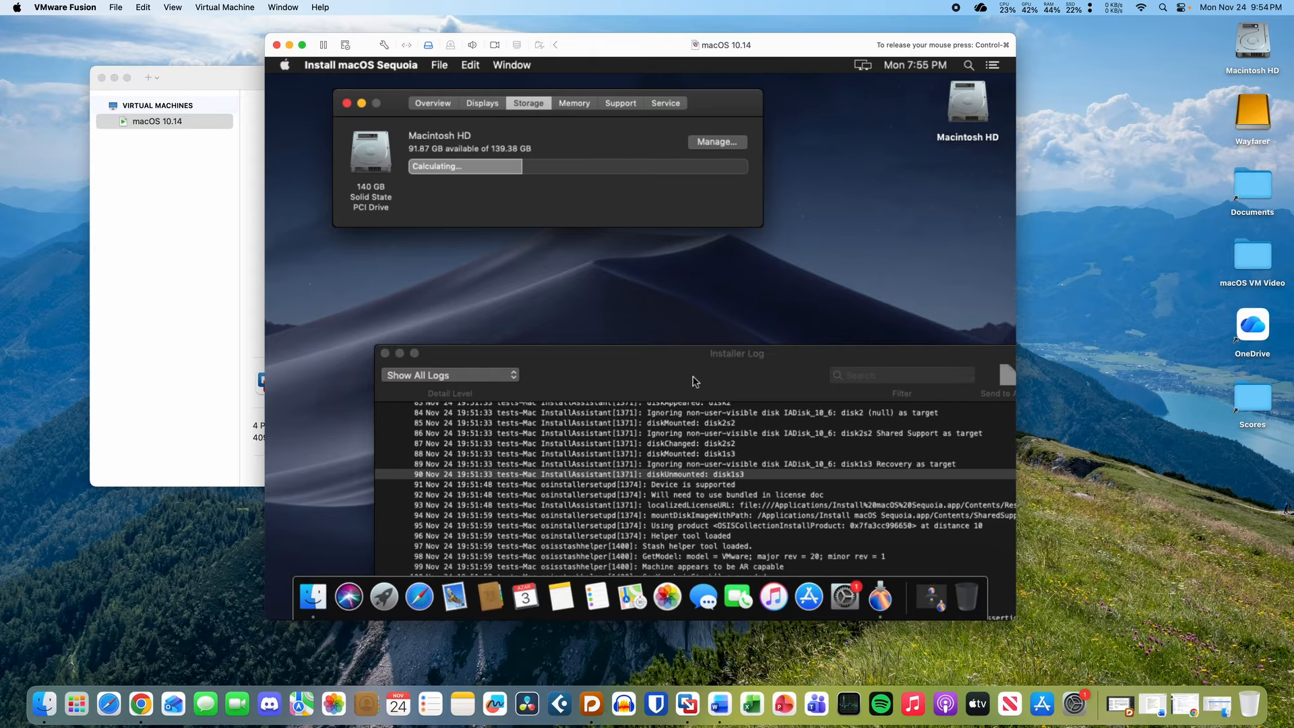
left_click_drag(695, 381, 610, 181)
left_click(553, 133)
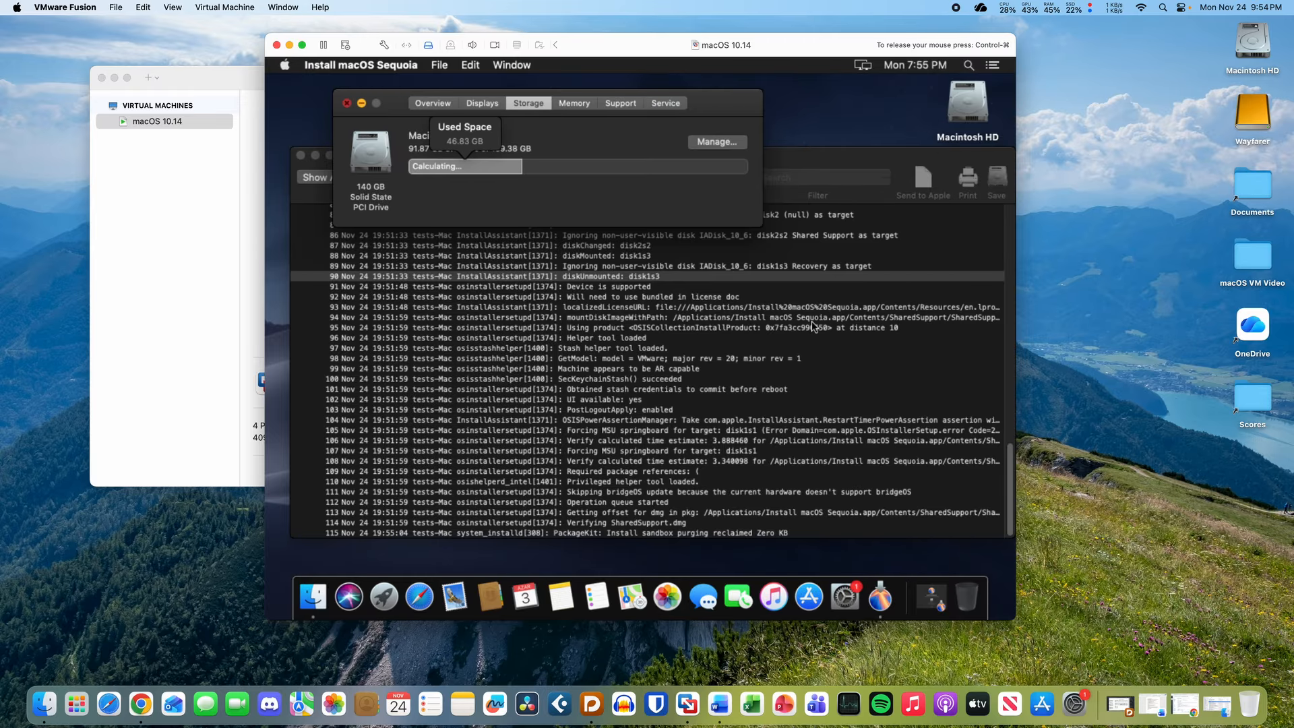
- Close About This Mac, nudge the Installer Log up-left, and return to the installer window
left_click(932, 594)
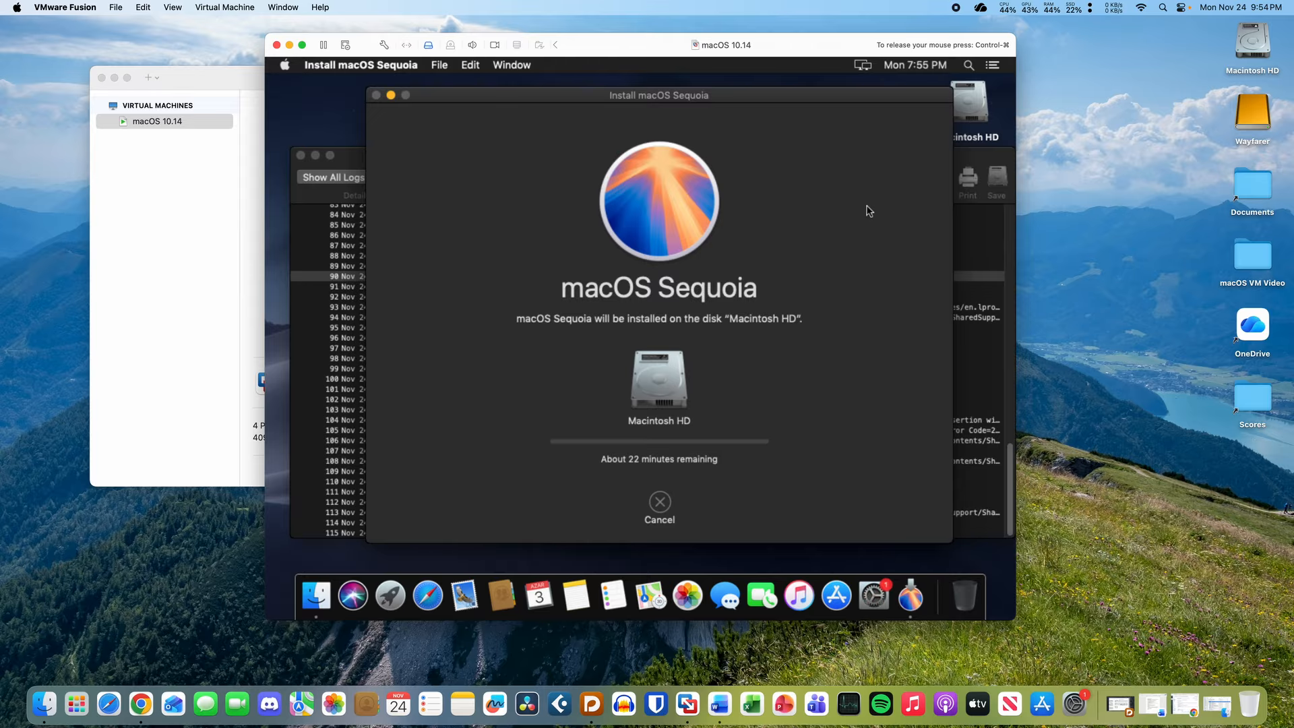
left_click(975, 232)
left_click_drag(652, 189, 637, 163)
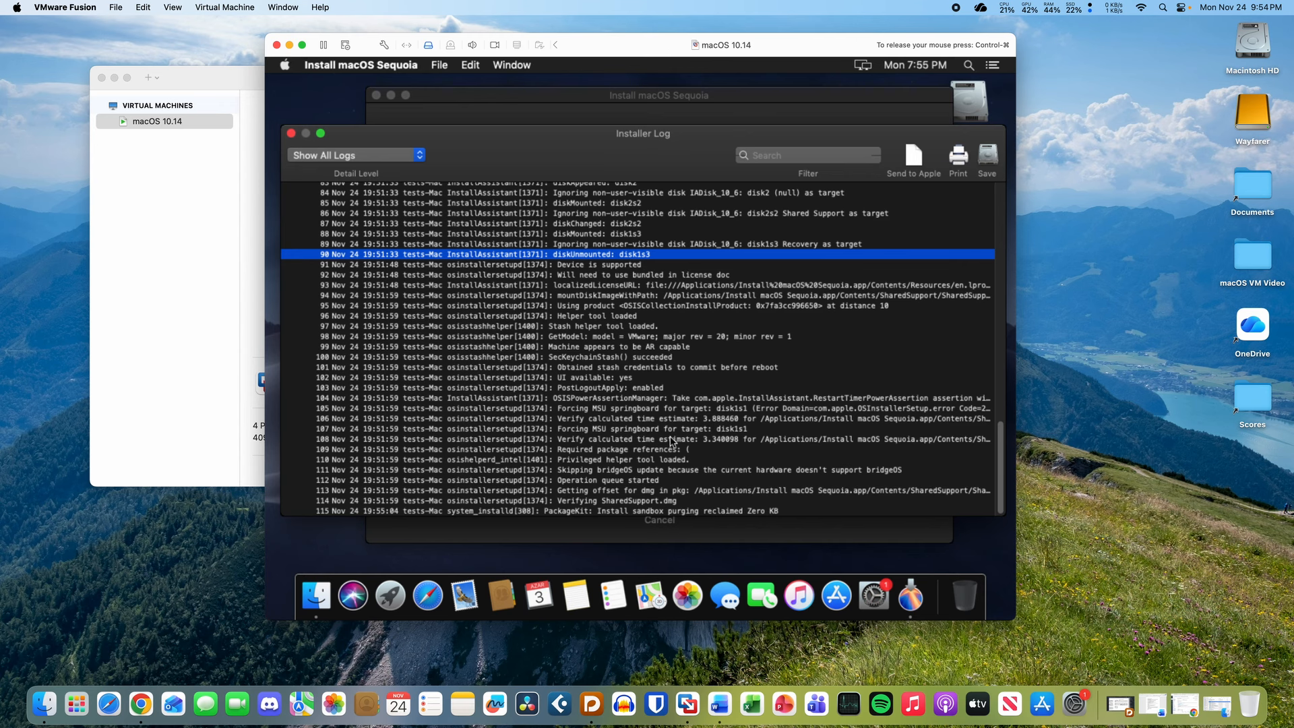
left_click(747, 534)
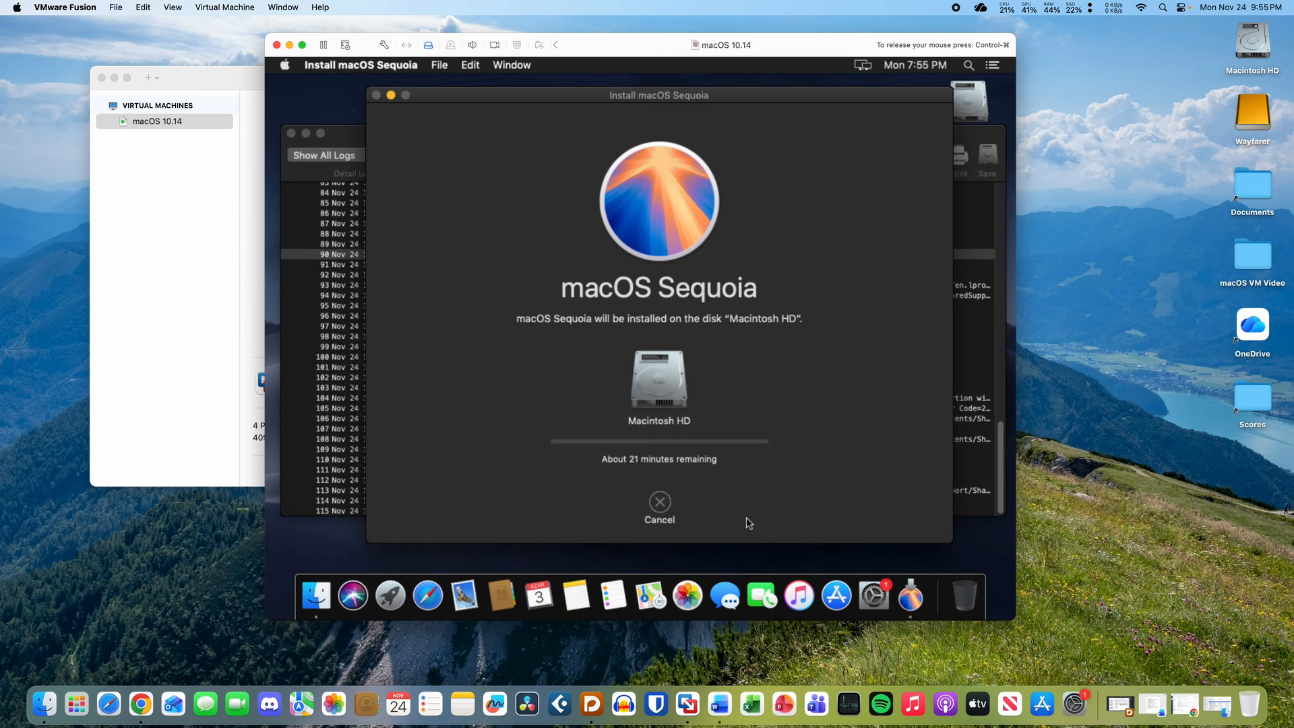
key("ctrl+super")
- Shift the Installer Log down and reposition the macOS installer window as installation continues
left_click(348, 130)
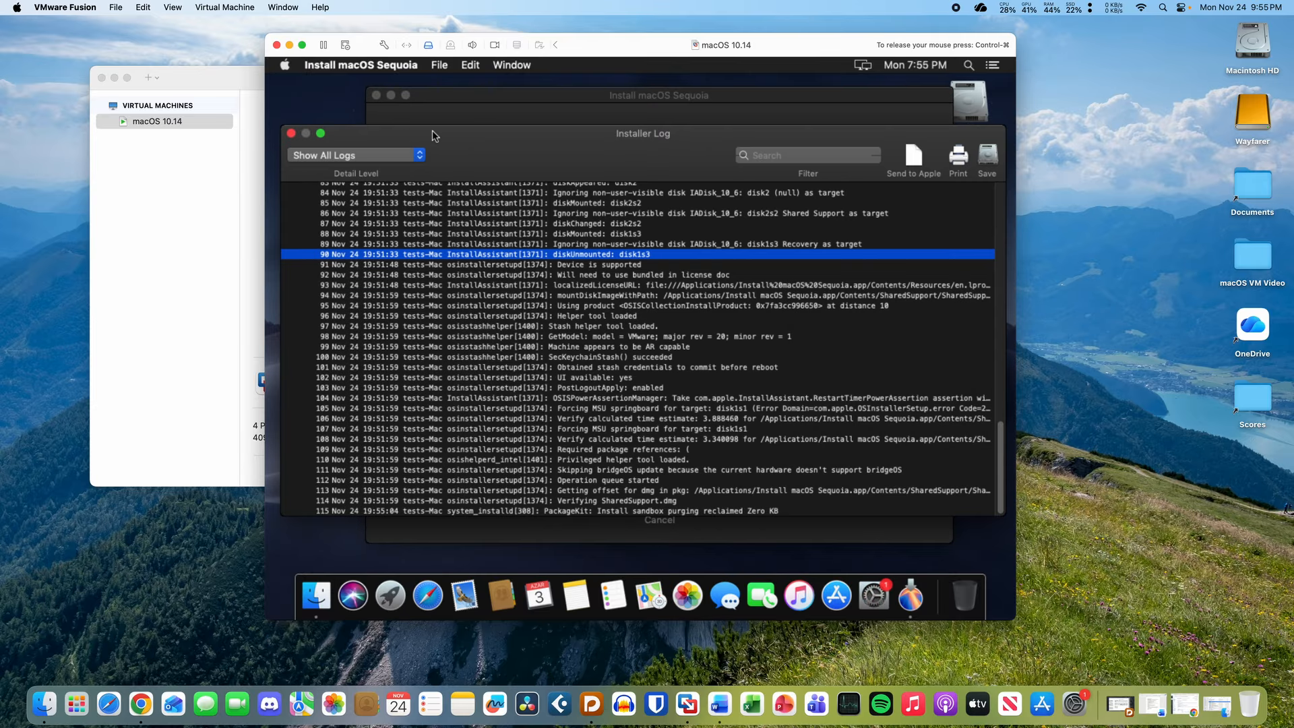
left_click_drag(432, 131, 465, 152)
left_click(477, 128)
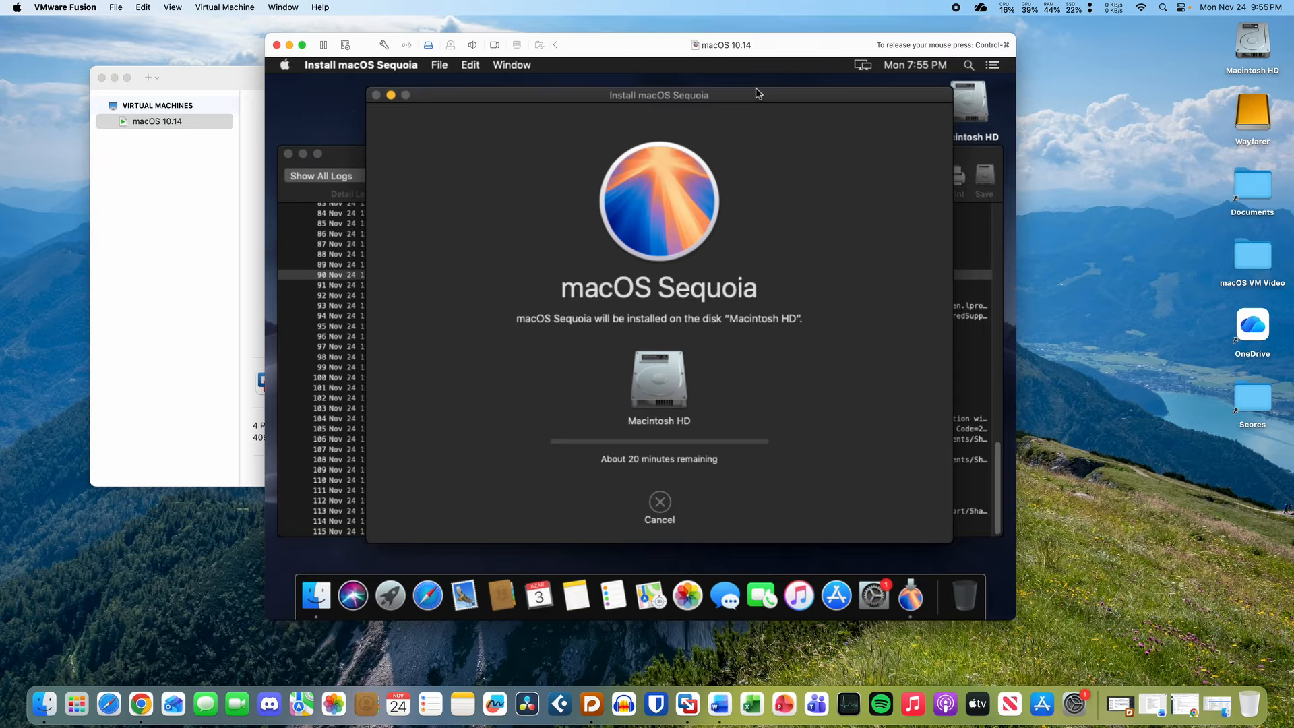
left_click_drag(757, 91, 752, 88)
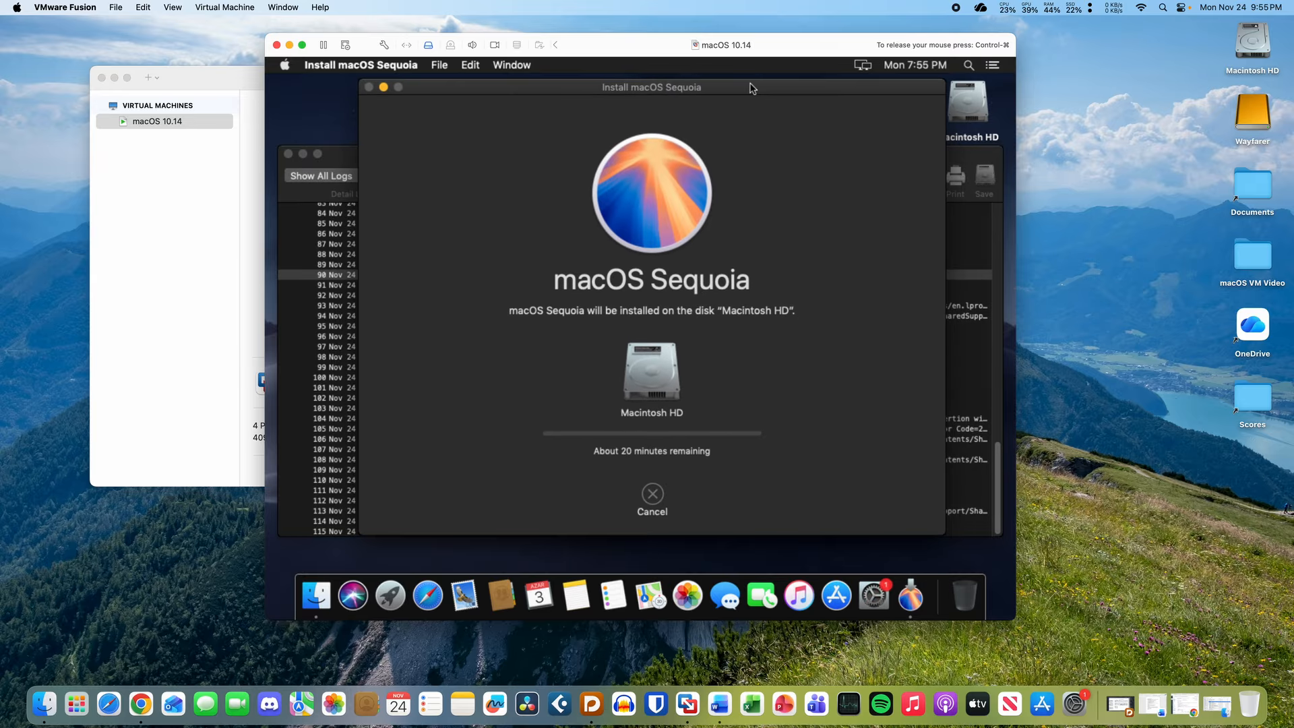
- Release the mouse from the VM while the installer finishes and reboots
key("ctrl+super")
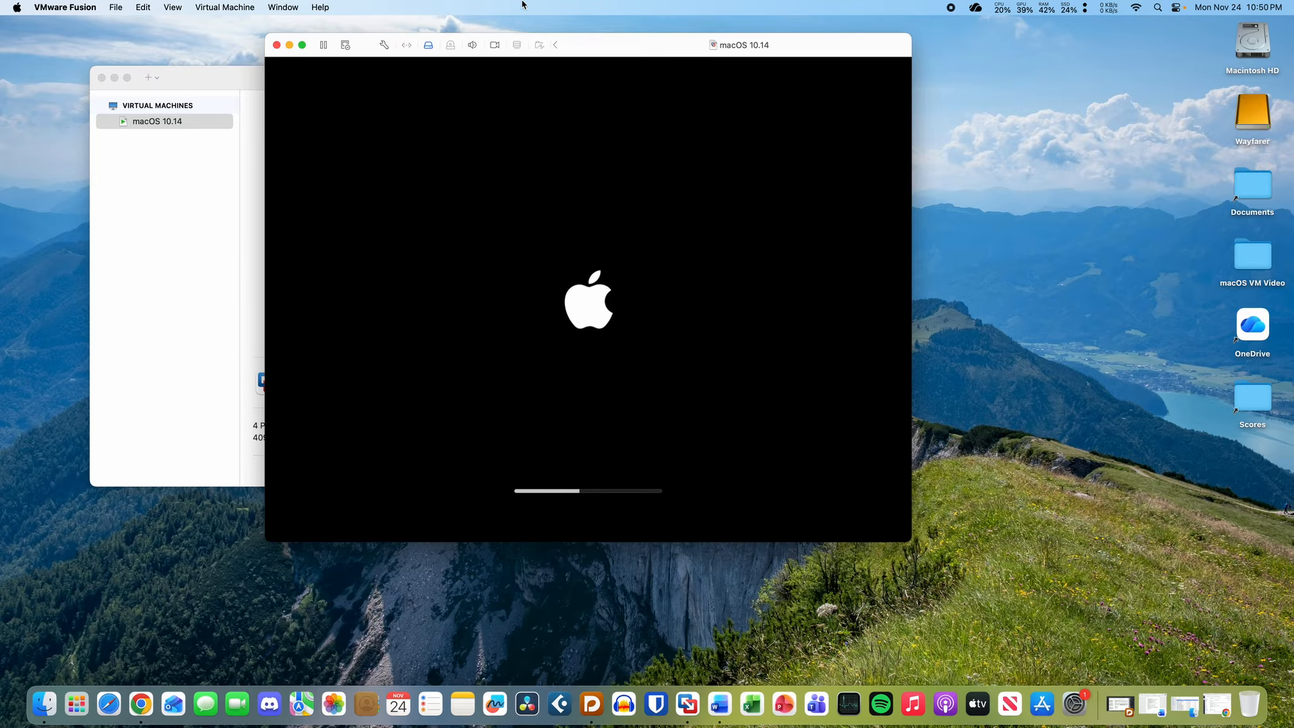
left_click_drag(627, 49, 660, 56)
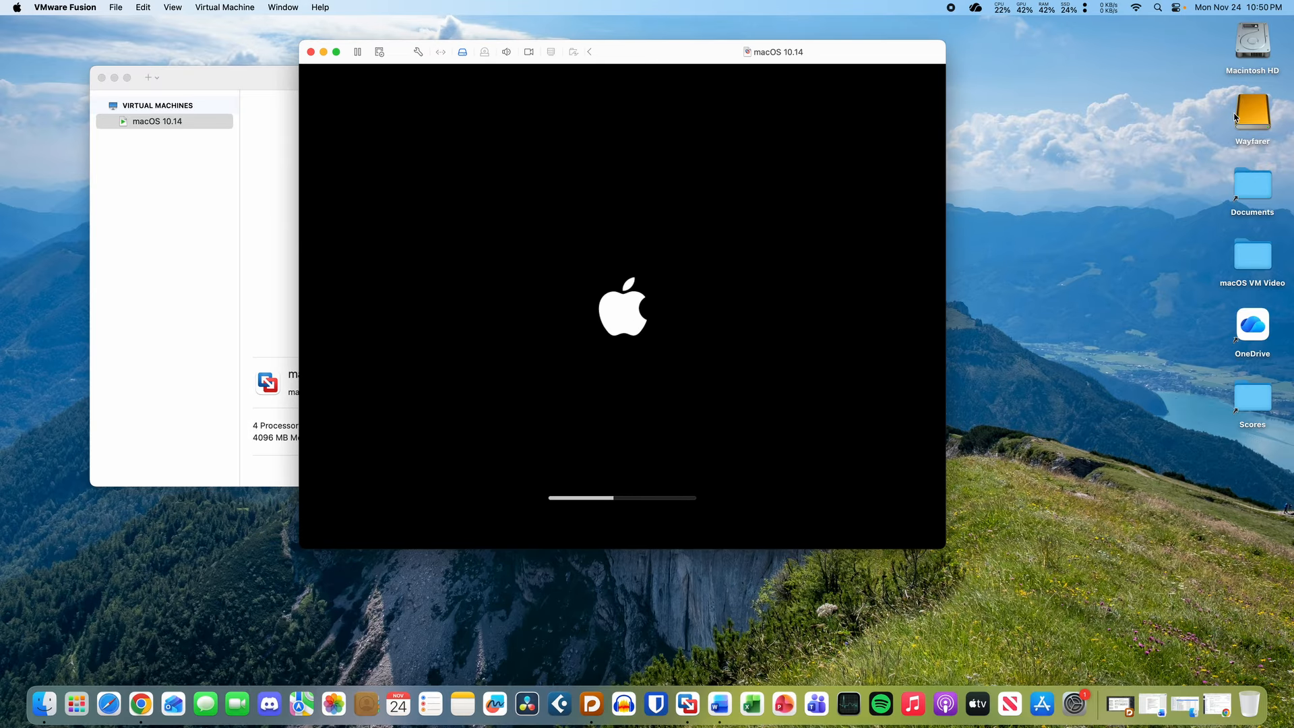
left_click(1257, 128)
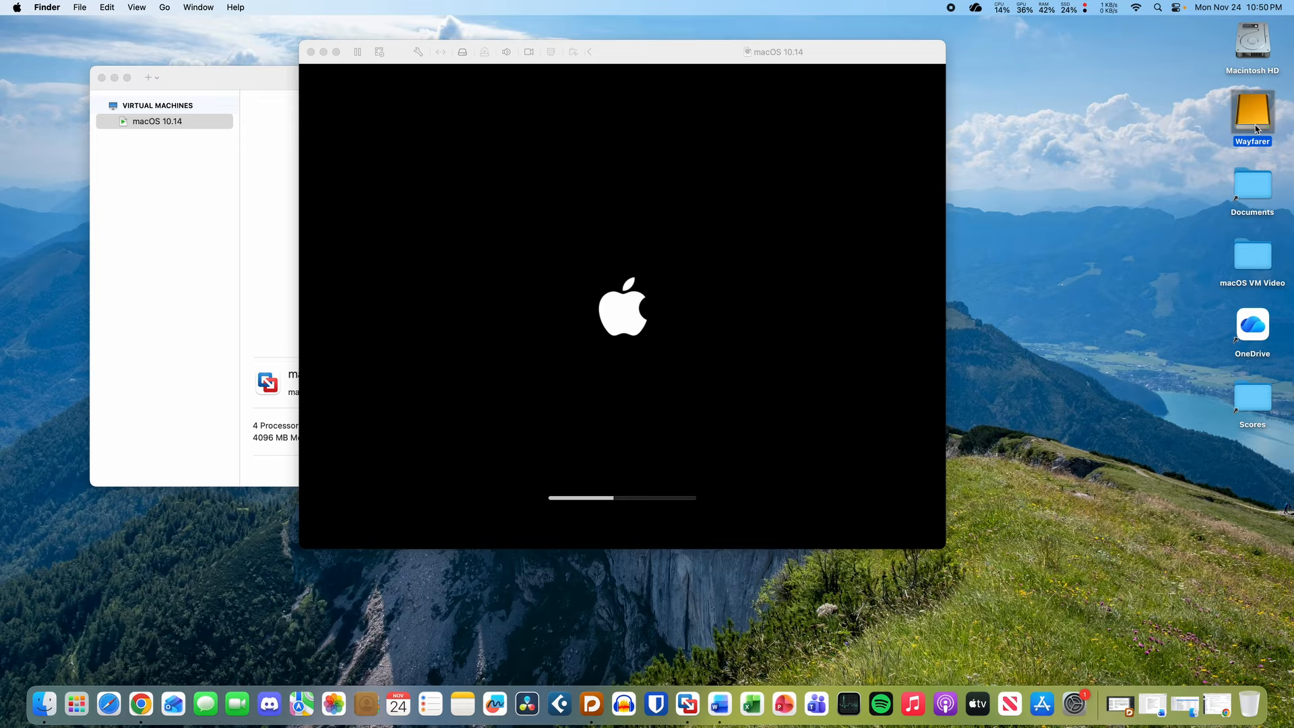
key("space")
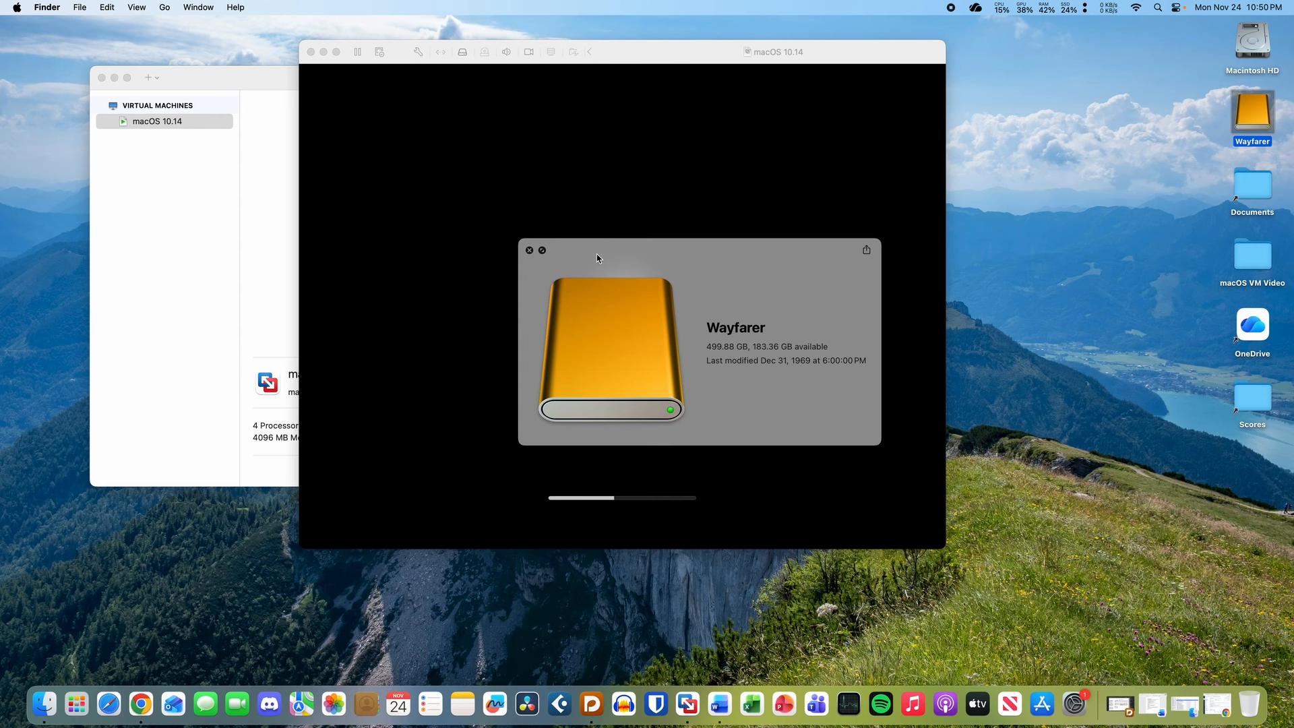
left_click(531, 252)
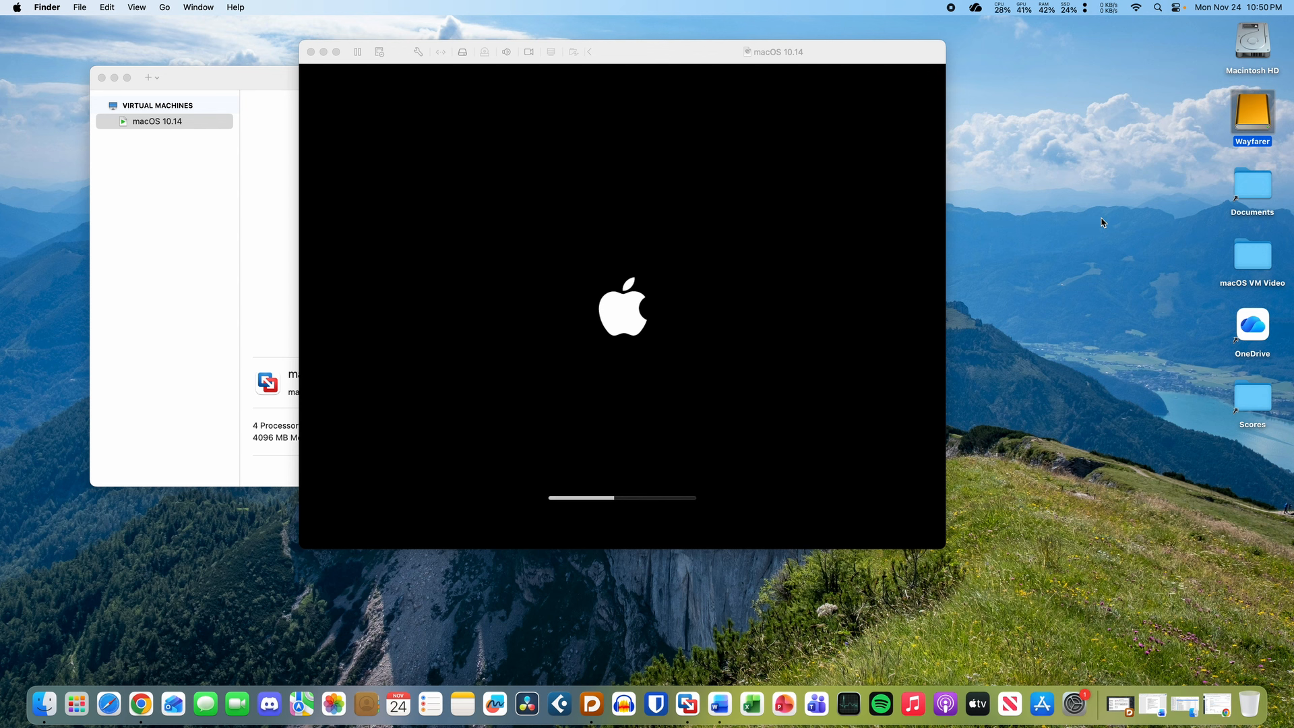
key("space")
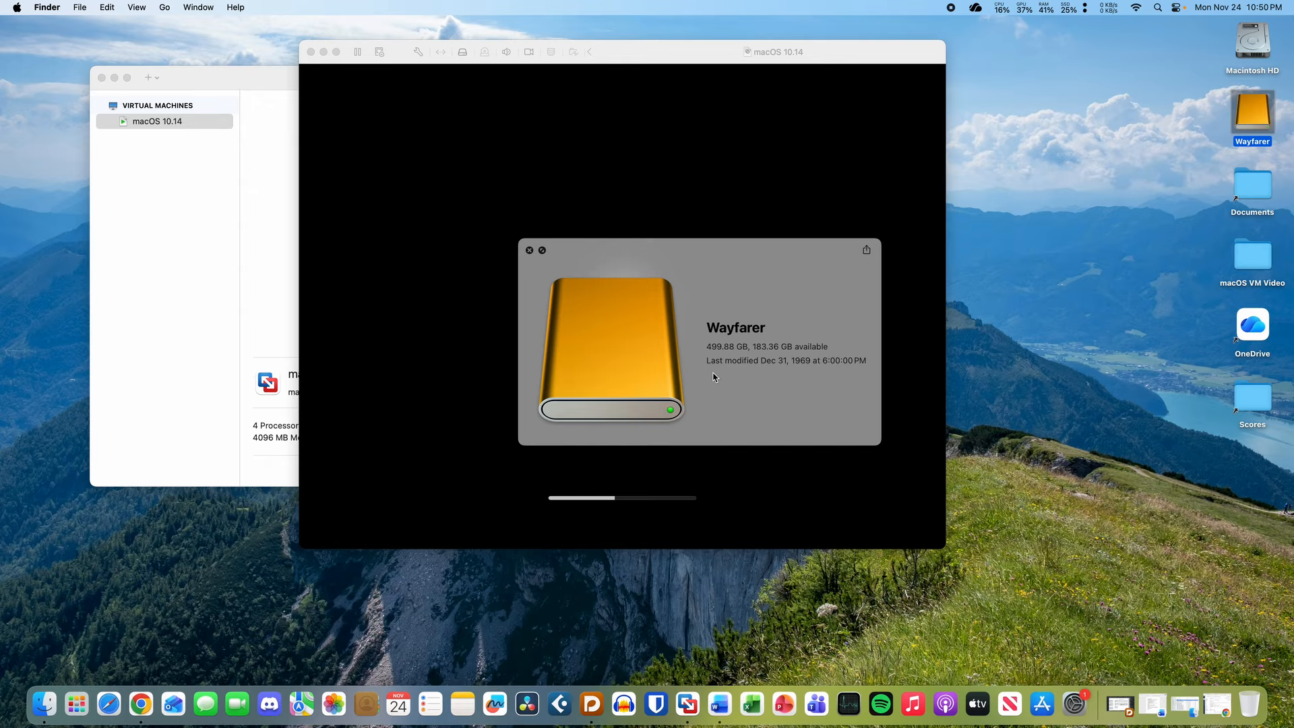
left_click_drag(760, 348, 759, 341)
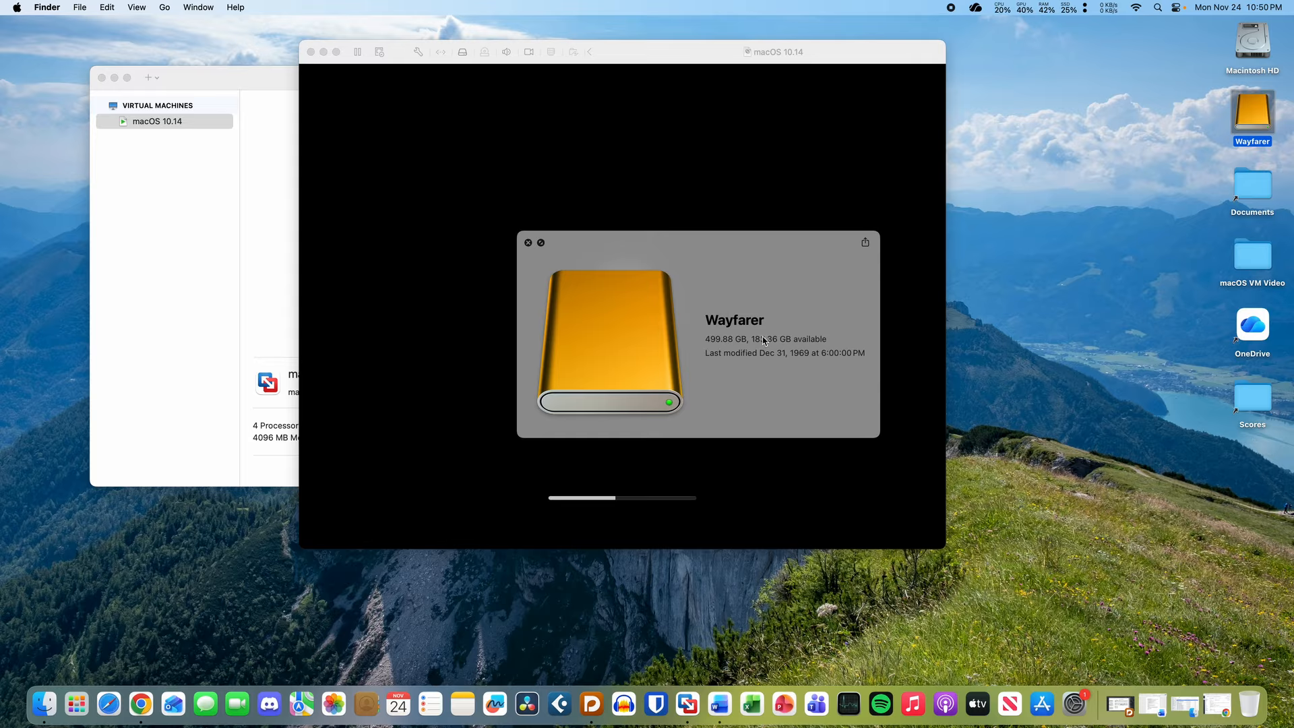
left_click_drag(760, 339, 770, 337)
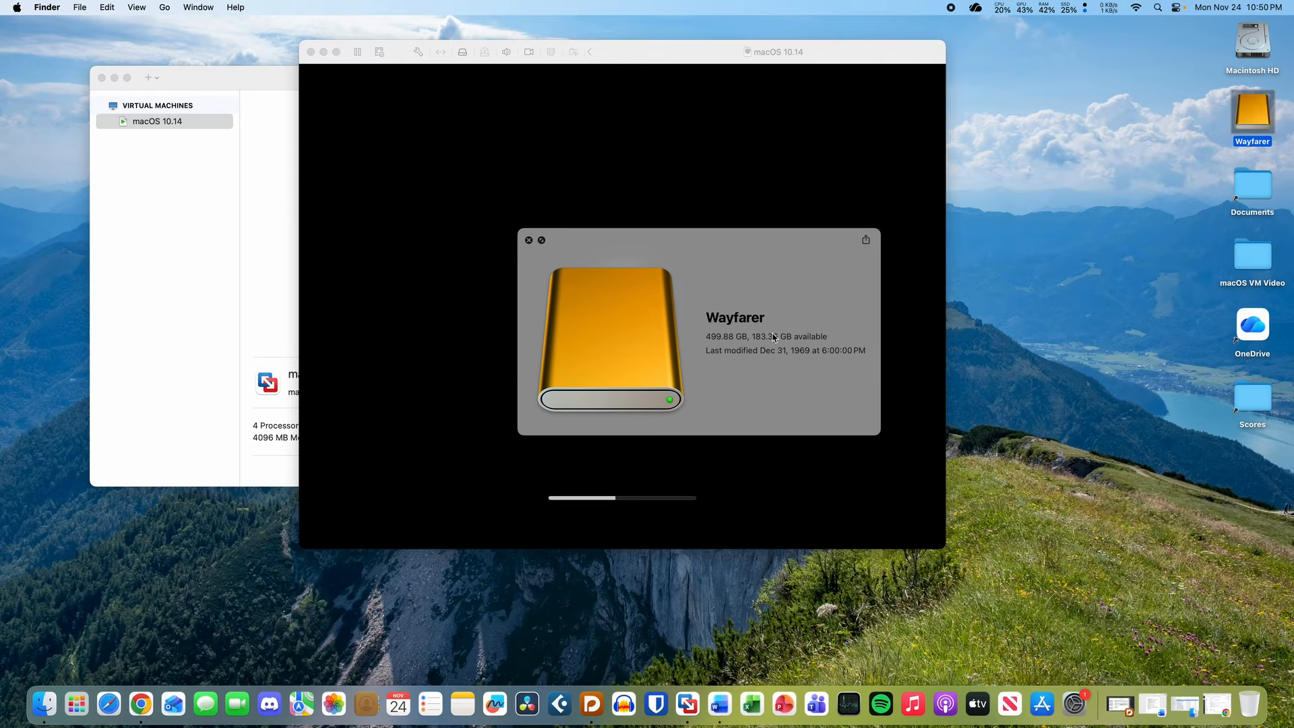
left_click(528, 240)
left_click(1122, 220)
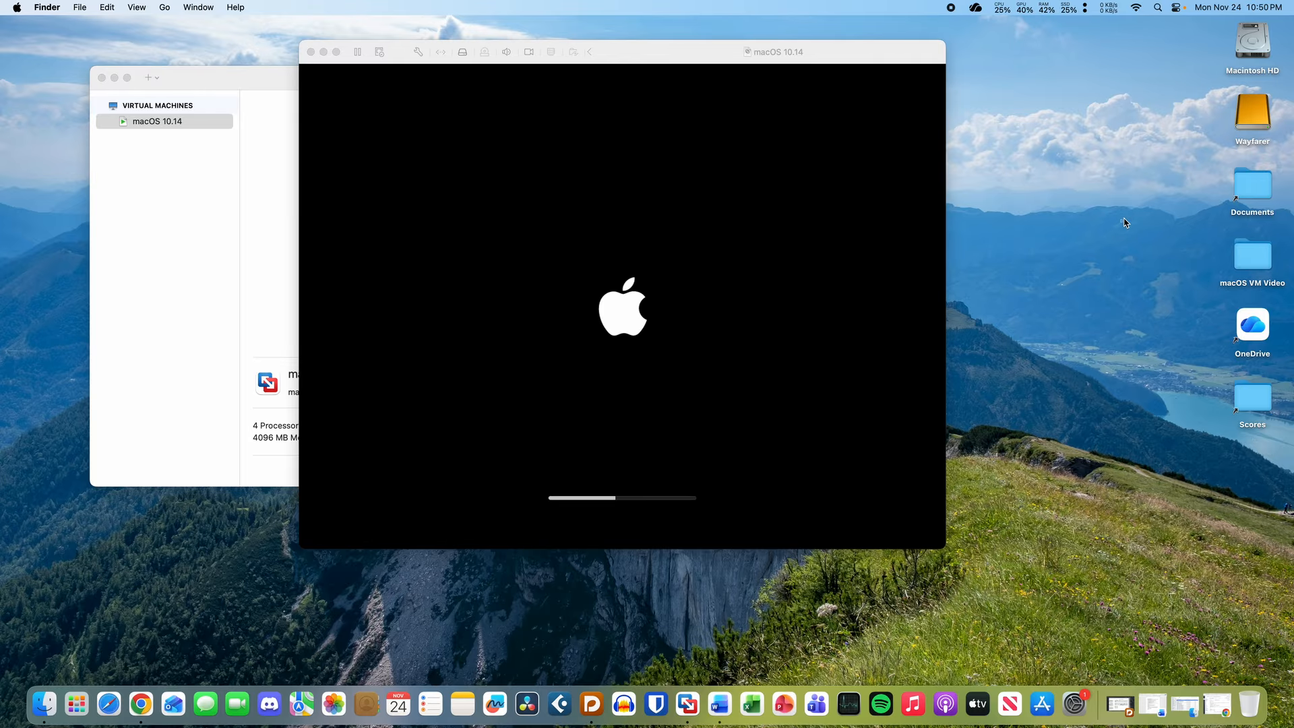
left_click(748, 192)
- Log into the VM with the account password, then enlarge the VM window from its corner
mouse_move(667, 58)
left_mouse_down()
mouse_move(664, 99)
mouse_move(665, 73)
left_mouse_up()
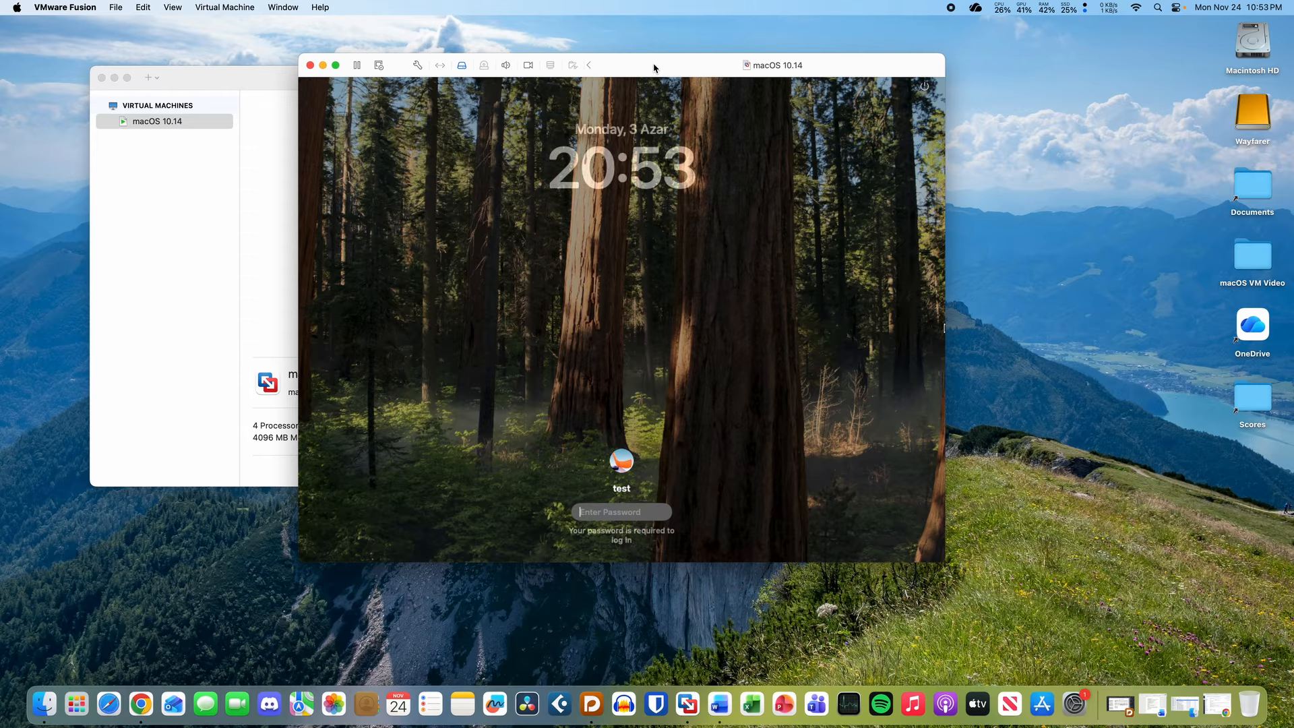
left_click(654, 83)
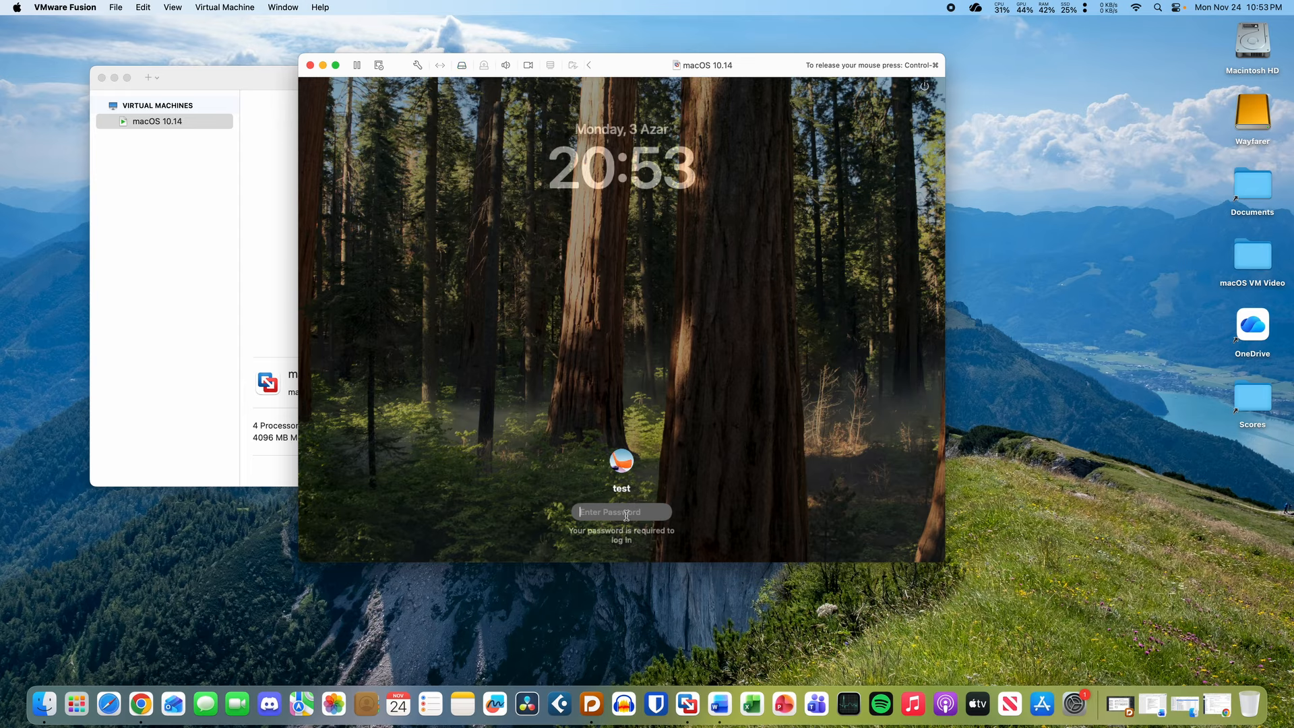
type("test")
key("Return")
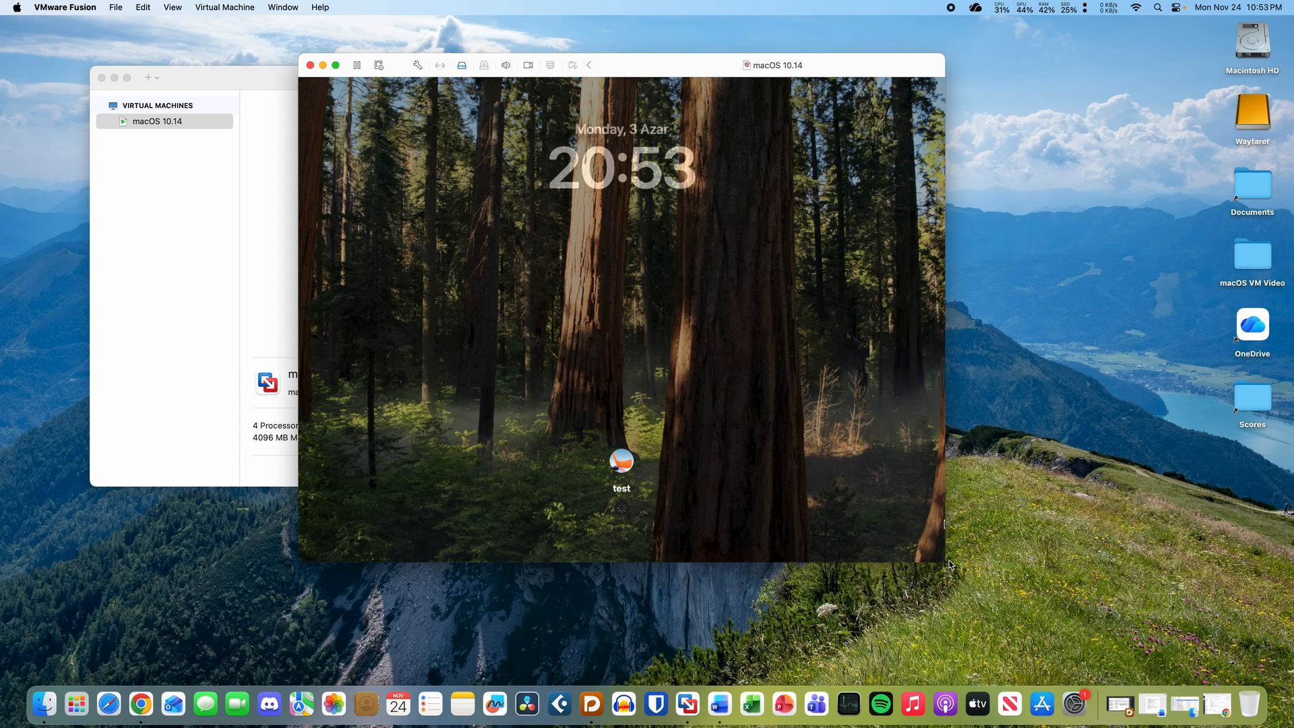
left_click_drag(950, 565, 1026, 592)
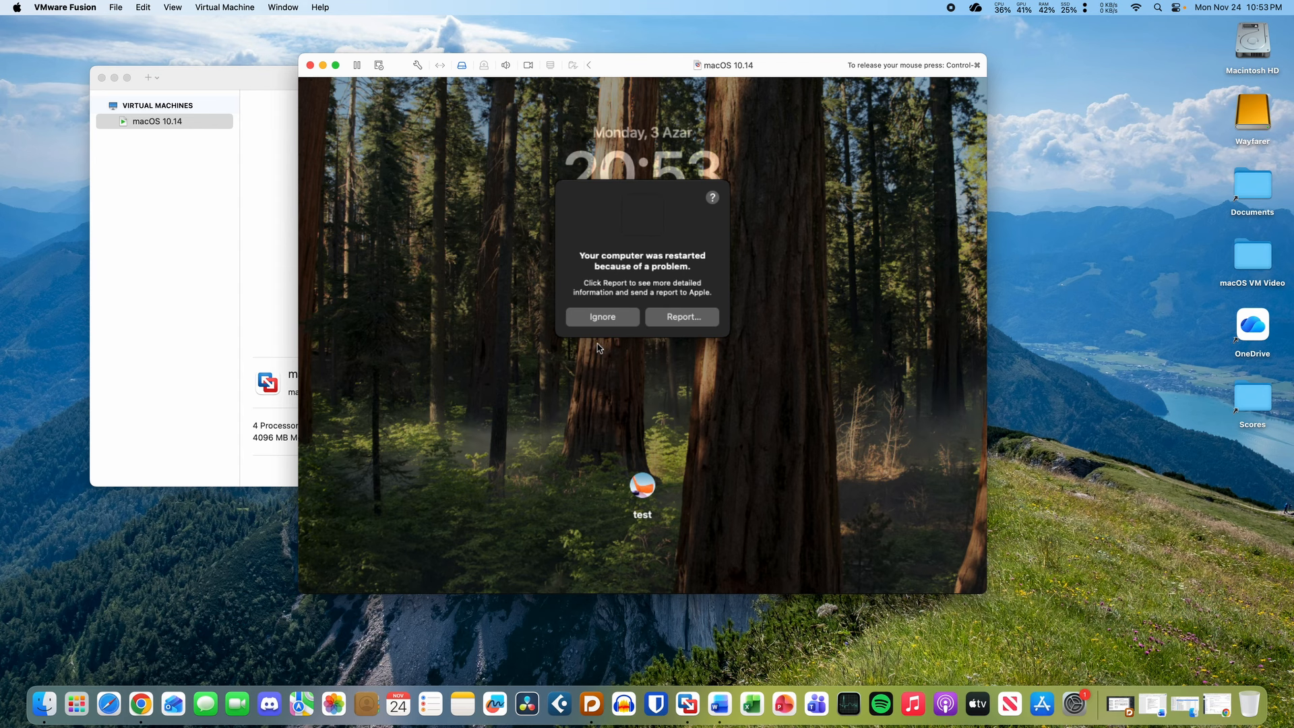
- Ignore the restart-problem notice and release the mouse while the VM reboots
left_click(613, 315)
left_click(611, 312)
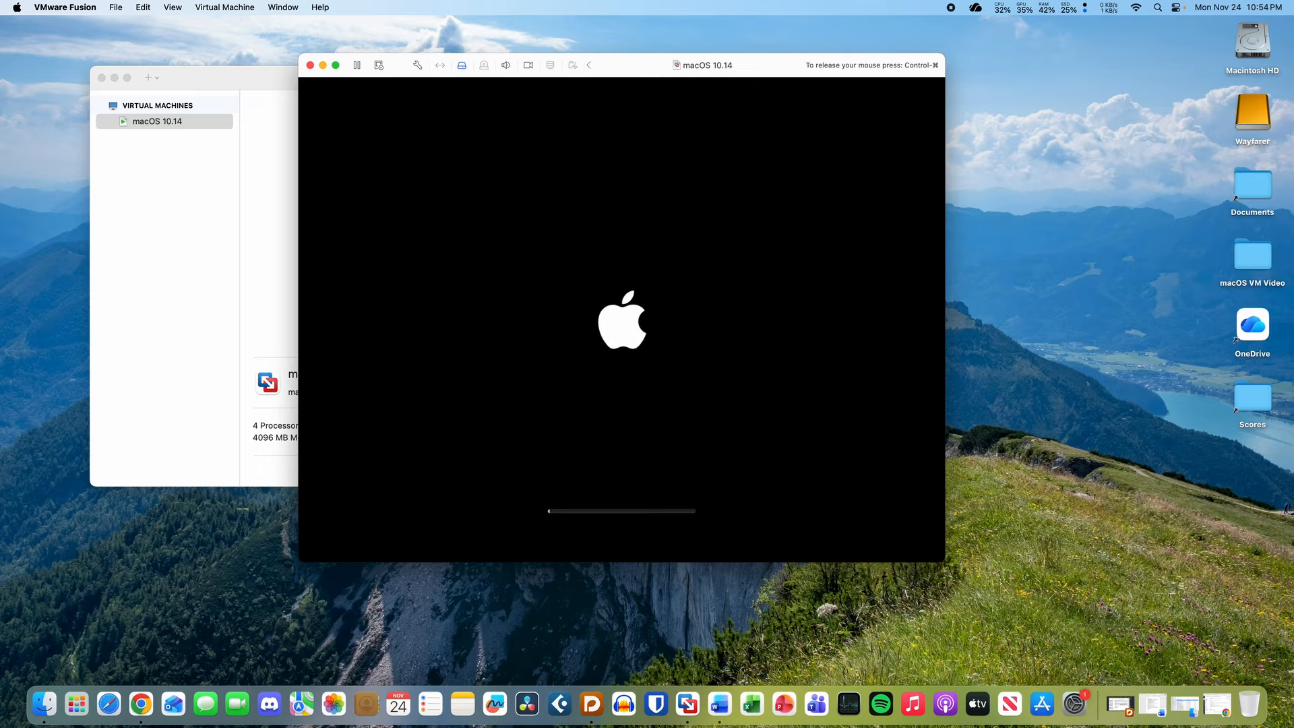
key("ctrl+super")
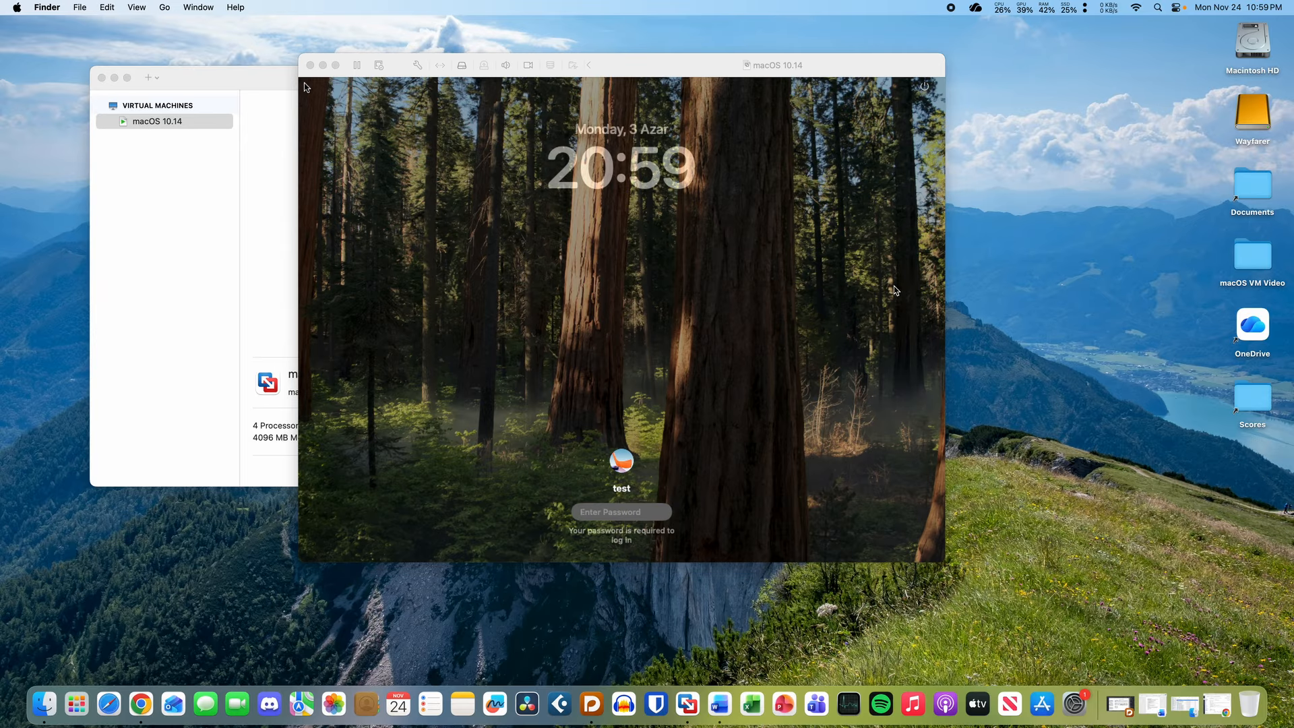
- Sign into the VM with the account password, then release the mouse and refocus the VM window
left_click(655, 67)
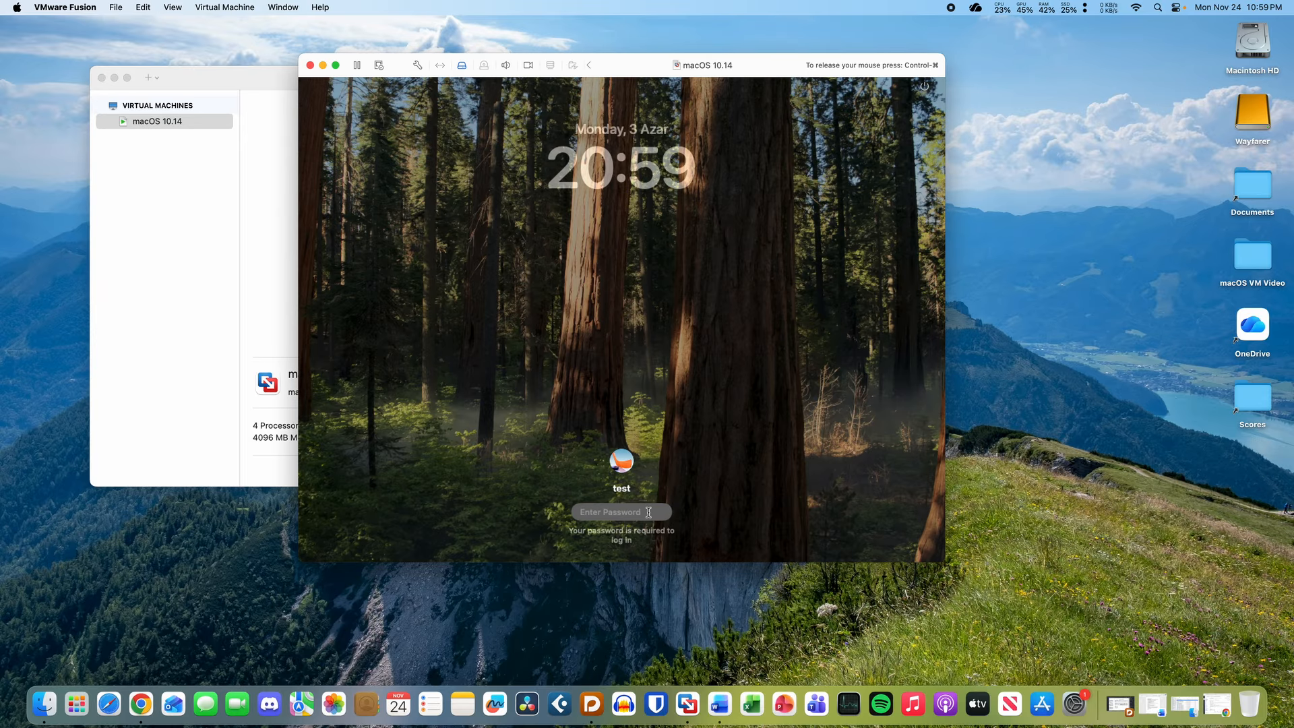
type("test")
key("Return")
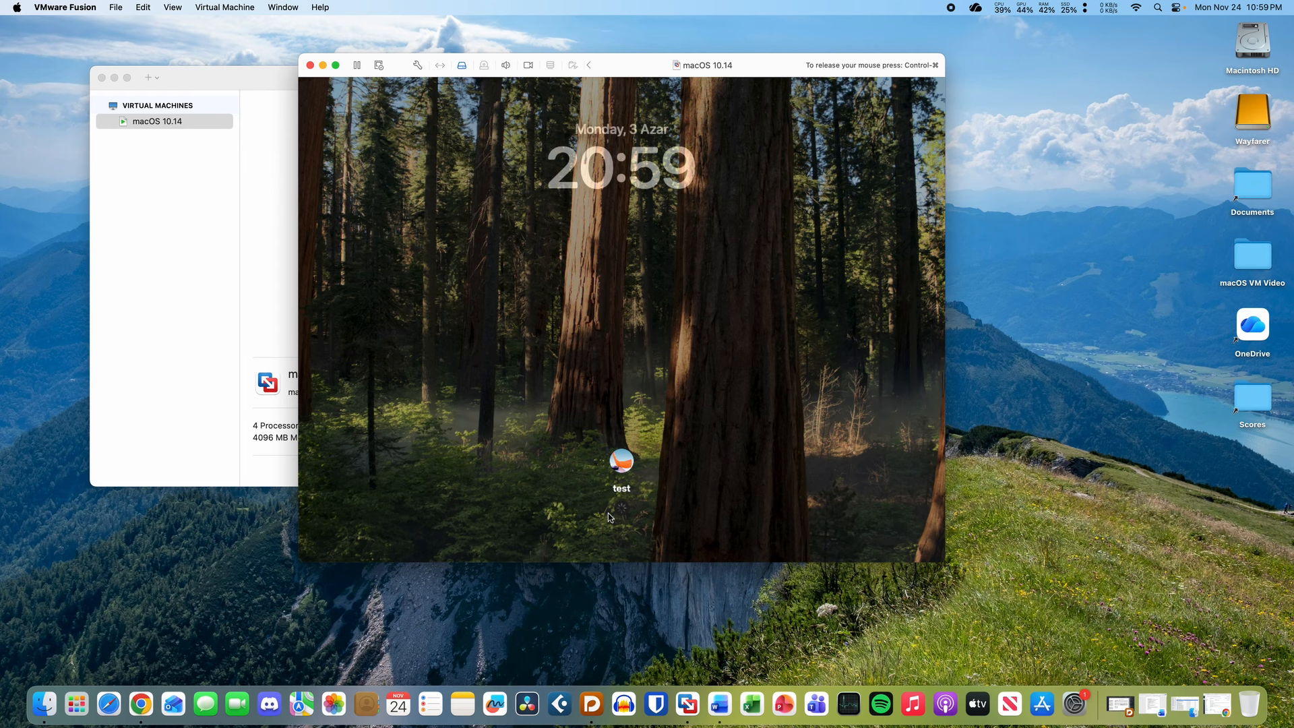
key("ctrl+super")
left_click(1267, 115)
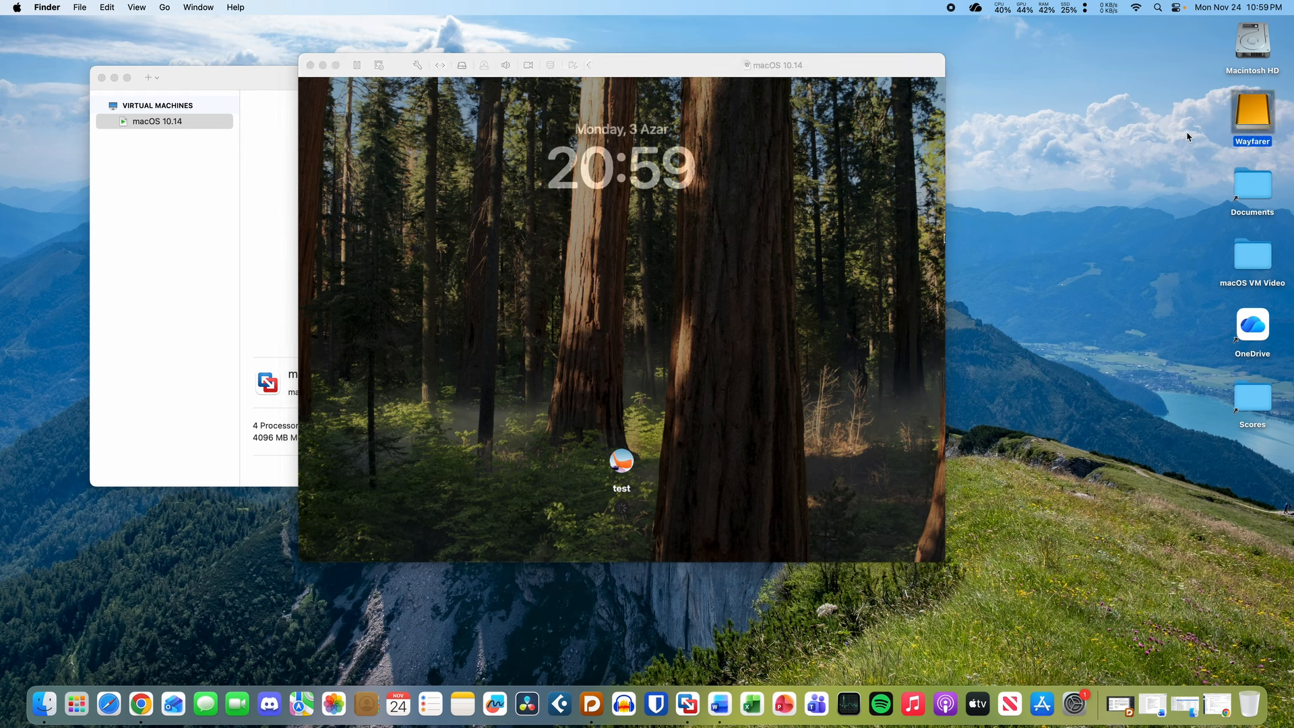
left_click(1182, 138)
left_click(743, 57)
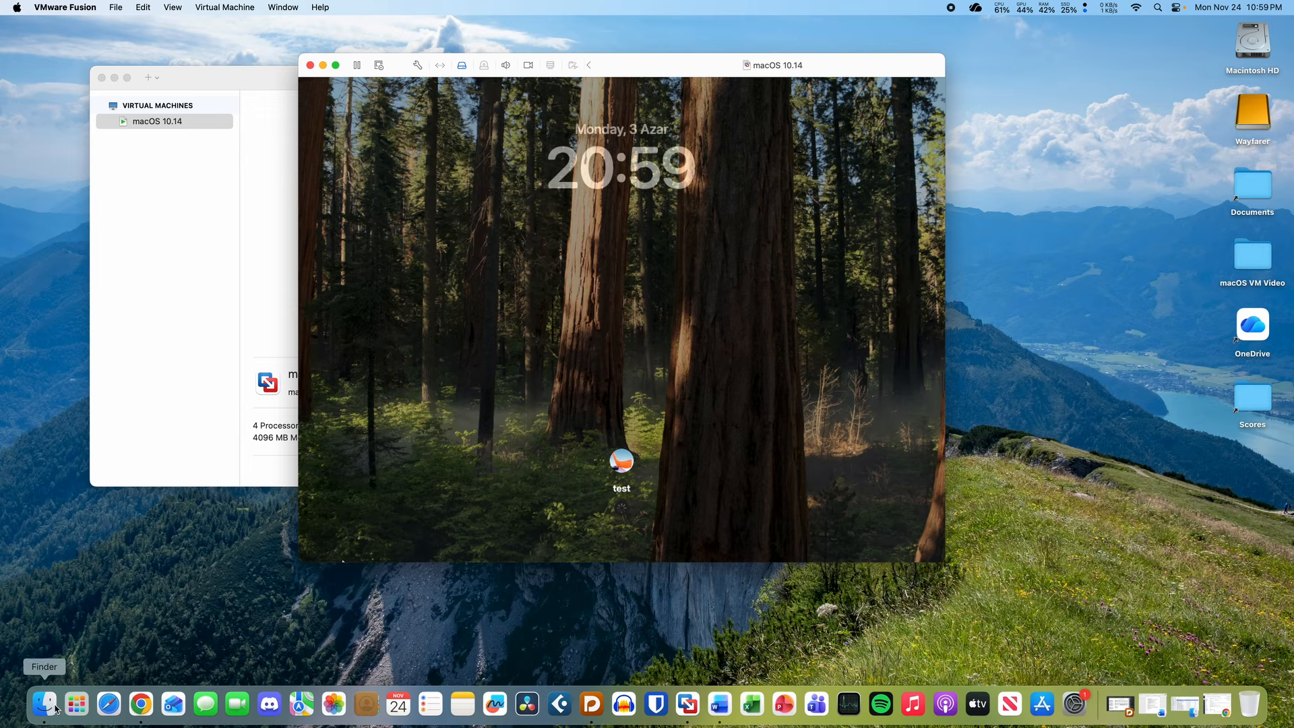
left_click(110, 620)
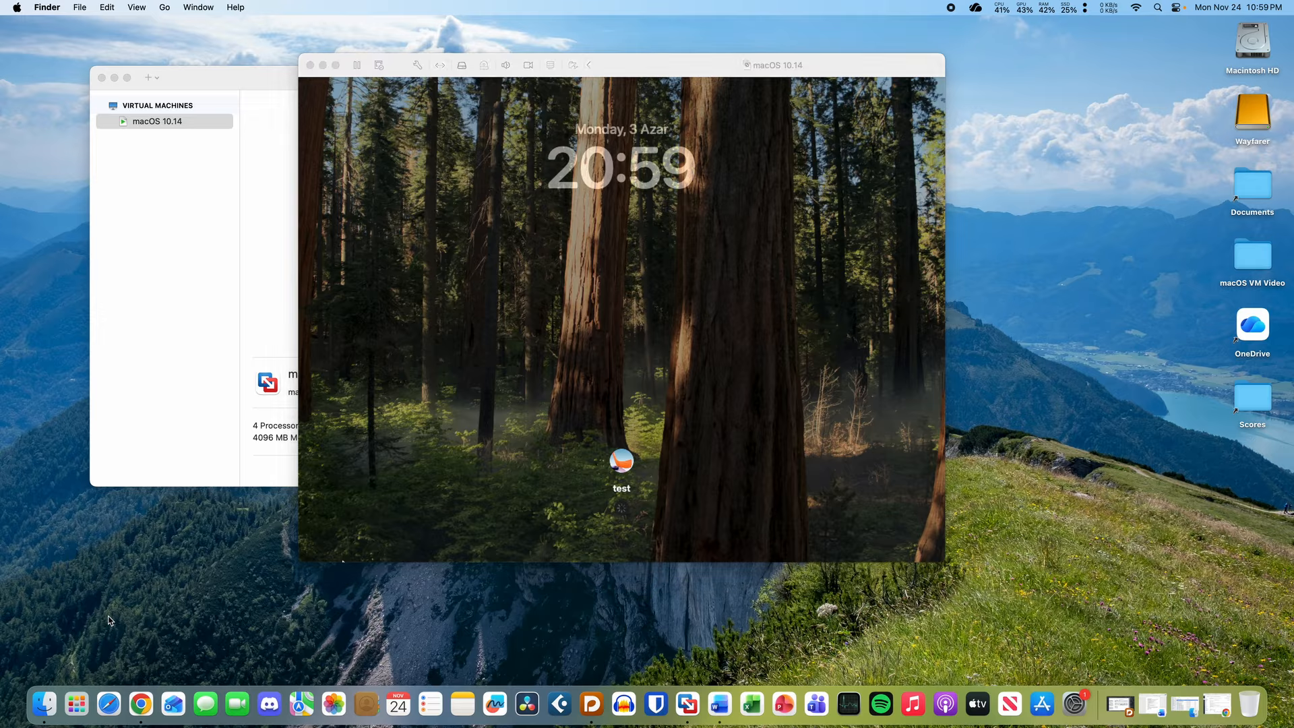
key("super+n")
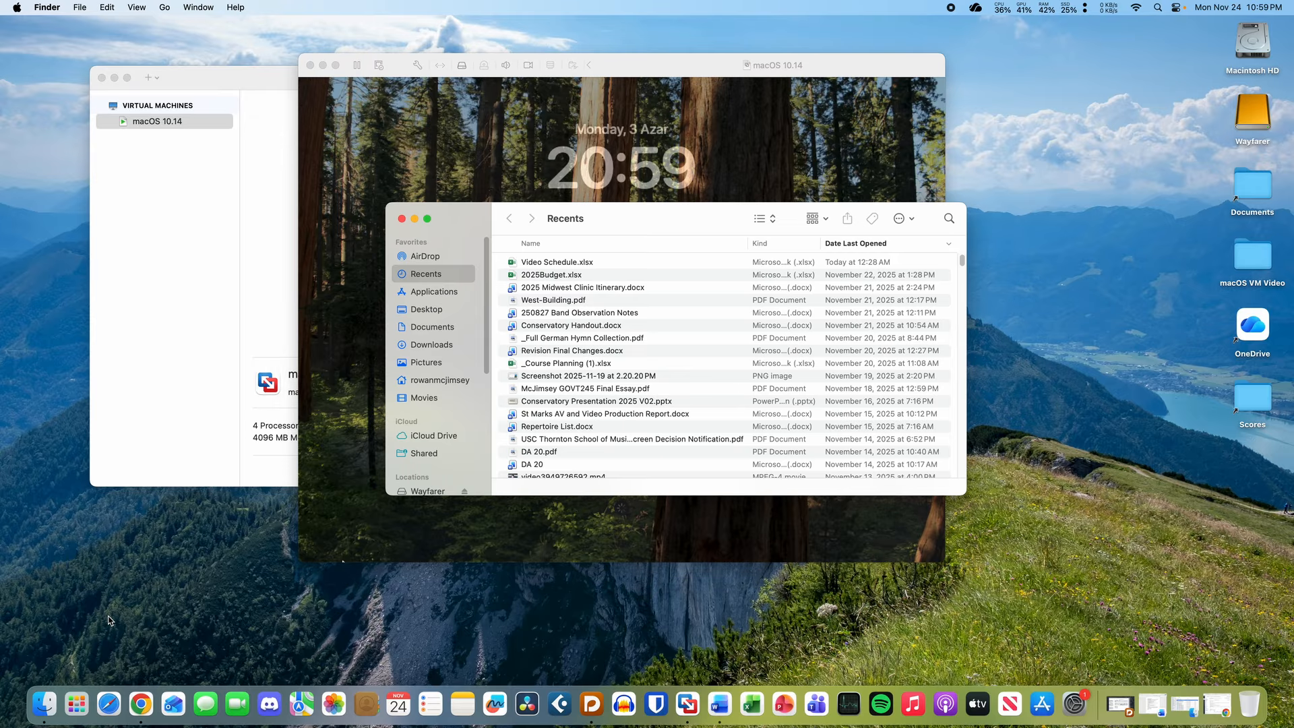
left_click(432, 327)
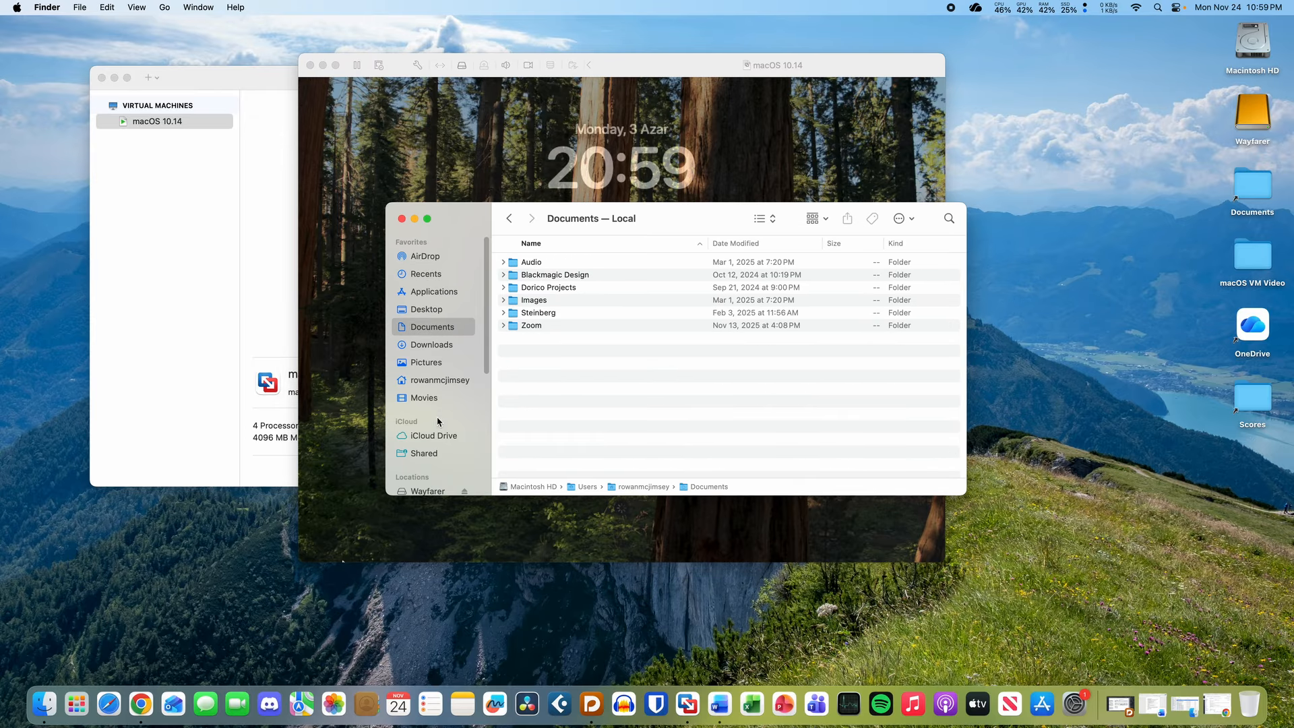
left_click(439, 438)
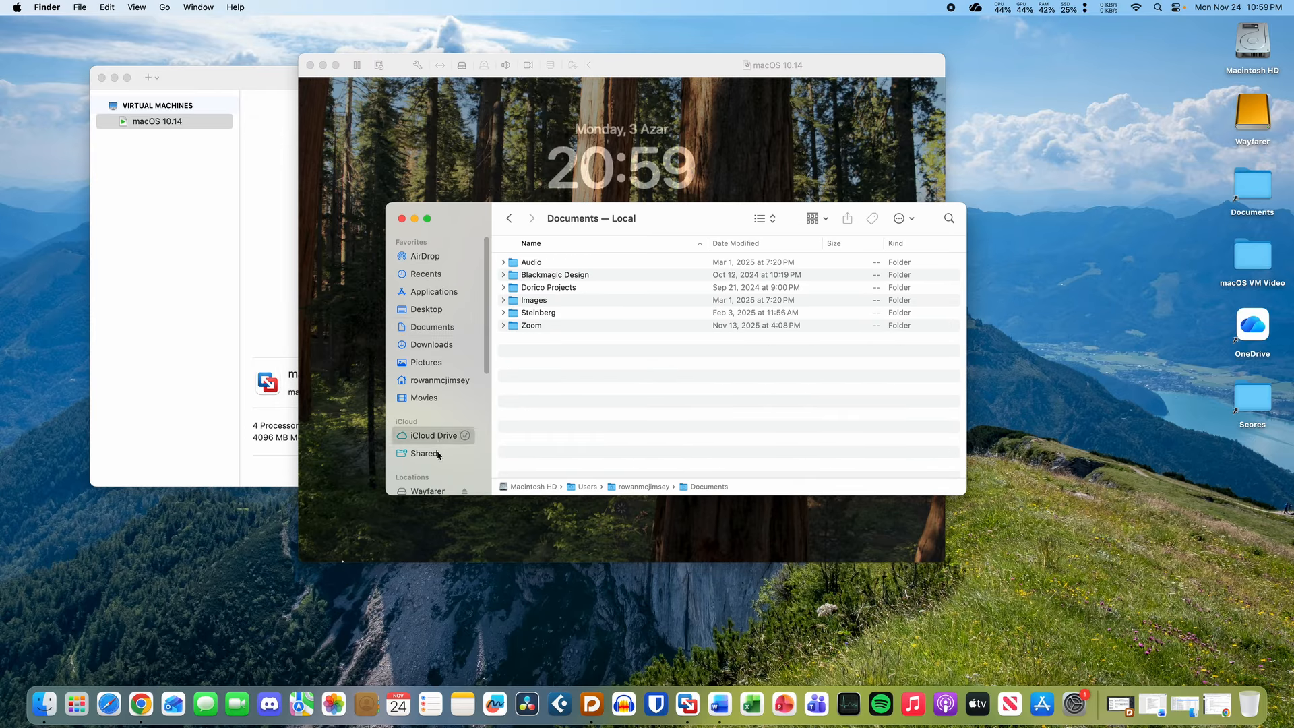
left_click(433, 491)
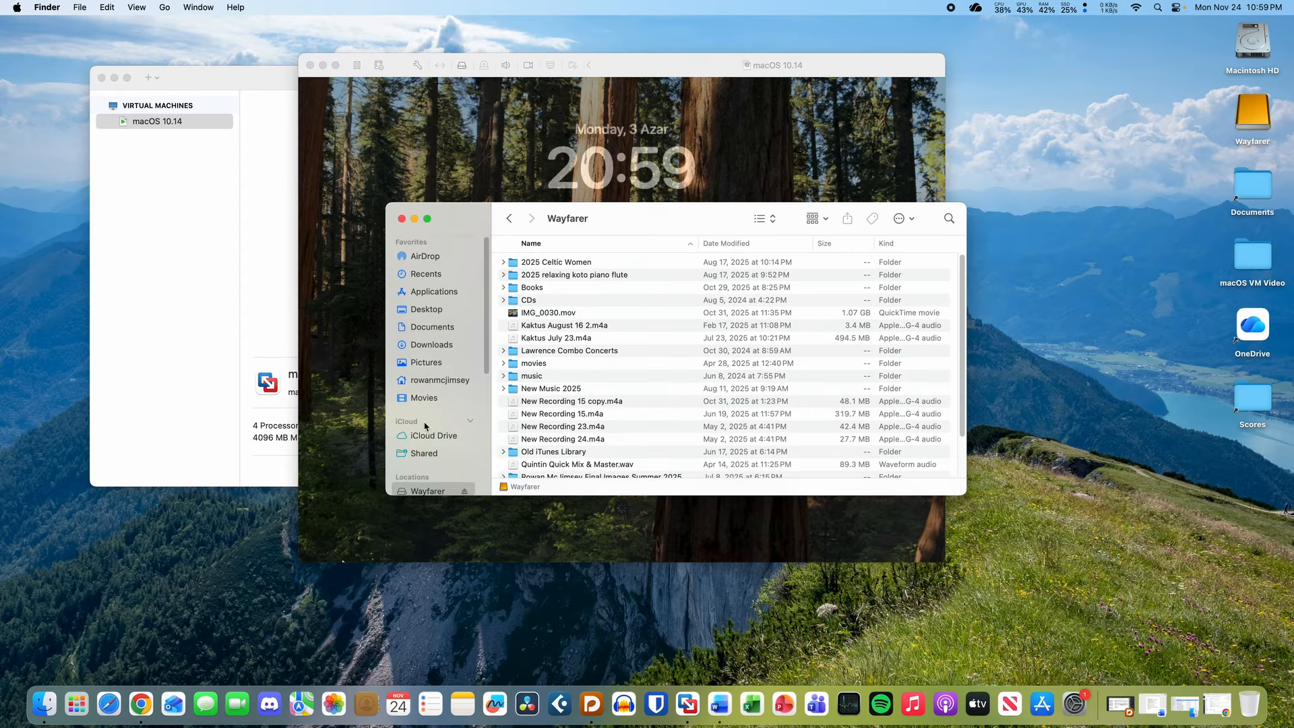
left_click(440, 381)
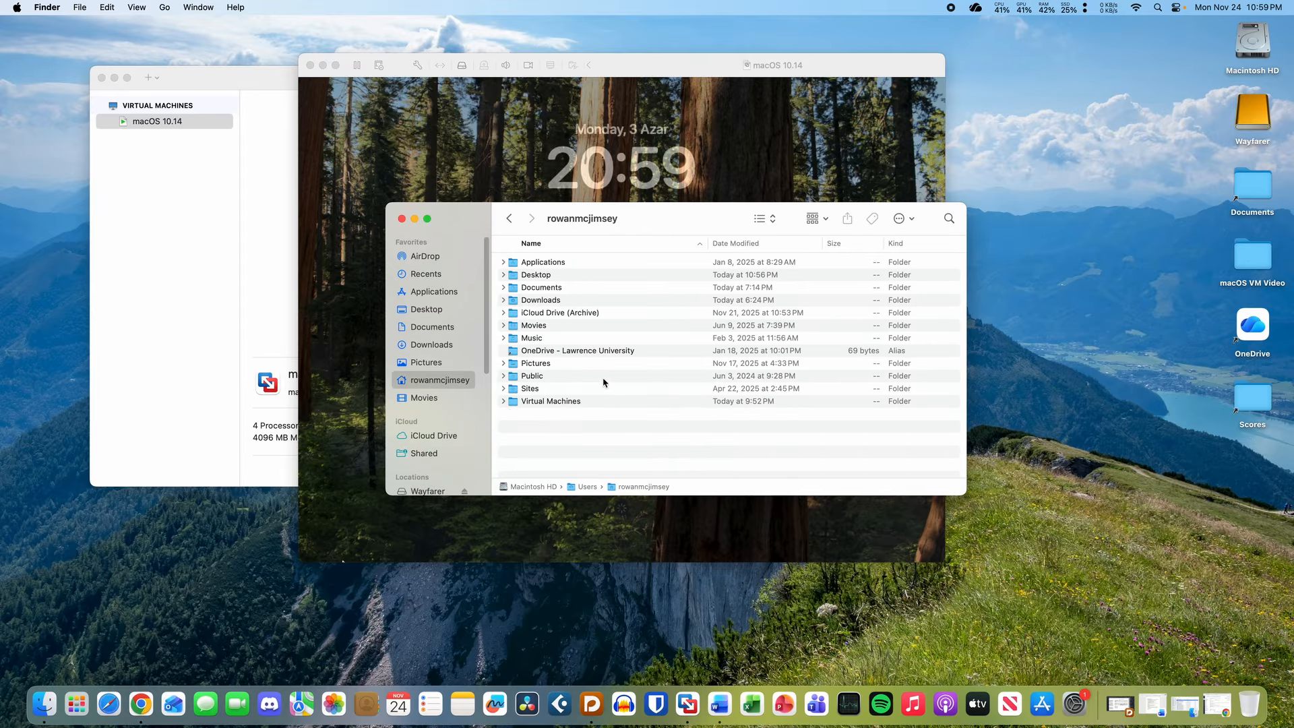
double_click(574, 402)
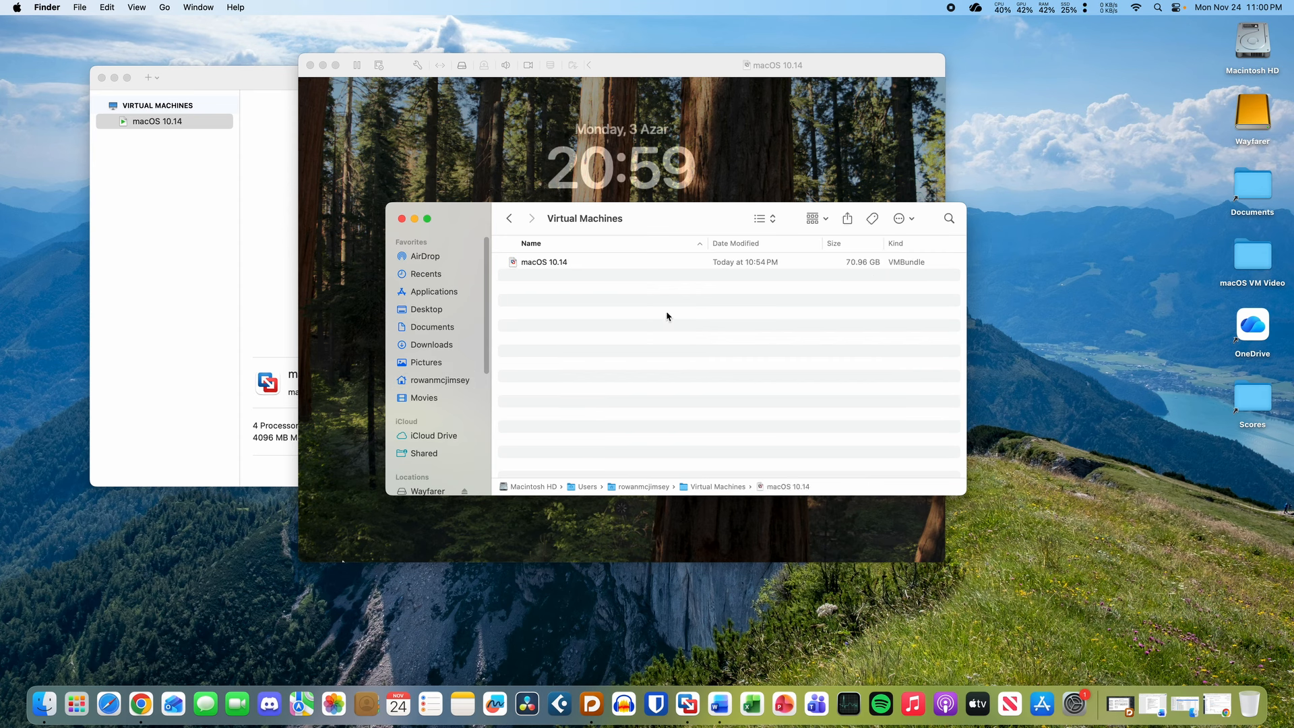
left_click(402, 218)
left_click(688, 70)
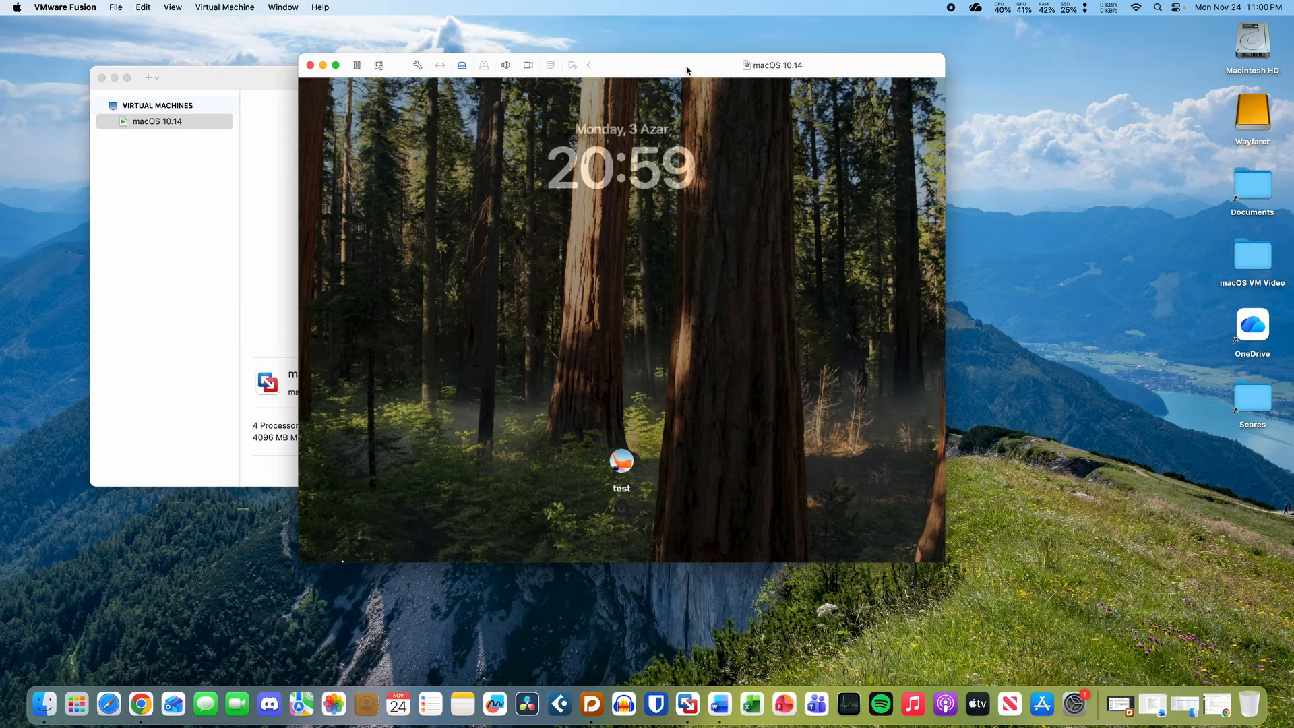
left_click(669, 105)
left_click_drag(647, 67, 659, 101)
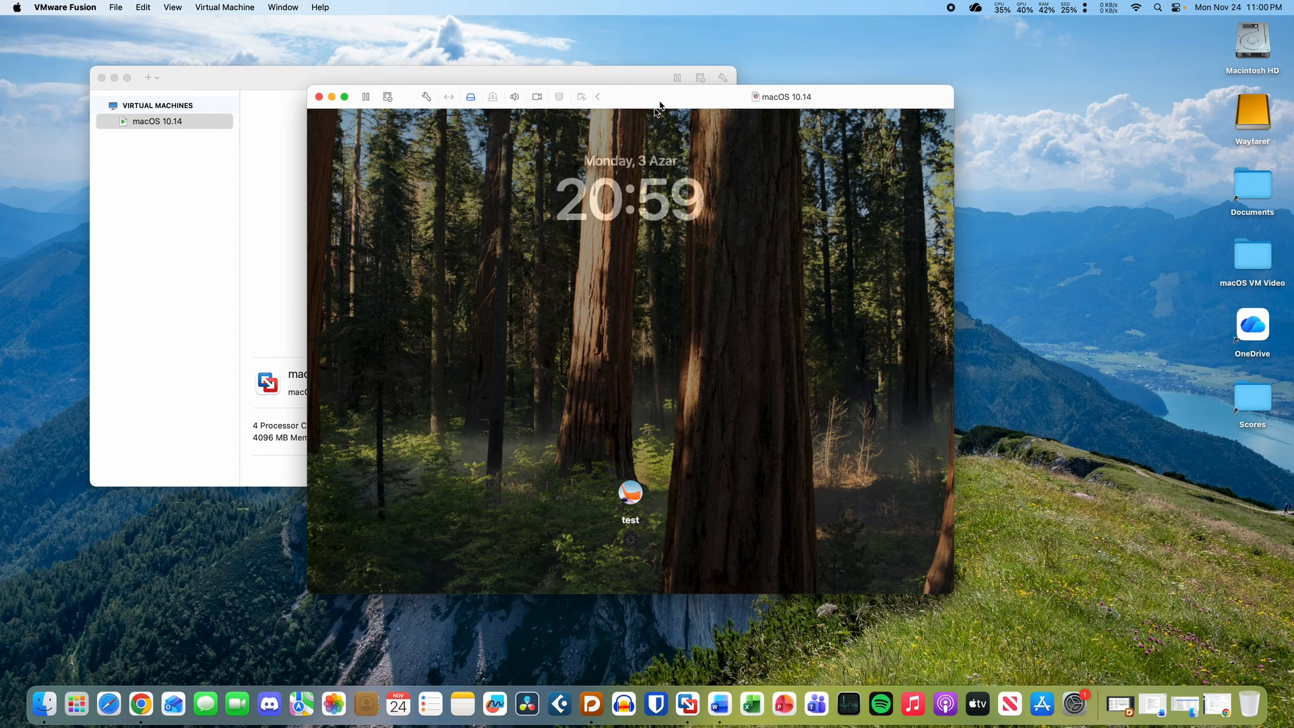
left_click(660, 112)
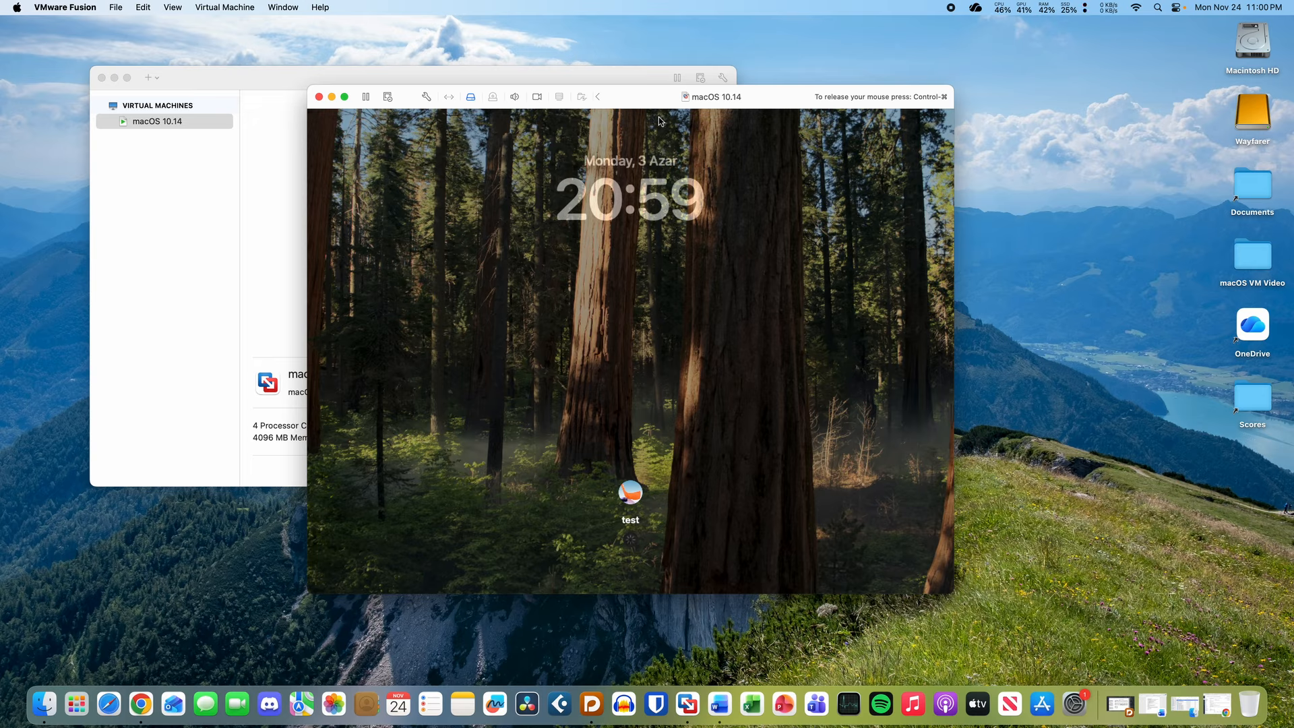
- Nudge the macOS 10.14 VM window and launch Activity Monitor from the Dock
key("ctrl+super")
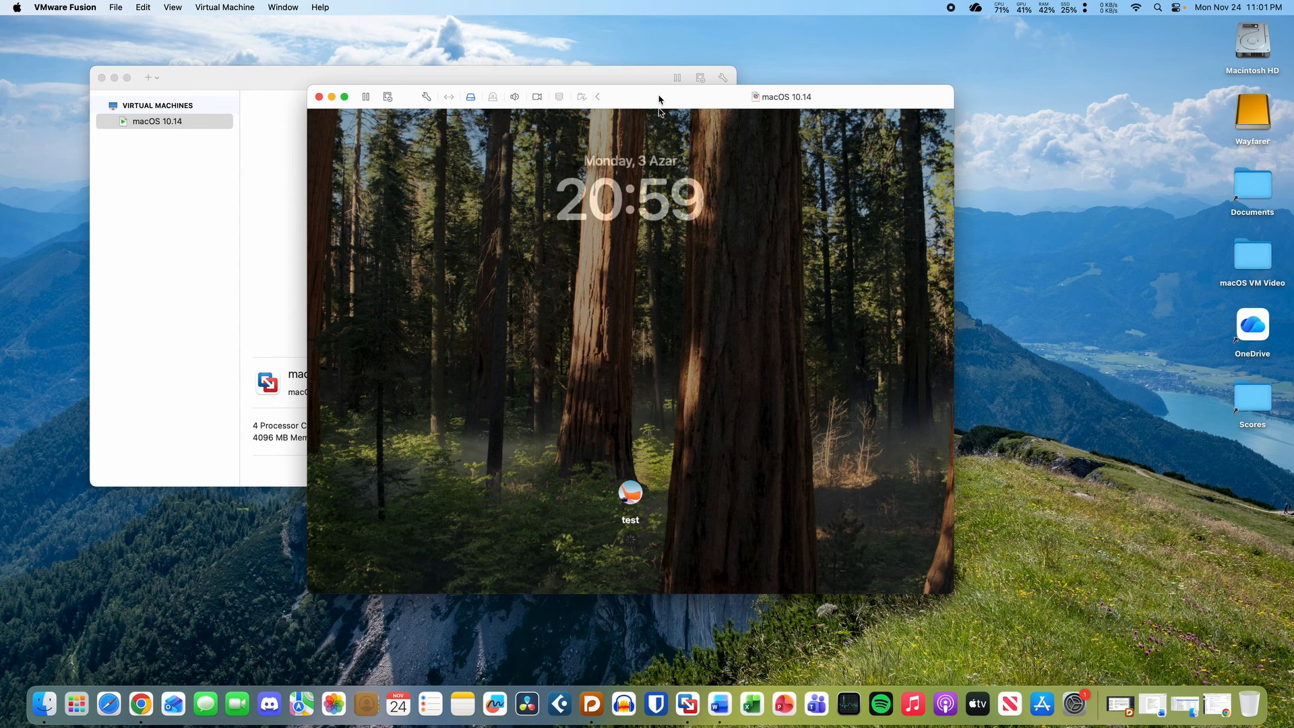
left_click_drag(661, 102, 666, 114)
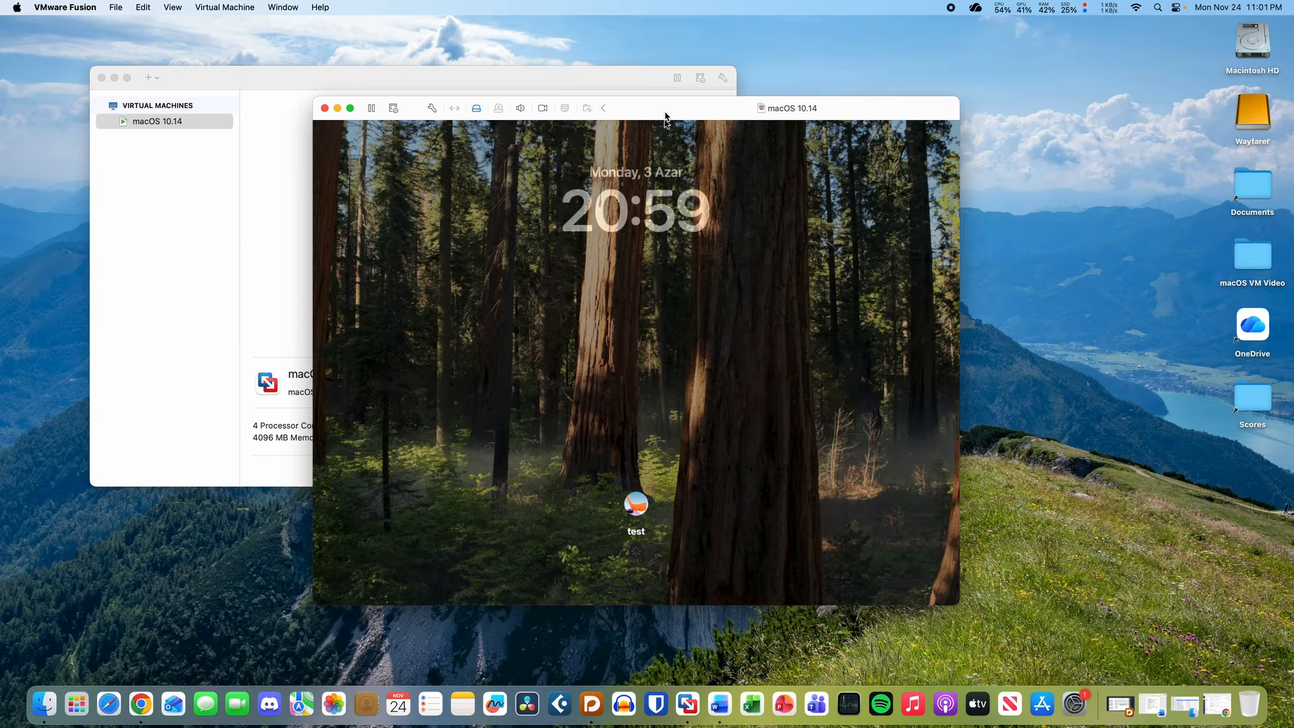
left_click(752, 290)
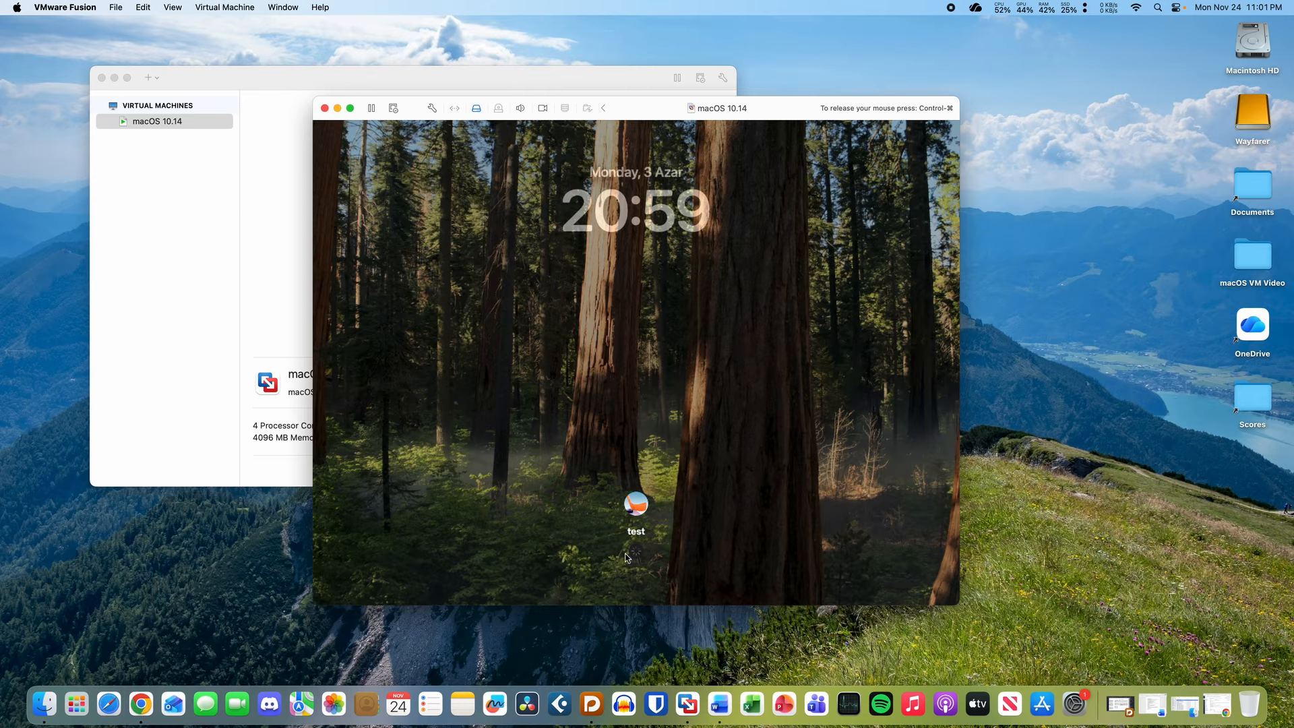
key("ctrl+super")
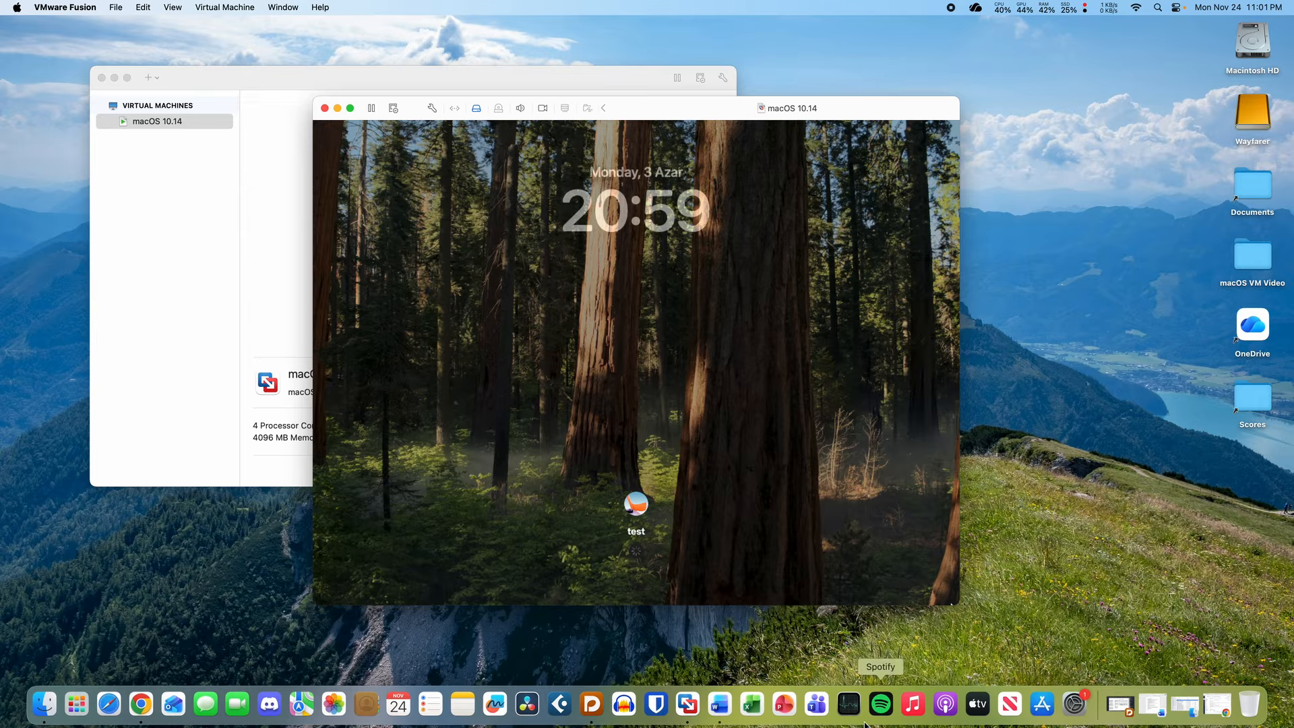
left_click(849, 705)
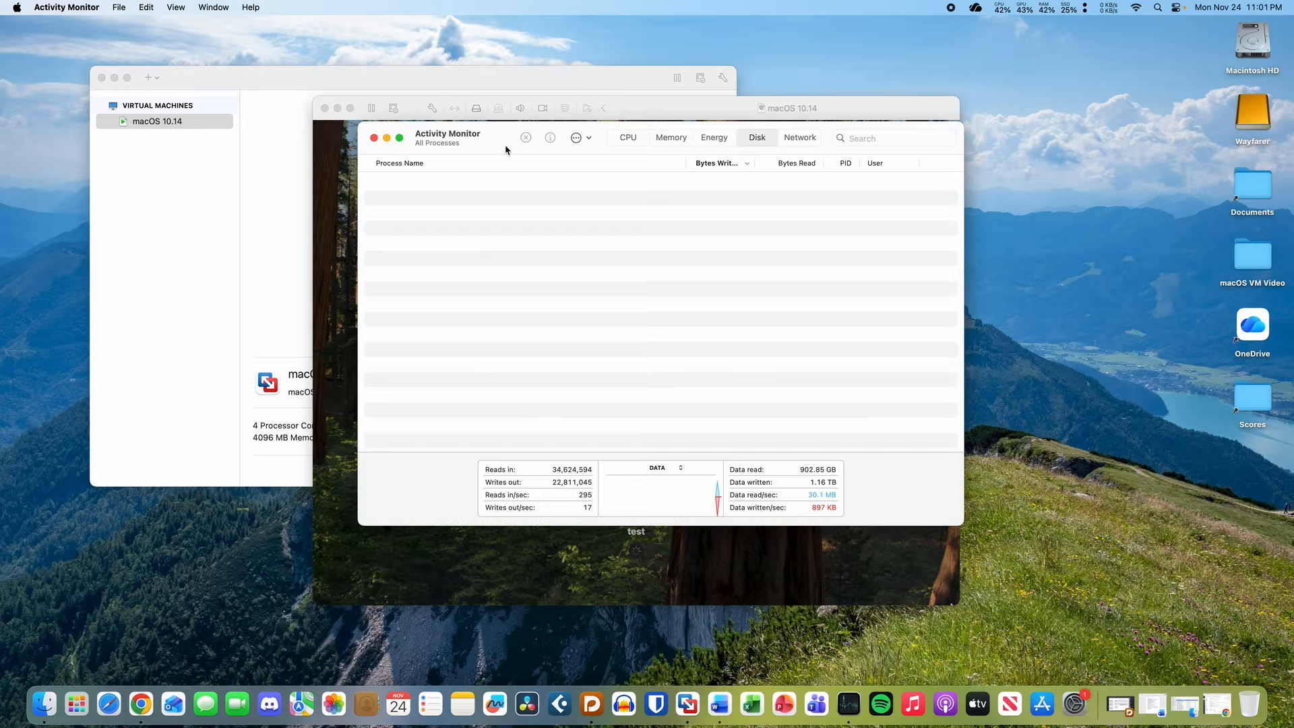
- Switch Activity Monitor to the Memory view, select loginwindow, and bring the VM window forward
mouse_move(509, 144)
left_mouse_down()
mouse_move(520, 78)
mouse_move(520, 124)
left_mouse_up()
key("cmd+2")
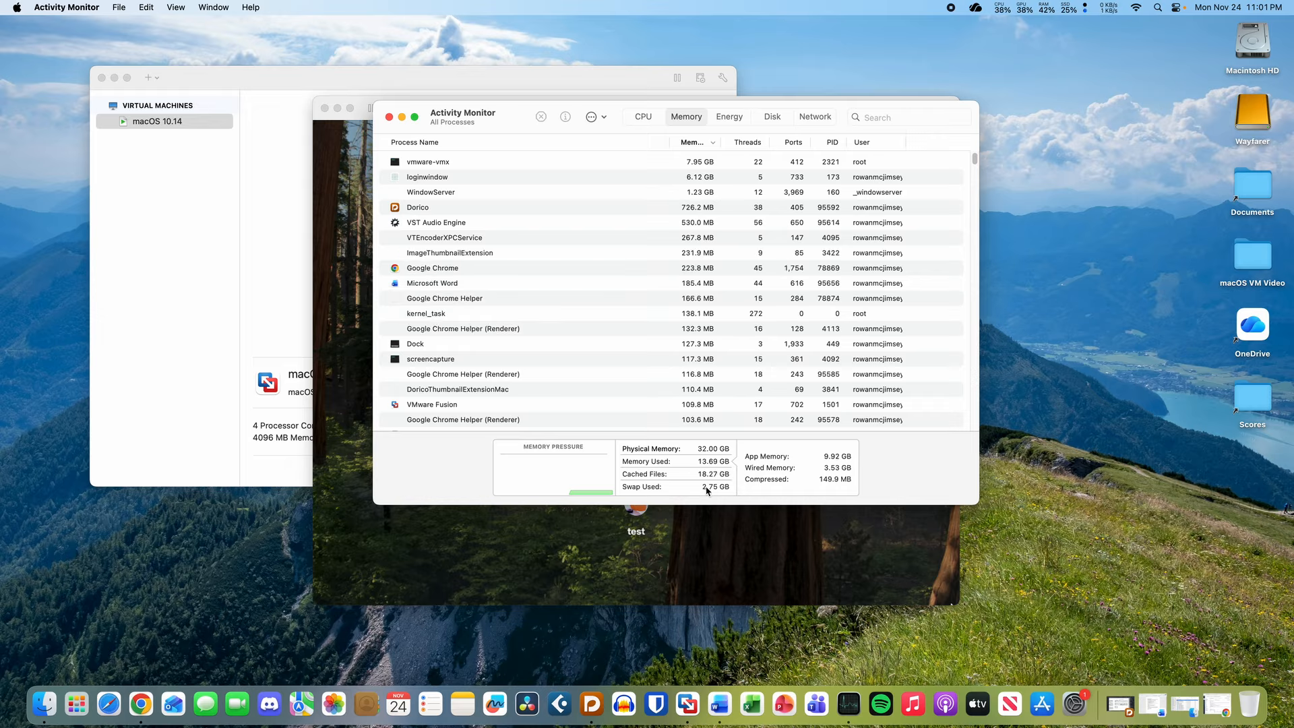
mouse_move(708, 491)
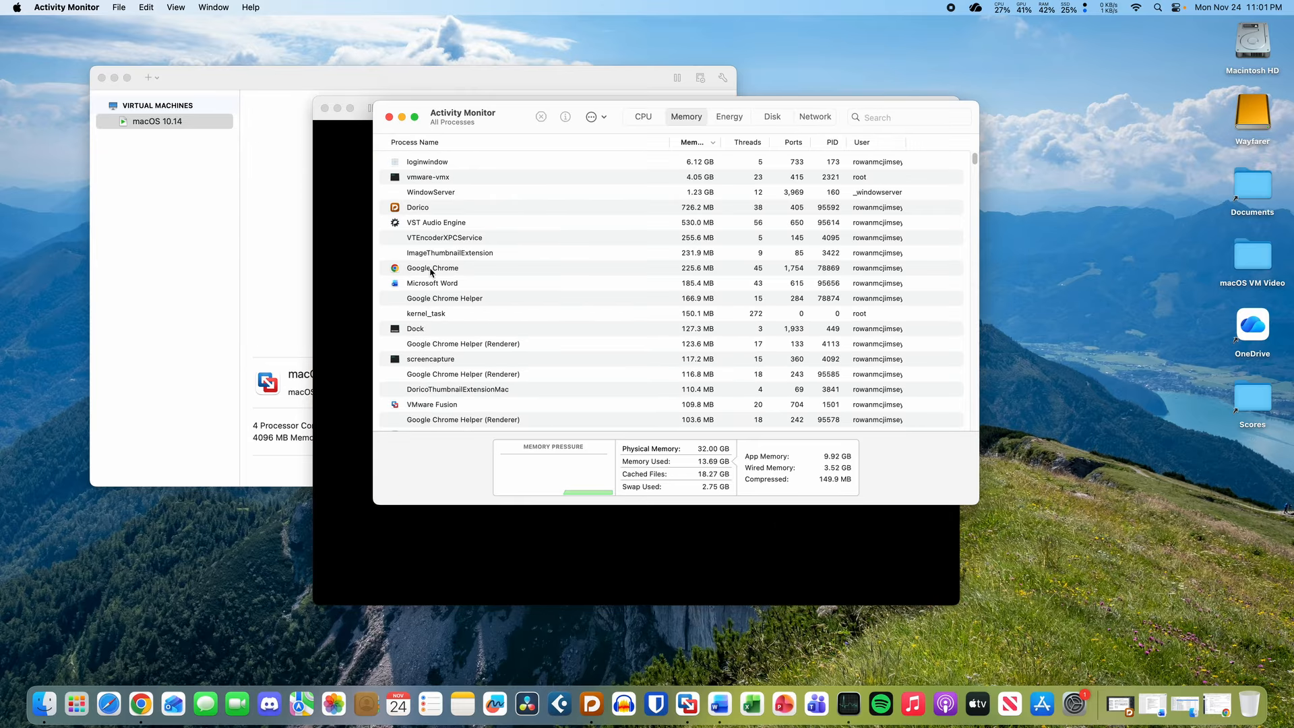
left_click(390, 534)
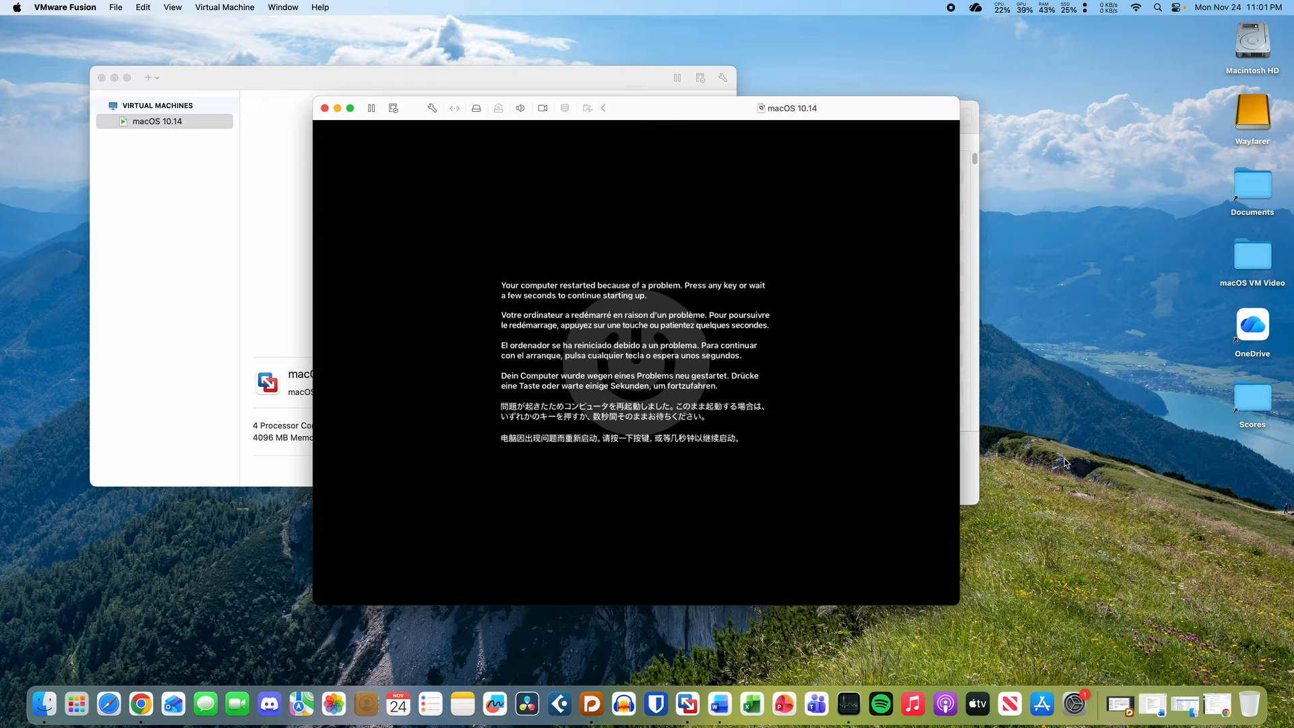
left_click(978, 471)
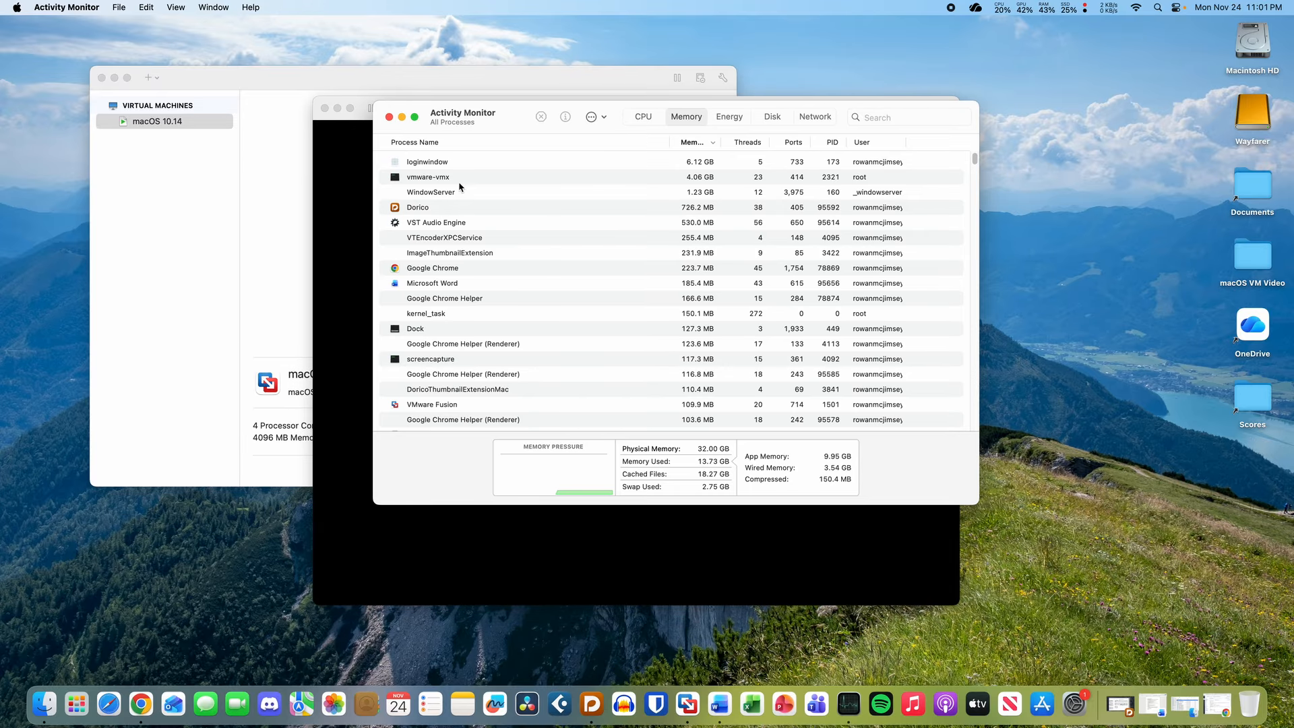
left_click(488, 168)
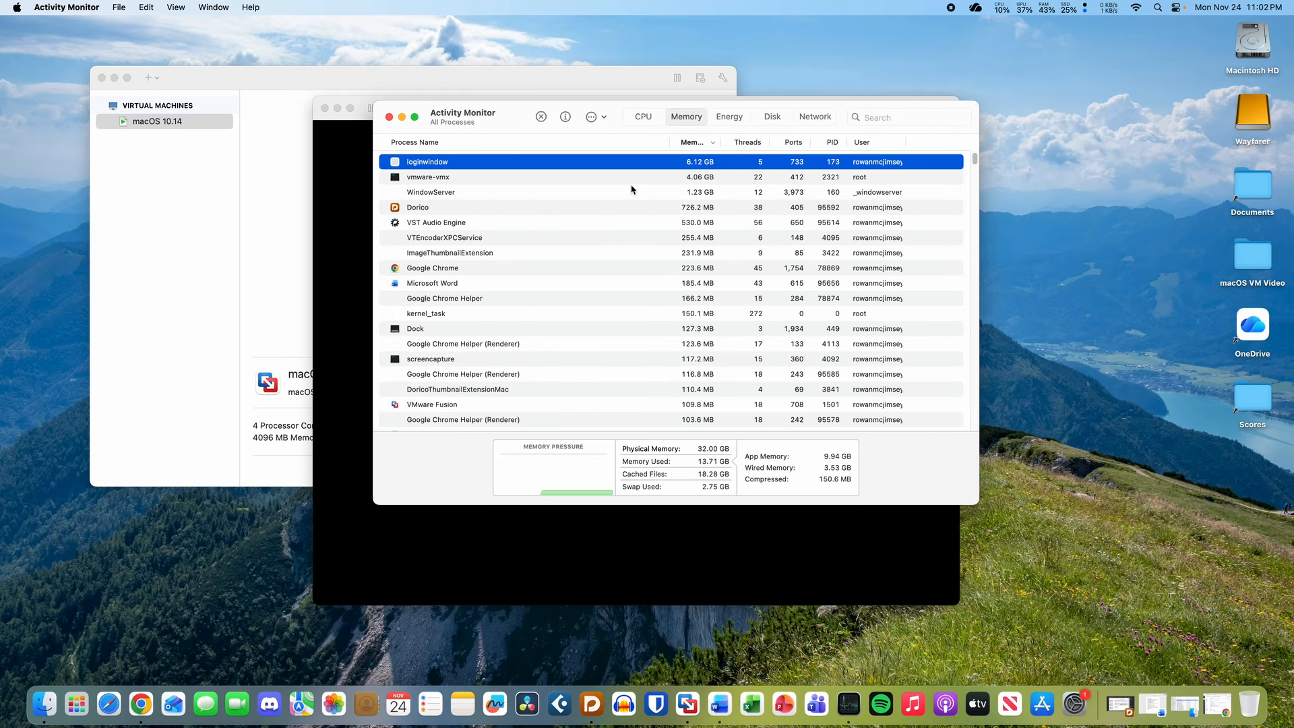
left_click_drag(515, 124, 544, 124)
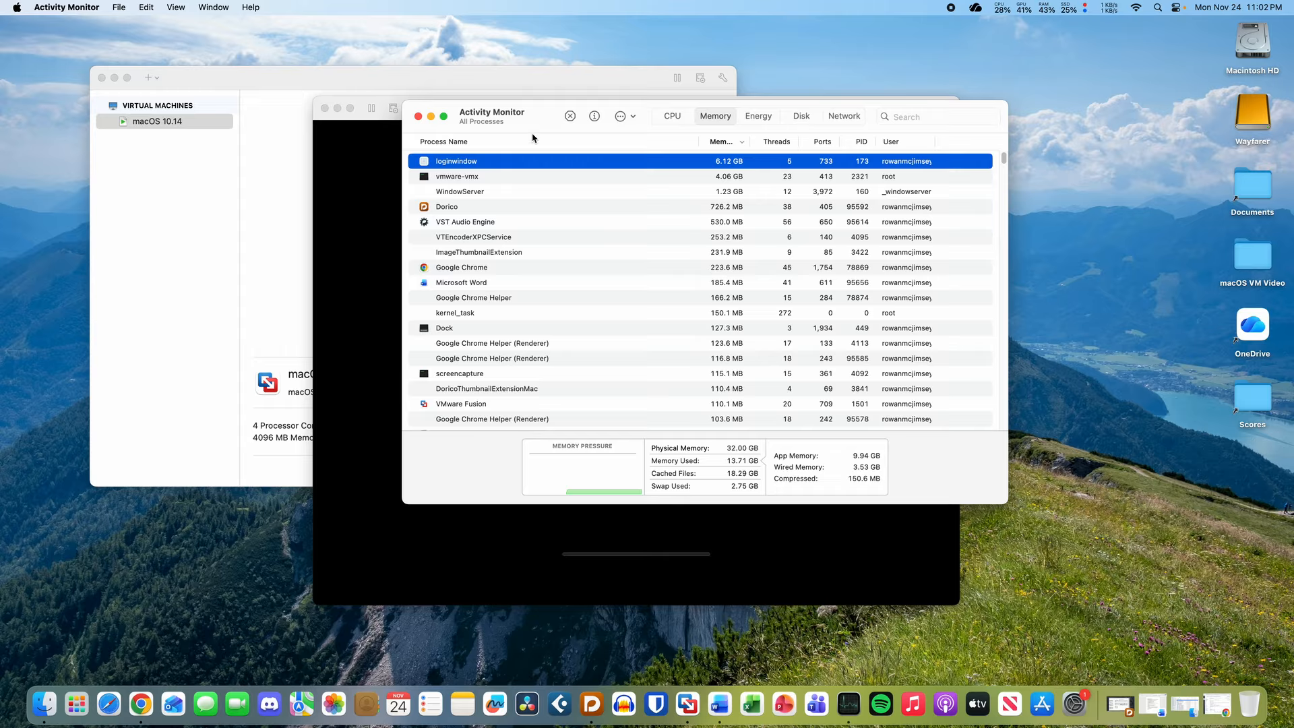
left_click(345, 274)
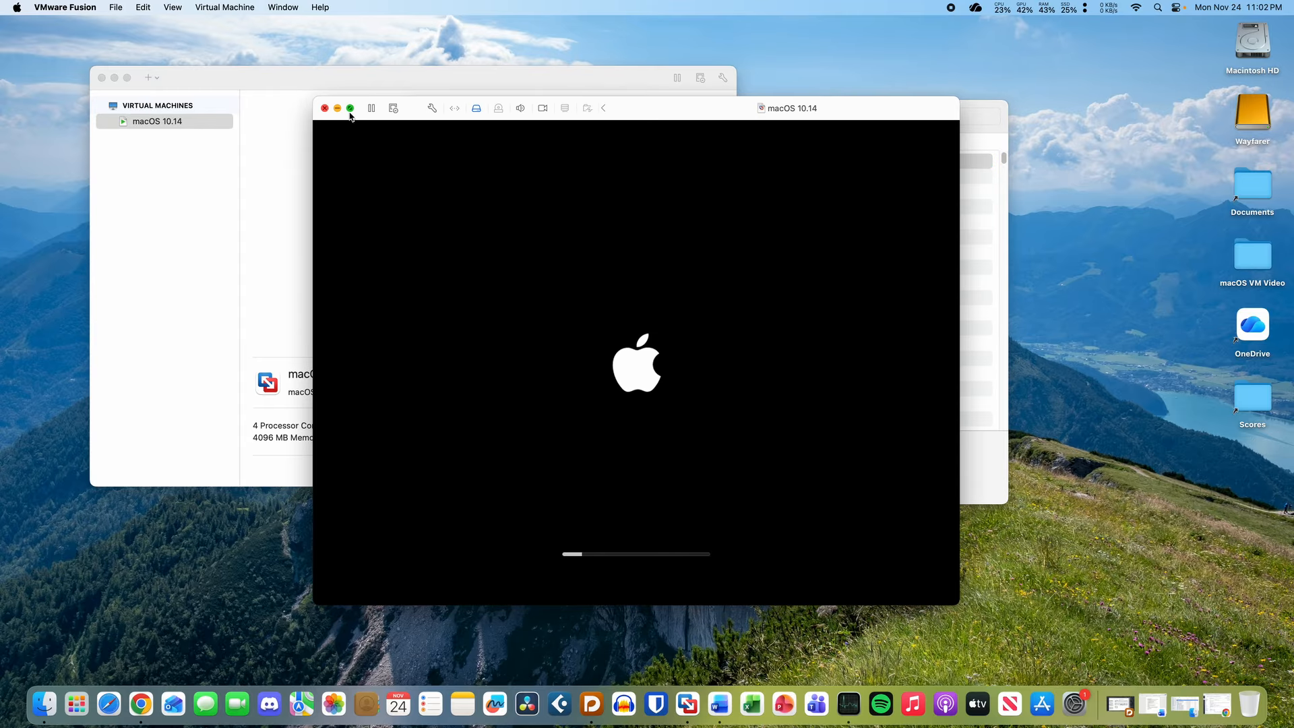
- Shut down the macOS 10.14 VM from the Virtual Machine menu, confirm, and close its window
left_click(288, 140)
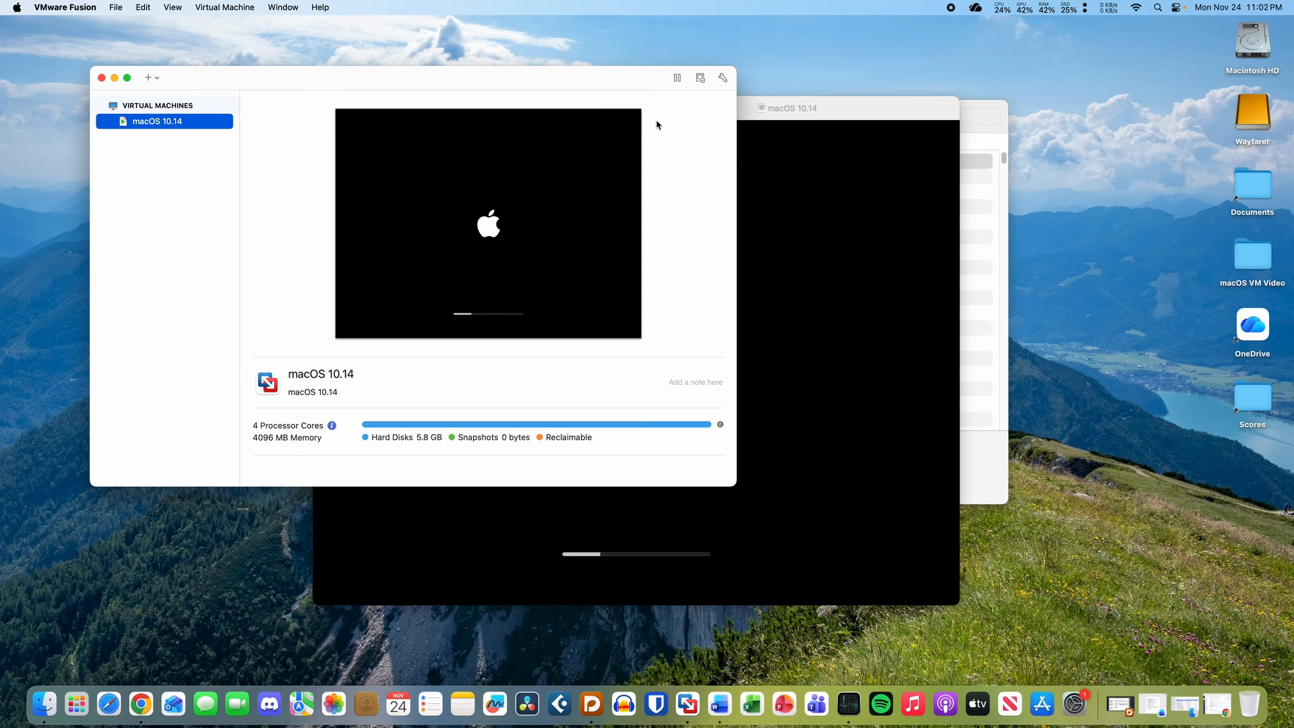
left_click(805, 246)
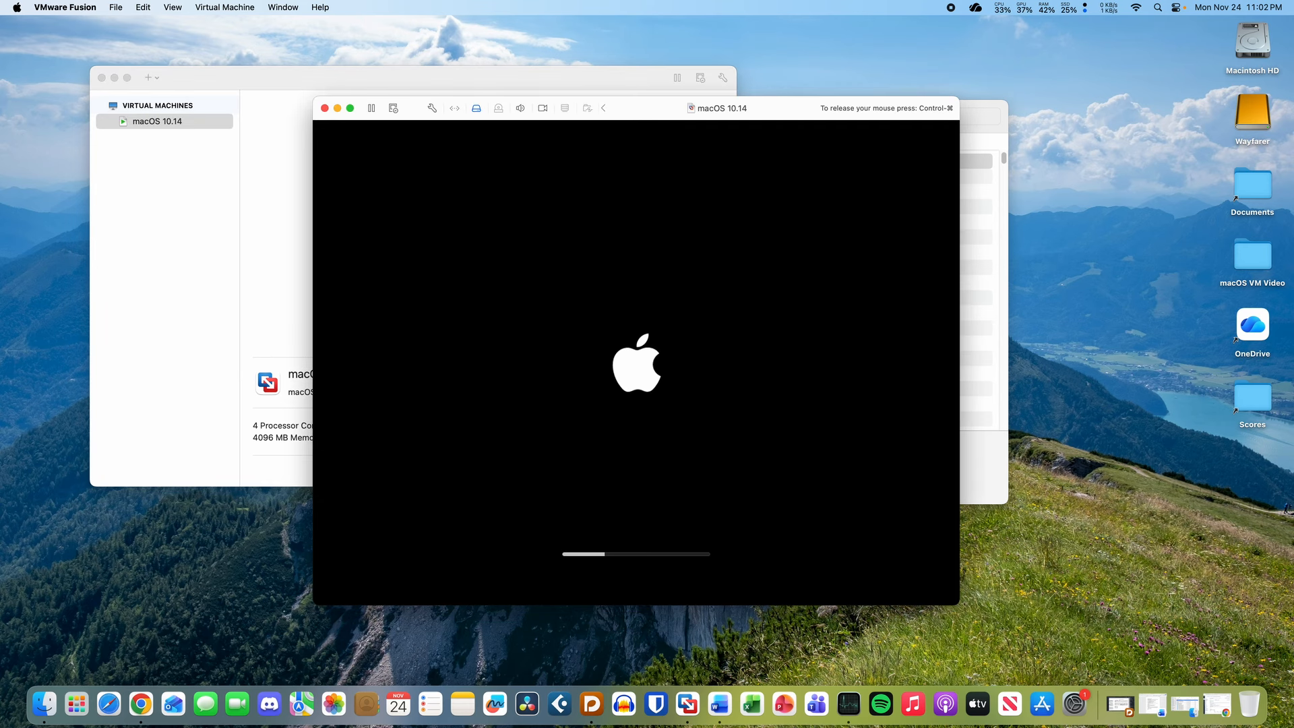
key("ctrl+super")
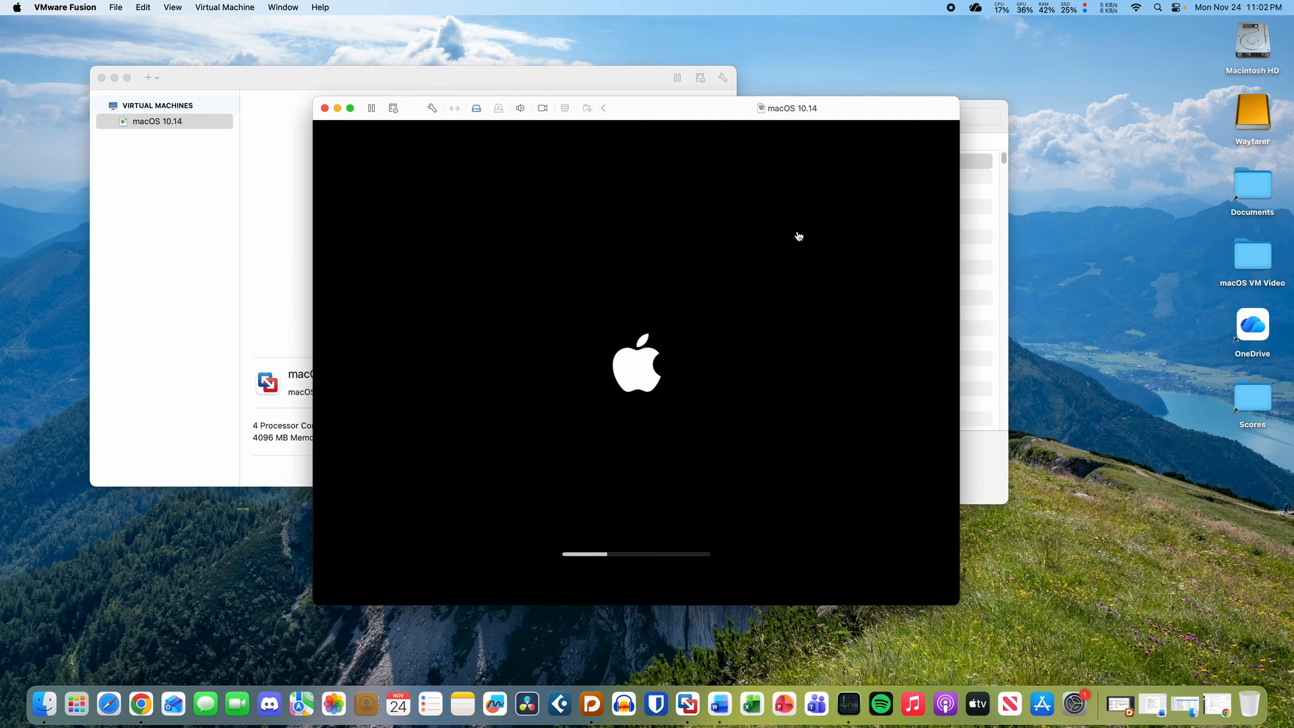
left_click(251, 7)
left_click(259, 76)
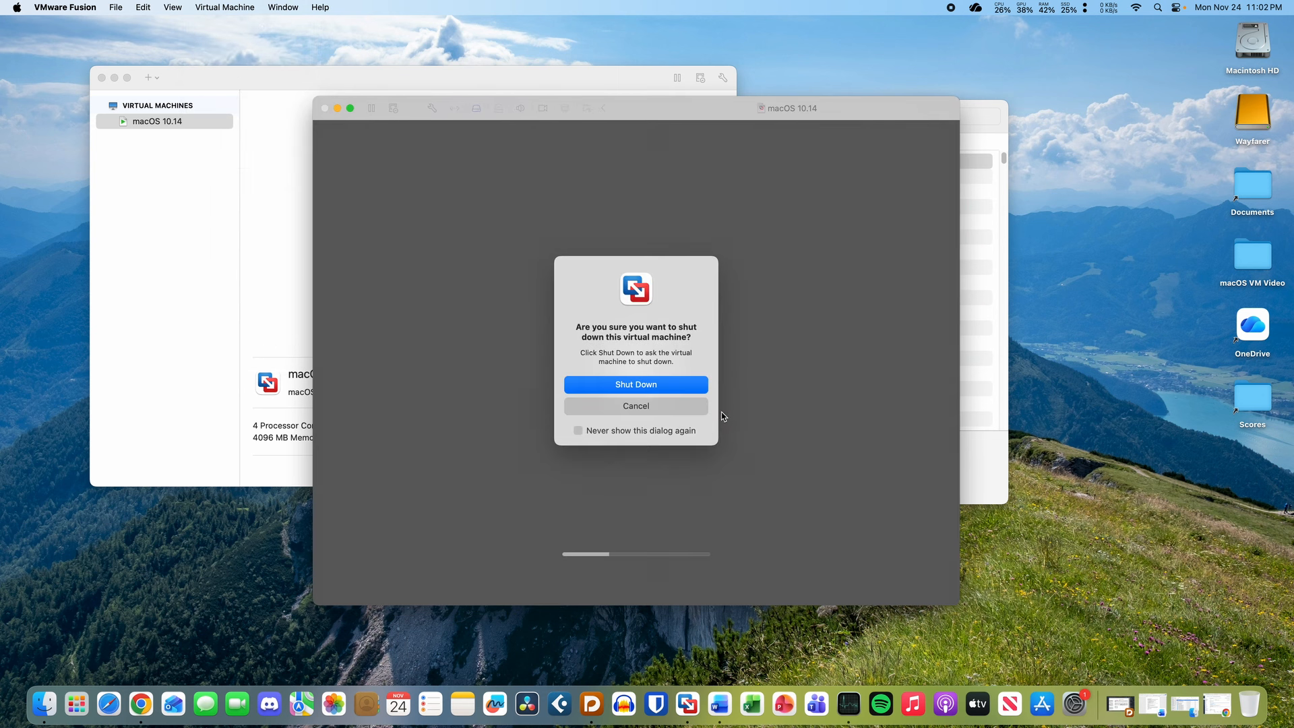
left_click(677, 386)
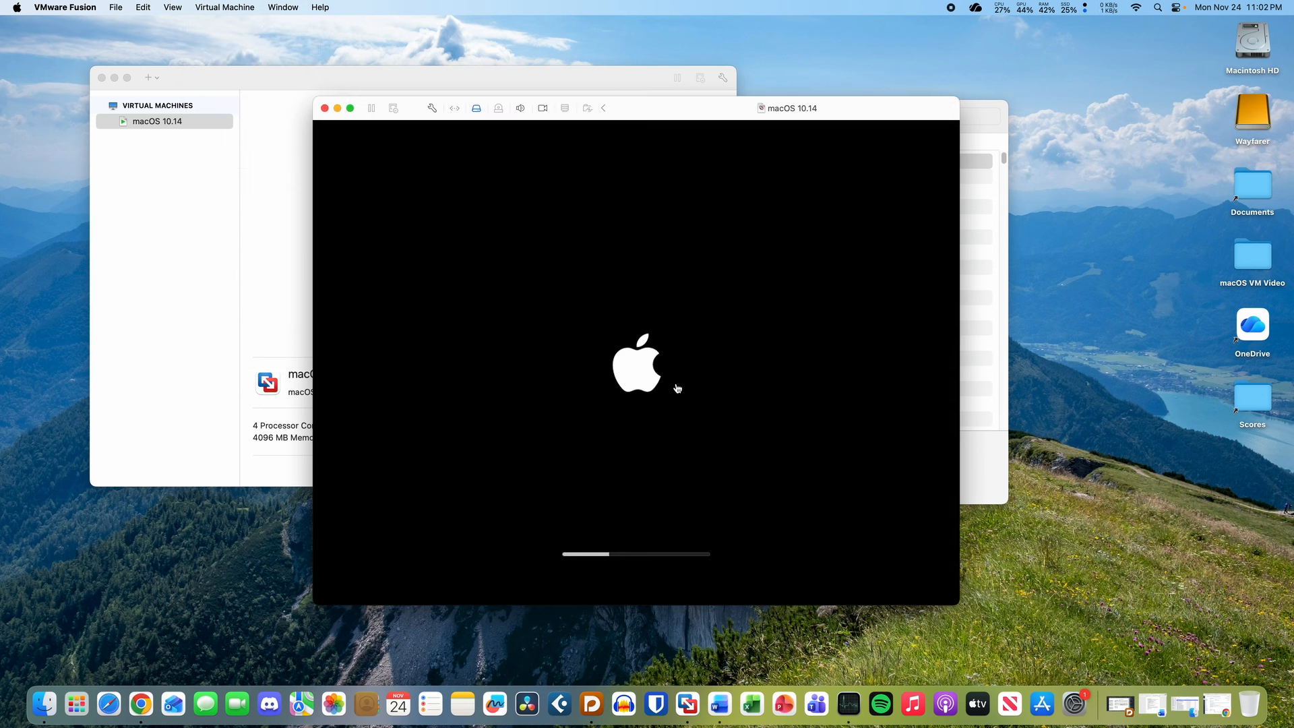
left_click(325, 108)
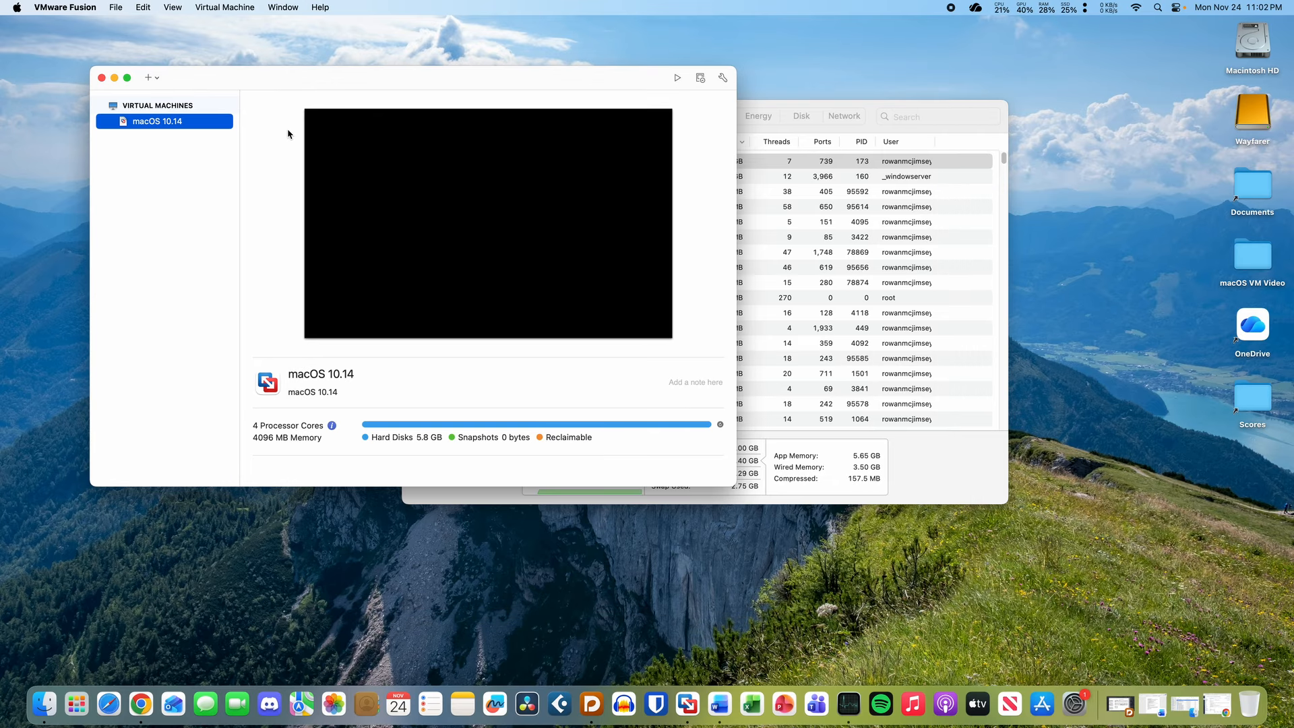
- Reveal the macOS 10.14 bundle in Finder with Show in Finder
right_click(188, 119)
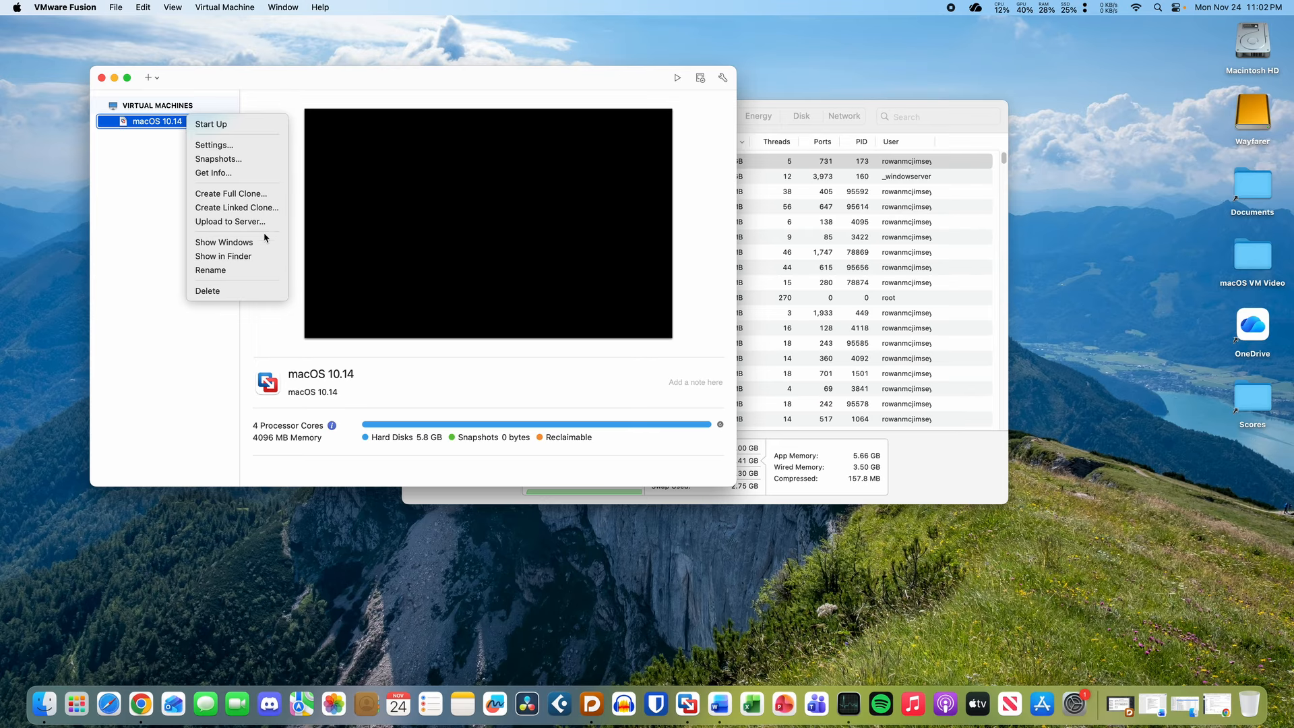
left_click(254, 257)
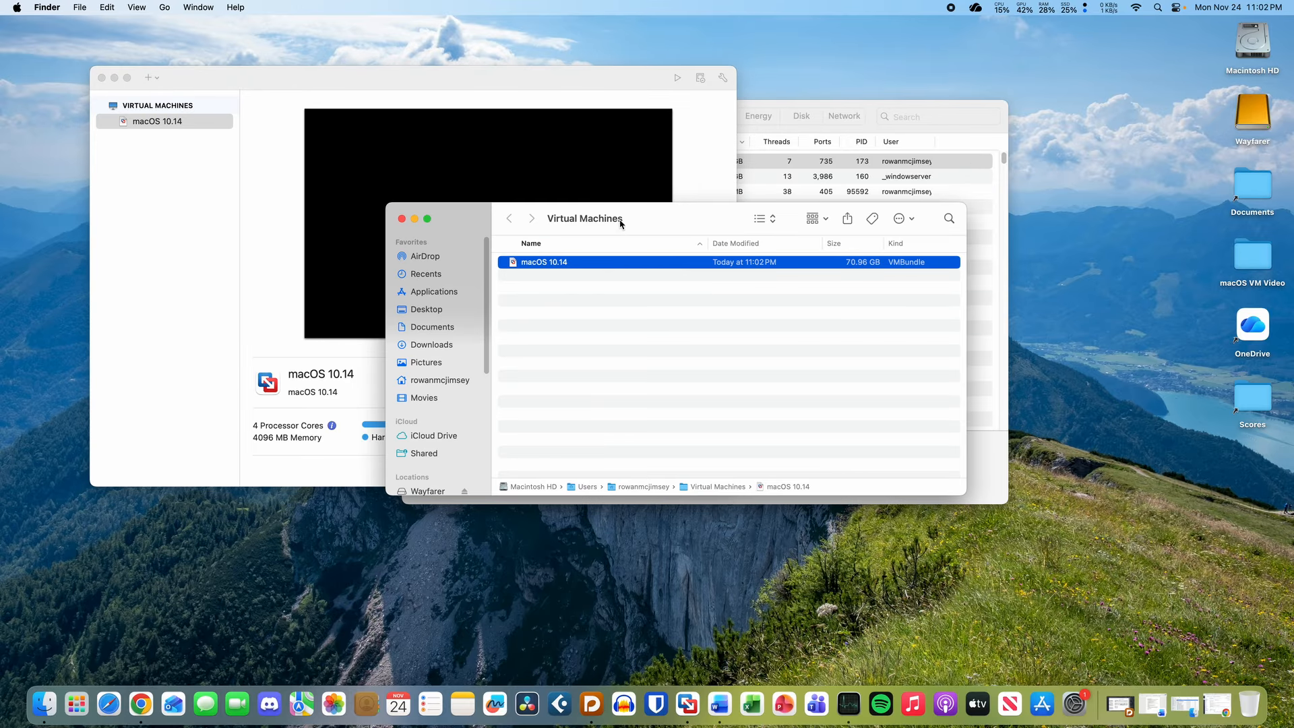
left_click_drag(621, 217, 583, 204)
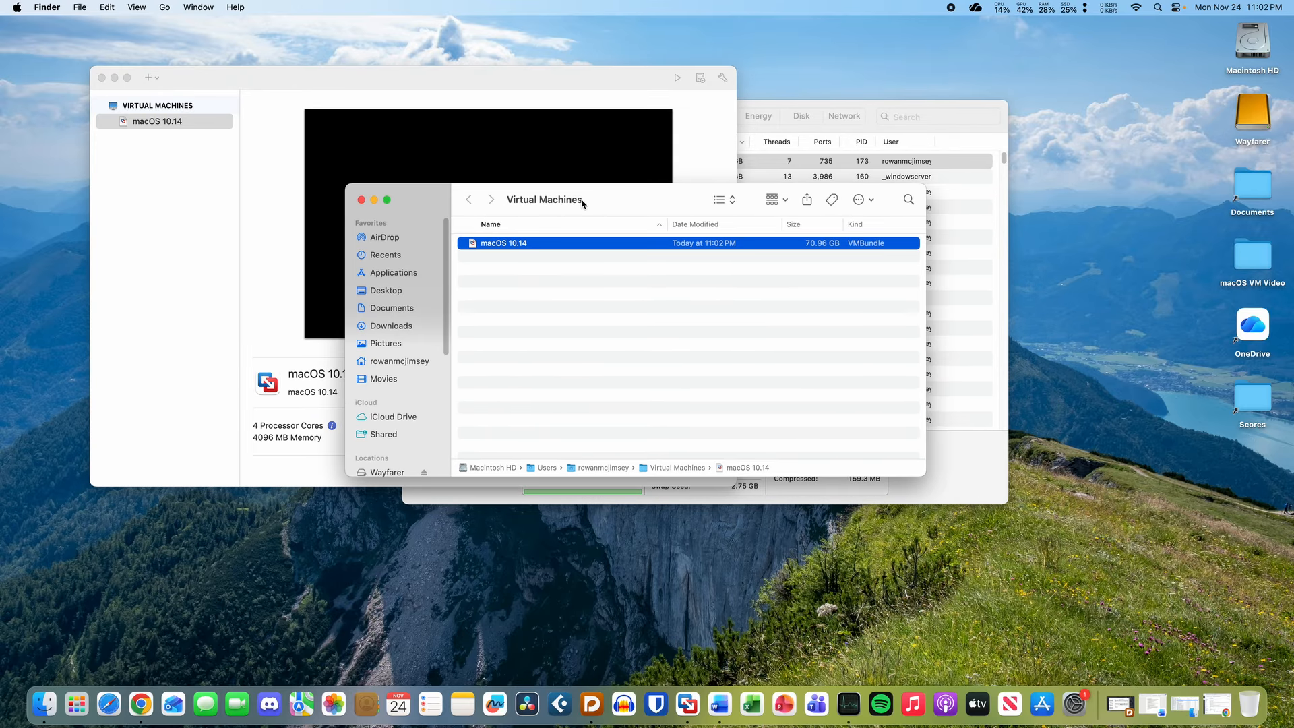
- Quit VMware Fusion and Activity Monitor, leaving the Virtual Machines folder active
left_click(174, 269)
key("super+q")
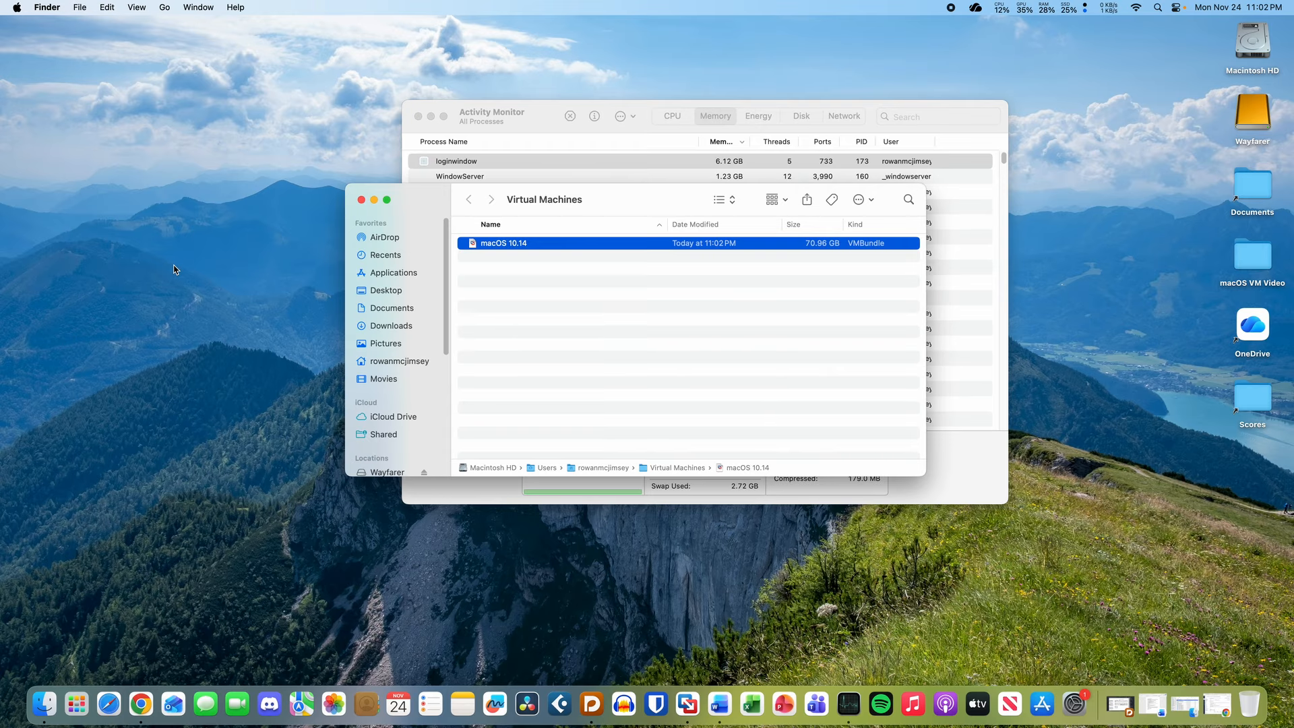
left_click(1242, 127)
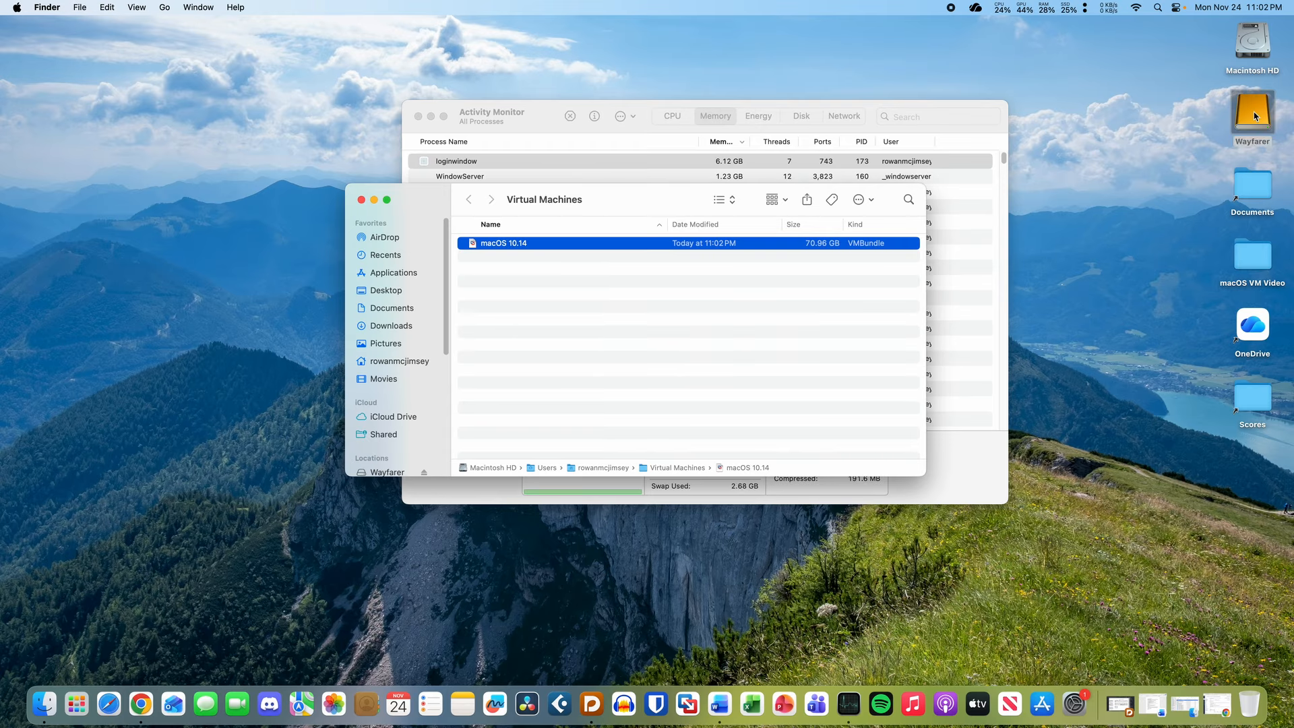
left_click(1213, 146)
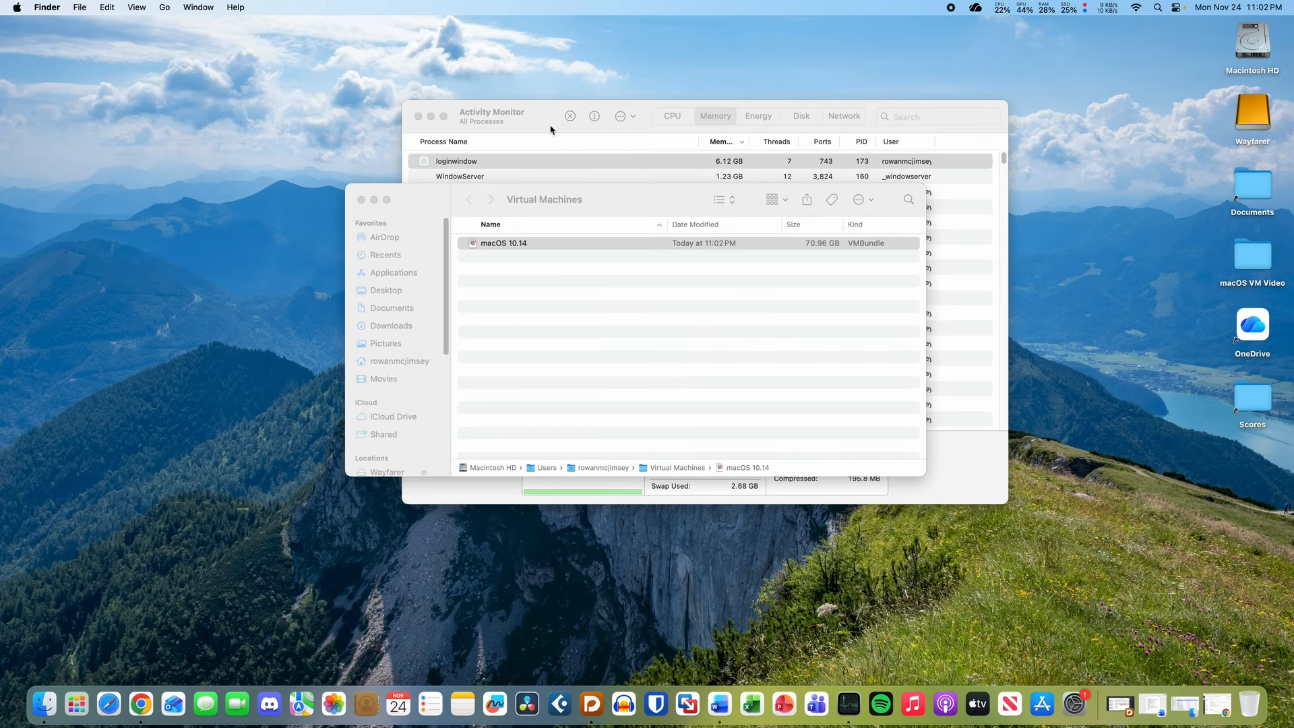
left_click_drag(579, 130, 536, 126)
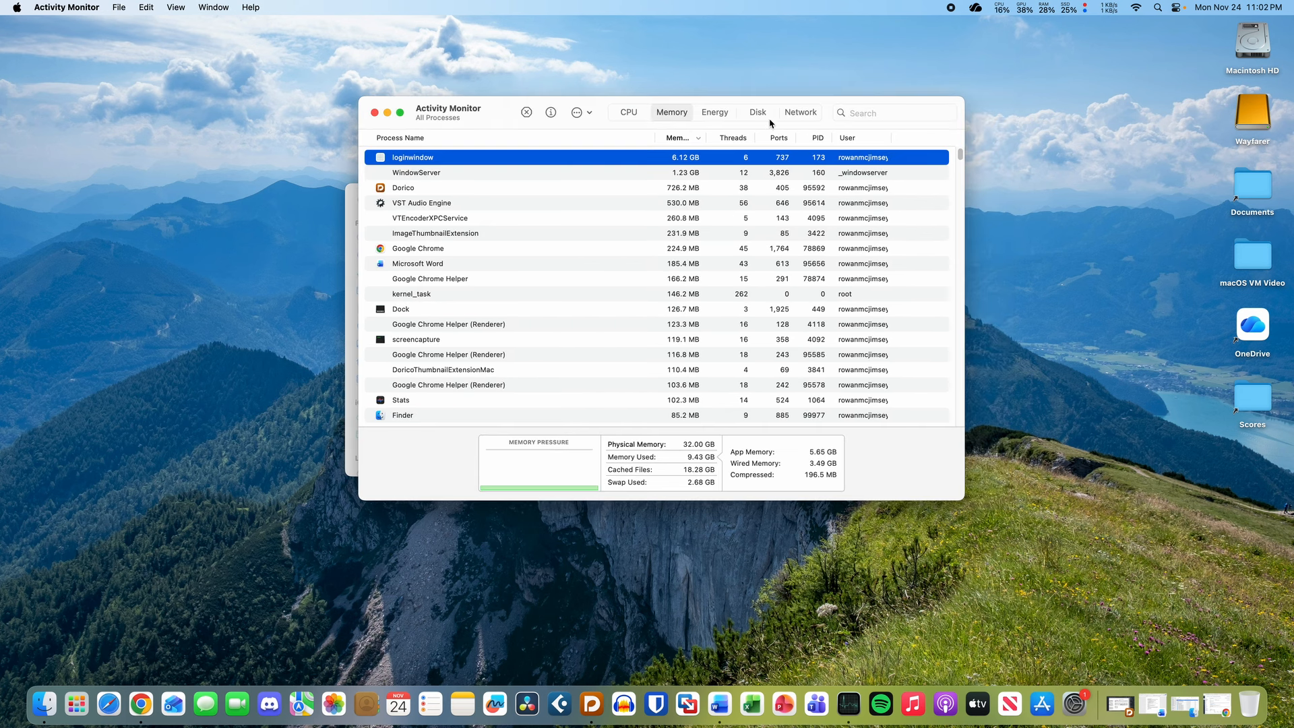
key("super+q")
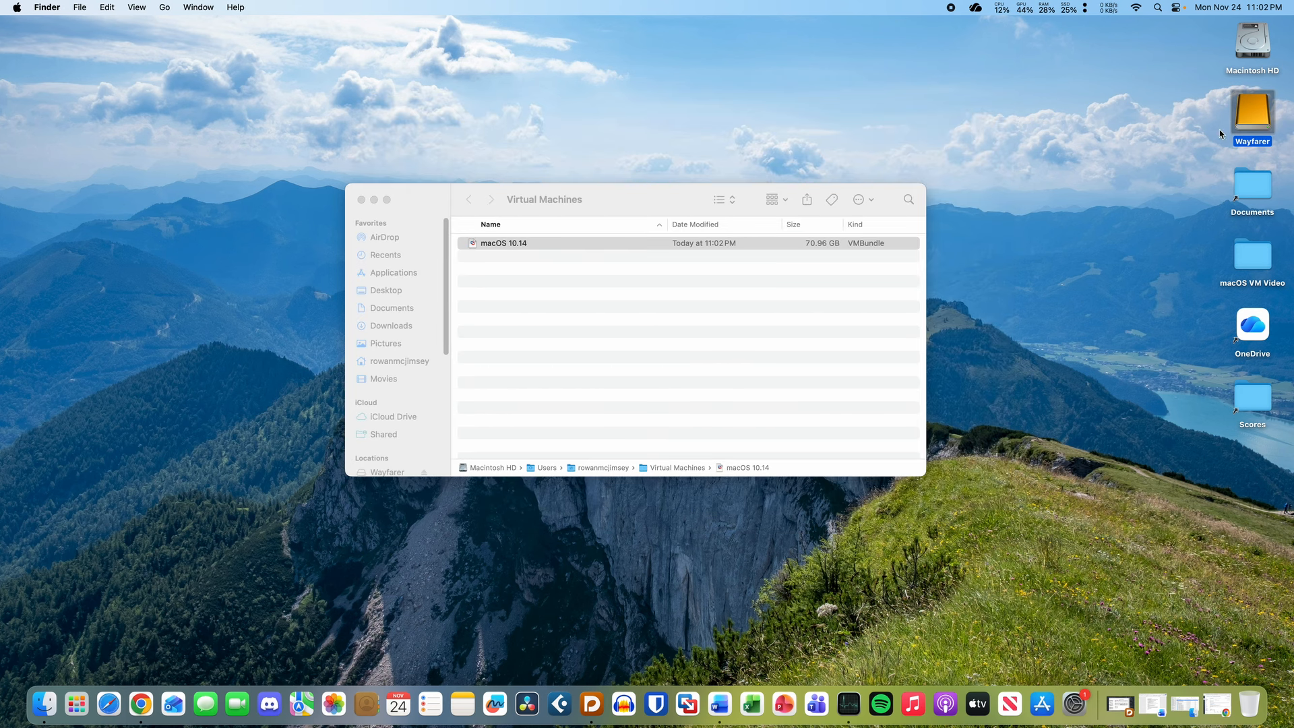
left_click(648, 368)
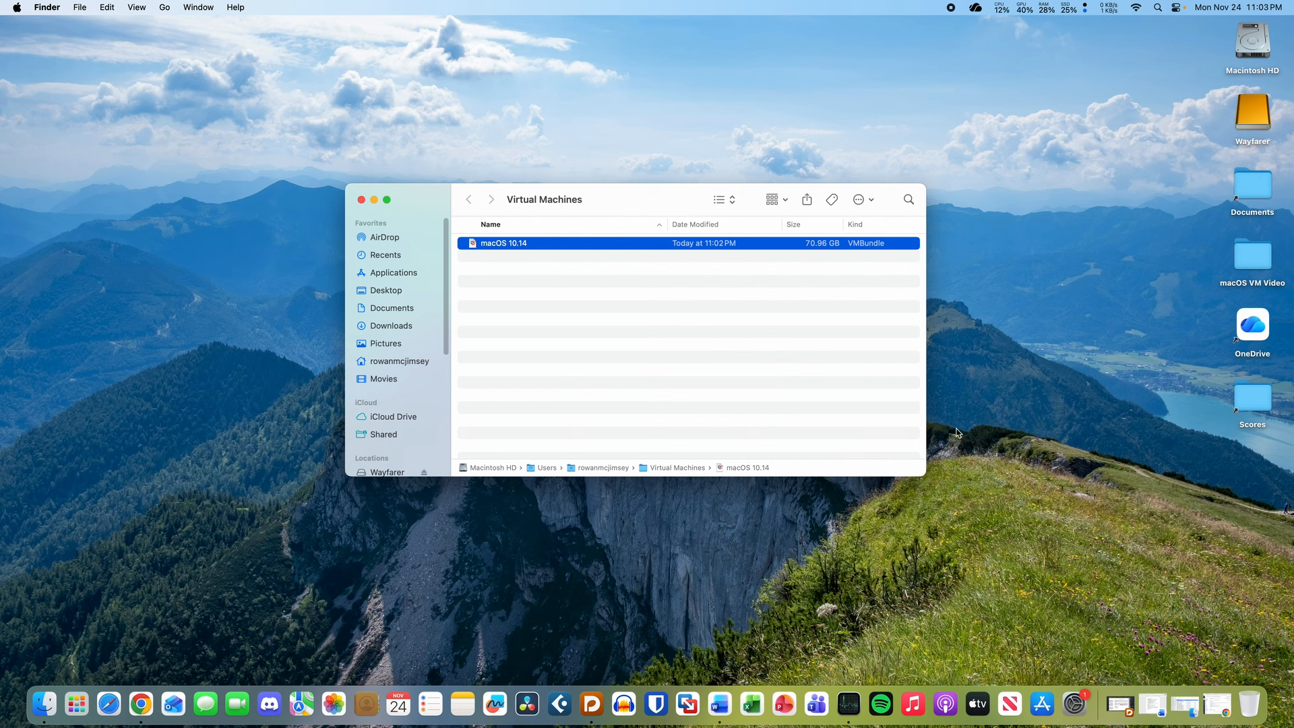
left_click(692, 355)
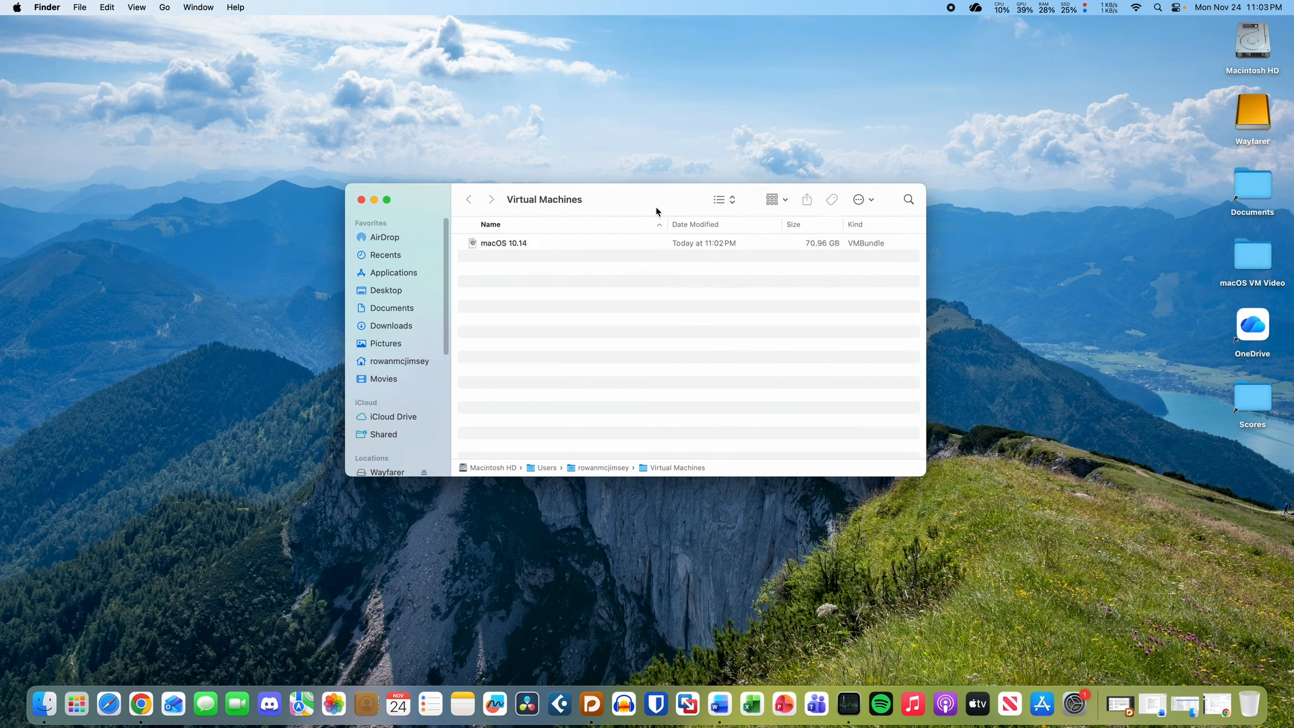
left_click_drag(654, 197, 651, 170)
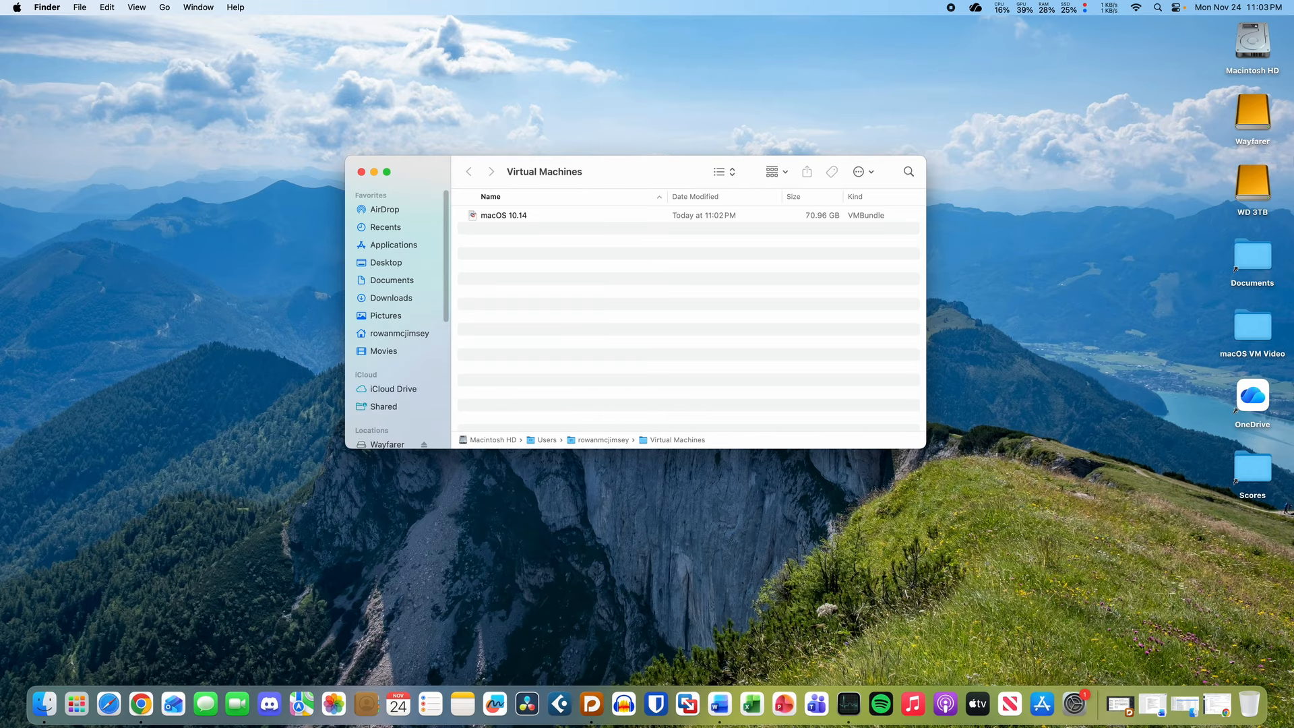
left_click(1253, 196)
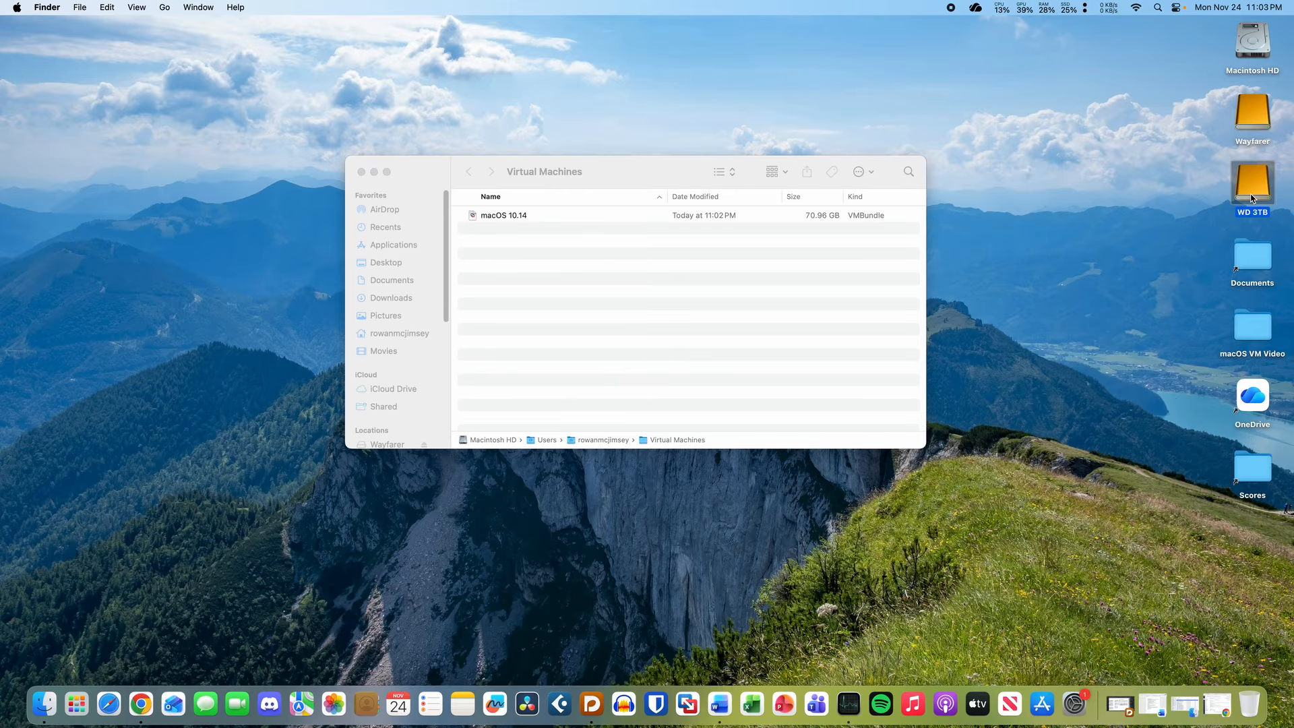
key("super+o")
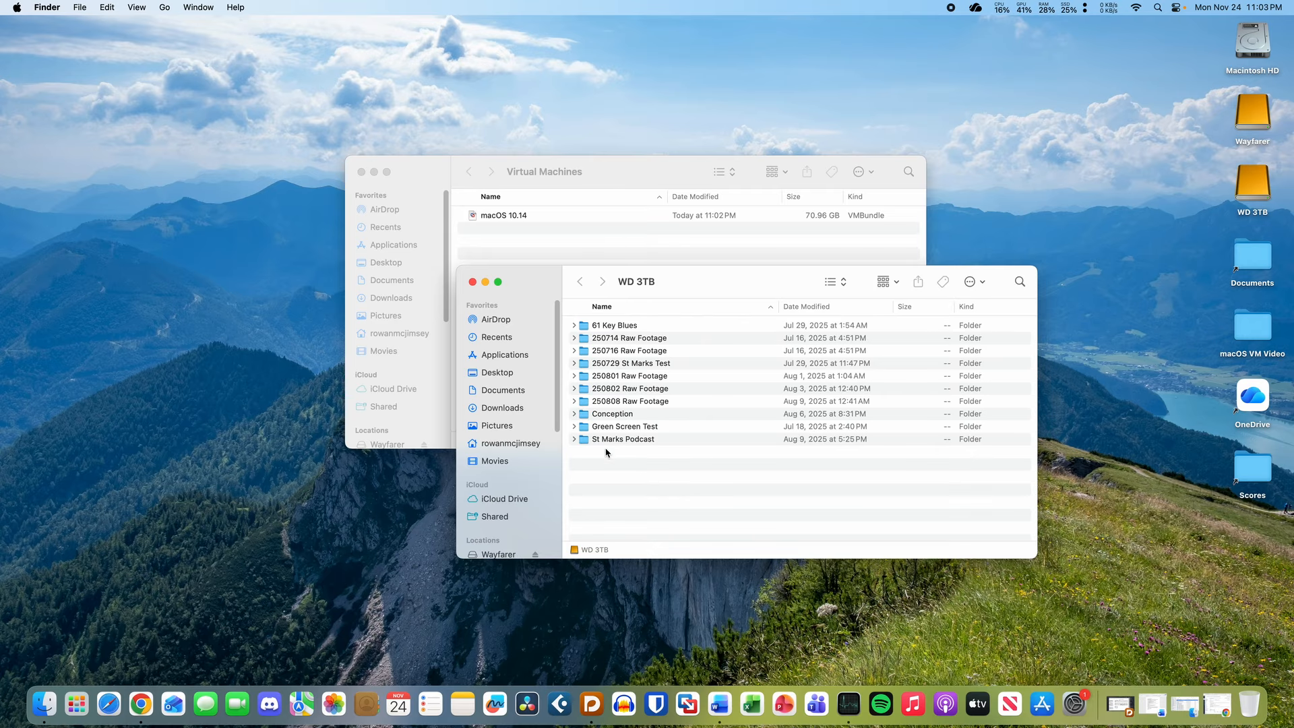
left_click(472, 282)
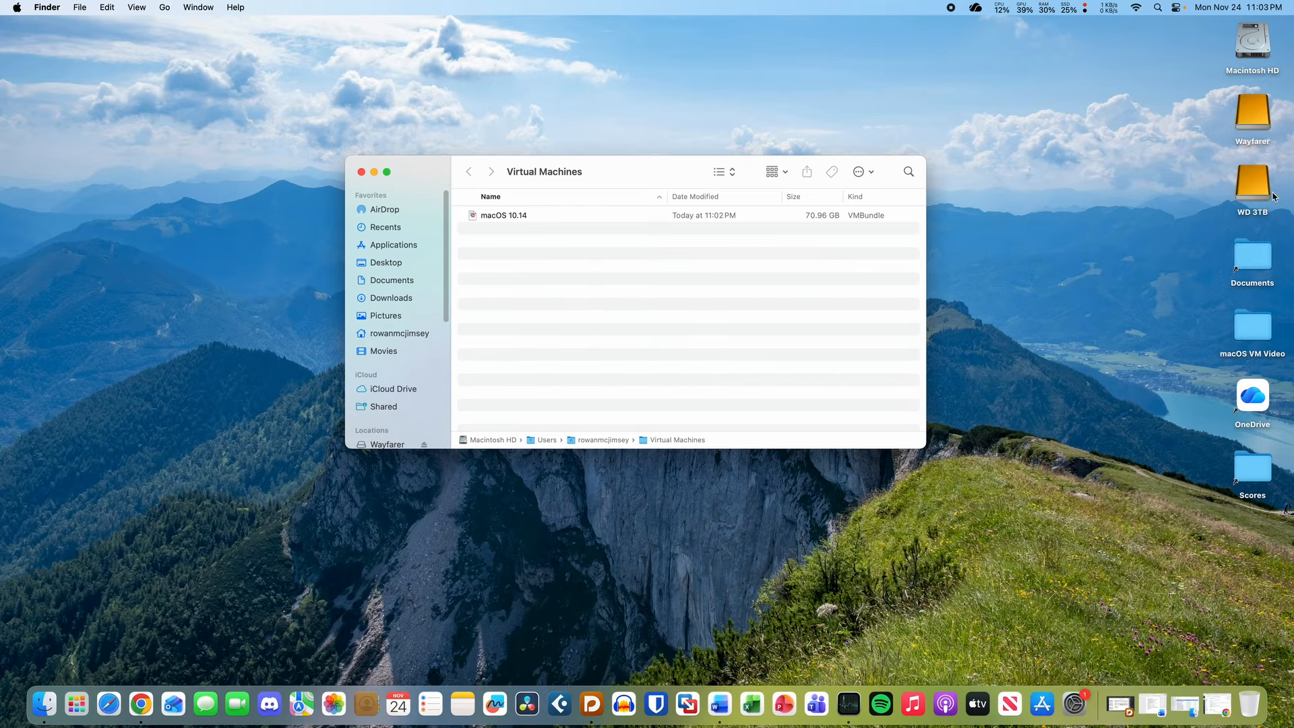
left_click(1270, 208)
key("super+e")
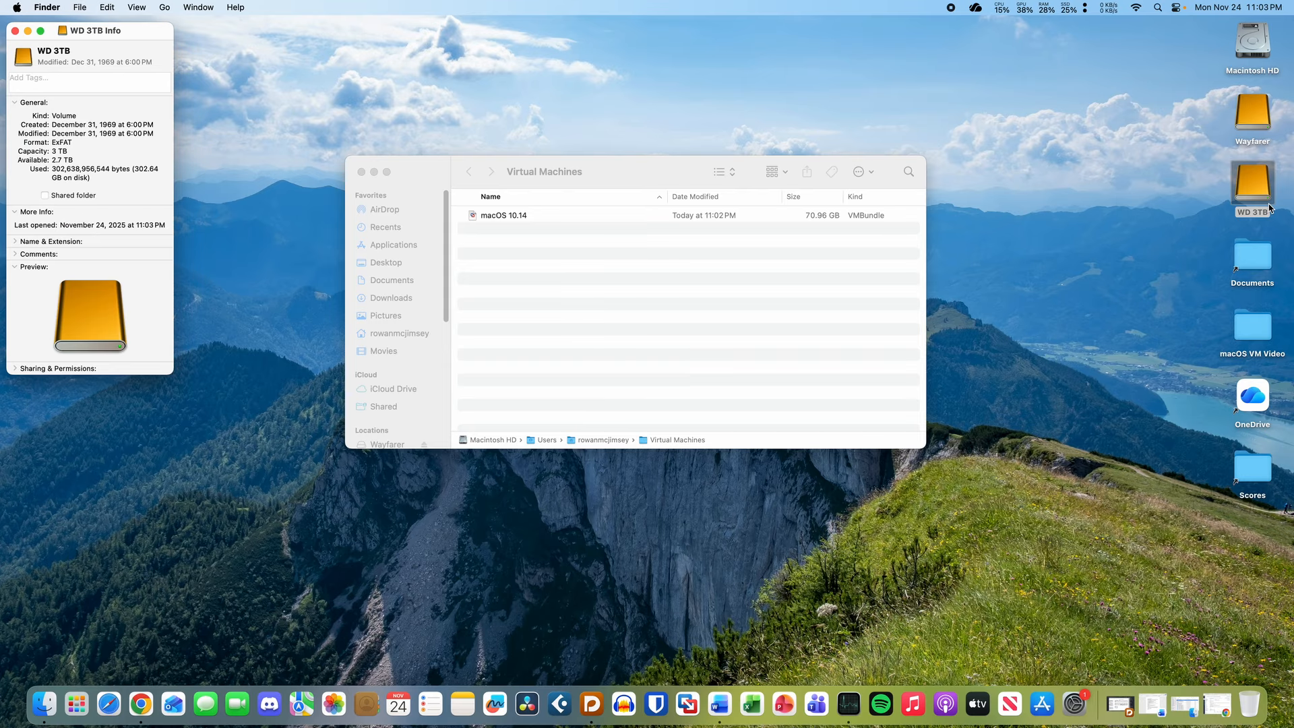
left_click_drag(53, 160, 71, 161)
left_click(71, 161)
left_click(15, 31)
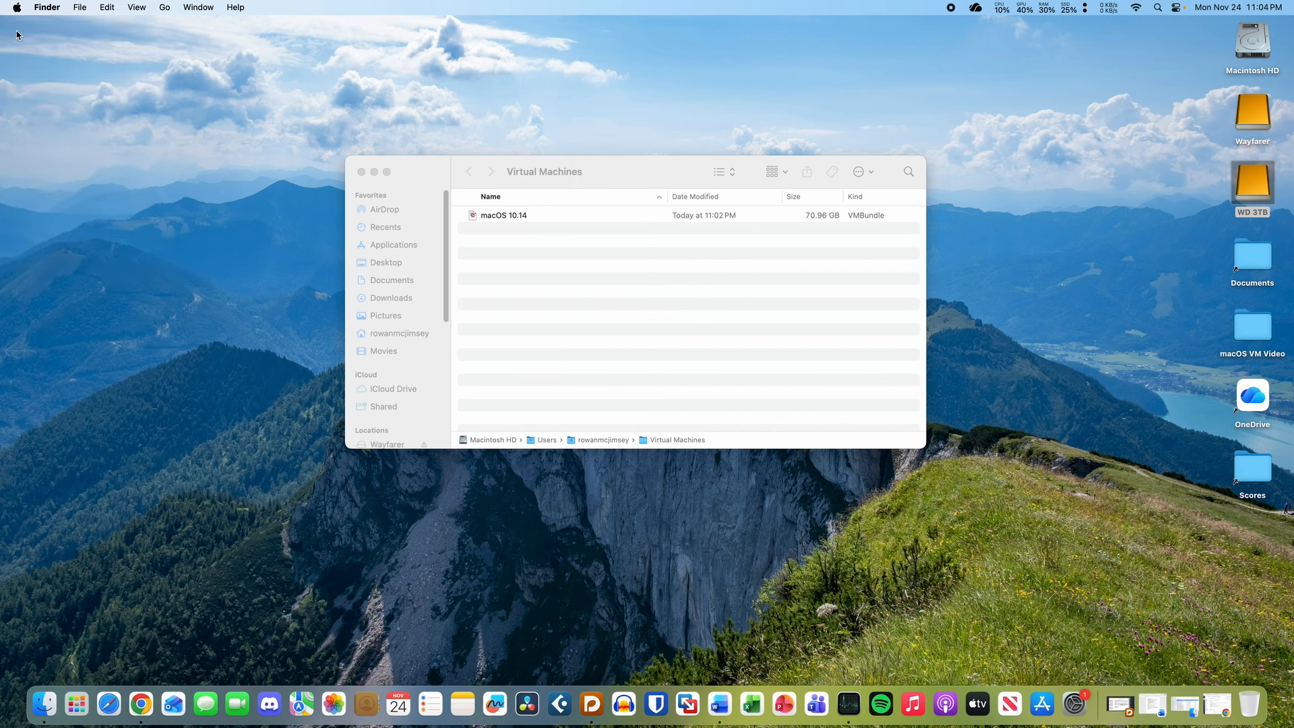
left_click(579, 217)
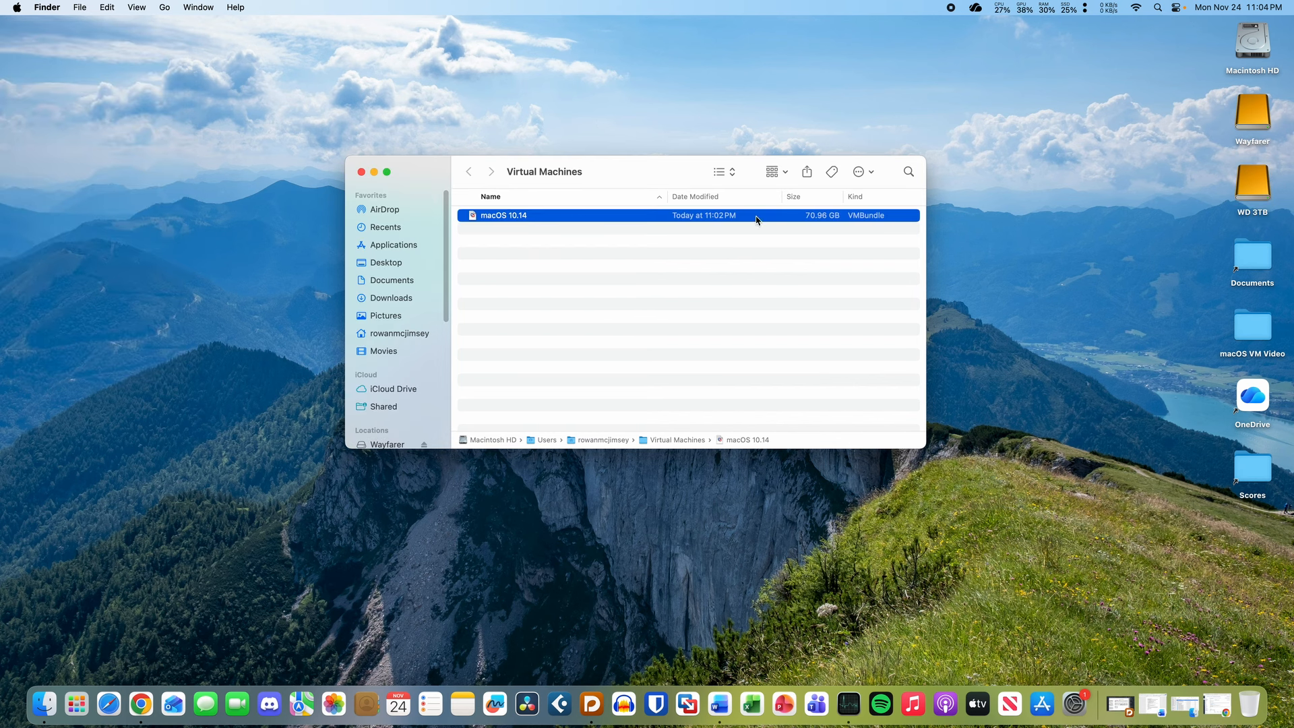
- Move the macOS 10.14 bundle onto the WD 3TB drive and close the Virtual Machines window
double_click(1252, 184)
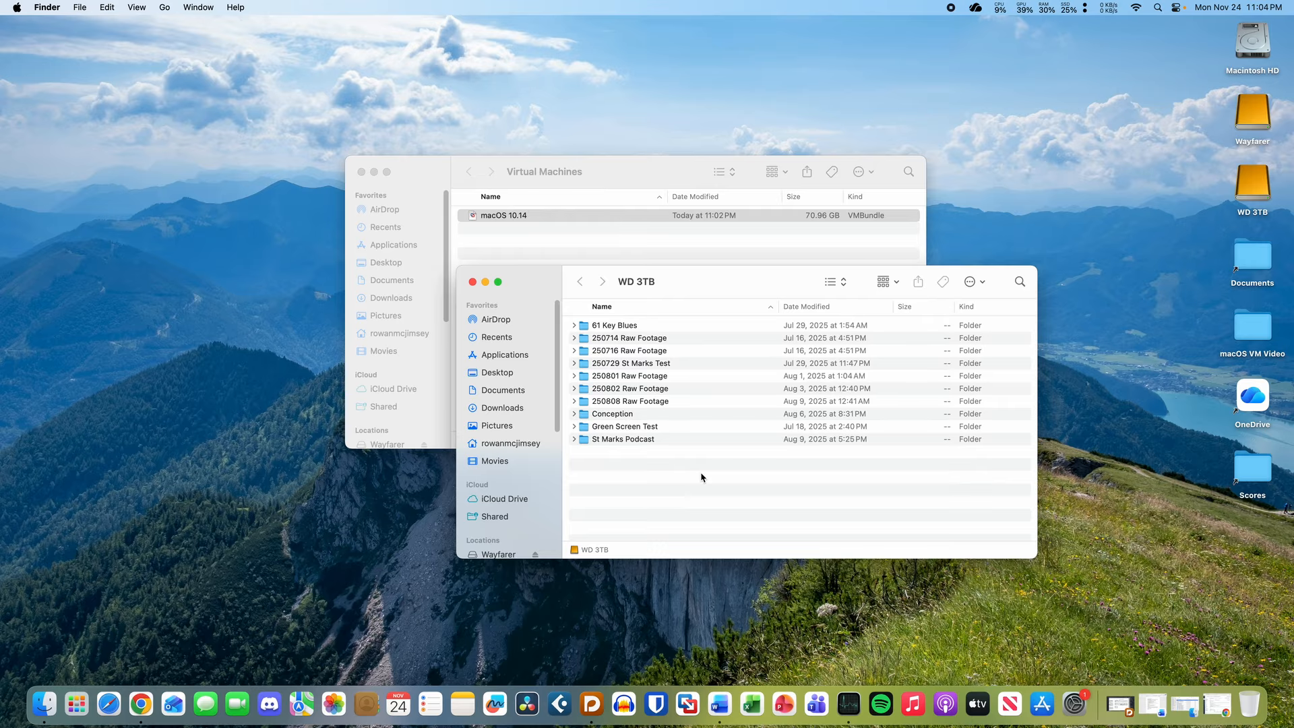
key("super+v")
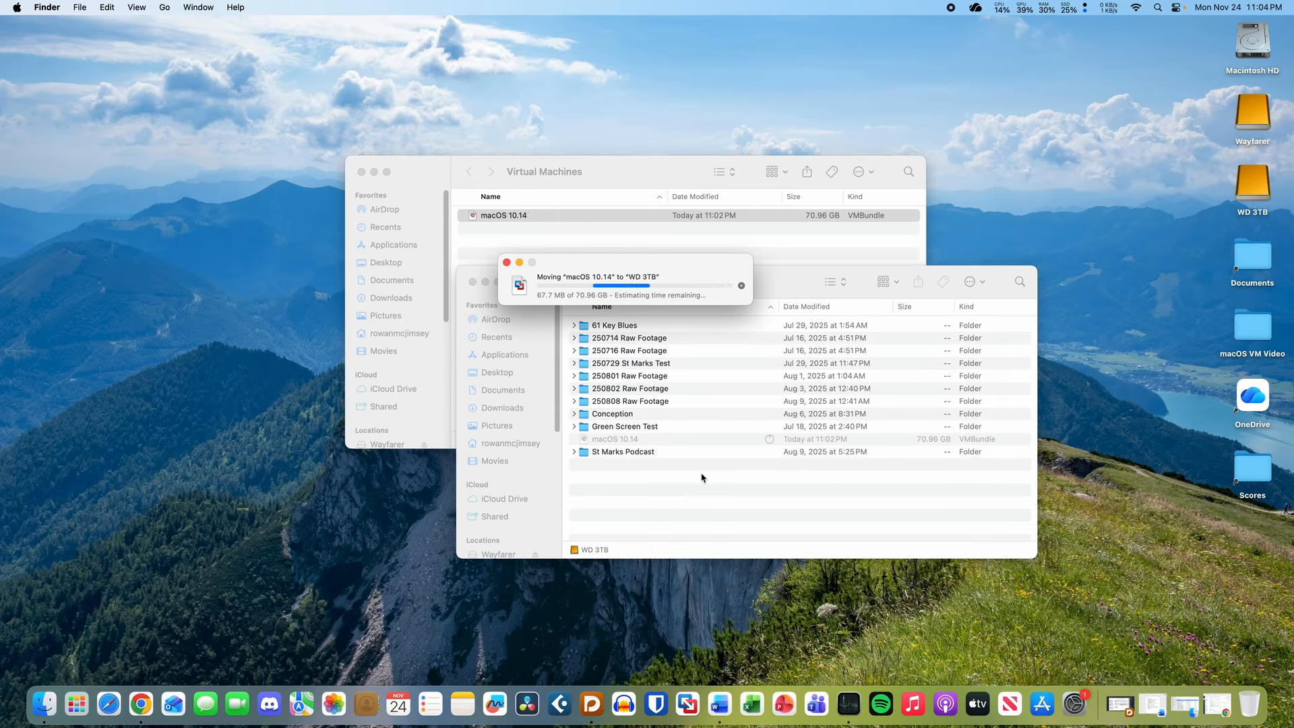
left_click(361, 172)
left_click_drag(792, 283, 739, 170)
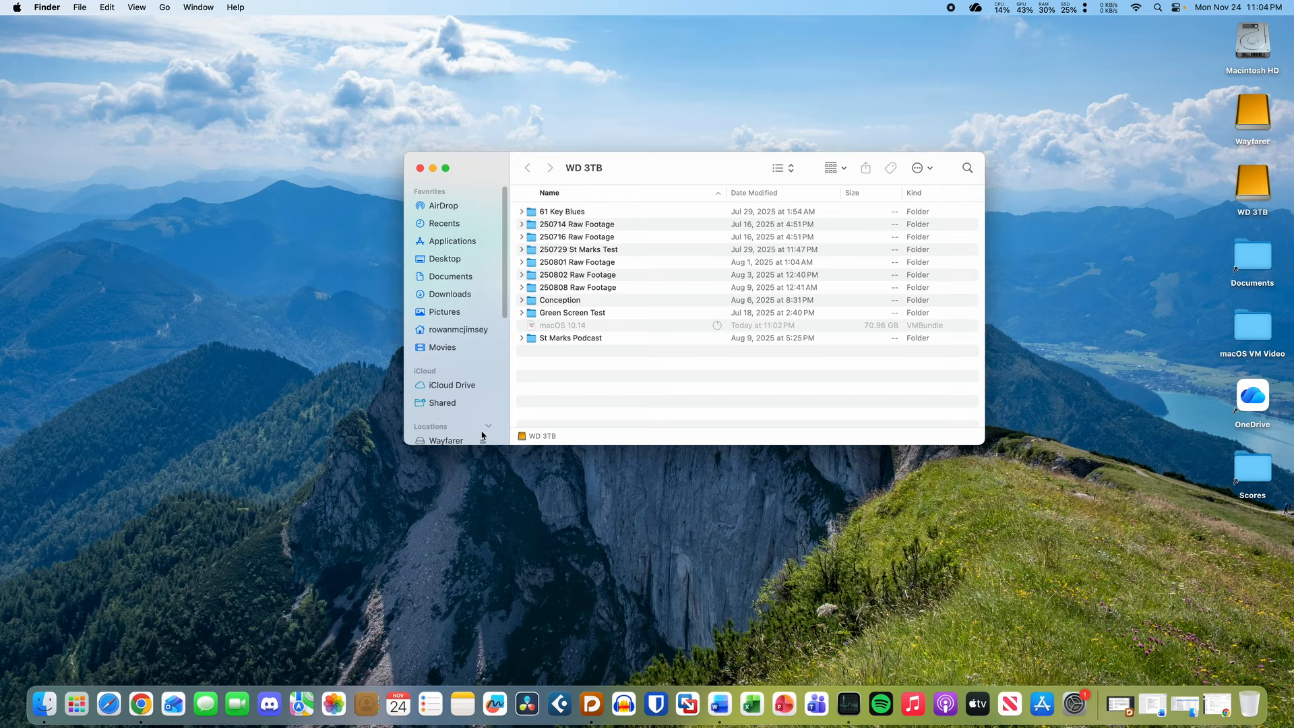
- Reposition the move progress window and switch to Activity Monitor to check memory
scroll(477, 399, "down", 3)
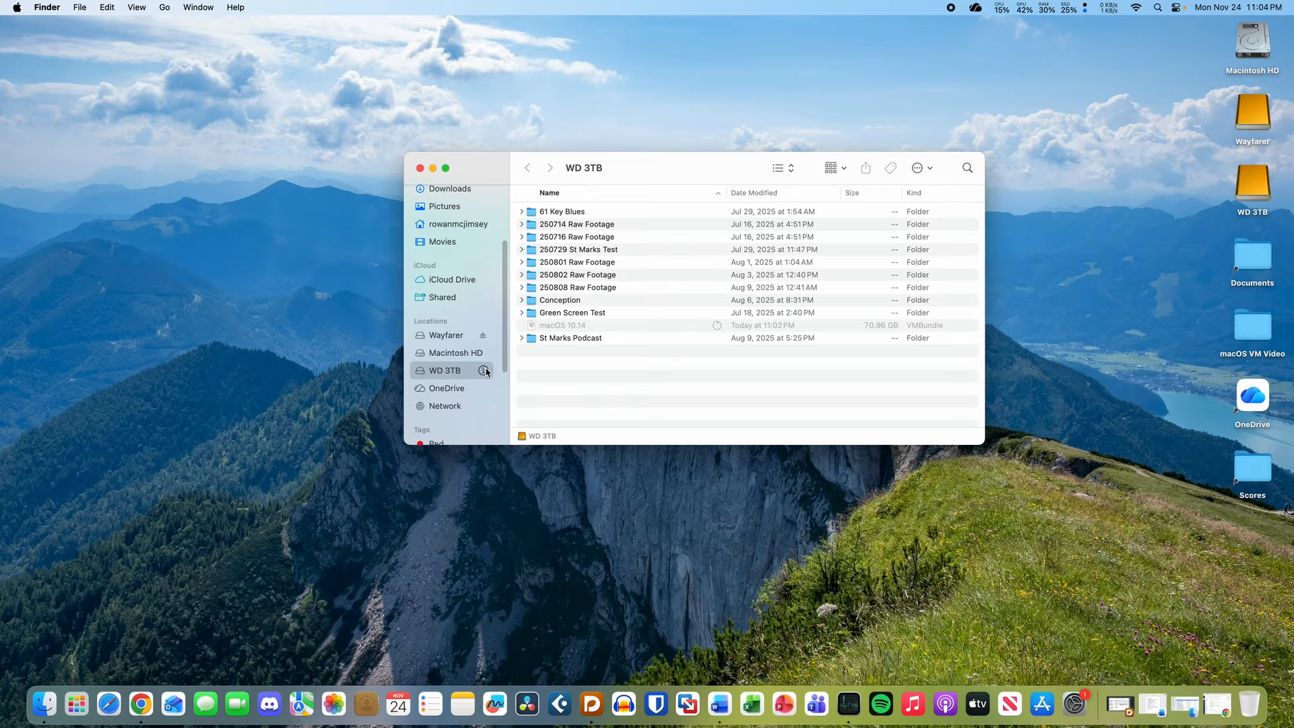
left_click(485, 372)
scroll(470, 372, "up", 3)
left_click_drag(608, 274, 674, 256)
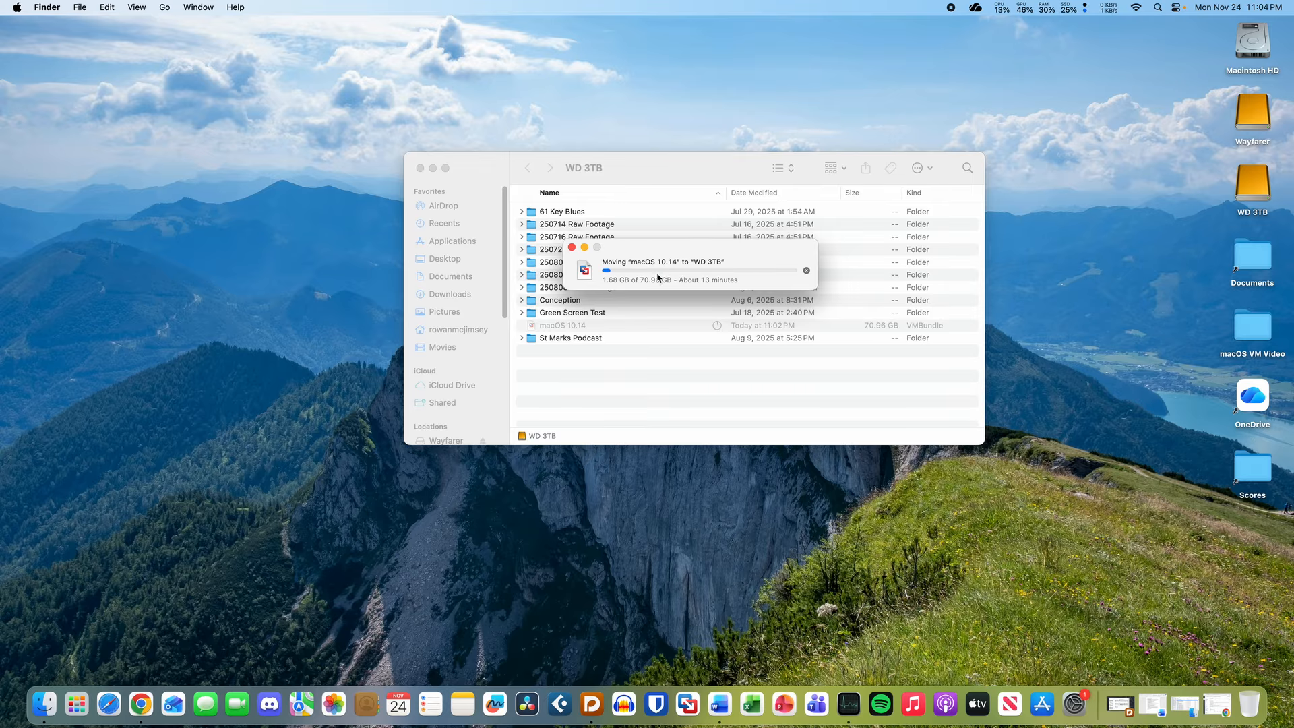
left_click(842, 717)
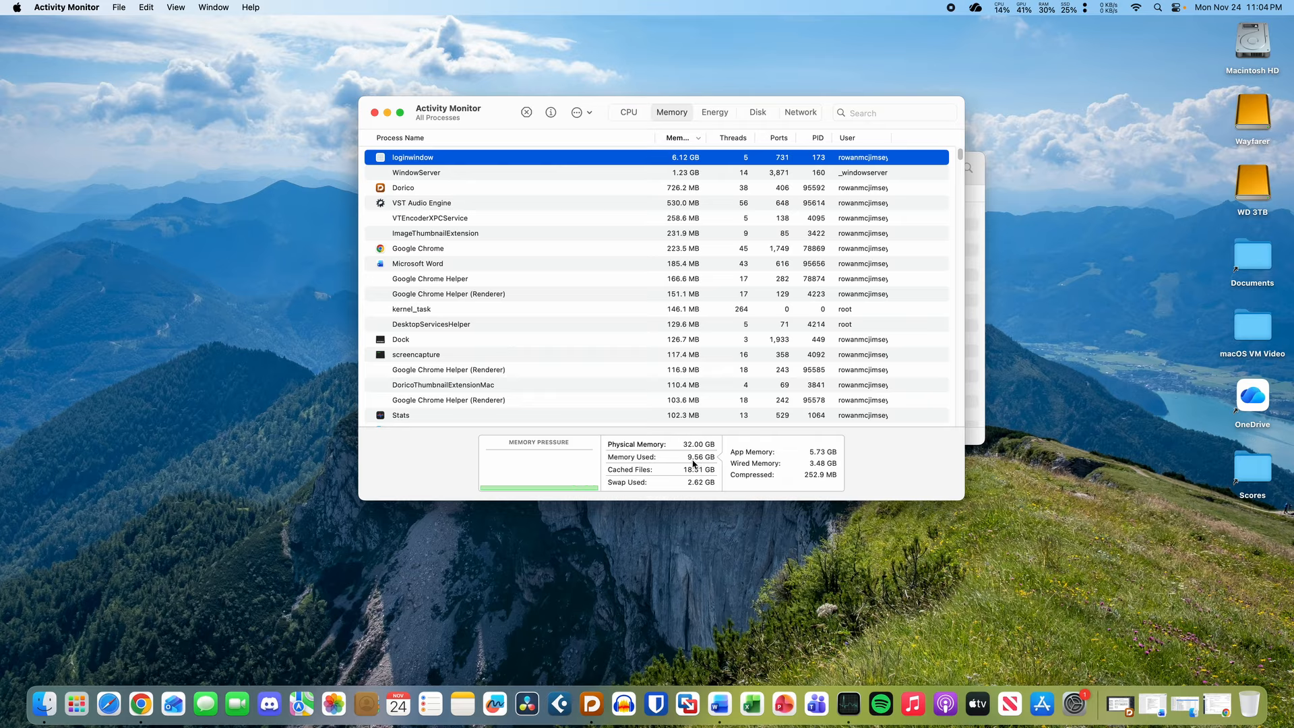
- Check Memory Used, then quit Activity Monitor from its app menu
mouse_move(693, 463)
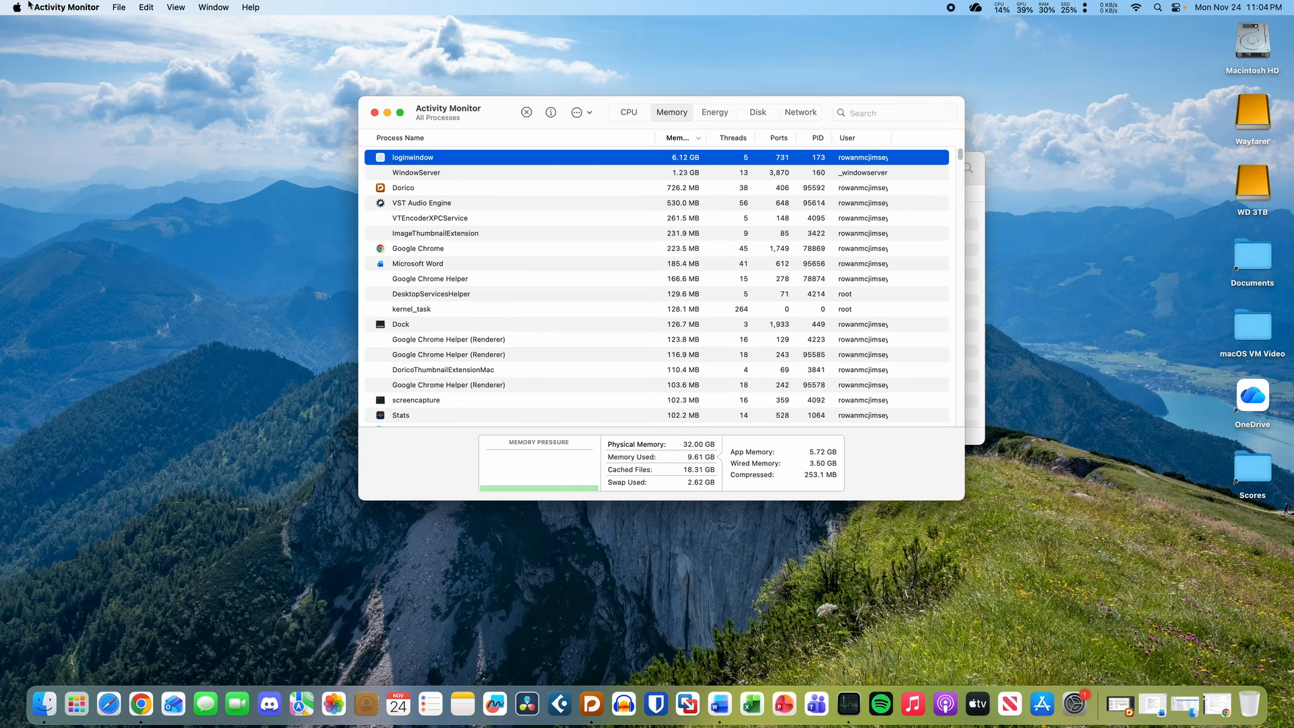
left_click(60, 7)
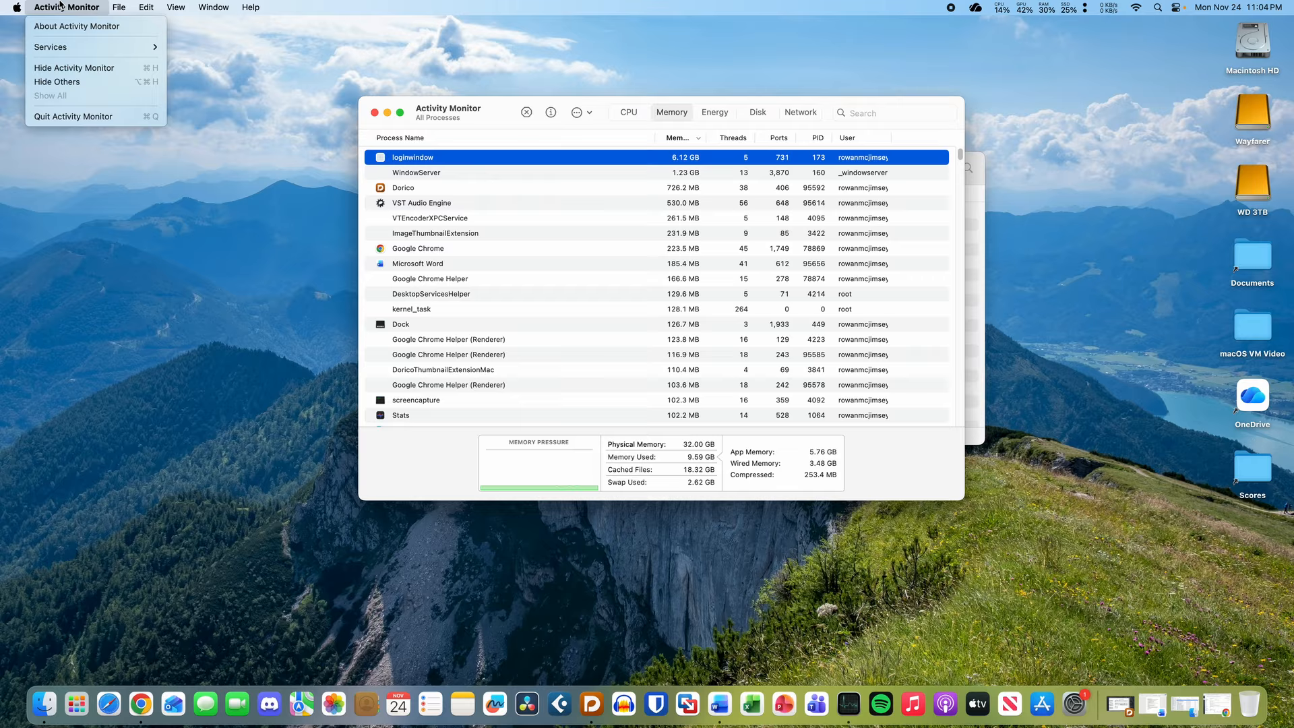
left_click(100, 117)
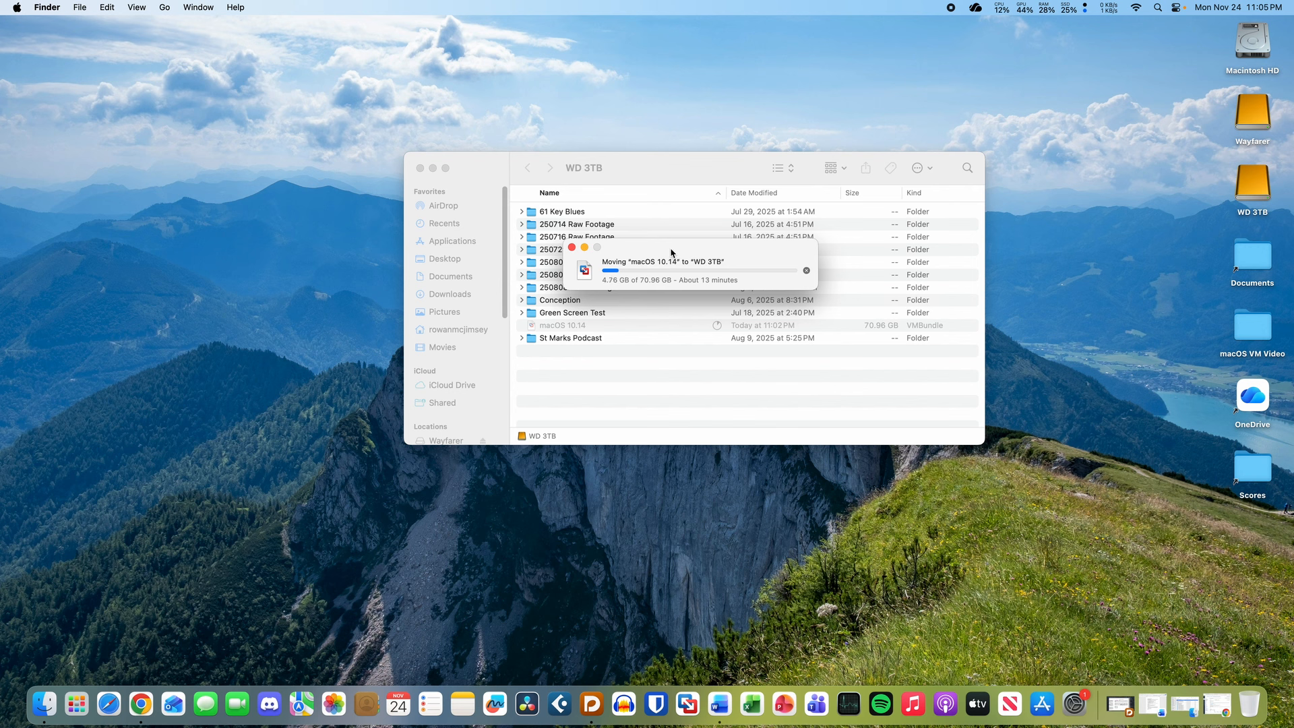
left_click(1246, 182)
left_click(1158, 206)
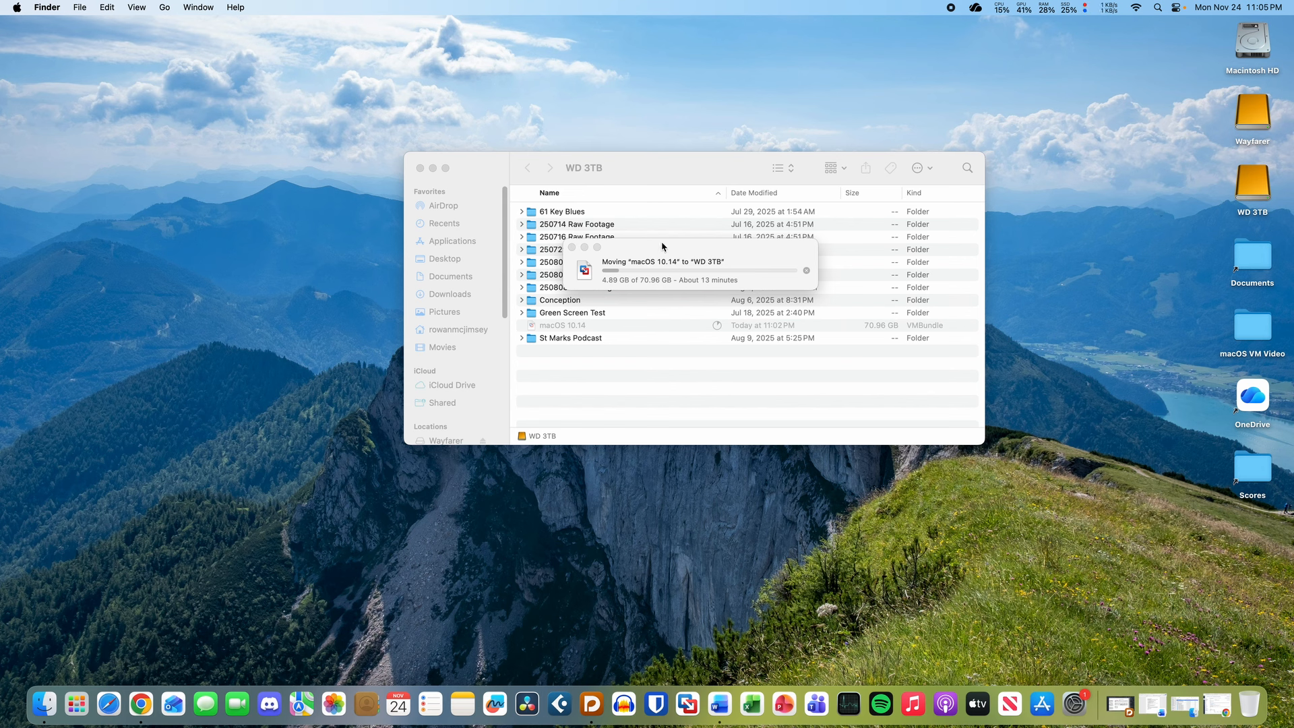
left_click(691, 271)
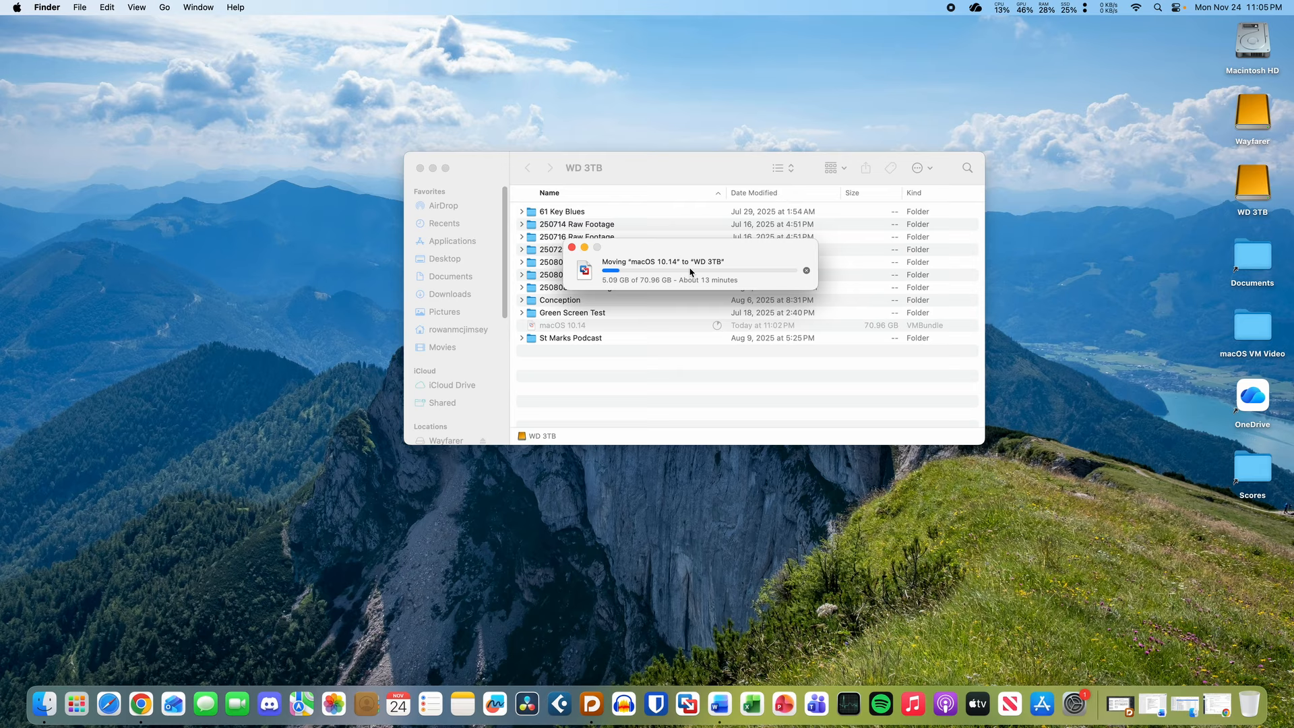
left_click(1258, 195)
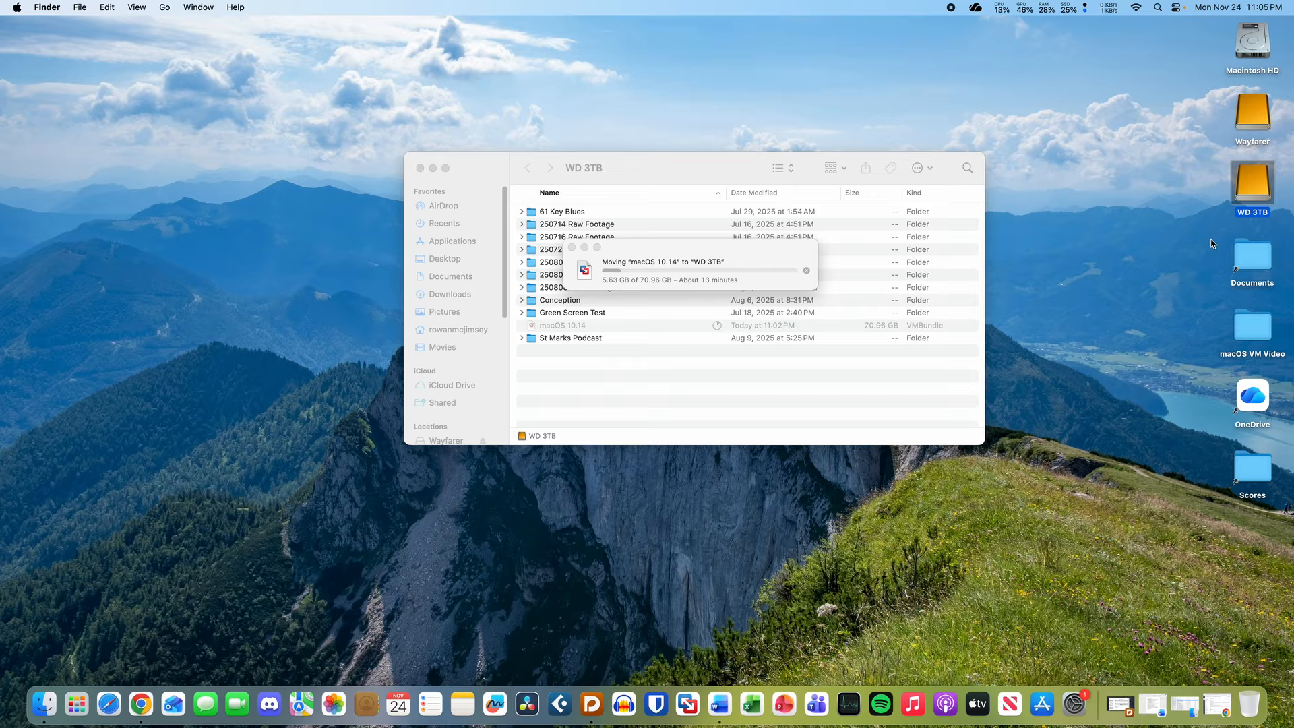
left_click(1195, 254)
left_click(692, 273)
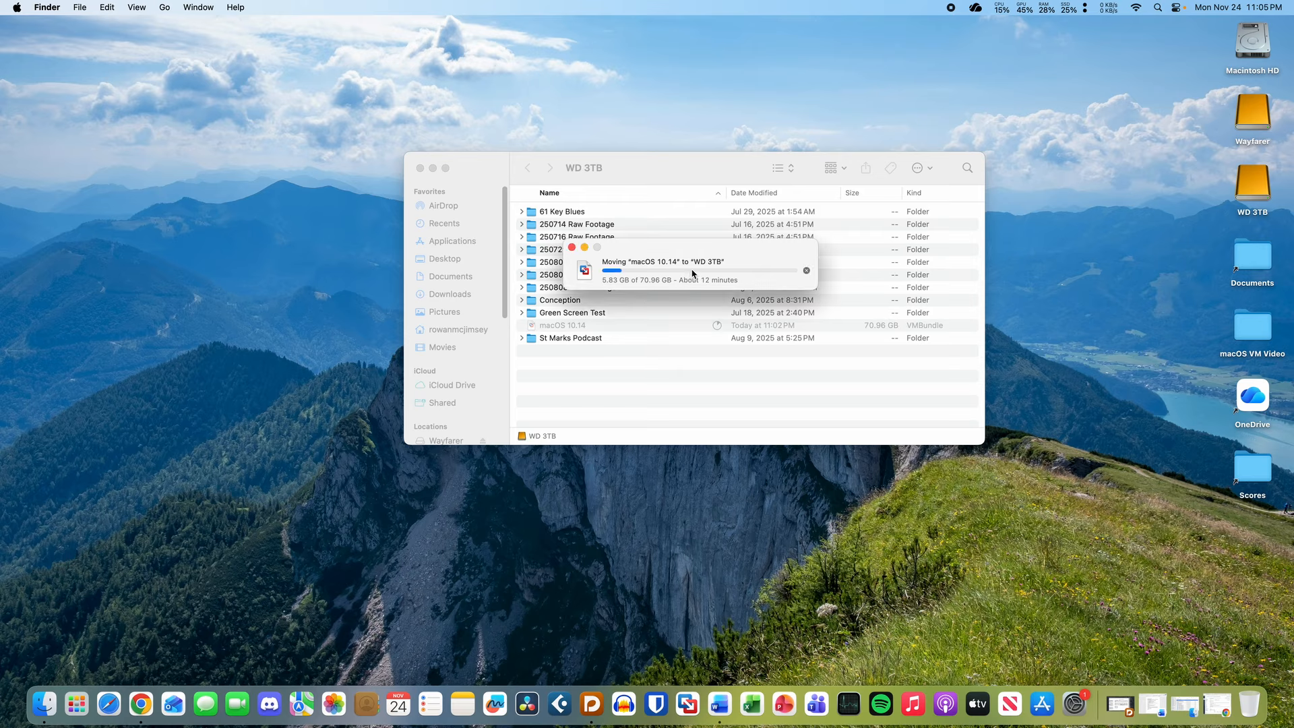
left_click(1258, 192)
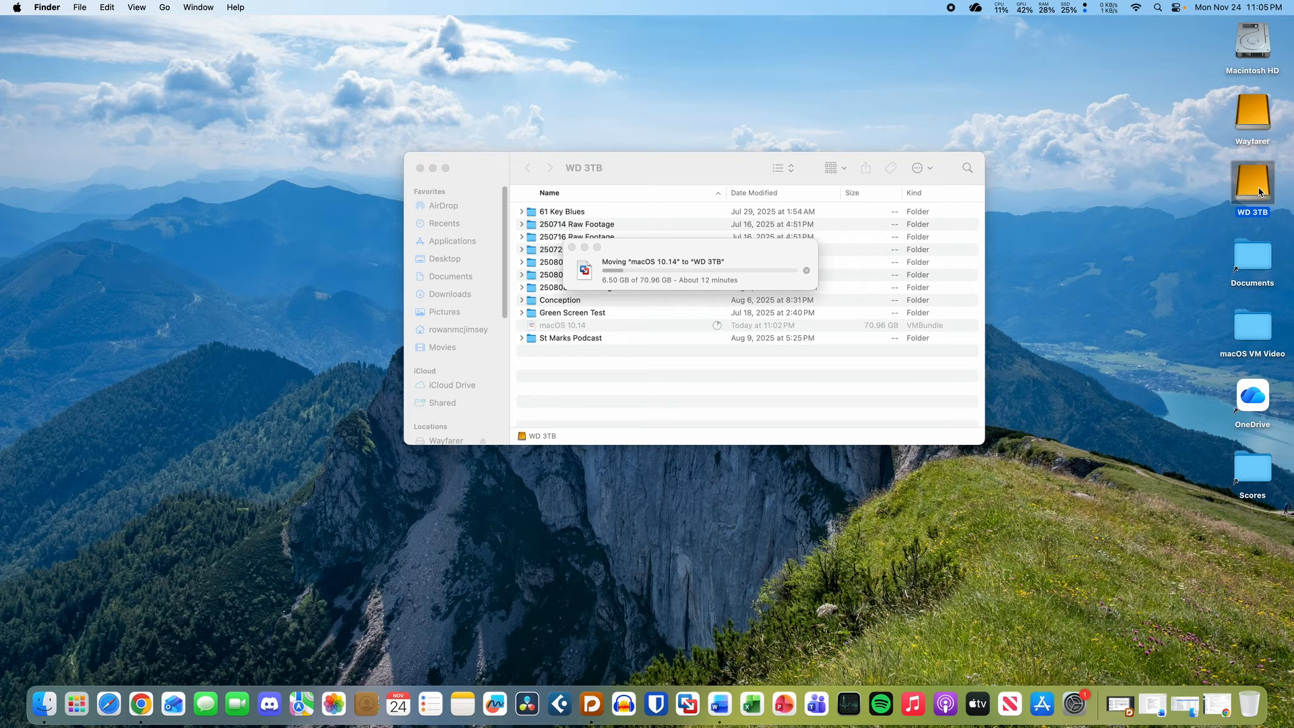
left_click(1166, 174)
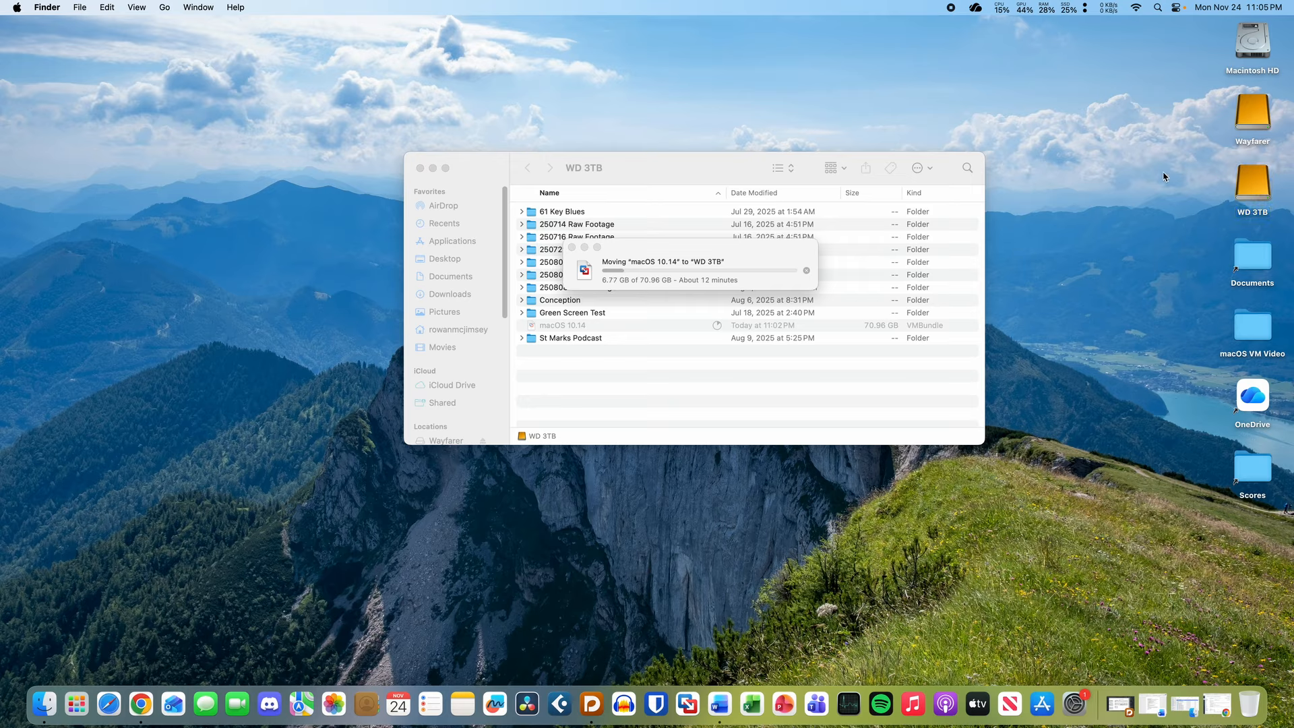
left_click(661, 277)
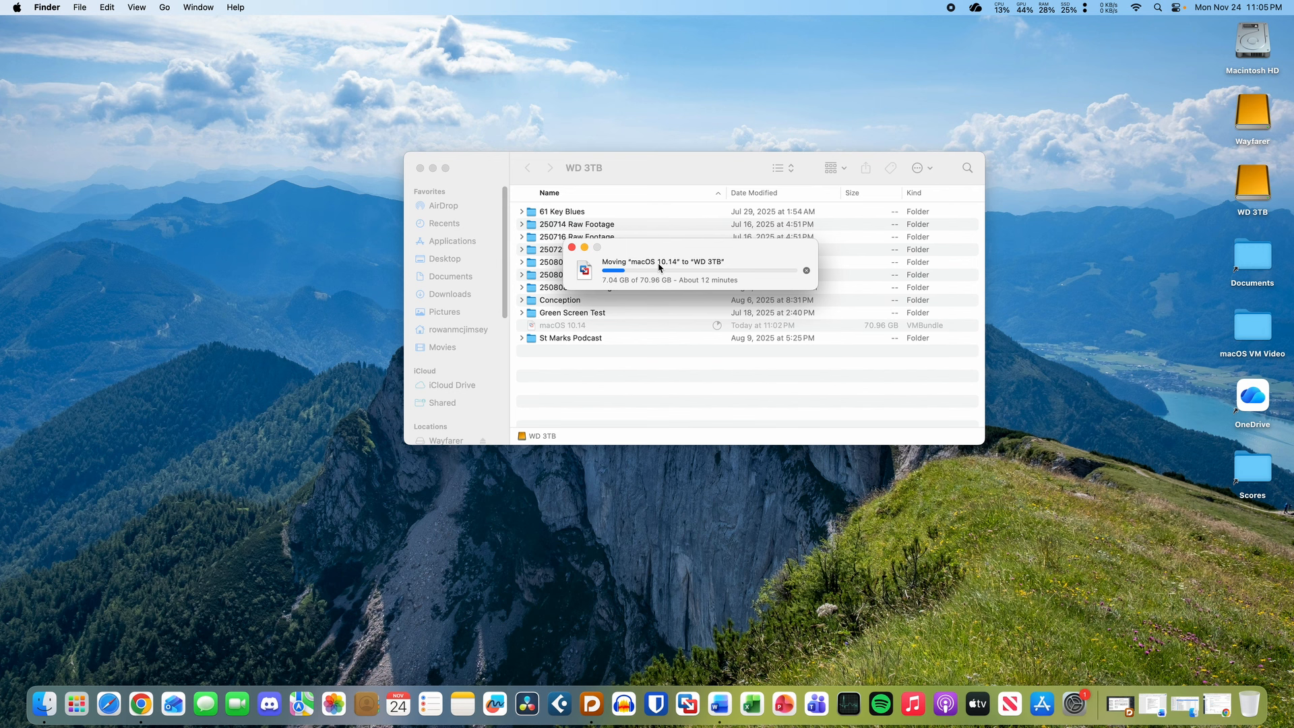
left_click(1256, 174)
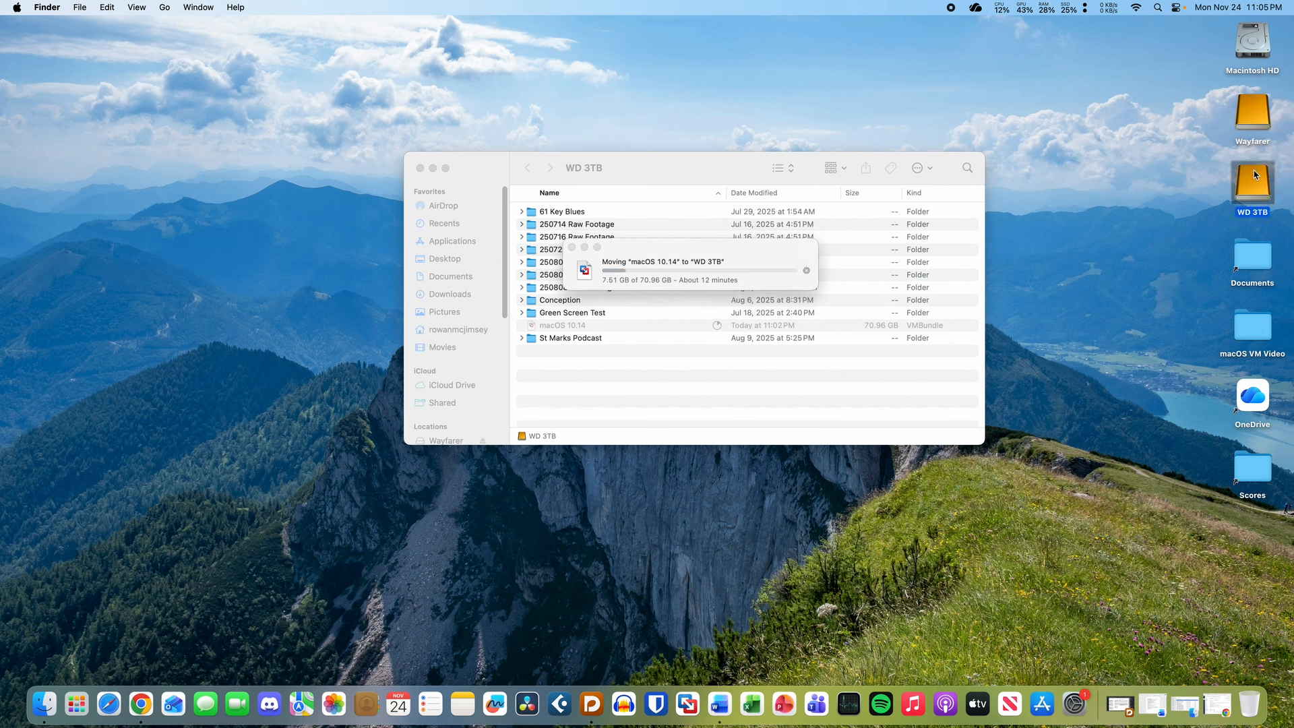
left_click(1173, 180)
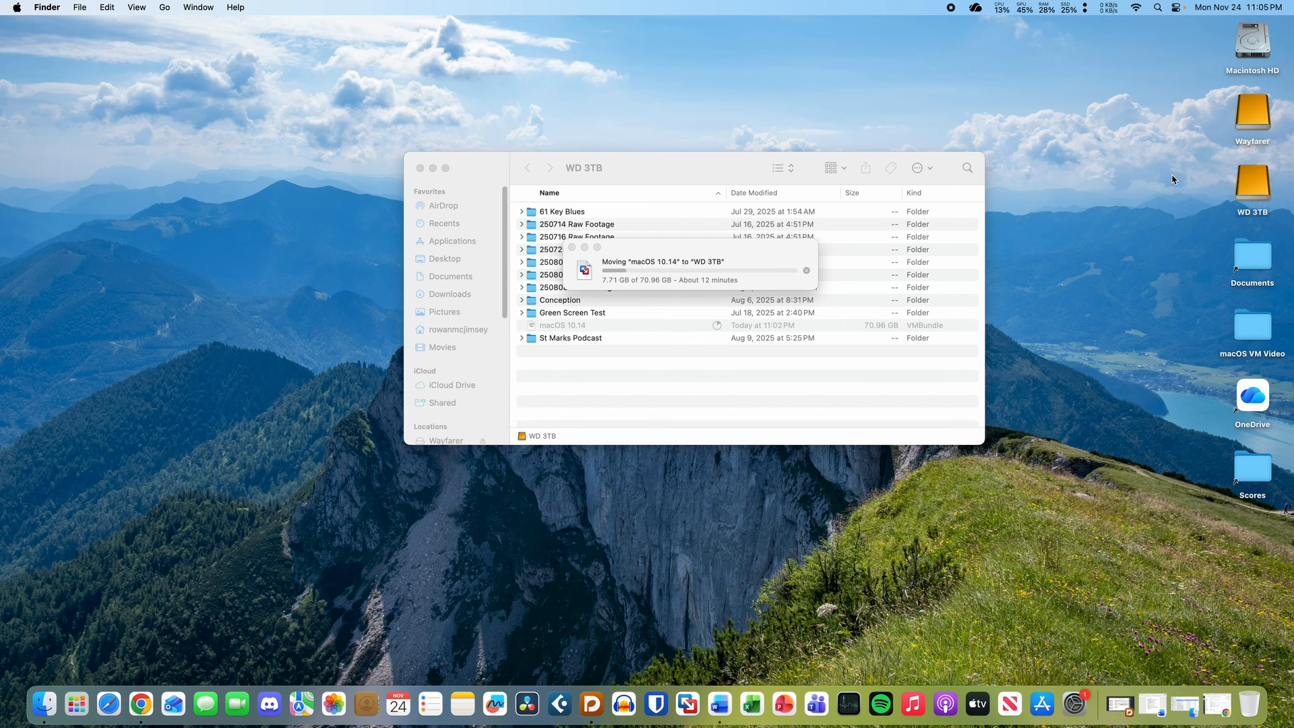
left_click(725, 263)
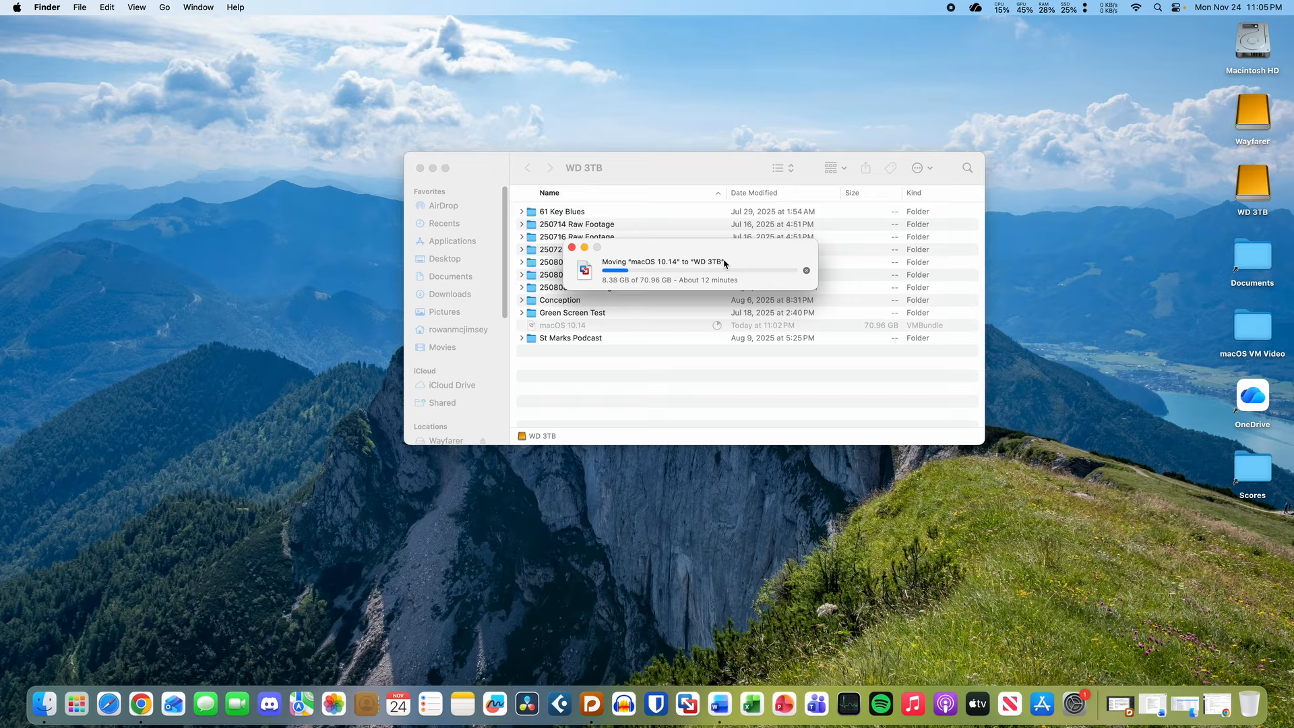
left_click(1252, 181)
left_click(1097, 222)
left_click(678, 273)
- Drag the Finder Moving progress window aside while the transfer to WD 3TB continues
mouse_move(676, 259)
left_mouse_down()
mouse_move(693, 297)
mouse_move(689, 252)
left_mouse_up()
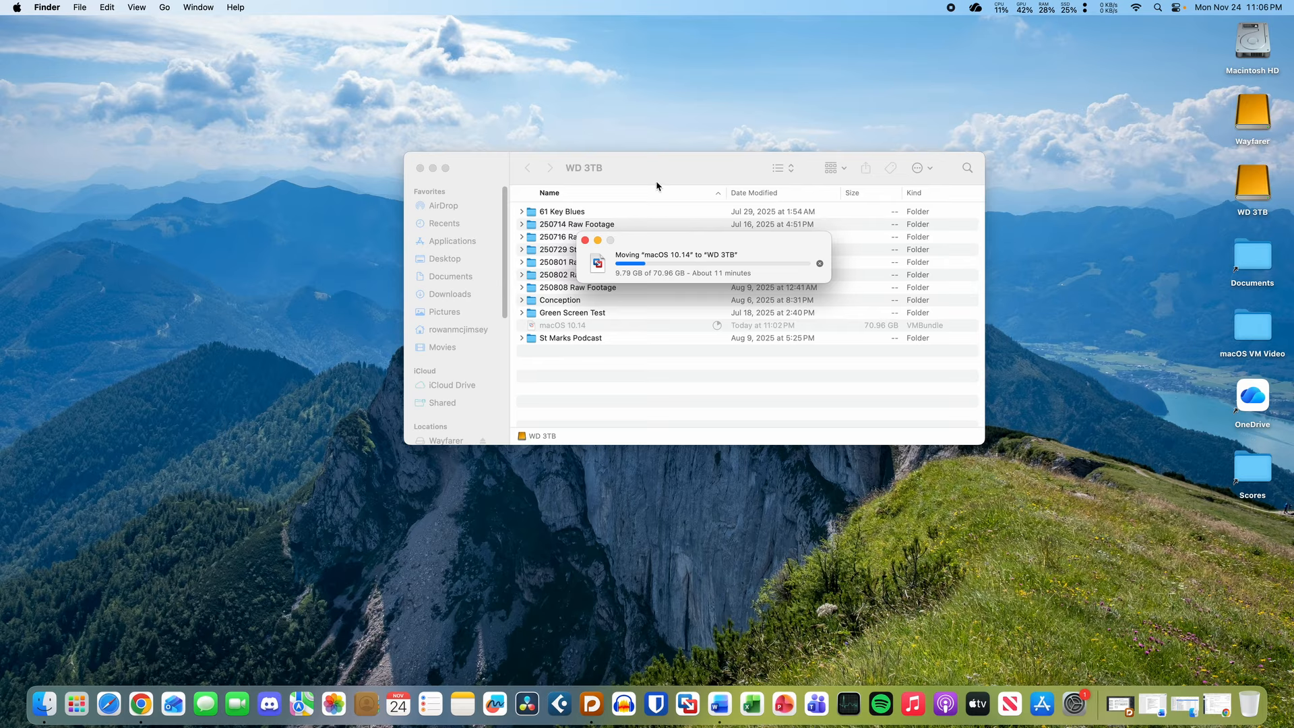
left_click_drag(686, 274, 679, 228)
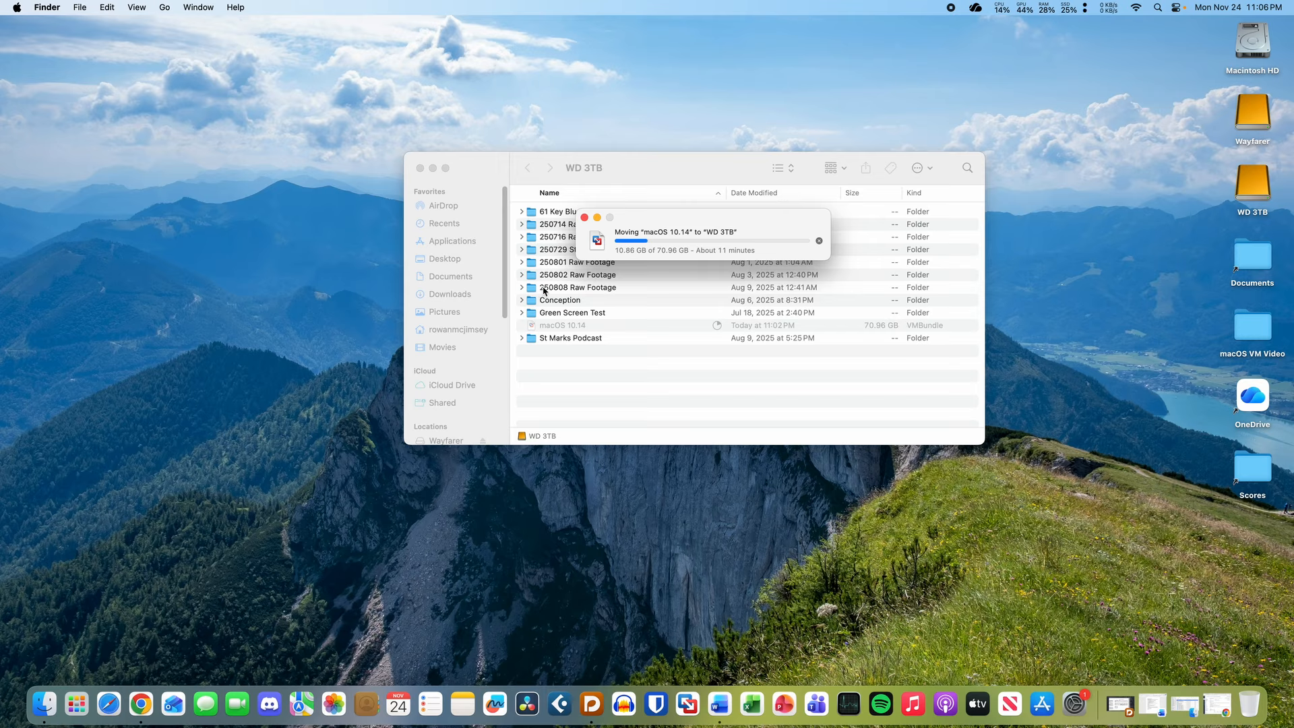
left_click_drag(693, 220, 700, 233)
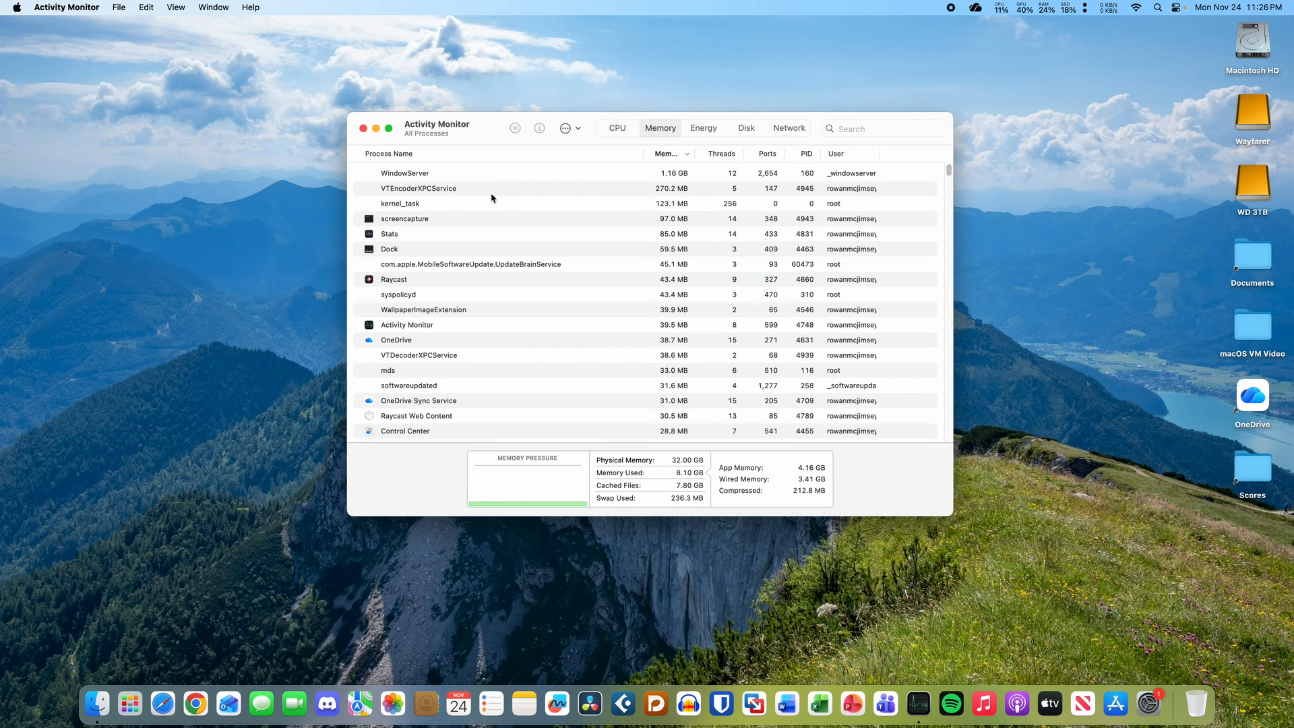
left_click(1066, 5)
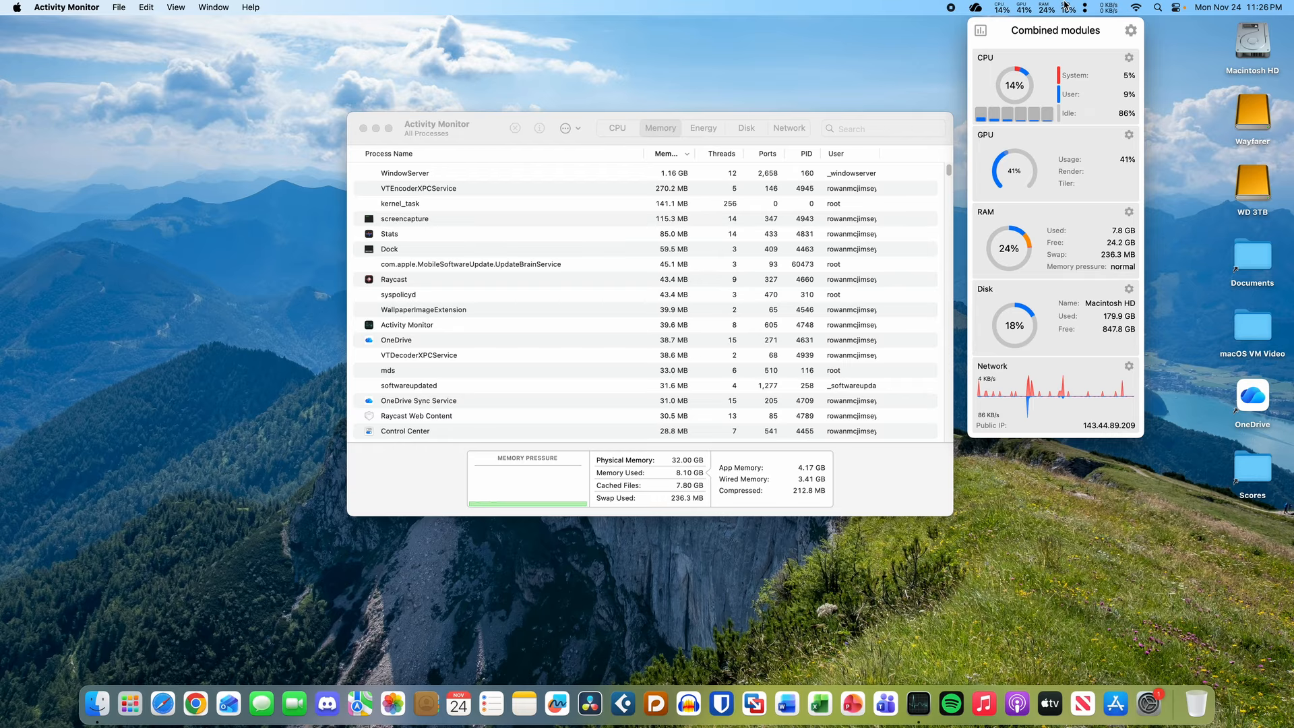
left_click(1065, 6)
left_click(491, 139)
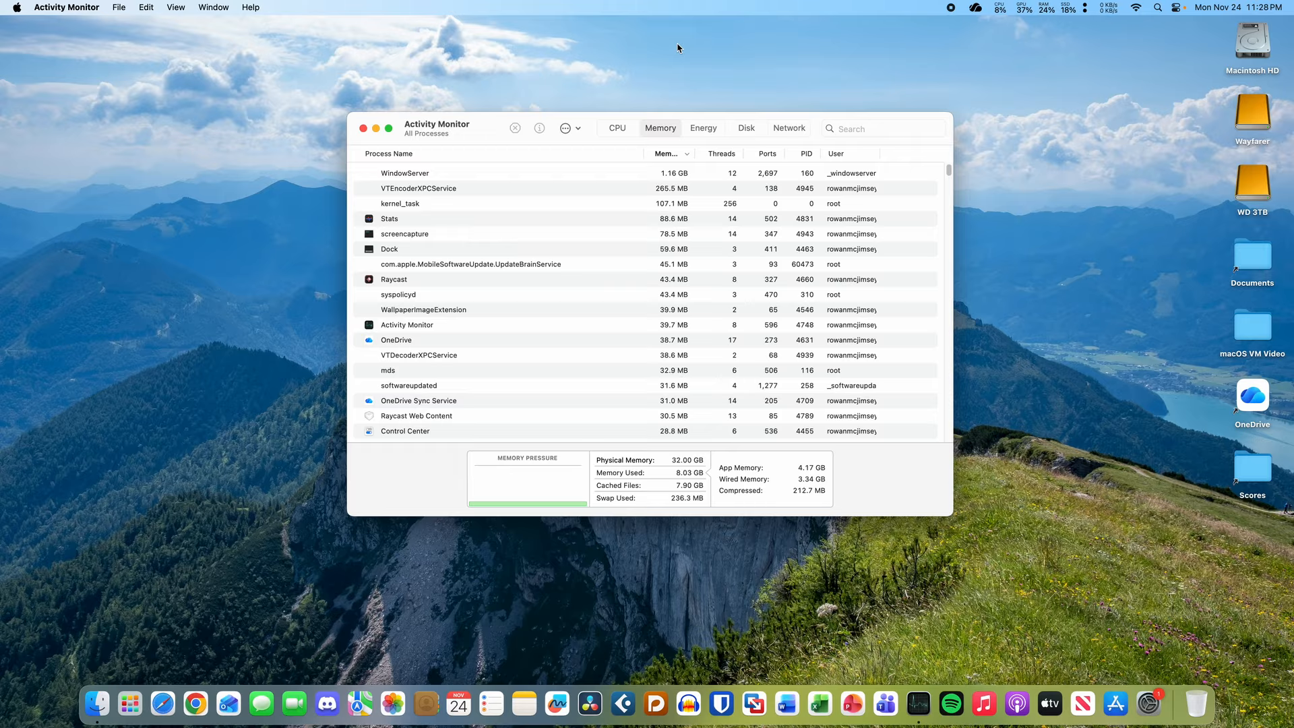
left_click(1250, 143)
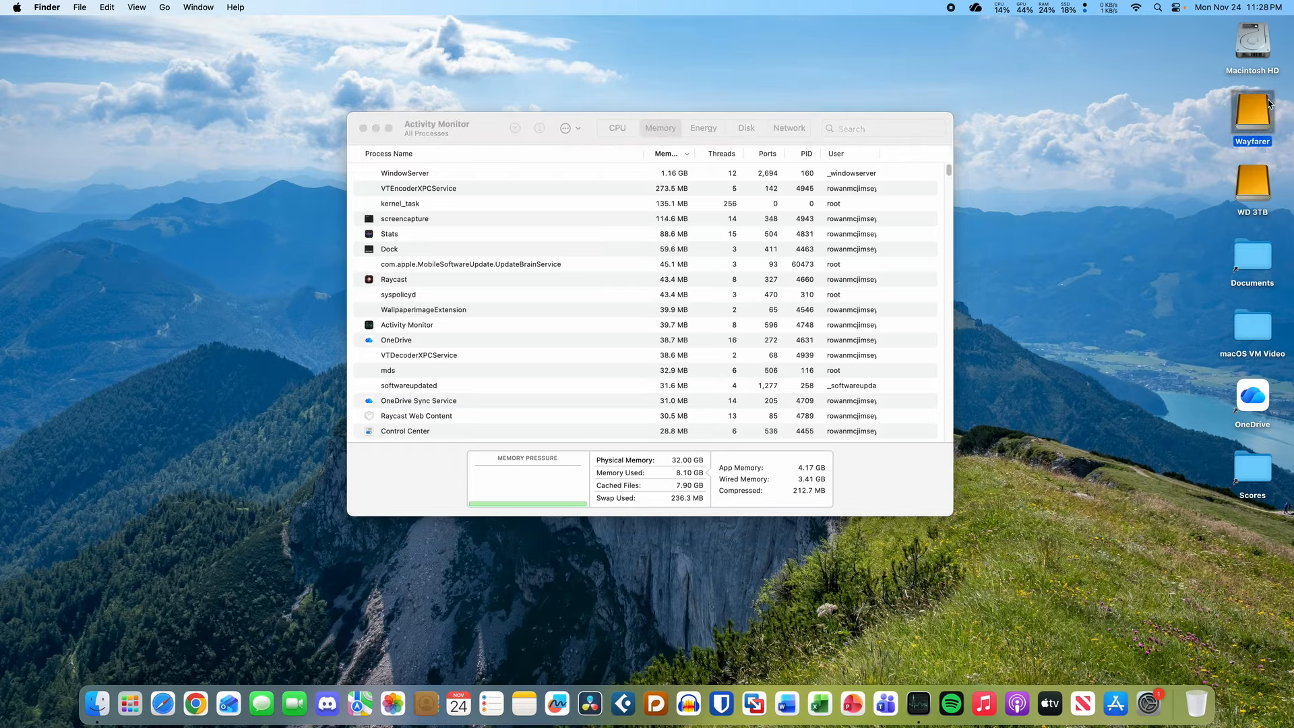
key("space")
left_click_drag(617, 62, 659, 205)
key("space")
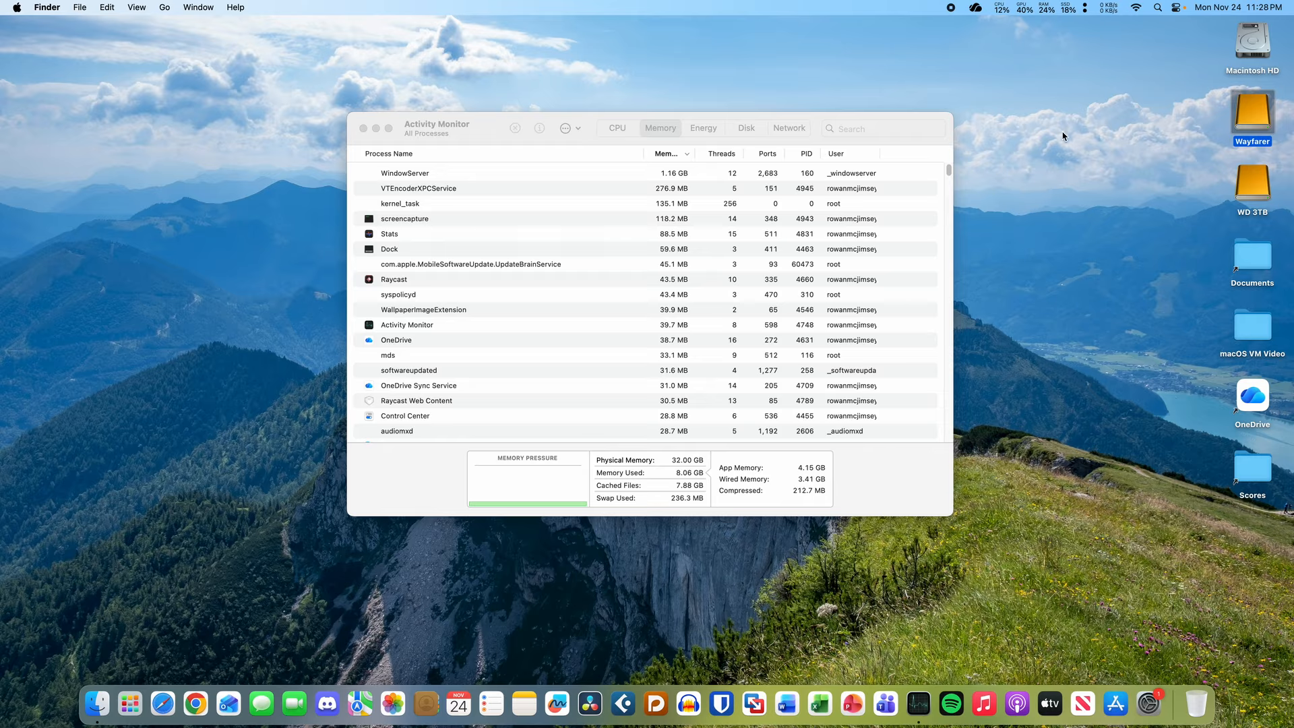
key("space")
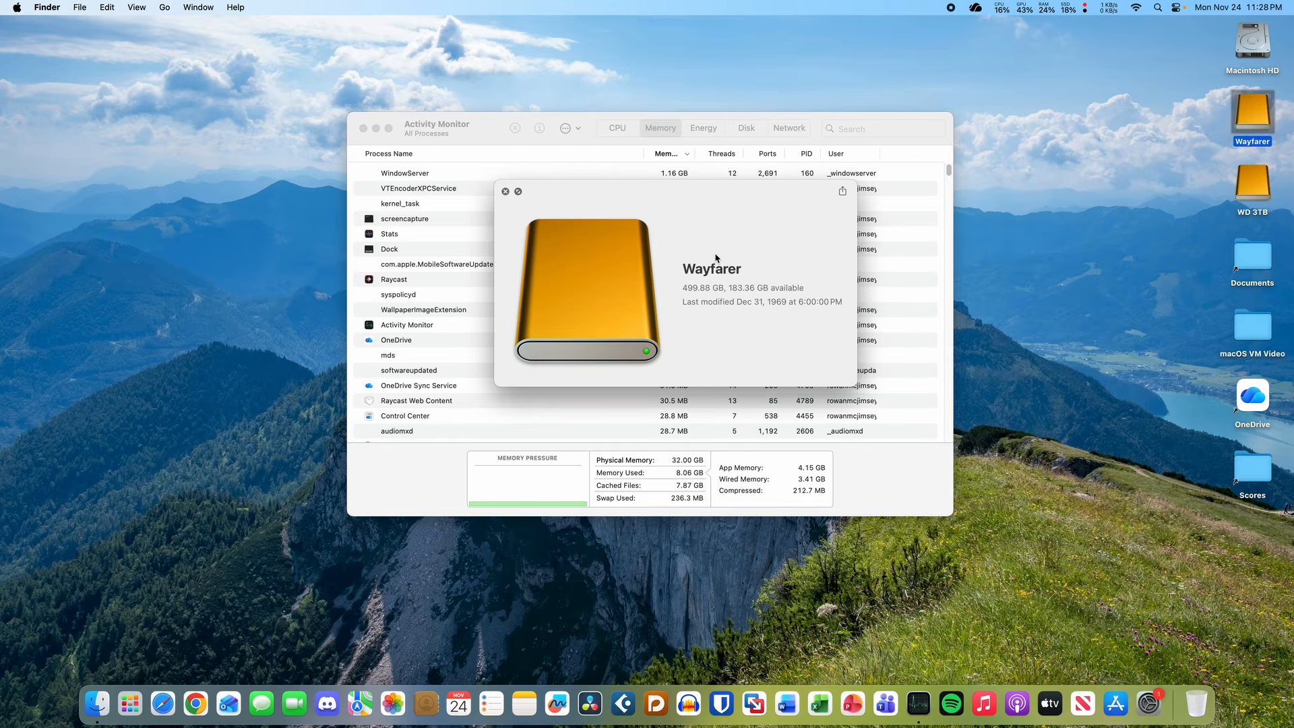
key("space")
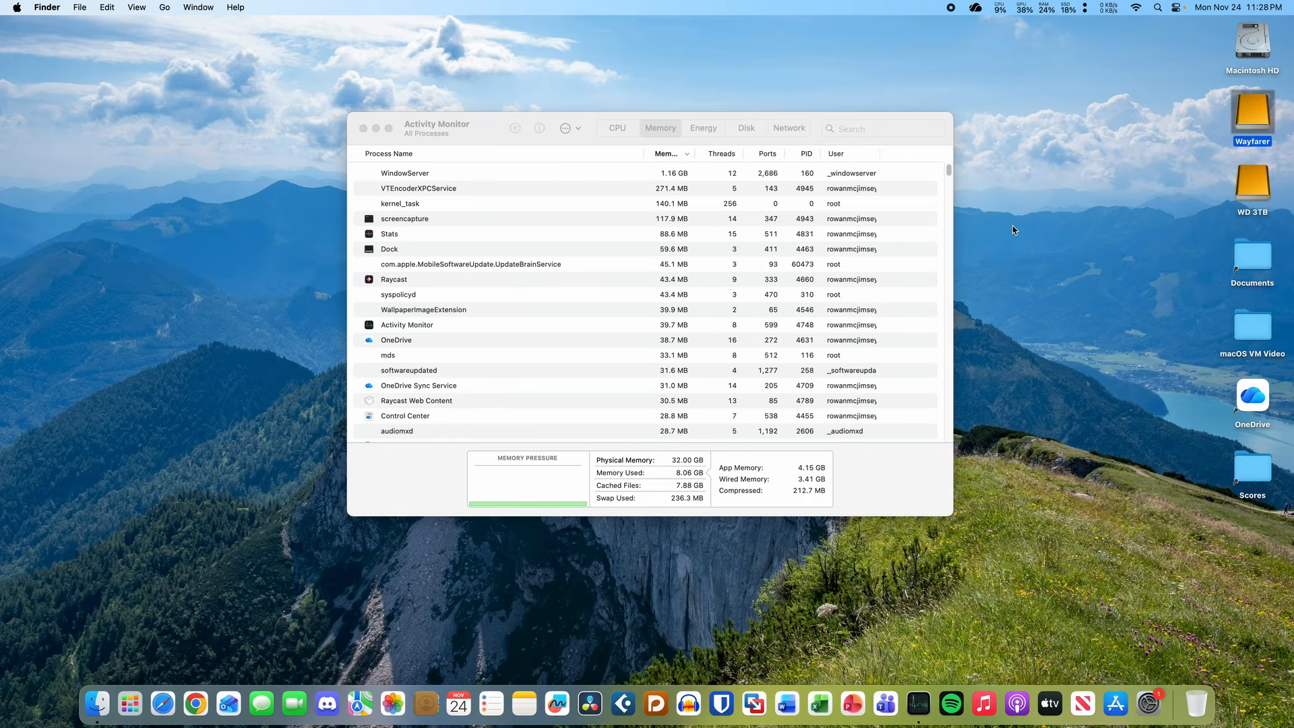
left_click(1012, 226)
left_click(496, 143)
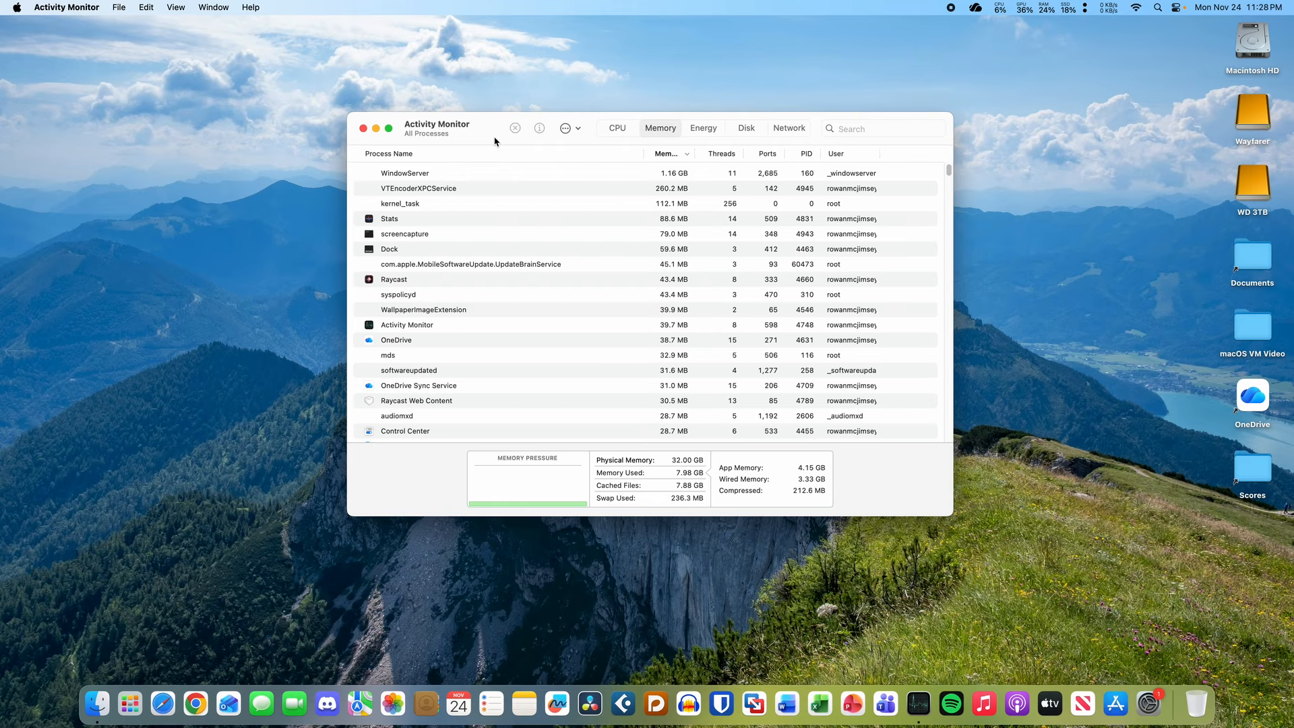
- Reposition Activity Monitor, glance at the Stats menu-bar panel, then quit Activity Monitor with Cmd+Q
left_click_drag(487, 128, 500, 159)
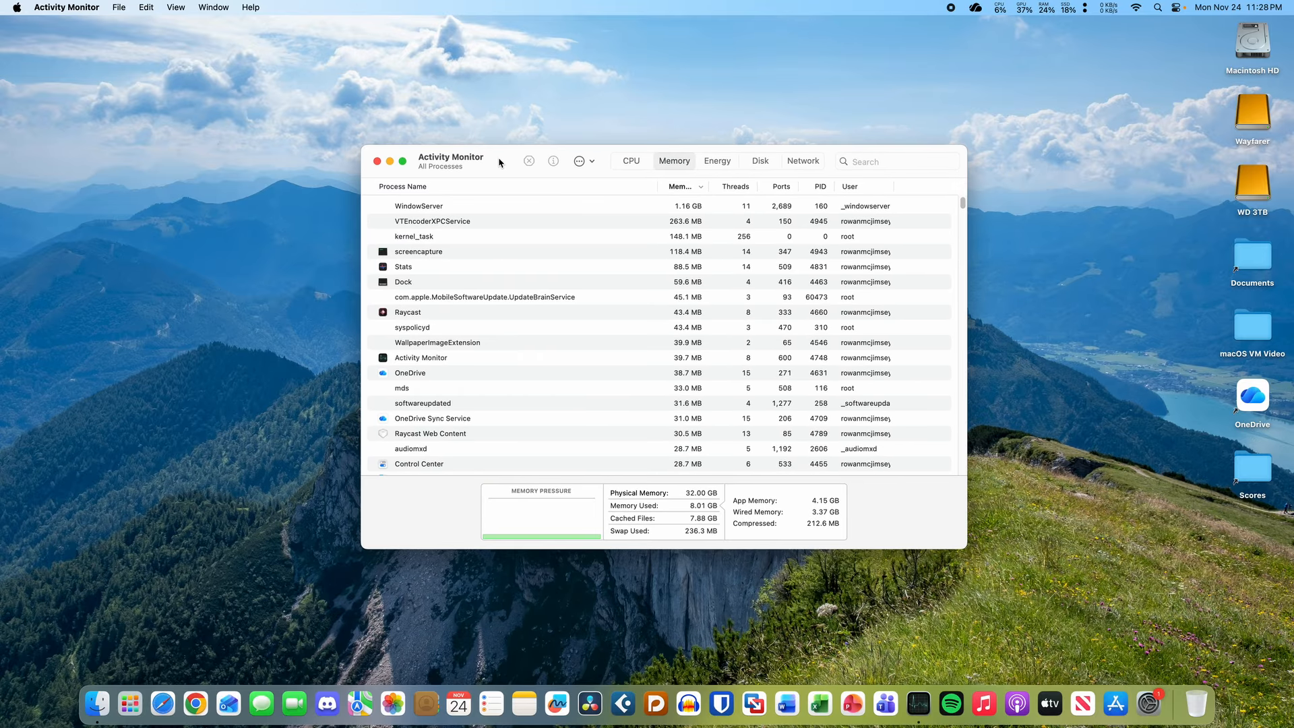
left_click_drag(499, 163, 498, 130)
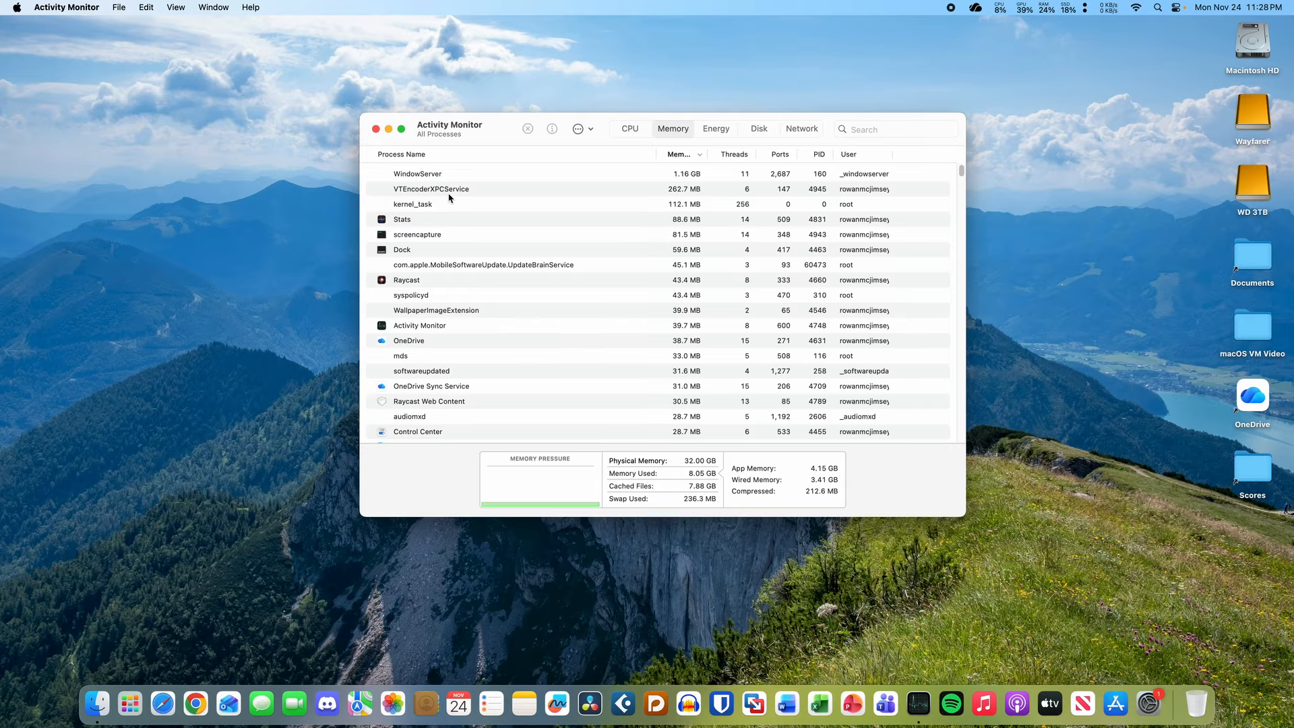
left_click(1071, 9)
left_click(1070, 10)
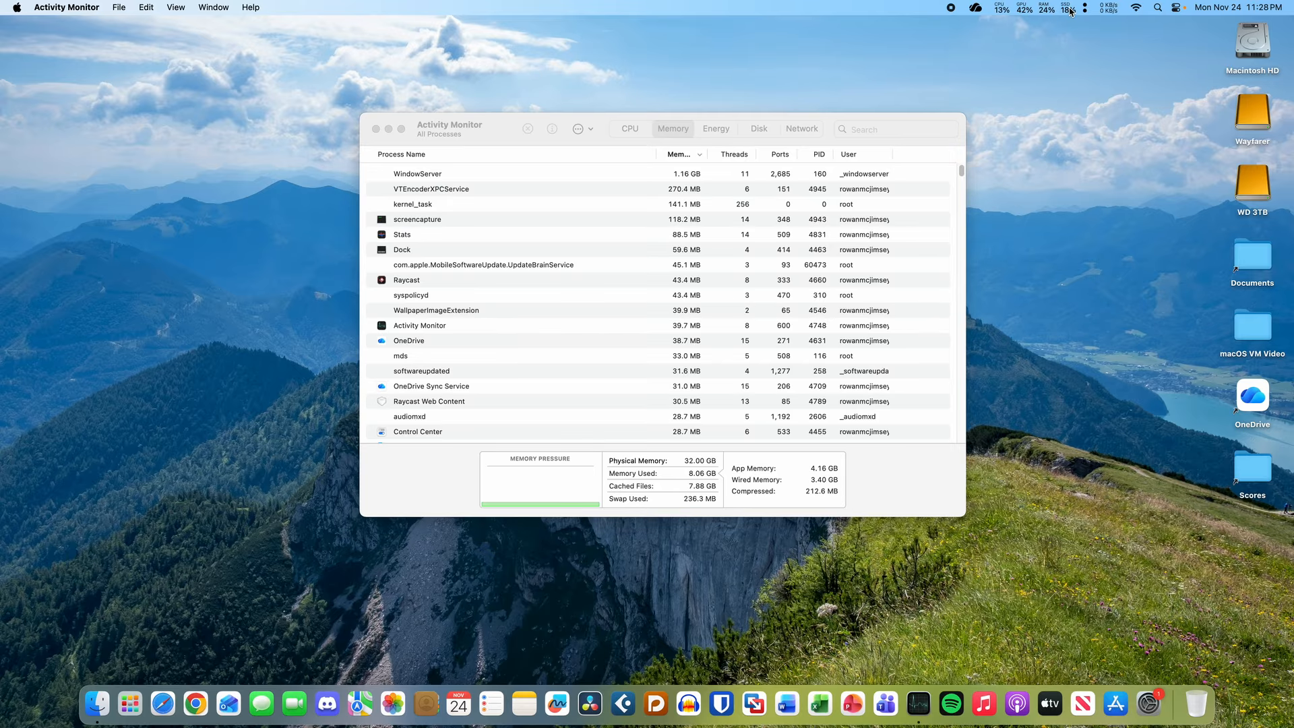
left_click(499, 131)
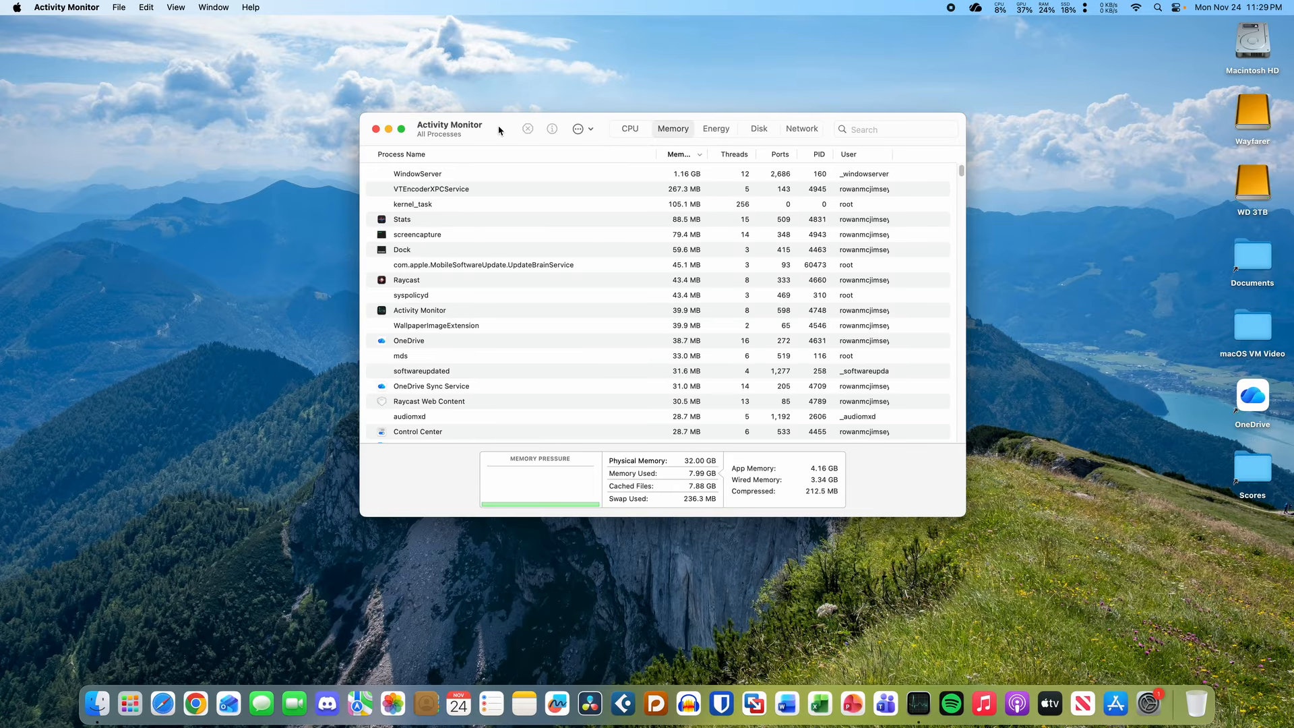
key("super+q")
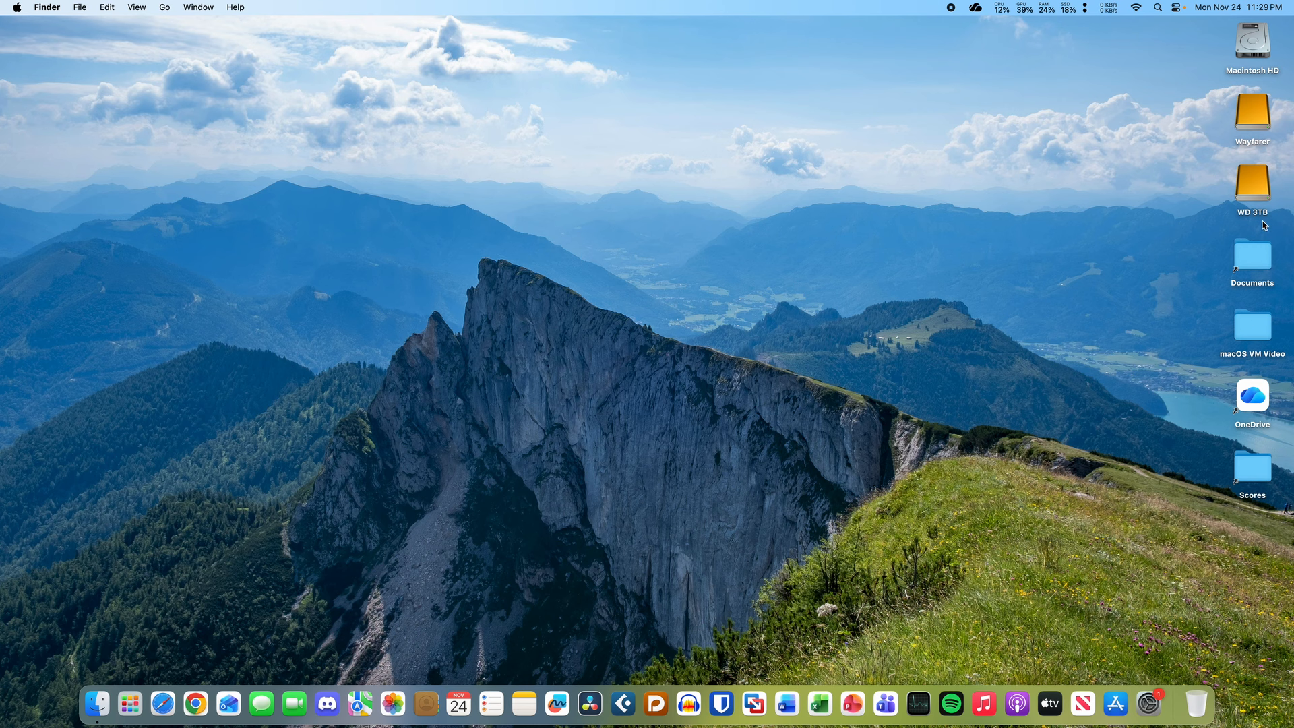
- Open the WD 3TB drive and double-click the macOS 10.14 bundle, moving its VM window aside
left_click(1253, 183)
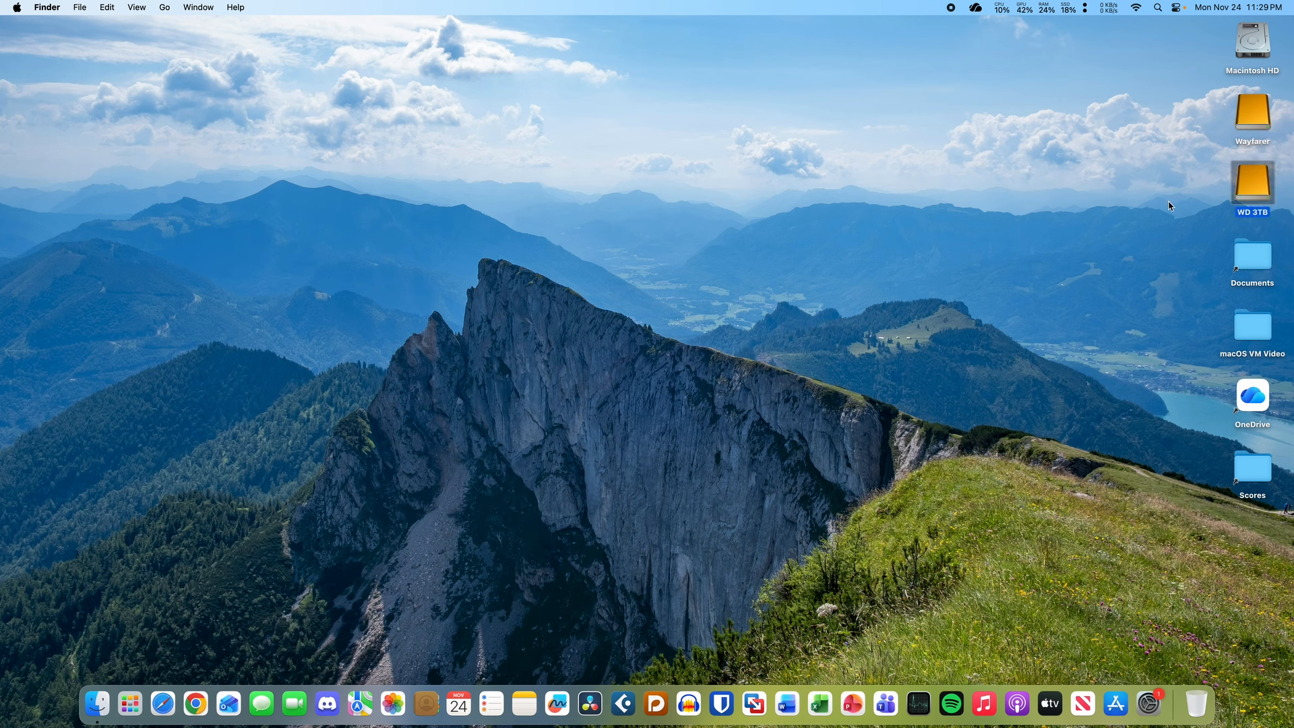
key("super+o")
left_click(606, 383)
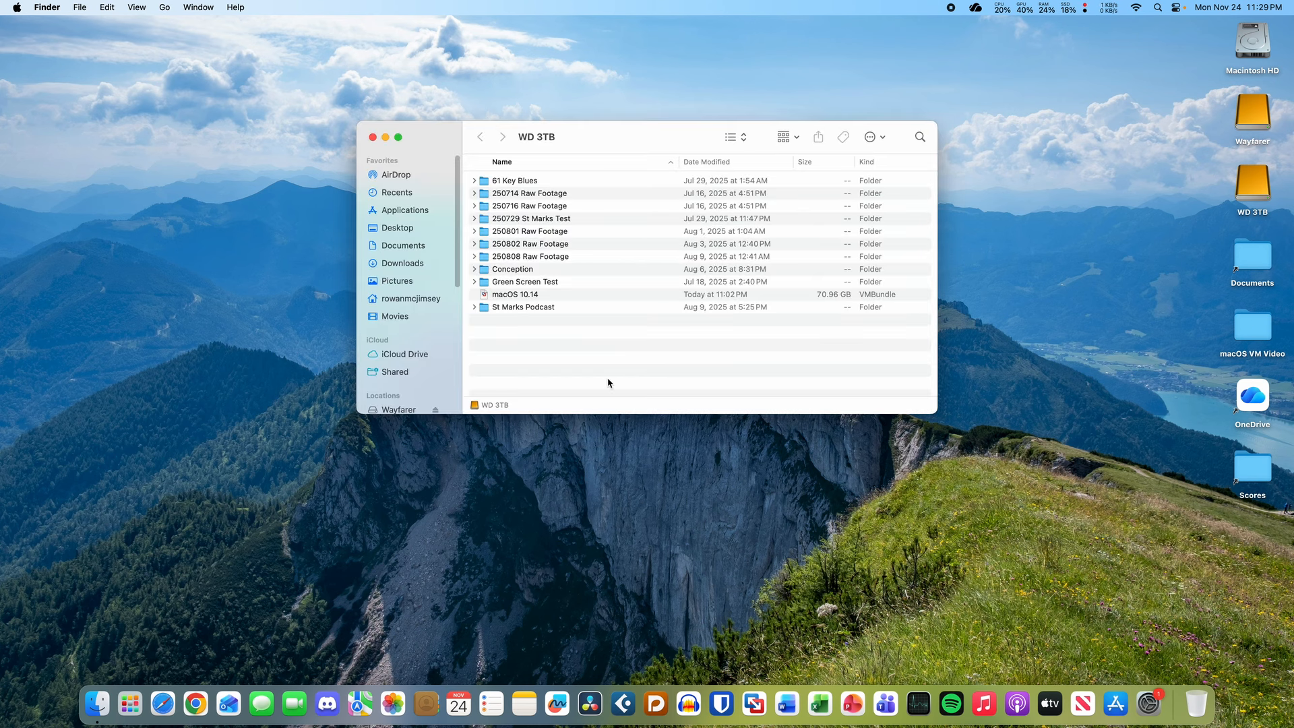
left_click(564, 297)
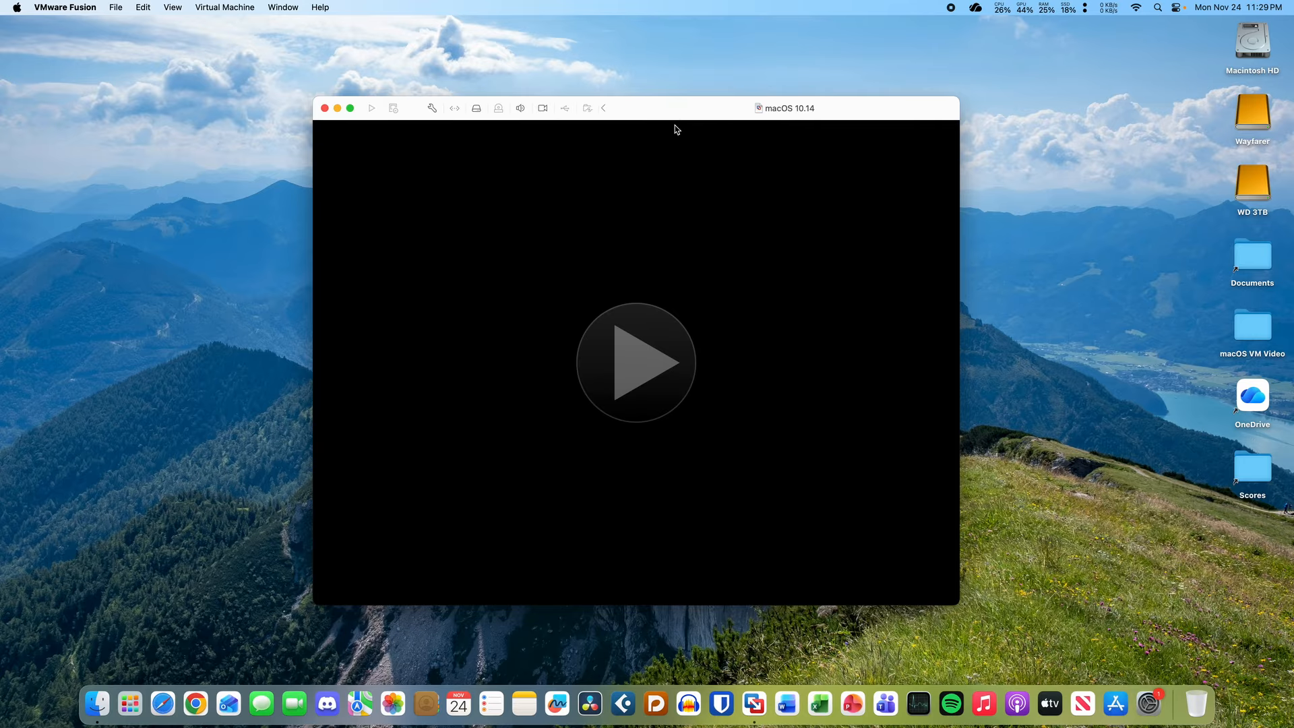
left_click_drag(674, 117, 657, 71)
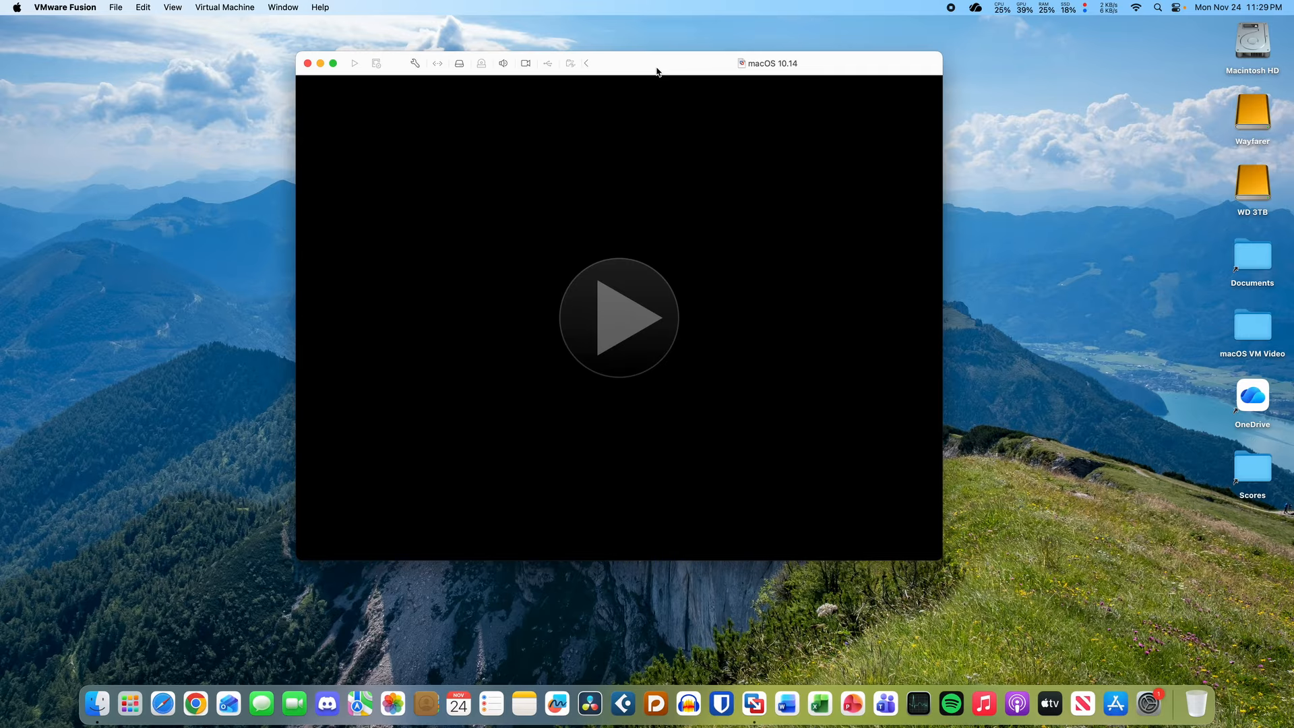
- Power on the macOS 10.14 VM and answer 'I Moved It' when asked
left_click(619, 317)
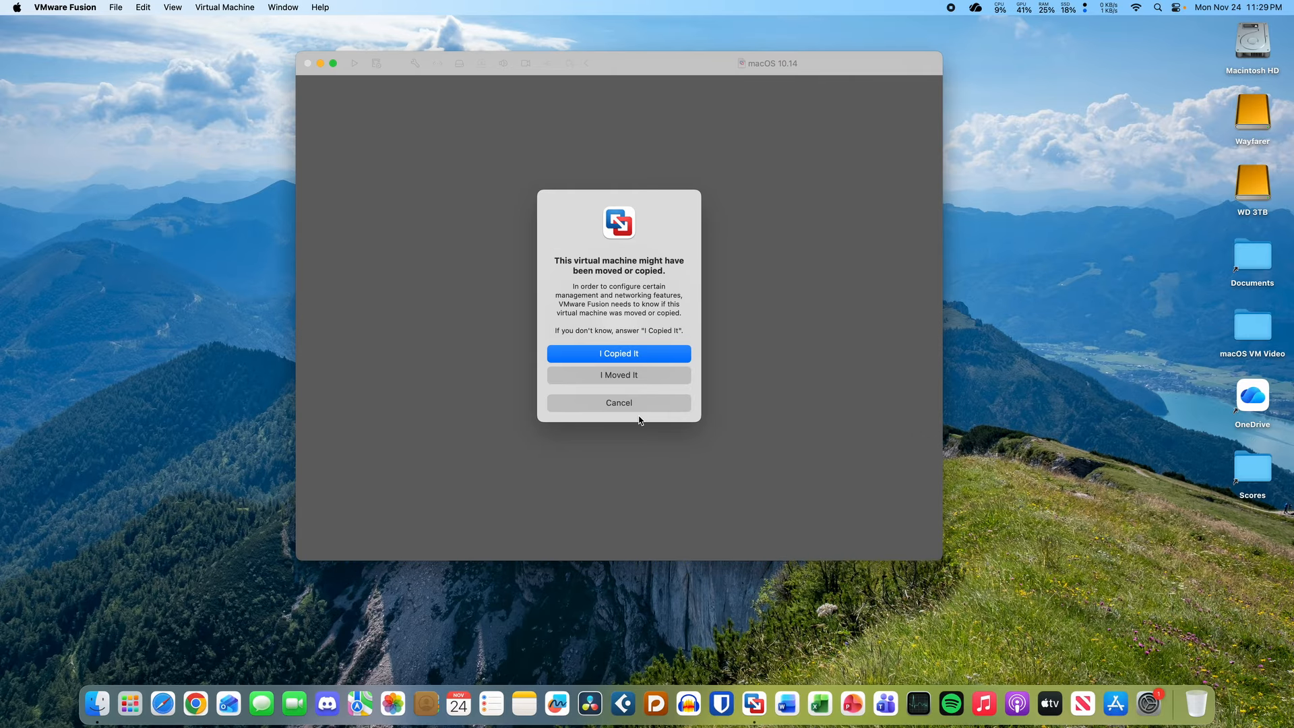
left_click(646, 381)
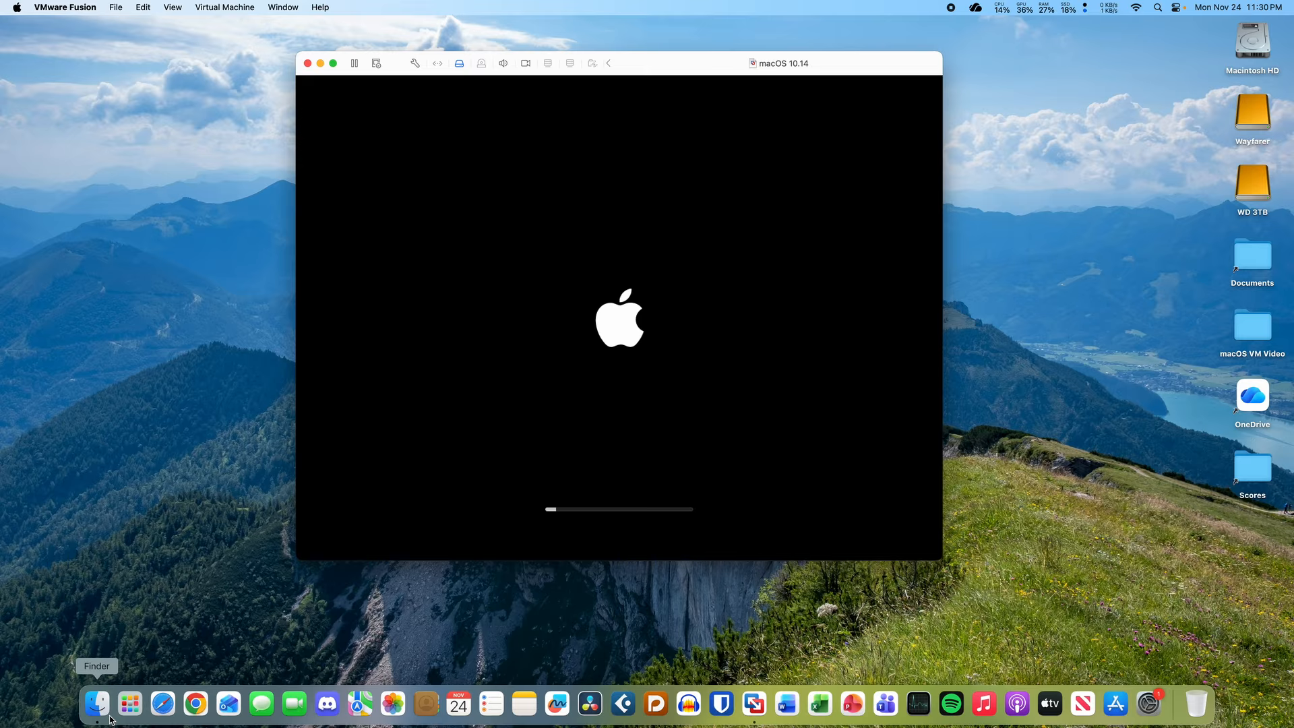
- Close the WD 3TB Finder window via Finder's Show All Windows in the Dock
right_click(110, 719)
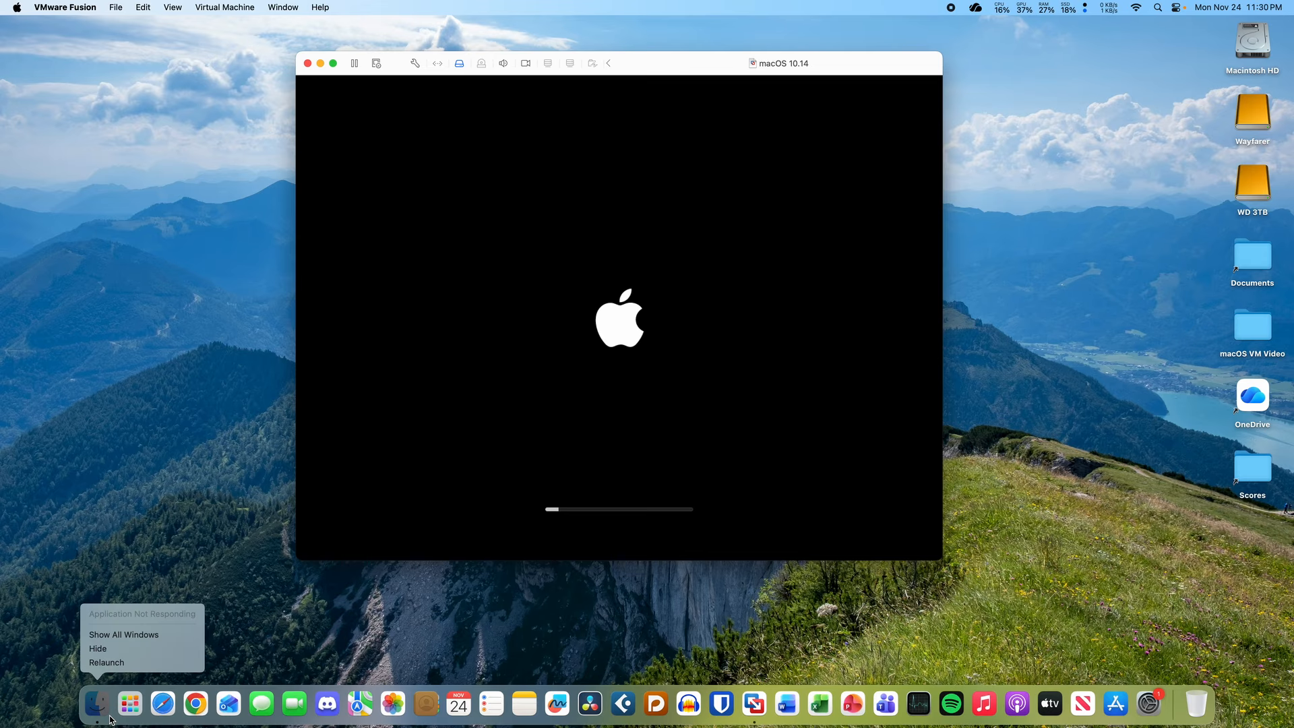
left_click(107, 713)
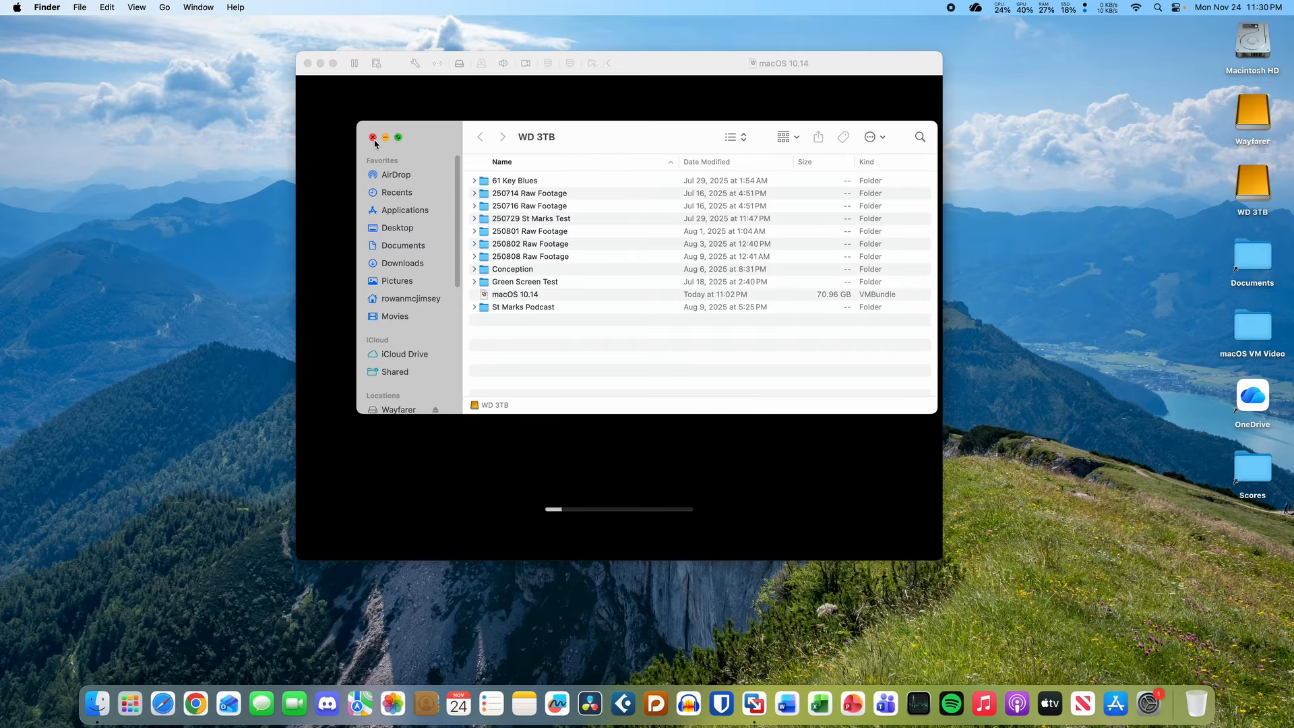
left_click(374, 138)
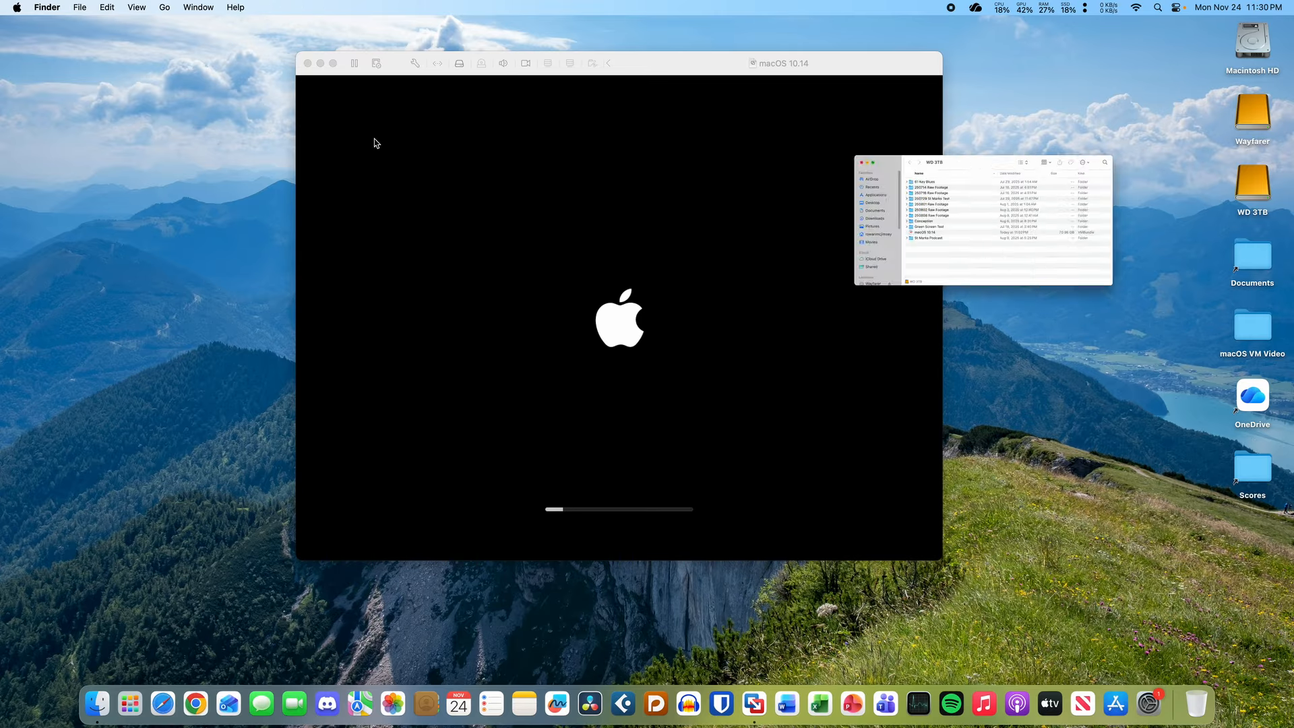
- Enlarge the booting VM window and move it toward the top left
left_click(687, 73)
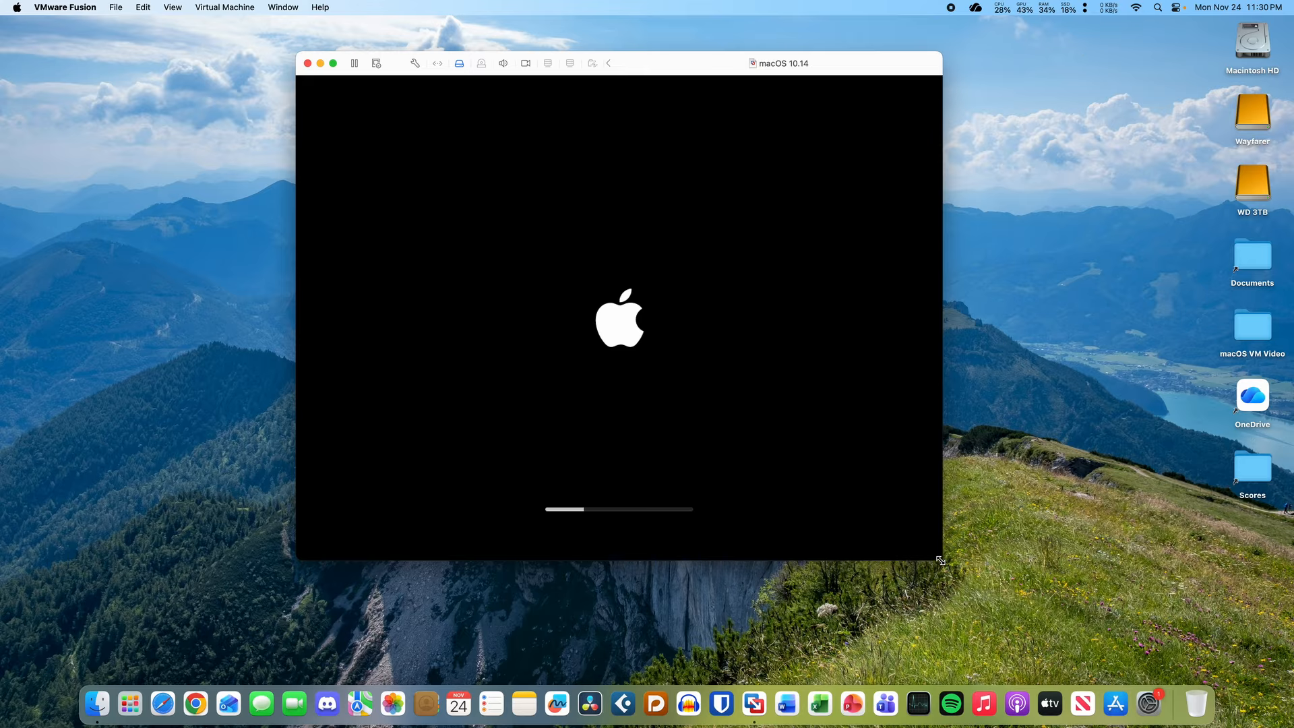
left_click_drag(942, 559, 1126, 658)
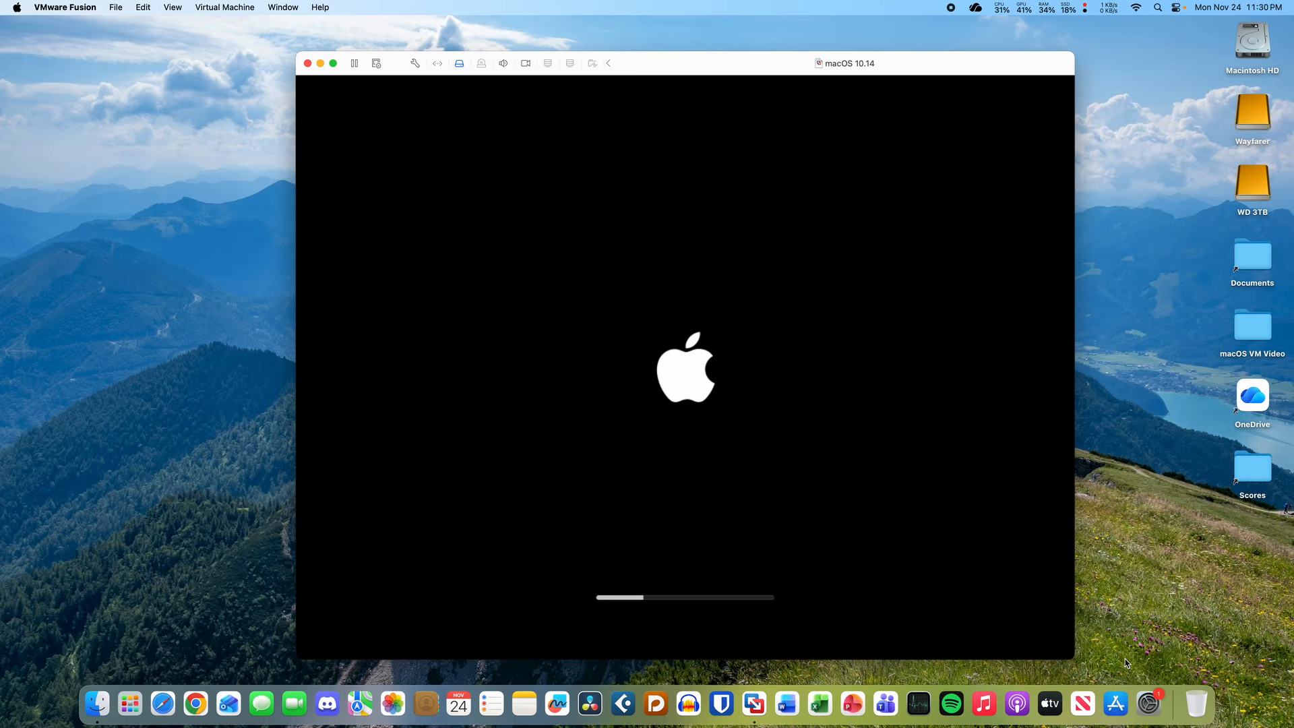
left_click_drag(745, 64, 705, 54)
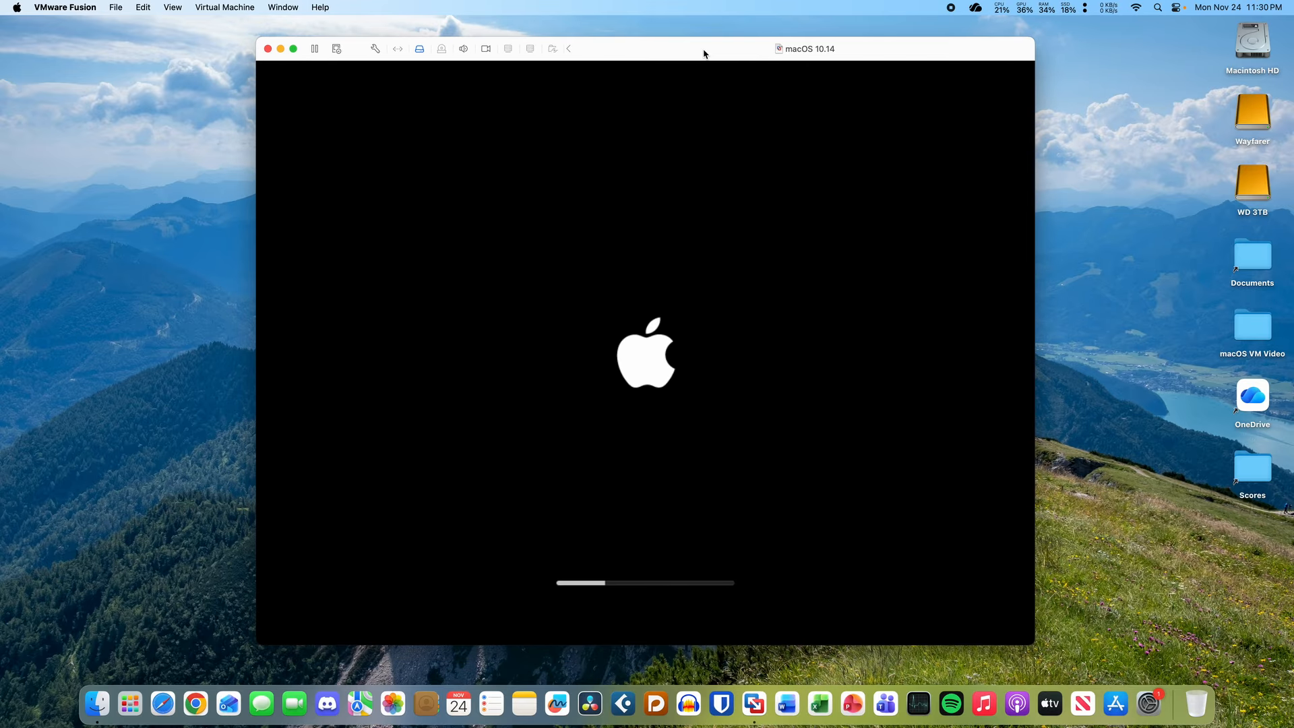
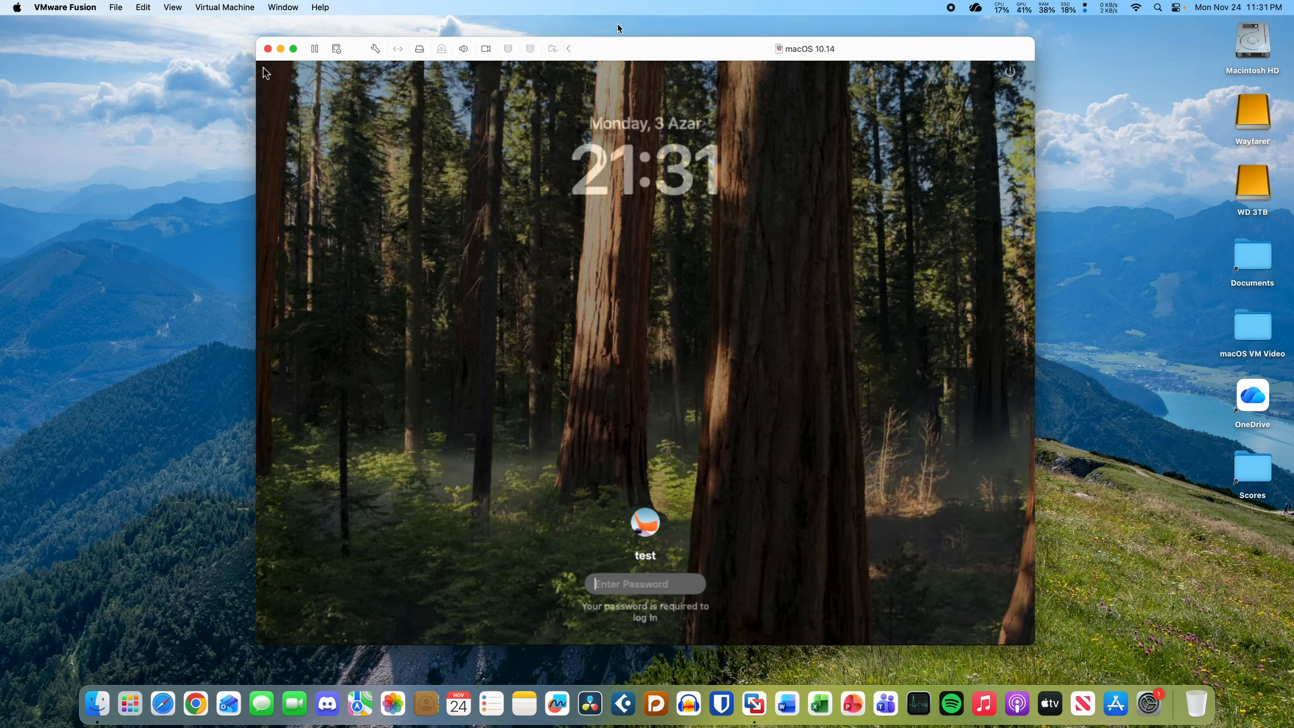
- Enter the guest account password twice to log in, then release the mouse to the host
left_click_drag(628, 56, 627, 48)
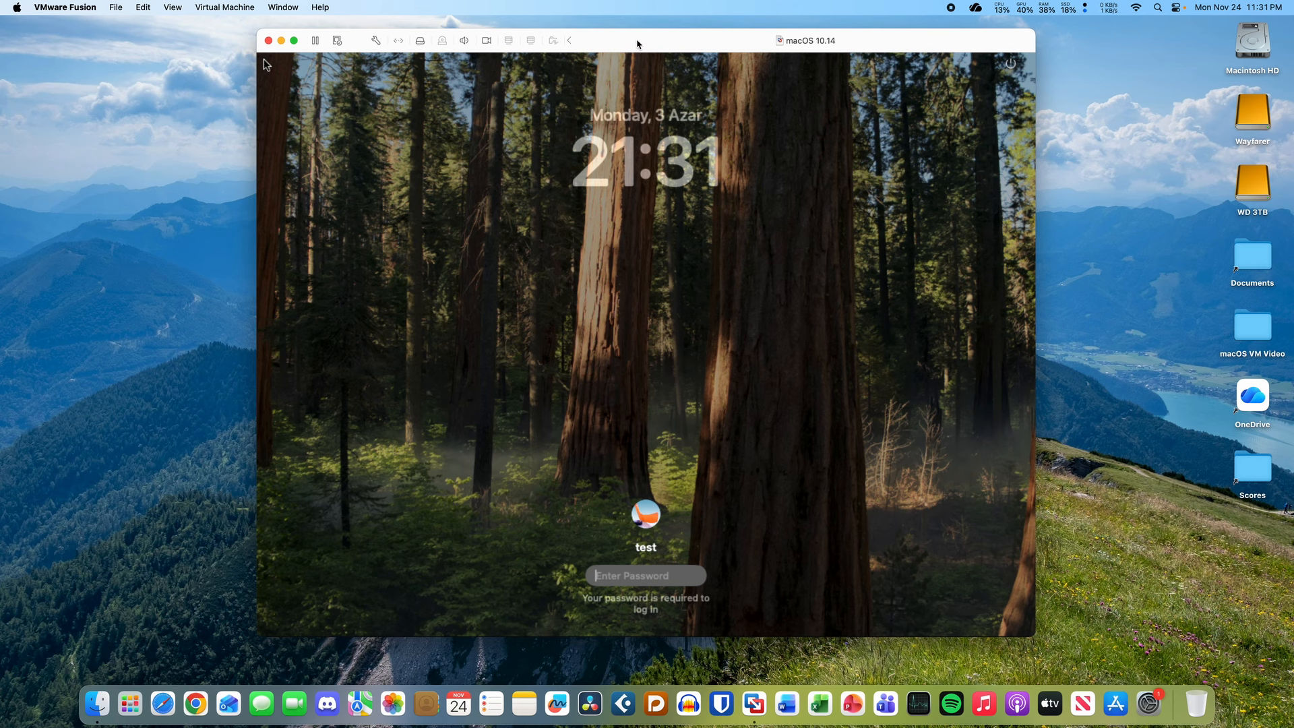
type("test")
key("Return")
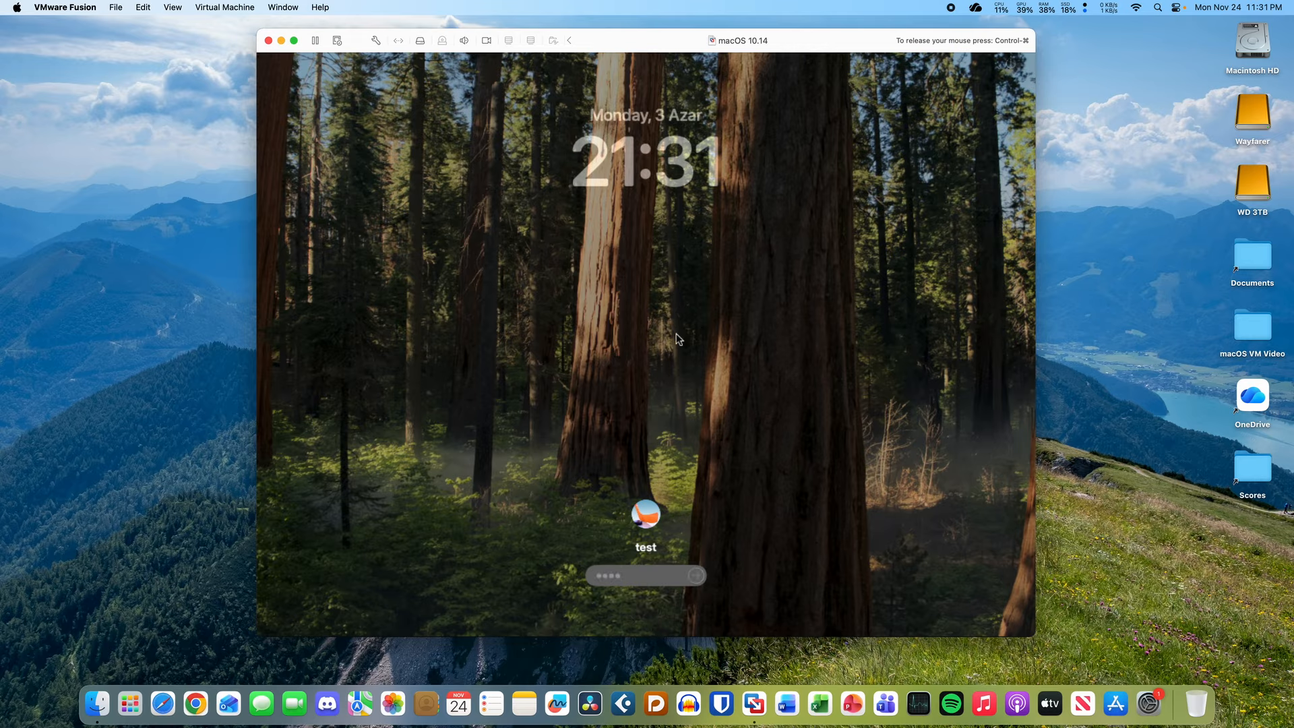
type("test")
key("Return")
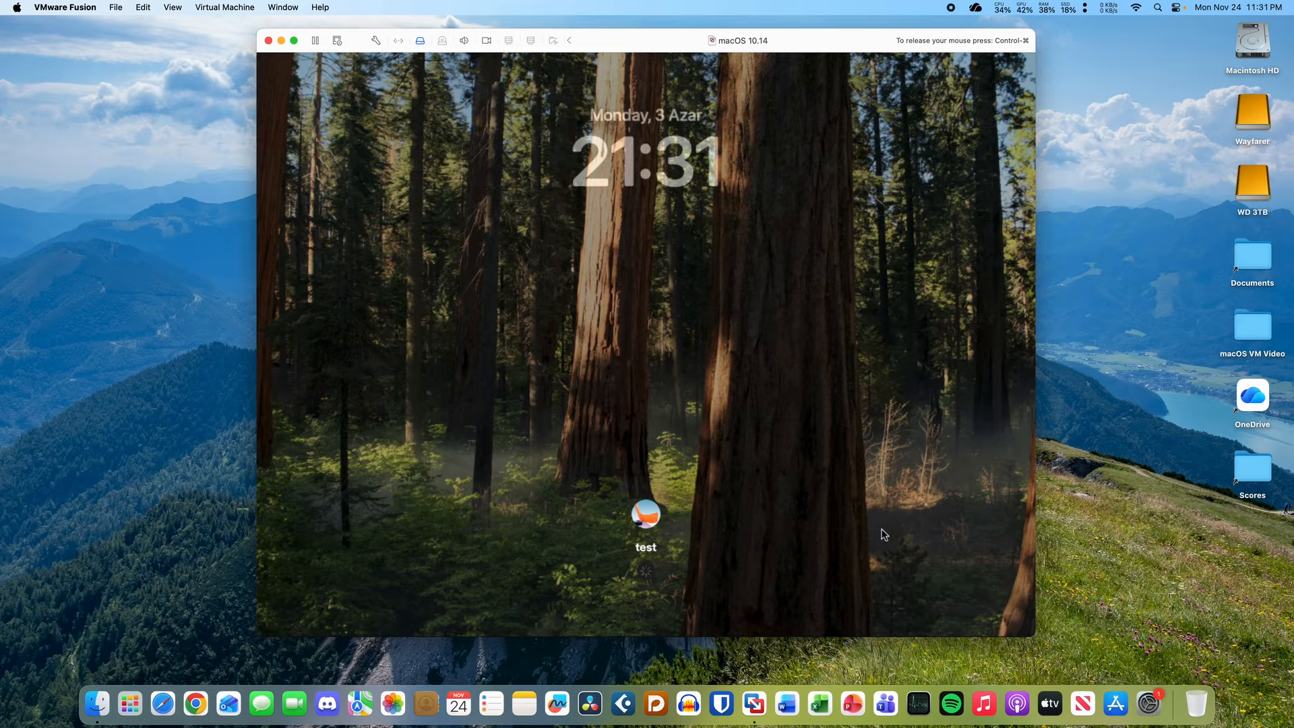
key("ctrl+super")
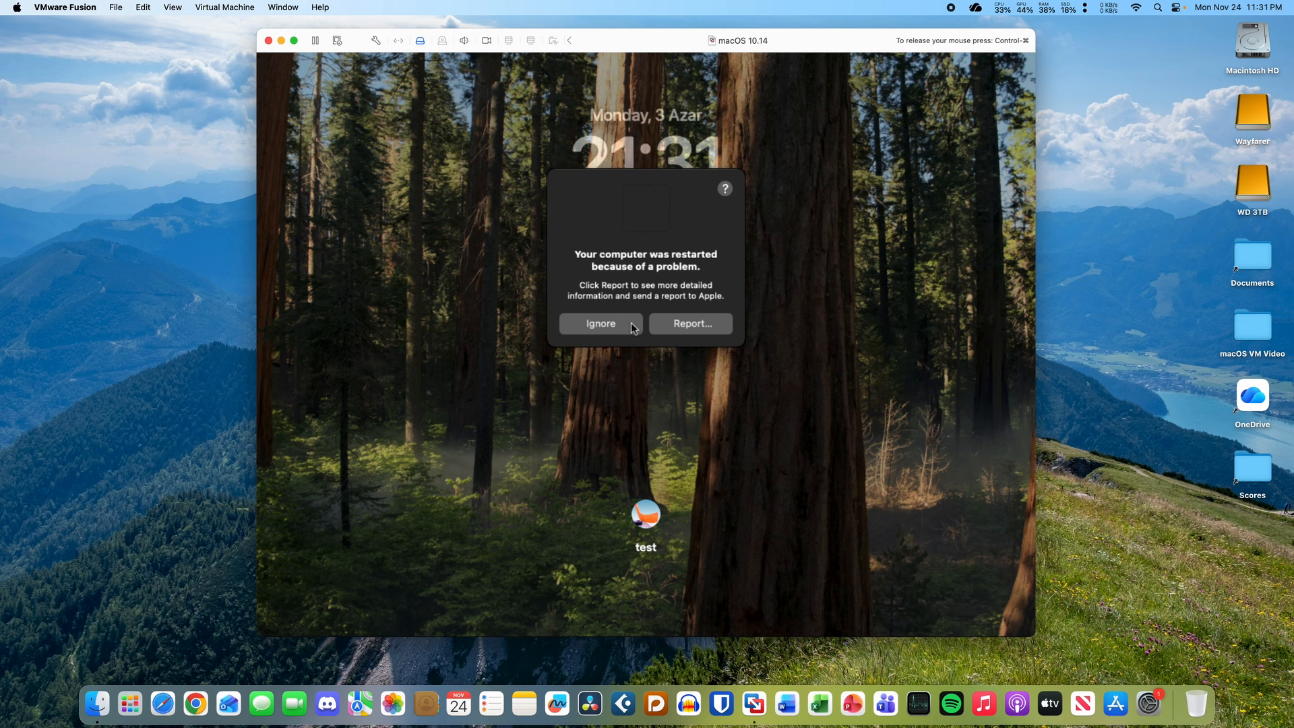
- View the restart problem report, move the widget prompts aside, allow ShortcutsWidgetExtension, and dismiss the report
left_click(682, 322)
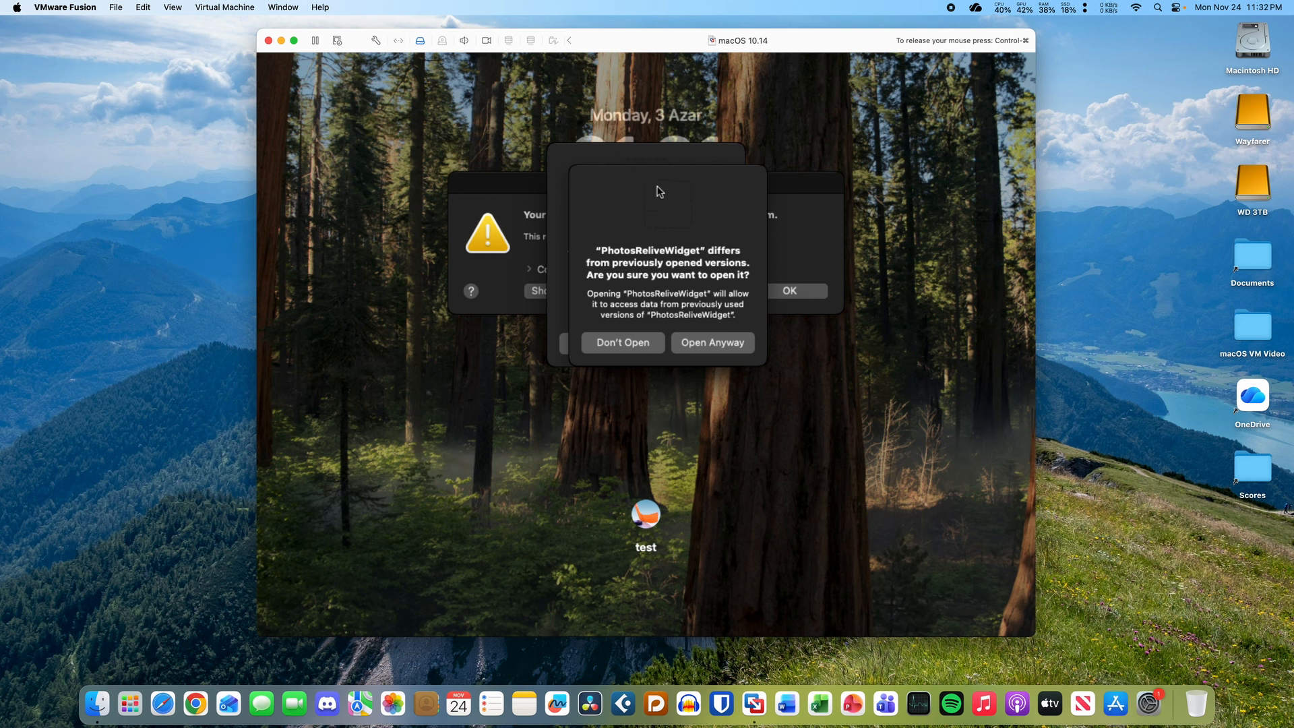
left_click_drag(658, 188, 849, 177)
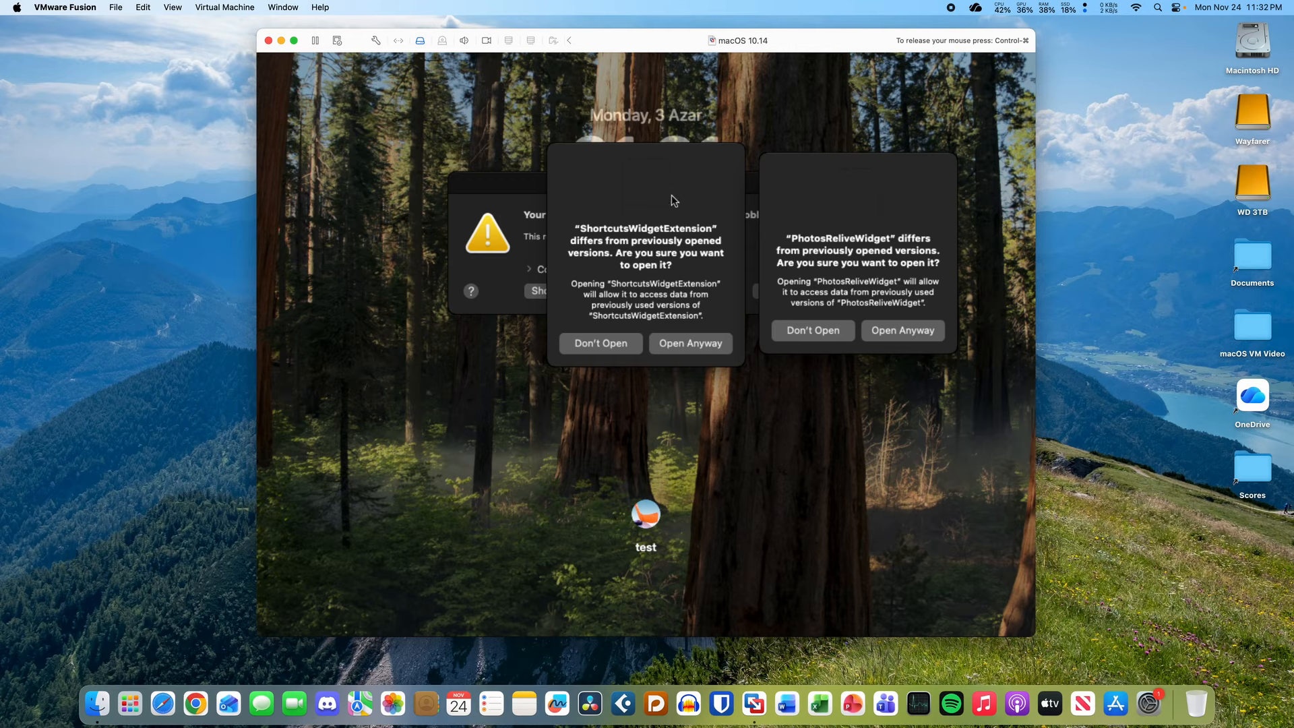
mouse_move(664, 166)
left_mouse_down()
mouse_move(530, 277)
mouse_move(558, 298)
mouse_move(601, 174)
mouse_move(683, 165)
left_mouse_up()
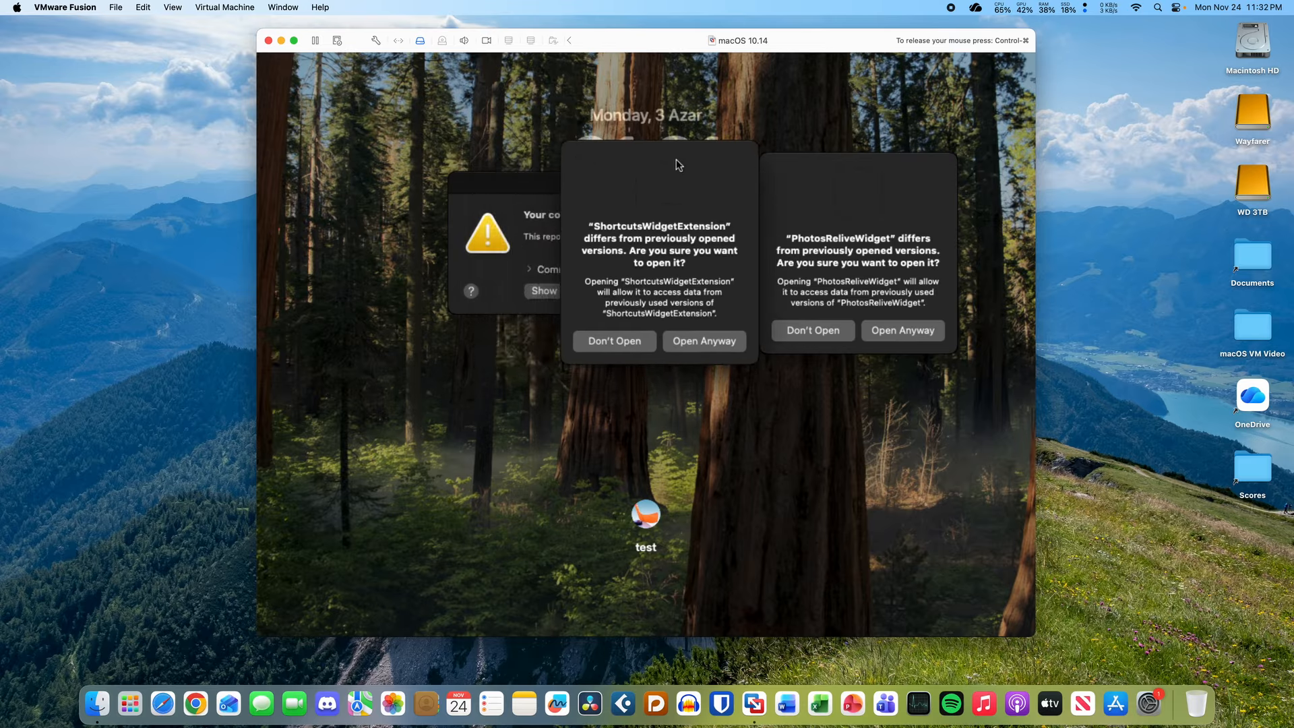
left_click(704, 341)
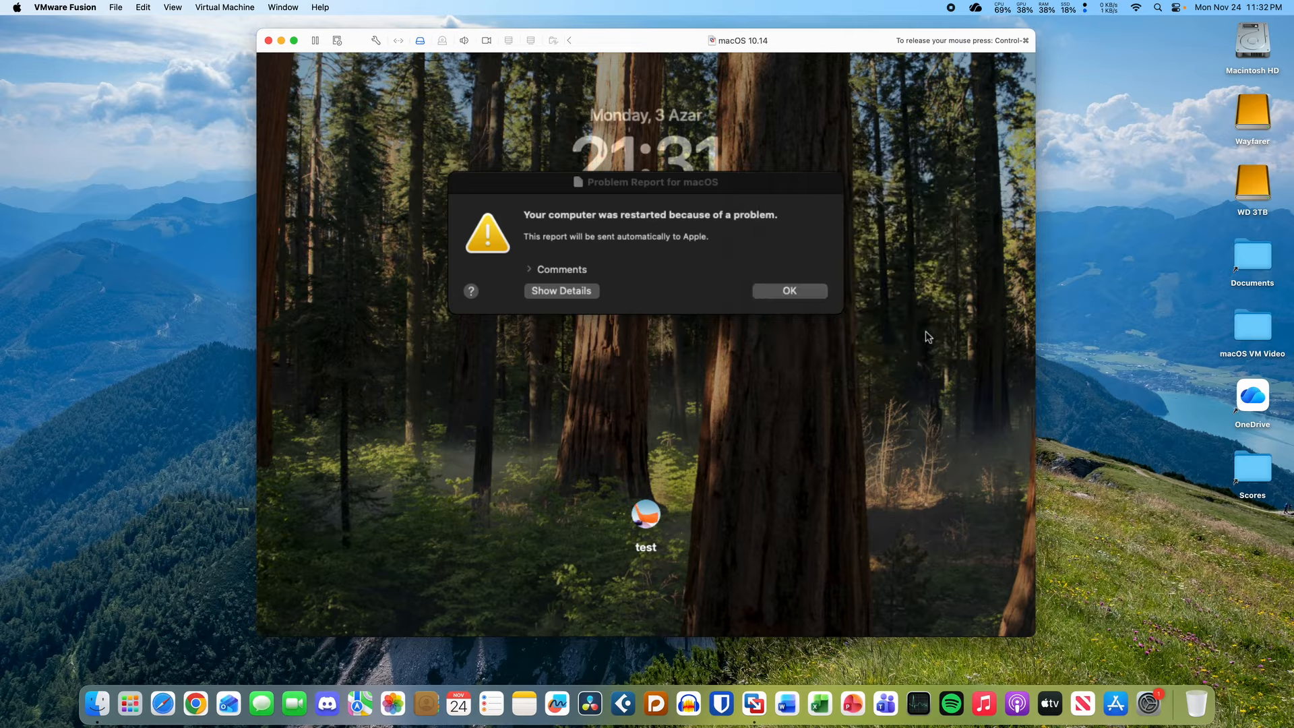
left_click(799, 292)
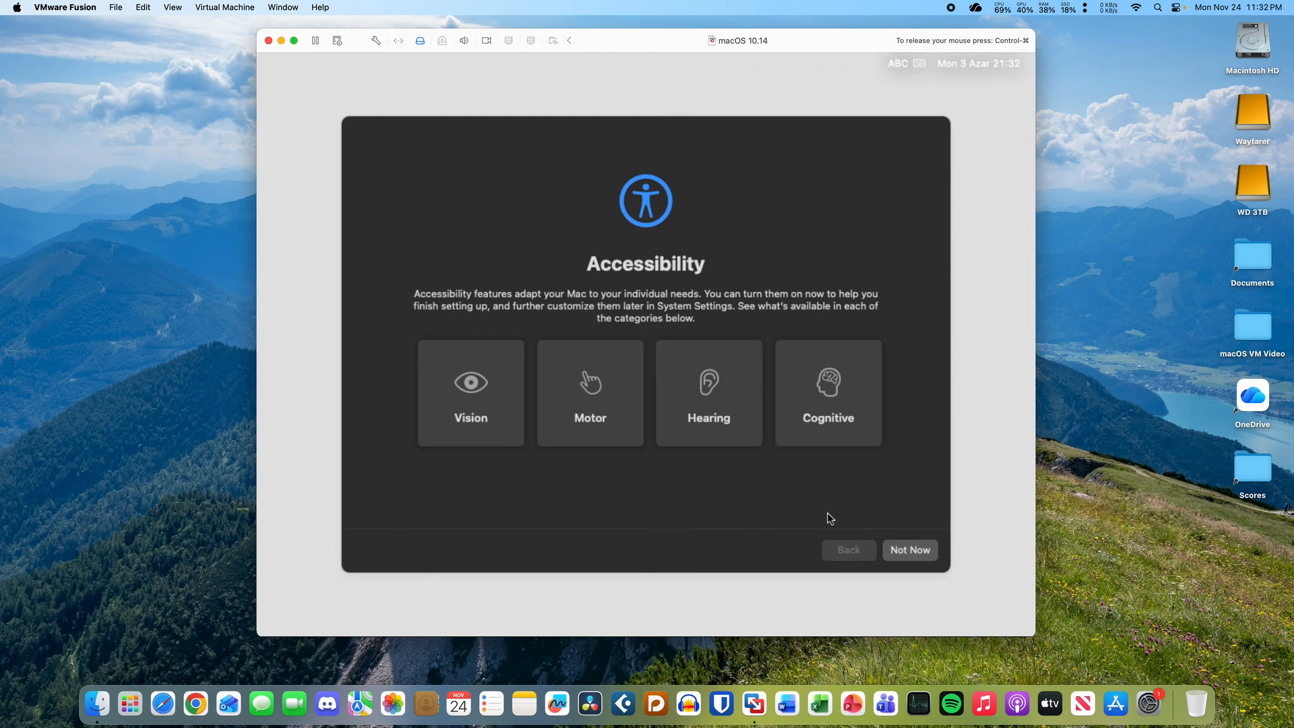
- Skip Accessibility and choose local Ethernet with DHCP settings, continuing without an internet connection
left_click(912, 550)
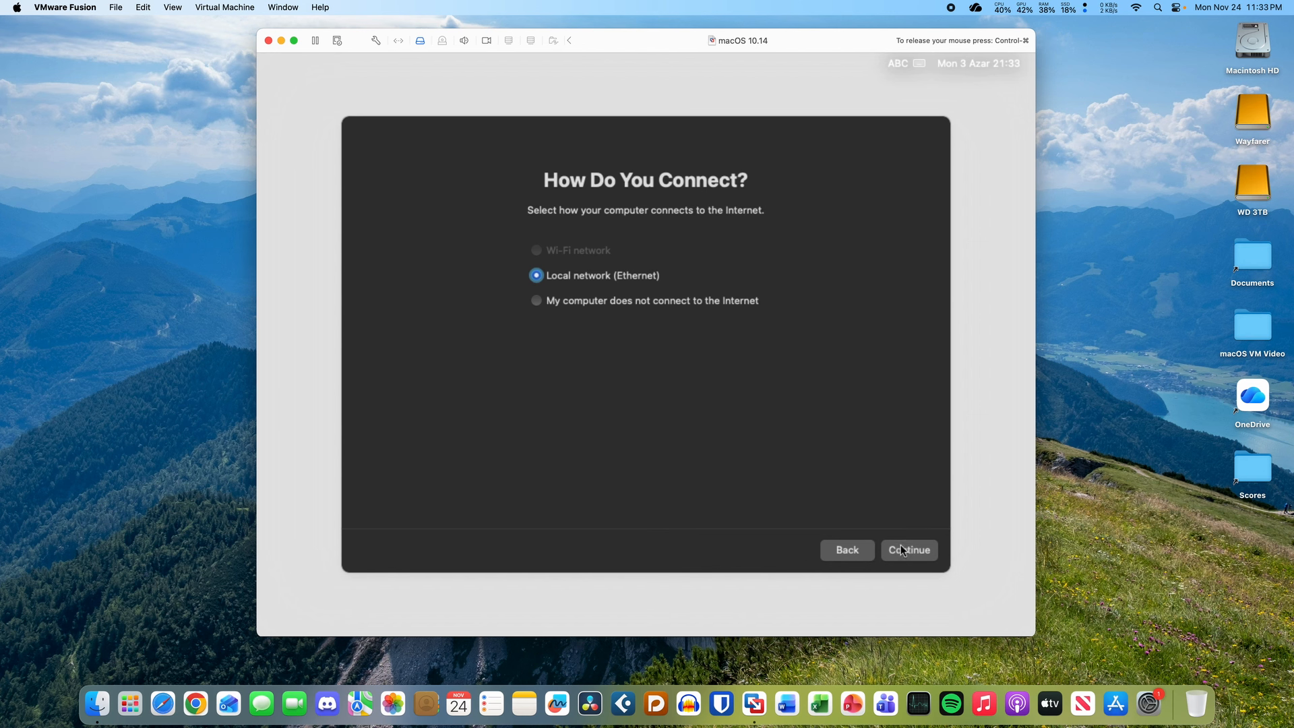
left_click(903, 550)
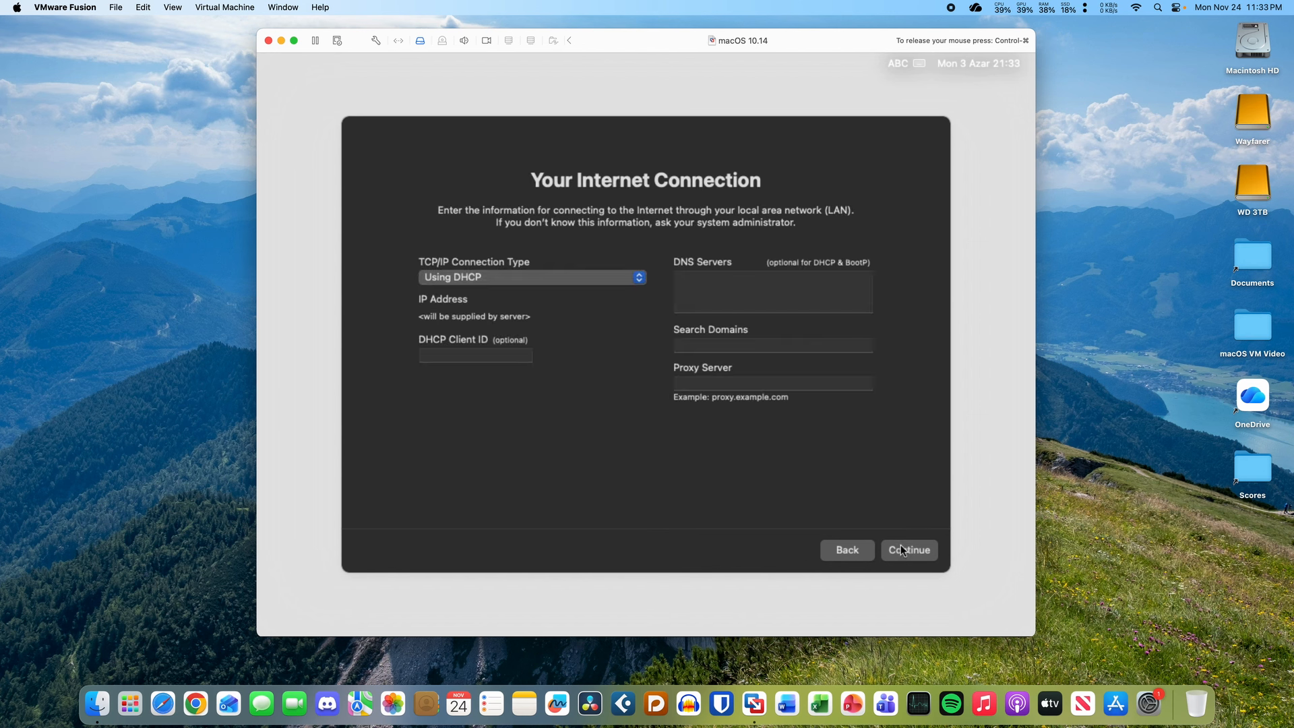
left_click(849, 552)
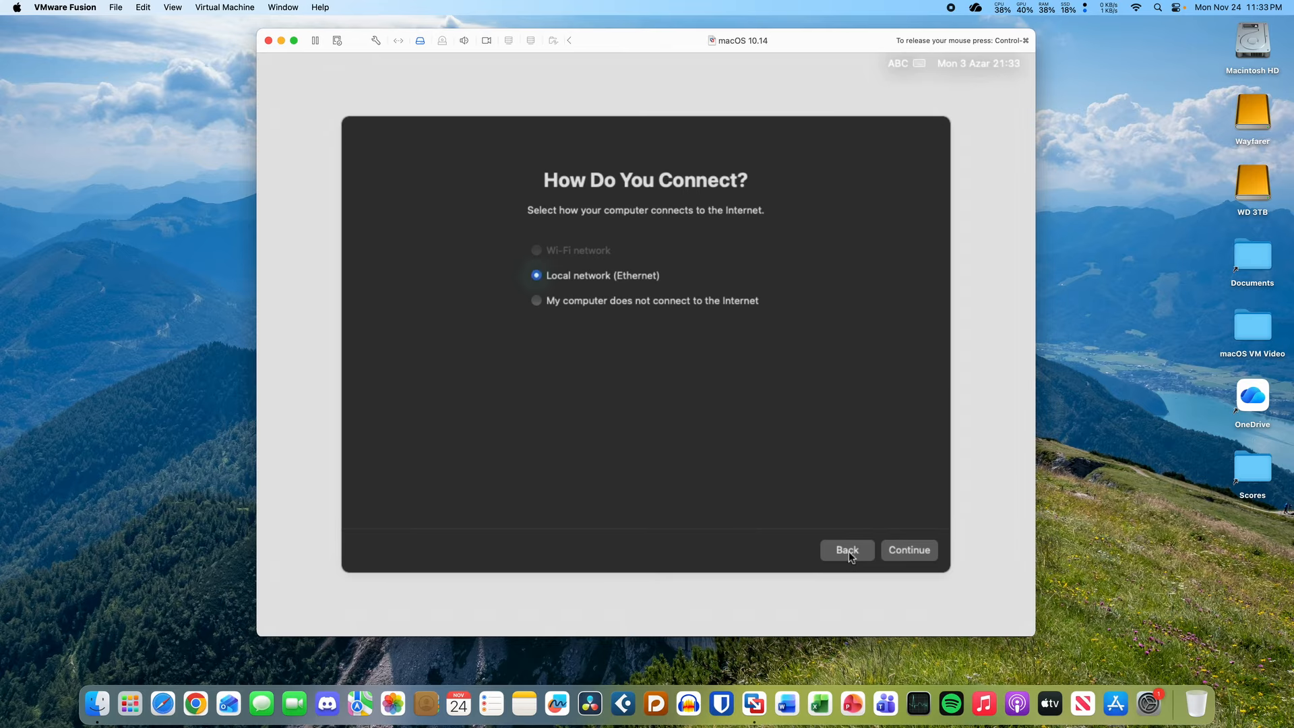
left_click(654, 301)
left_click(639, 282)
left_click(900, 553)
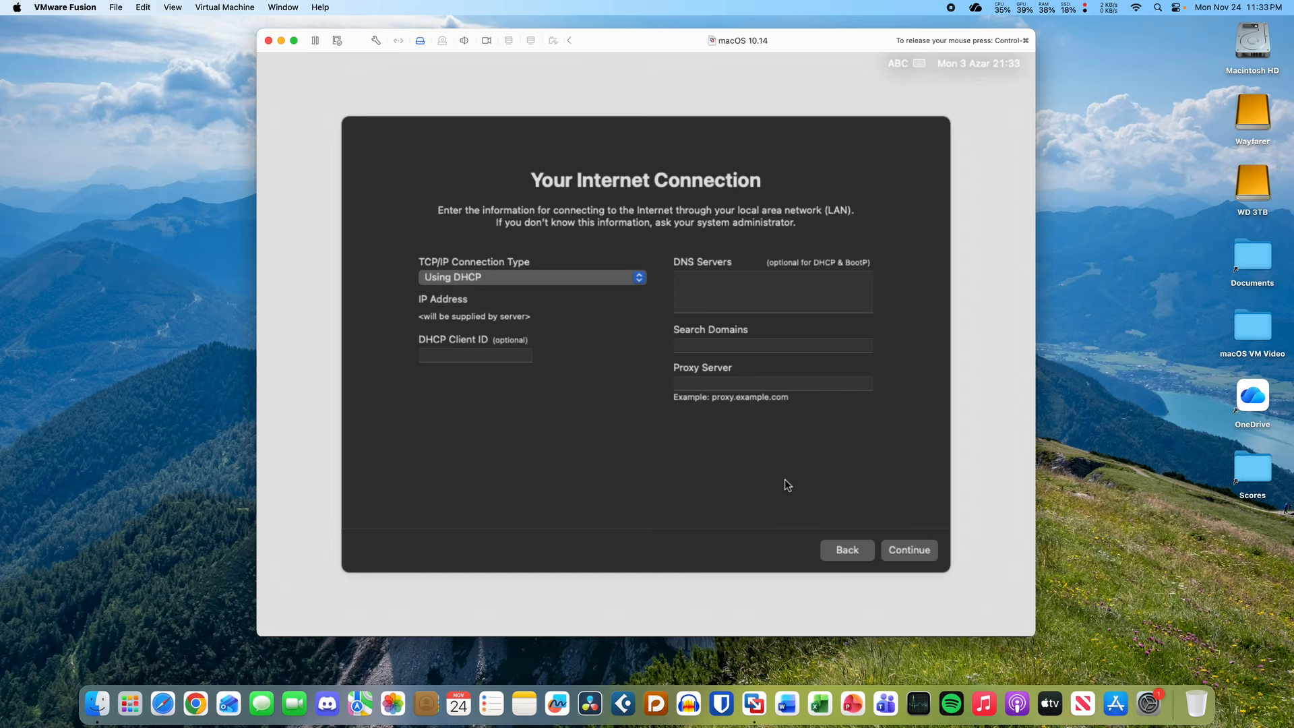
left_click(897, 549)
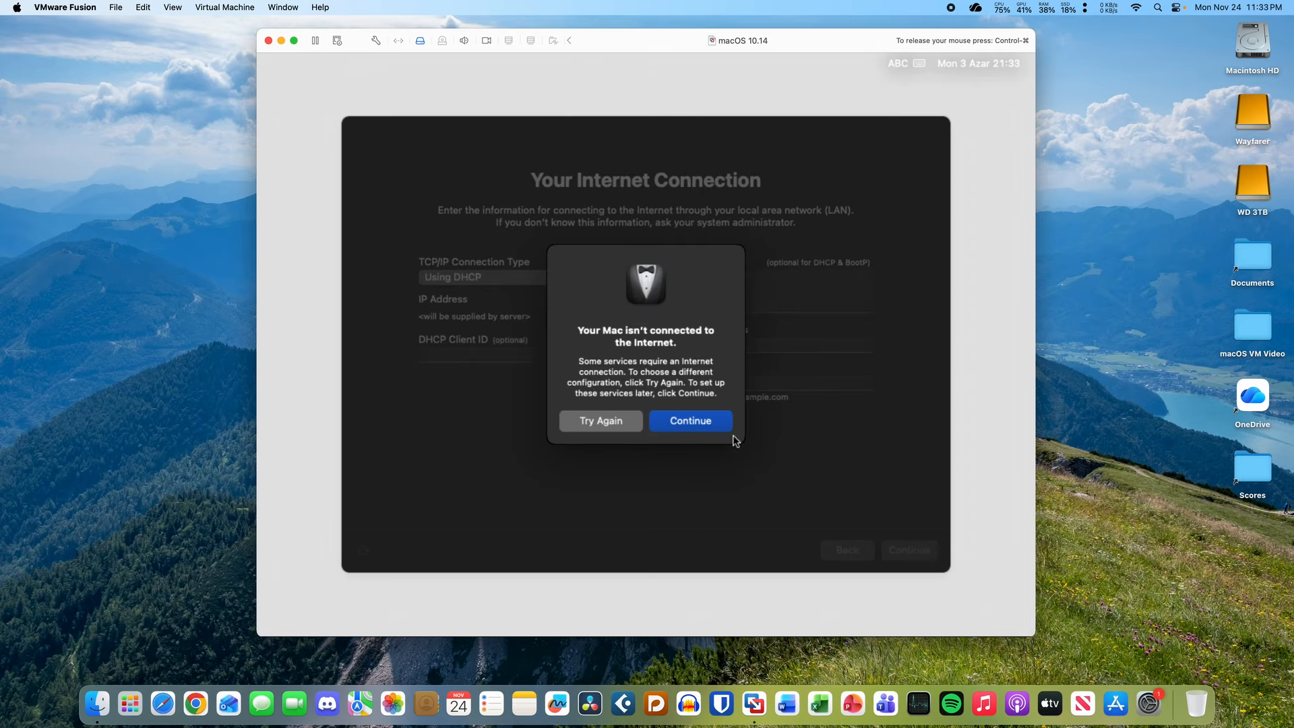
left_click(670, 423)
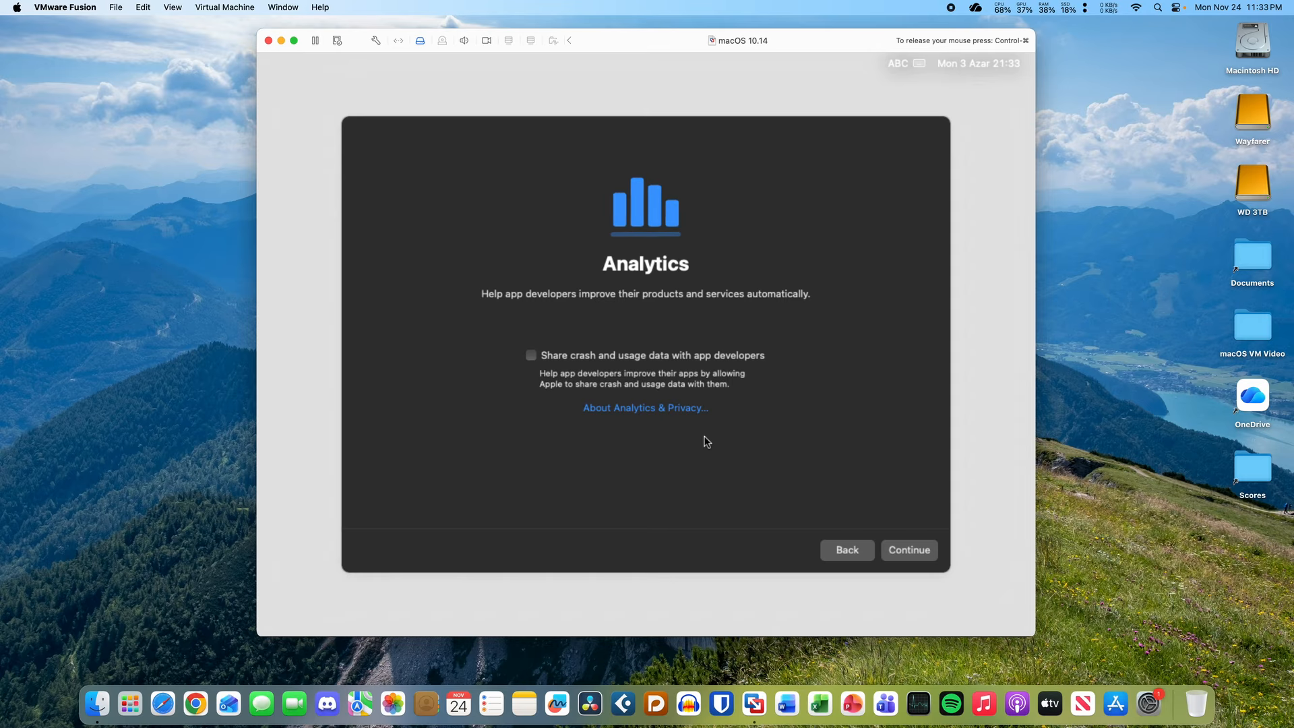
- Leave analytics off, set up Screen Time later, and finish through the Welcome to Mac screen
left_click(929, 552)
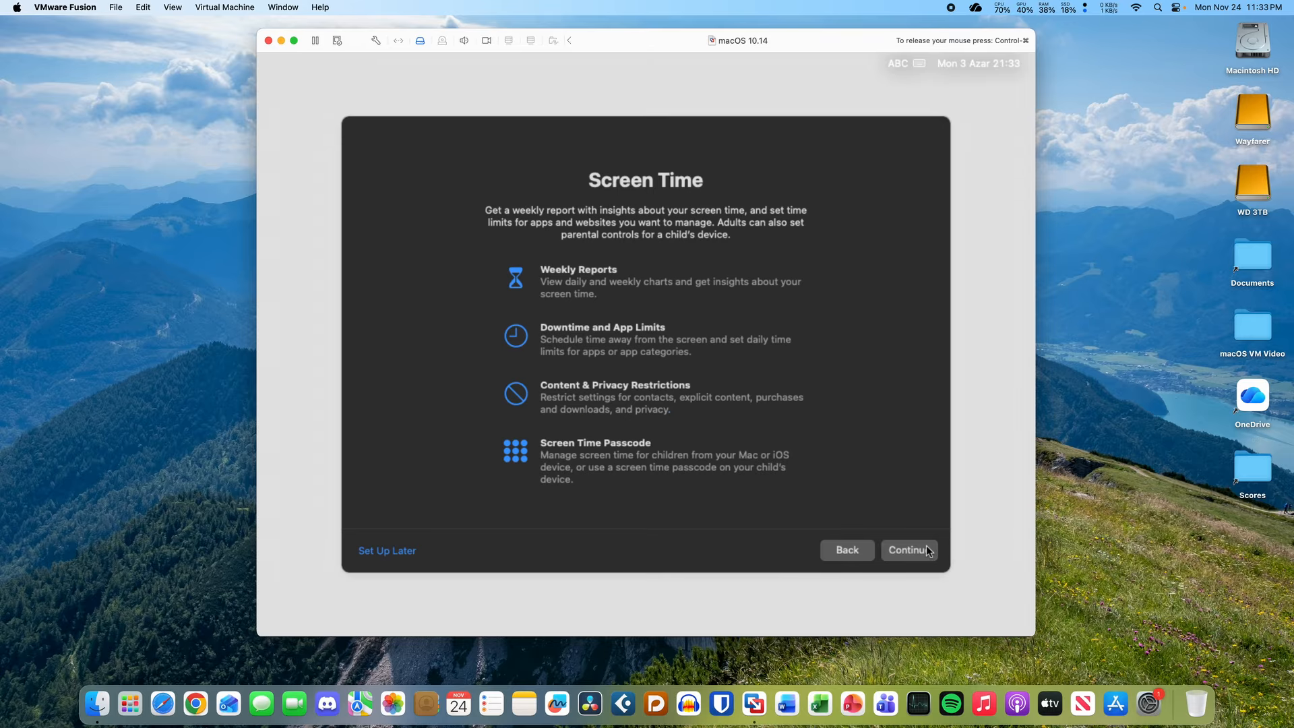
left_click(383, 556)
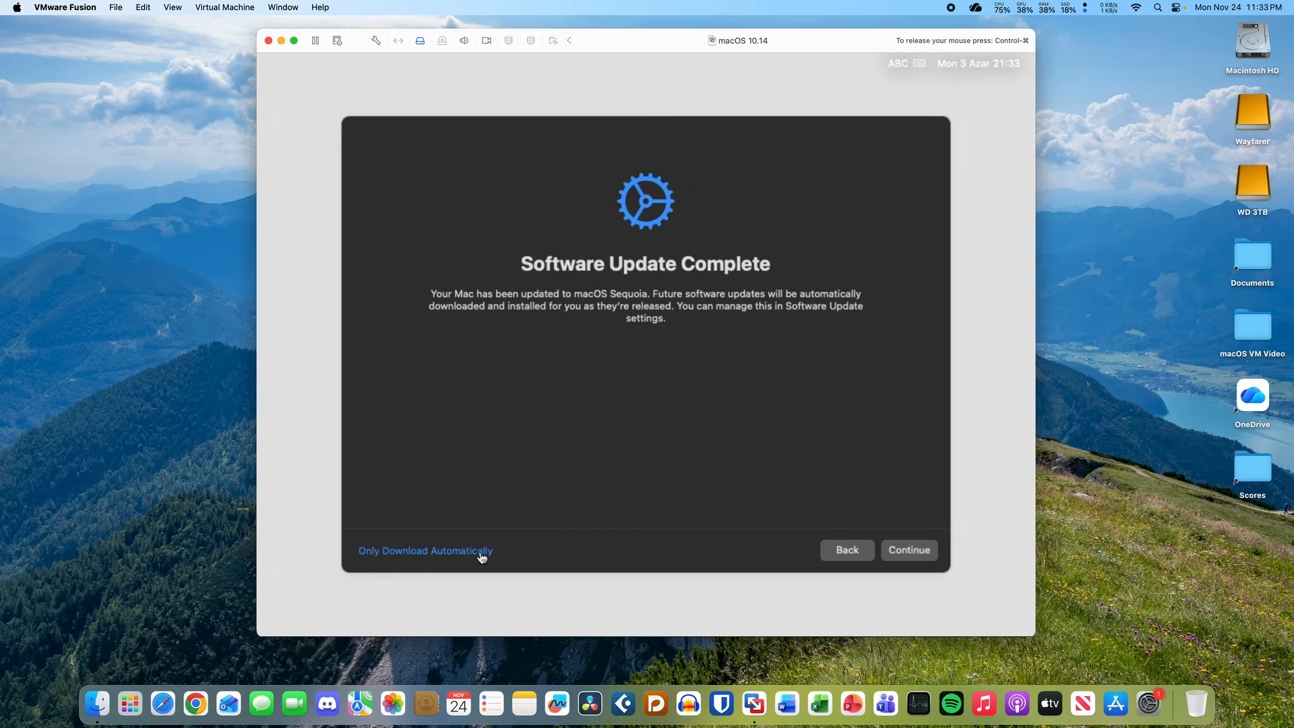
left_click(469, 554)
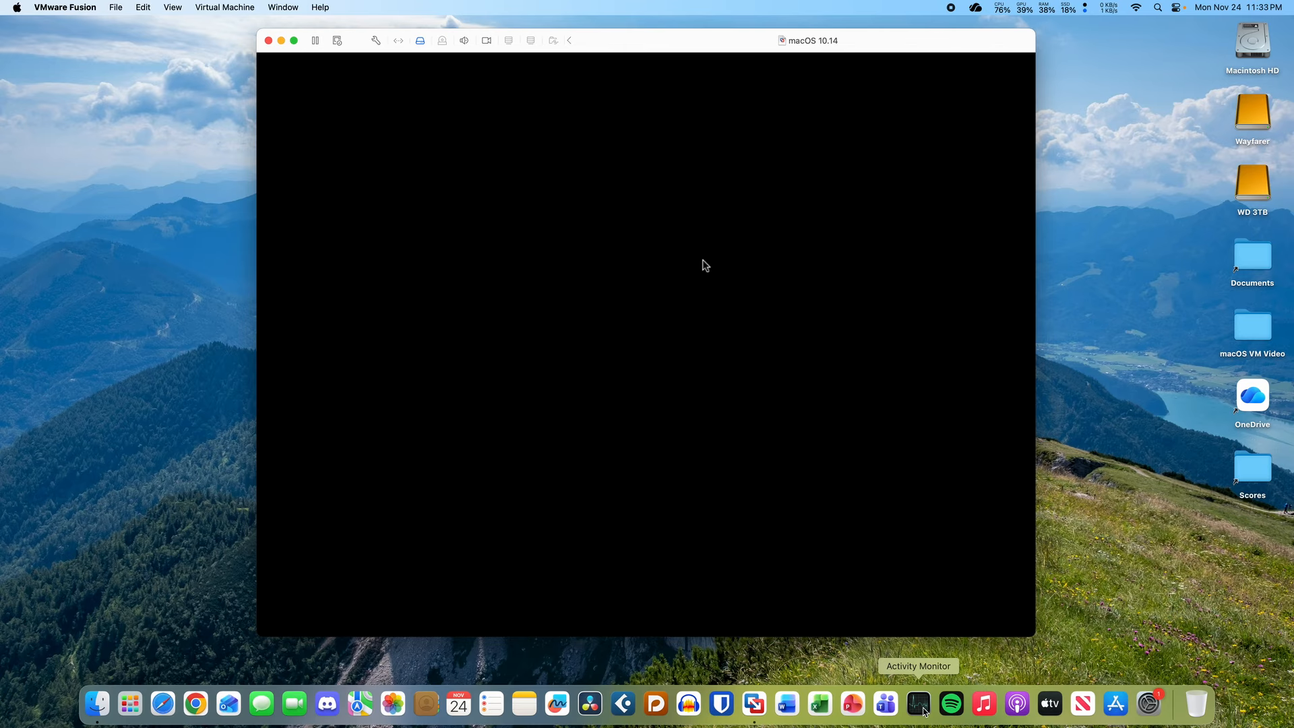
left_click(919, 705)
left_click(740, 589)
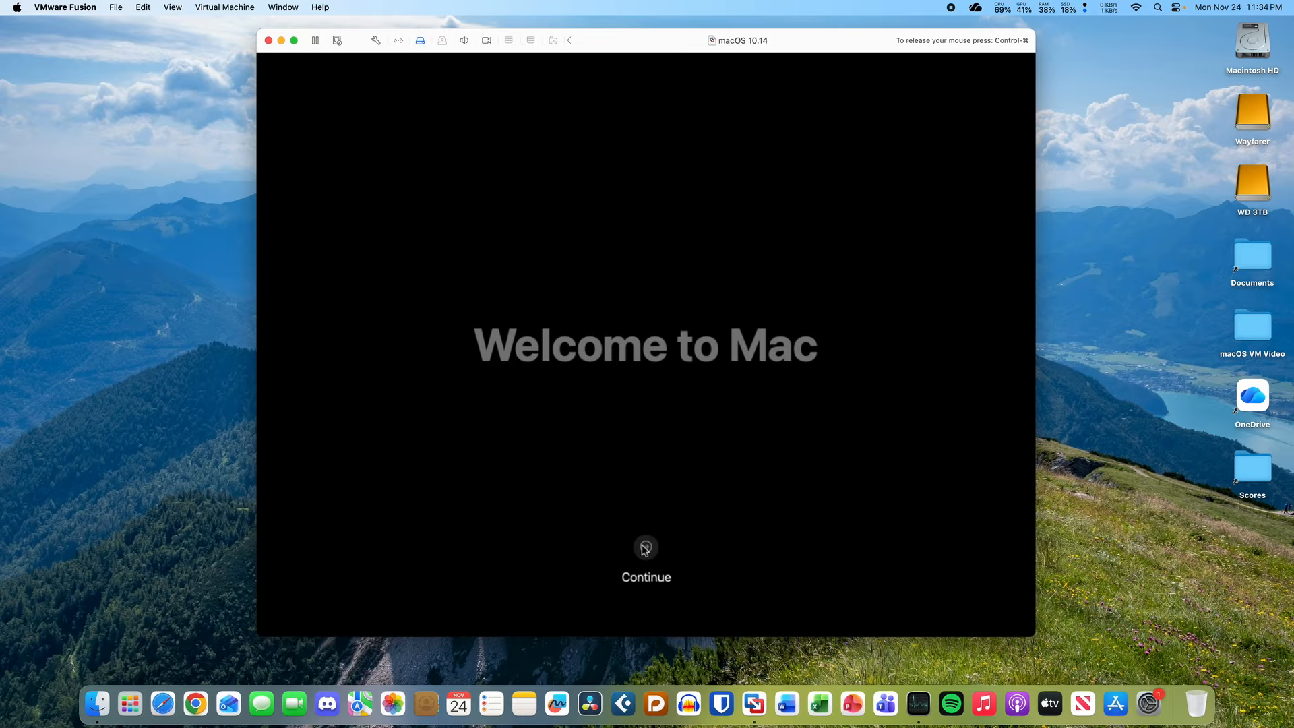
left_click(644, 547)
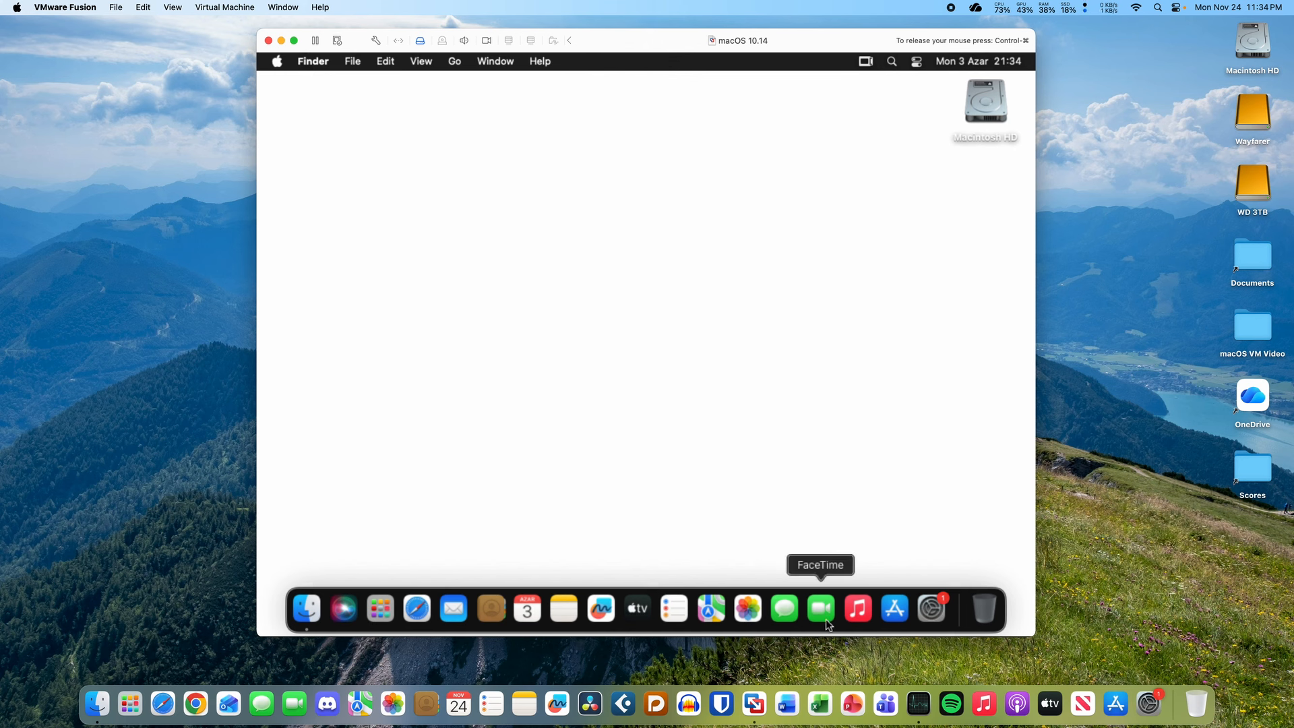
left_click(925, 718)
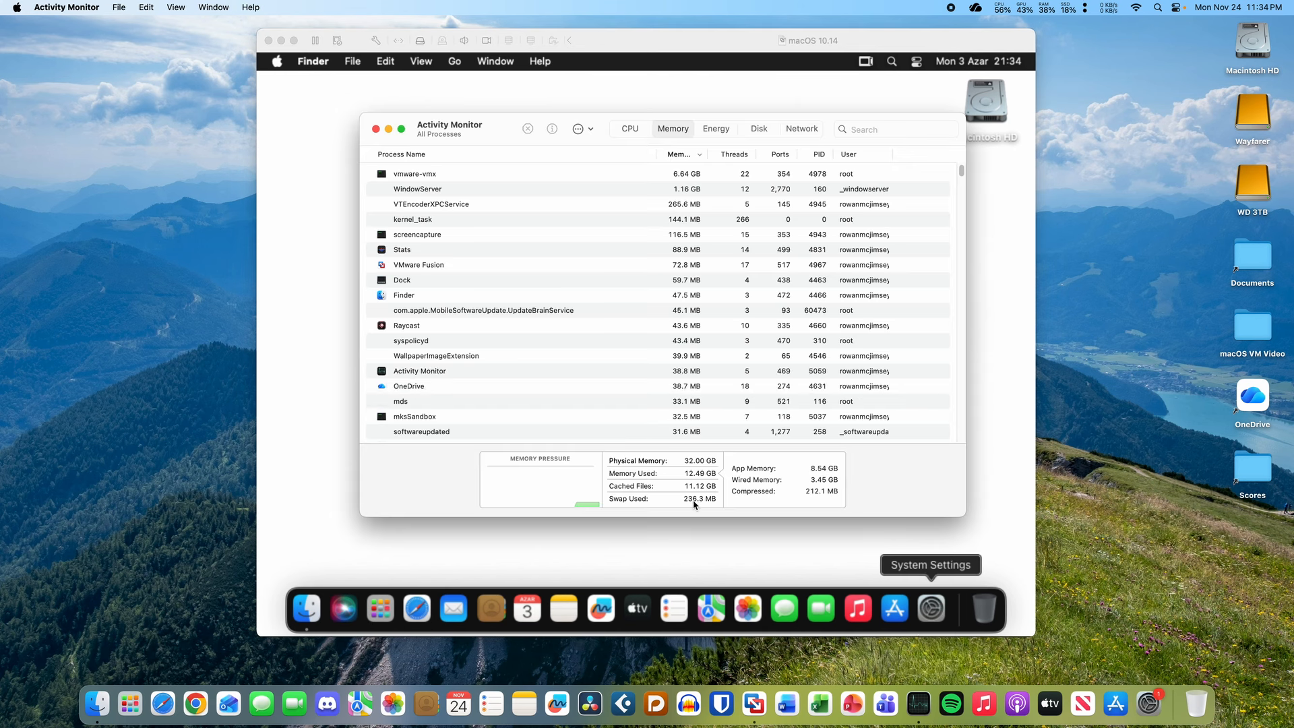
key("super+3")
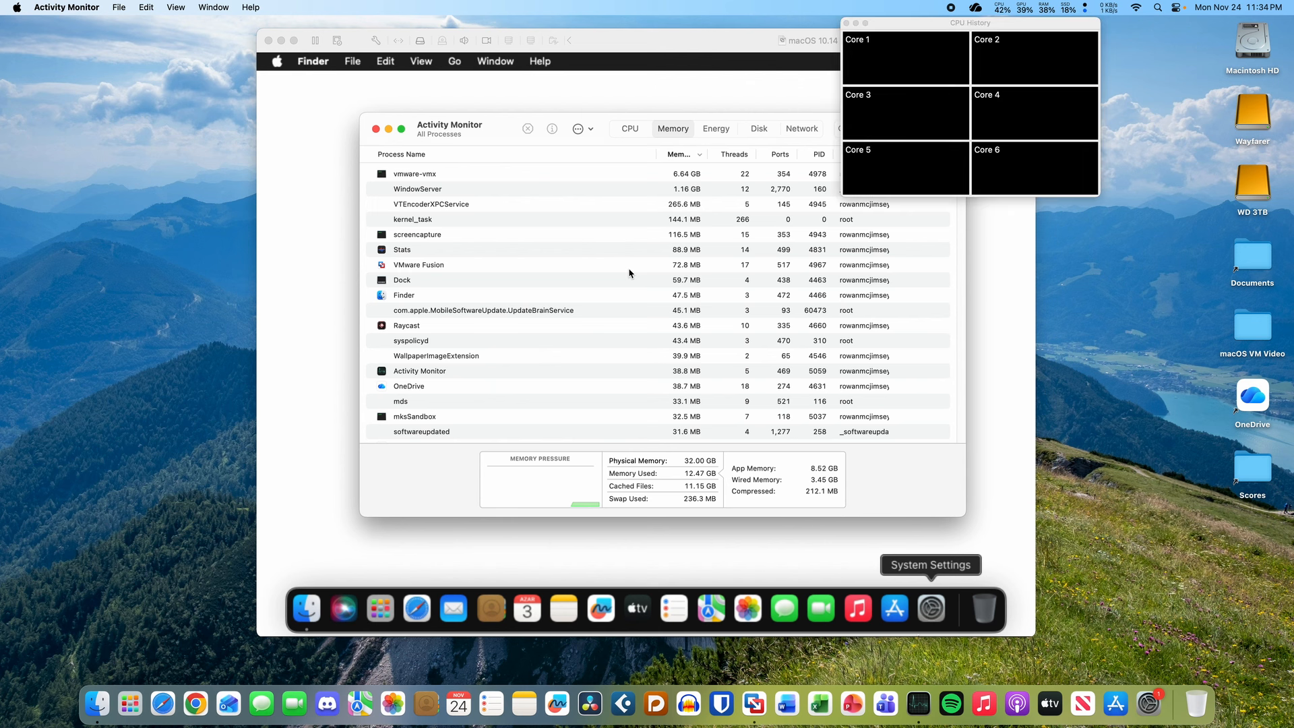
key("super+4")
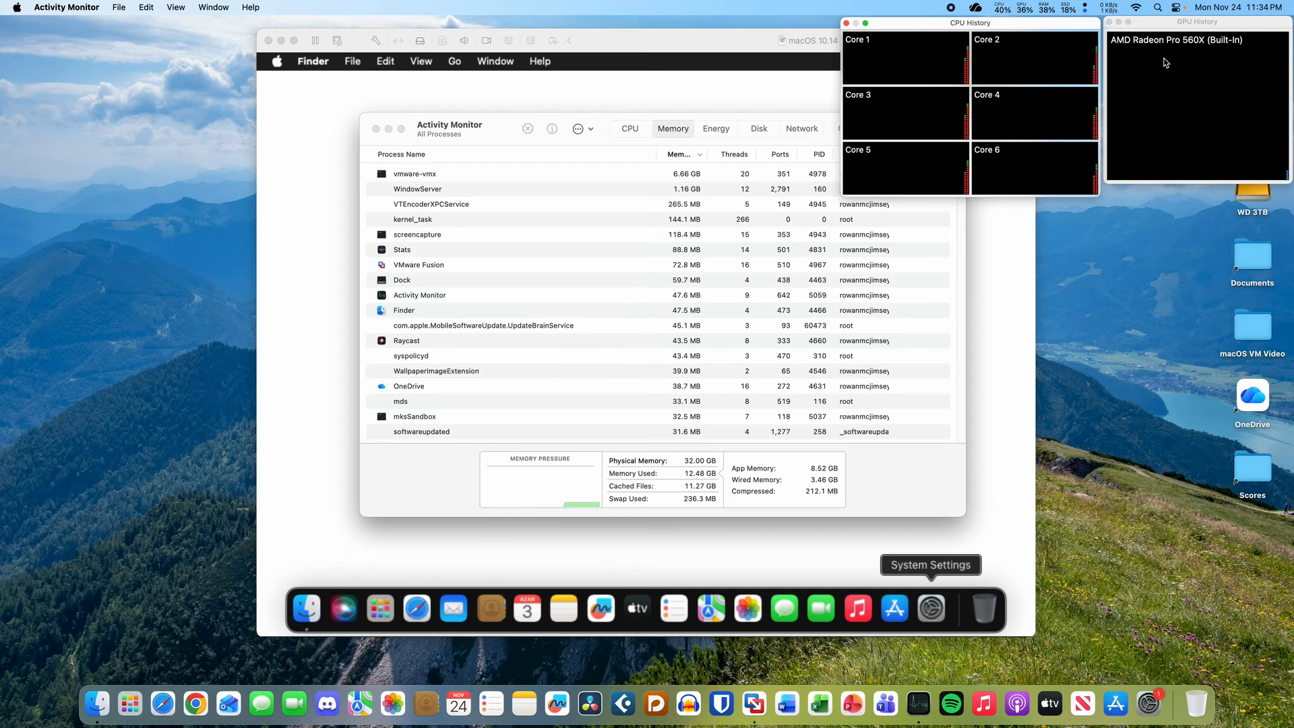
left_click(1223, 55)
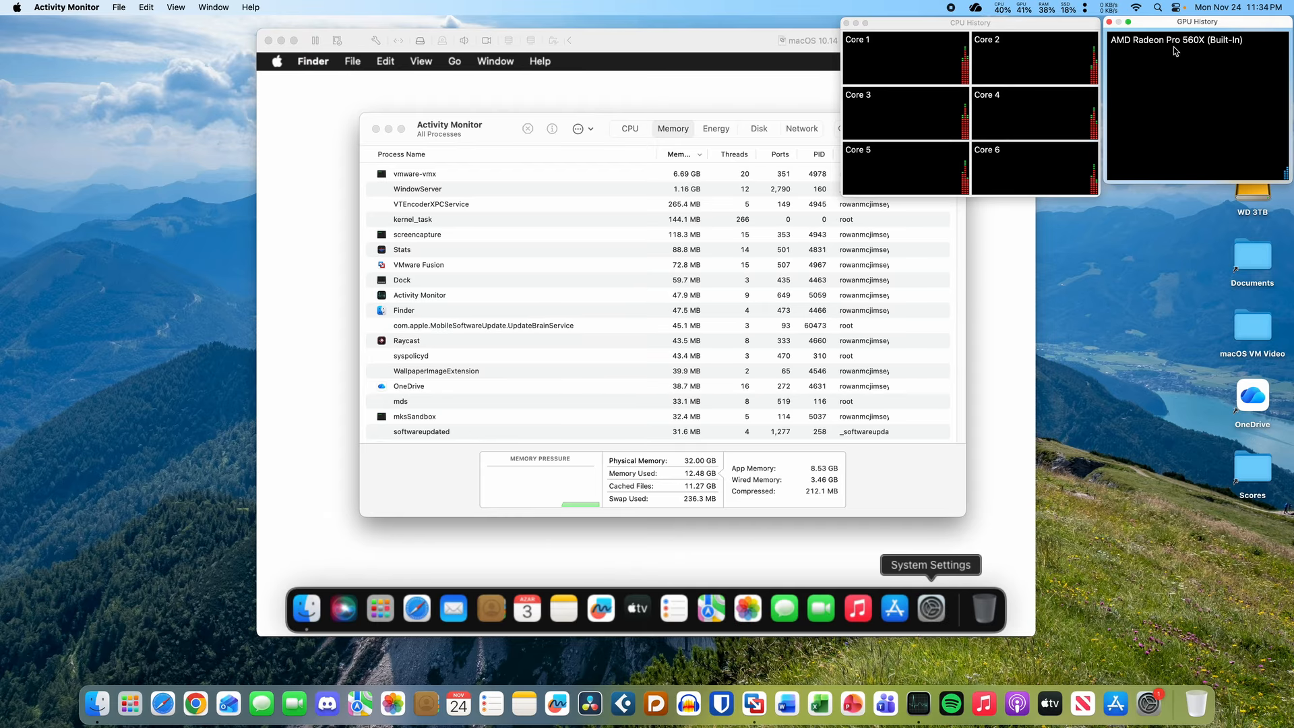
left_click(1110, 23)
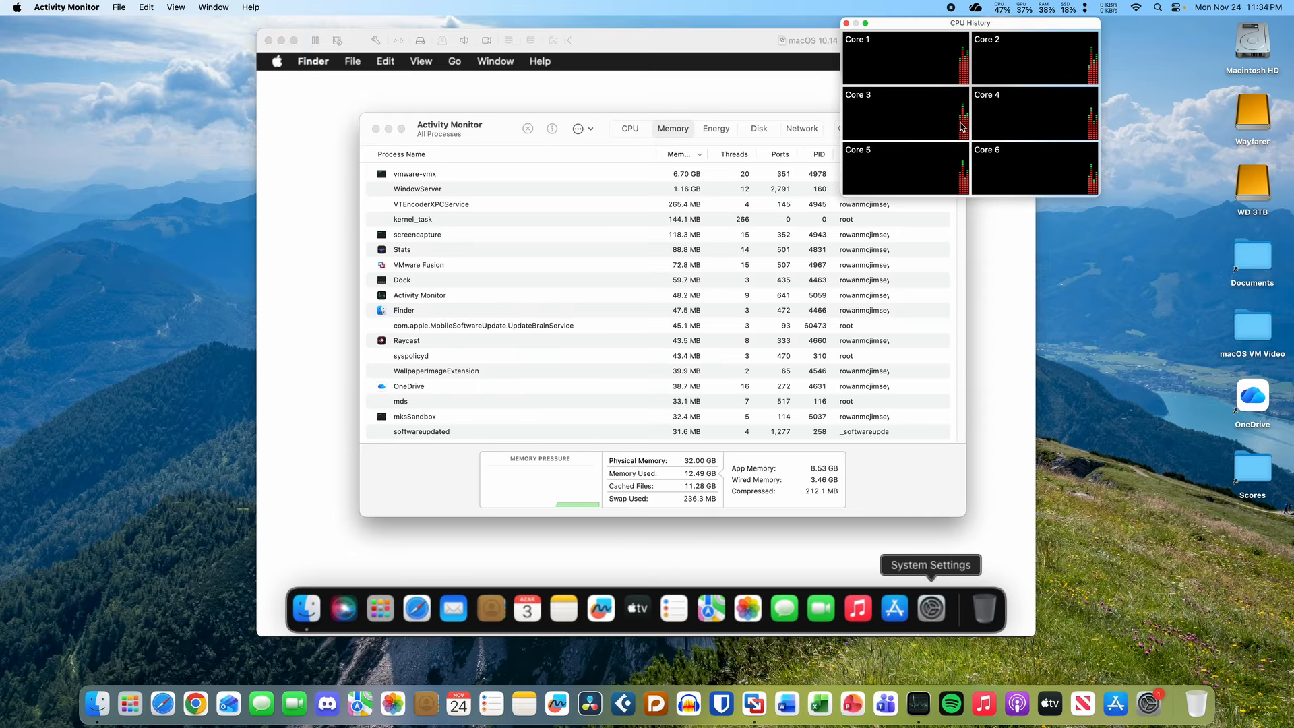
left_click(848, 24)
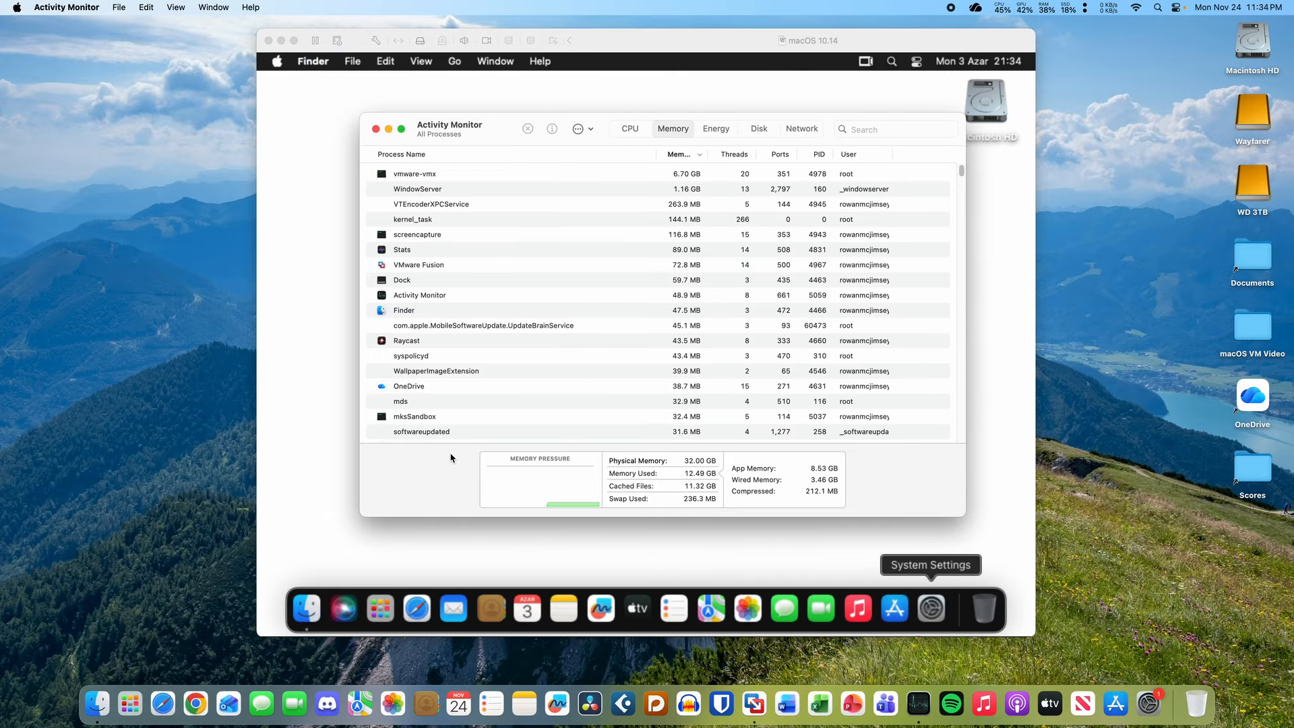
key("super+q")
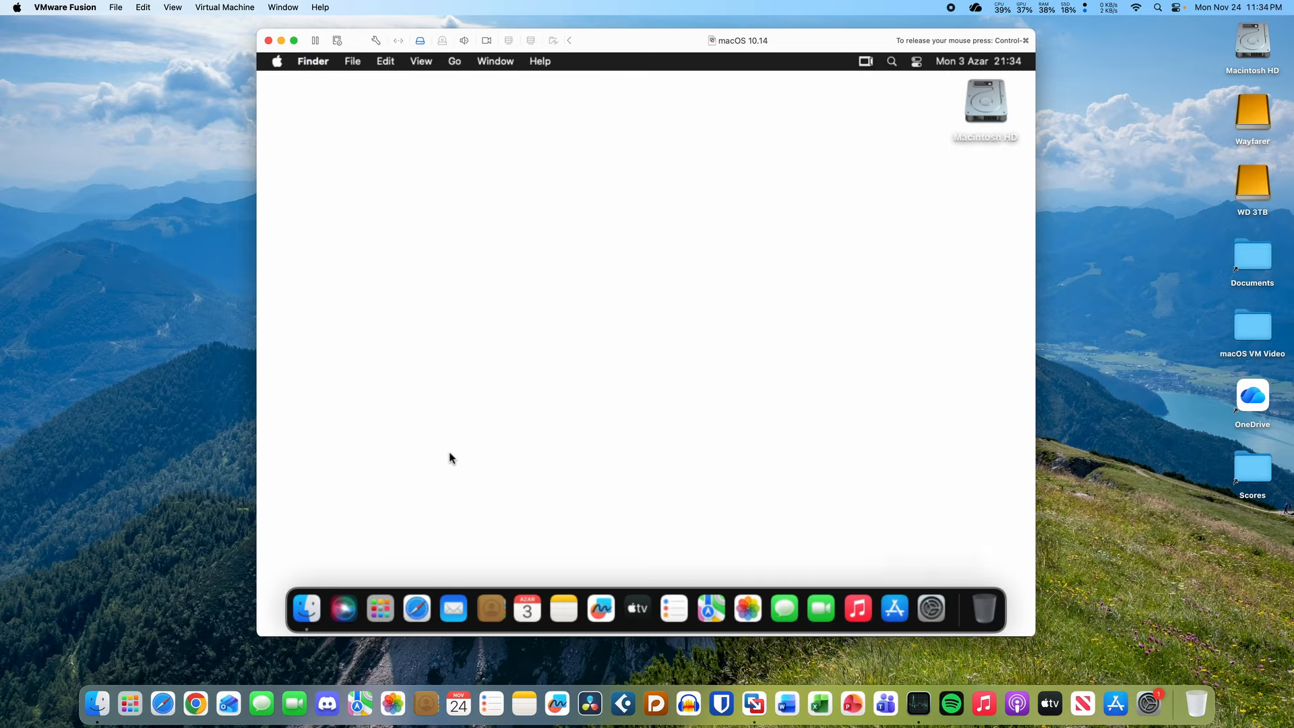
- Open and dismiss the guest's Launchpad, then open a Finder window and clear the desktop tip
left_click(705, 57)
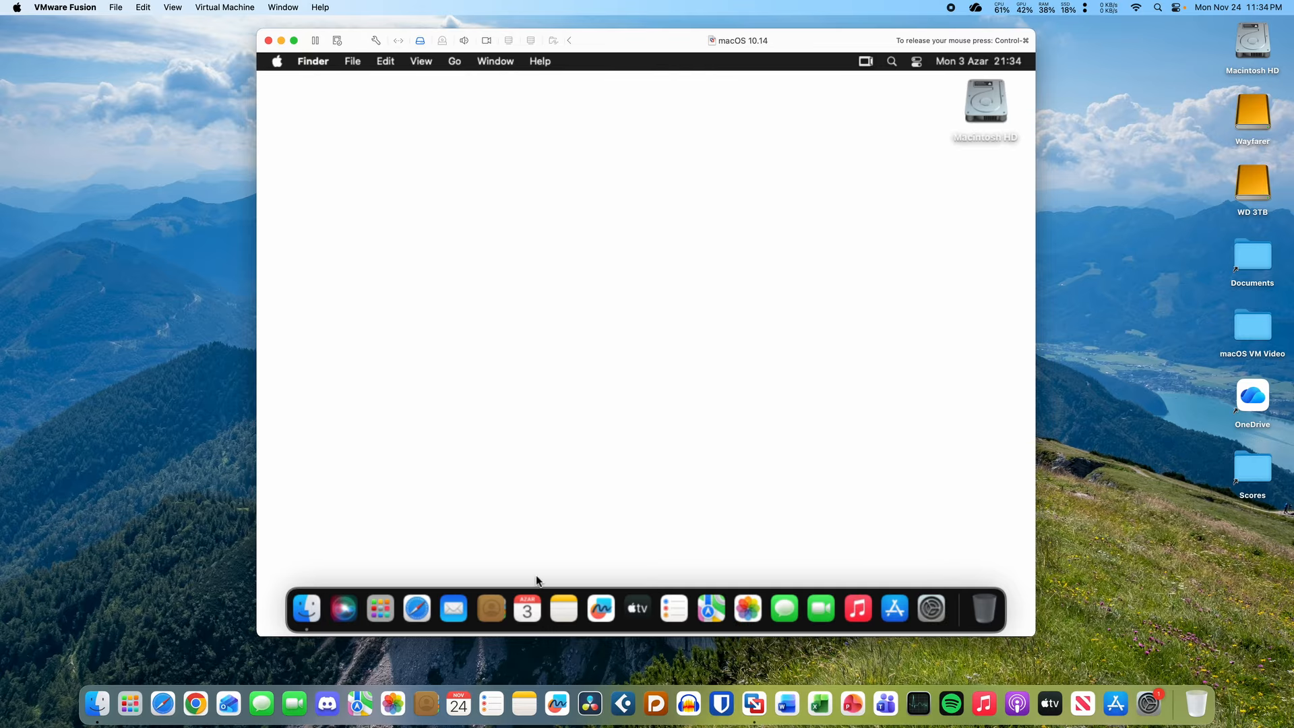
left_click(382, 609)
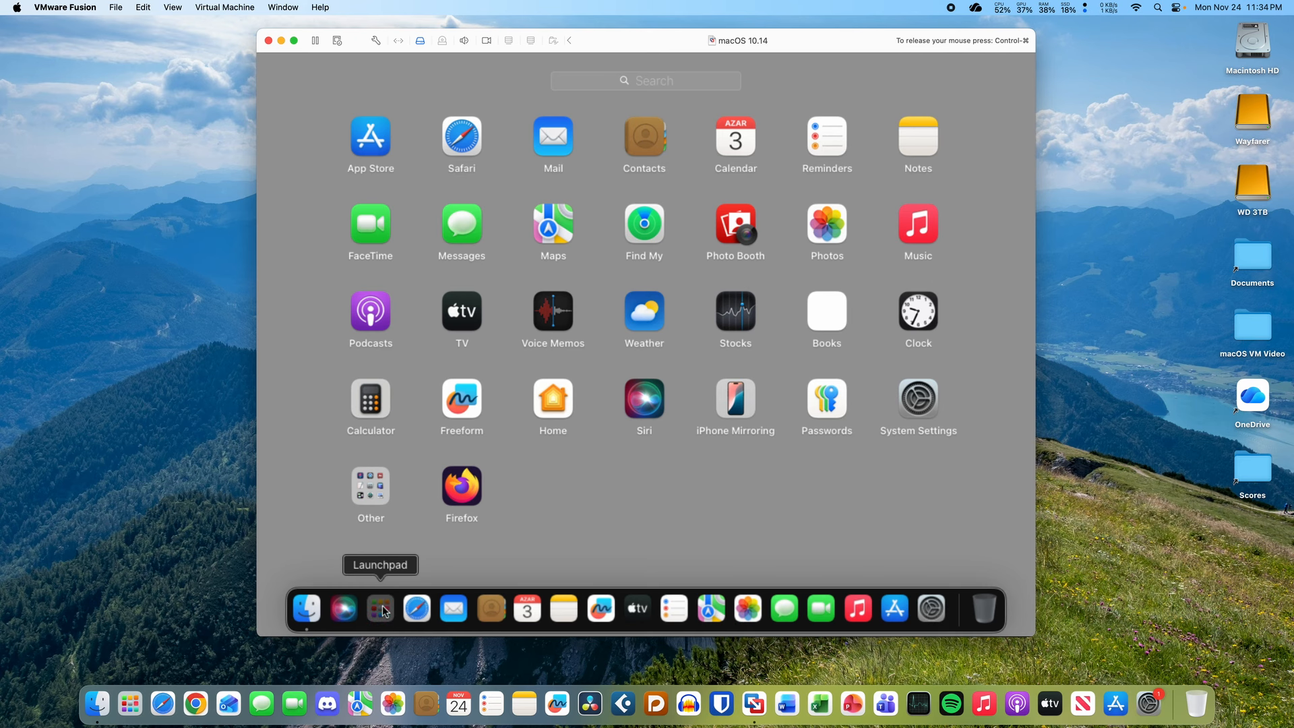
left_click(382, 609)
left_click(382, 609)
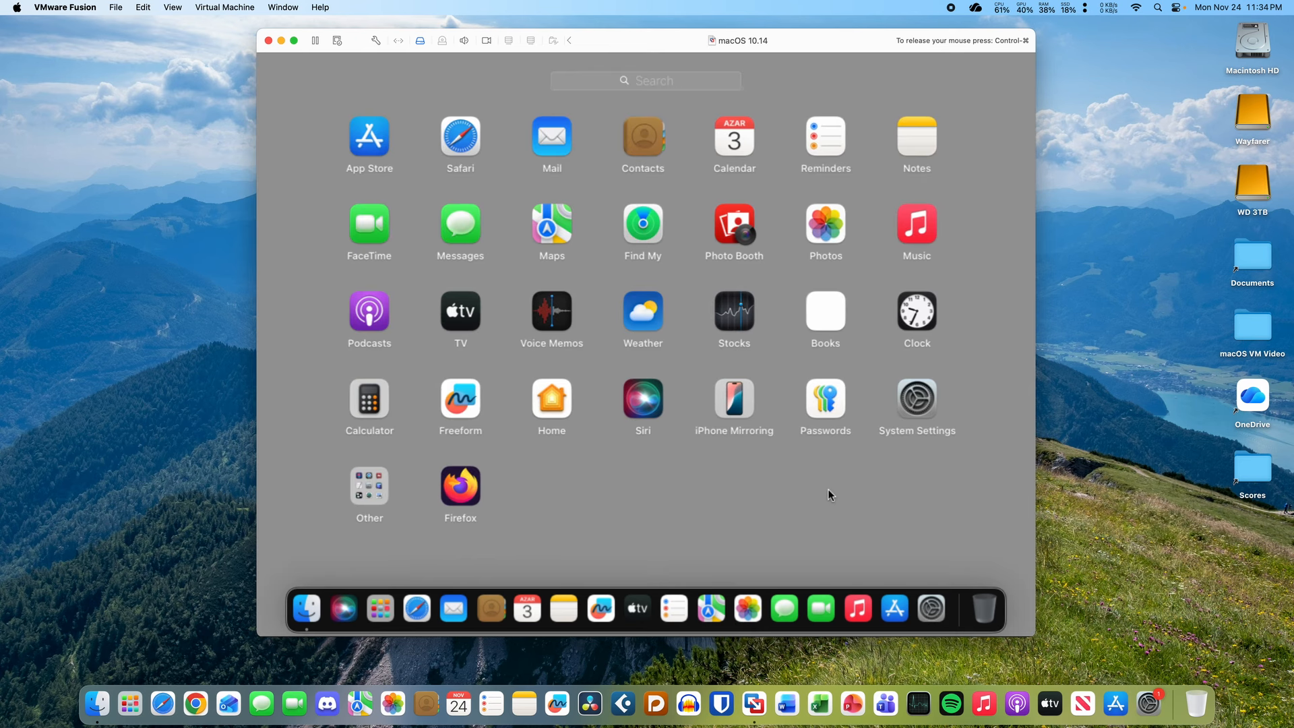
left_click_drag(828, 496, 272, 529)
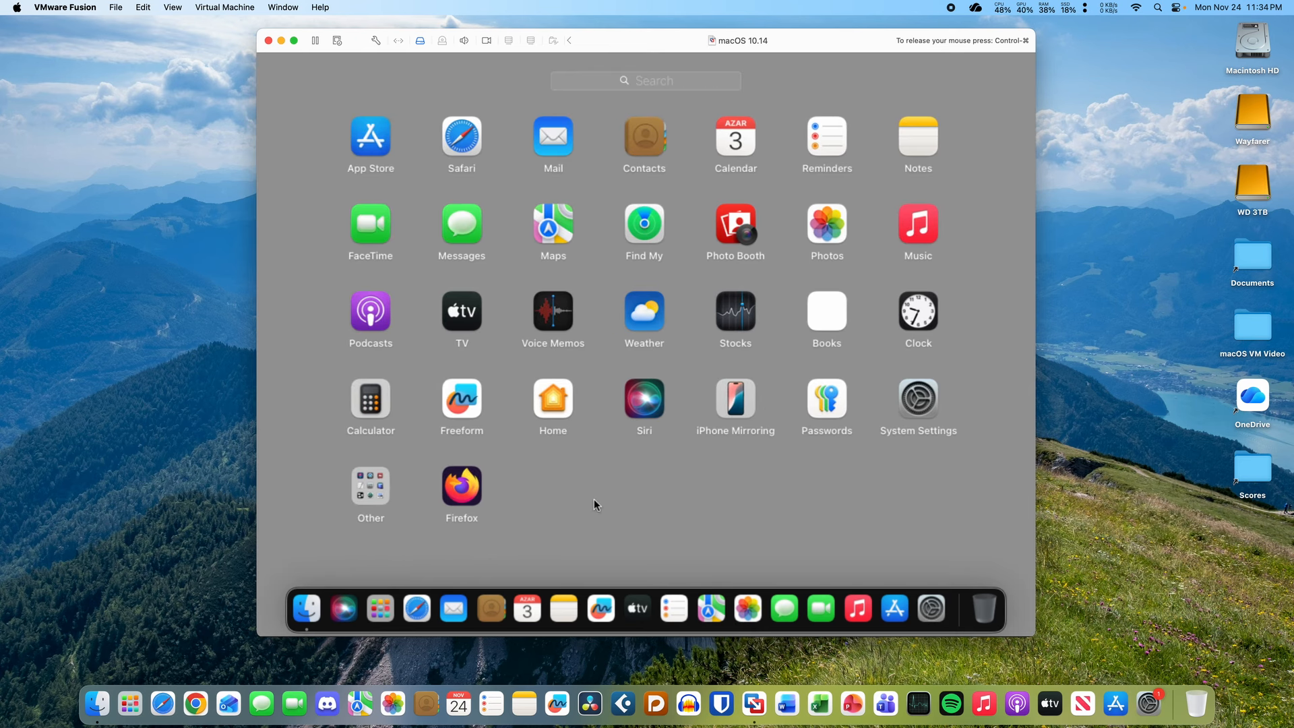
left_click(594, 501)
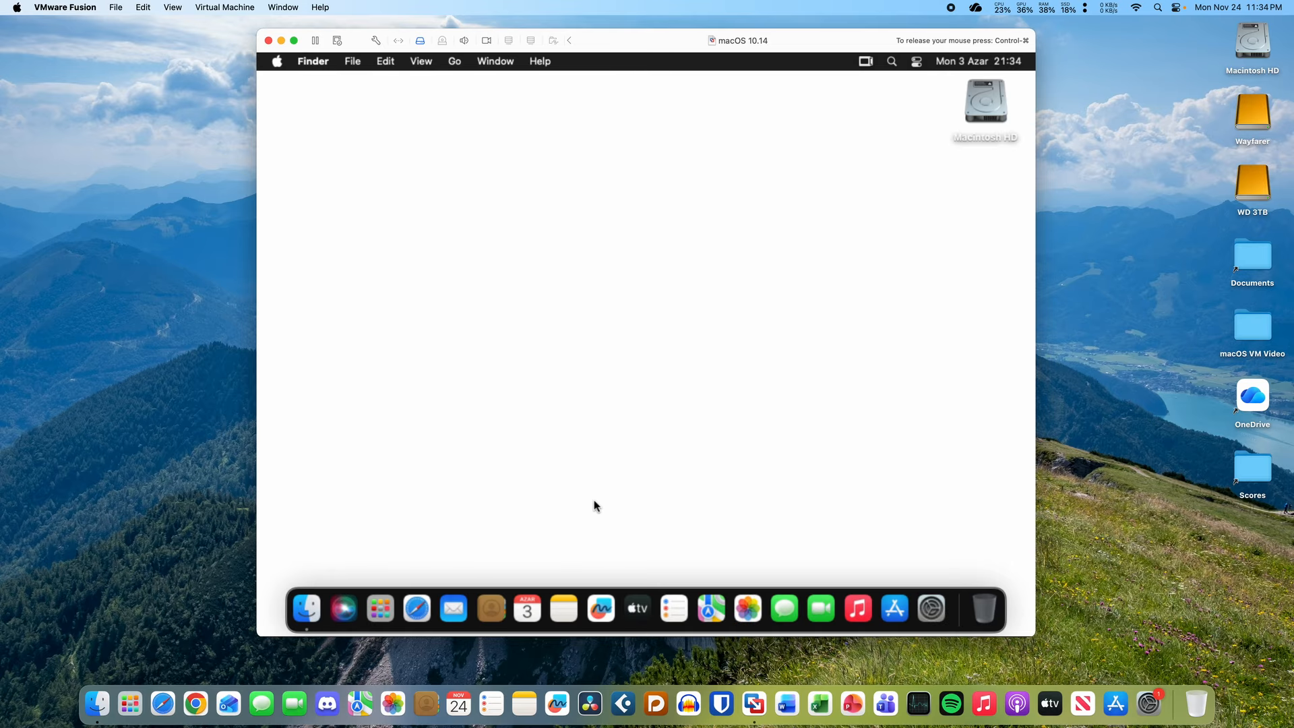
left_click(306, 609)
left_click(470, 286)
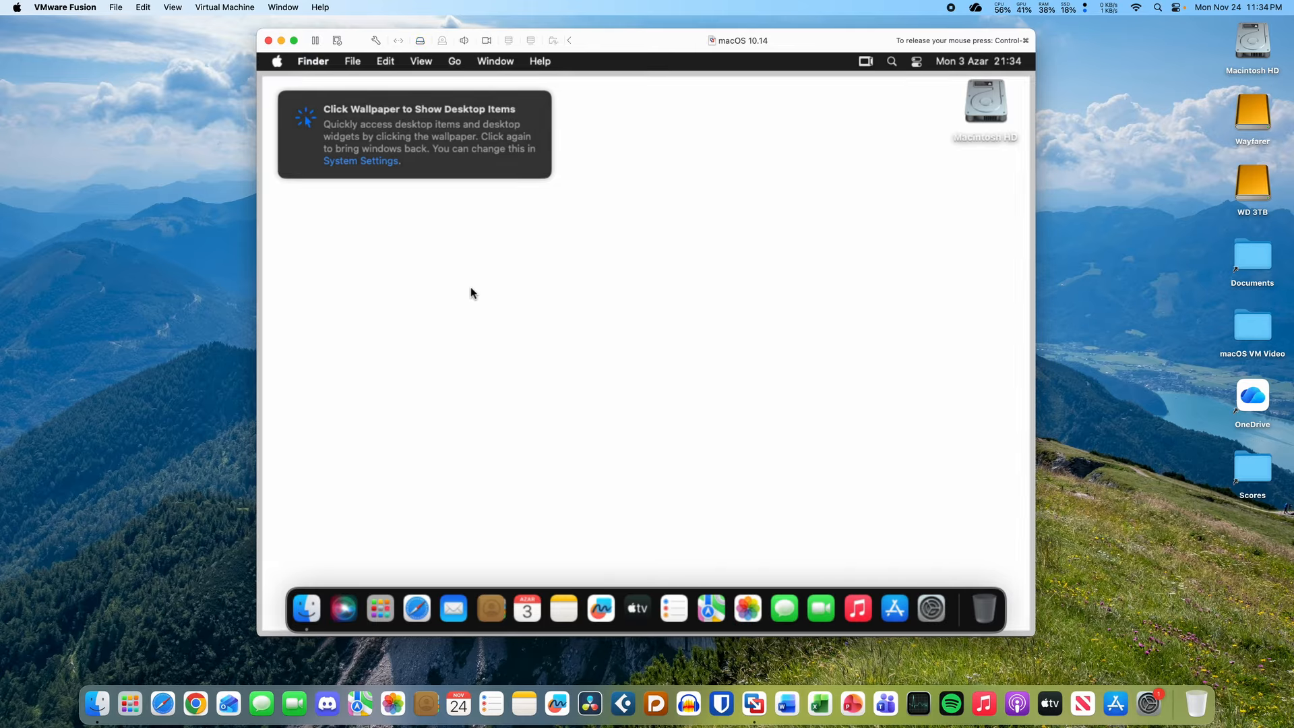
- Open General > Storage in the guest's System Settings, closing the host's WD 3TB window meanwhile
left_click(930, 606)
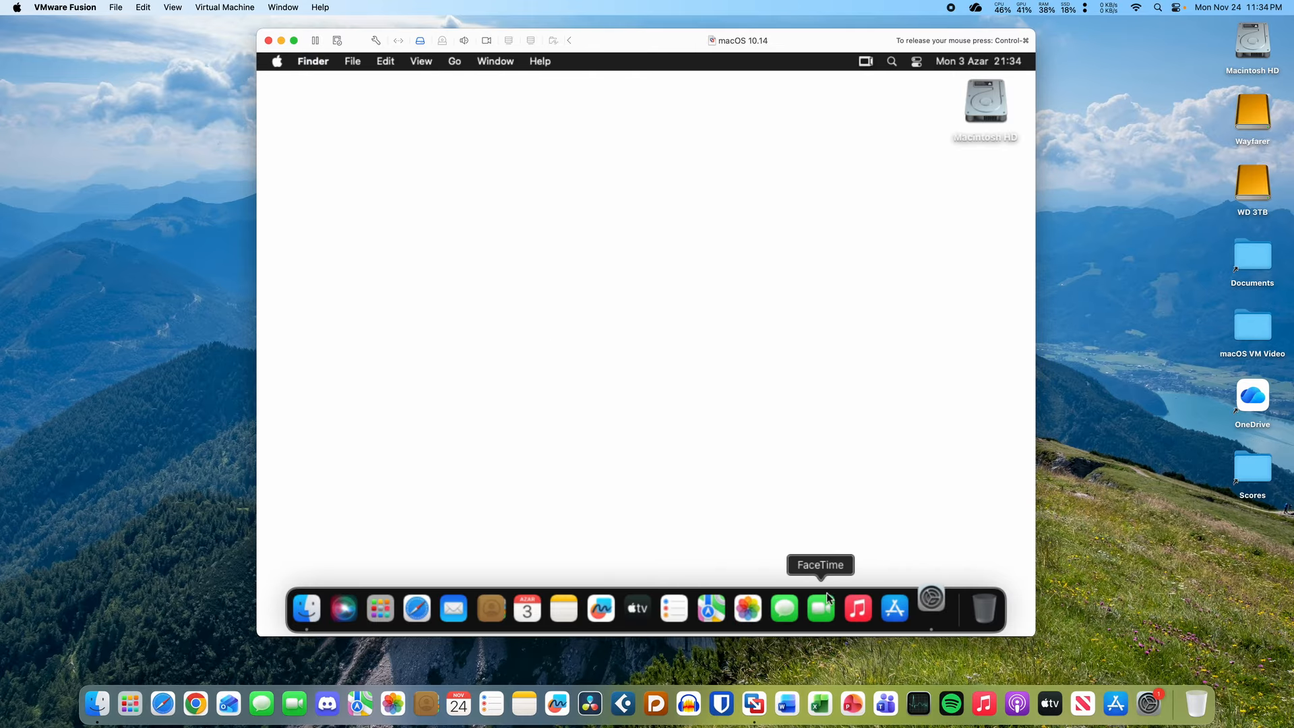
double_click(1271, 186)
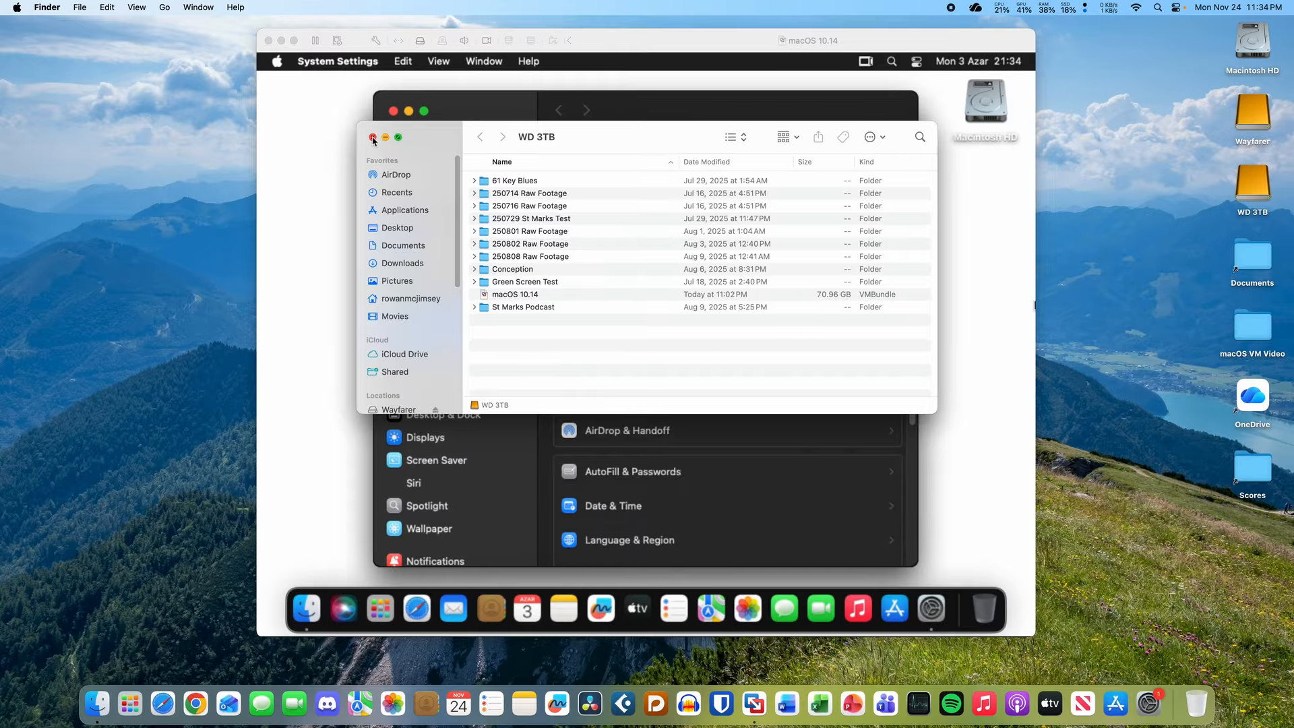
key("super+w")
left_click(637, 217)
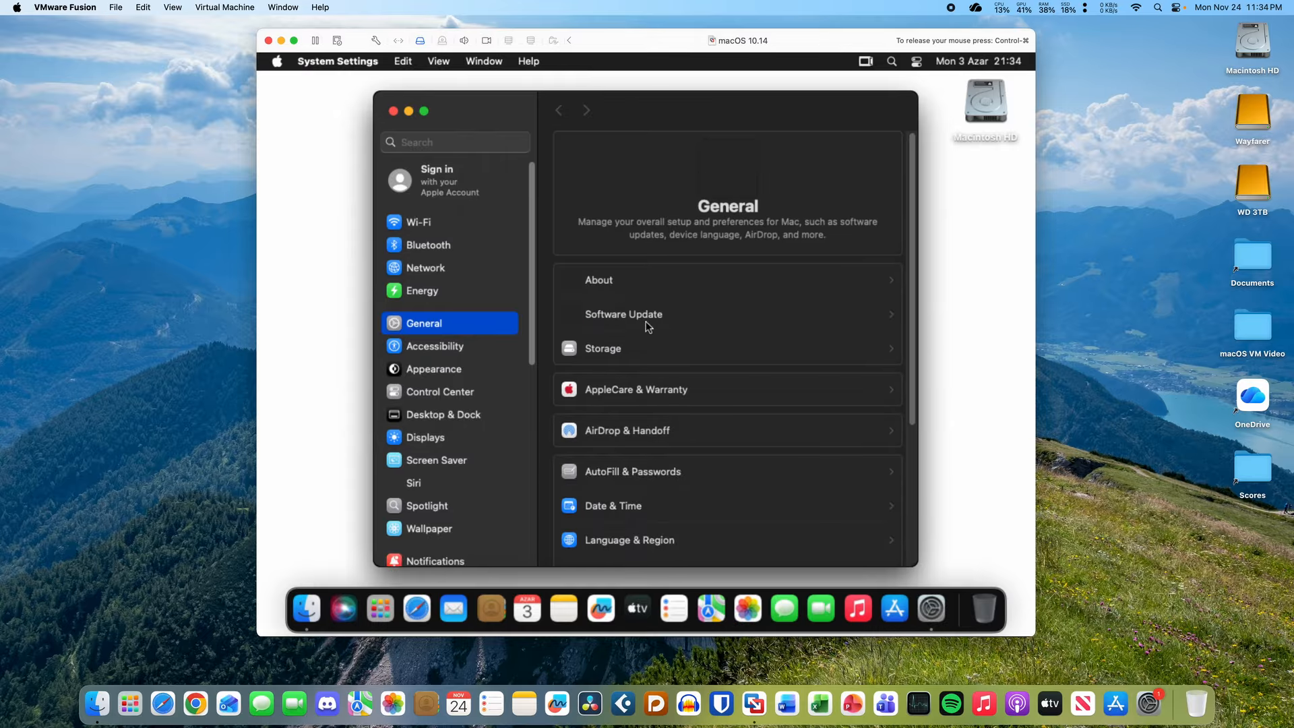
left_click(642, 347)
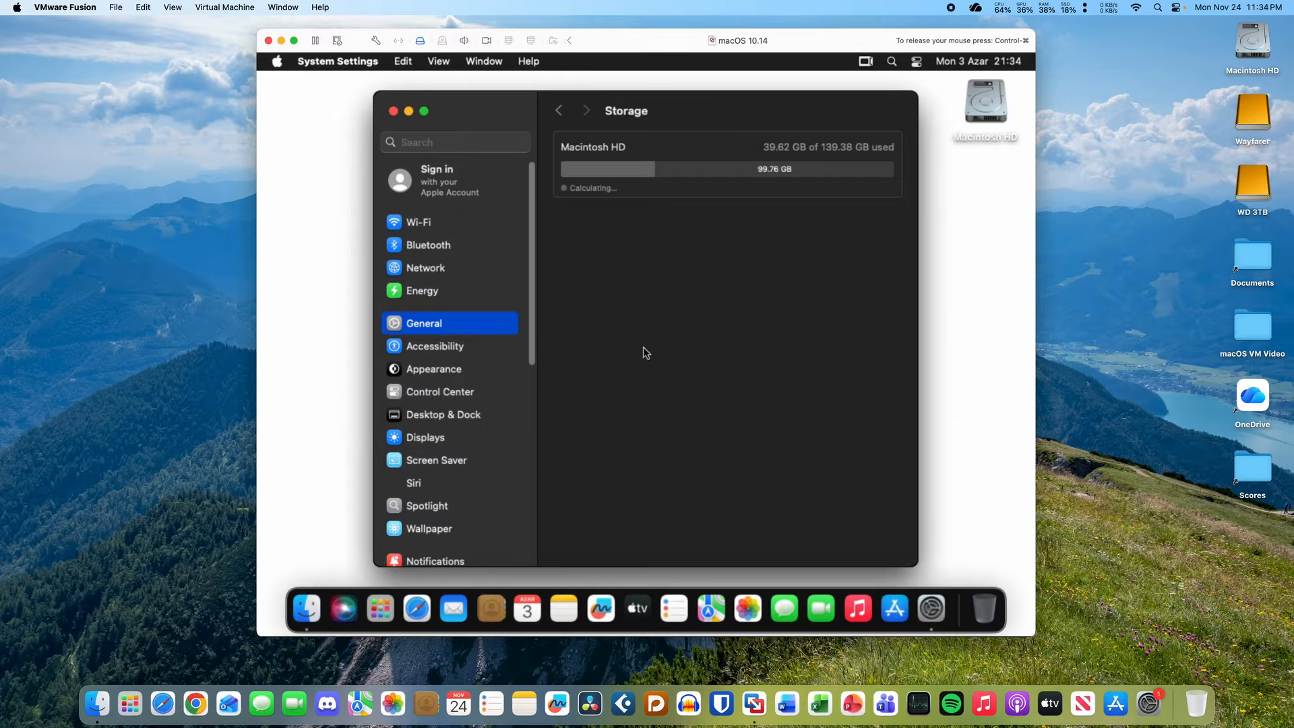
mouse_move(616, 169)
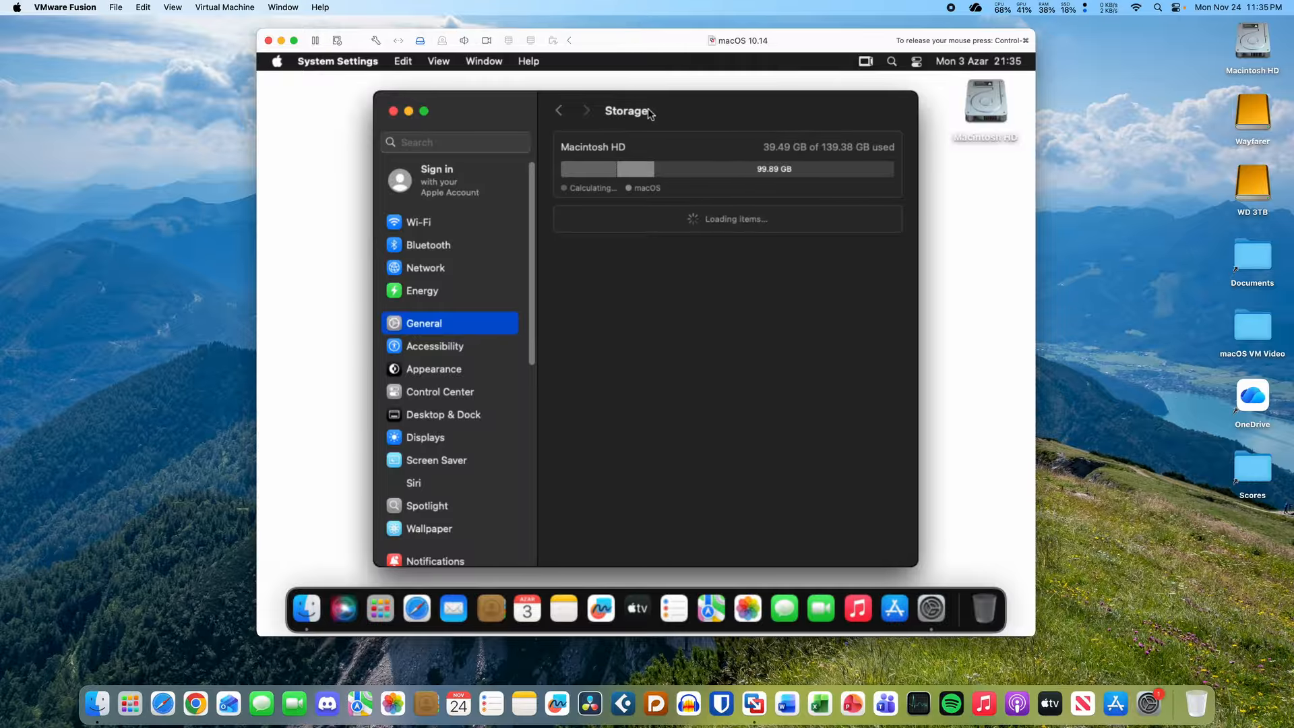
mouse_move(648, 108)
left_mouse_down()
mouse_move(714, 307)
mouse_move(667, 100)
left_mouse_up()
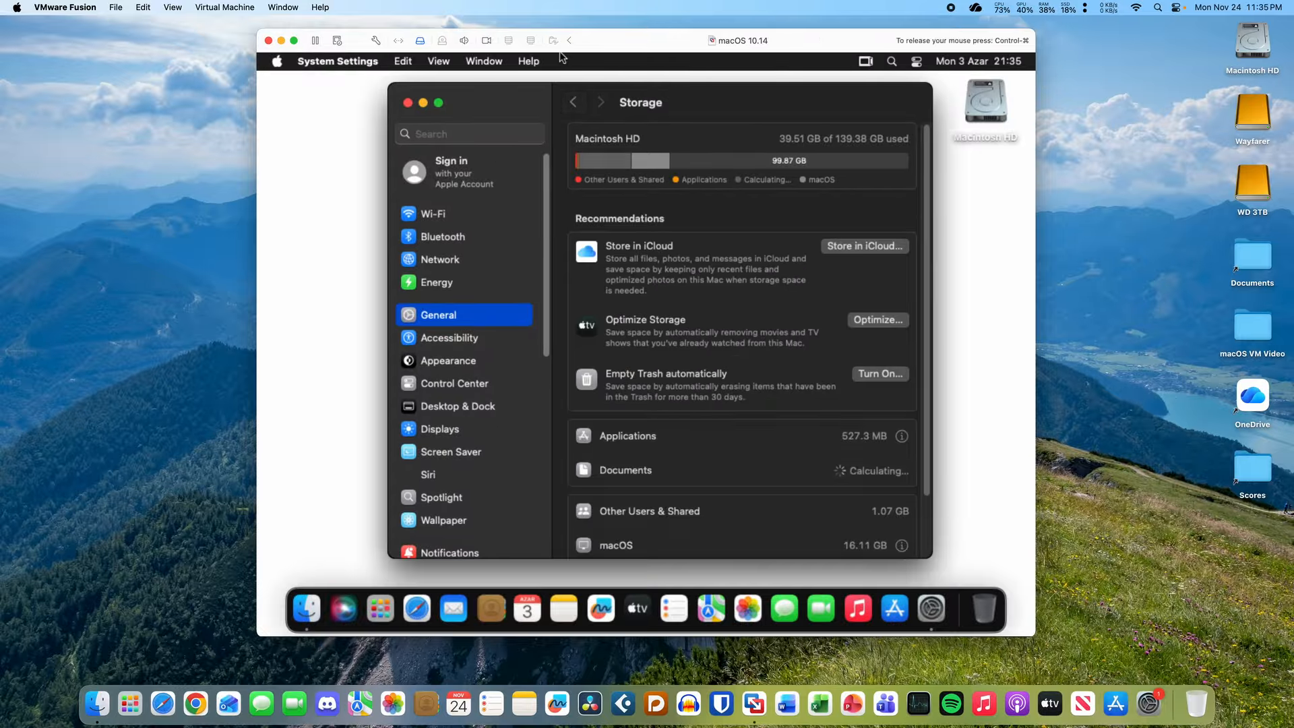
- Check the VM's Display settings and close them, then return guest System Settings to General via Displays
left_click(376, 41)
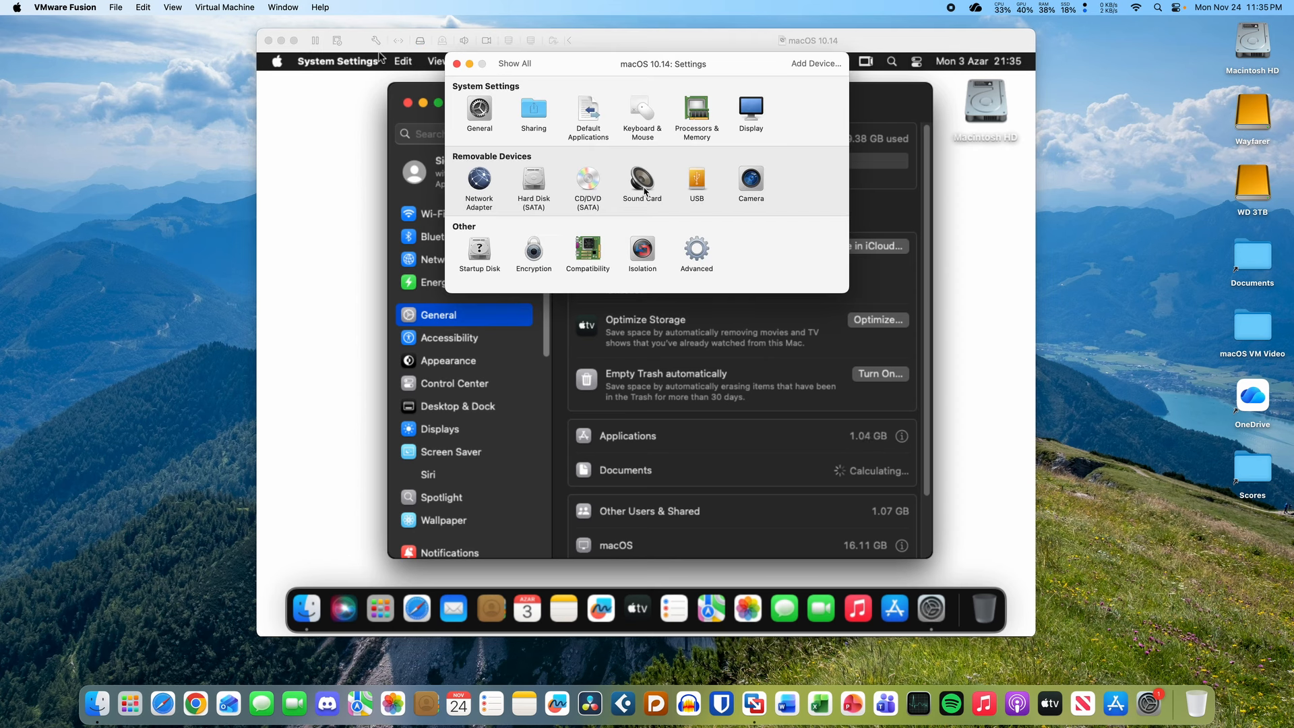
left_click(749, 115)
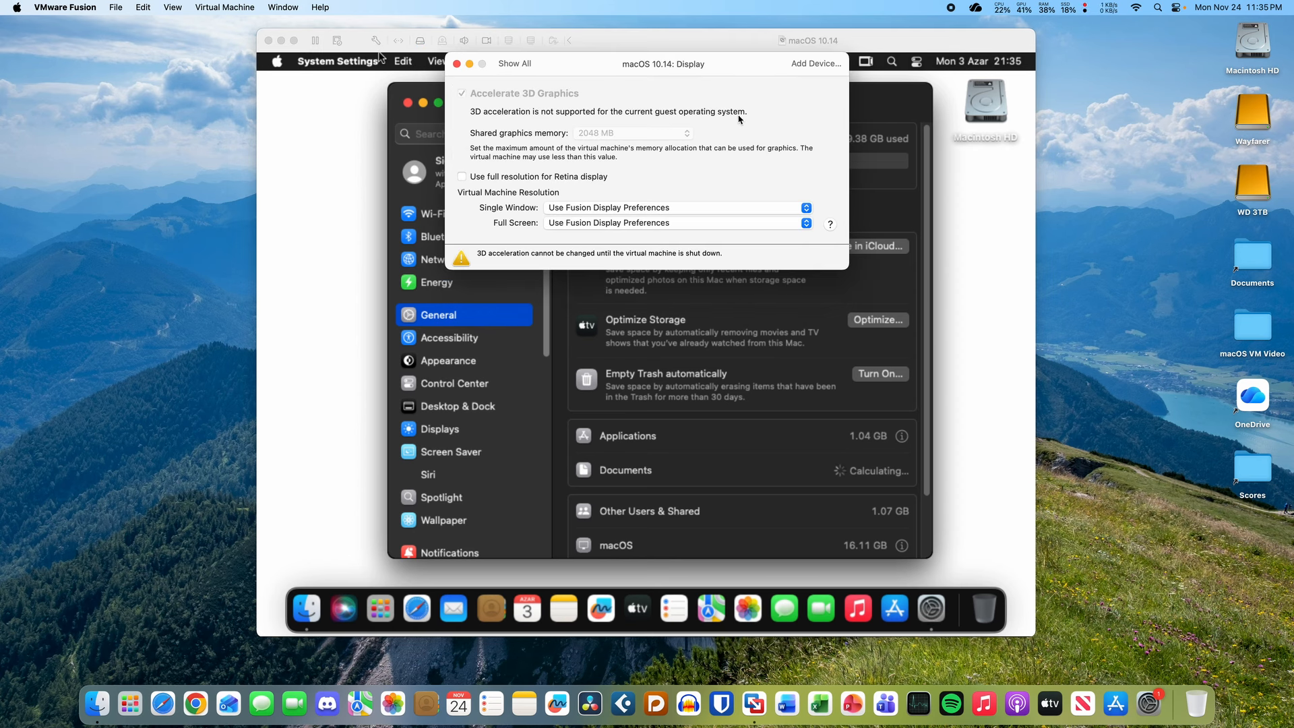
left_click(506, 64)
left_click(456, 64)
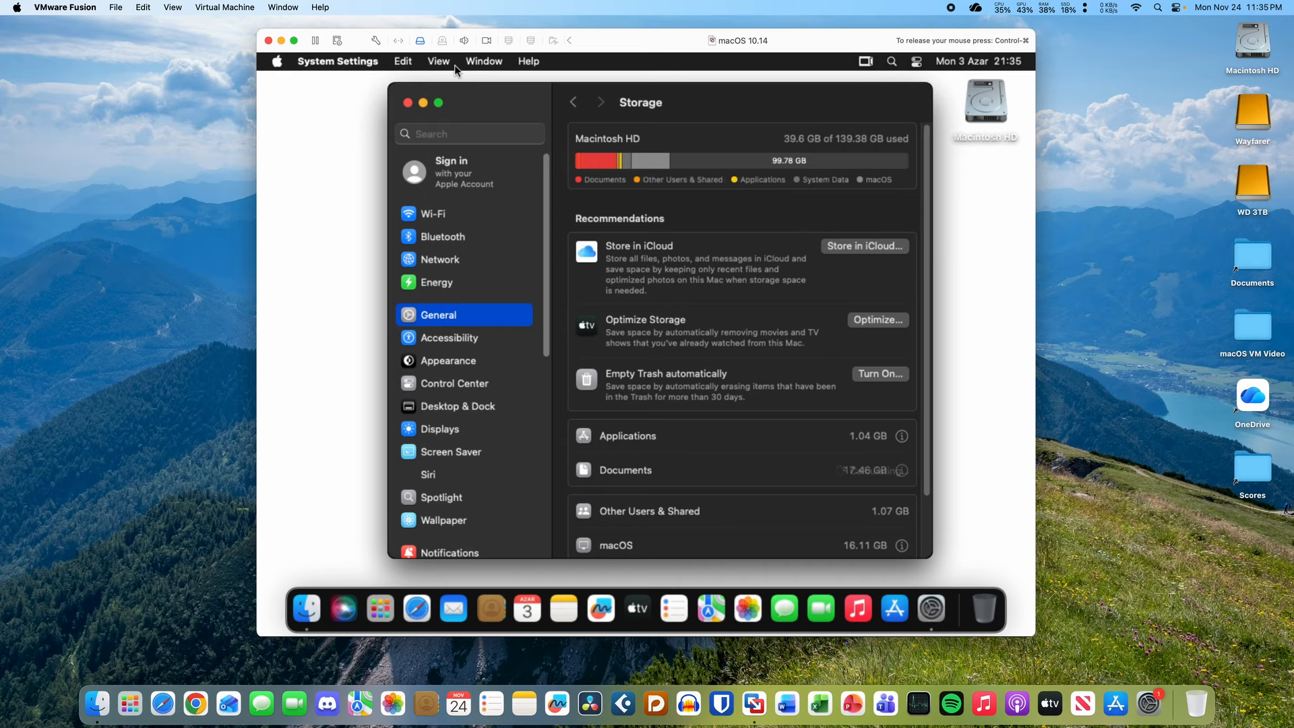
left_click(488, 431)
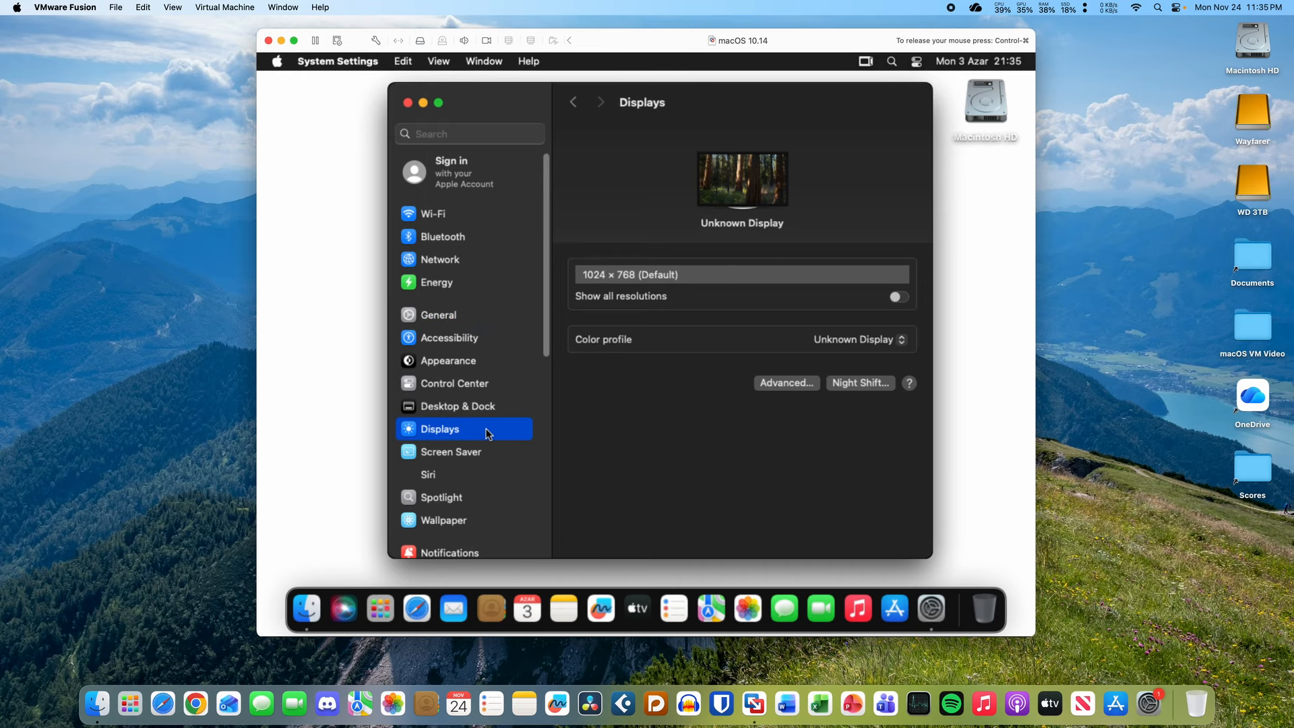
left_click(457, 315)
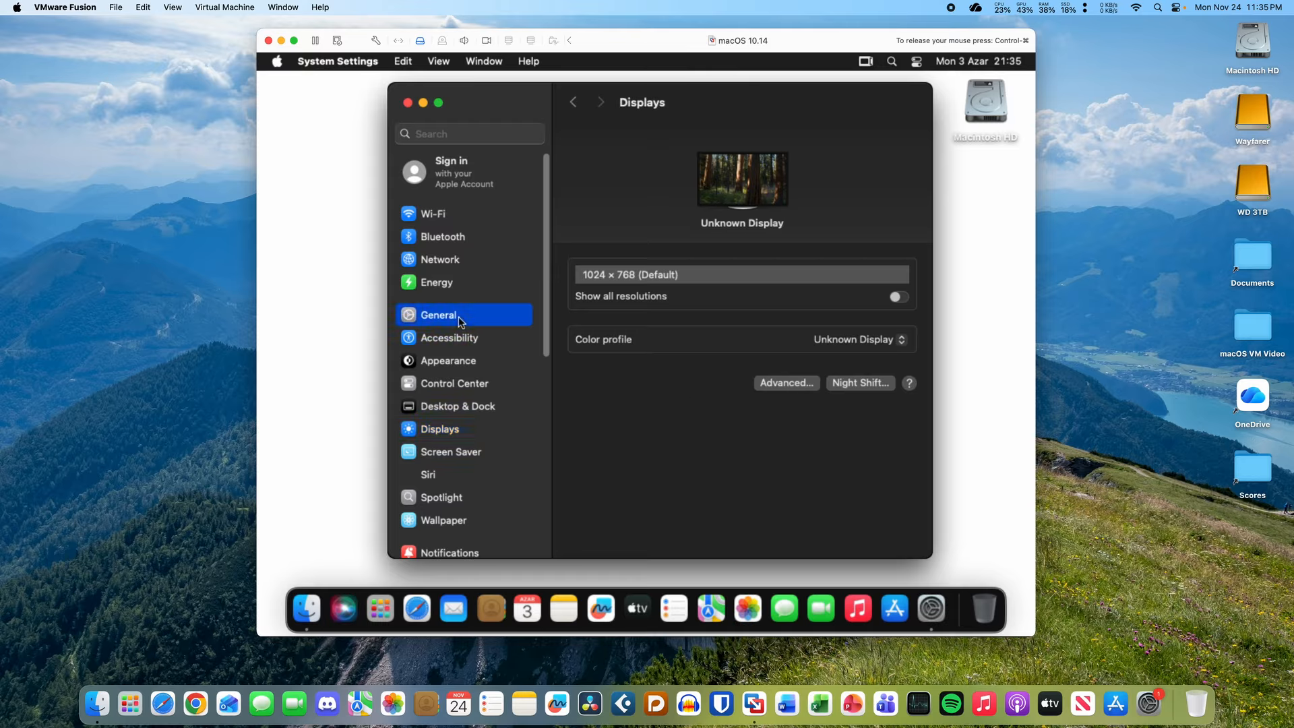
- Set the guest wallpaper to Sequoia, then to Radial Sky Blue, and show all Colors options
left_click(459, 522)
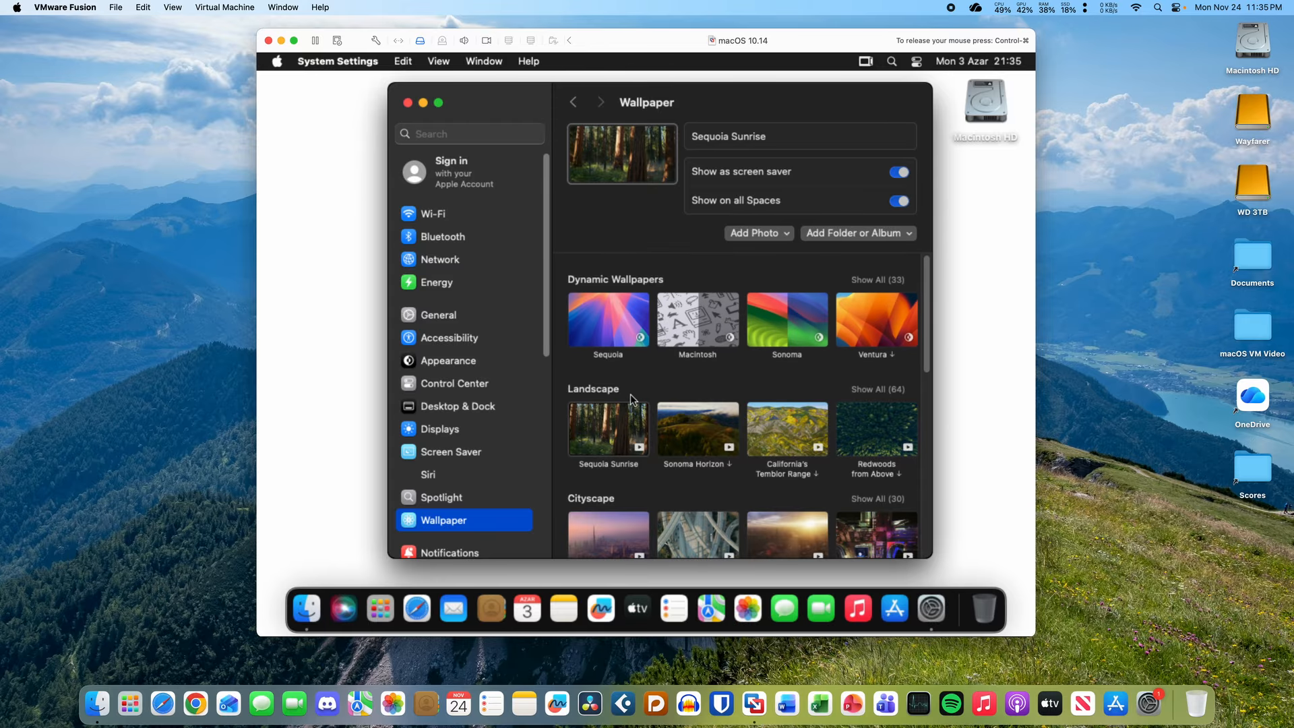
left_click(609, 335)
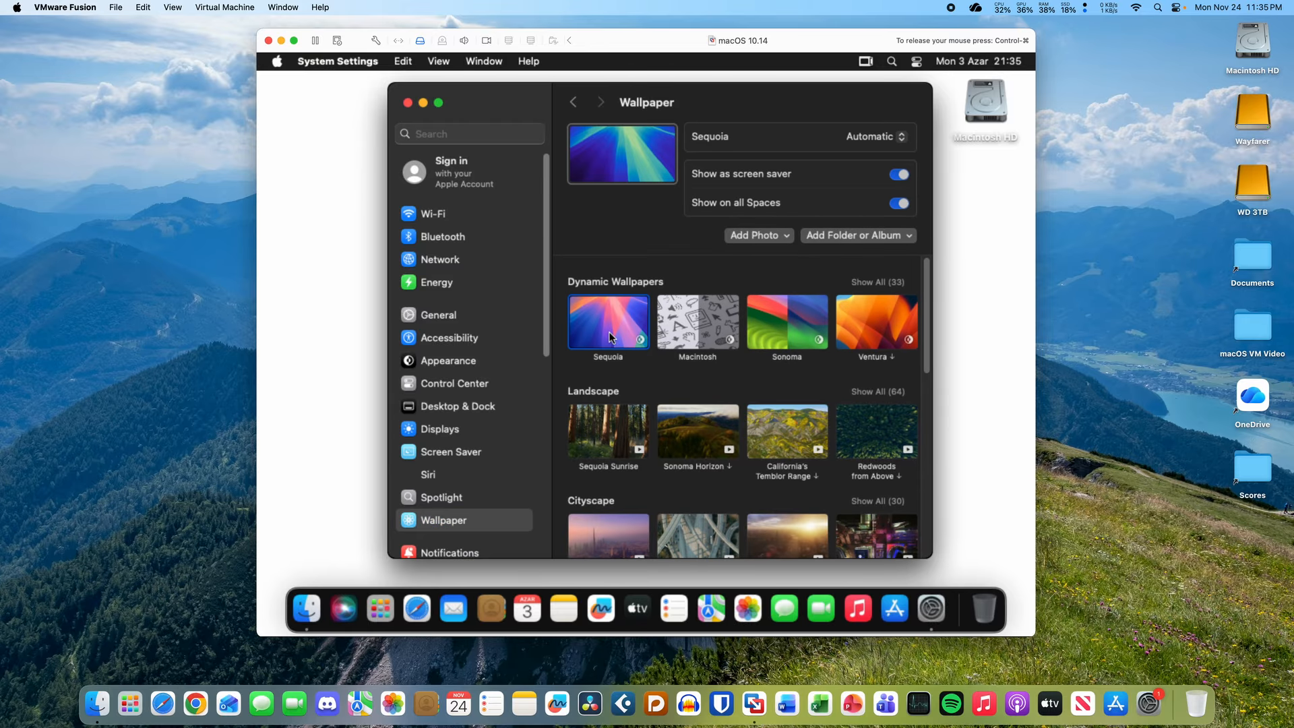
scroll(624, 393, "down", 5)
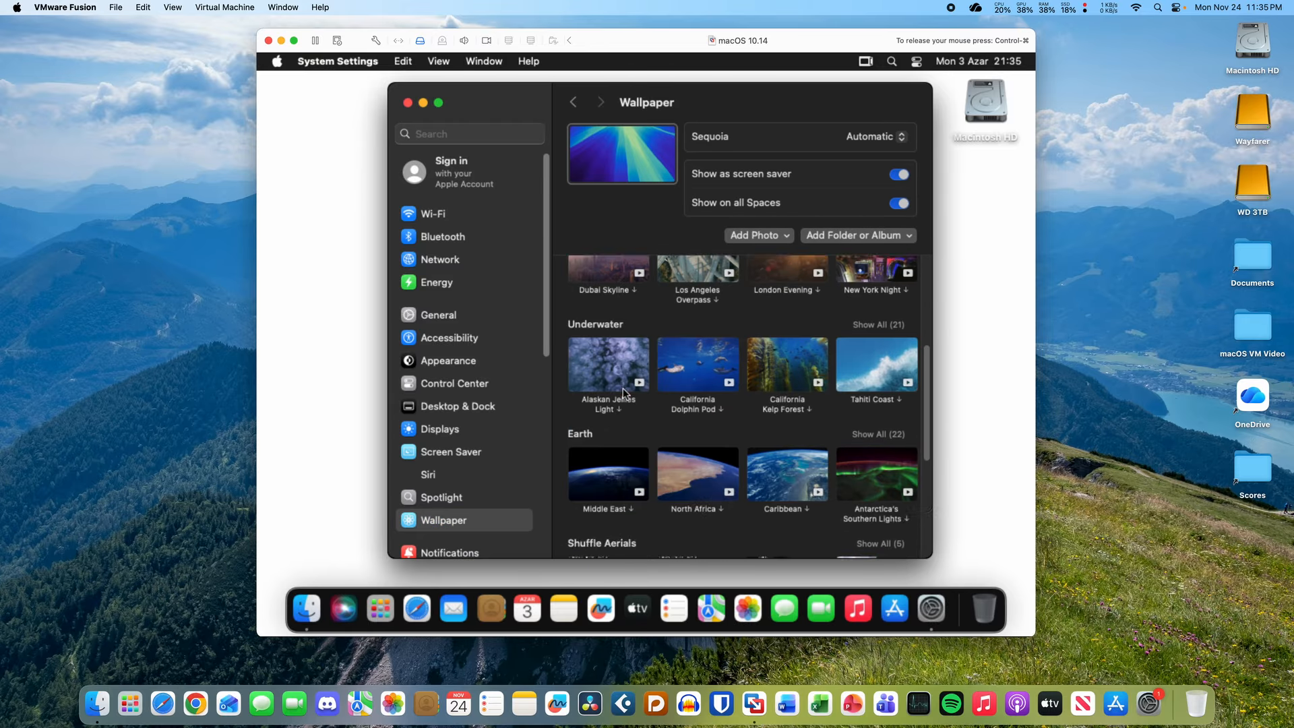
scroll(624, 393, "down", 5)
left_click(620, 383)
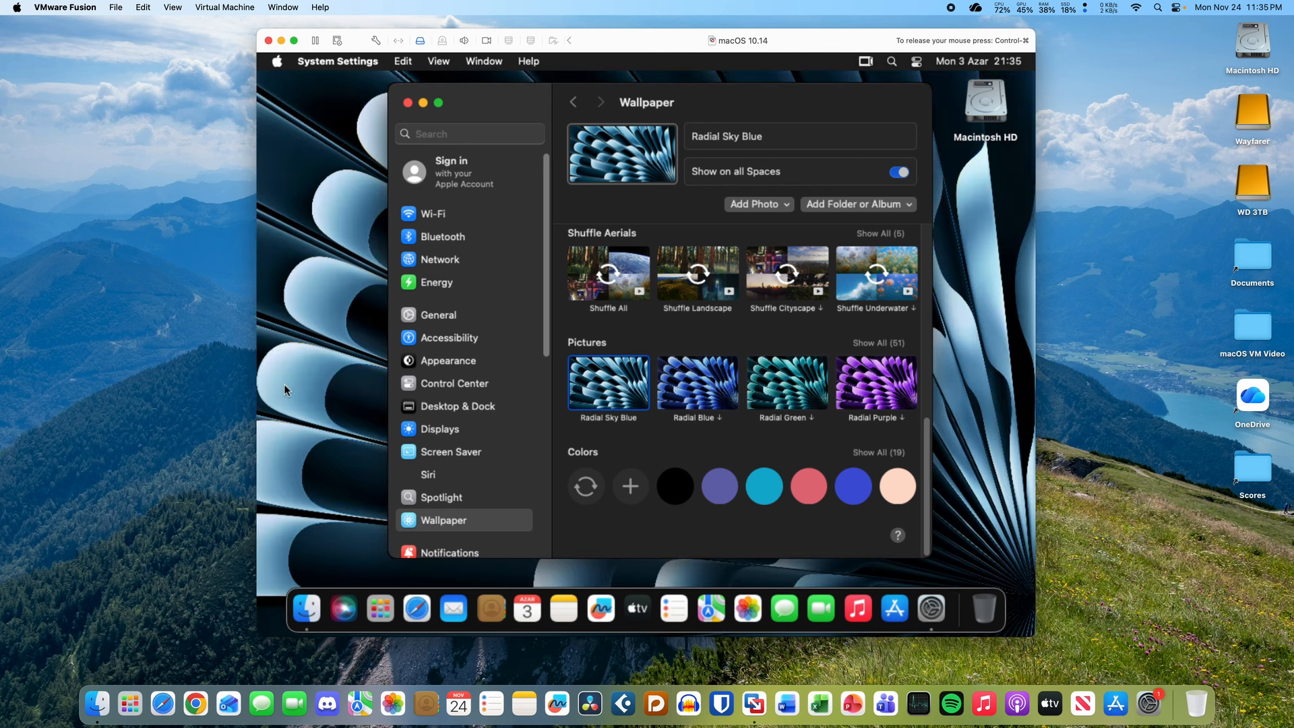
scroll(728, 456, "up", 1)
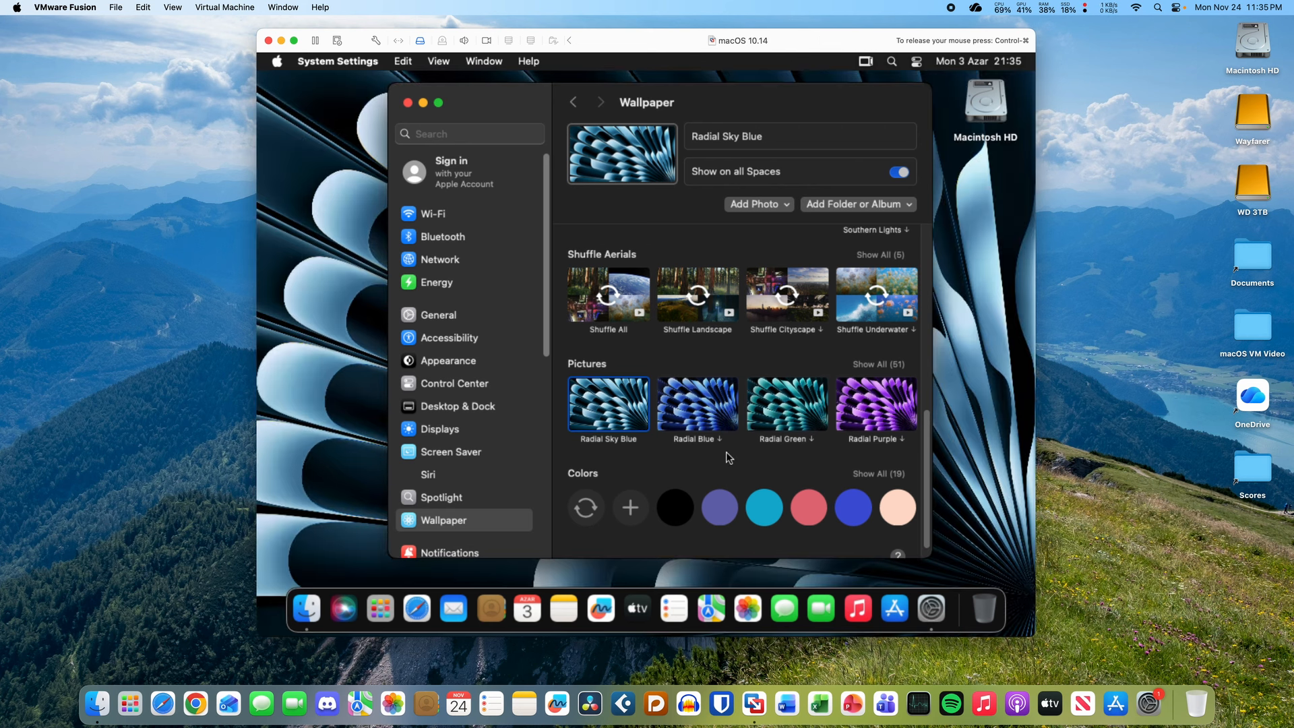
scroll(728, 457, "up", 2)
scroll(728, 457, "down", 3)
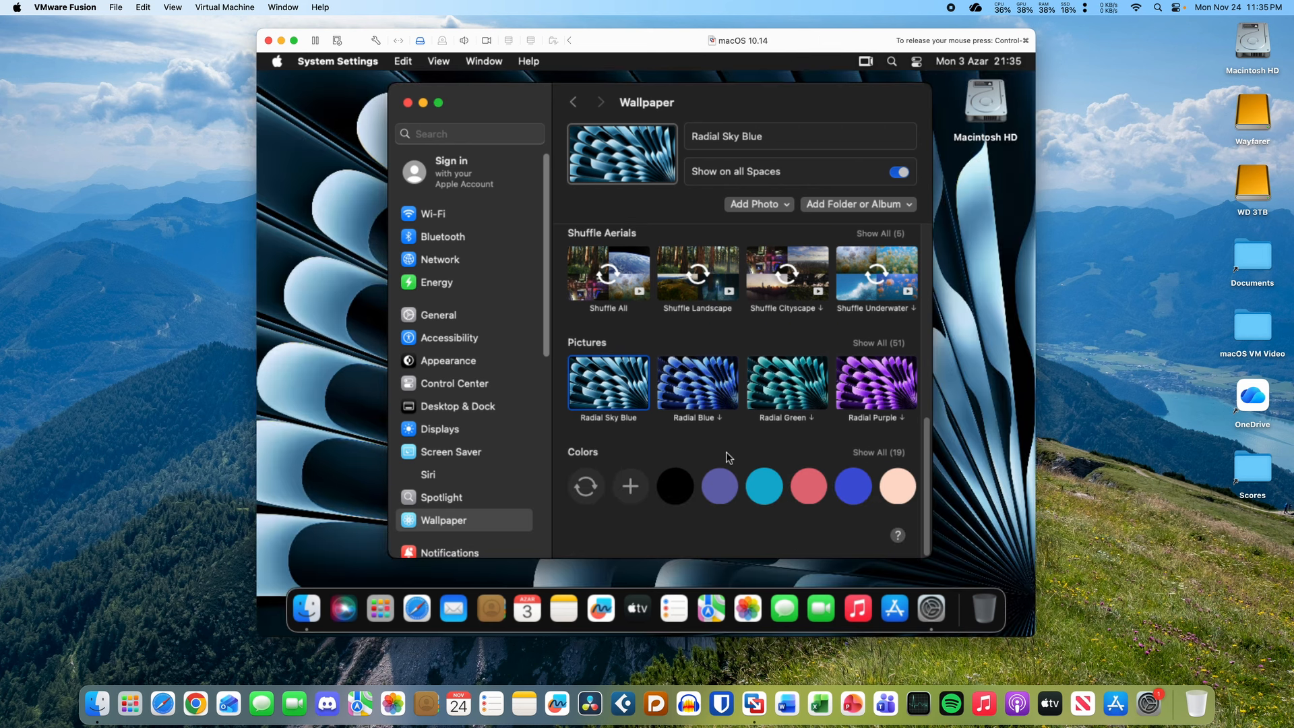
left_click(896, 453)
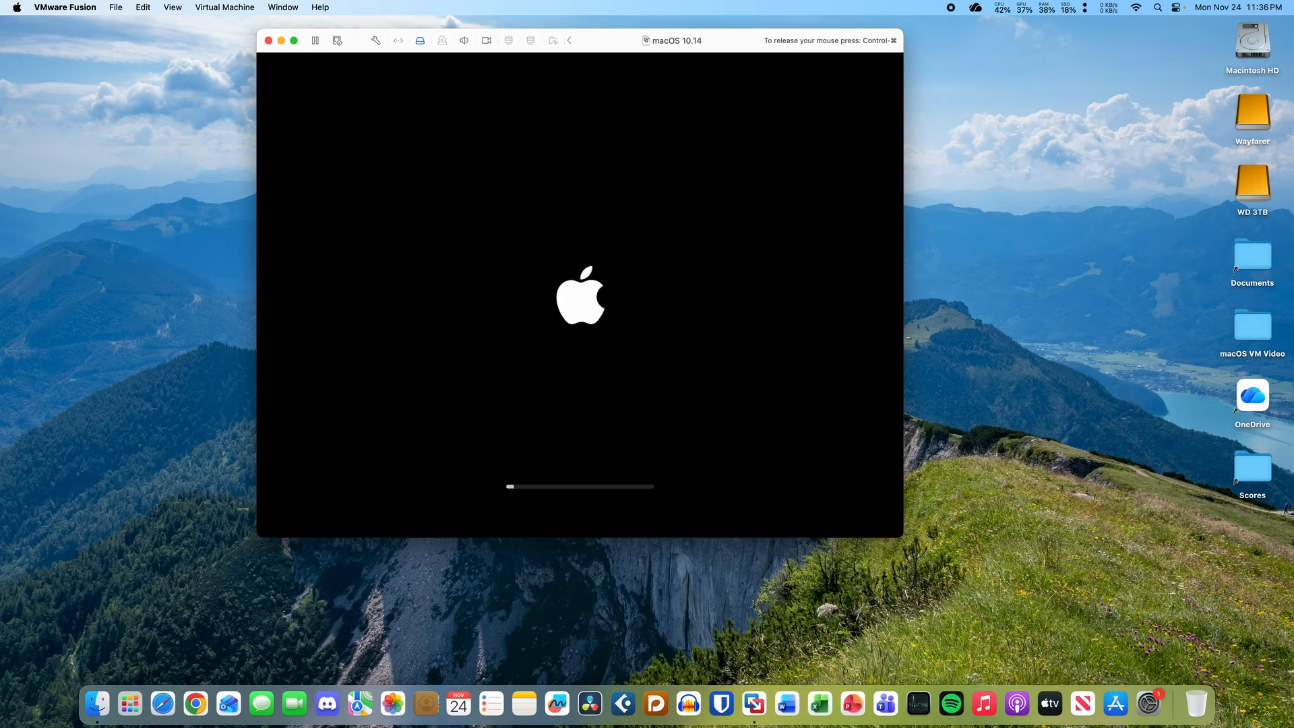
- Release the mouse and reposition the VM window while the guest reboots to its lock screen
key("ctrl+super")
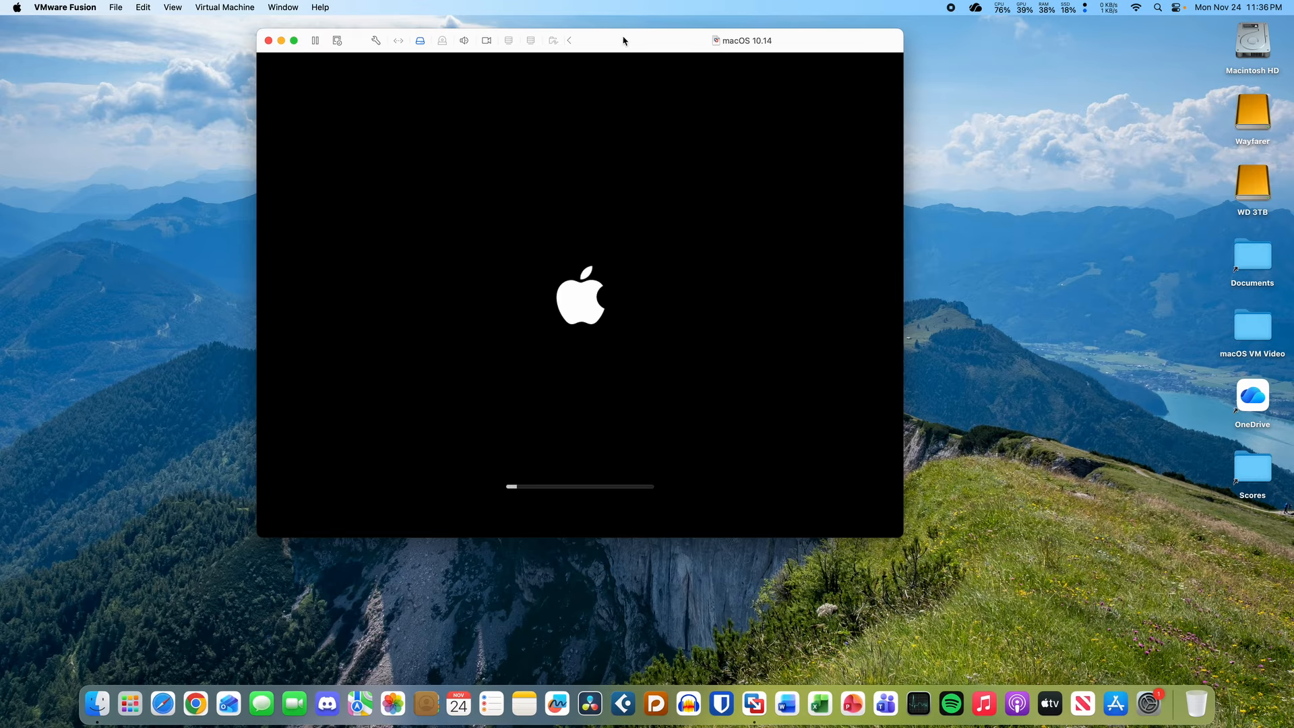
left_click_drag(623, 39, 718, 73)
left_click(1222, 6)
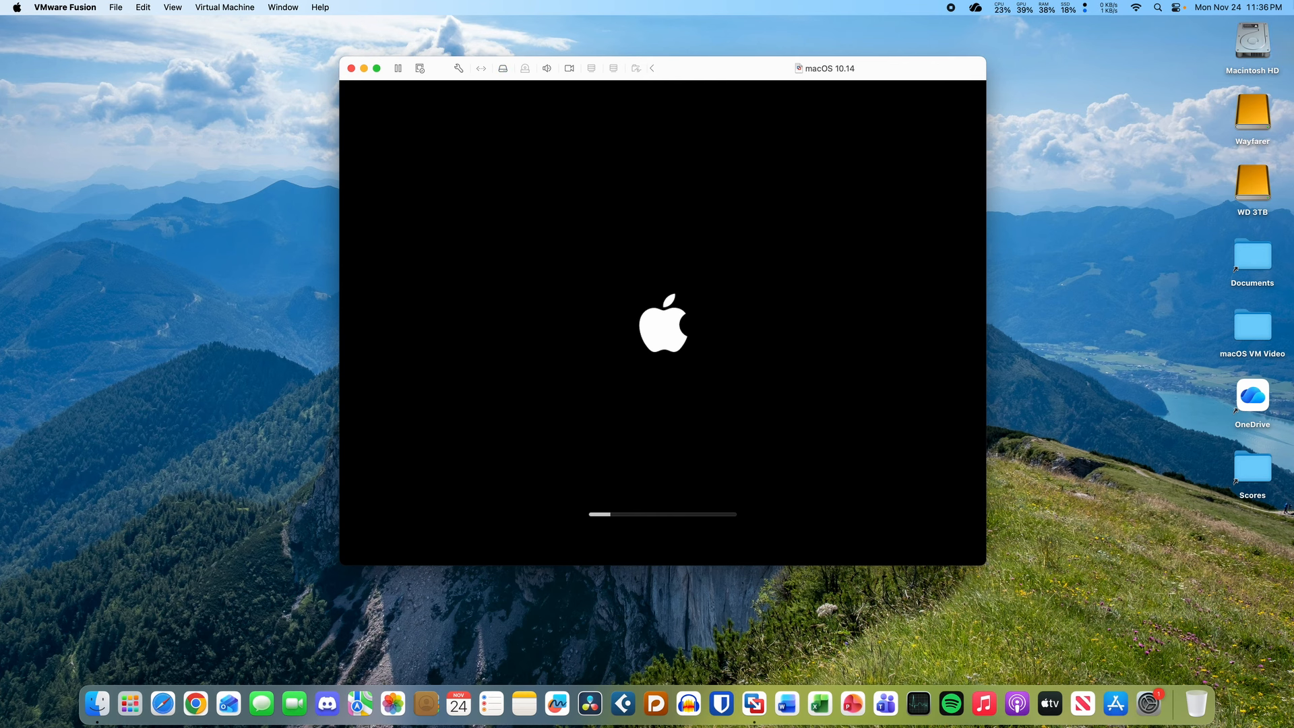
left_click(772, 72)
left_click_drag(745, 73, 746, 74)
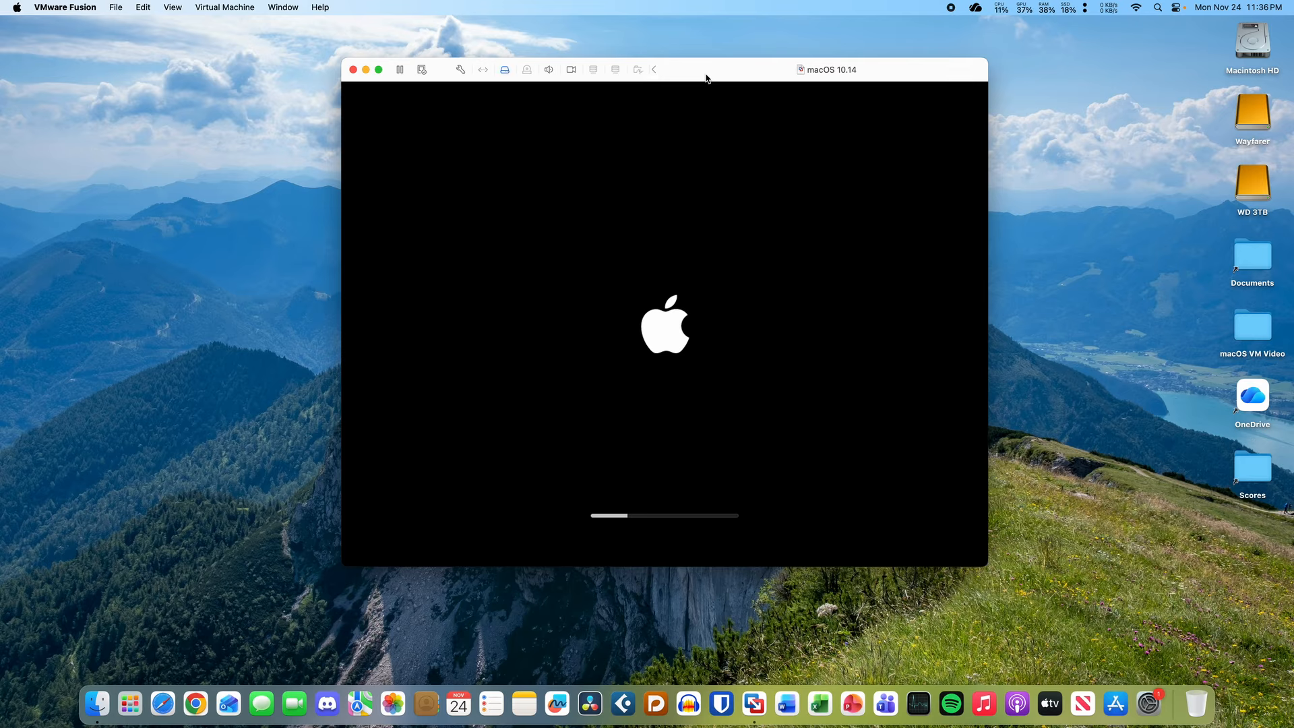
left_click_drag(712, 72, 713, 82)
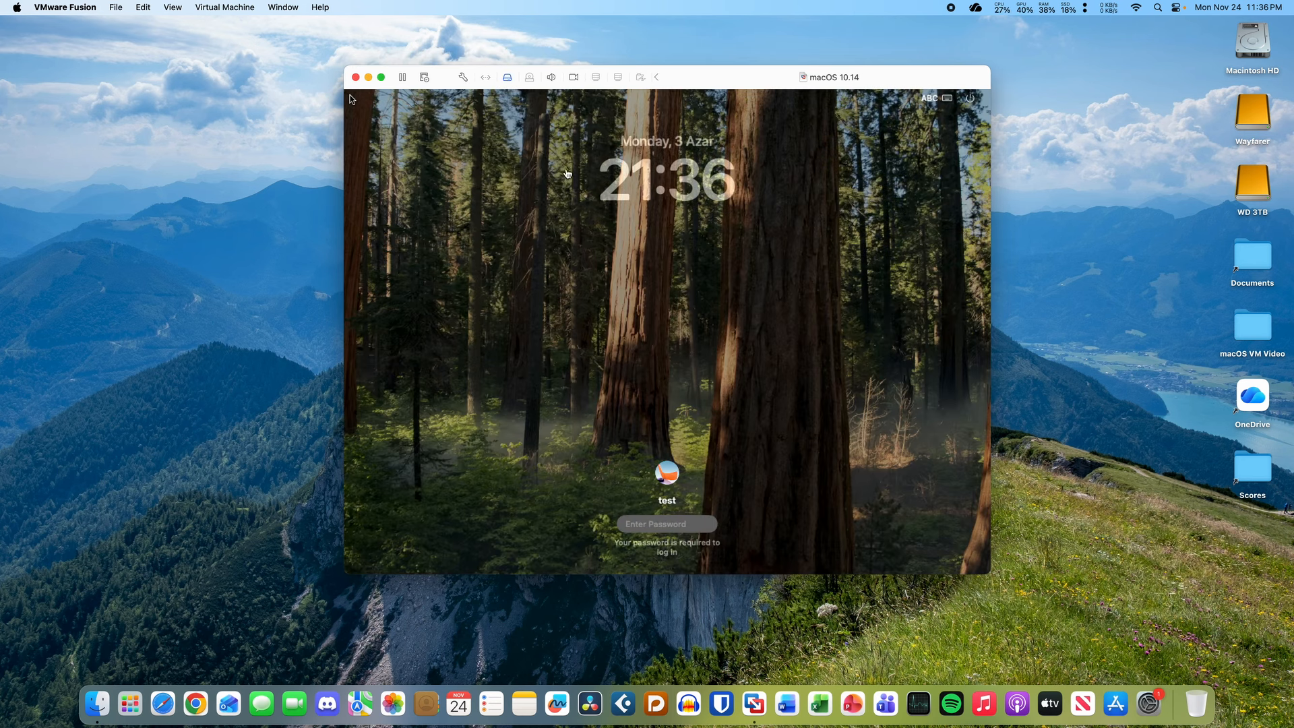
- Log in to the guest with the account password and enlarge the VM window
left_click(667, 527)
type("••••")
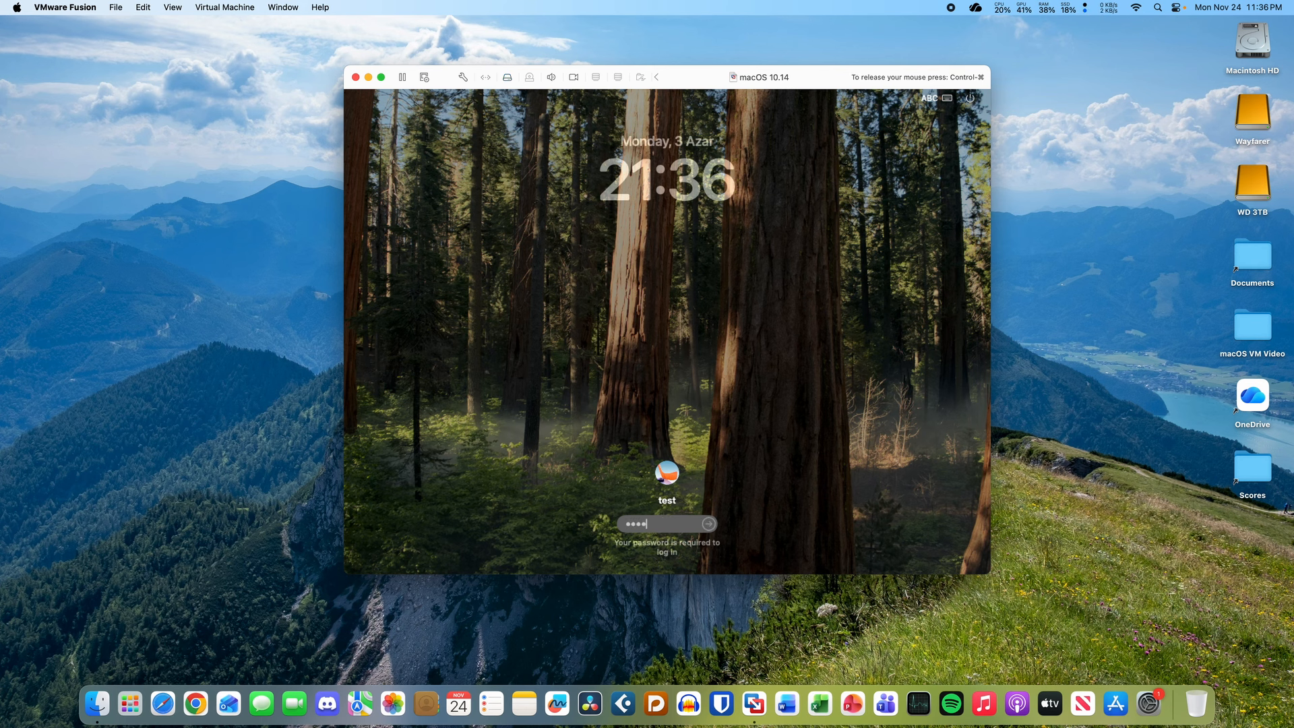
key("Return")
key("ctrl+super")
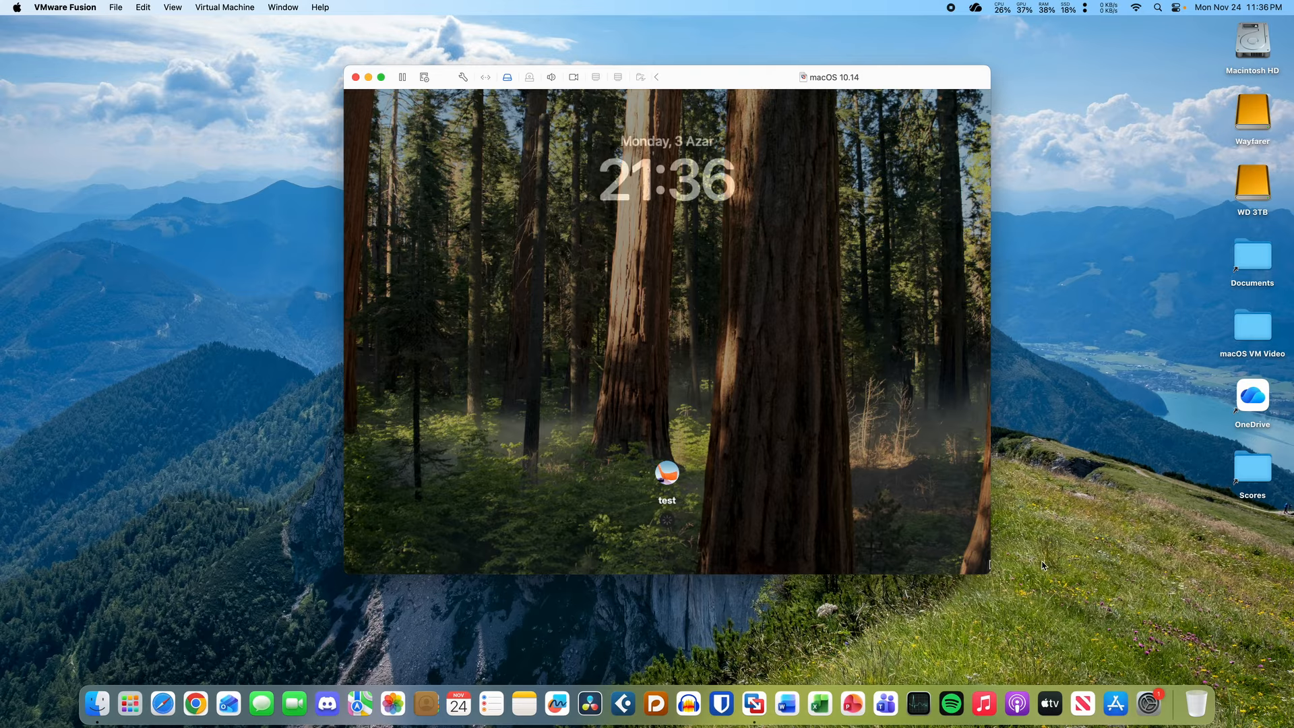
left_click_drag(990, 574, 1109, 633)
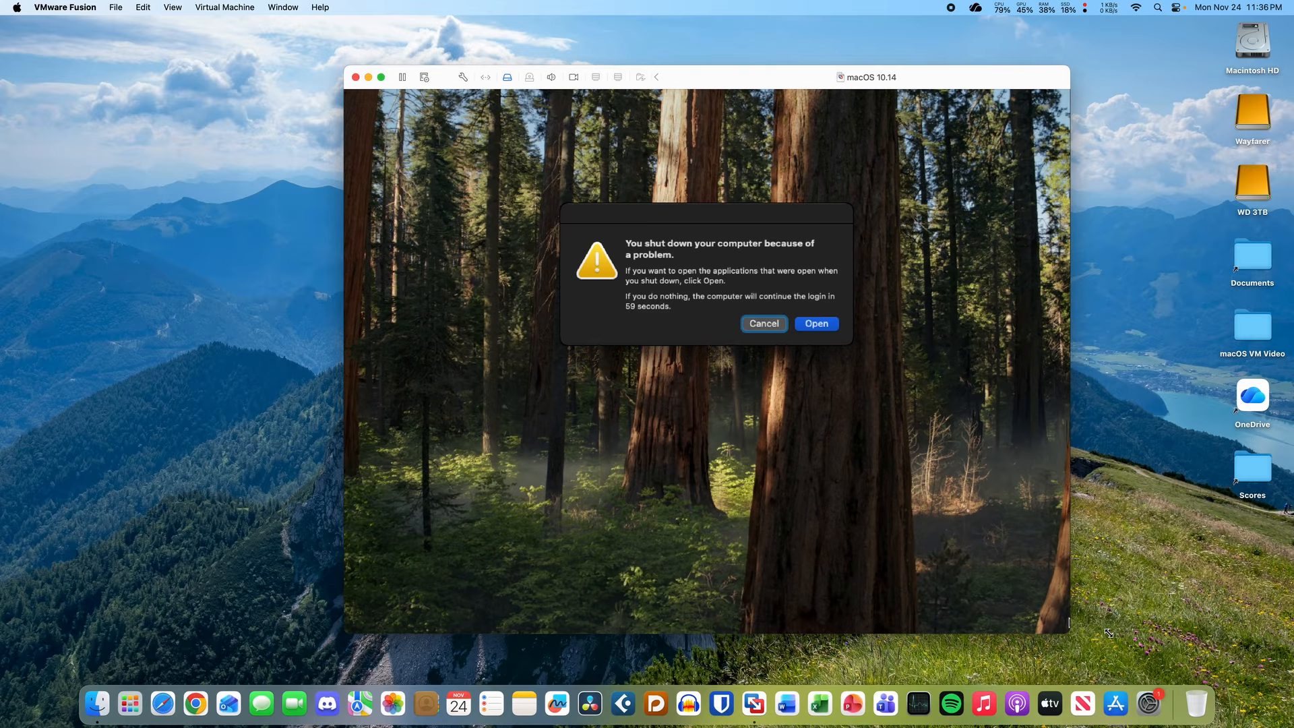
left_click(967, 457)
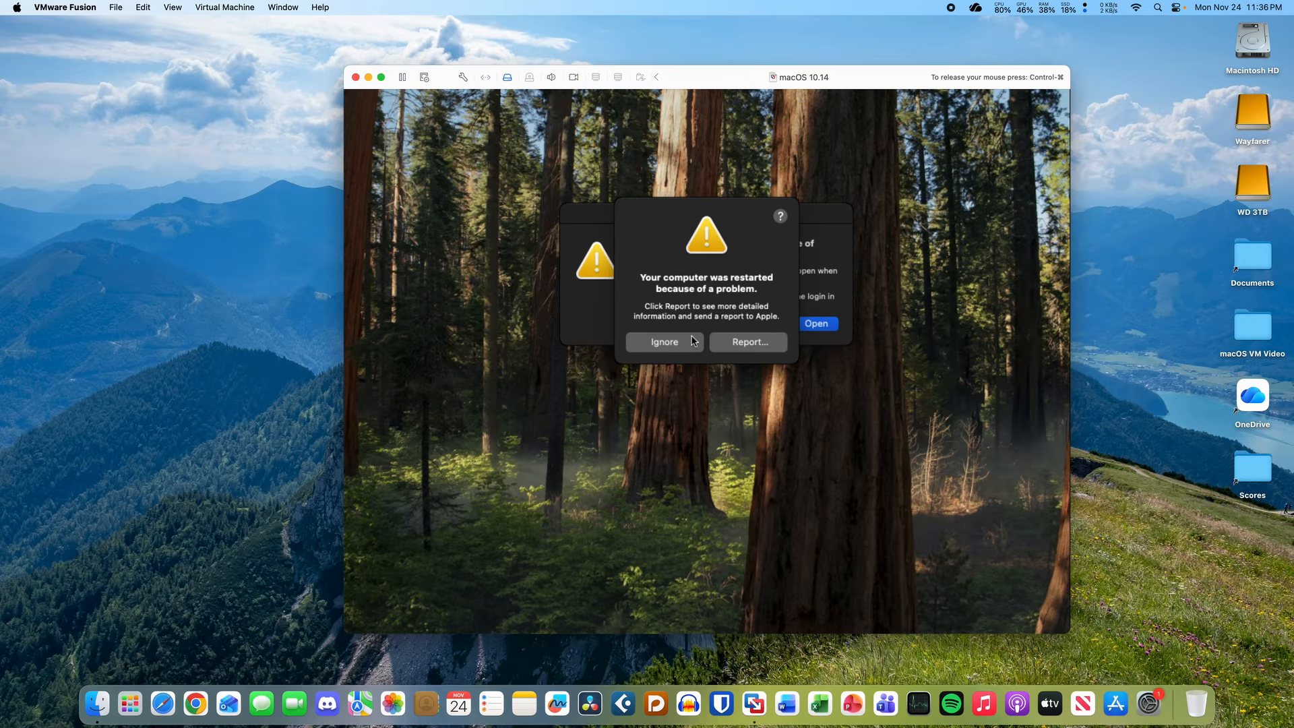
- Dismiss the restart notice without reopening previous apps, and move the VM window up-left
left_click(686, 347)
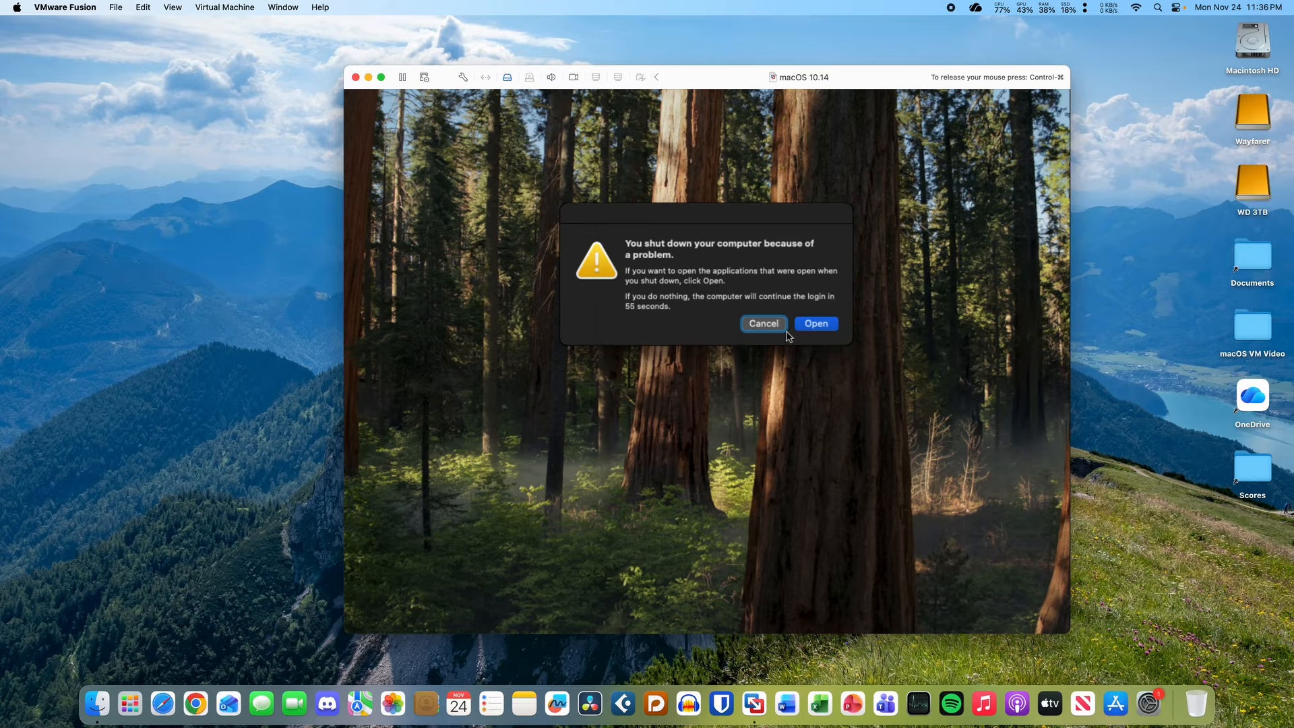
left_click(775, 325)
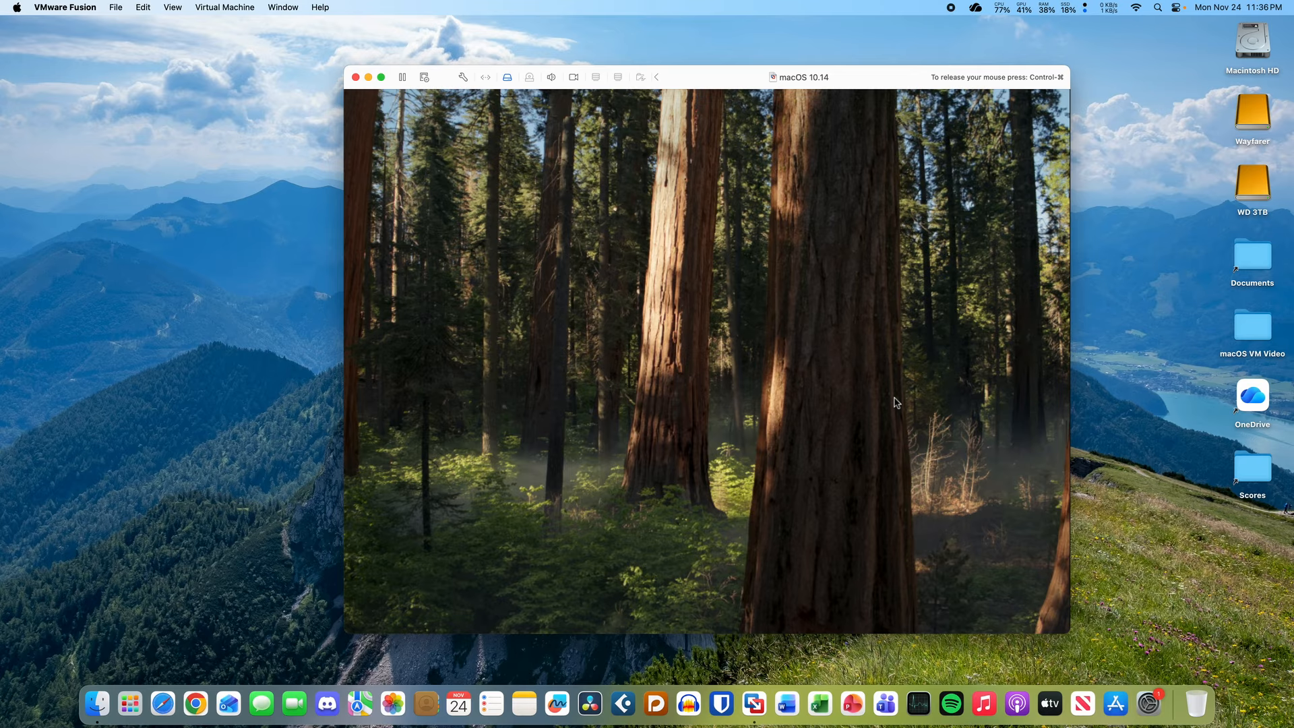
key("ctrl+super")
left_click_drag(702, 85, 649, 72)
left_click(654, 380)
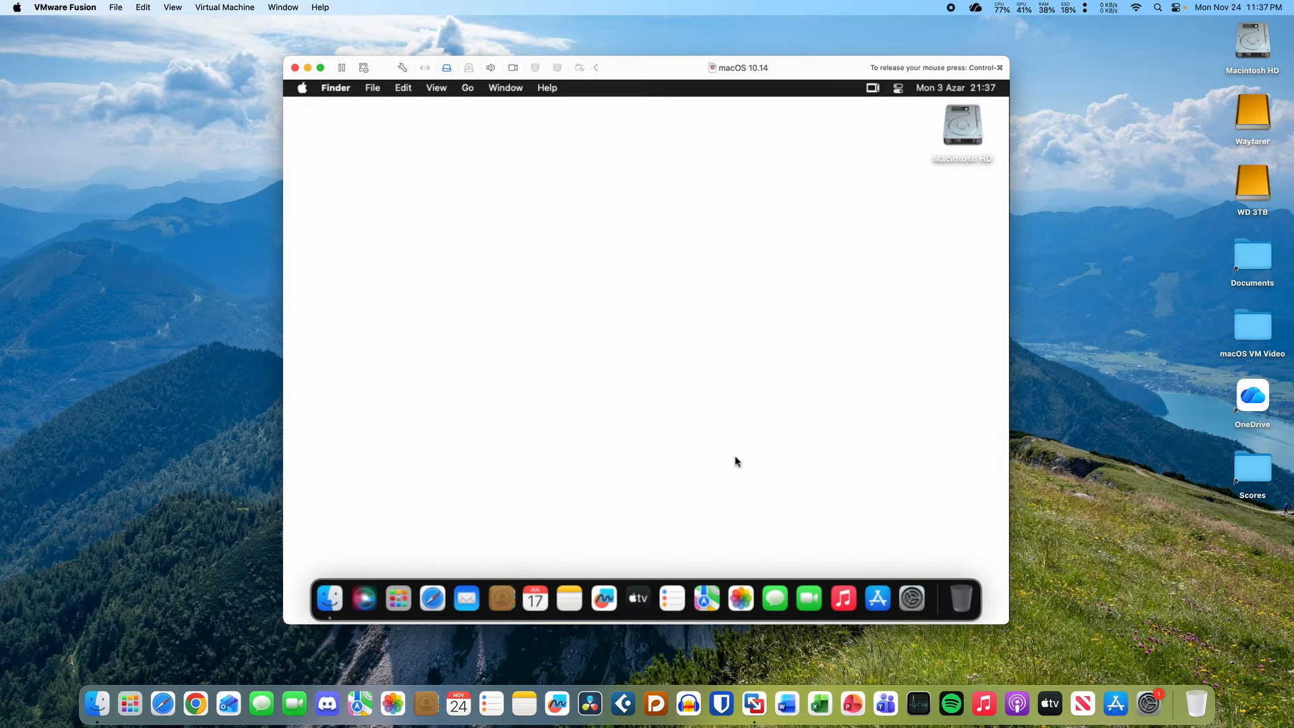
- Set the guest wallpaper to the Space Gray Pro colour in Wallpaper settings, then close System Settings
left_click(919, 607)
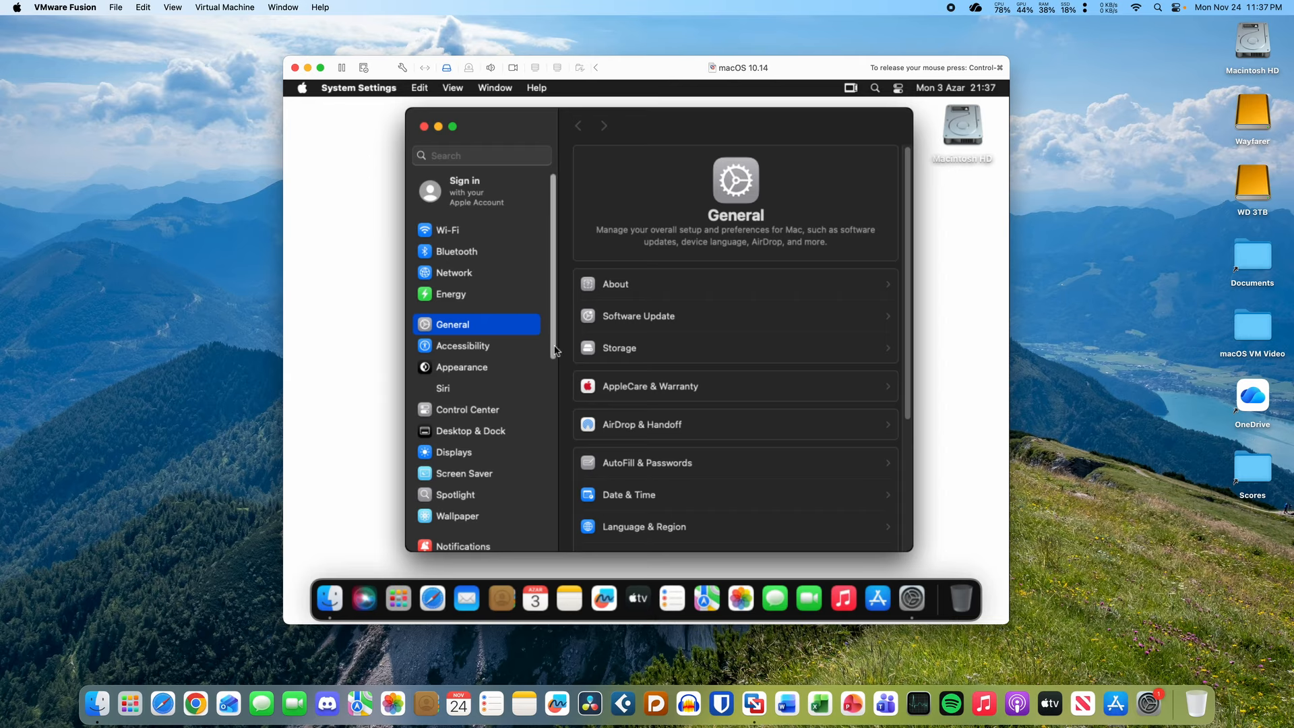
scroll(552, 398, "down", 3)
left_click(491, 424)
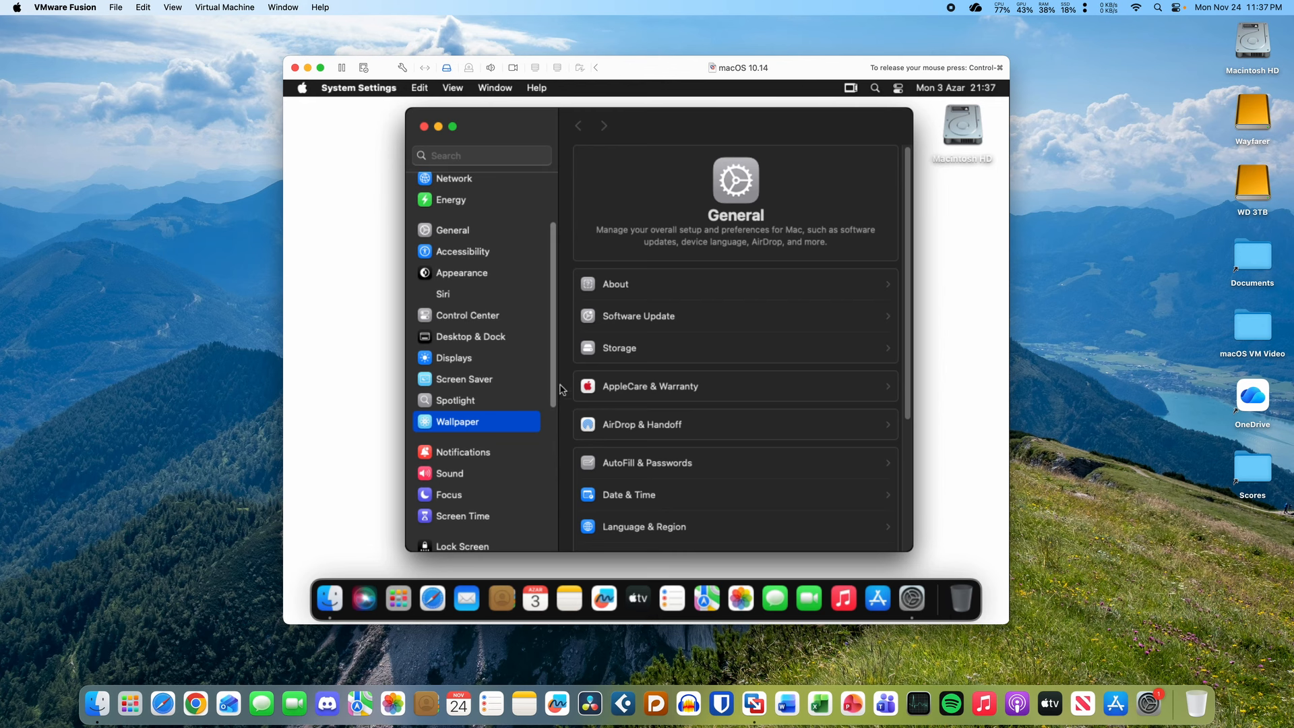
scroll(550, 374, "up", 3)
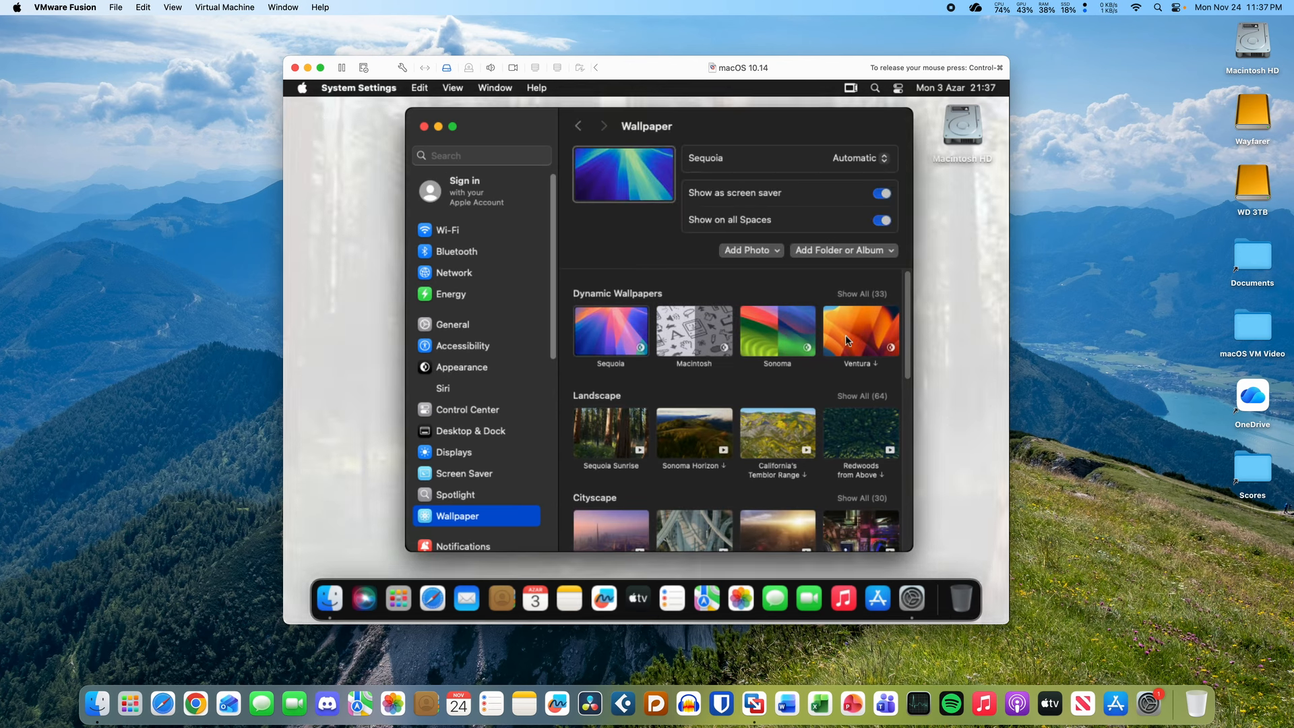
scroll(741, 405, "down", 5)
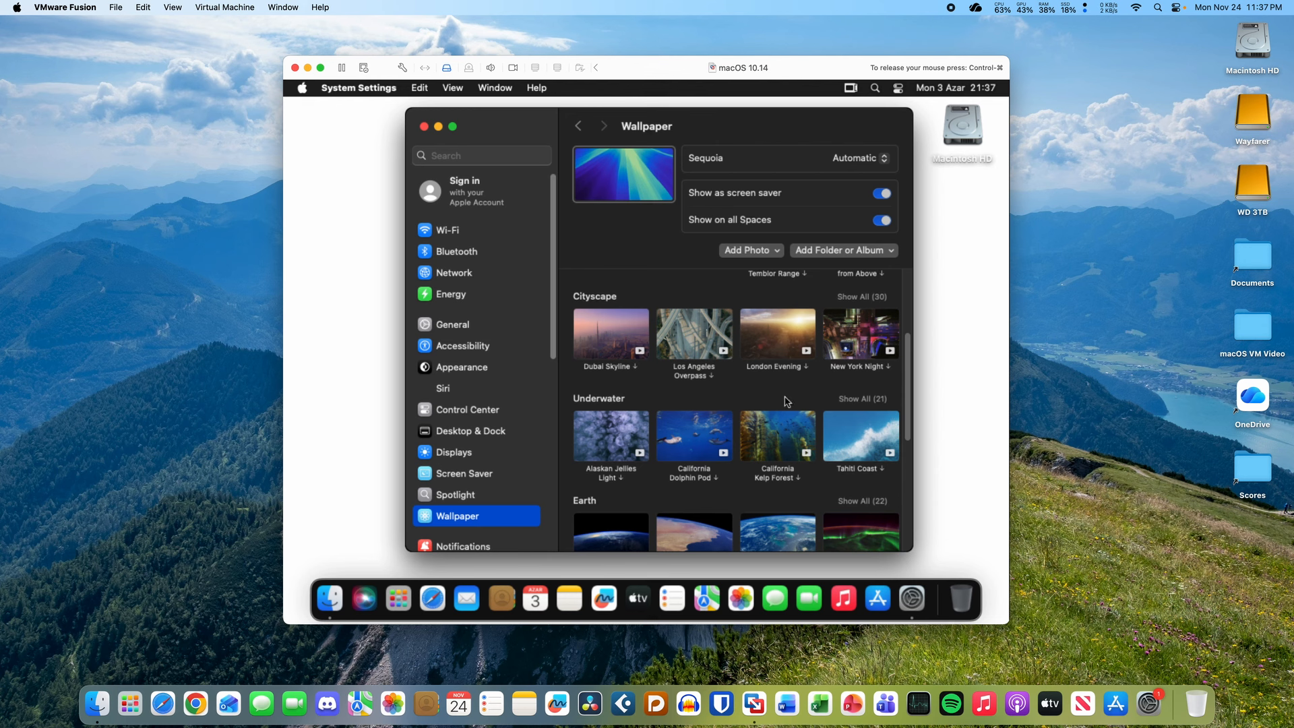
left_click_drag(909, 426, 900, 557)
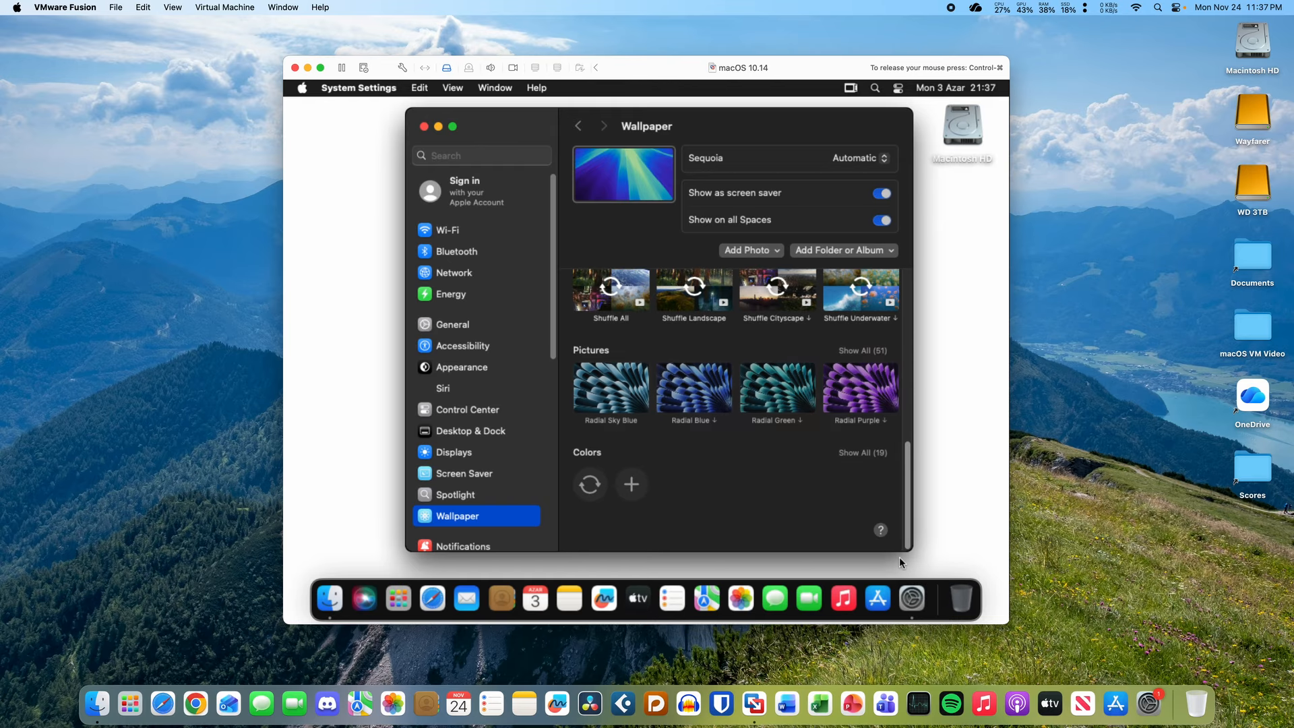
left_click(868, 455)
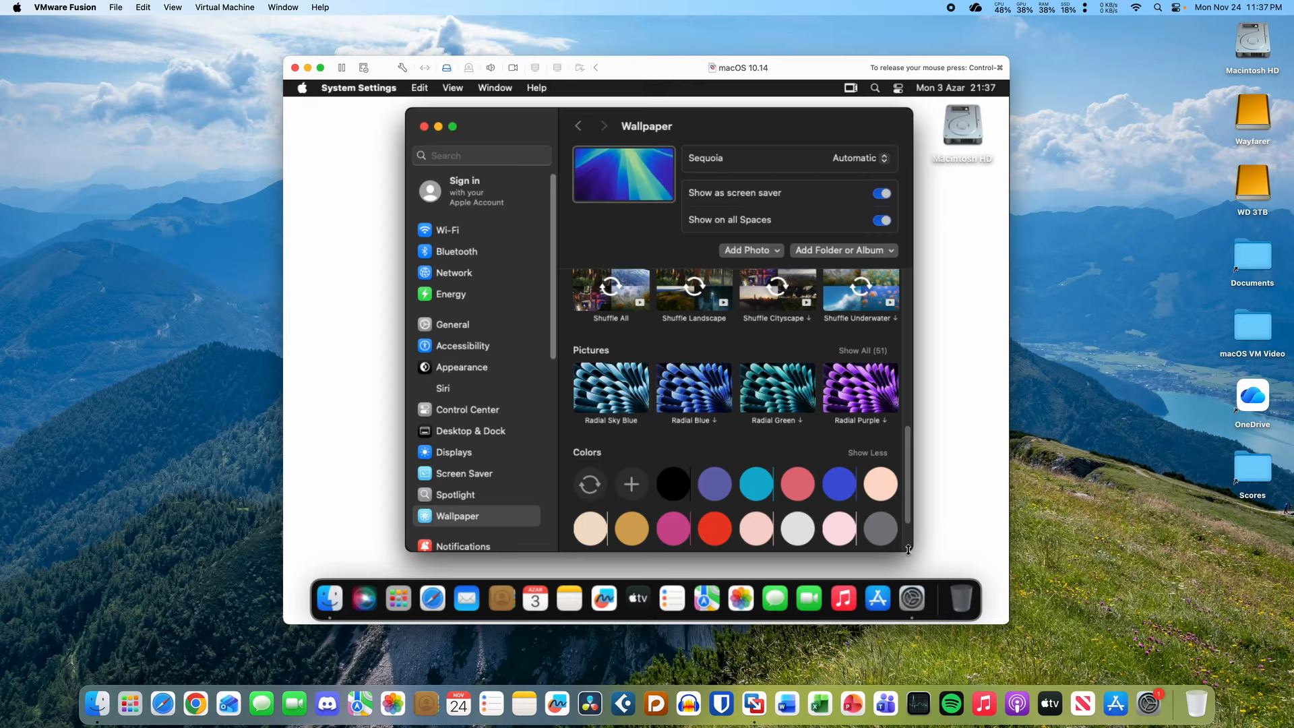
scroll(908, 550, "down", 3)
left_click(882, 448)
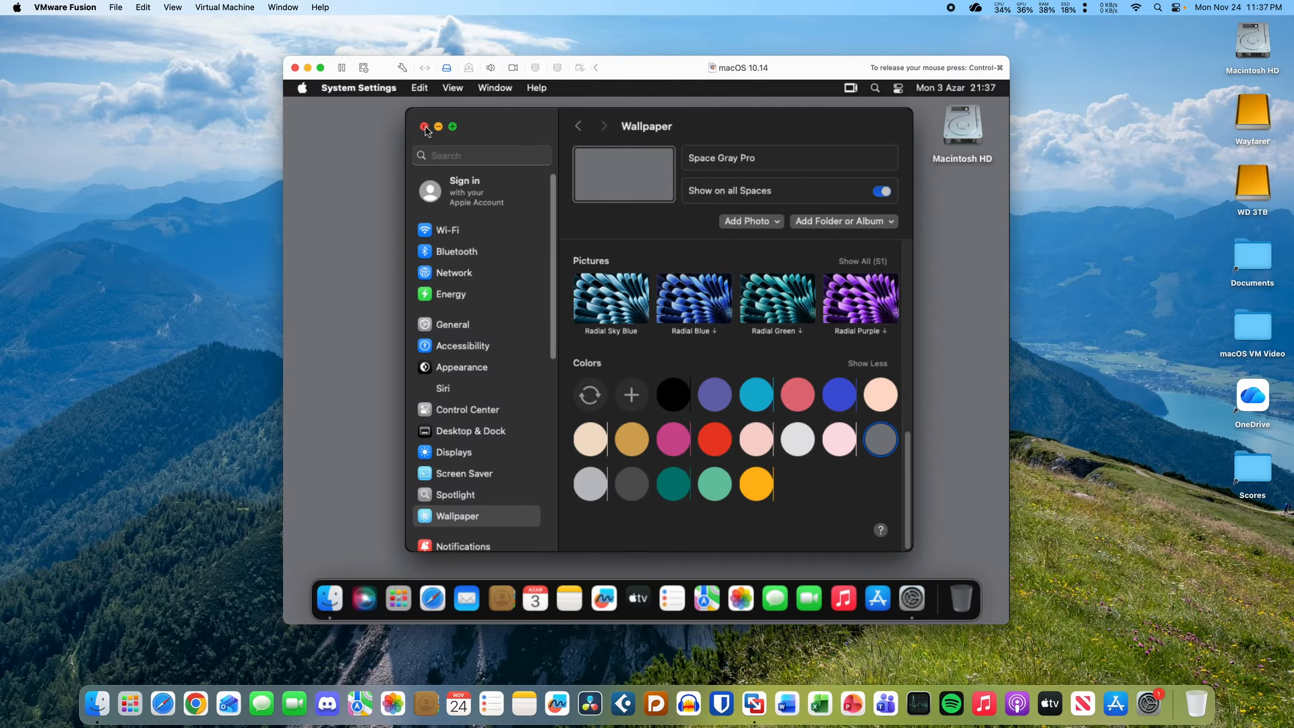
left_click(424, 127)
left_click_drag(430, 177, 675, 499)
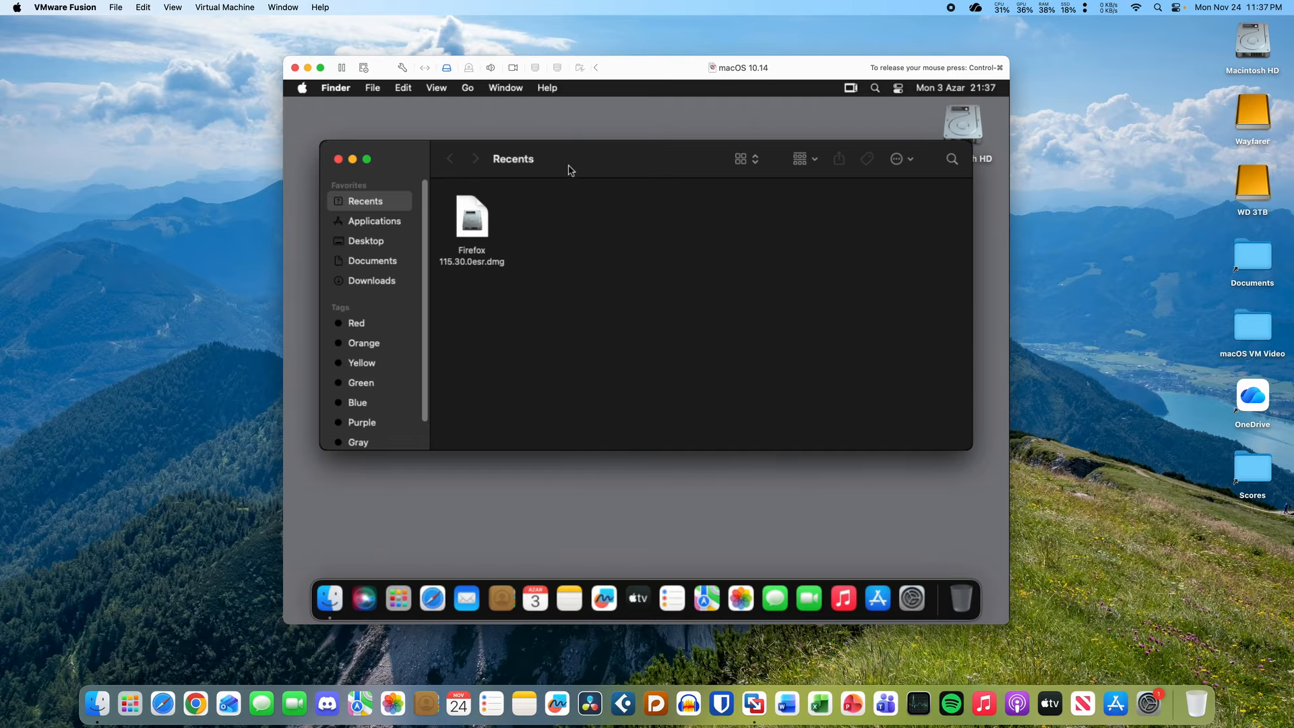
left_click_drag(585, 157, 618, 184)
left_click(399, 250)
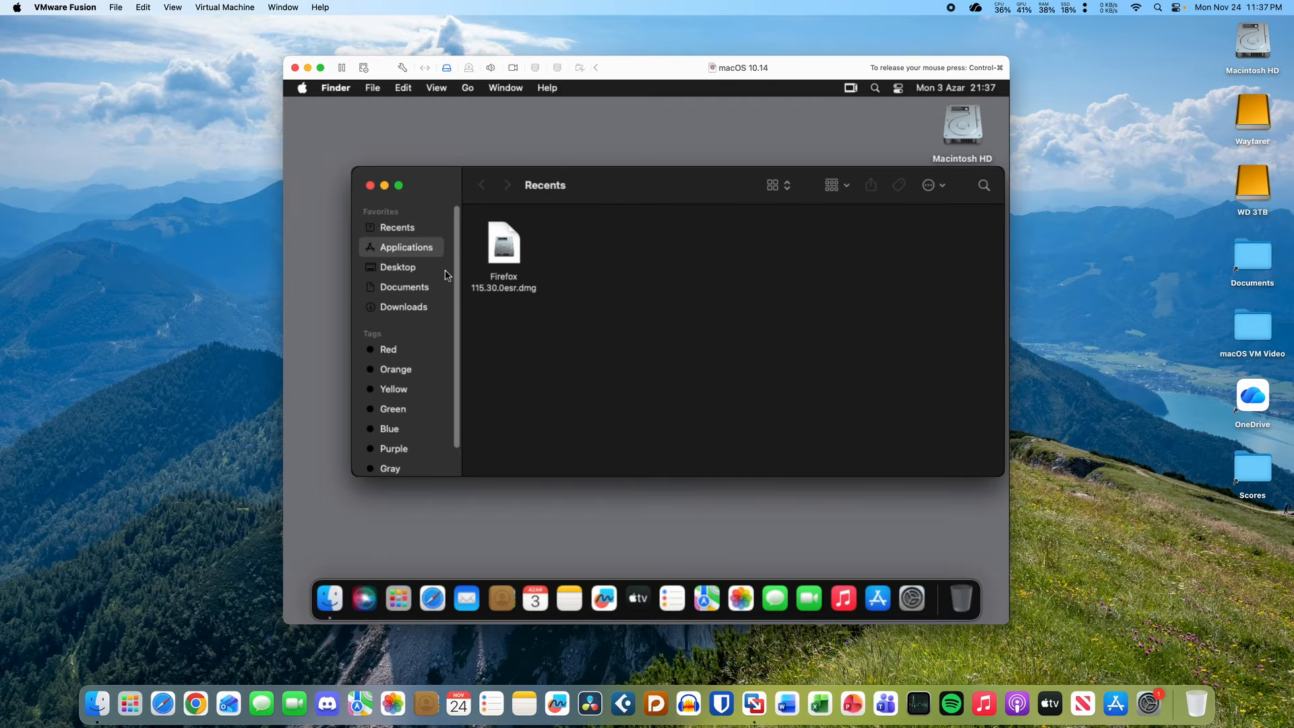
left_click(775, 185)
left_click(783, 174)
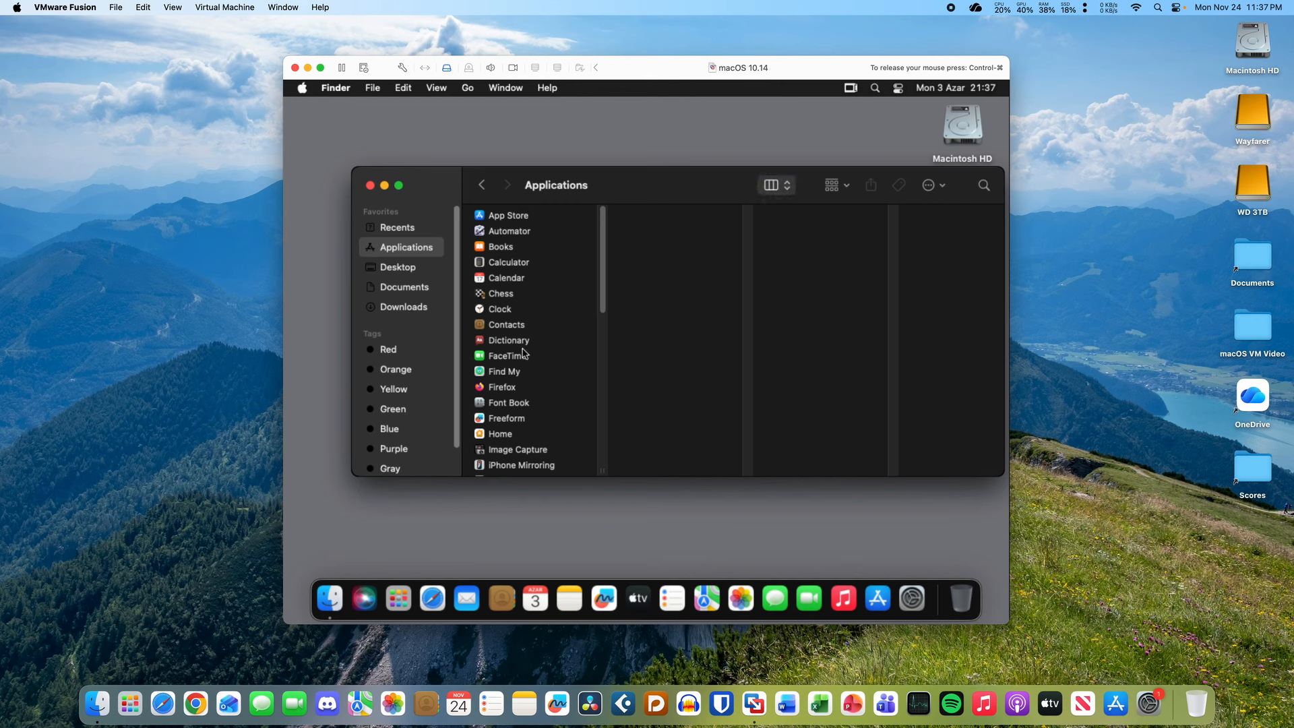
scroll(589, 379, "down", 5)
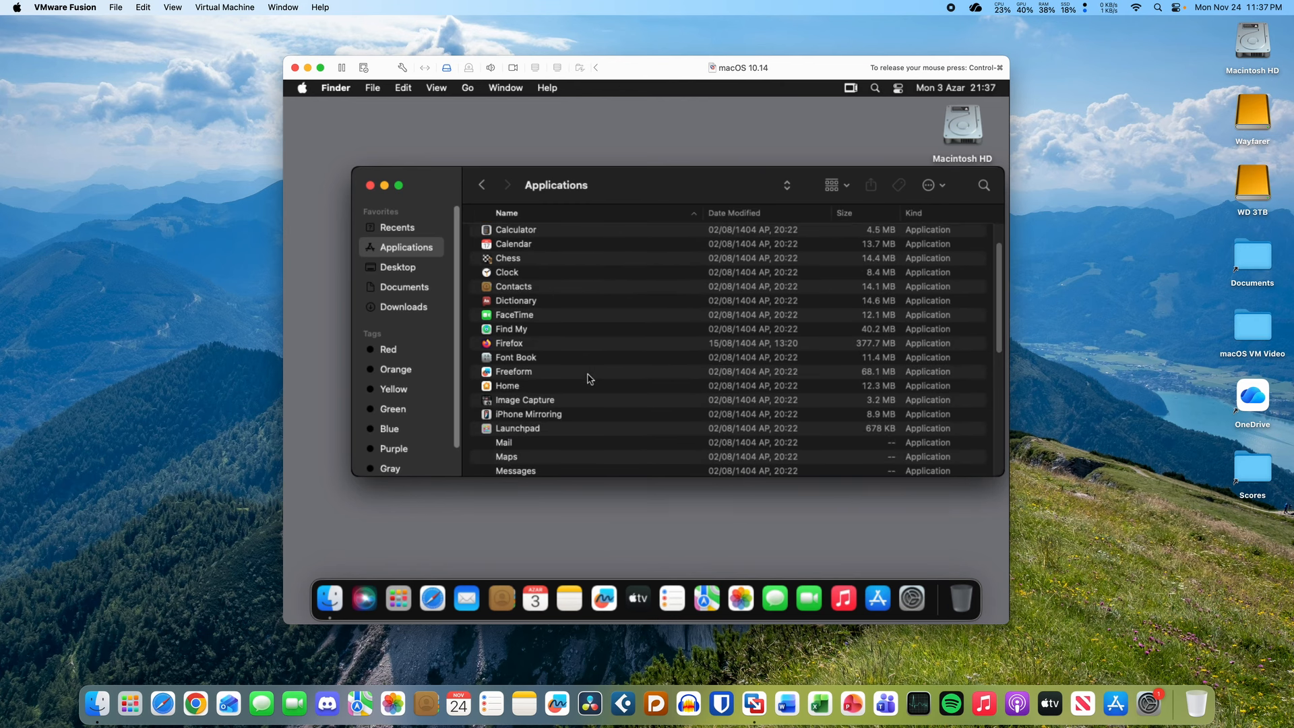
scroll(589, 379, "up", 5)
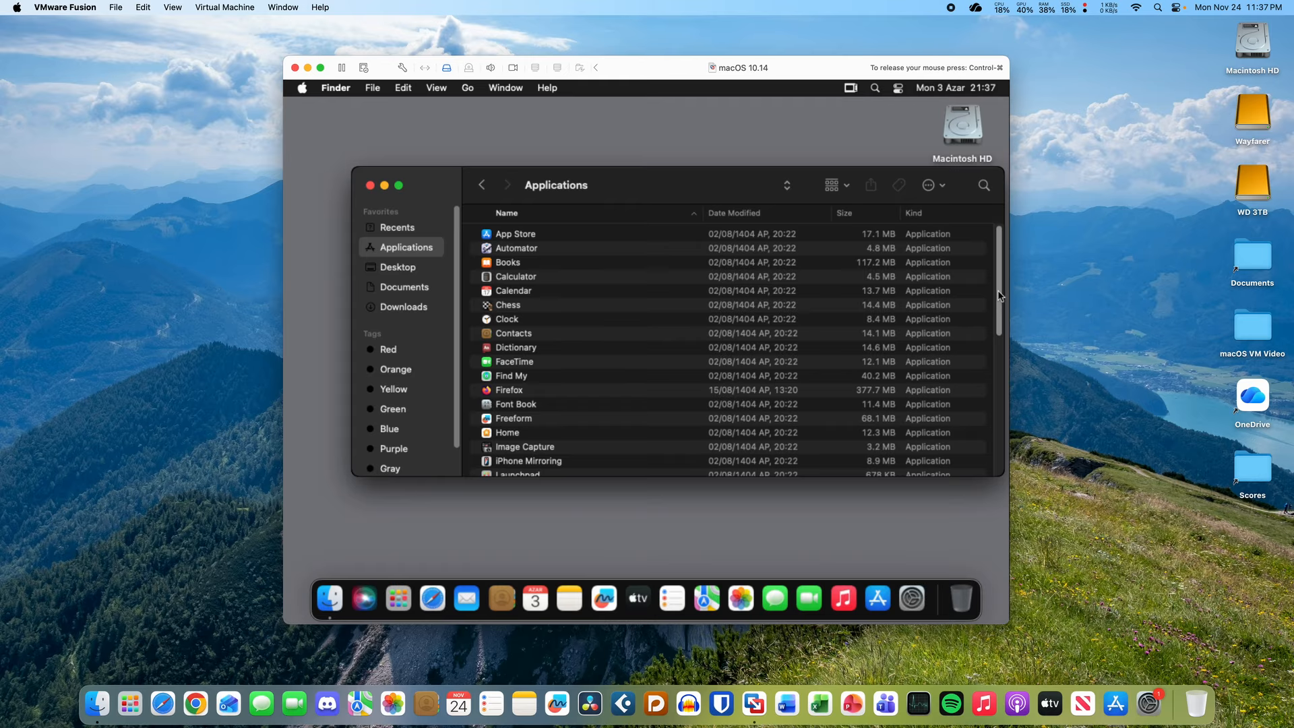
mouse_move(999, 298)
left_mouse_down()
mouse_move(993, 439)
mouse_move(984, 311)
left_mouse_up()
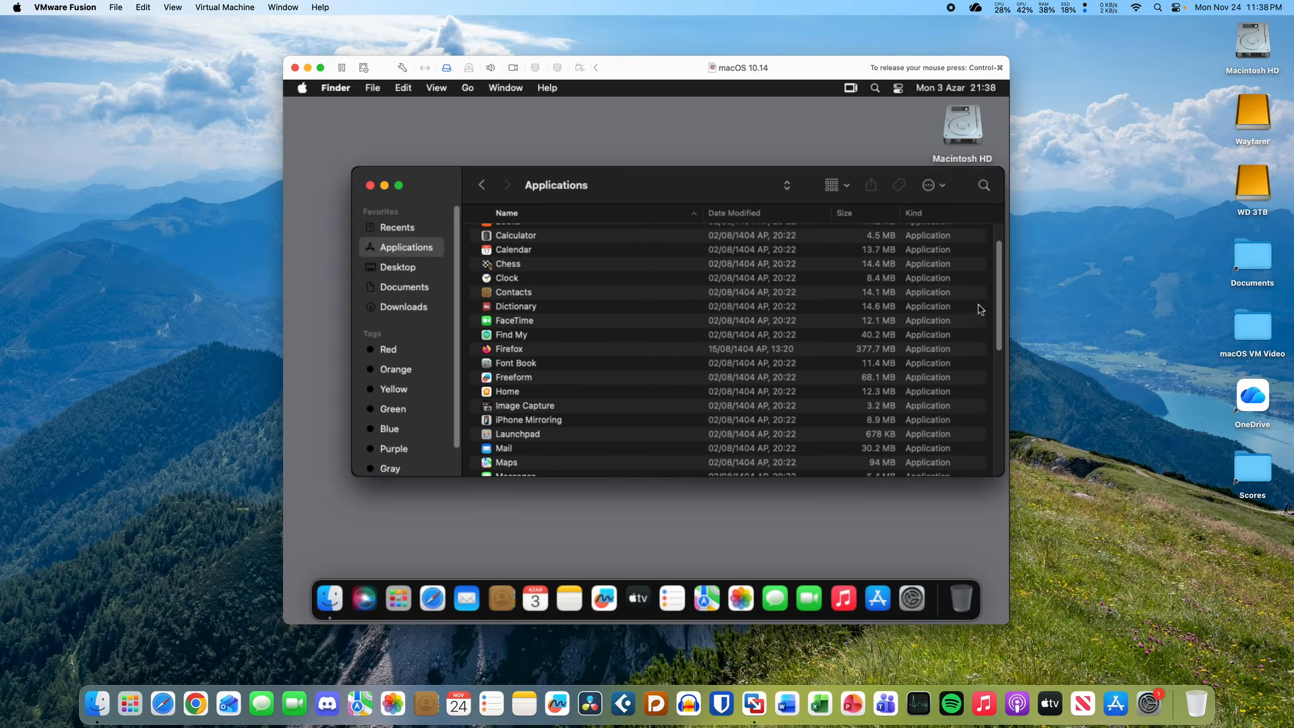
left_click(370, 185)
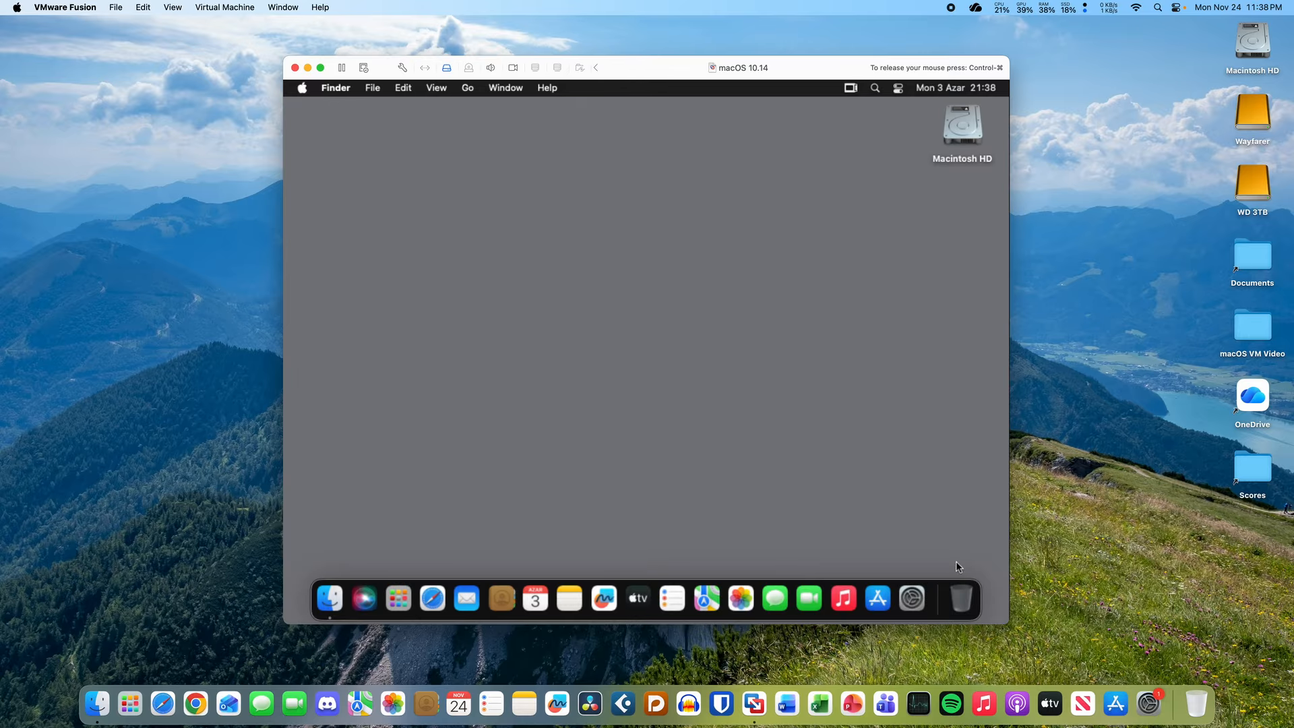
left_click(908, 573)
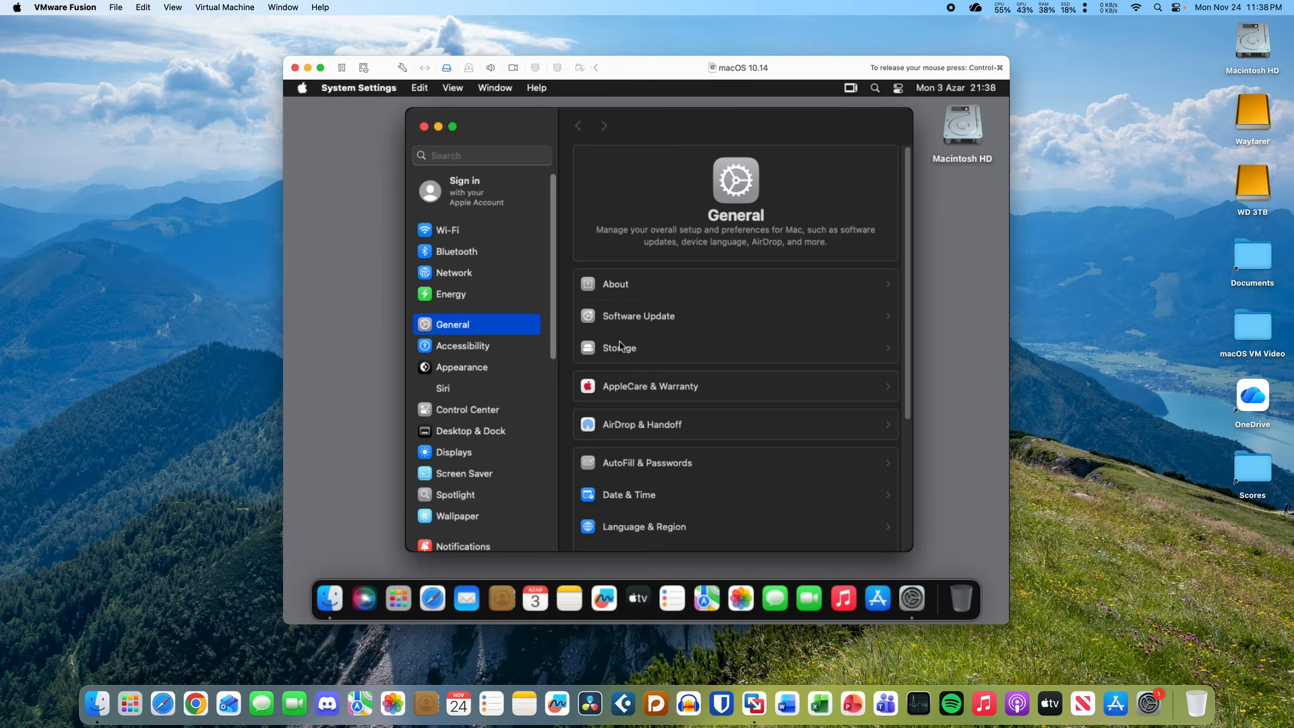
left_click(651, 317)
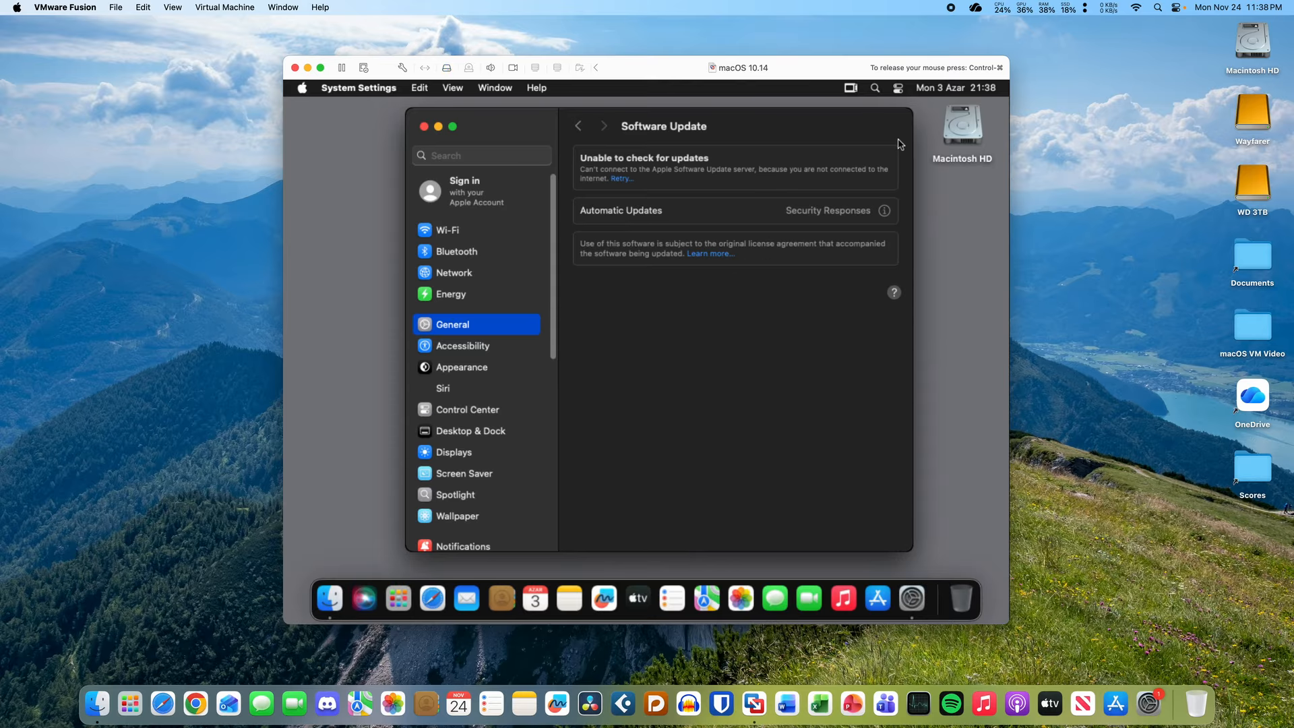
left_click(424, 126)
left_click(599, 264)
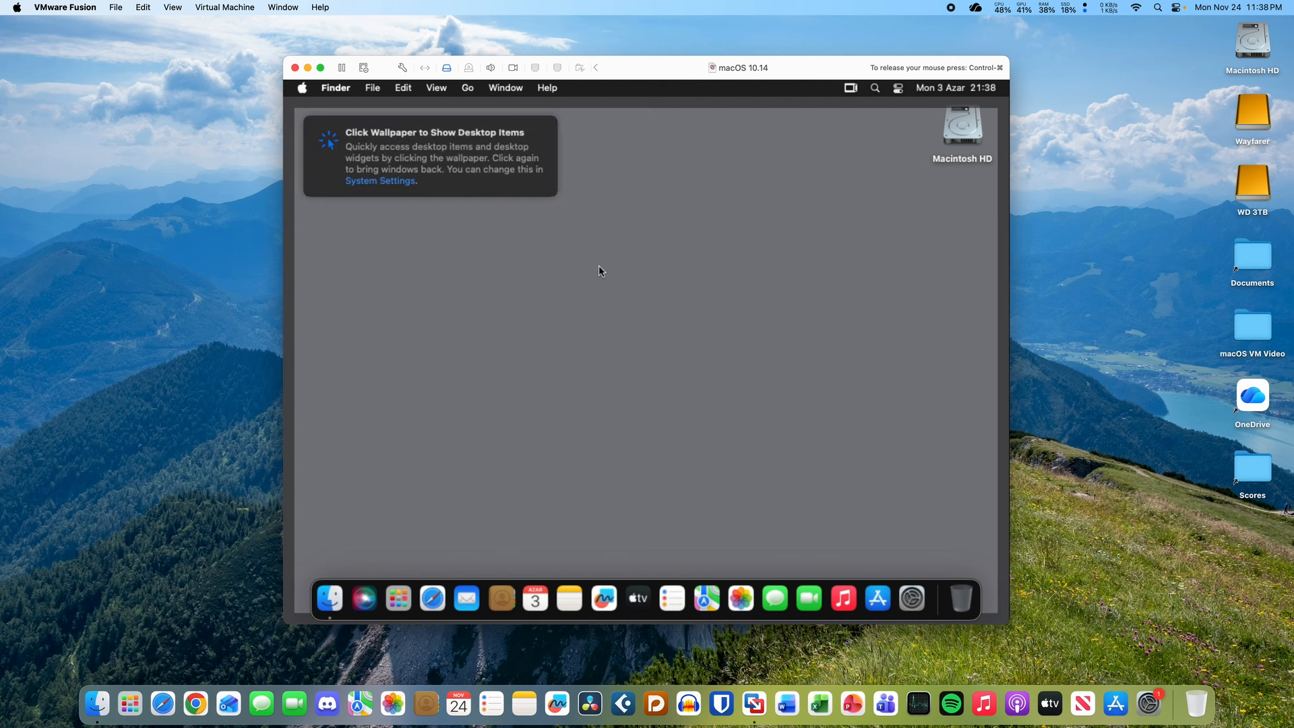
- Dismiss the show-desktop tip, then suspend the macOS 10.14 VM with the toolbar Pause button
left_click(599, 265)
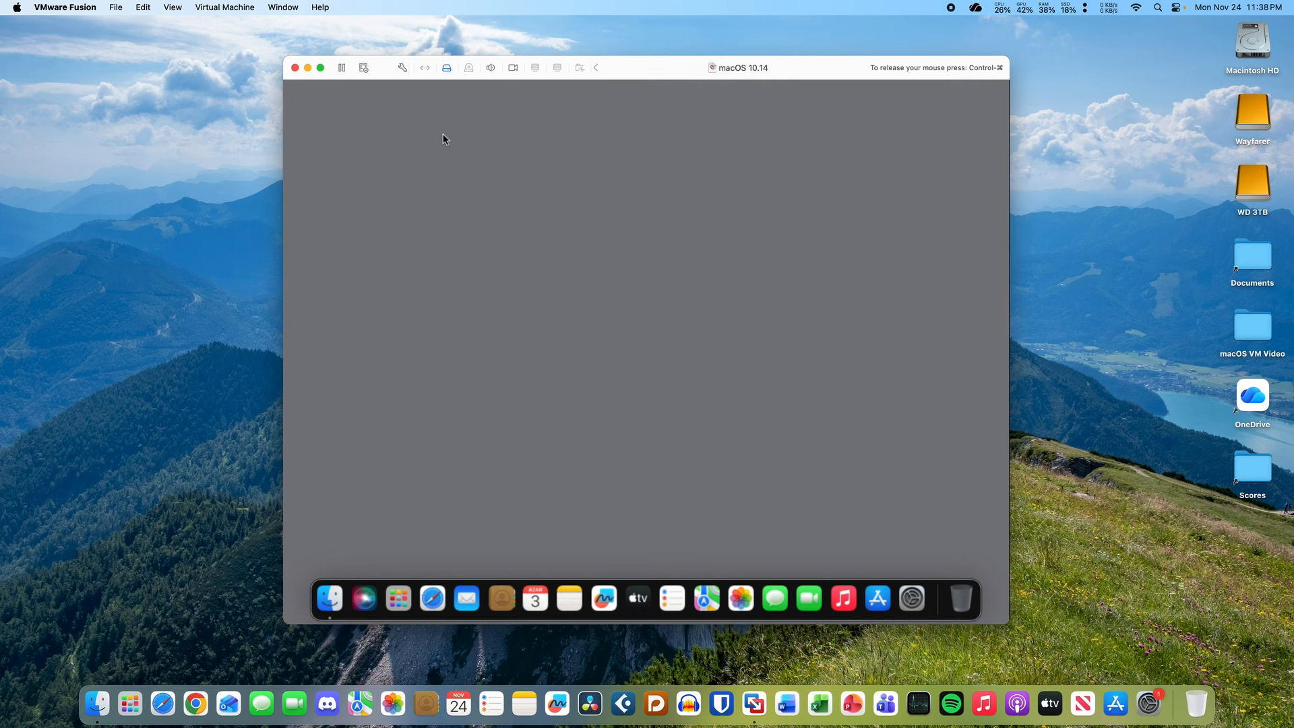
left_click(343, 67)
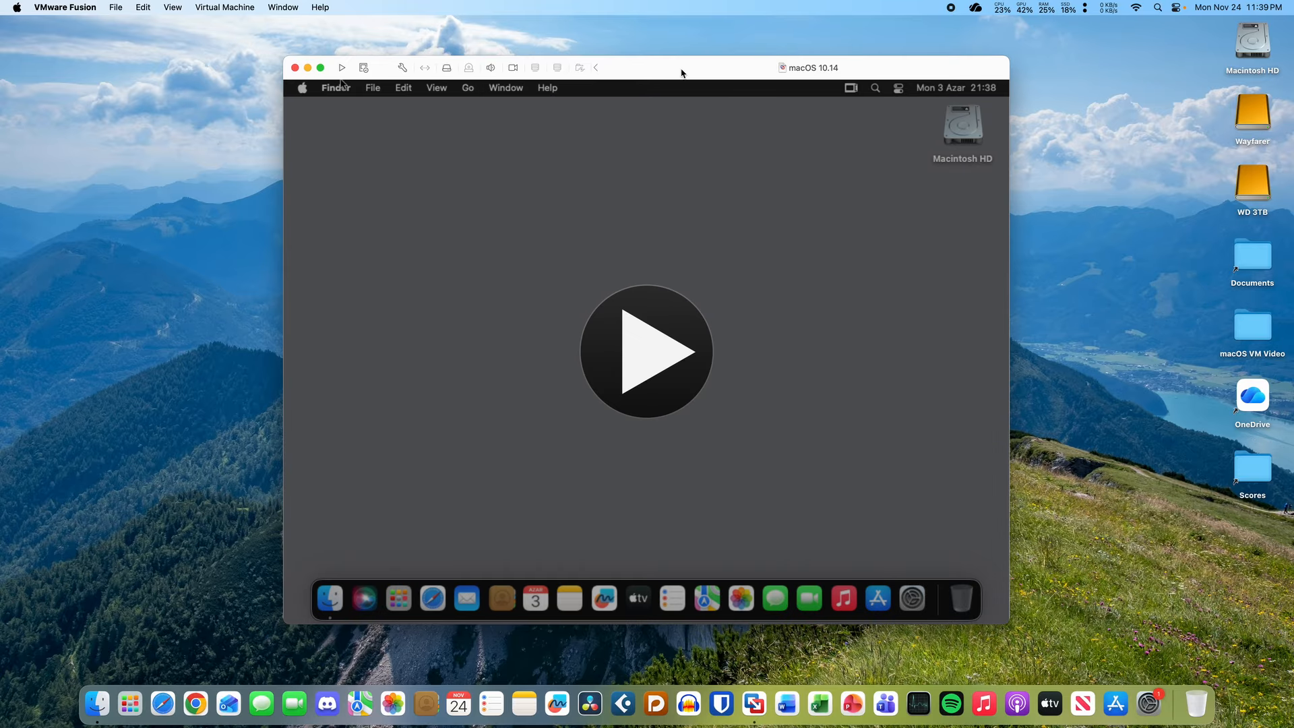
- Open the virtual machine's Network Adapter settings
left_click_drag(682, 72, 681, 75)
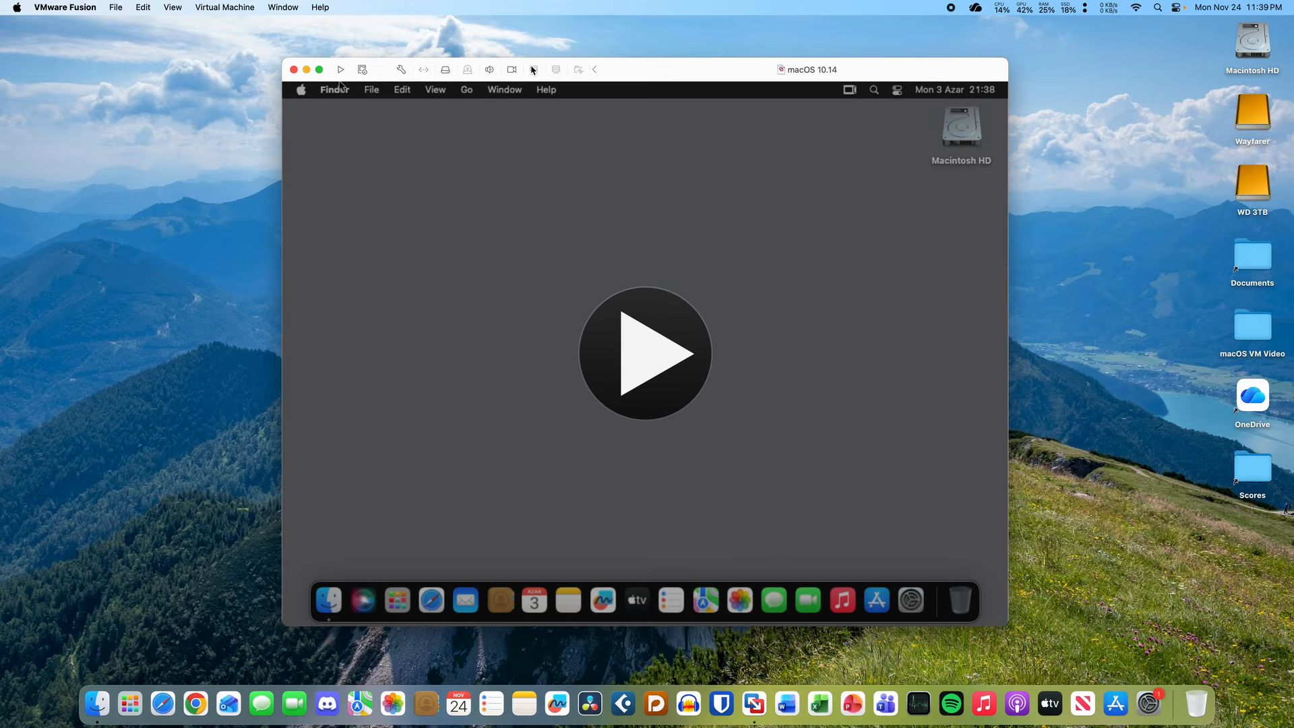
left_click(403, 68)
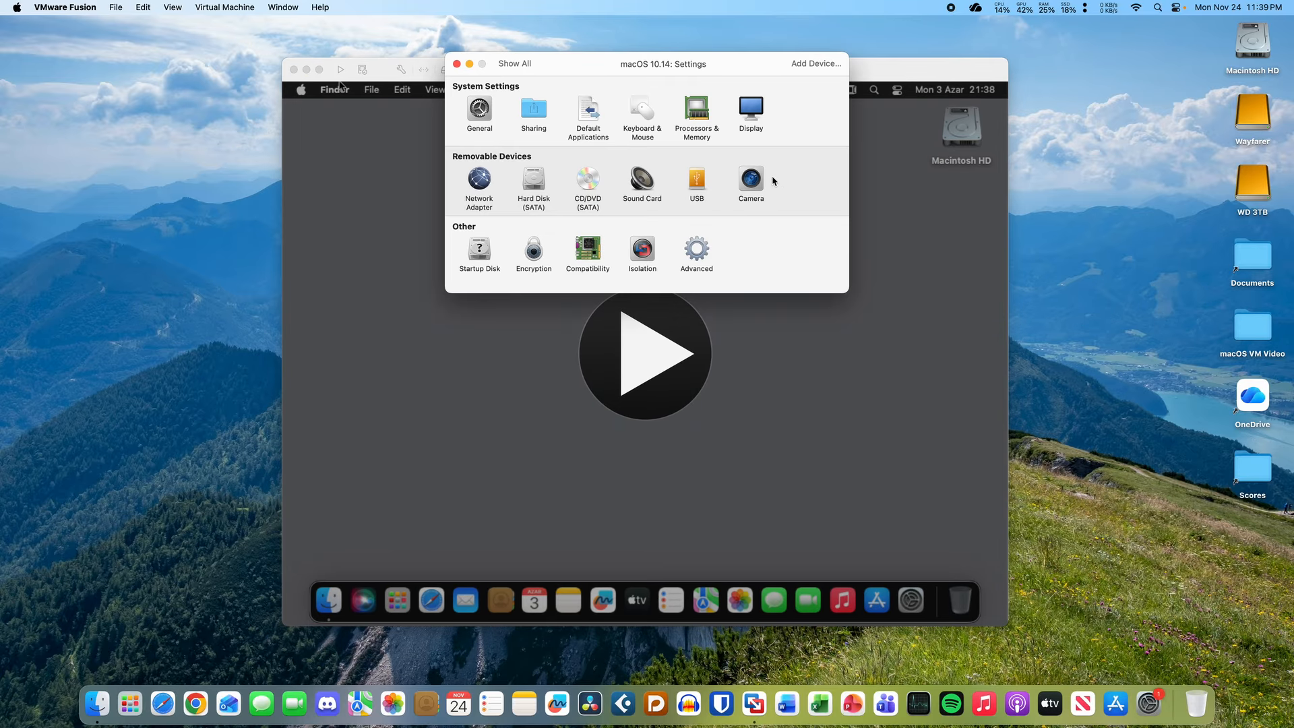
left_click(490, 185)
left_click(539, 153)
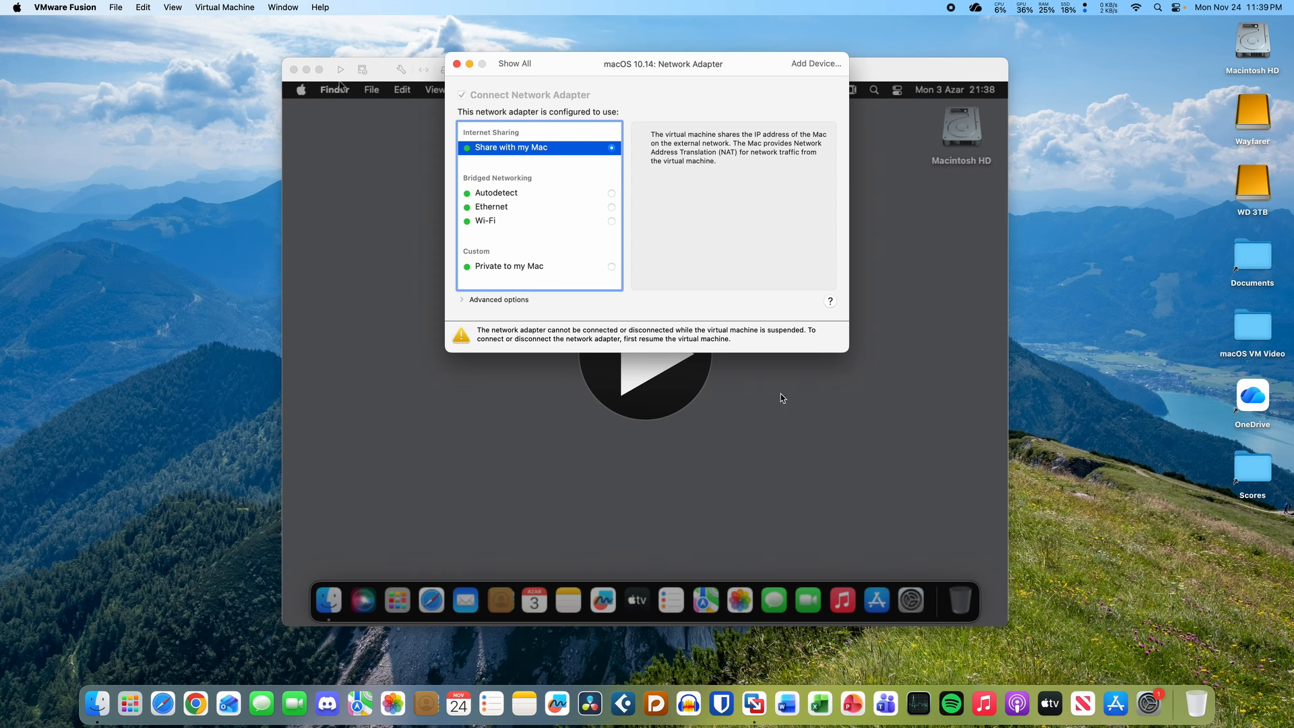
left_click_drag(730, 331, 767, 331)
left_click(768, 330)
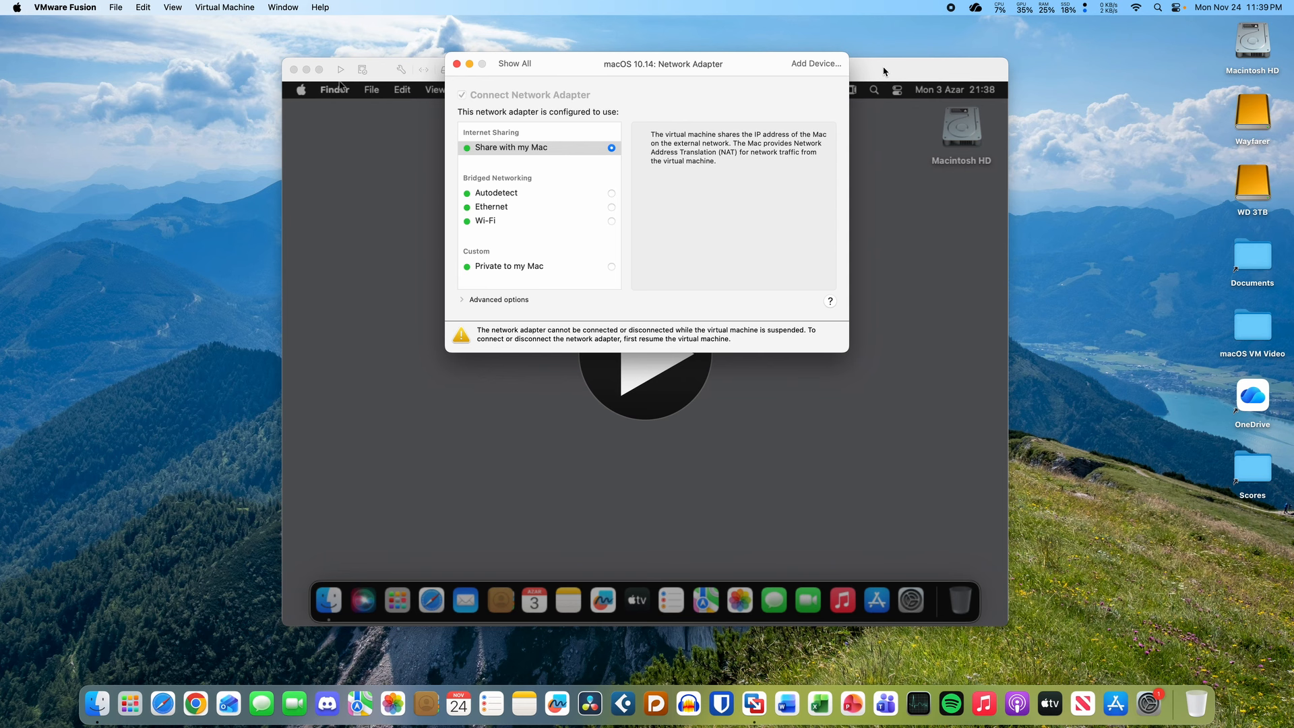
- Resume the suspended VM and uncheck Connect Network Adapter
left_click(662, 363)
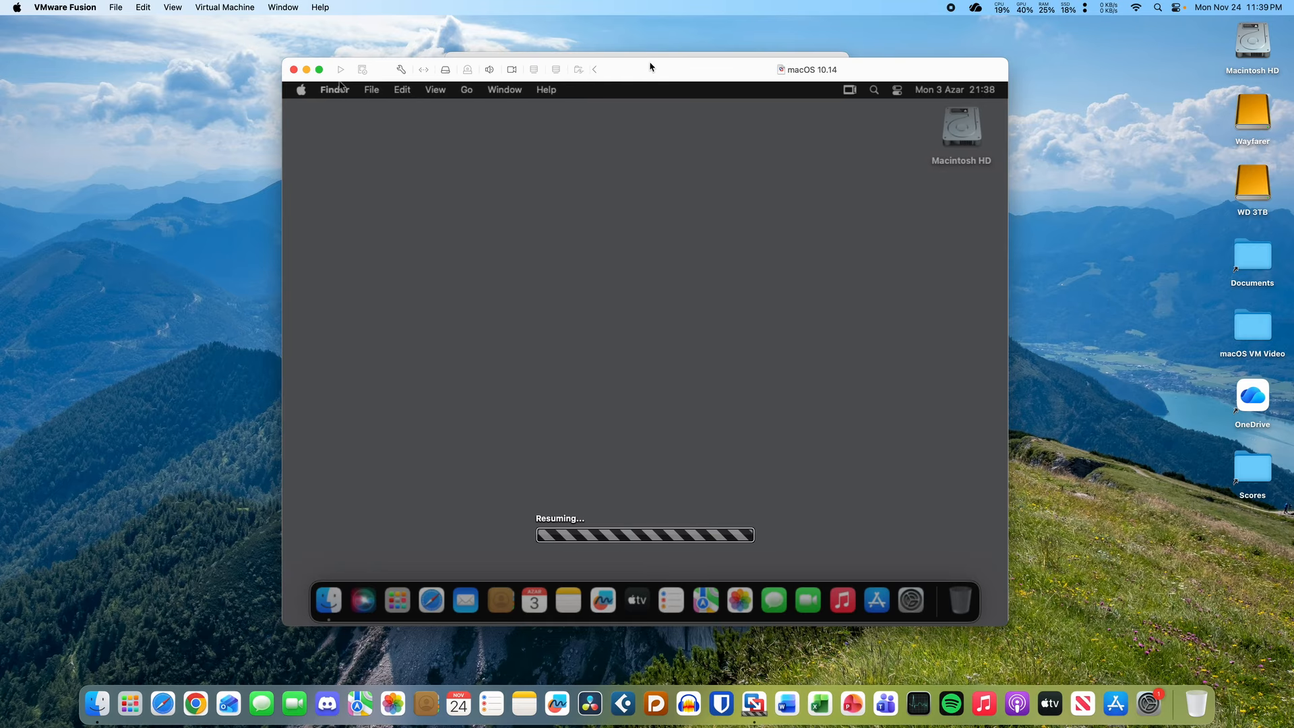
left_click_drag(649, 67, 649, 203)
left_click(663, 73)
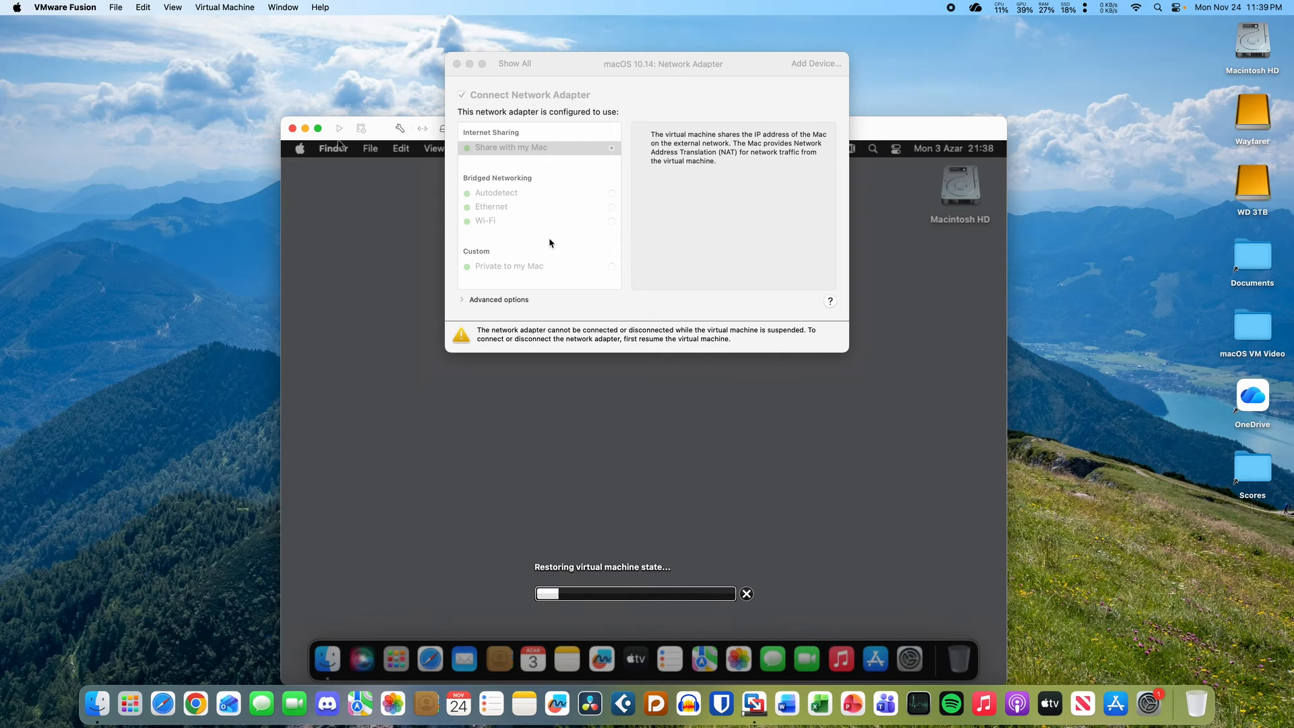
left_click(539, 267)
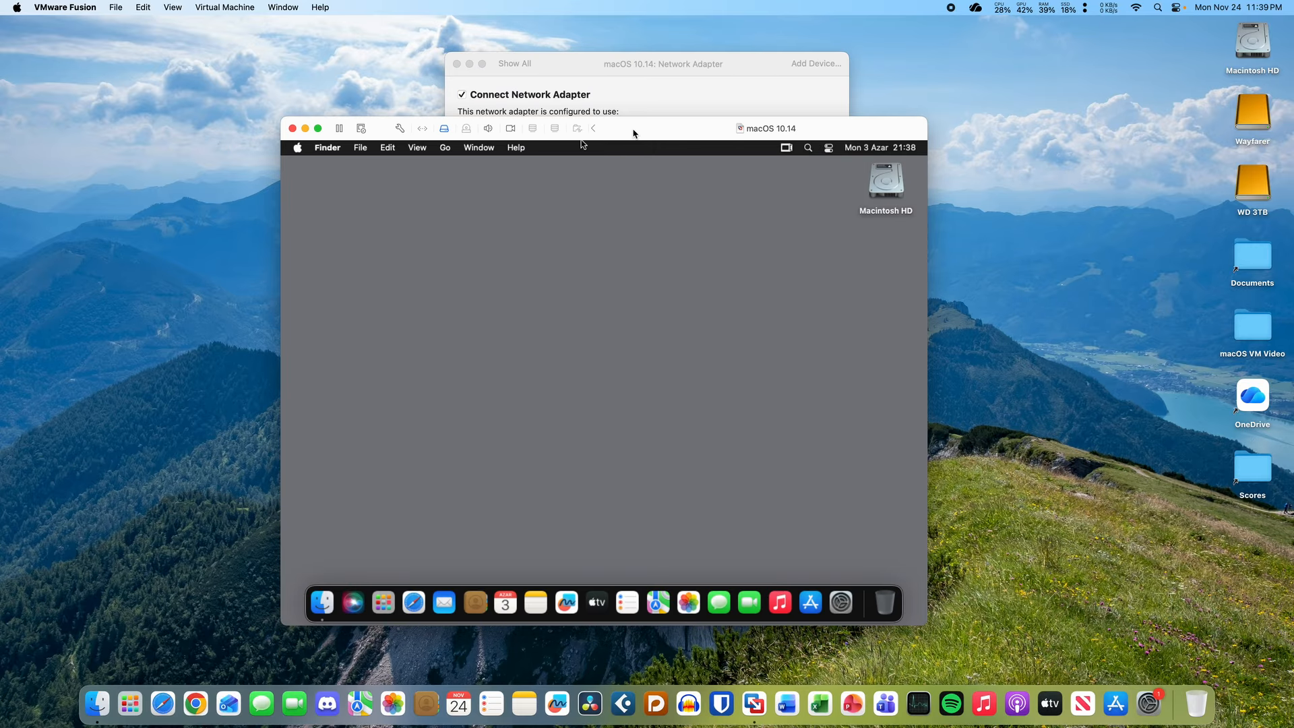
left_click_drag(662, 133, 618, 118)
left_click(614, 88)
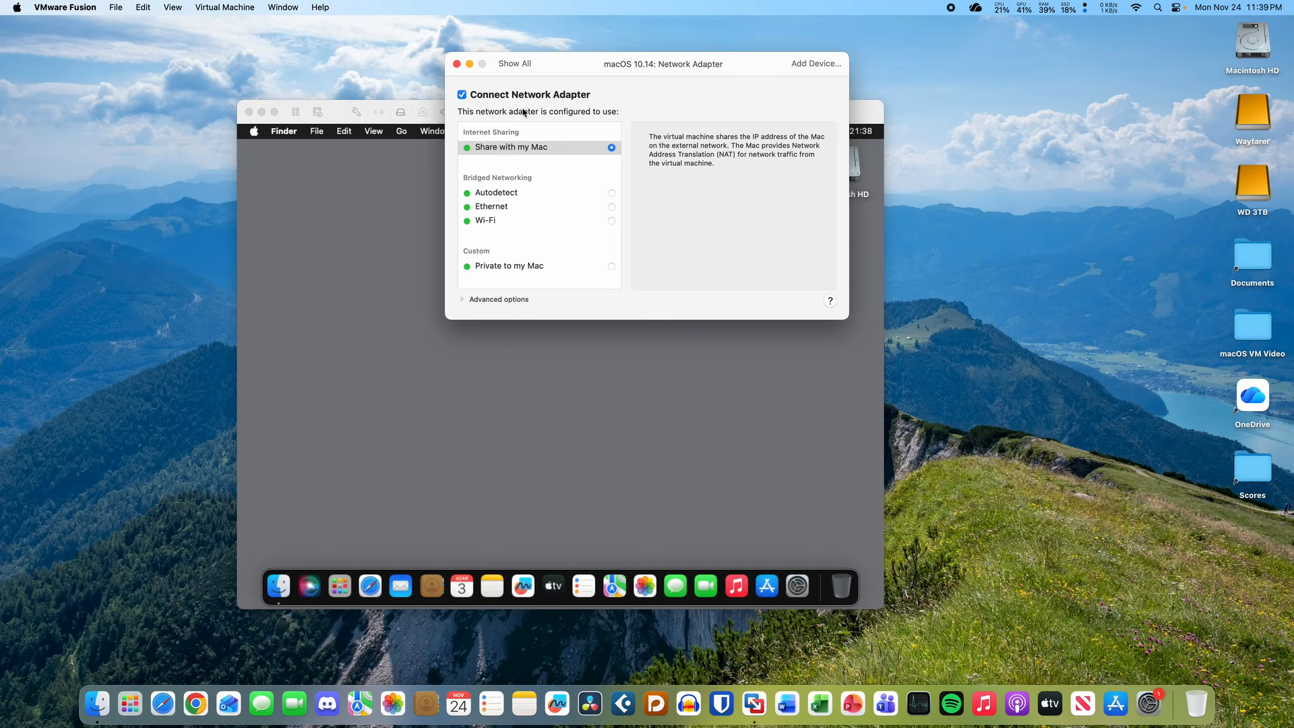
left_click(462, 95)
- Launch Terminal in the guest via Spotlight and enlarge its text one step
left_click(304, 382)
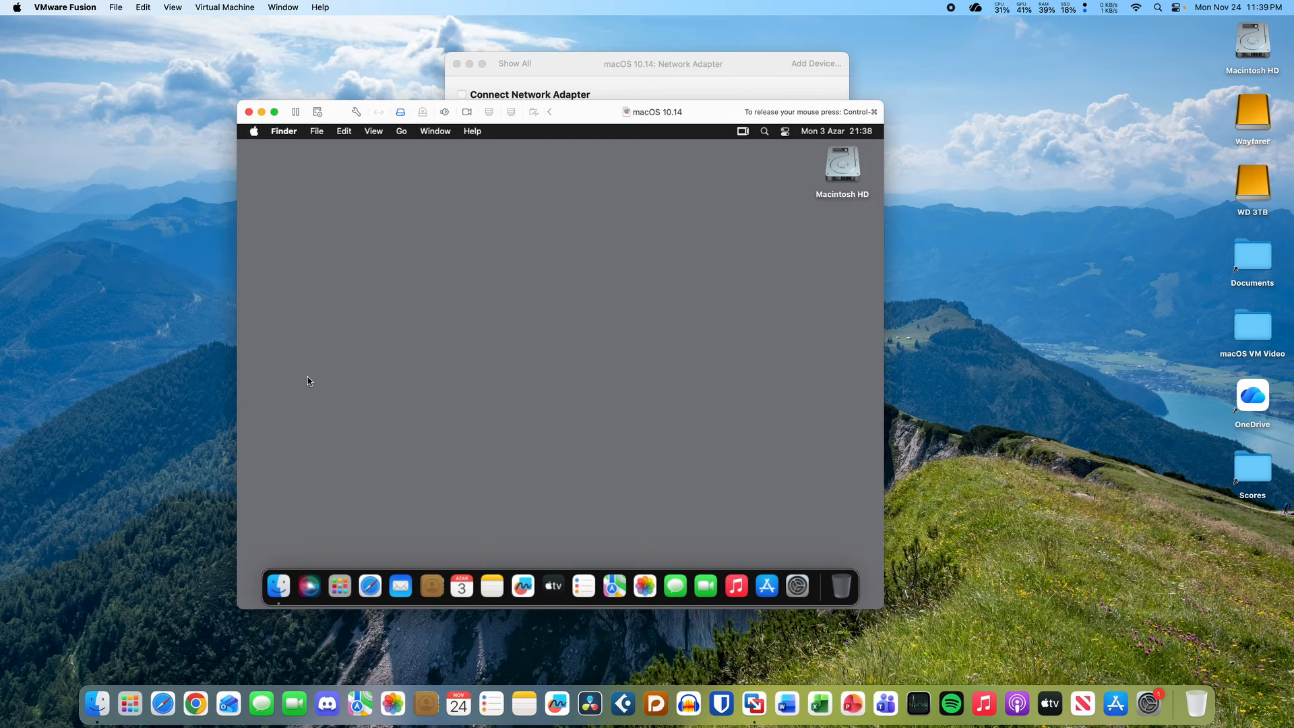
key("super+space")
type("term")
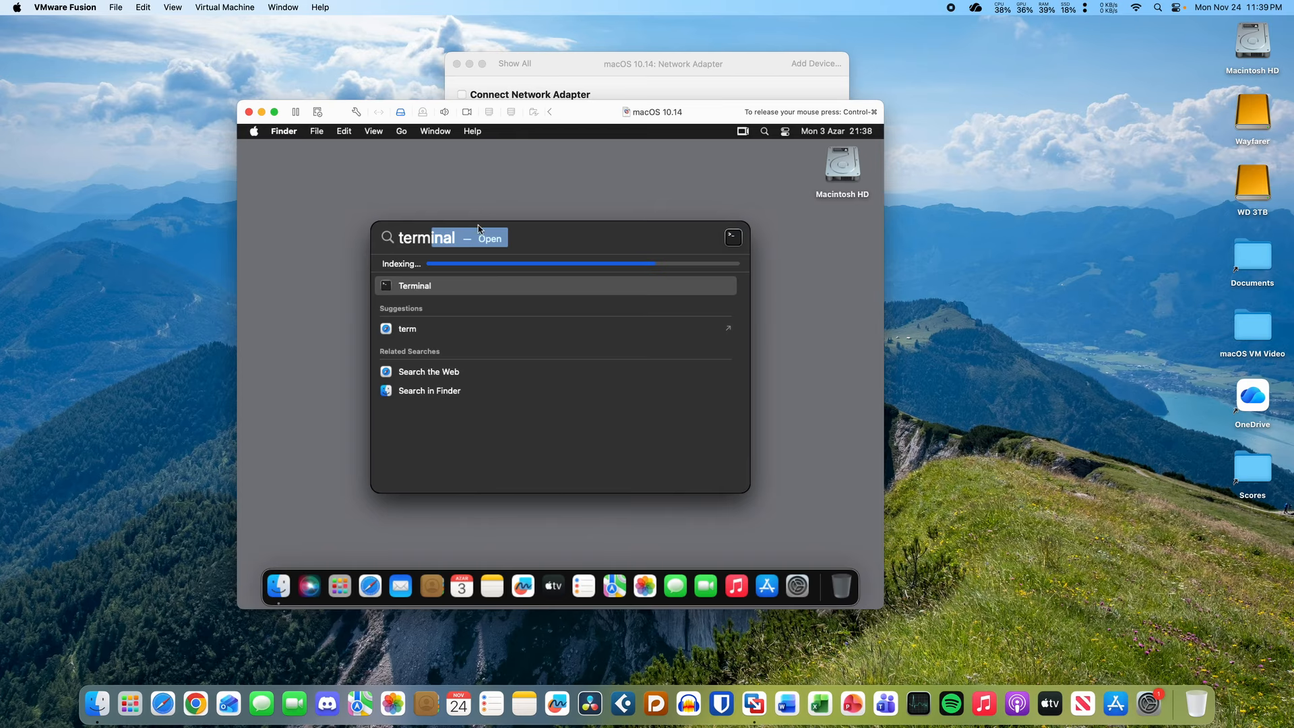
key("Return")
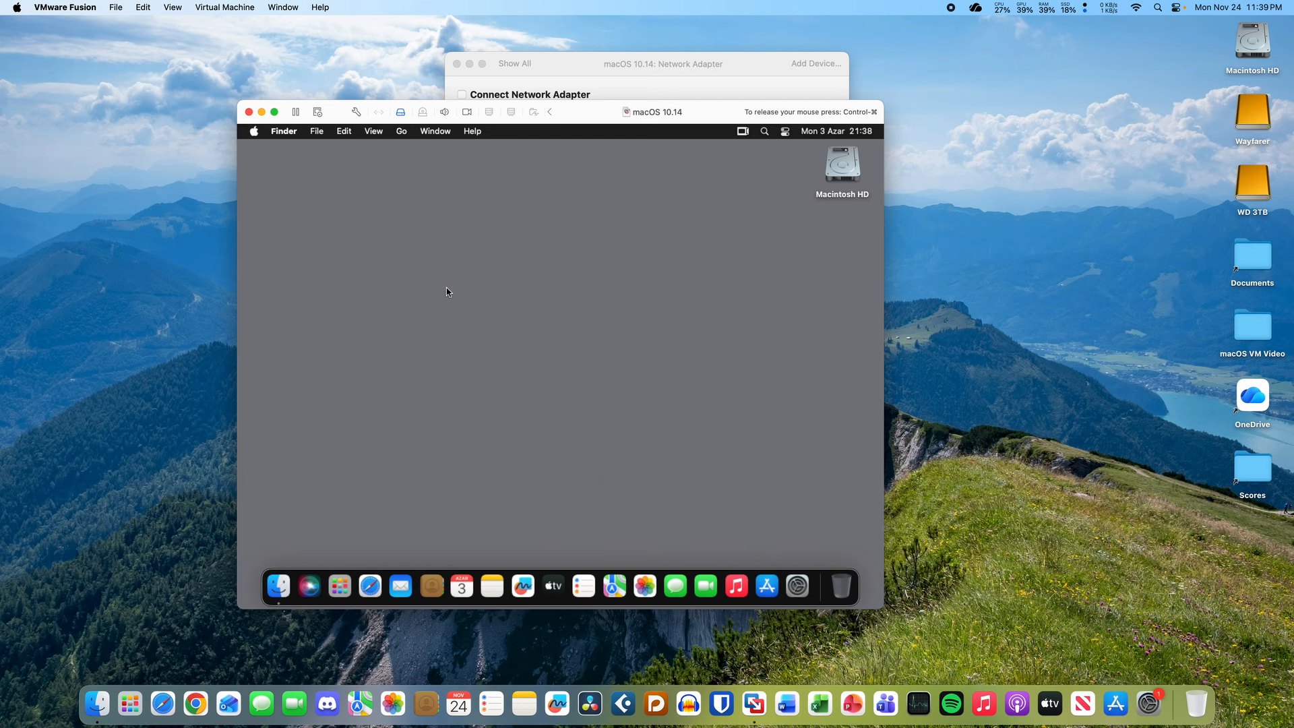
key("super+space")
key("BackSpace")
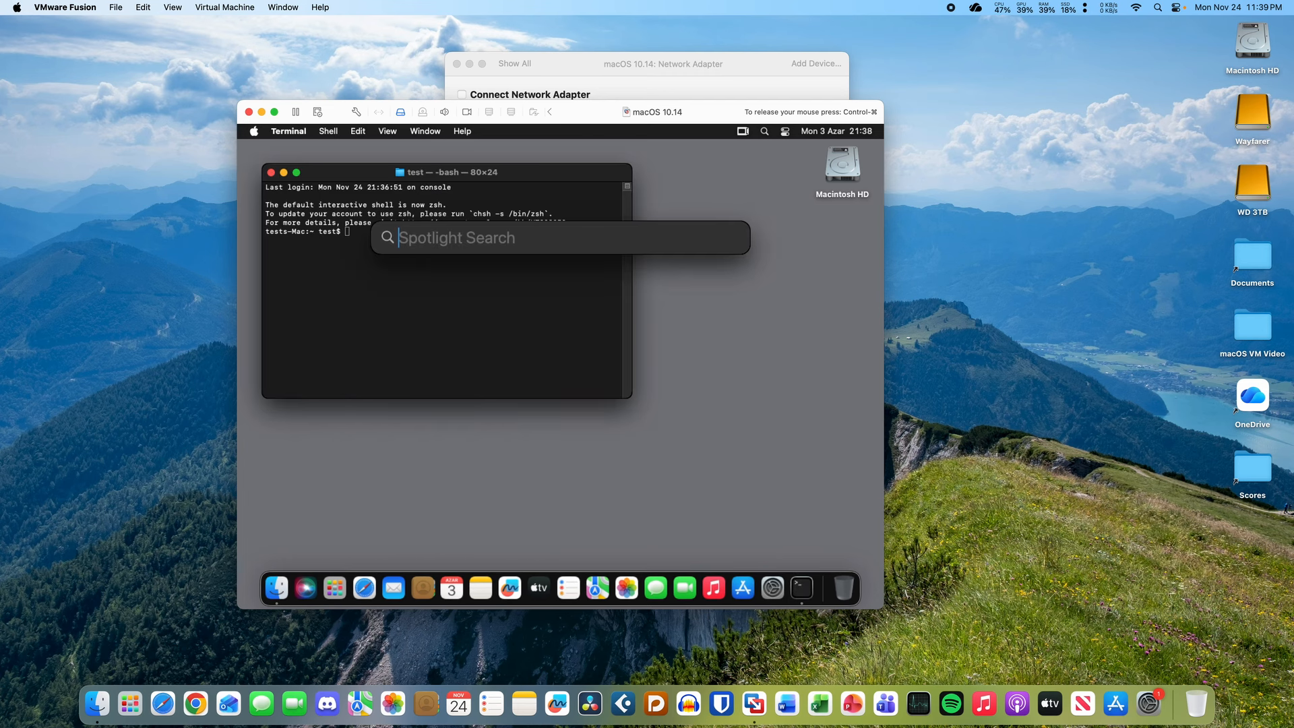
key("Escape")
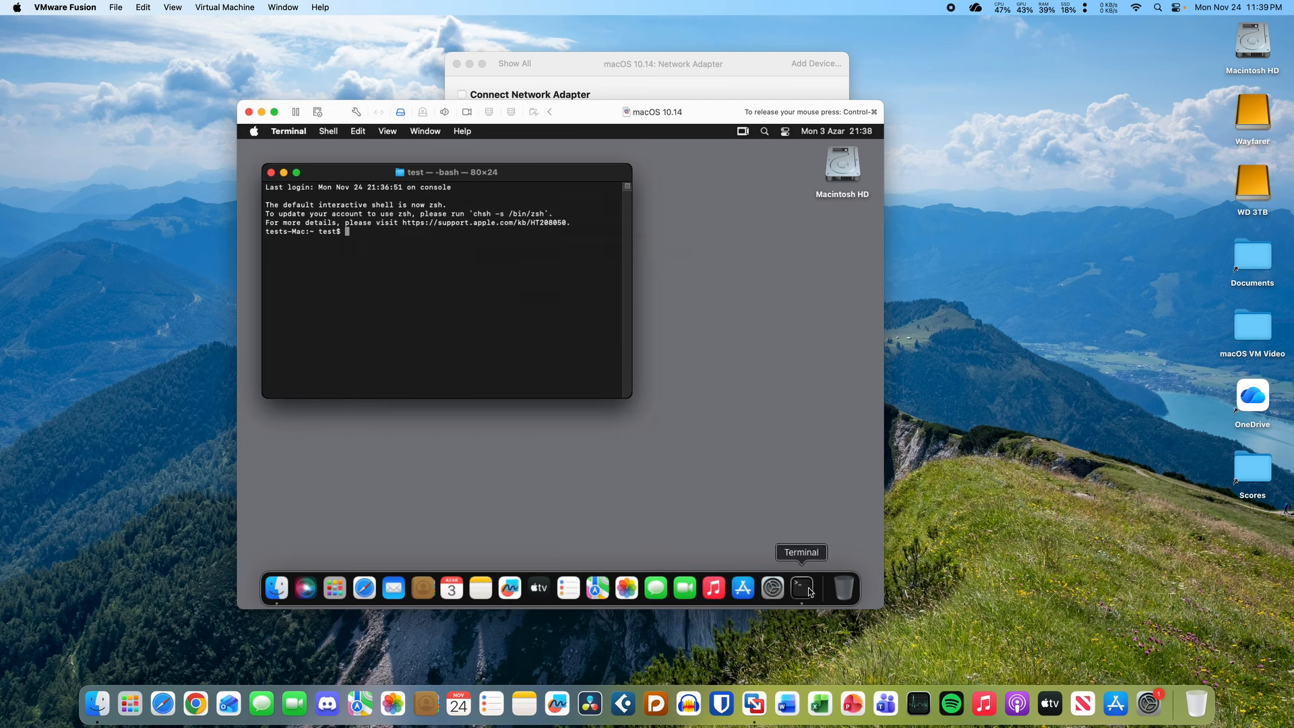
key("super+equal")
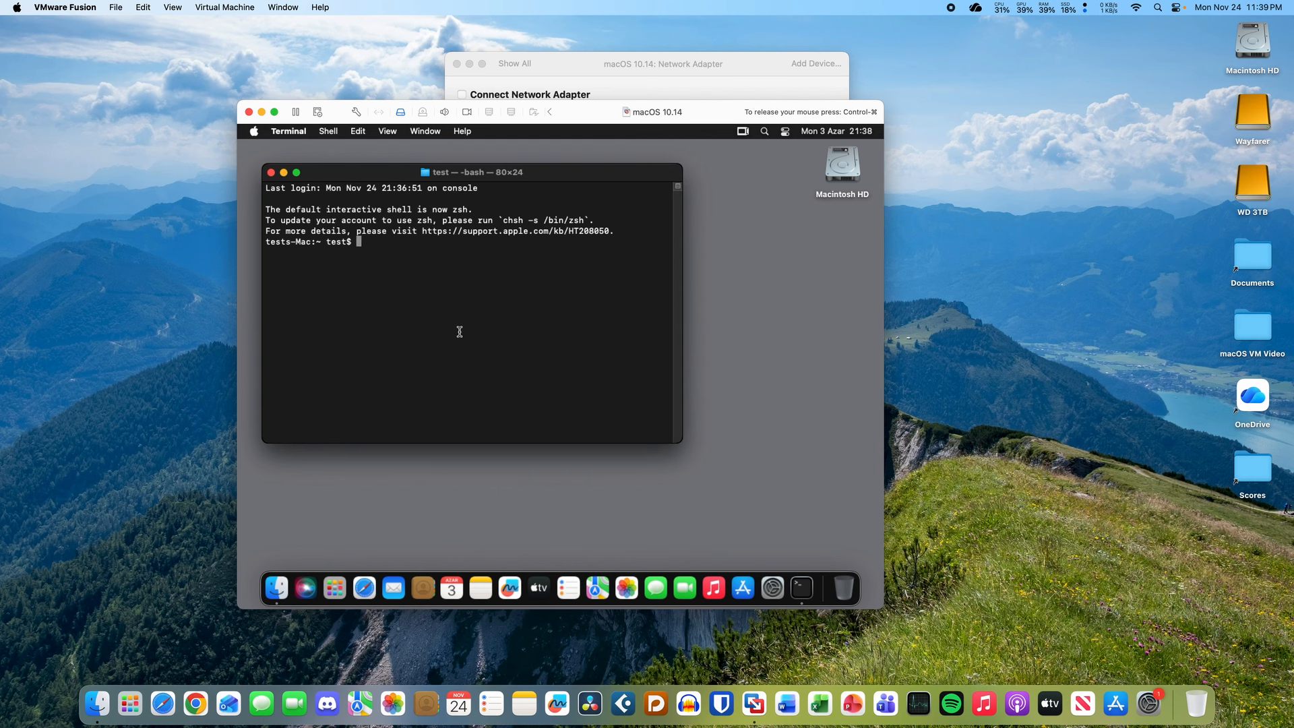
- Run ping 8.8.8.8 in Terminal and stop it after it fails
type("ping 8.8.8.8")
key("Return")
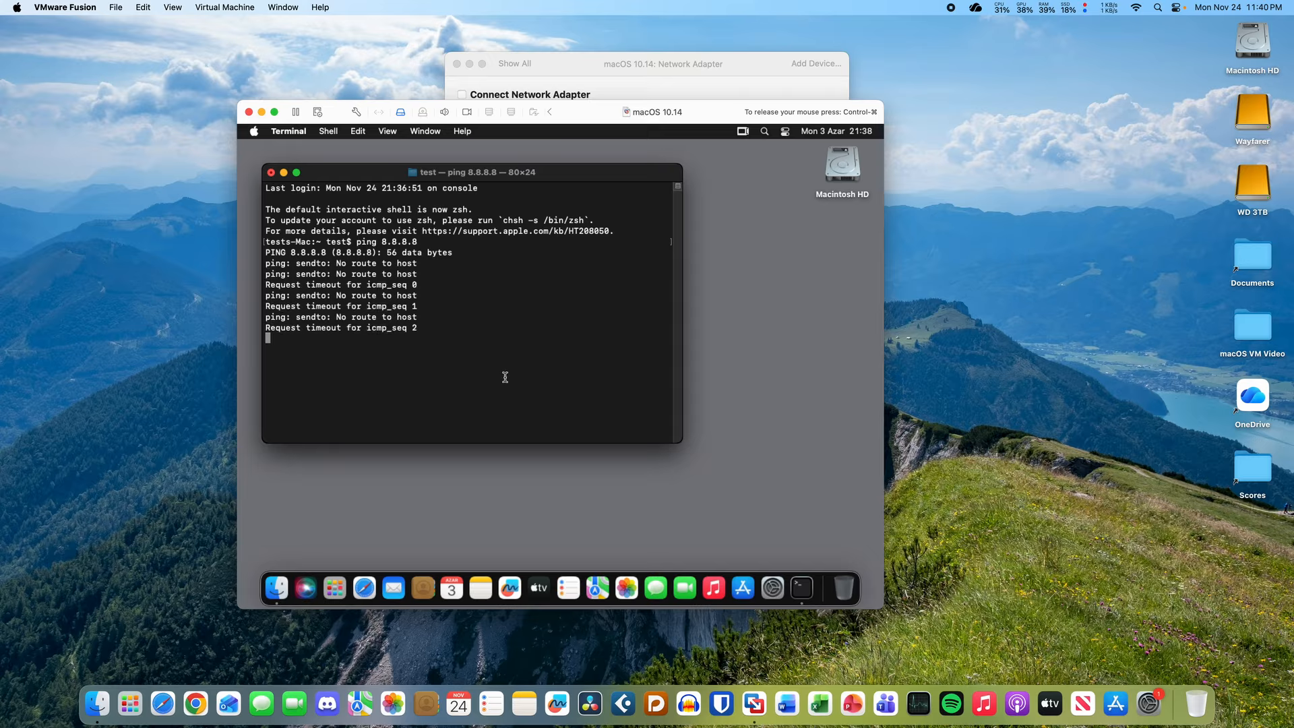
key("ctrl+c")
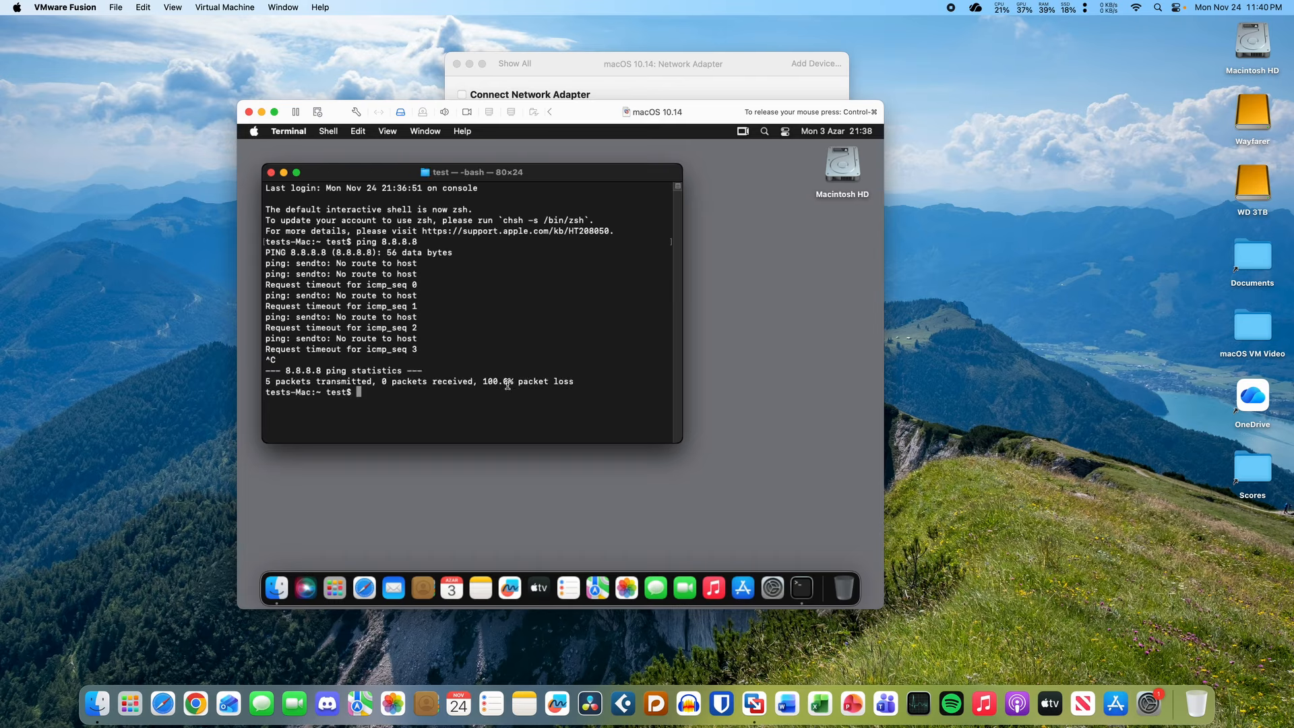
- Reconnect the network adapter, ping 8.8.8.8 again, then open the guest's System Settings
left_click(601, 95)
left_click(480, 99)
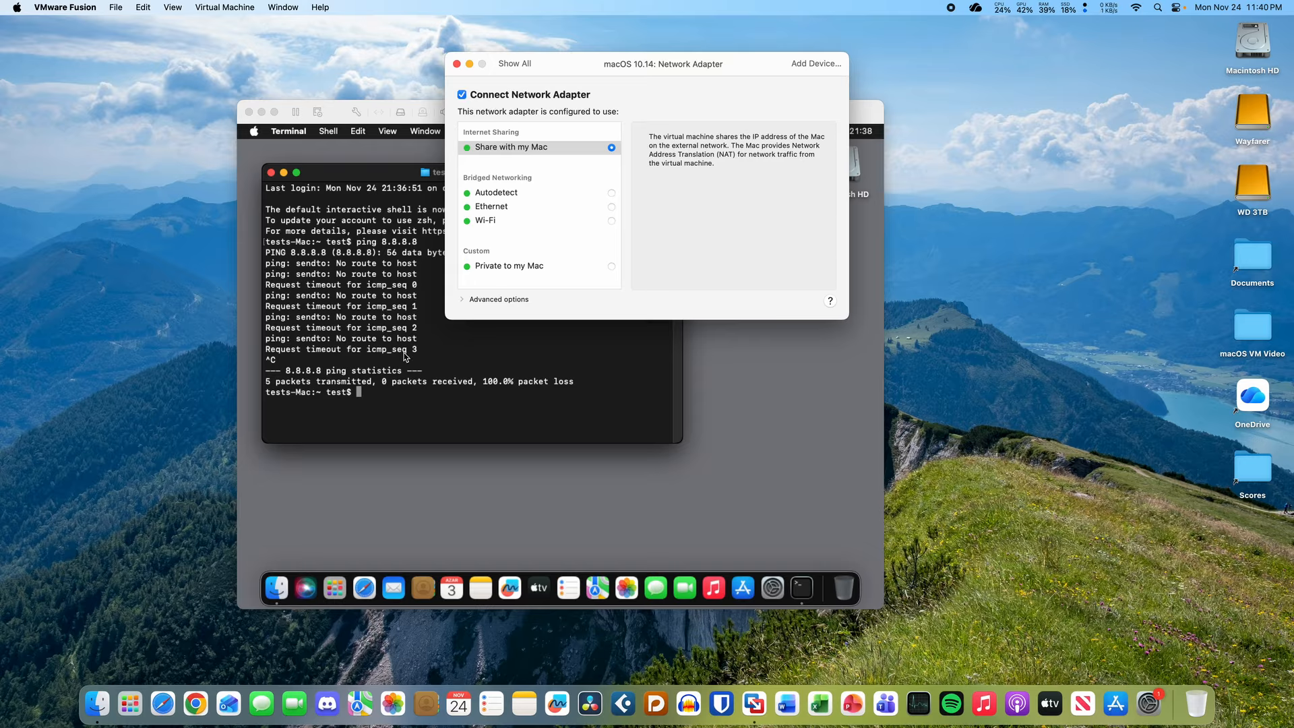
left_click(396, 378)
key("Up")
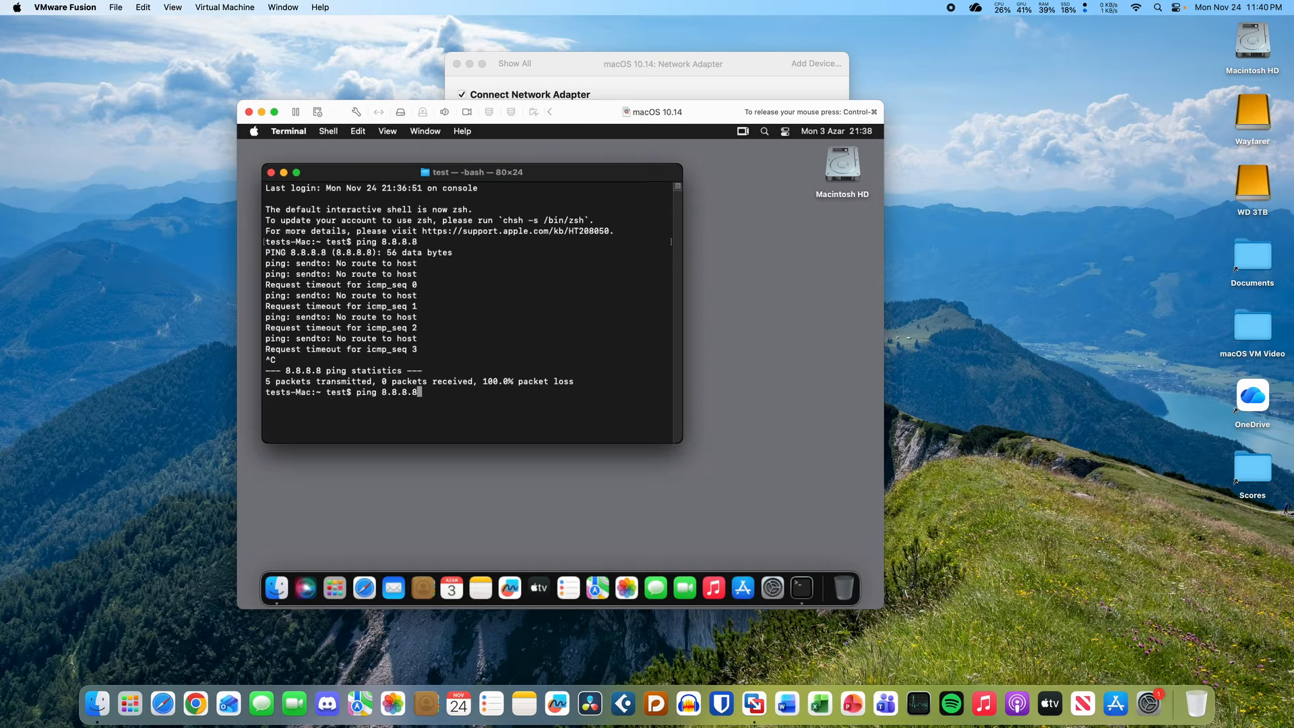
key("Return")
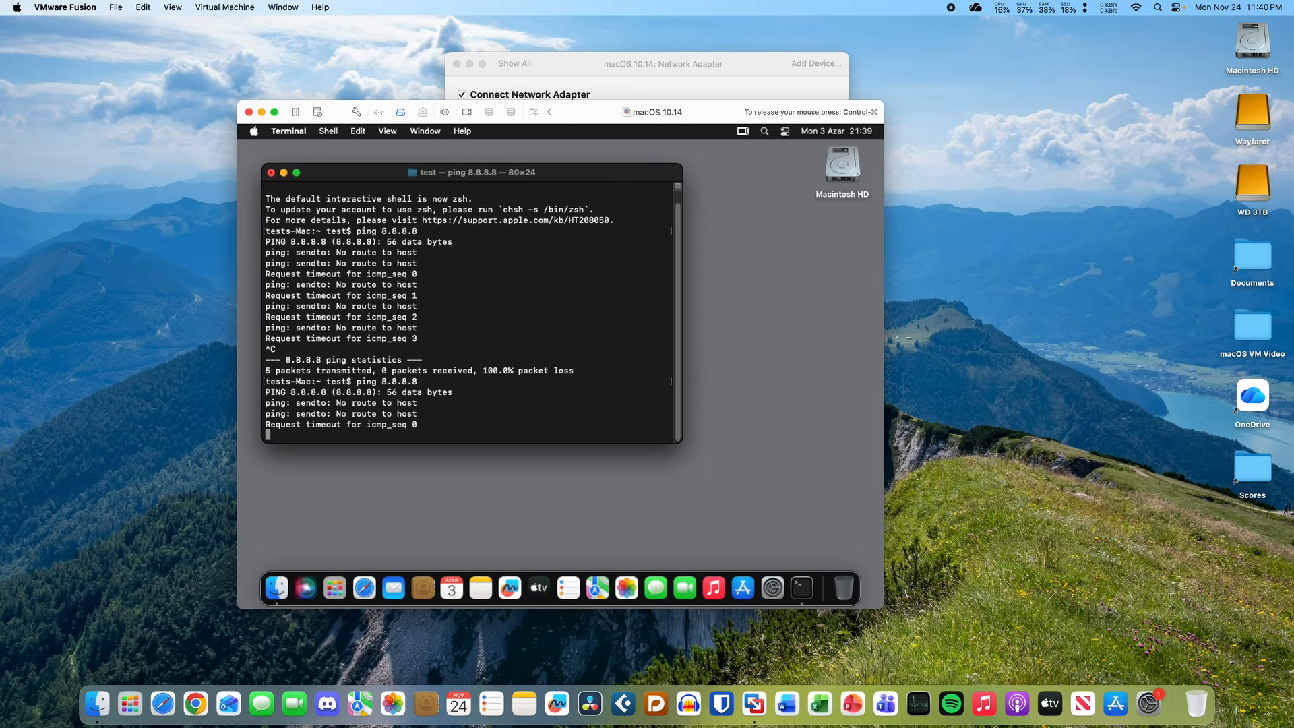
key("ctrl+c")
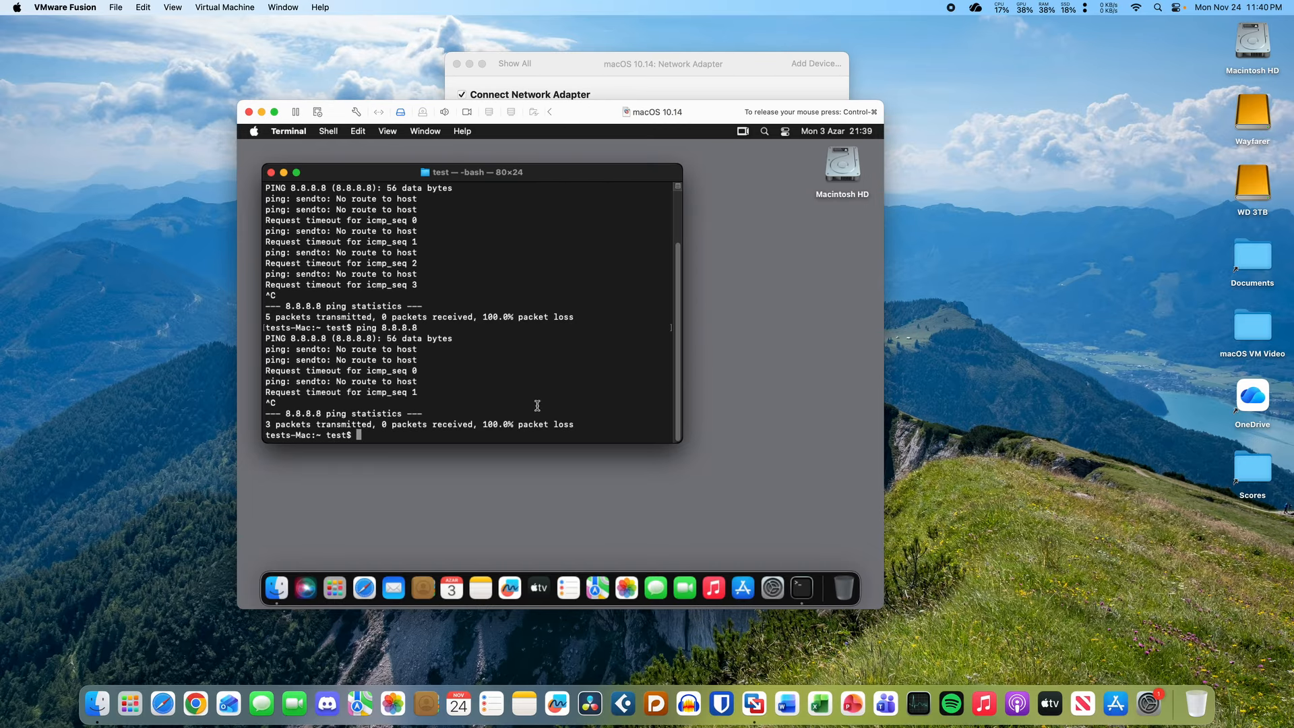
left_click(773, 590)
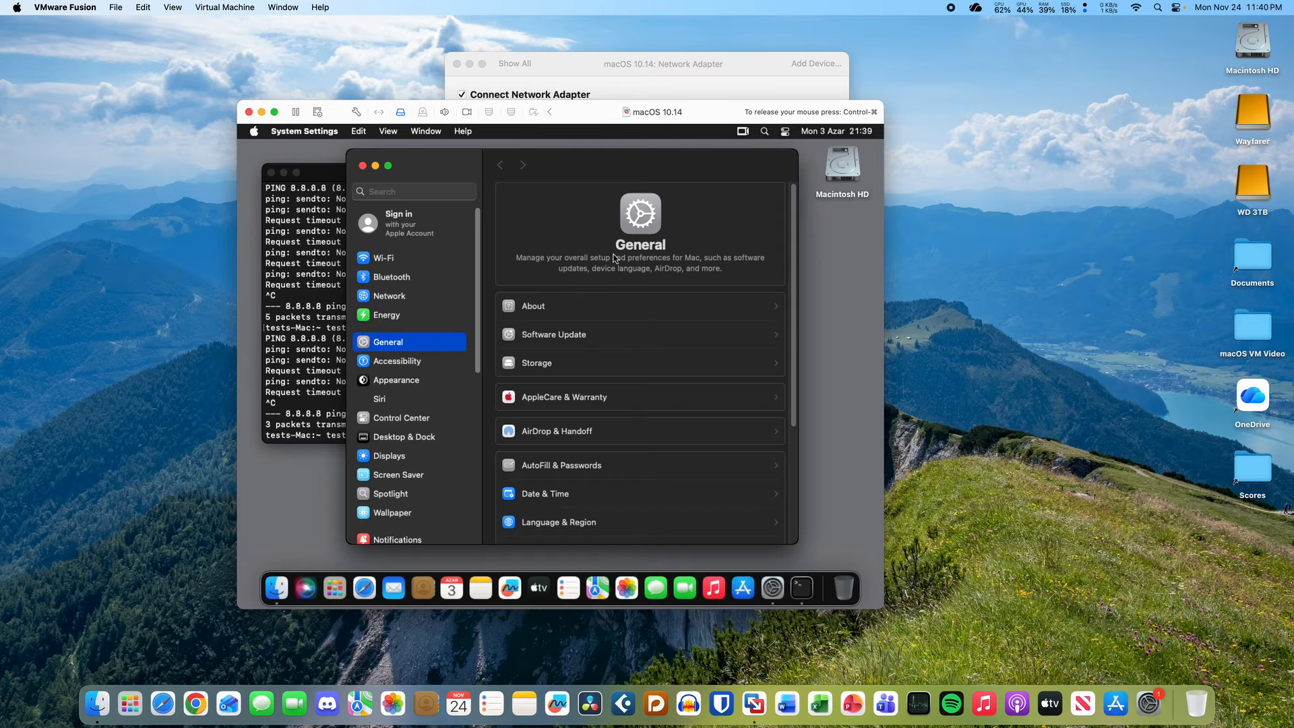
- View the guest's Network pane, then set the VM adapter to Bridged Networking Autodetect
left_click(421, 296)
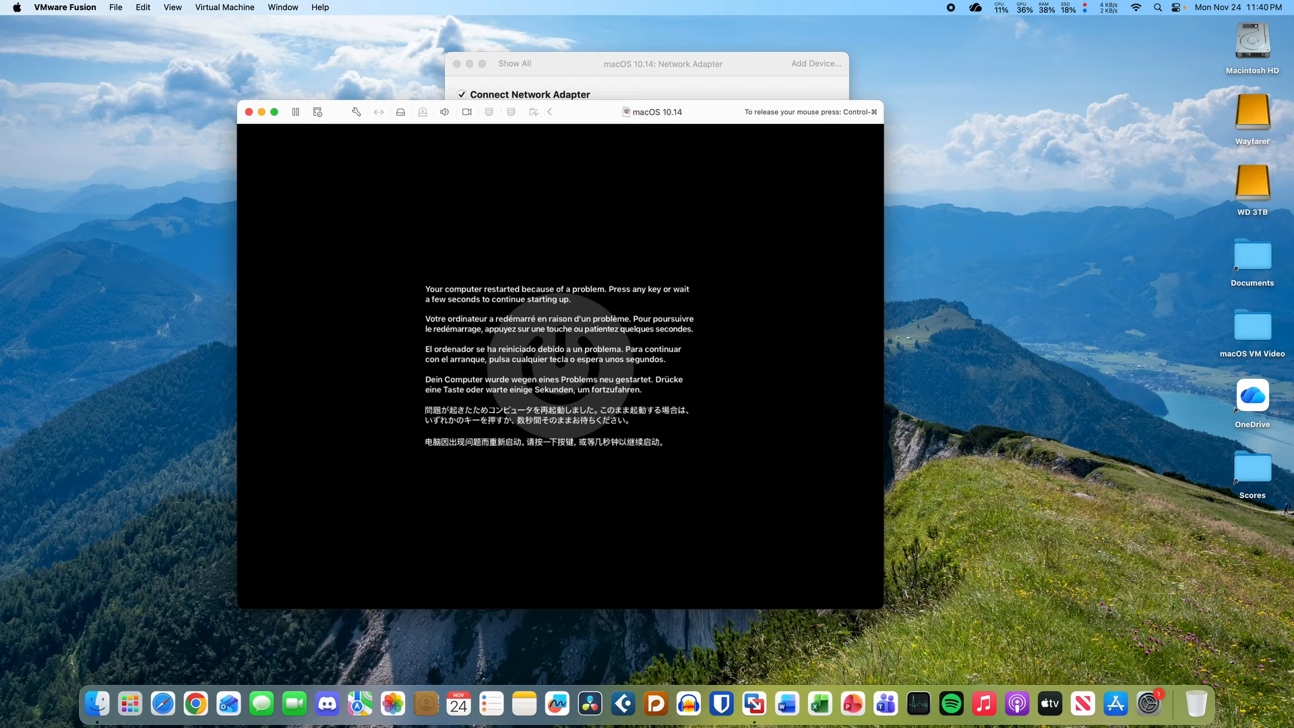
key("ctrl+super")
left_click(607, 74)
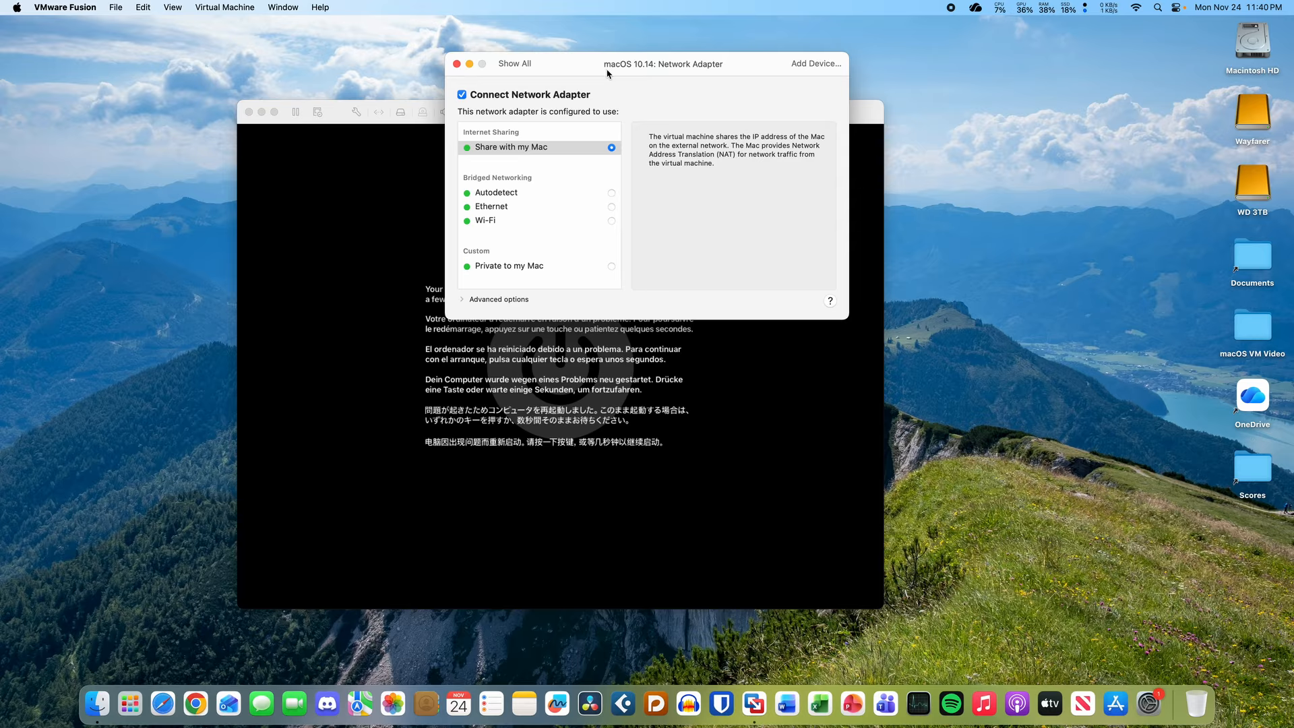
left_click(534, 195)
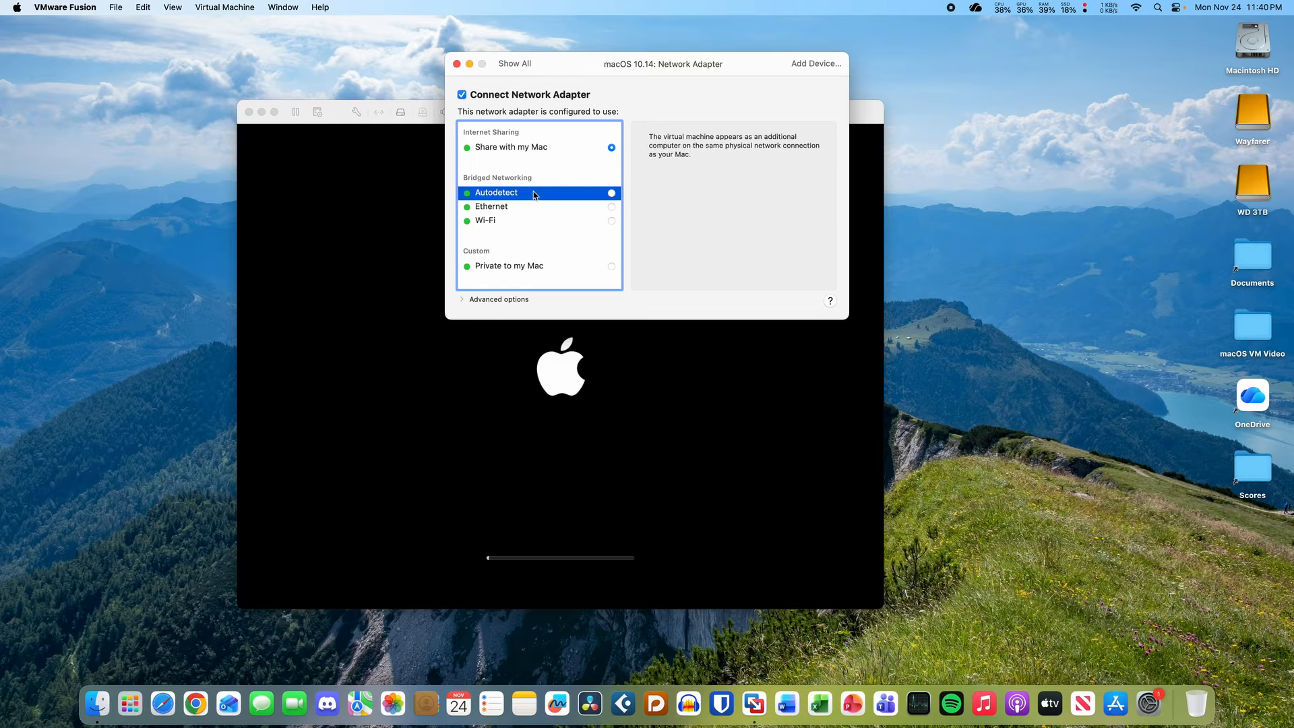
left_click(612, 194)
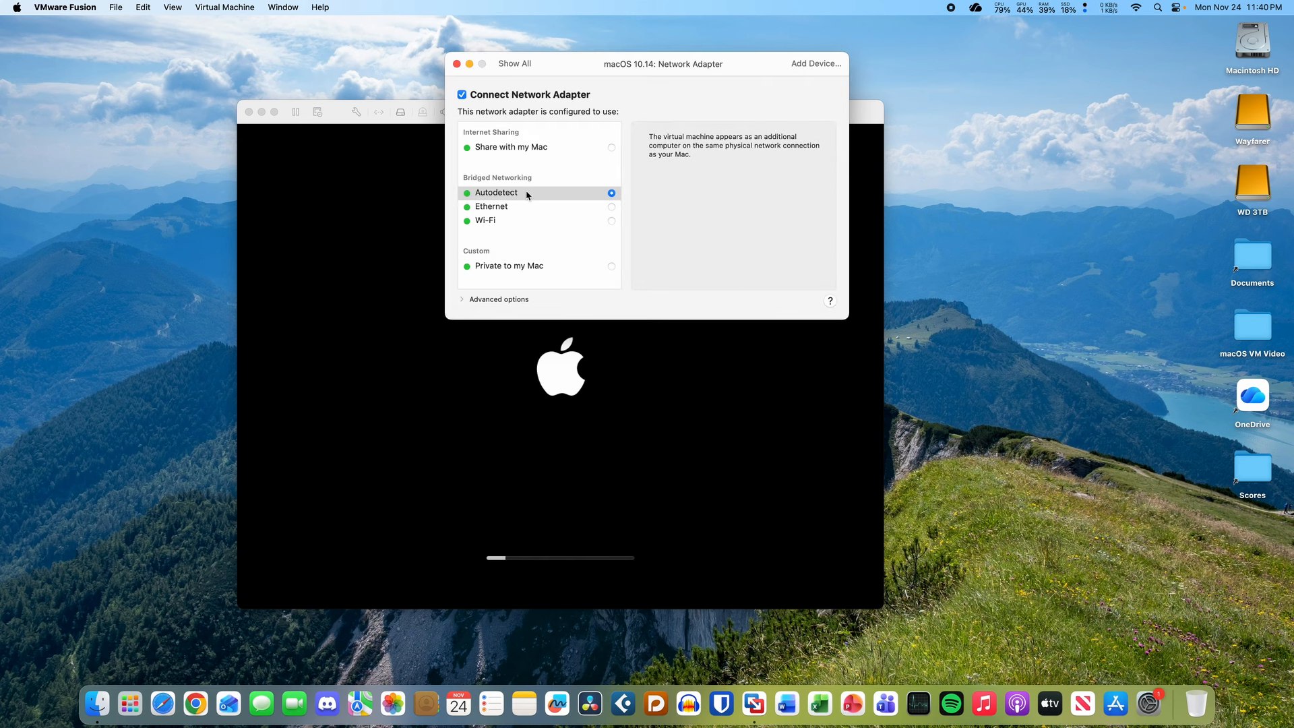
left_click(527, 195)
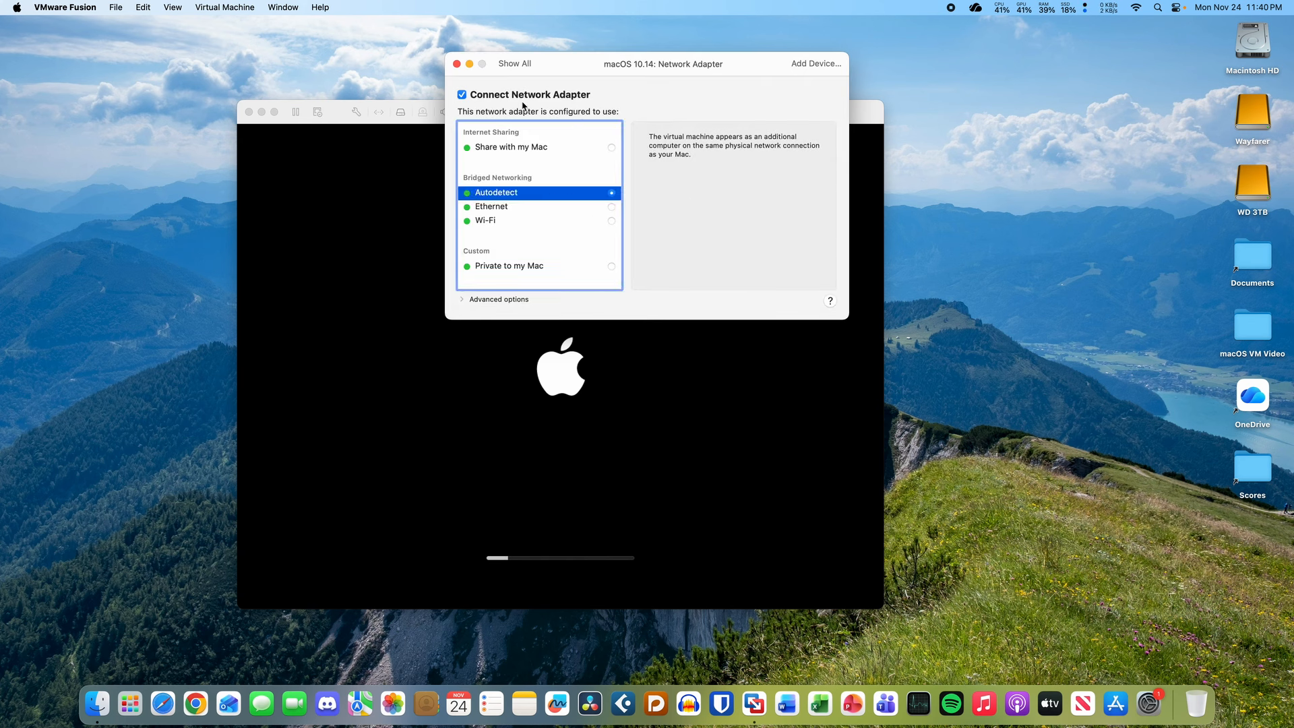
left_click(358, 169)
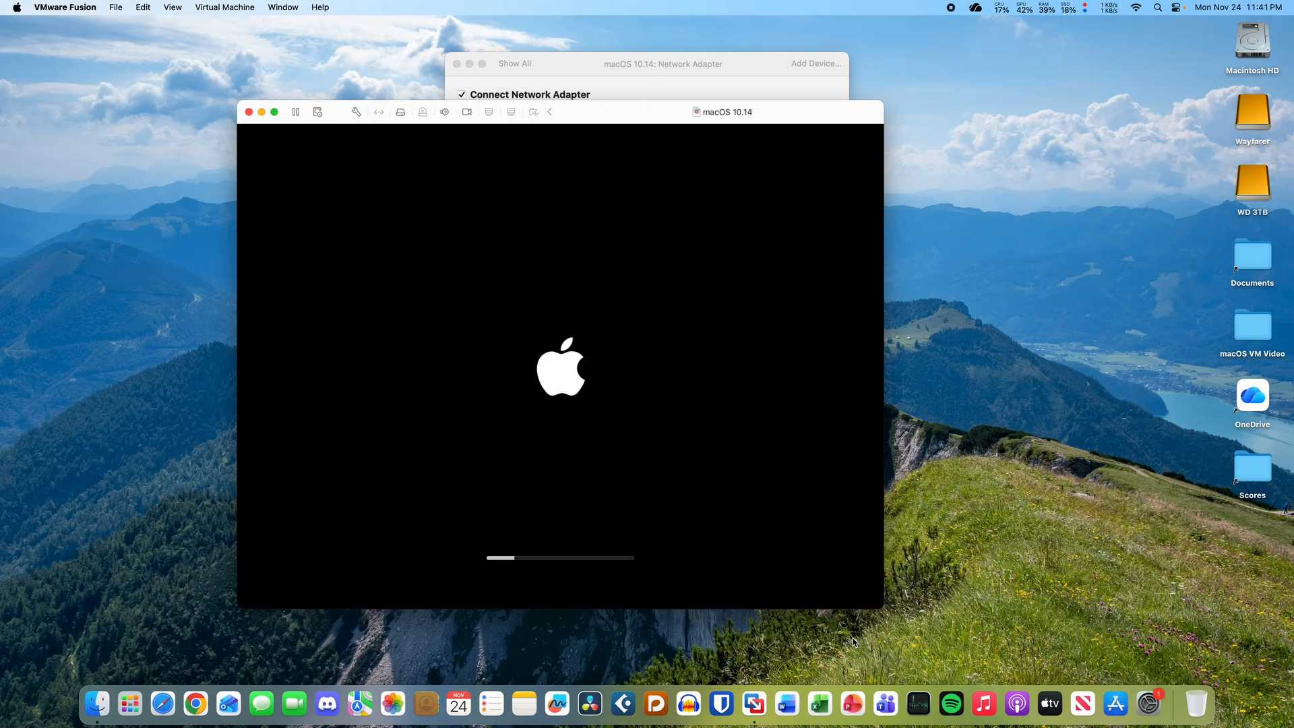
- Close the VM settings window, then enlarge and shift the VM window left
left_click(740, 68)
left_click_drag(583, 67, 702, 54)
left_click(626, 88)
left_click(563, 84)
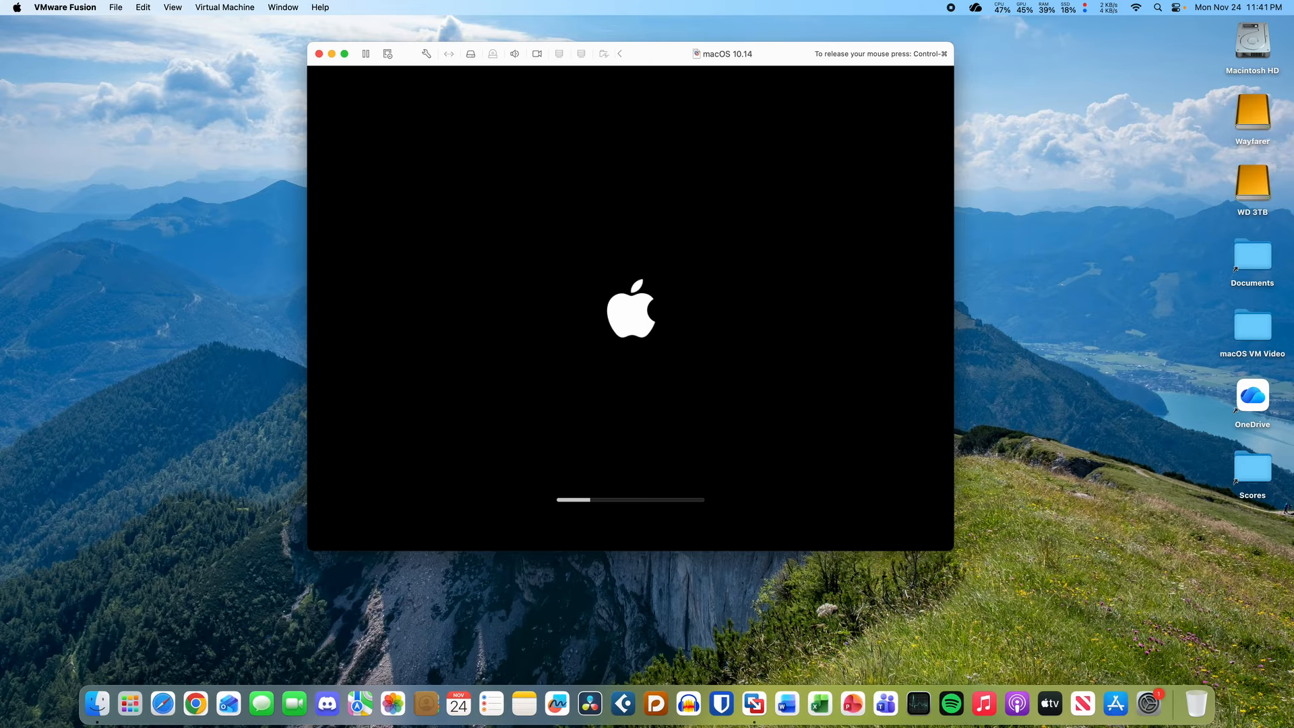
left_click_drag(957, 550, 1067, 634)
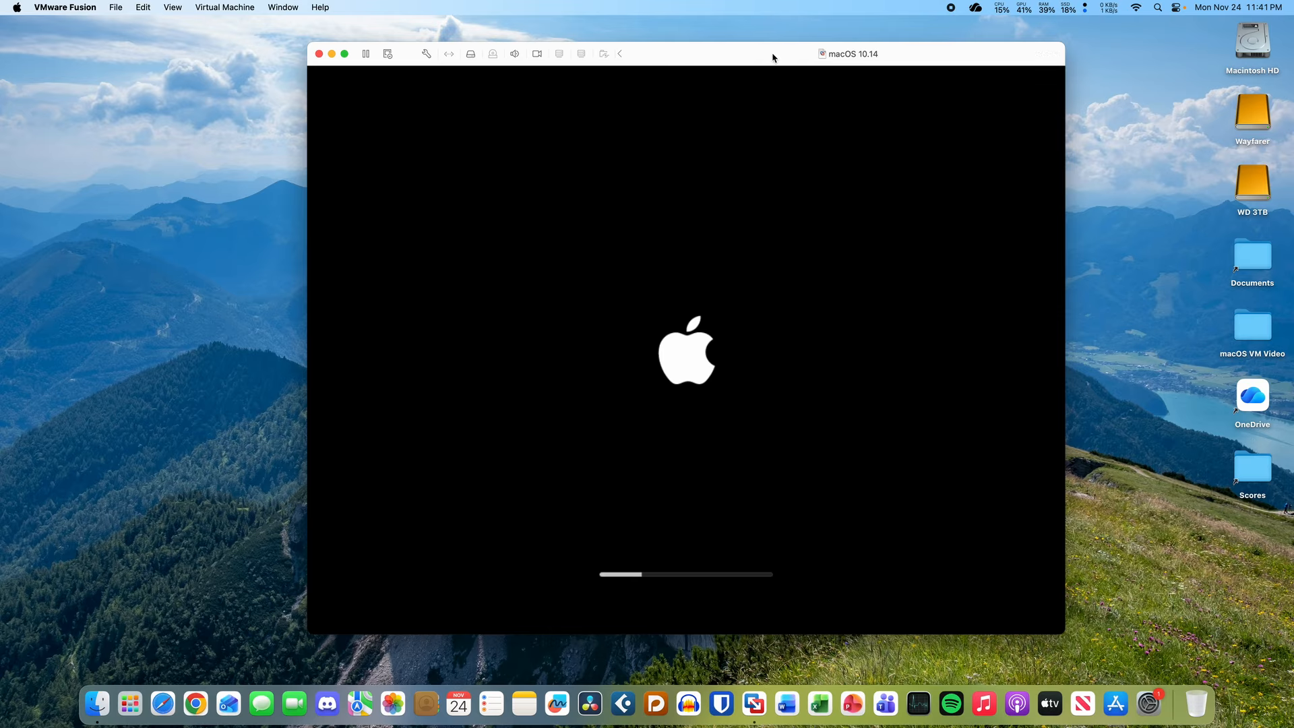
left_click_drag(663, 54, 626, 66)
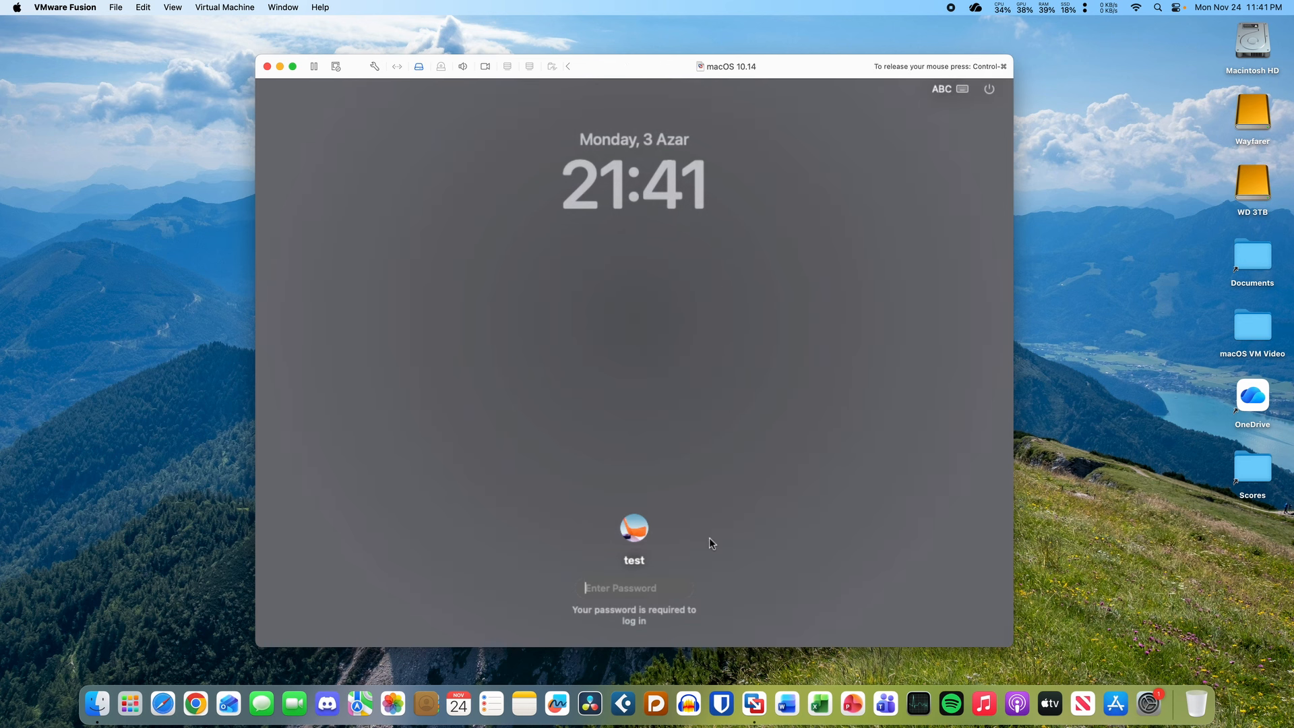
- Log in to the guest with the account password
type("test")
key("Return")
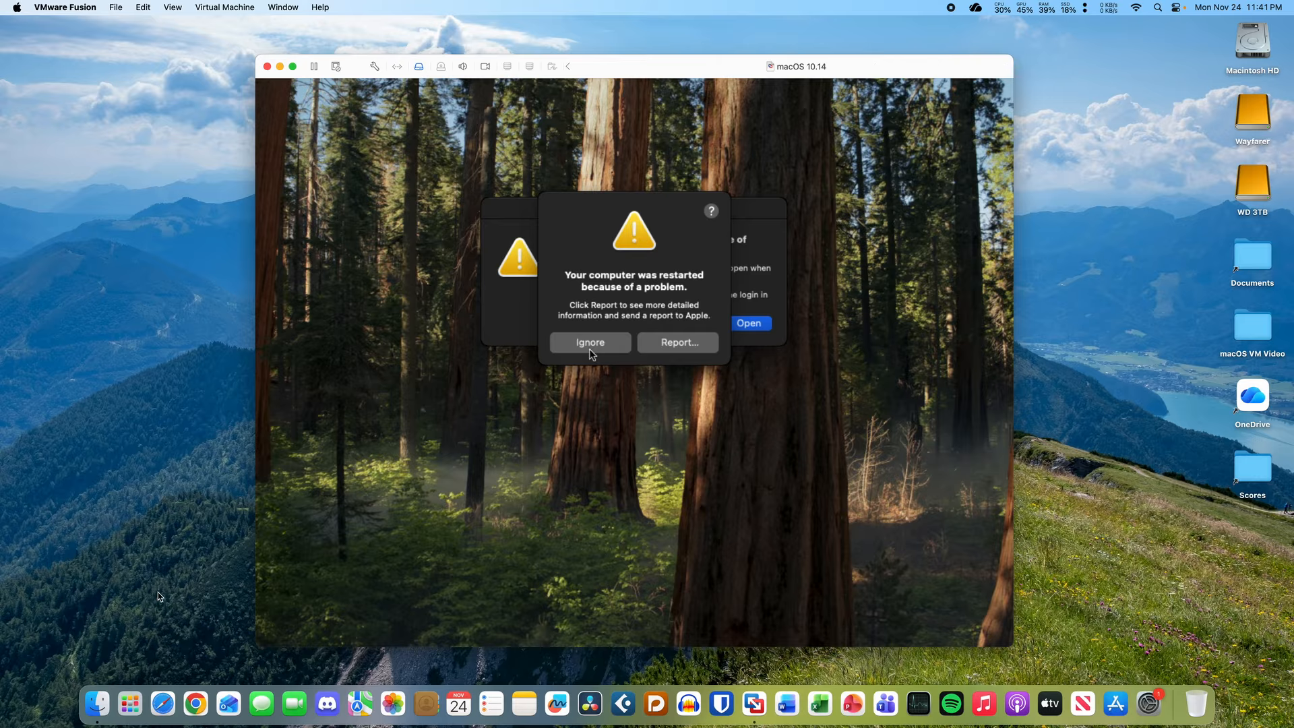
key("ctrl+super")
left_click(142, 374)
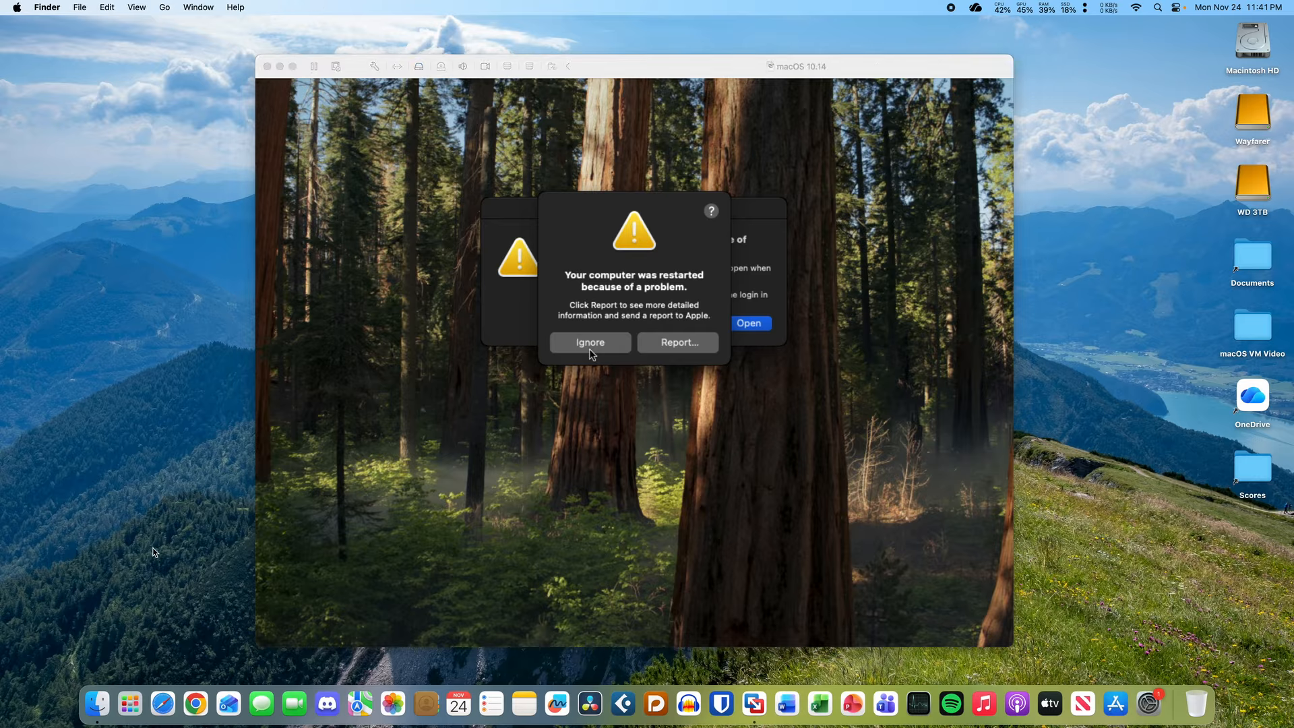
left_click_drag(123, 318, 179, 532)
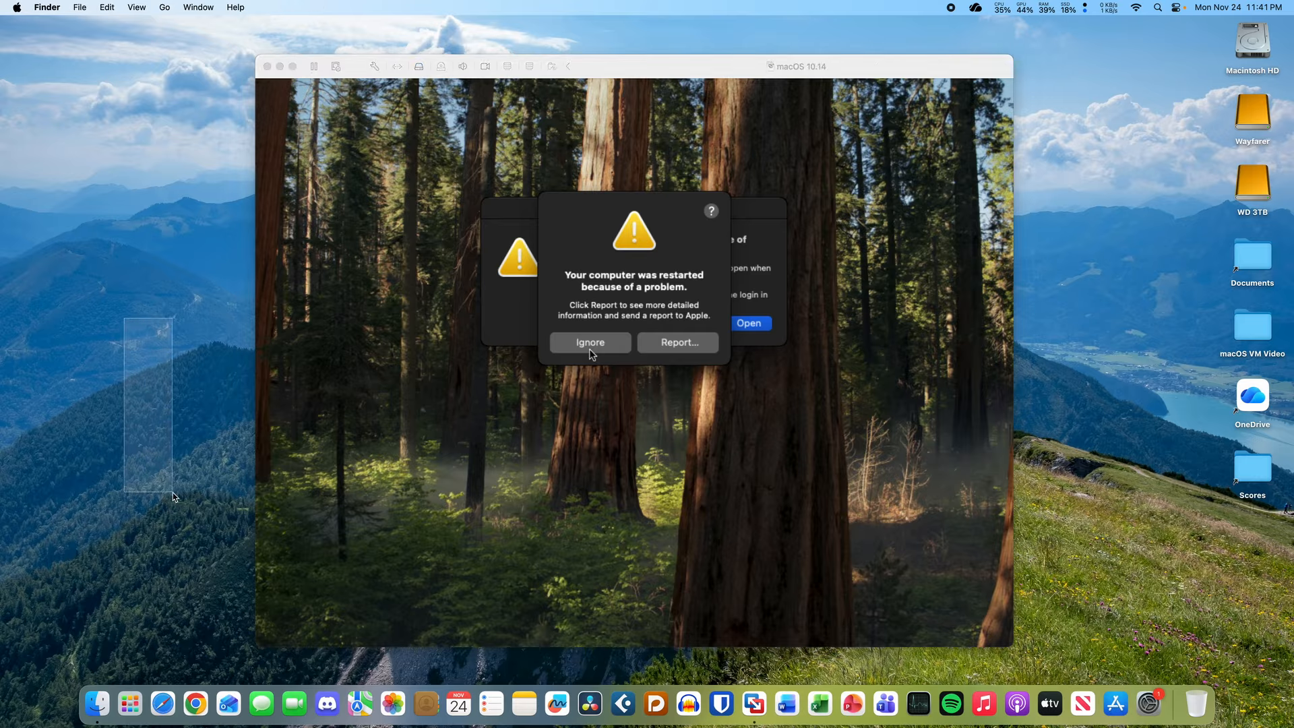
left_click(633, 77)
left_click(634, 80)
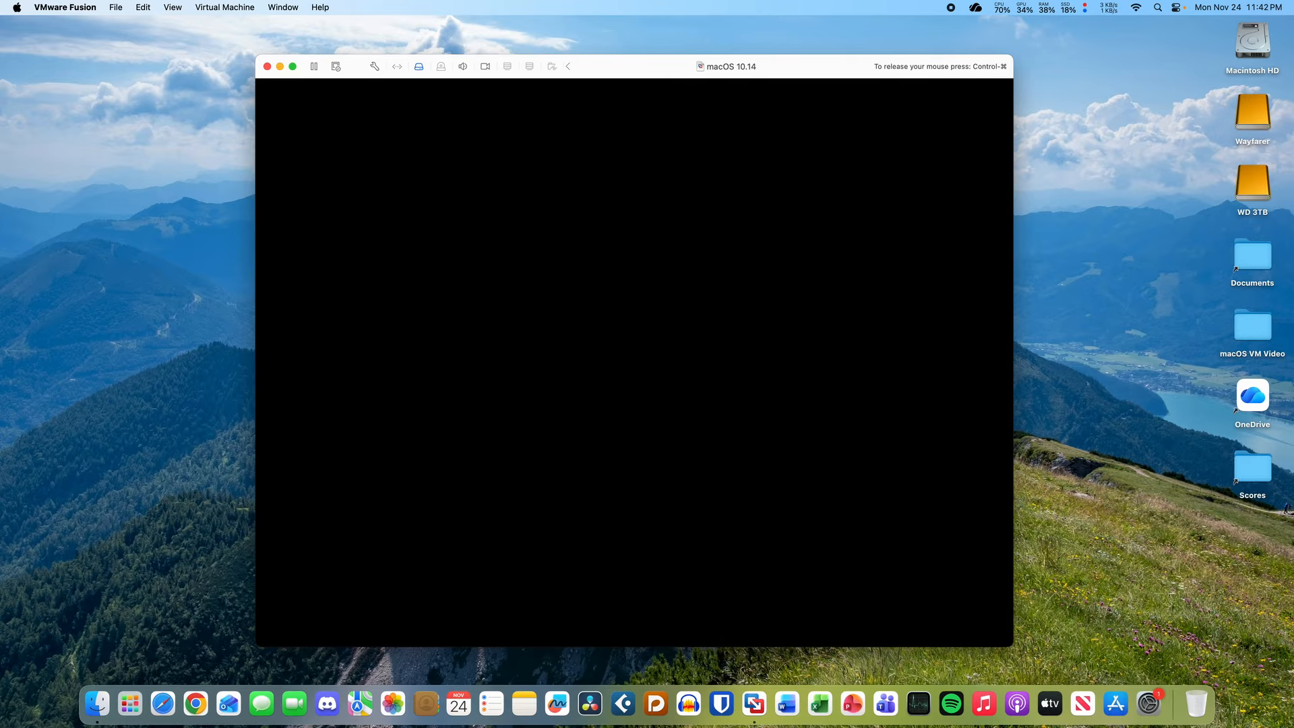
- Shut down the virtual machine from the Virtual Machine menu and confirm
mouse_move(702, 66)
left_mouse_down()
mouse_move(744, 203)
mouse_move(721, 67)
left_mouse_up()
left_click(212, 6)
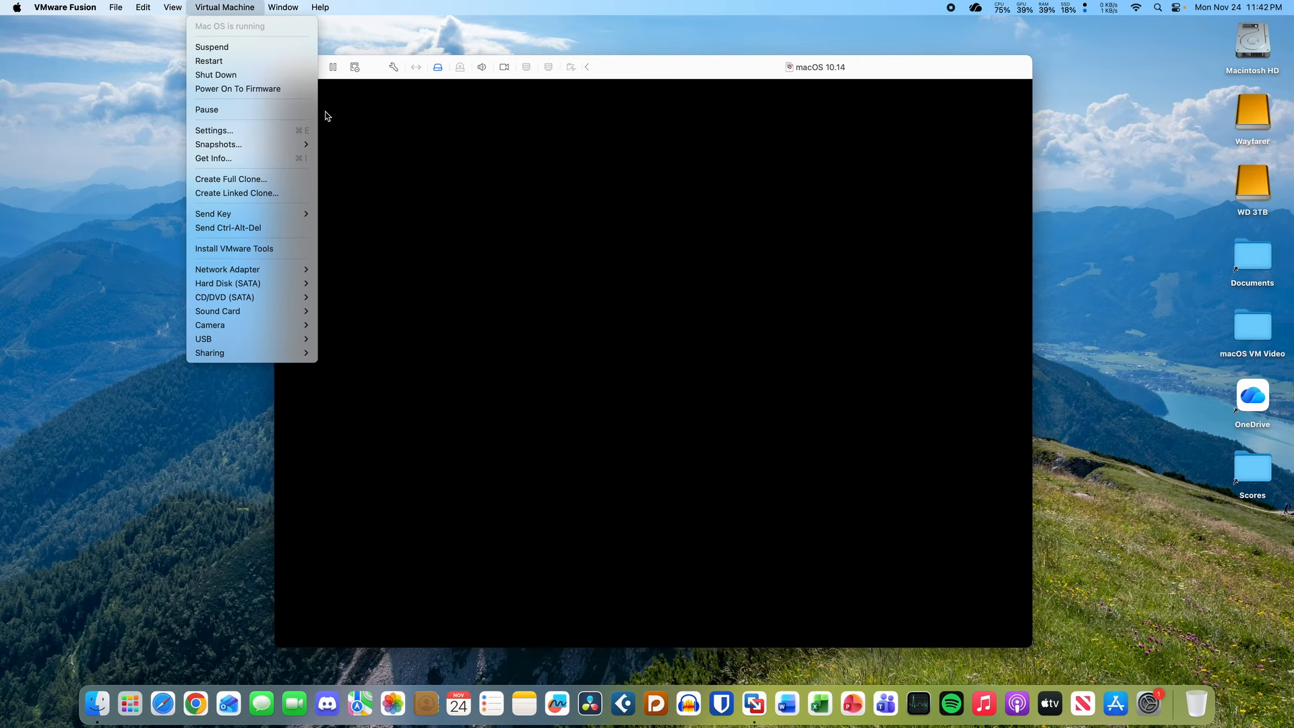
left_click(277, 75)
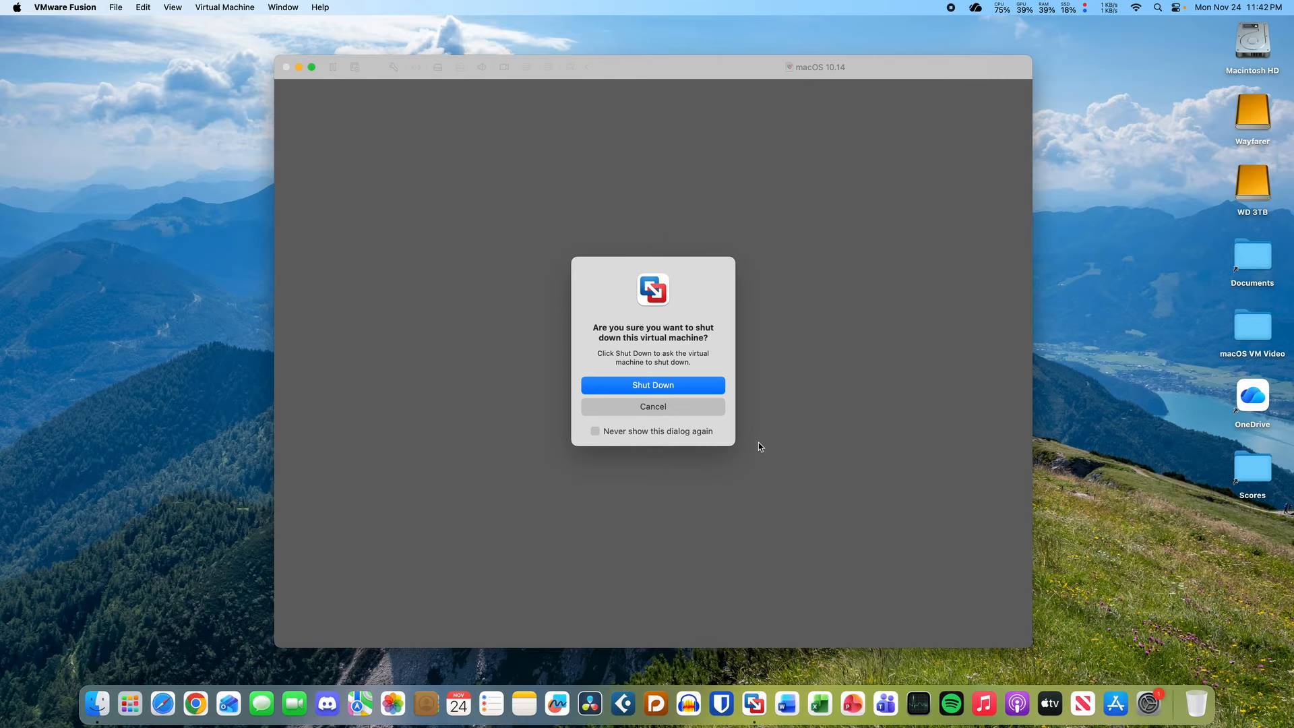
left_click(689, 380)
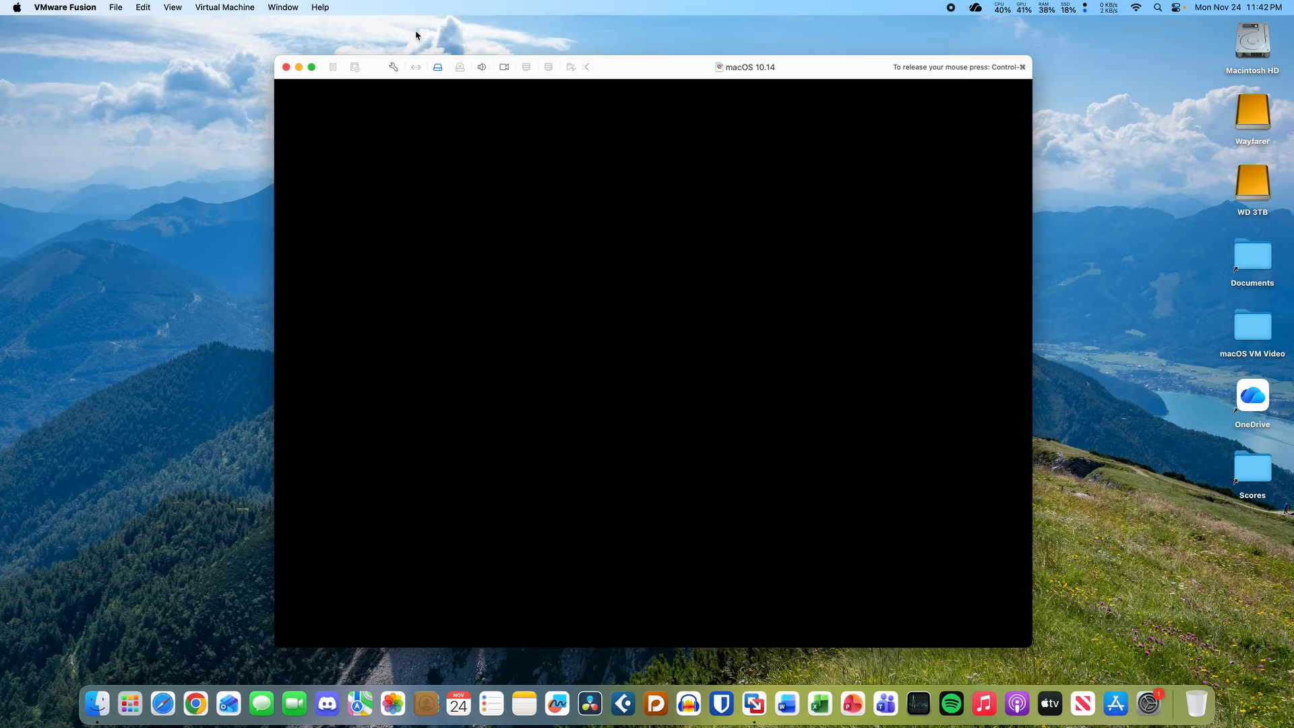
- Check the Network Adapter settings, then power the virtual machine back on
left_click(393, 67)
left_click(480, 178)
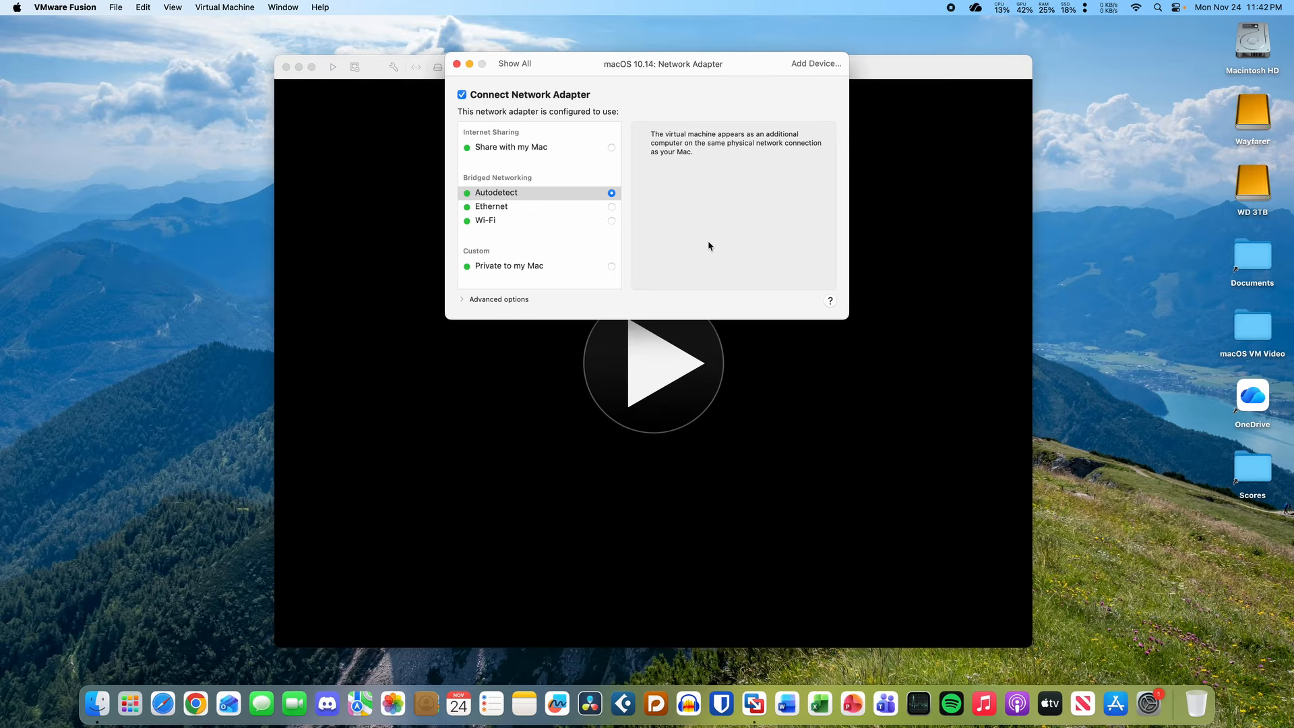
left_click(457, 64)
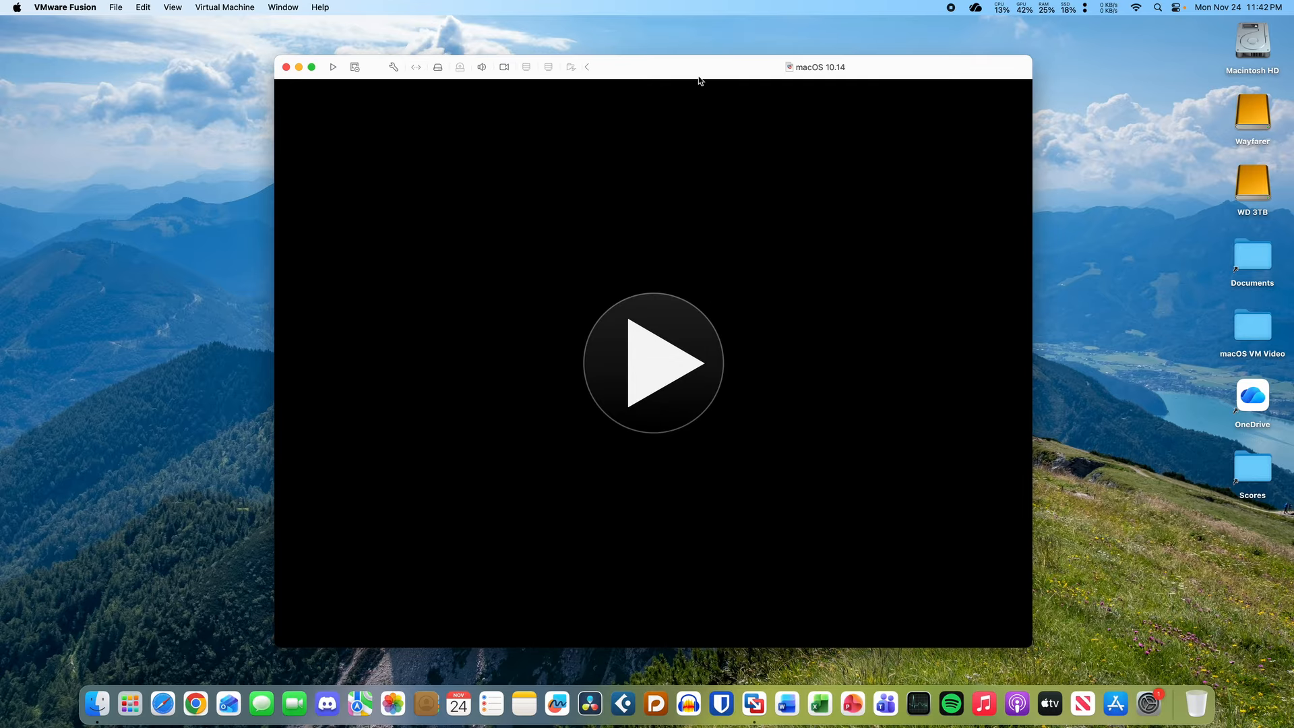
left_click(676, 368)
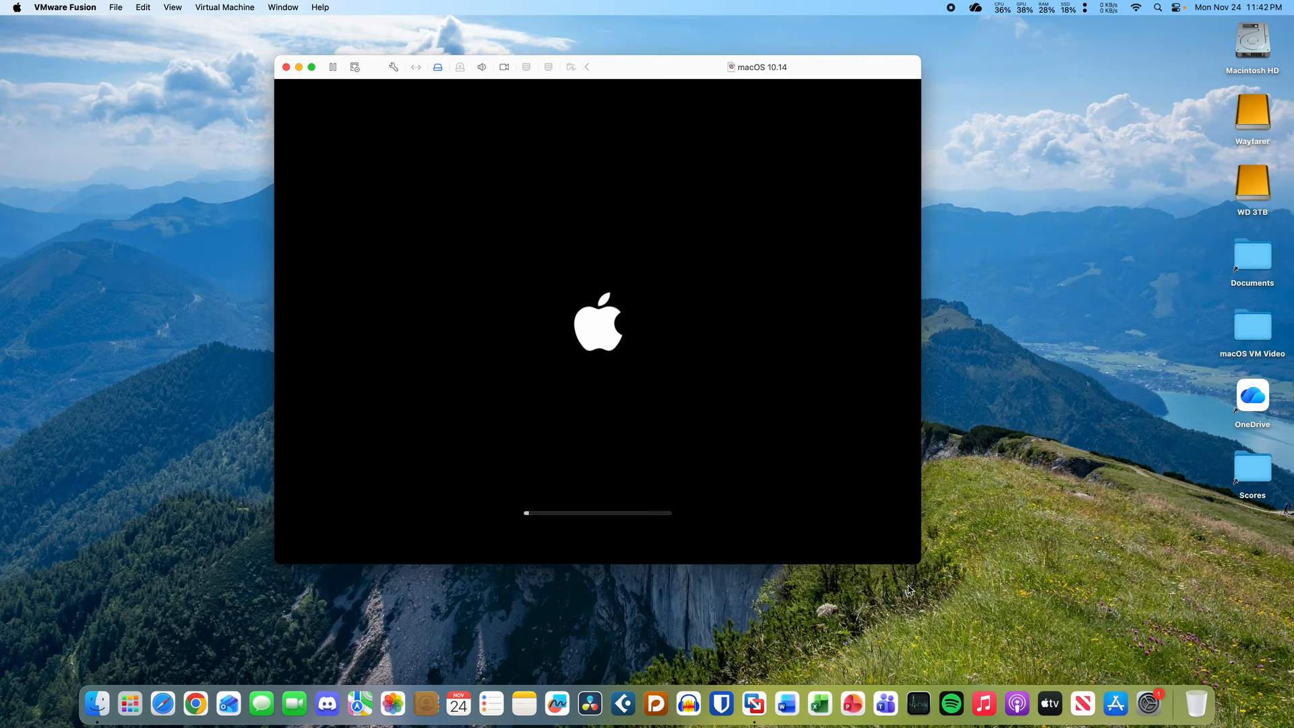
- Enlarge and reposition the VM window, then open the WD 3TB drive in Finder
left_click_drag(920, 565, 1280, 654)
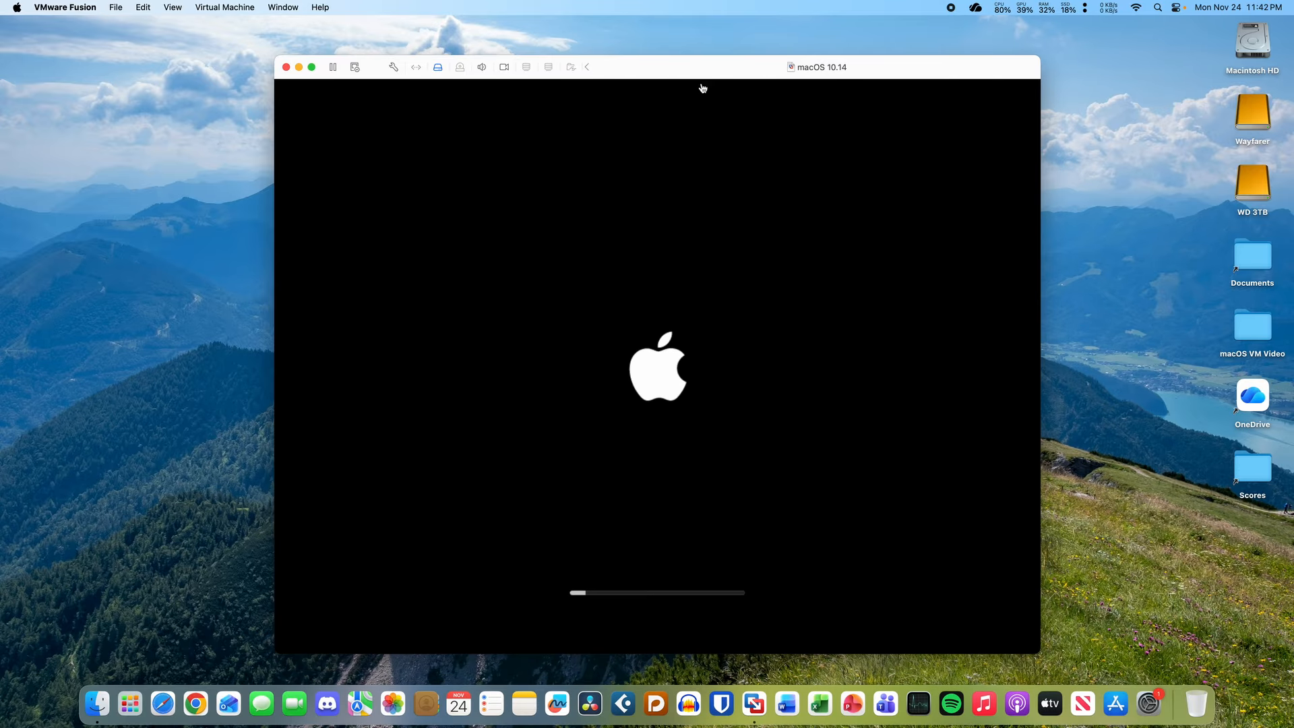
left_click_drag(716, 69, 722, 53)
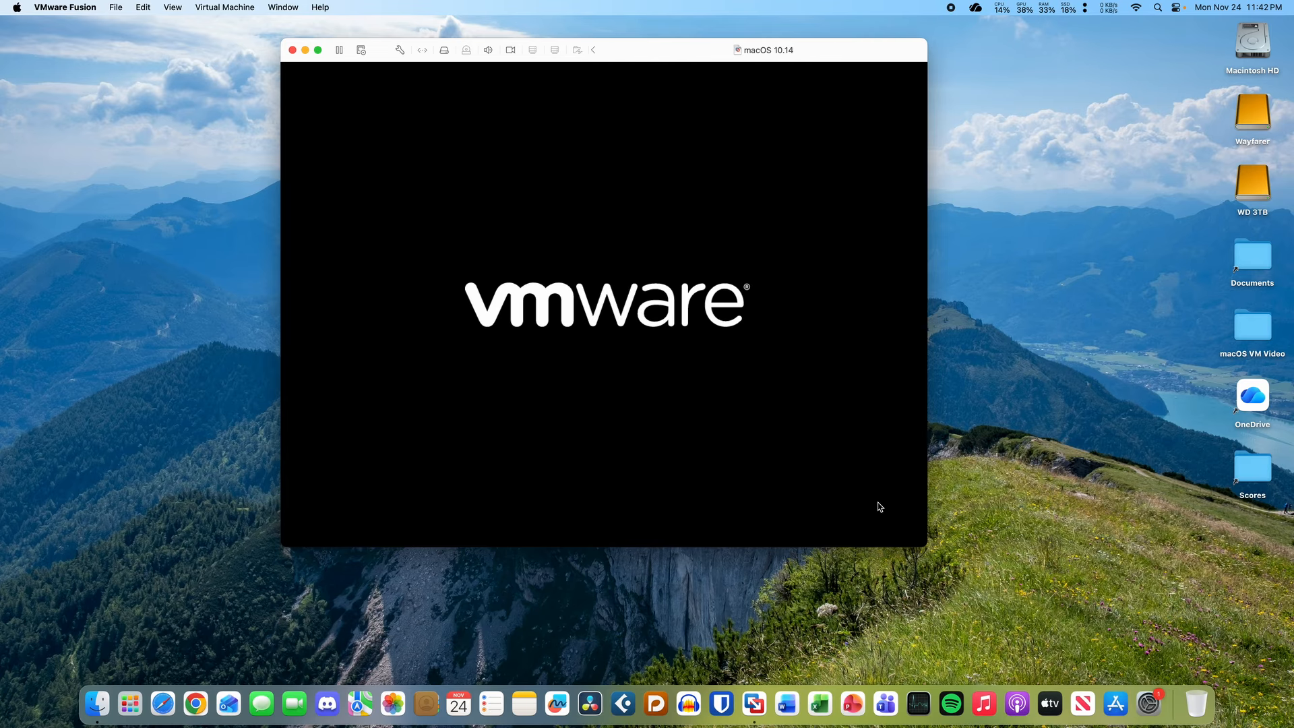
left_click(876, 505)
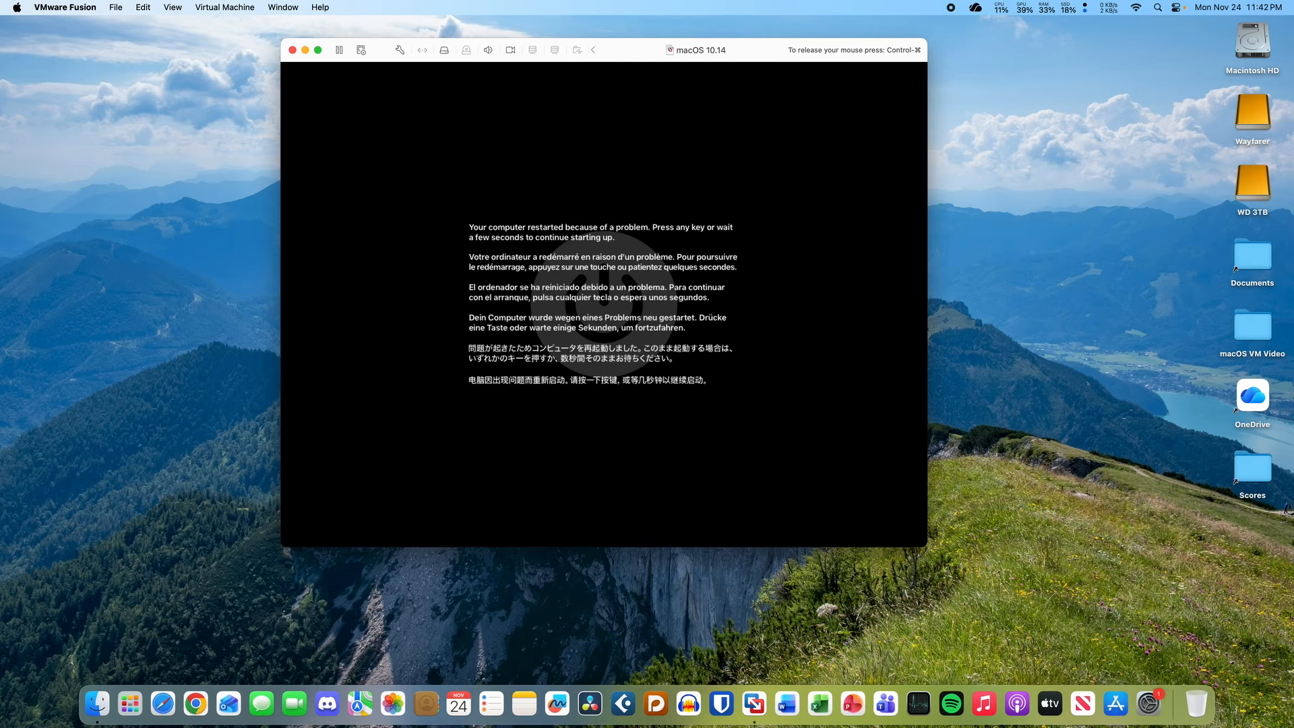
key("ctrl+super")
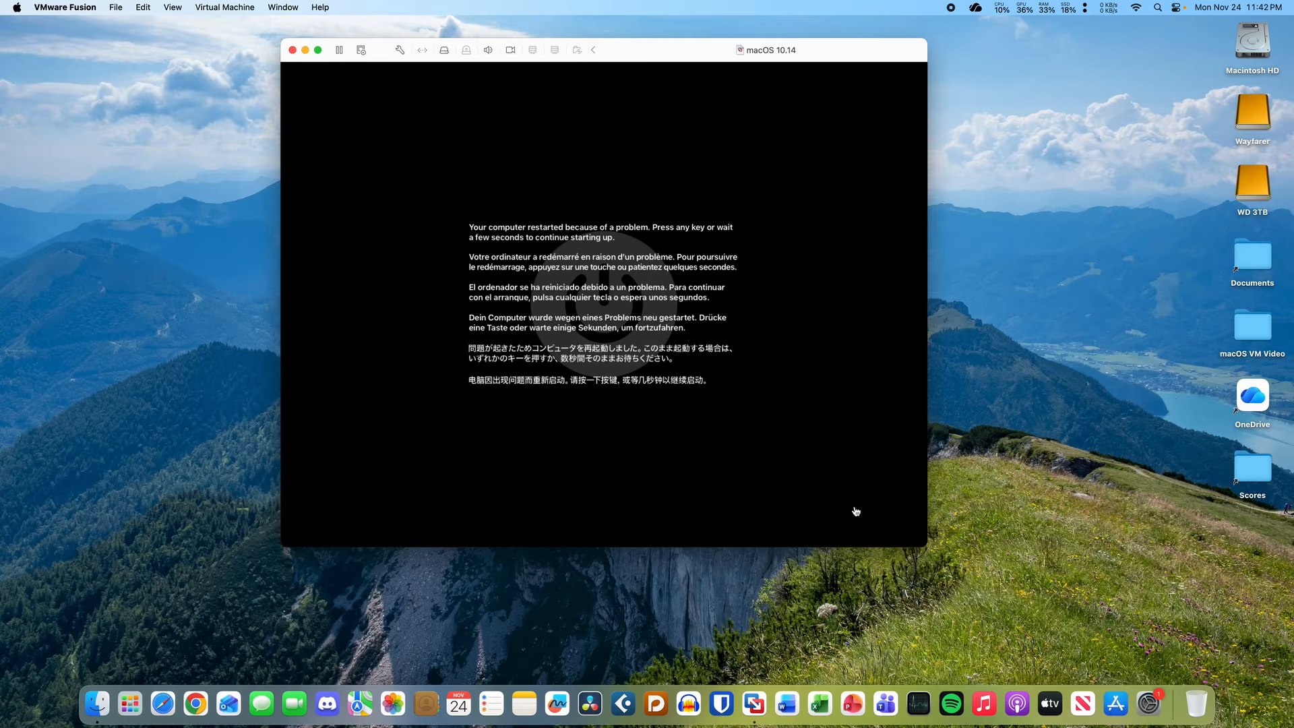
left_click_drag(678, 57, 686, 92)
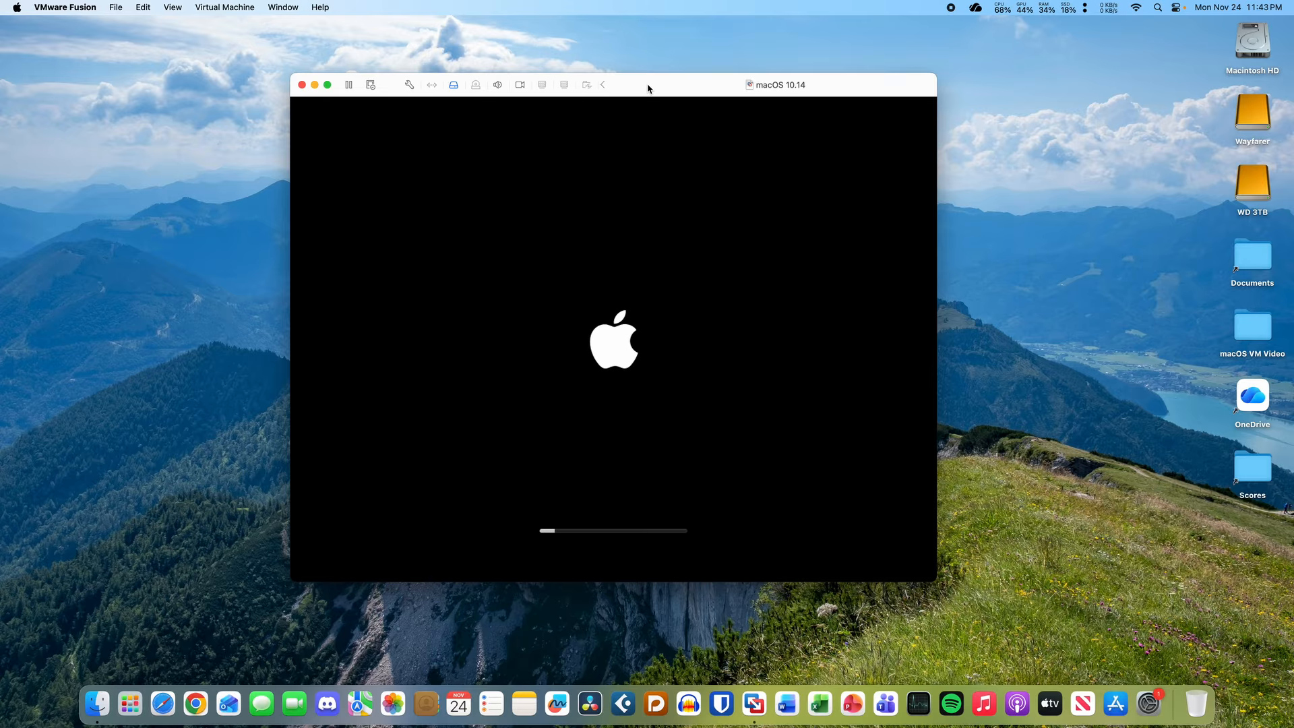
mouse_move(647, 86)
left_mouse_down()
mouse_move(665, 225)
mouse_move(670, 63)
mouse_move(664, 101)
left_mouse_up()
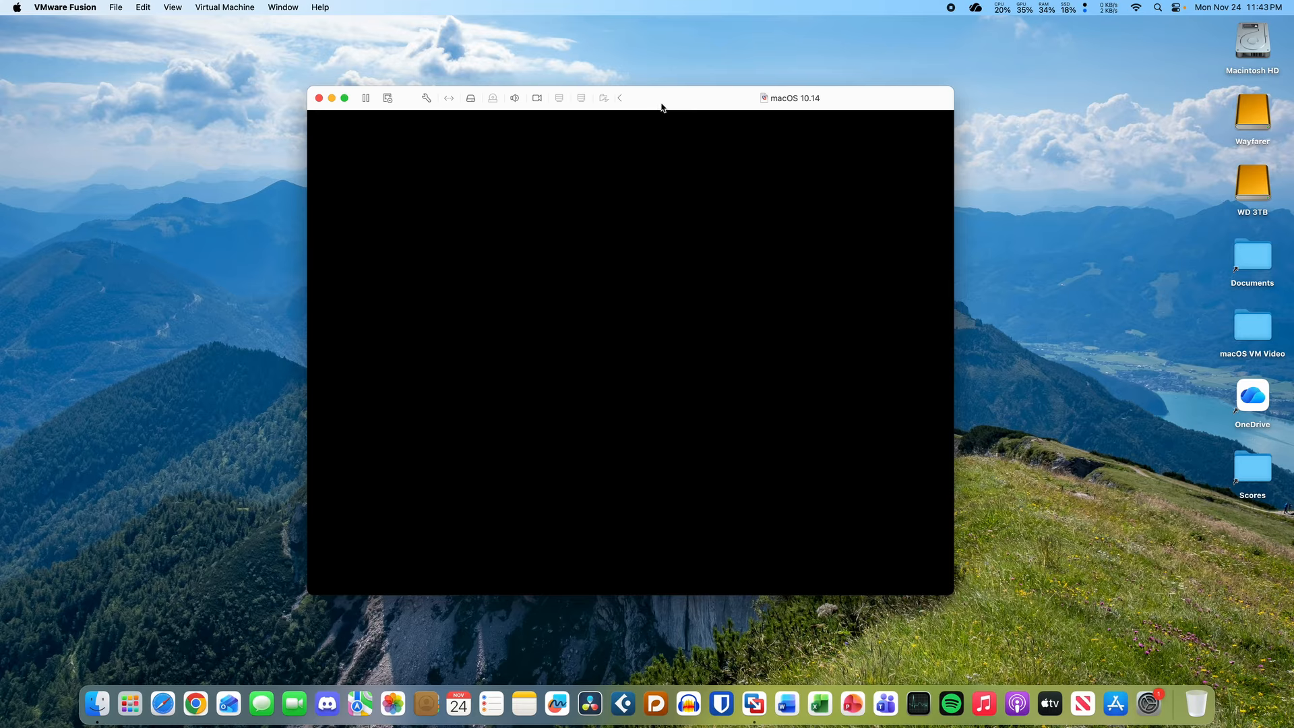
mouse_move(656, 102)
left_mouse_down()
mouse_move(683, 92)
mouse_move(660, 92)
left_mouse_up()
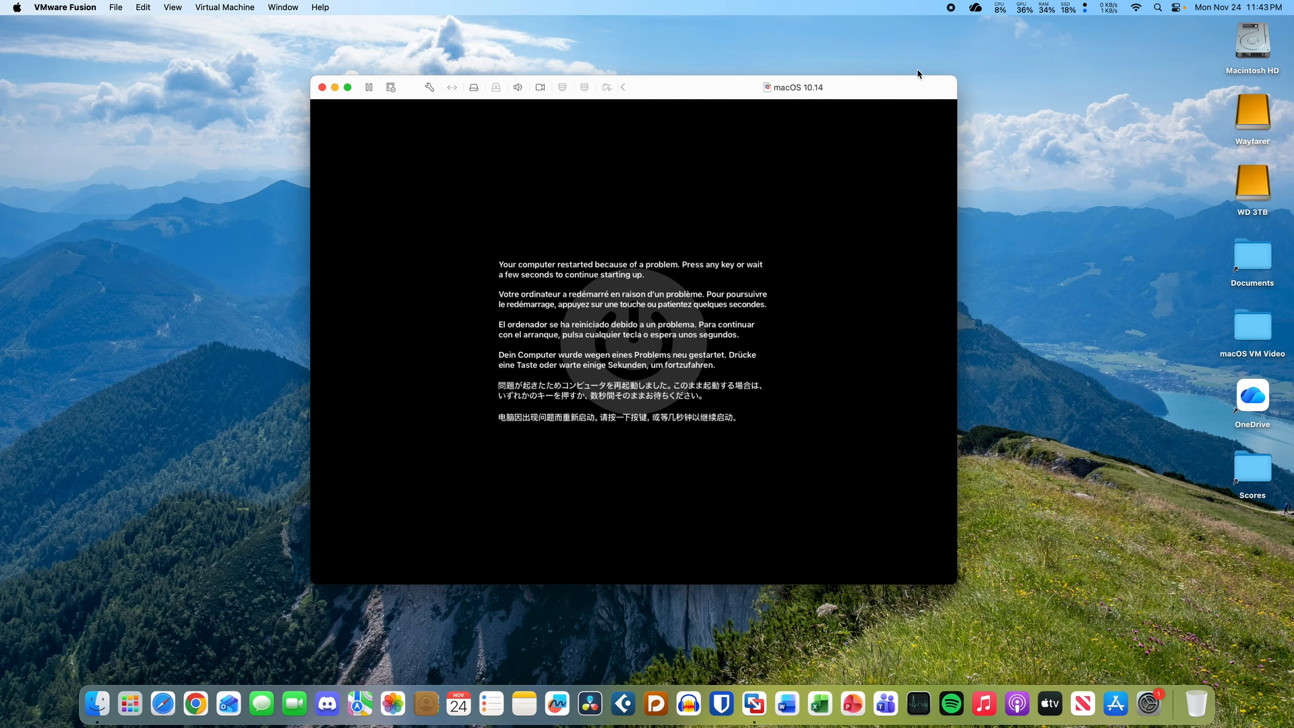
double_click(1256, 188)
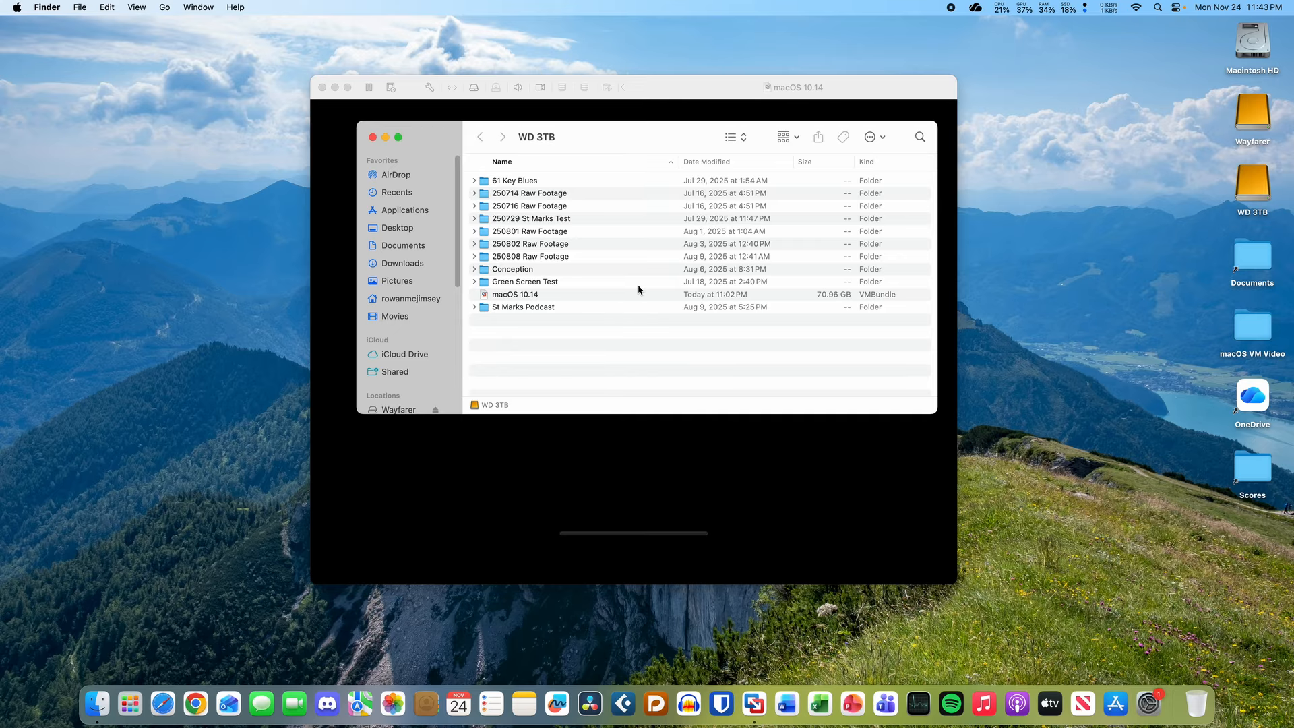
- Close the WD 3TB window and set the VM network adapter to Share with my Mac
left_click(374, 138)
left_click(671, 97)
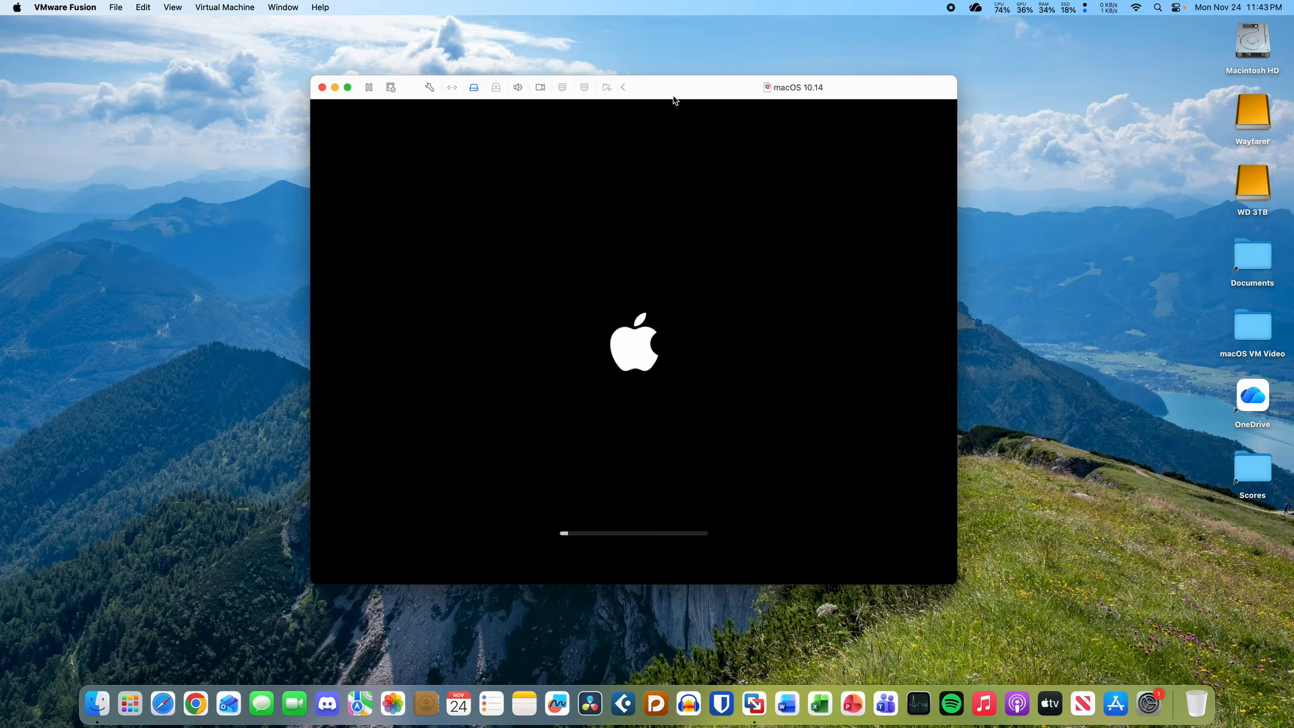
left_click(428, 88)
left_click(489, 189)
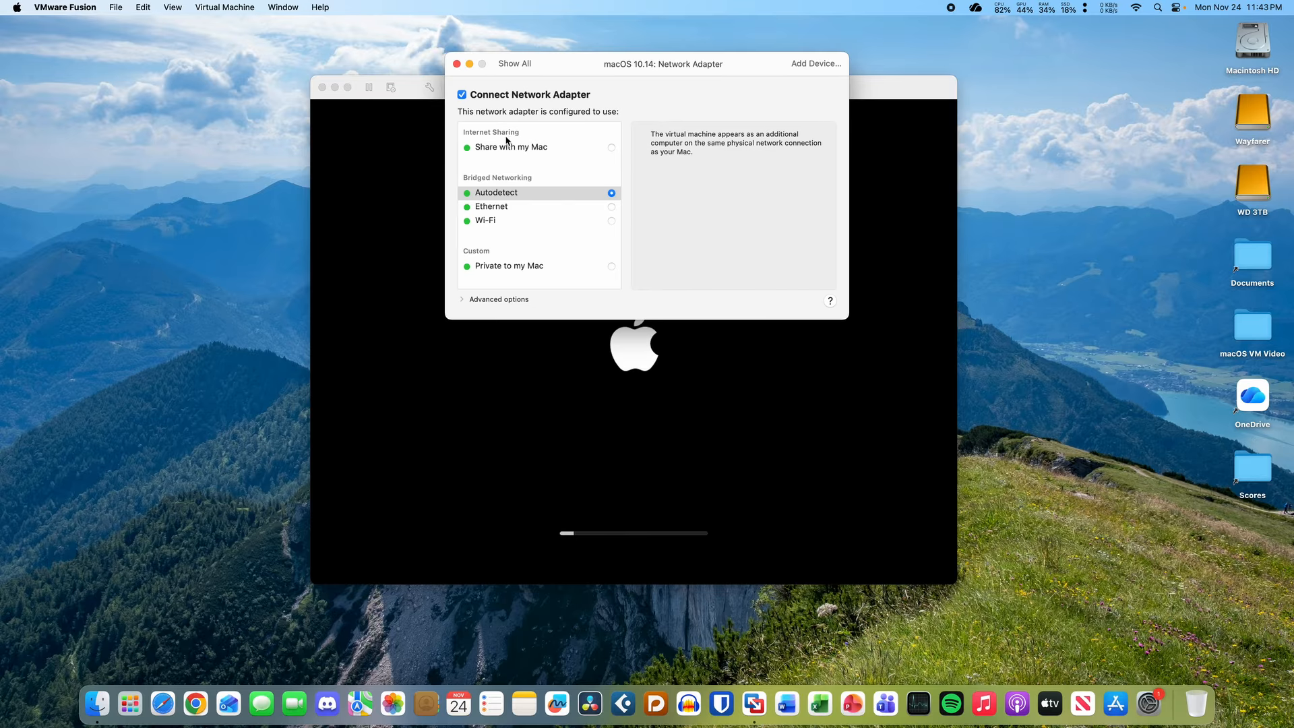
left_click(513, 148)
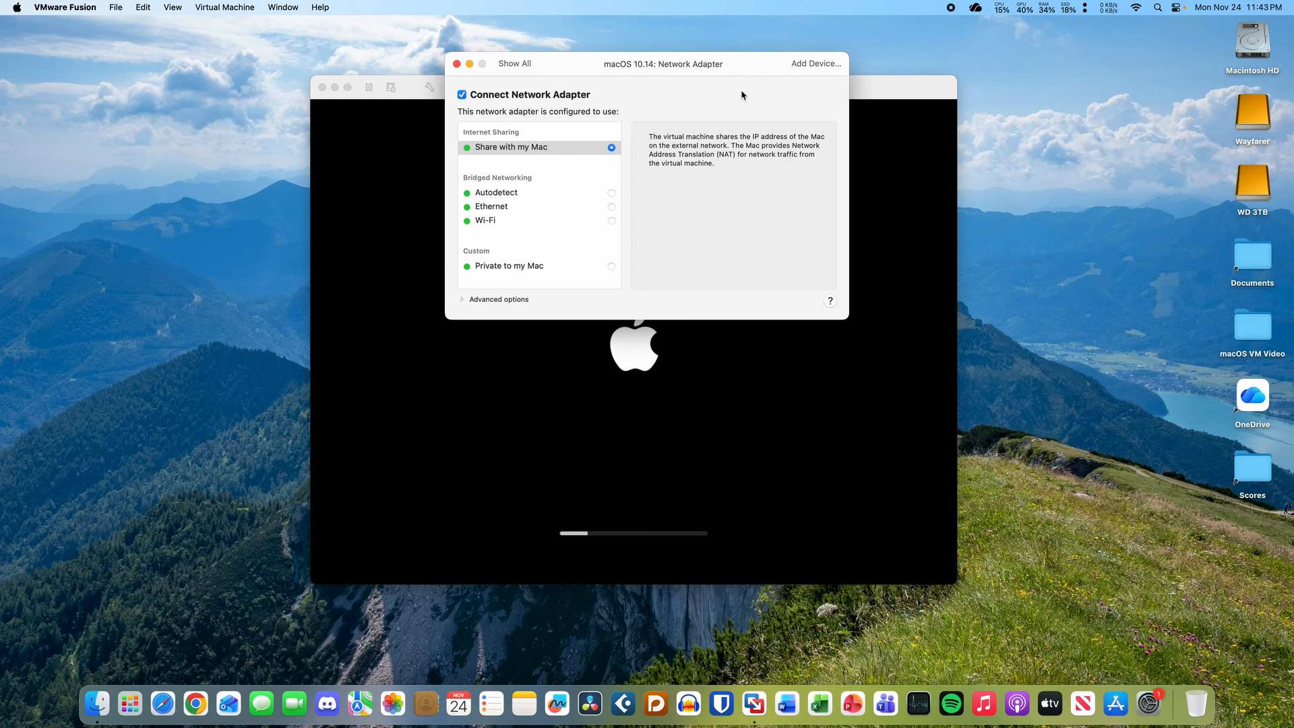
- Bring the booting VM window to the front and reposition it
left_click(868, 114)
left_click_drag(711, 99, 711, 149)
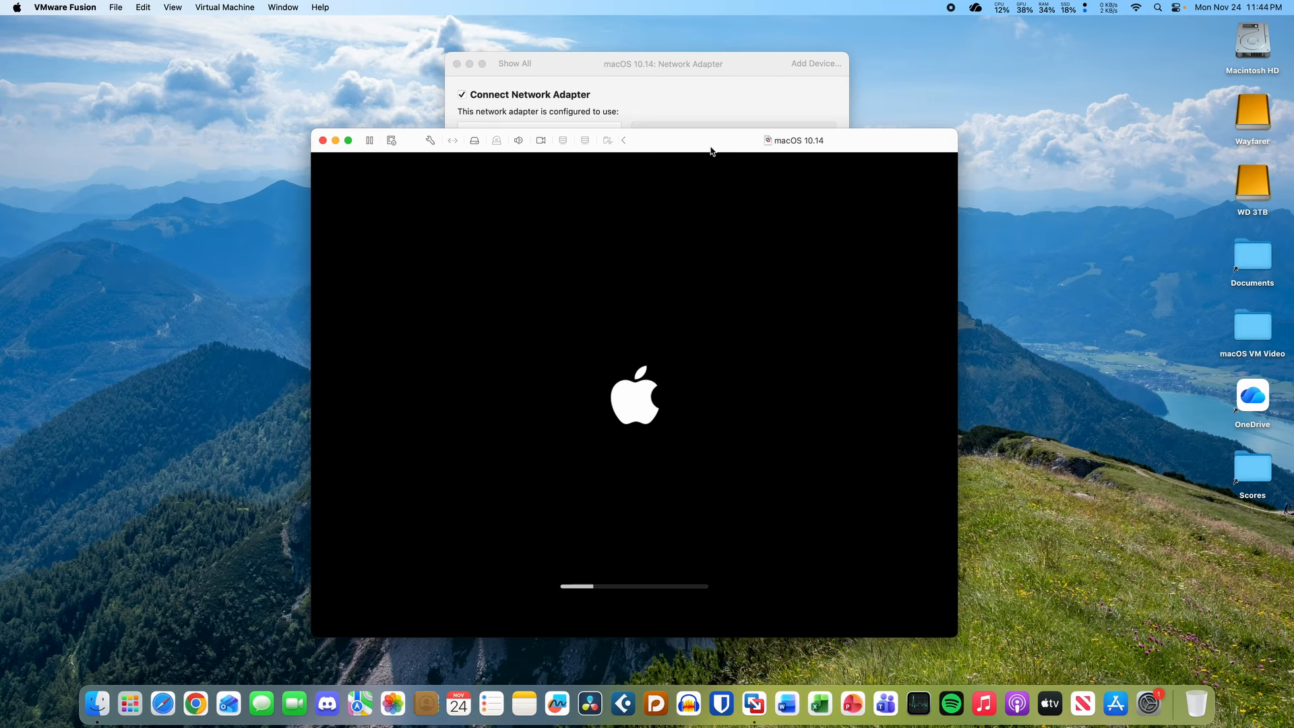
left_click_drag(737, 72, 754, 81)
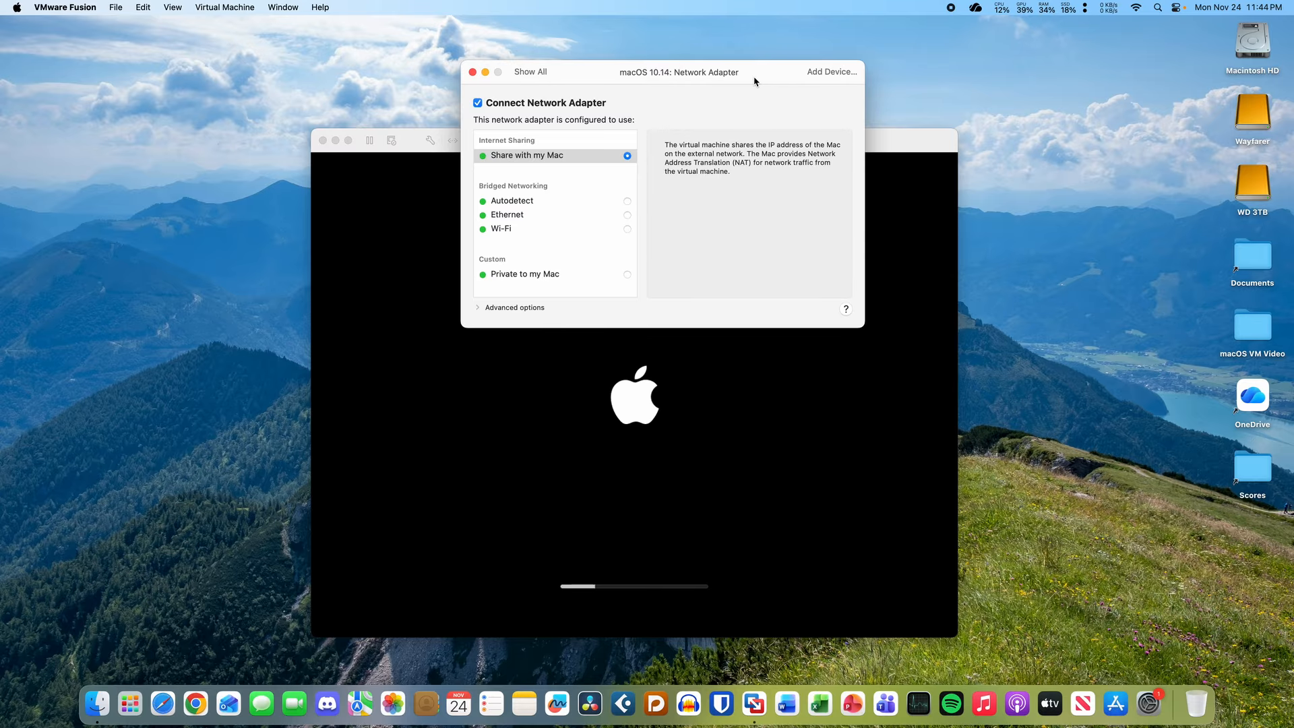
left_click(902, 140)
left_click_drag(902, 139, 909, 124)
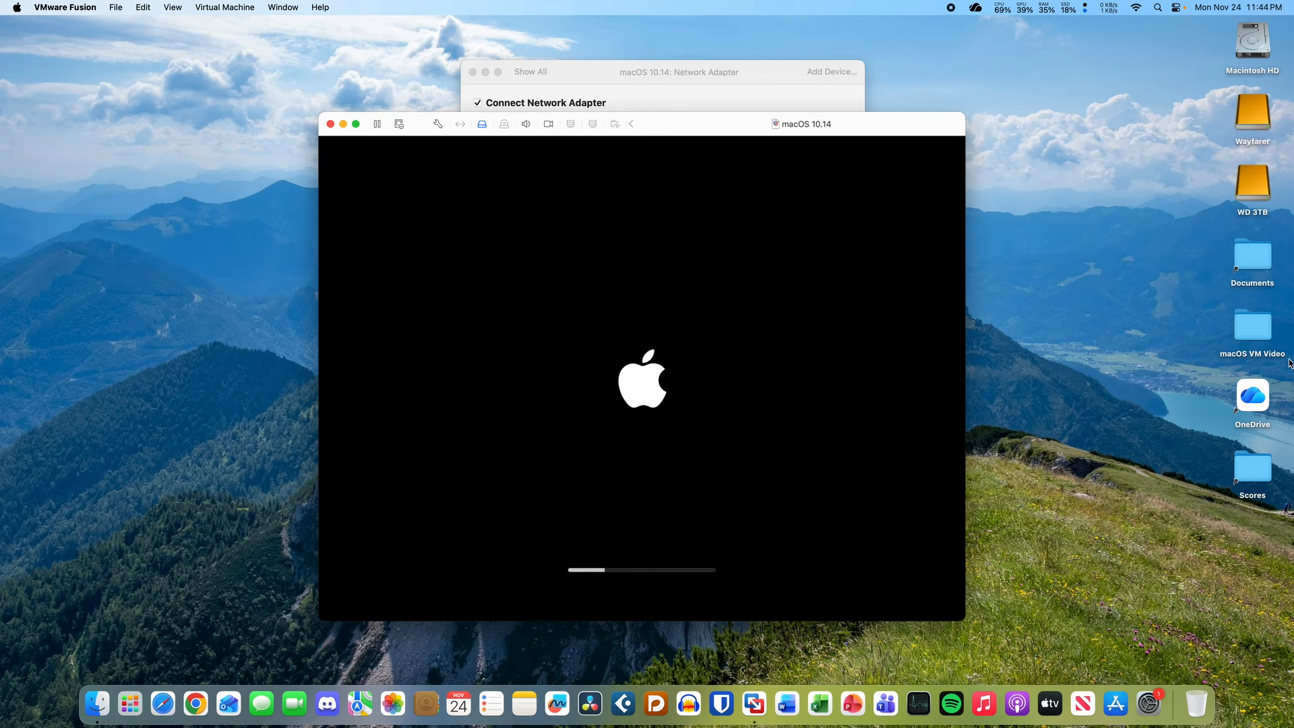
- Quick Look the macOS VM Video folder on the desktop
left_click(1258, 340)
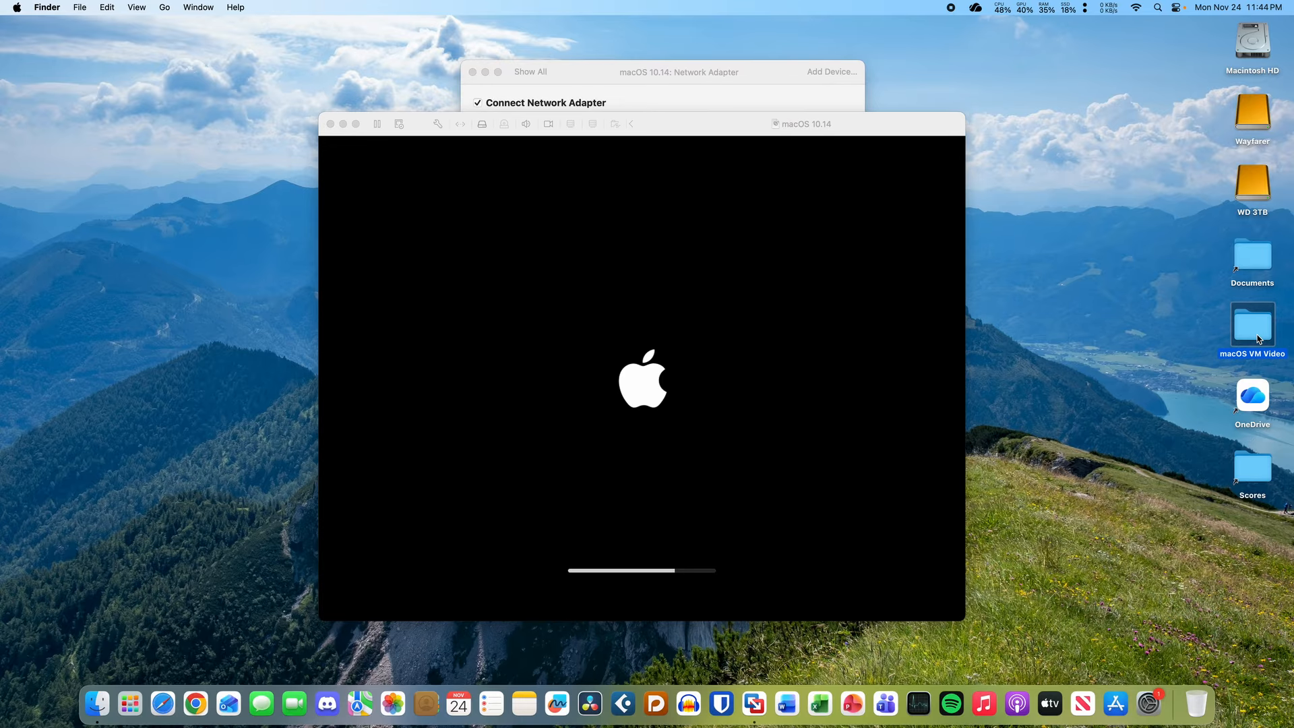
key("space")
key("space")
left_click(1103, 365)
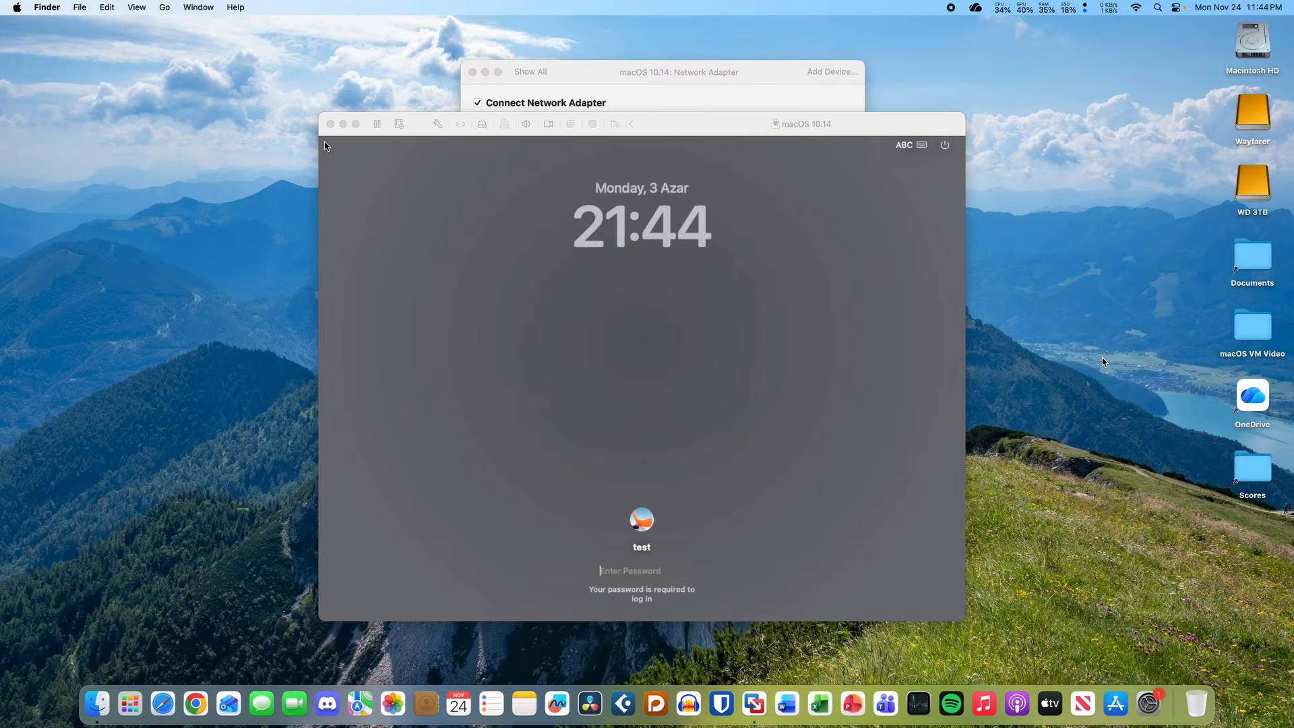
- Log in to the guest with the account password
left_click(715, 442)
left_click(715, 442)
type("•••")
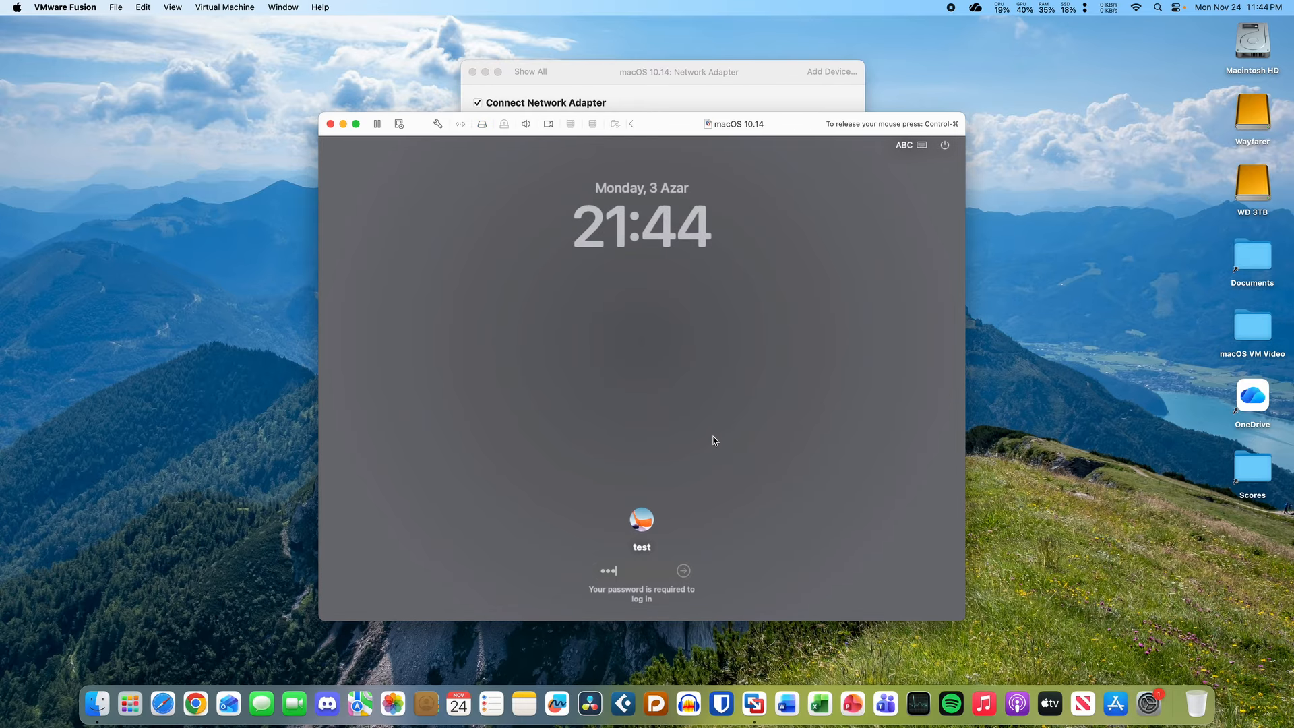
key("Return")
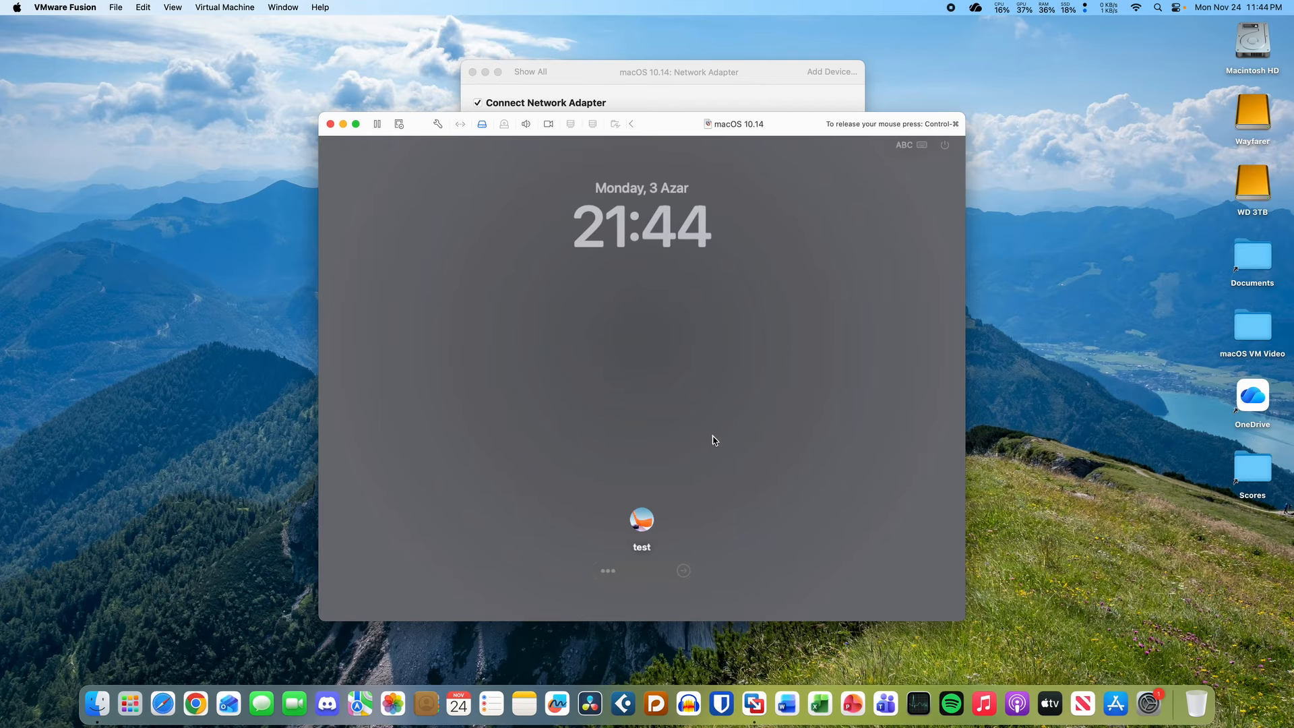
type("••••")
key("Return")
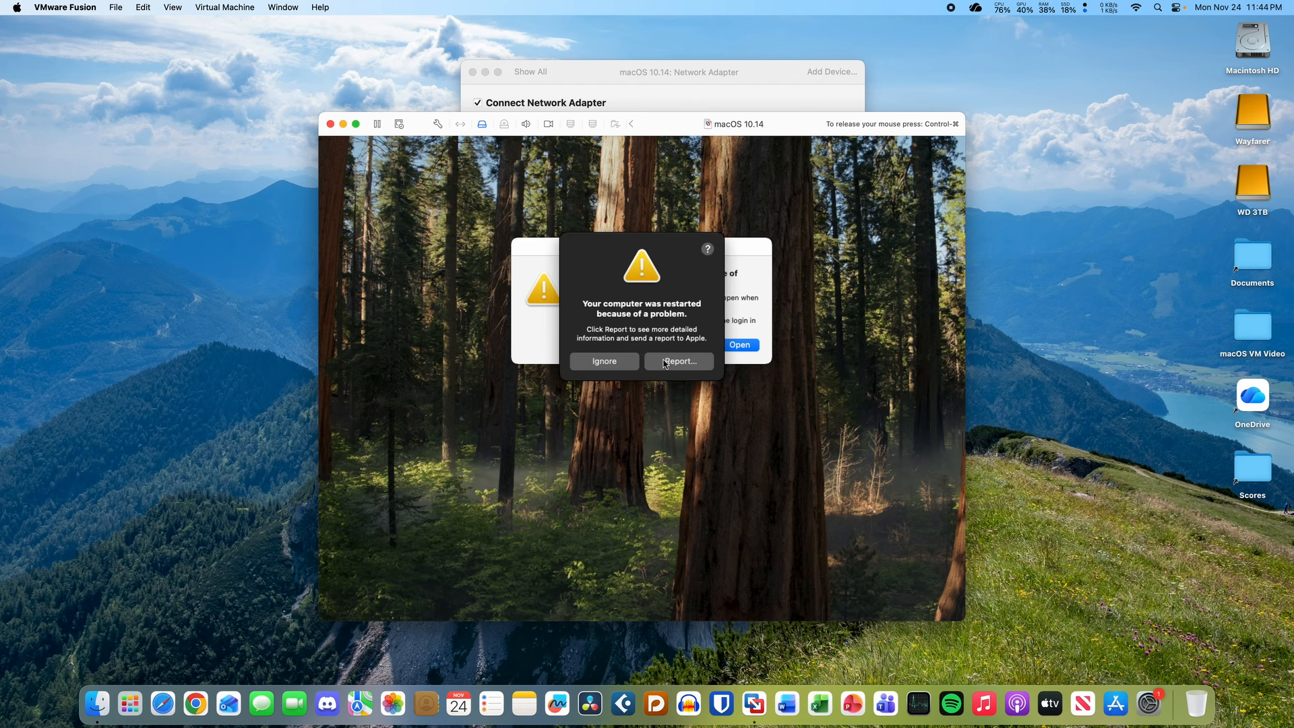
- Dismiss the macOS and WindowServer problem reports and decline reopening apps
left_click(665, 361)
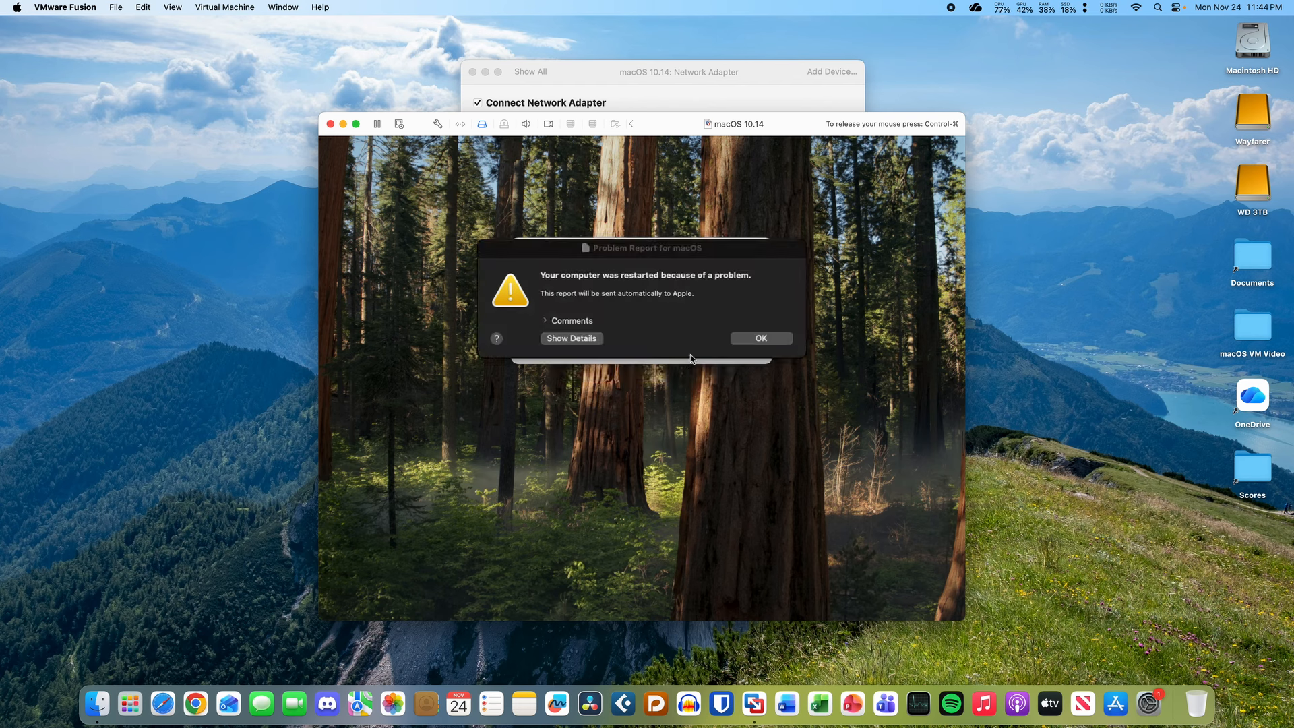
left_click(753, 338)
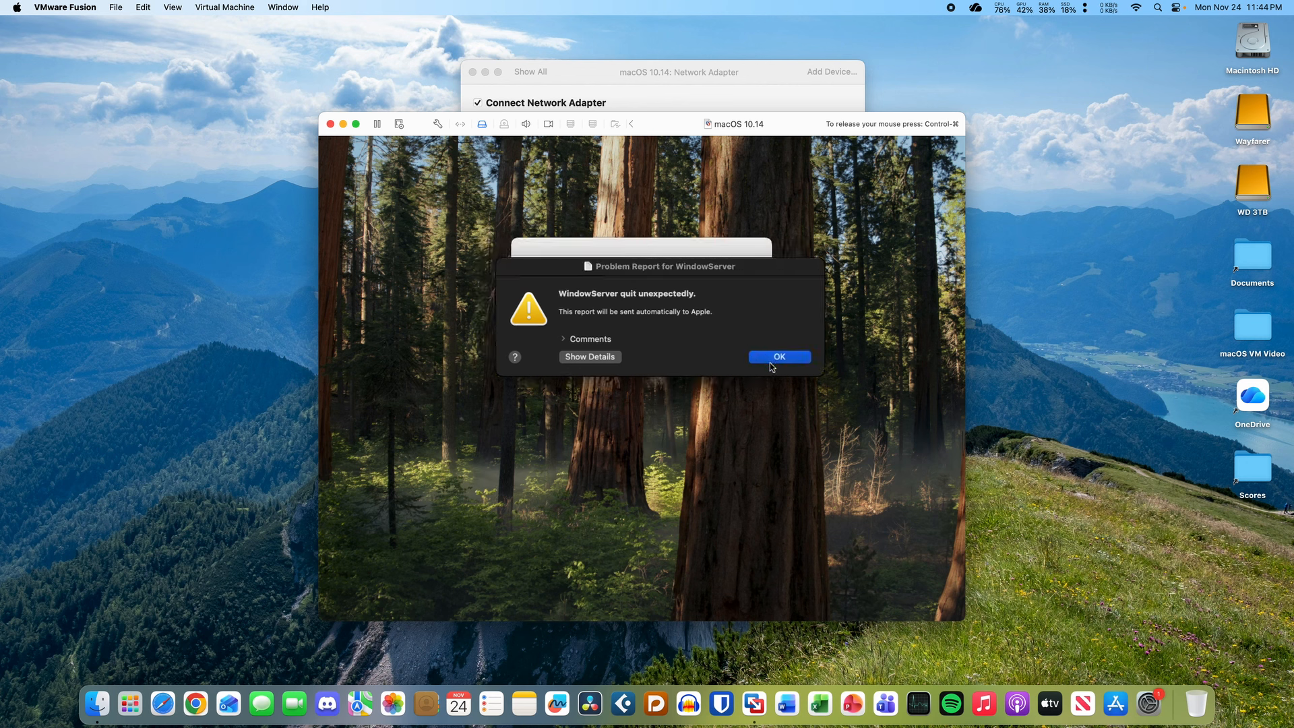
left_click(770, 361)
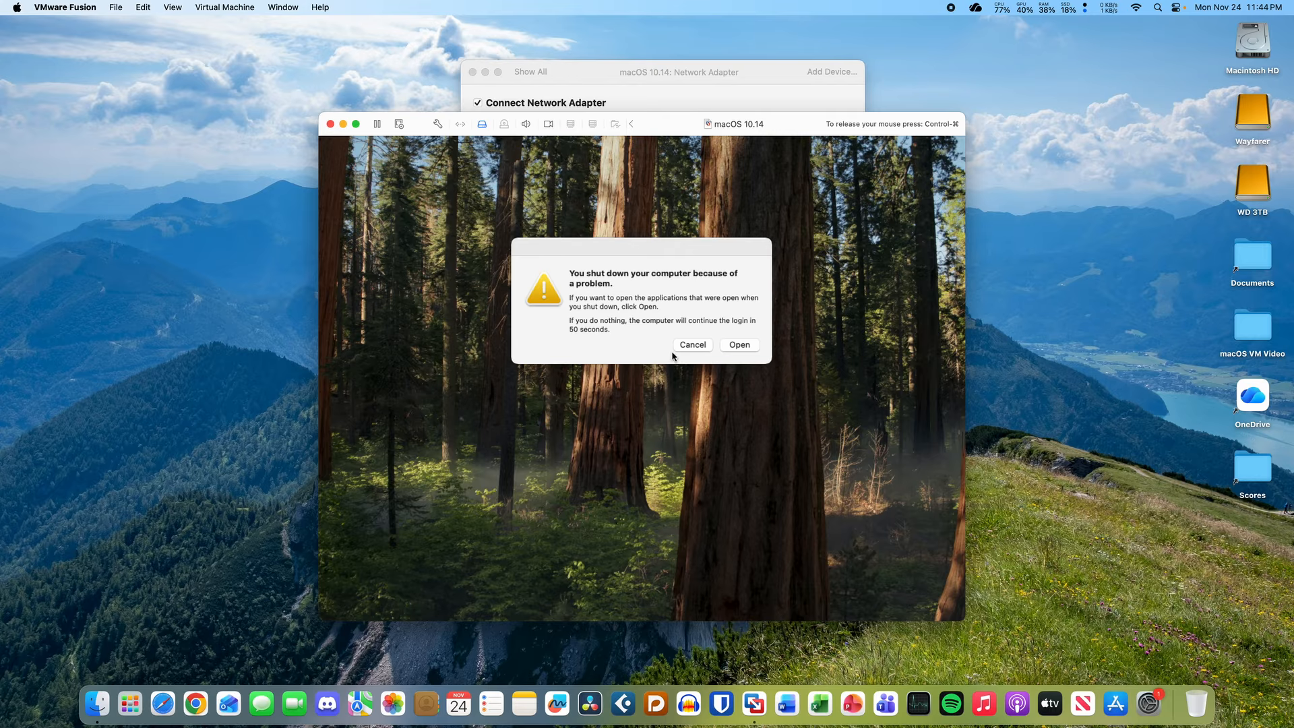
left_click(695, 345)
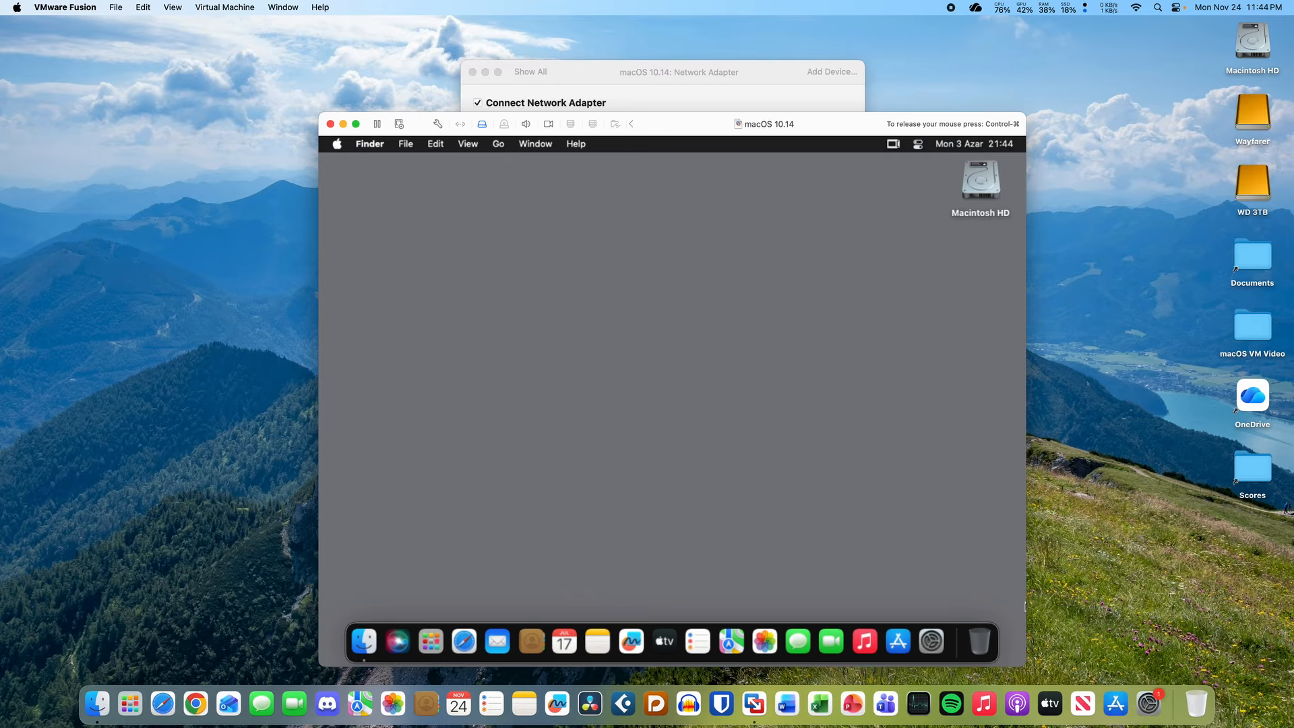
- Check the guest's Network settings, then open Safari and load the Apple favorite
left_click(624, 89)
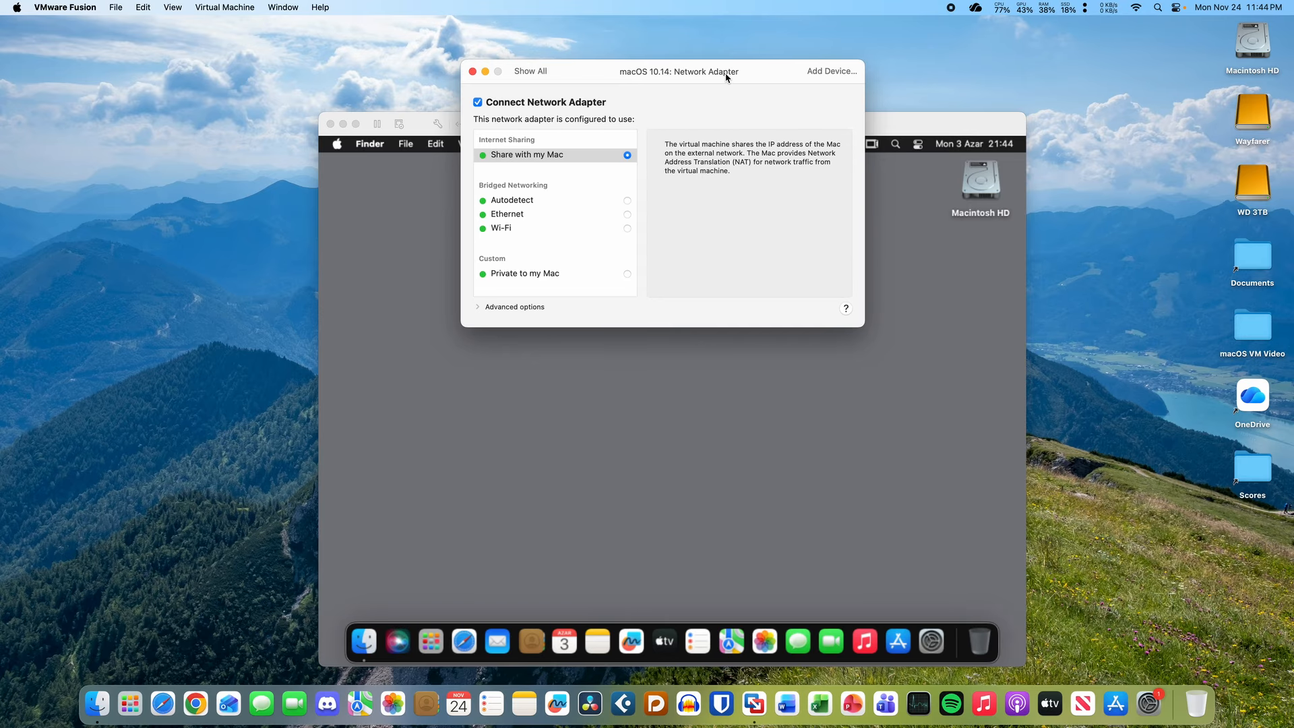
left_click(925, 129)
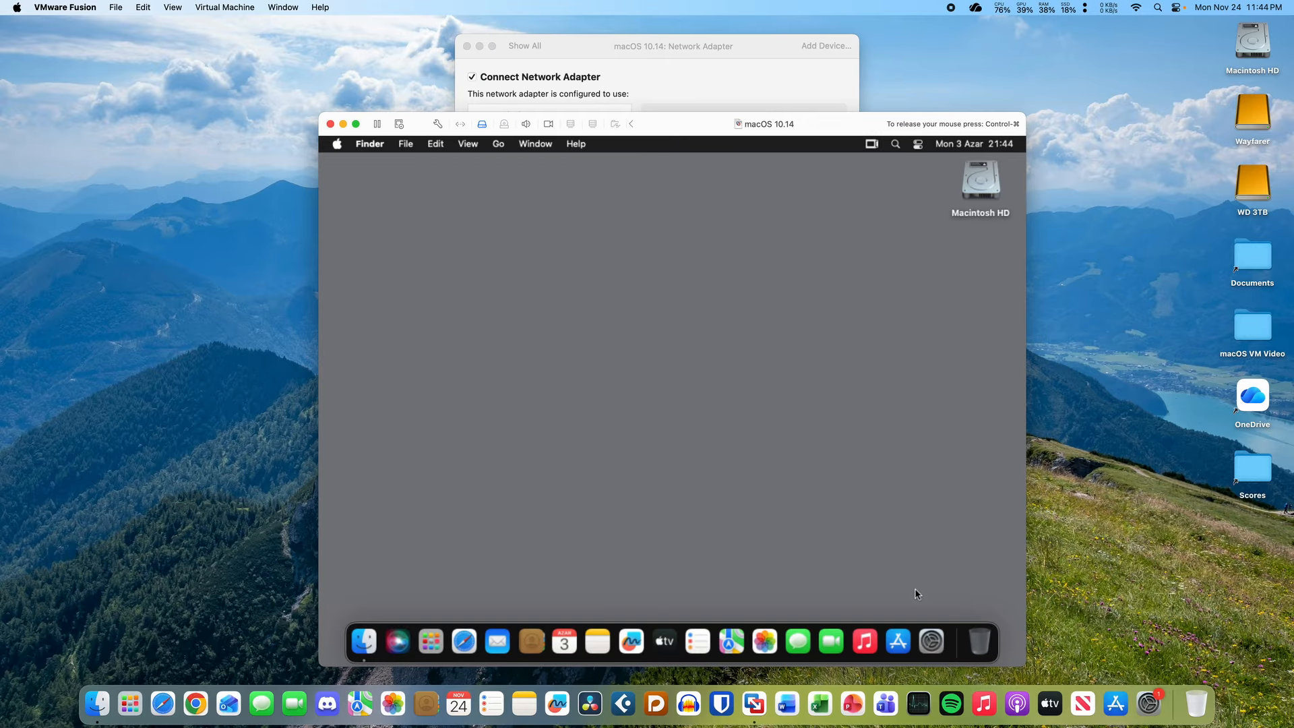
left_click(937, 643)
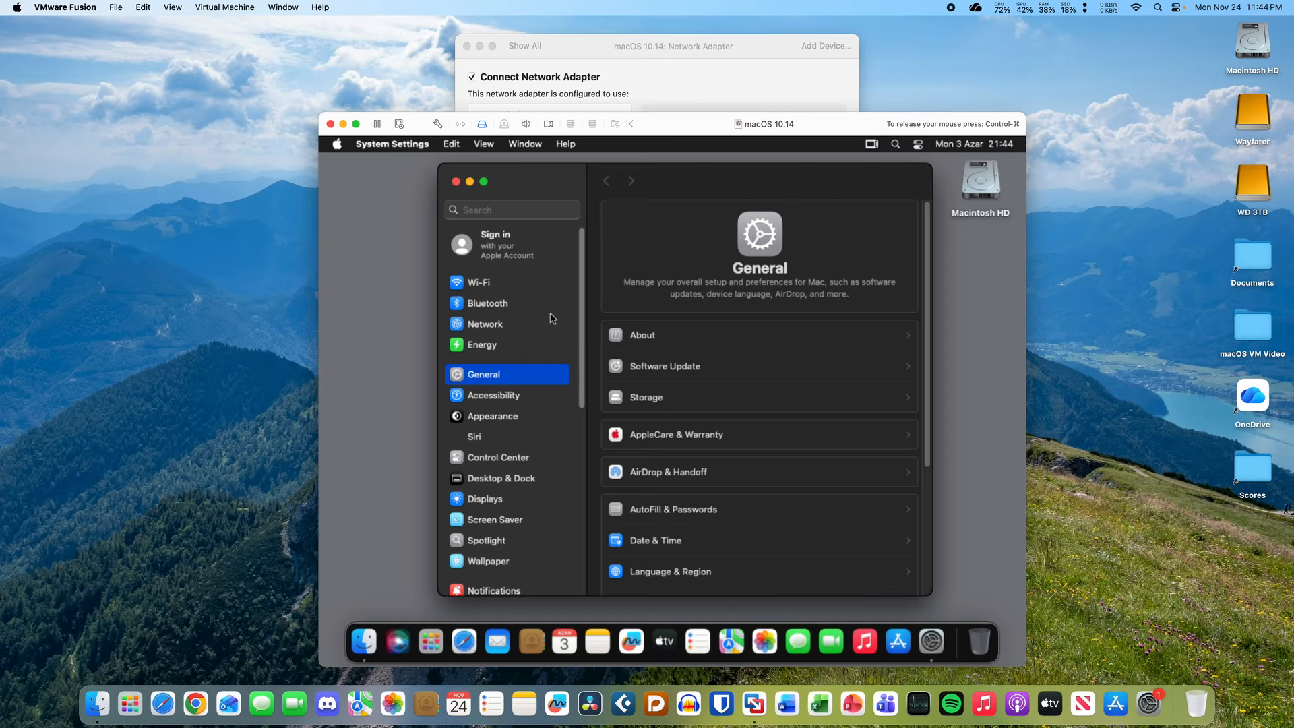
left_click(506, 327)
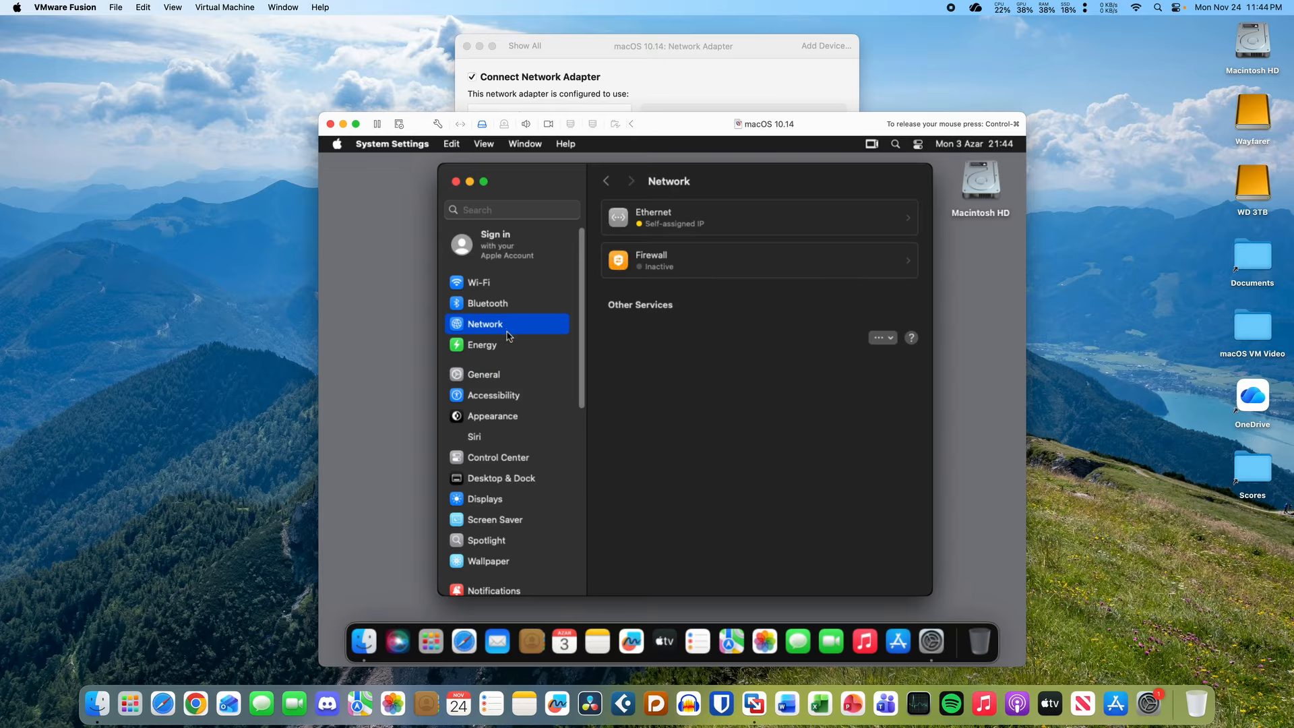
left_click(456, 182)
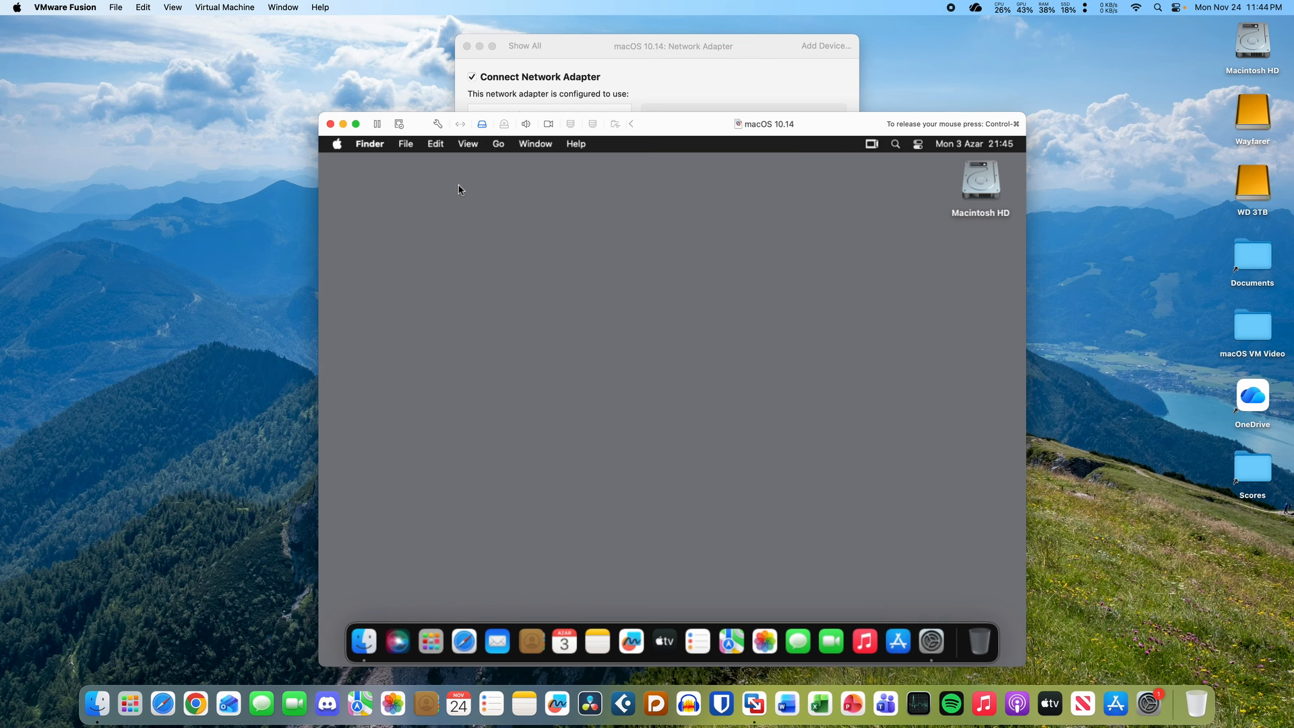
left_click_drag(459, 189, 652, 476)
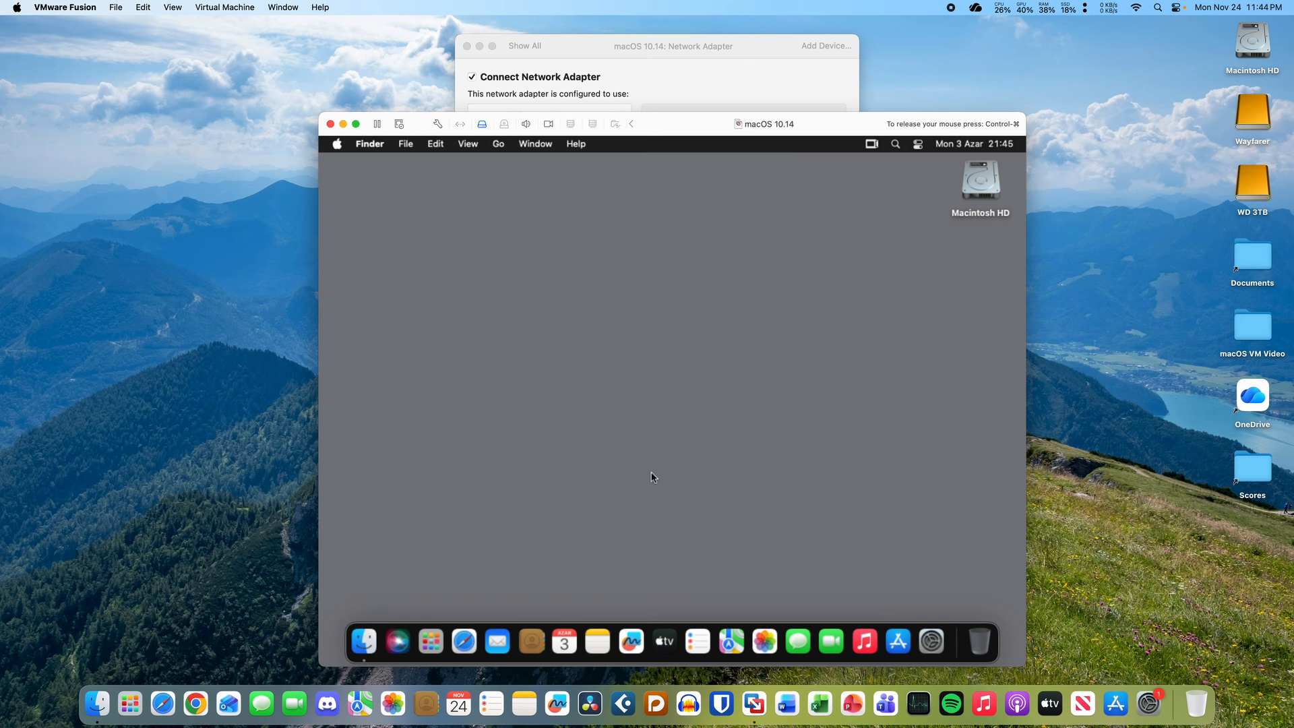
left_click(454, 641)
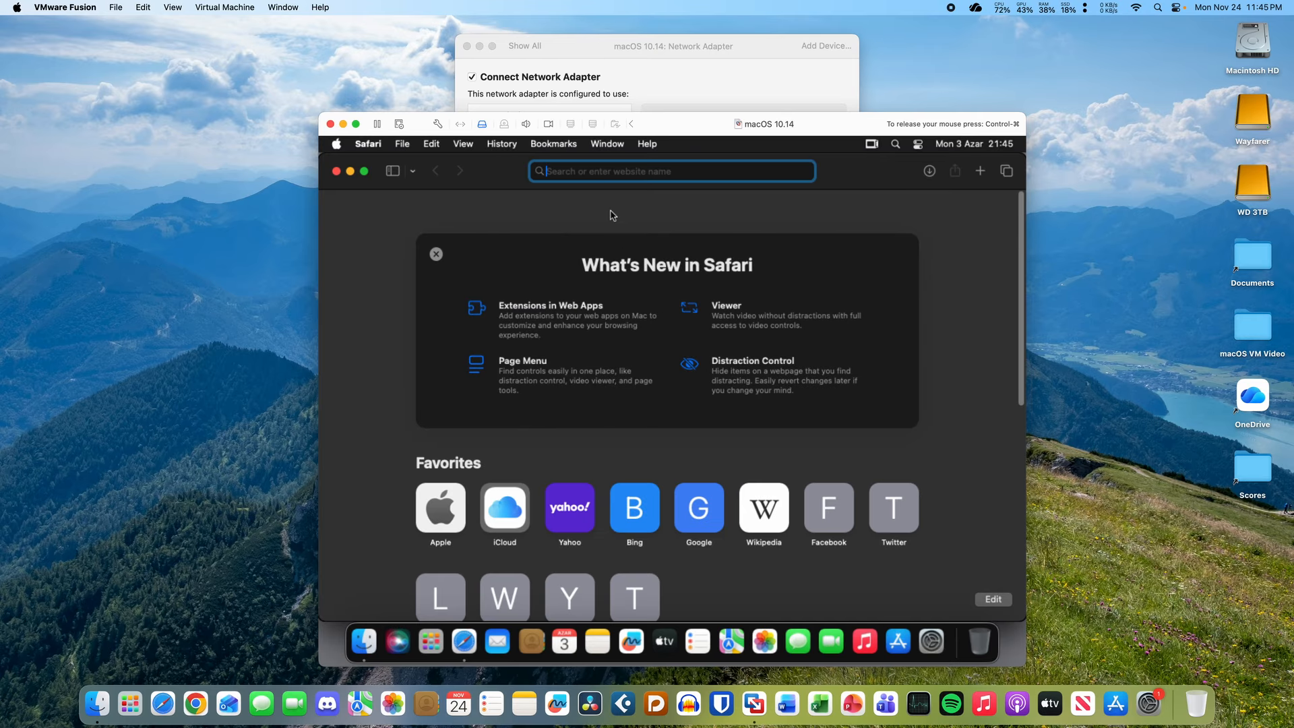
left_click(446, 513)
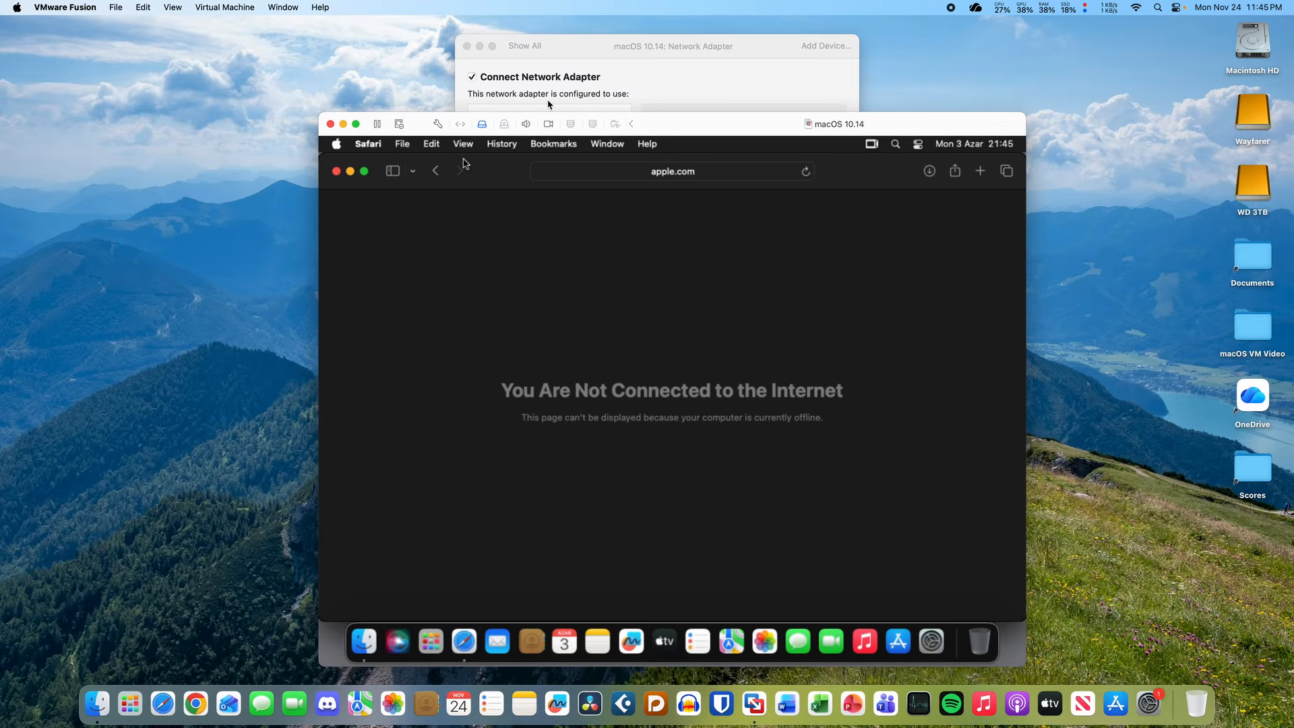
- Bridge the VM's network adapter to Ethernet, authorizing with the admin password
left_click(550, 104)
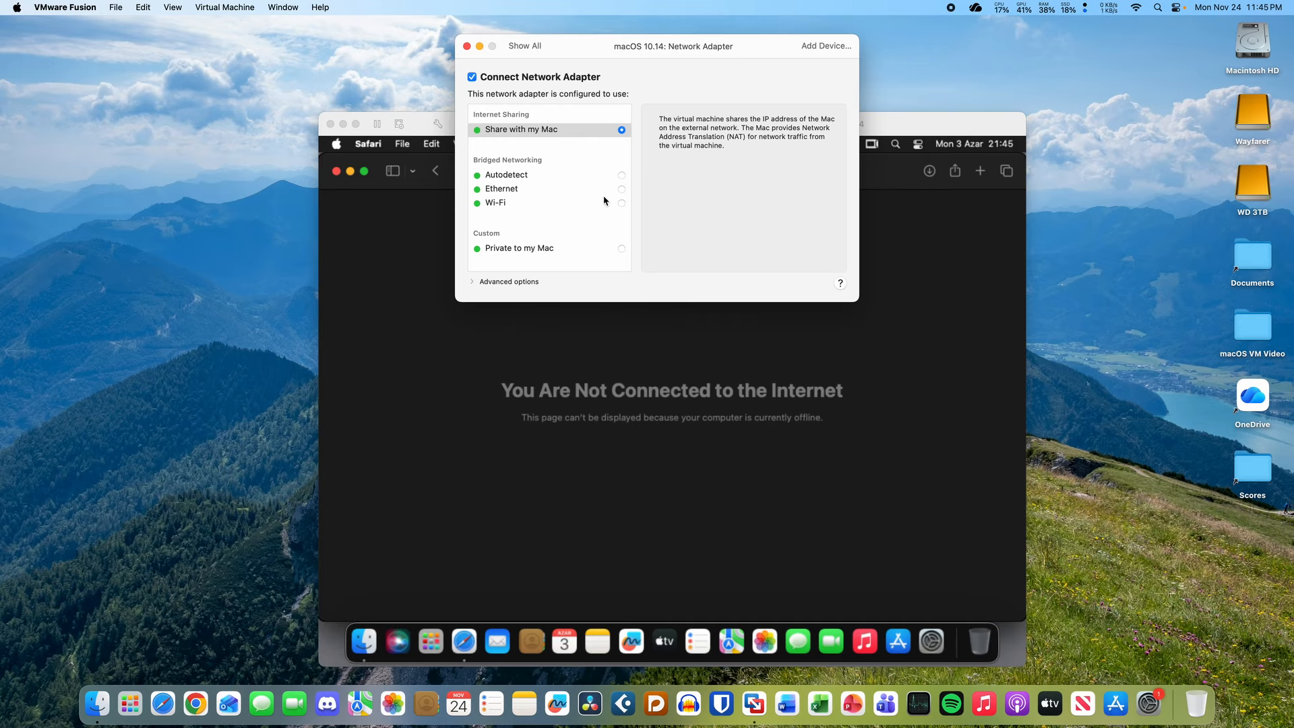
left_click(621, 188)
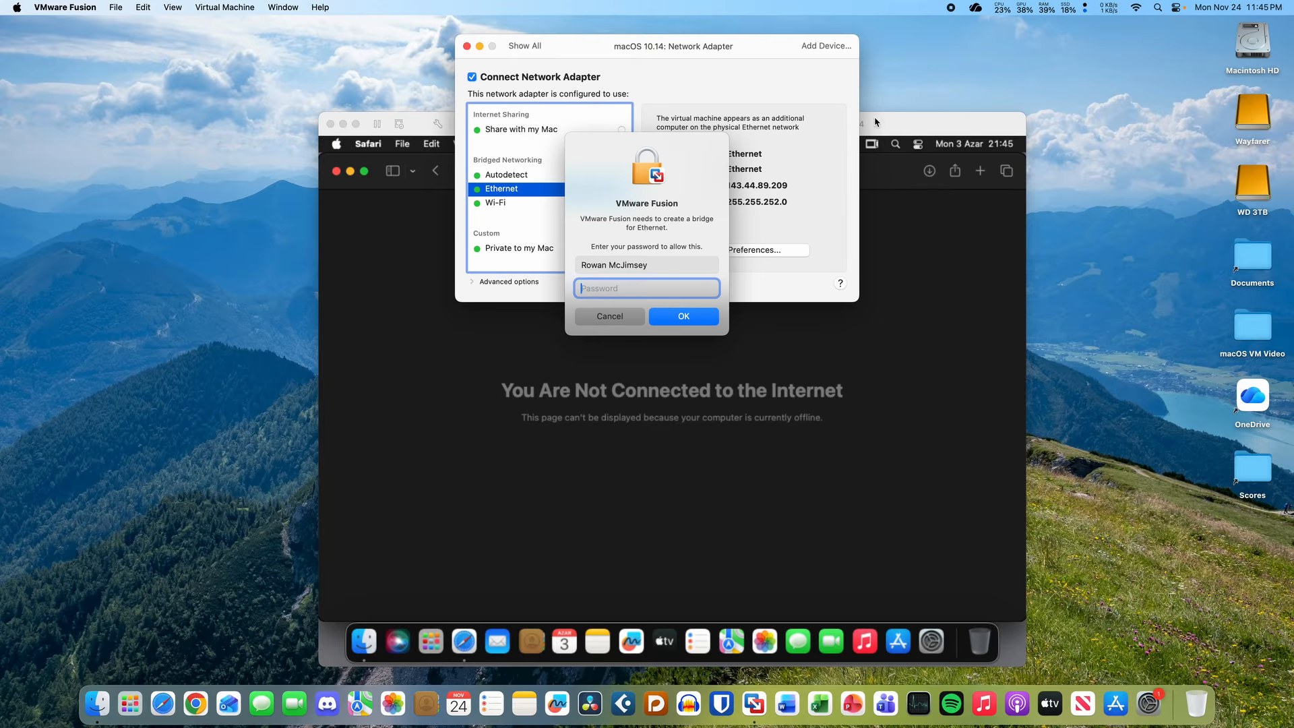
type("•••••••••••••••••••••")
key("Return")
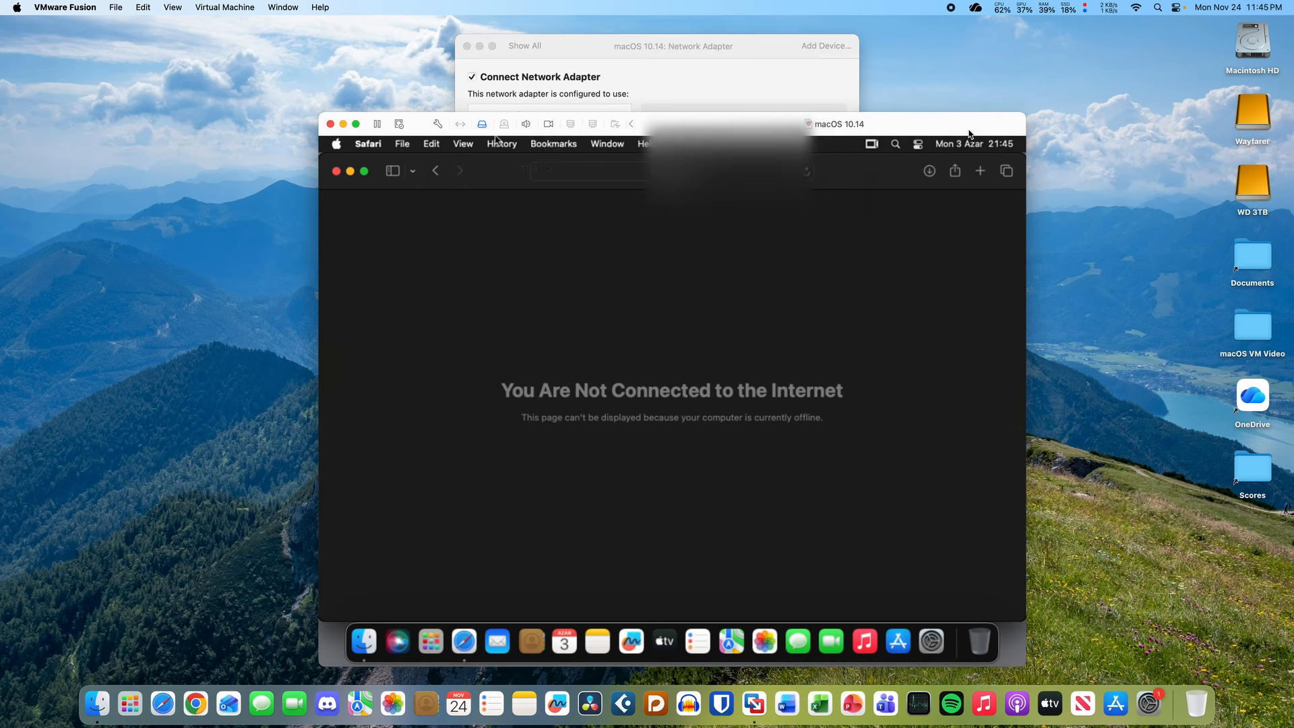
- Toggle the adapter's advanced options while switching between the settings and rebooting VM windows
left_click(739, 82)
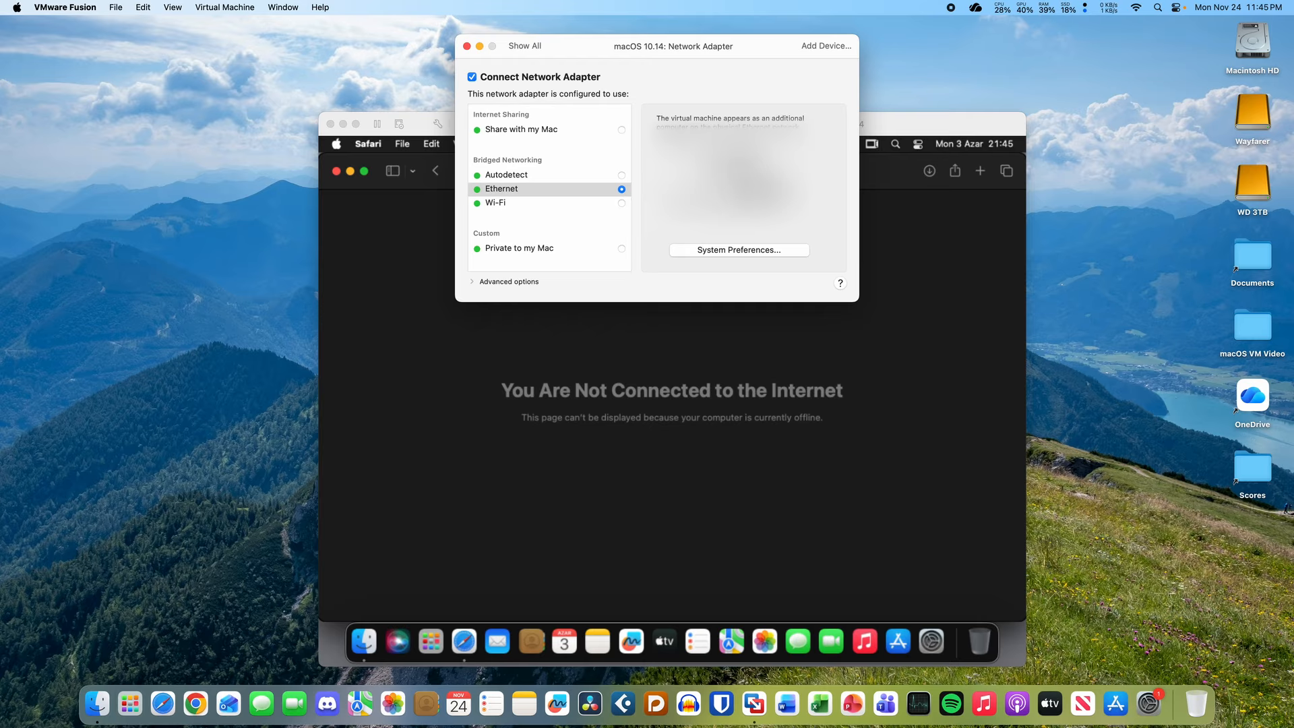
left_click(906, 124)
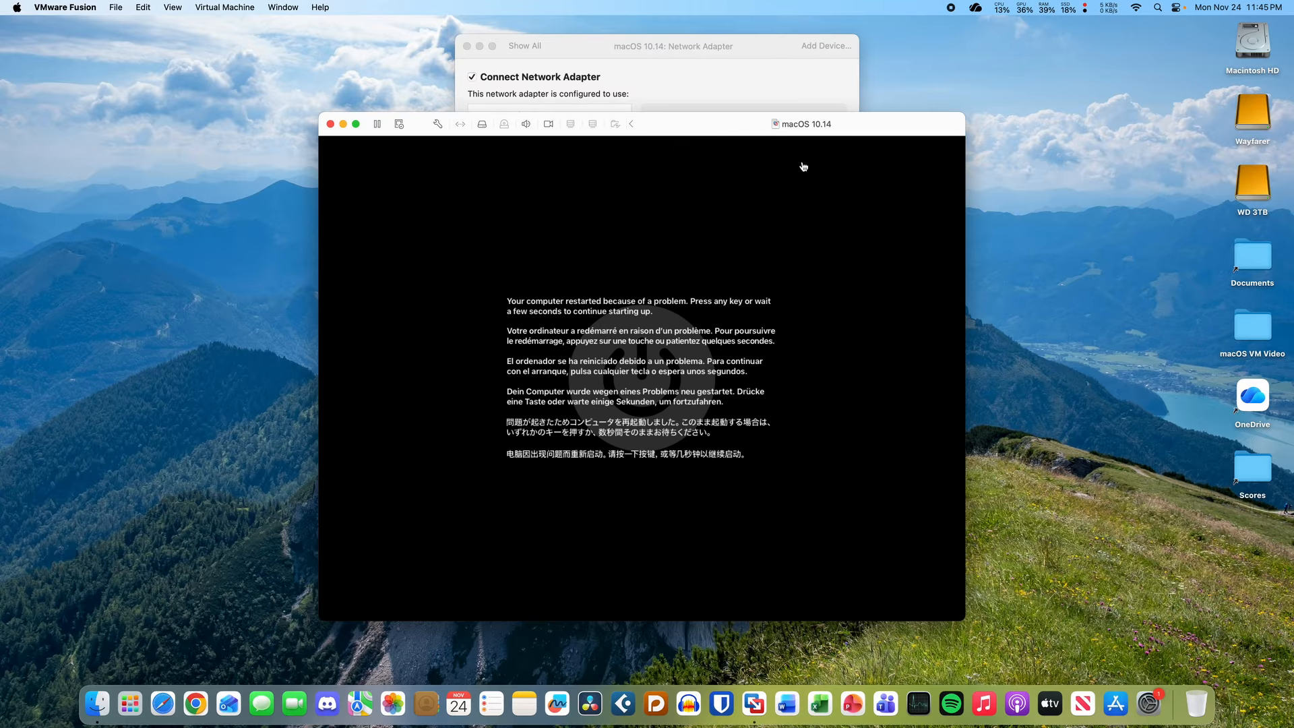
left_click(673, 54)
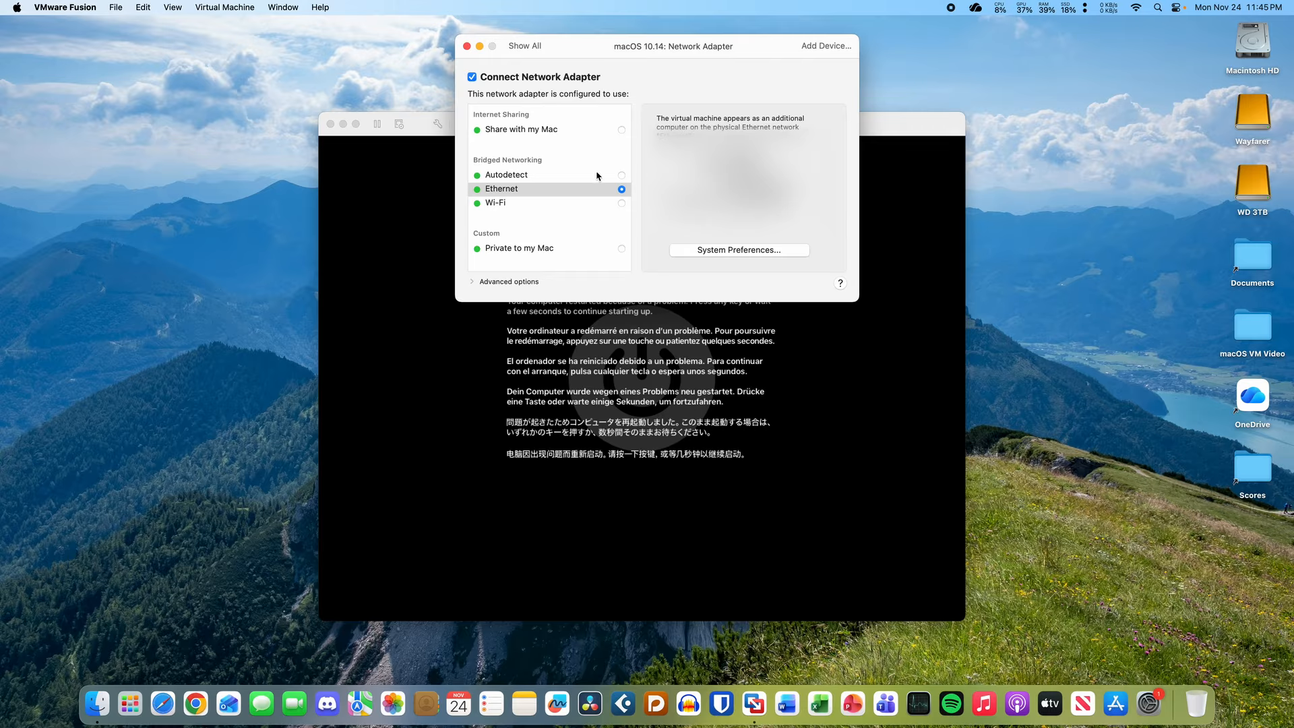
left_click(473, 283)
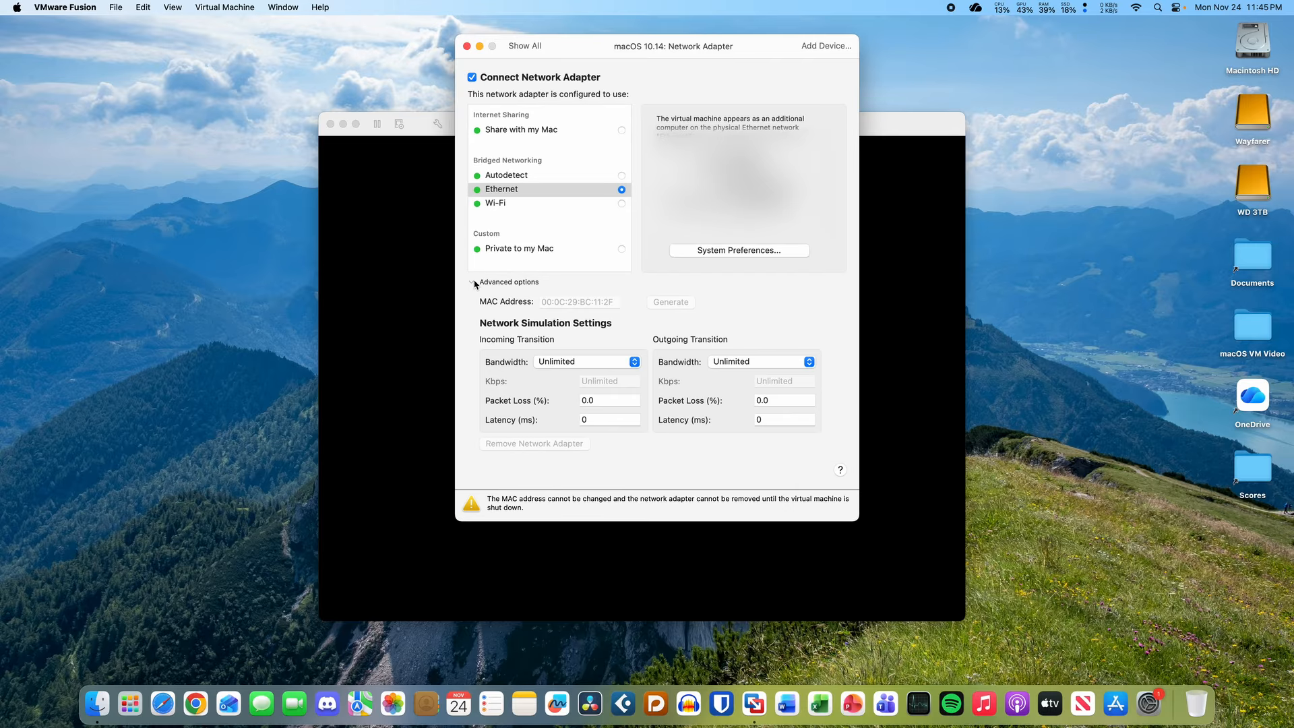
left_click(473, 282)
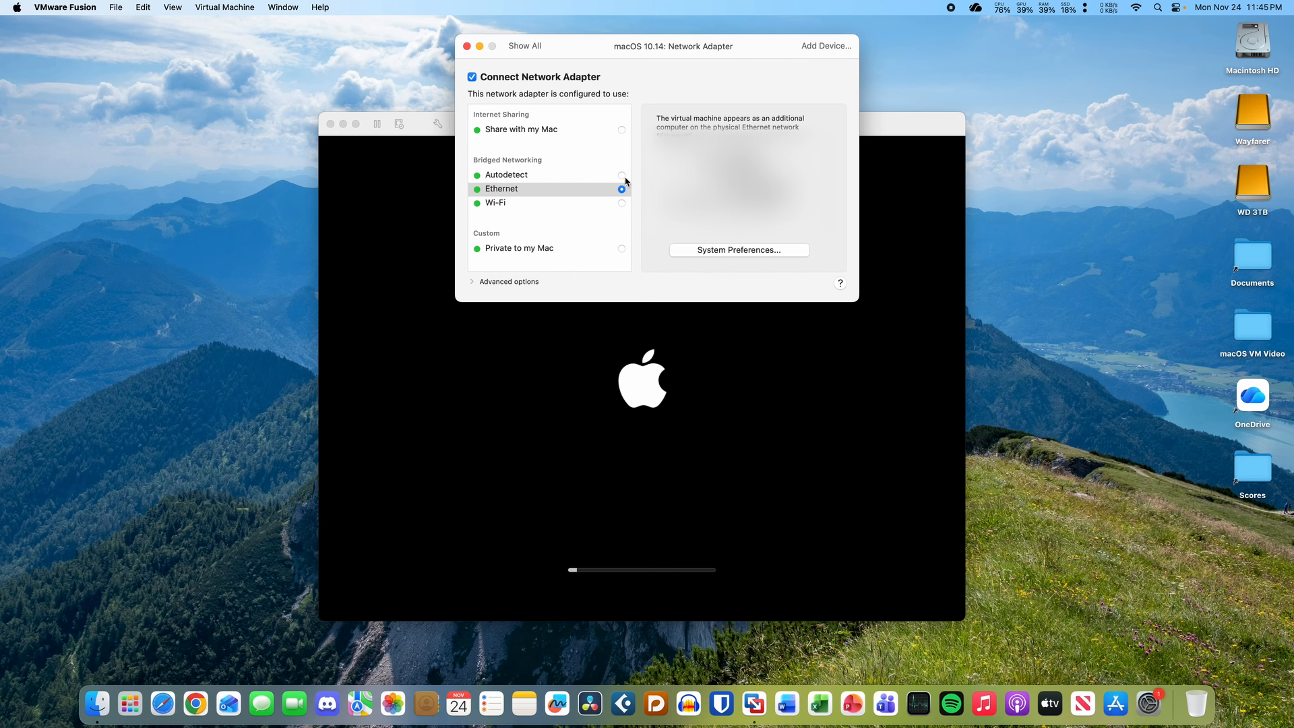
left_click(355, 205)
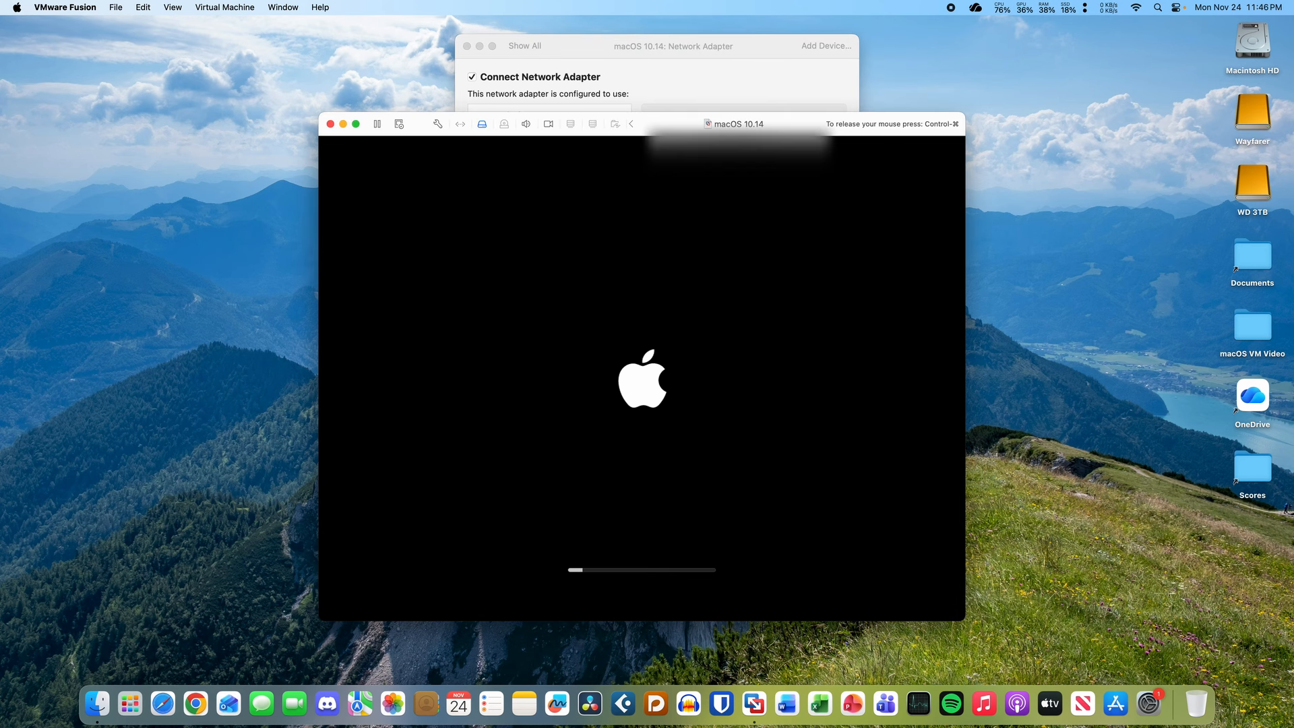
key("ctrl+super")
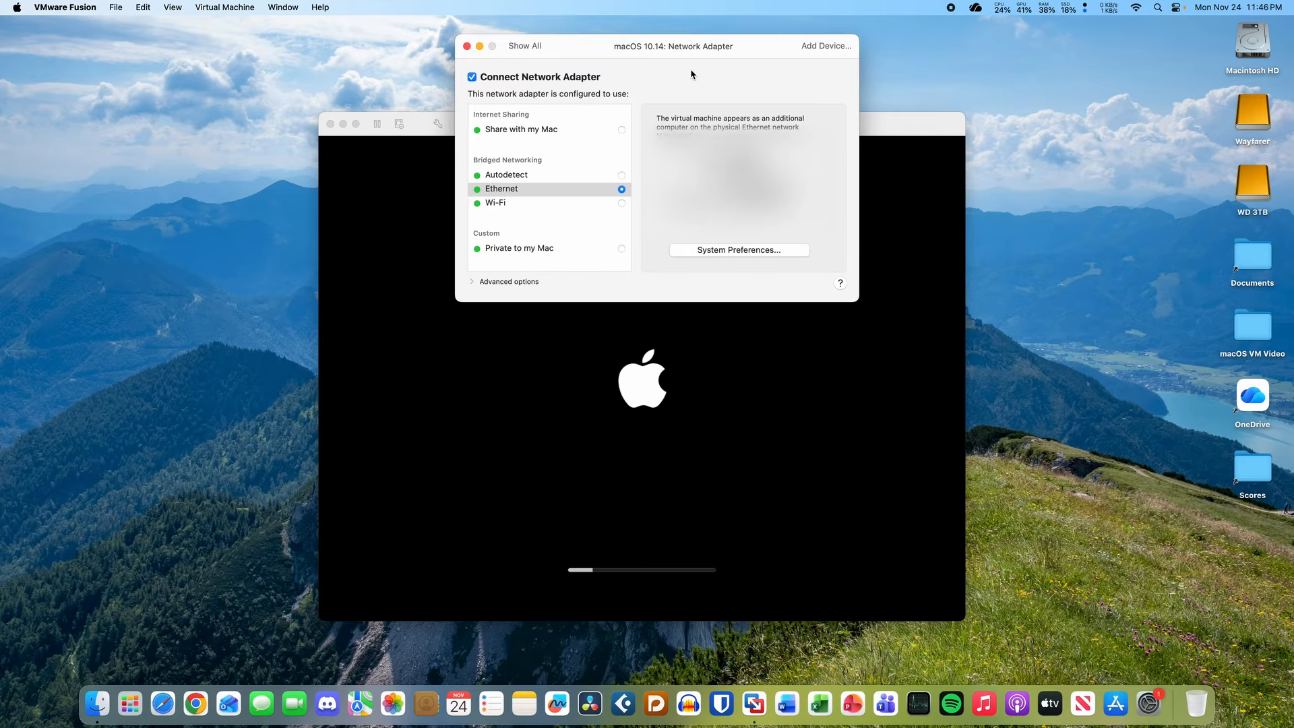
left_click_drag(697, 57, 698, 53)
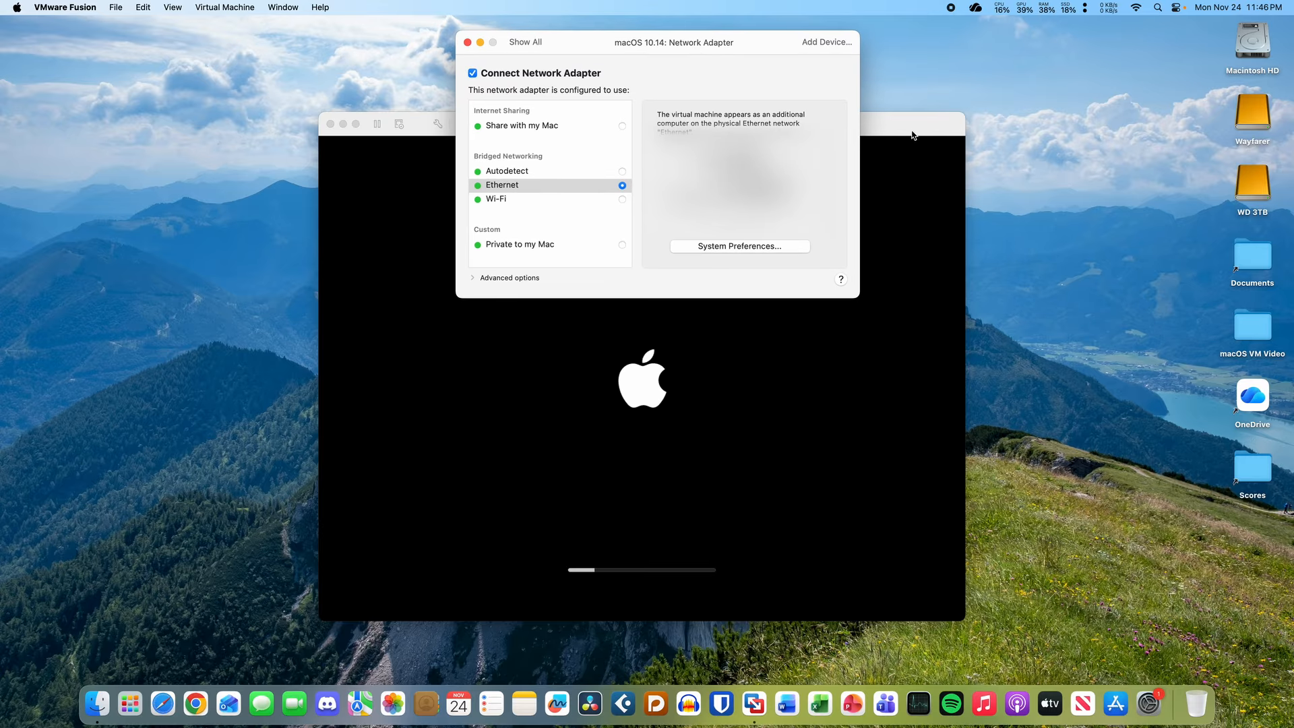
left_click(913, 134)
left_click(719, 65)
- Switch the VM adapter back to Share with my Mac, then bring up the Mac's System Settings
left_click(766, 248)
left_click(622, 126)
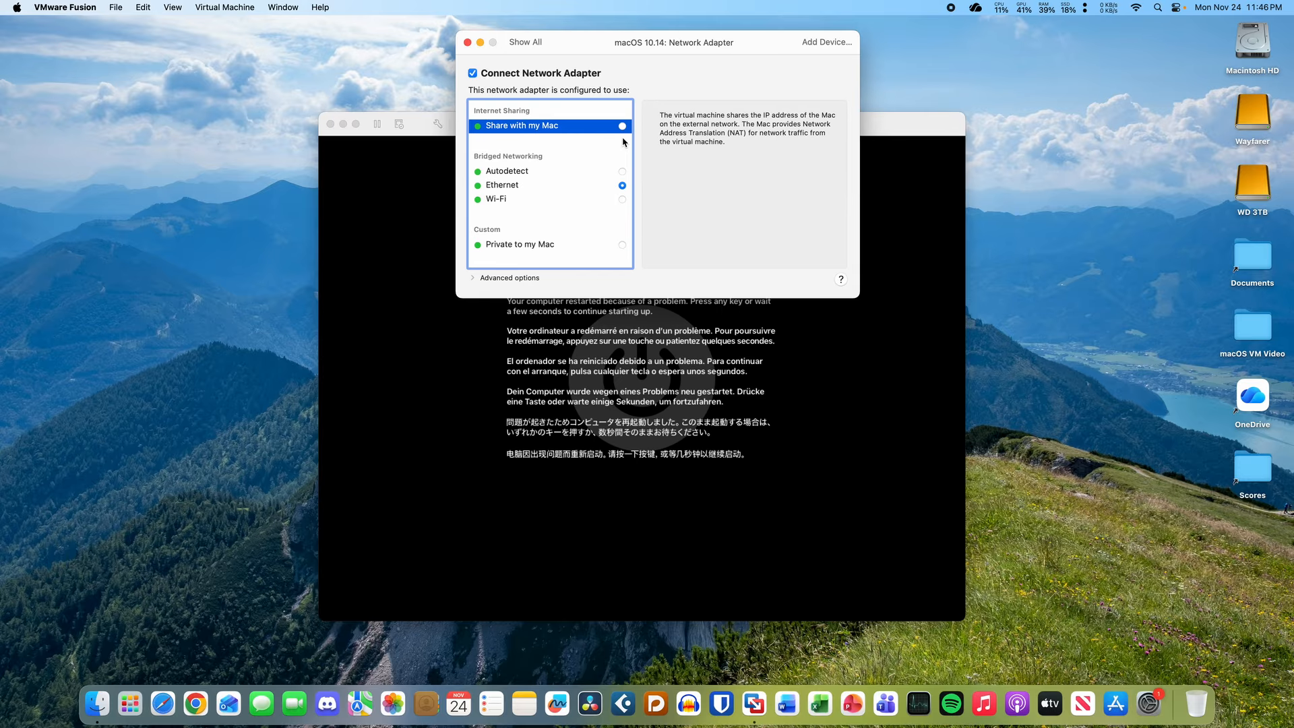
left_click(623, 126)
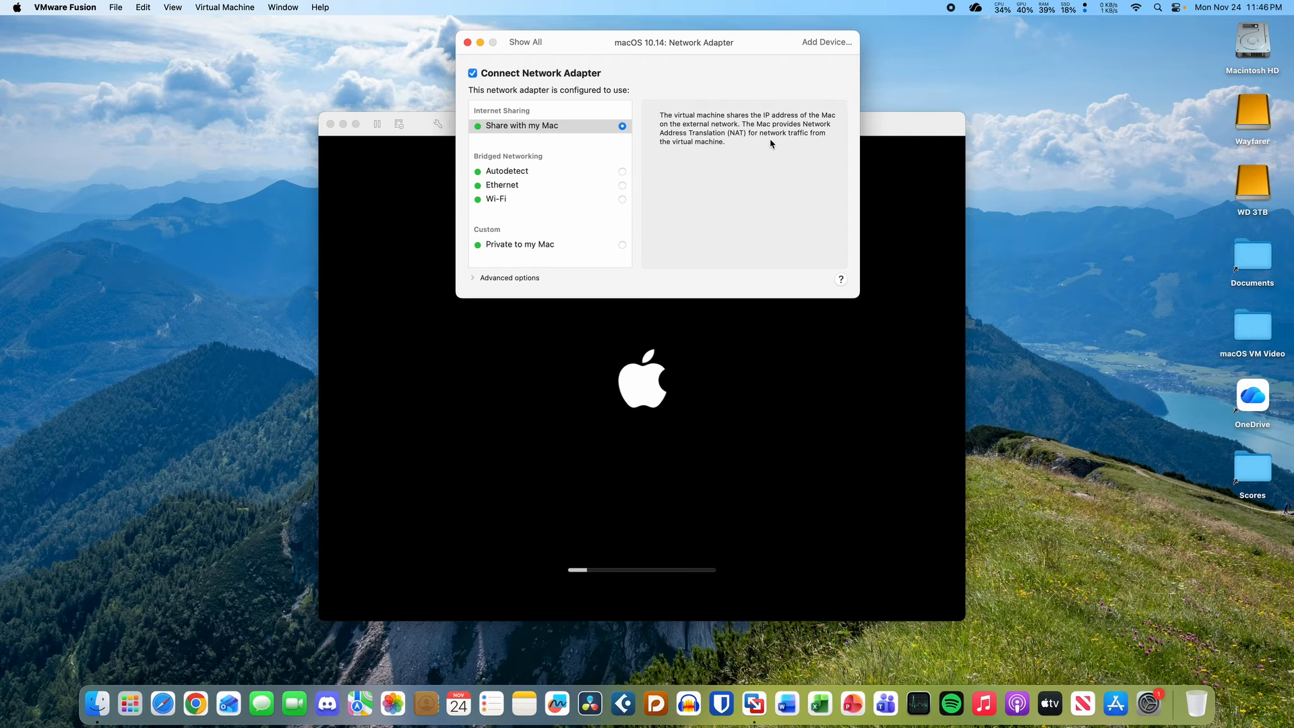
left_click_drag(738, 46, 743, 39)
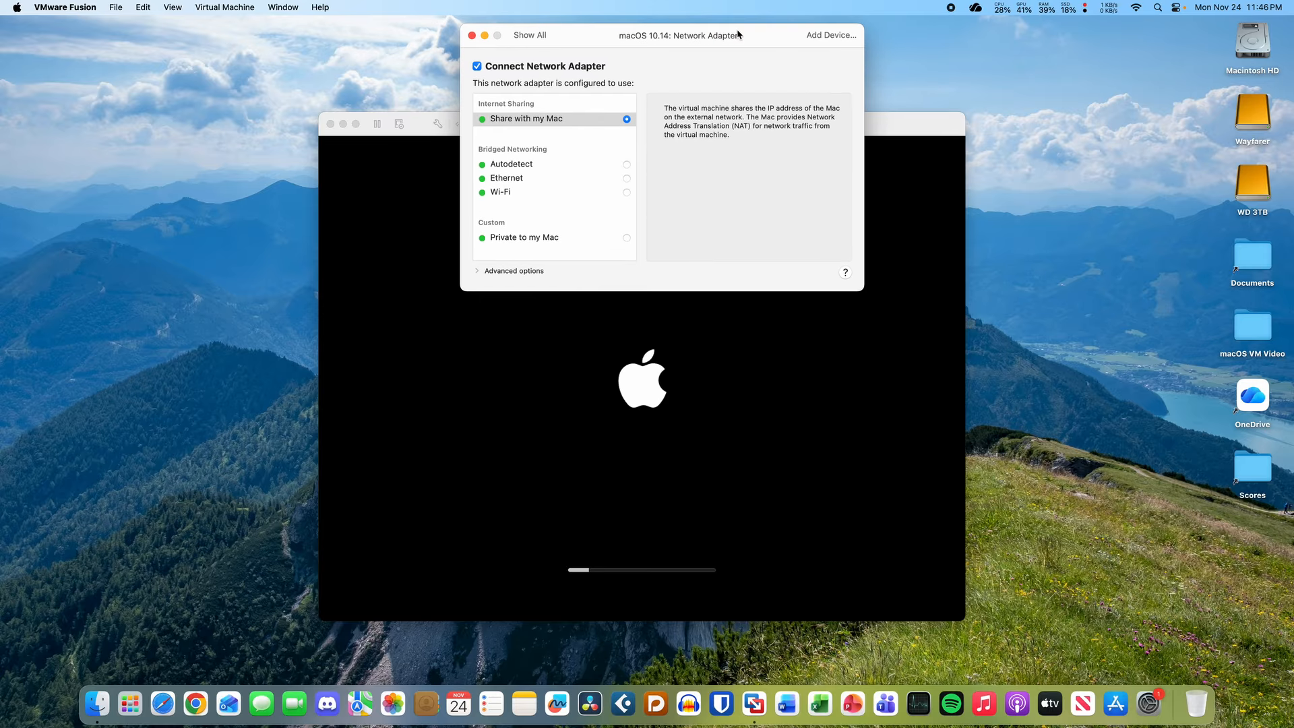
left_click(902, 151)
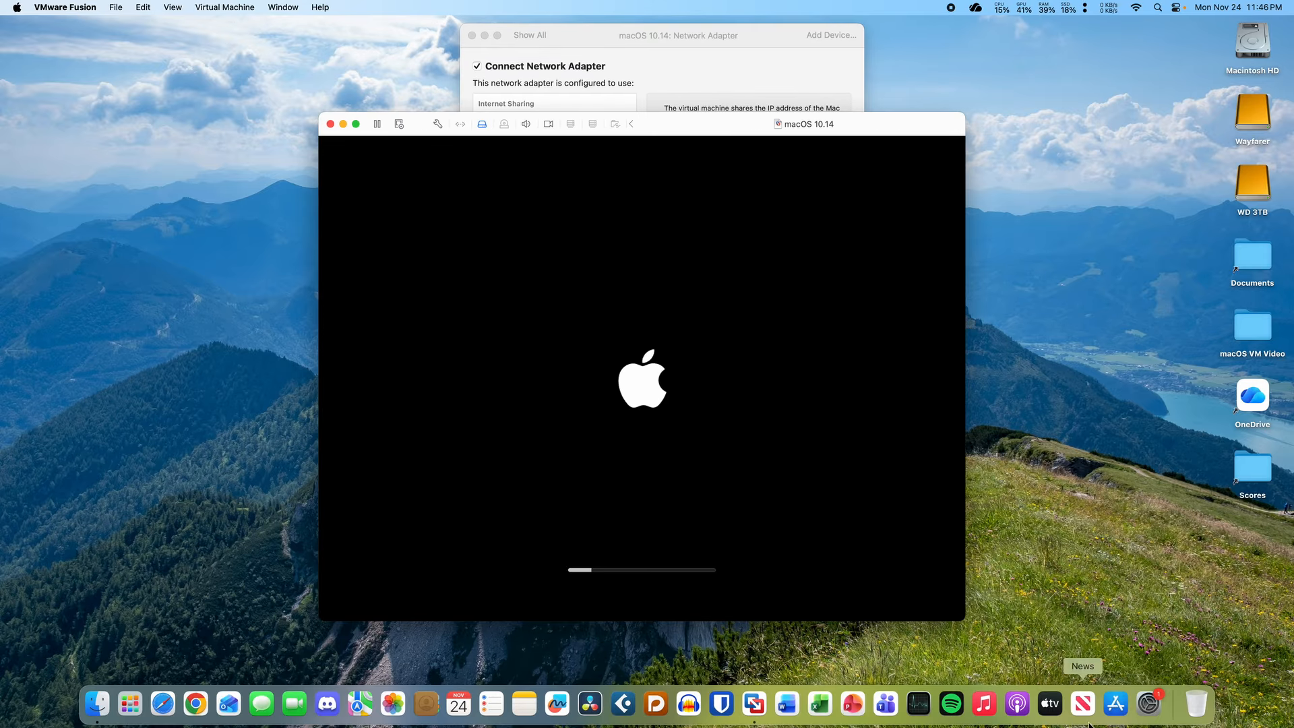
left_click(1149, 704)
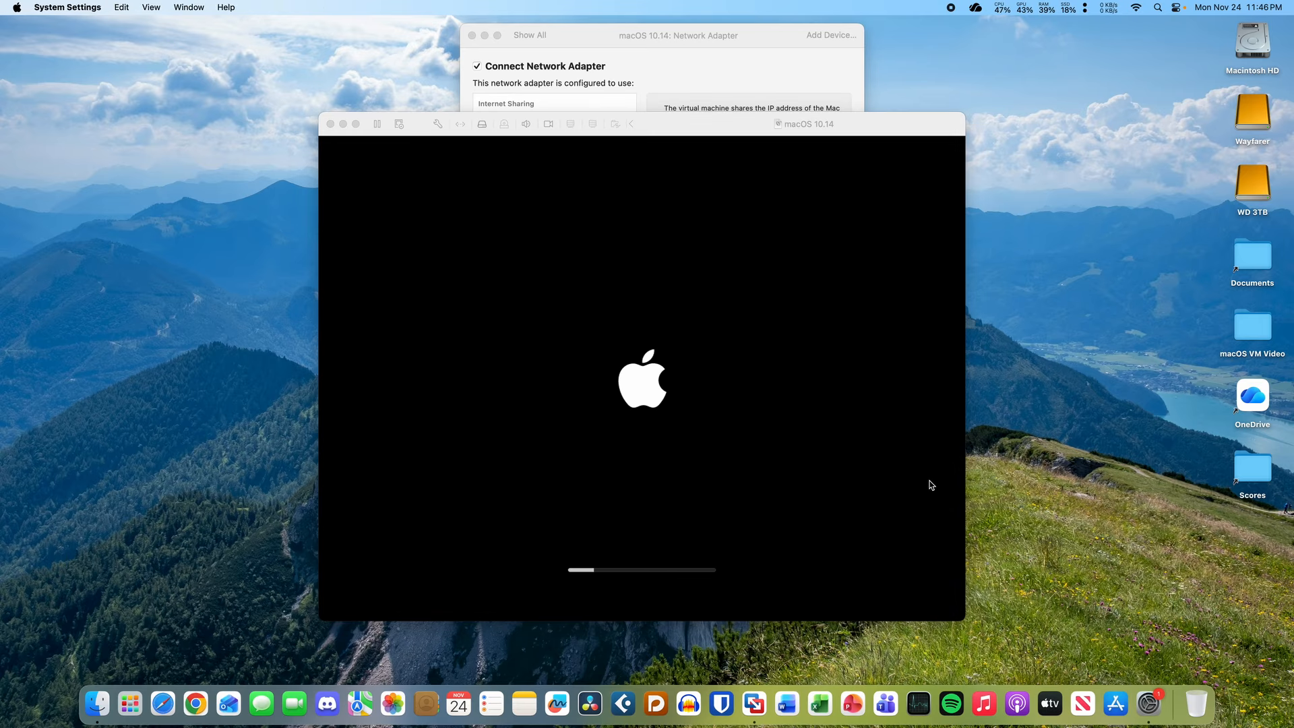
- Check that the Mac's Ethernet shows Connected in Network settings, then return to the VM window
left_click(537, 331)
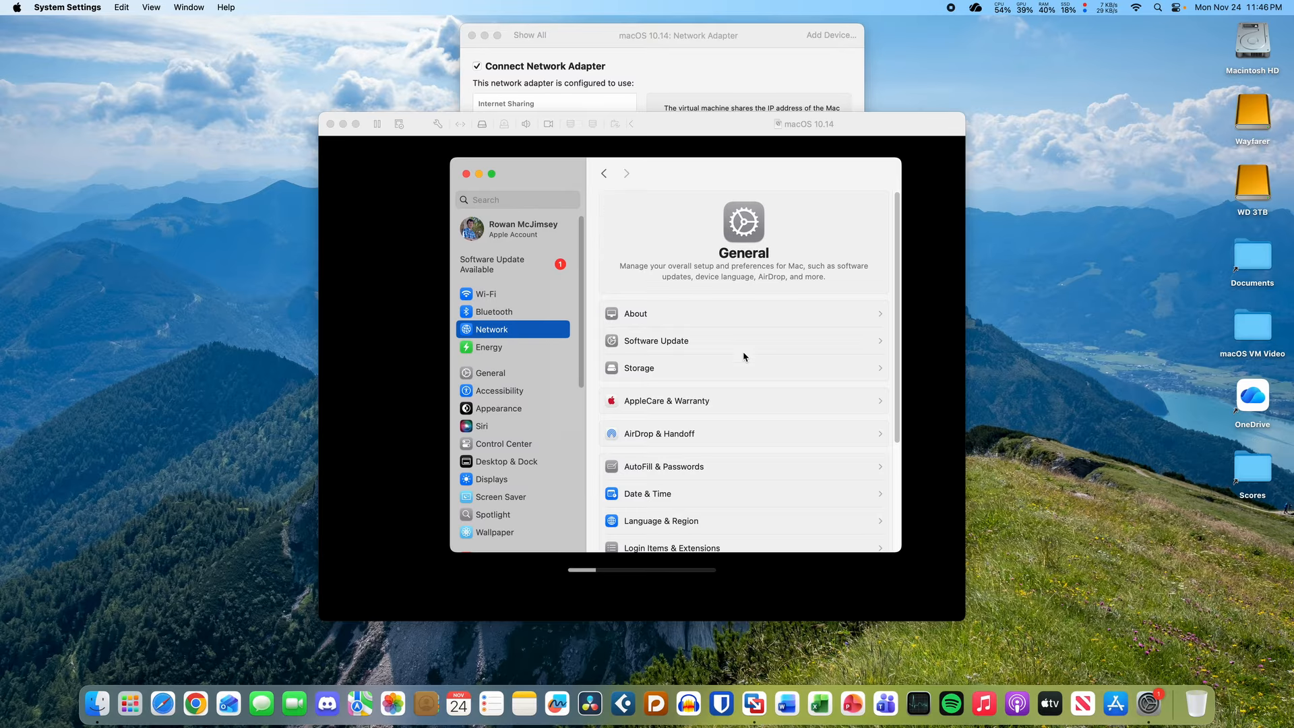
left_click(716, 210)
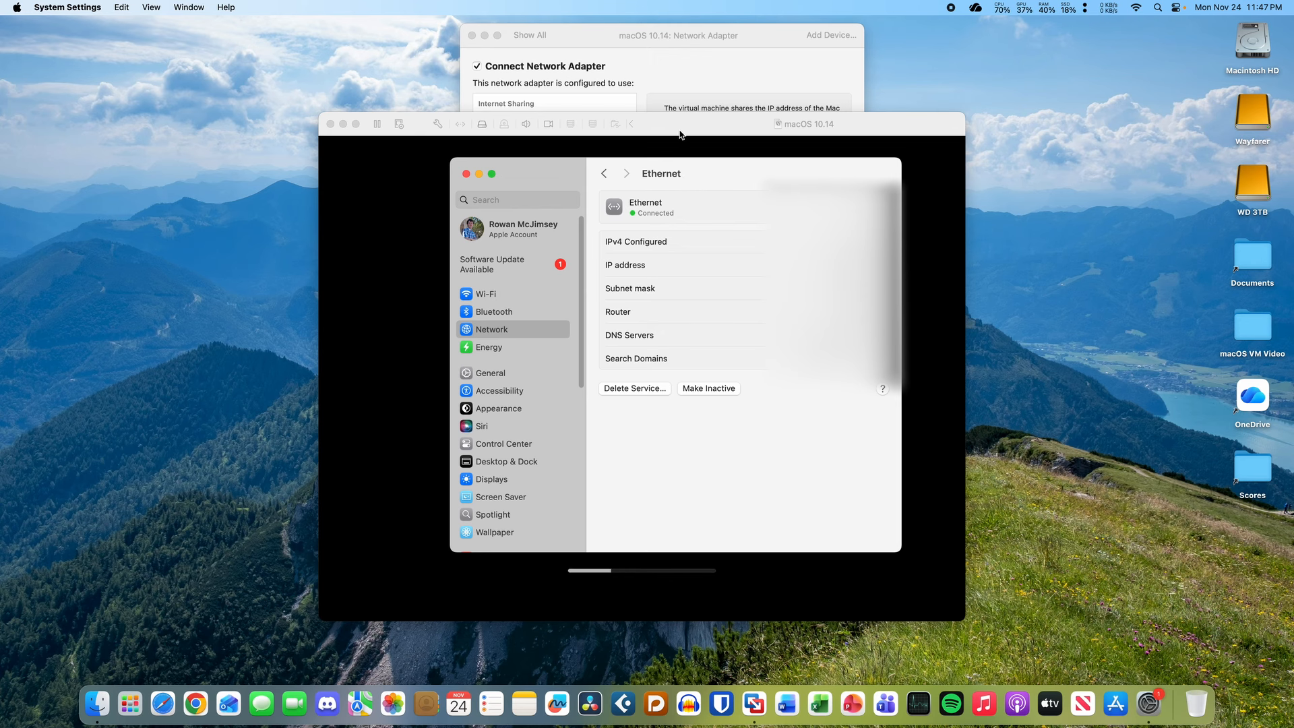
left_click(679, 135)
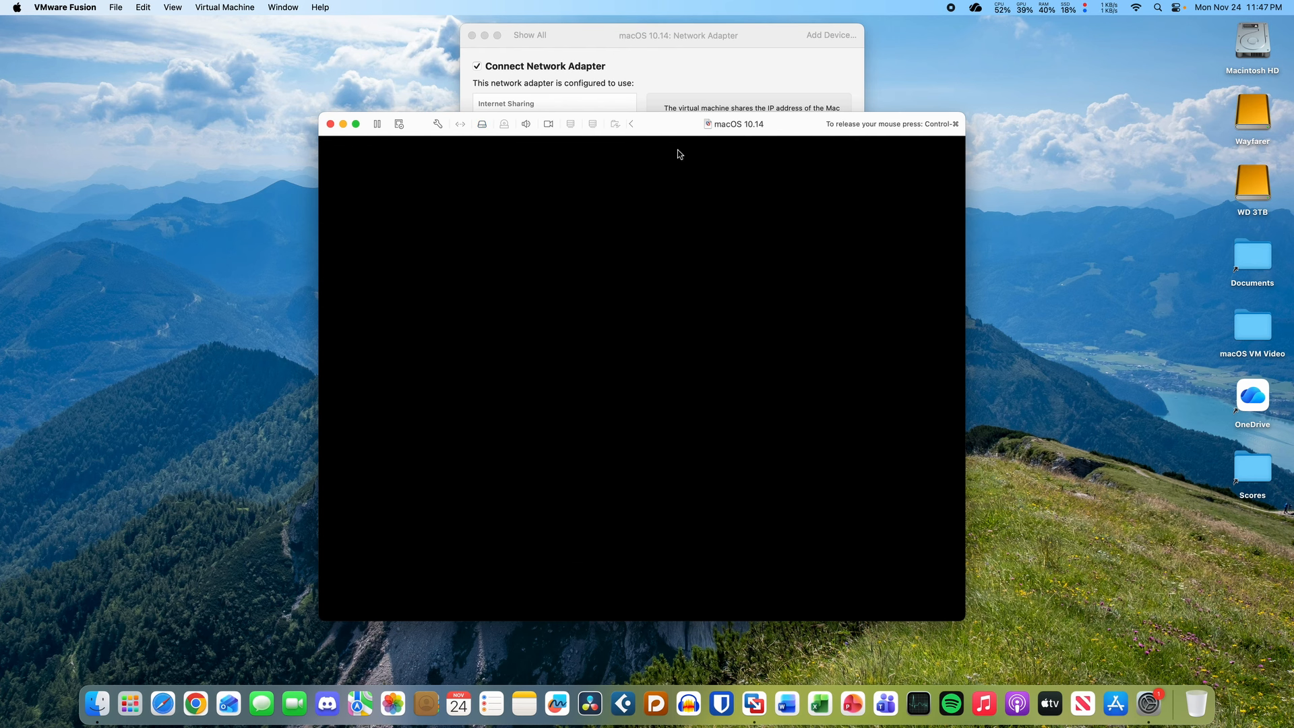
- Log into the guest with the account password and dismiss the reopen-applications and restart-problem prompts
type("••••")
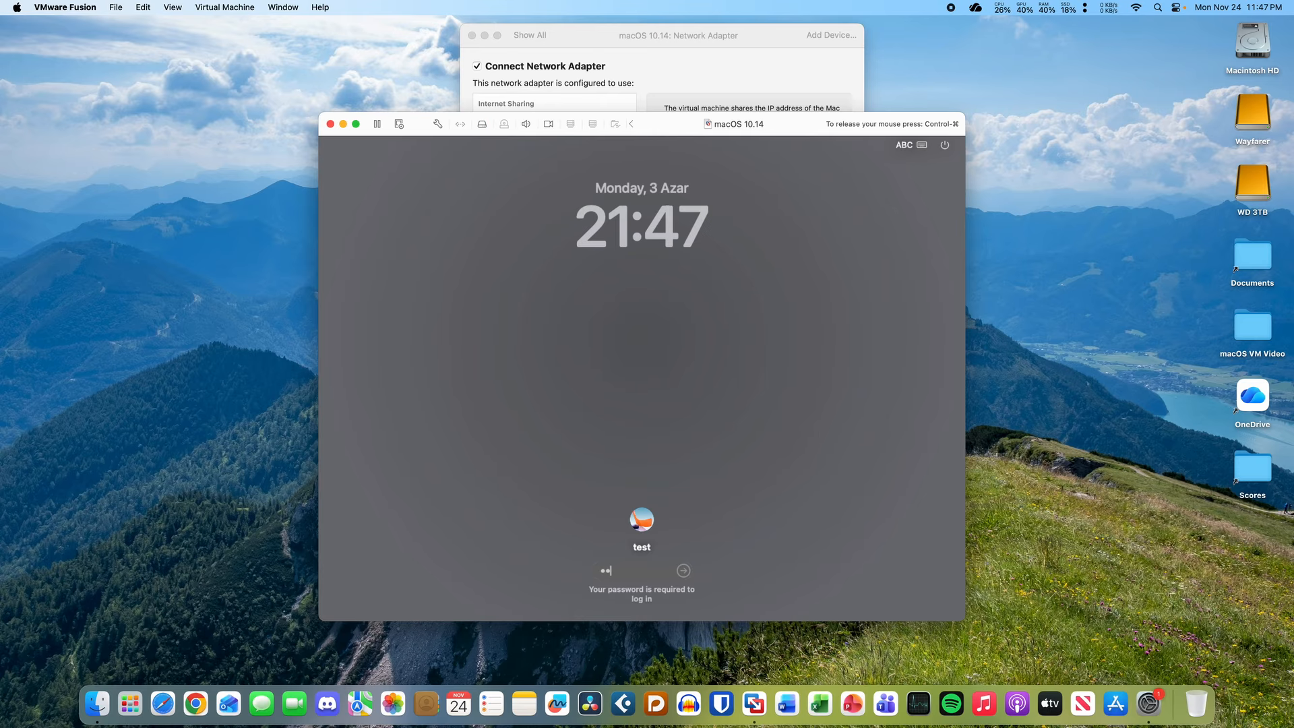
key("Return")
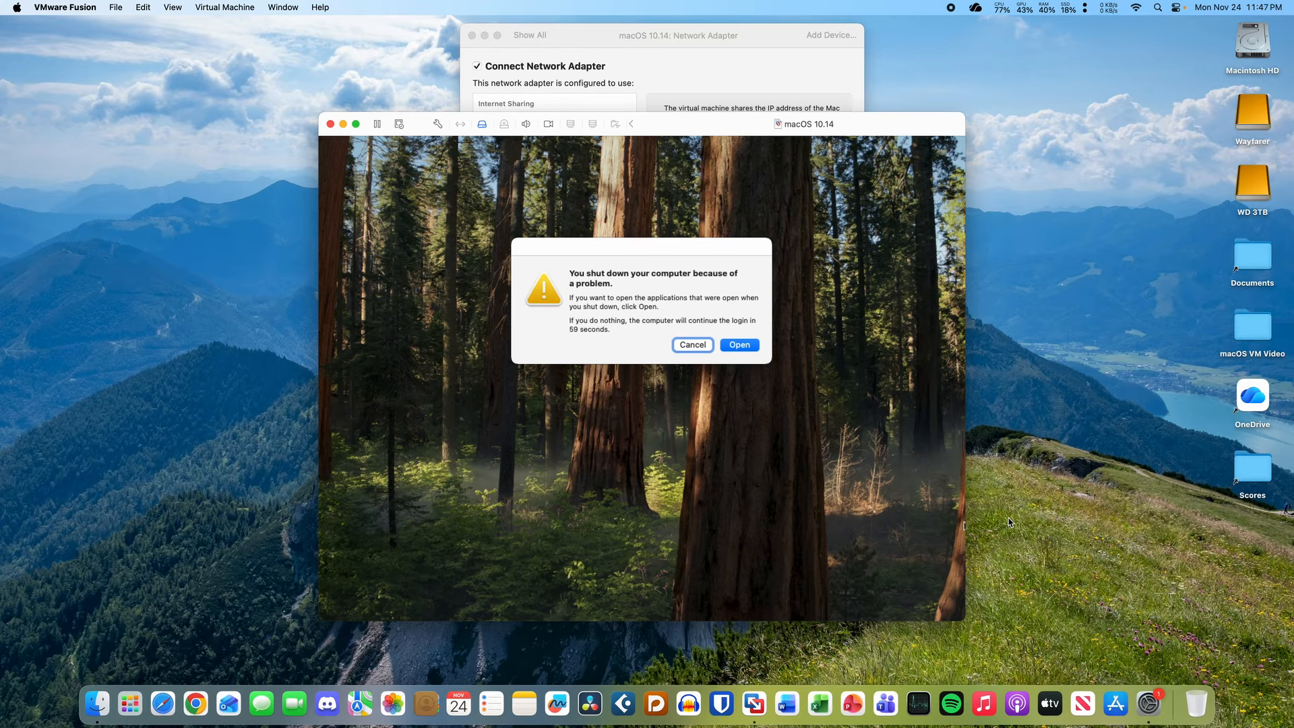
left_click(698, 345)
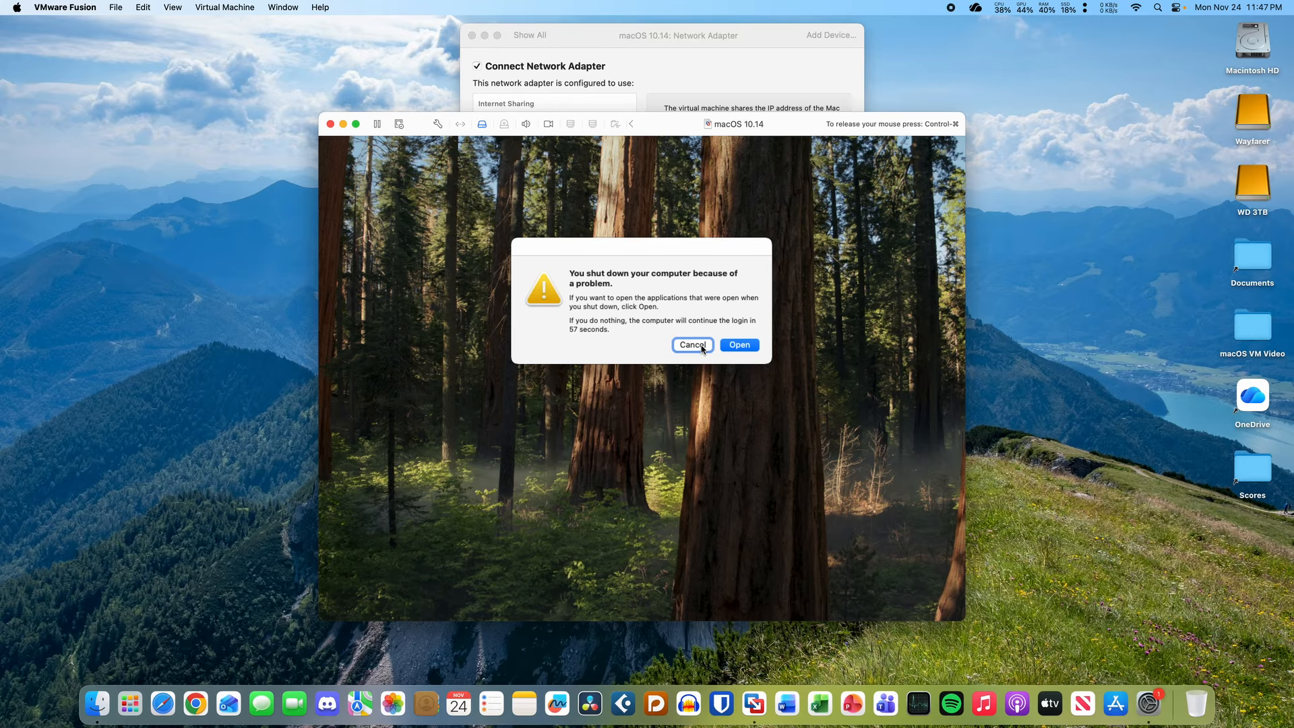
left_click(681, 367)
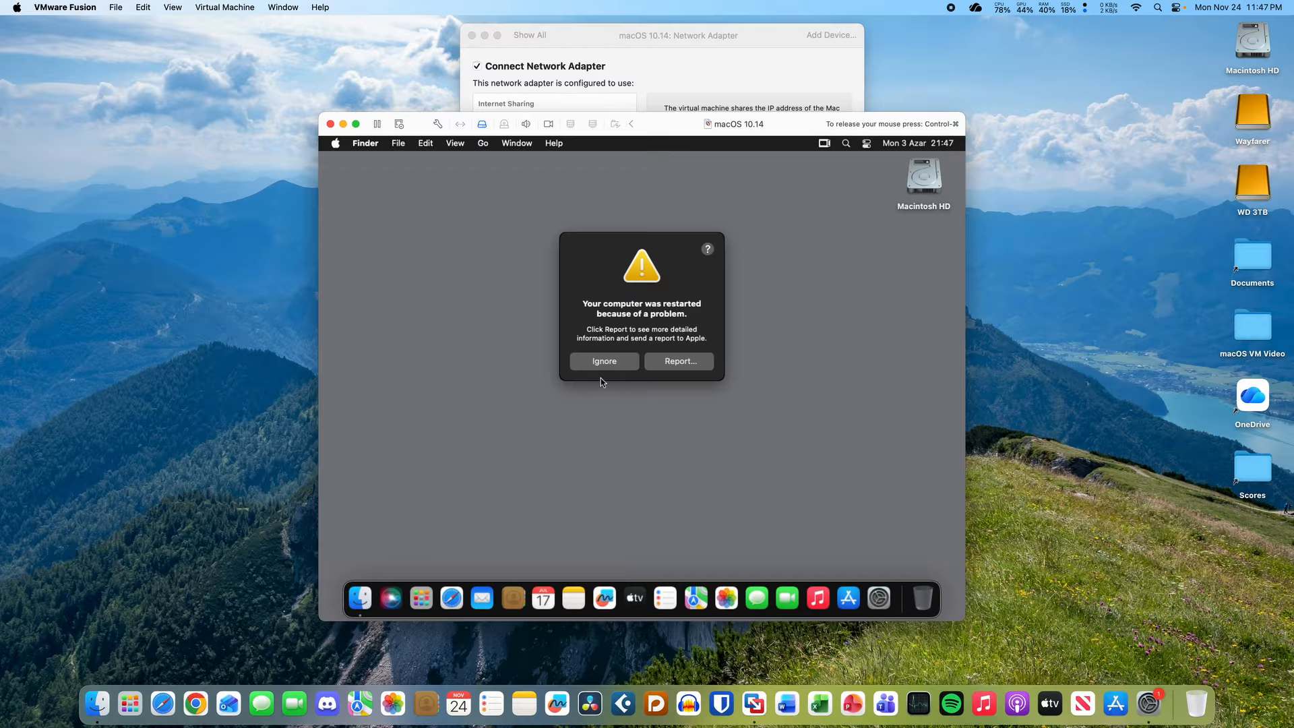
left_click(604, 364)
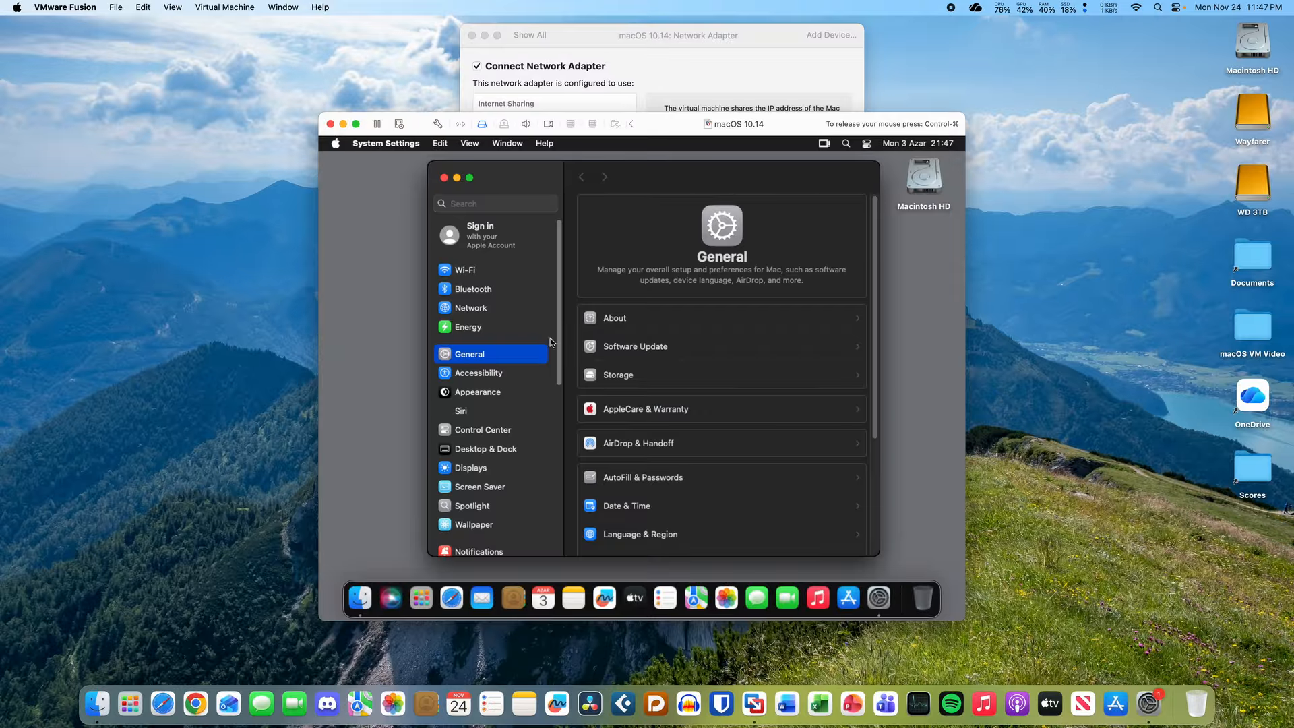
- Navigate the guest's Network settings to the Ethernet TCP/IP details
left_click(517, 309)
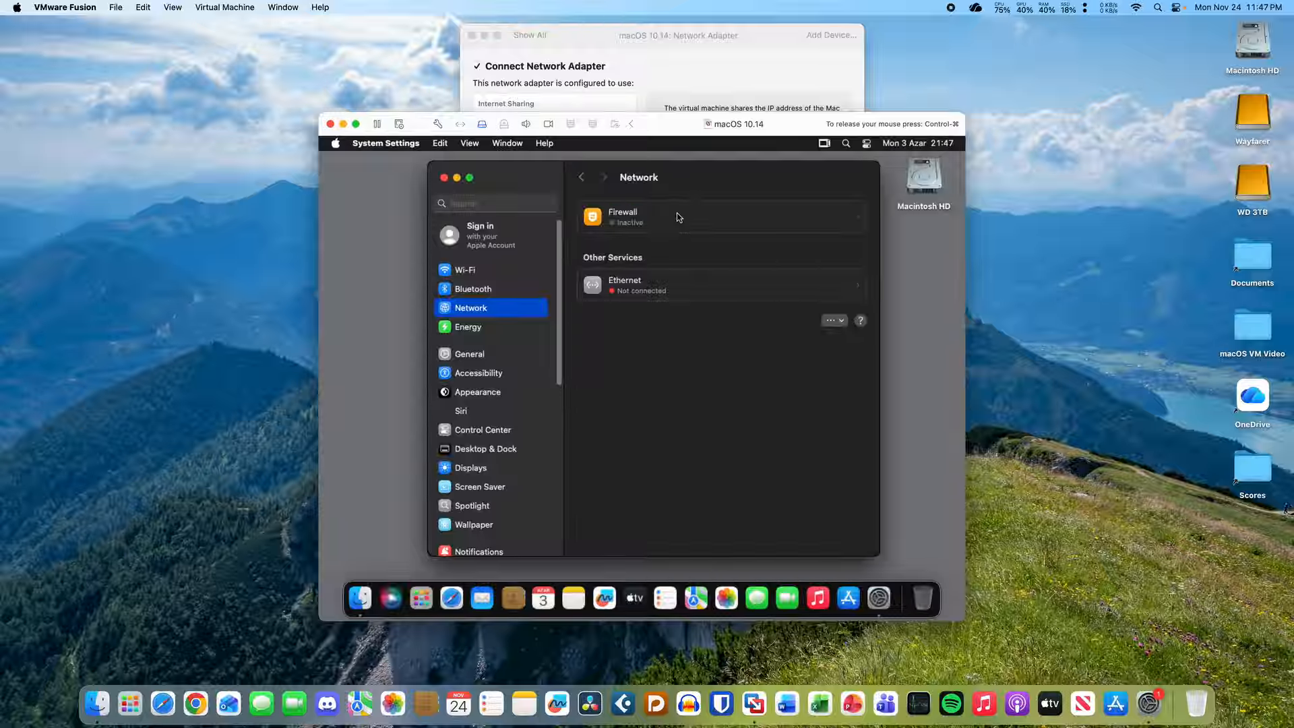
left_click(688, 291)
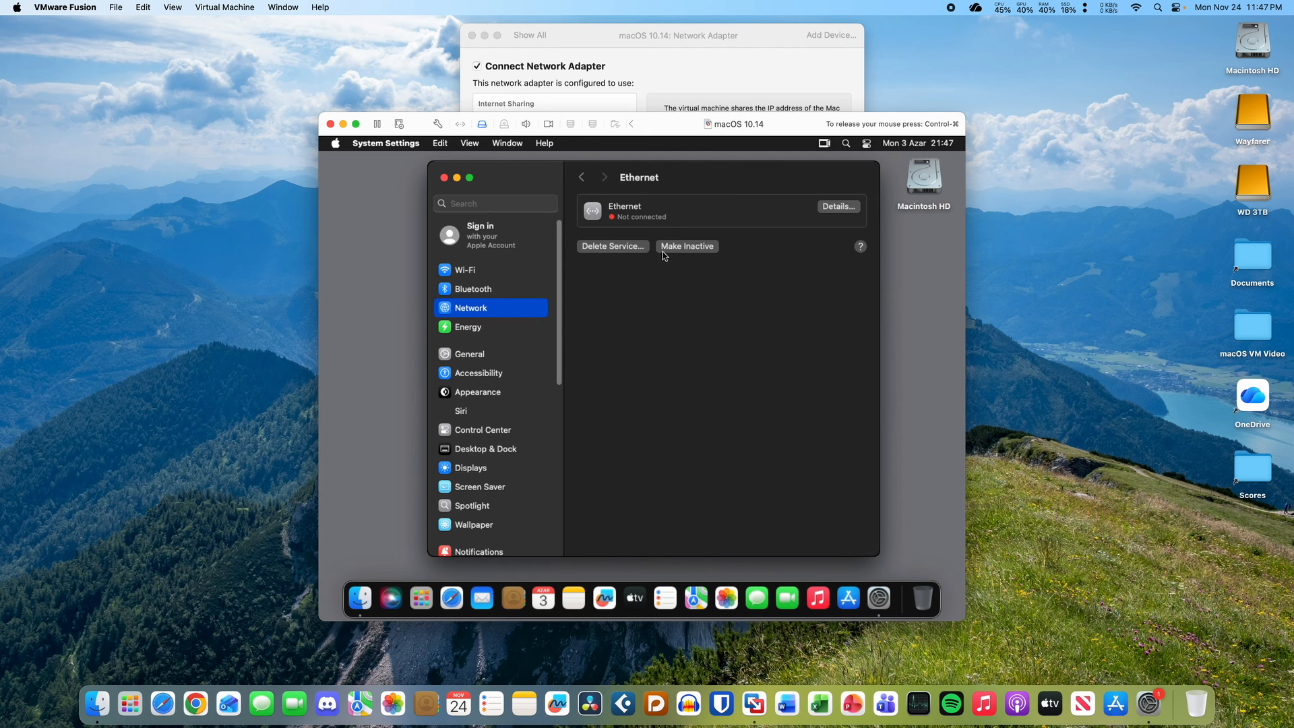
left_click(824, 209)
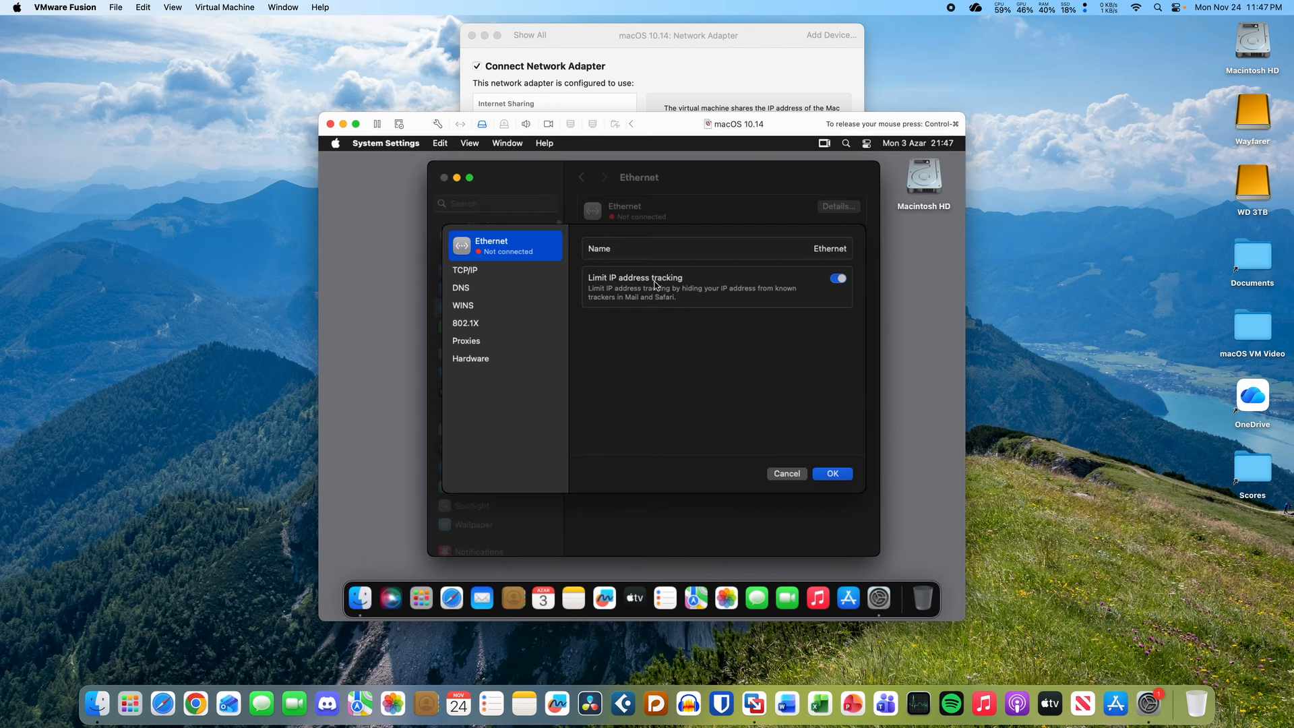
left_click(512, 271)
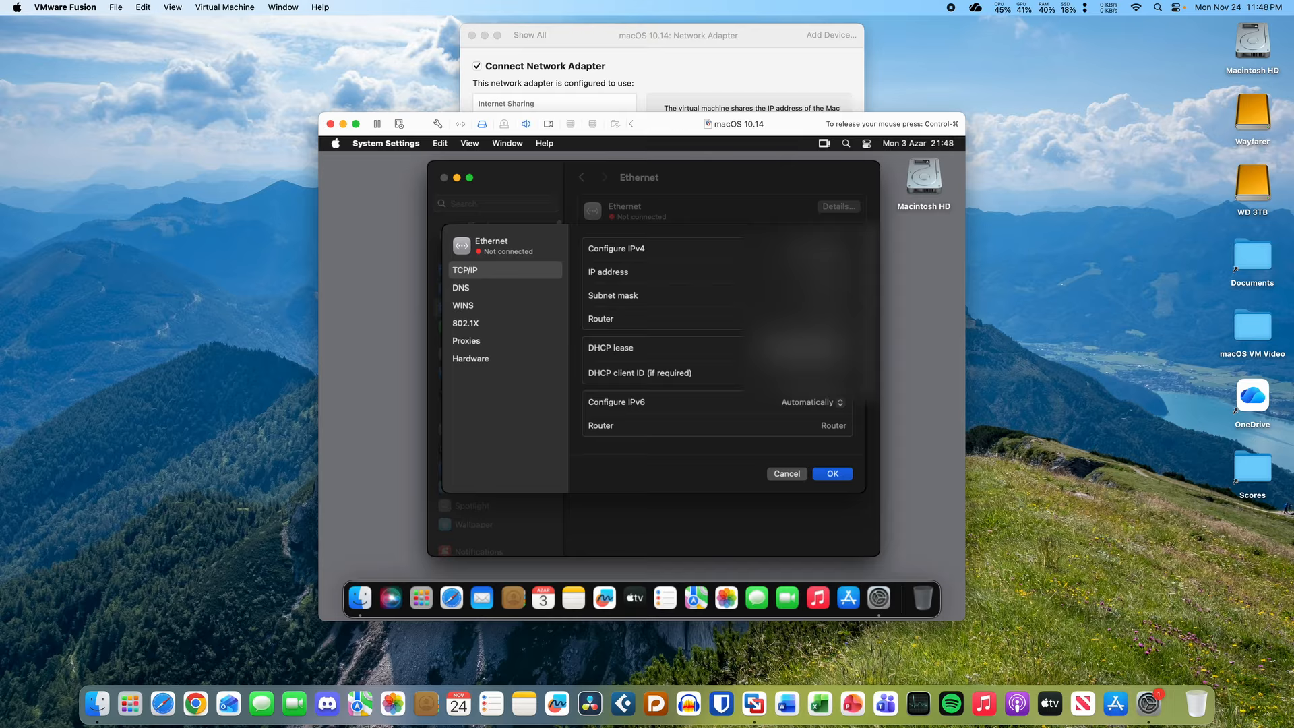
- Set Configure IPv4 to the third method and release the mouse with Control-Command
left_click(815, 248)
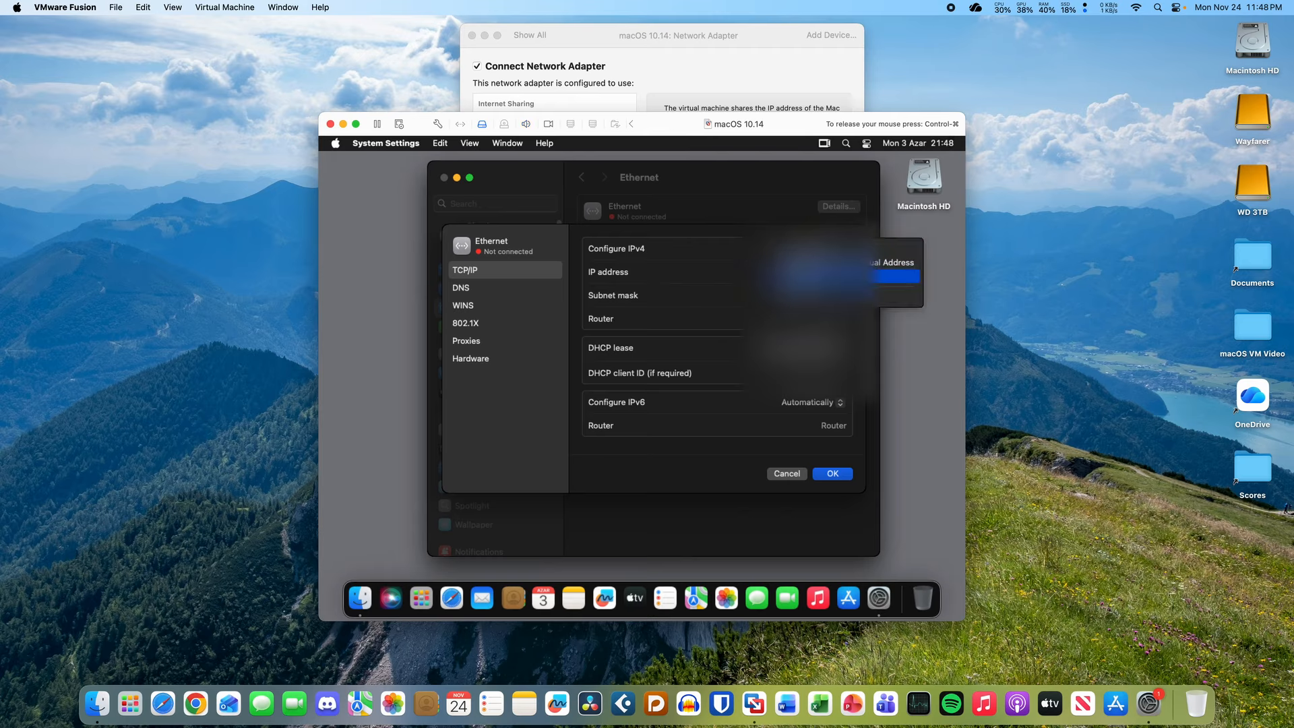
left_click(816, 276)
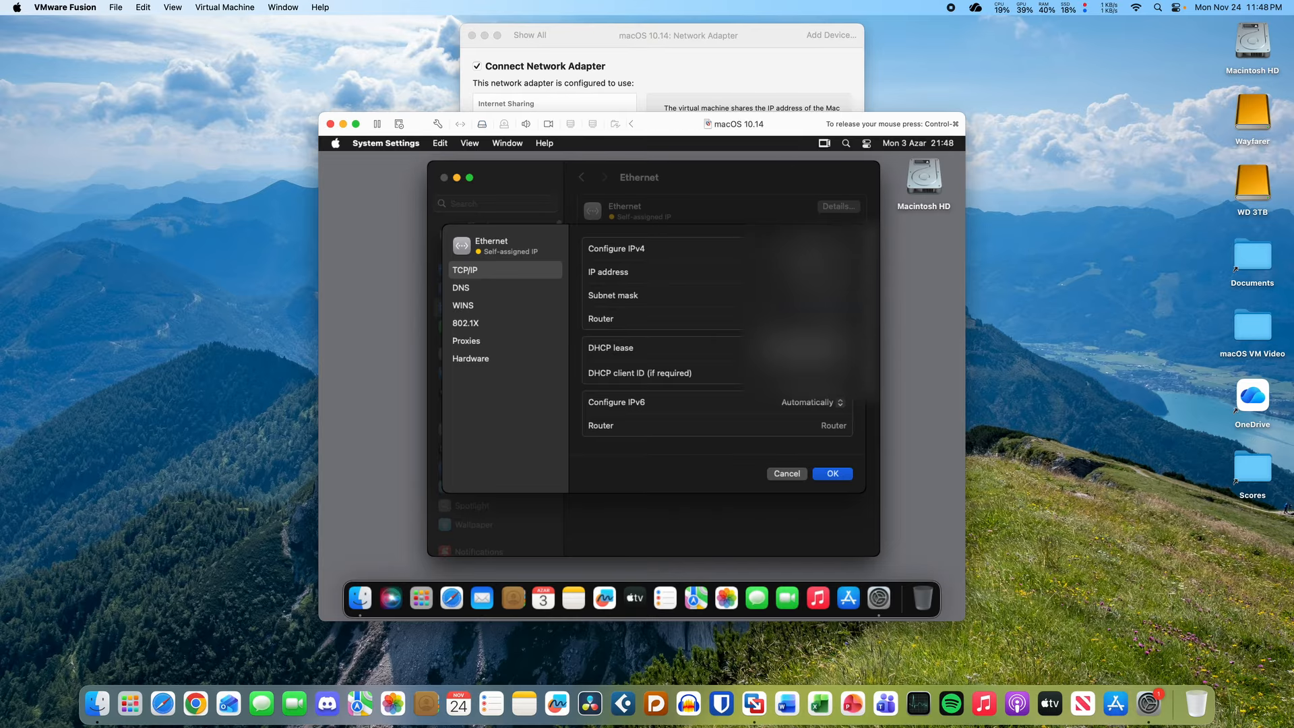
left_click(816, 248)
left_click(816, 276)
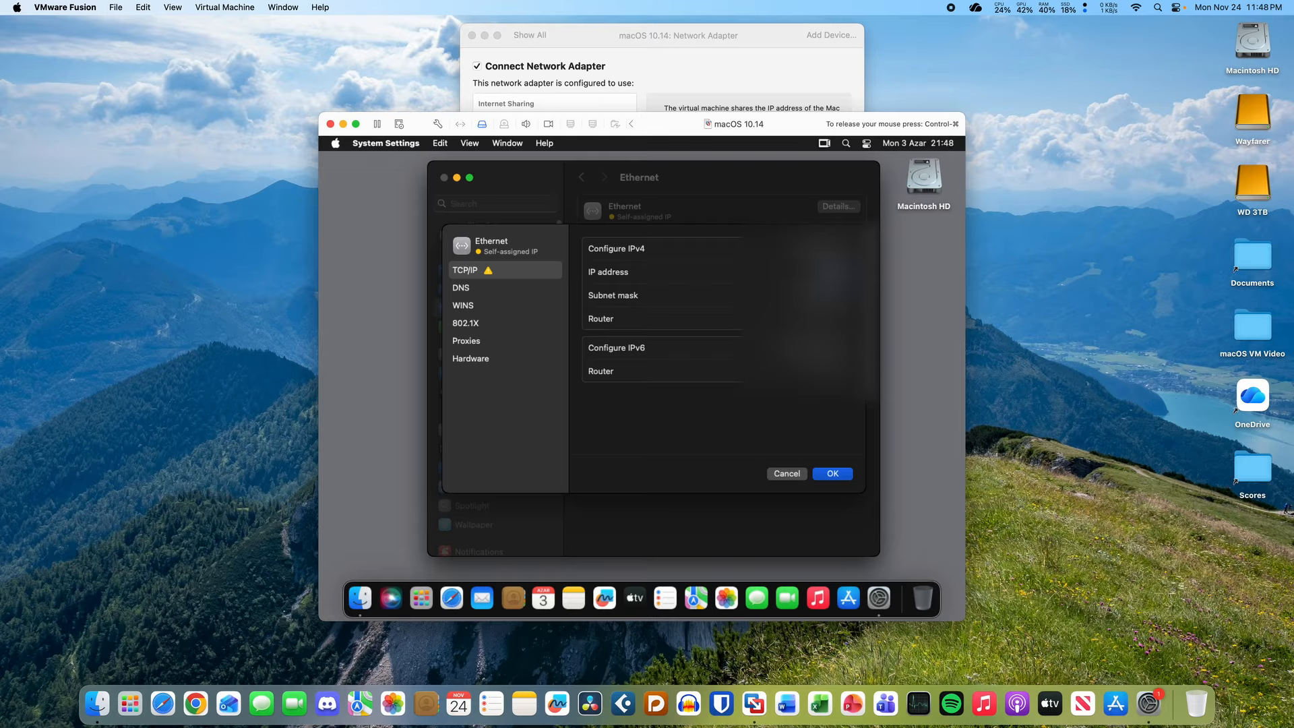
key("ctrl+super")
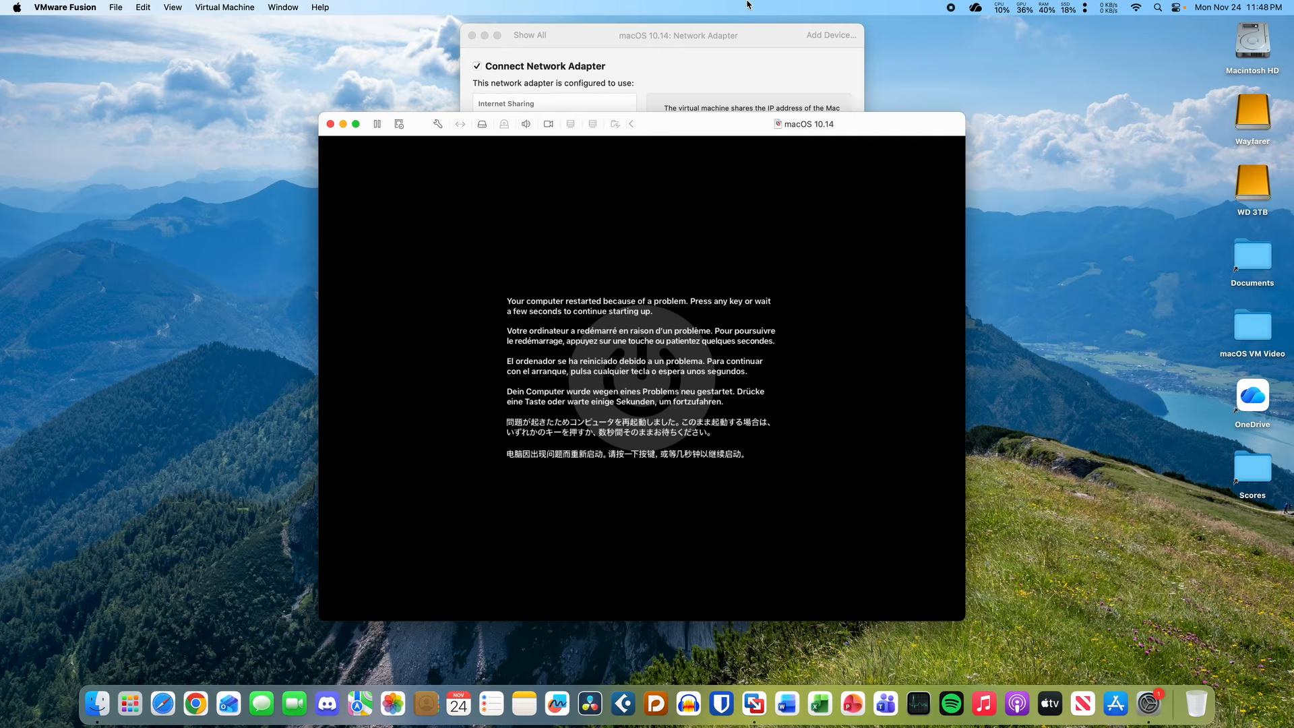
- Nudge the Network Adapter settings window, expand and collapse Advanced options, then bring the VM forward
left_click(745, 50)
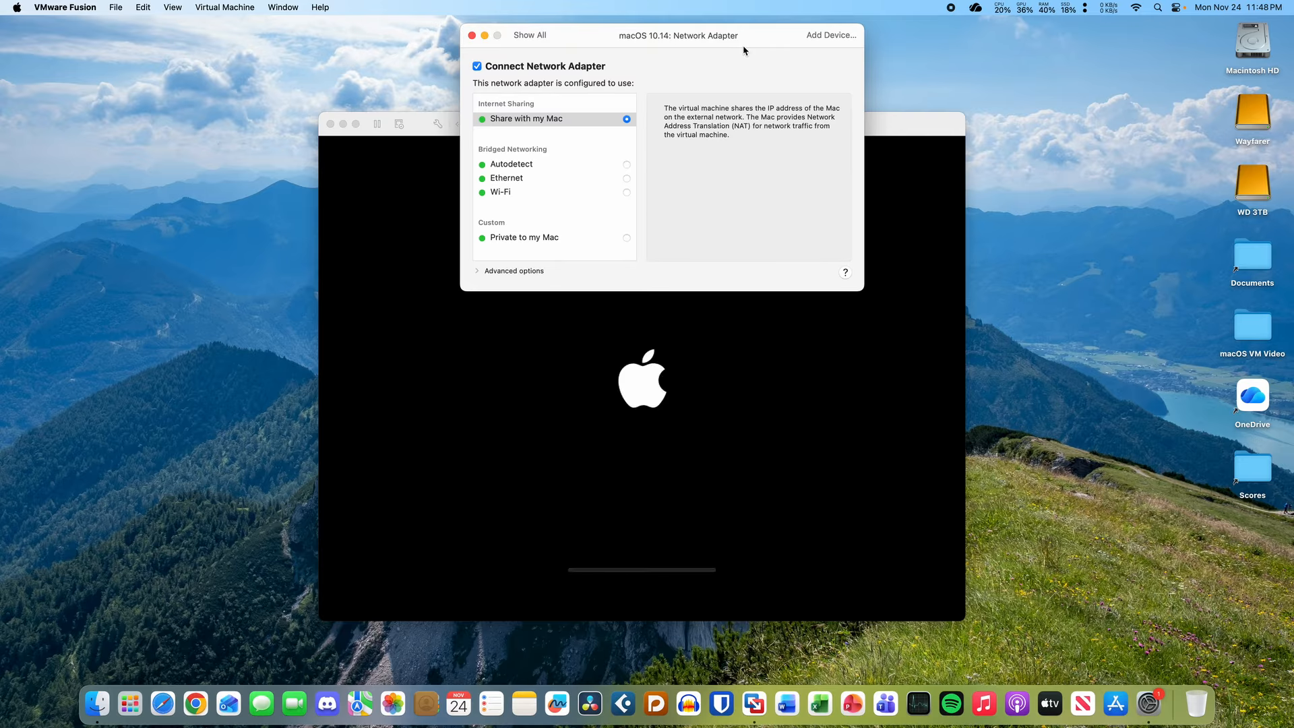
left_click_drag(745, 51, 760, 61)
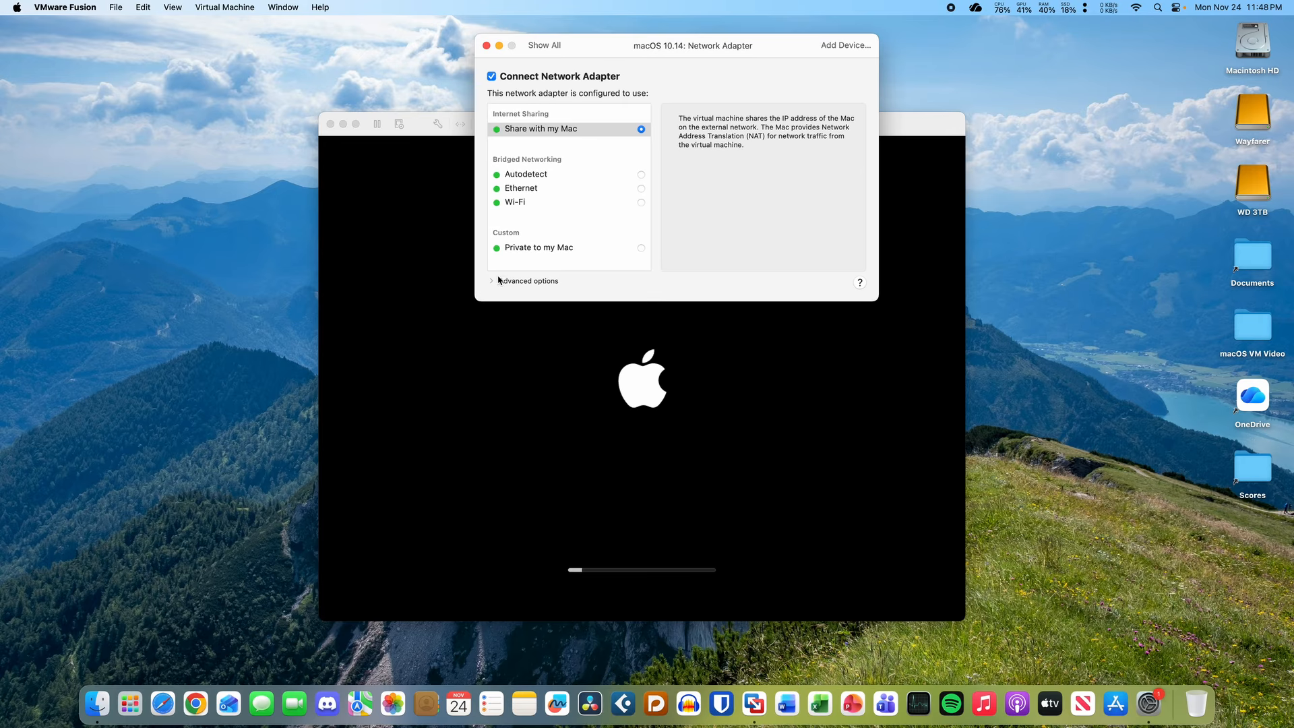
left_click(491, 282)
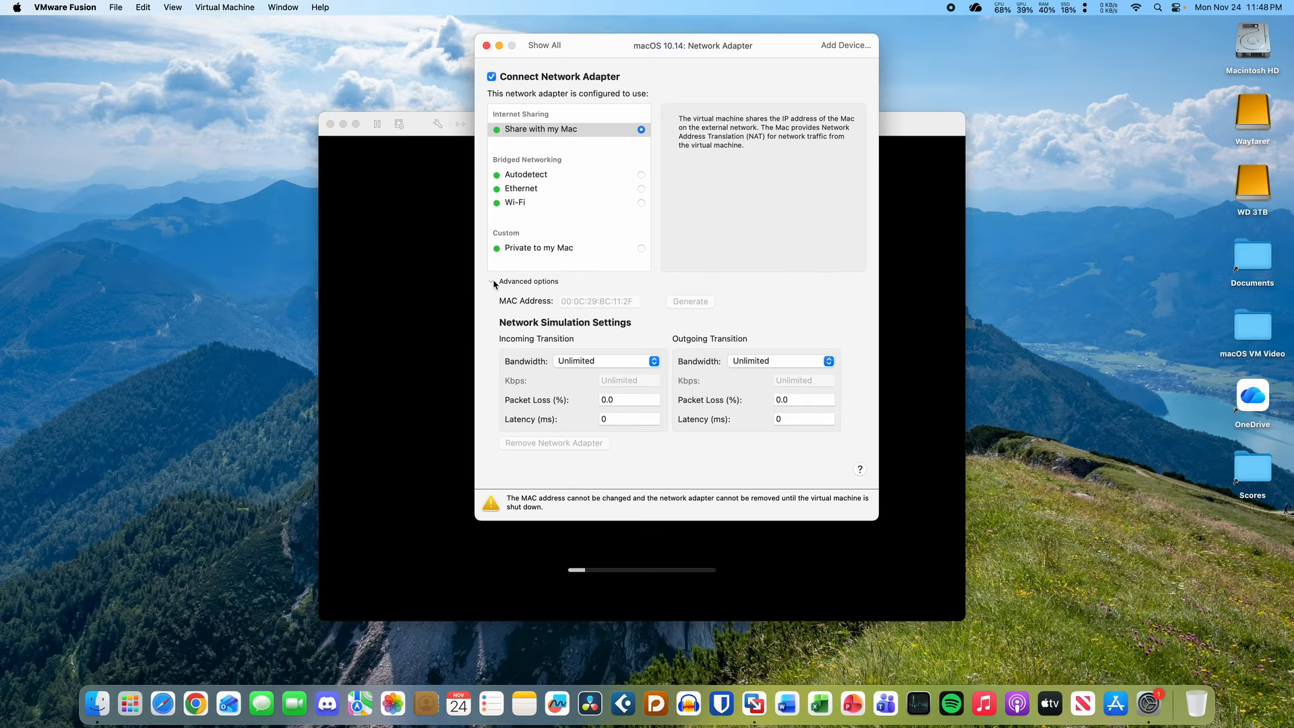
left_click(491, 282)
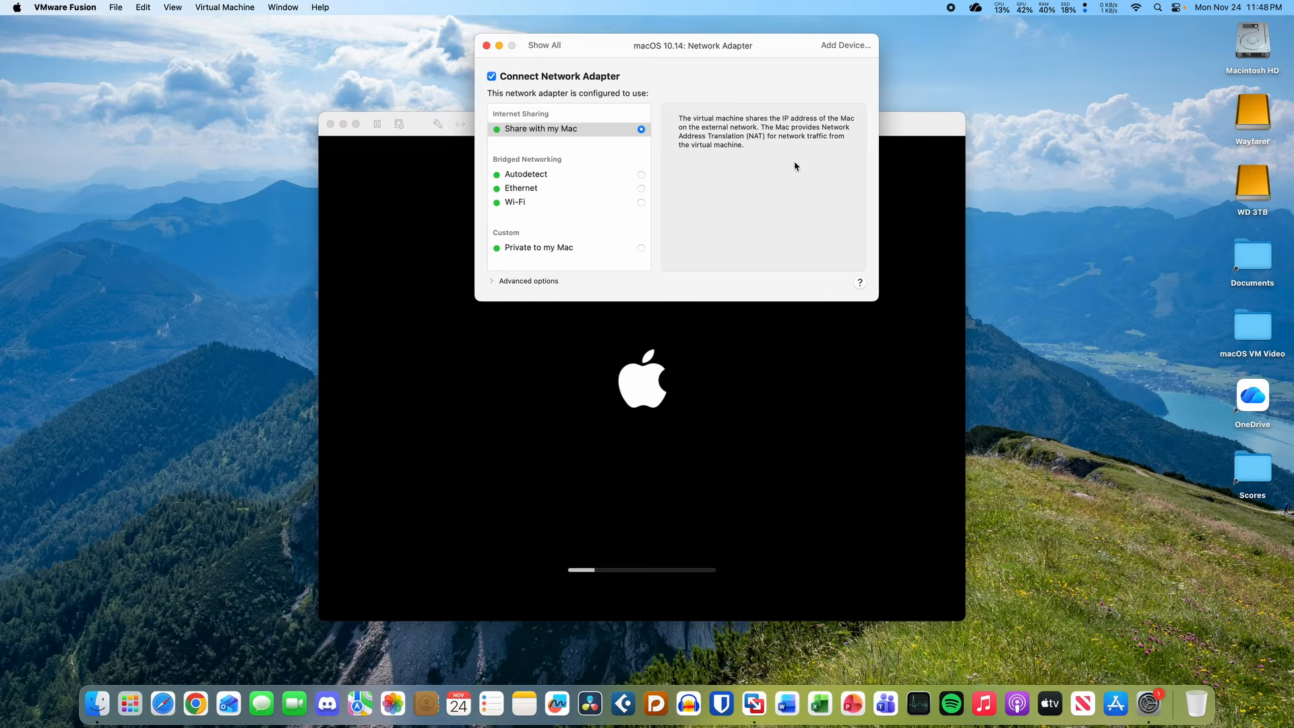
left_click(917, 134)
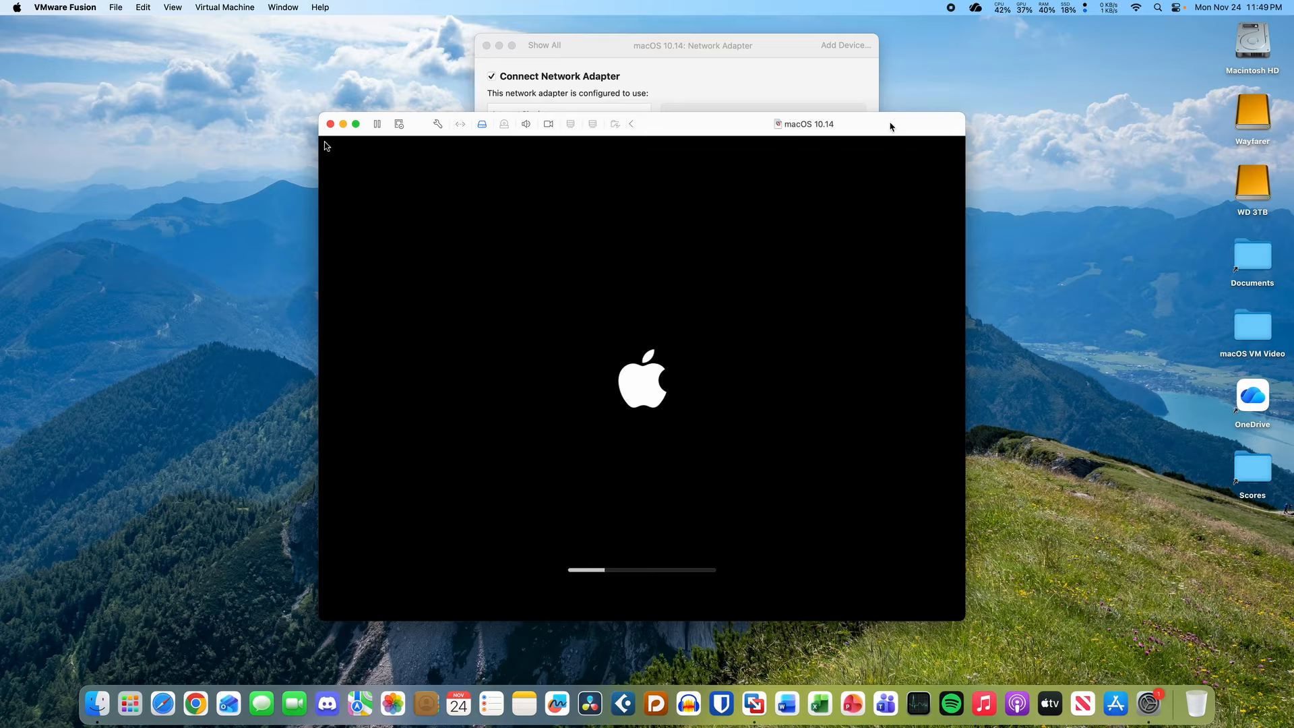
- Focus the VM window and log into the guest with the account password
left_click(697, 82)
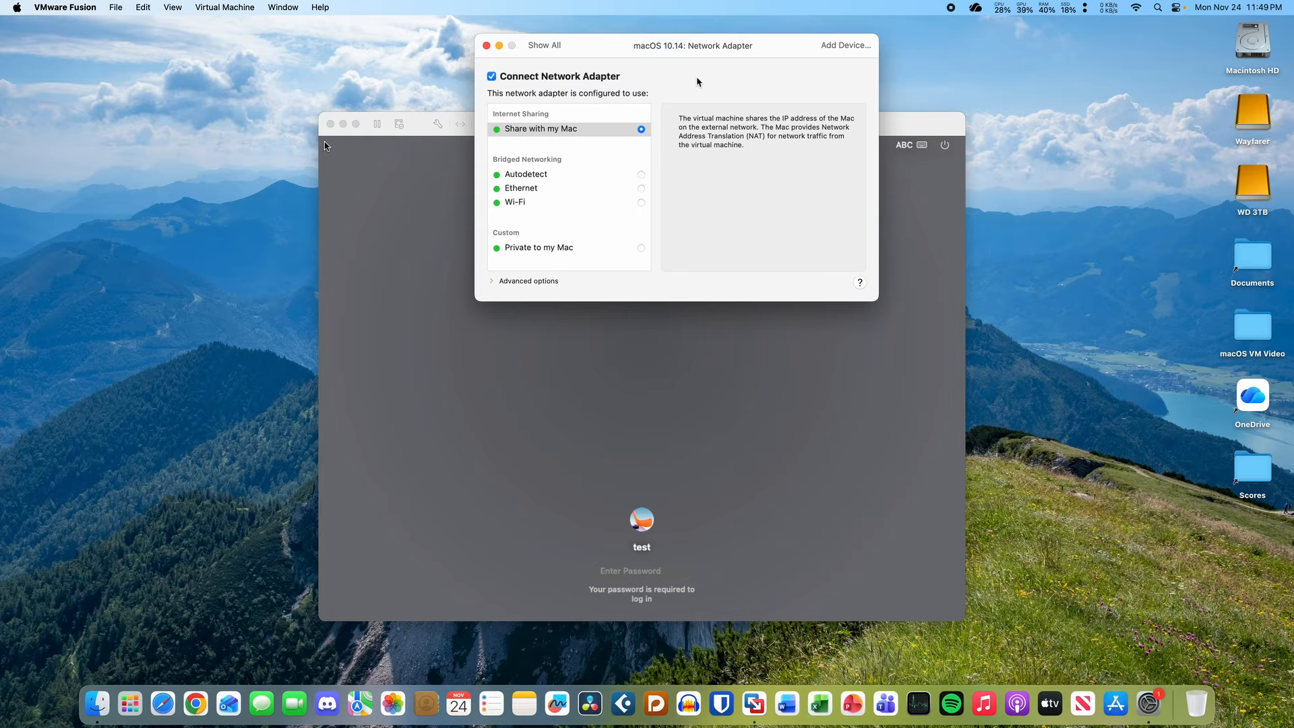
left_click(716, 379)
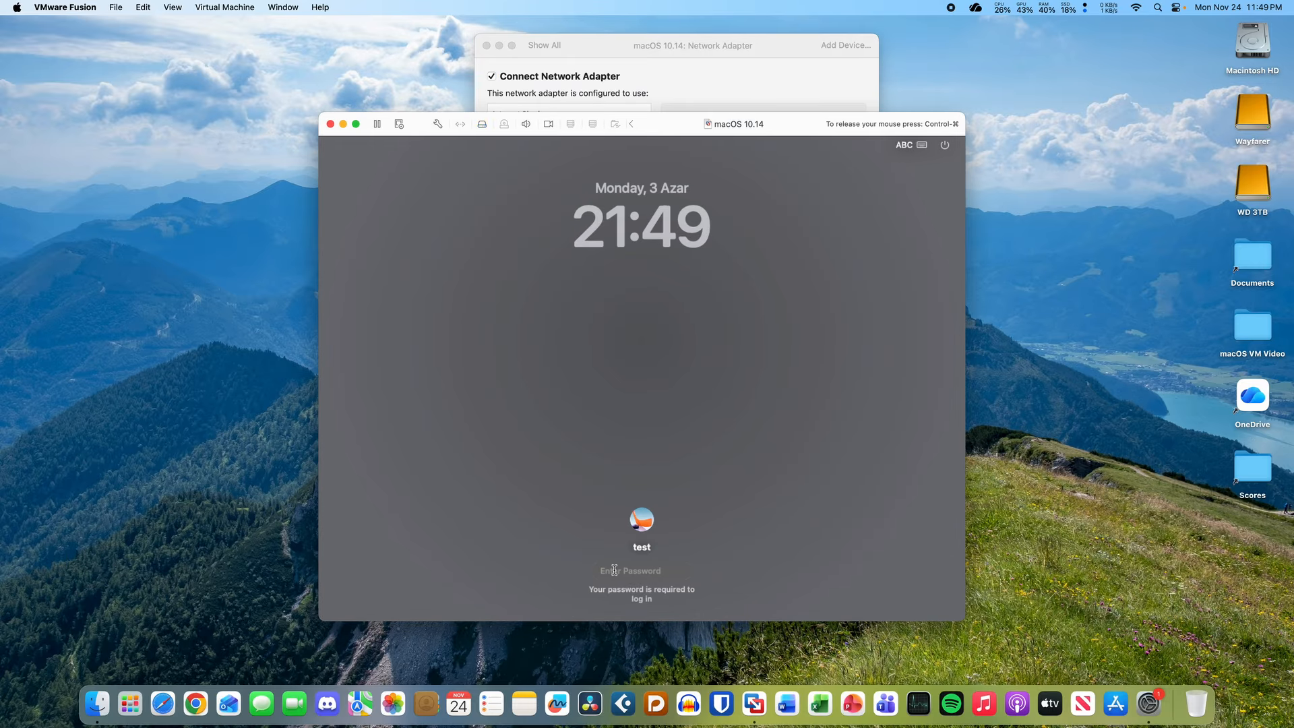
type("test")
key("Return")
key("ctrl+super")
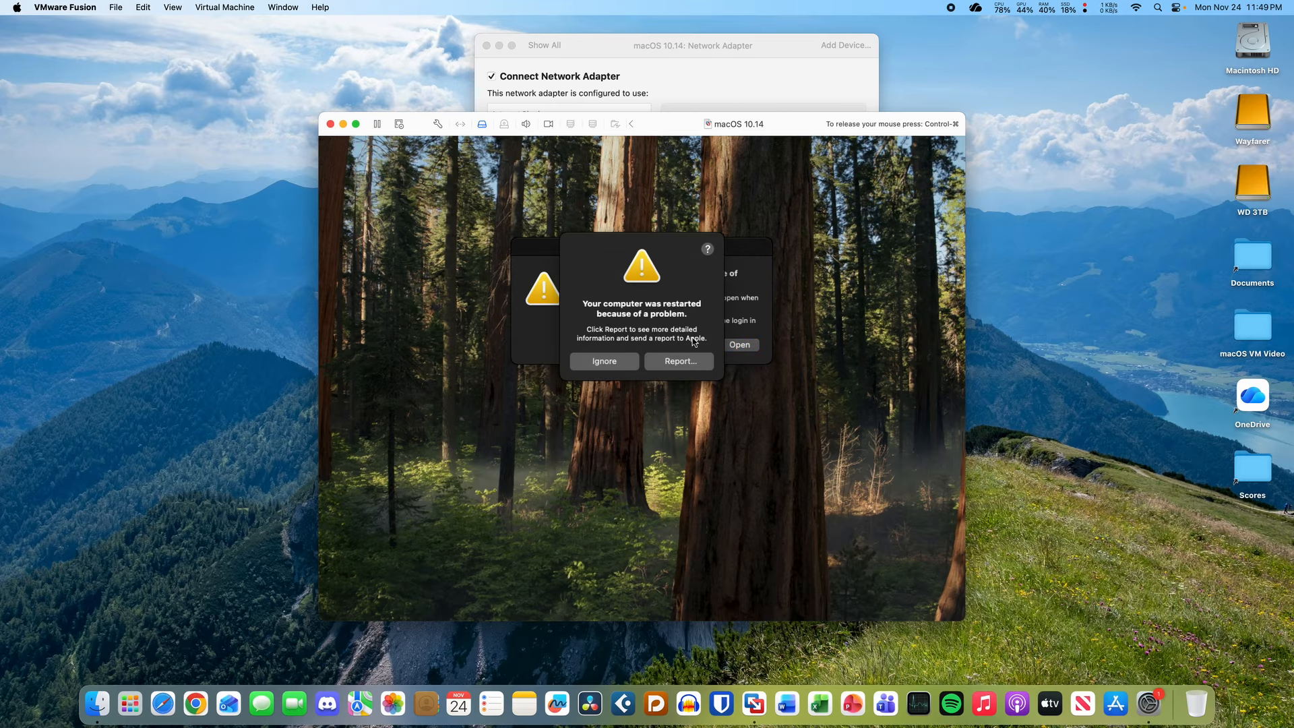
- Dismiss the crash-report and reopen-windows prompts, reposition the window, and launch System Settings
left_click(619, 364)
left_click(691, 346)
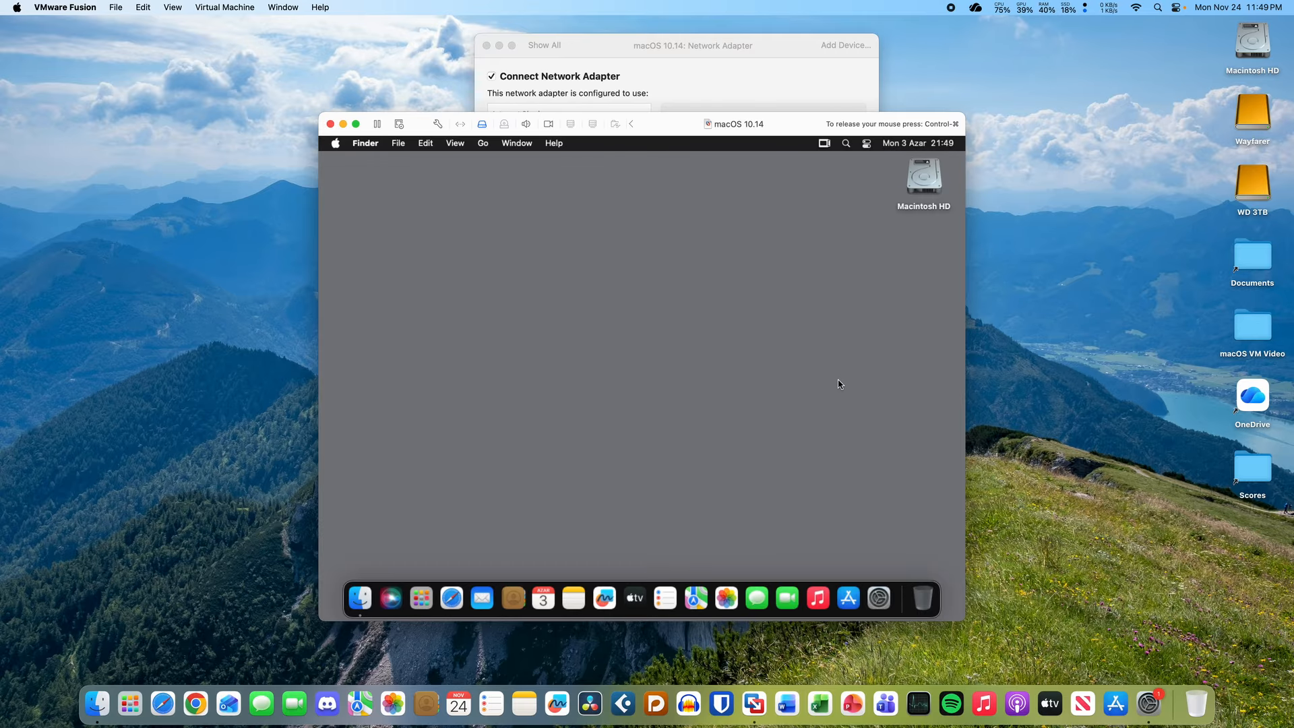
mouse_move(669, 128)
left_mouse_down()
mouse_move(676, 253)
mouse_move(699, 195)
mouse_move(678, 271)
mouse_move(671, 139)
left_mouse_up()
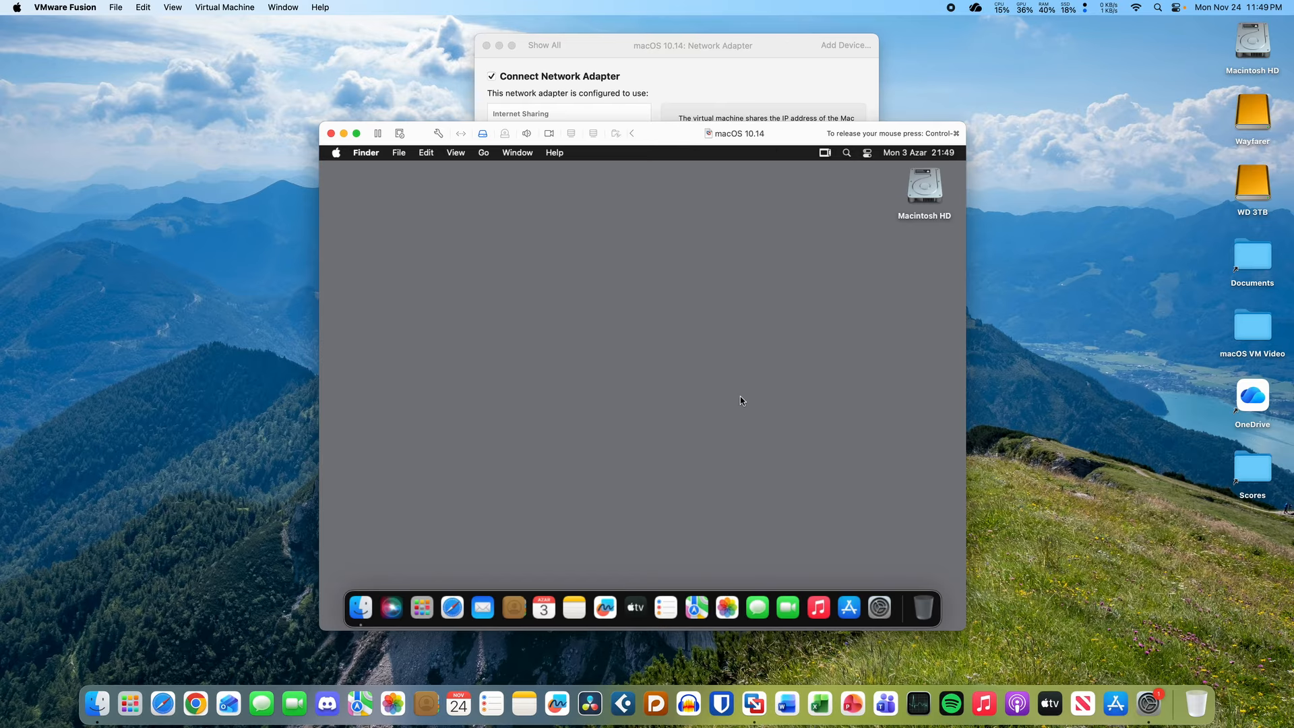
left_click_drag(757, 374, 716, 476)
left_click_drag(690, 486, 523, 248)
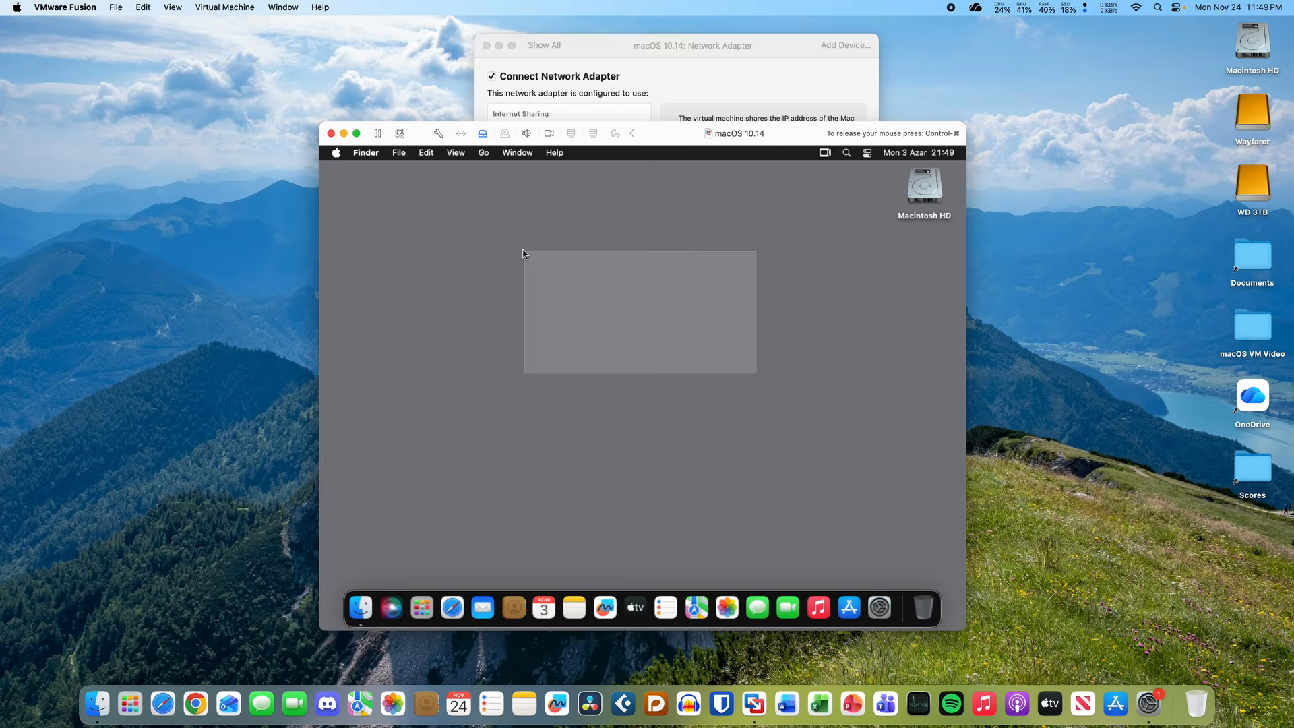
left_click(880, 608)
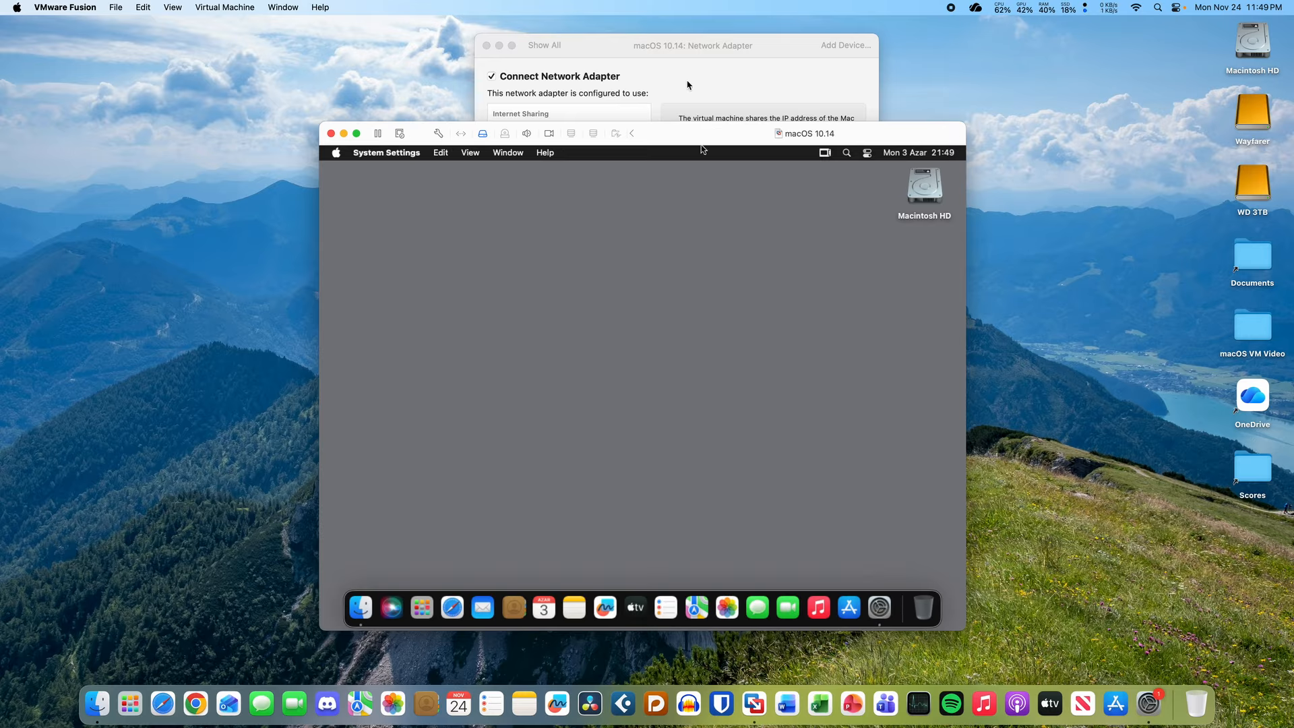
- Open the guest's Network settings, quit Safari, and bring the Network Adapter settings forward
left_click(507, 315)
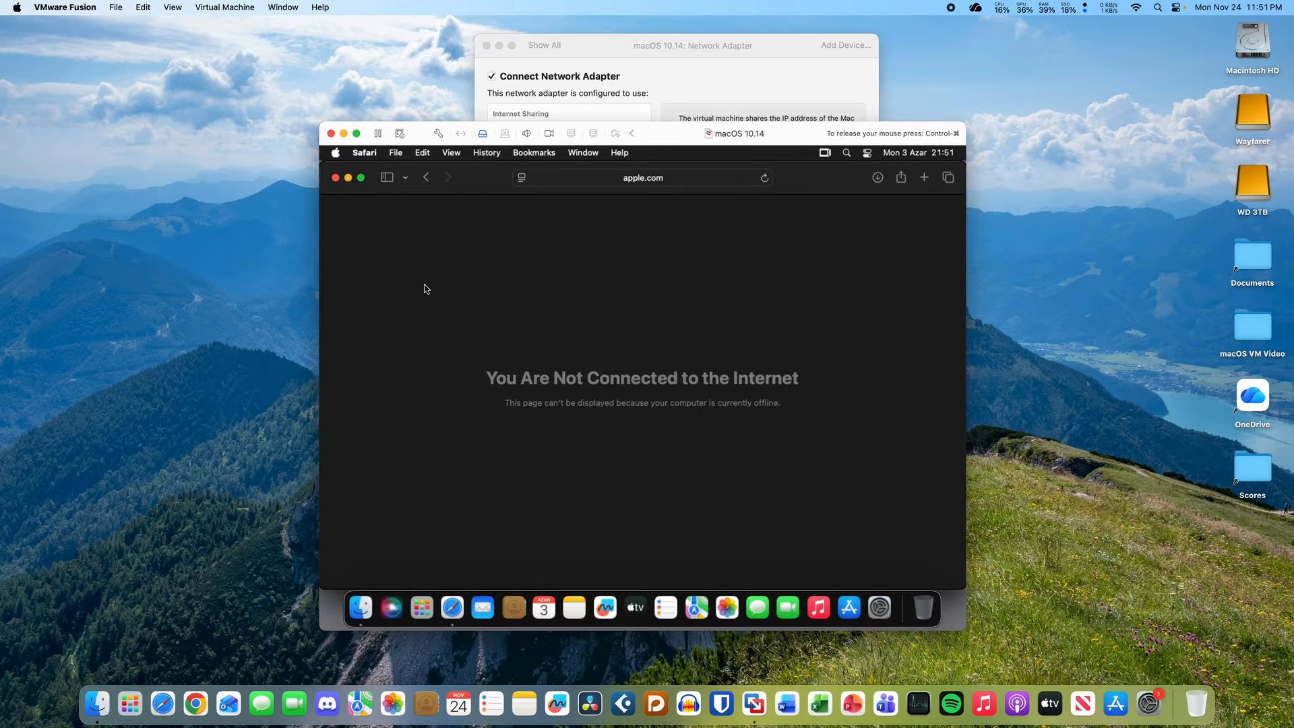
left_click(366, 154)
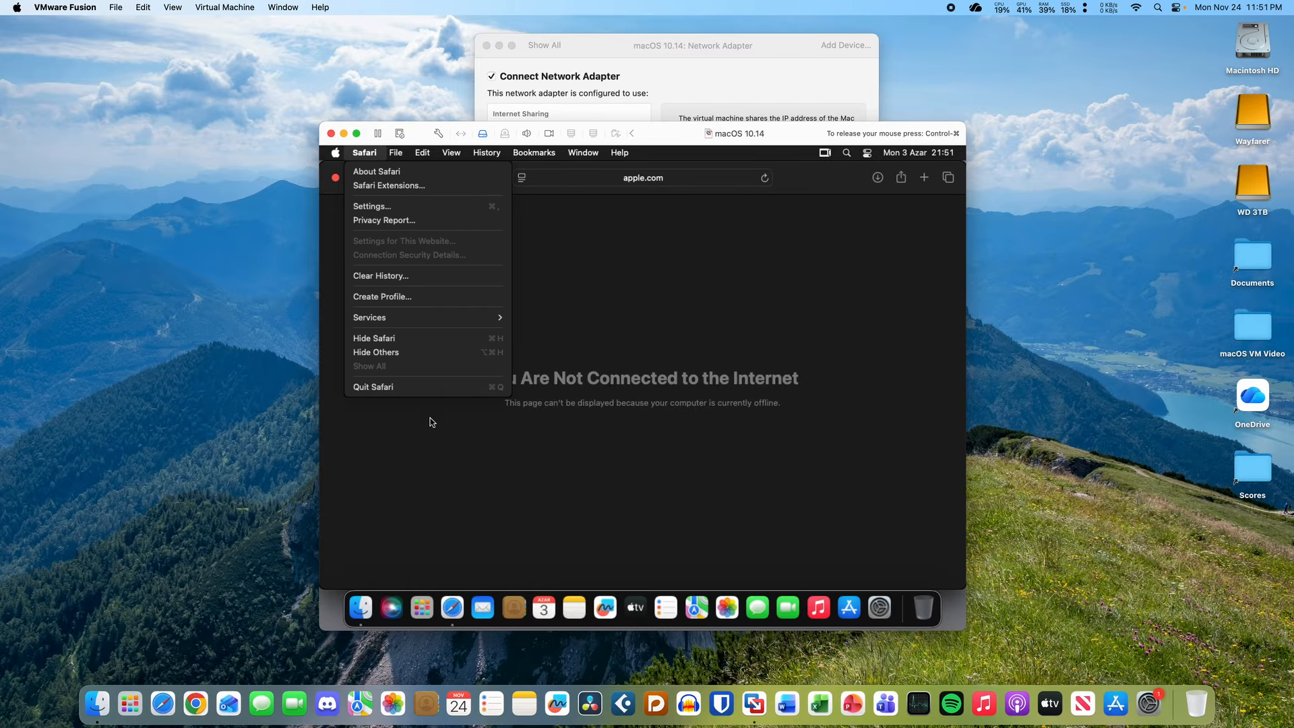
left_click(433, 387)
left_click(564, 363)
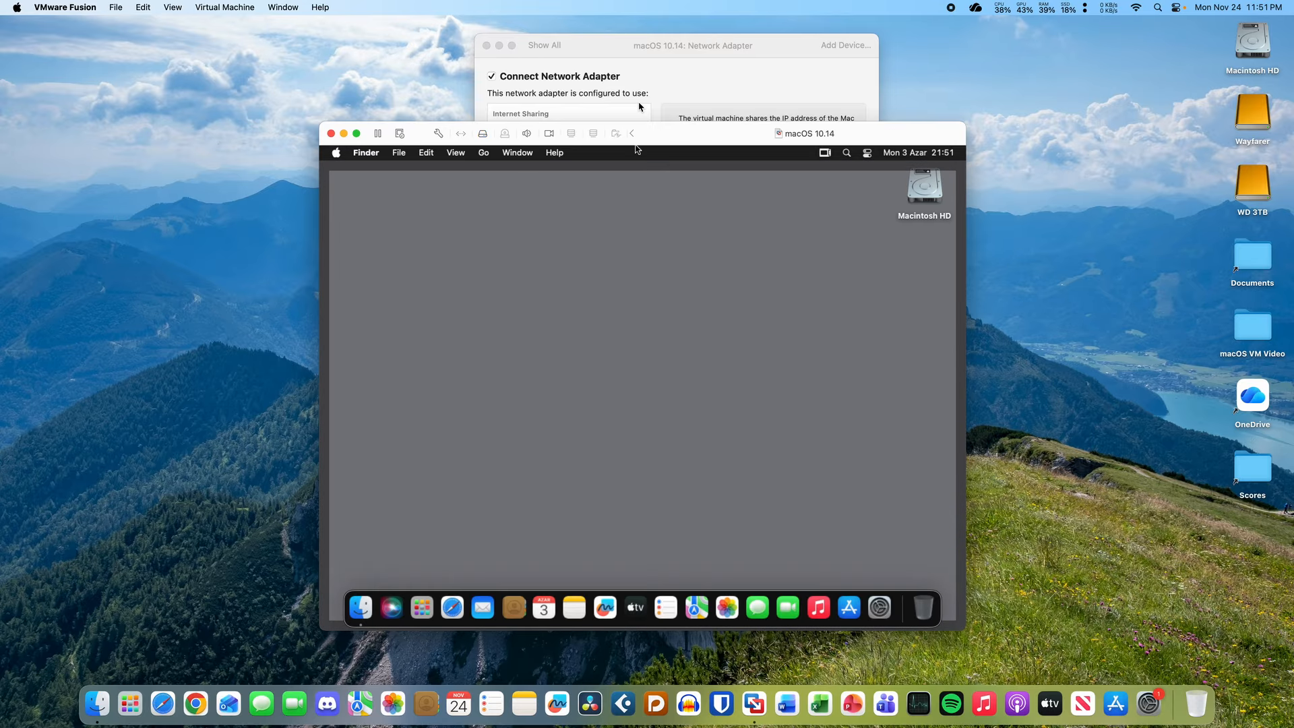
left_click(653, 86)
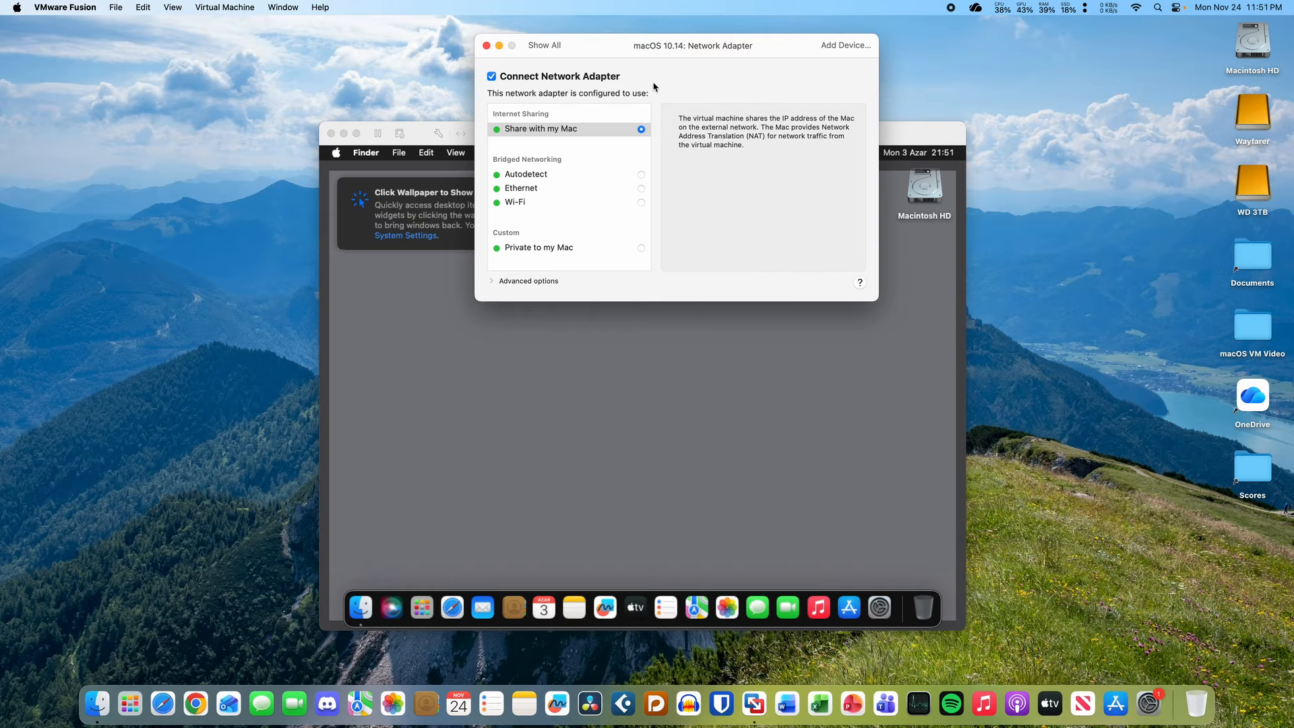
- Switch the network adapter to Bridged Networking Autodetect and bring the VM window back forward
left_click(641, 174)
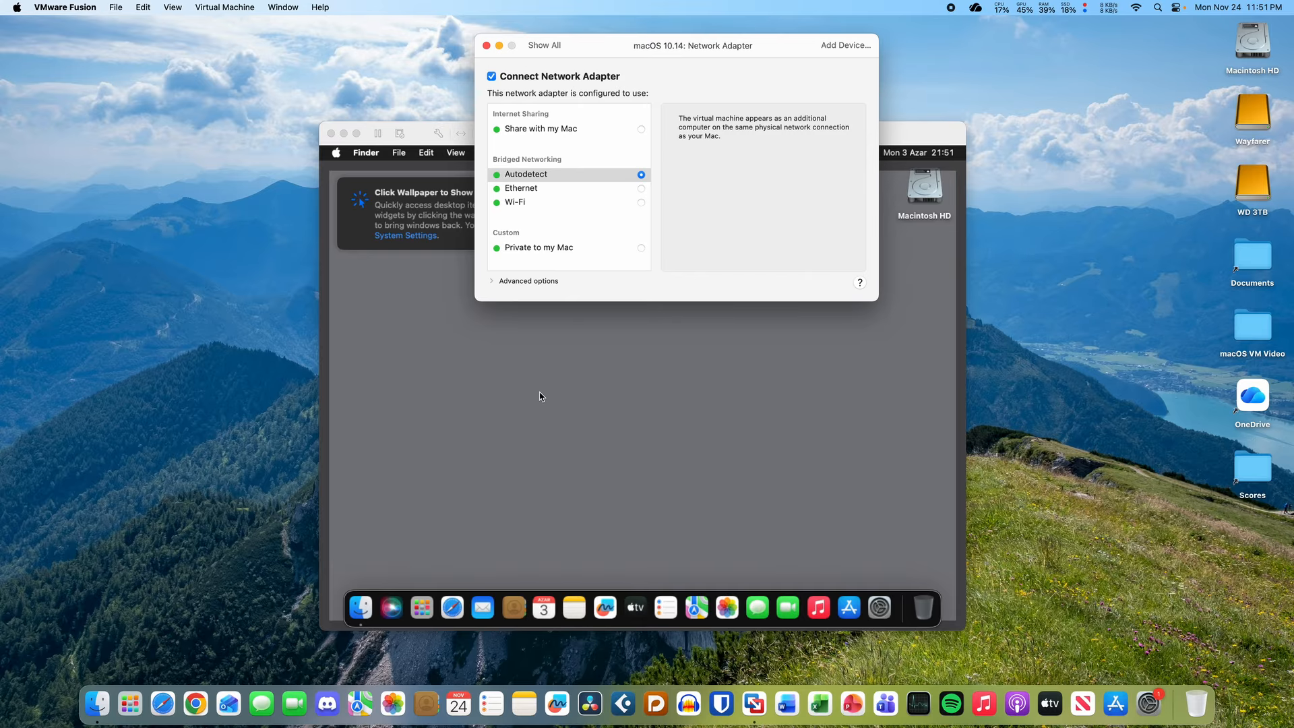
left_click(868, 410)
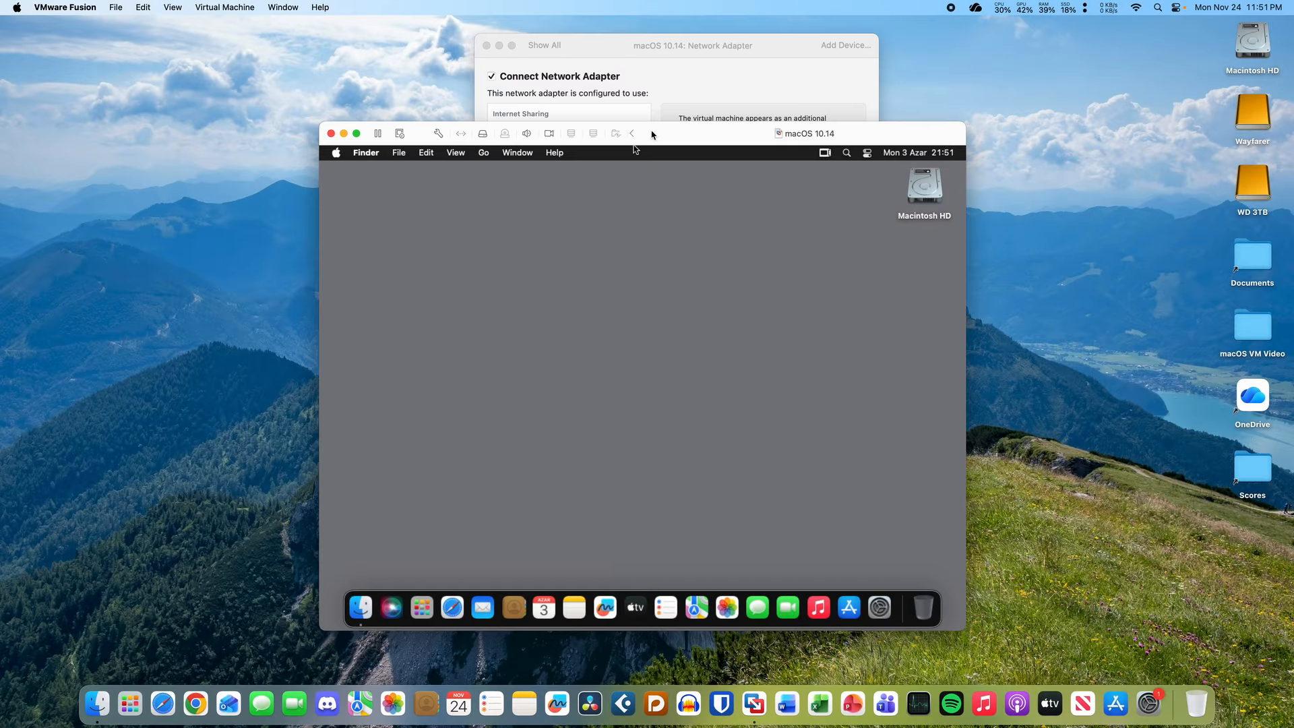
left_click_drag(667, 133, 654, 142)
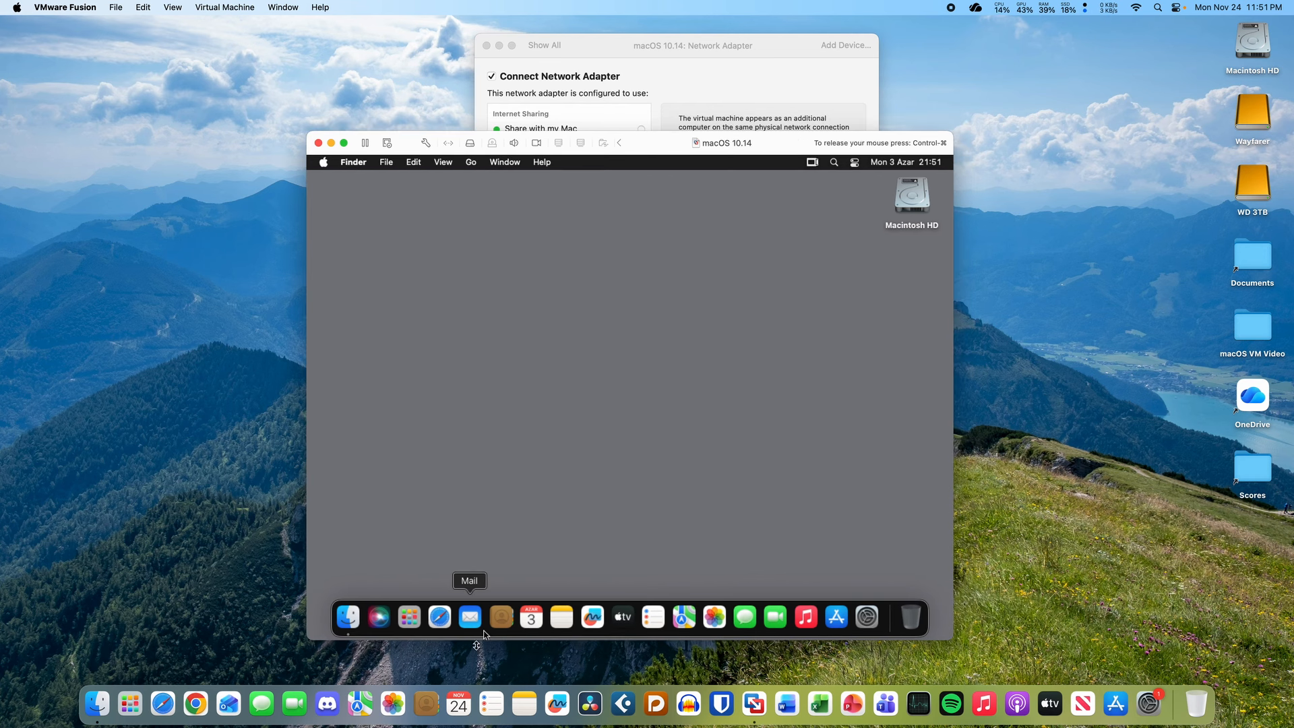
- Launch Safari in the guest, release the mouse, and bring the adapter settings forward
left_click(440, 616)
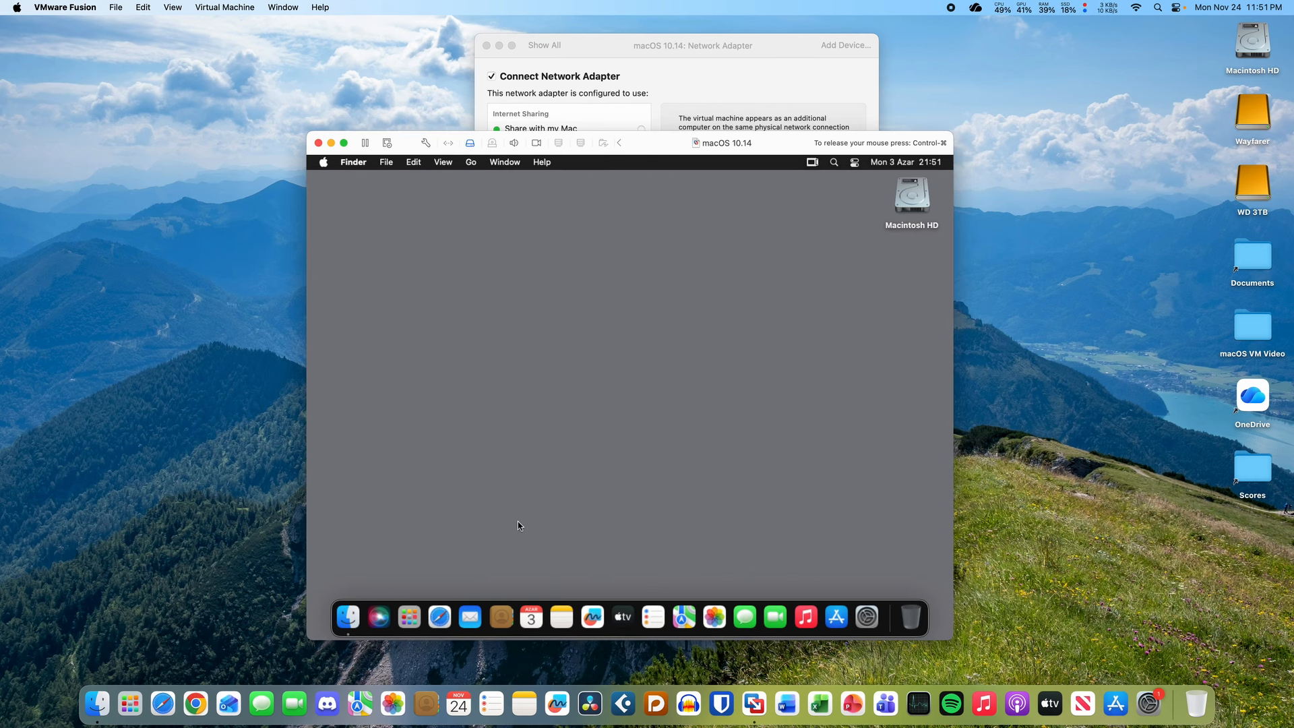
left_click(435, 618)
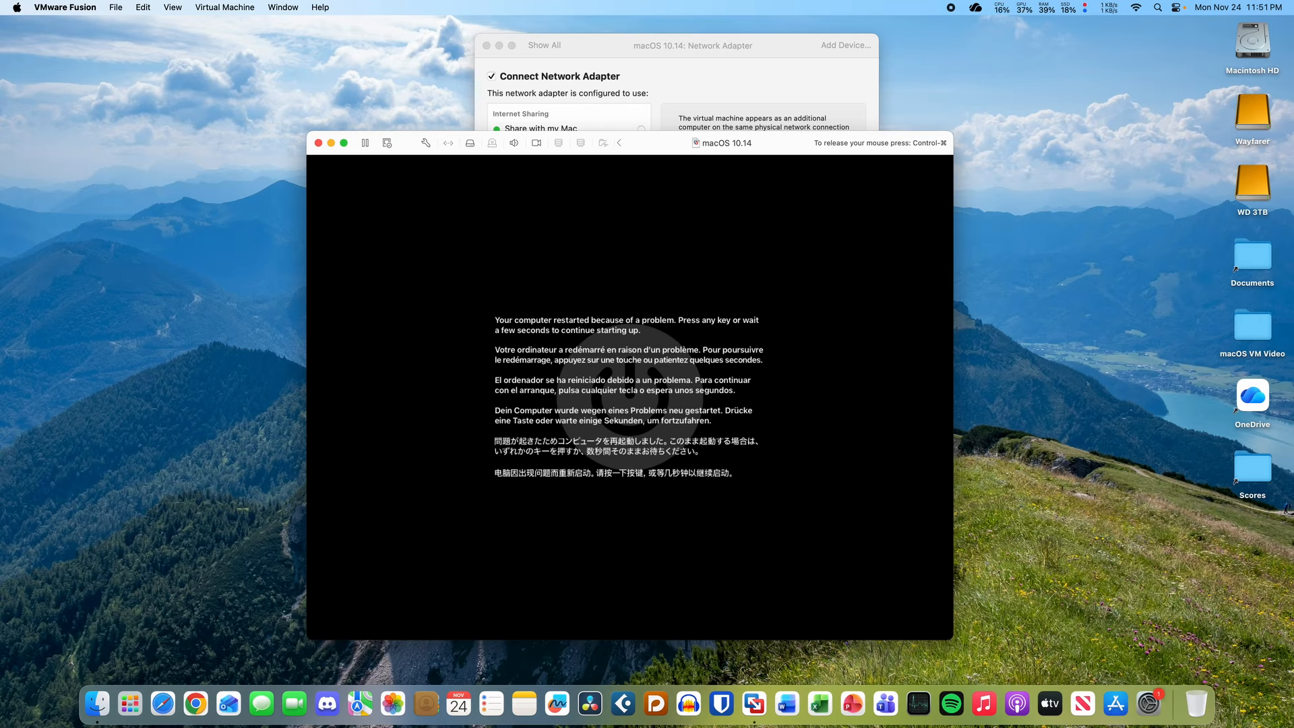
key("ctrl+super")
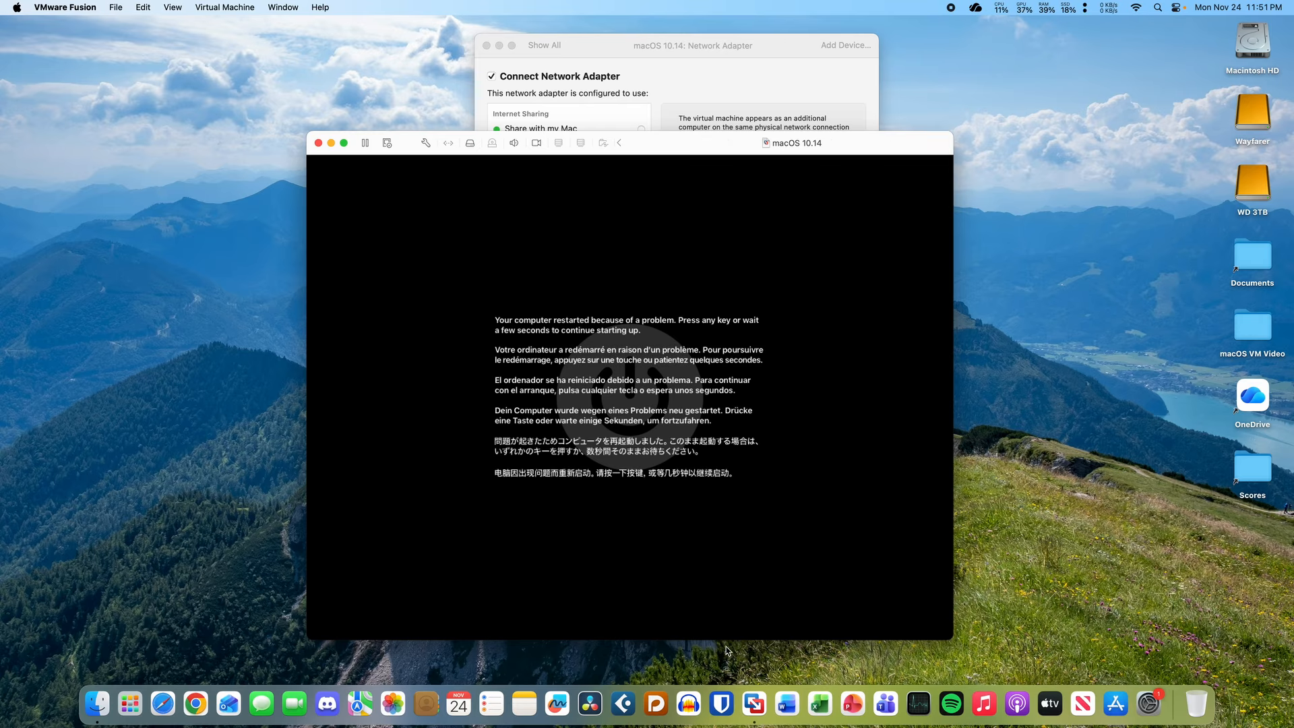
left_click(624, 71)
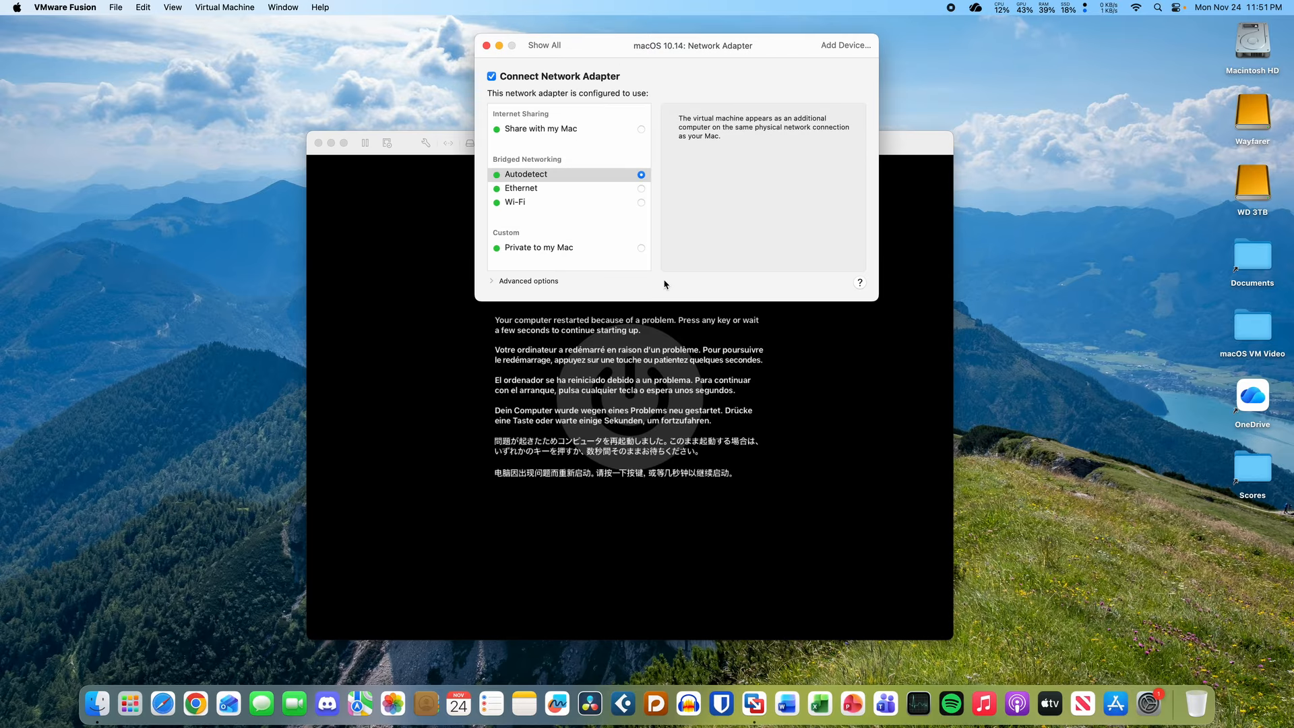
- Toggle the adapter's Advanced options, reopen VM settings to Show All, and close the settings window
left_click(490, 282)
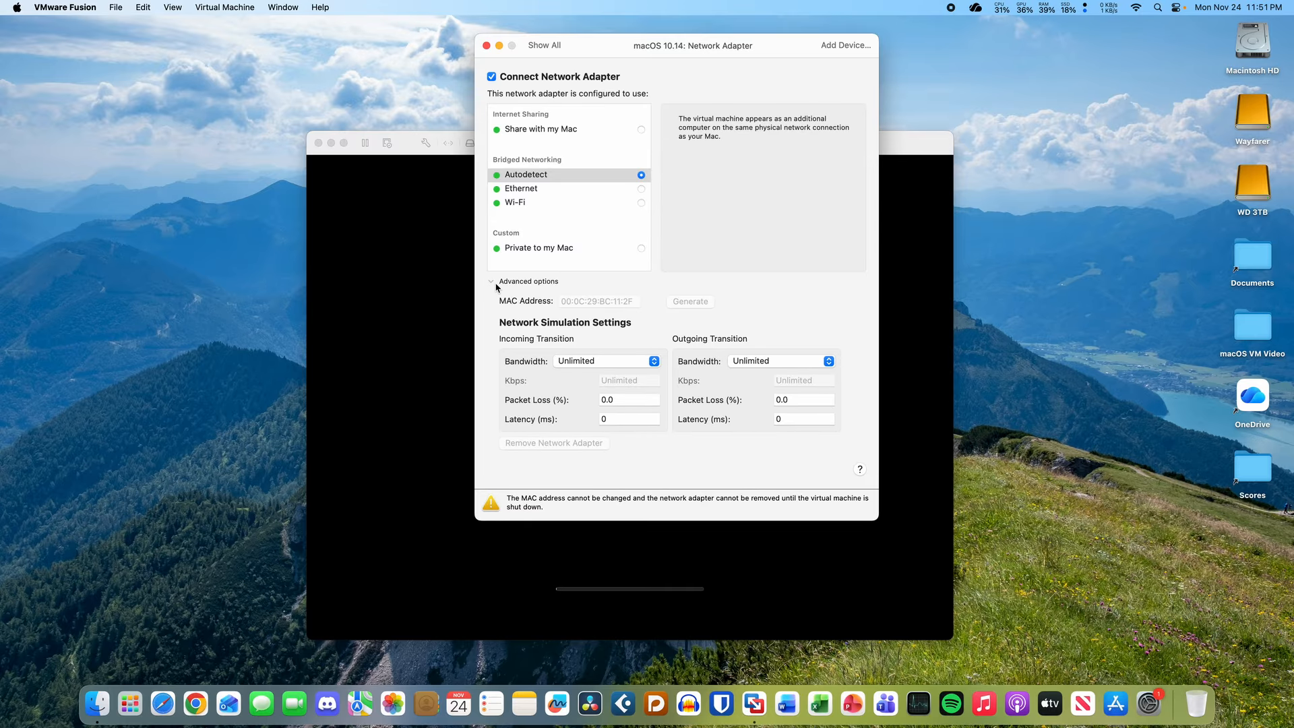
left_click(495, 283)
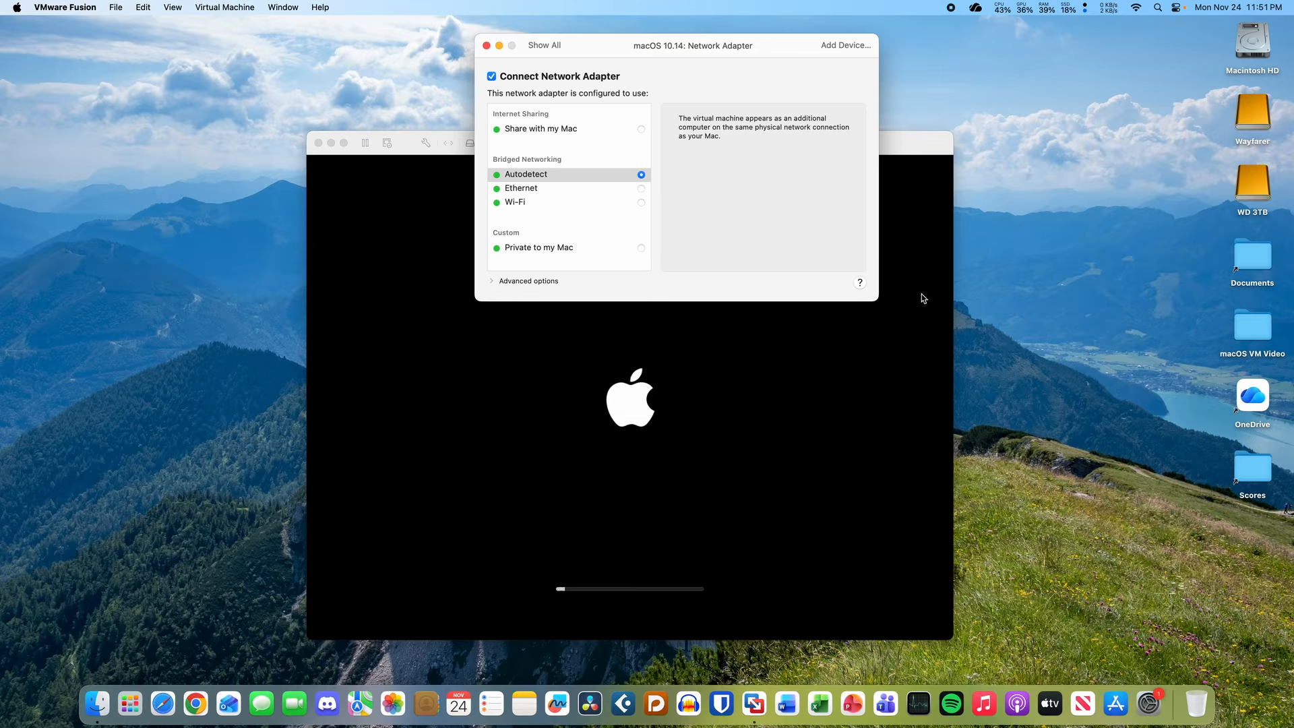
left_click(427, 145)
left_click(428, 145)
left_click(544, 45)
left_click(486, 46)
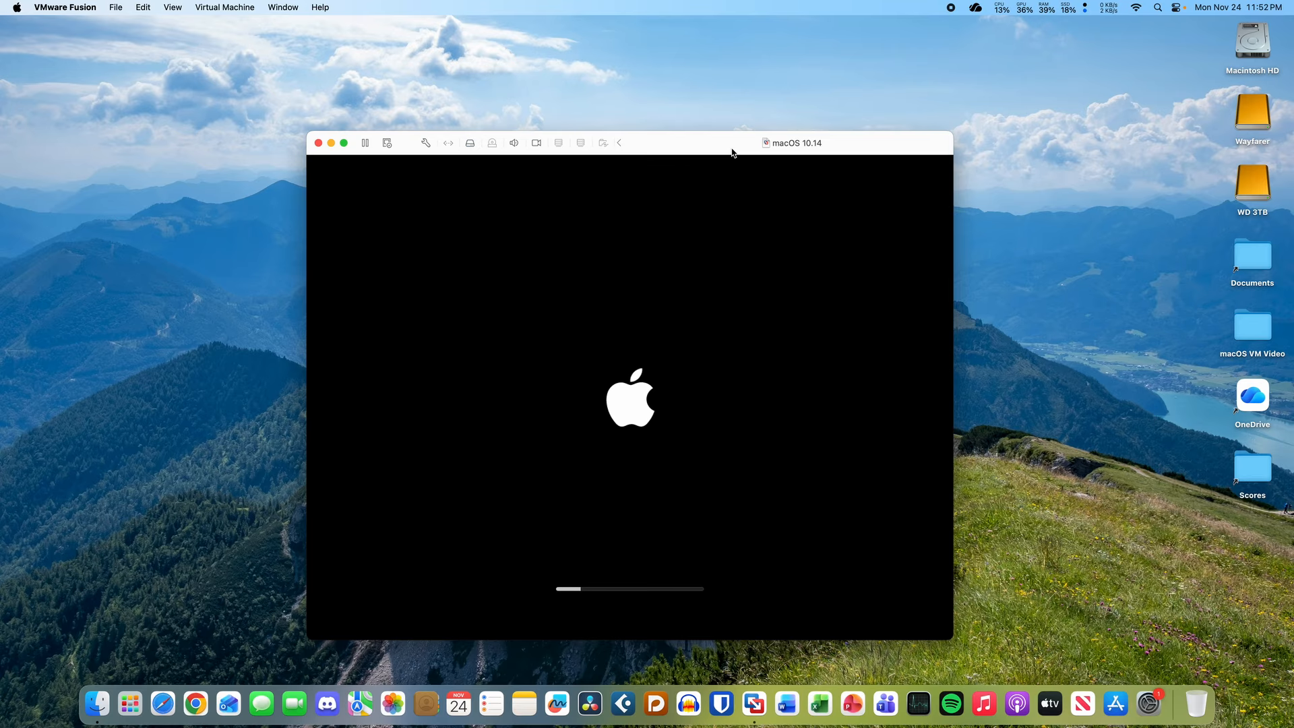
- Move the VM window up and enlarge it on screen
left_click_drag(732, 153, 748, 62)
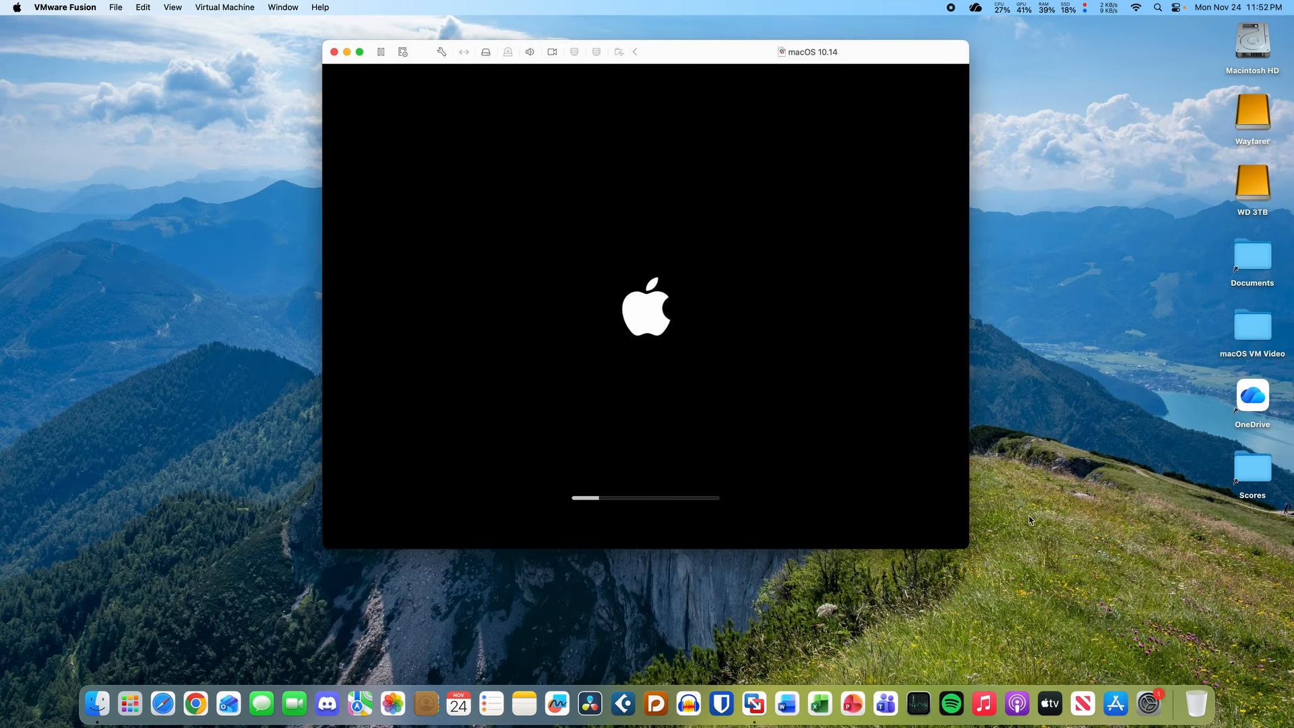
left_click_drag(971, 548, 1144, 630)
left_click_drag(682, 55, 654, 58)
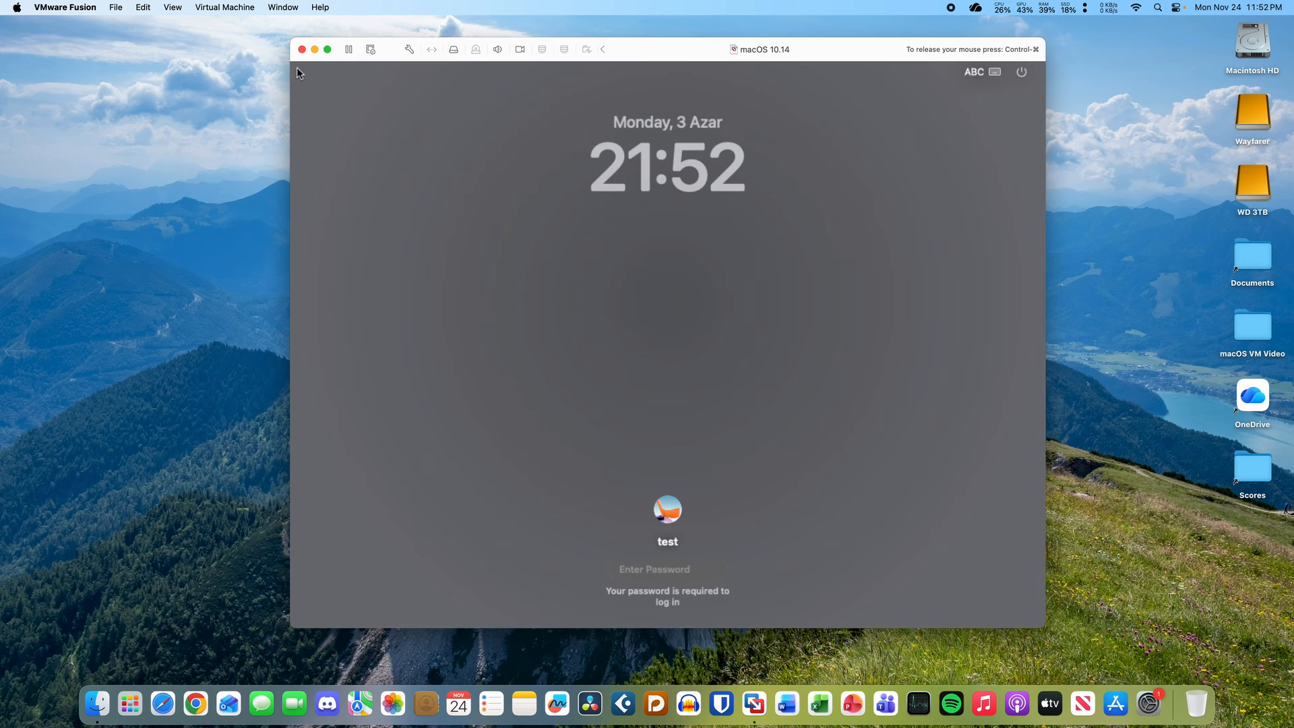
- Log into the guest at the lock screen with the account password, correcting a typo
type("tes")
key("BackSpace")
key("BackSpace")
key("BackSpace")
type("test")
key("Return")
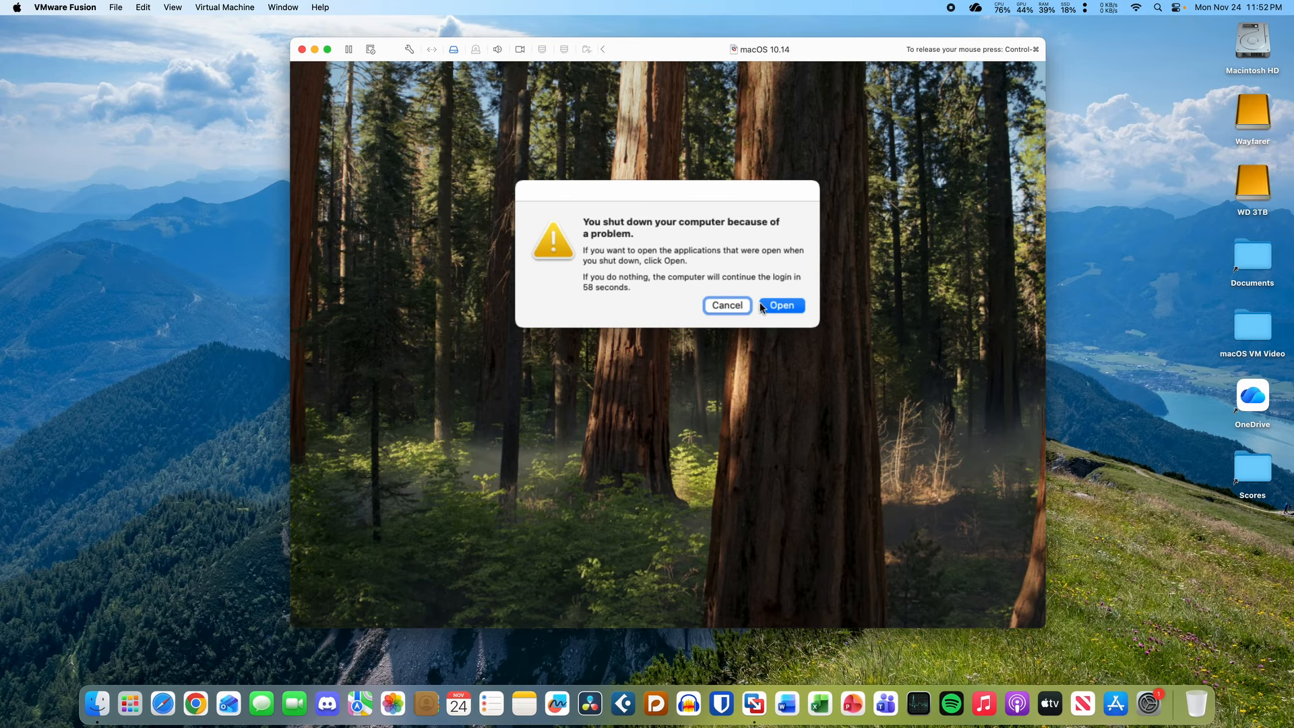
- Cancel the shutdown-problem notice and move the VM window while the guest reboots and powers off
left_click(741, 305)
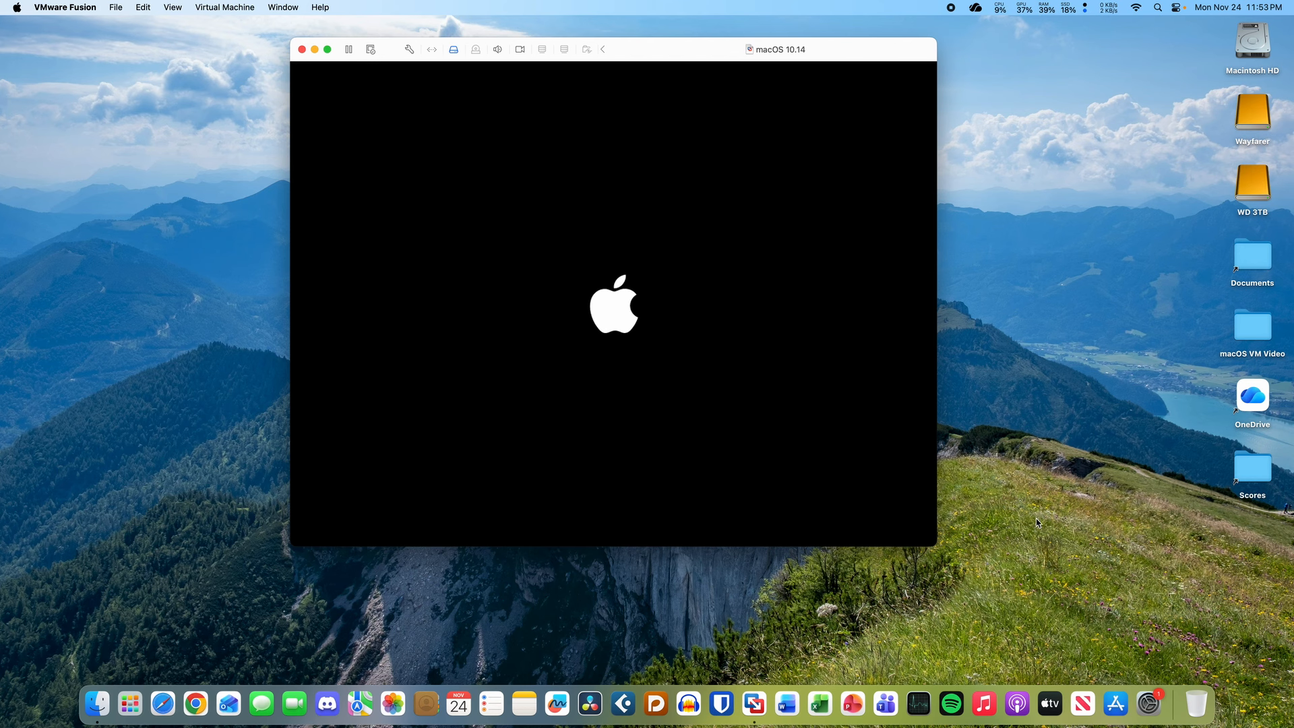
left_click_drag(673, 57, 695, 71)
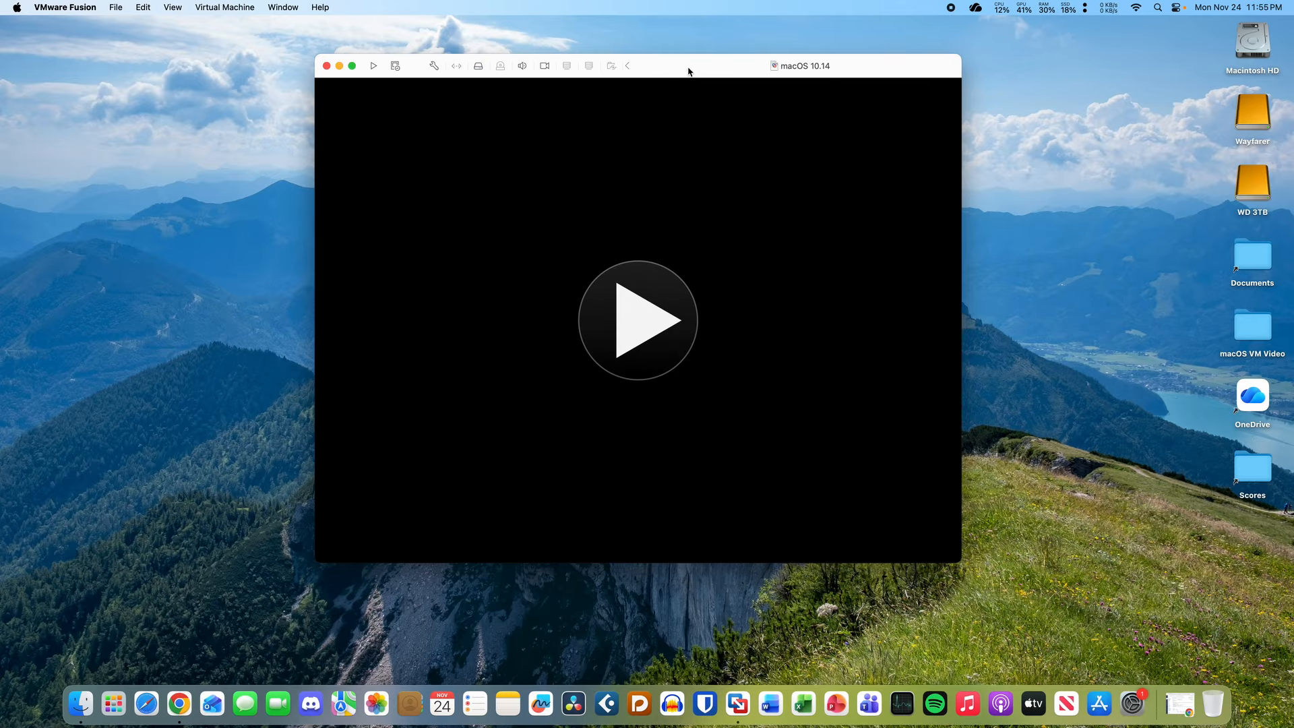
- Give the macOS 10.14 VM 2 processor cores in Processors & Memory settings
left_click(435, 65)
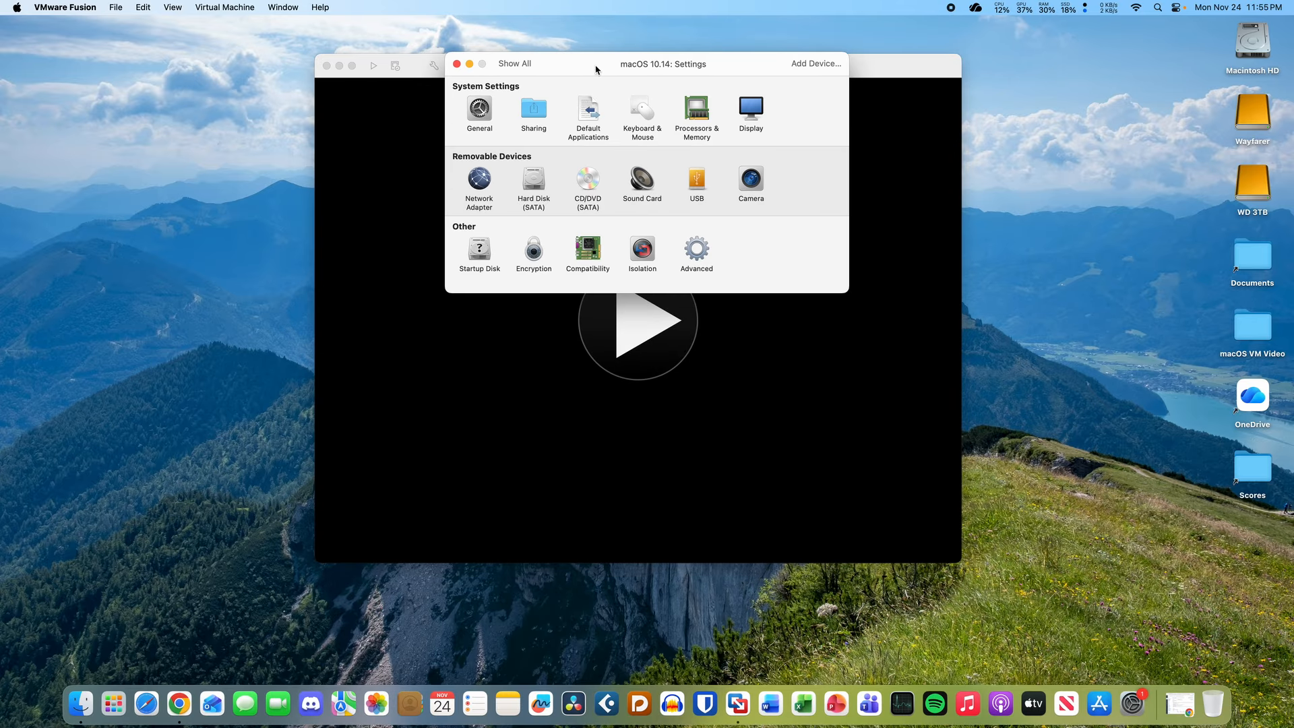
left_click_drag(589, 60, 604, 170)
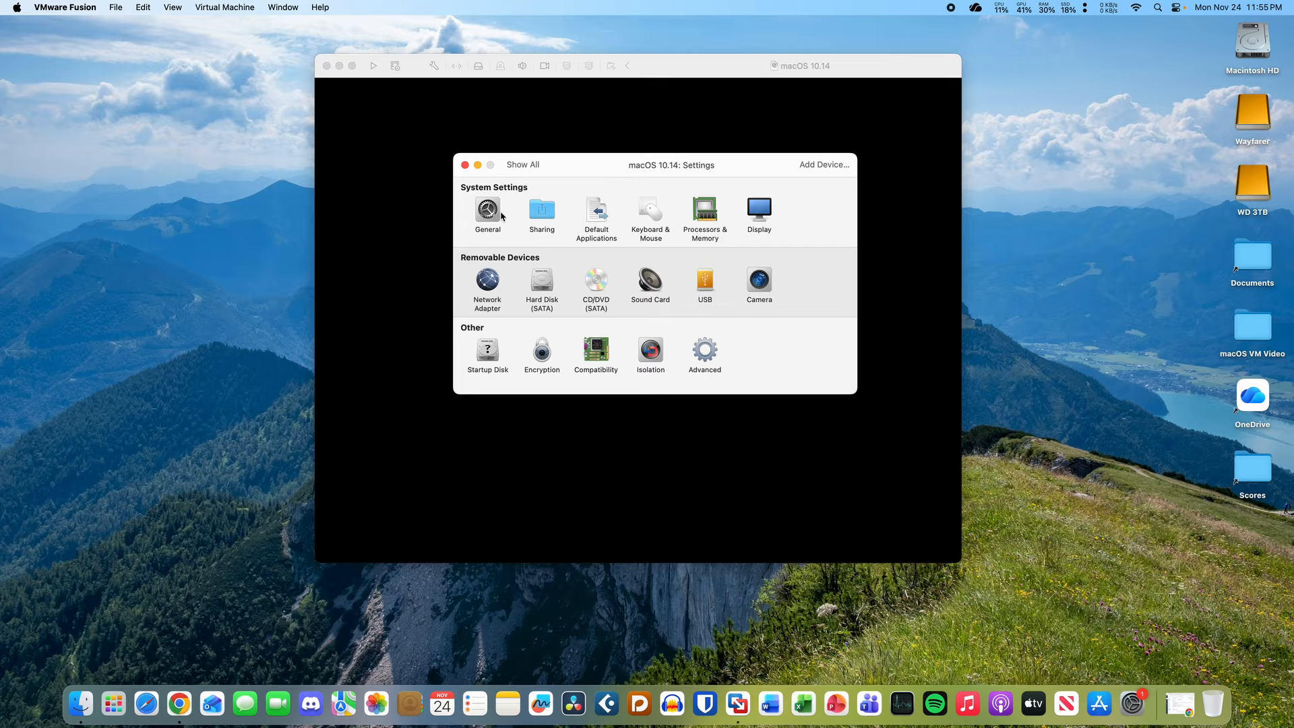
left_click(700, 218)
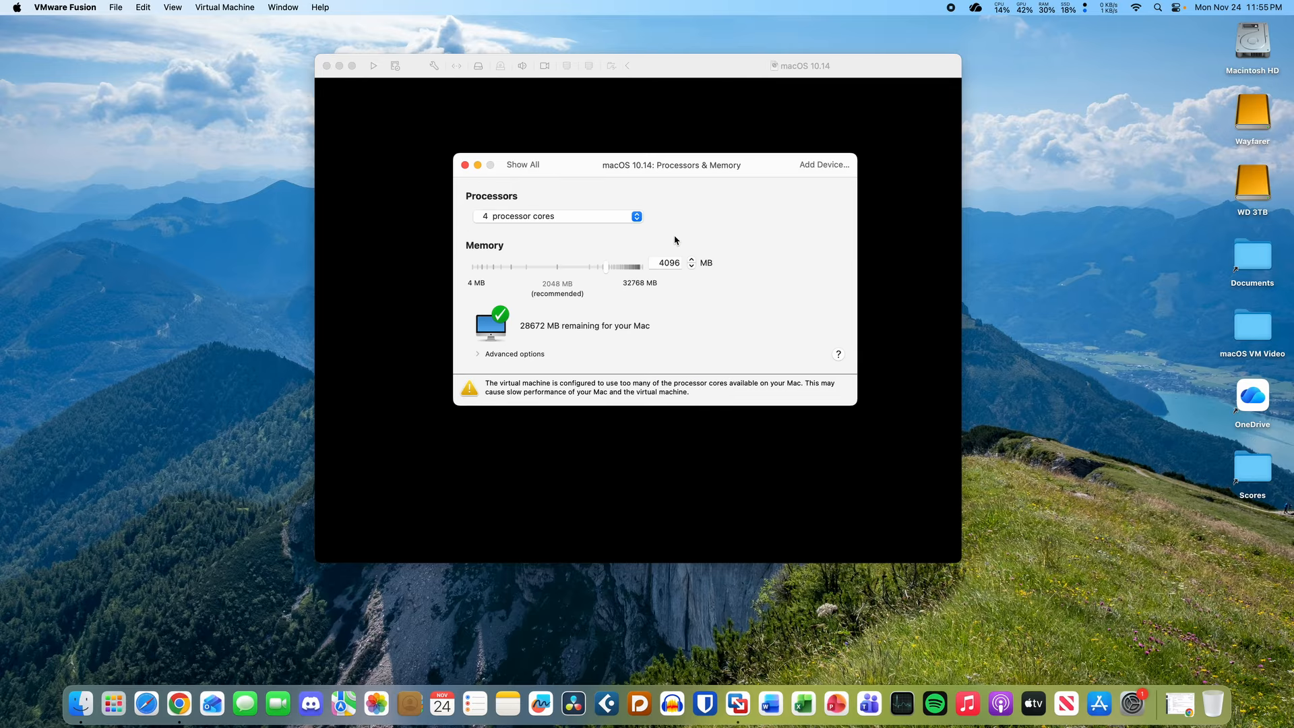
left_click(568, 217)
left_click(567, 189)
left_click(465, 165)
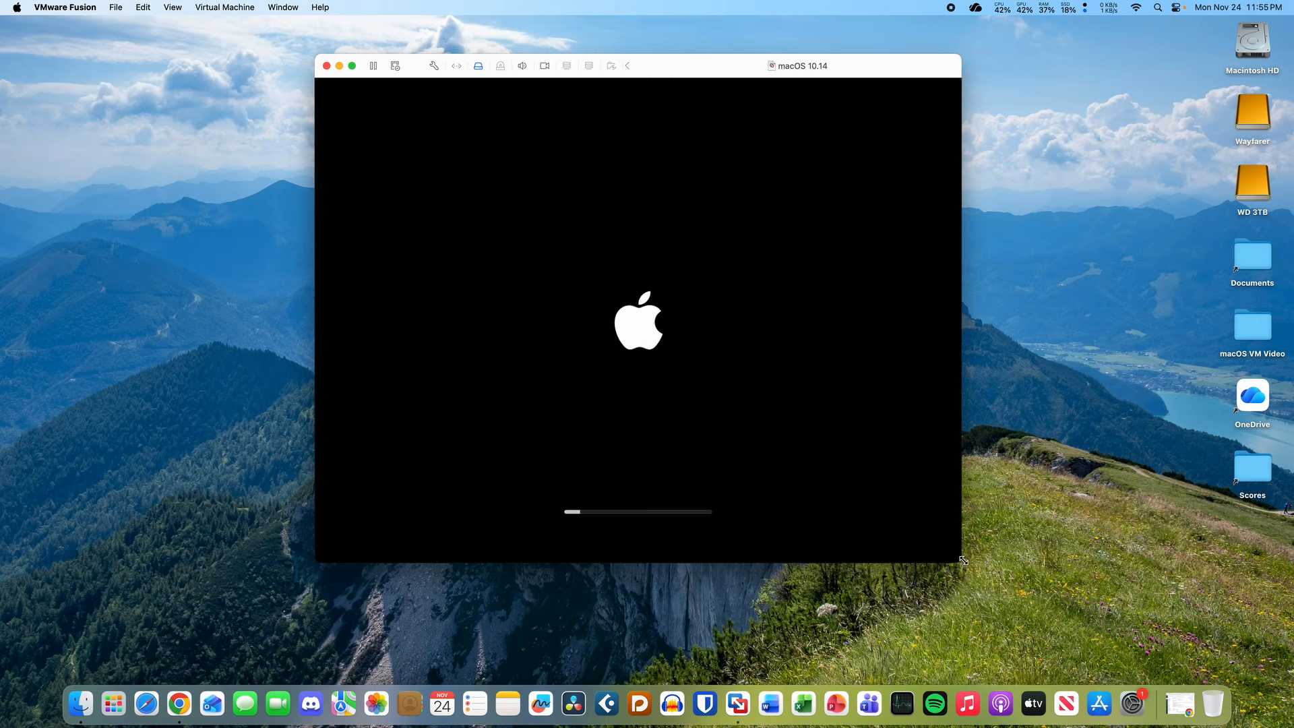
- Enlarge the VM window proportionally and reposition it while the guest boots to its lock screen
left_click_drag(964, 560, 1263, 625)
left_click_drag(667, 70, 679, 95)
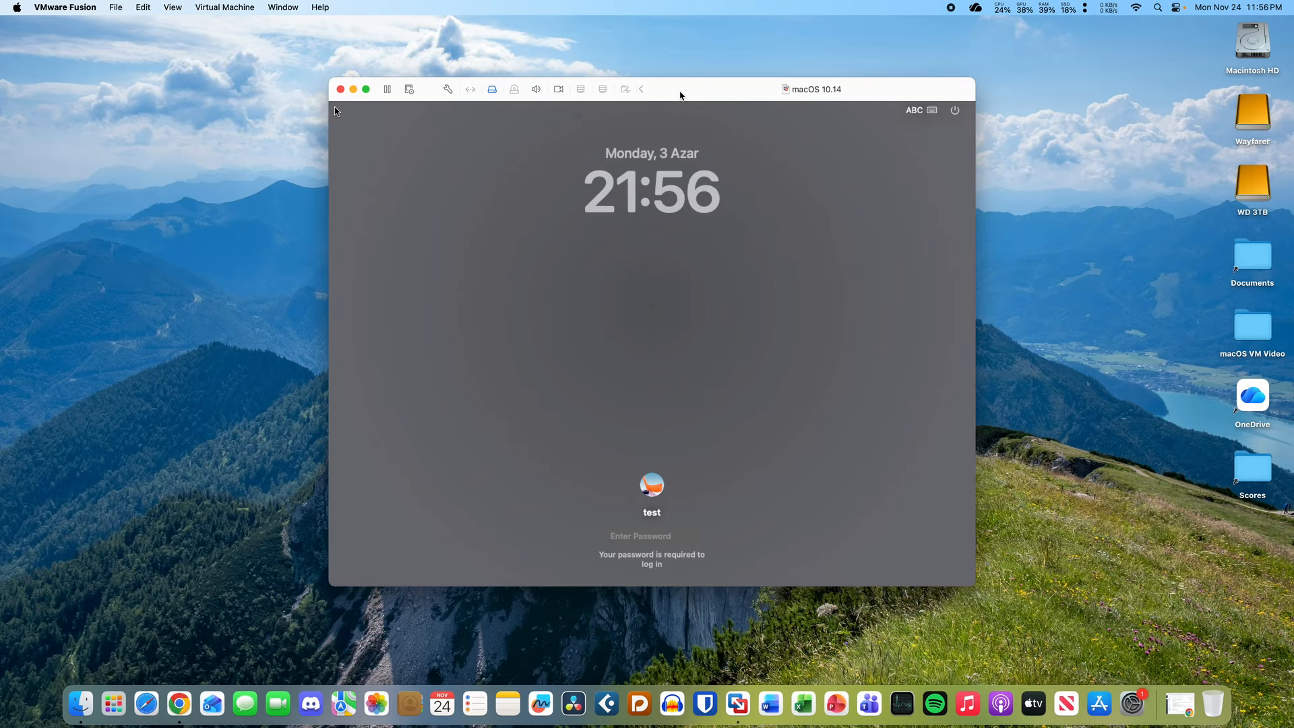
- Log in to the macOS 10.14 guest with the account password
left_click(643, 538)
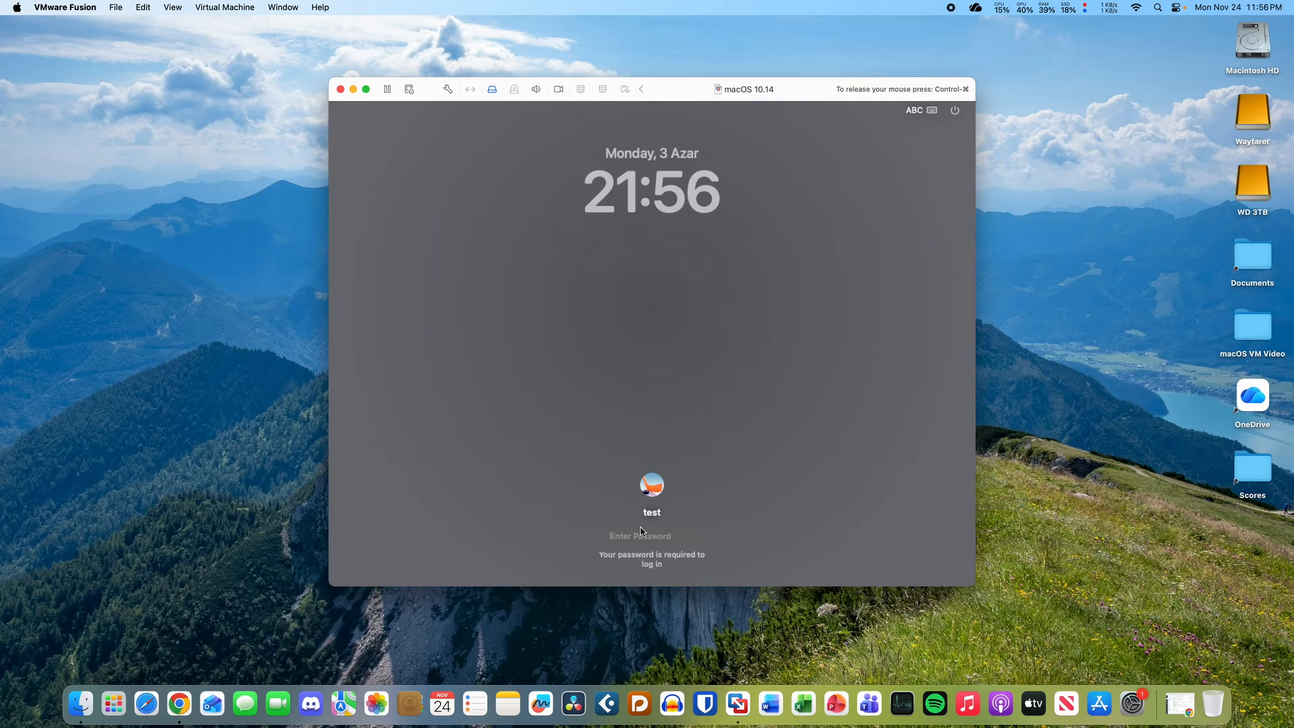
type("test")
key("Return")
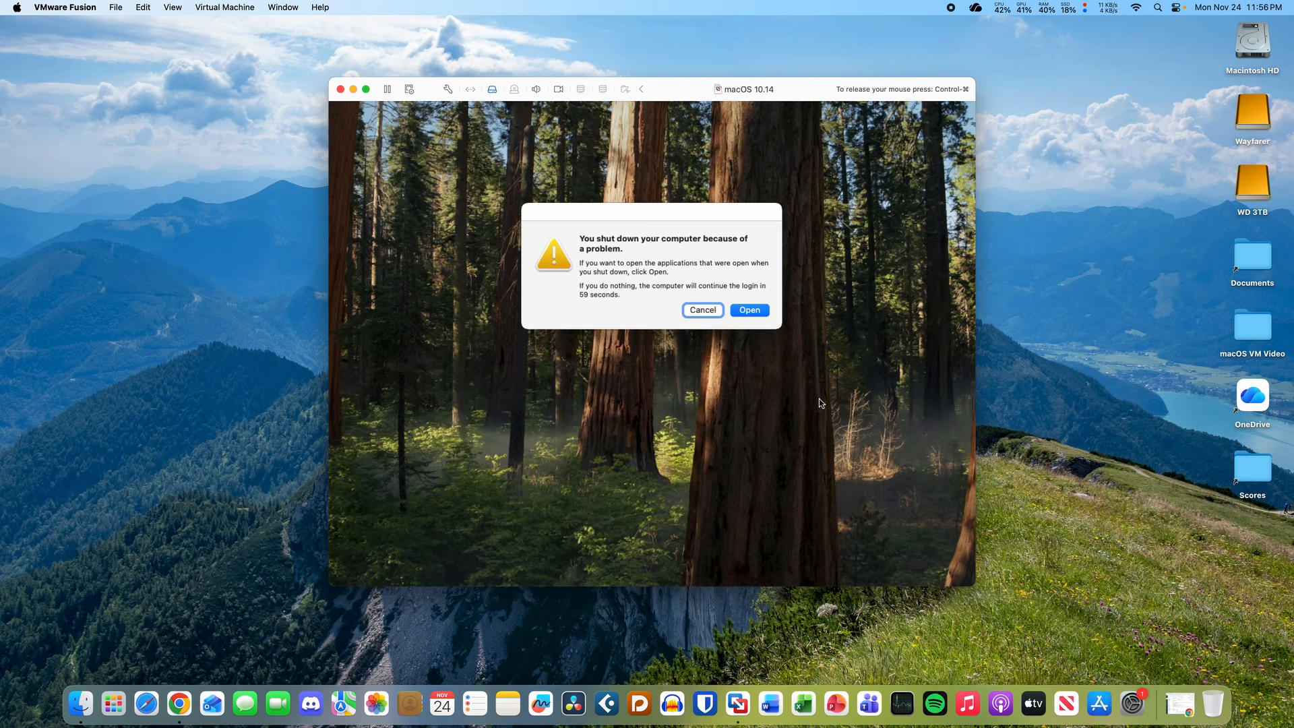
- Reopen the apps from before the shutdown, then release and recapture the mouse in the guest
left_click(751, 310)
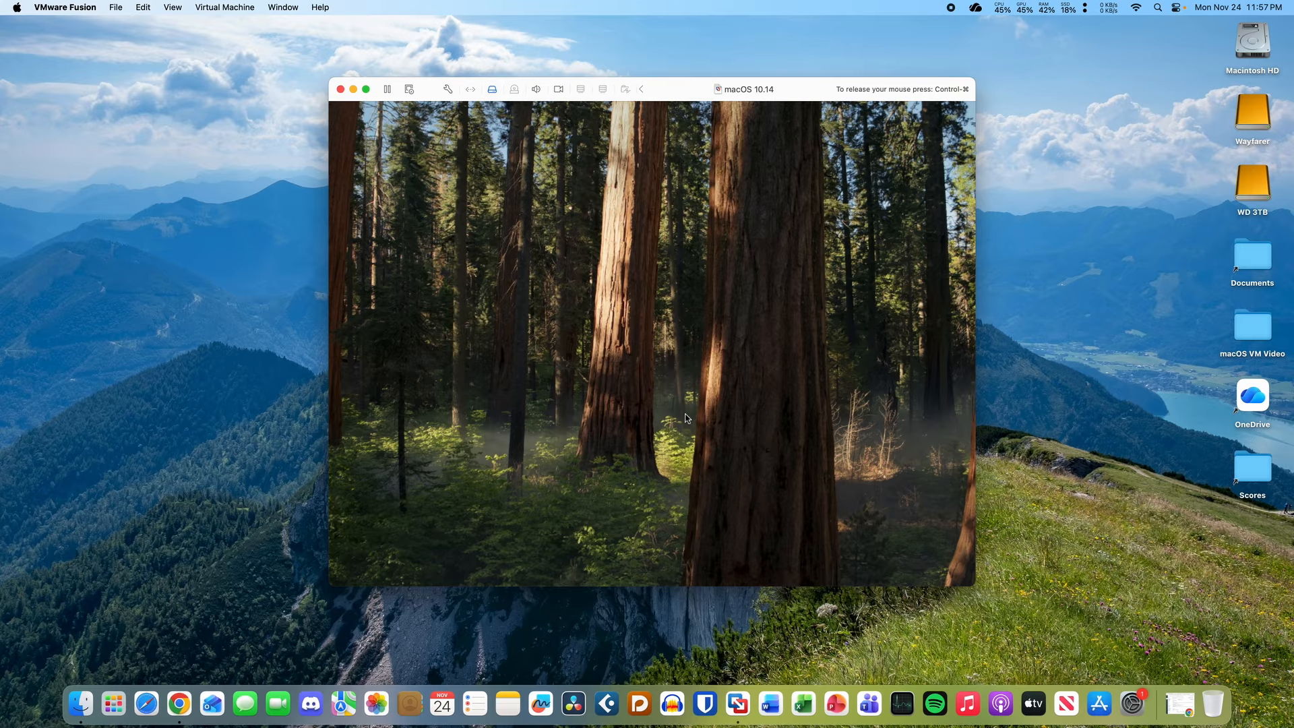
key("ctrl+super")
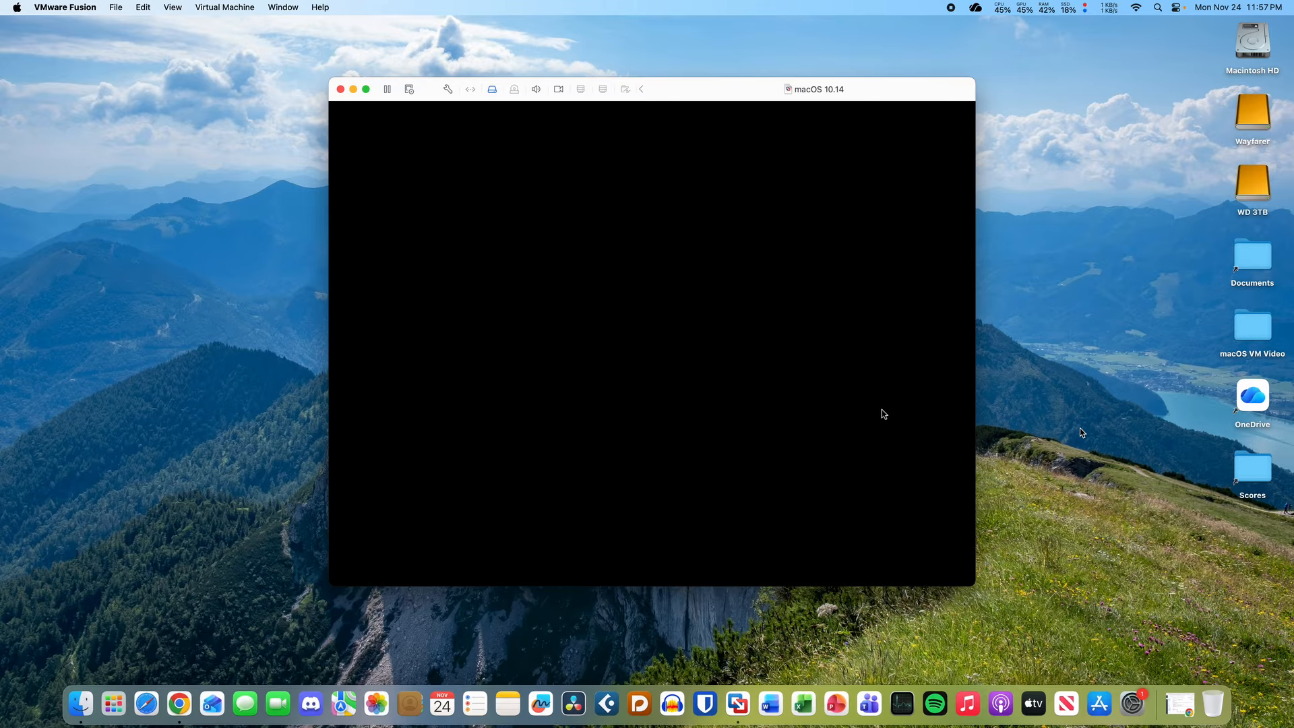
left_click(910, 445)
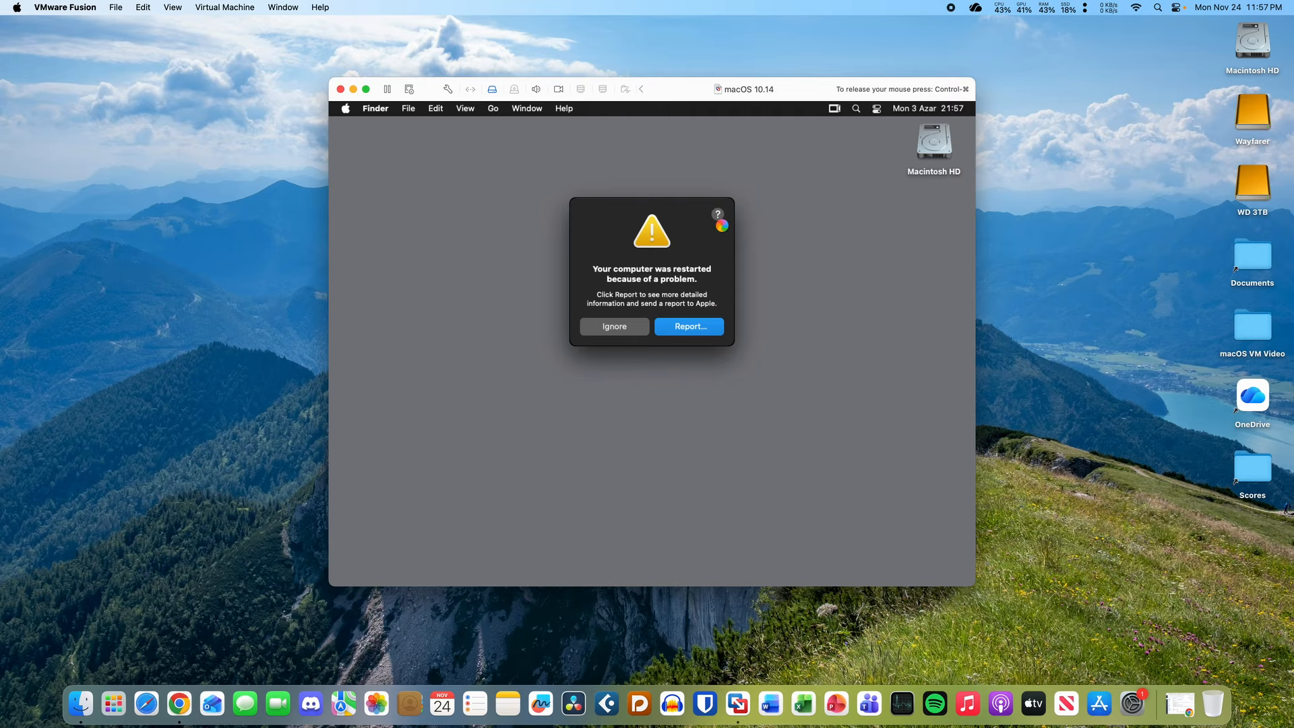
- Open the problem report and move the WindowServer report aside to see the other one
left_click(708, 326)
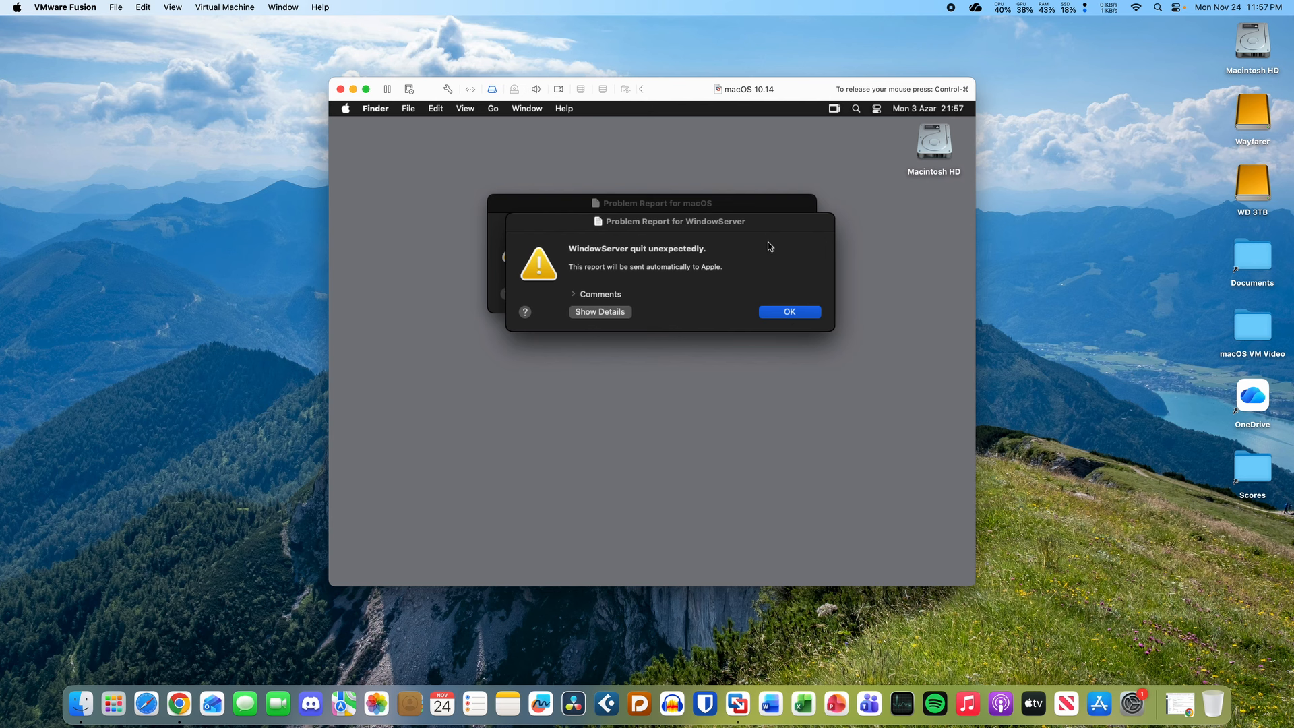
left_click_drag(762, 222, 761, 253)
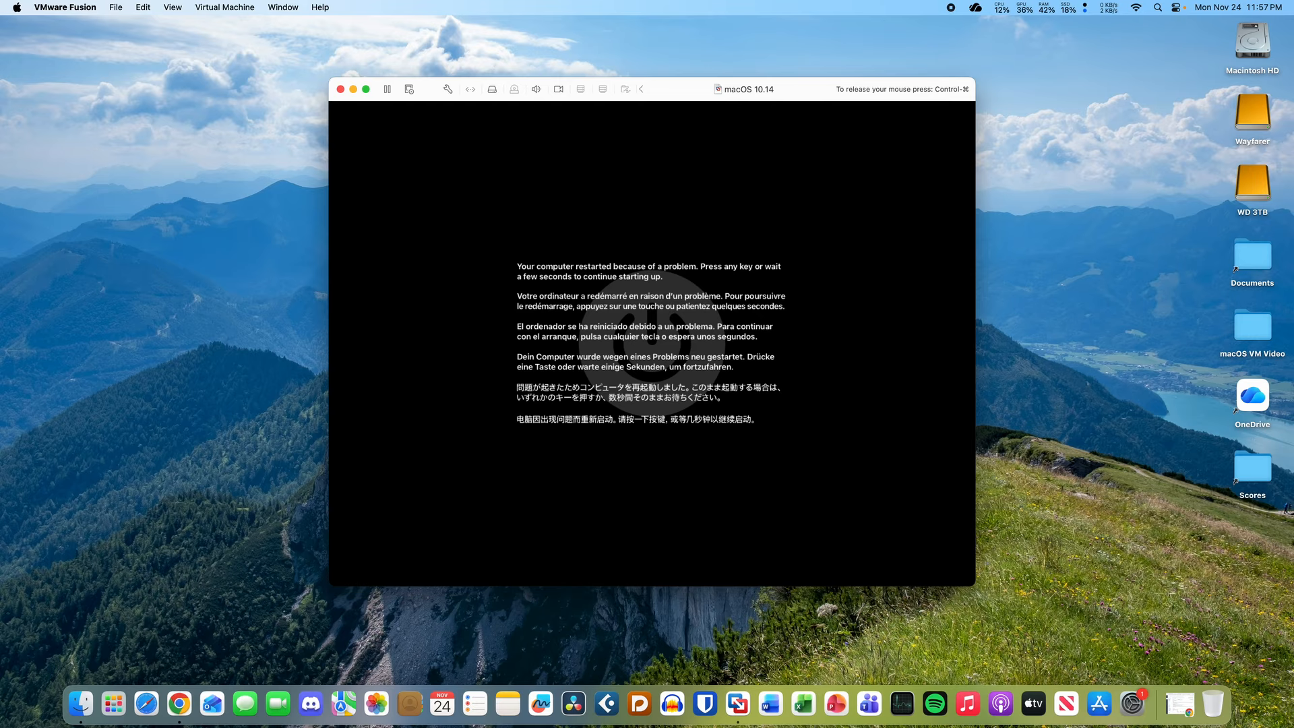
- Shut down the macOS 10.14 virtual machine, confirming it, and quit VMware Fusion
key("ctrl+super")
left_click_drag(750, 89, 750, 106)
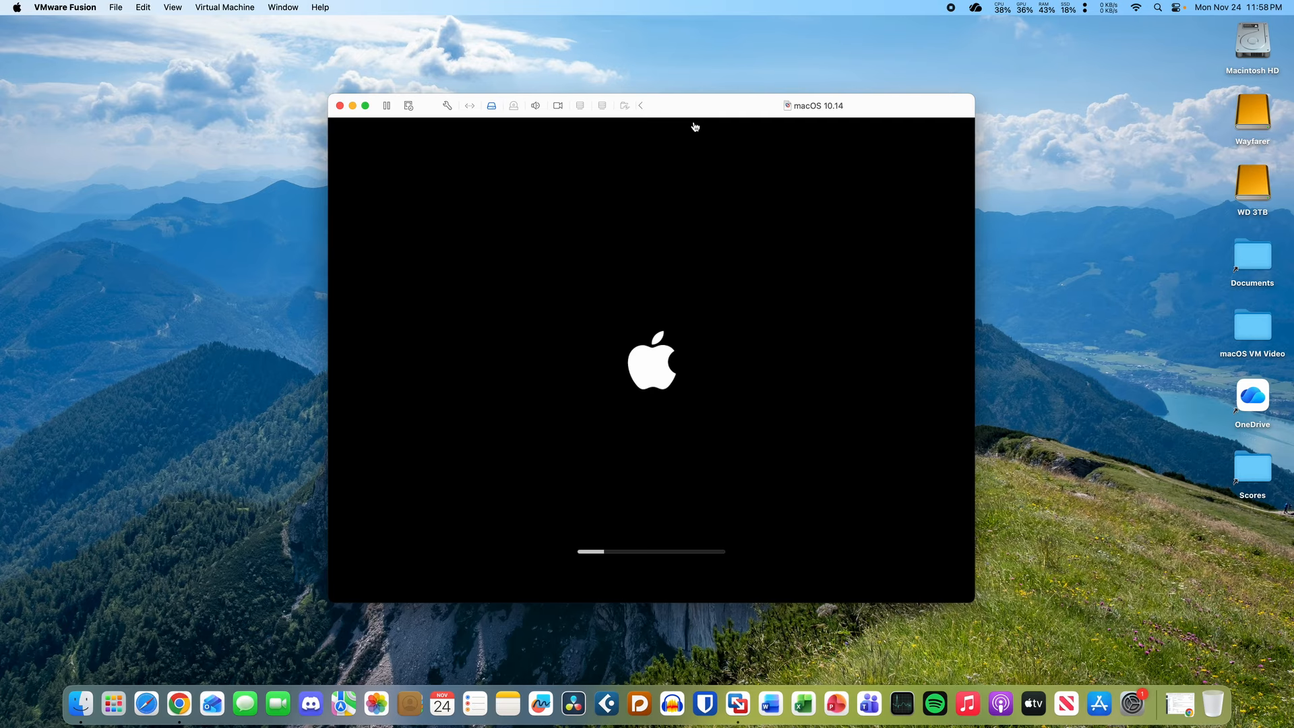
left_click_drag(694, 107, 696, 90)
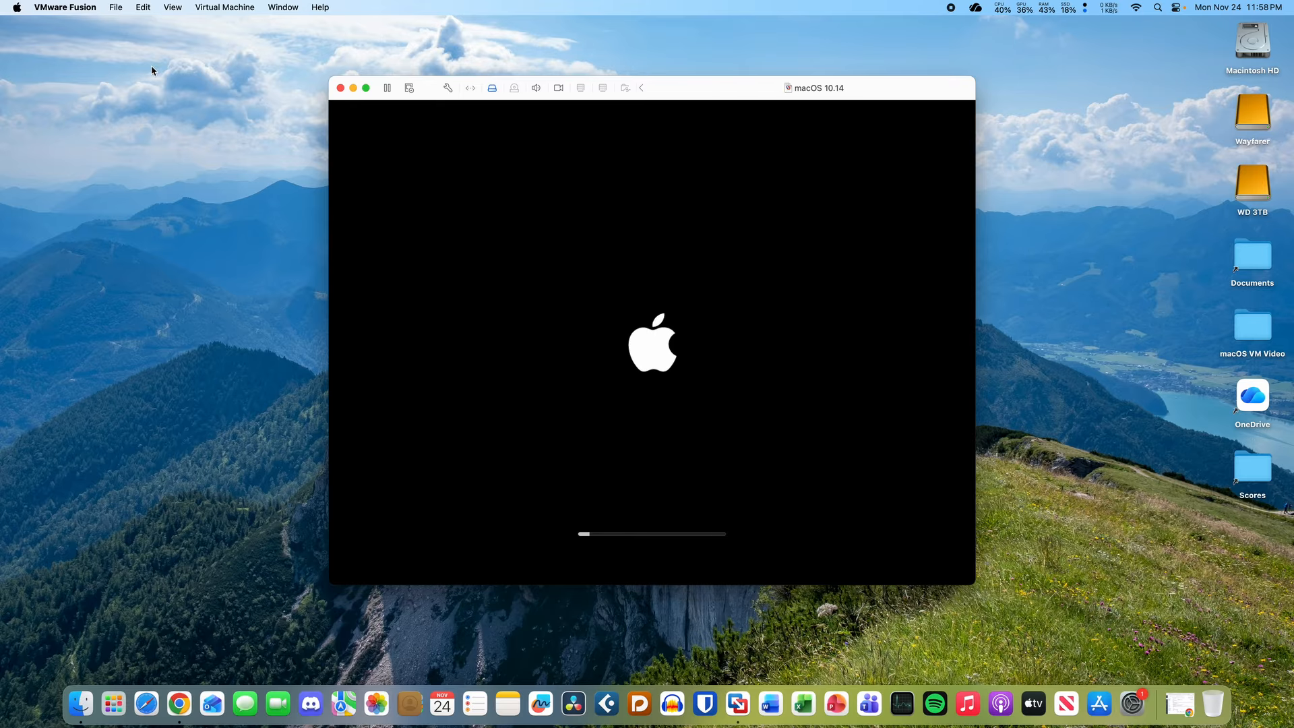
left_click(212, 7)
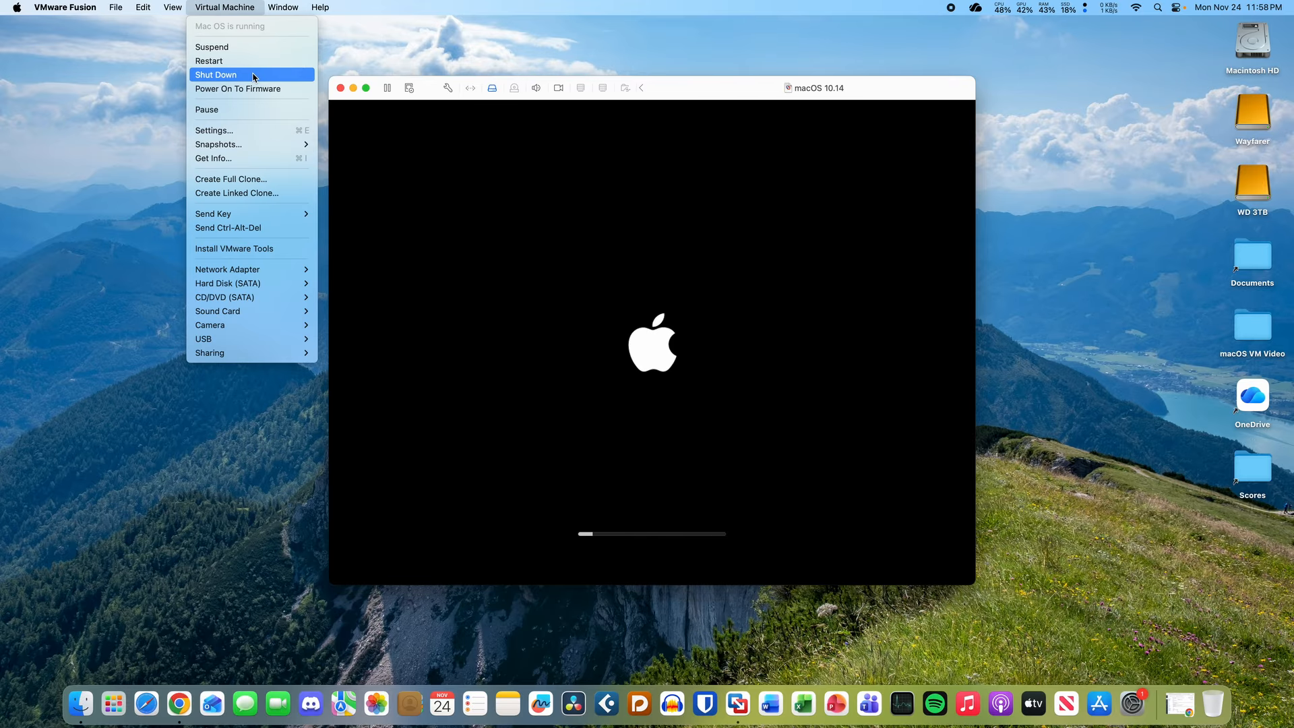
left_click(253, 75)
left_click(701, 370)
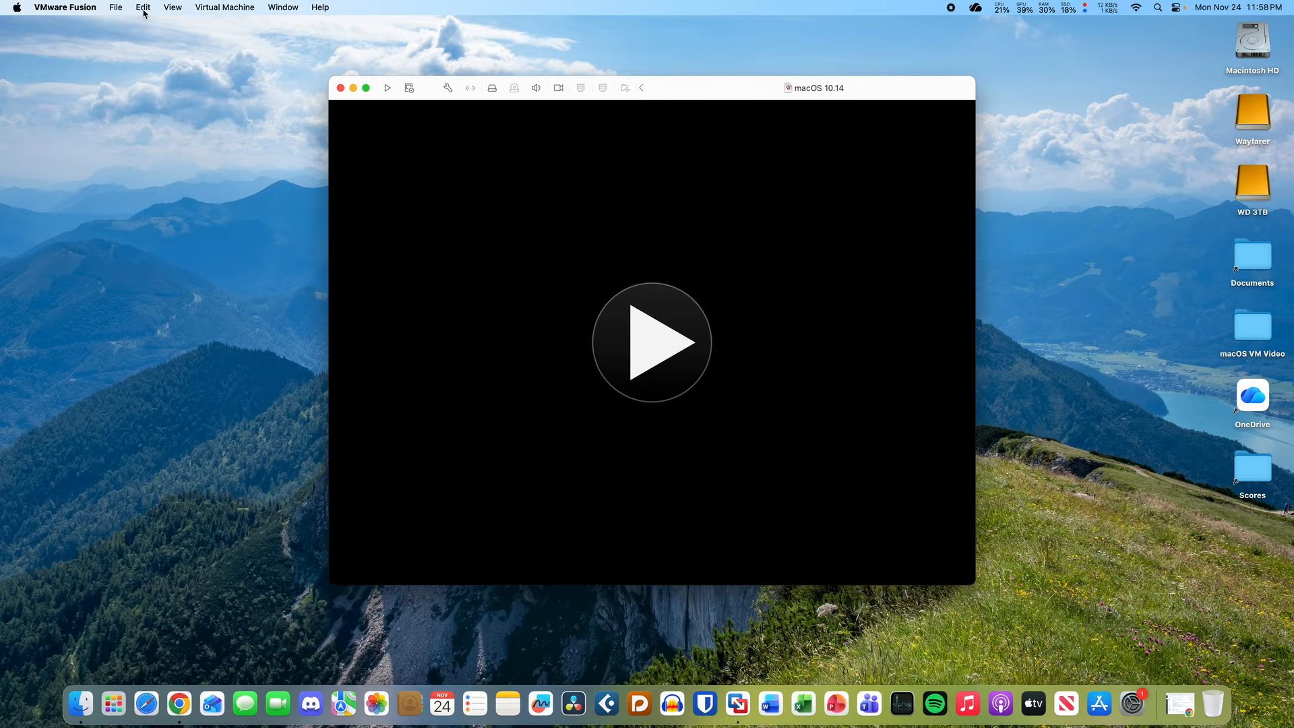
left_click(65, 7)
left_click(130, 172)
- Check the macOS VM Video folder in Quick Look: 17.61 GB across 20 items
left_click_drag(698, 189, 859, 296)
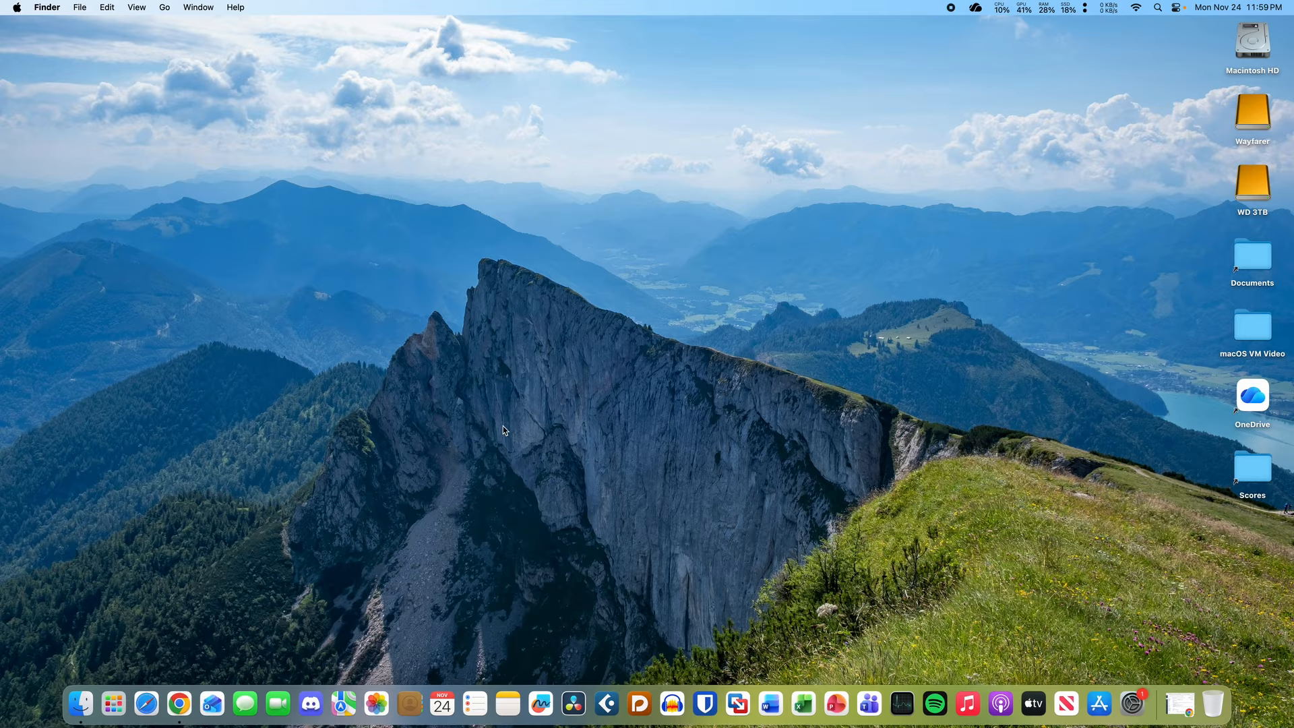
left_click_drag(779, 237, 803, 416)
left_click(1263, 326)
key("space")
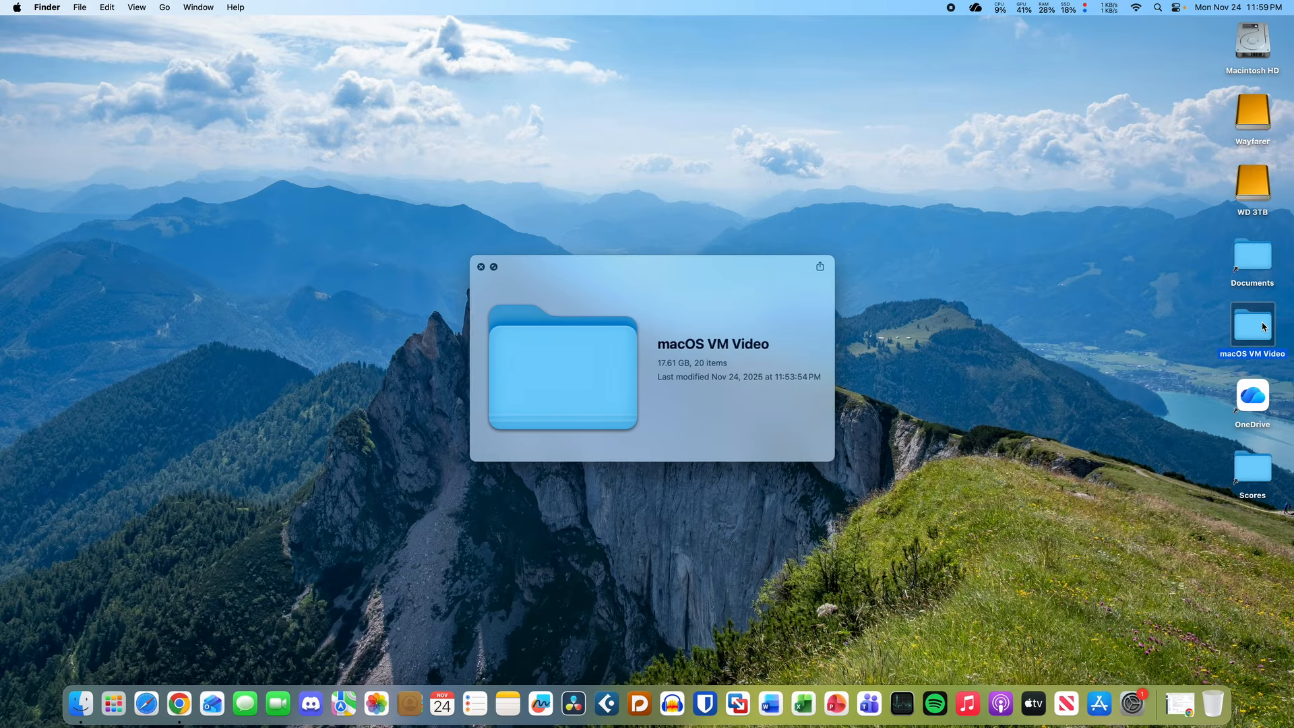
key("space")
left_click(1122, 356)
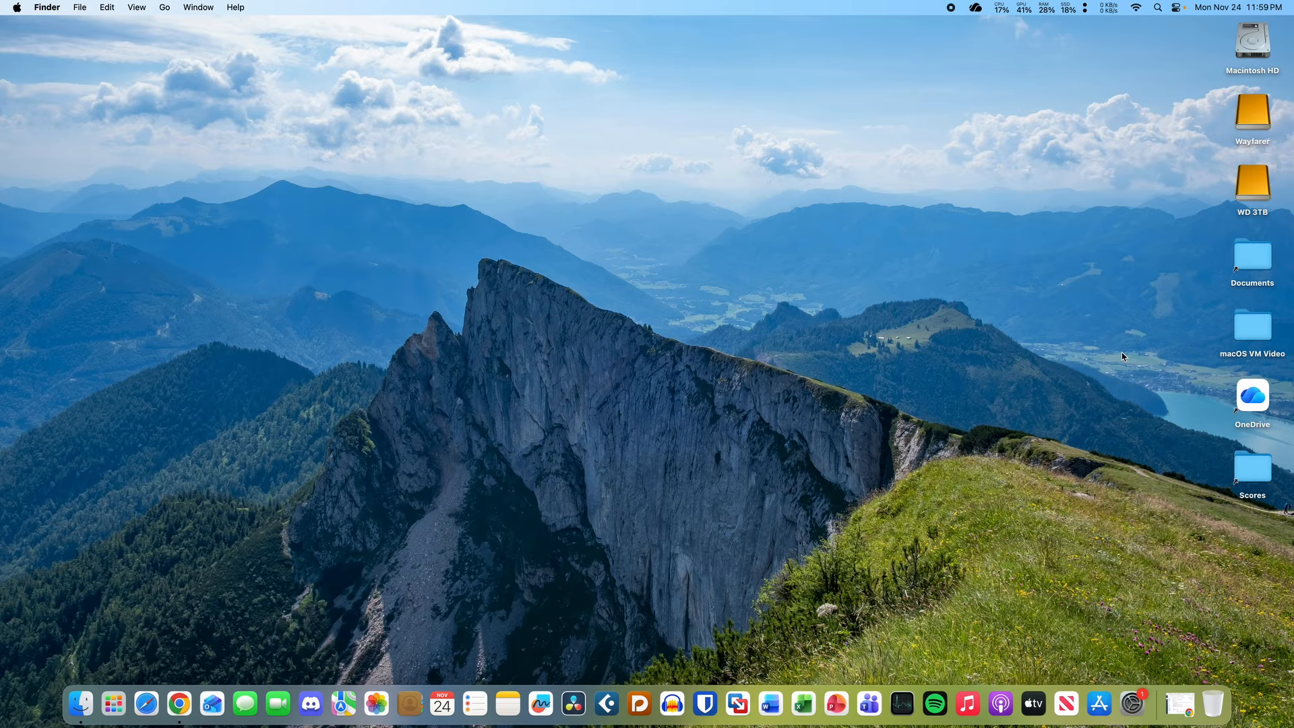